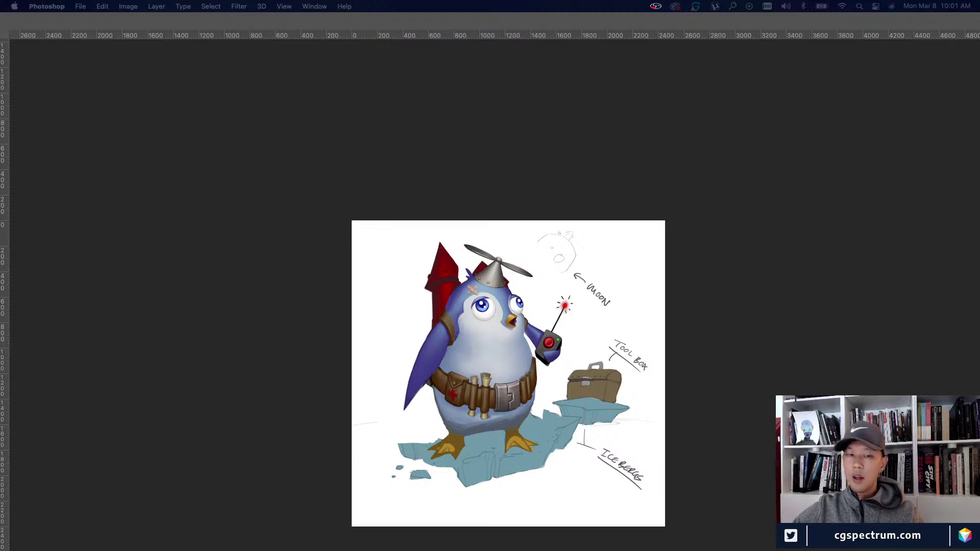
Reveal the hidden editing panels and examine the penguin, wrench, icebergs and toolbox up close.
key("Tab")
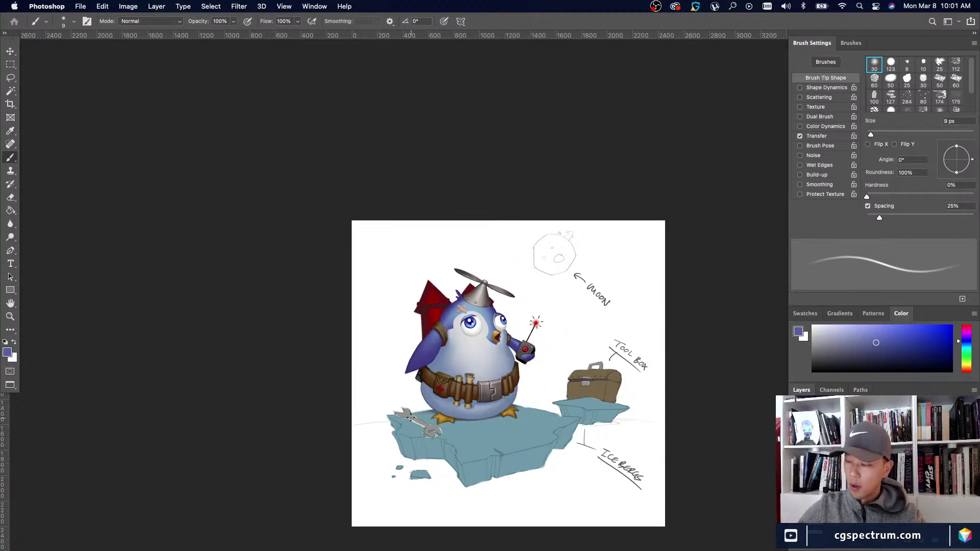
key("super+plus")
key("super+plus")
left_click_drag(408, 508, 395, 423)
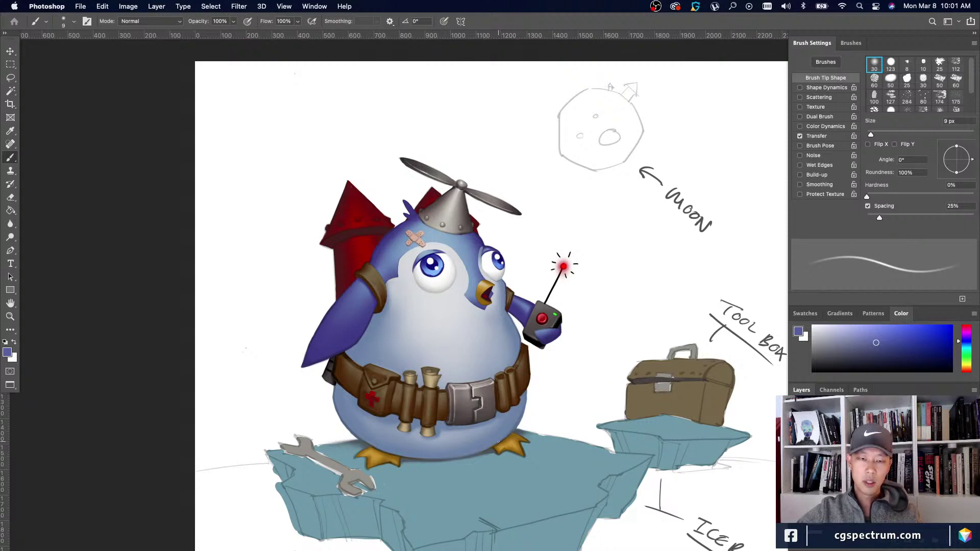
scroll(483, 444, "up", 3)
scroll(483, 444, "down", 3)
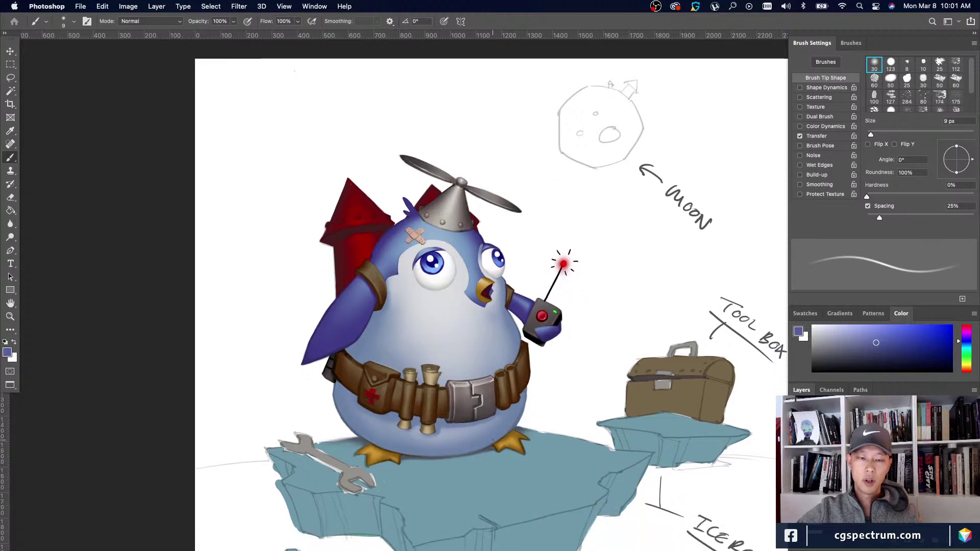
scroll(524, 423, "up", 1)
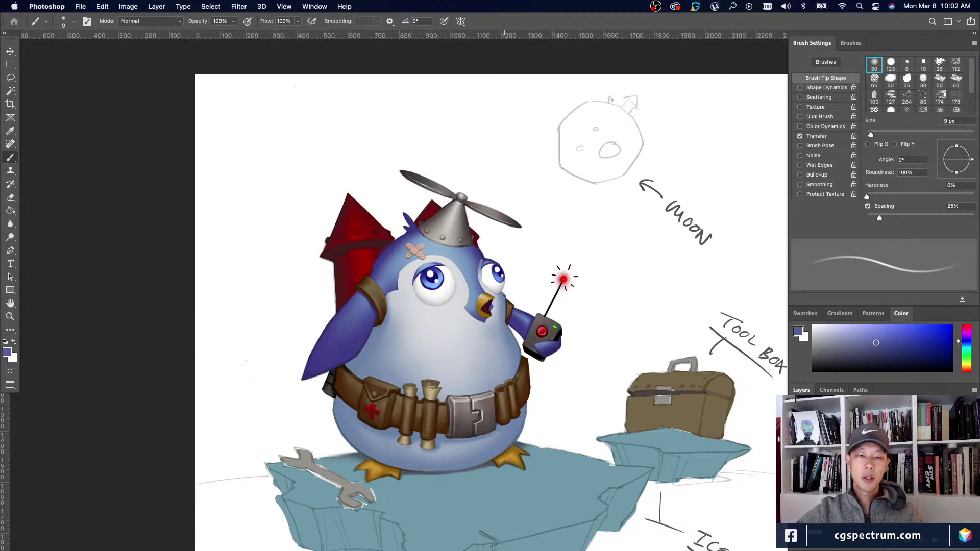
scroll(638, 315, "down", 2)
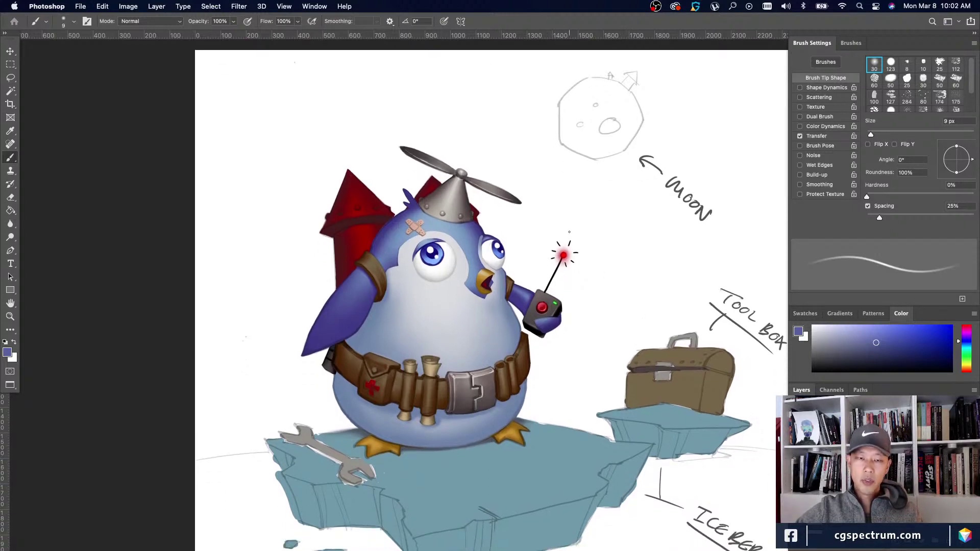
scroll(573, 227, "down", 2)
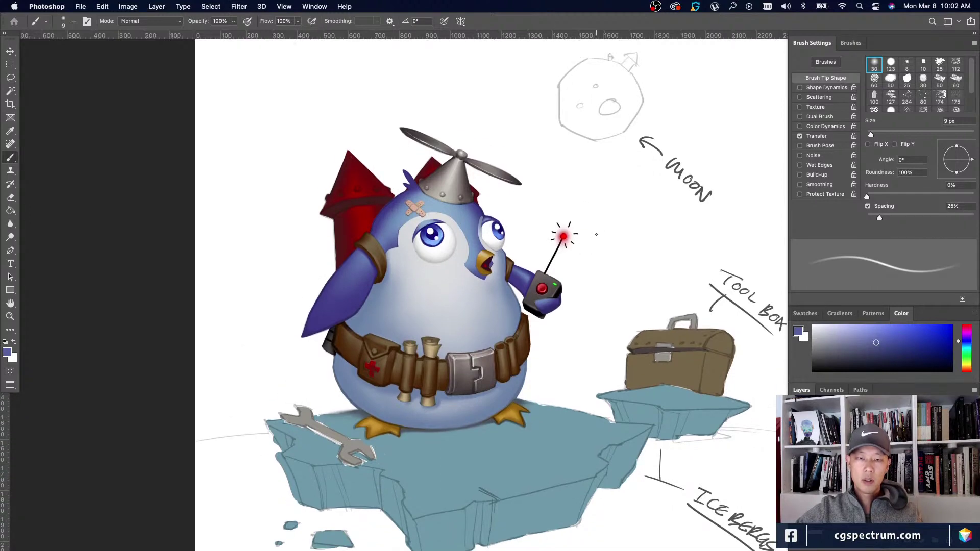
scroll(597, 235, "up", 2)
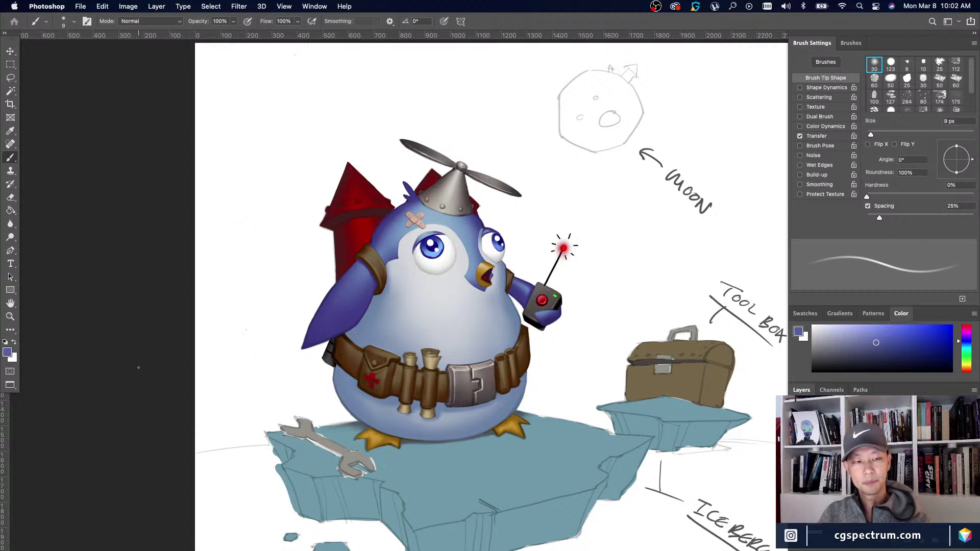
scroll(502, 503, "left", 2)
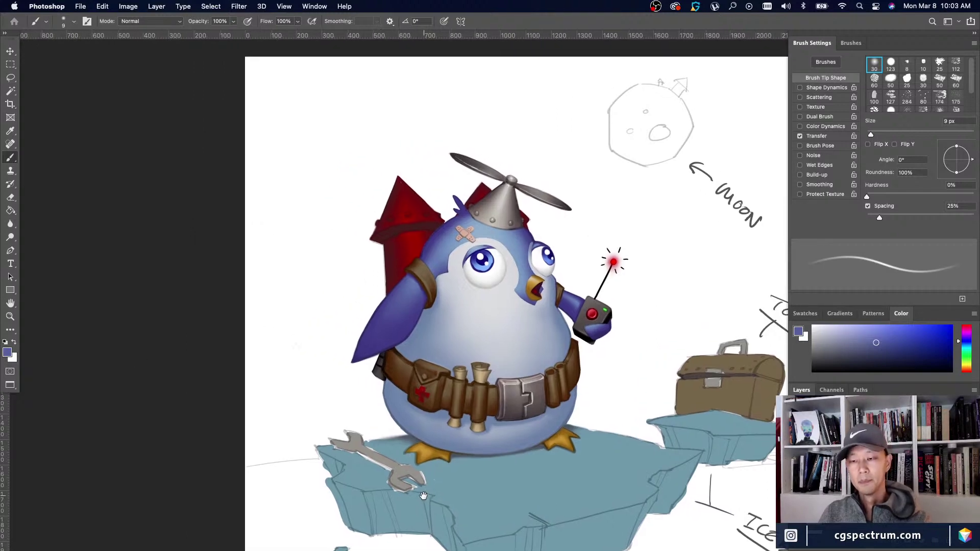
key("super+minus")
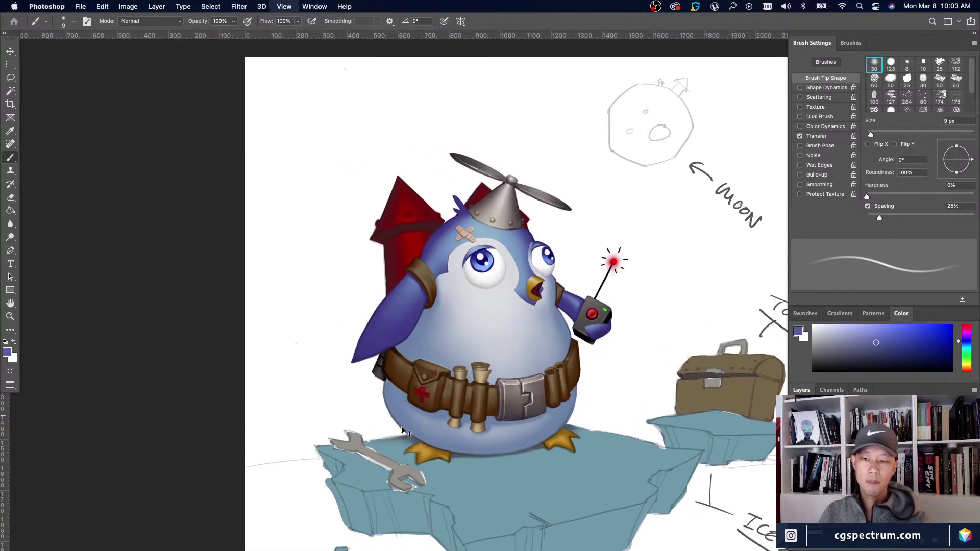
key("super+plus")
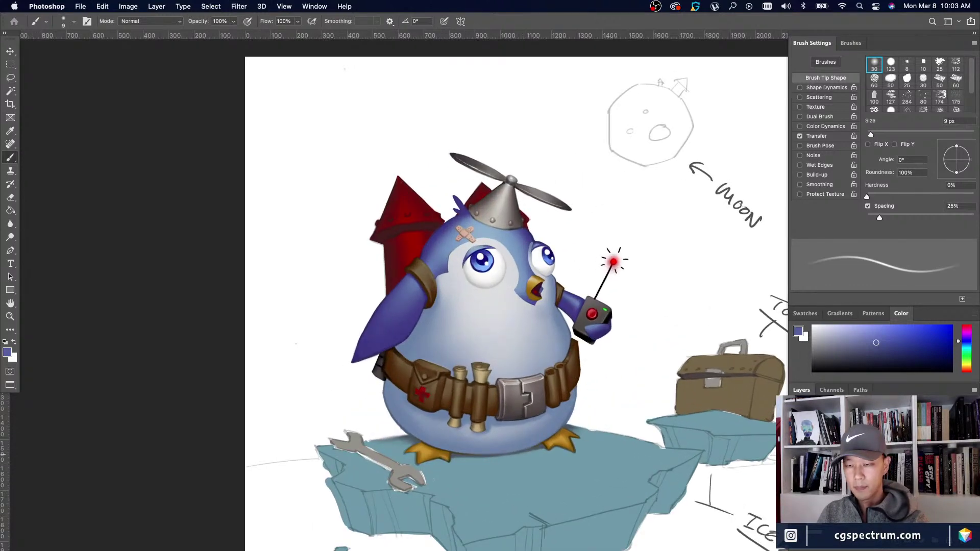
key("super+minus")
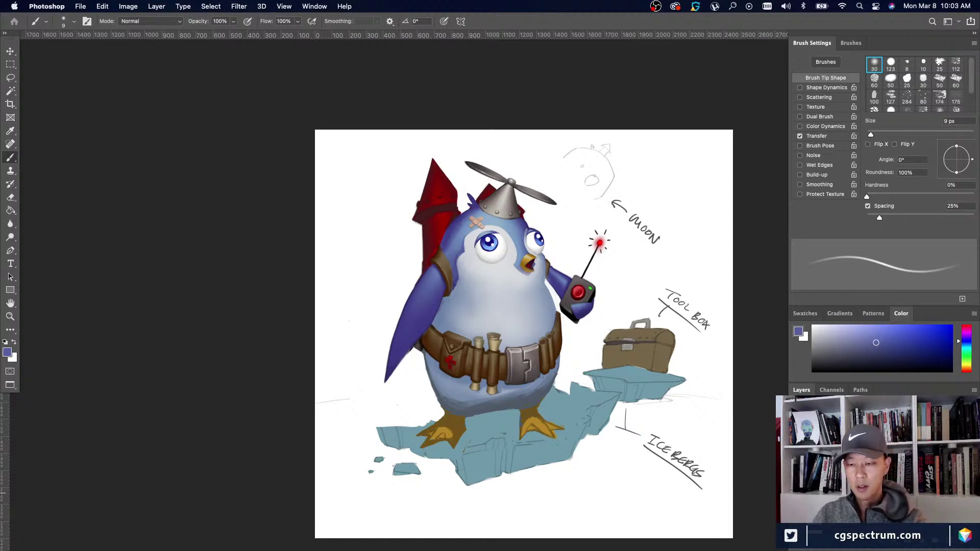
Compare the penguin before and after the last change and examine its proportions both close up and within the whole canvas.
key("super+z")
key("super+shift+z")
key("super+minus")
key("super+minus")
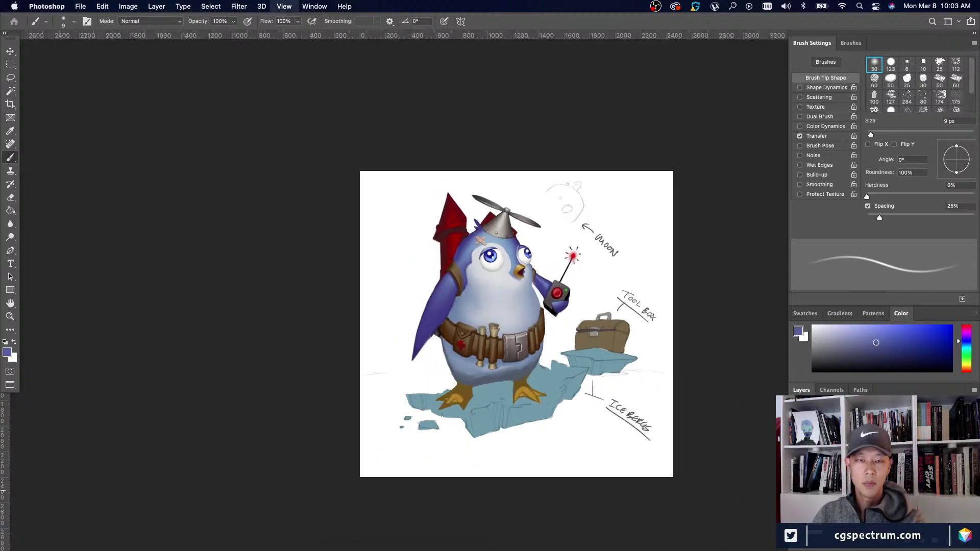
key("super+plus")
key("super+plus")
key("super+minus")
key("super+minus")
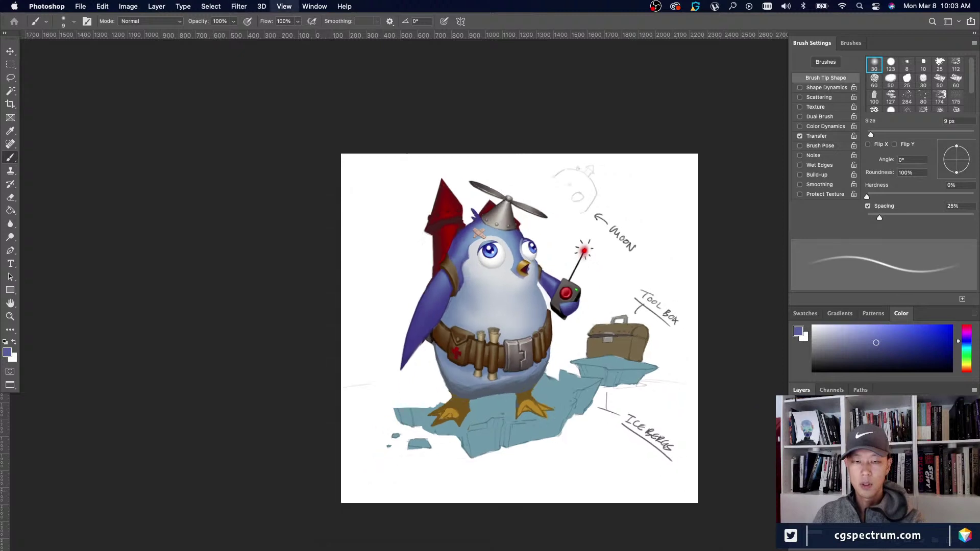
key("super+plus")
key("super+plus")
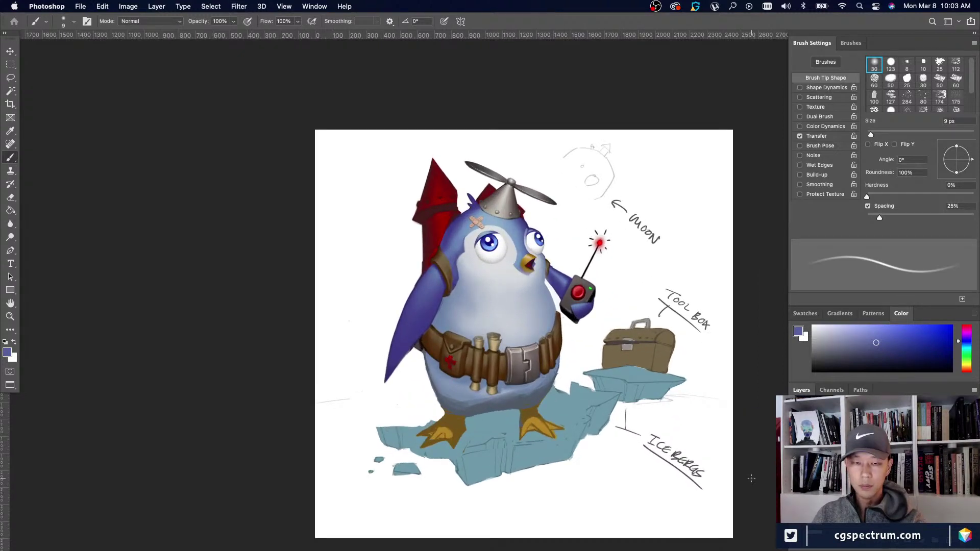
scroll(752, 478, "down", 2)
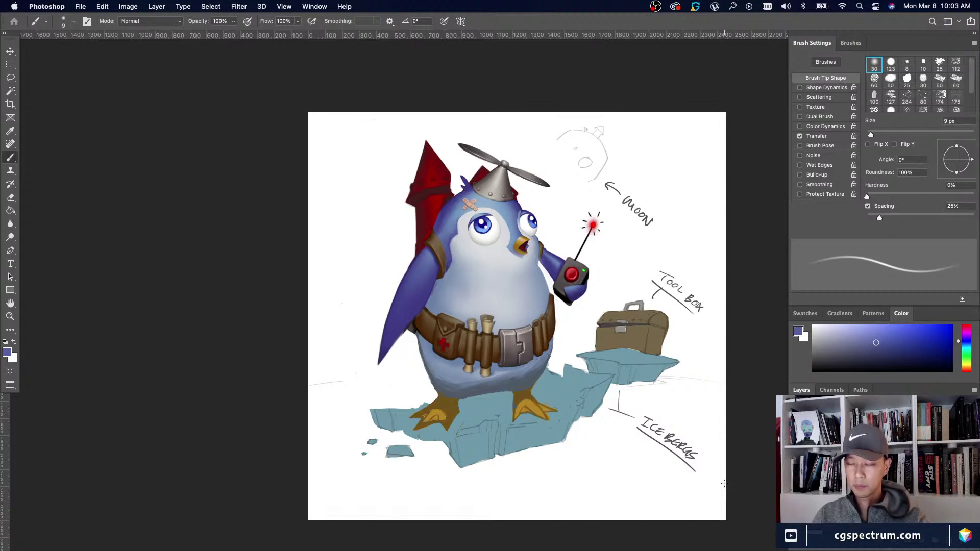
key("super+equal")
key("super+minus")
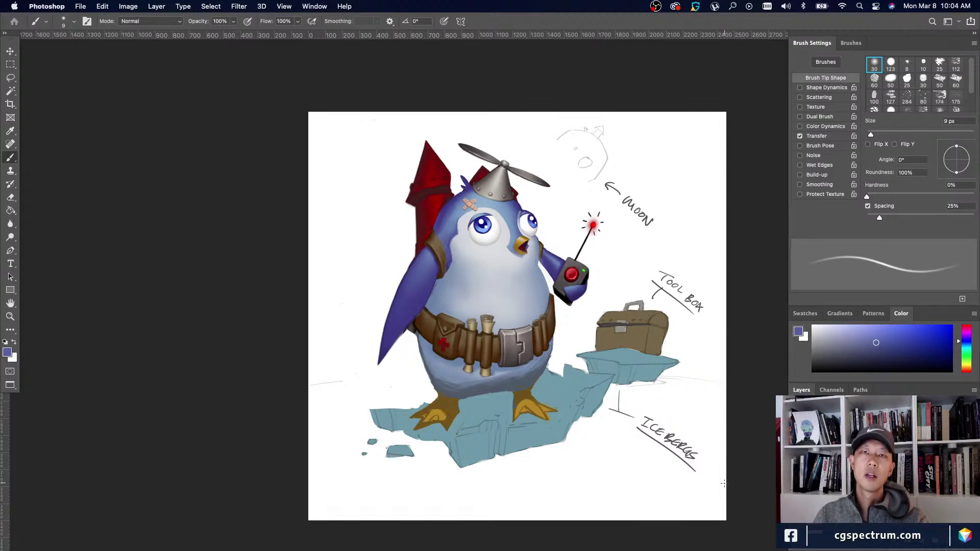
key("super+equal")
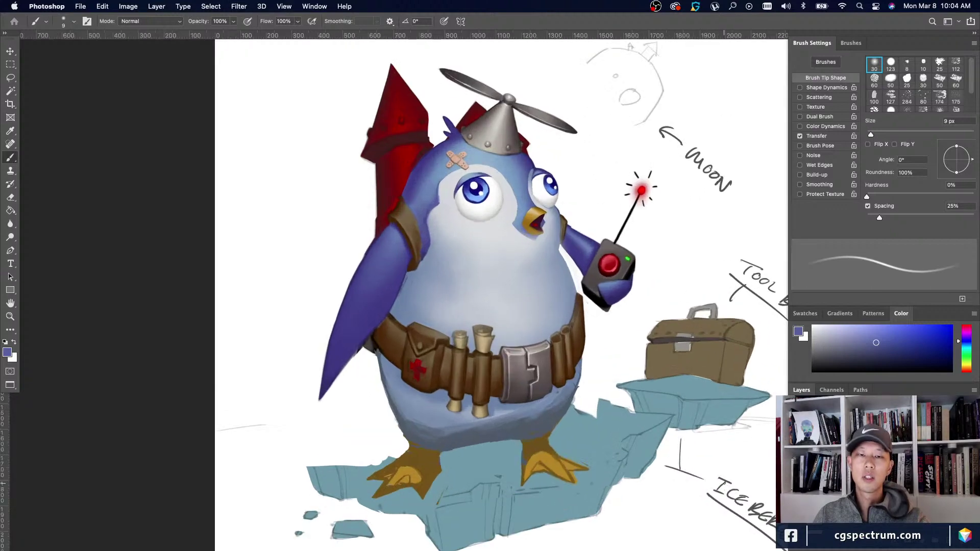
key("super+0")
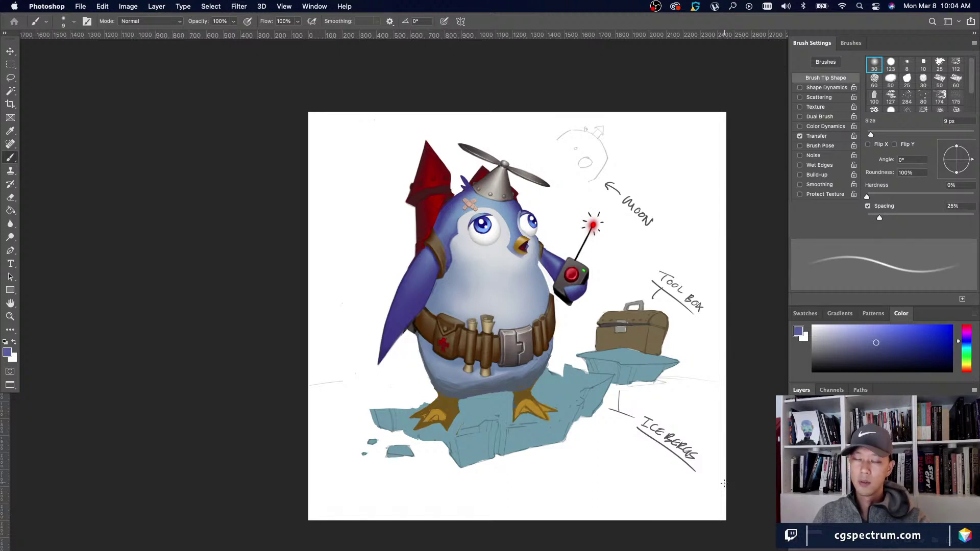
Trim the tip of the penguin's lowered wing with background white using a soft brush enlarged to 20 px, and resample the wing's purple.
key("super+equal")
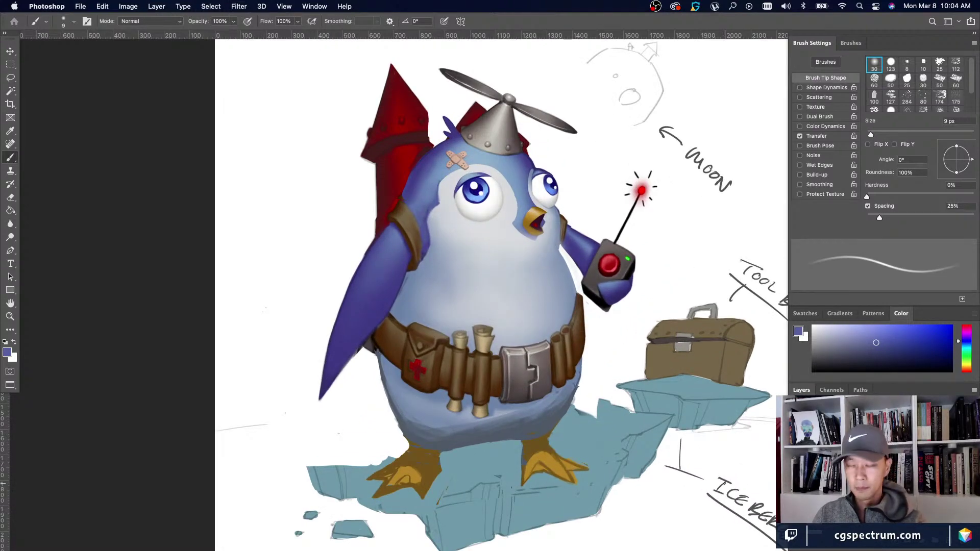
scroll(501, 291, "up", 2)
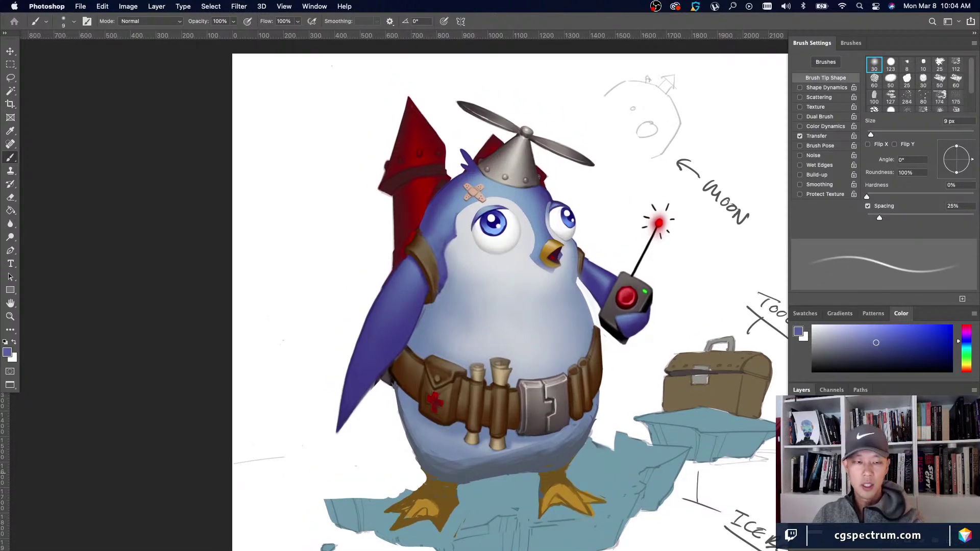
left_click(378, 393, "alt")
key("bracketright")
key("bracketright")
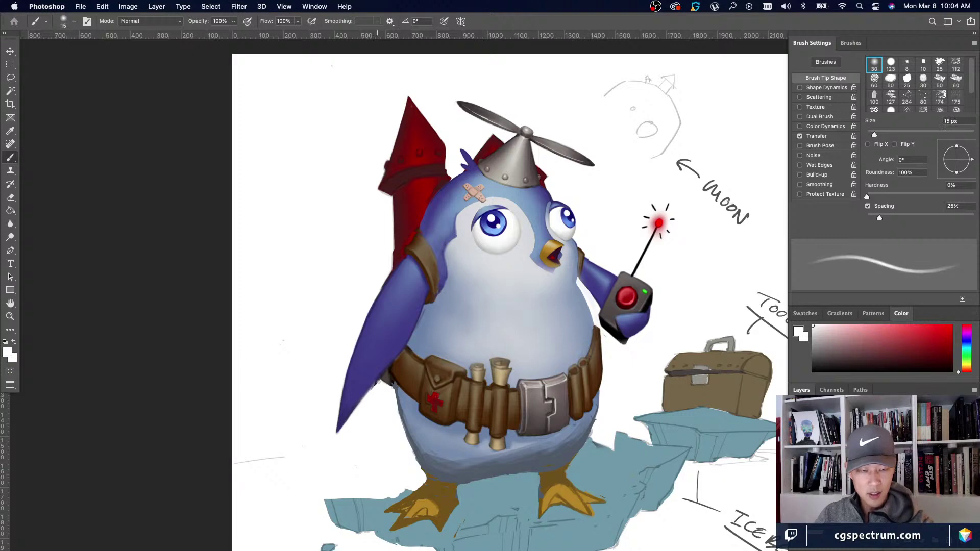
left_click_drag(338, 431, 369, 397)
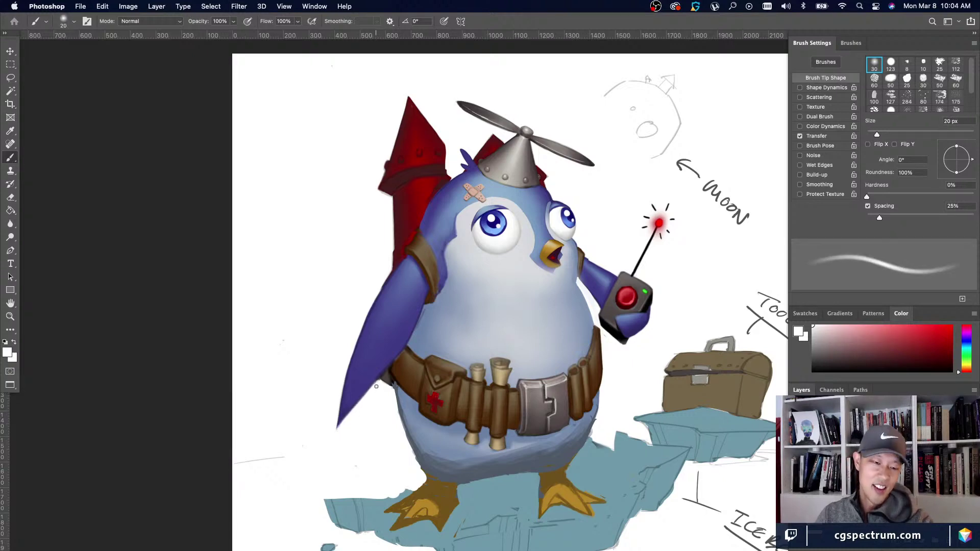
left_click(377, 378, "alt")
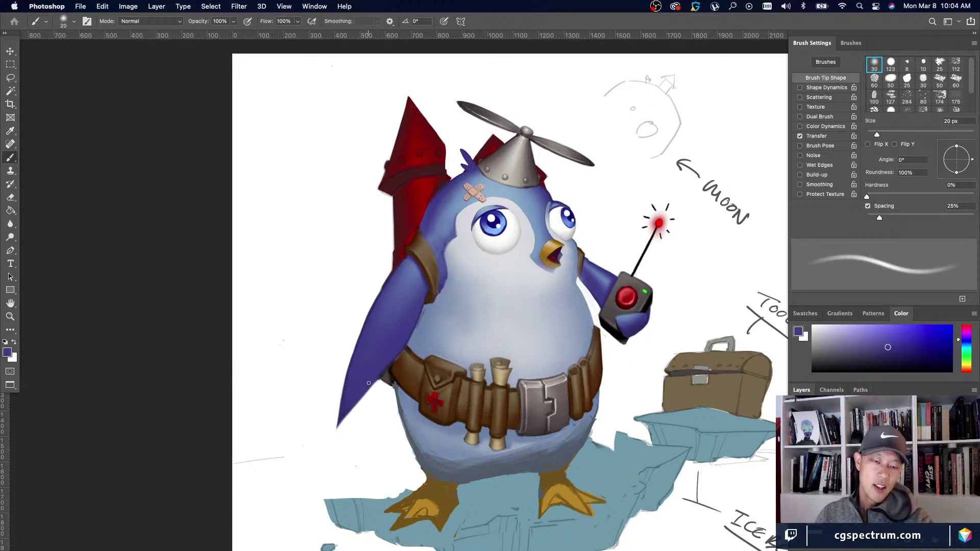
Examine the penguin's overall silhouette, belt and feet against the icebergs and toolbox, both close up and at full canvas.
scroll(369, 383, "down", 3)
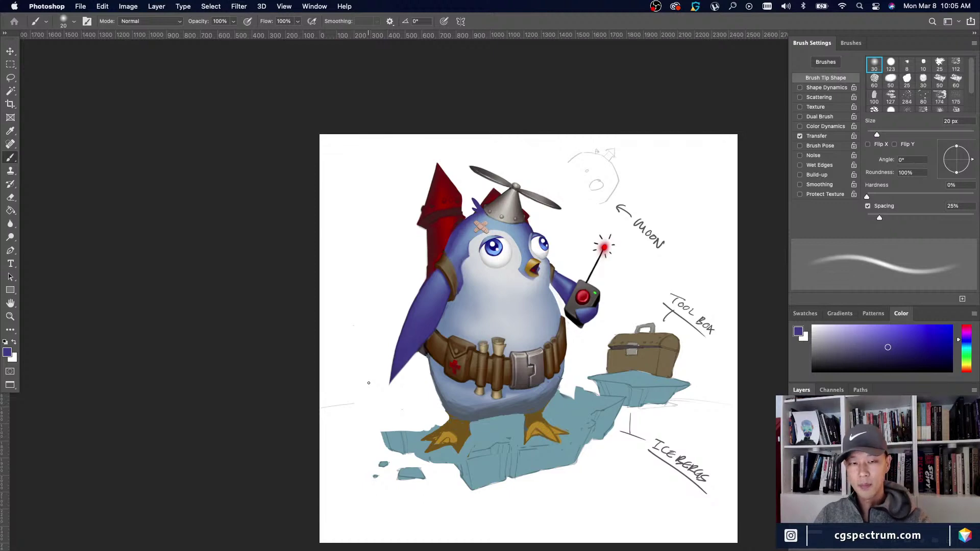
key("super+equal")
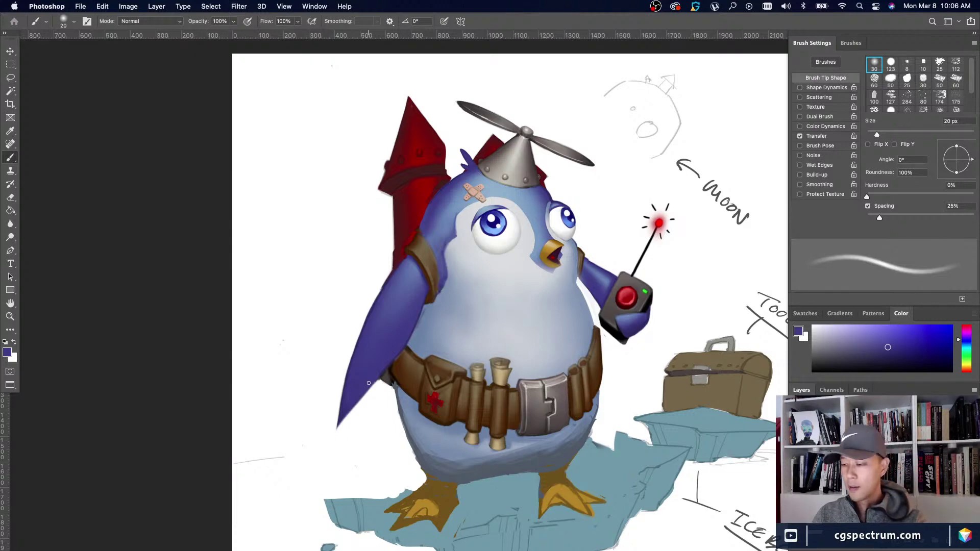
scroll(330, 345, "right", 2)
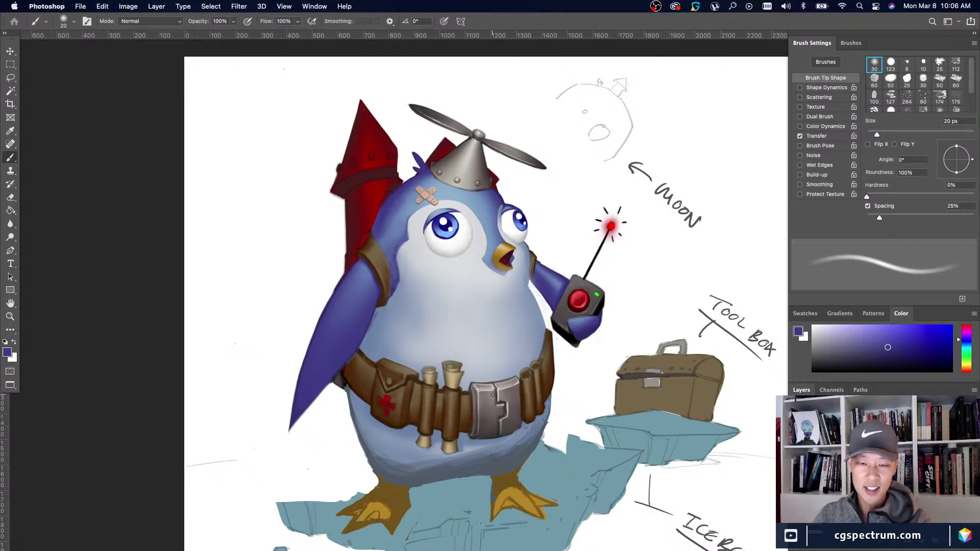
scroll(493, 395, "down", 2)
scroll(493, 394, "left", 2)
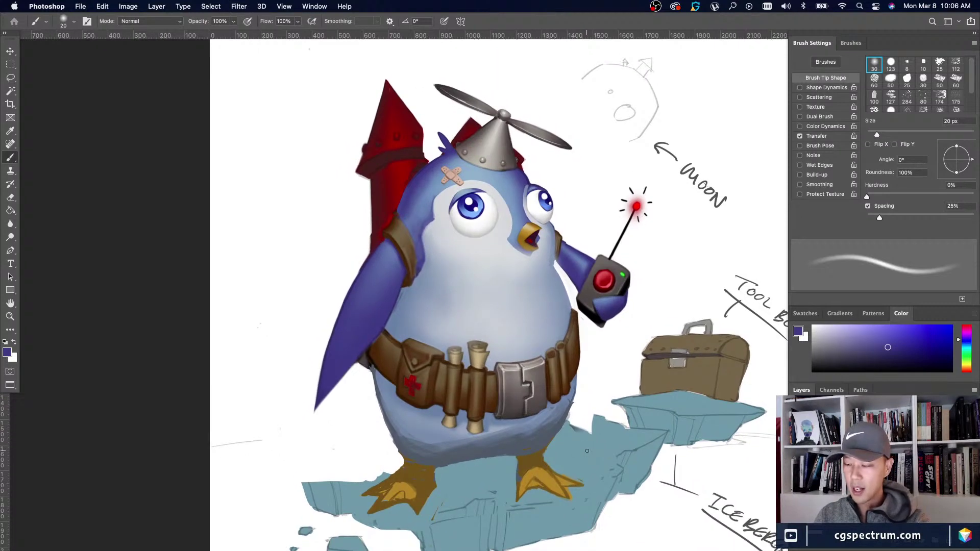
key("super+minus")
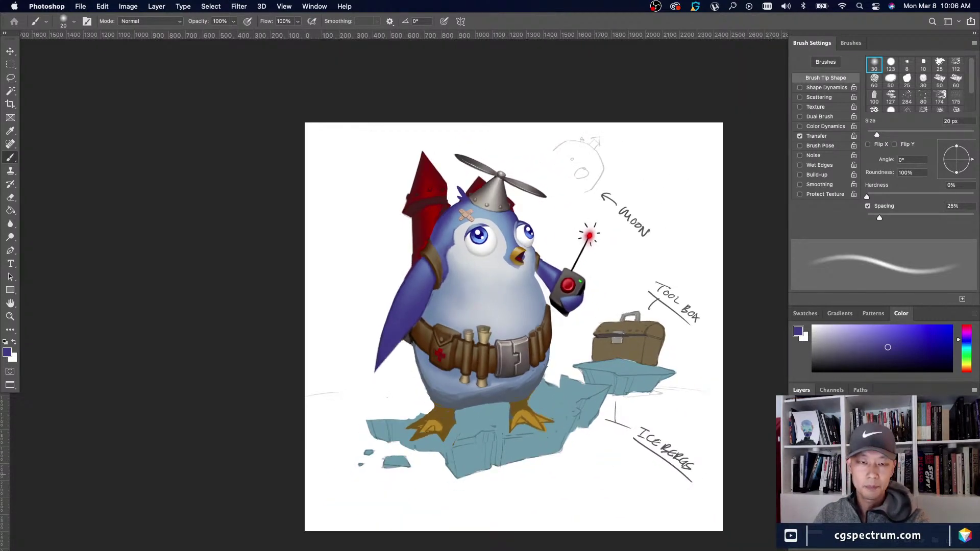
key("super+plus")
key("super+plus")
key("super+minus")
key("super+minus")
key("super+plus")
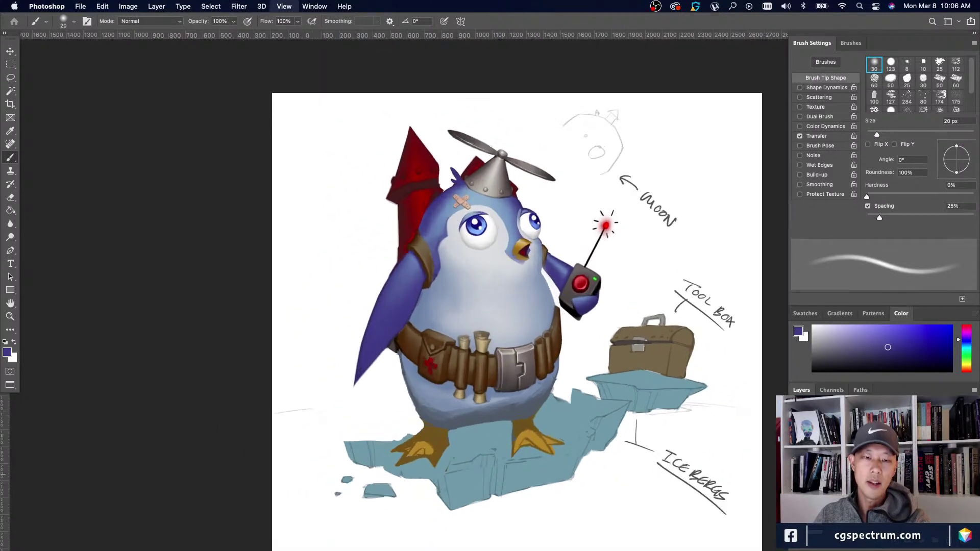
key("super+plus")
scroll(735, 483, "left", 2)
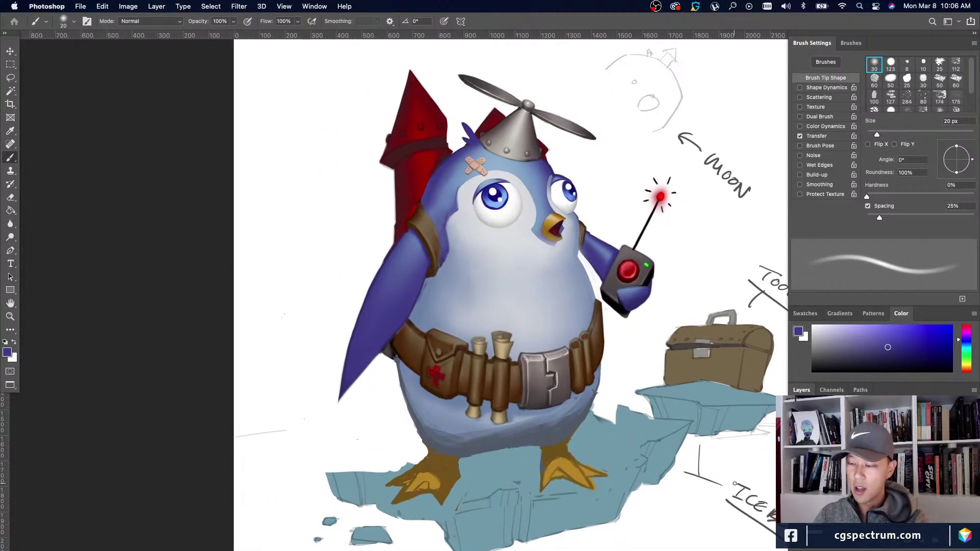
scroll(734, 484, "down", 3)
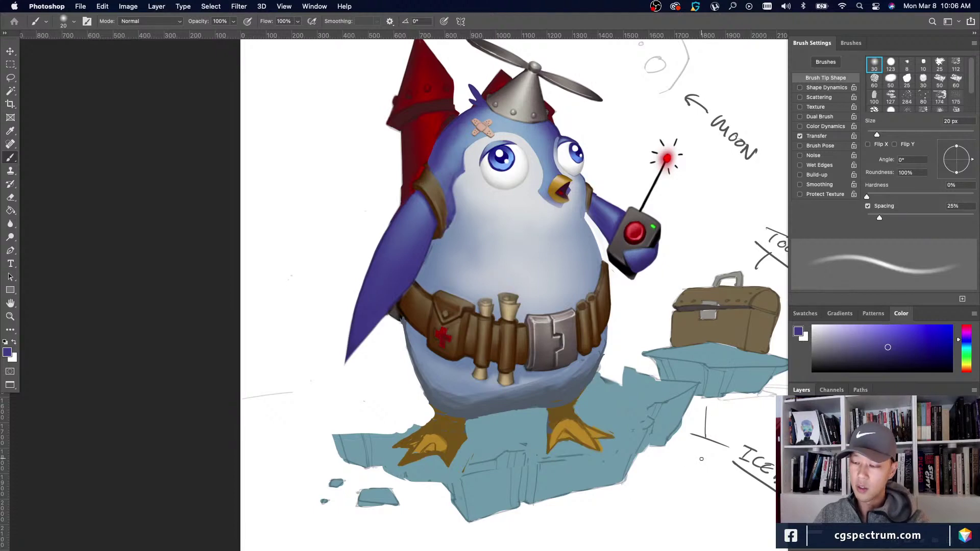
key("super+minus")
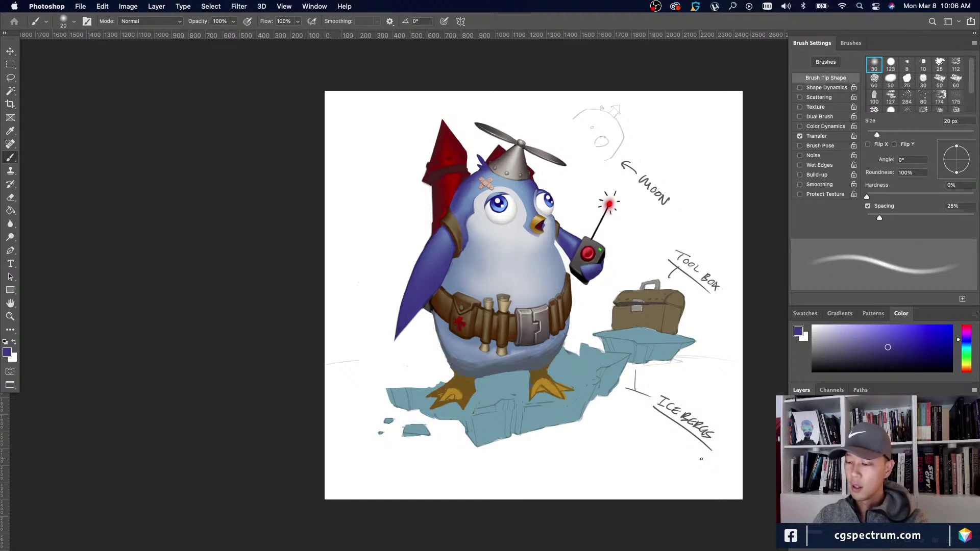
key("super+plus")
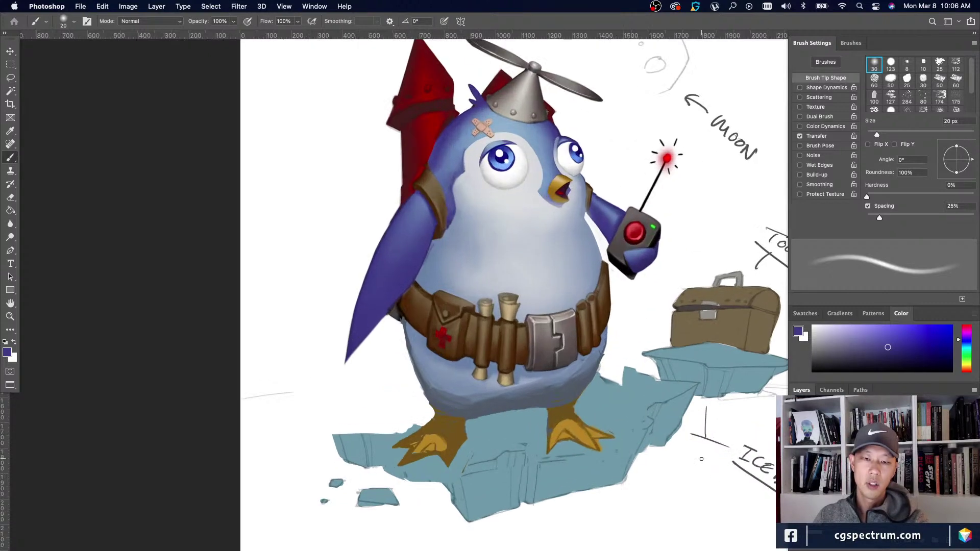
key("super+minus")
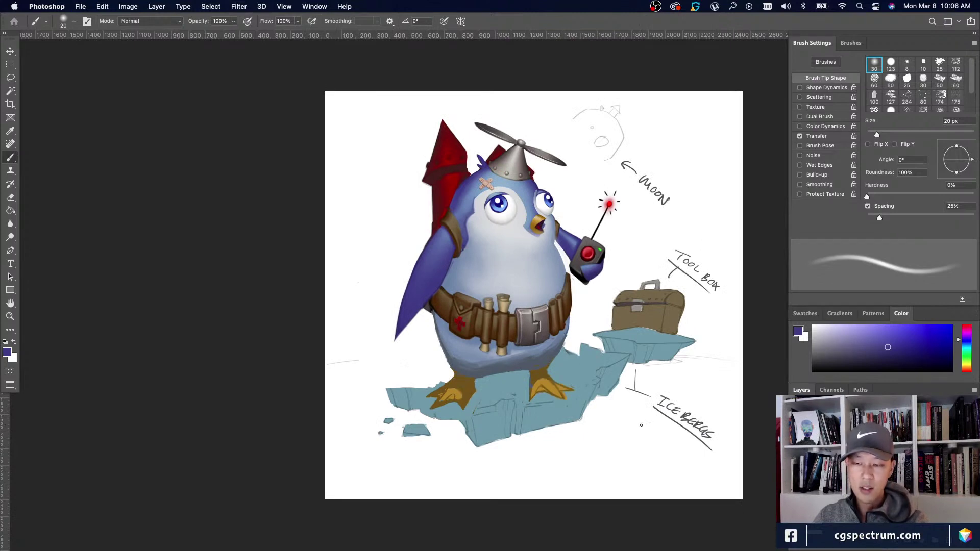
key("super+minus")
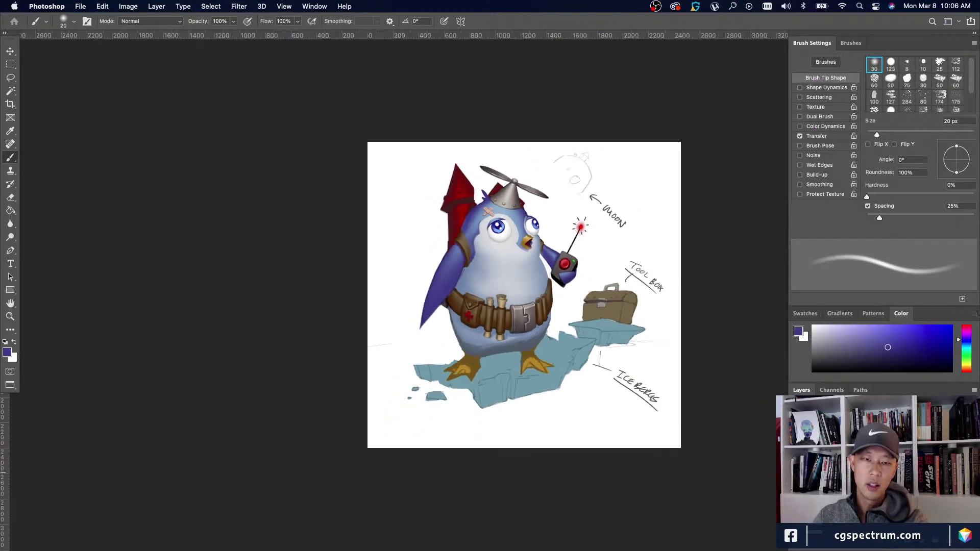
Examine the penguin's body, belt and feet close up and against the full canvas.
key("super+plus")
key("super+plus")
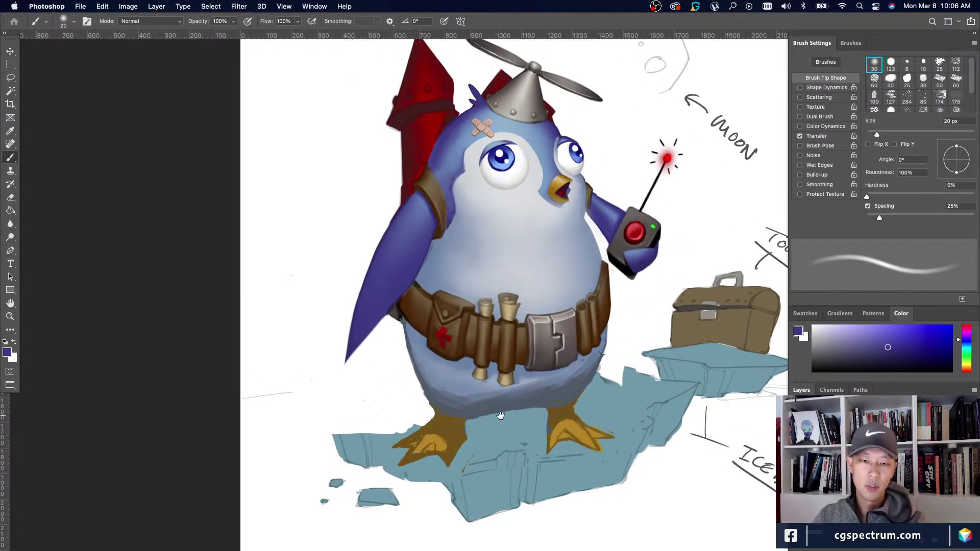
left_click_drag(501, 417, 535, 438)
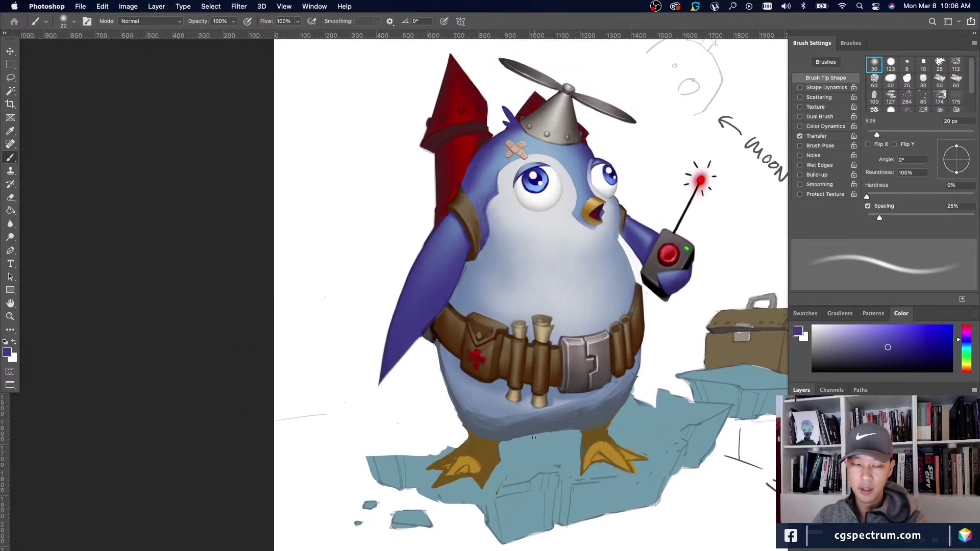
key("super+minus")
key("super+minus")
key("super+minus")
key("super+plus")
key("super+plus")
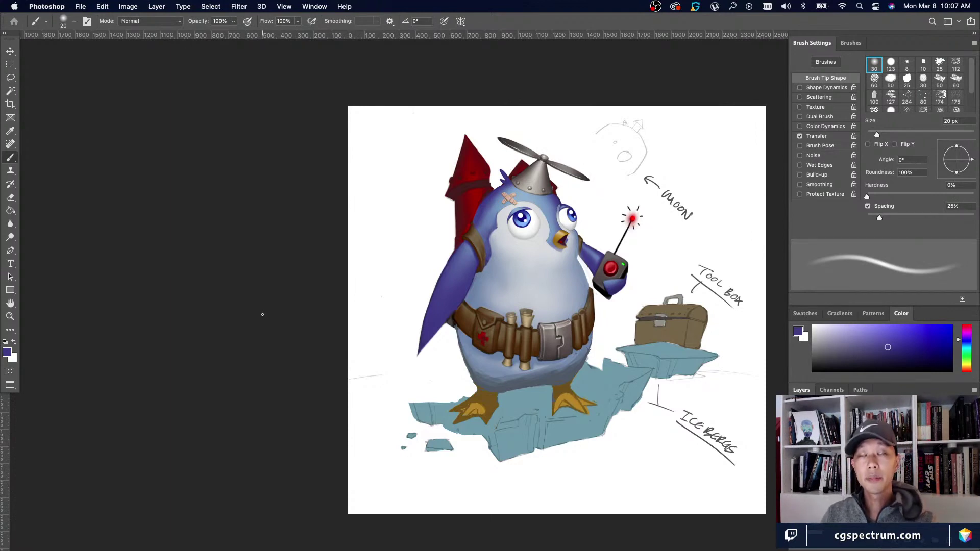
left_click_drag(535, 466, 500, 447)
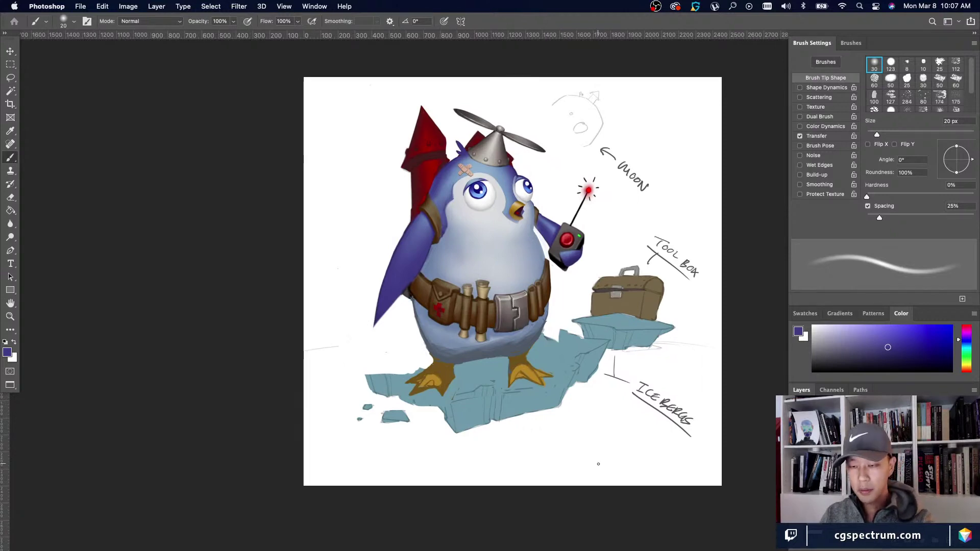
Compare how the penguin, toolbox and icebergs read at thumbnail size, at full canvas and enlarged.
key("super+minus")
key("super+minus")
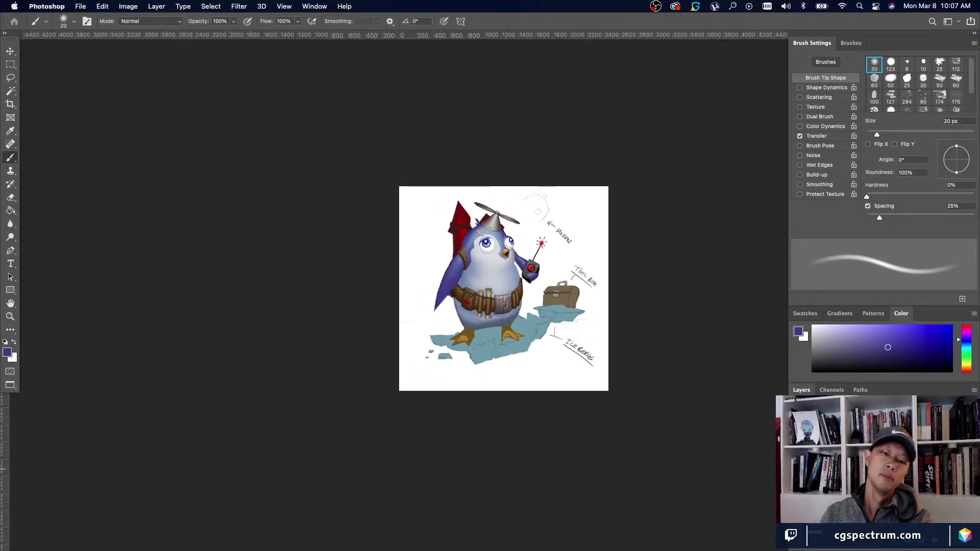
key("super+plus")
key("super+plus")
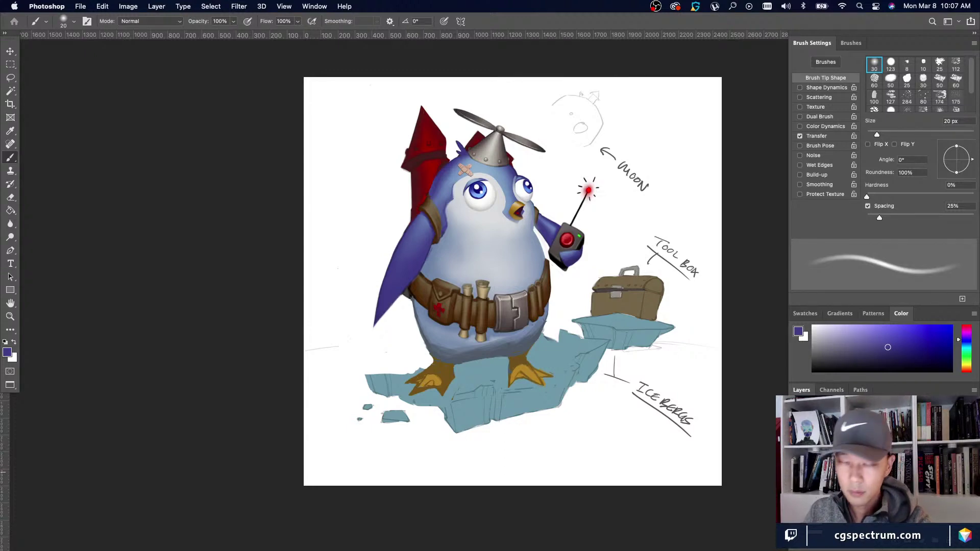
key("super+plus")
key("super+plus")
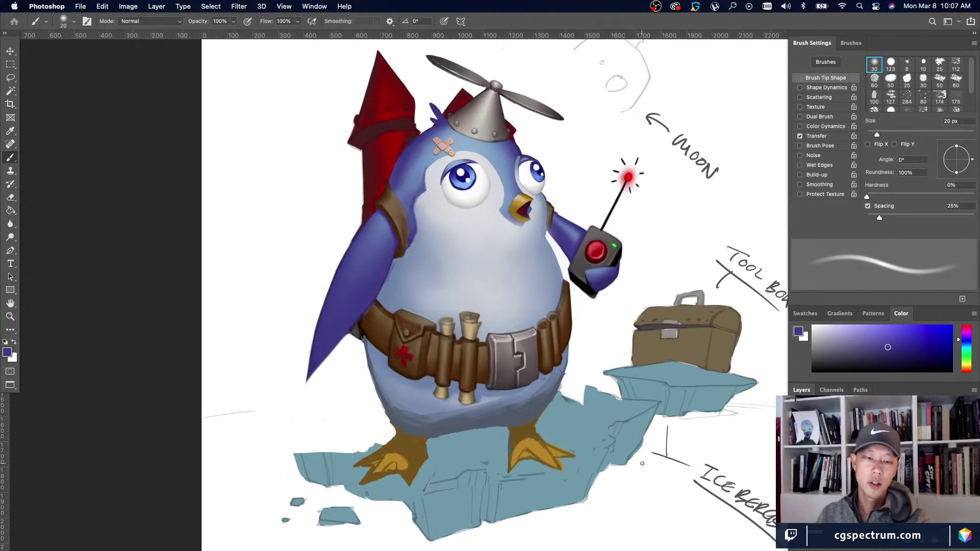
key("super+minus")
key("super+minus")
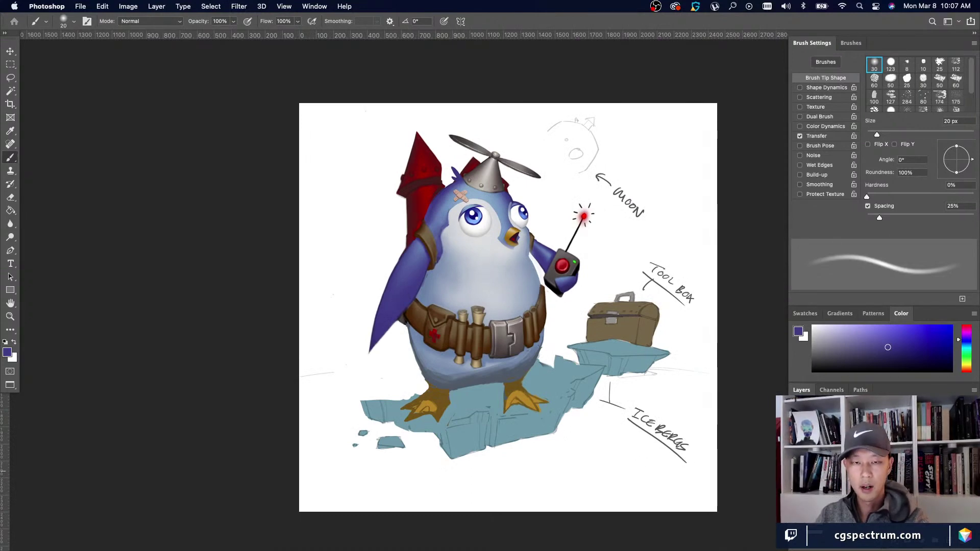
key("super+plus")
key("super+minus")
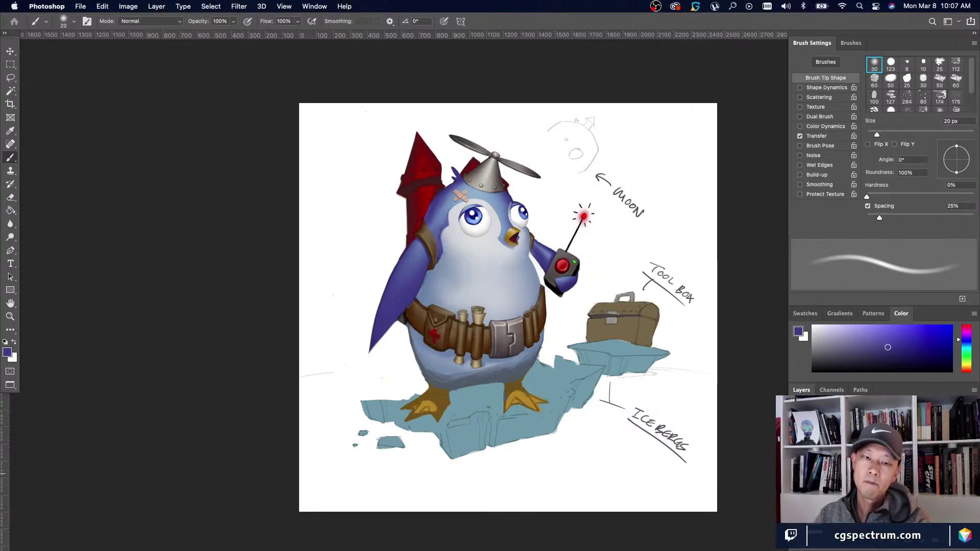
key("super+plus")
key("super+minus")
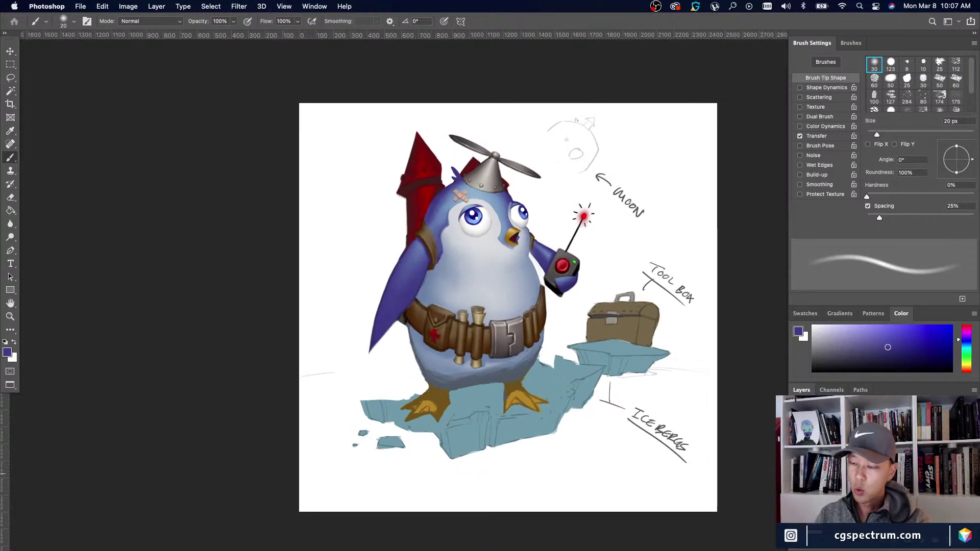
Examine the penguin's head, propeller hat and rockets in relation to the body at close and full-canvas views.
scroll(701, 447, "up", 2)
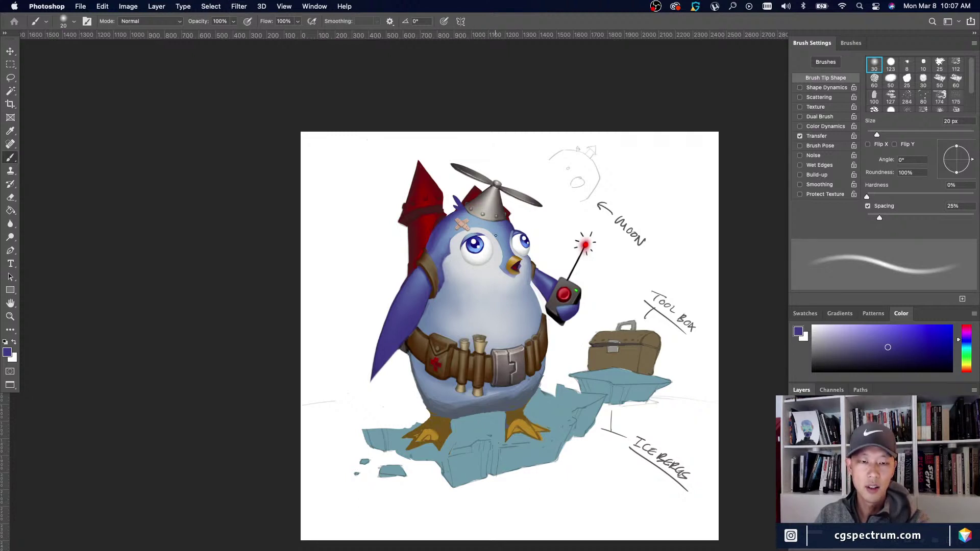
scroll(495, 235, "up", 3)
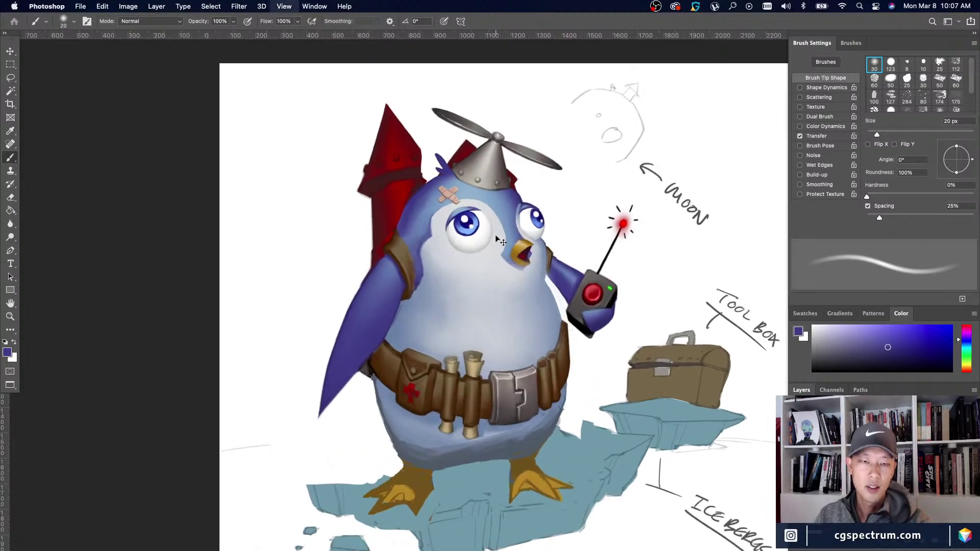
scroll(495, 235, "down", 3)
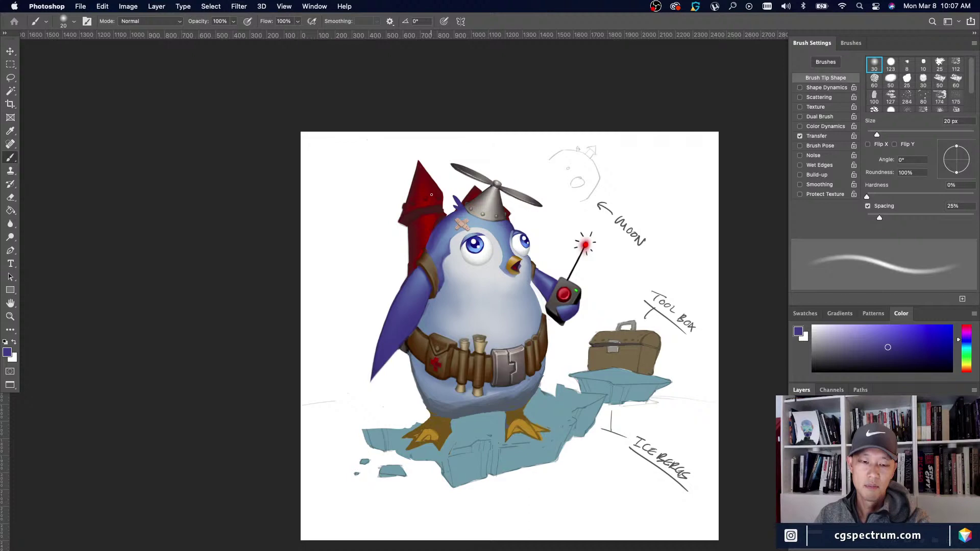
key("super+minus")
key("super+plus")
key("super+plus")
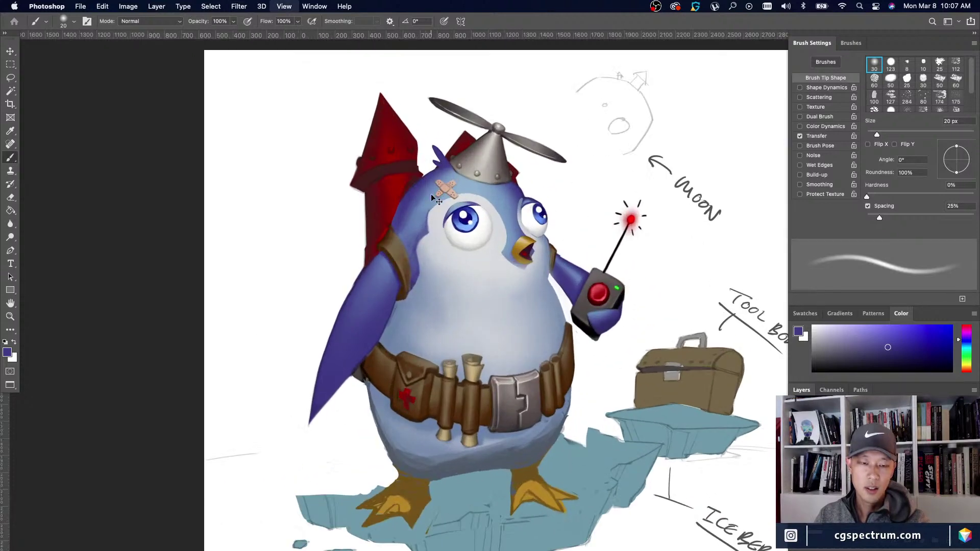
left_click_drag(293, 331, 339, 375)
key("super+minus")
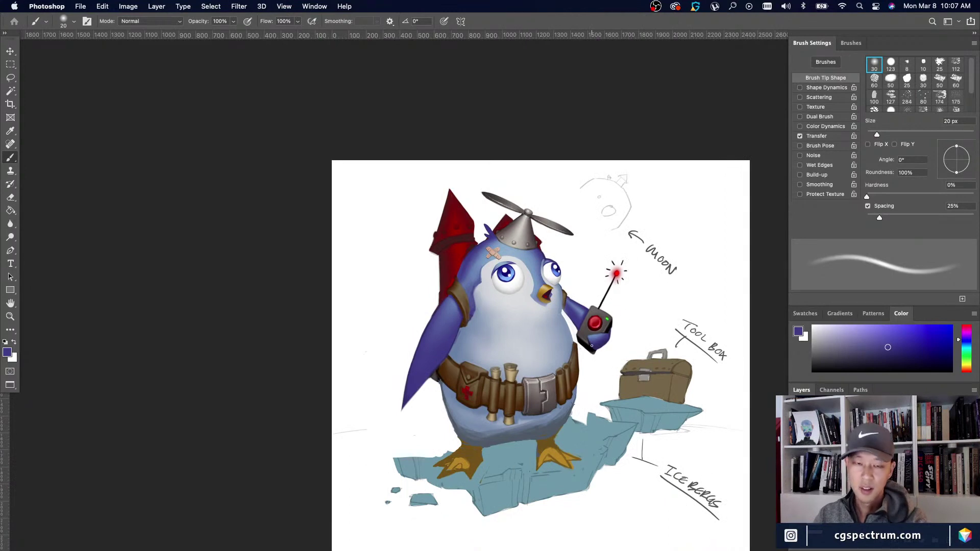
key("super+plus")
key("super+minus")
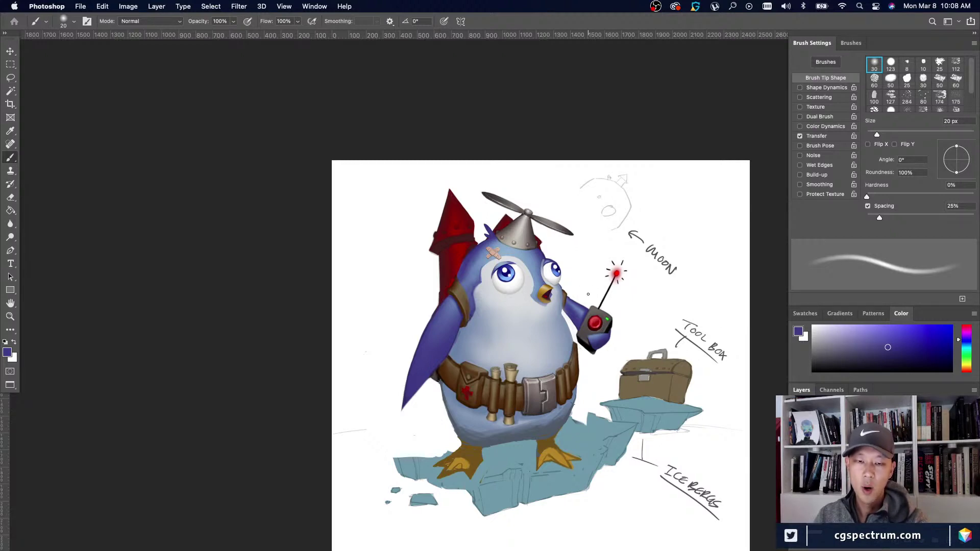
key("super+plus")
key("super+minus")
left_click_drag(699, 502, 695, 462)
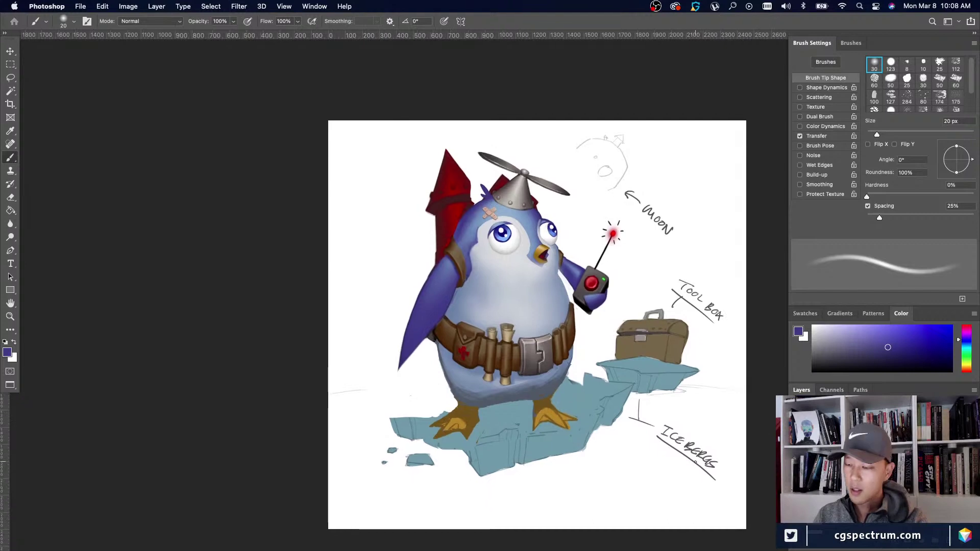
Check the penguin's overall proportions by alternating between an enlarged view and the full canvas.
key("super+plus")
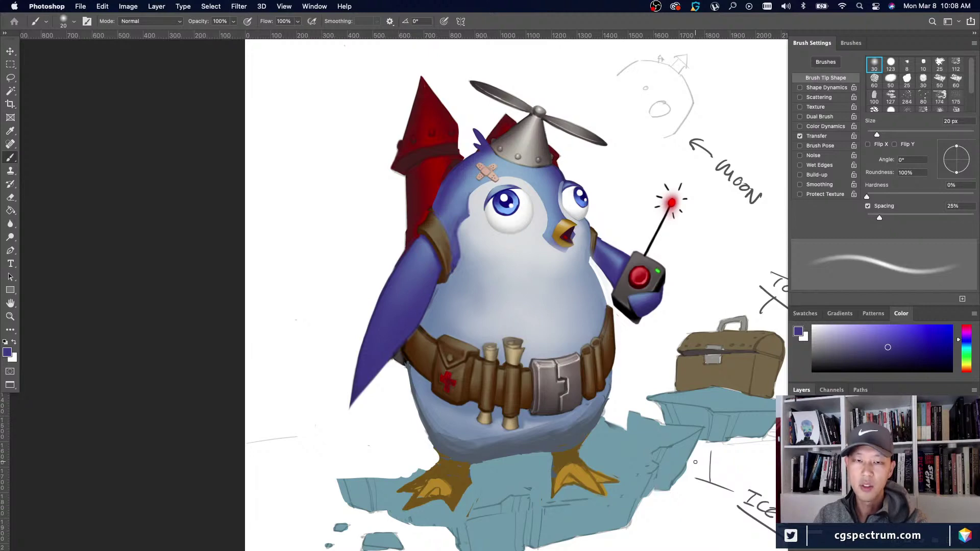
key("super+minus")
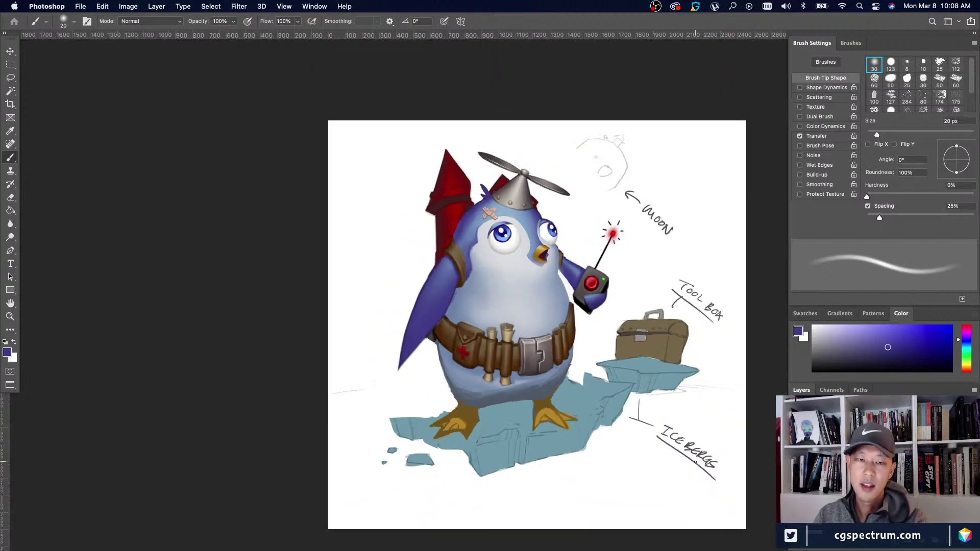
key("super+plus")
key("super+minus")
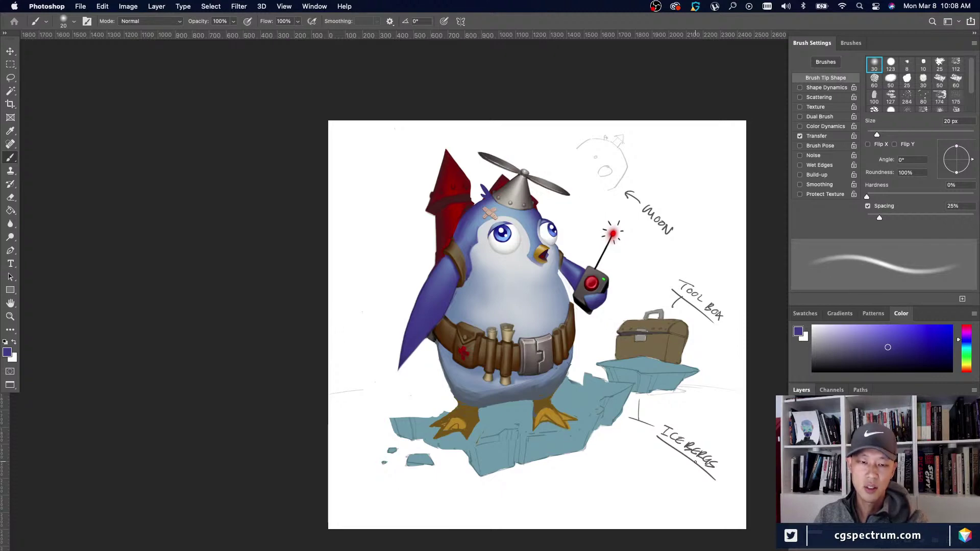
key("super+plus")
key("super+minus")
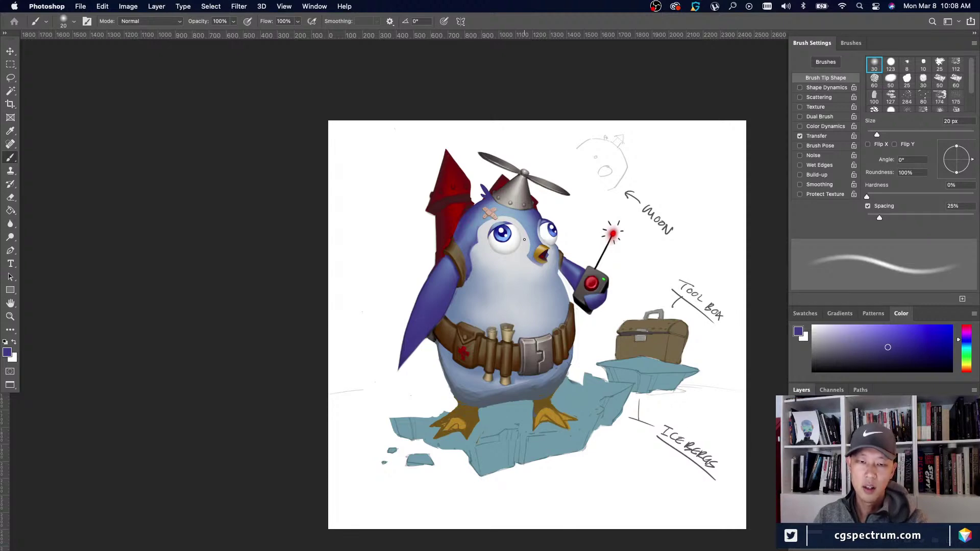
key("super+plus")
key("super+minus")
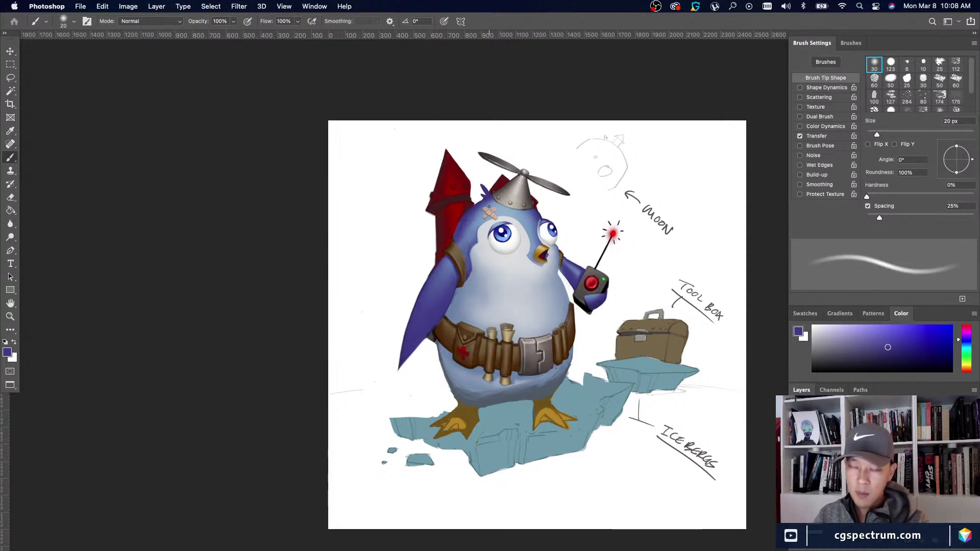
Examine the penguin's face, wings and tool belt up close, comparing them with the overall figure.
left_click_drag(615, 453, 570, 432)
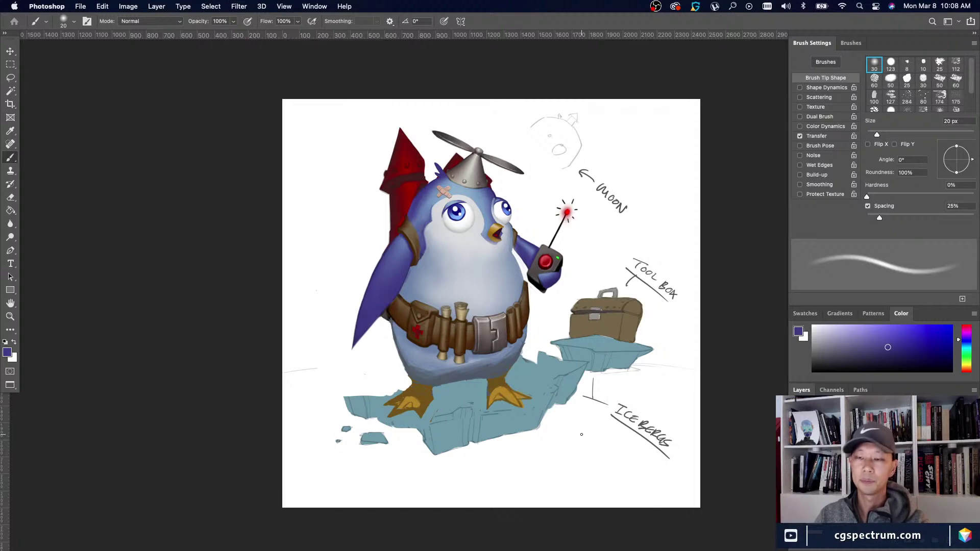
key("super+equal")
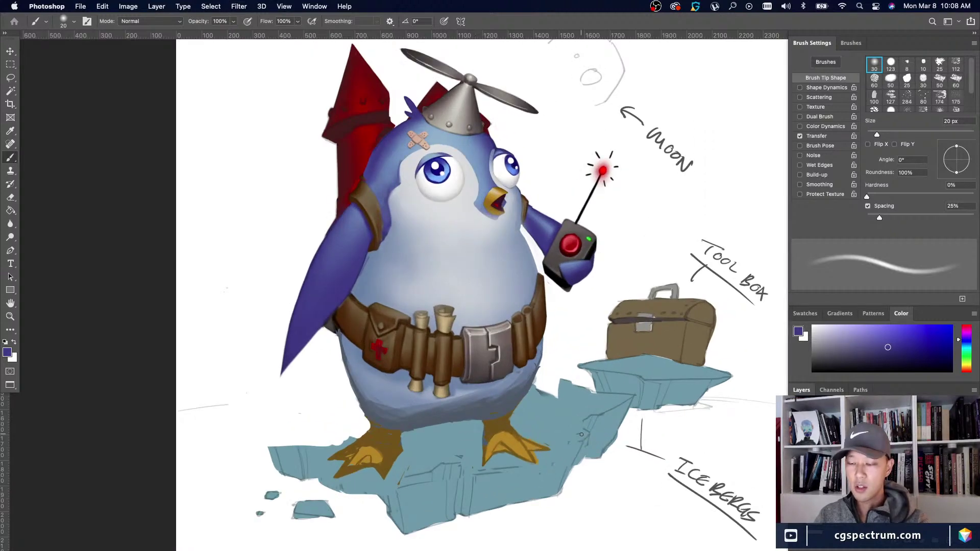
left_click_drag(603, 452, 659, 469)
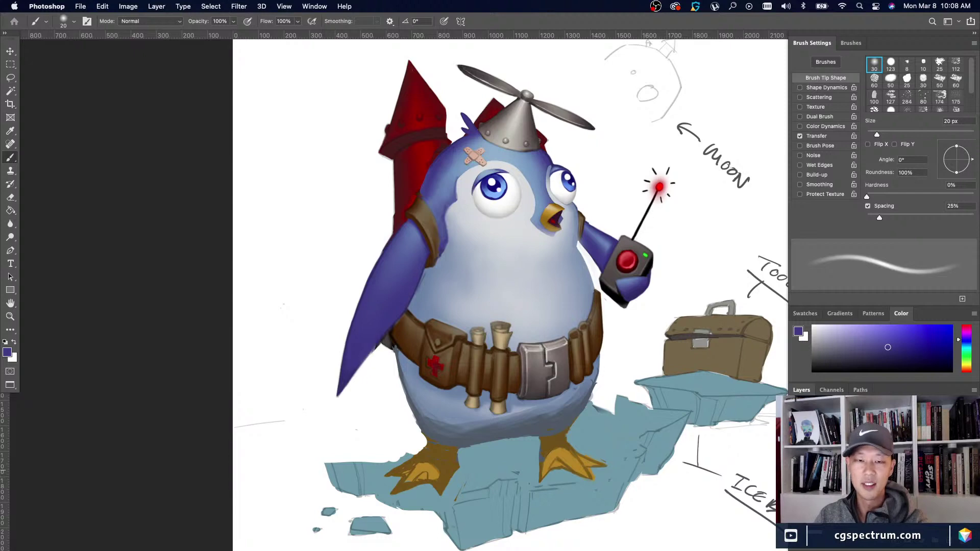
key("super+minus")
key("super+minus")
key("super+equal")
key("super+equal")
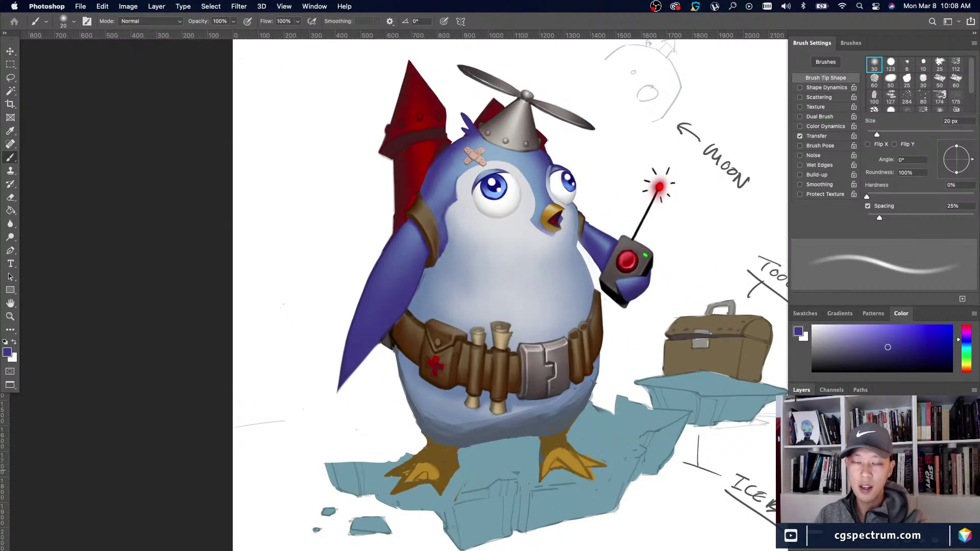
scroll(510, 291, "left", 3)
scroll(510, 291, "up", 2)
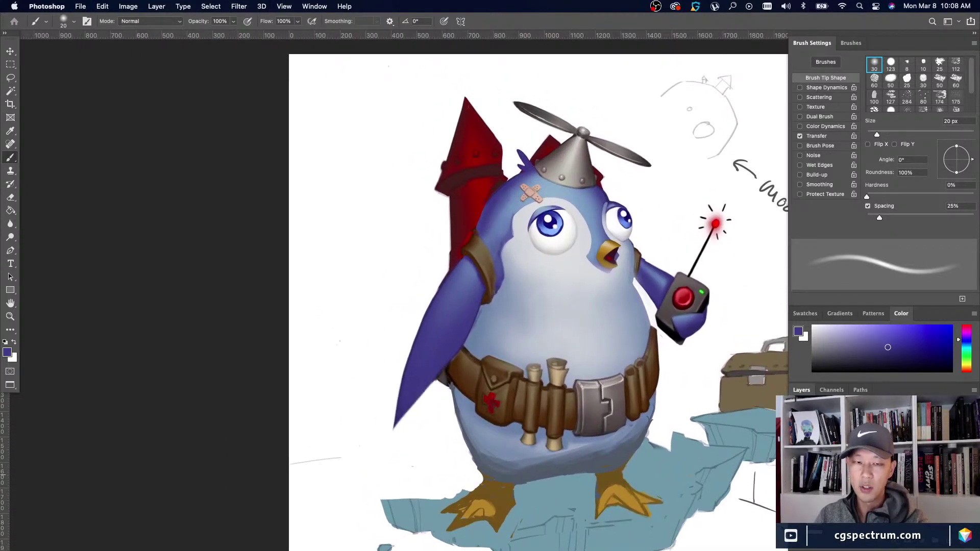
Evaluate the penguin's silhouette and head-to-body proportion from a tiny thumbnail up to full-canvas size.
key("super+minus")
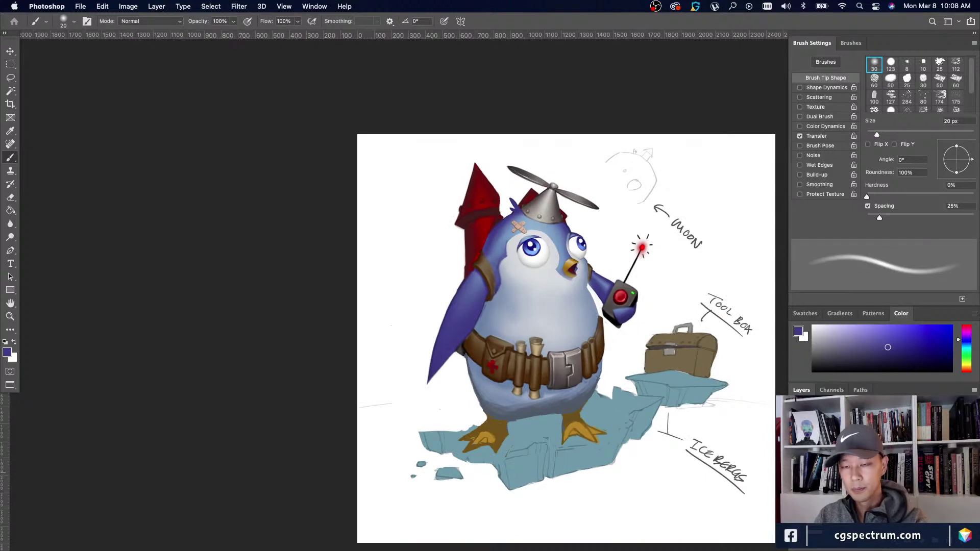
key("super+minus")
key("super+minus")
key("super+plus")
key("super+plus")
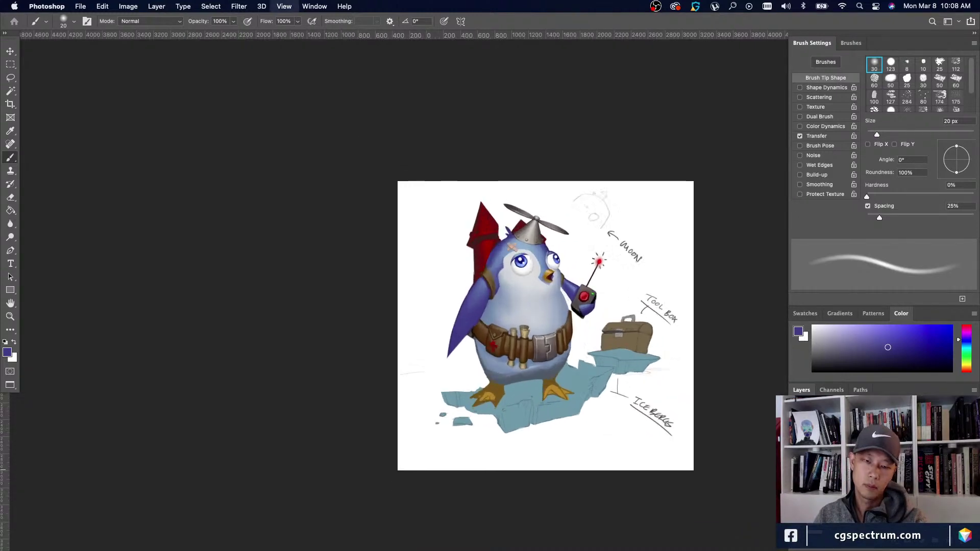
key("super+minus")
key("super+minus")
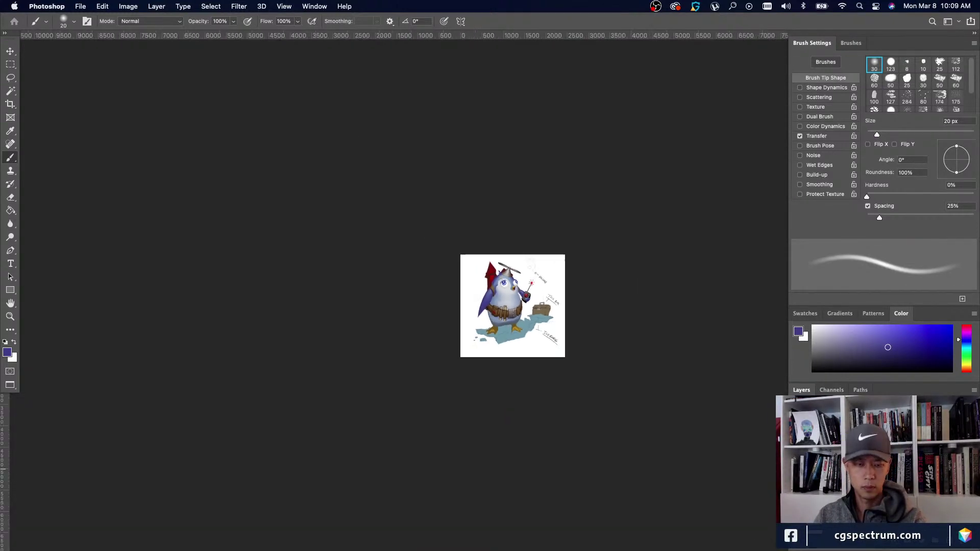
key("super+plus")
key("super+plus")
scroll(553, 436, "up", 3)
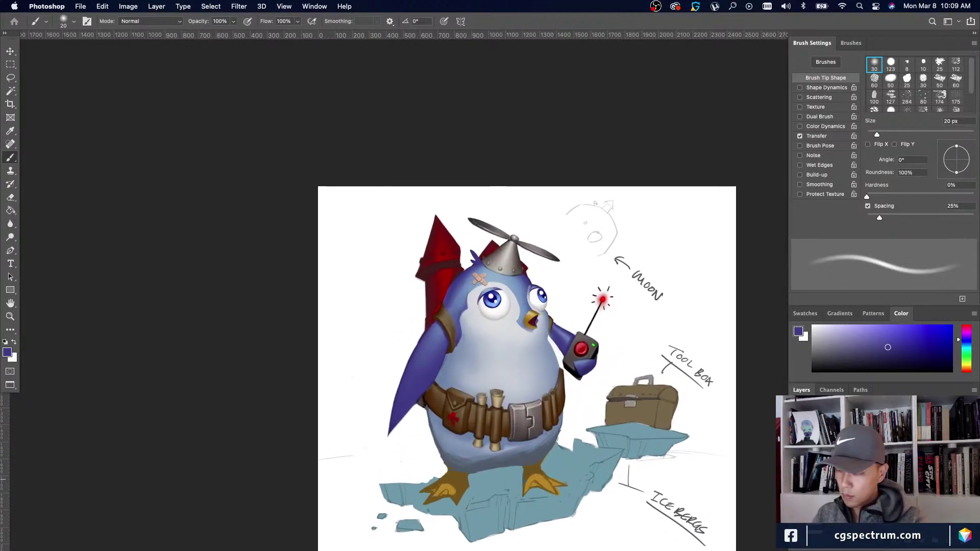
Lasso the penguin's head and propeller hat and try scaling them down to 89.09%, nudging them back onto the body.
key("l")
mouse_move(474, 204)
left_mouse_down()
mouse_move(566, 285)
mouse_move(541, 345)
mouse_move(480, 351)
mouse_move(453, 320)
mouse_move(440, 295)
mouse_move(463, 258)
mouse_move(464, 218)
left_mouse_up()
key("super+z")
key("super+z")
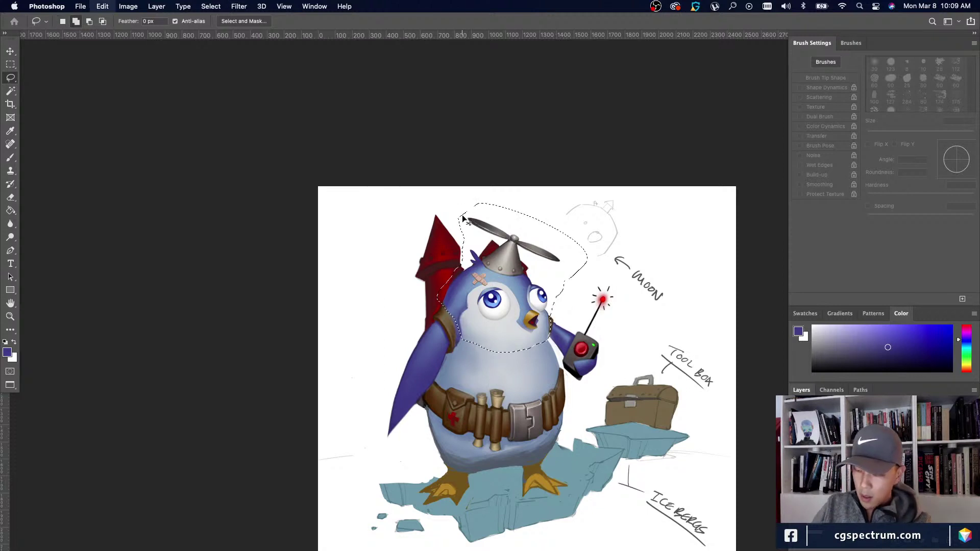
key("super+t")
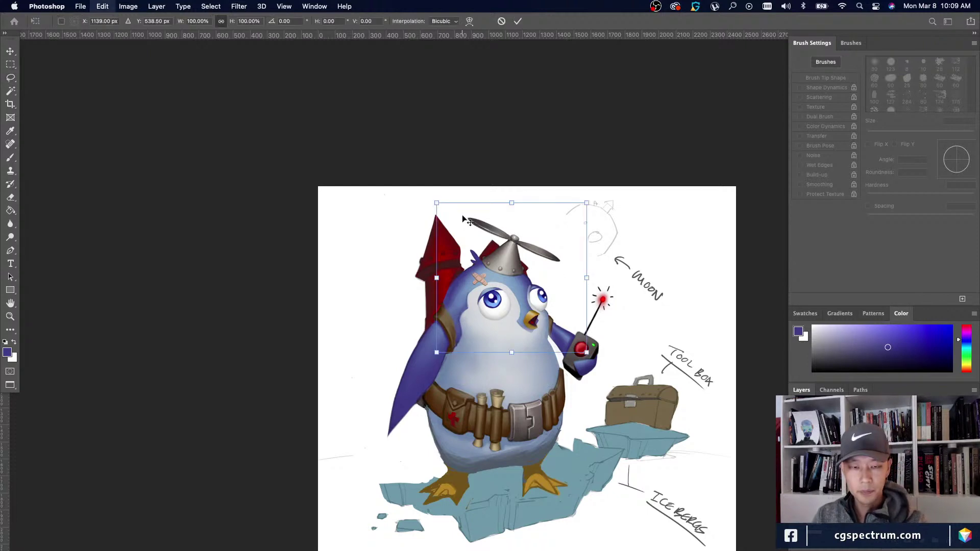
left_click_drag(581, 346, 574, 340)
left_click_drag(456, 312, 460, 319)
left_click_drag(578, 348, 573, 343)
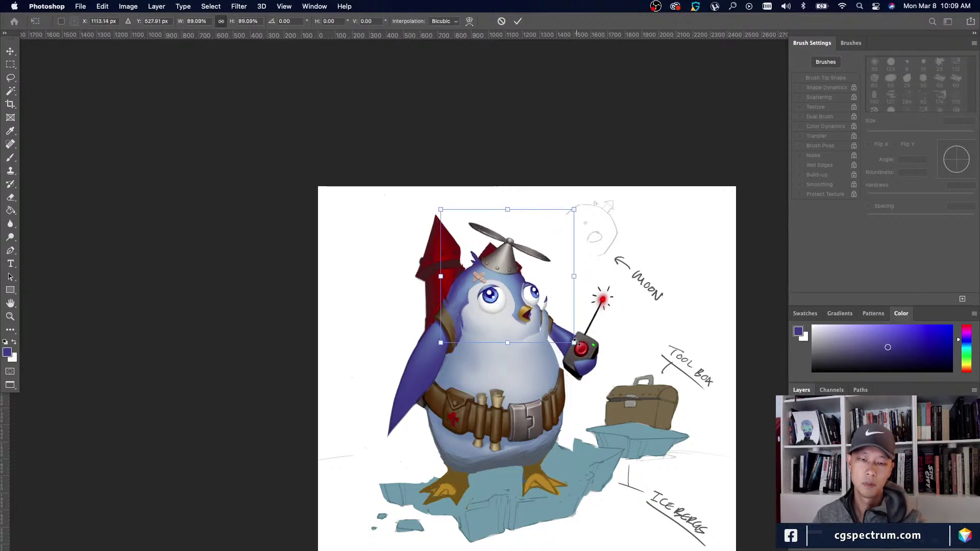
left_click_drag(465, 322, 465, 324)
key("super+minus")
key("super+minus")
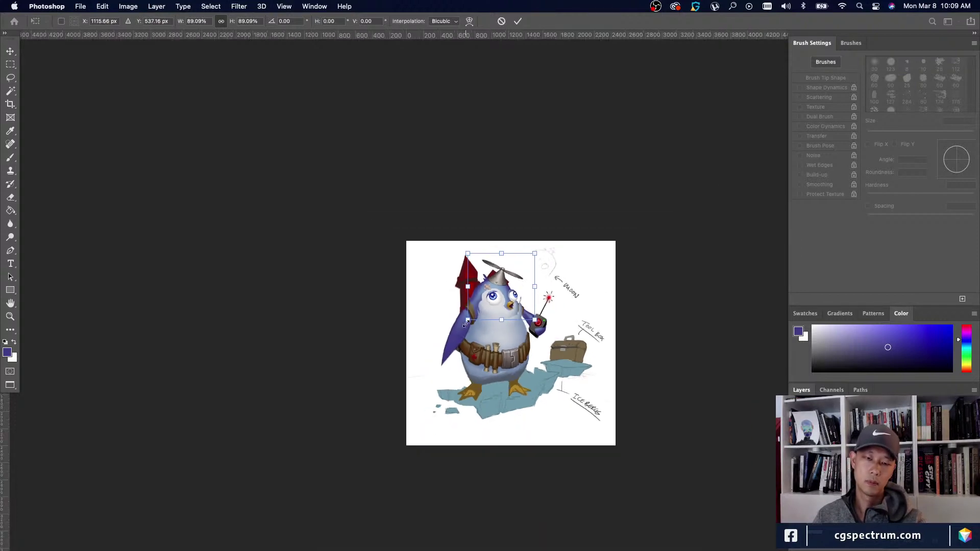
Undo the scaling of the penguin's head and return to the Brush tool.
key("super+plus")
key("super+plus")
key("l")
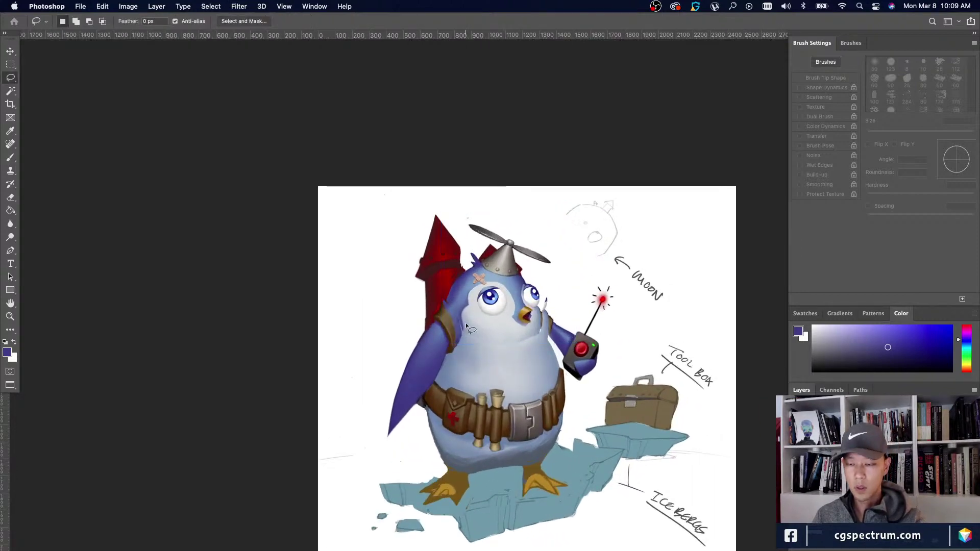
key("super+z")
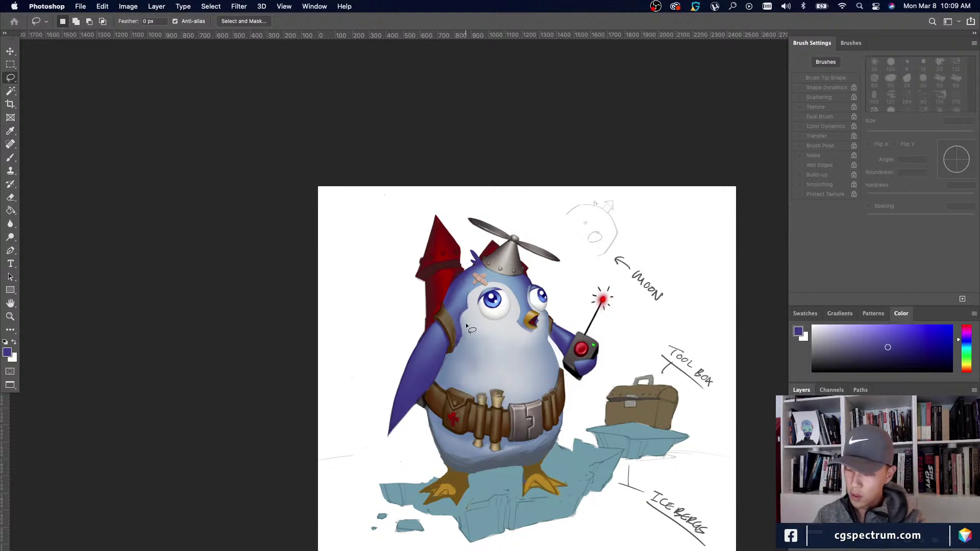
key("b")
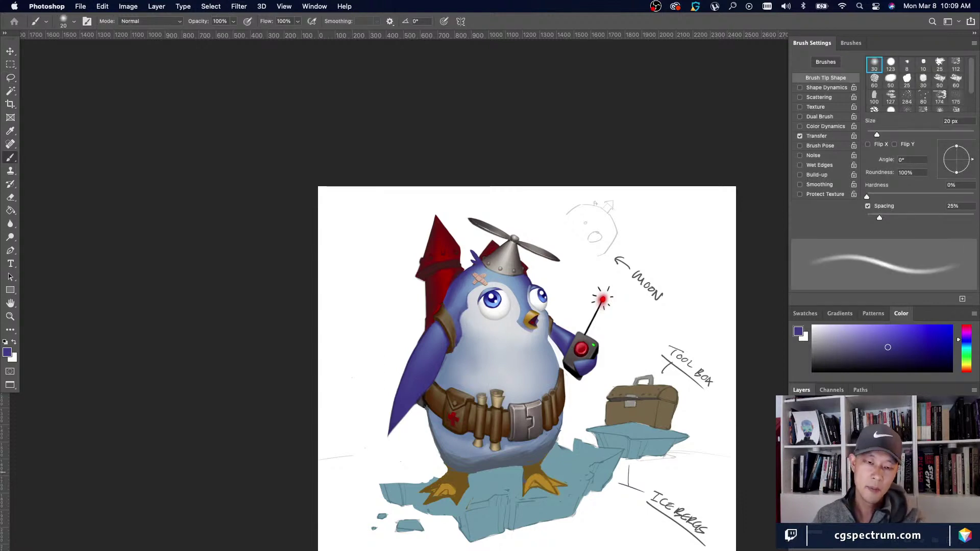
Compare the penguin's head size with its body at full-canvas and reduced views.
key("super+minus")
key("super+minus")
key("super+equal")
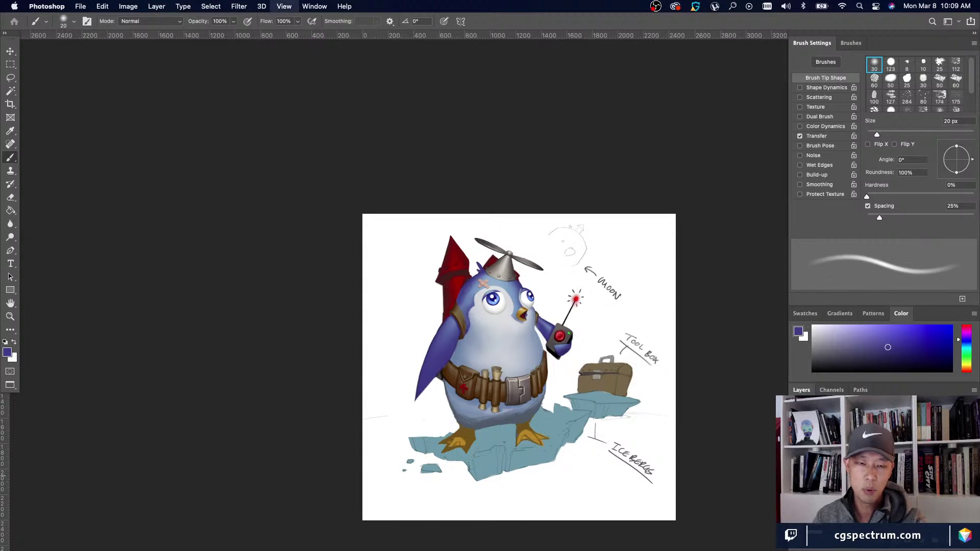
key("super+equal")
left_click_drag(719, 488, 714, 452)
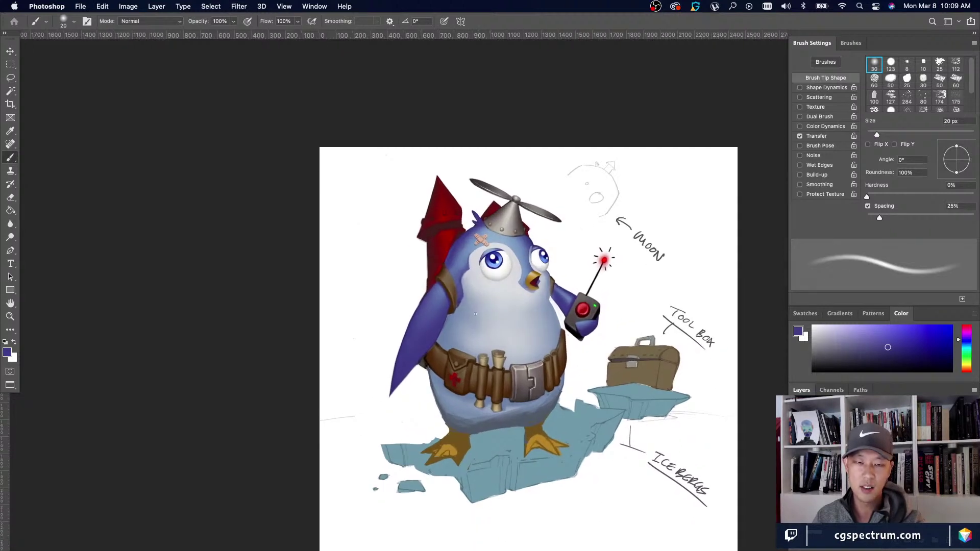
key("super+minus")
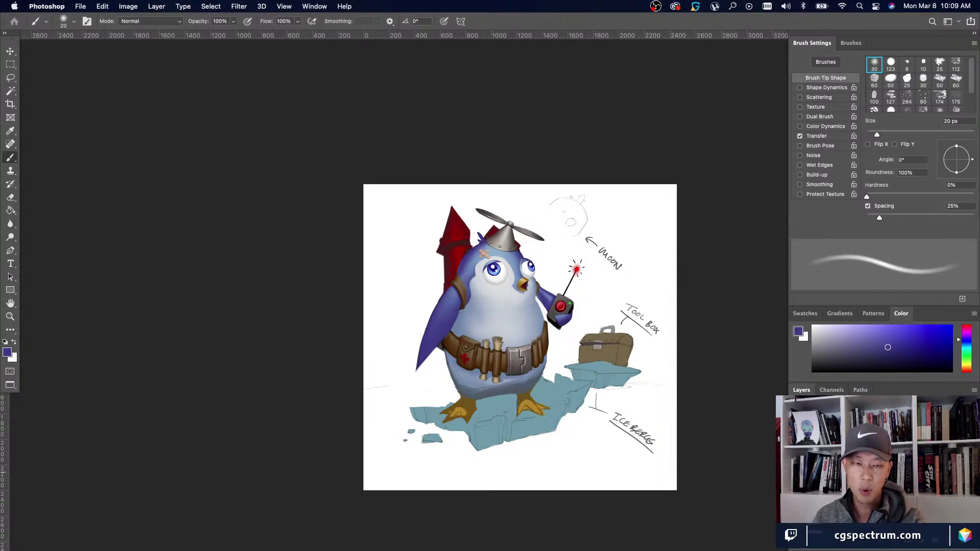
key("super+minus")
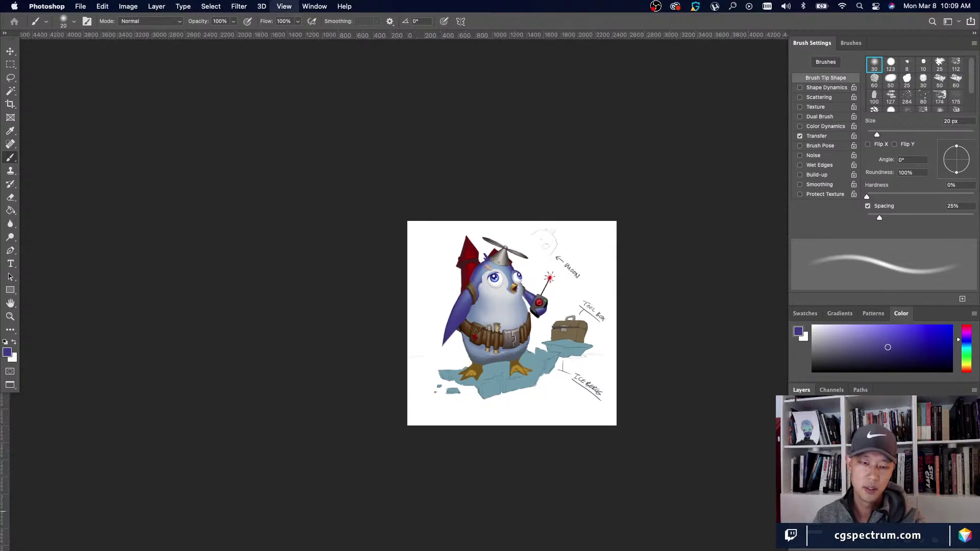
key("super+minus")
key("super+plus")
key("super+plus")
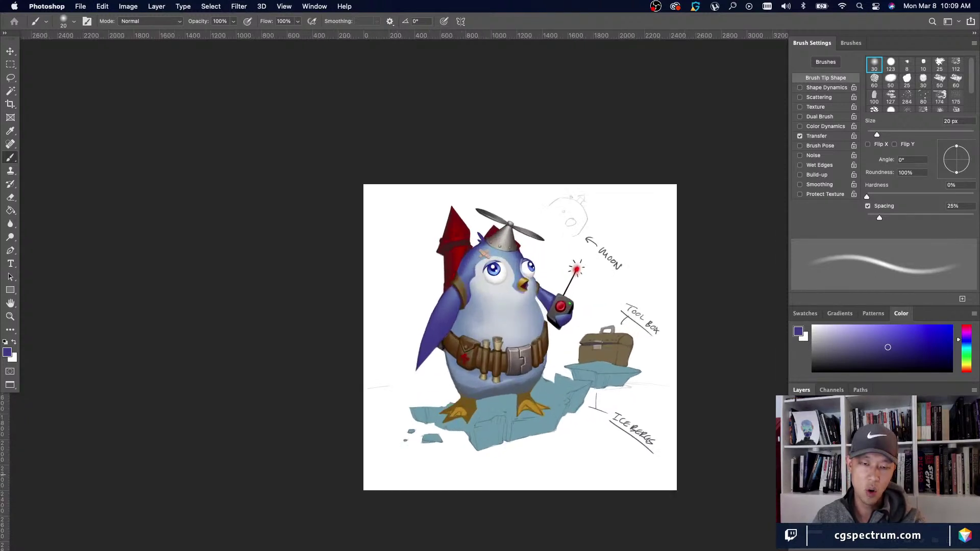
Assess the whole composition as a small thumbnail and enlarged, including with the interface panels hidden.
key("super+minus")
key("super+minus")
key("super+minus")
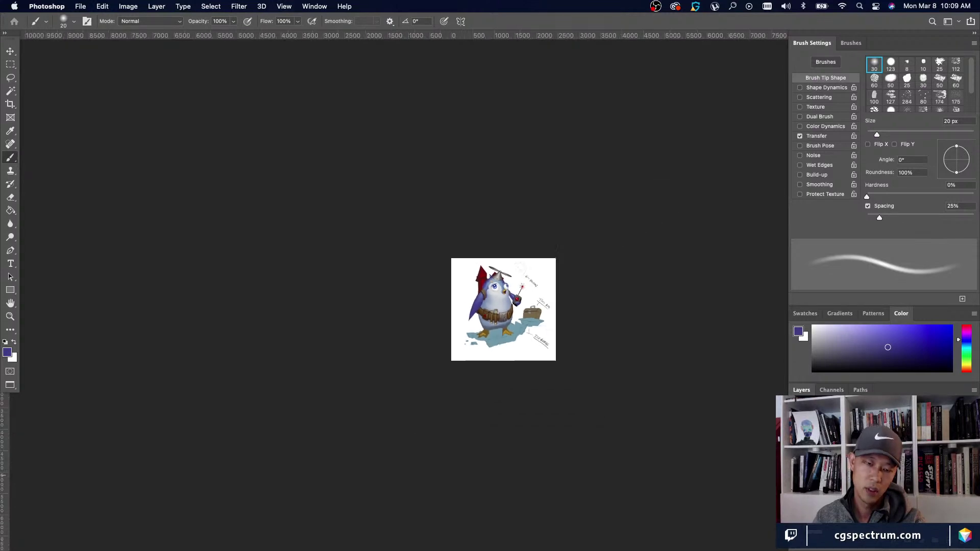
key("super+plus")
key("super+plus")
key("super+plus")
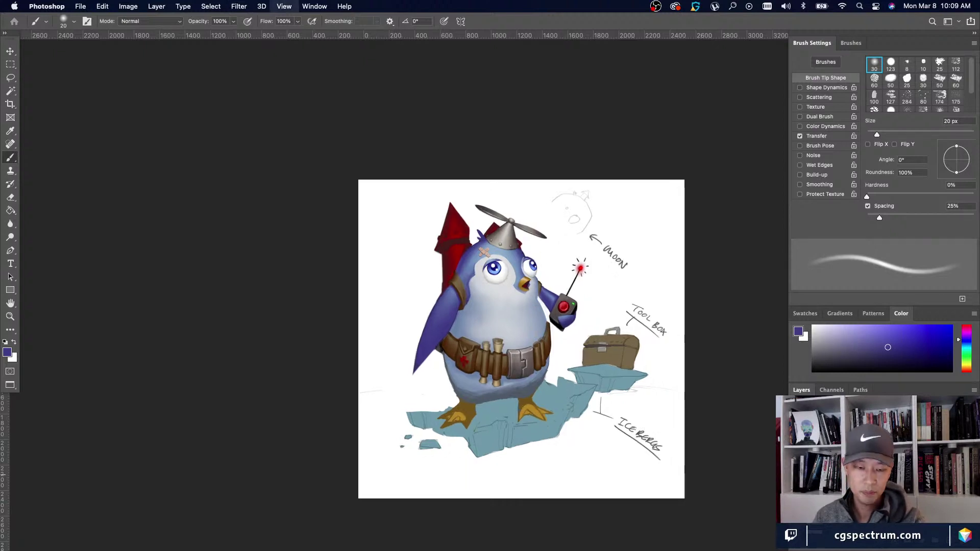
key("super+plus")
scroll(728, 481, "down", 2)
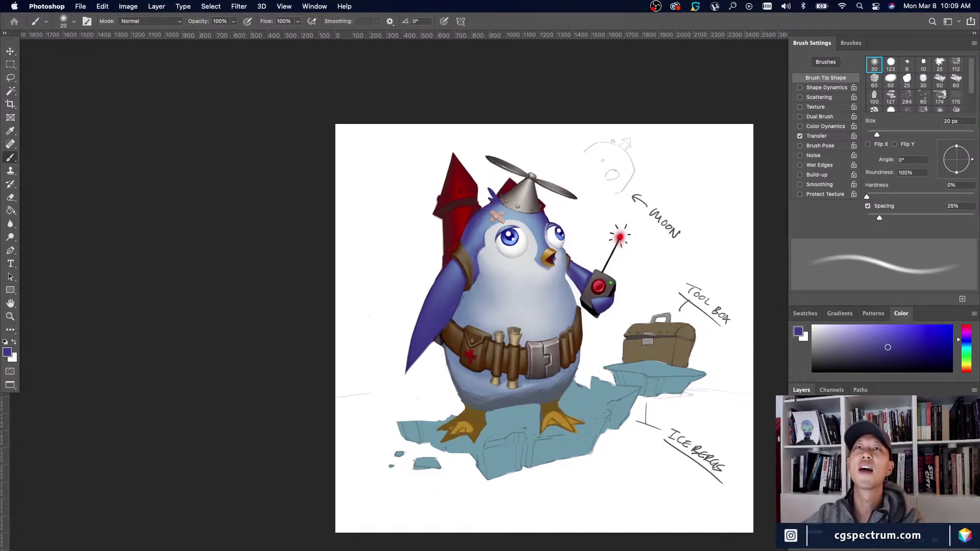
key("Tab")
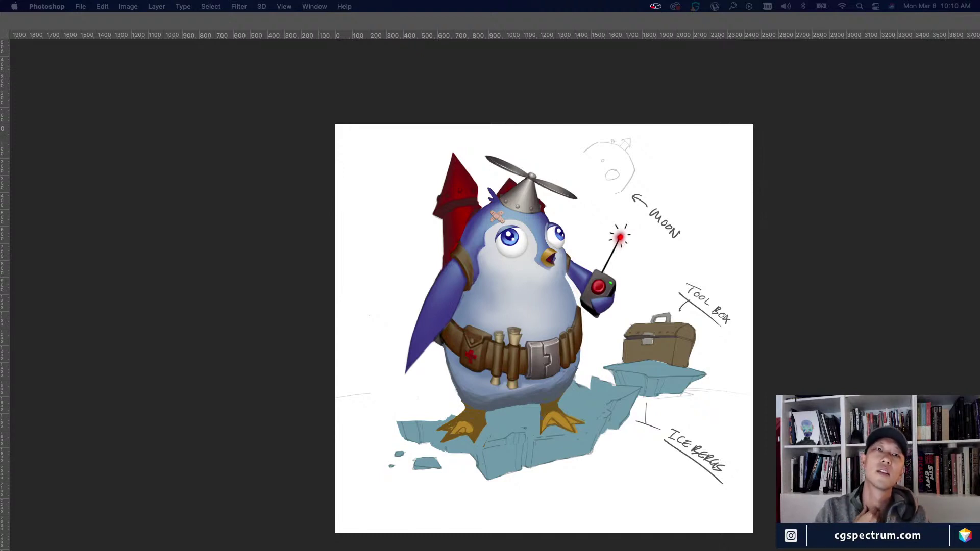
key("Tab")
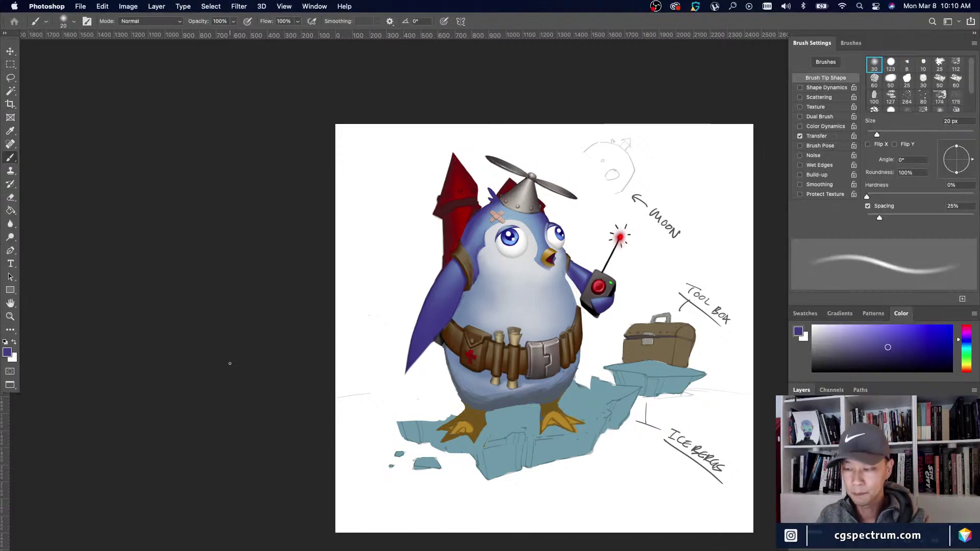
Inspect the penguin's face, belt and feet up close against the full canvas.
scroll(388, 481, "down", 2)
scroll(388, 481, "right", 2)
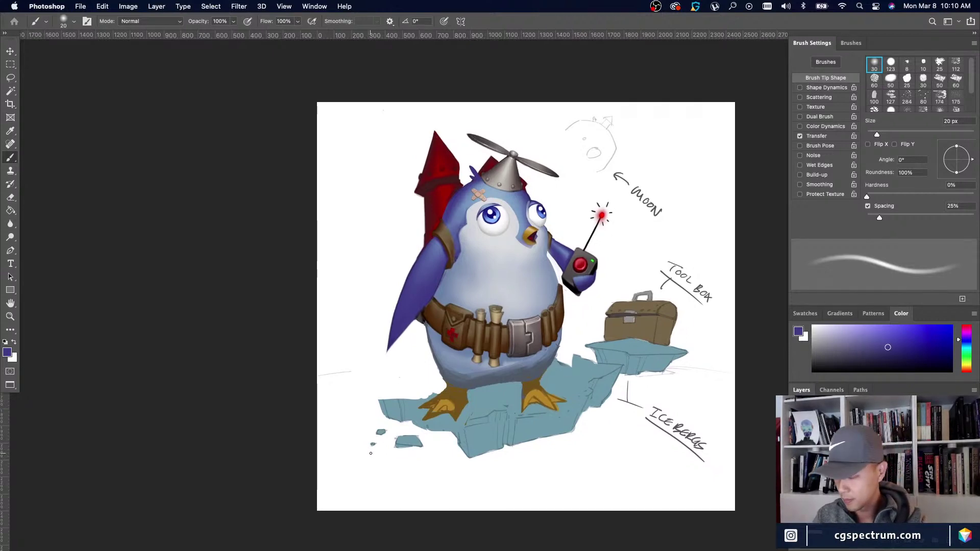
key("super+plus")
left_click_drag(386, 462, 372, 453)
key("super+minus")
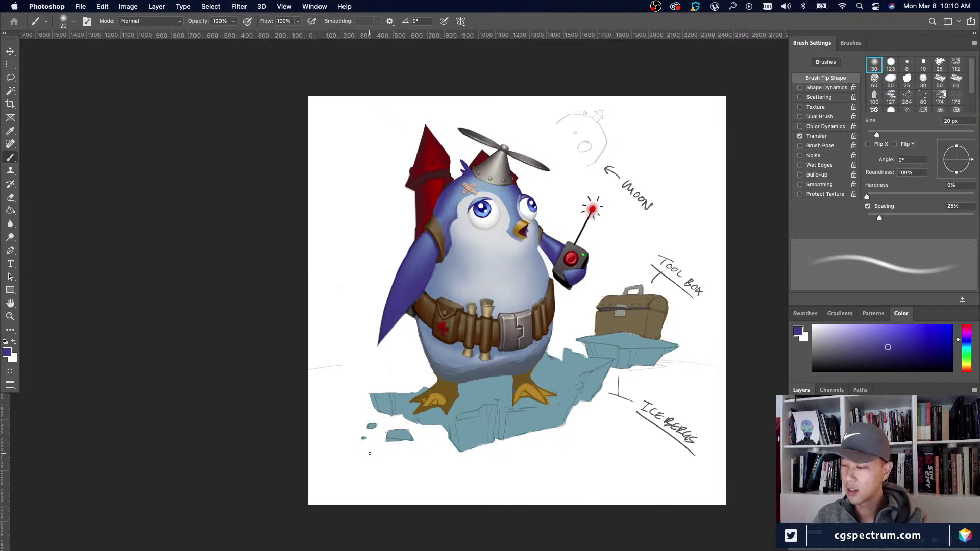
key("super+equal")
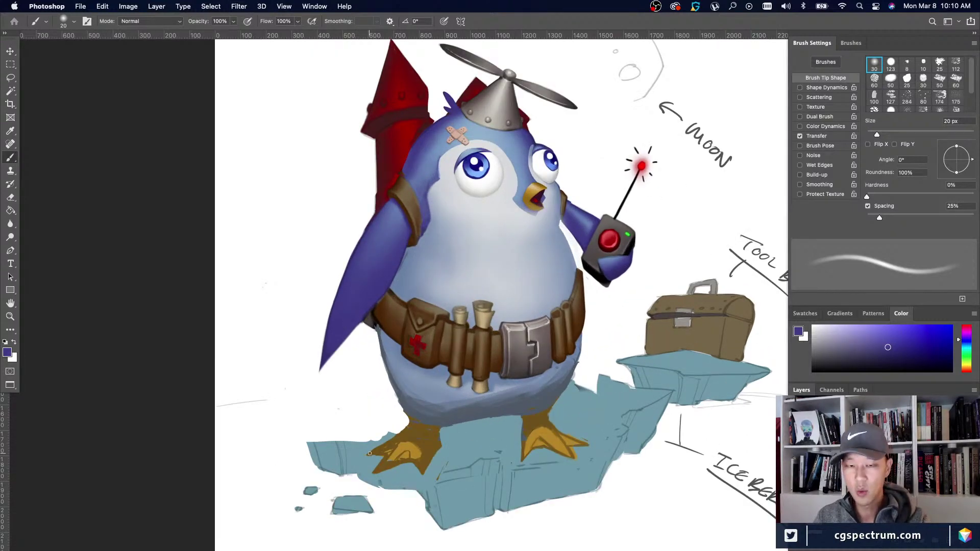
key("super+minus")
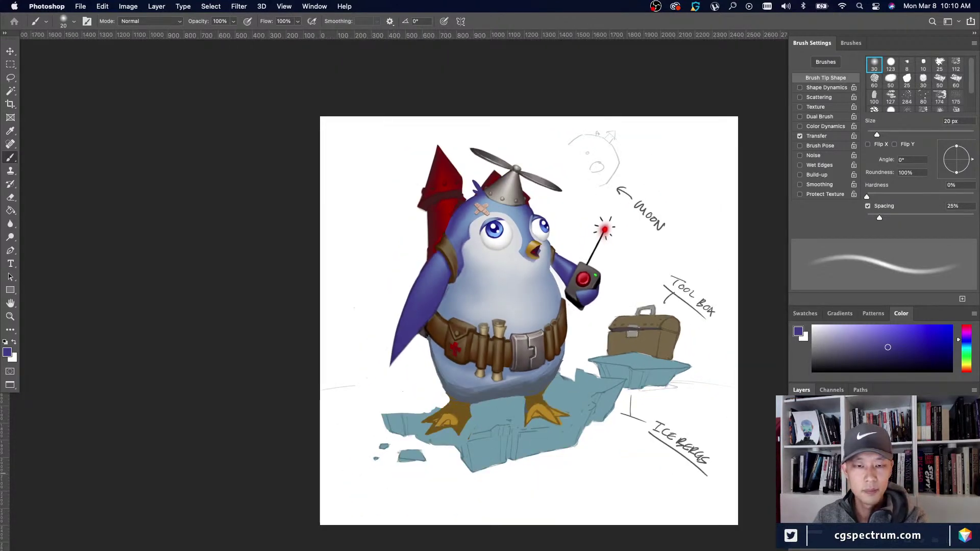
Judge how clearly the penguin's silhouette and rockets read by alternating between thumbnail and full-canvas sizes.
key("super+equal")
key("super+minus")
key("super+minus")
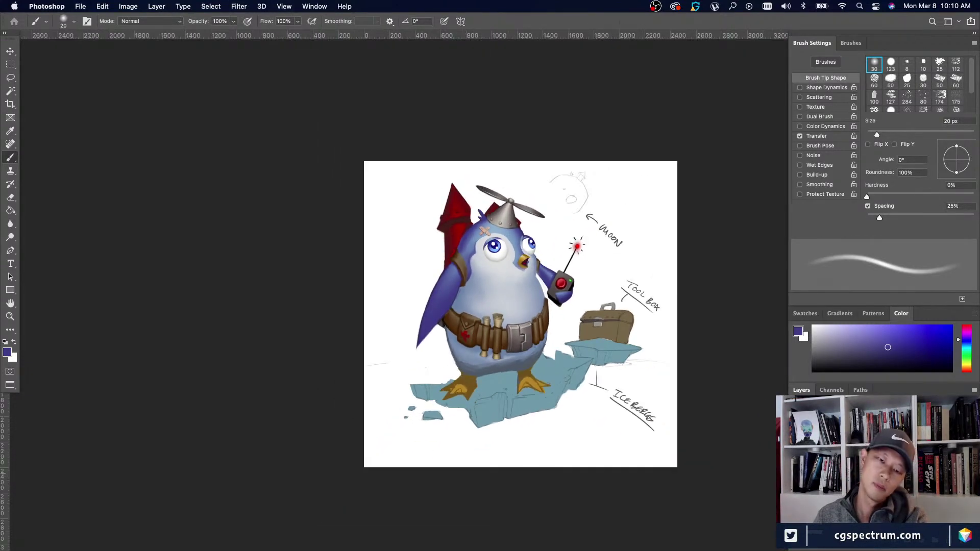
key("super+minus")
key("super+equal")
key("super+equal")
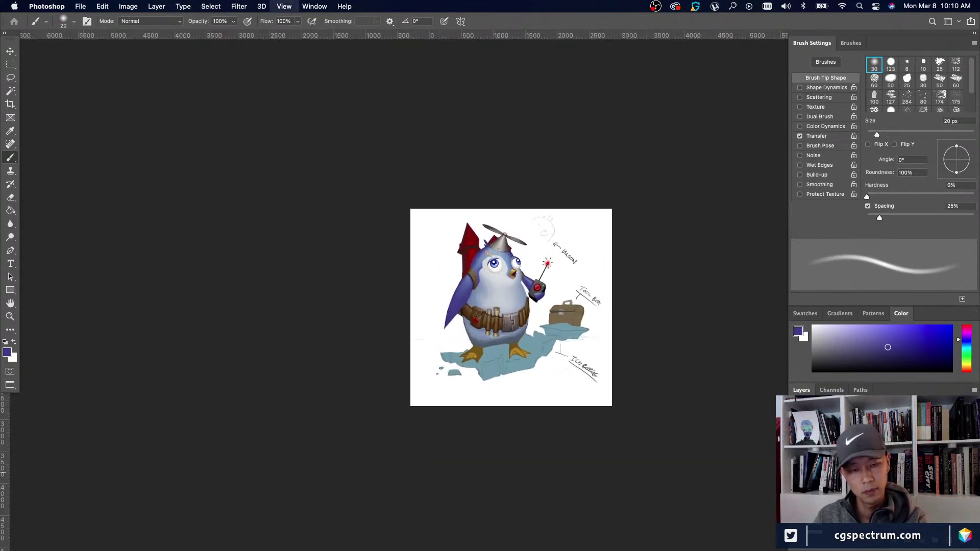
key("super+minus")
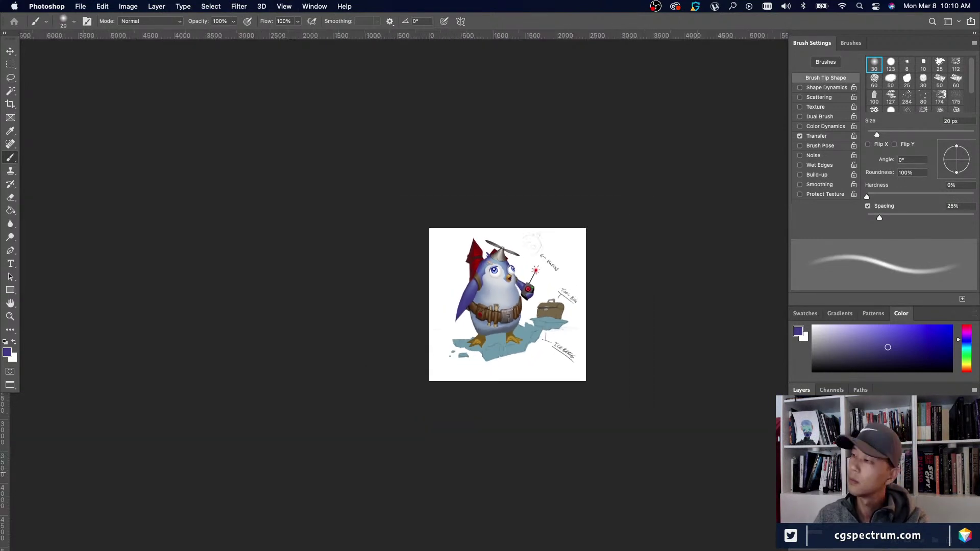
key("super+equal")
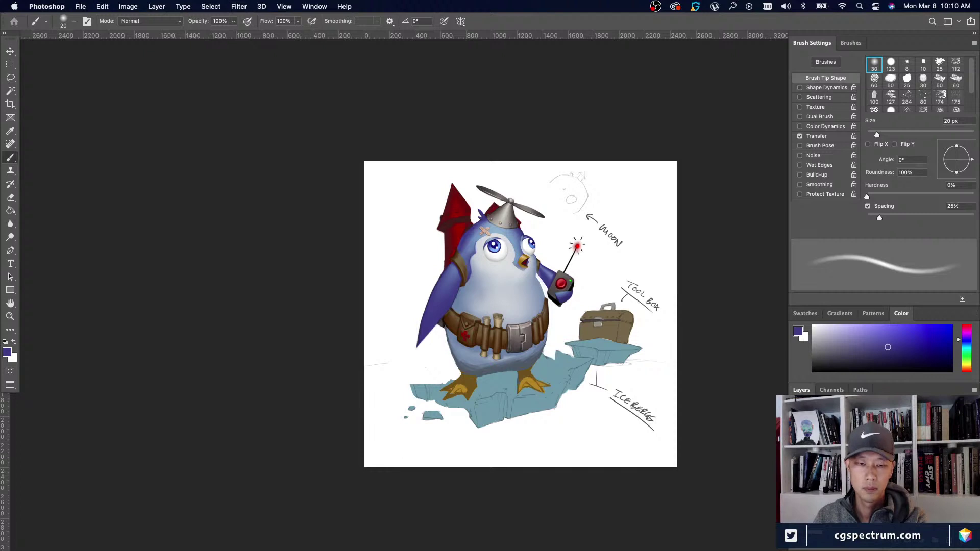
key("super+minus")
key("super+minus")
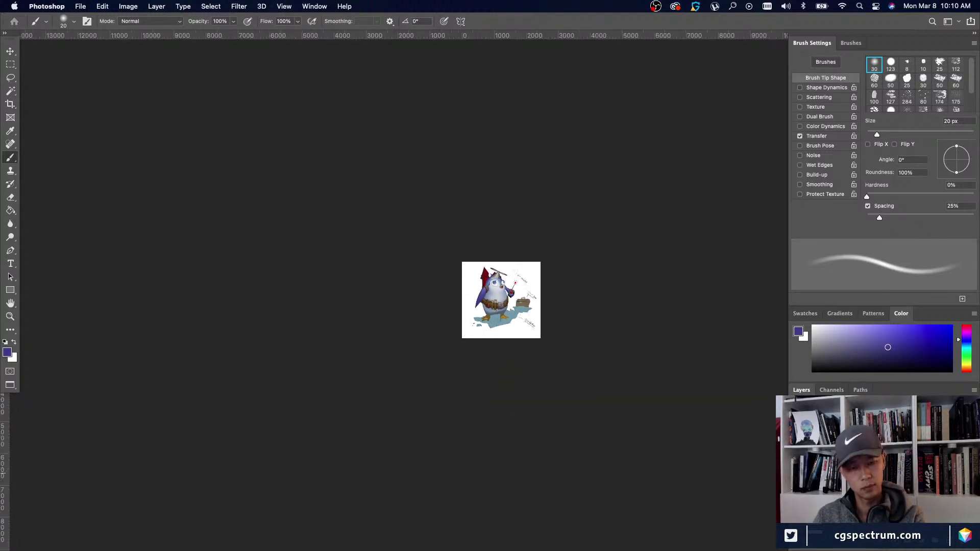
key("super+equal")
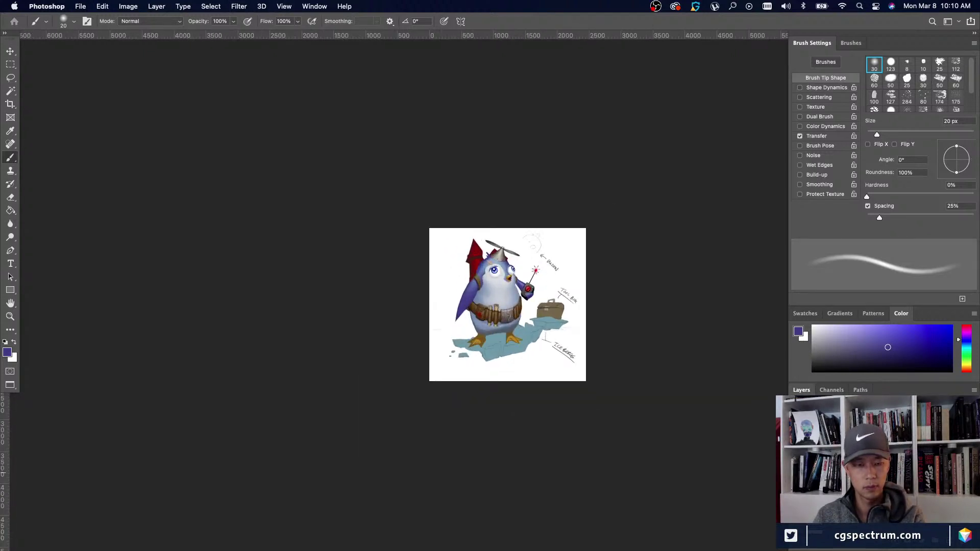
key("super+equal")
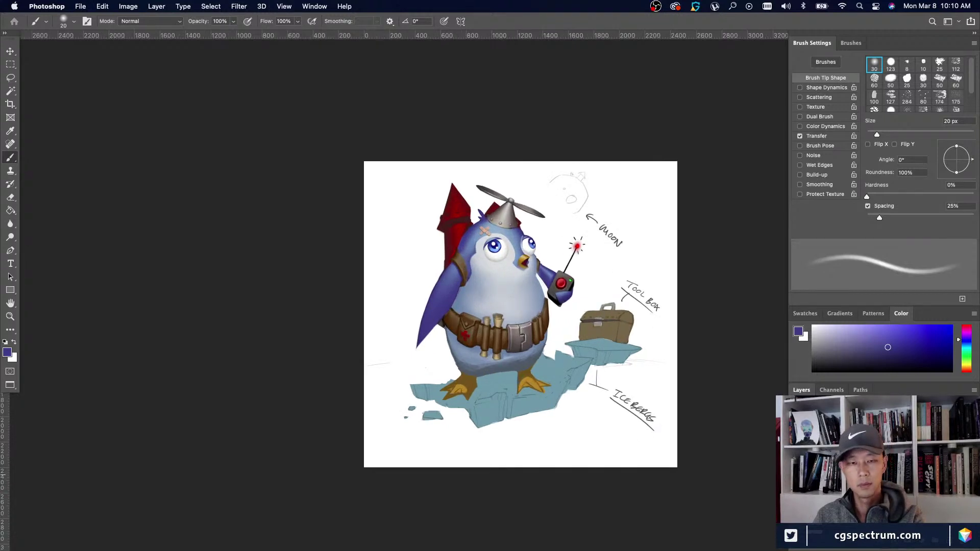
key("super+equal")
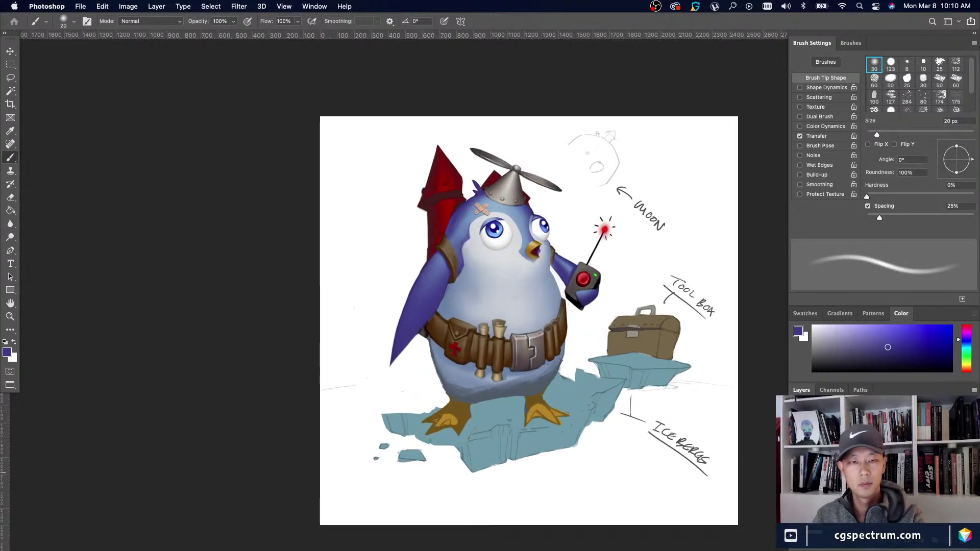
Recheck the penguin's overall shape and balance from thumbnail size back up to the full canvas.
key("super+minus")
key("super+minus")
key("super+minus")
key("super+equal")
key("super+equal")
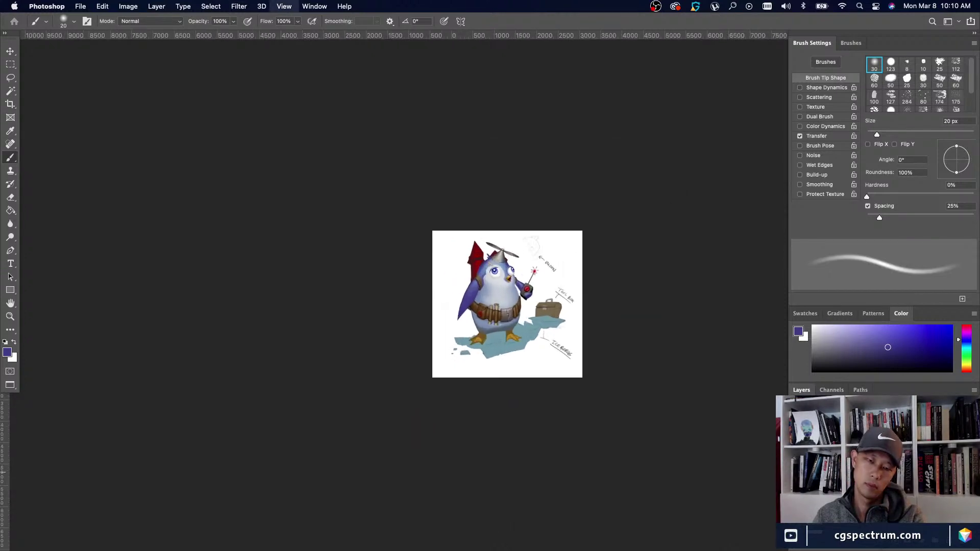
key("super+equal")
key("super+equal")
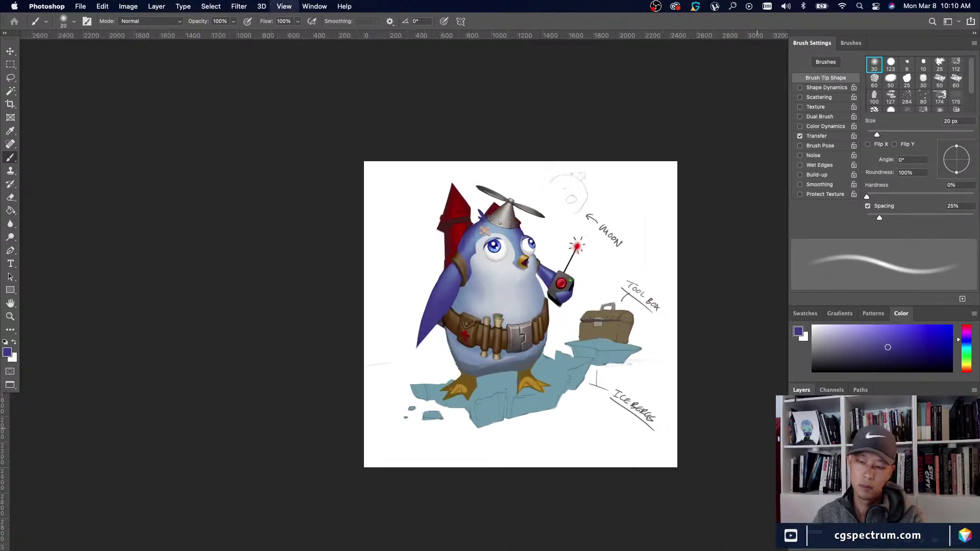
Choose the hard round 123 px brush, turn Transfer off and Shape Dynamics on, and reduce its size to 80 px.
key("super+equal")
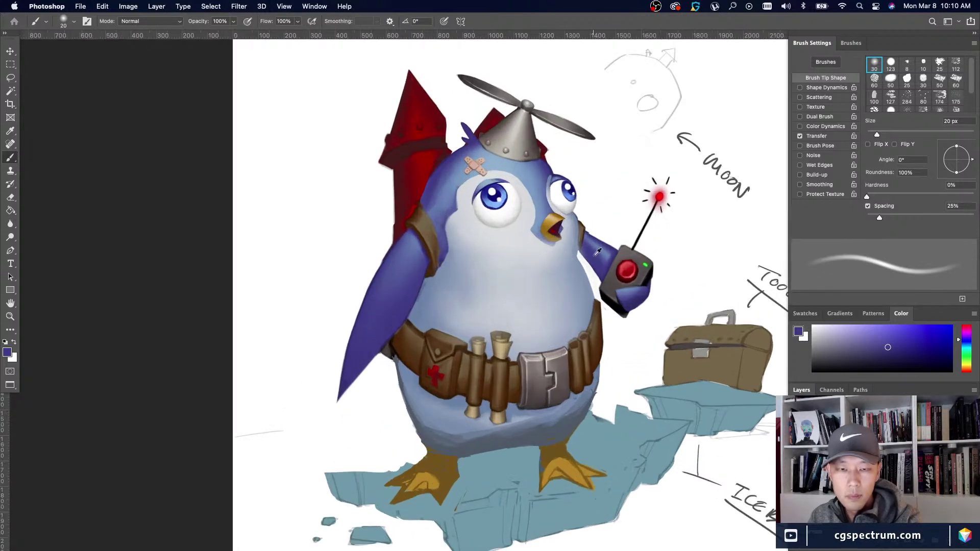
key("bracketleft")
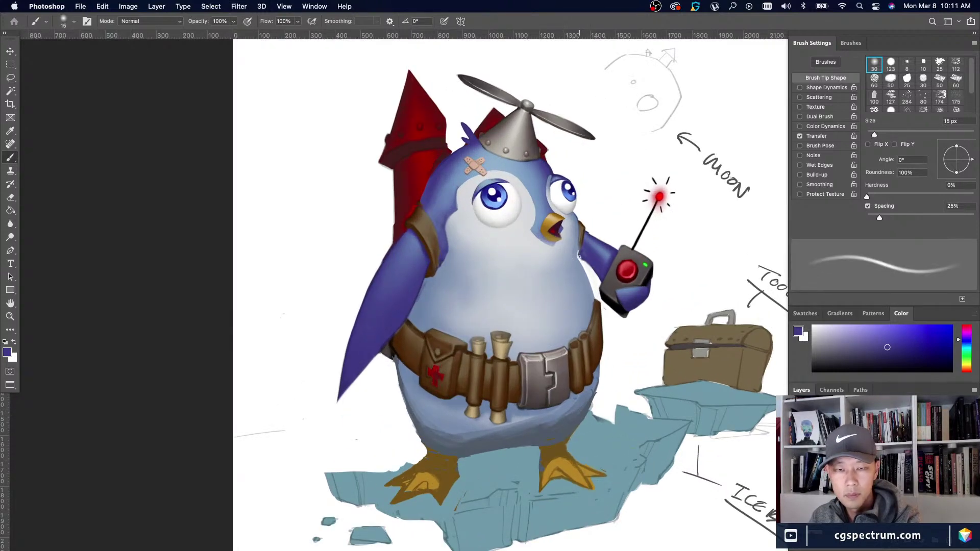
left_click(891, 64)
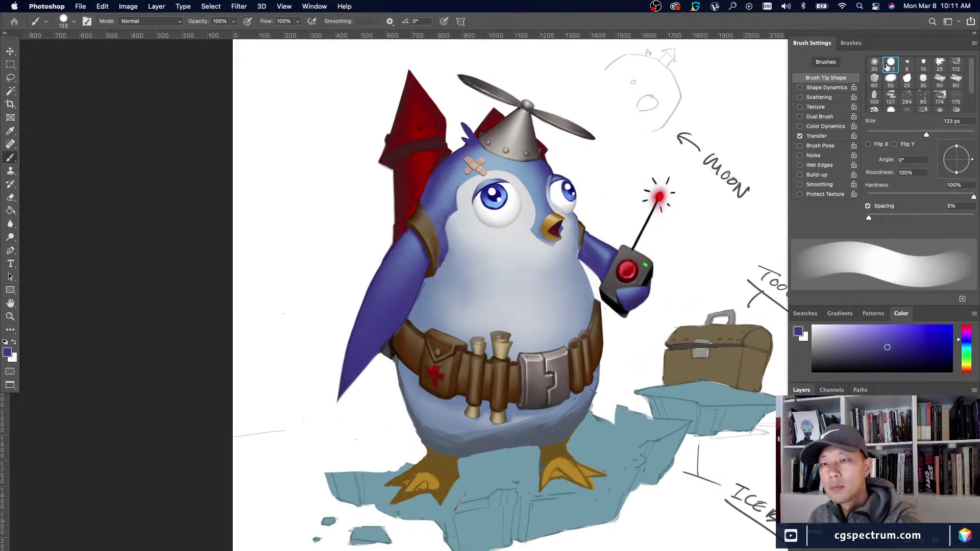
left_click(800, 136)
left_click(800, 87)
key("bracketleft")
key("bracketleft")
key("bracketleft")
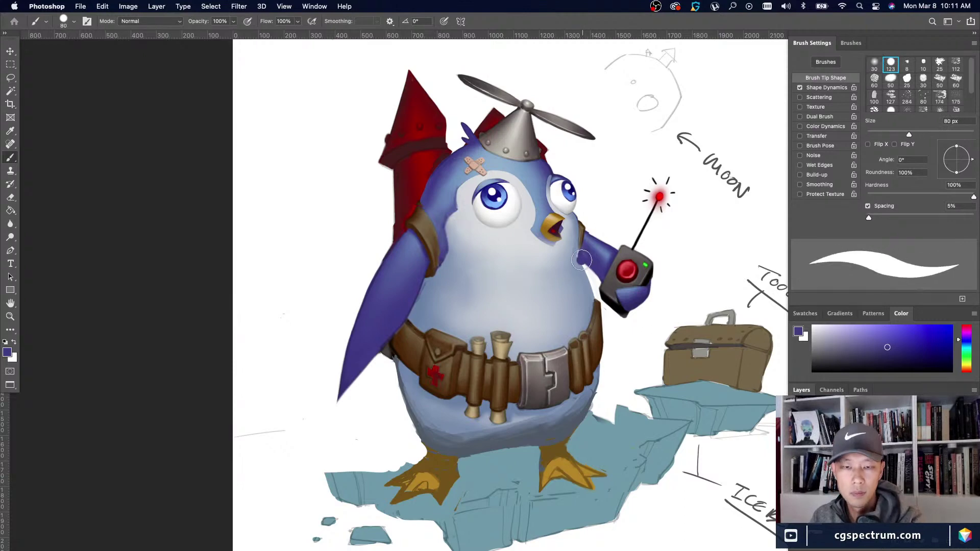
Reduce the hard round brush size to 10 px for fine corrections around the arm holding the remote.
key("bracketleft")
key("bracketleft")
key("bracketleft")
key("bracketleft")
key("bracketleft")
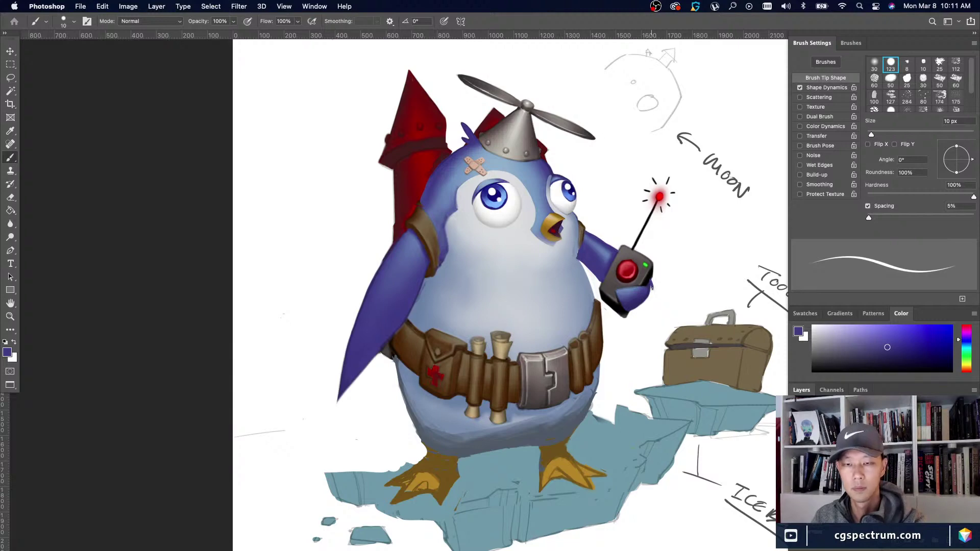
Check the arm holding the remote against the whole painting and sample the white background and the arm's purple for outline touch-ups.
key("super+minus")
key("super+minus")
key("super+minus")
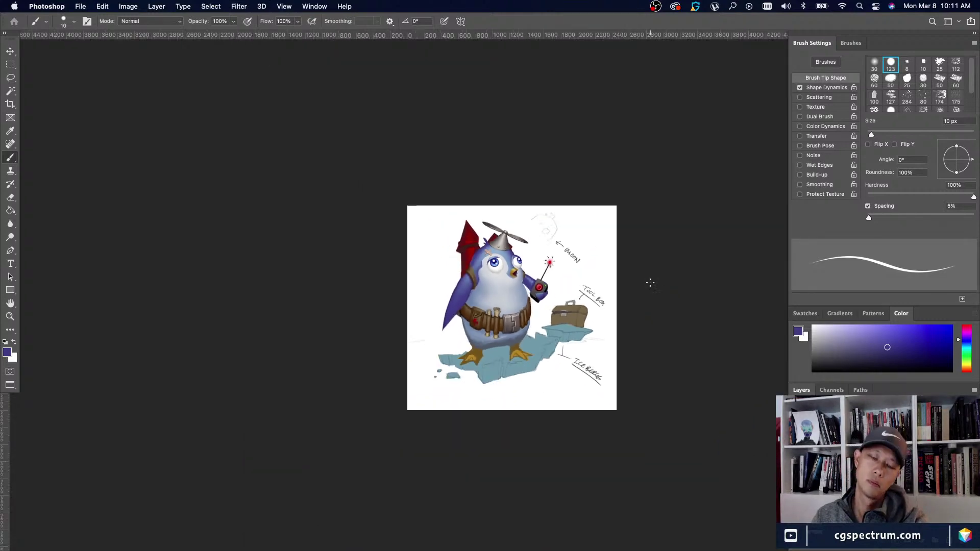
key("super+plus")
key("super+plus")
key("super+plus")
left_click(598, 227, "alt")
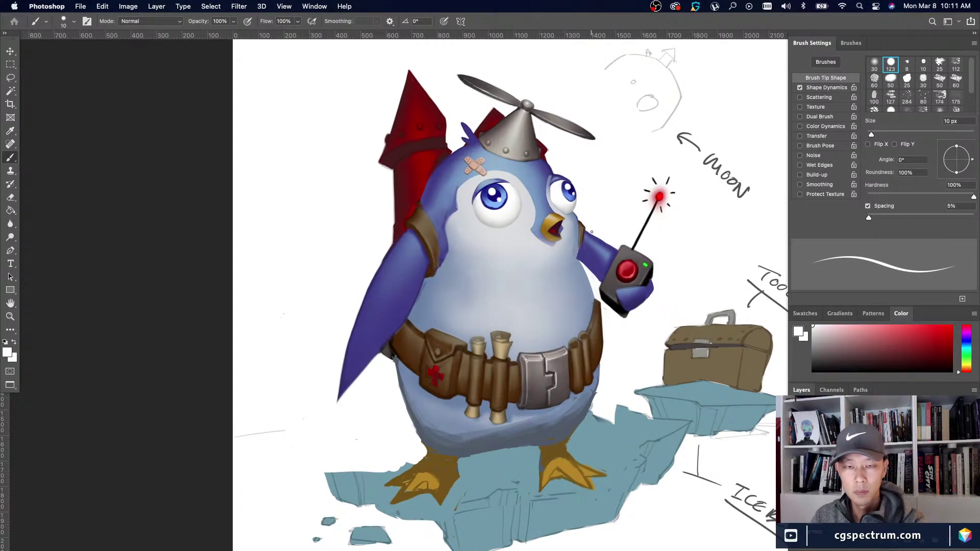
left_click(598, 235, "alt")
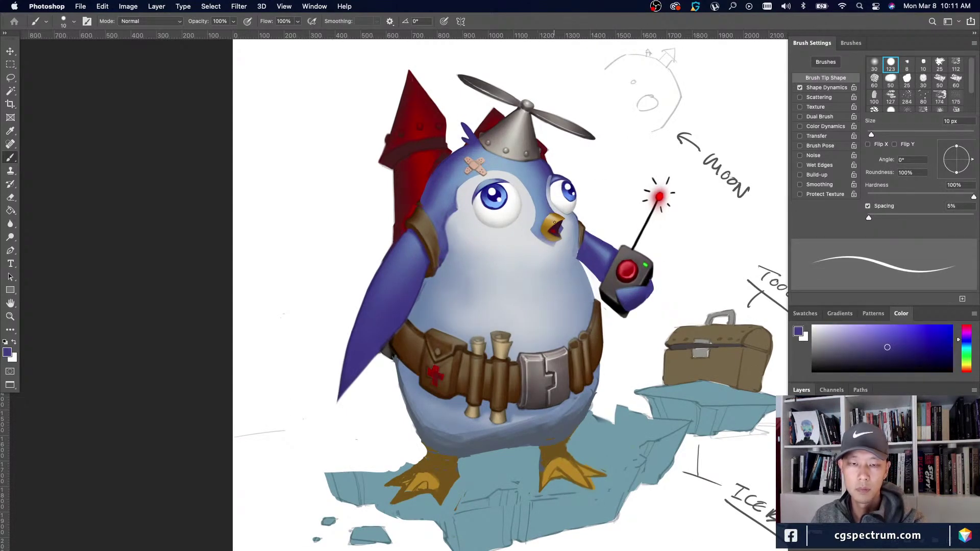
Examine the penguin's overall read and the tool belt's curve by alternating between thumbnail and larger canvas sizes.
key("super+minus")
key("super+minus")
key("super+minus")
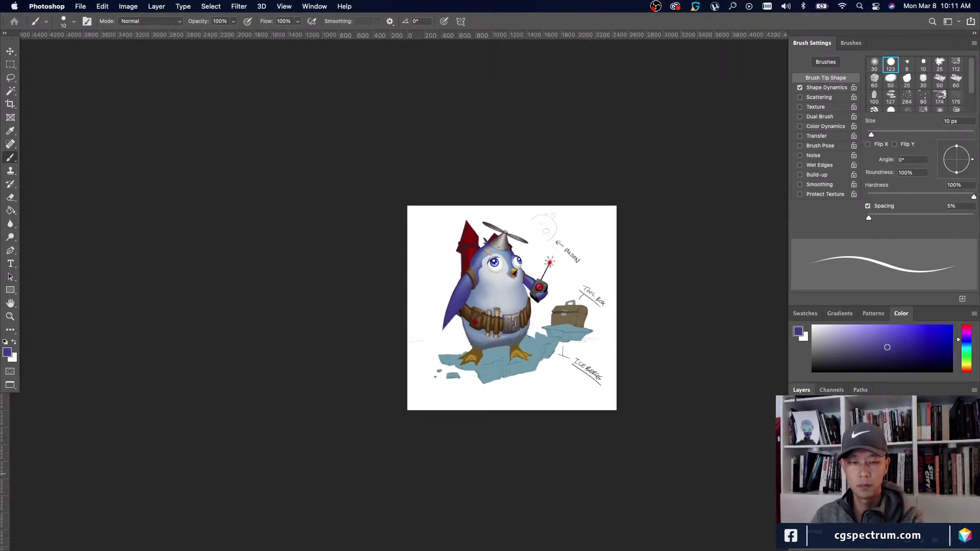
key("super+minus")
key("super+minus")
key("super+plus")
key("super+plus")
key("super+plus")
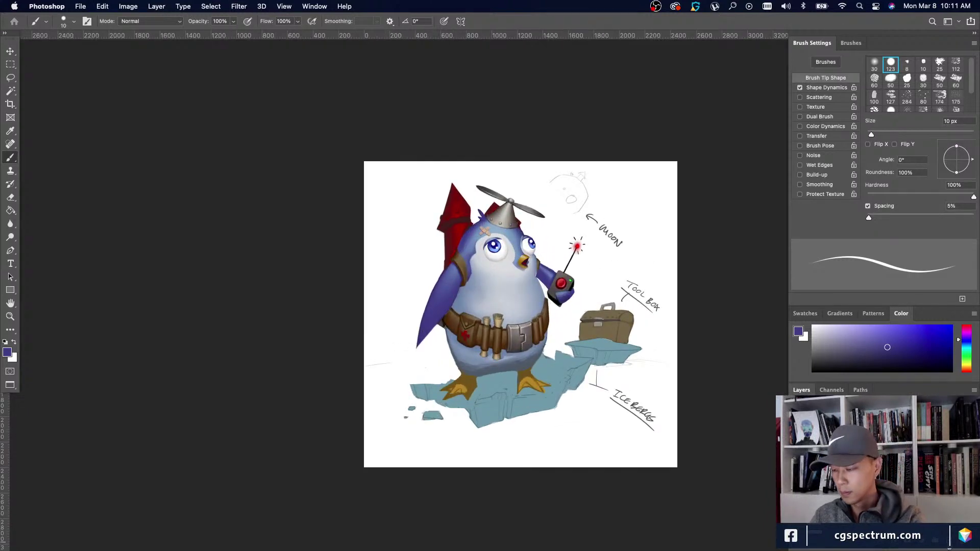
key("super+minus")
key("super+minus")
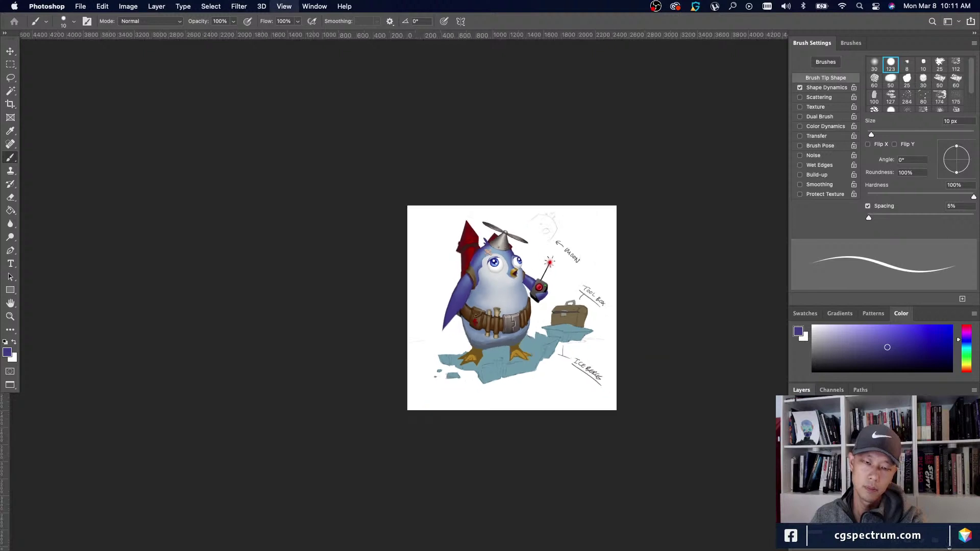
key("super+plus")
key("super+plus")
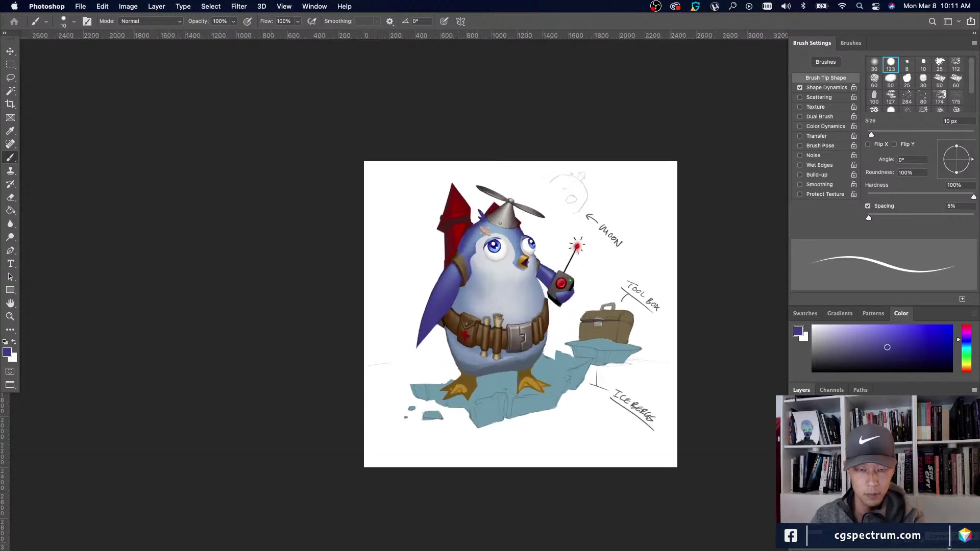
Try to lasso the belt section with the red-cross pouch and warp its outer end lower and wider around the waist.
key("l")
key("super+plus")
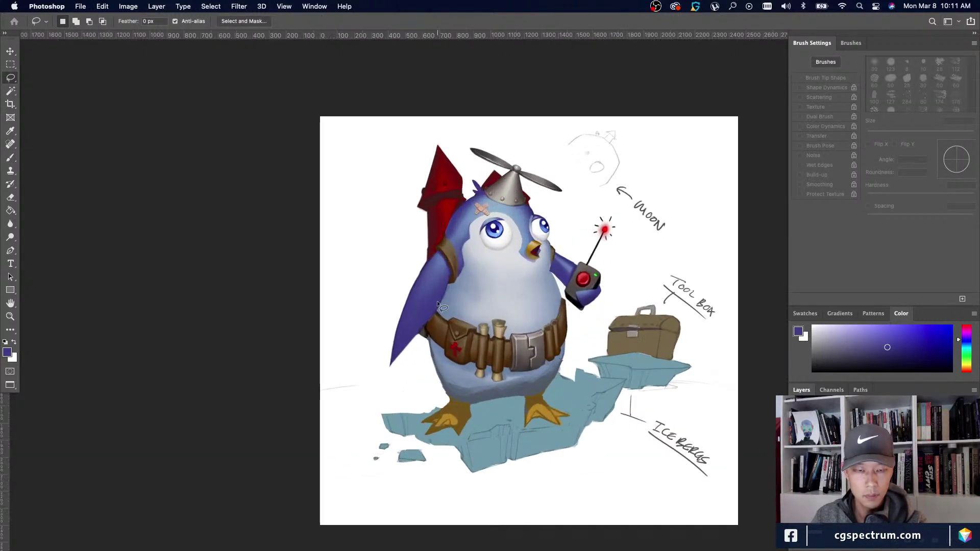
mouse_move(445, 308)
left_mouse_down()
mouse_move(512, 320)
mouse_move(508, 372)
mouse_move(482, 389)
mouse_move(439, 362)
mouse_move(426, 337)
mouse_move(451, 308)
left_mouse_up()
key("super+t")
key("super+shift+w")
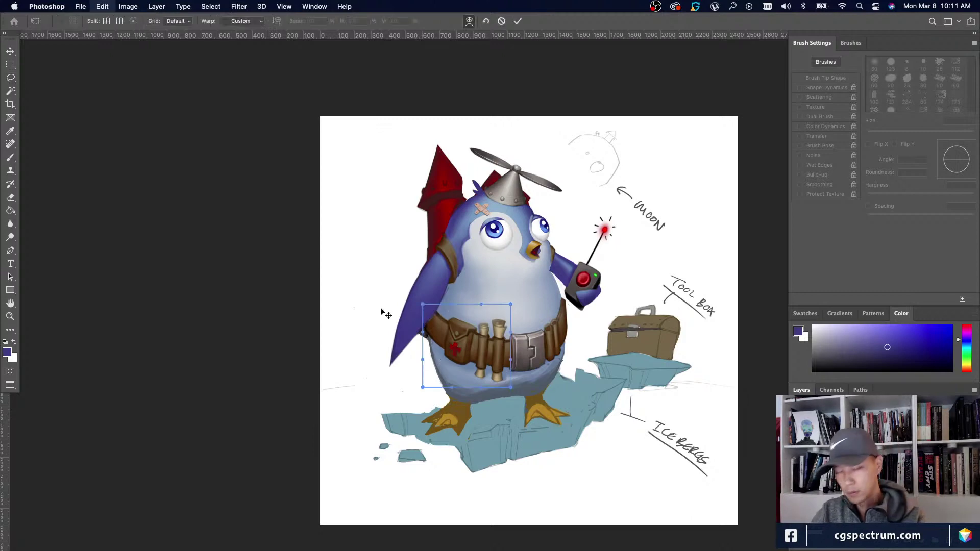
left_click_drag(423, 349, 428, 353)
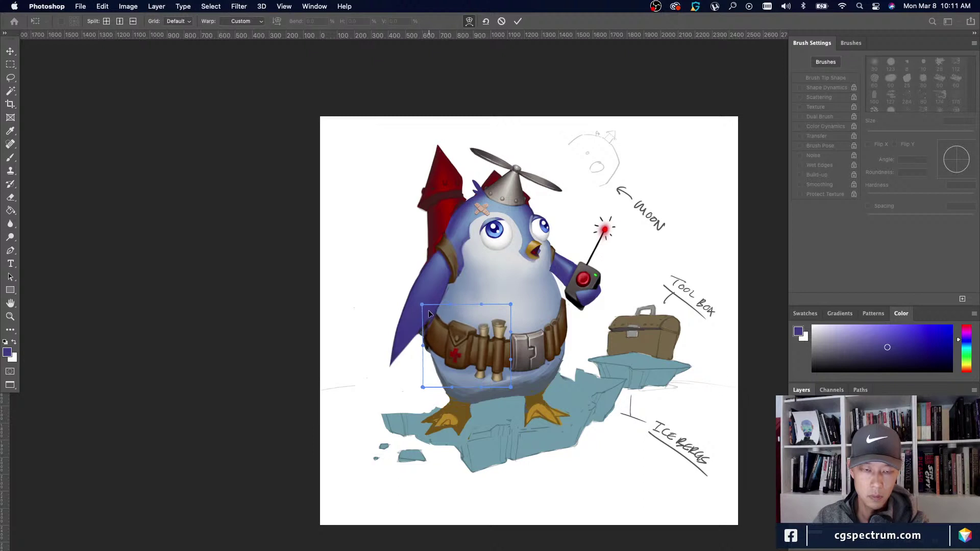
left_click_drag(422, 305, 417, 320)
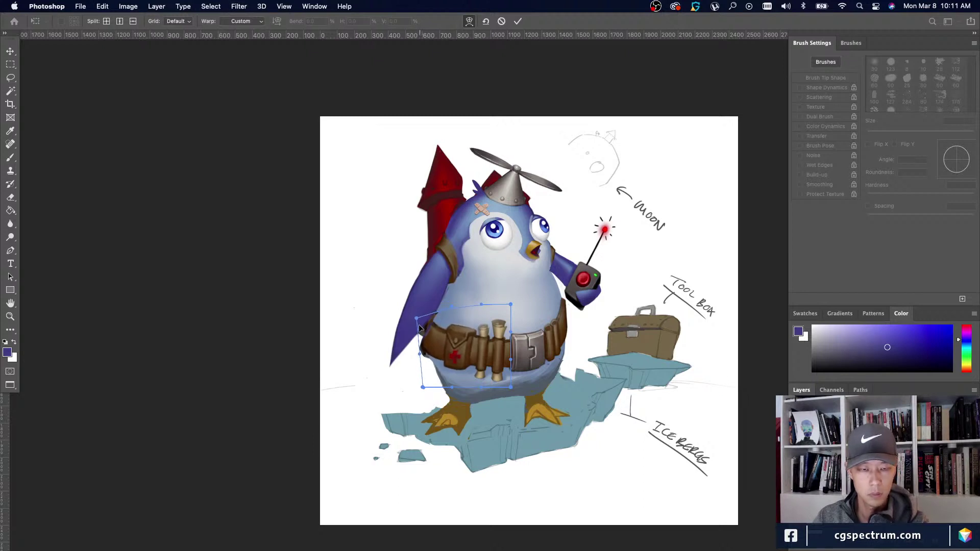
mouse_move(423, 387)
left_mouse_down()
mouse_move(468, 383)
mouse_move(427, 373)
left_mouse_up()
left_click_drag(417, 319, 409, 324)
left_click_drag(424, 387, 425, 396)
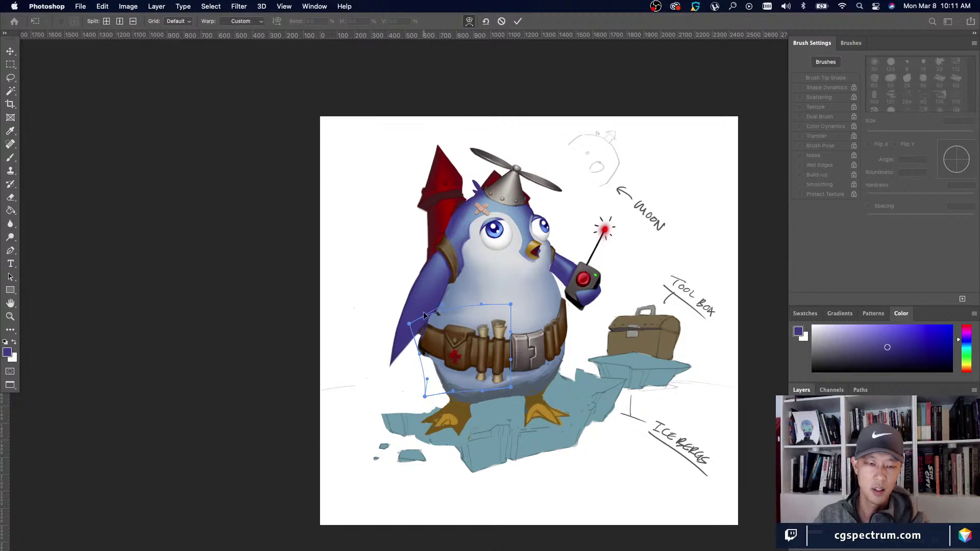
left_click_drag(426, 364, 432, 383)
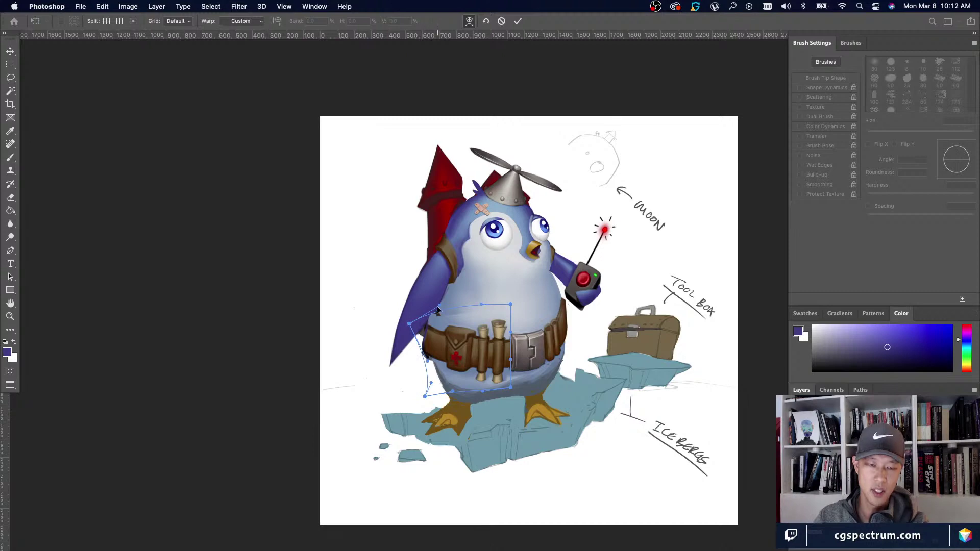
left_click_drag(430, 313, 432, 305)
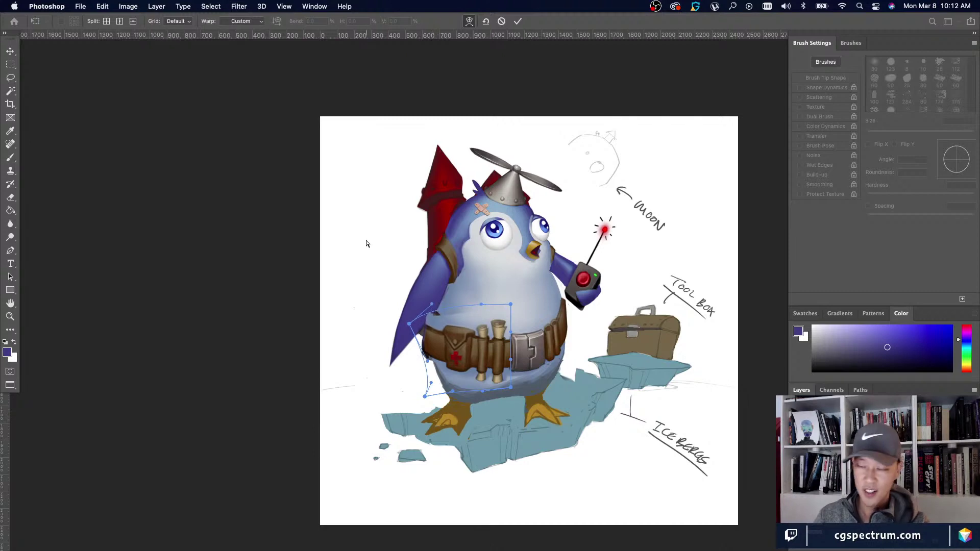
key("Return")
Try to blend the warped belt's outer edge into the body with a 15 px brush and sampled blue, white, dark brown and grey-blue.
key("e")
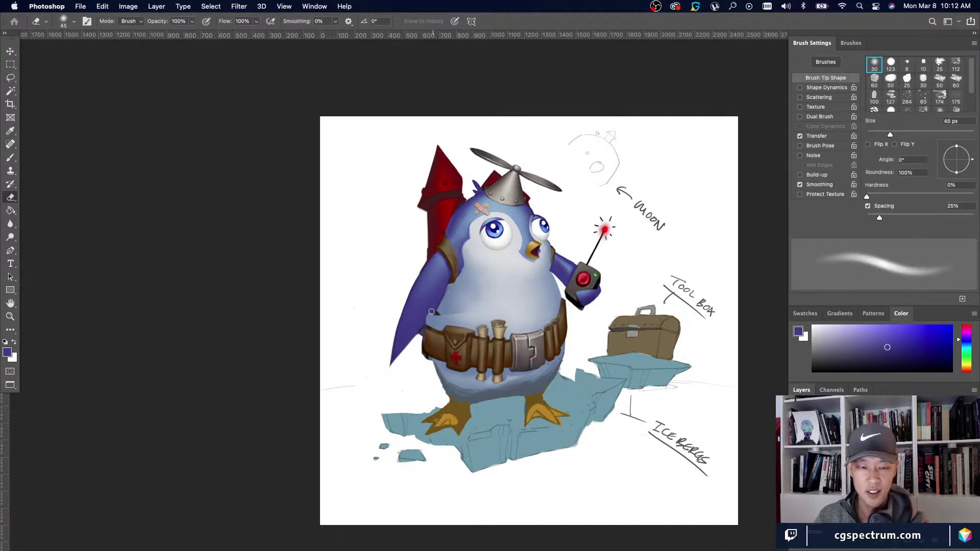
key("b")
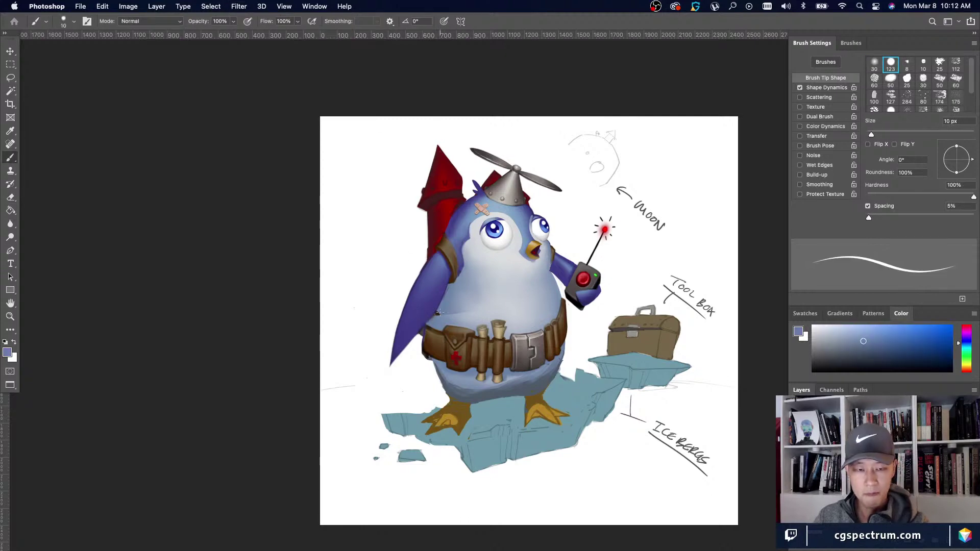
left_click(435, 315, "alt")
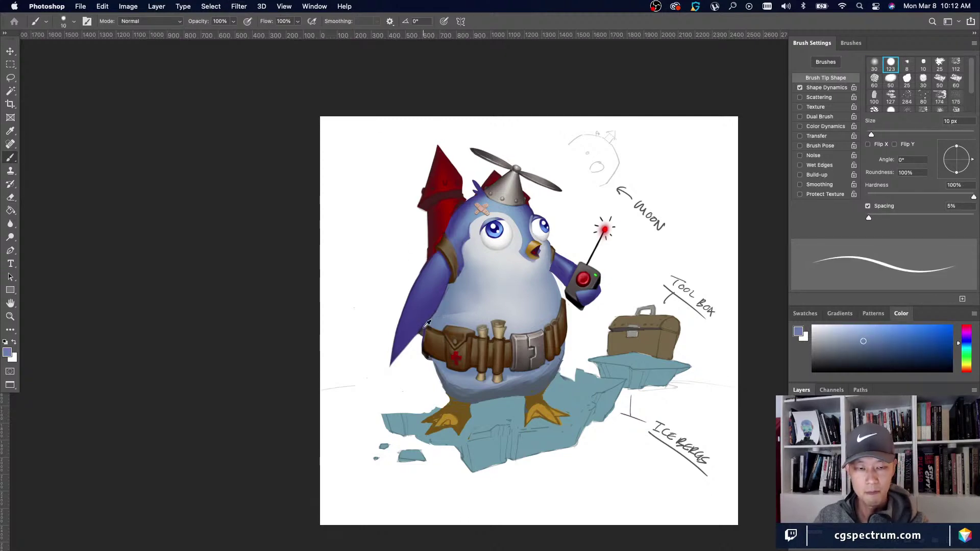
left_click(423, 320, "alt")
left_click(420, 350, "alt")
key("]")
left_click_drag(422, 338, 427, 357)
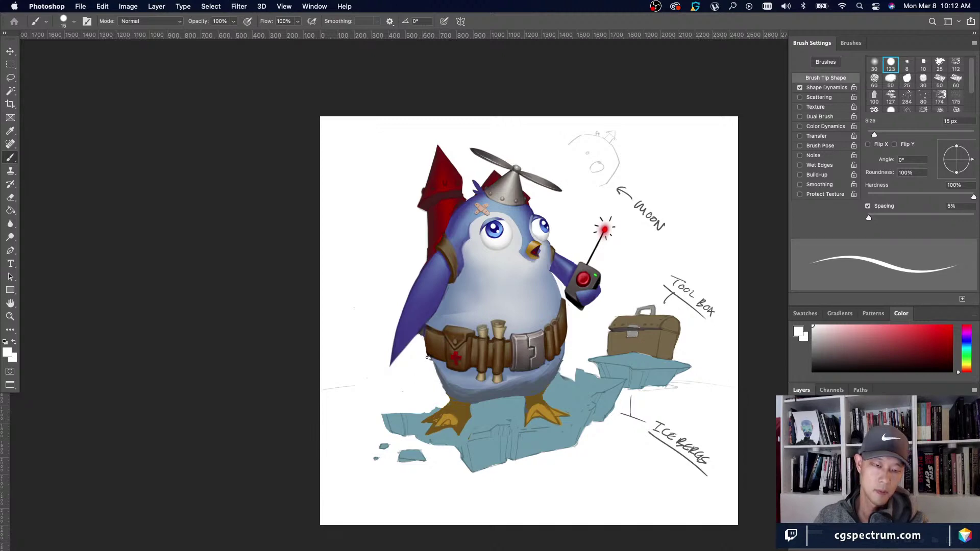
left_click(428, 349, "alt")
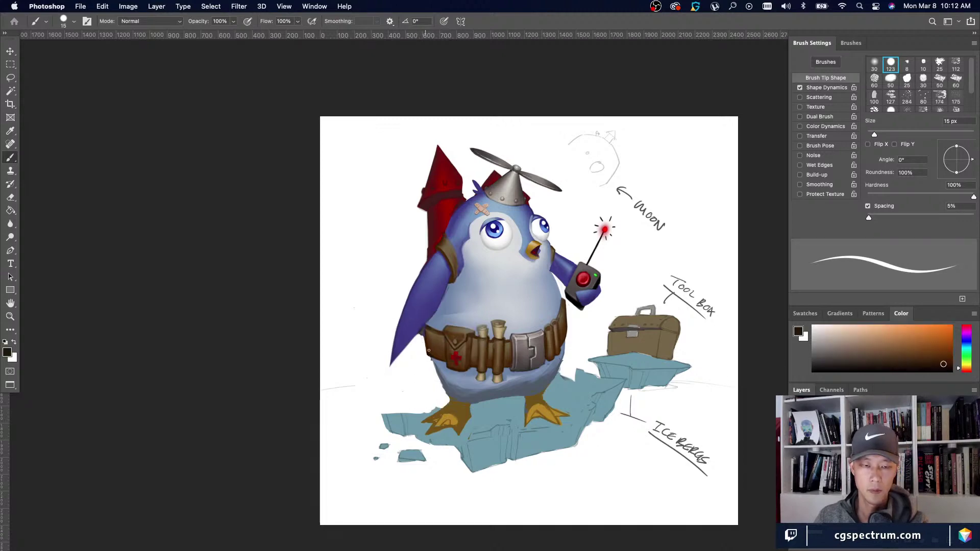
left_click_drag(430, 347, 423, 335)
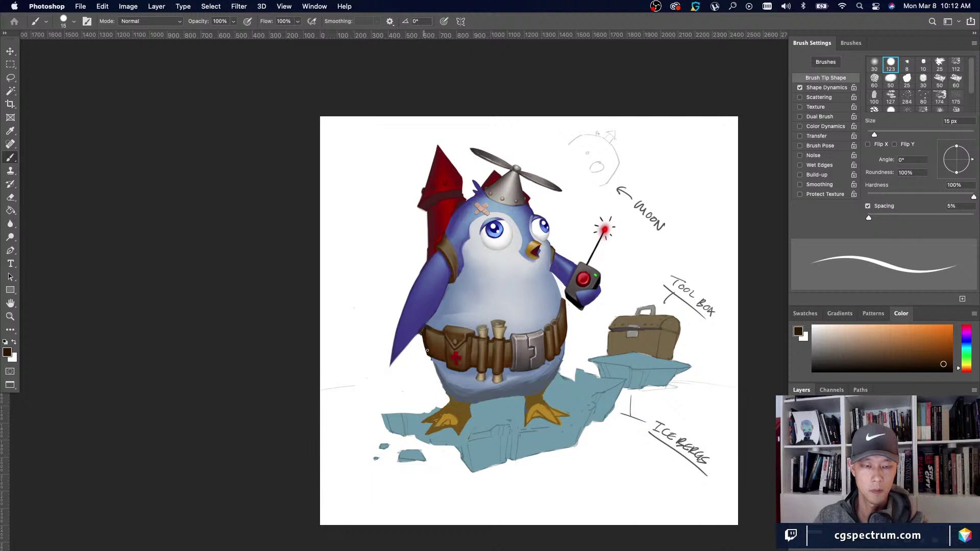
left_click(426, 360, "alt")
left_click(435, 368, "alt")
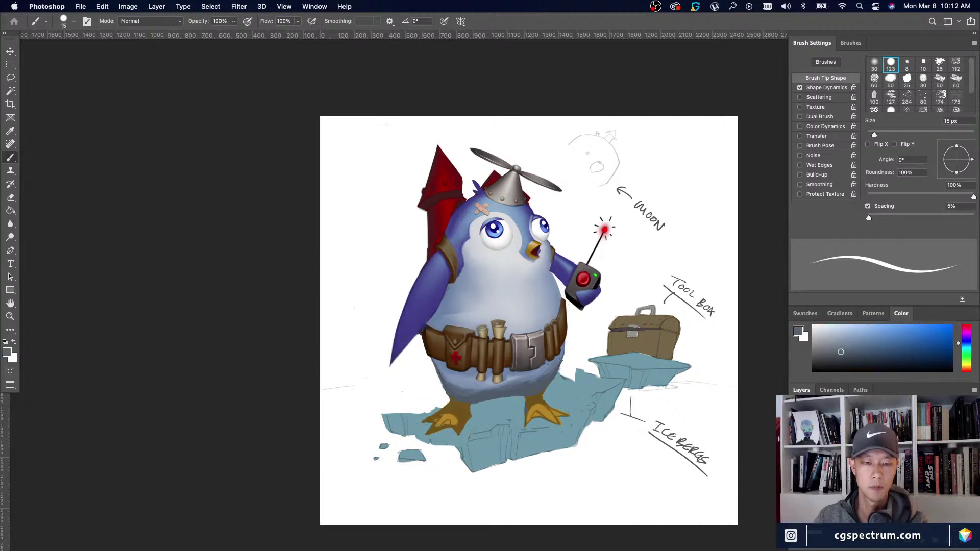
left_click_drag(434, 359, 457, 386)
Judge the warped belt at a reduced canvas size and undo the belt warp and its retouching.
key("super+minus")
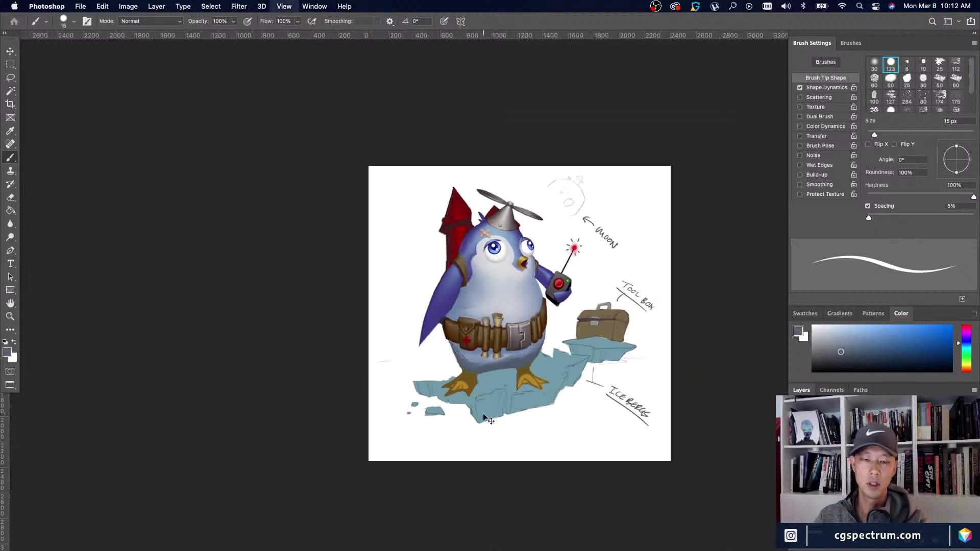
key("super+minus")
key("super+equal")
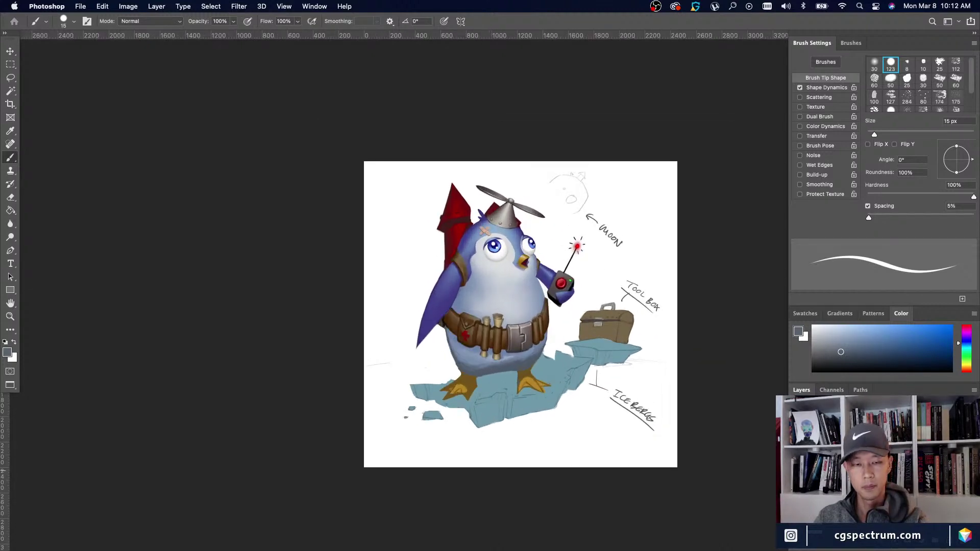
key("super+equal")
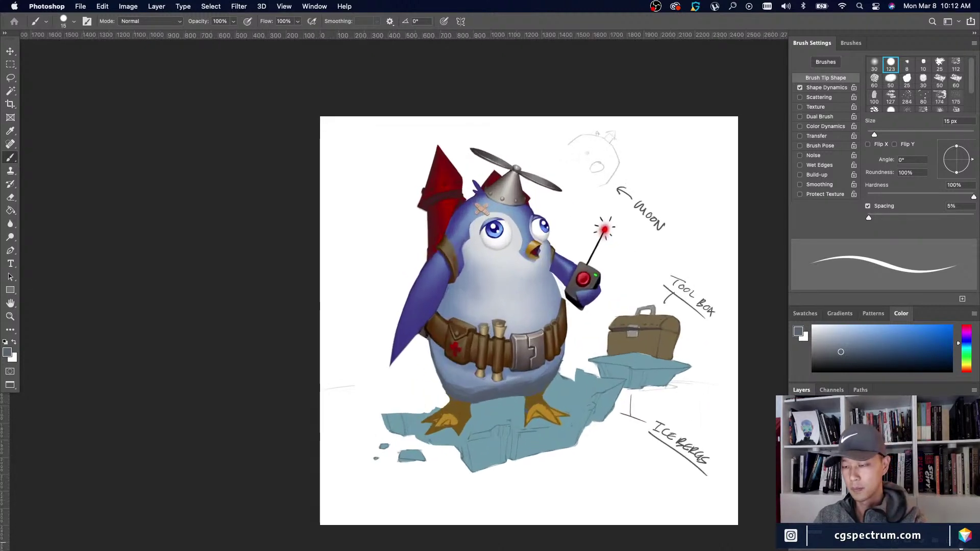
key("super+v")
key("v")
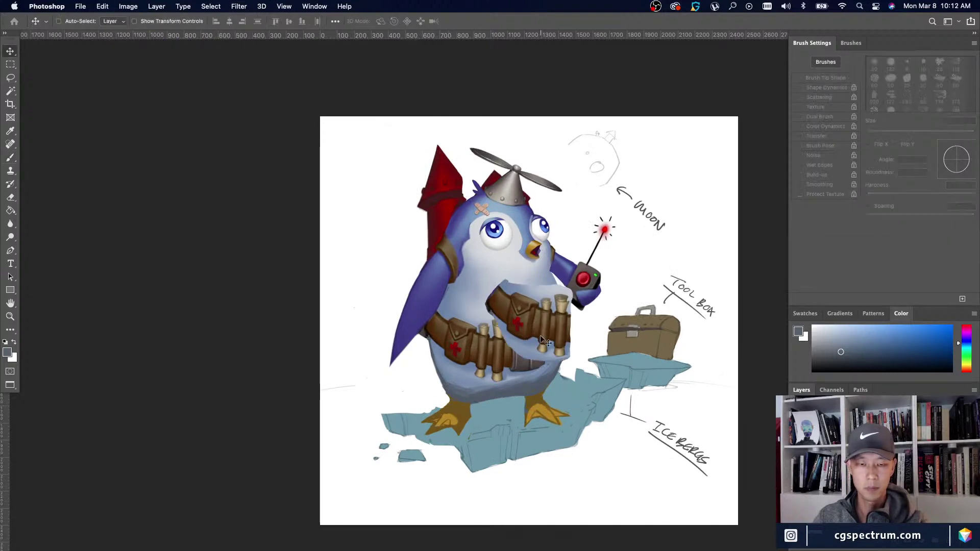
key("super+z")
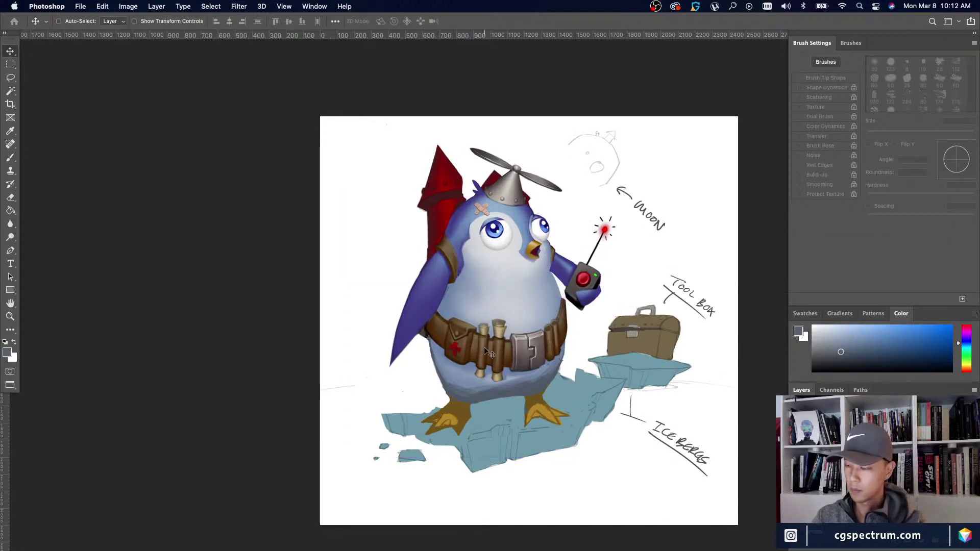
Recheck the belt at thumbnail size, then lasso the section with the red-cross pouch and paste a copy of it in place.
key("super+minus")
key("super+minus")
key("super+equal")
key("super+equal")
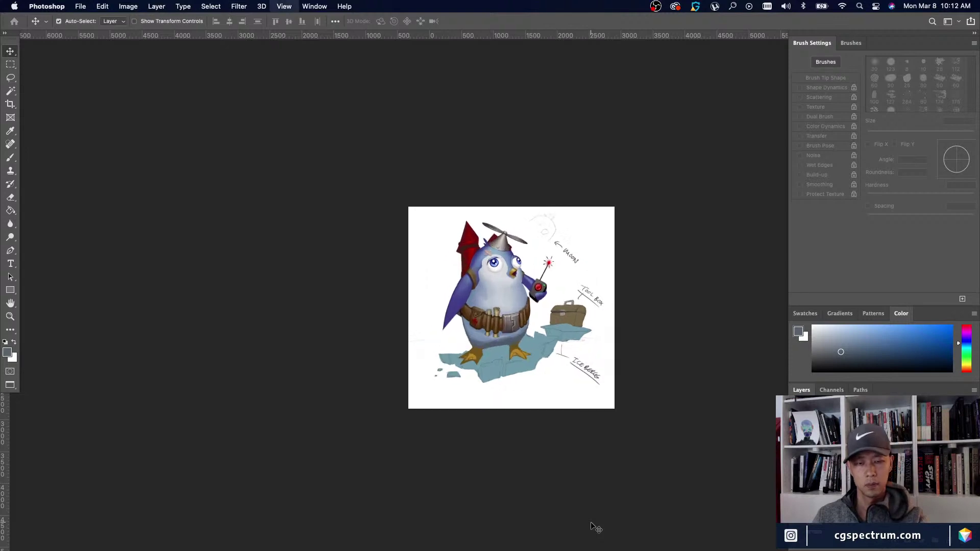
key("l")
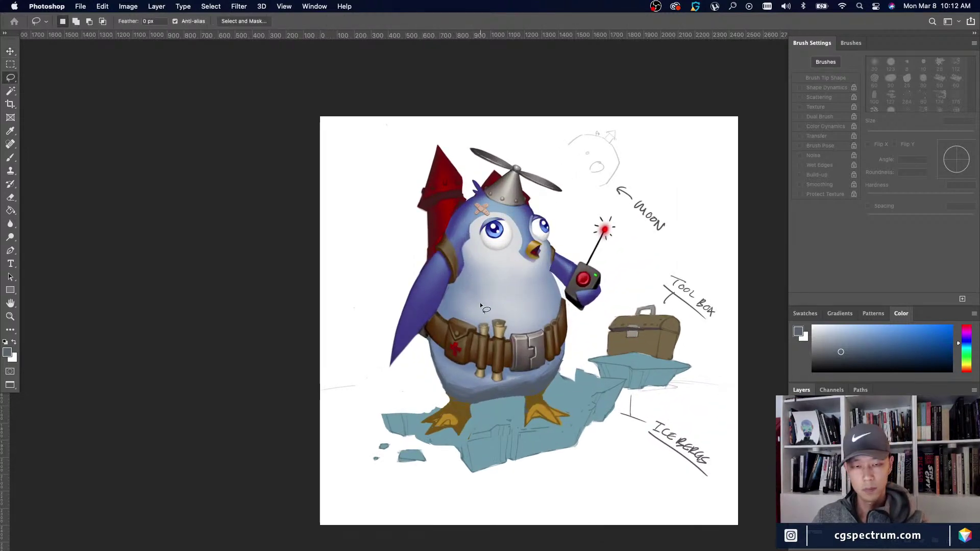
mouse_move(482, 309)
left_mouse_down()
mouse_move(510, 321)
mouse_move(508, 378)
mouse_move(475, 387)
mouse_move(428, 341)
mouse_move(431, 323)
mouse_move(481, 309)
left_mouse_up()
key("super+z")
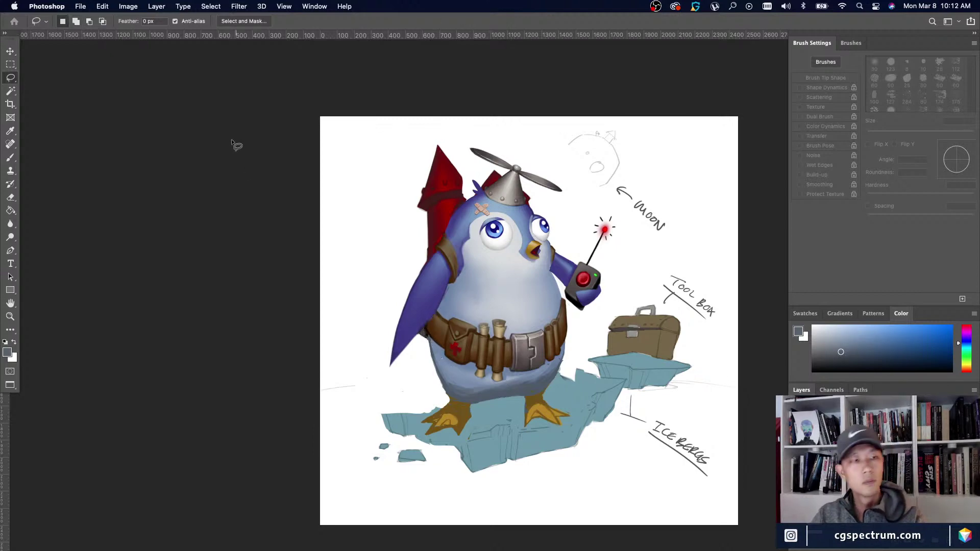
Skew the copied belt section vertically by about -6.4° so its outer end sits lower on the waist.
left_click(103, 7)
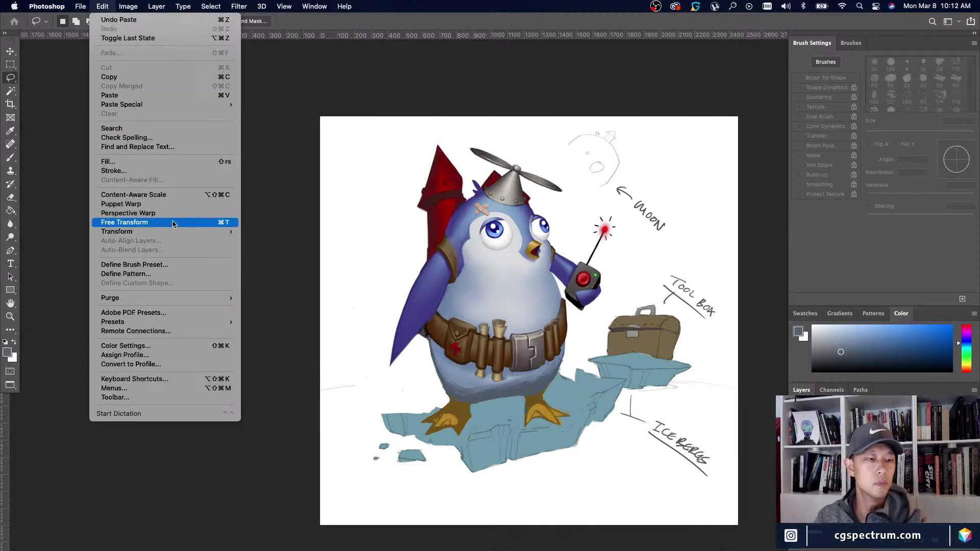
mouse_move(189, 234)
left_click(276, 266)
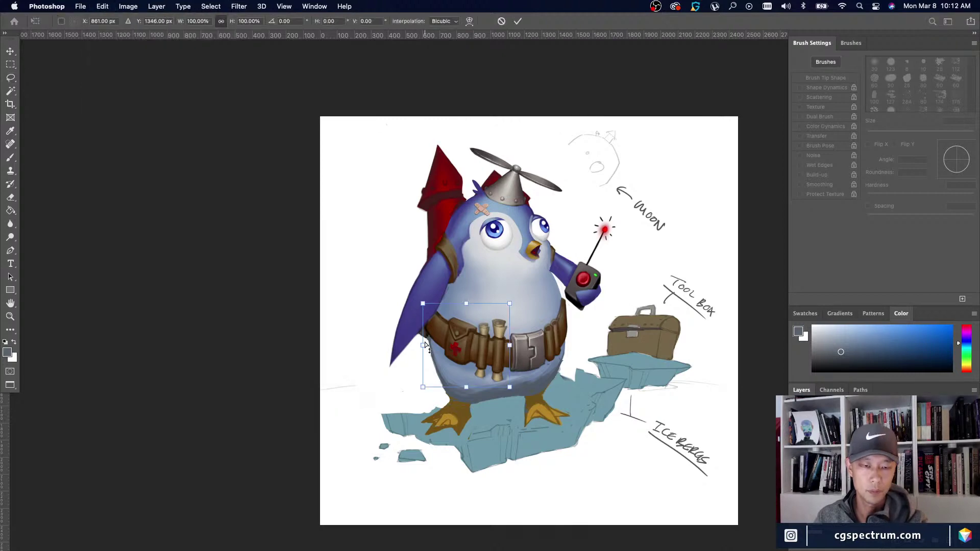
left_click_drag(423, 352, 424, 359)
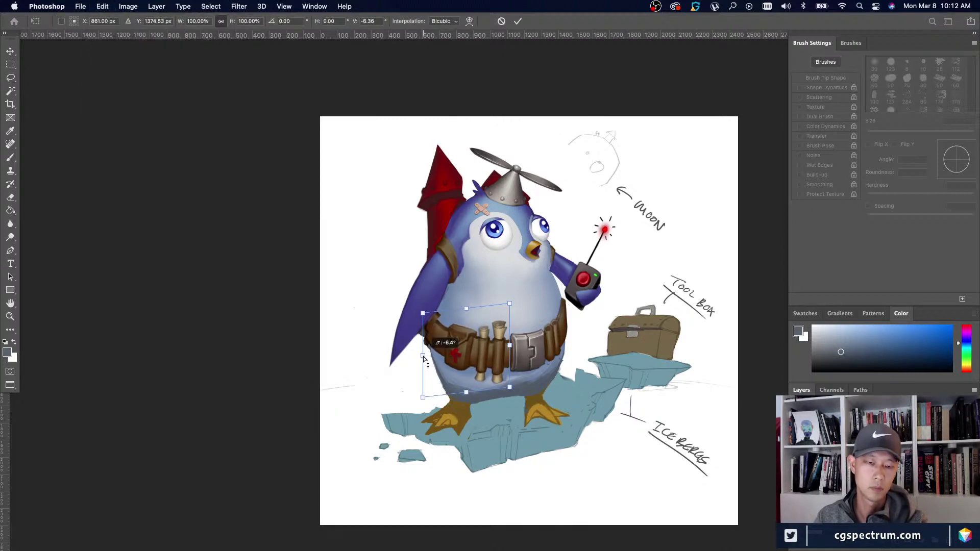
key("Return")
Apply the skew and clean up the belt section's outer upper edge with a 15 px hard brush in sampled white, body blue and dark brown.
key("b")
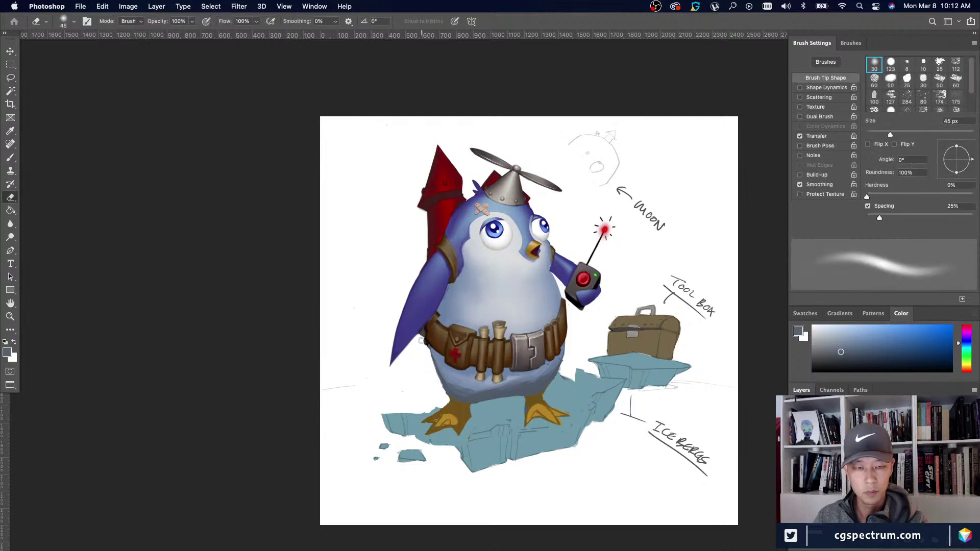
left_click(422, 352, "alt")
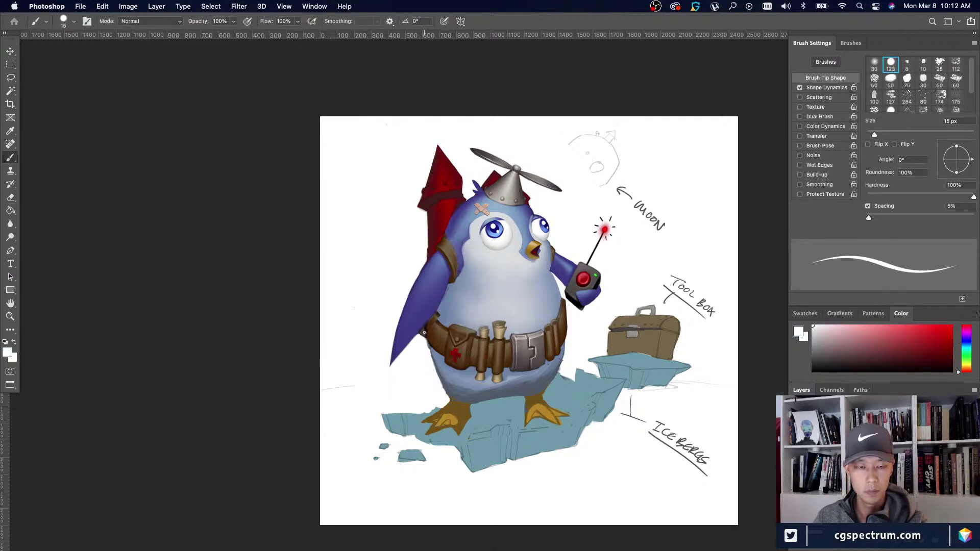
key("bracketleft")
left_click(446, 308, "alt")
key("bracketright")
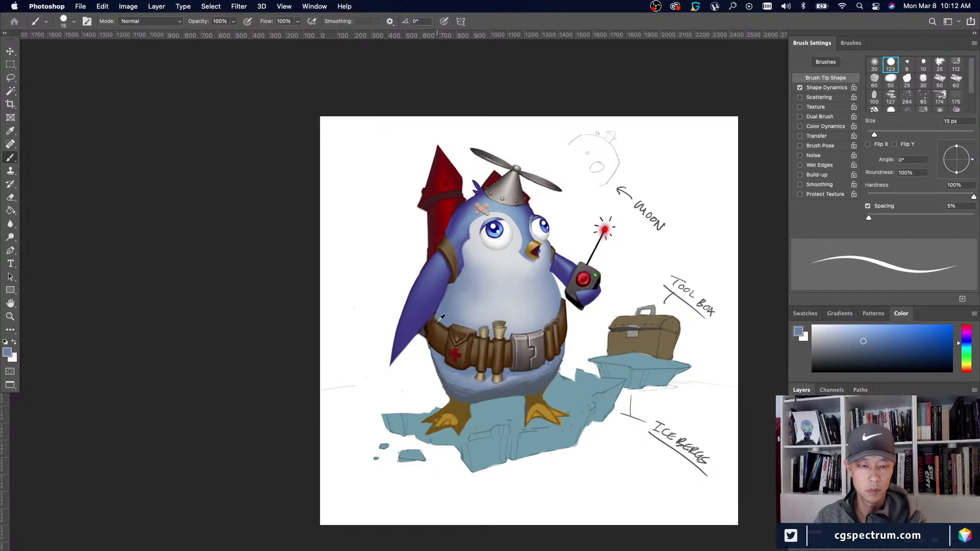
left_click(435, 317, "alt")
left_click(434, 321, "alt")
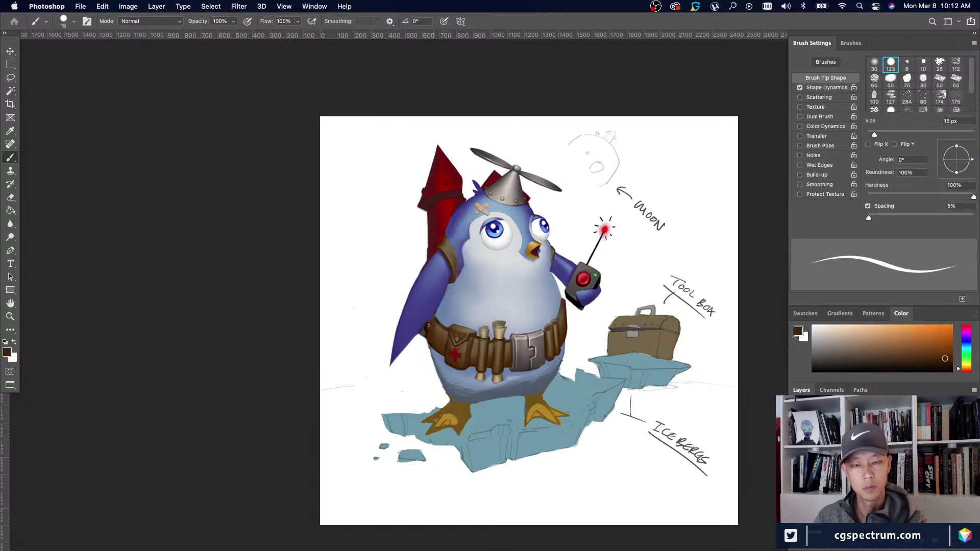
Paint the belt's outer end and lower edge beside the red-cross pouch with sampled dark browns using the 15 px brush.
key("super+minus")
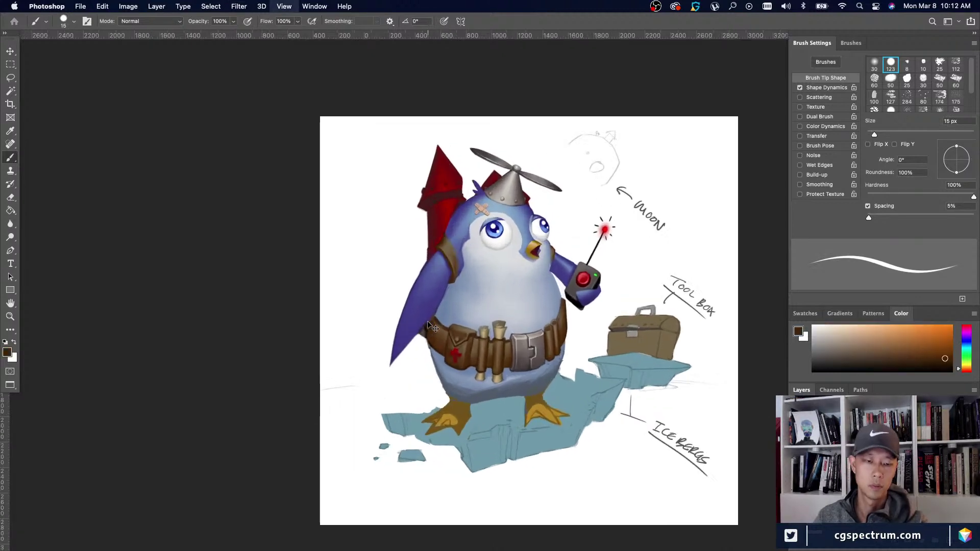
left_click(431, 342, "alt")
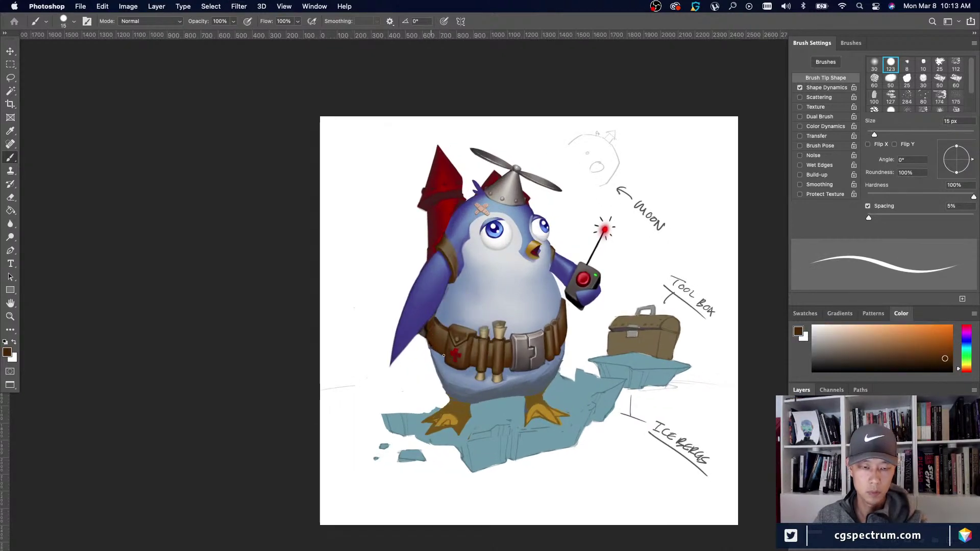
left_click_drag(429, 348, 437, 352)
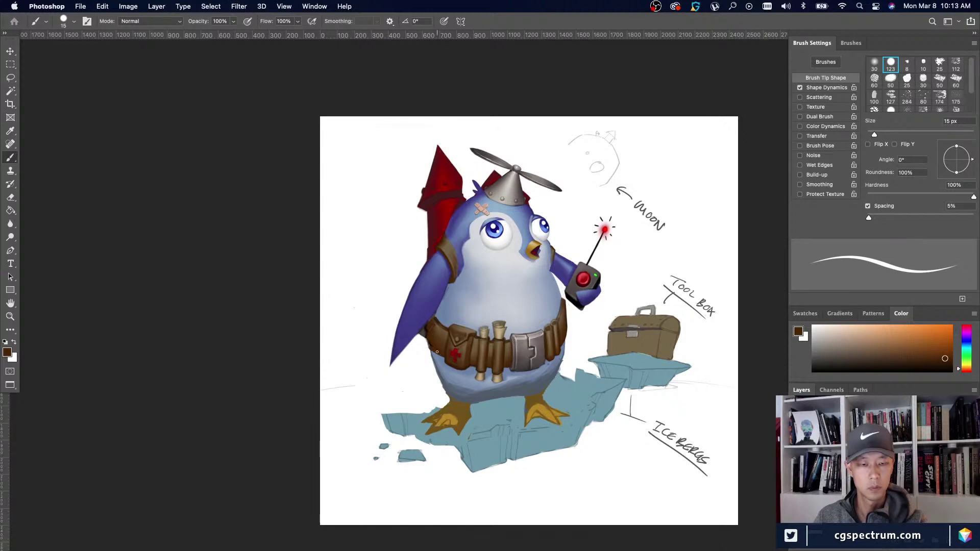
left_click(439, 315, "alt")
left_click(439, 321, "alt")
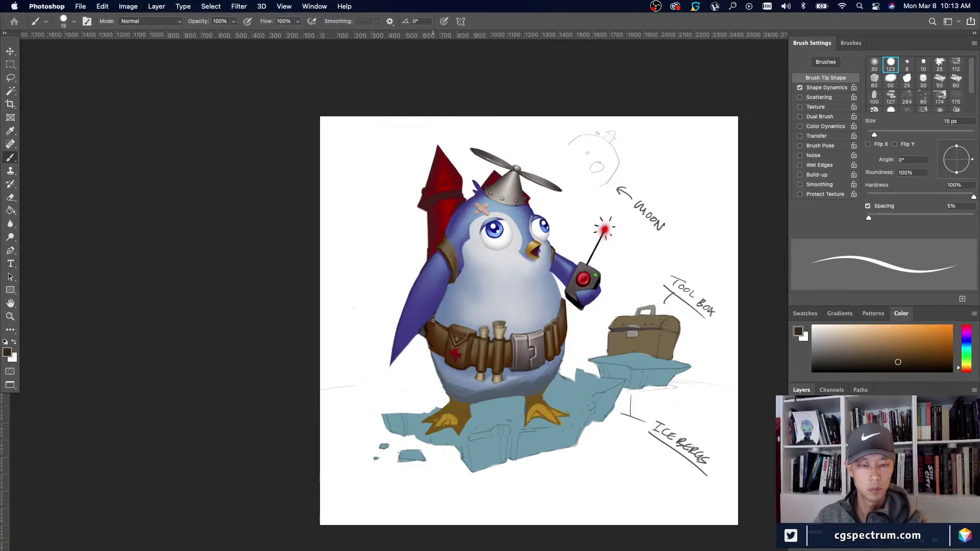
left_click(429, 336, "alt")
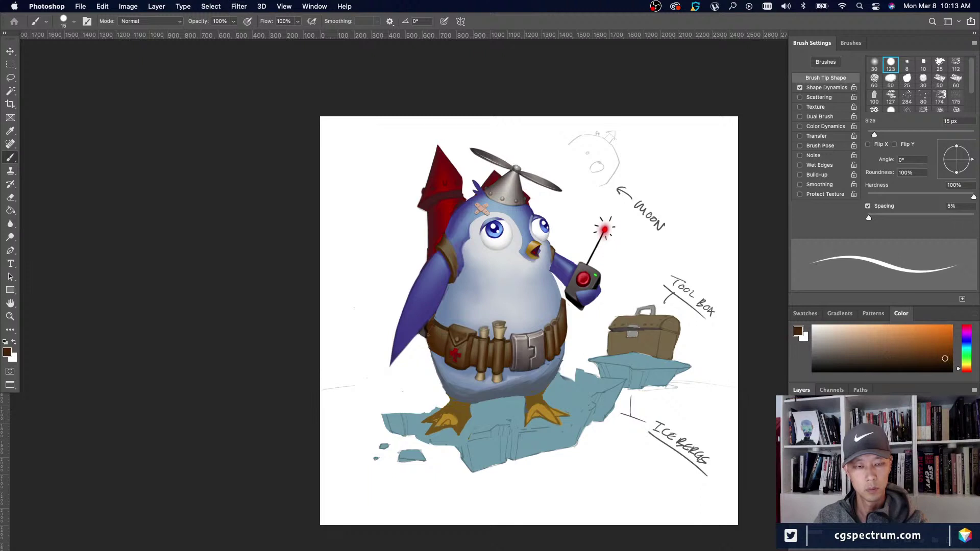
left_click_drag(425, 333, 430, 349)
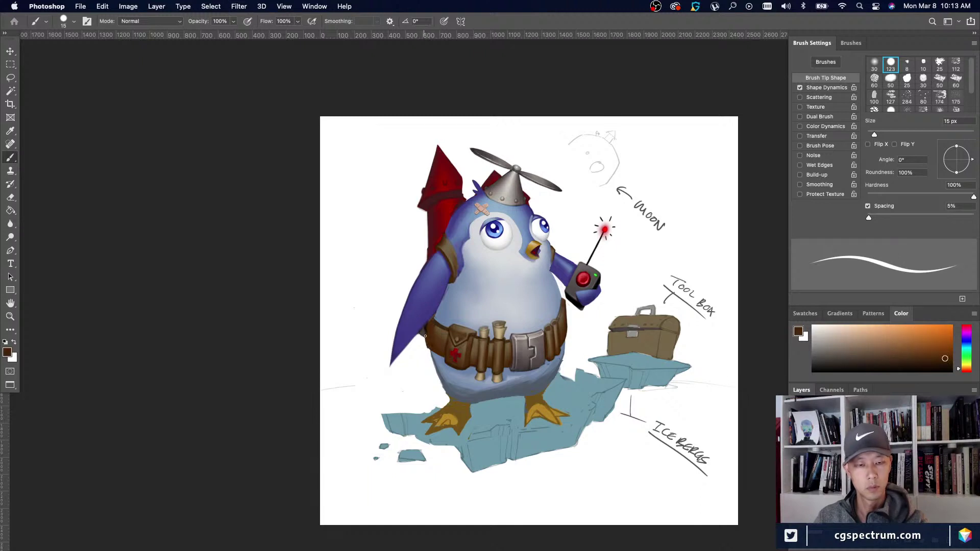
Examine how the reshaped belt curves around the penguin's waist at thumbnail and medium canvas sizes.
key("super+minus")
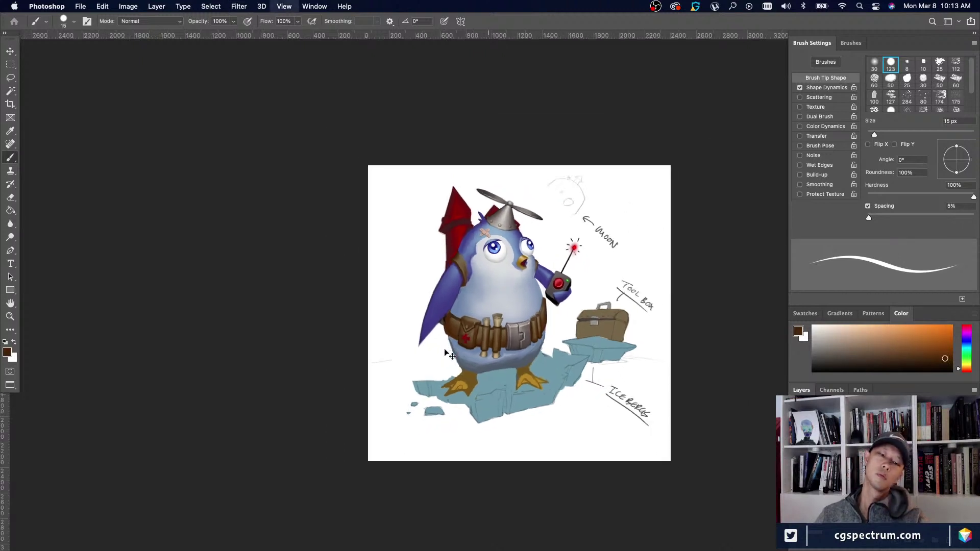
key("super+minus")
key("super+minus")
key("super+minus")
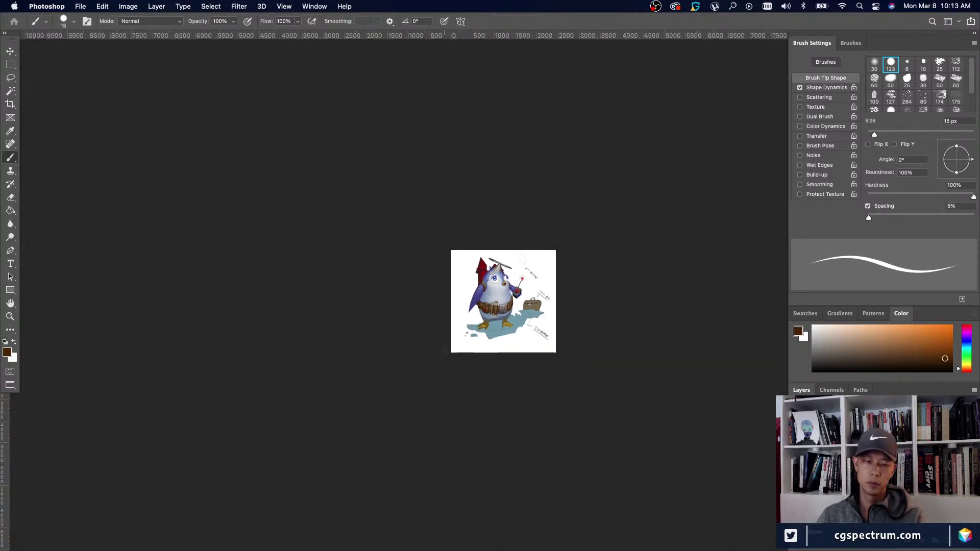
key("super+plus")
key("super+plus")
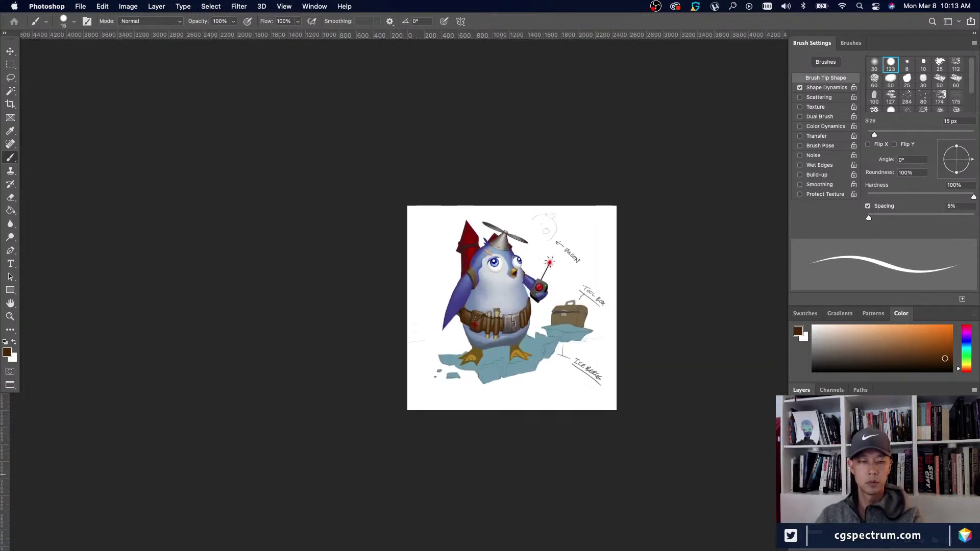
key("super+plus")
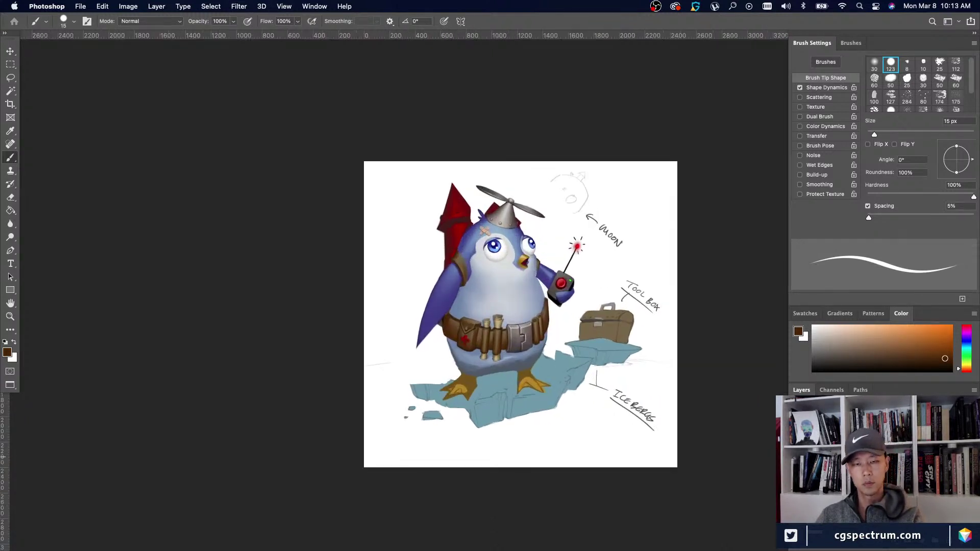
key("super+minus")
key("super+minus")
key("super+plus")
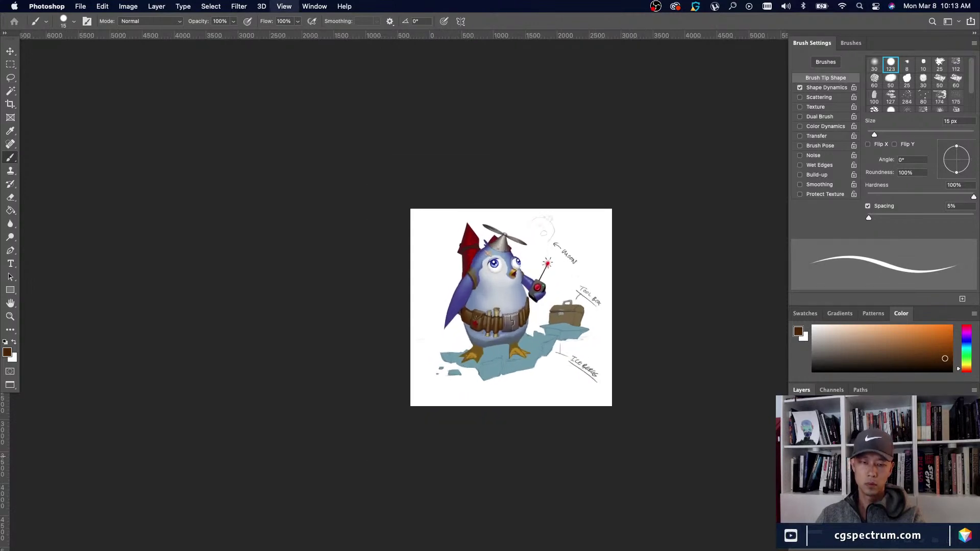
key("super+plus")
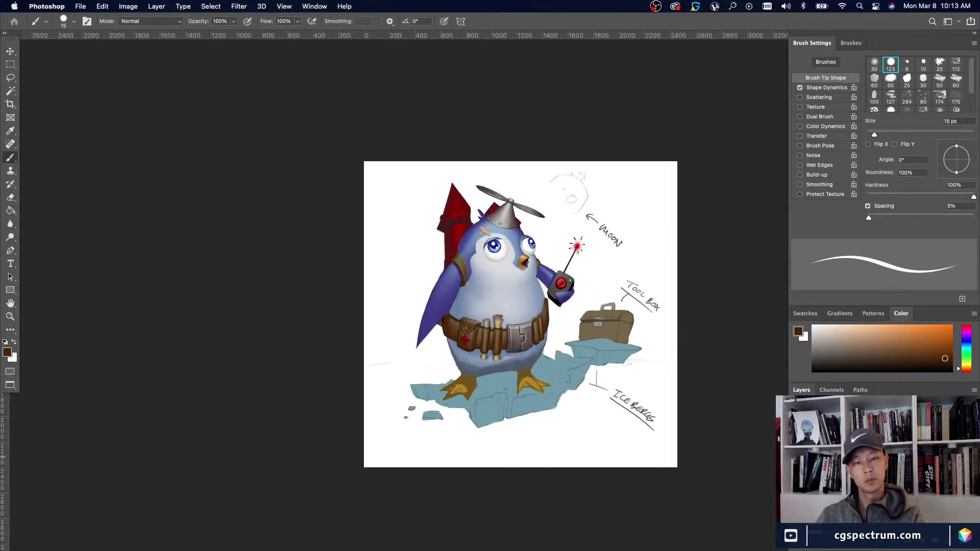
key("super+minus")
key("super+minus")
key("super+minus")
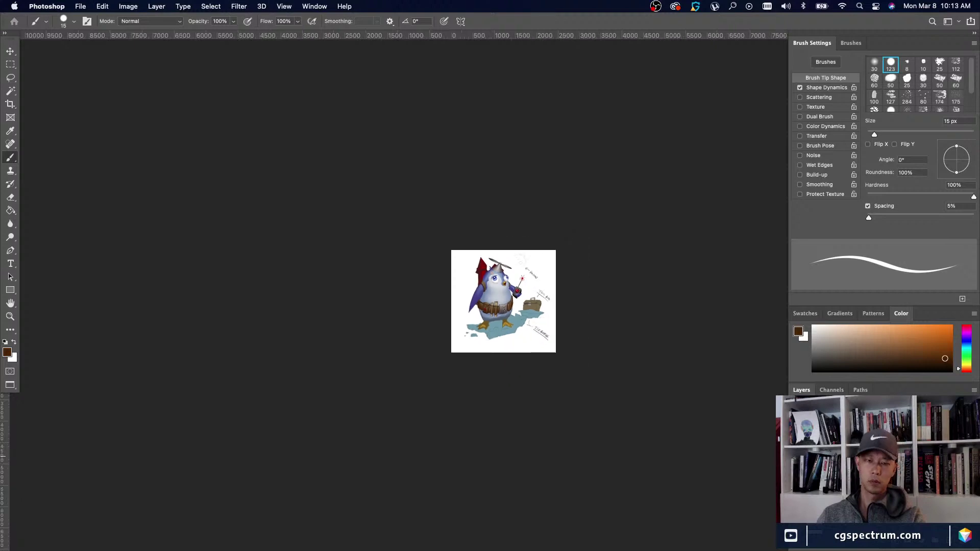
key("super+plus")
key("super+plus")
key("super+plus")
Lasso the penguin's foot below the red-cross pouch, paste a merged copy of it and move it slightly upward.
key("l")
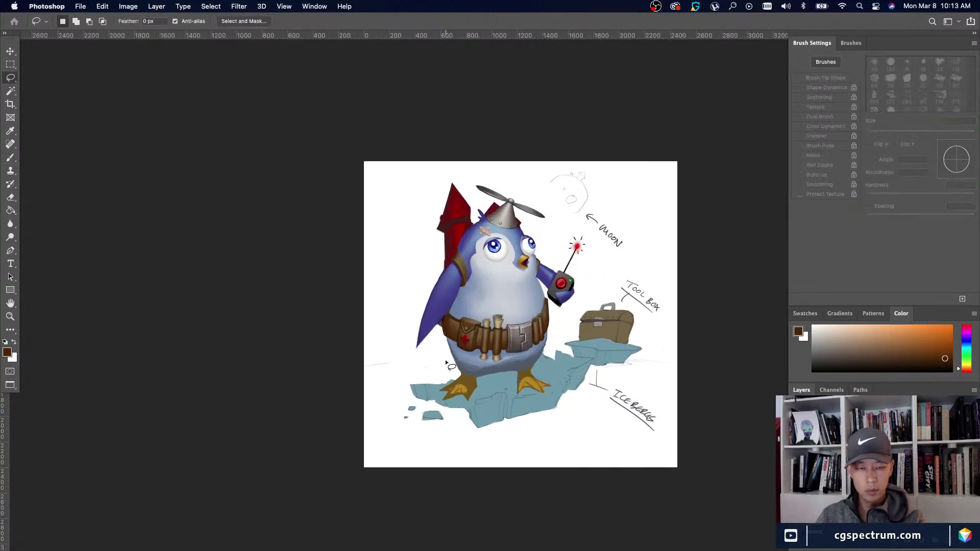
mouse_move(446, 363)
left_mouse_down()
mouse_move(531, 355)
mouse_move(552, 371)
mouse_move(554, 402)
mouse_move(447, 419)
mouse_move(423, 383)
left_mouse_up()
key("shift+super+c")
key("super+v")
key("v")
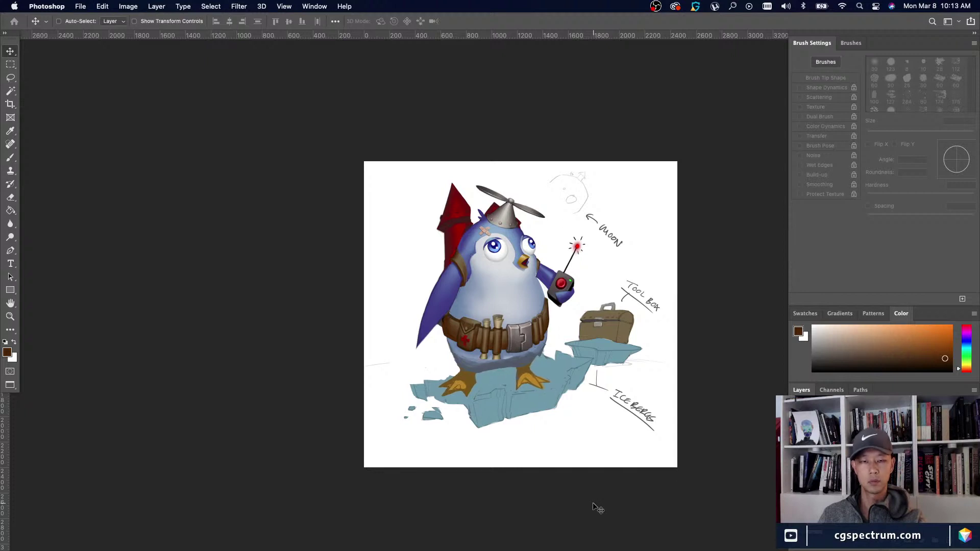
Touch up the edge of the lower belly below the buckle side with a hard brush in sampled white and grey-blue.
key("b")
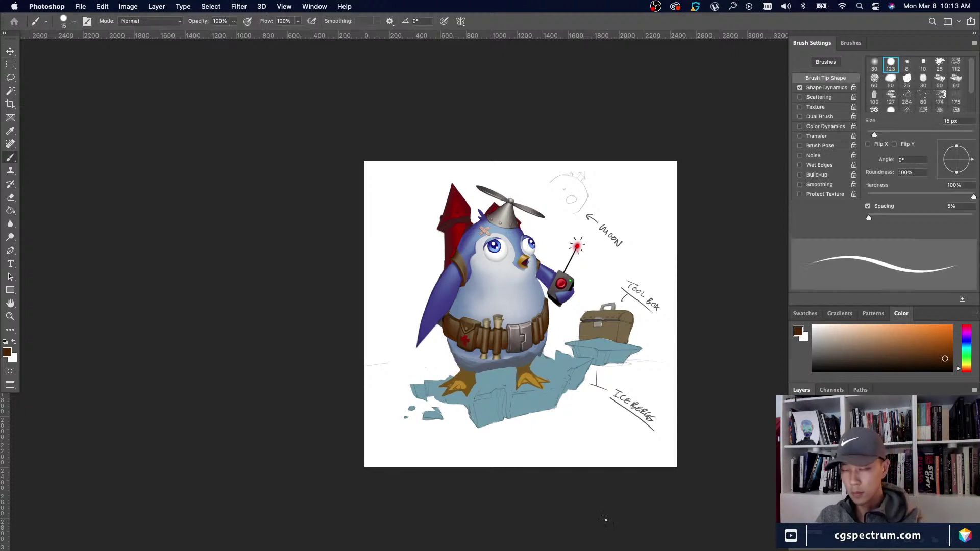
left_click(542, 364, "alt")
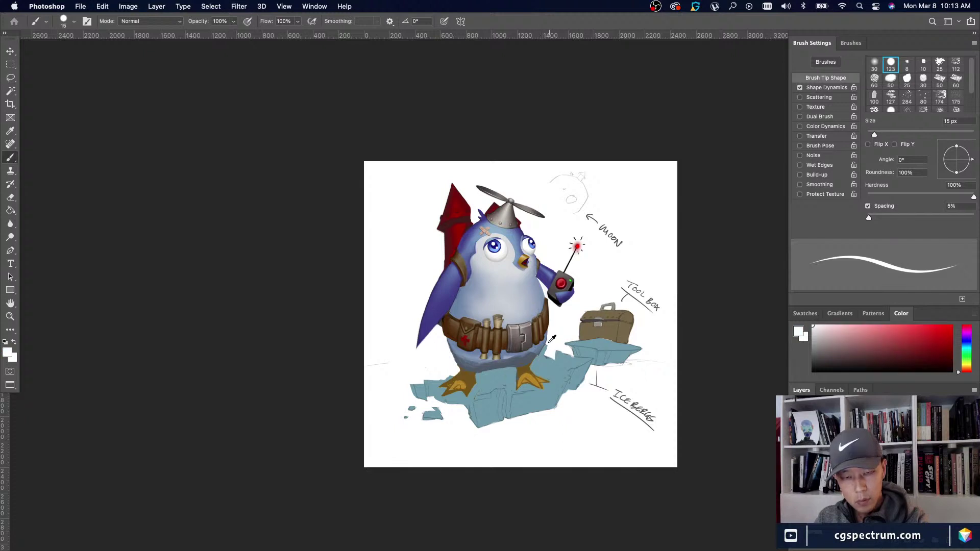
key("super+minus")
key("super+minus")
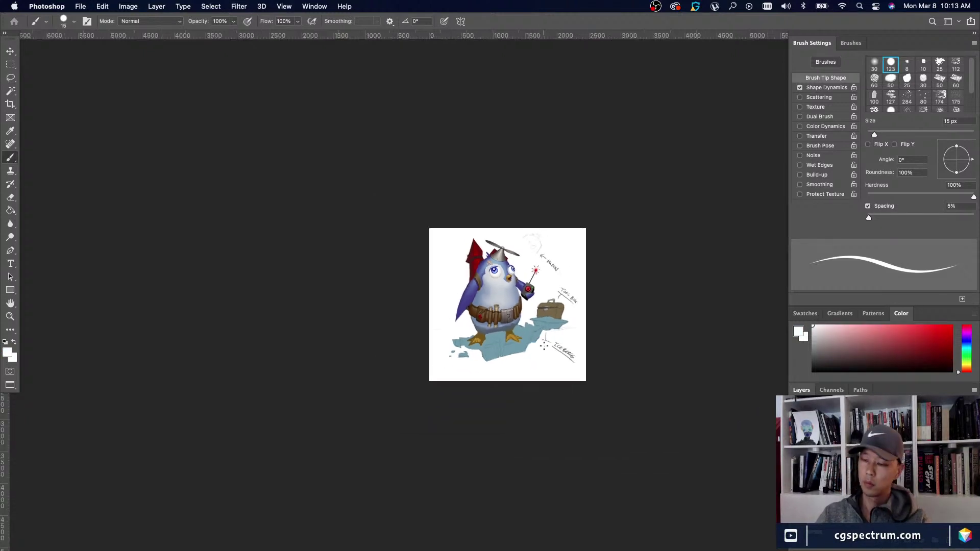
key("super+plus")
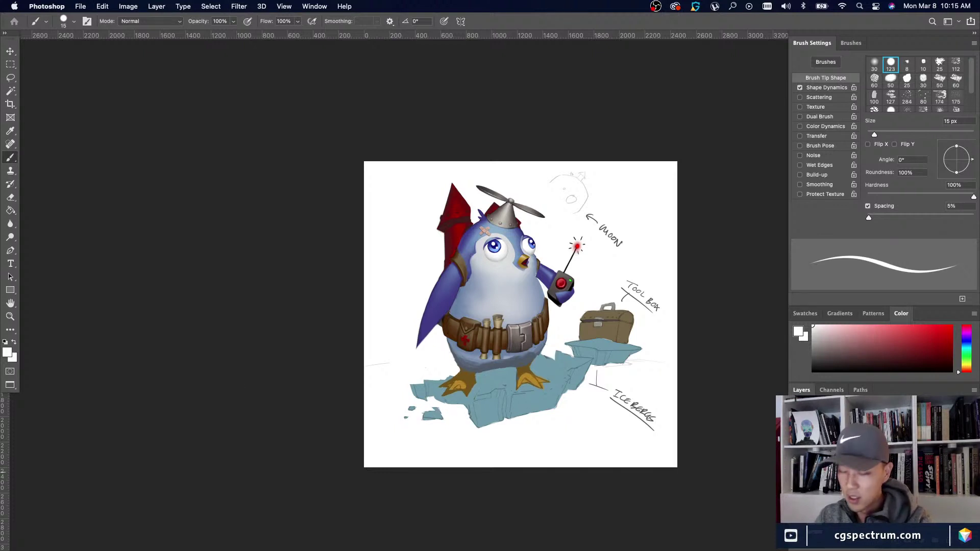
key("super+plus")
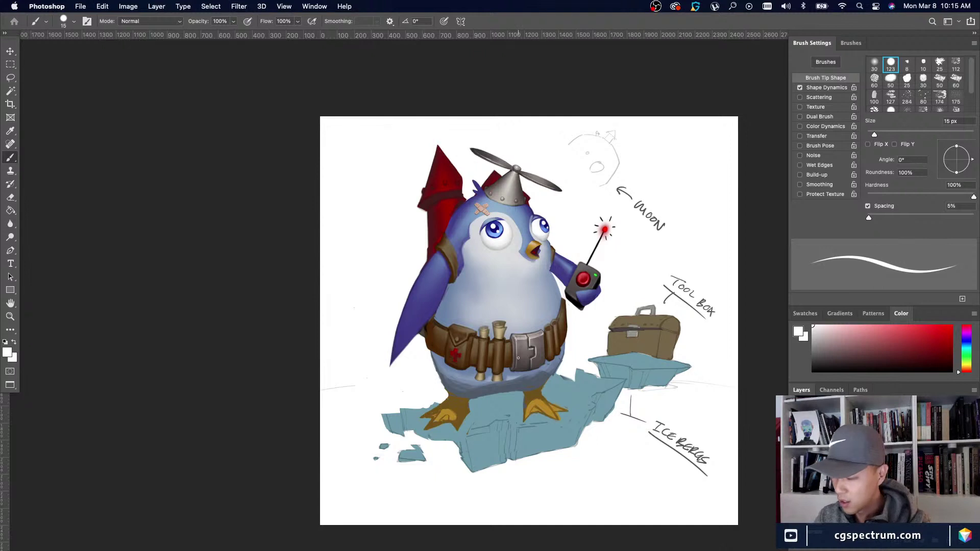
key("e")
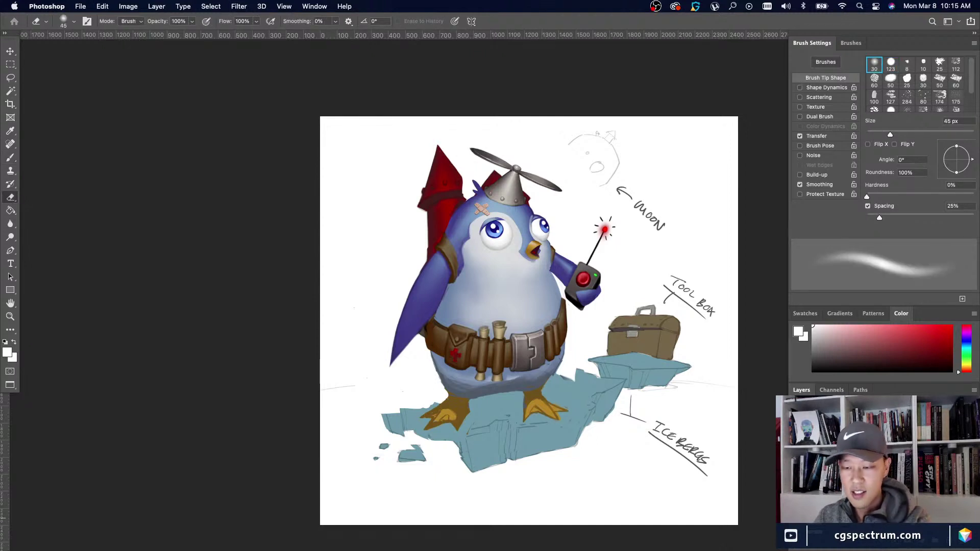
key("b")
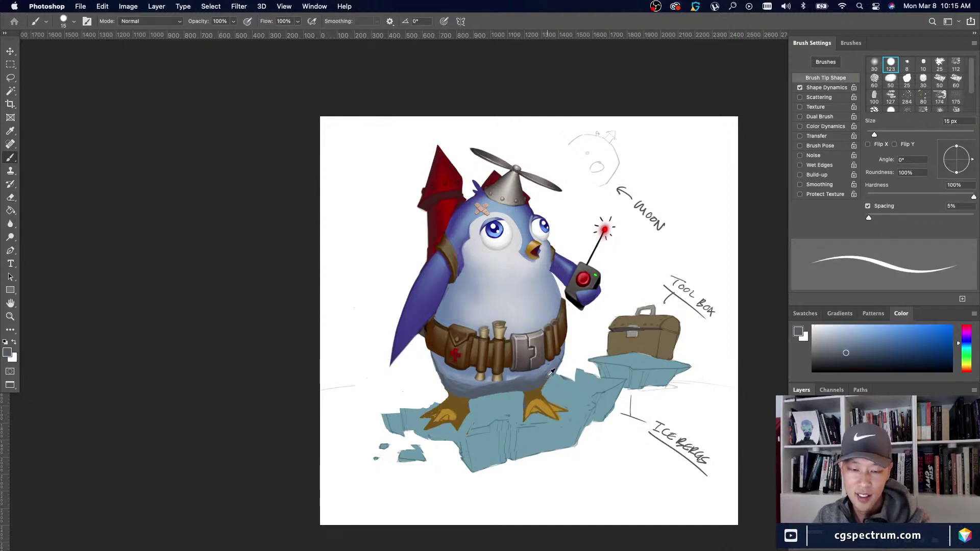
left_click(551, 374, "alt")
Judge the penguin's silhouette and foot placement at reduced canvas sizes.
key("super+minus")
key("super+minus")
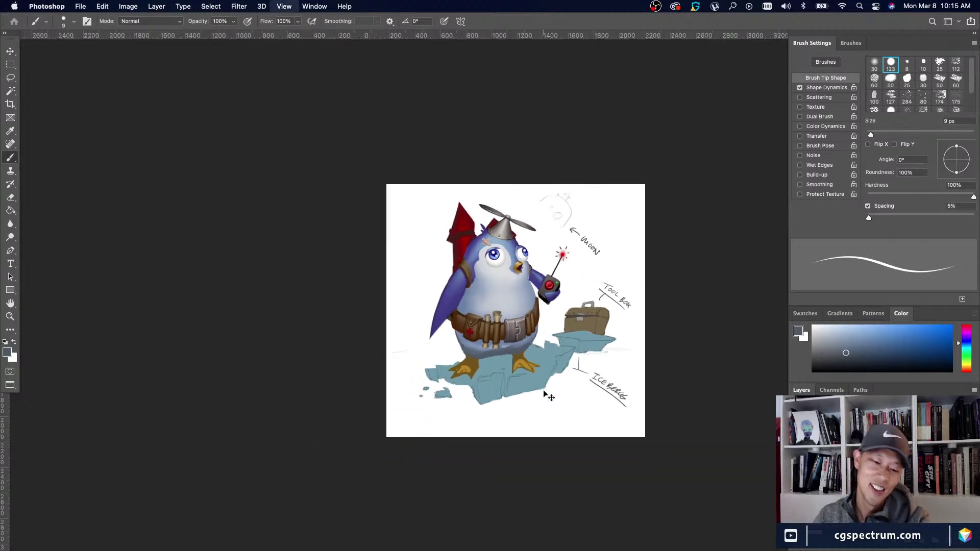
key("super+minus")
key("super+plus")
key("super+plus")
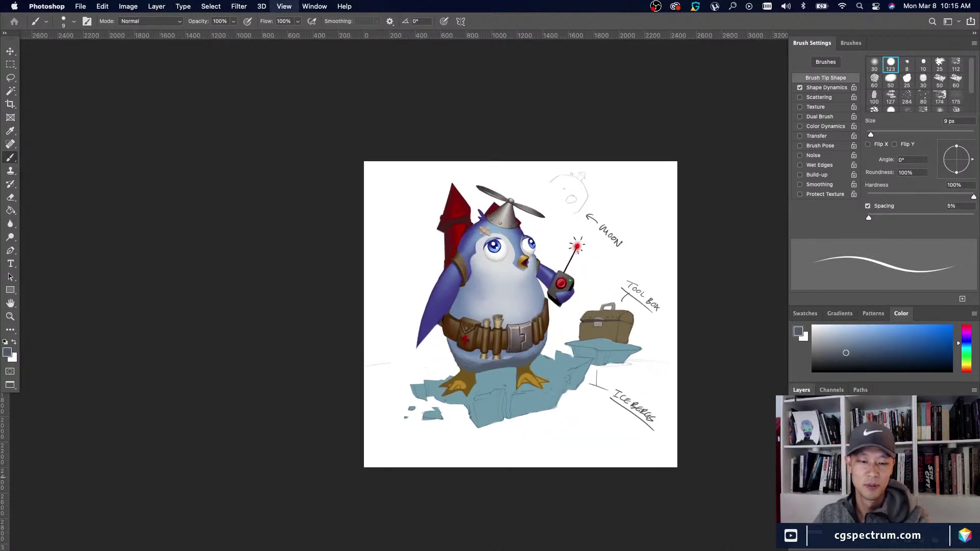
key("super+minus")
key("super+minus")
key("super+plus")
key("super+plus")
Compare the reworked penguin with its earlier, shorter version on the full iceberg at several canvas sizes.
key("e")
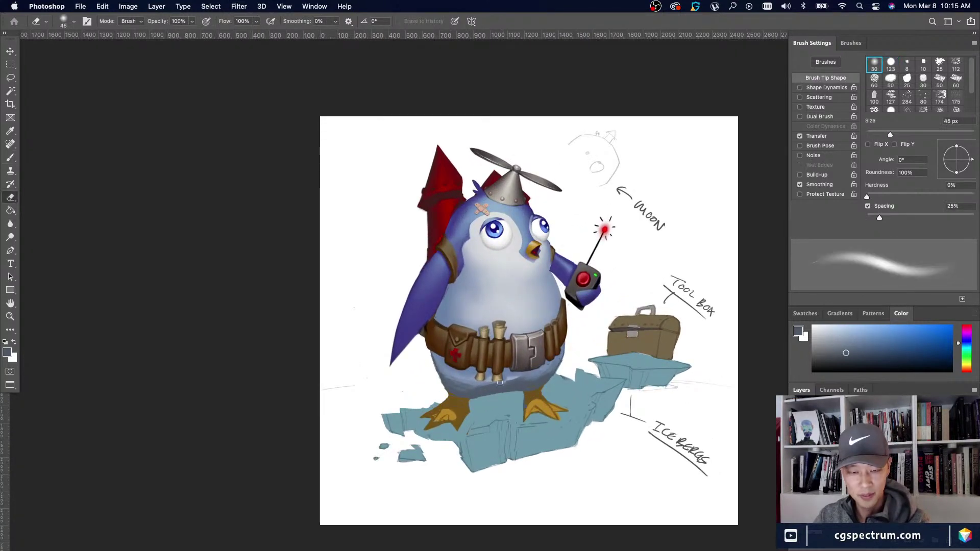
key("super+minus")
key("super+minus")
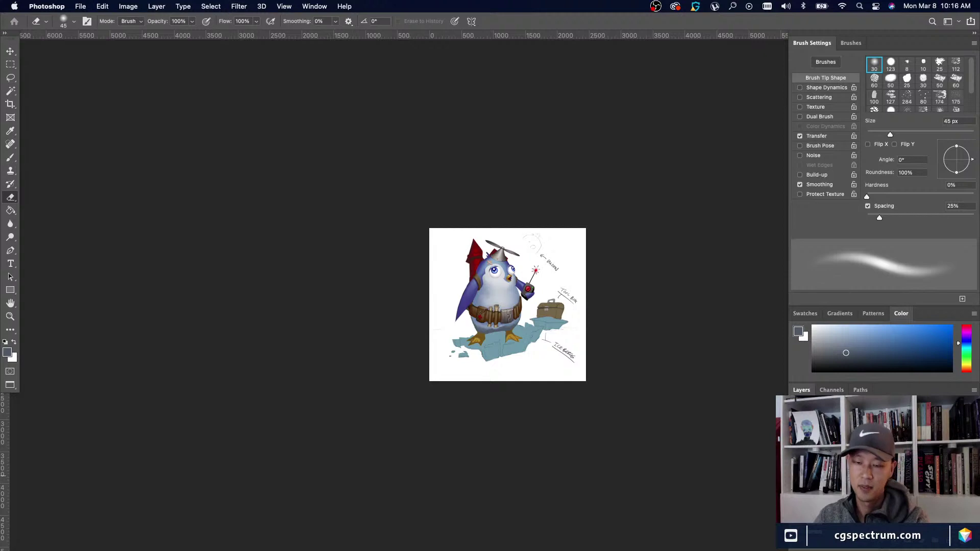
key("super+minus")
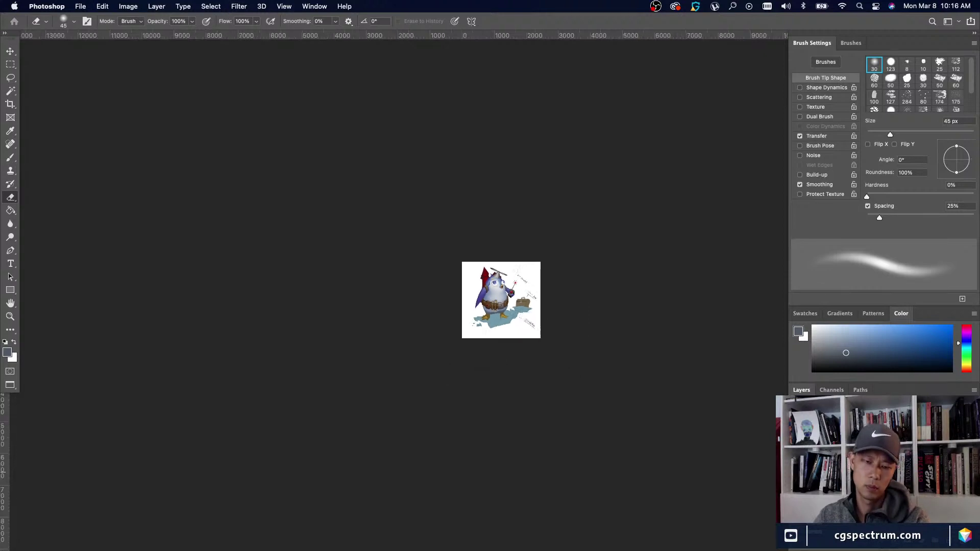
key("super+equal")
key("super+equal")
key("super+equal")
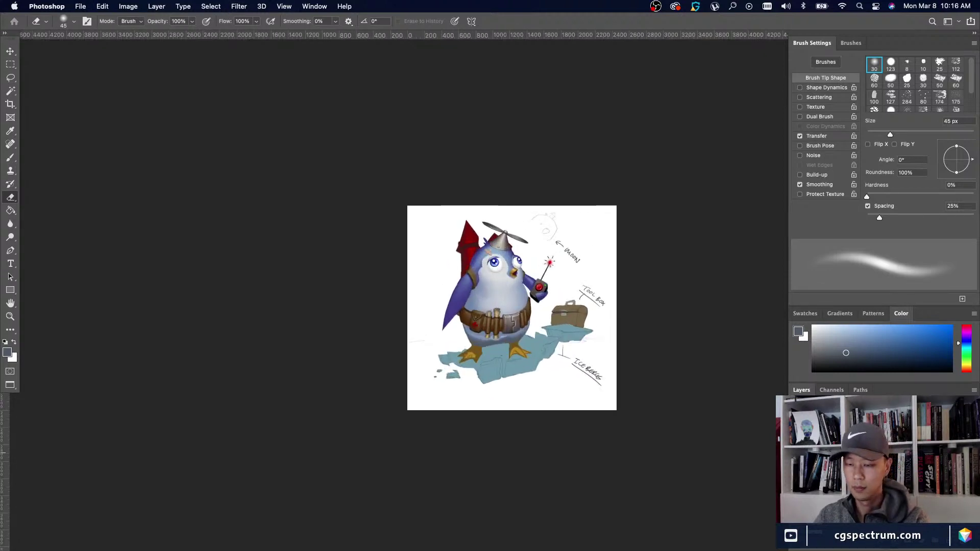
key("super+equal")
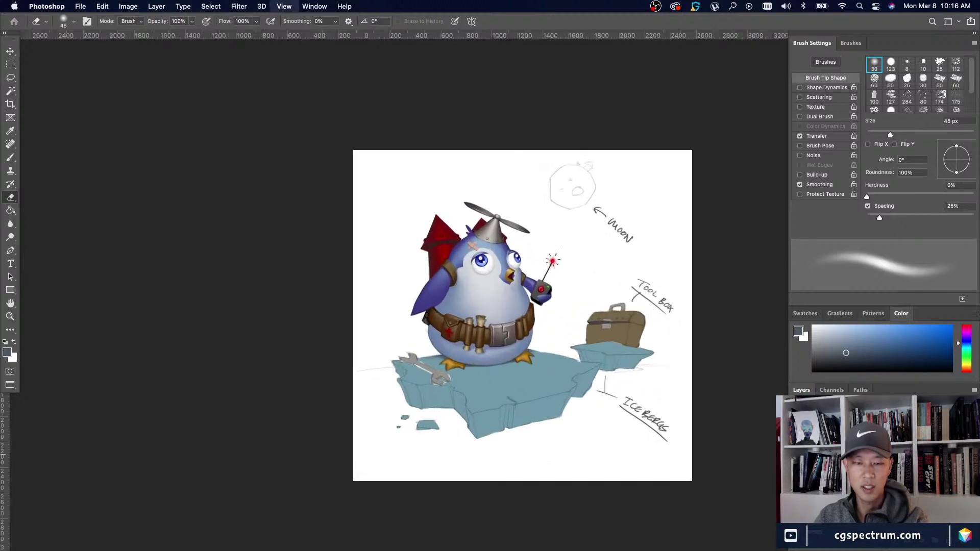
key("super+minus")
key("super+equal")
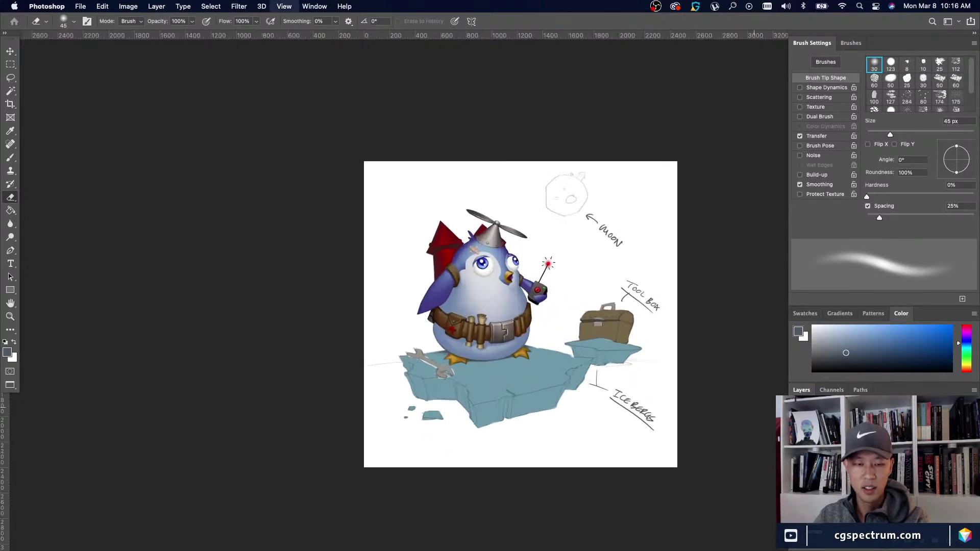
key("super+equal")
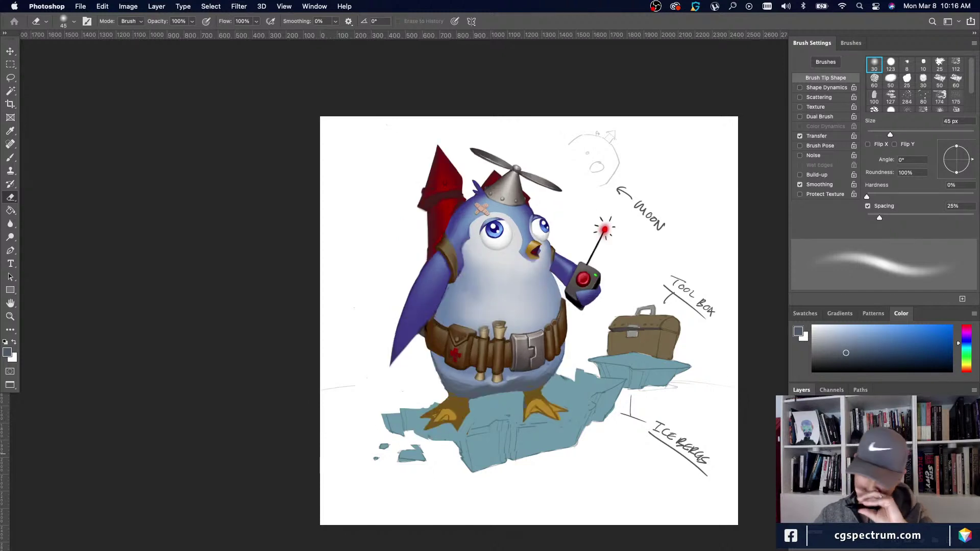
Examine the whole penguin's proportions and stance on the iceberg at several reduced canvas sizes.
key("b")
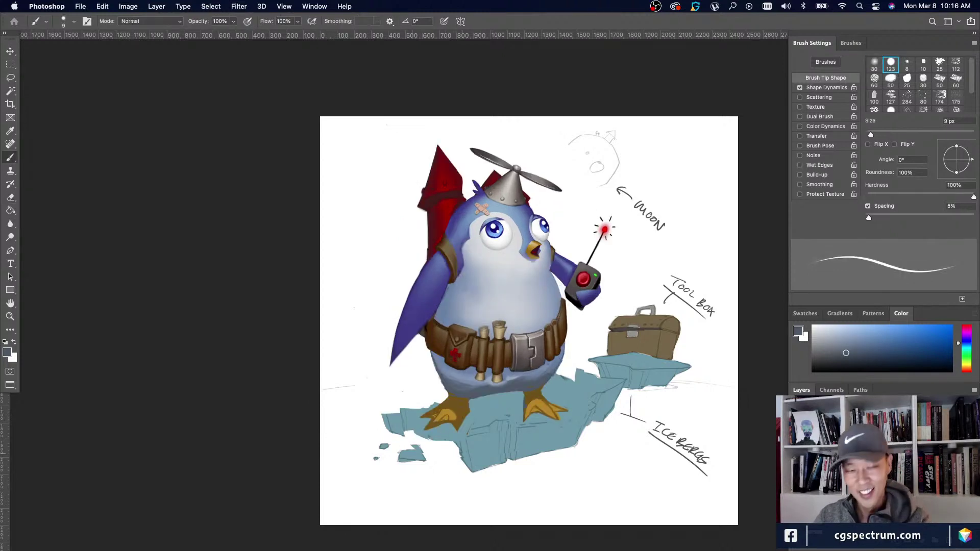
key("super+minus")
key("super+minus")
key("super+minus")
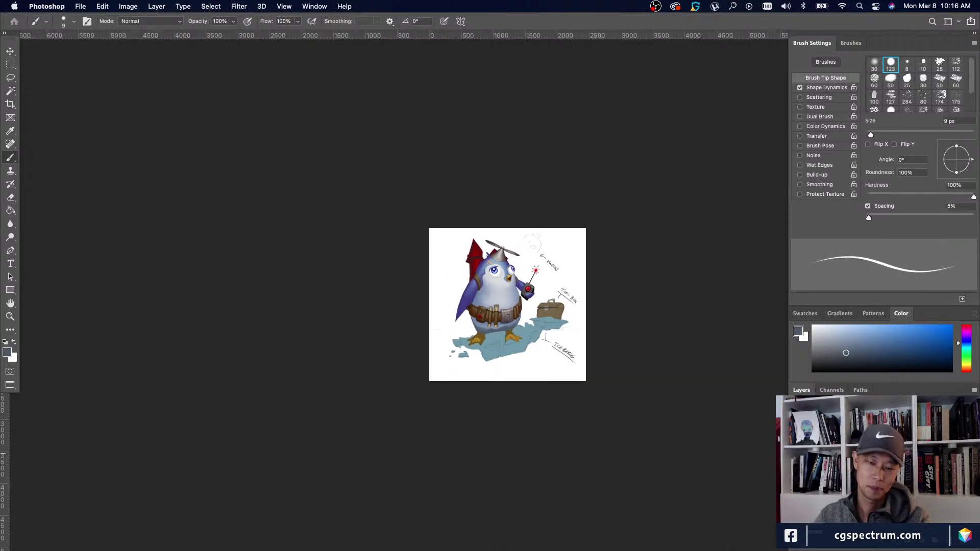
key("super+plus")
key("super+plus")
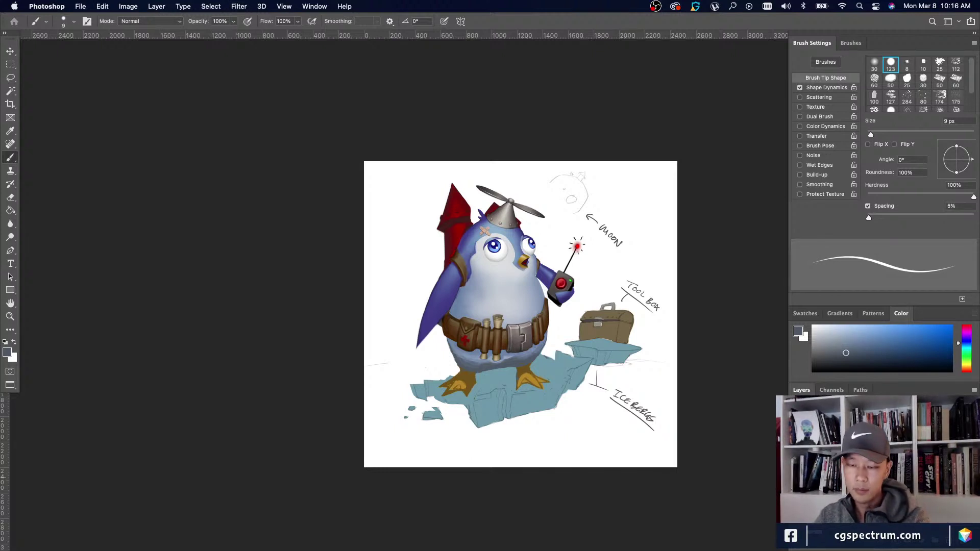
key("super+minus")
key("super+equal")
key("super+equal")
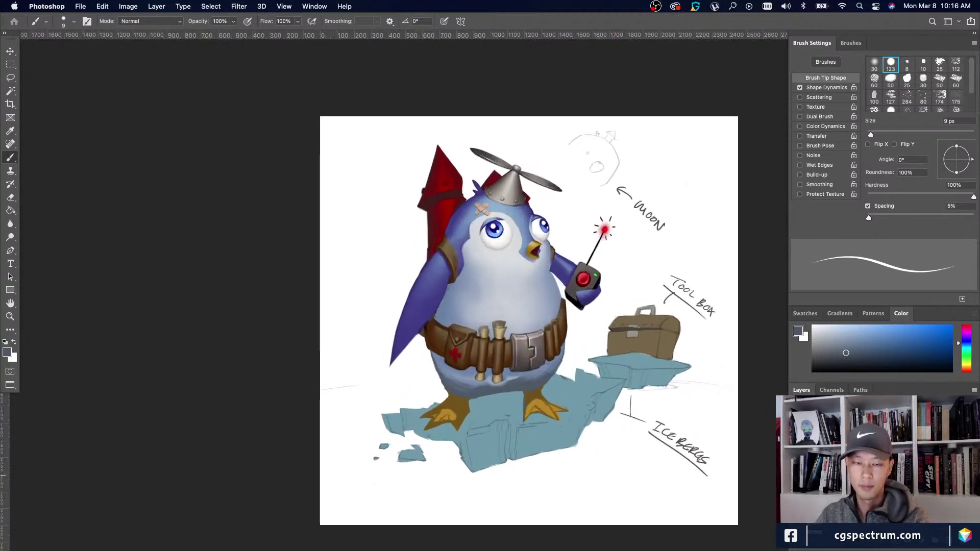
key("v")
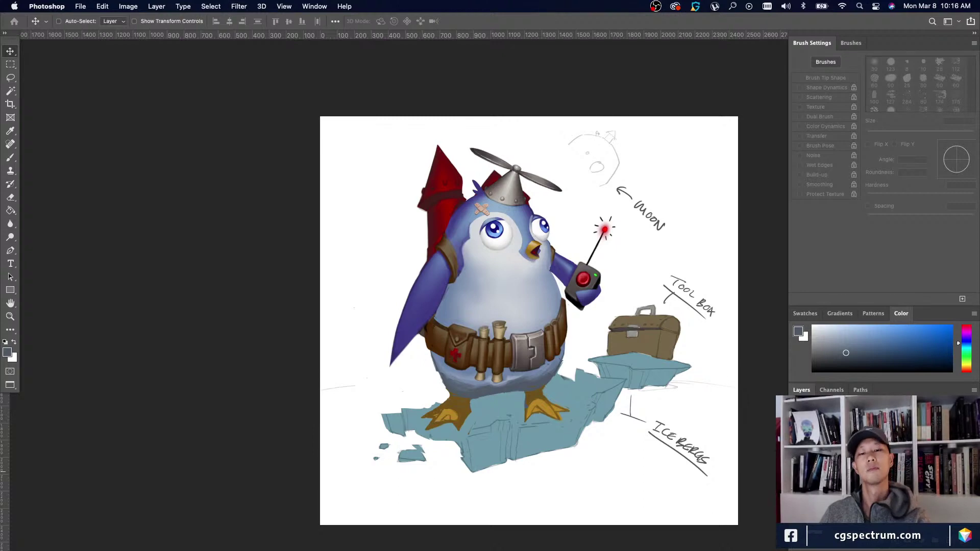
key("super+minus")
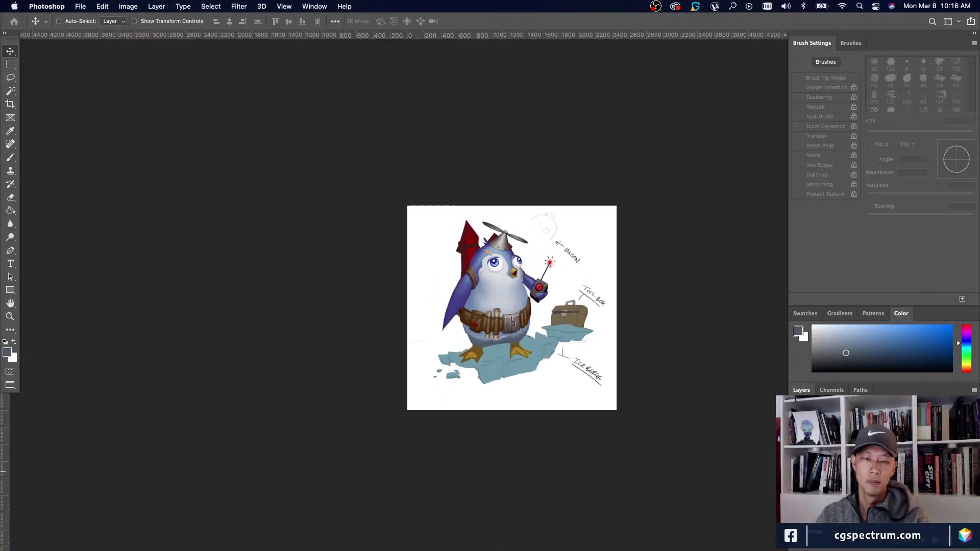
key("super+equal")
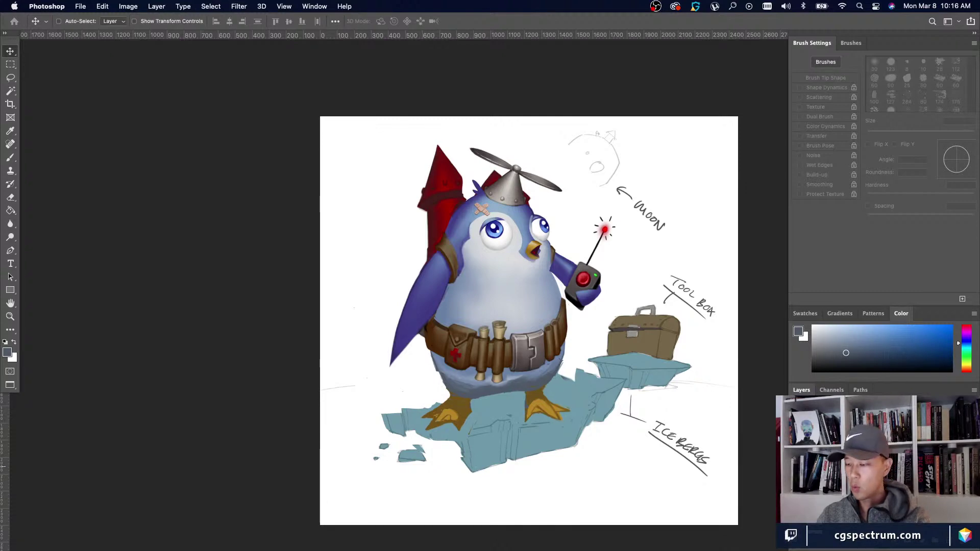
Clean up the lower belly's outer edge below the red-cross pouch with the hard brush in sampled white and grey-blue.
key("b")
left_click(421, 363, "alt")
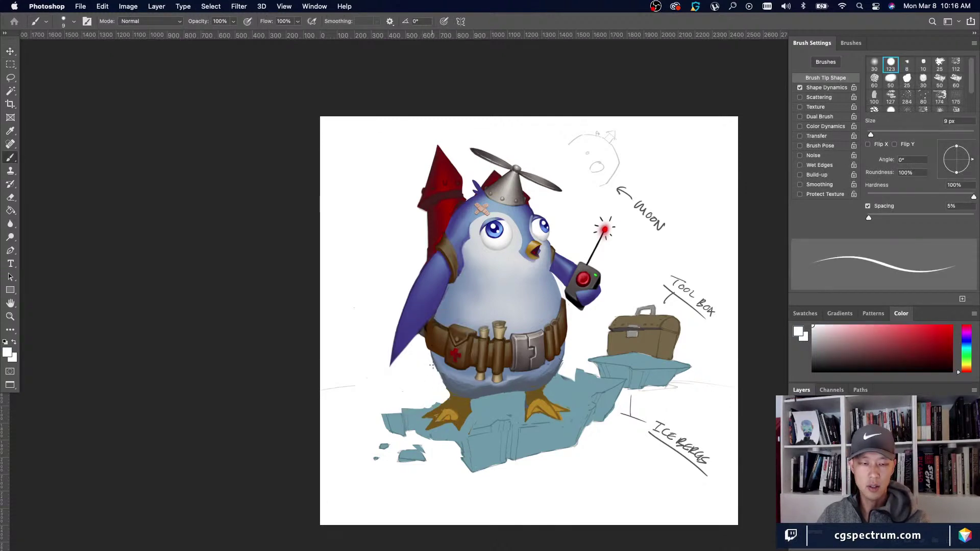
left_click(445, 374, "alt")
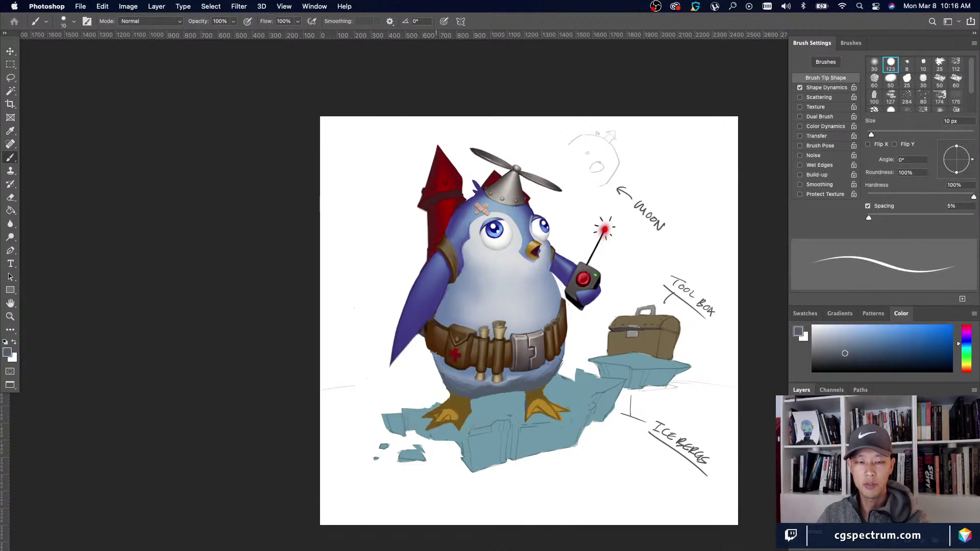
Set the hard round brush to 30 px and enable Transfer instead of Shape Dynamics.
key("bracketright")
key("bracketright")
key("bracketright")
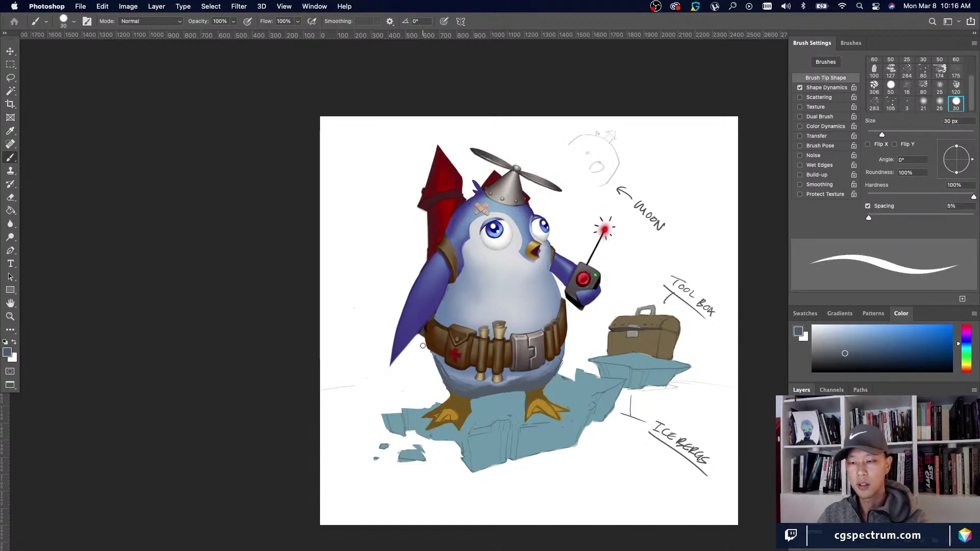
left_click(800, 88)
left_click(800, 136)
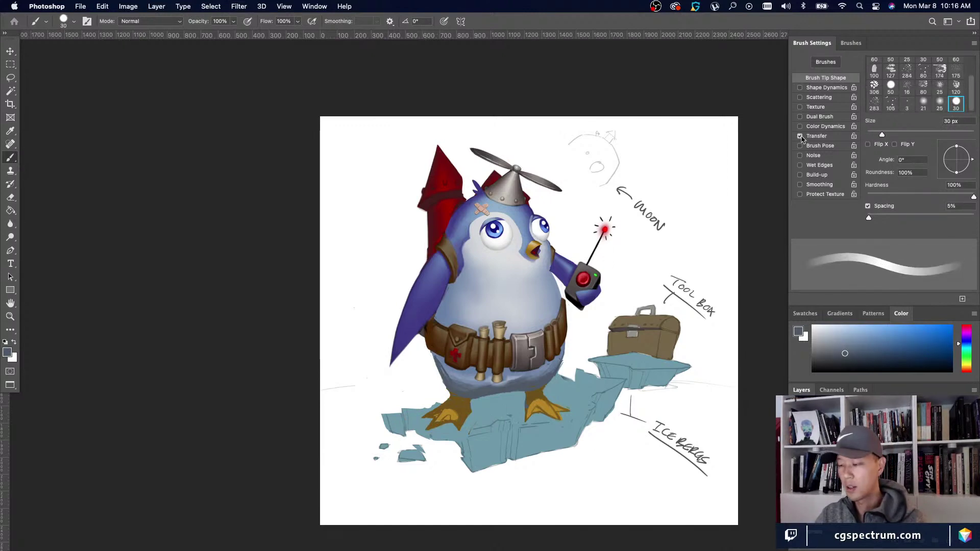
Shade the lower belly below the red-cross pouch in sampled blue and dark grey-blue, with brush sizes of 35 and 20 px.
key("bracketleft")
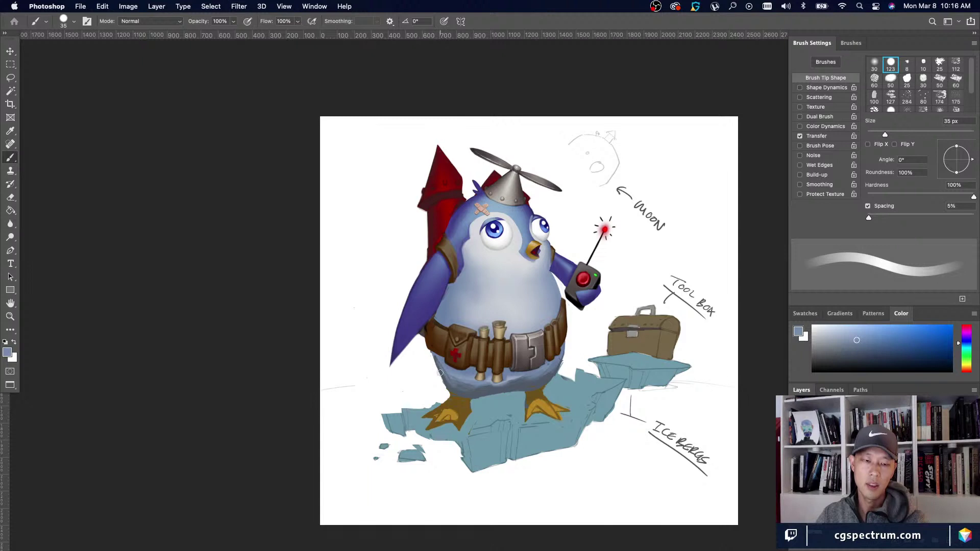
left_click(435, 358, "alt")
key("bracketleft")
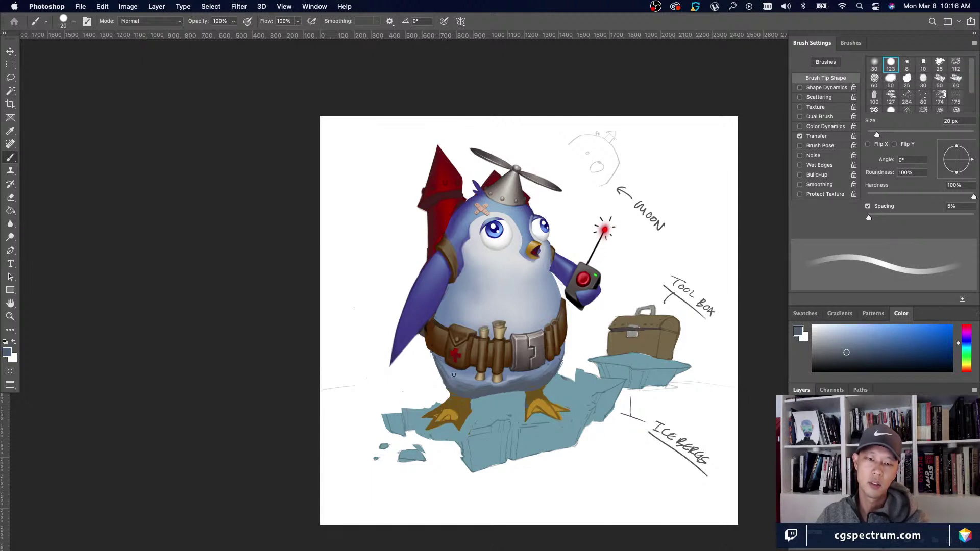
key("super+minus")
key("super+minus")
key("super+minus")
key("super+plus")
key("super+plus")
key("super+plus")
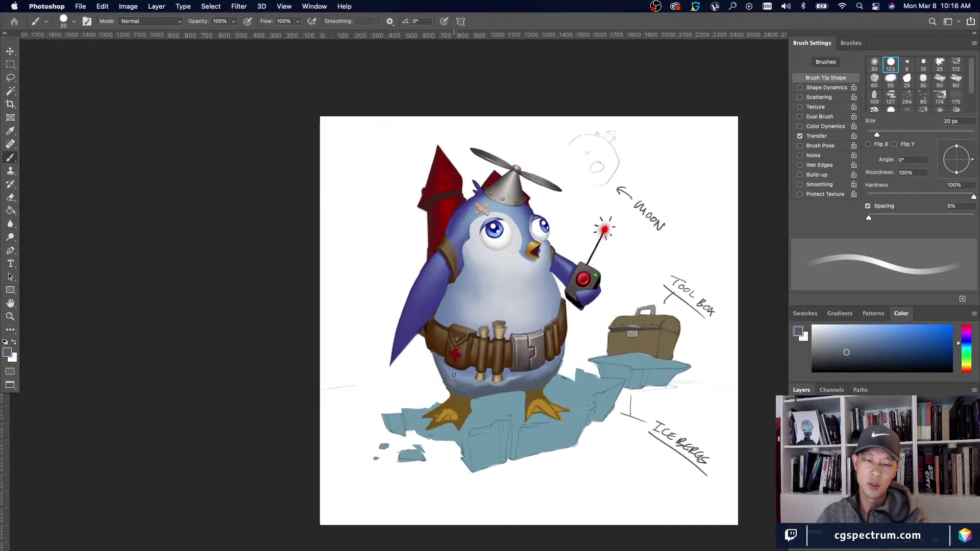
Blend the lower belly's shading beneath the buckle and scroll tubes with a 25 px brush in sampled light and dark blues.
left_click_drag(706, 503, 687, 502)
key("bracketright")
left_click(505, 372, "alt")
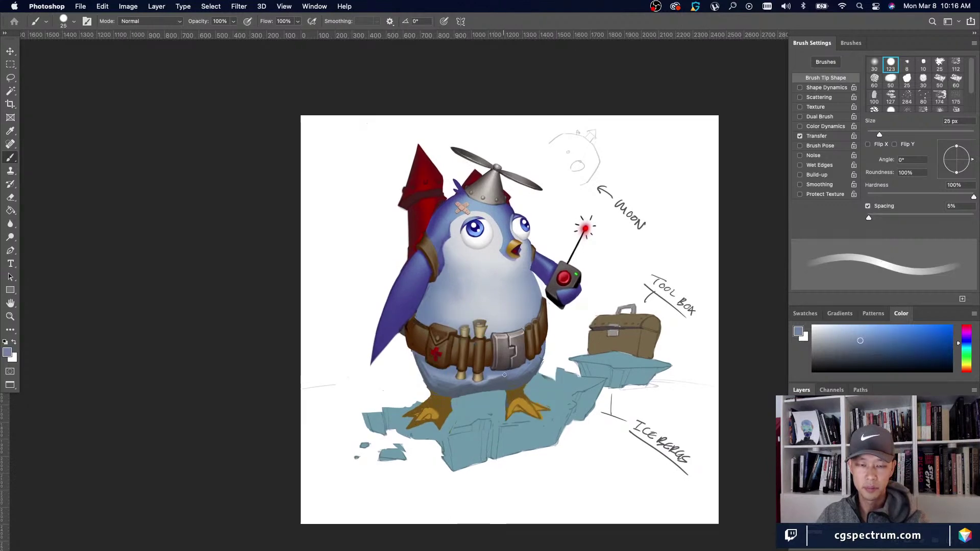
left_click(445, 379, "alt")
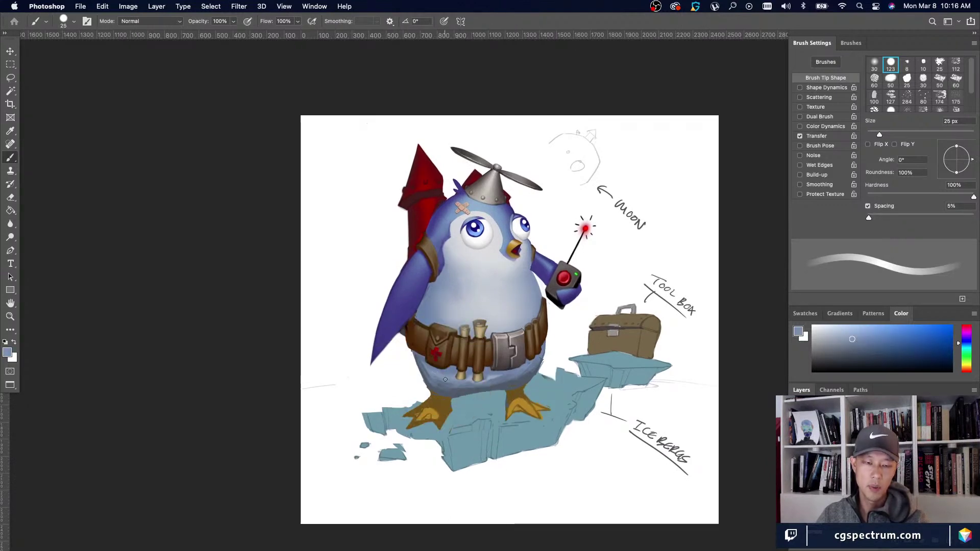
left_click(521, 377, "alt")
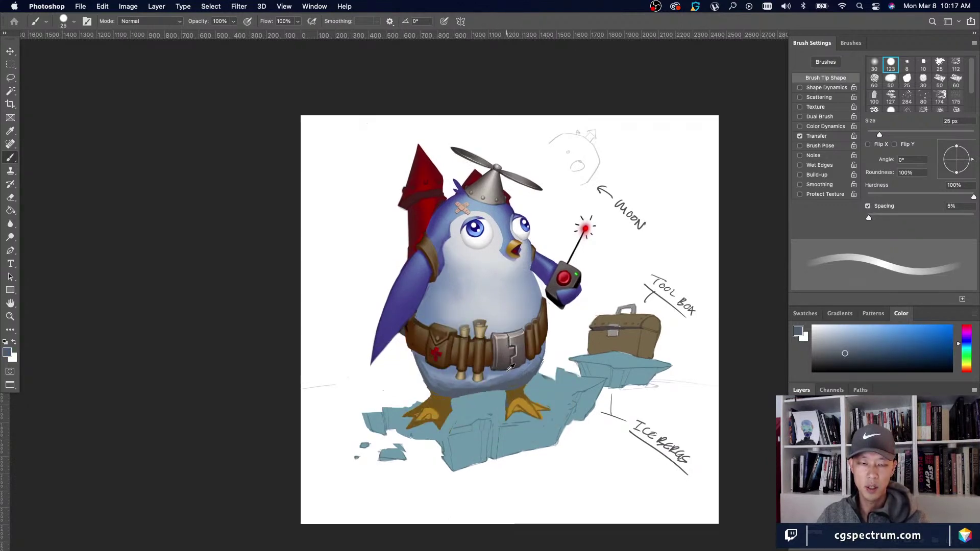
left_click(508, 368, "alt")
left_click(482, 370, "alt")
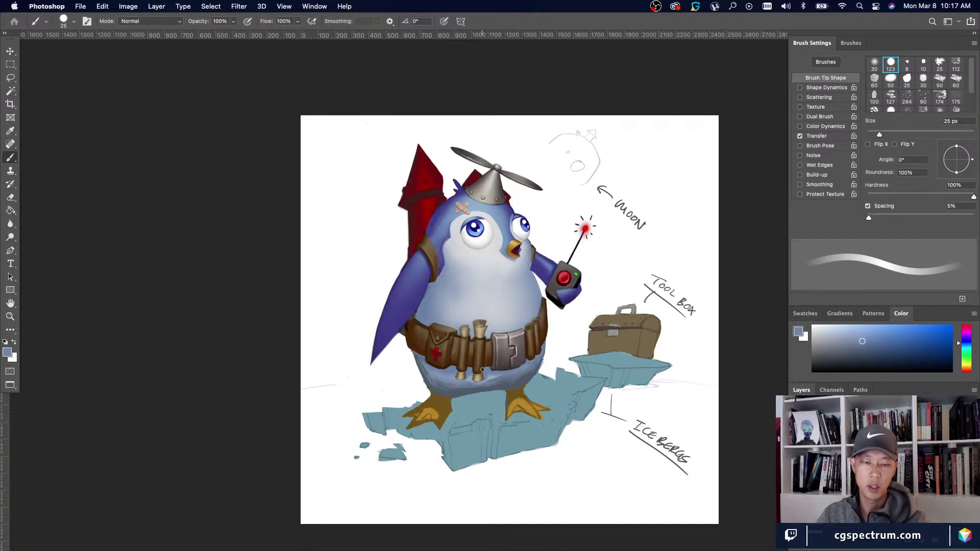
Smooth the lower belly's shadow tones in sampled blue and dark grey-blue, varying the brush between 15 and 30 px.
key("bracketleft")
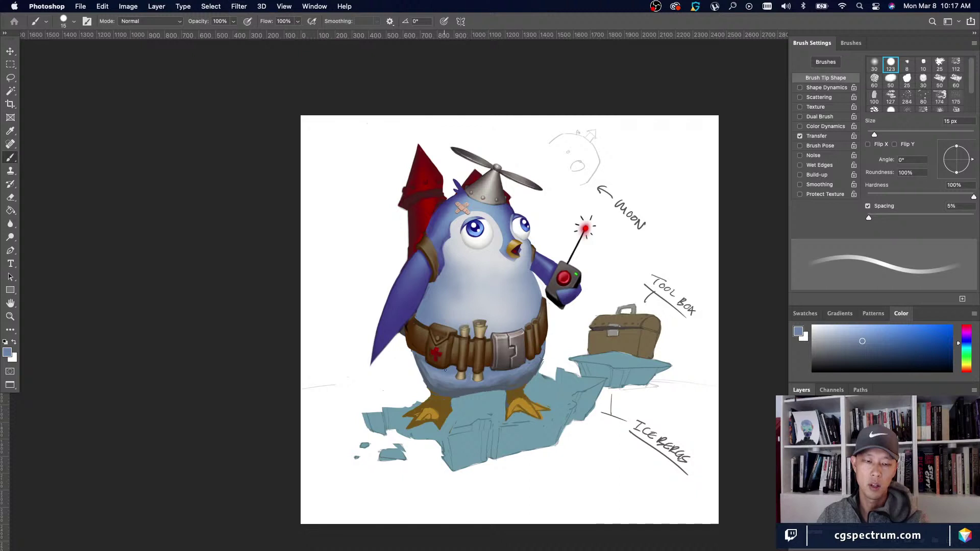
key("bracketright")
left_click(424, 372, "alt")
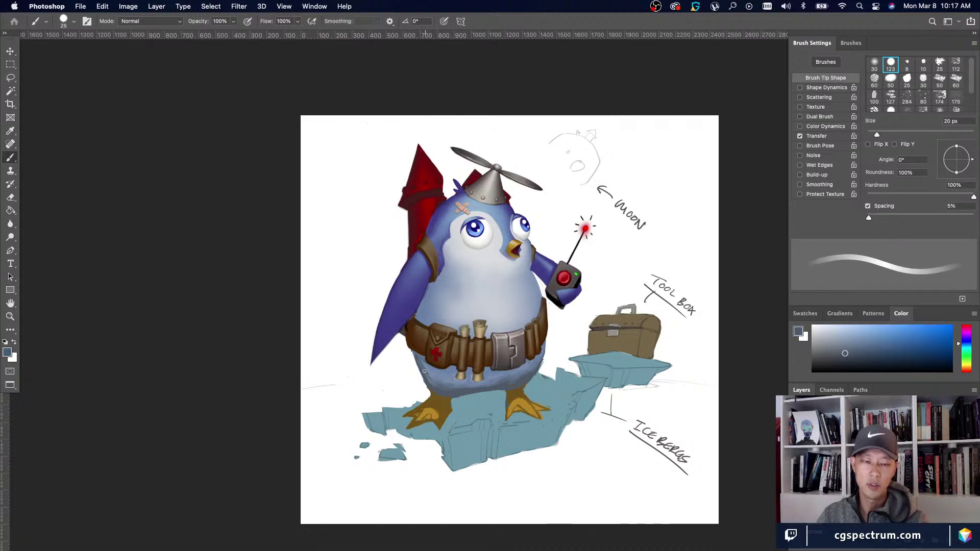
key("shift+period")
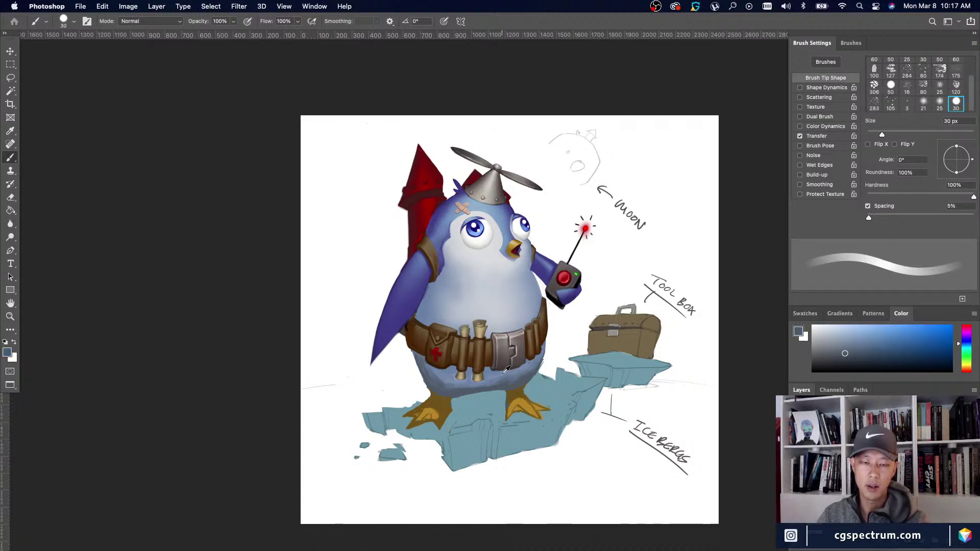
Check how the repainted lower belly shading reads on the whole figure at reduced canvas sizes.
key("super+minus")
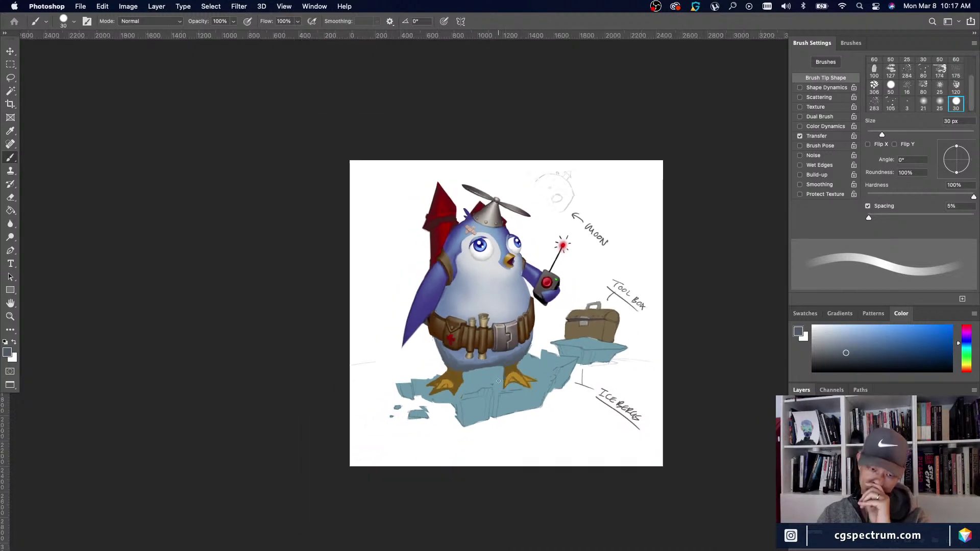
key("super+minus")
key("super+equal")
key("super+equal")
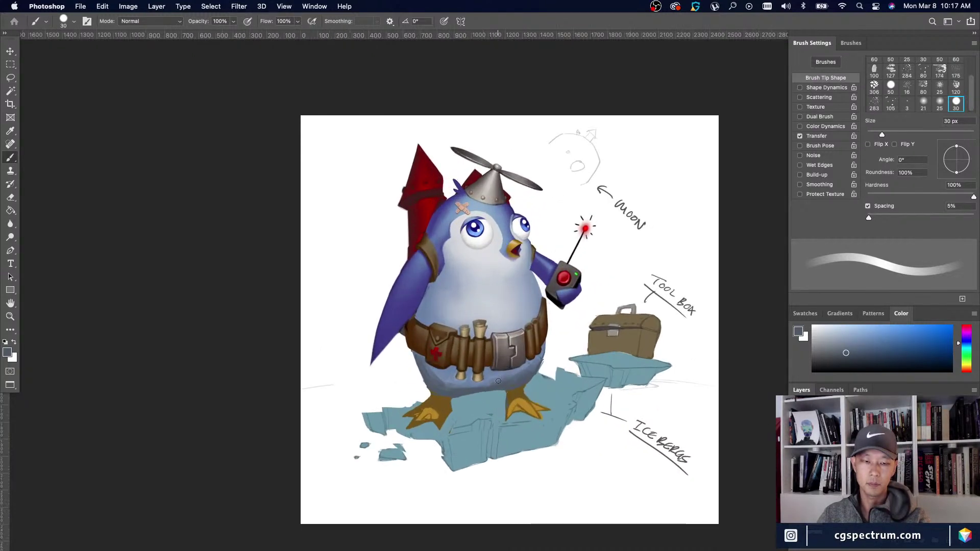
key("super+minus")
key("super+minus")
key("super+minus")
key("super+equal")
key("super+equal")
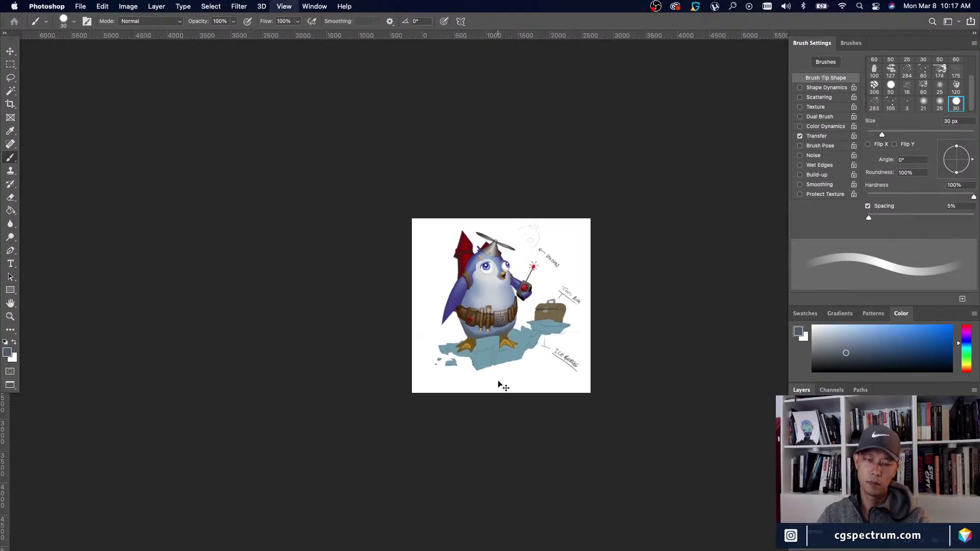
key("super+equal")
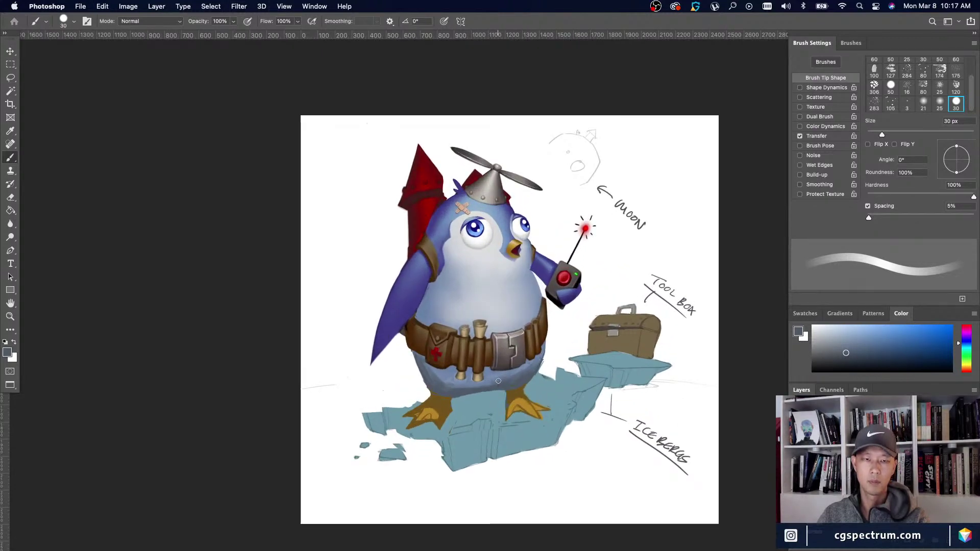
key("super+minus")
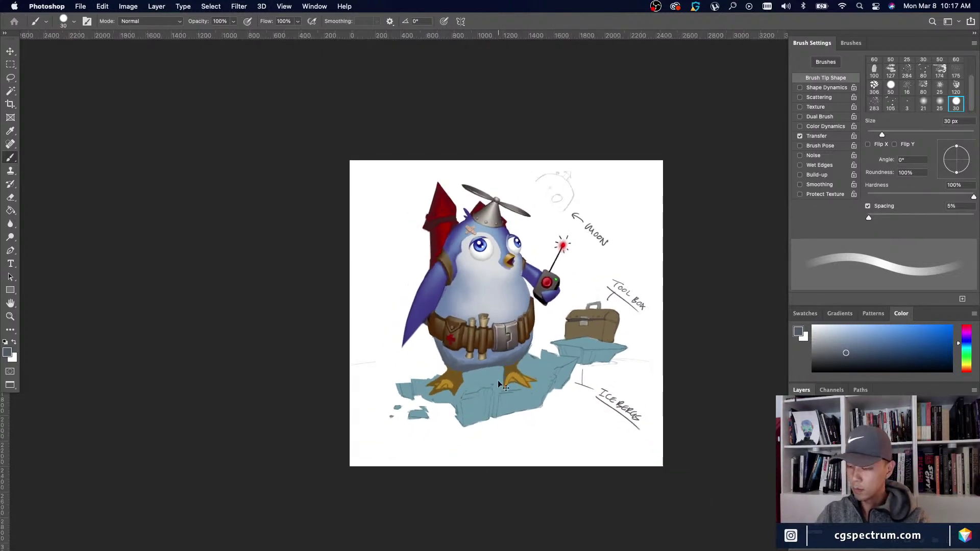
key("super+equal")
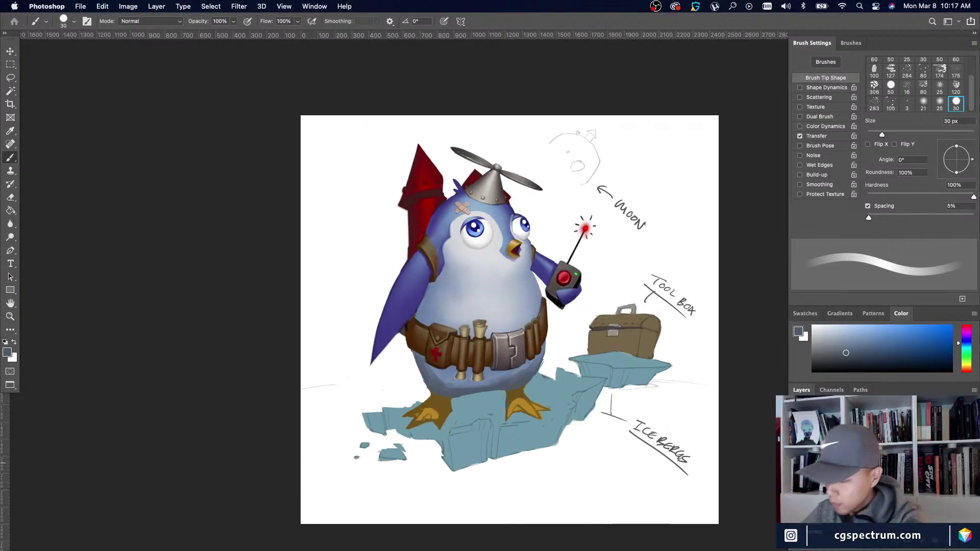
Inspect the enlarged penguin from the propeller hat down to the feet and iceberg.
key("v")
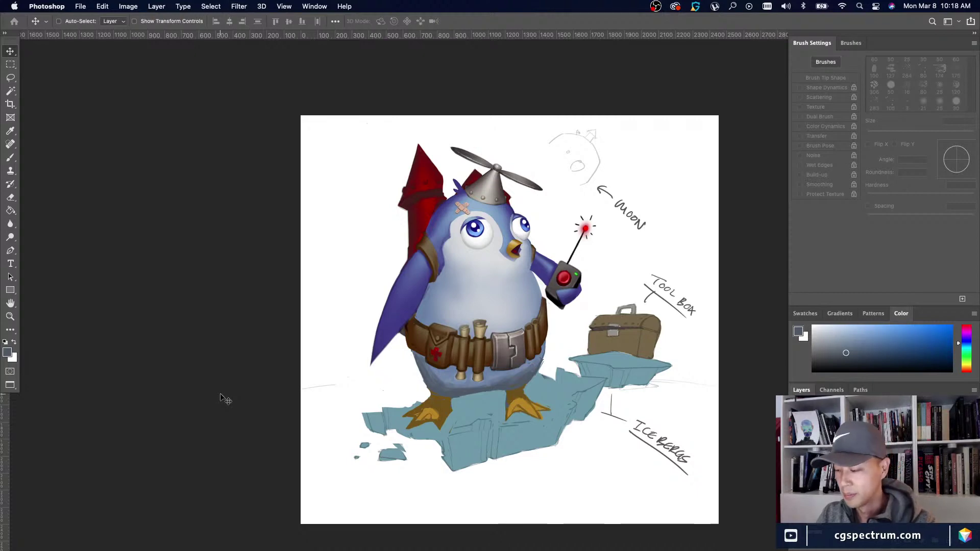
key("b")
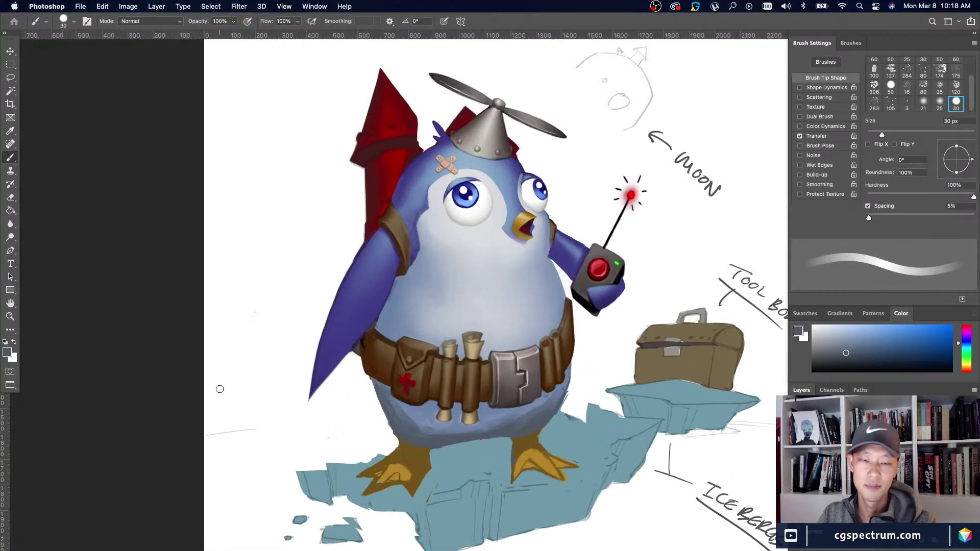
key("super+equal")
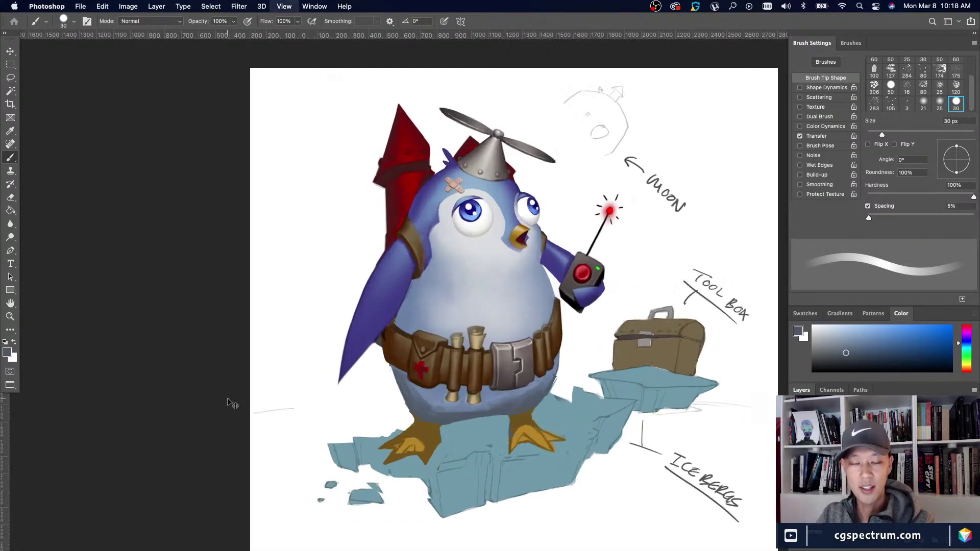
key("super+minus")
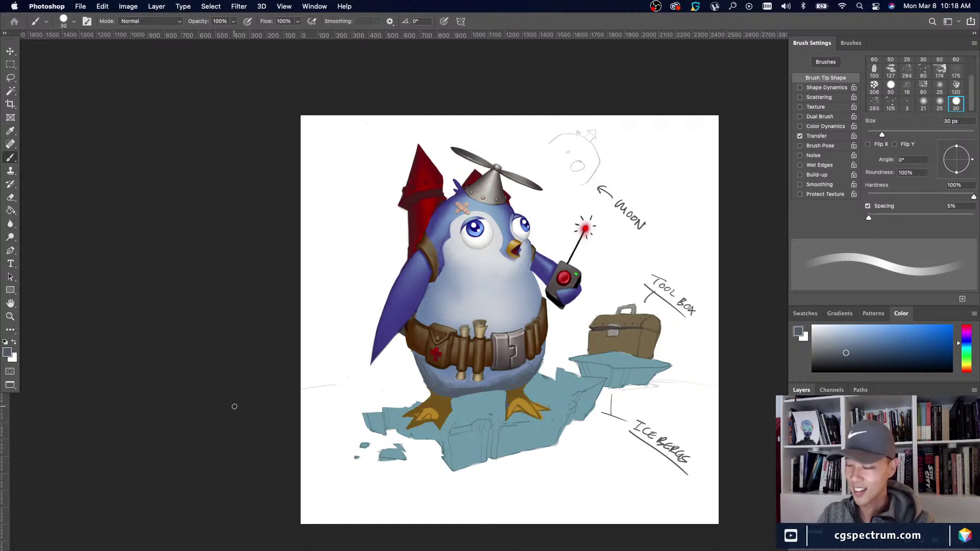
key("super+plus")
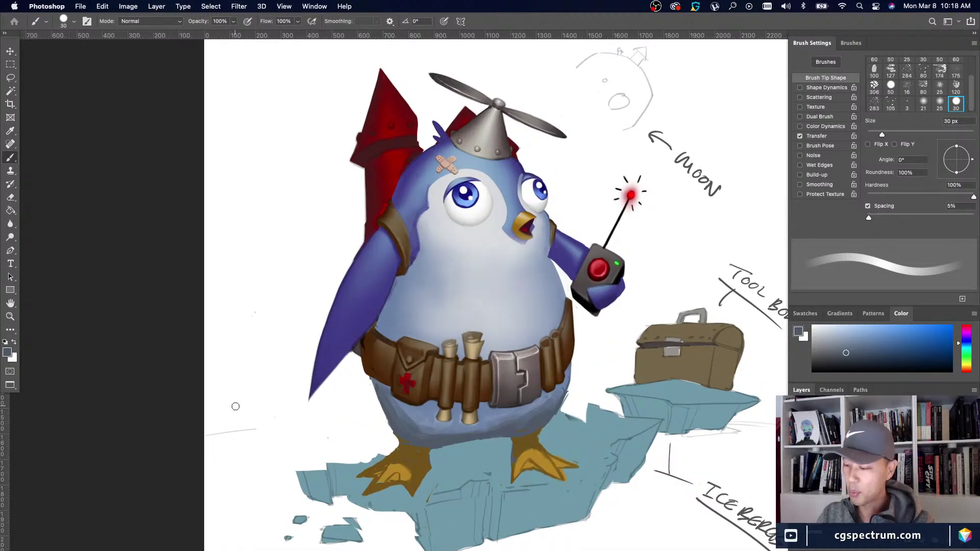
scroll(236, 409, "up", 2)
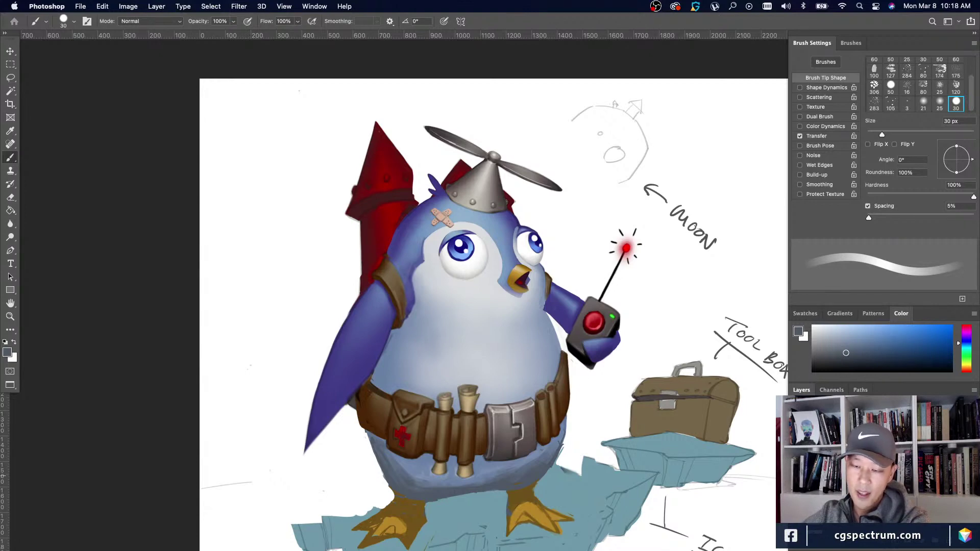
scroll(540, 331, "down", 3)
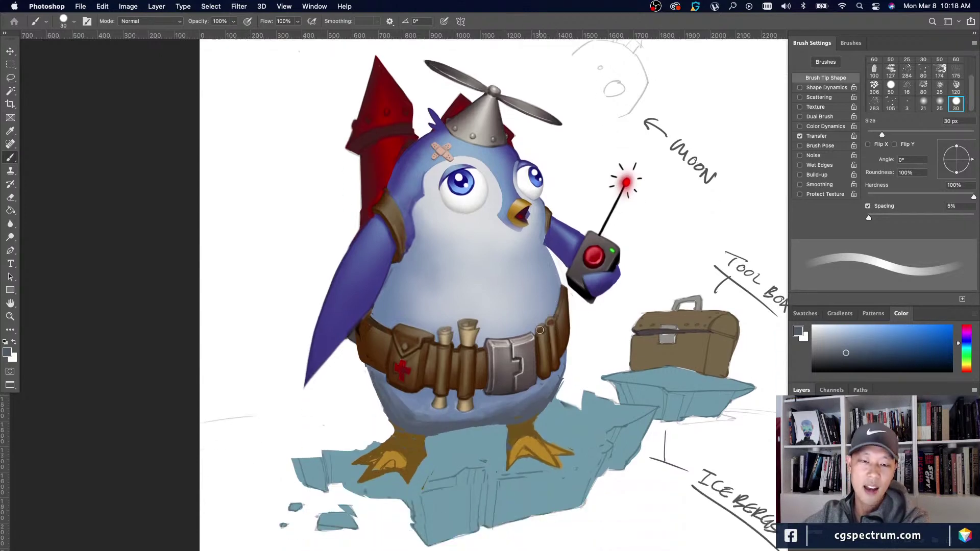
scroll(540, 331, "up", 4)
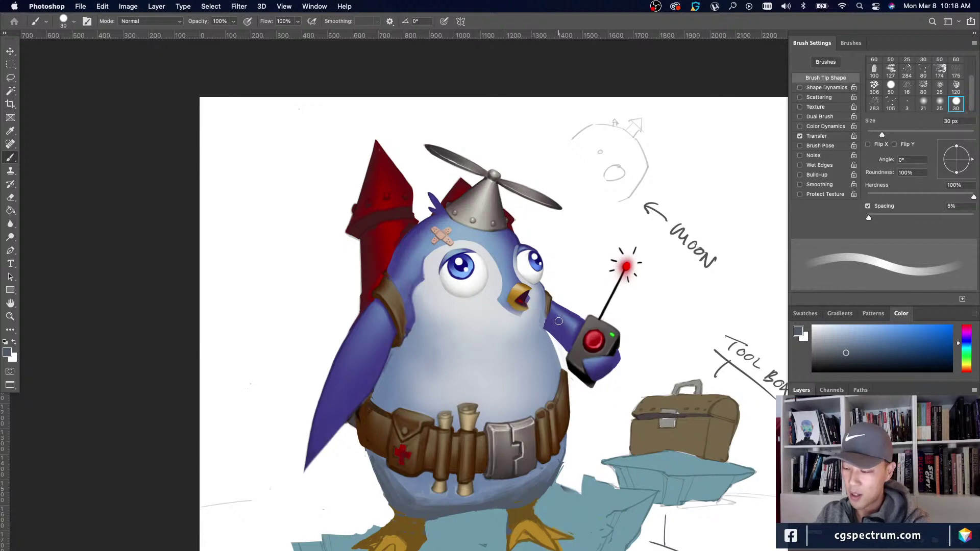
Lasso the rocket behind the wing in the earlier painting version and copy it into the current version.
scroll(558, 321, "down", 2)
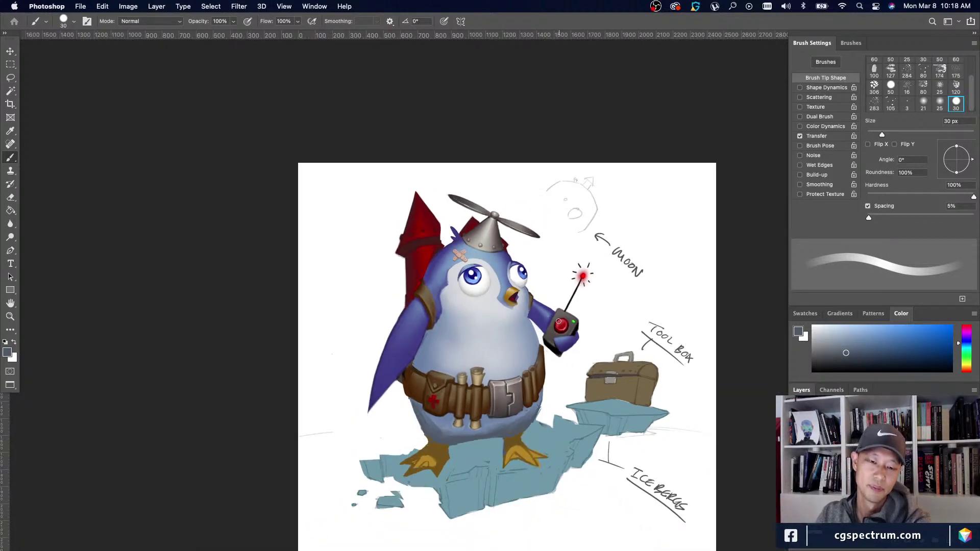
scroll(559, 323, "up", 2)
scroll(559, 323, "down", 2)
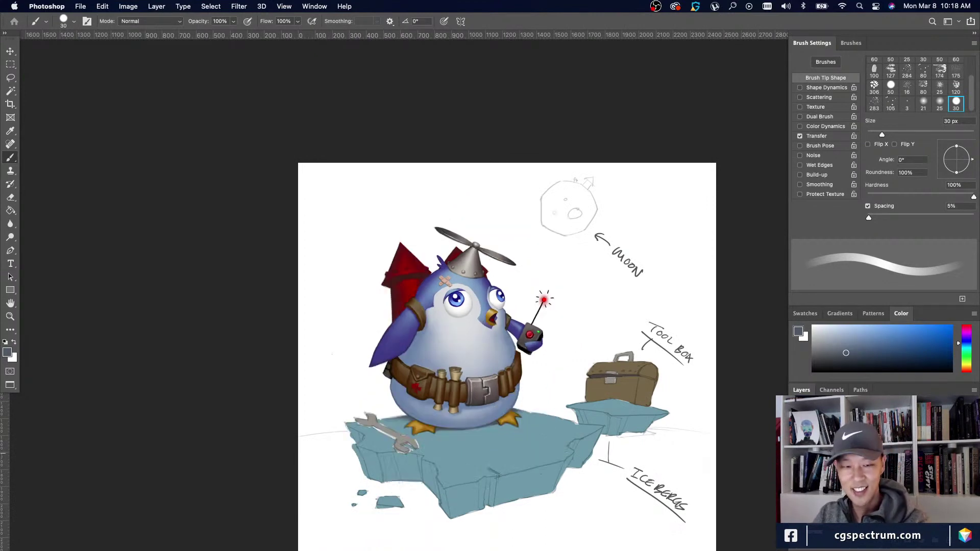
key("super+plus")
key("l")
mouse_move(283, 174)
left_mouse_down()
mouse_move(356, 215)
mouse_move(372, 244)
mouse_move(279, 367)
mouse_move(231, 254)
left_mouse_up()
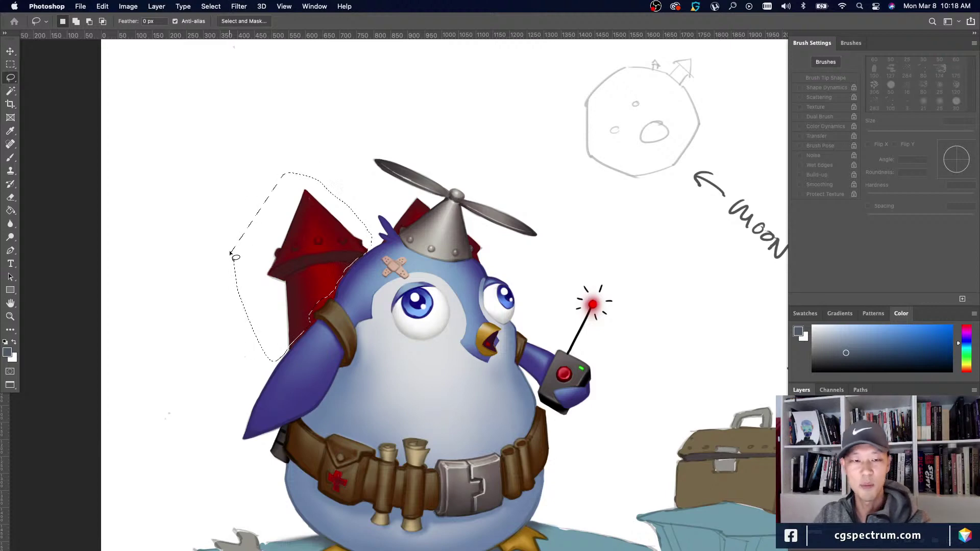
key("m")
key("super+d")
key("super+minus")
key("super+minus")
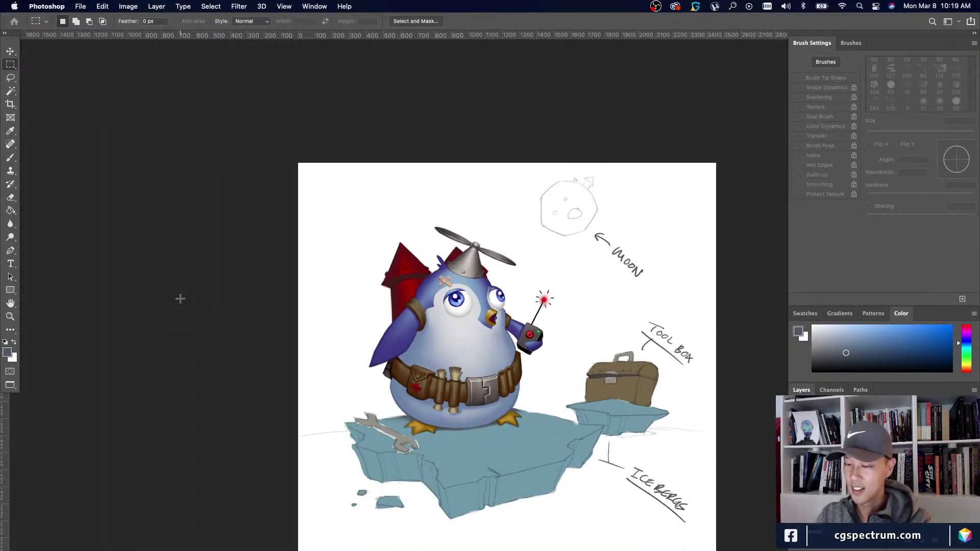
key("super+plus")
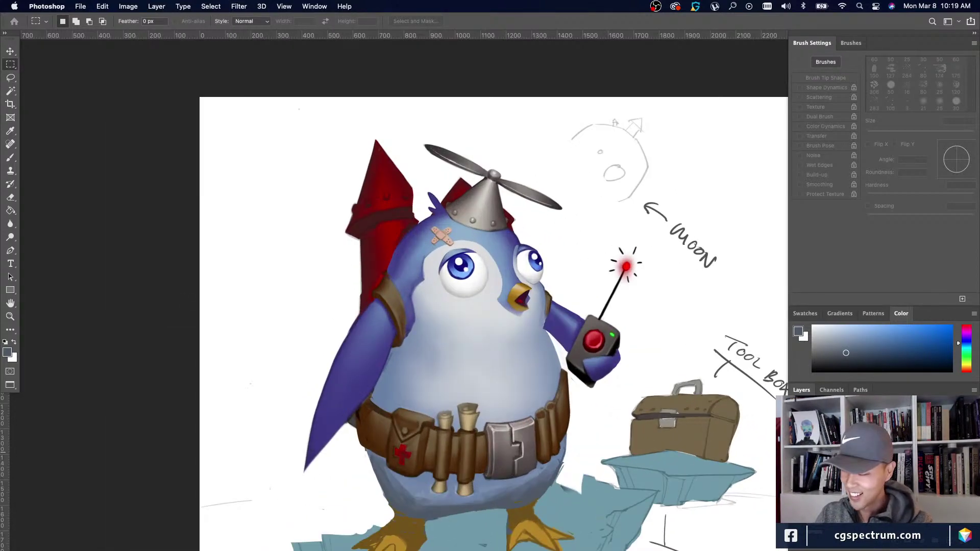
Scale the copied rocket to 129.08%, rotate it -3.90° and position it behind the penguin's shoulder over the existing rocket.
key("v")
mouse_move(358, 255)
left_mouse_down()
mouse_move(493, 347)
mouse_move(360, 259)
left_mouse_up()
key("super+minus")
key("super+z")
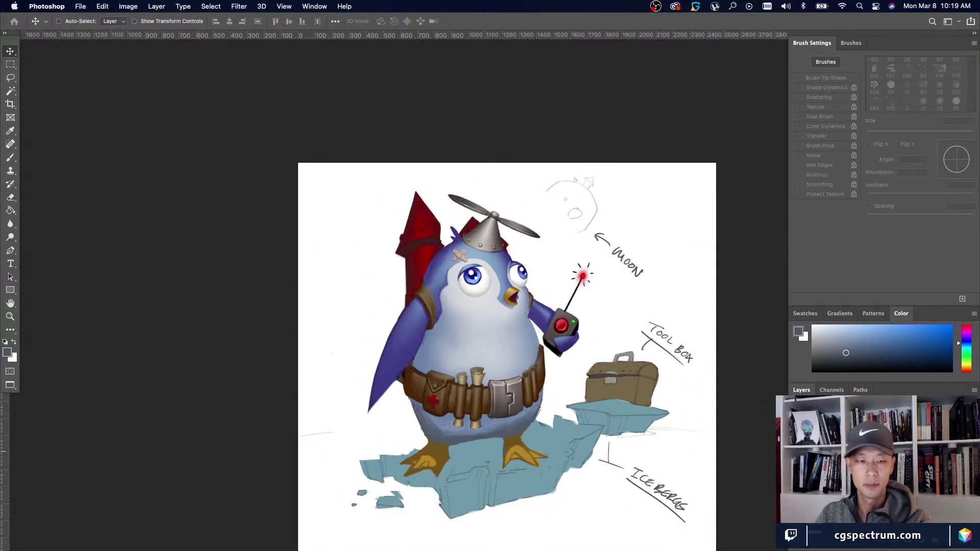
key("super+t")
left_click_drag(382, 210, 371, 196)
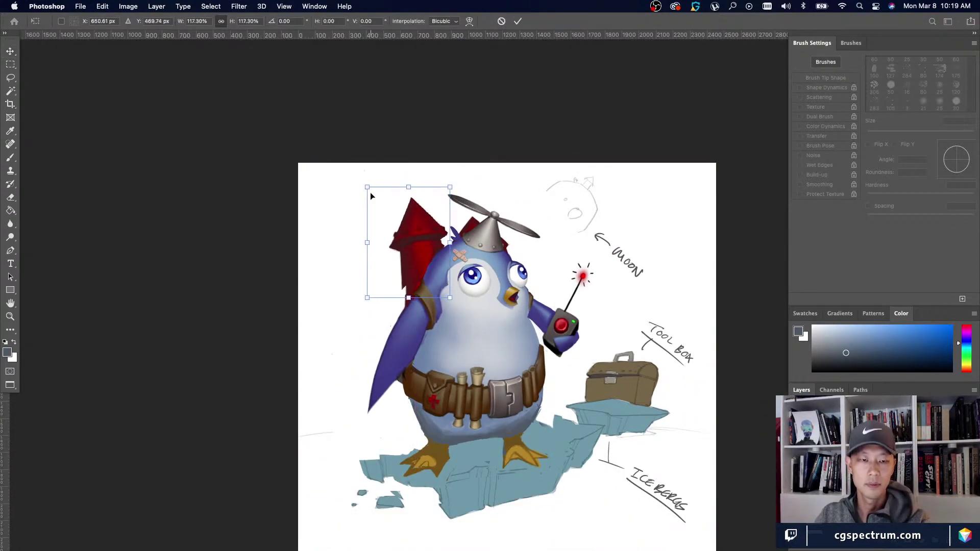
left_click_drag(384, 237, 335, 256)
left_click_drag(384, 251, 378, 255)
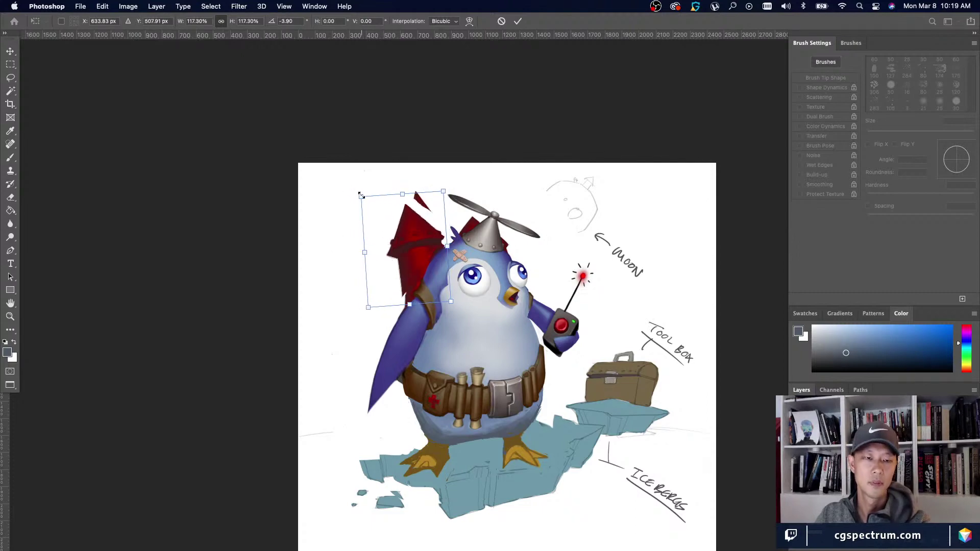
mouse_move(361, 196)
left_mouse_down()
mouse_move(385, 228)
mouse_move(358, 191)
left_mouse_up()
left_click_drag(391, 243, 394, 239)
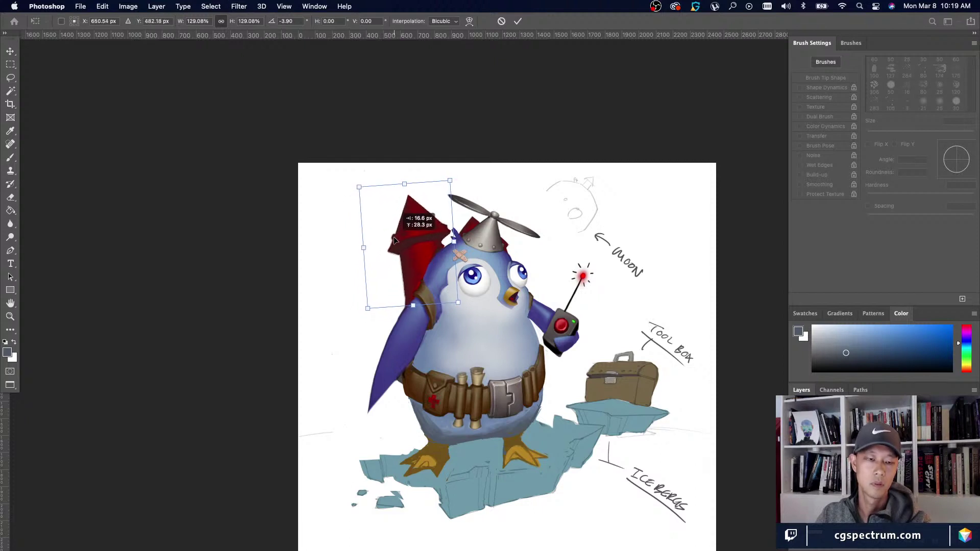
key("Return")
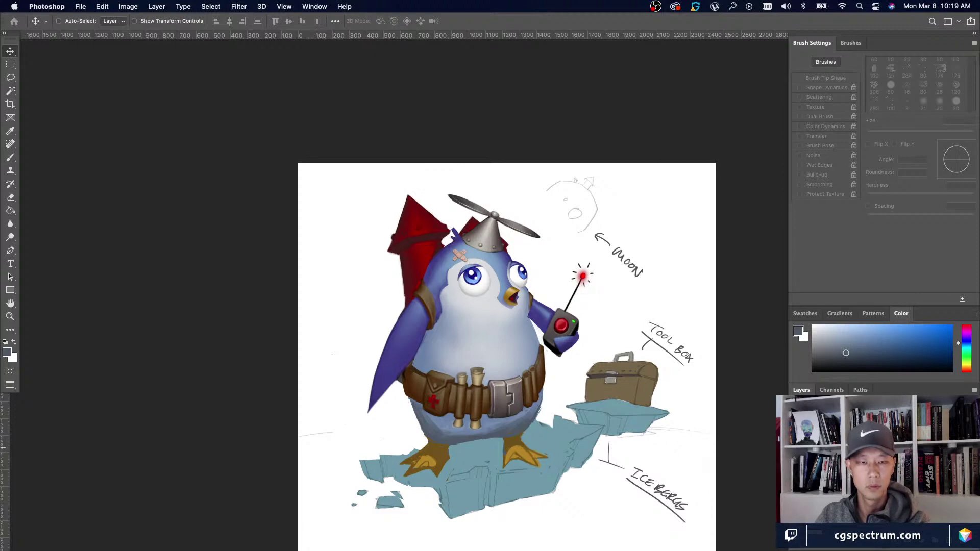
Rotate the copied rocket a further -4.41° and shift it lower and outward from the penguin's head.
key("super+equal")
key("e")
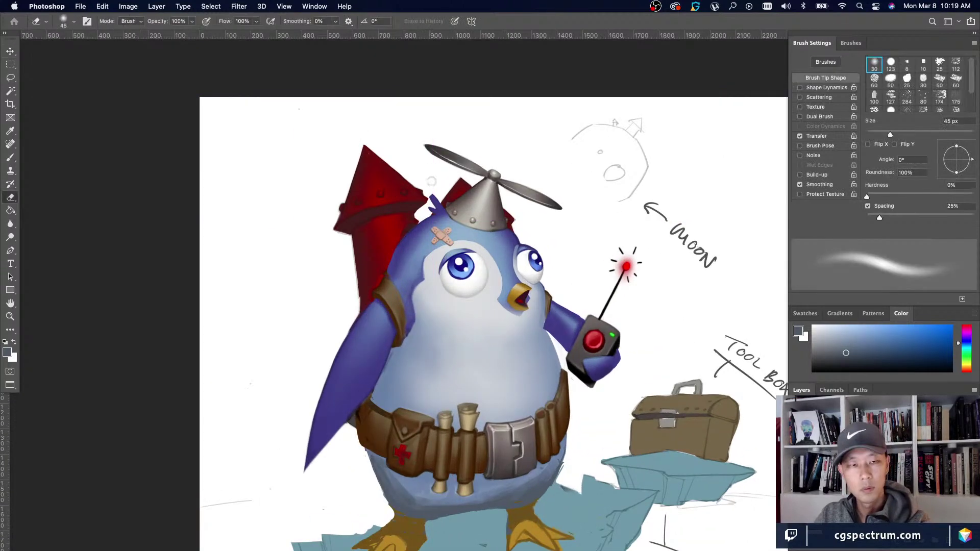
key("super+minus")
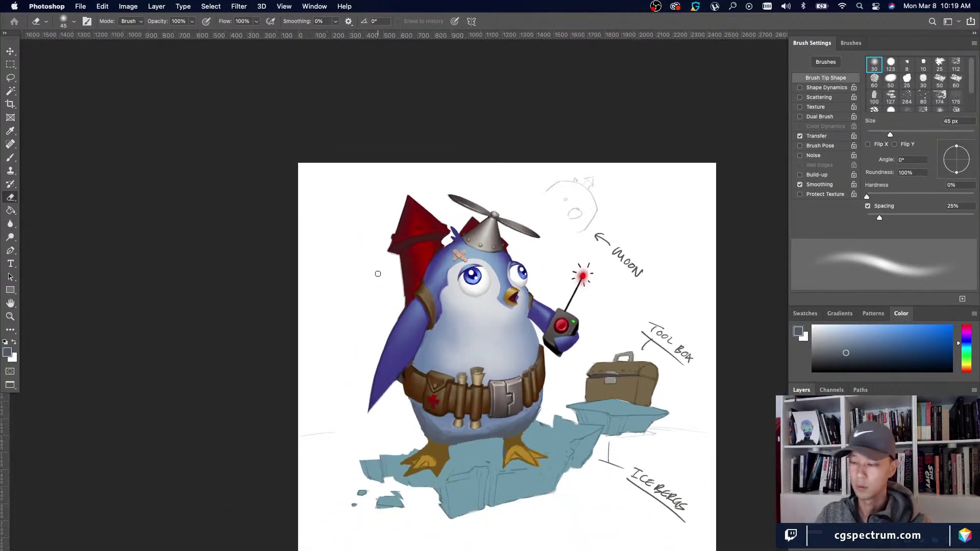
key("super+t")
mouse_move(384, 273)
left_mouse_down()
mouse_move(340, 285)
mouse_move(386, 287)
left_mouse_up()
key("Left")
key("Left")
key("Left")
key("Left")
key("Left")
key("Left")
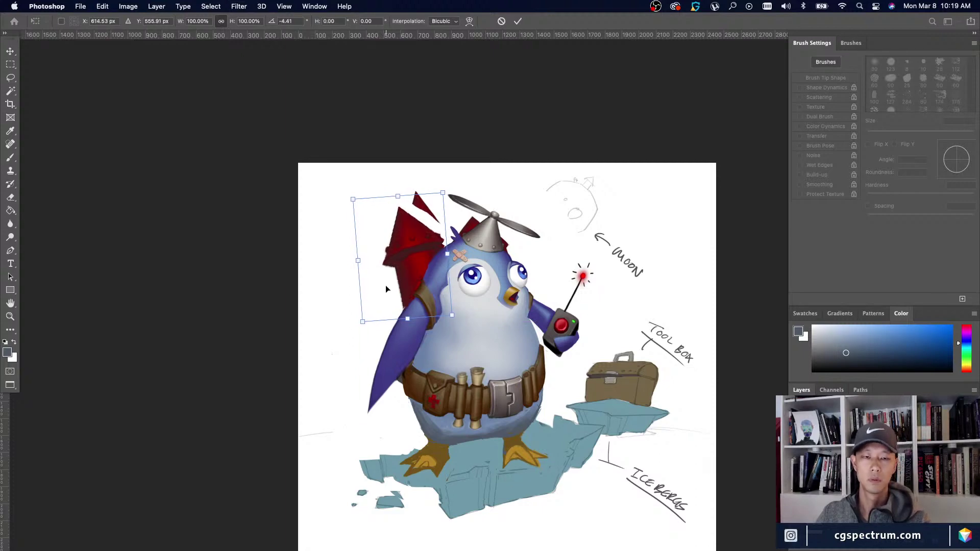
key("Return")
Paint out the leftover tip of the old rocket beside the propeller hat with sampled white.
key("b")
left_click(410, 183, "alt")
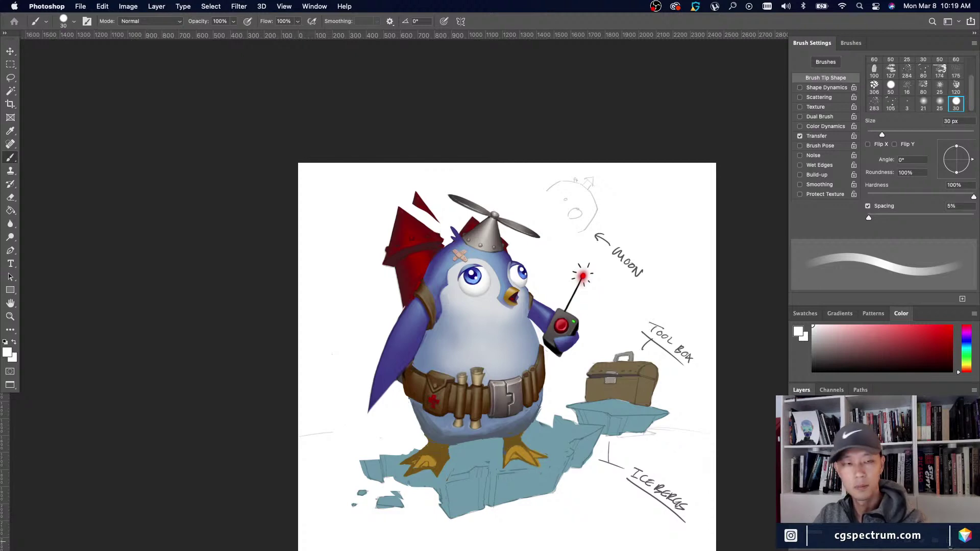
key("super+equal")
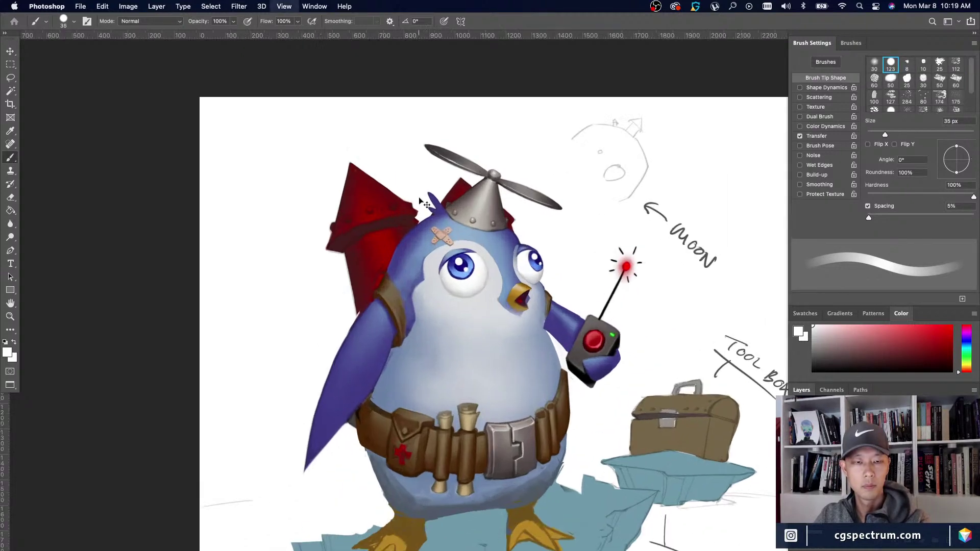
Retouch the rocket collar's end beside the head feathers in sampled dark red and white, undoing the last stroke.
key("super+equal")
left_click(452, 311, "alt")
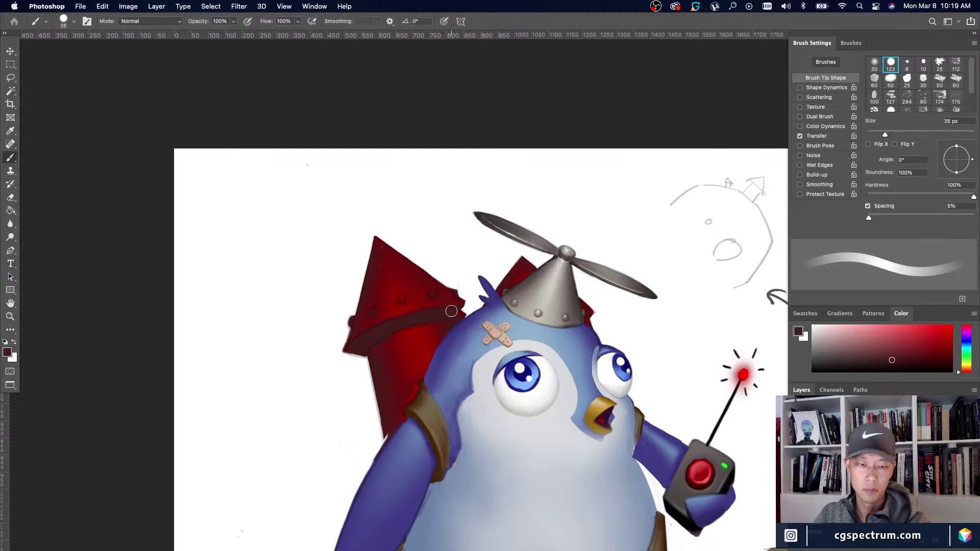
key("bracketleft")
left_click(468, 303, "alt")
key("bracketleft")
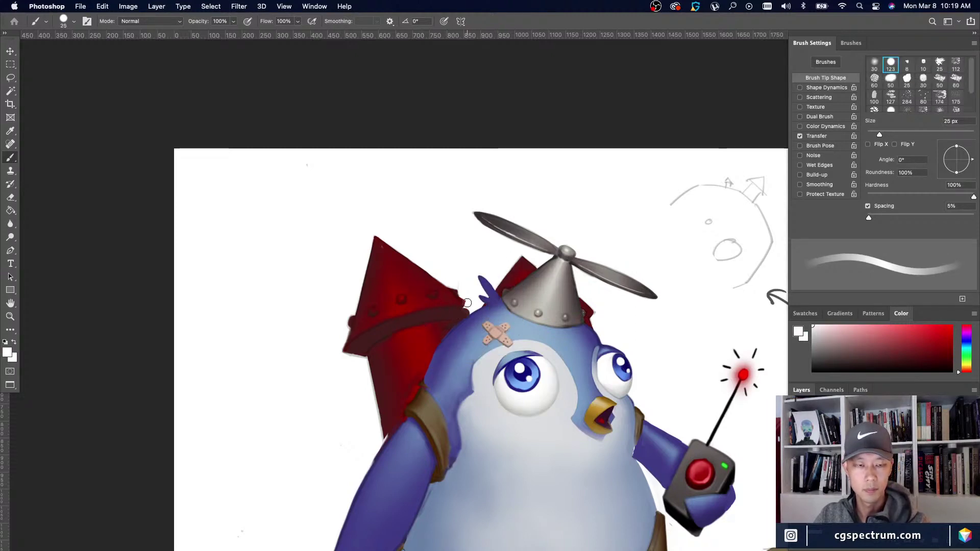
mouse_move(444, 309)
left_mouse_down()
mouse_move(464, 310)
mouse_move(454, 303)
left_mouse_up()
key("super+z")
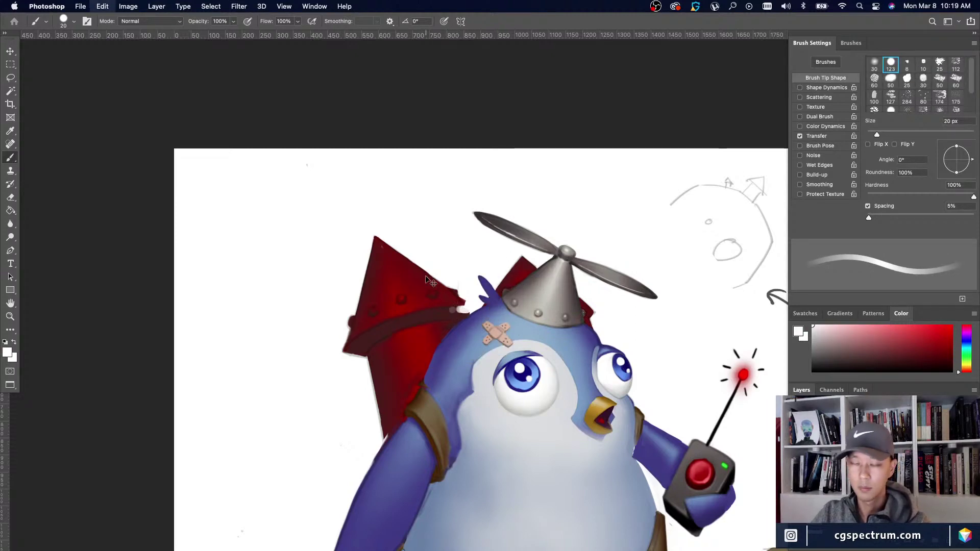
Clean up the rocket collar's edge beside the penguin's head with a 9 to 10 px brush in sampled white and dark reds.
key("bracketleft")
left_click(460, 296, "alt")
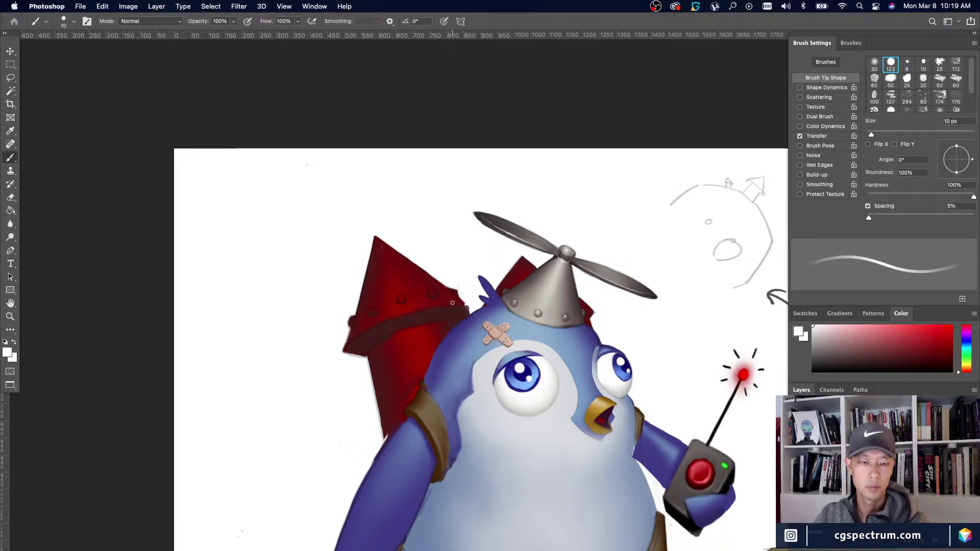
left_click(459, 307, "alt")
left_click(459, 301, "alt")
key("bracketleft")
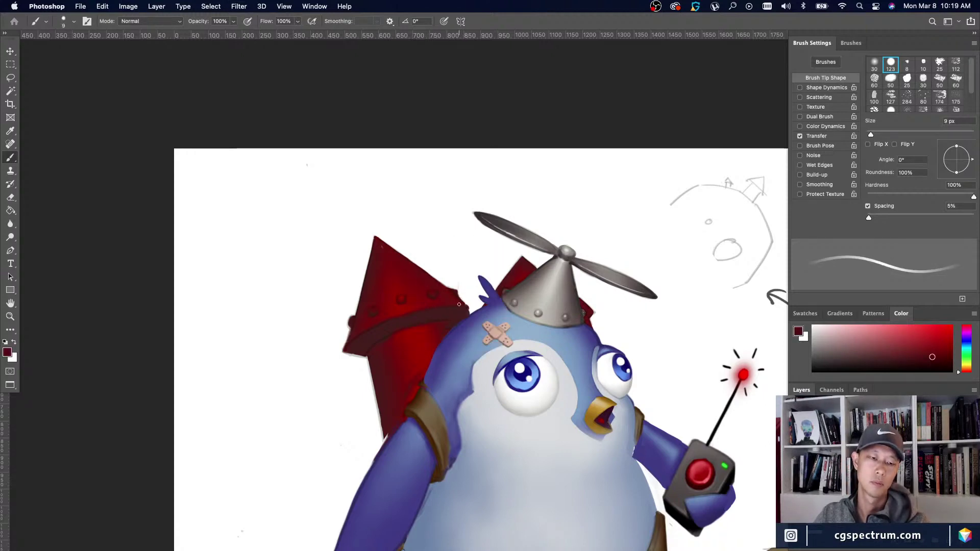
left_click(467, 305, "alt")
left_click(462, 307, "alt")
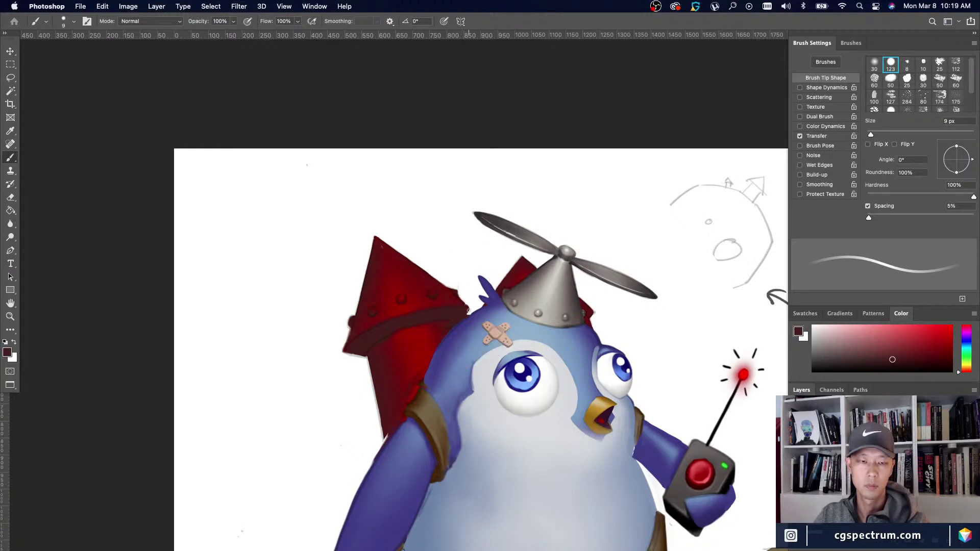
left_click_drag(464, 305, 470, 309)
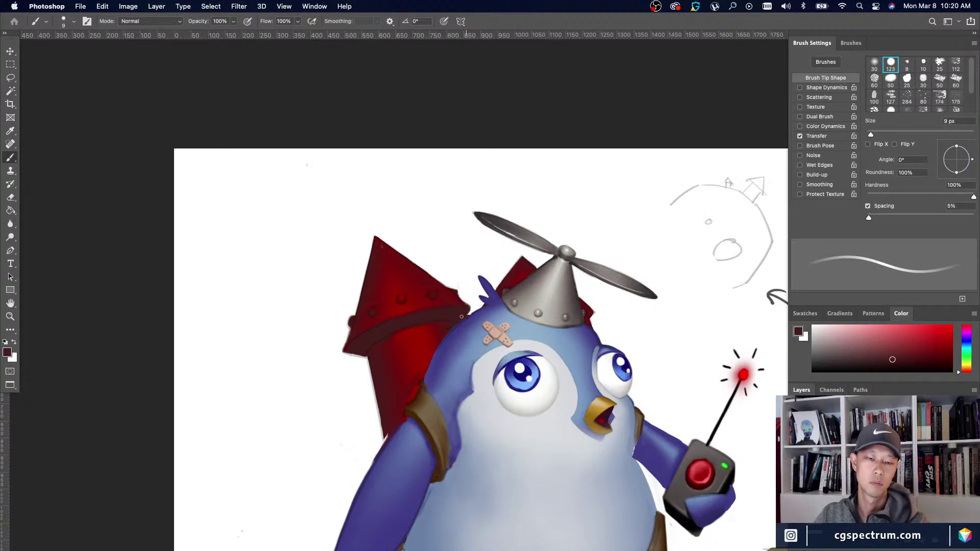
key("x")
Check how the reshaped rocket reads on the whole figure at reduced canvas sizes.
scroll(469, 305, "down", 1)
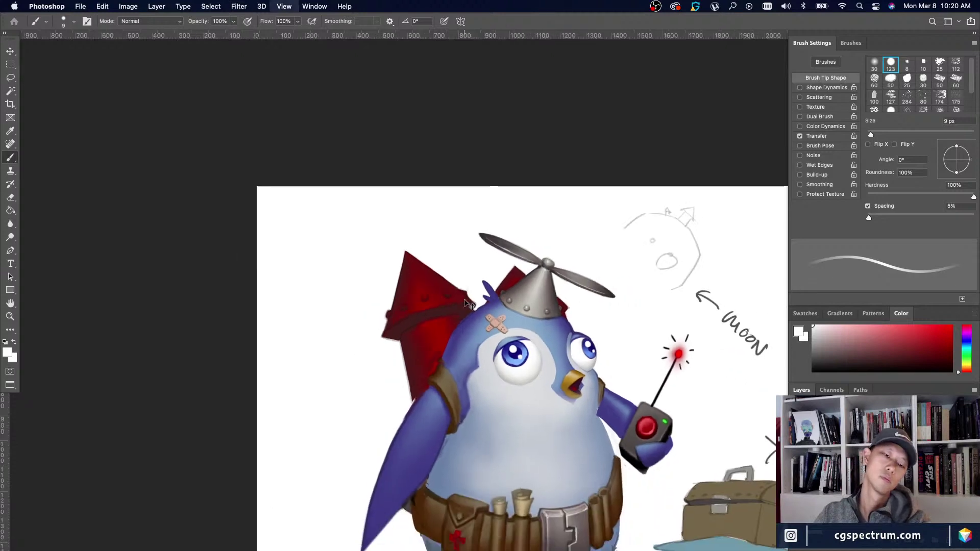
scroll(469, 305, "down", 1)
scroll(468, 304, "down", 1)
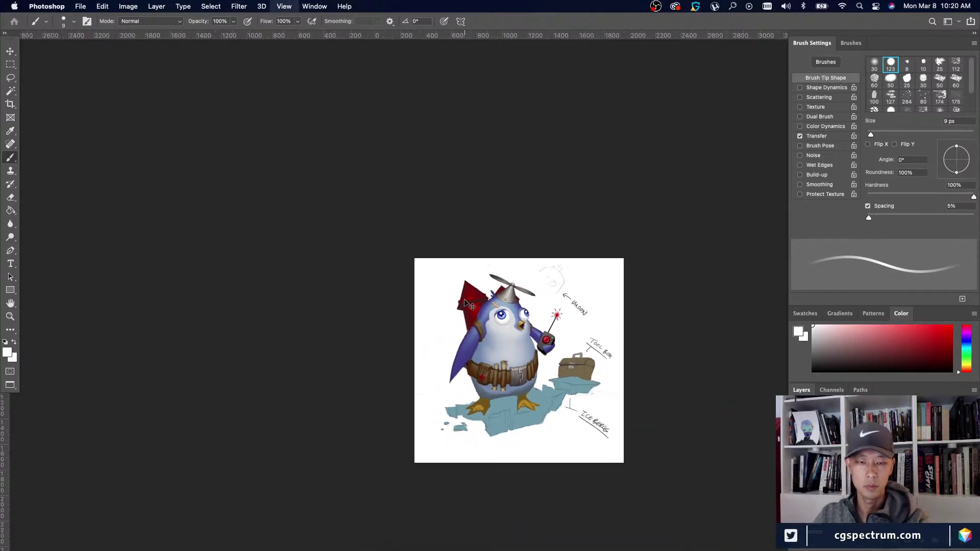
scroll(469, 305, "down", 1)
key("super+equal")
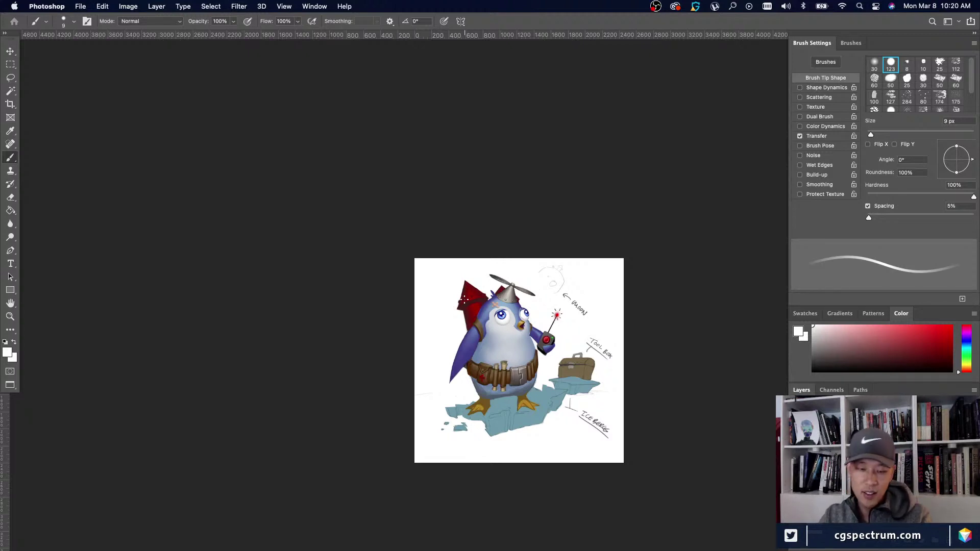
scroll(453, 457, "up", 3)
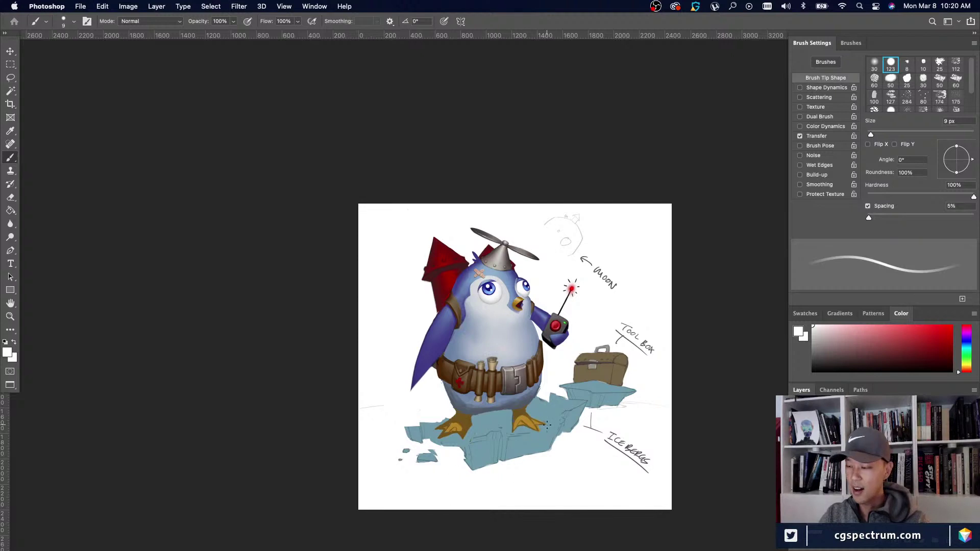
key("l")
mouse_move(503, 432)
left_mouse_down()
mouse_move(519, 411)
mouse_move(559, 432)
mouse_move(503, 425)
left_mouse_up()
left_click(543, 474)
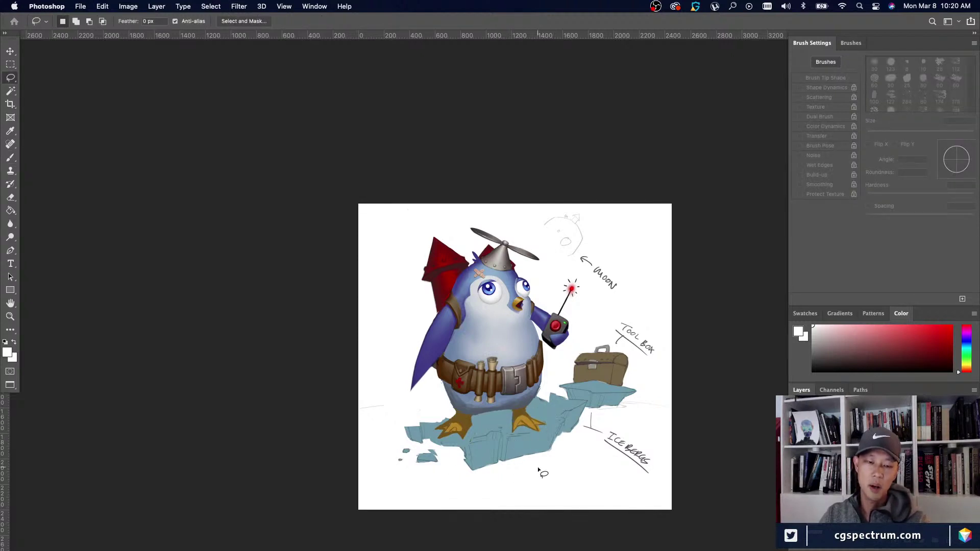
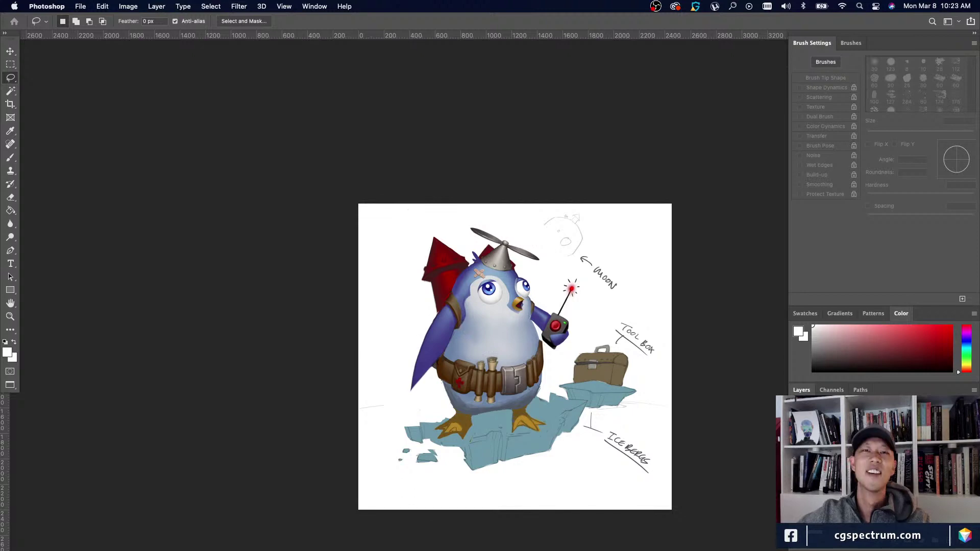
Review the whole penguin composition from rocket to icebergs, with the interface hidden and at several canvas sizes.
key("Tab")
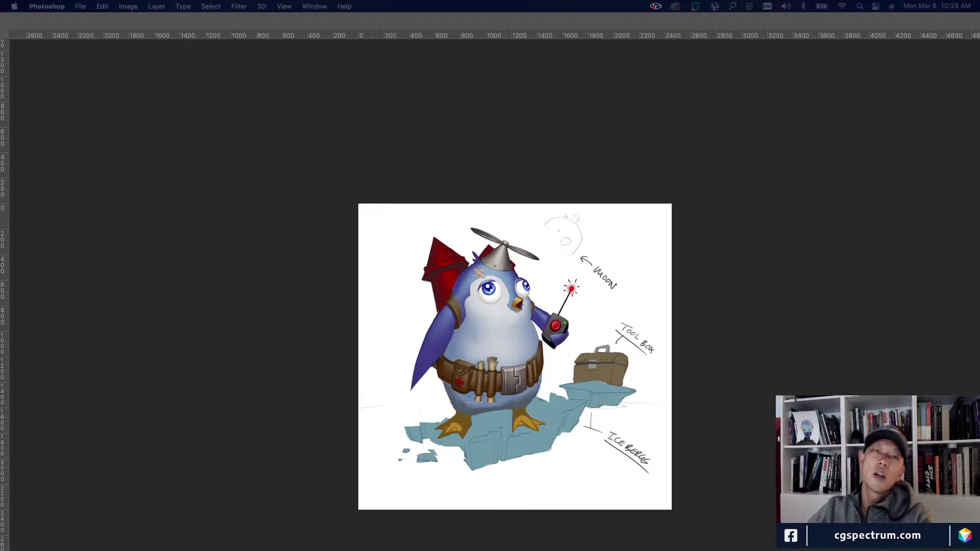
key("Tab")
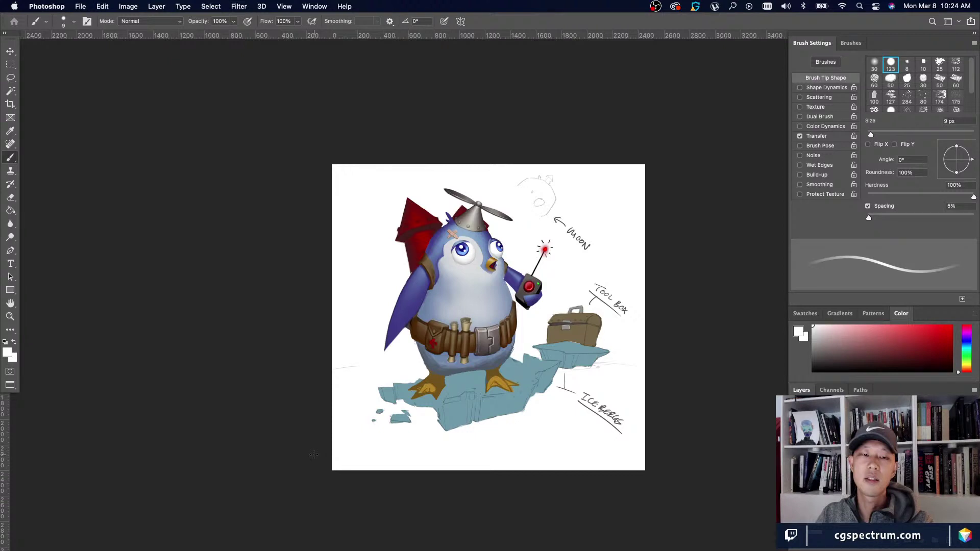
key("super+equal")
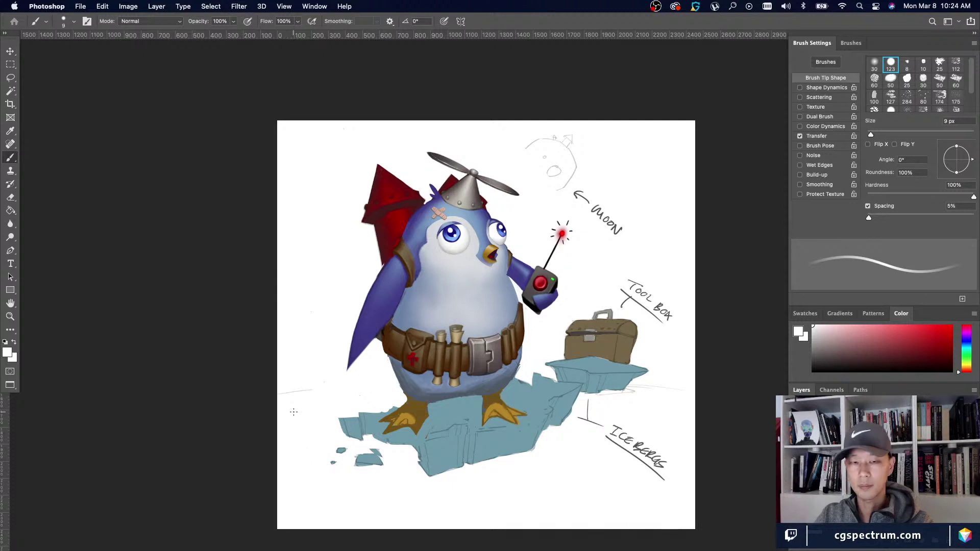
scroll(294, 411, "down", 2)
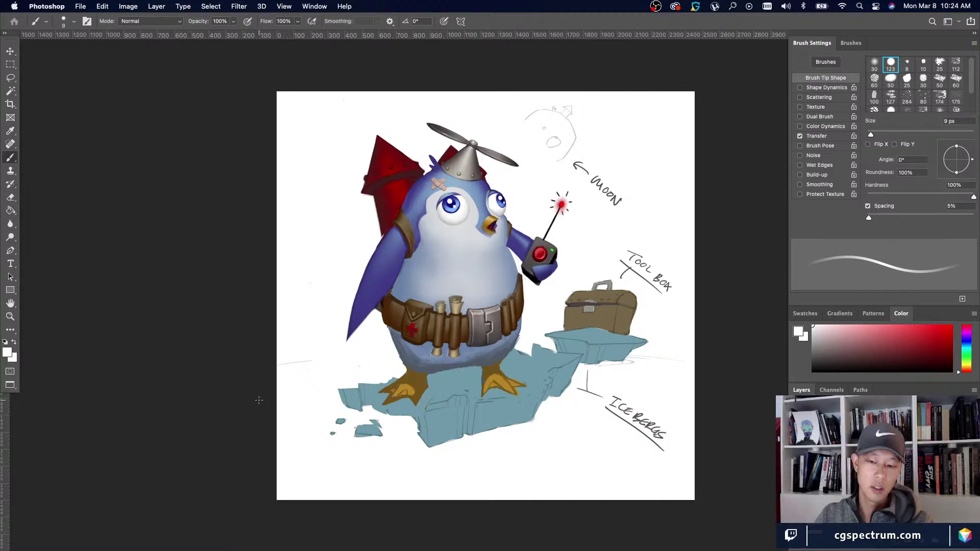
key("super+minus")
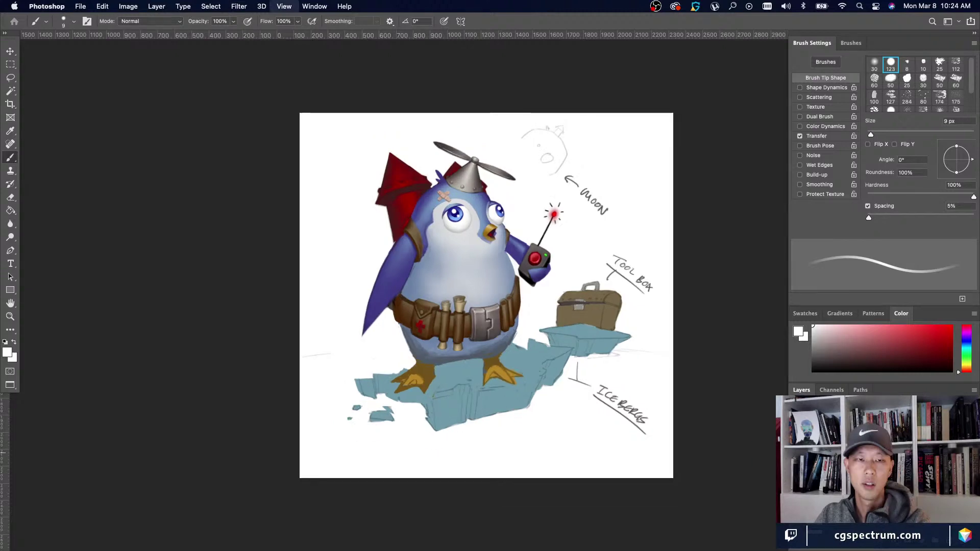
key("super+plus")
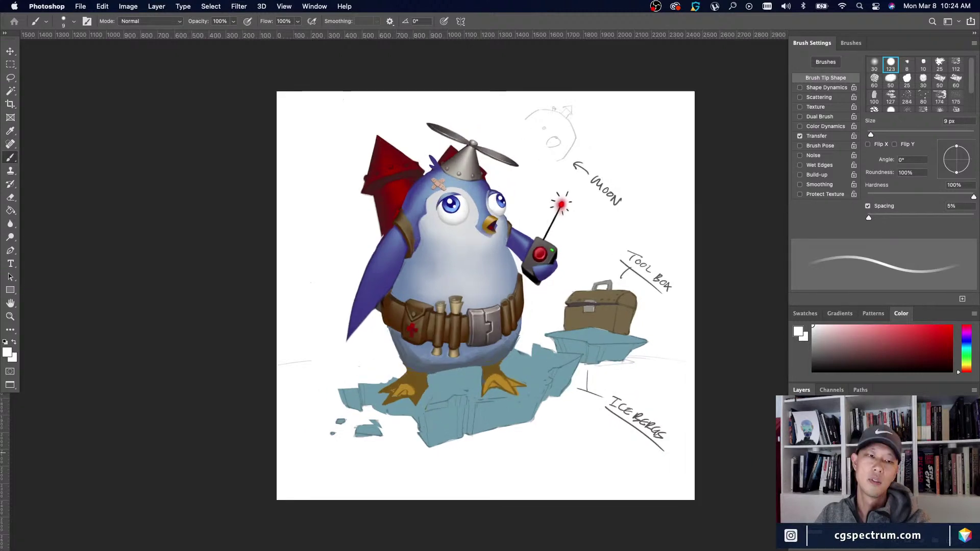
key("super+minus")
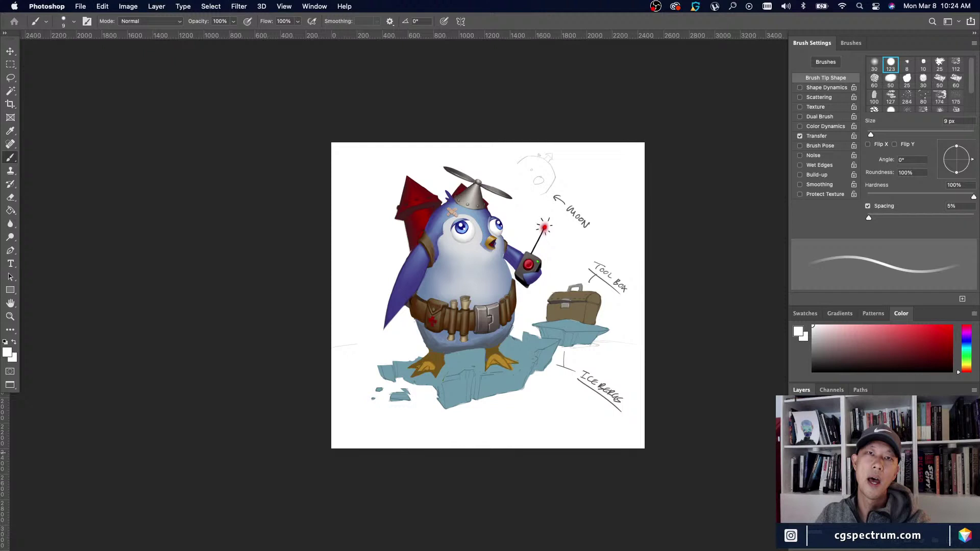
Select the large rocket's nose cone with the Lasso and warp its tip slightly toward the propeller hat.
key("super+plus")
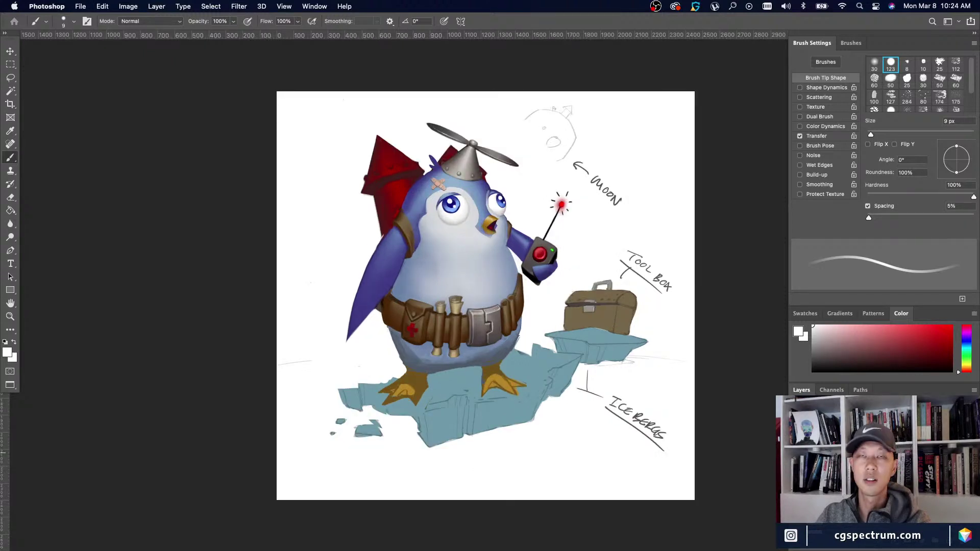
left_click_drag(485, 296, 509, 343)
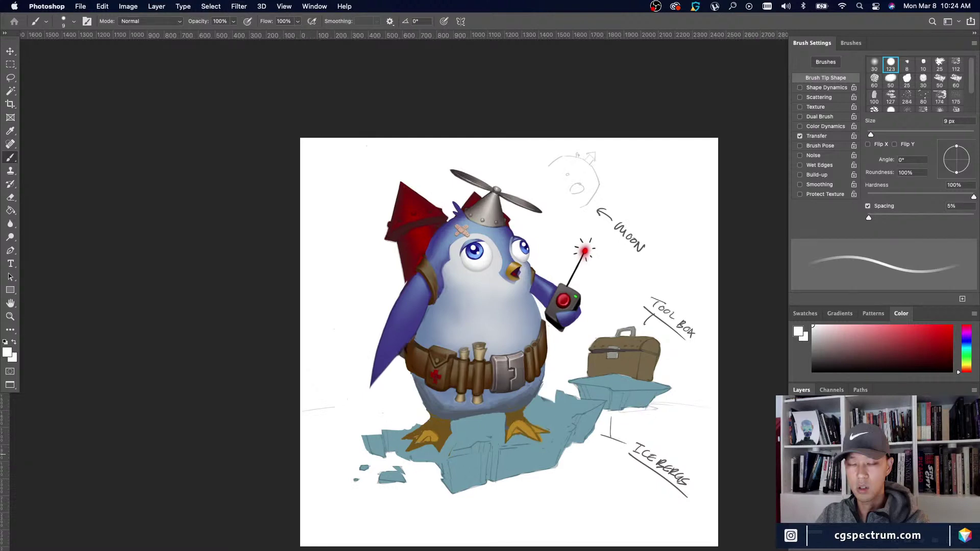
key("super+plus")
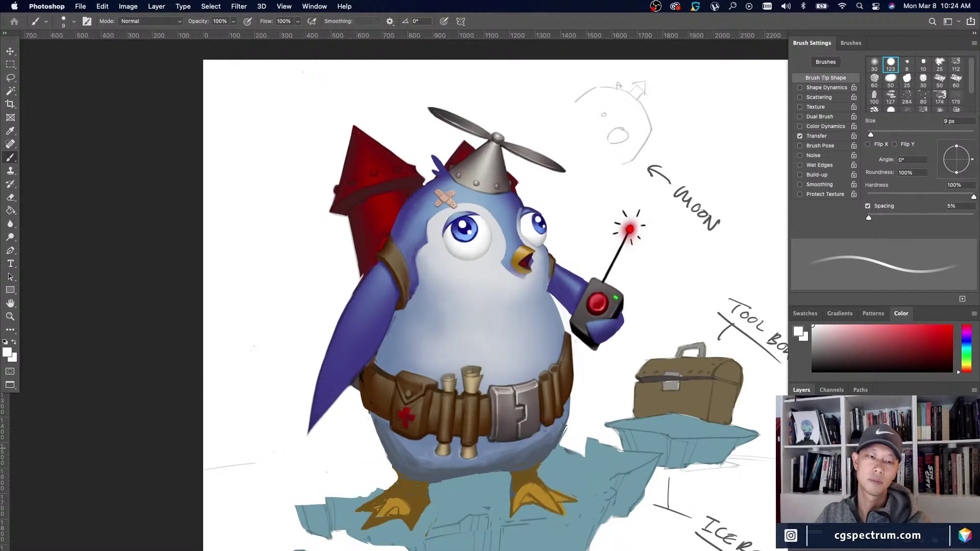
left_click_drag(459, 416, 474, 486)
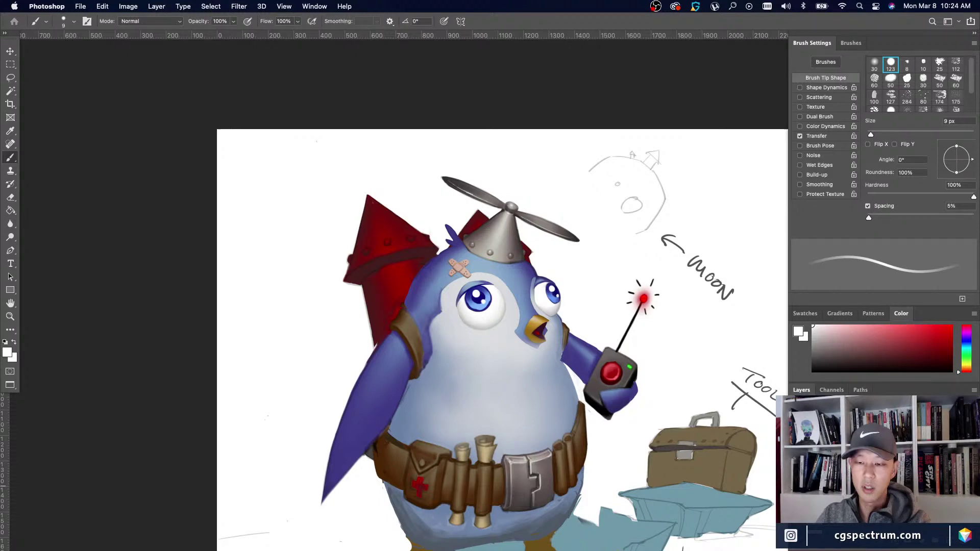
key("super+minus")
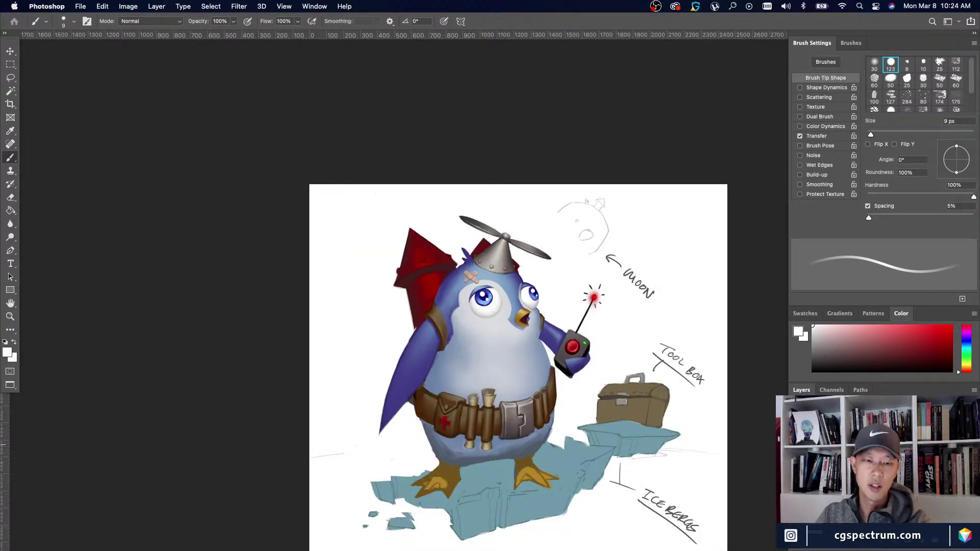
left_click_drag(356, 181, 332, 223)
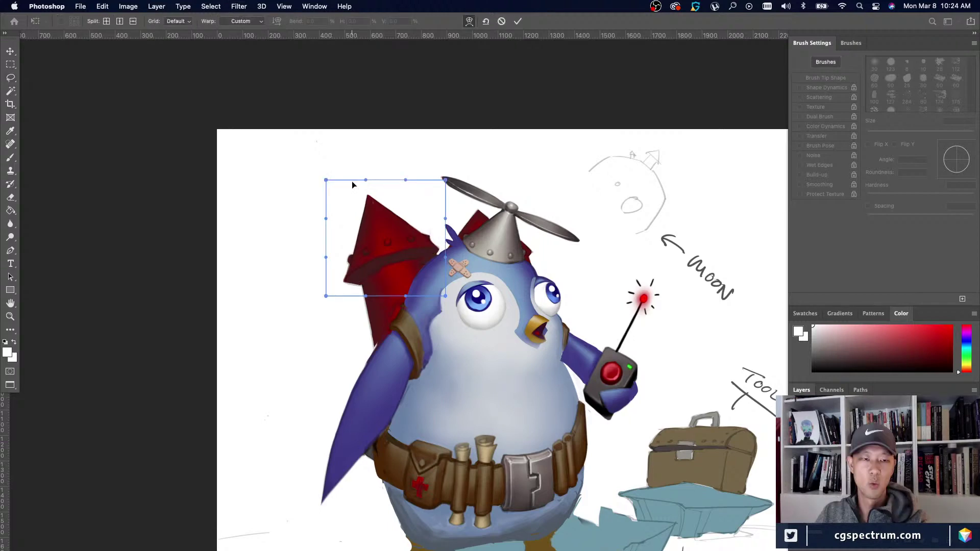
left_click_drag(353, 182, 355, 186)
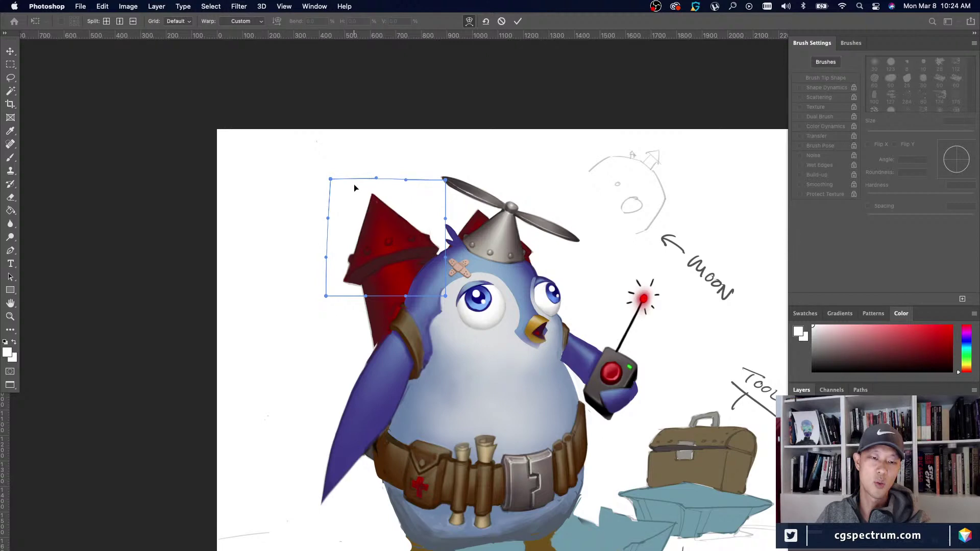
key("Return")
Check the warped rocket against the whole penguin figure at alternating canvas sizes.
key("l")
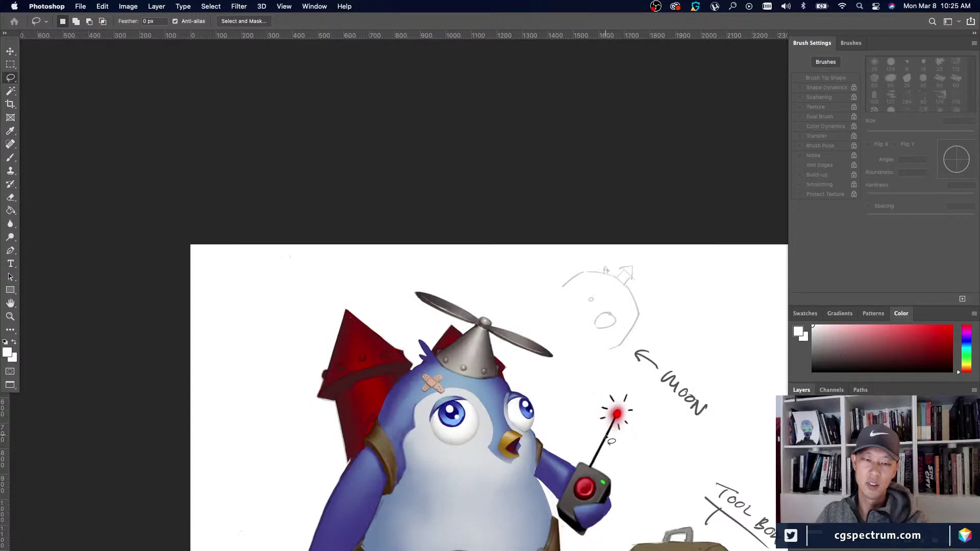
mouse_move(607, 435)
left_mouse_down()
mouse_move(685, 460)
mouse_move(579, 361)
left_mouse_up()
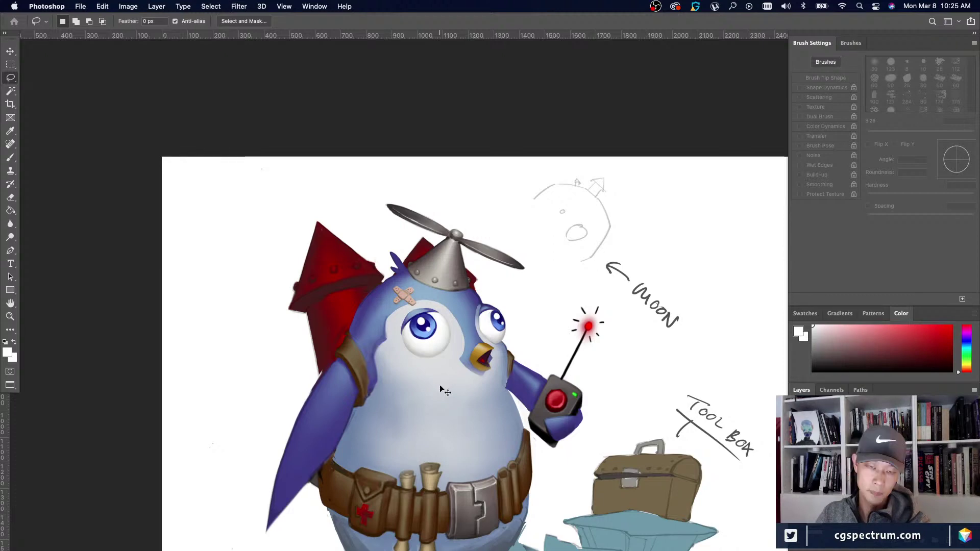
key("super+minus")
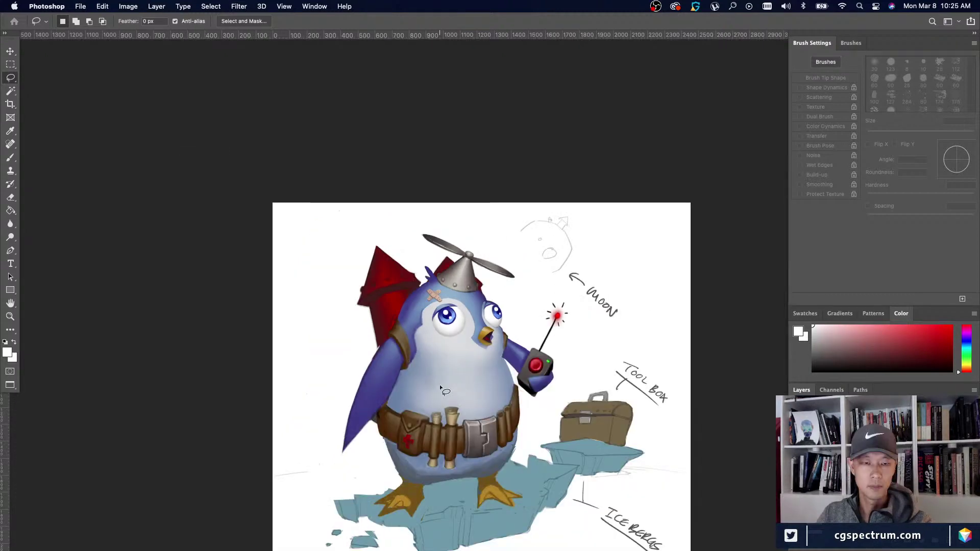
key("super+plus")
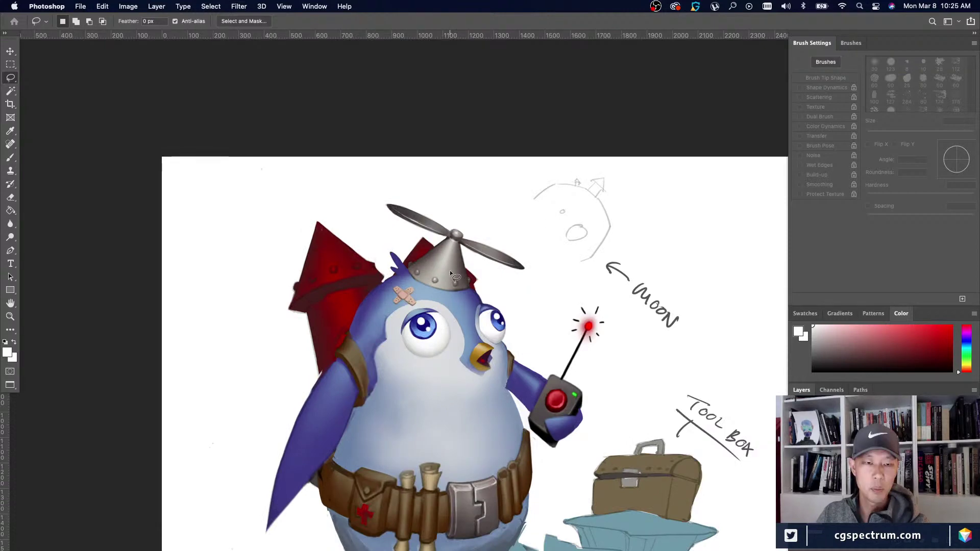
key("super+minus")
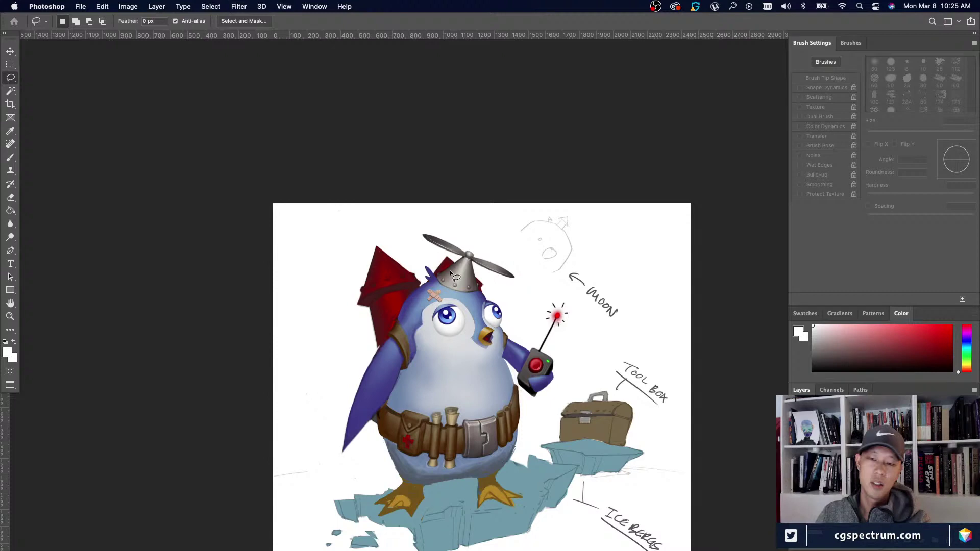
key("b")
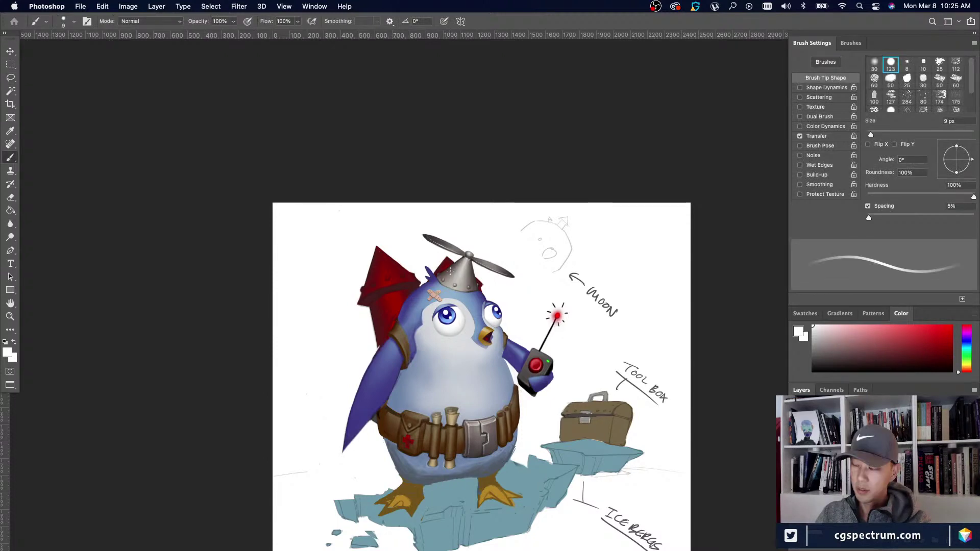
scroll(450, 272, "up", 2)
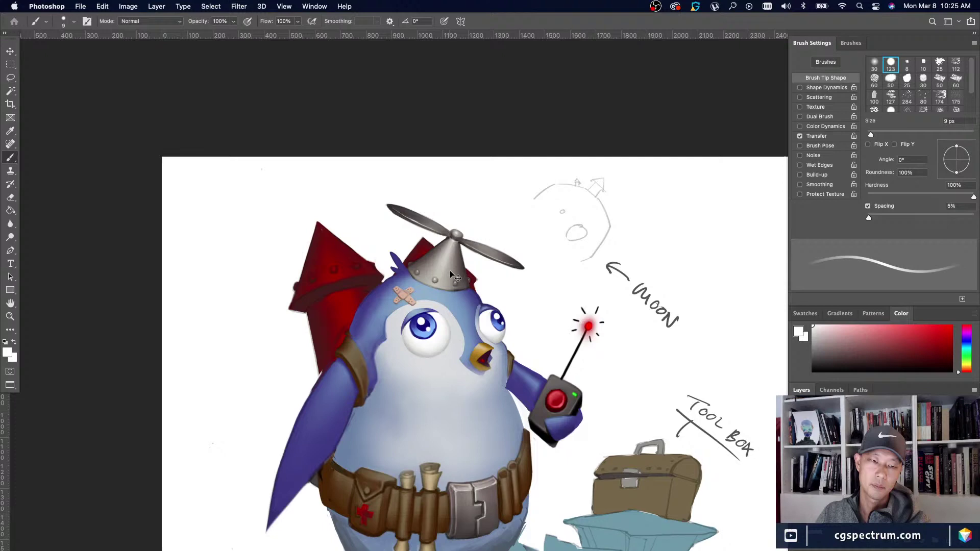
scroll(450, 273, "down", 2)
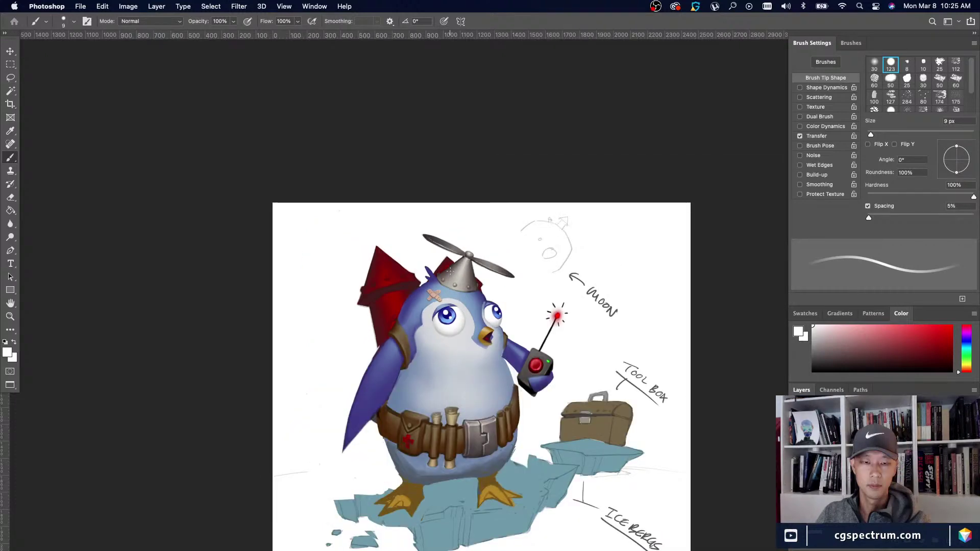
Lasso the rear rocket's tip behind the propeller hat and warp it upward toward the propeller blade.
key("l")
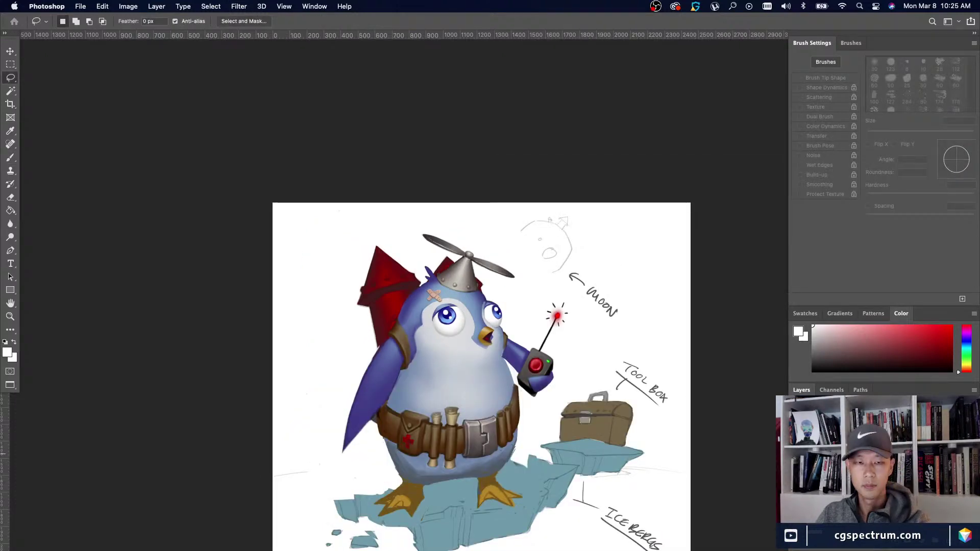
mouse_move(432, 252)
left_mouse_down()
mouse_move(492, 295)
mouse_move(425, 264)
left_mouse_up()
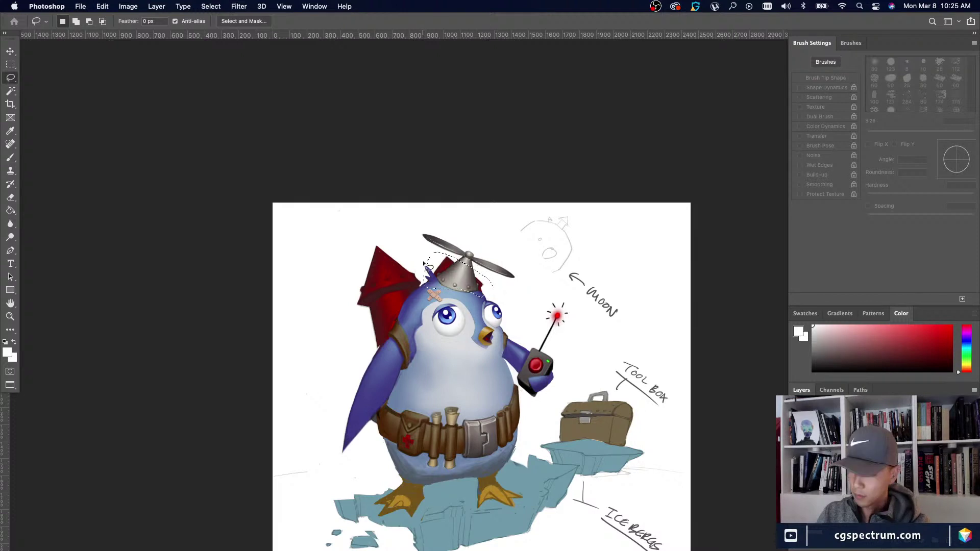
key("super+t")
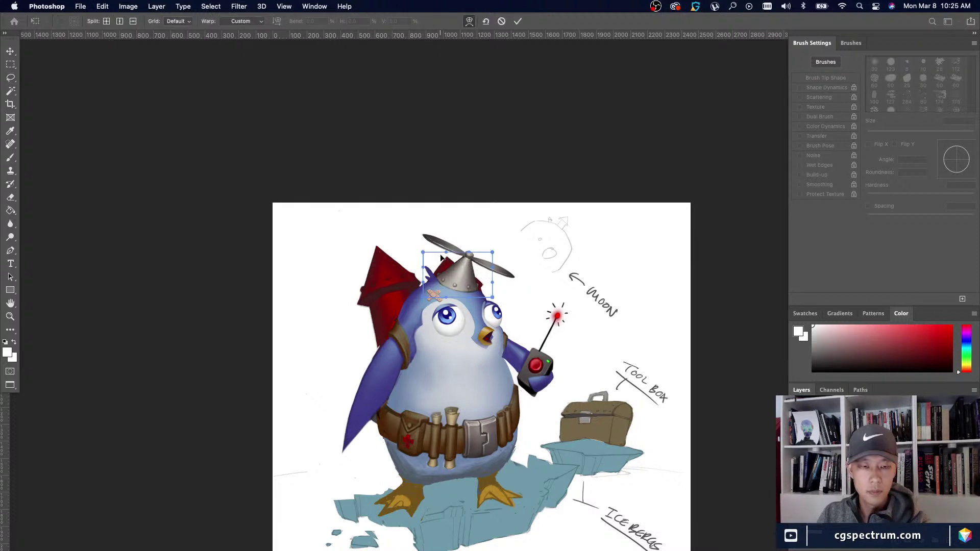
left_click_drag(442, 258, 415, 312)
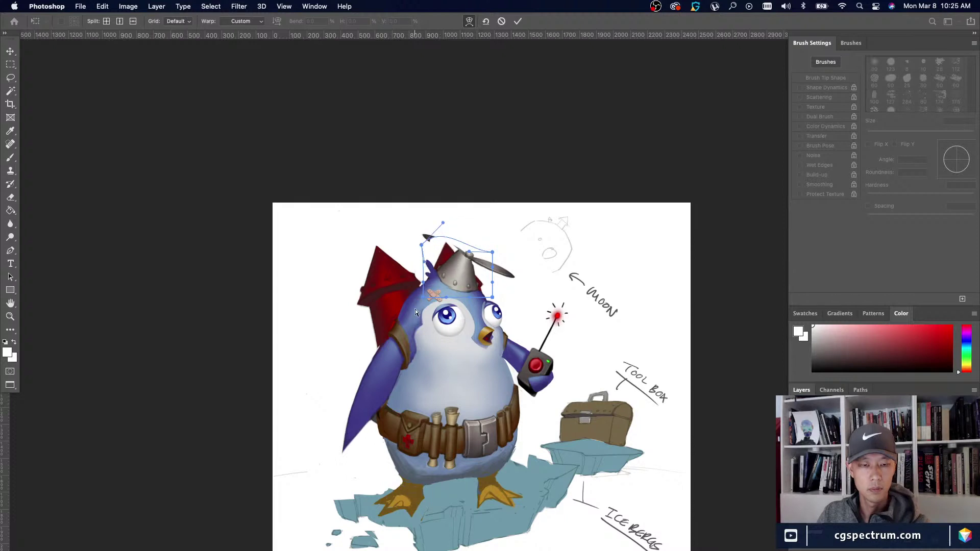
key("Return")
Erase the part of the warped patch covering the propeller blade with a soft eraser enlarged from 45 to 80 px.
key("e")
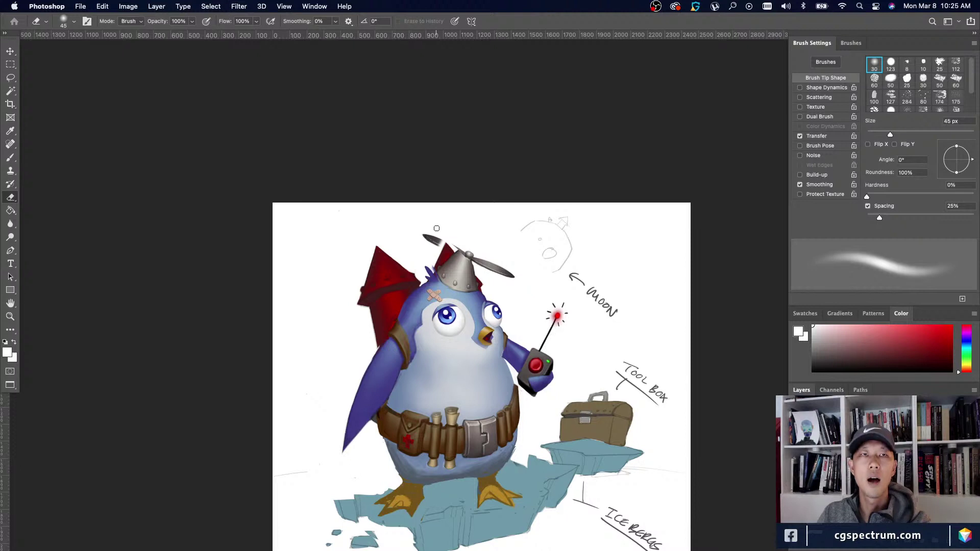
key("super+plus")
left_click_drag(436, 228, 603, 418)
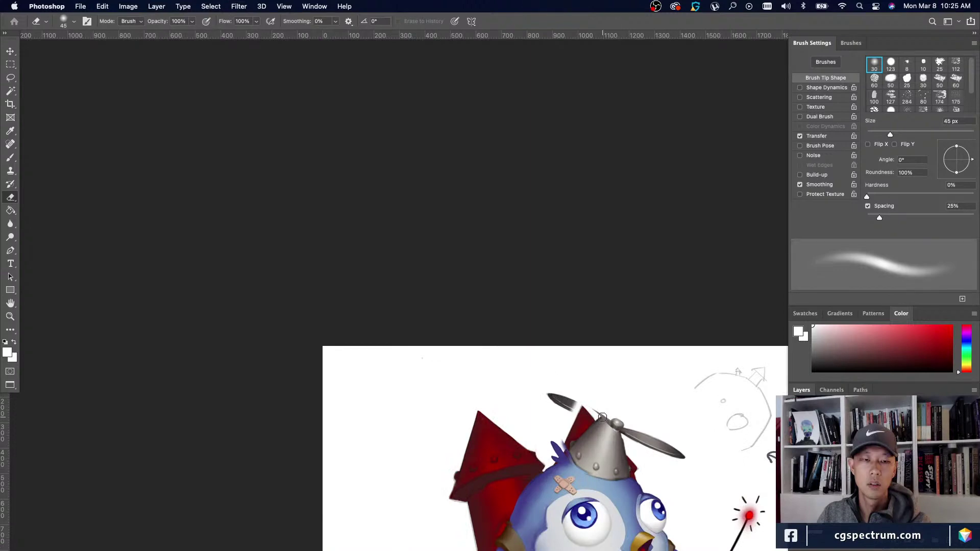
key("super+minus")
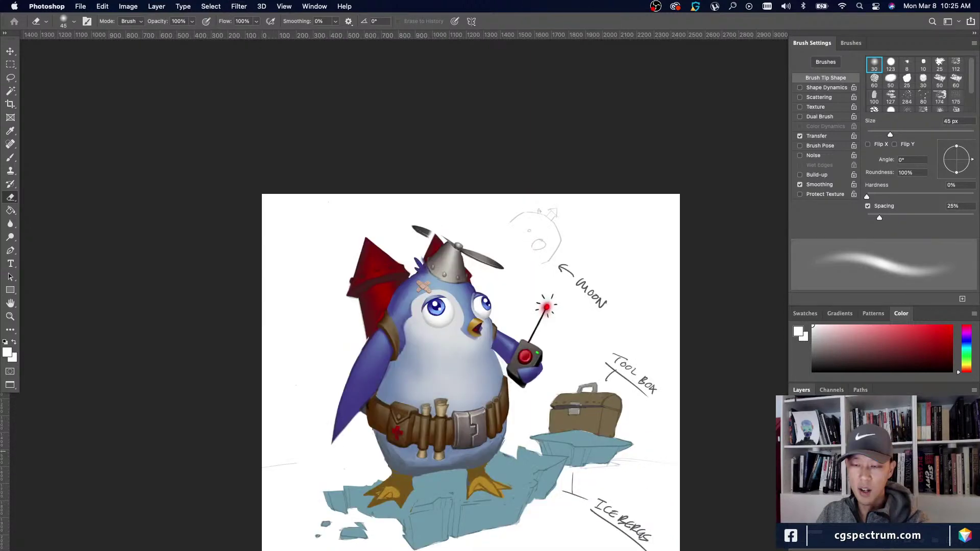
key("super+plus")
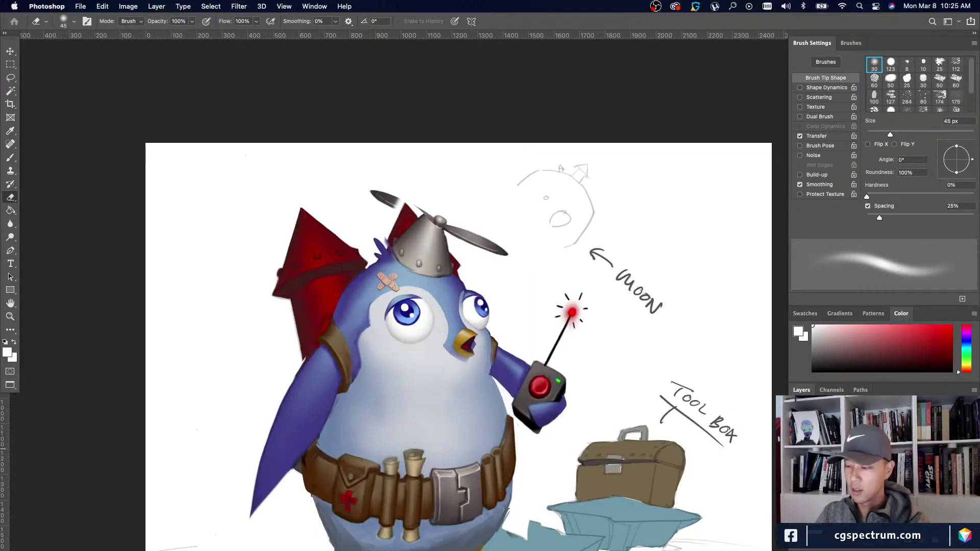
key("bracketright")
key("bracketright")
key("bracketright")
key("bracketright")
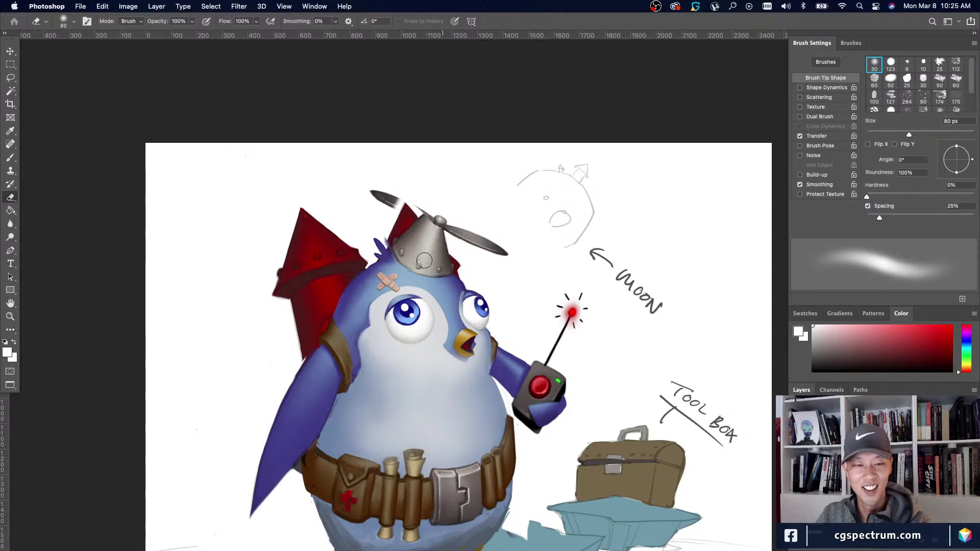
key("super+z")
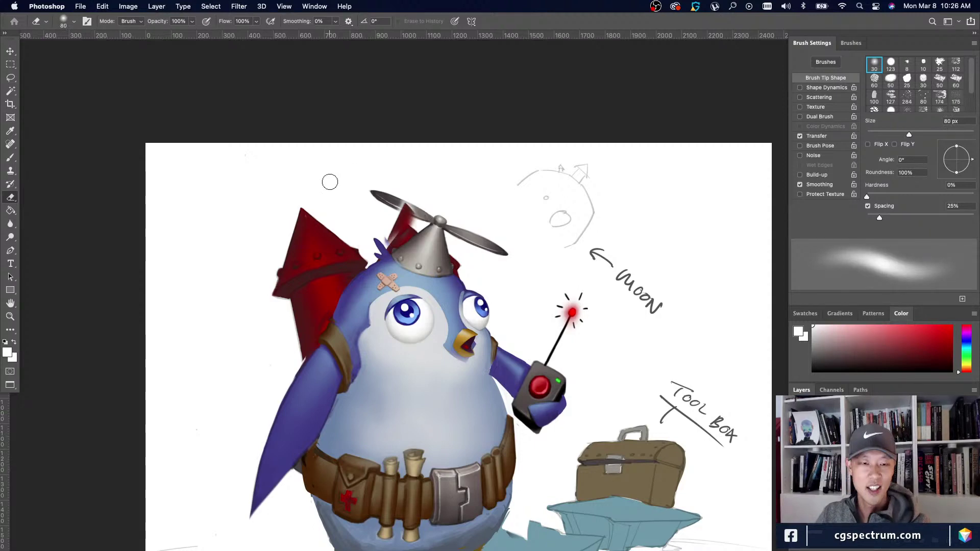
Clean up the rear rocket's edge beside the head feathers with the soft eraser reduced to 50 and 15 px.
key("bracketleft")
key("bracketleft")
key("bracketleft")
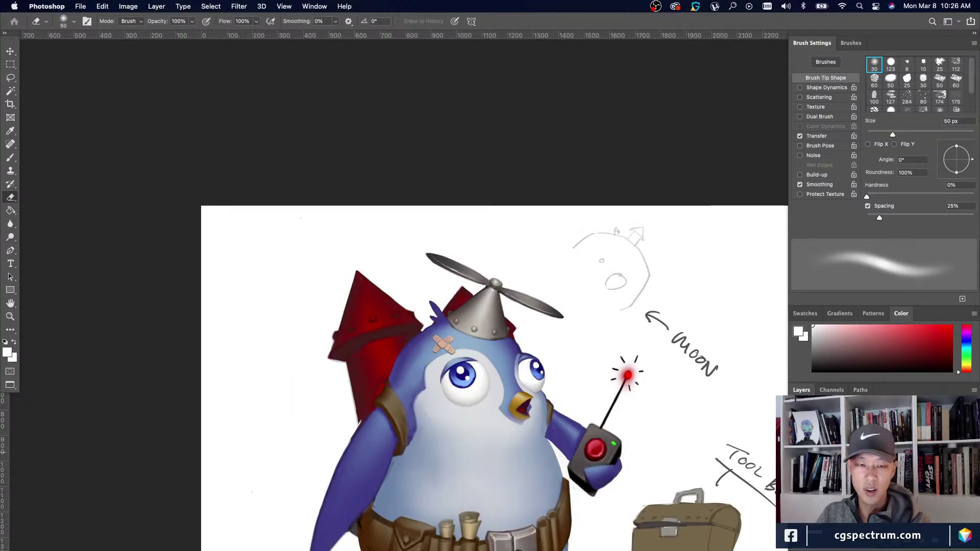
key("super+z")
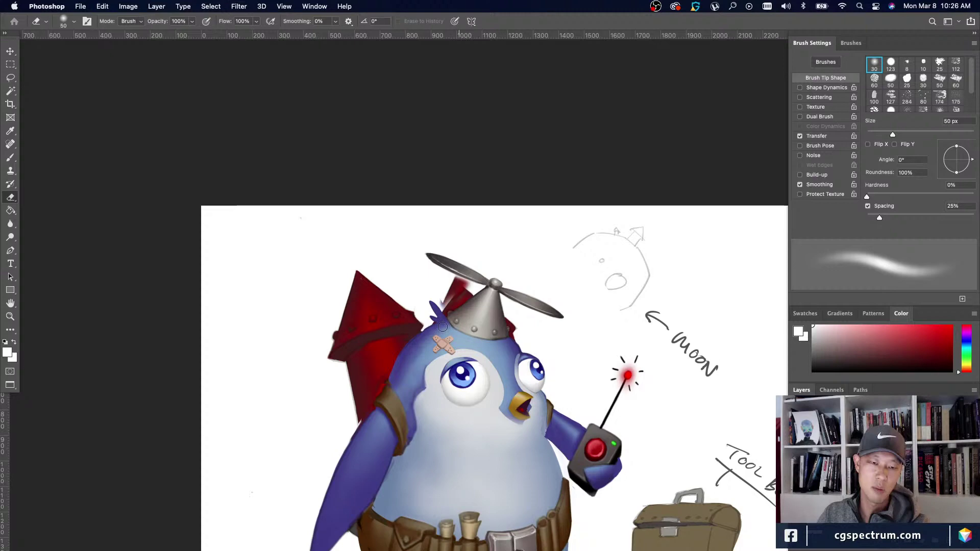
key("super+minus")
key("super+equal")
key("b")
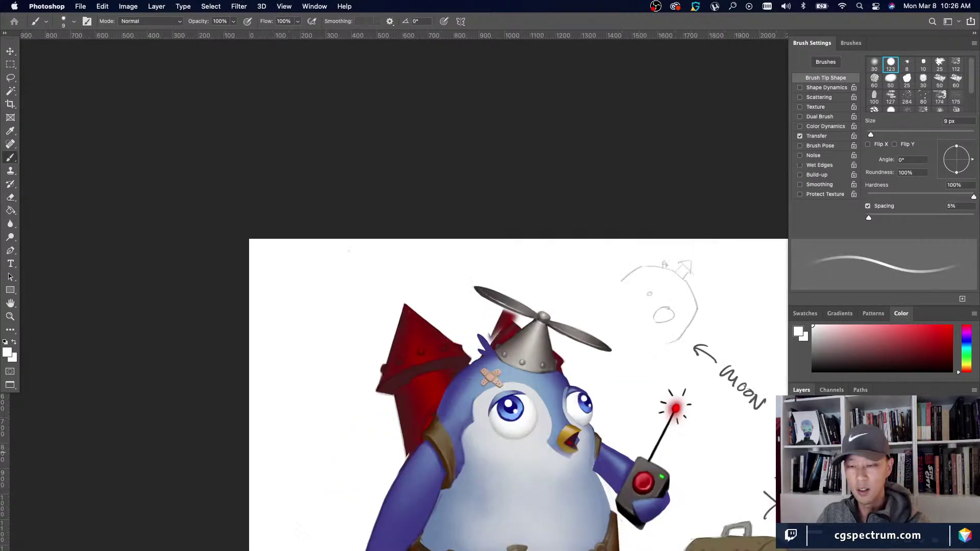
key("e")
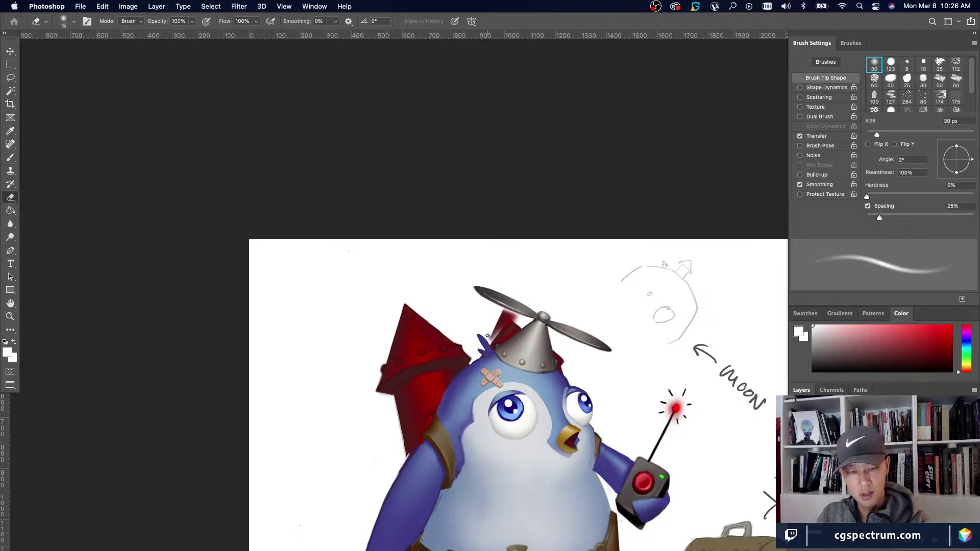
key("bracketleft")
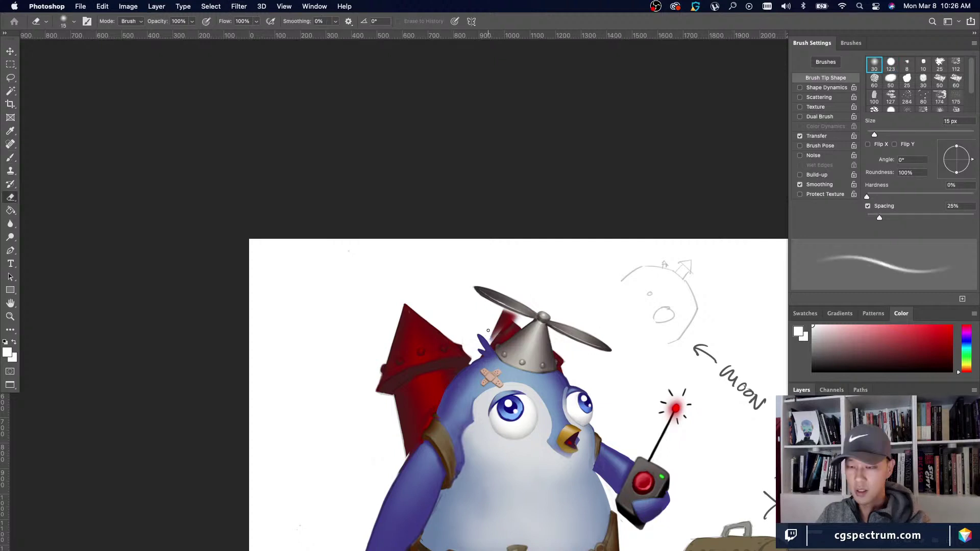
key("super+minus")
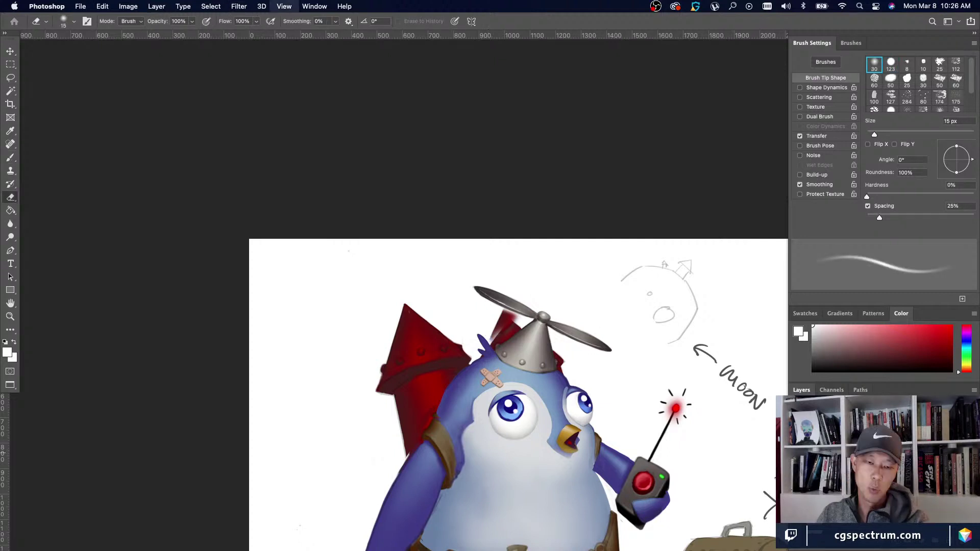
key("super+minus")
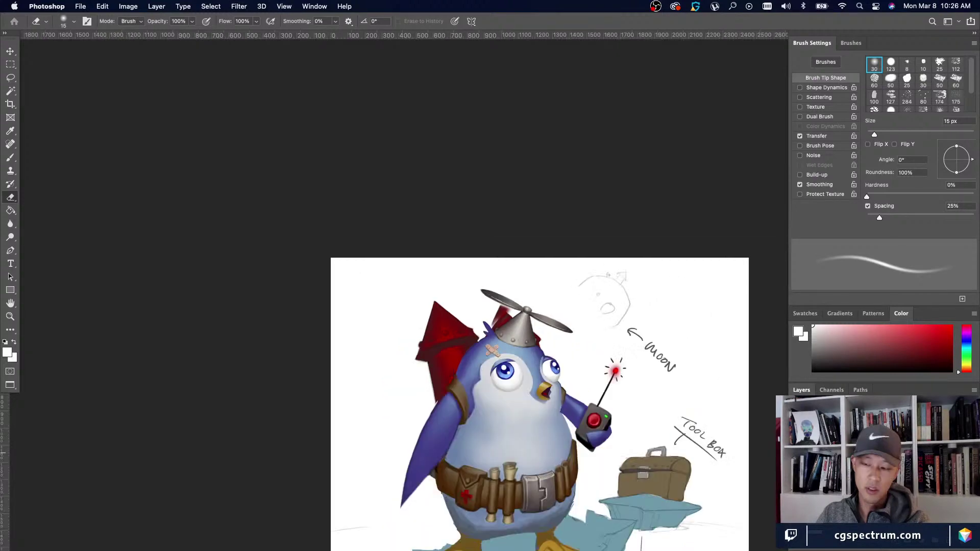
Fill the faded gap in the rear rocket between the propeller blade and hat cone with sampled dark red, using a hard 9 to 15 px brush.
key("b")
key("super+equal")
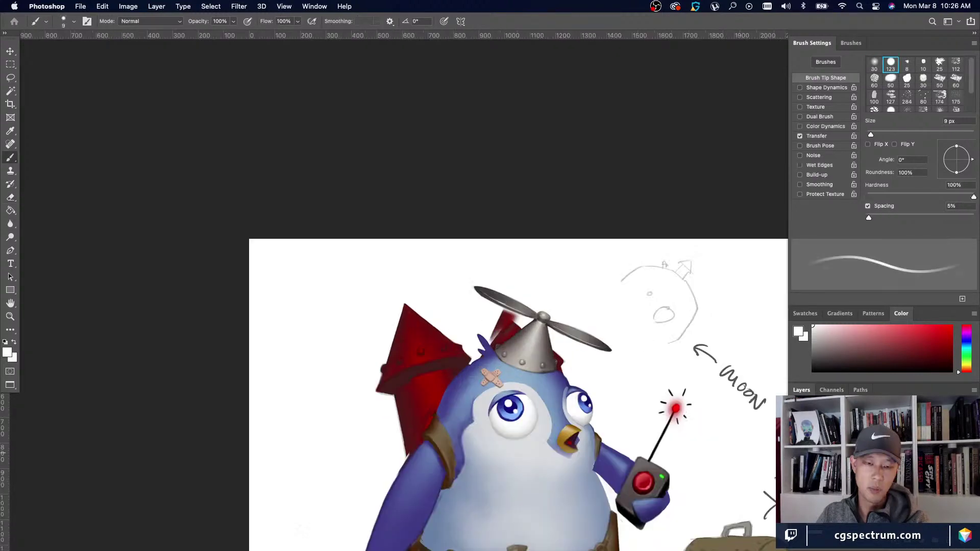
key("bracketright")
left_click(503, 332, "alt")
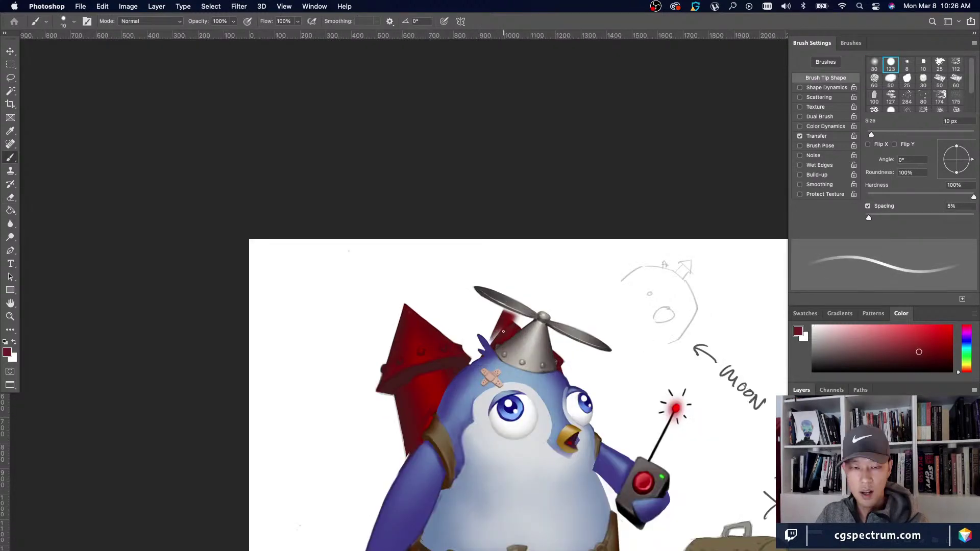
key("bracketright")
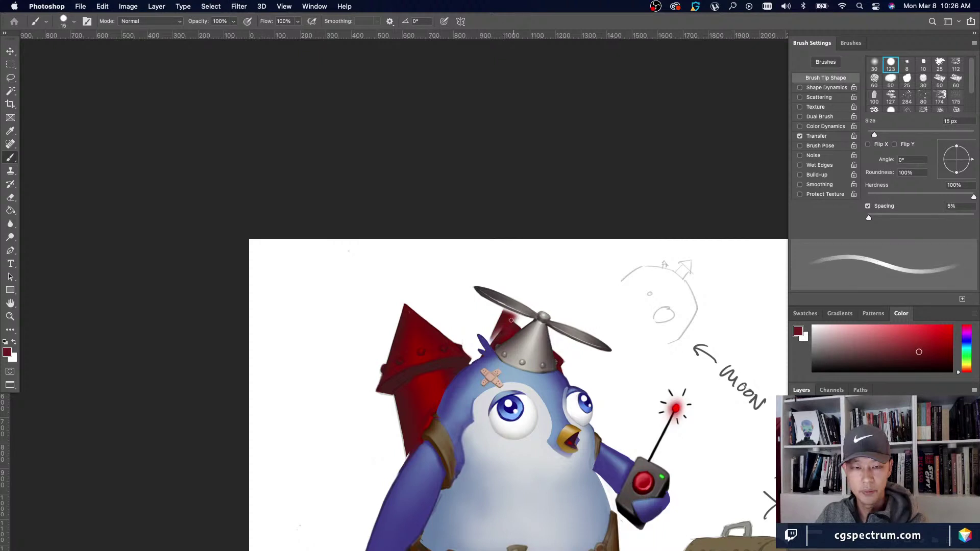
left_click_drag(511, 321, 523, 322)
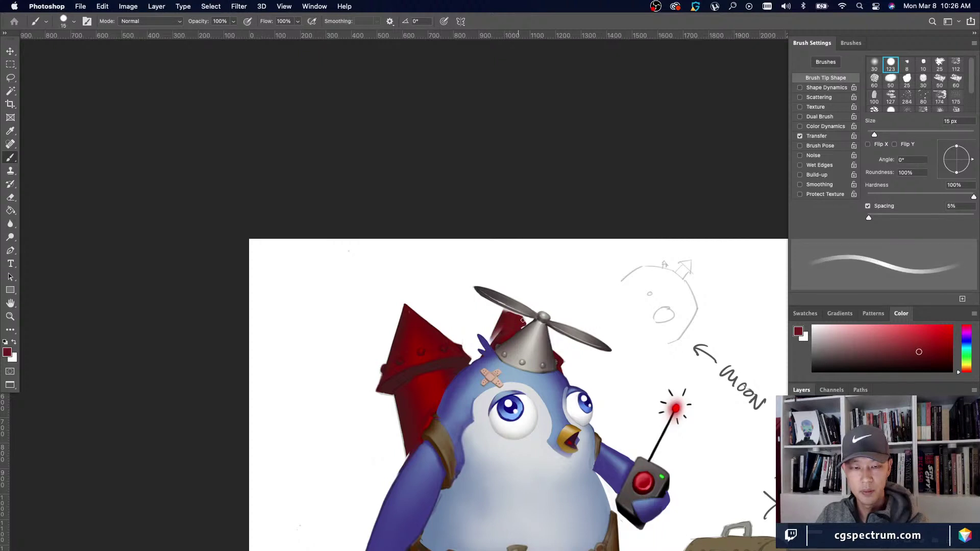
key("bracketleft")
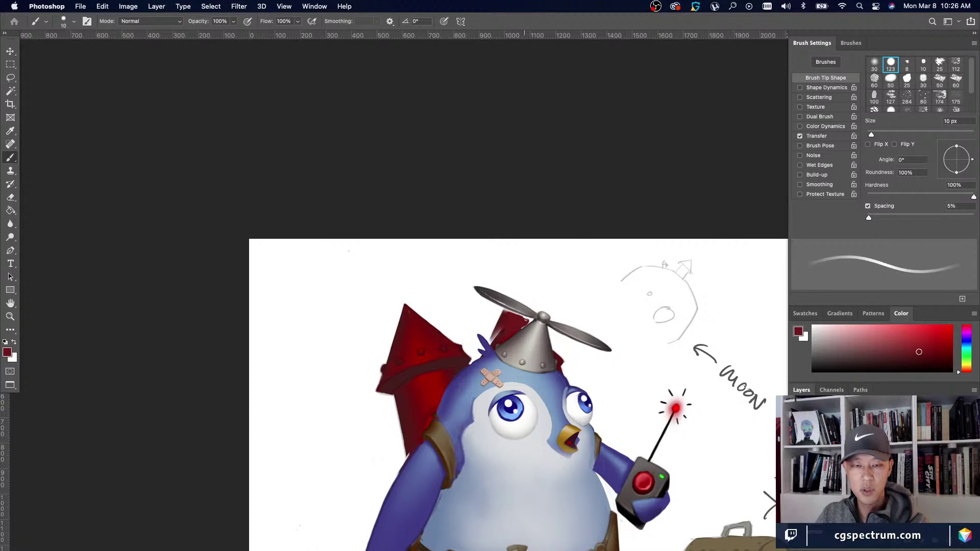
key("bracketleft")
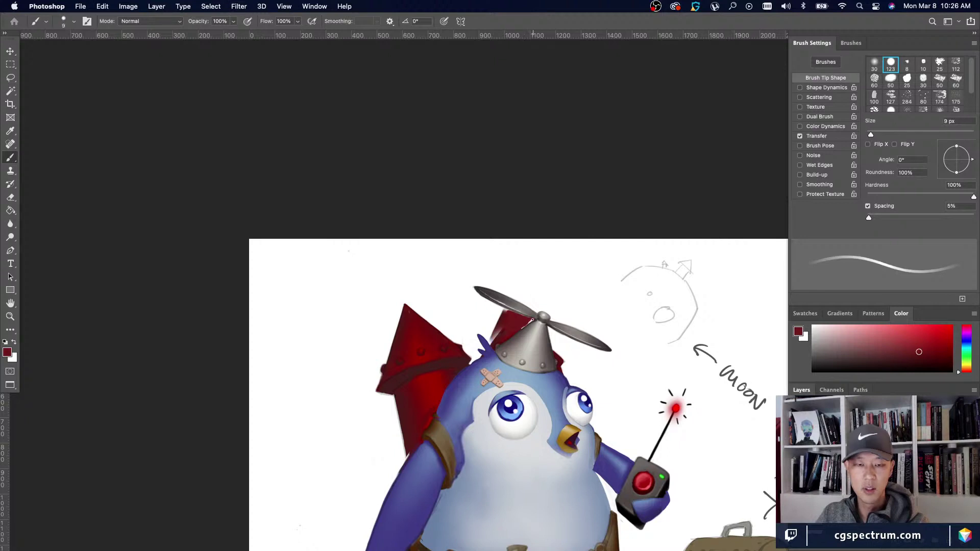
left_click_drag(532, 321, 525, 317)
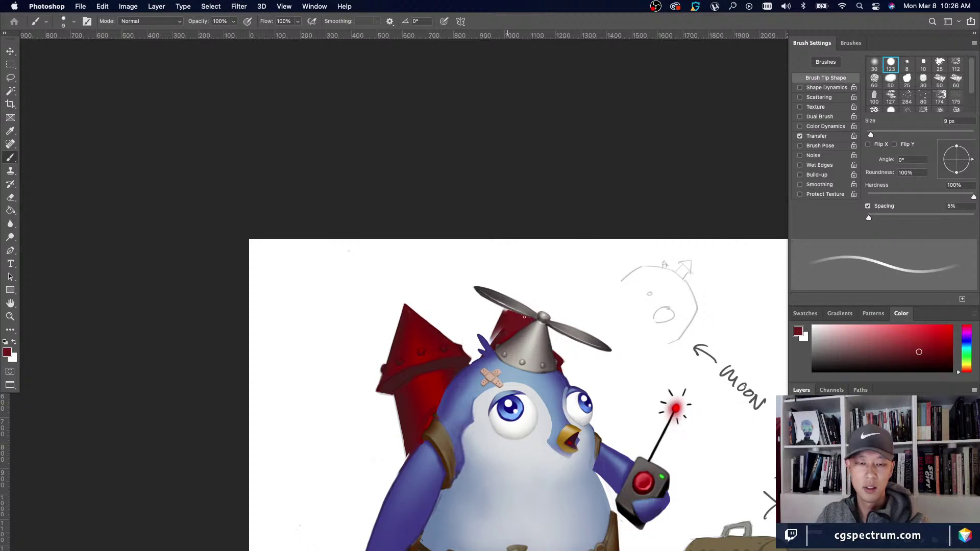
Shade the rear rocket's edge beside the head feathers and under the blade with sampled dark reds, using brush sizes from 8 to 20 px.
key("bracketright")
left_click(502, 324, "alt")
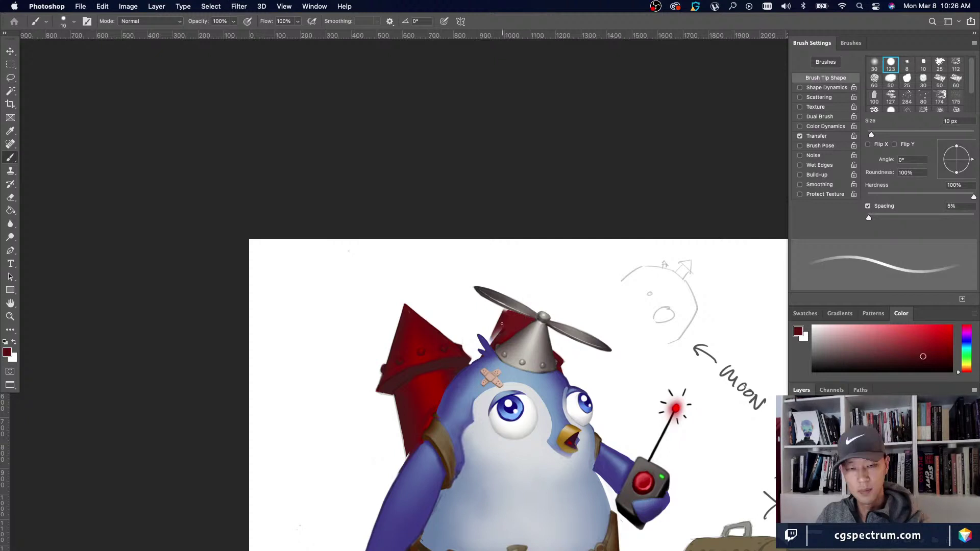
key("bracketright")
left_click(496, 334, "alt")
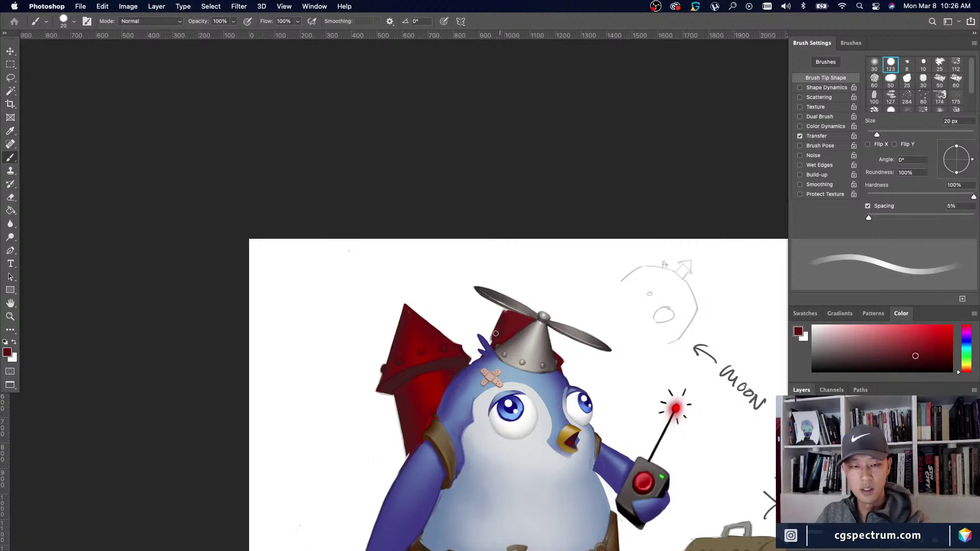
left_click(509, 318, "alt")
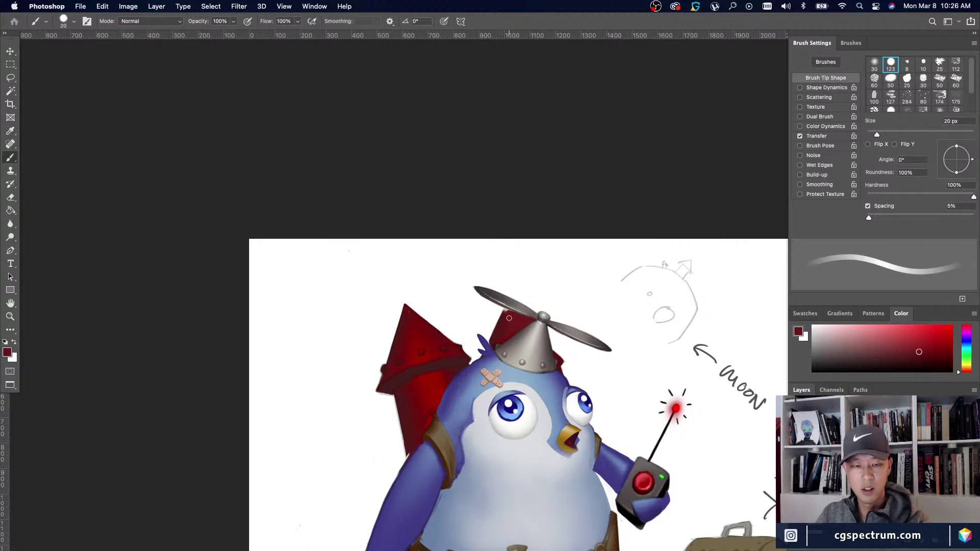
key("bracketleft")
left_click(508, 312, "alt")
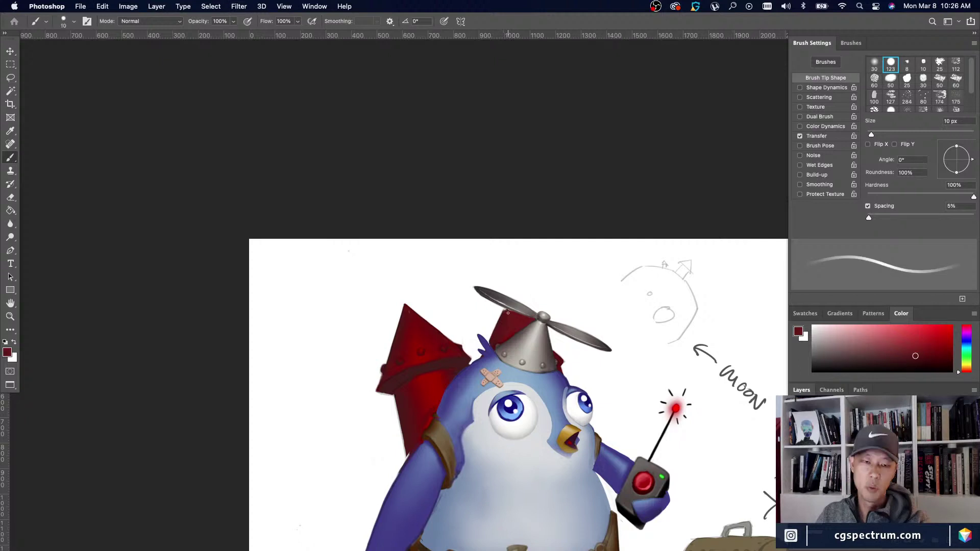
key("bracketleft")
key("bracketleft")
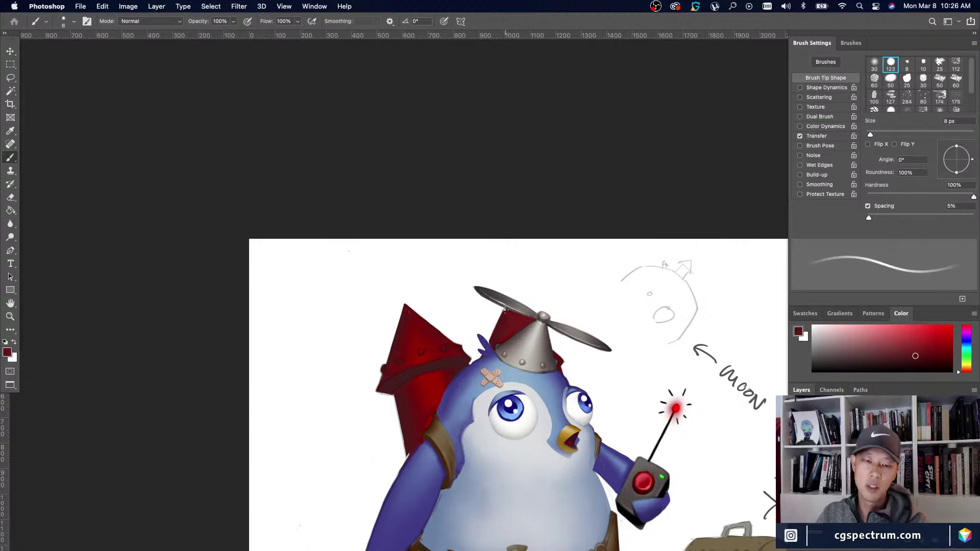
Extend the rear rocket in sampled dark red between the far side of the hat cone and the propeller blade, using a 9 px brush.
left_click(560, 351, "alt")
key("bracketright")
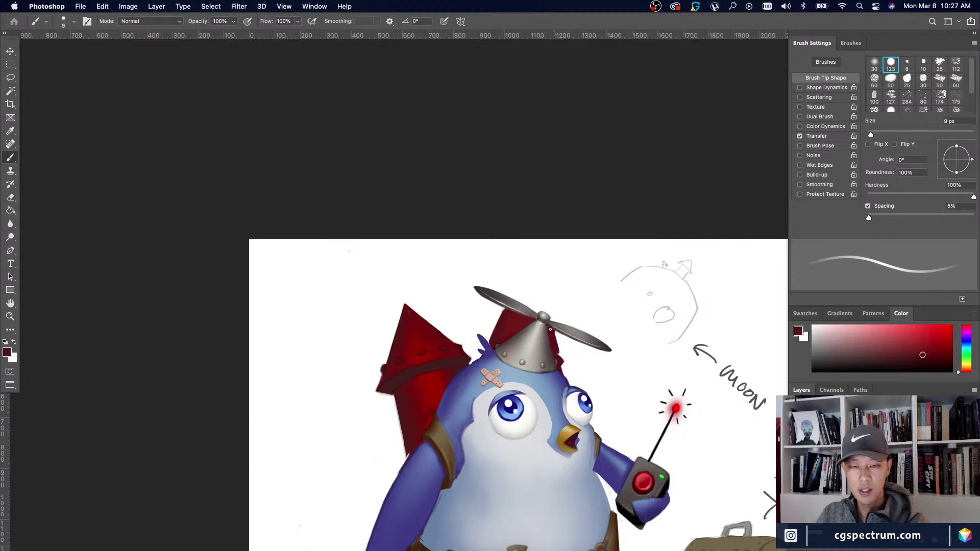
left_click_drag(550, 330, 555, 353)
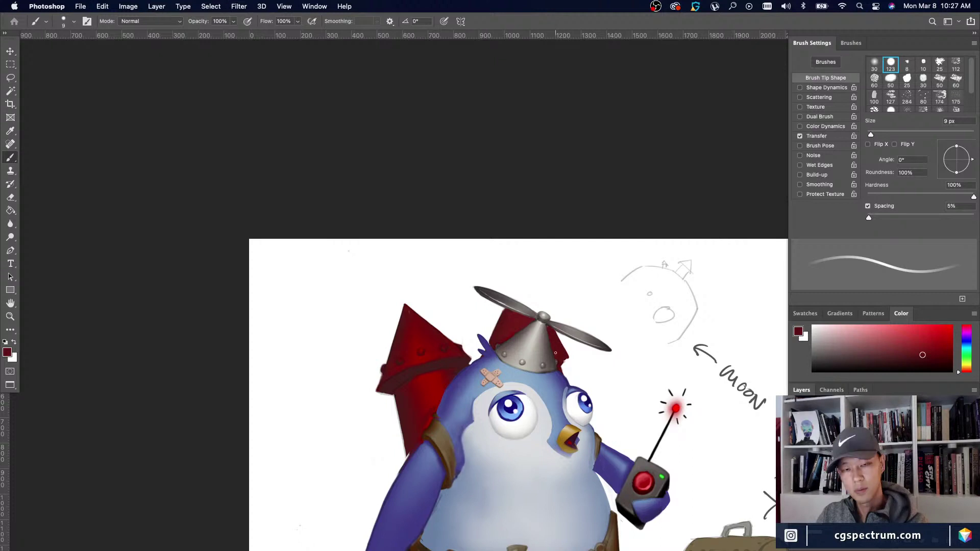
Refine the rear rocket's edges under both propeller blades with sampled dark reds, using 9 and 10 px brushes.
left_click(504, 311, "alt")
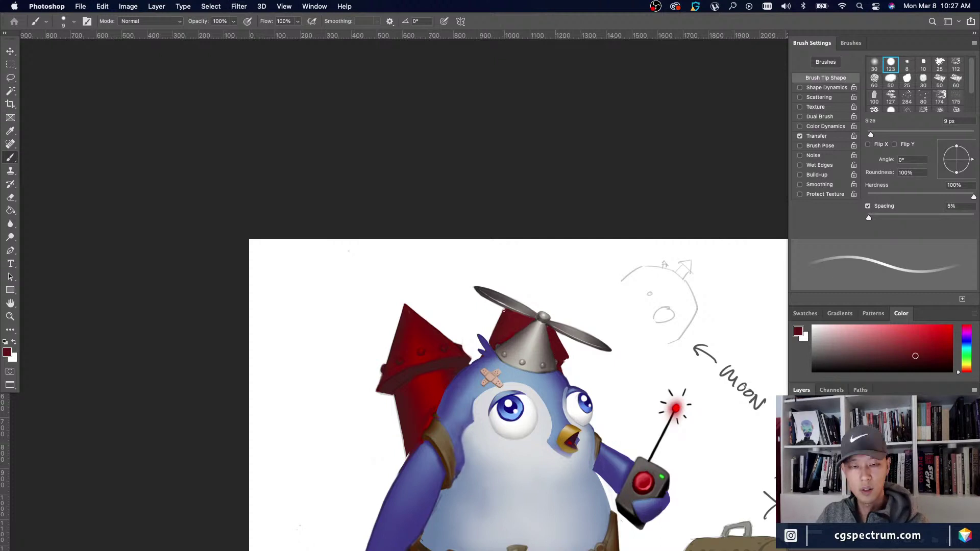
left_click_drag(504, 310, 503, 309)
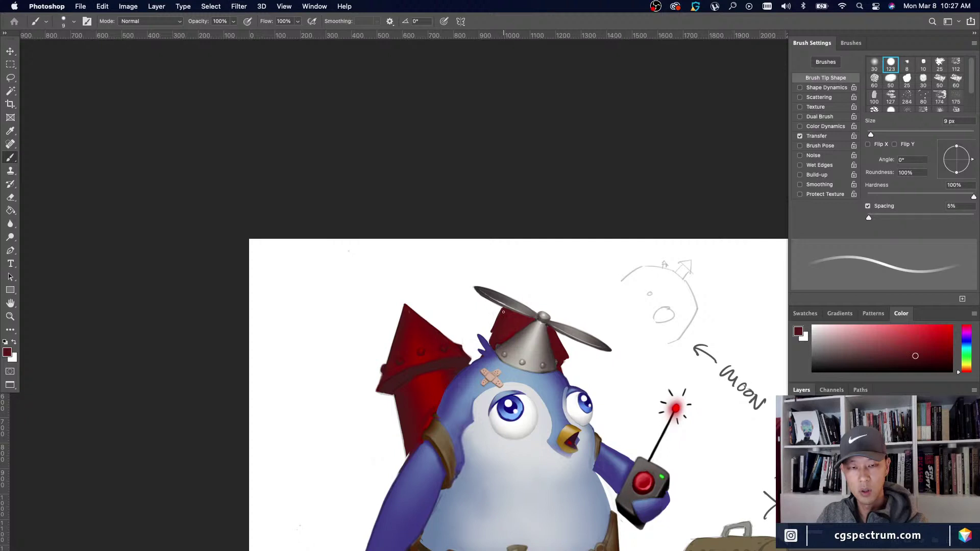
key("bracketright")
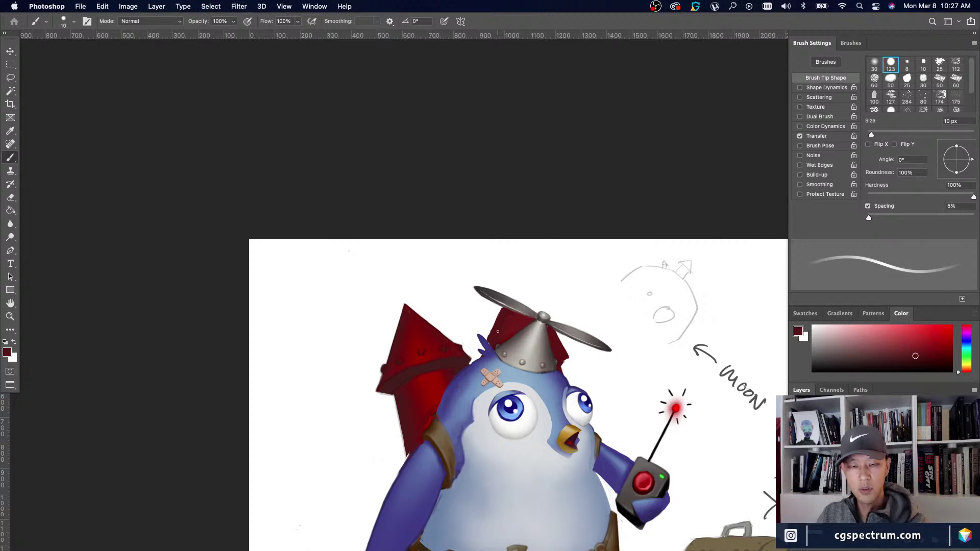
left_click(554, 331, "alt")
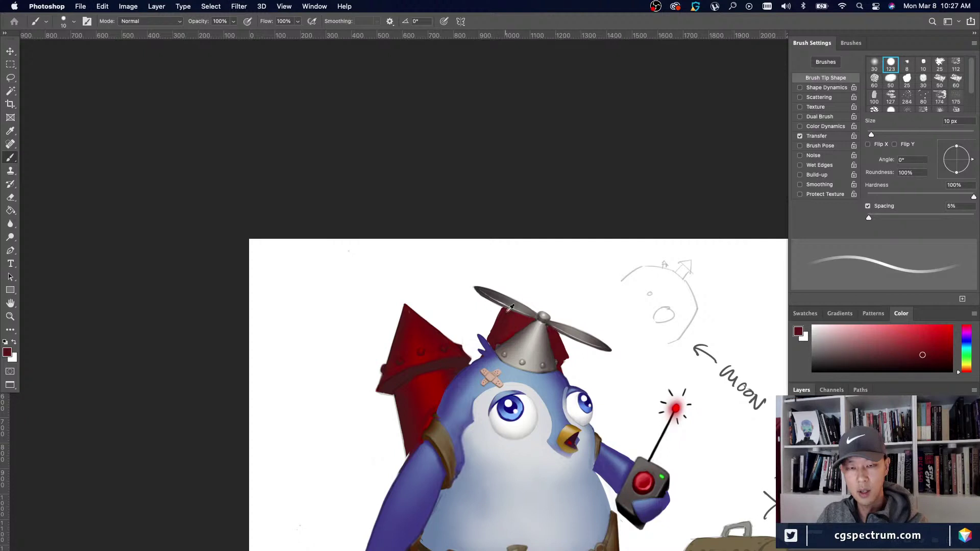
left_click(556, 324, "alt")
key("bracketleft")
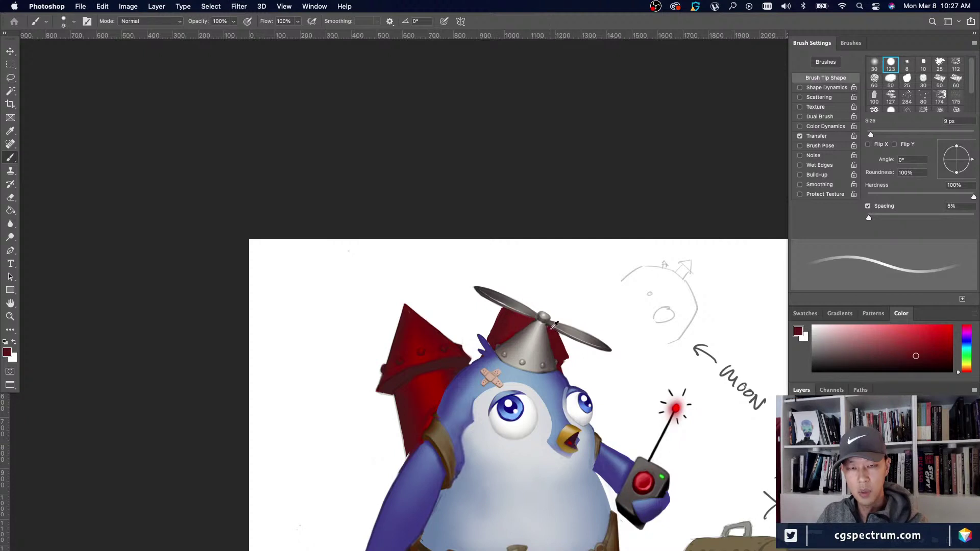
left_click(558, 331, "alt")
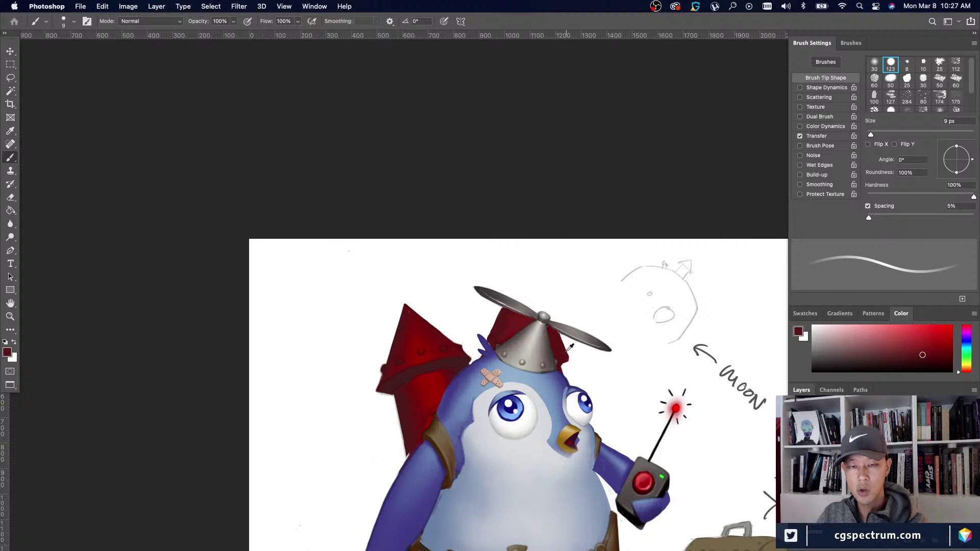
Straighten the rear rocket's edge beside the head feathers with alternating sampled white and dark red, using 9 and 10 px brushes.
left_click(505, 317, "alt")
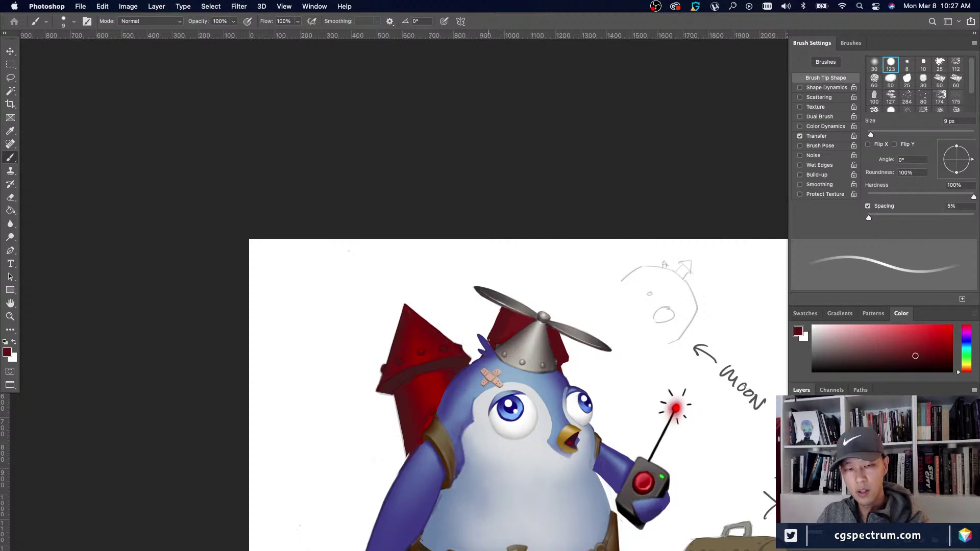
left_click(487, 335, "alt")
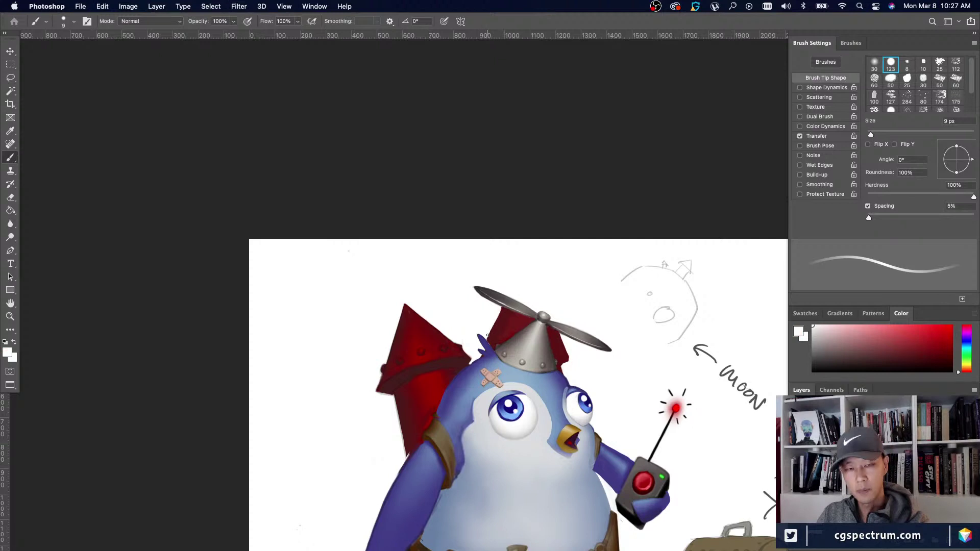
left_click(503, 319, "alt")
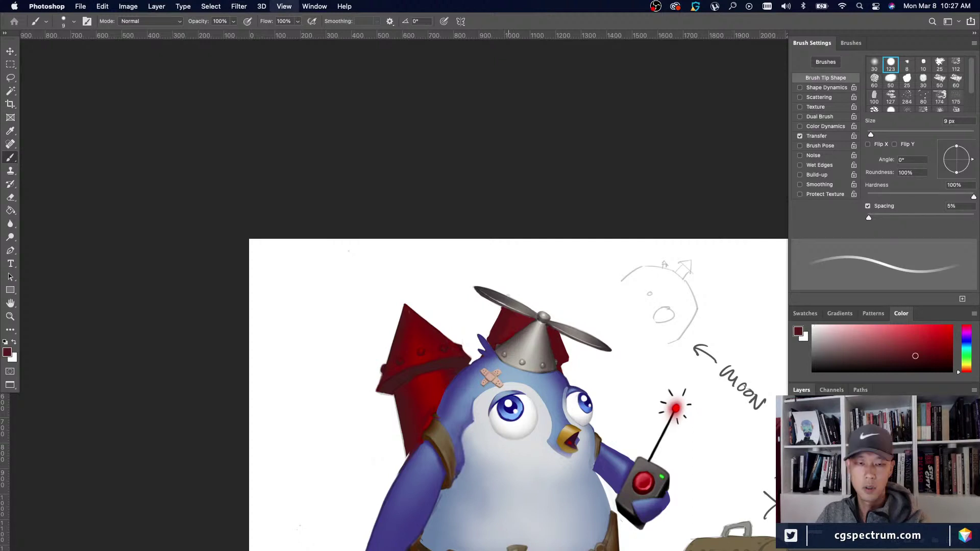
left_click(500, 317, "alt")
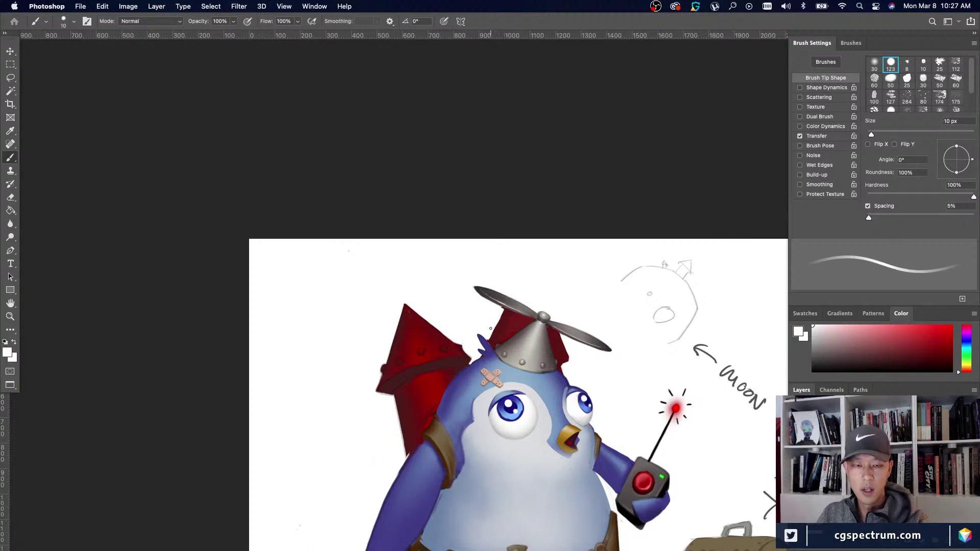
scroll(491, 329, "down", 2)
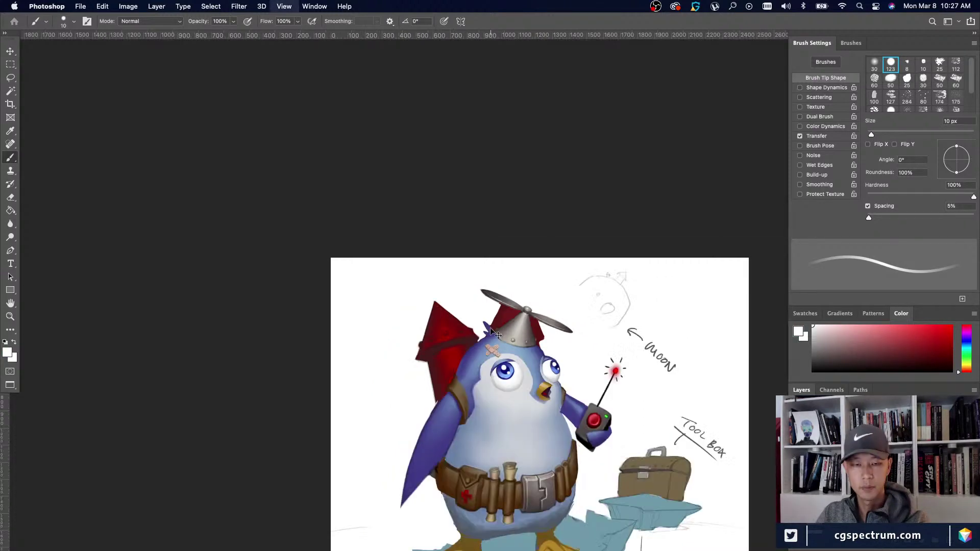
scroll(491, 329, "up", 2)
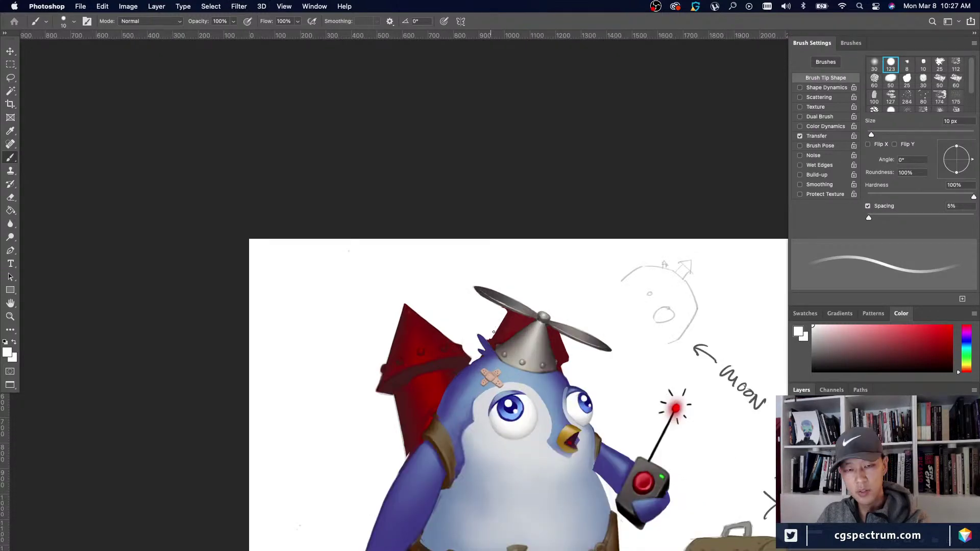
Touch up the rear rocket's dark red at 20 px and block in its tip above the propeller hub with a 15 px Shape Dynamics brush.
left_click(512, 317, "alt")
key("bracketright")
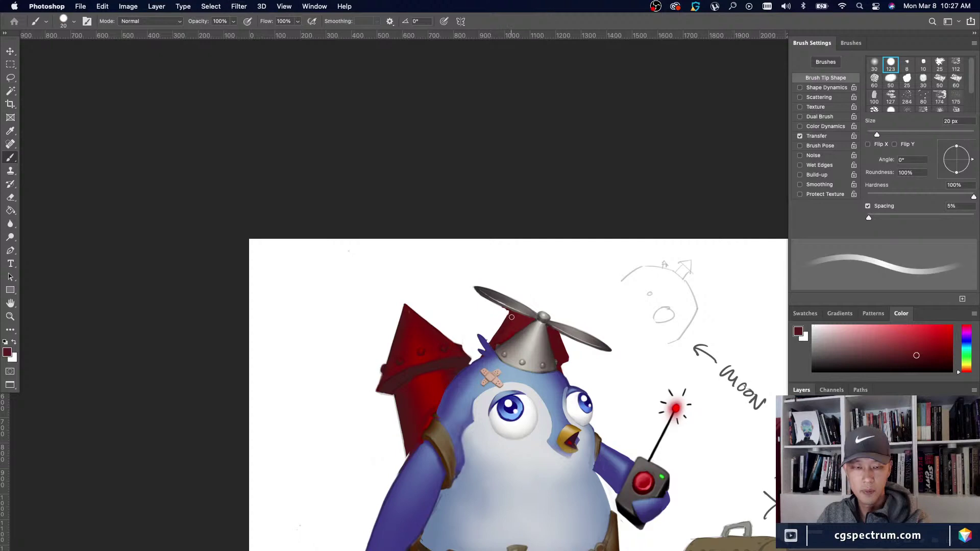
scroll(511, 317, "down", 3)
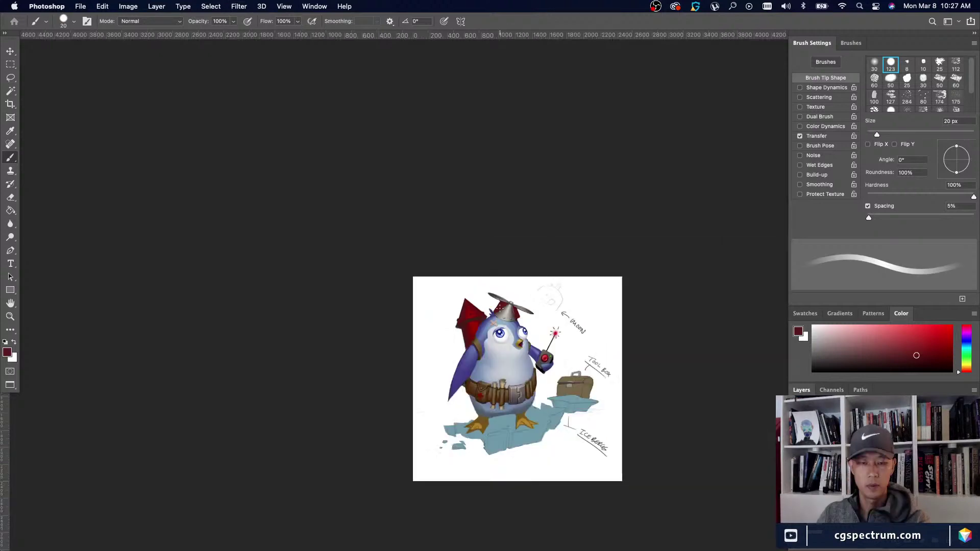
scroll(500, 308, "up", 3)
key("bracketleft")
key("bracketleft")
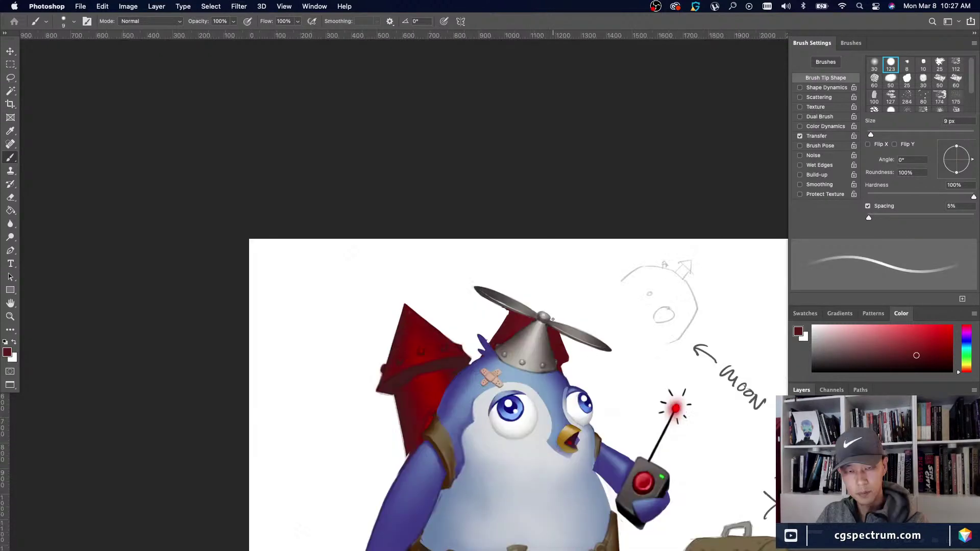
left_click(544, 300, "alt")
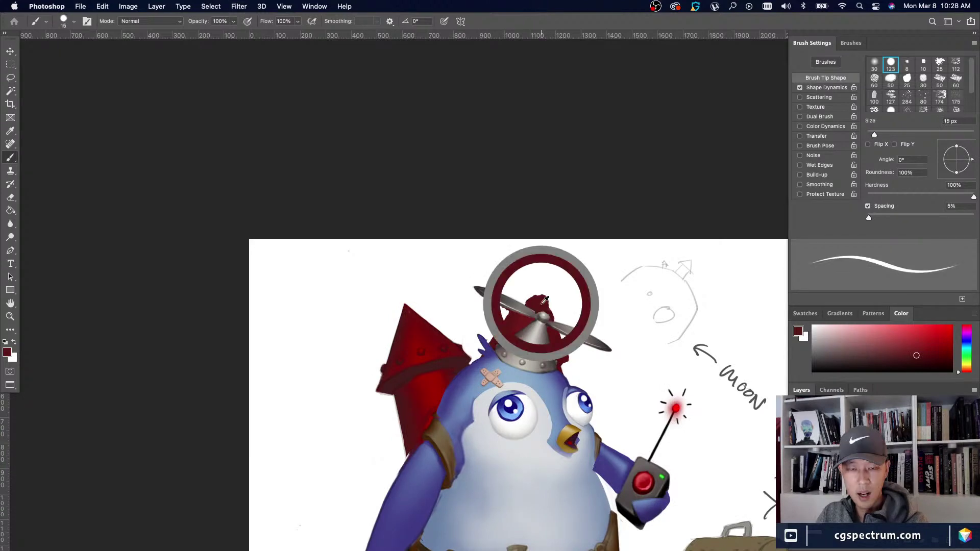
Refine the side of the rocket tip beside the propeller hub with sampled white and dark red, using 6 and 7 px brushes.
key("bracketleft")
key("bracketleft")
key("bracketleft")
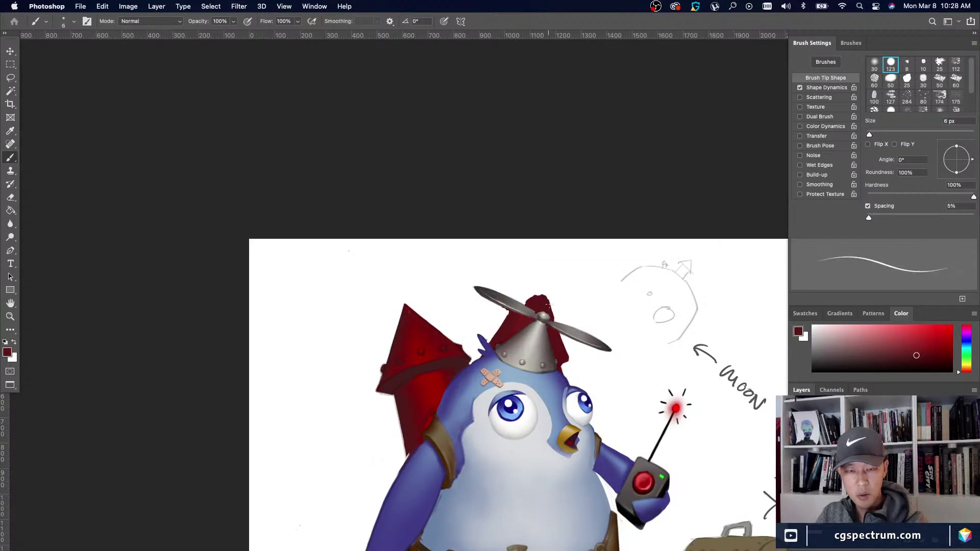
left_click(555, 317, "alt")
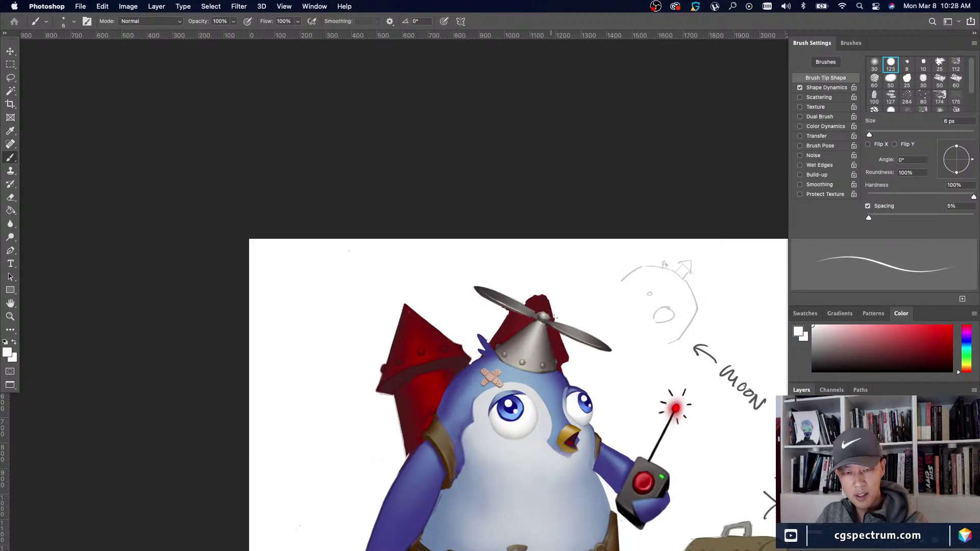
left_click(548, 310, "alt")
key("bracketright")
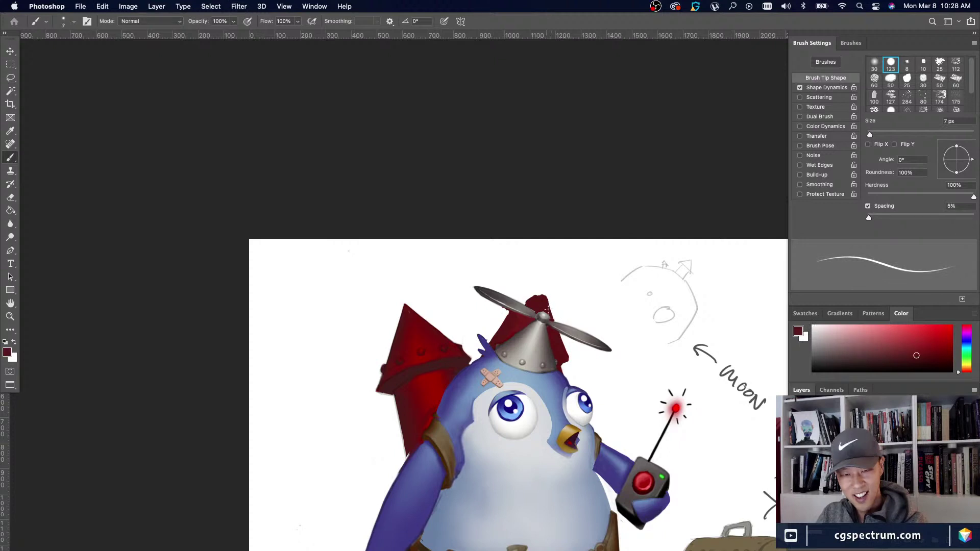
left_click_drag(548, 310, 553, 319)
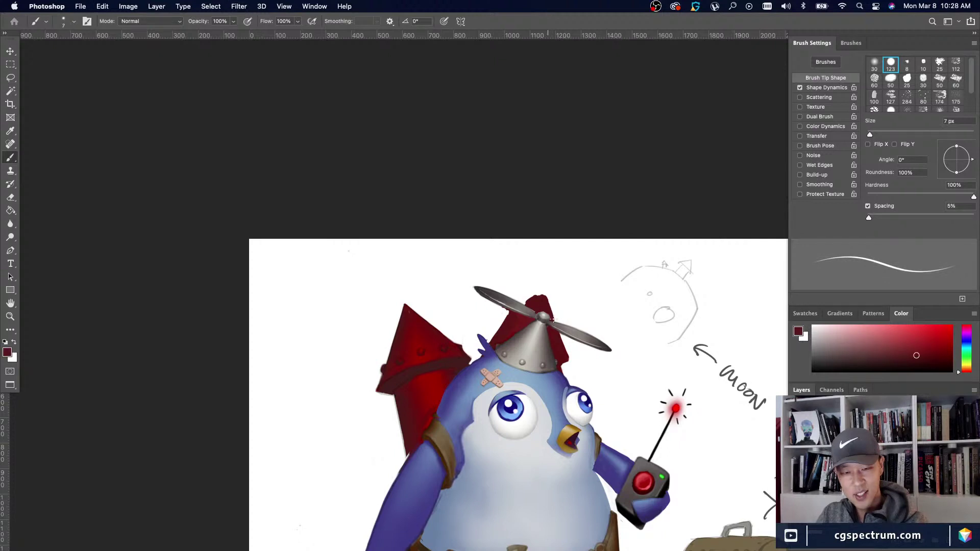
Reshape the rear rocket's tip above the propeller hub with sampled white at 9 px and dark red at 15 px.
left_click(545, 290, "alt")
key("bracketright")
key("bracketright")
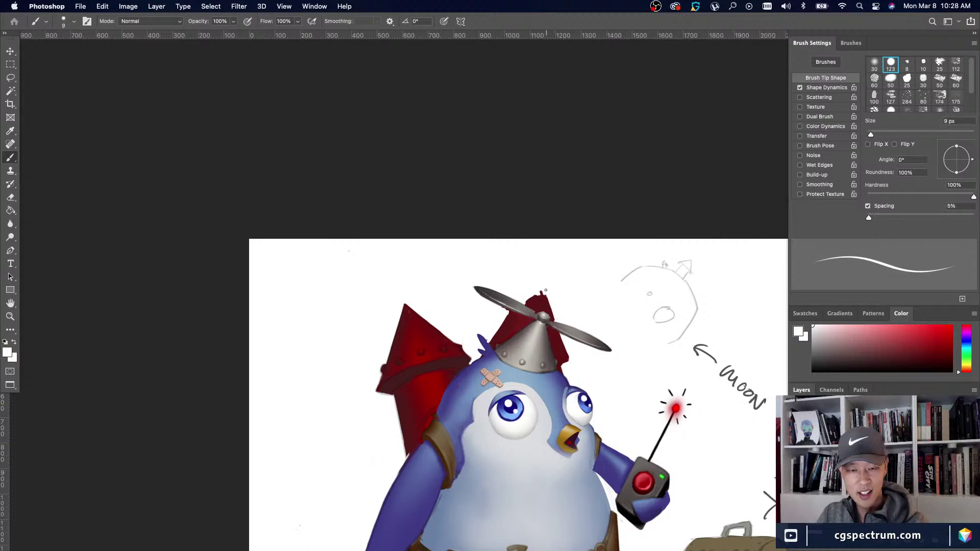
left_click(541, 294, "alt")
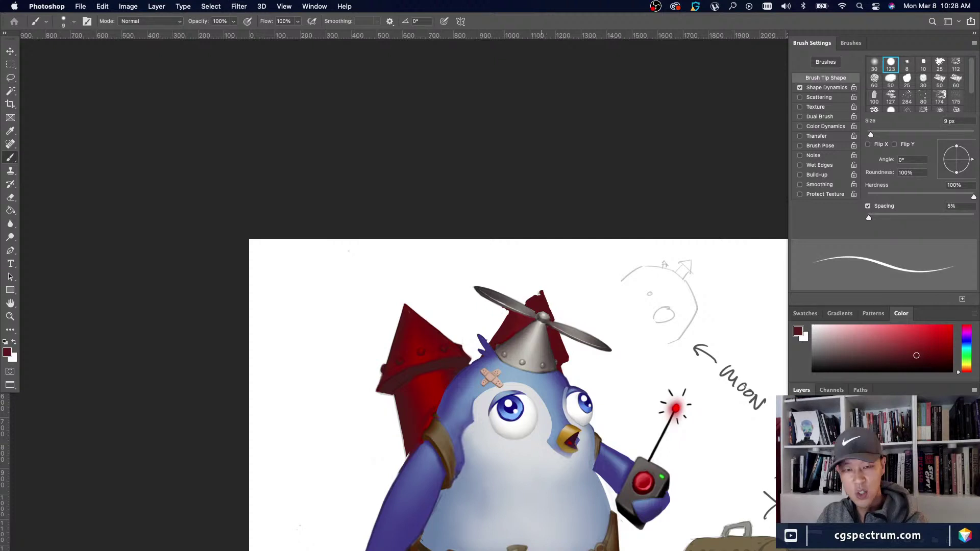
key("bracketright")
key("bracketright")
left_click_drag(539, 293, 524, 297)
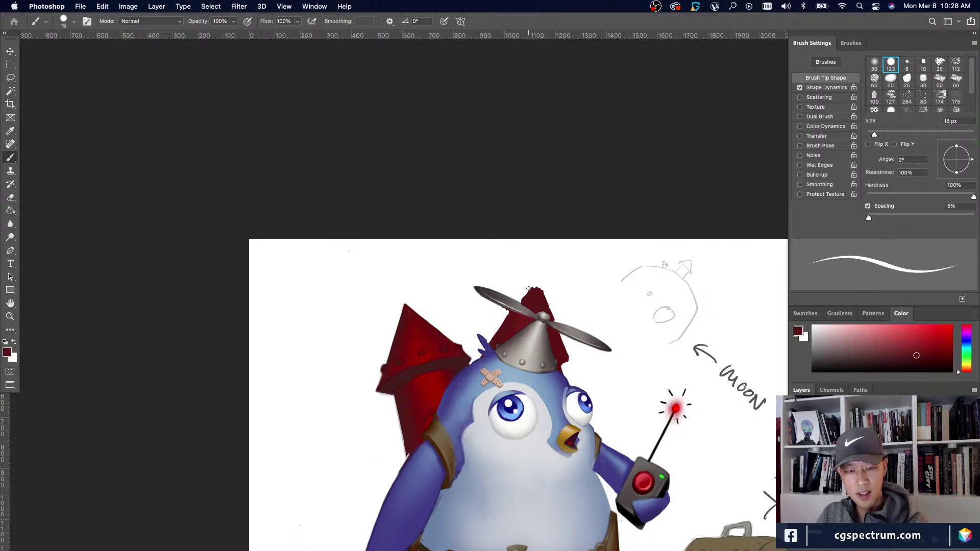
Touch up the rear rocket's edge between the propeller blade and head feathers with sampled white and dark red at 15 px.
left_click(507, 312, "alt")
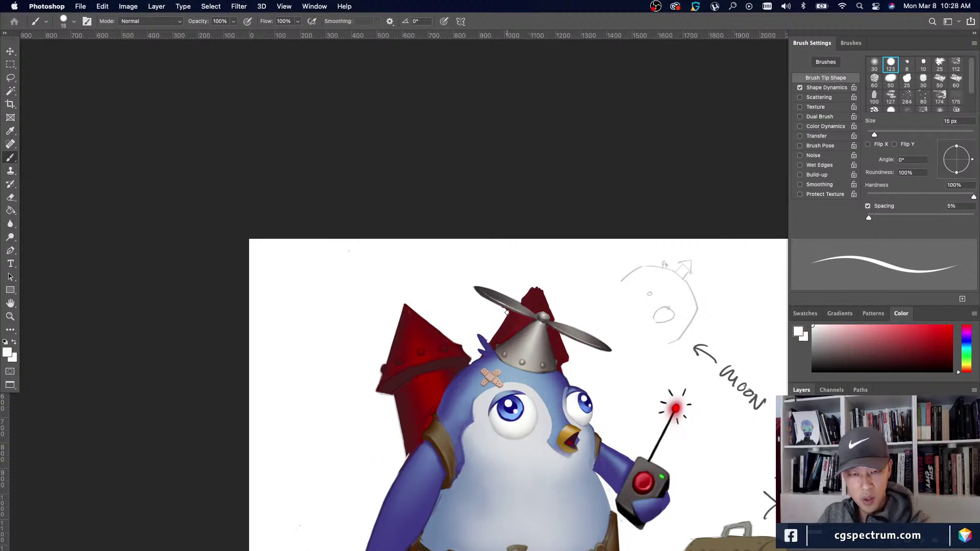
left_click(495, 337, "alt")
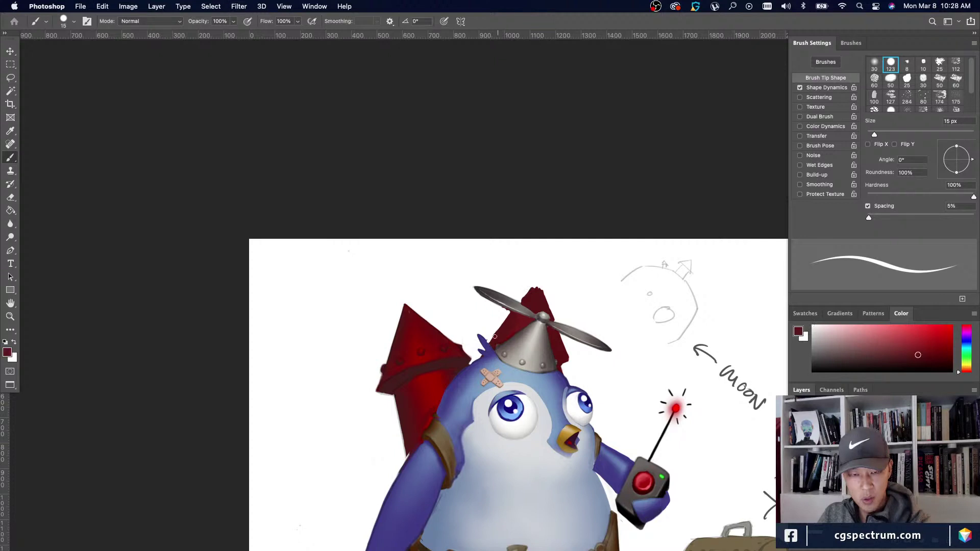
left_click_drag(495, 337, 498, 328)
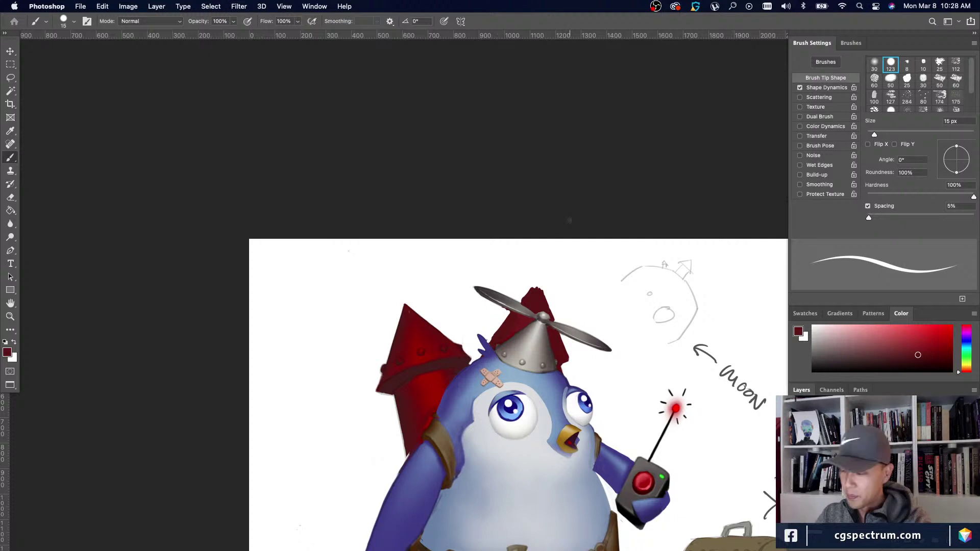
Trim the sides of the rear rocket's tip with sampled white at 10 and 9 px, and resample its dark red beside the hub.
left_click(527, 291, "alt")
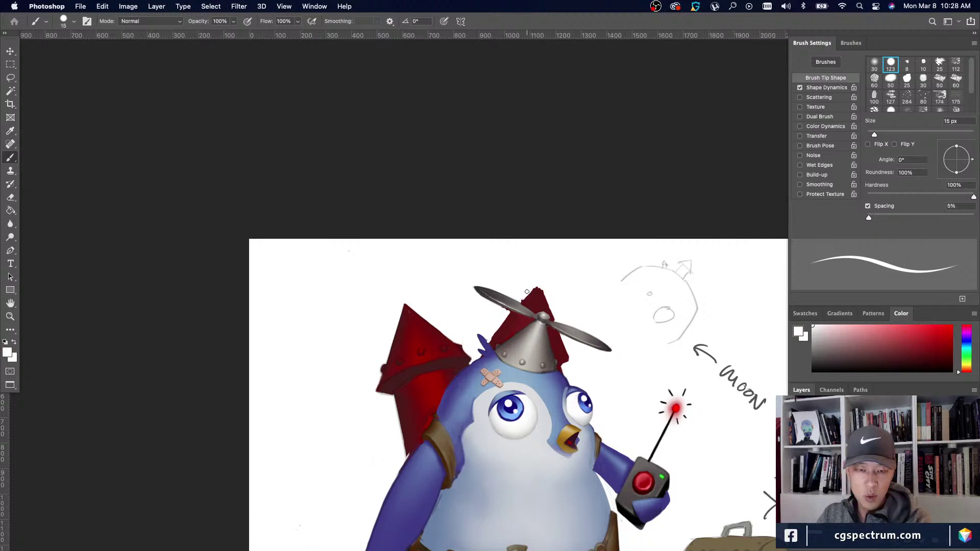
key("bracketleft")
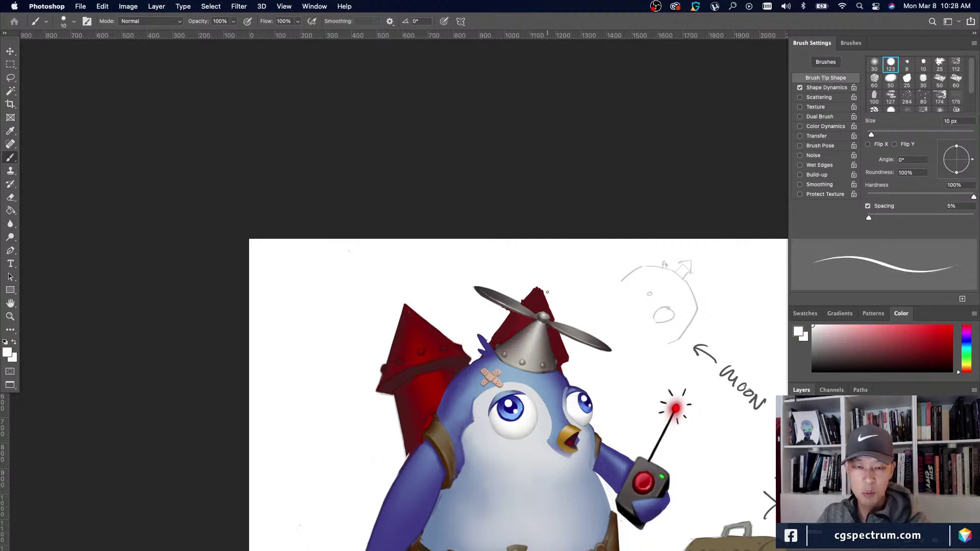
key("bracketleft")
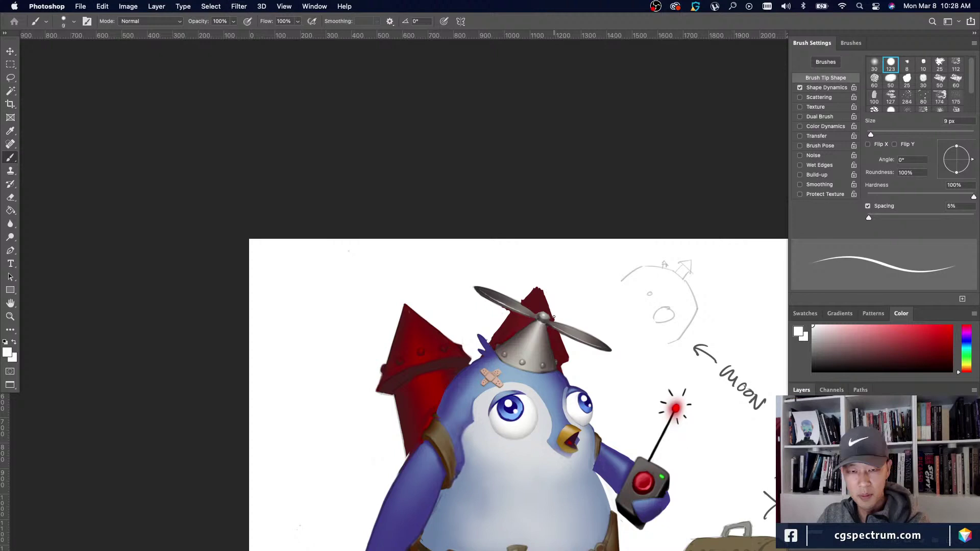
left_click(554, 317, "alt")
scroll(531, 317, "up", 2)
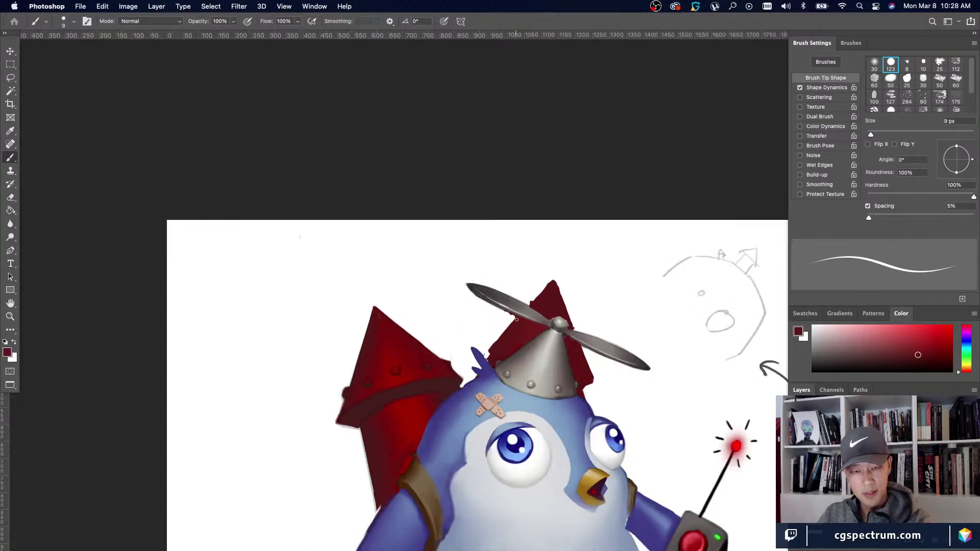
Clean the rear rocket's lower edges beside the head feathers and hat brim with sampled white and dark red, using 9, 8 and 7 px brushes.
left_click(527, 296, "alt")
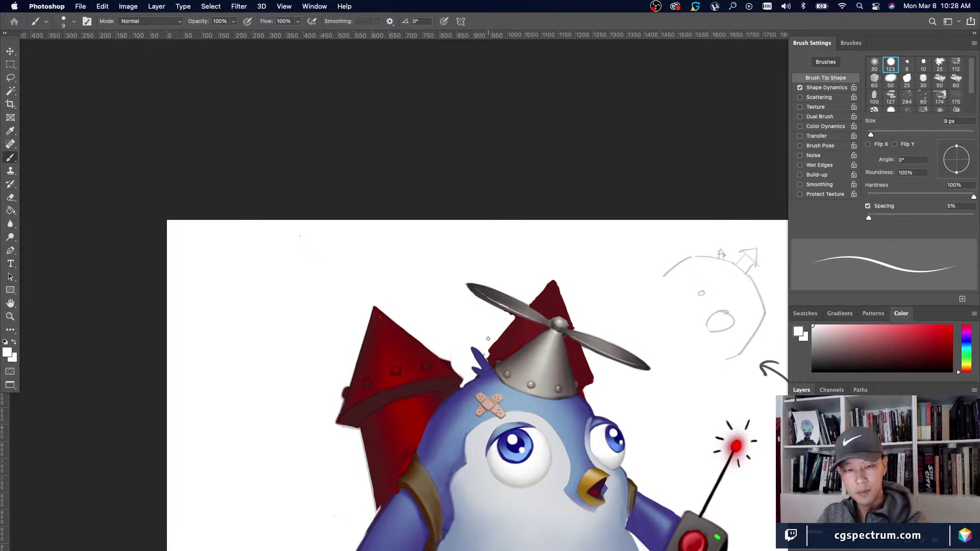
left_click_drag(488, 354, 494, 363)
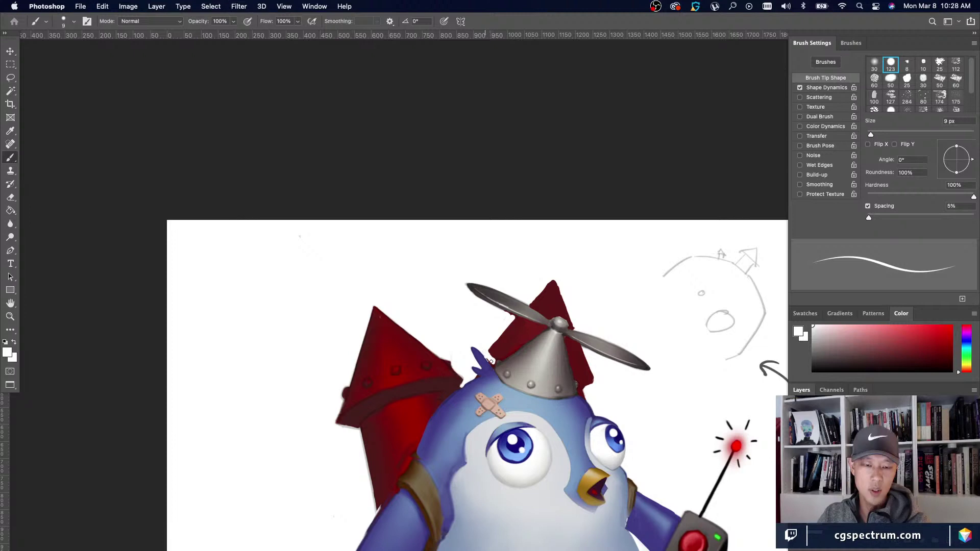
key("bracketleft")
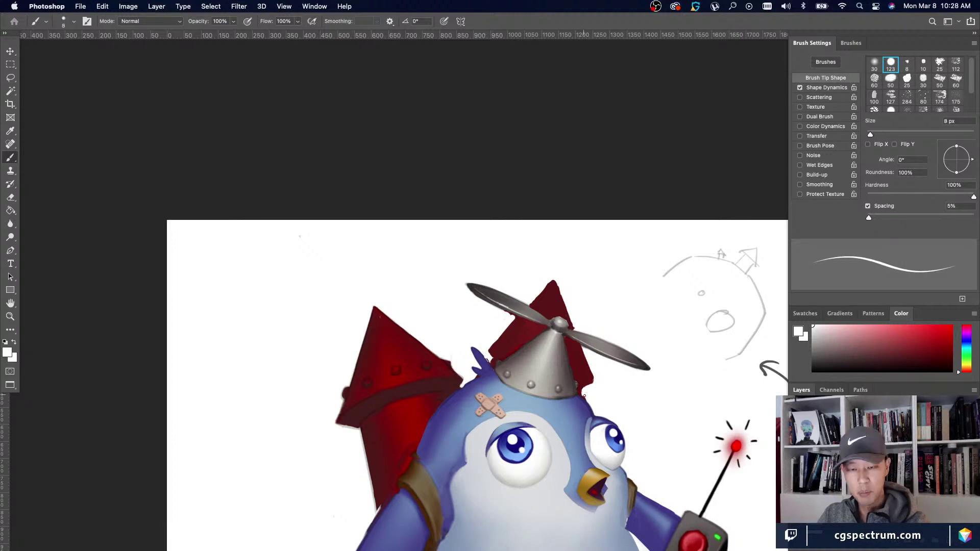
left_click(581, 387, "alt")
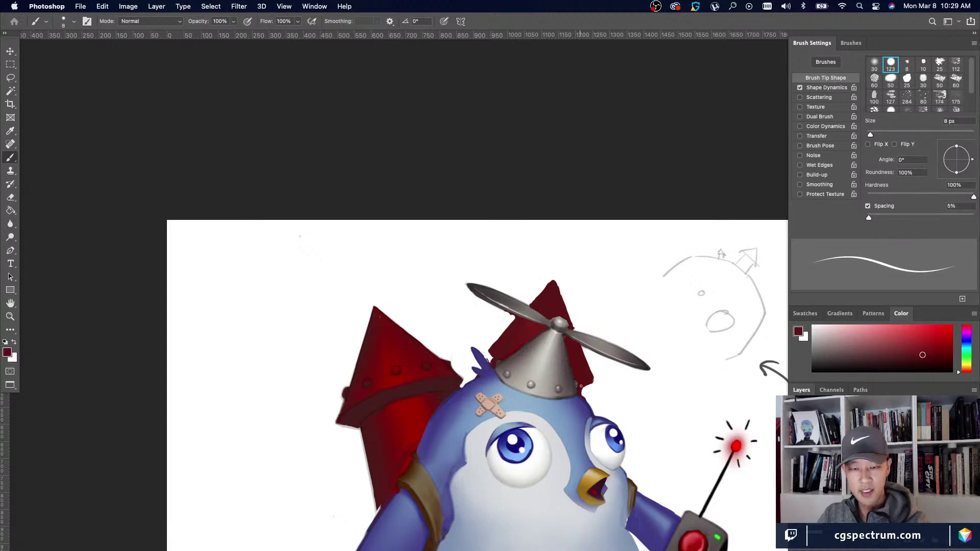
key("bracketleft")
left_click(494, 352, "alt")
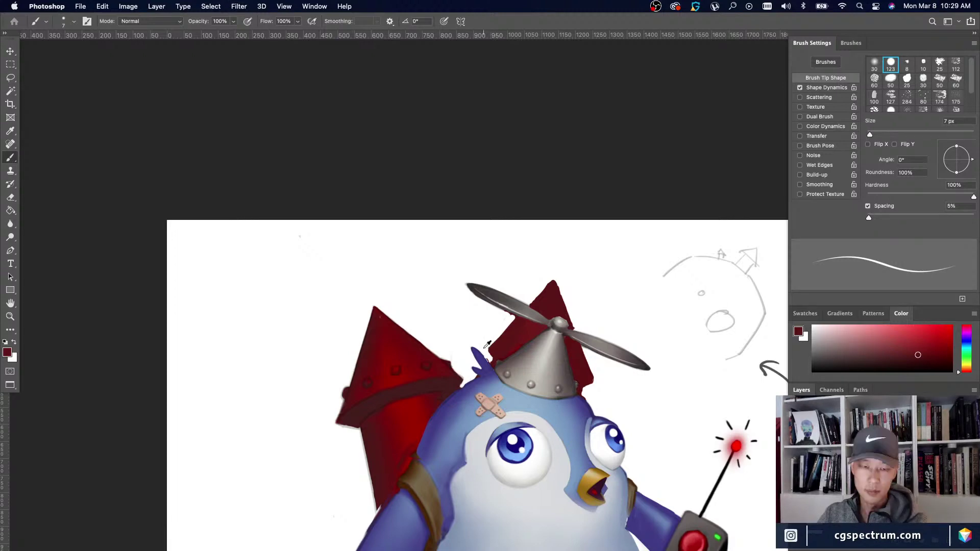
left_click(485, 347, "alt")
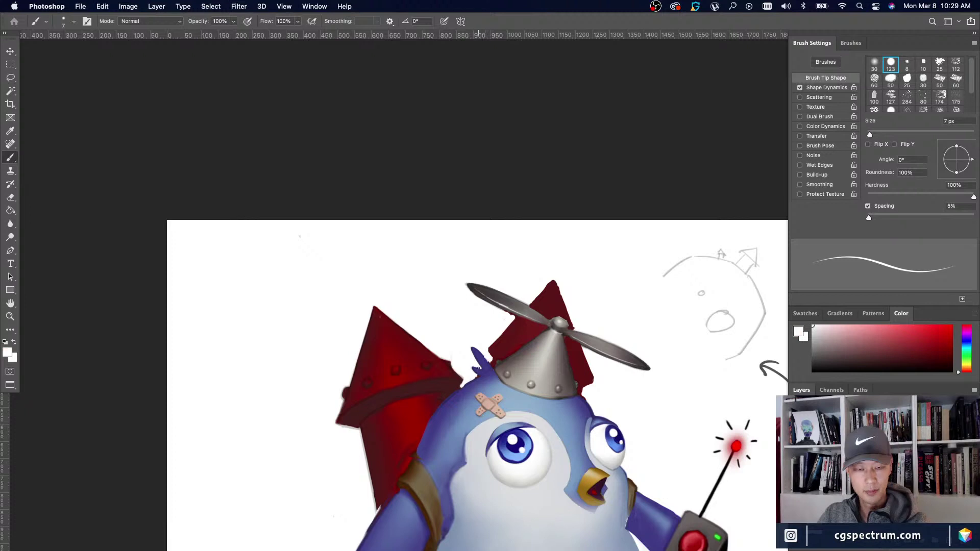
Cut back the rear rocket tip's slope above the propeller blade with white at 15 px, refining the edge below the blade at 9 px.
key("bracketright")
key("bracketright")
key("bracketright")
key("bracketright")
left_click_drag(557, 282, 531, 301)
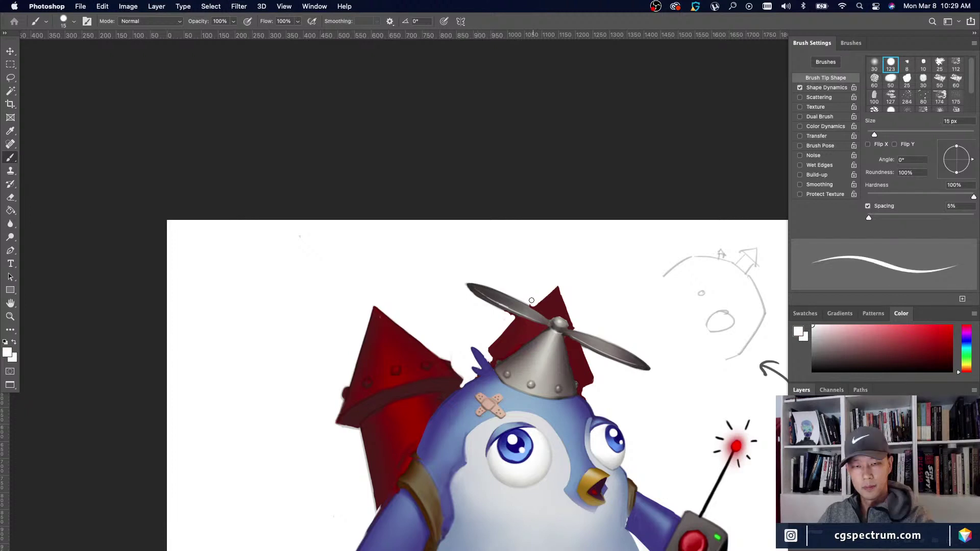
key("bracketleft")
key("bracketleft")
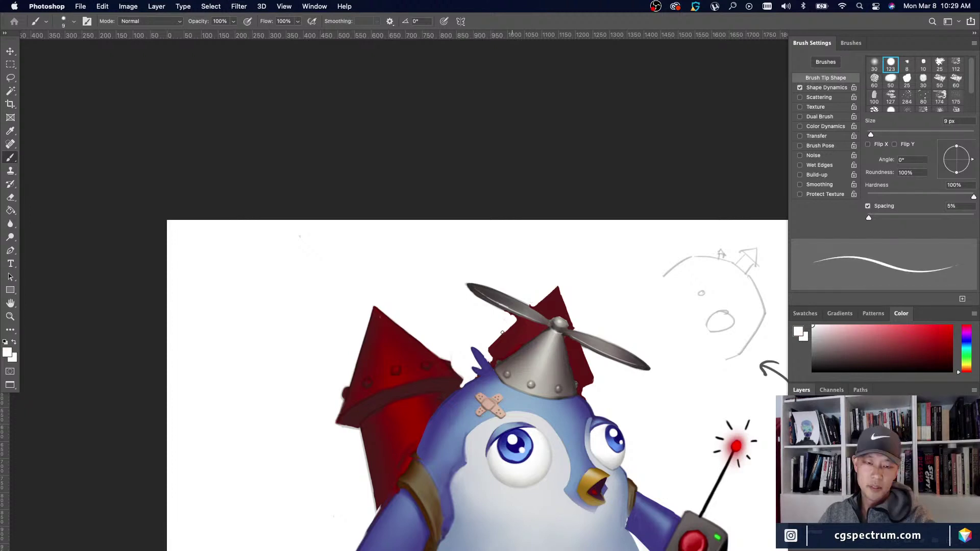
Build out the rear rocket's outer side from tip to base with sampled dark red at 9 and 8 px, correcting the base edge with white.
left_click(502, 333, "alt")
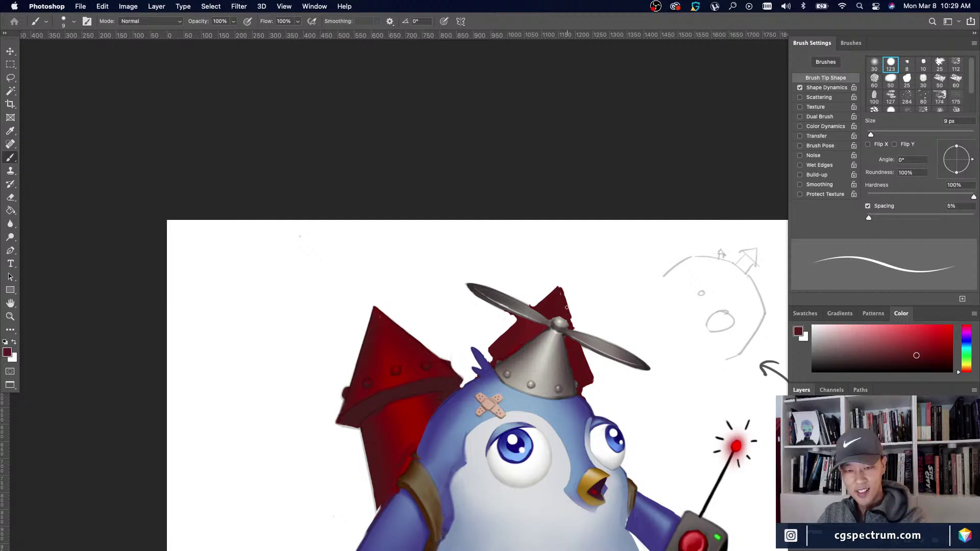
key("bracketleft")
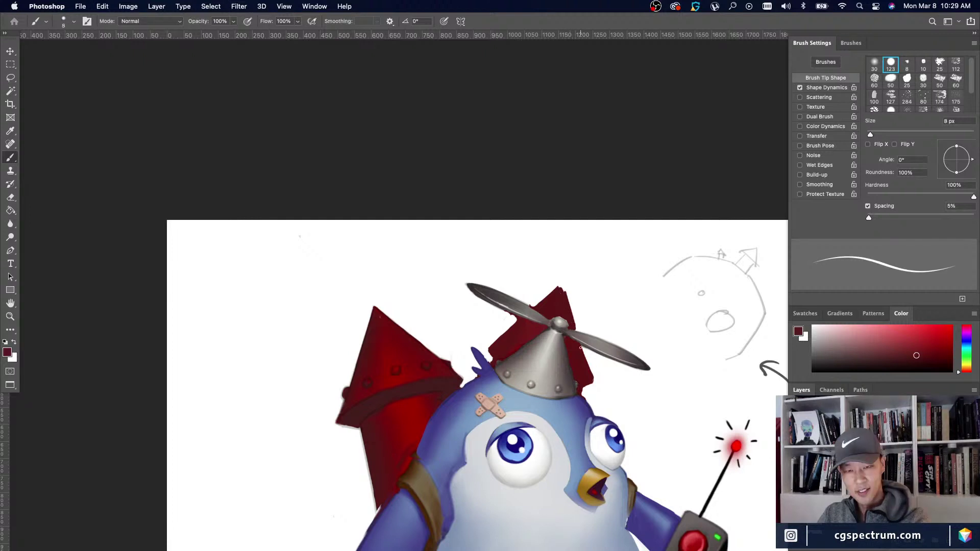
left_click_drag(582, 346, 591, 369)
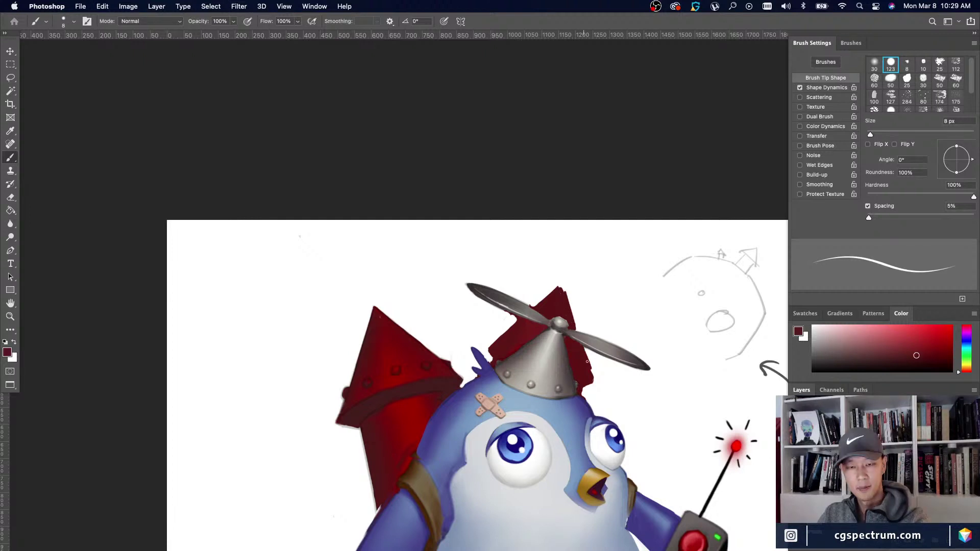
left_click(597, 376, "alt")
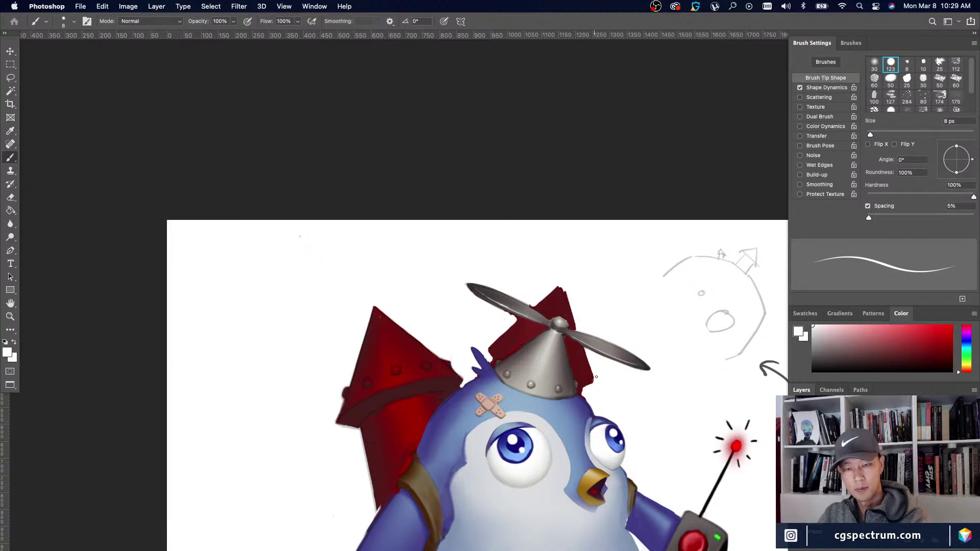
Sharpen the rear rocket's tip and straighten both its slopes with sampled dark red and white at 8 px.
left_click(561, 289, "alt")
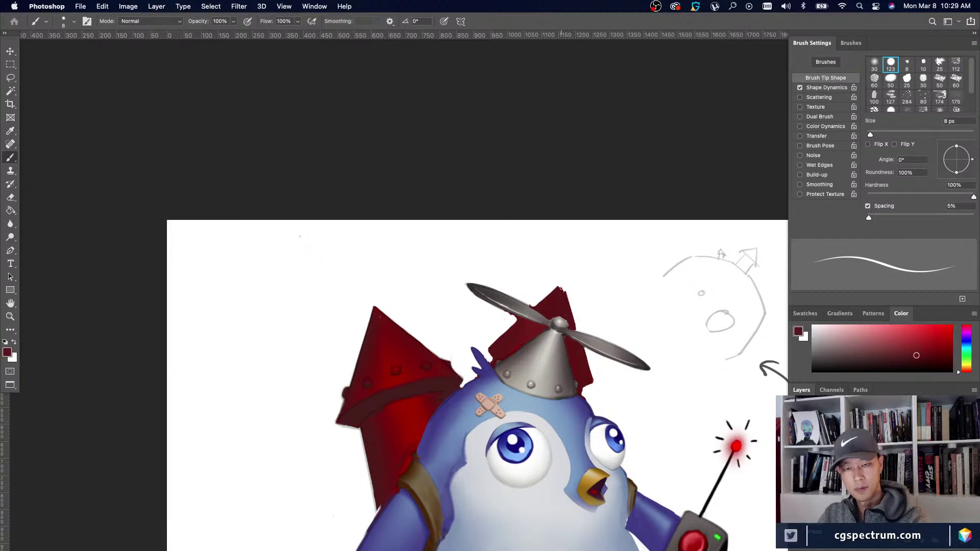
left_click_drag(561, 289, 572, 319)
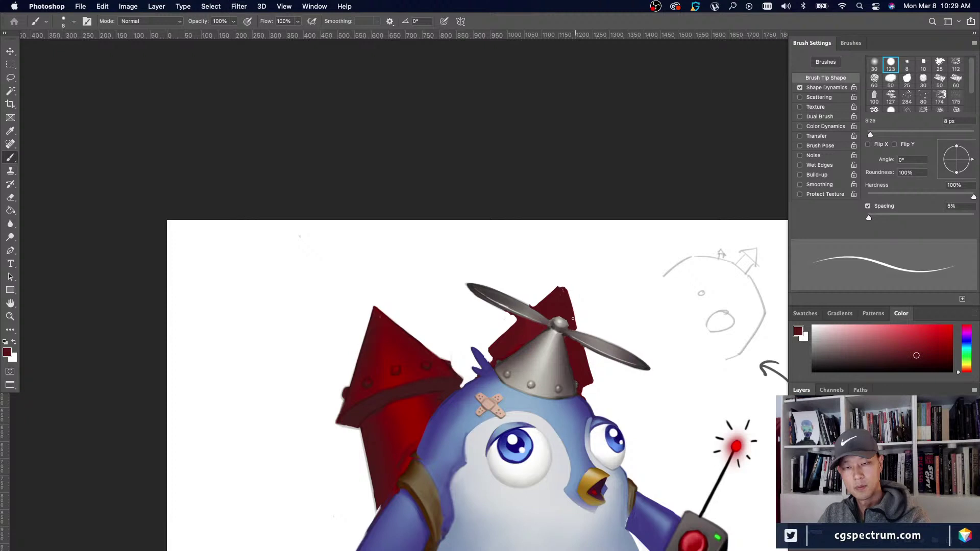
left_click(559, 286, "alt")
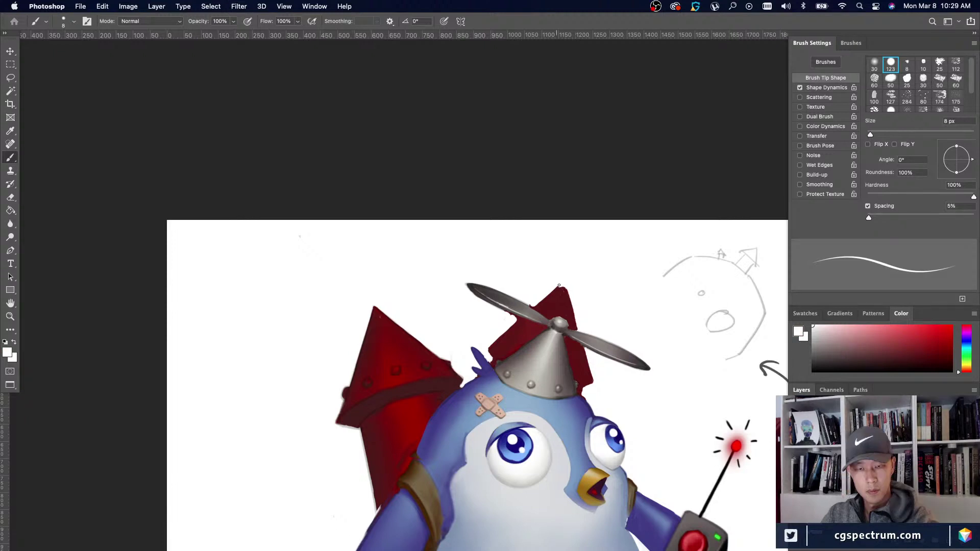
left_click_drag(559, 287, 491, 345)
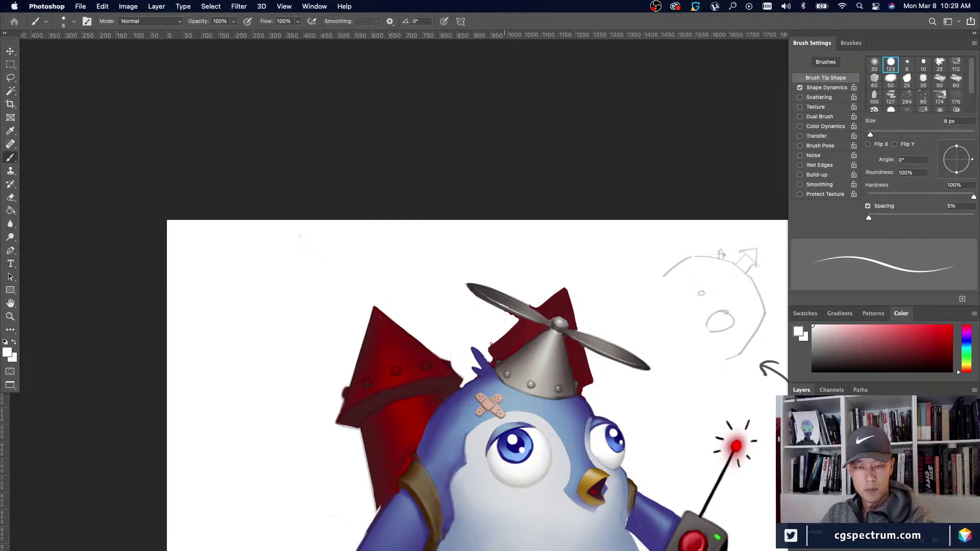
Touch up the rear rocket's lower corner beside the hat brim with sampled dark red and white at 8 px, and check the whole painting.
scroll(491, 344, "down", 3)
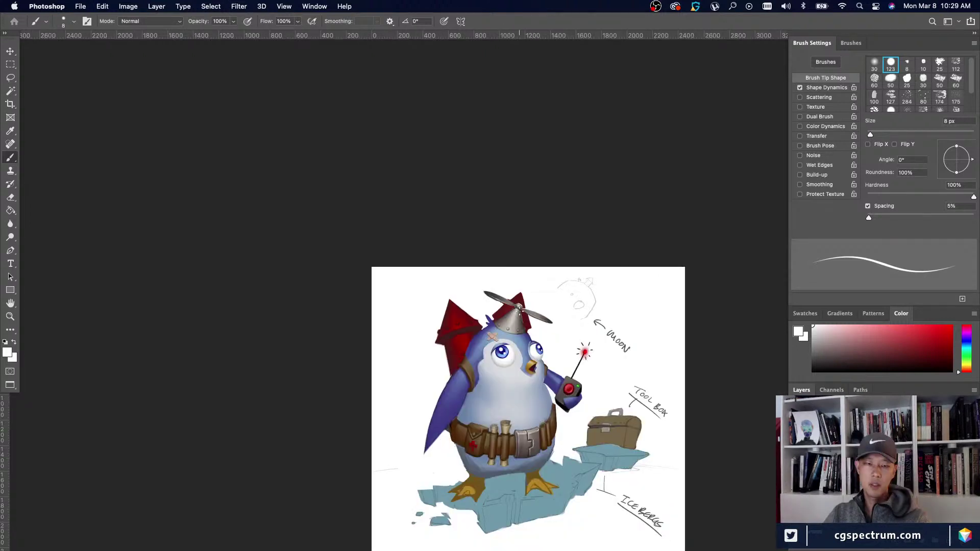
scroll(520, 307, "up", 1)
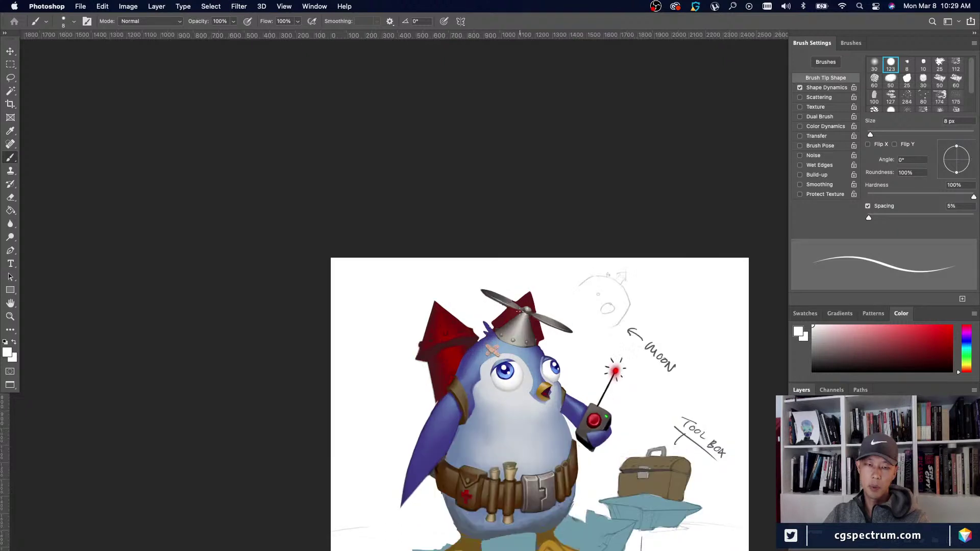
scroll(520, 311, "up", 1)
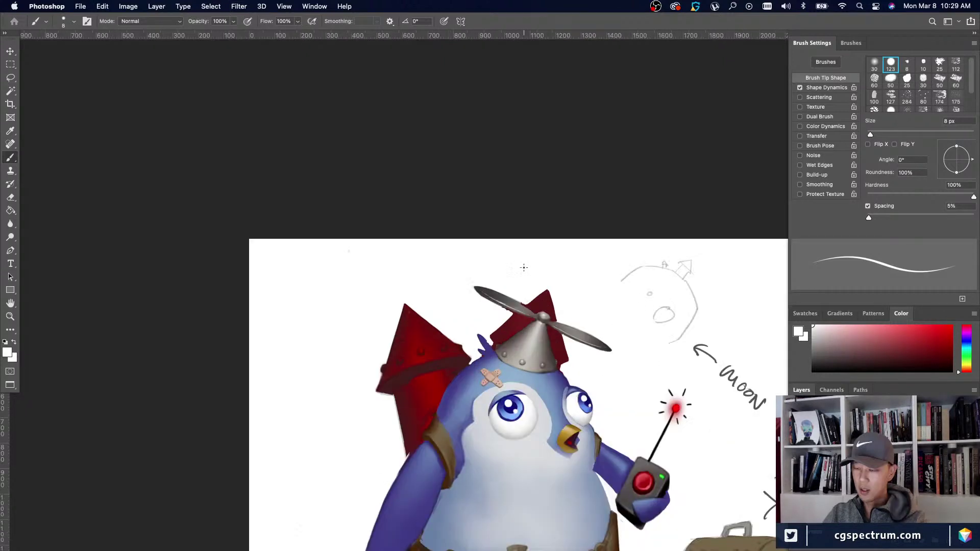
key("super+minus")
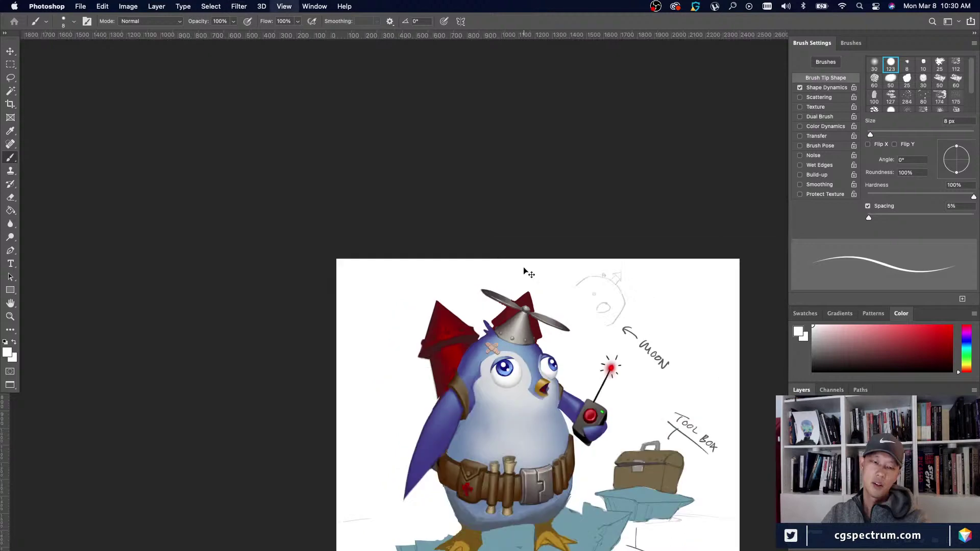
key("super+plus")
left_click(561, 361, "alt")
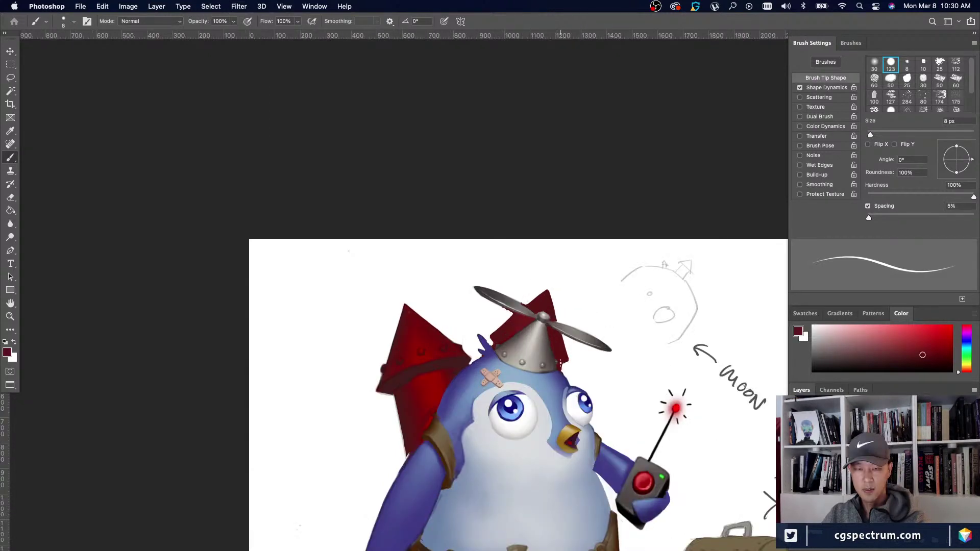
key("super+minus")
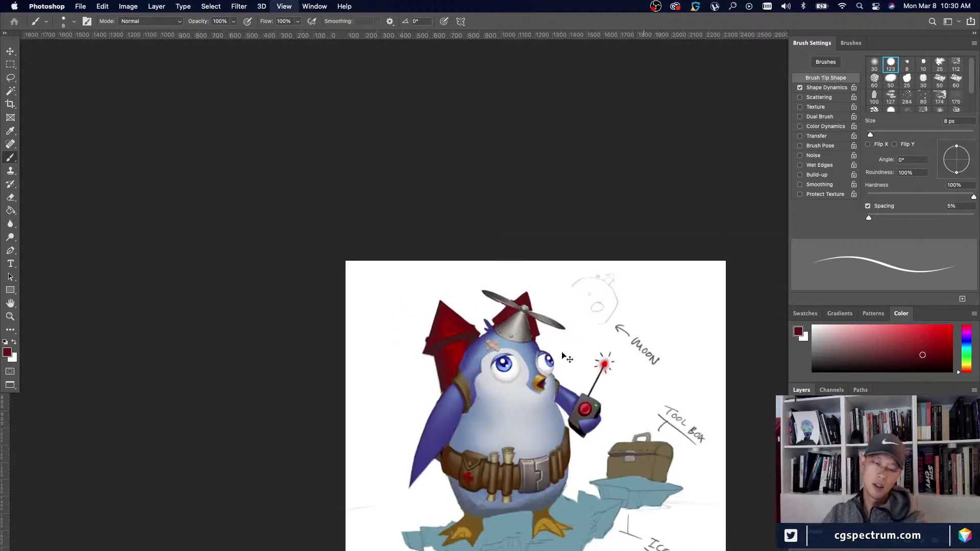
key("super+plus")
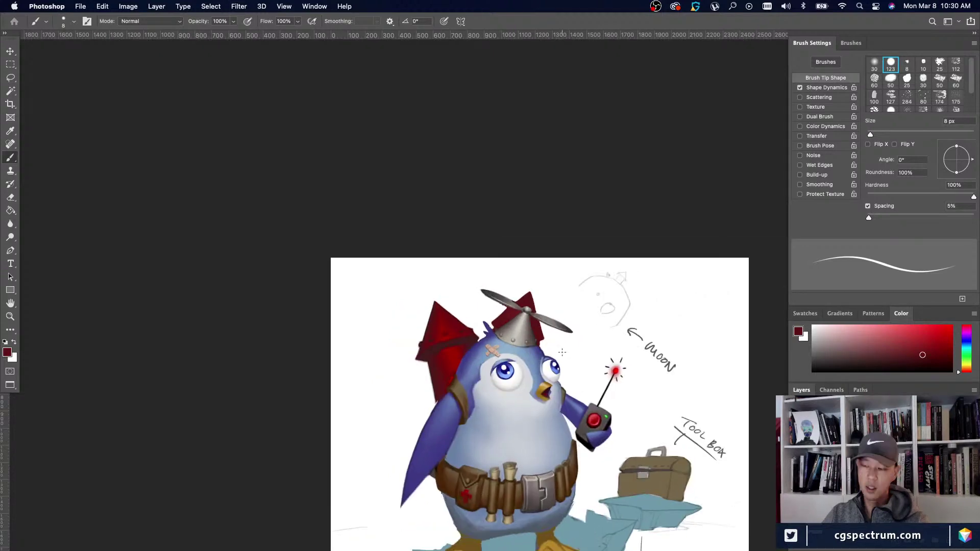
left_click_drag(512, 476, 519, 441)
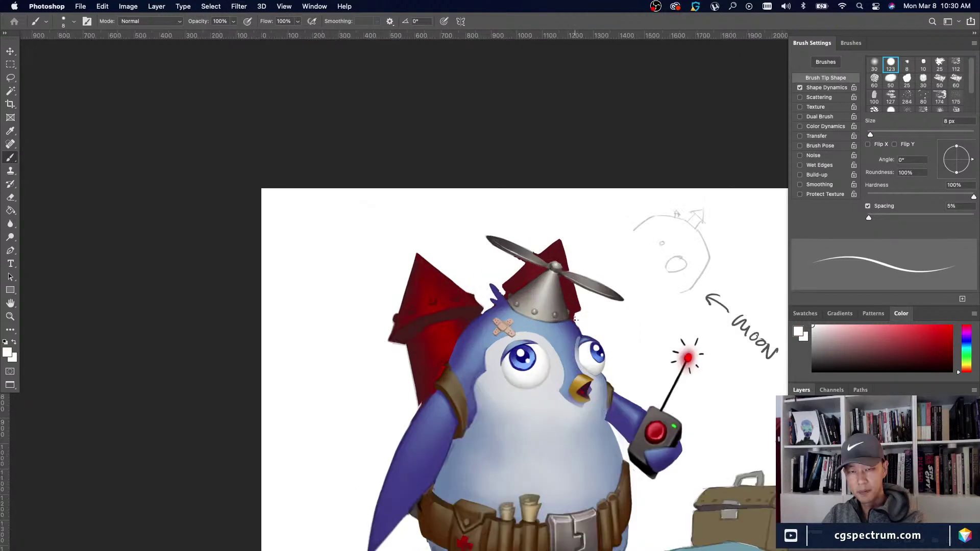
key("super+minus")
key("super+minus")
key("super+minus")
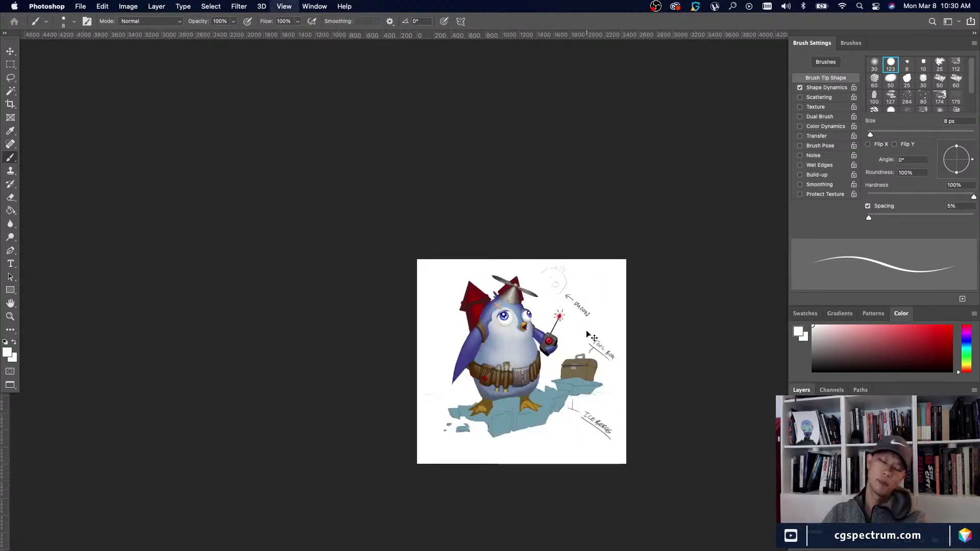
Examine the whole penguin painting at several magnifications, checking the rockets, body, feet and iceberg.
key("super+plus")
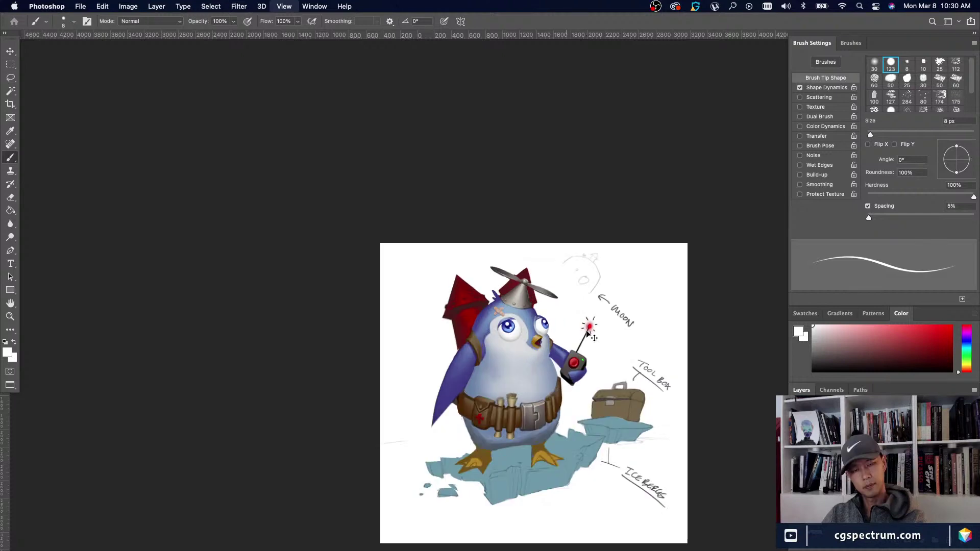
key("super+plus")
key("super+plus")
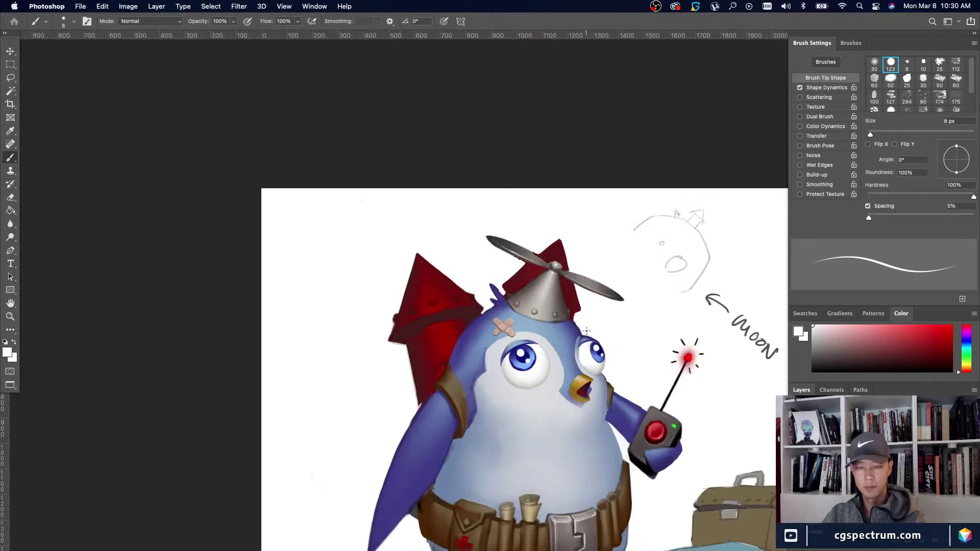
key("super+minus")
key("super+minus")
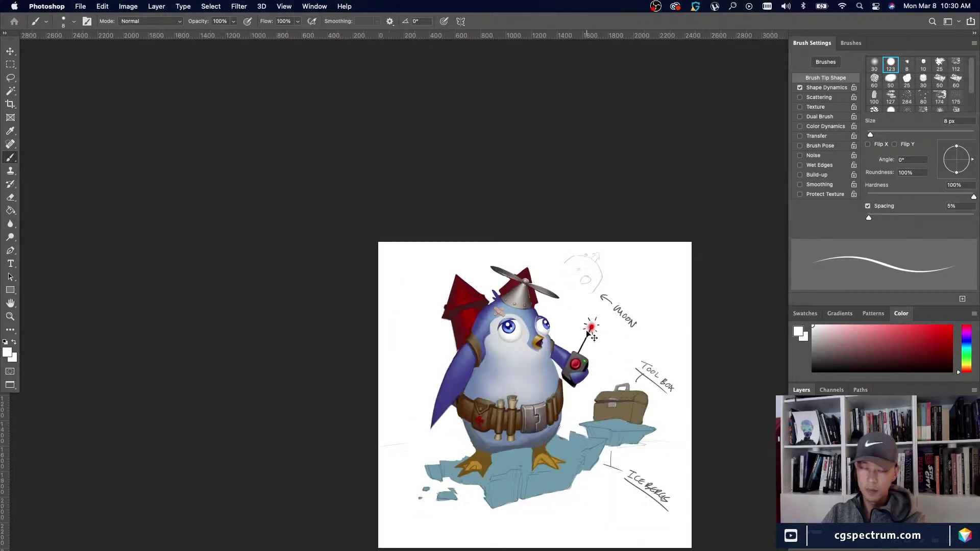
key("super+plus")
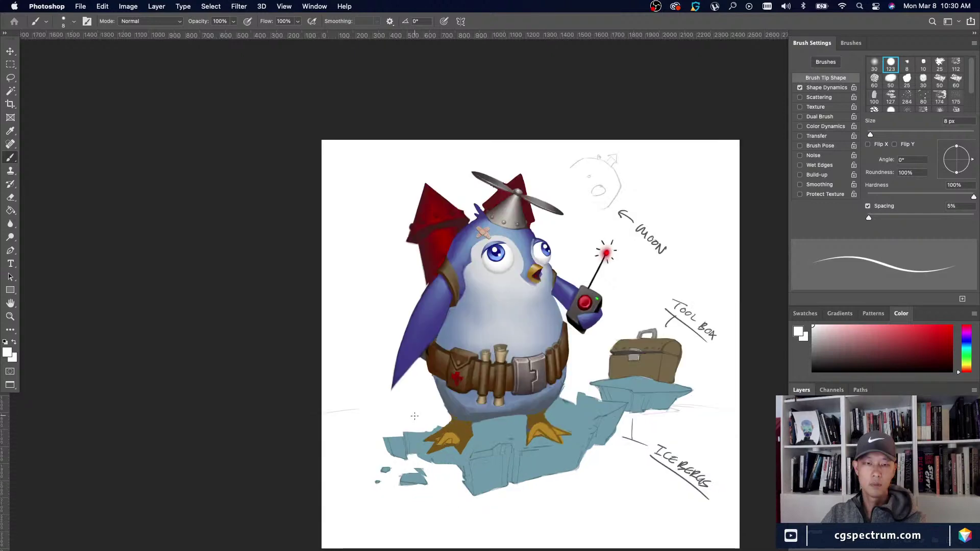
key("super+plus")
left_click_drag(513, 537, 497, 481)
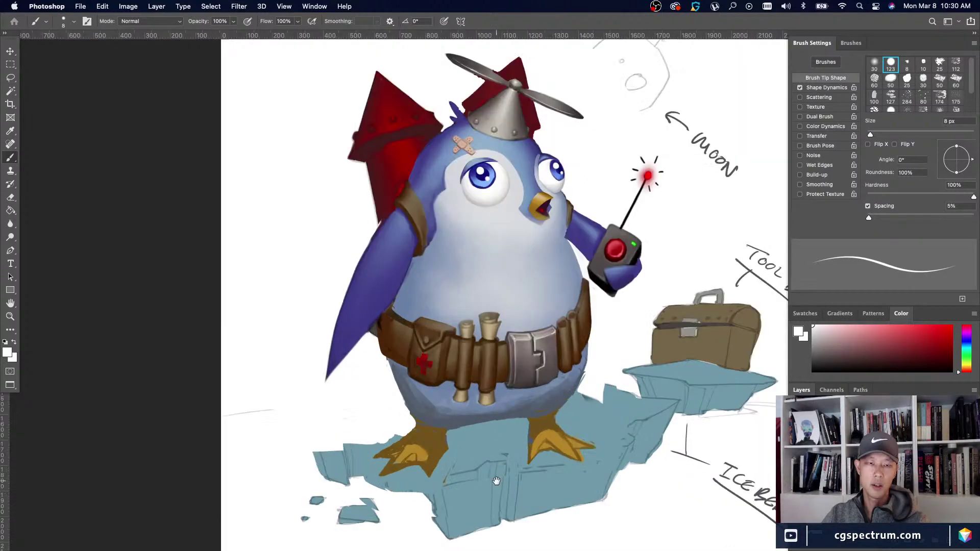
key("super+minus")
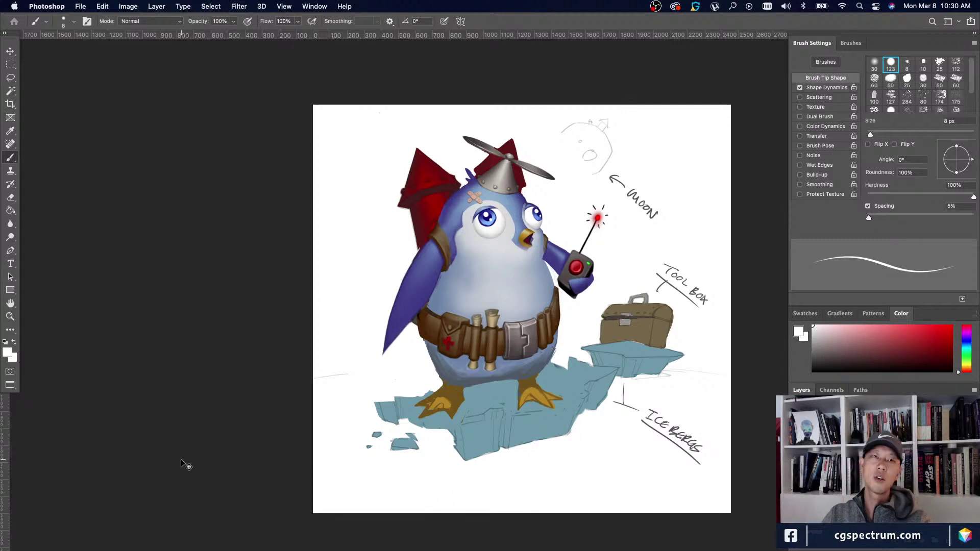
key("super+plus")
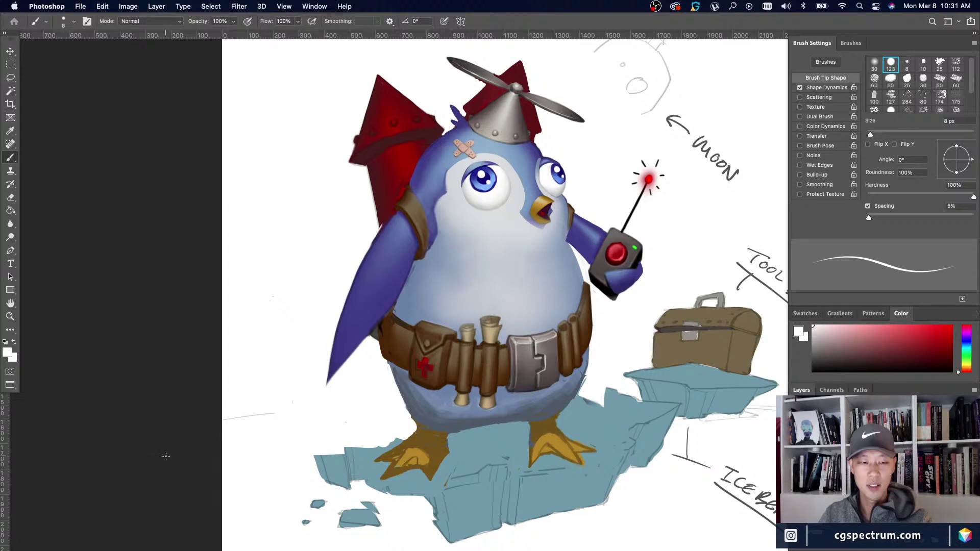
key("super+equal")
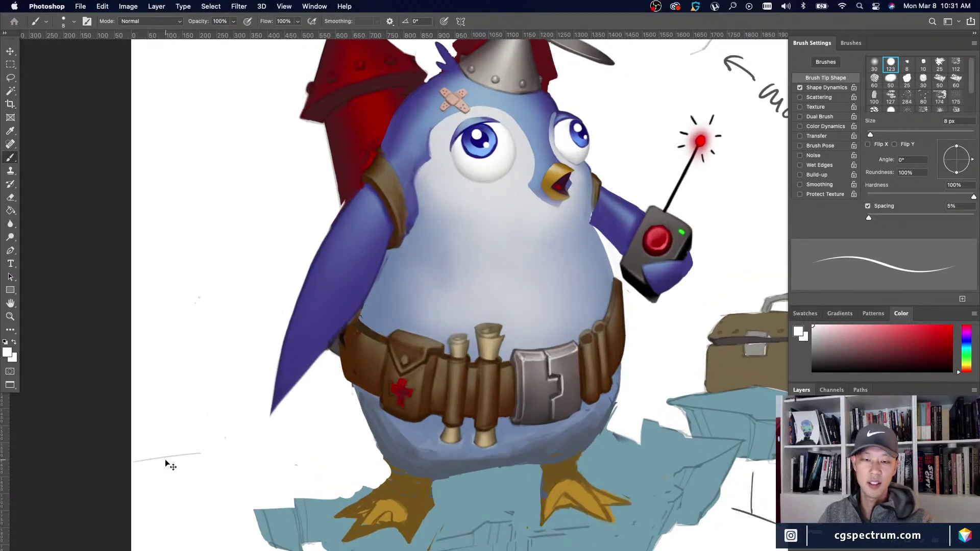
key("super+minus")
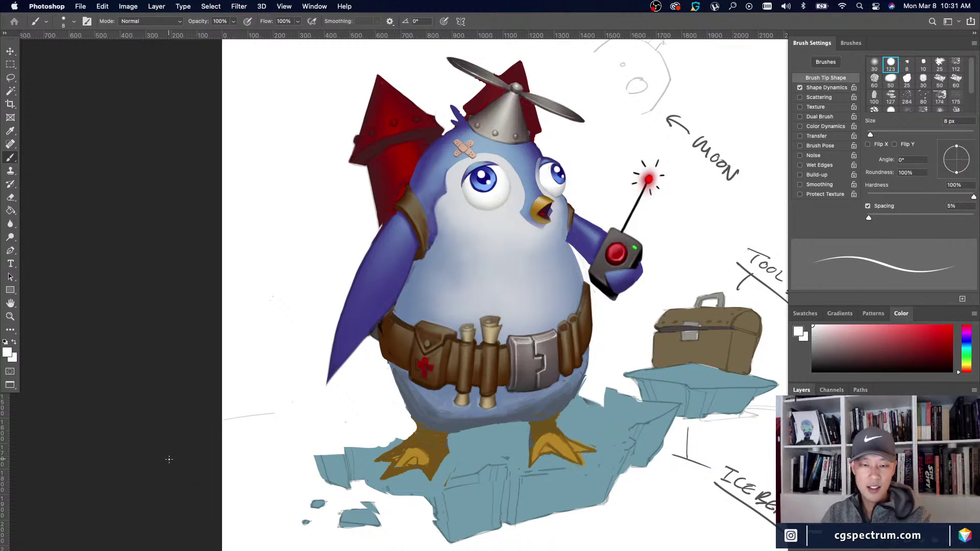
key("super+equal")
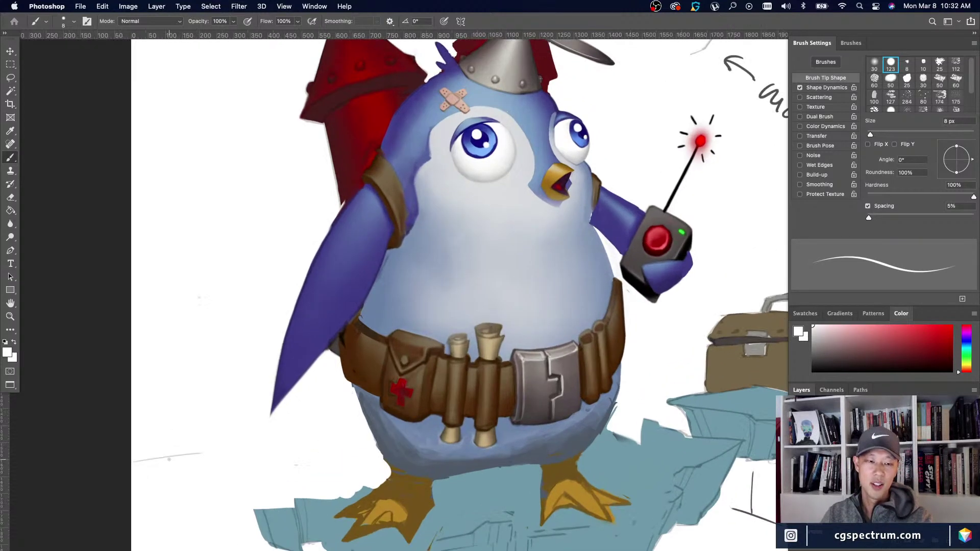
key("super+minus")
key("super+minus")
key("super+equal")
key("super+equal")
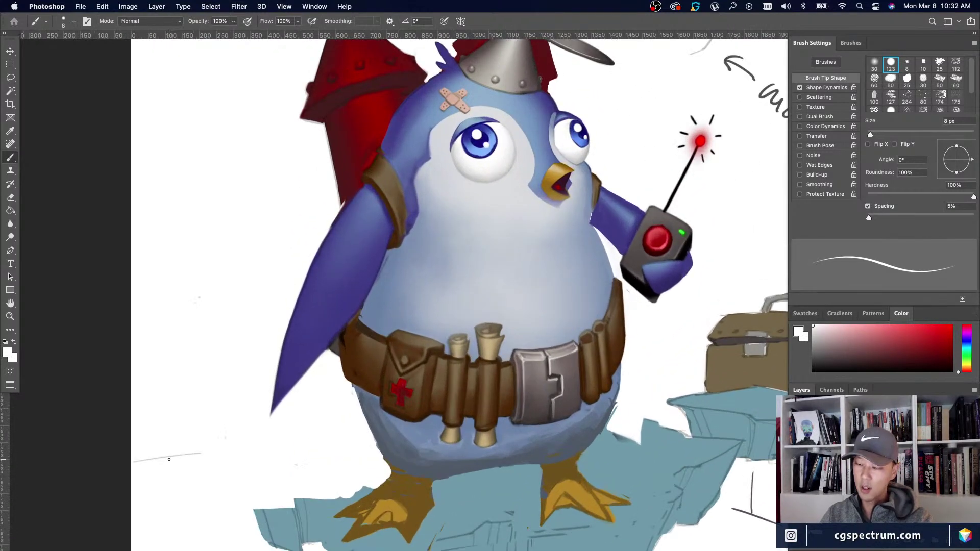
key("super+minus")
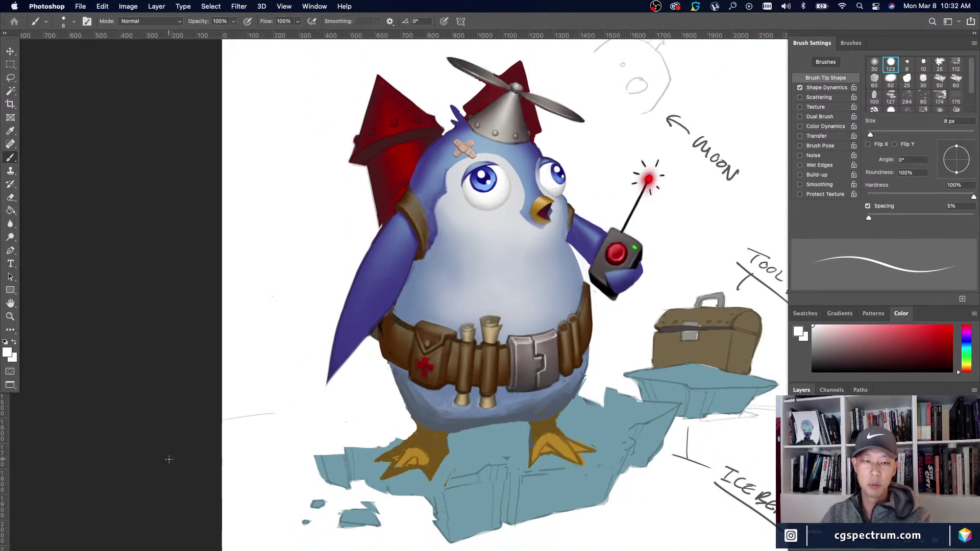
key("super+equal")
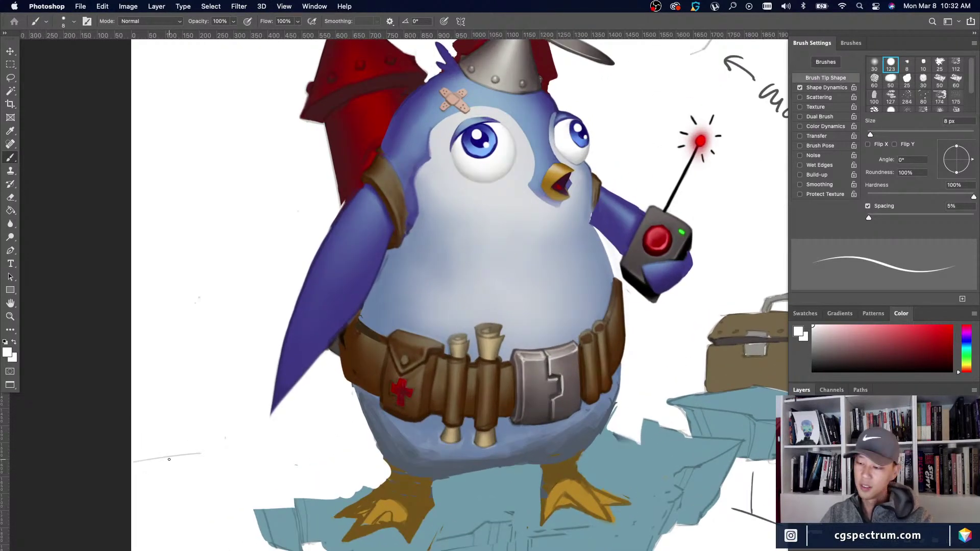
key("super+minus")
key("super+minus")
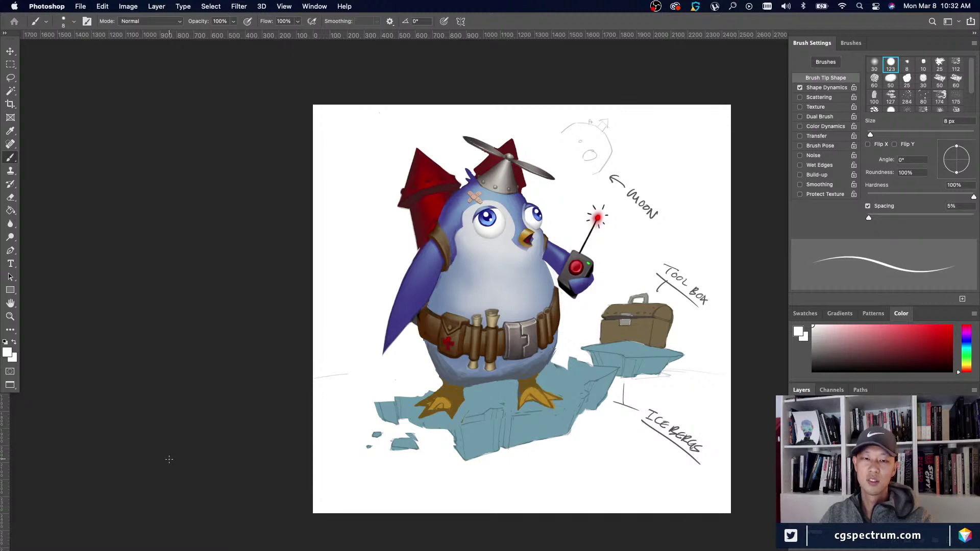
key("super+plus")
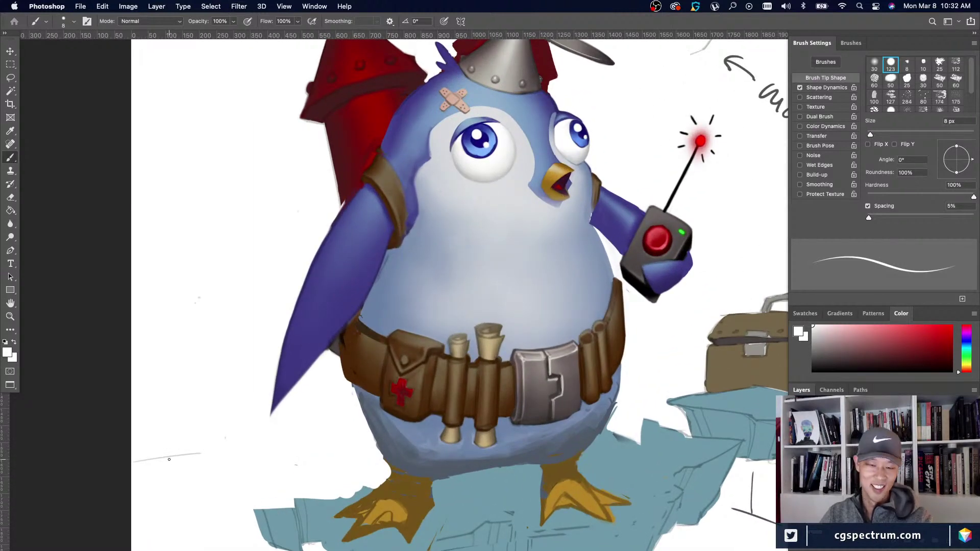
key("super+0")
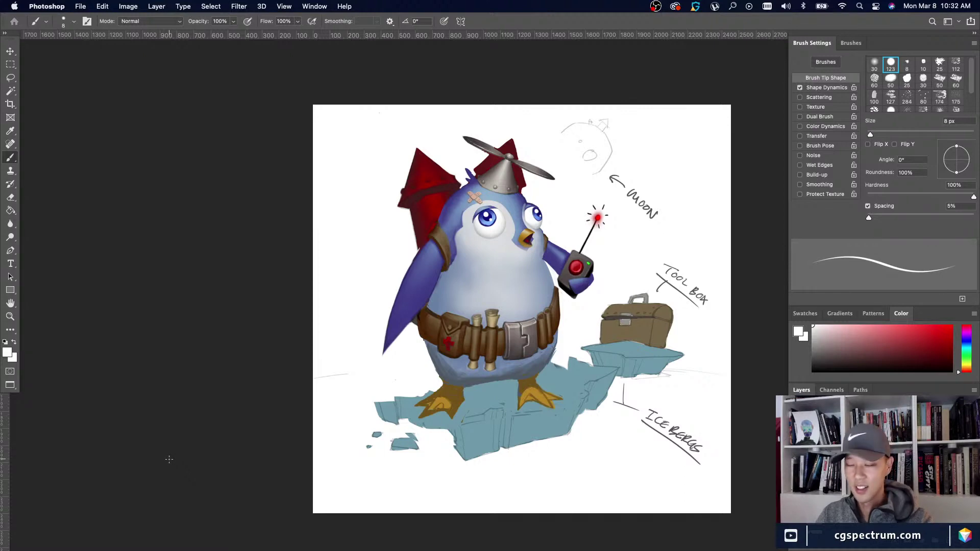
key("super+equal")
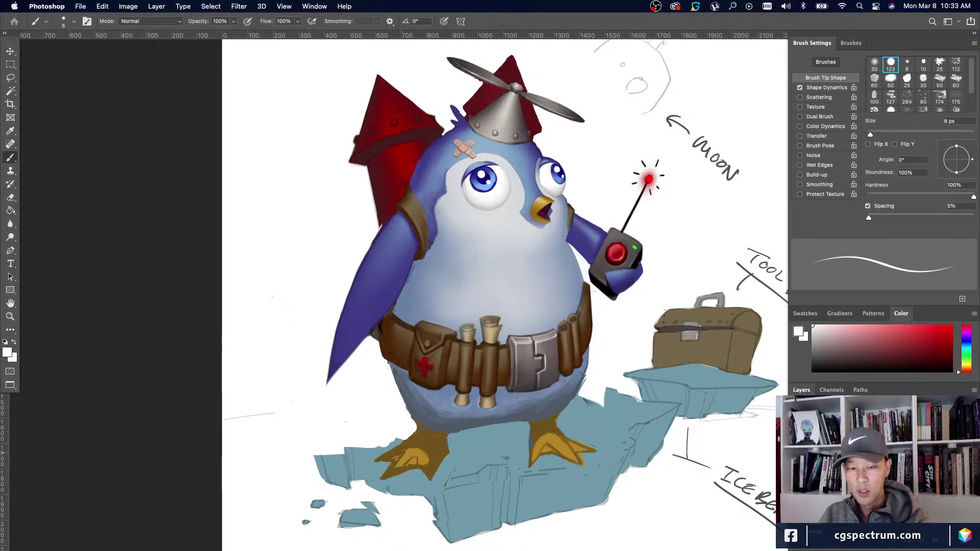
key("super+minus")
key("super+minus")
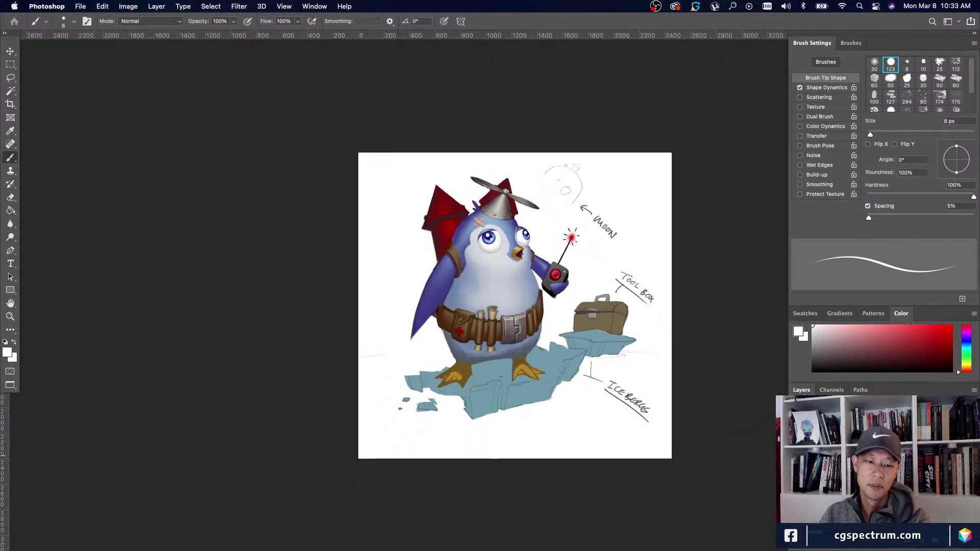
key("super+plus")
key("super+plus")
key("super+minus")
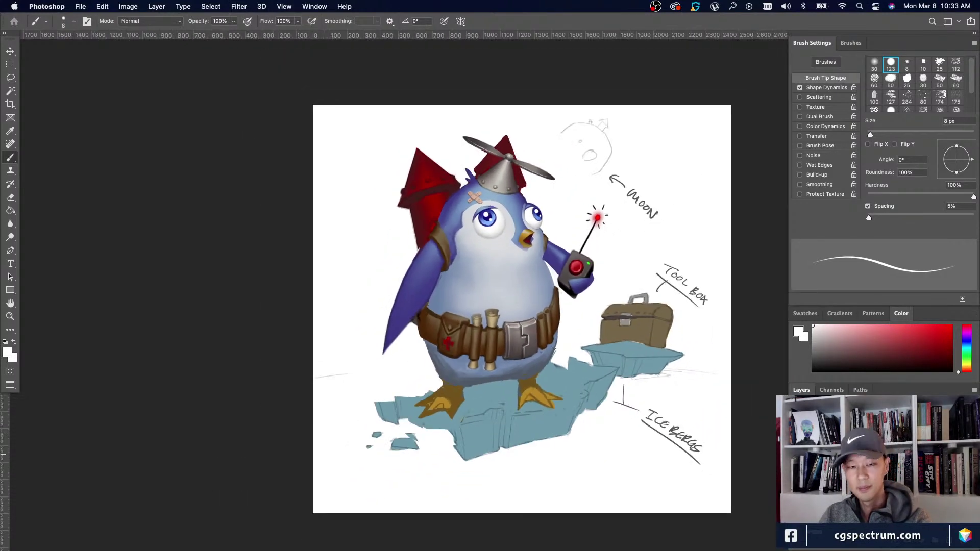
key("super+plus")
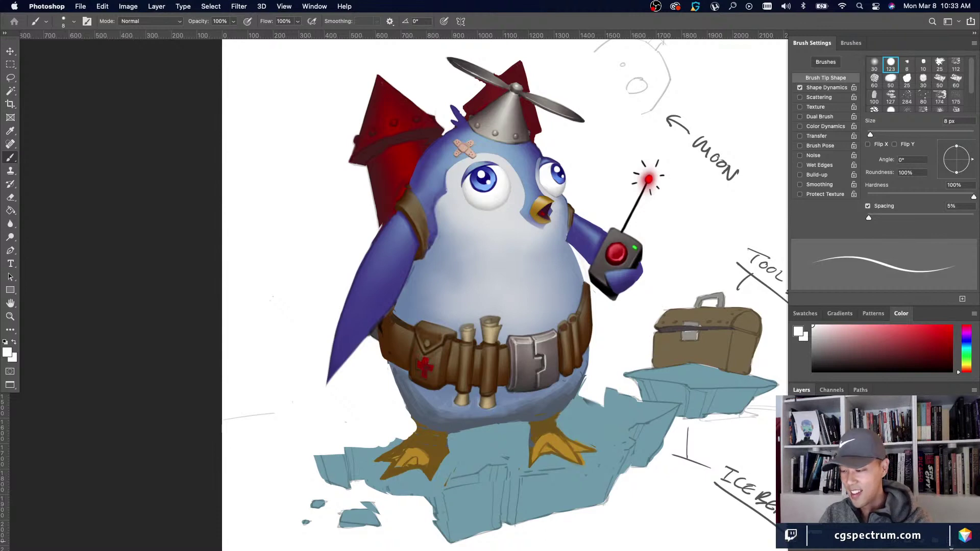
key("super+minus")
key("super+minus")
key("super+minus")
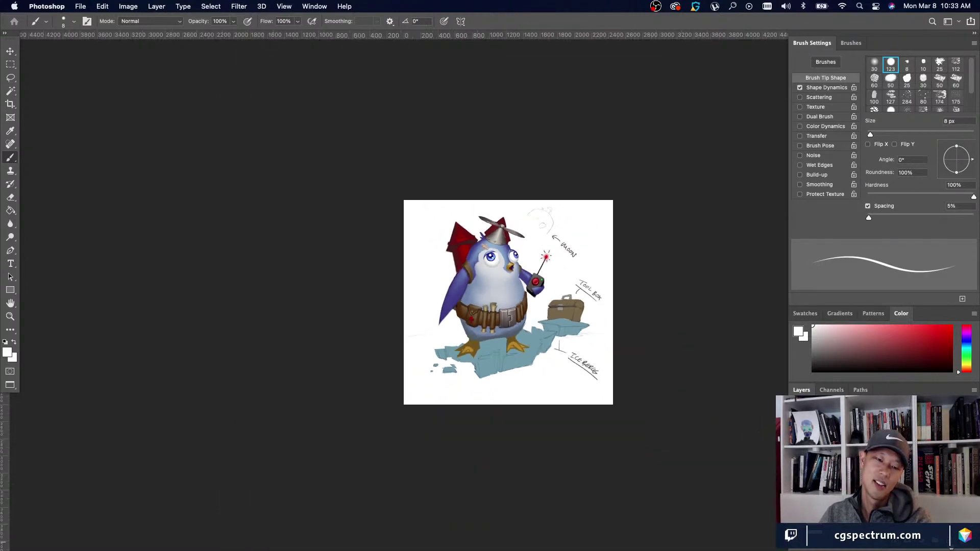
key("super+plus")
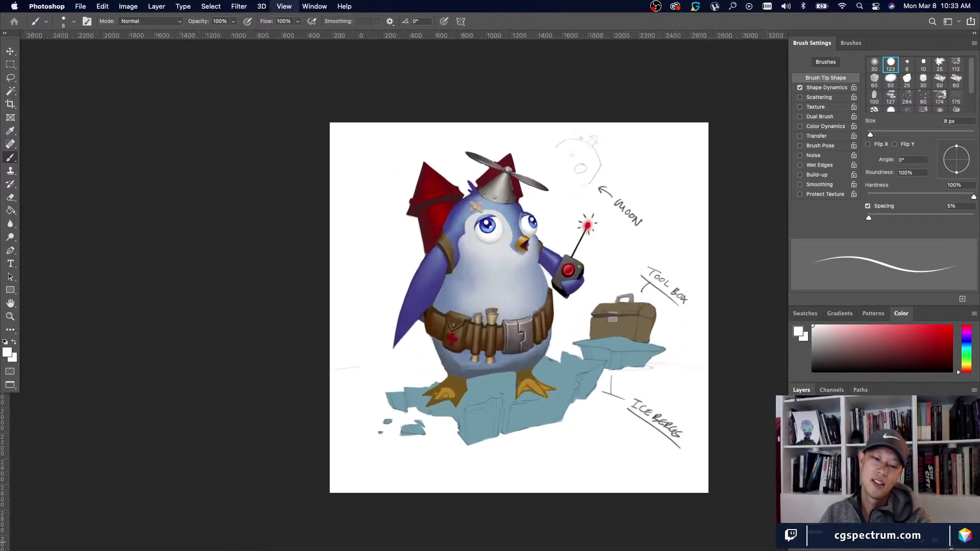
key("super+plus")
key("super+minus")
key("super+plus")
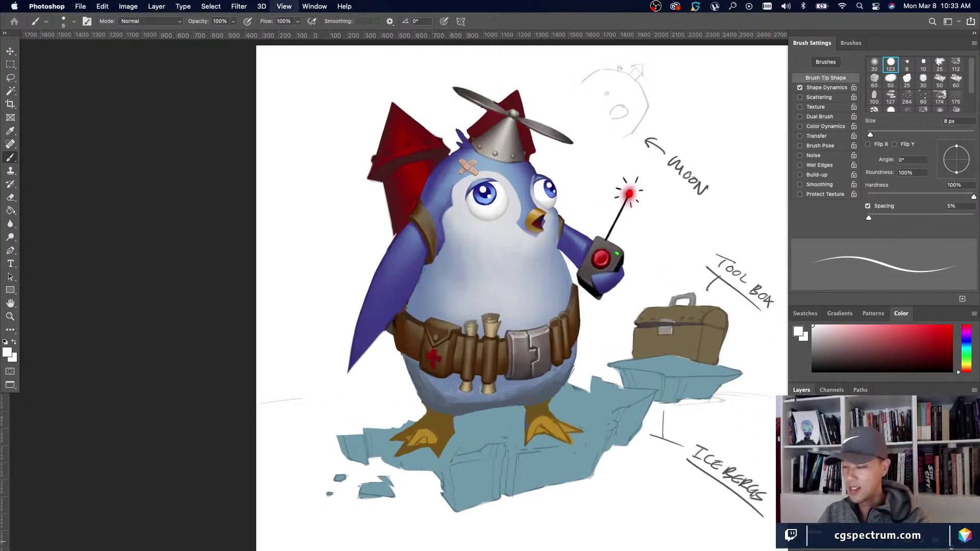
Try a freehand lasso selection around the penguin's foot below the red-cross pouch, and undo it.
key("l")
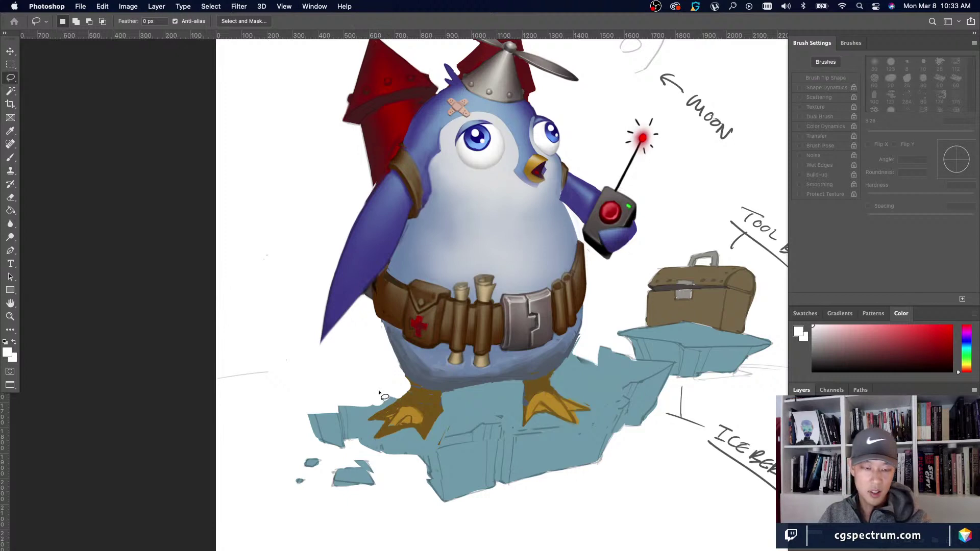
mouse_move(382, 392)
left_mouse_down()
mouse_move(442, 396)
mouse_move(462, 410)
mouse_move(402, 379)
mouse_move(460, 397)
mouse_move(457, 431)
mouse_move(409, 449)
mouse_move(364, 451)
mouse_move(352, 405)
left_mouse_up()
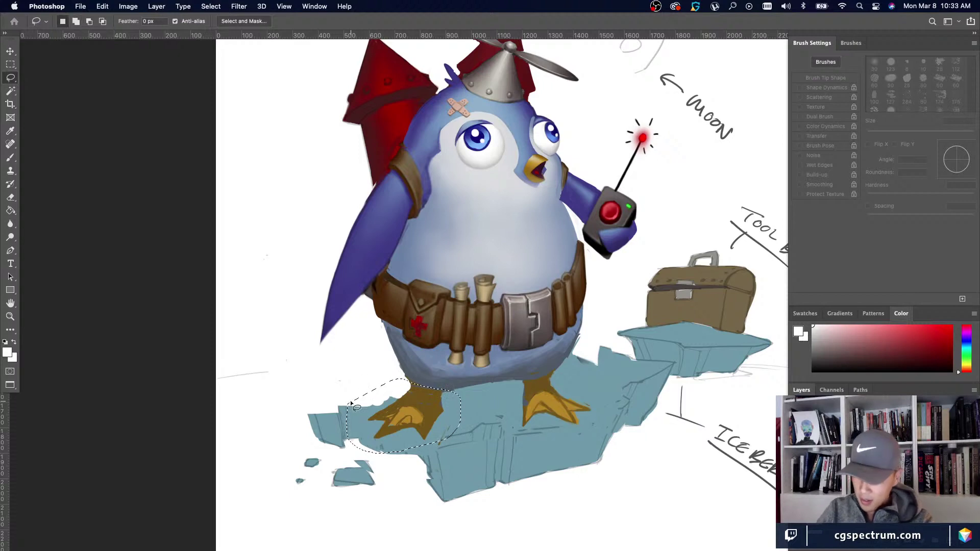
key("super+z")
key("v")
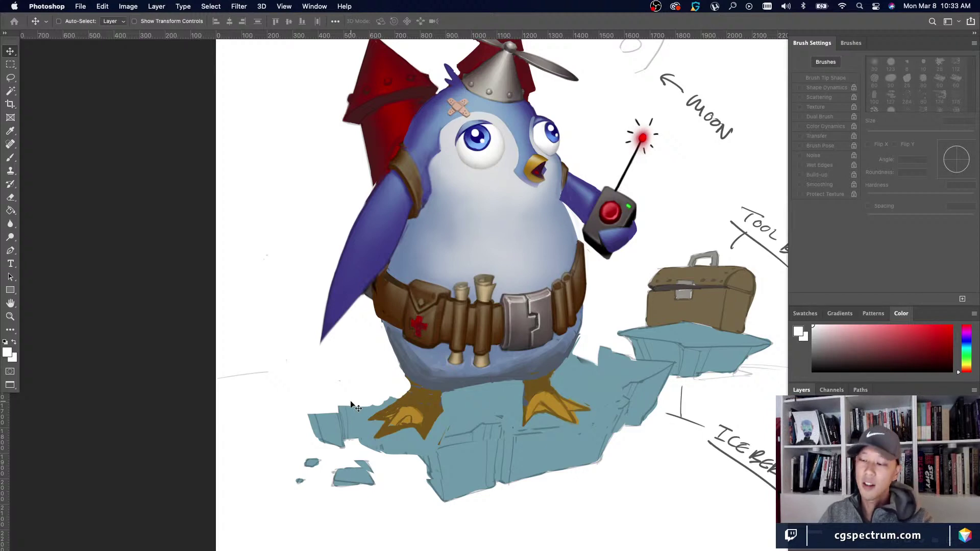
key("b")
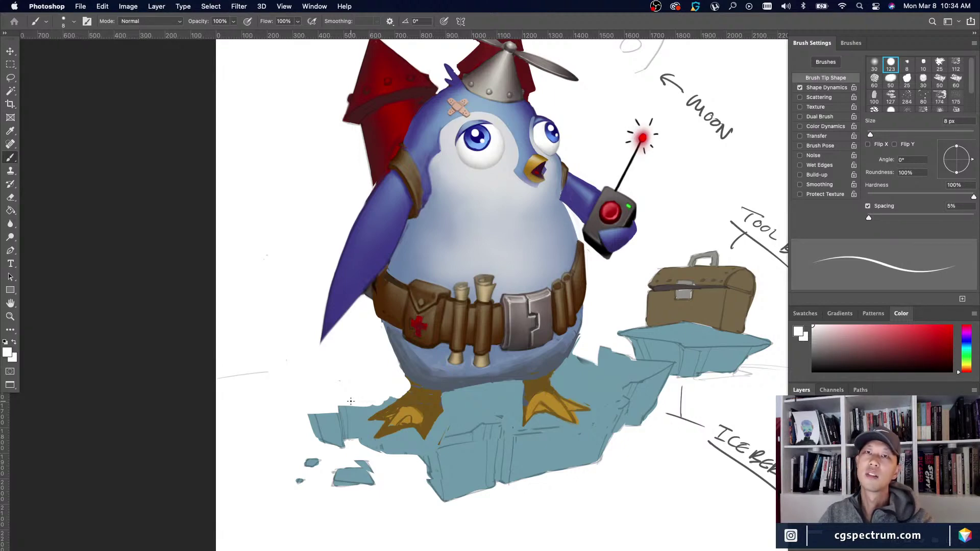
key("v")
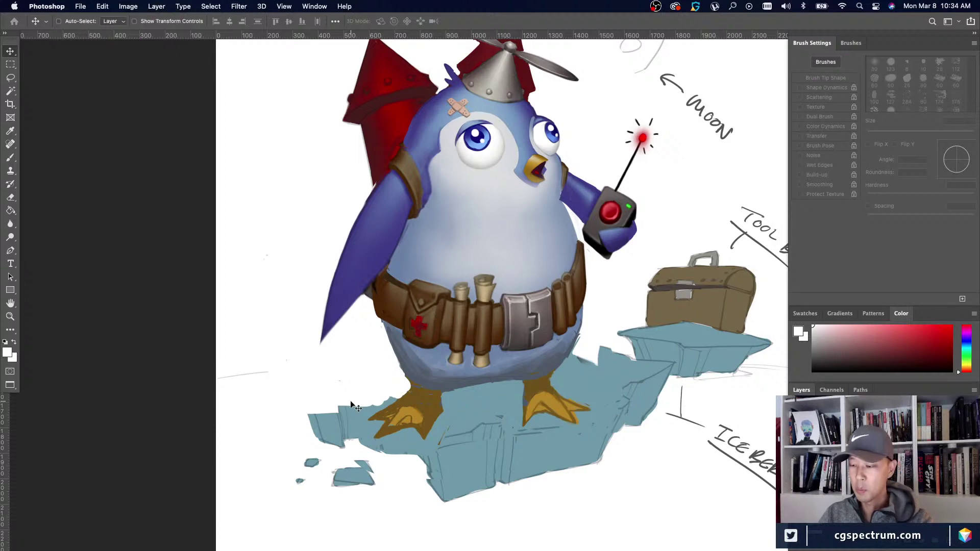
key("b")
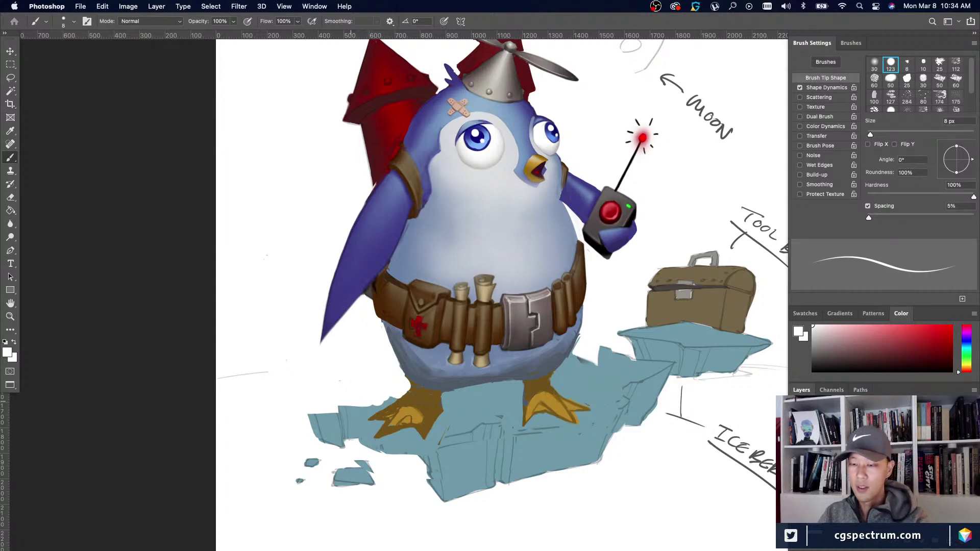
key("super+plus")
left_click_drag(369, 517, 370, 482)
key("super+minus")
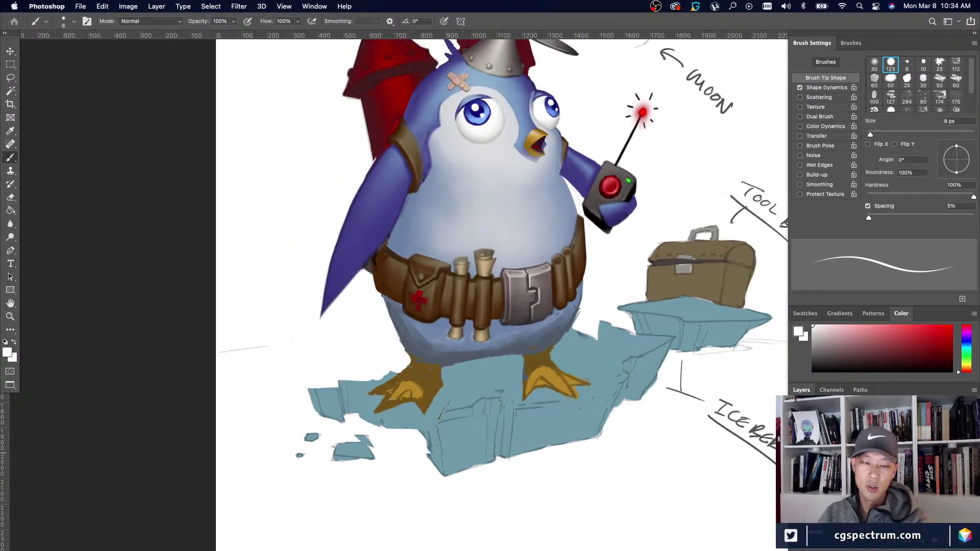
key("super+minus")
key("v")
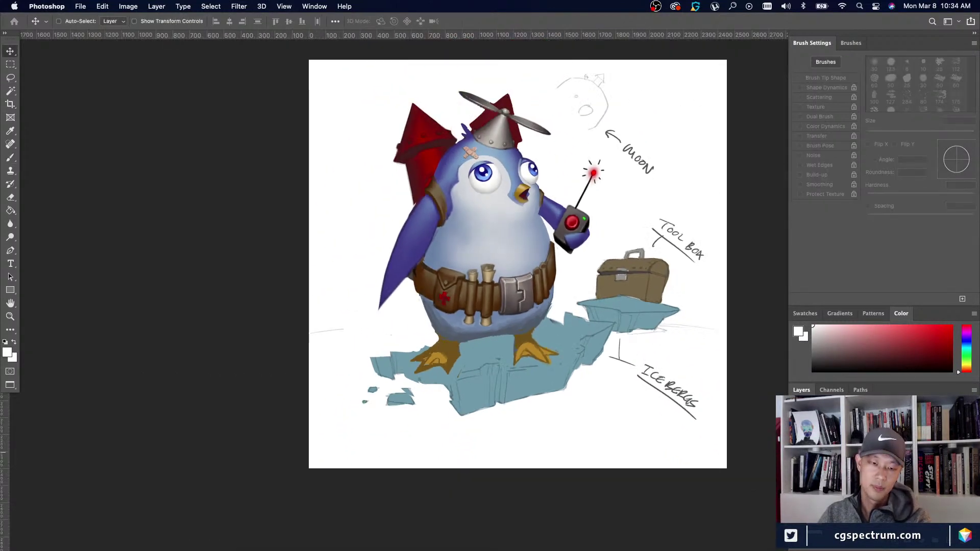
key("super+plus")
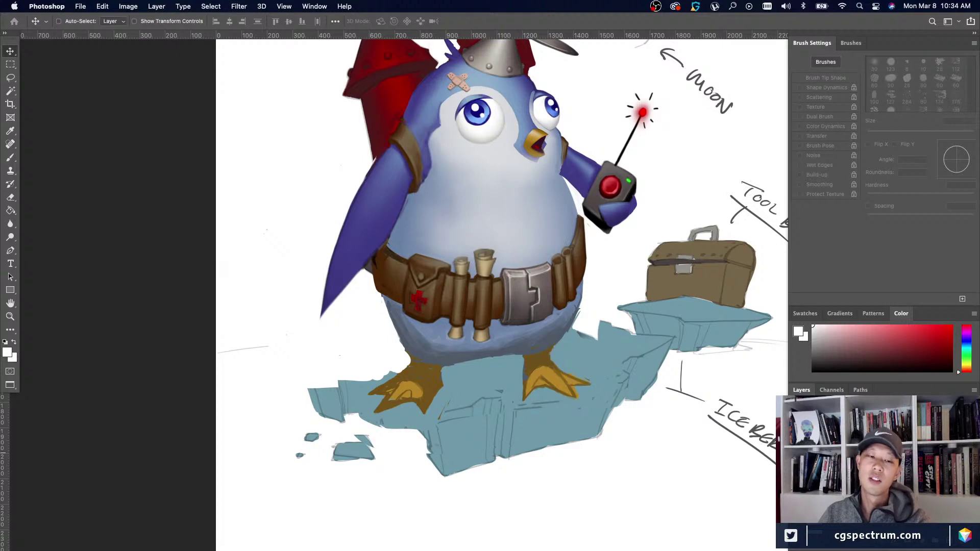
key("super+minus")
key("super+minus")
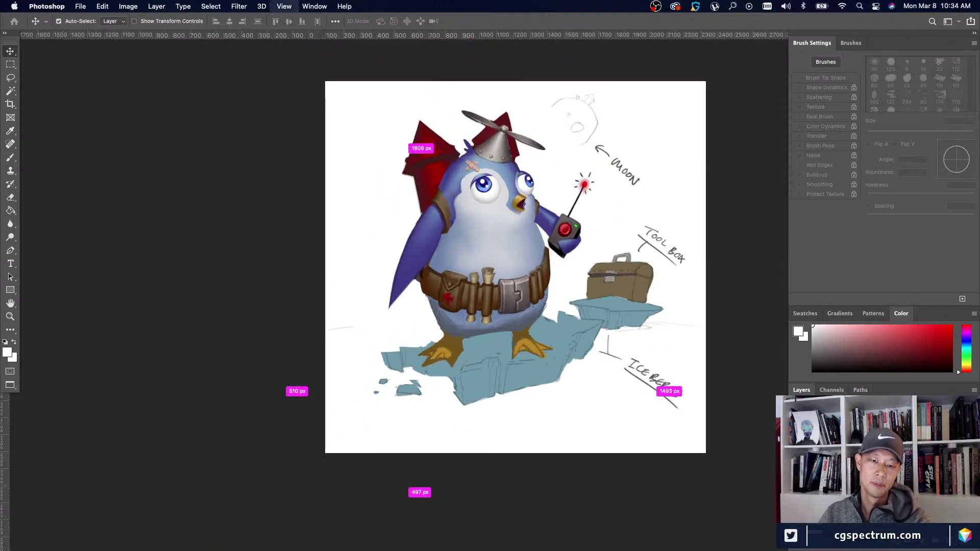
key("super+plus")
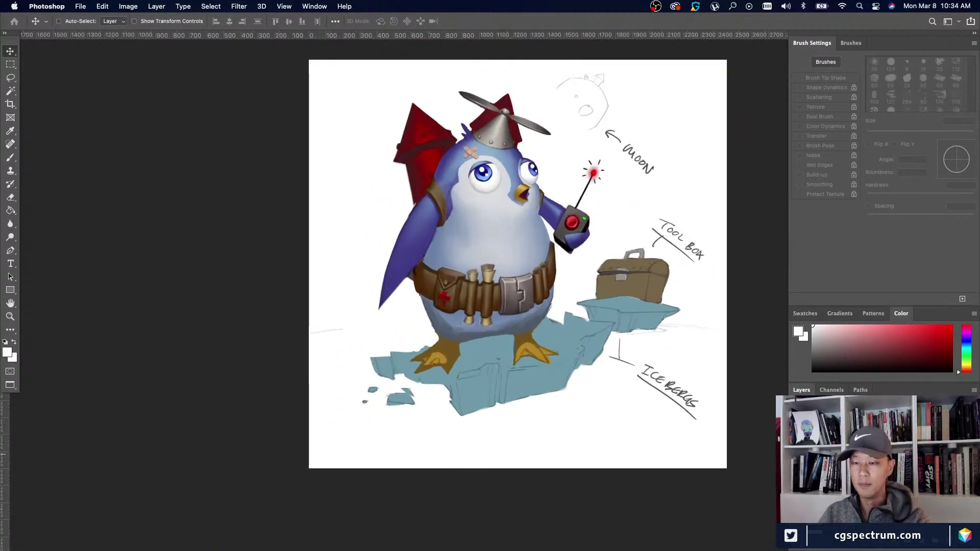
key("super+minus")
key("super+plus")
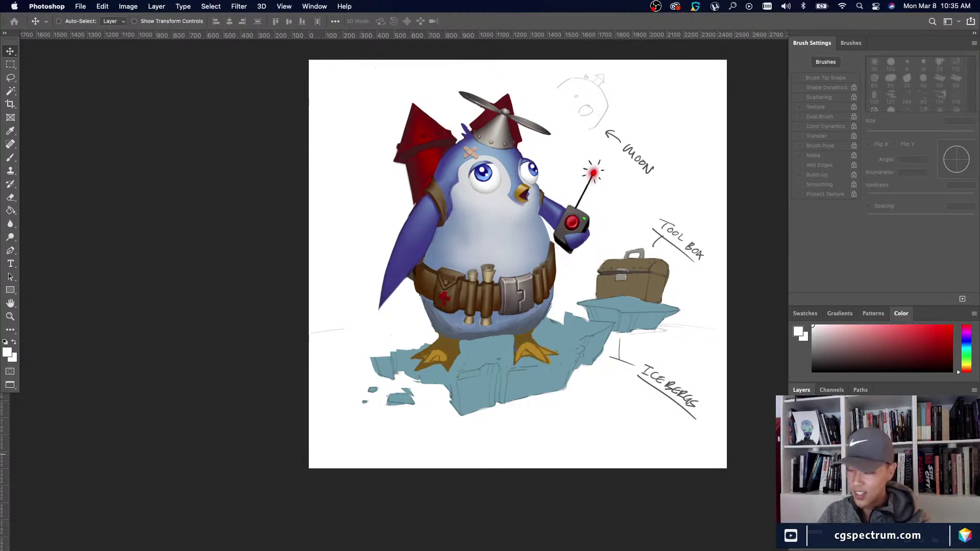
key("e")
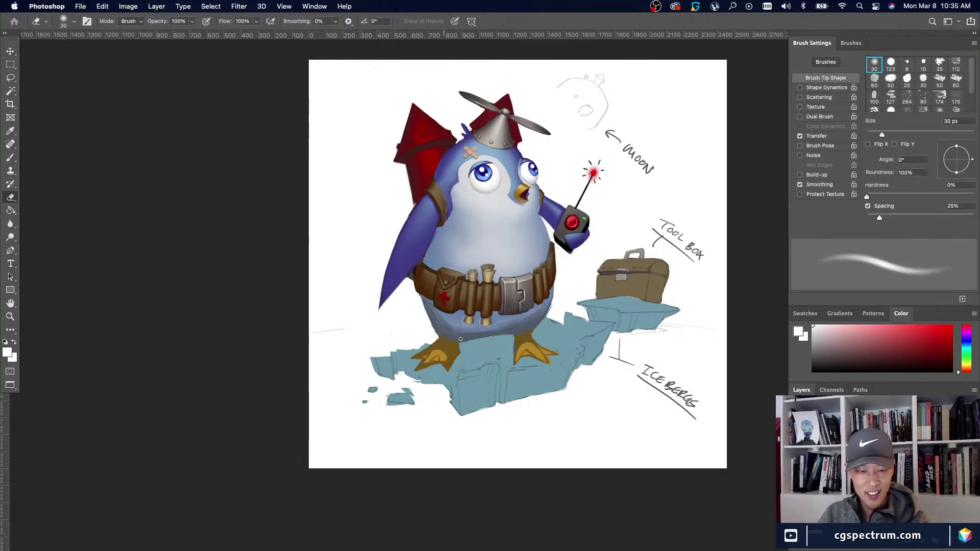
key("v")
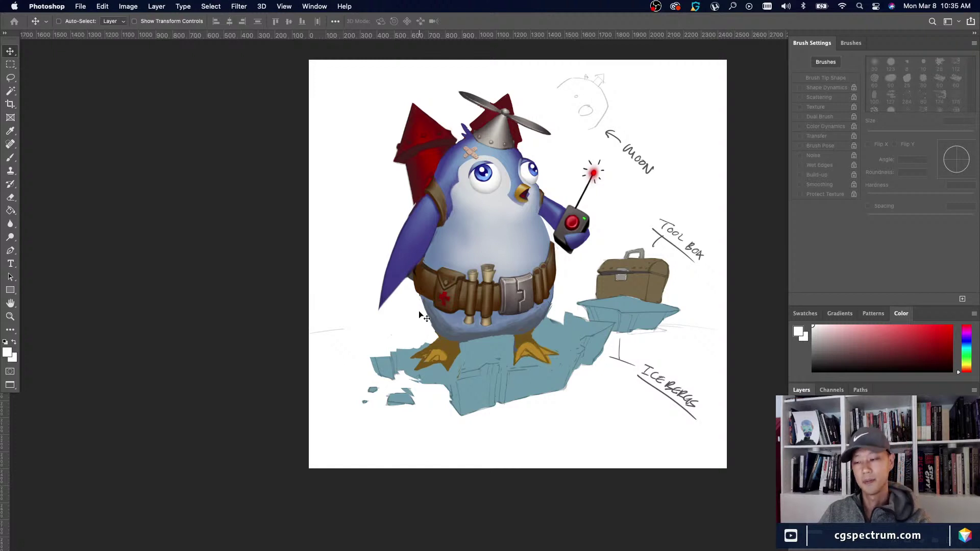
key("l")
mouse_move(534, 336)
left_mouse_down()
mouse_move(552, 340)
mouse_move(562, 376)
mouse_move(511, 347)
mouse_move(533, 336)
left_mouse_up()
key("shift")
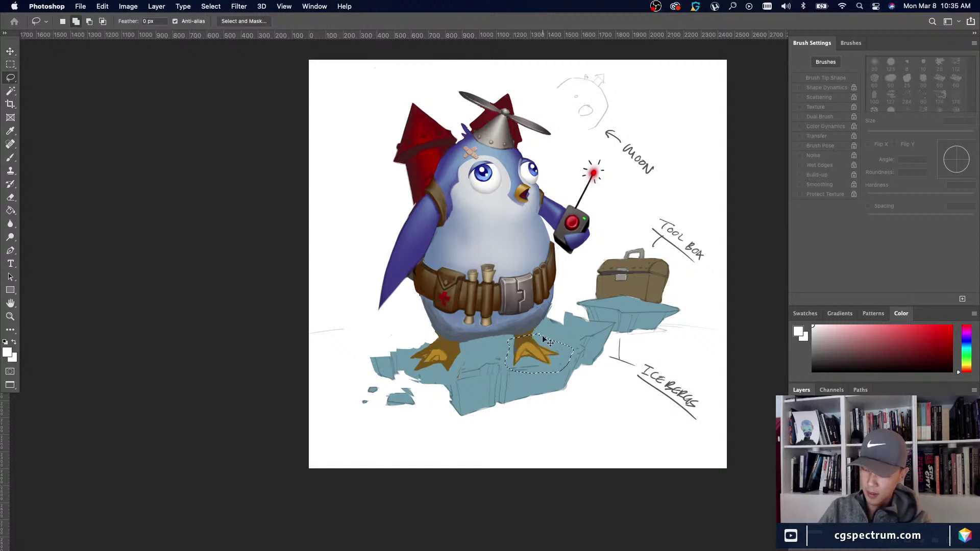
key("ctrl+d")
key("v")
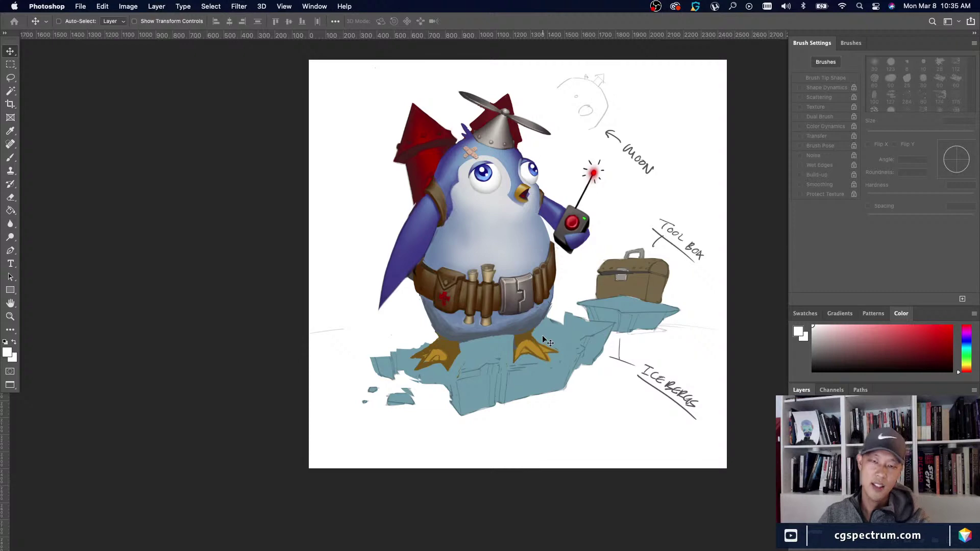
key("b")
key("super+equal")
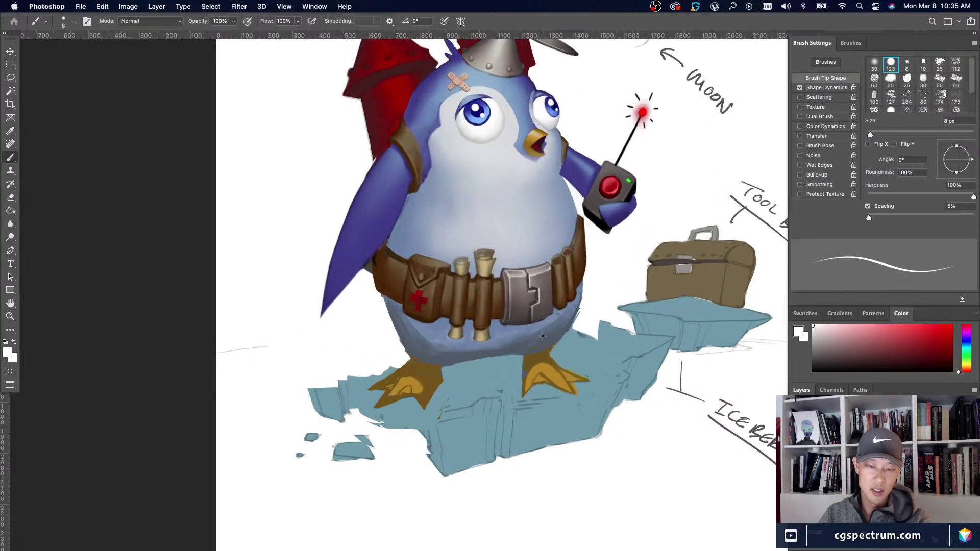
key("super+minus")
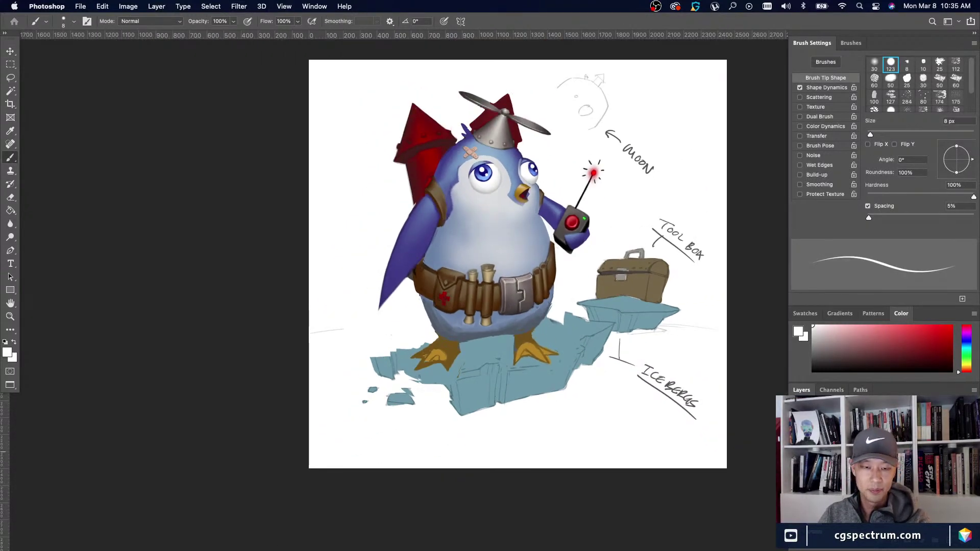
key("super+minus")
key("super+minus")
key("v")
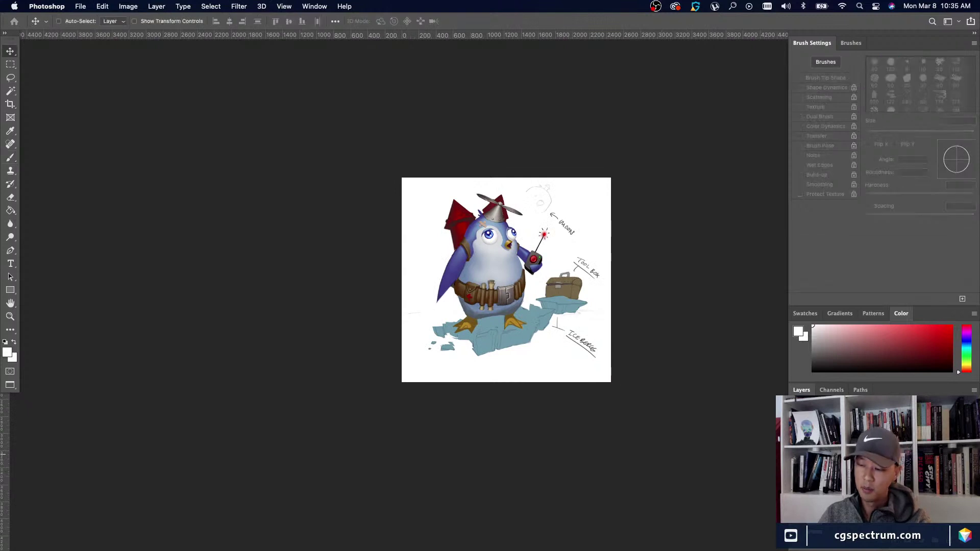
key("super+plus")
key("super+plus")
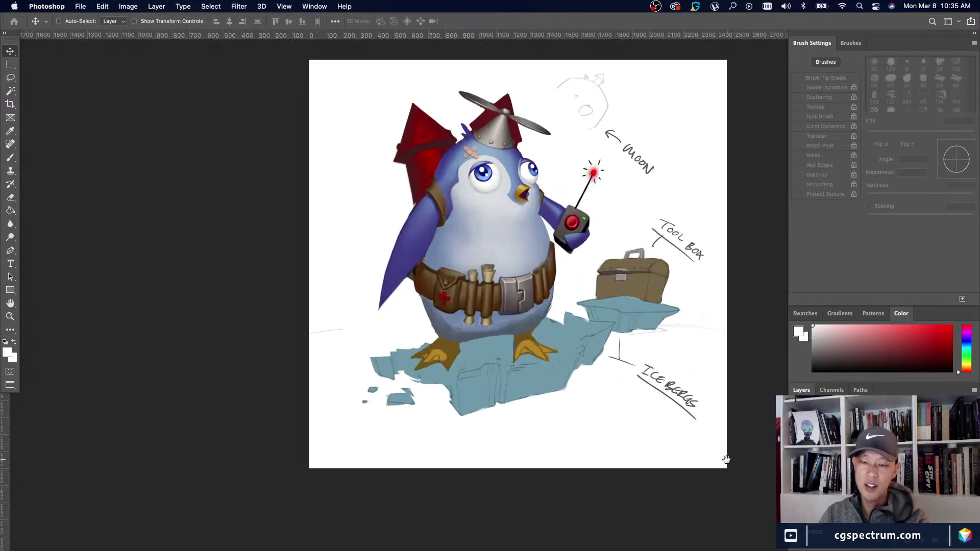
scroll(724, 460, "up", 3)
key("b")
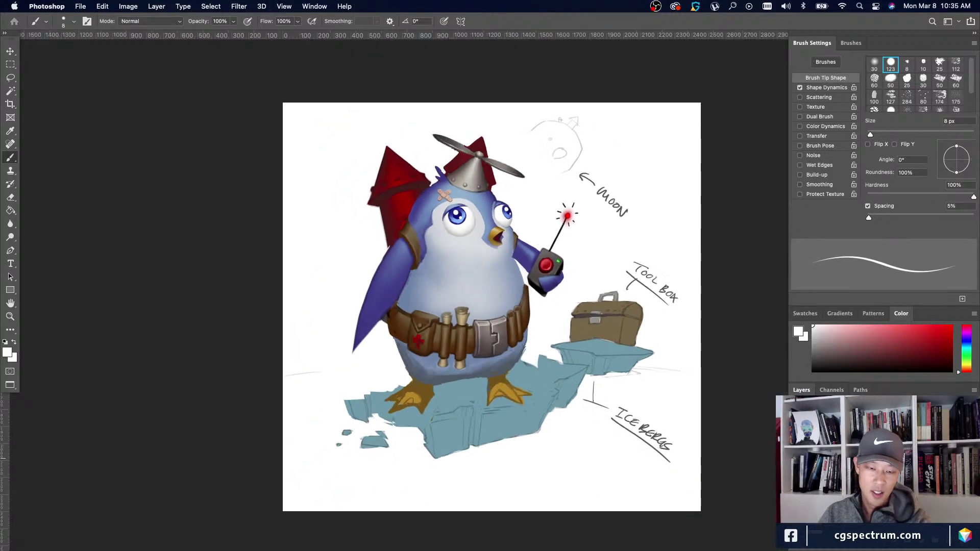
key("v")
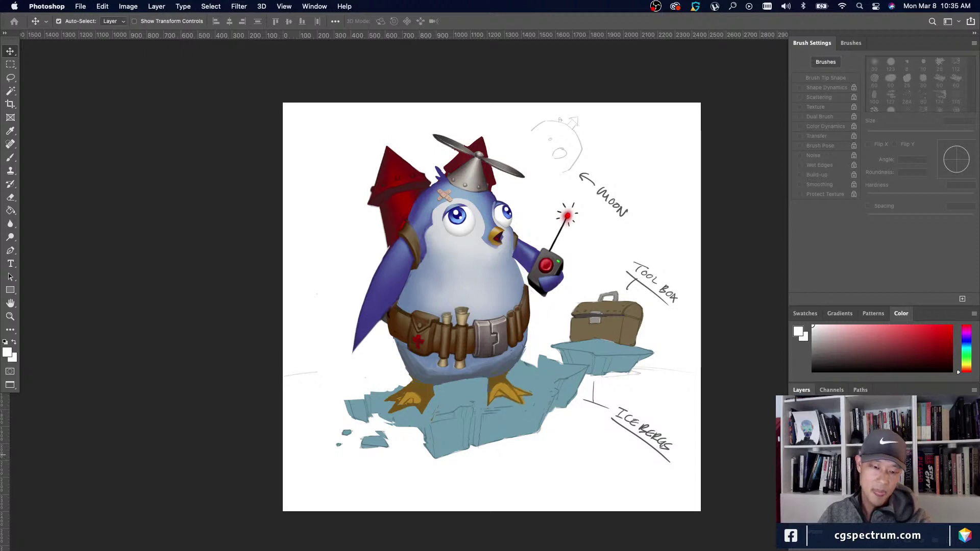
key("super+minus")
key("super+minus")
key("super+plus")
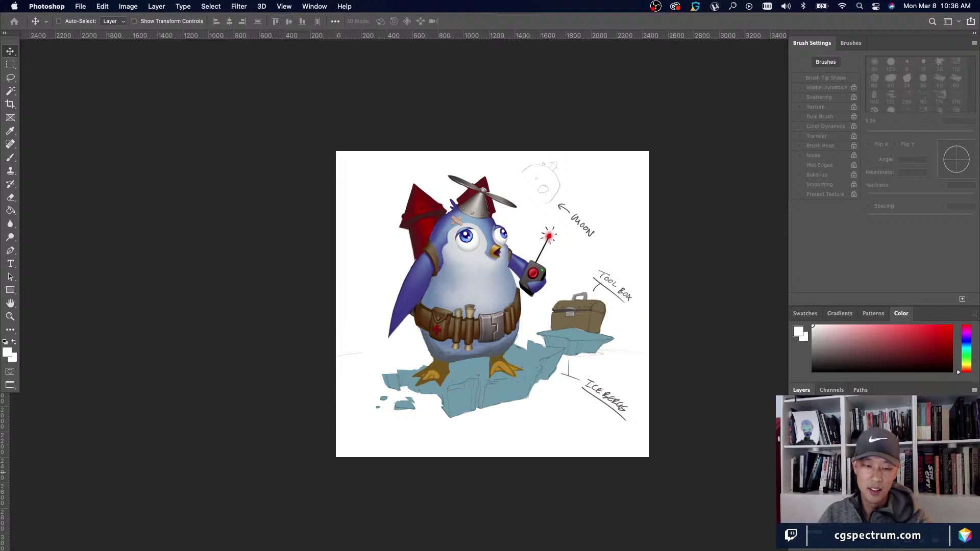
key("super+minus")
key("super+minus")
key("super+plus")
key("super+plus")
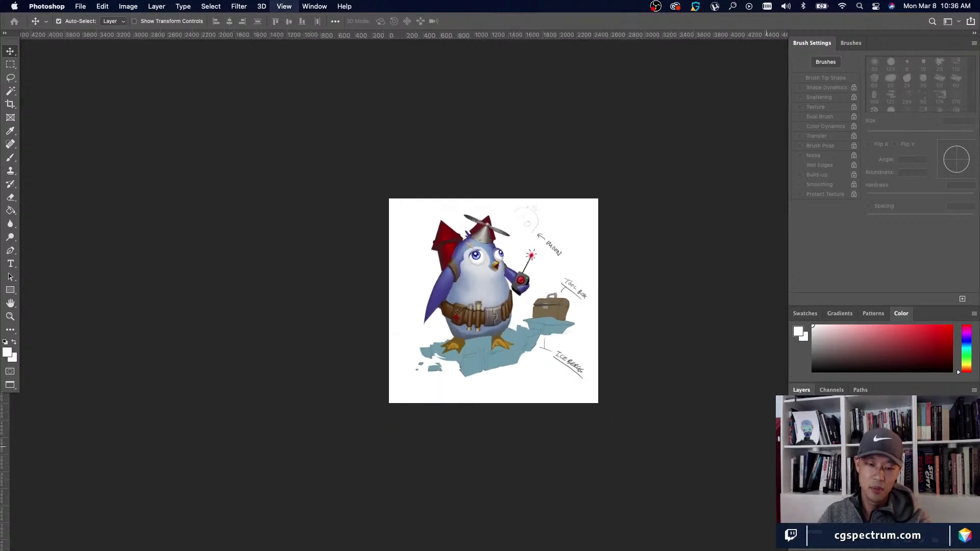
key("super+plus")
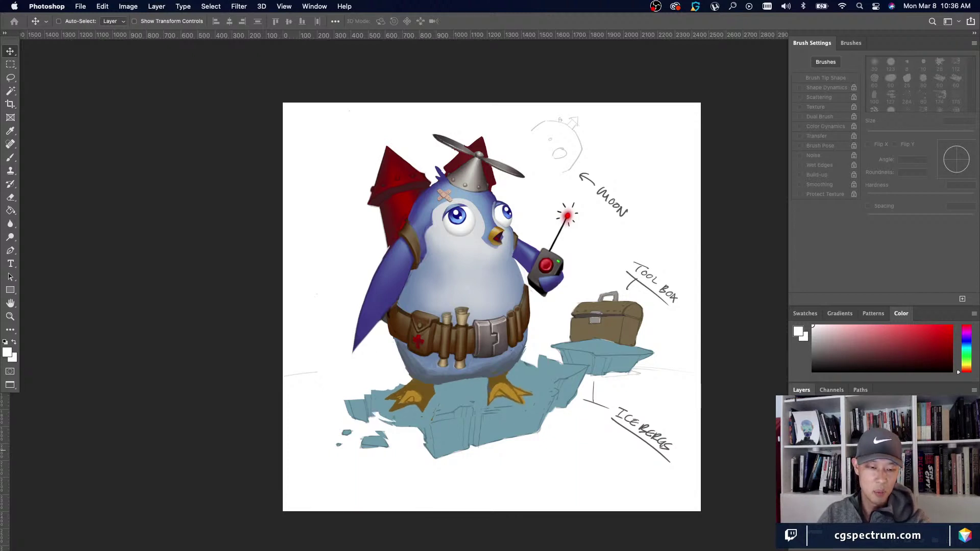
key("b")
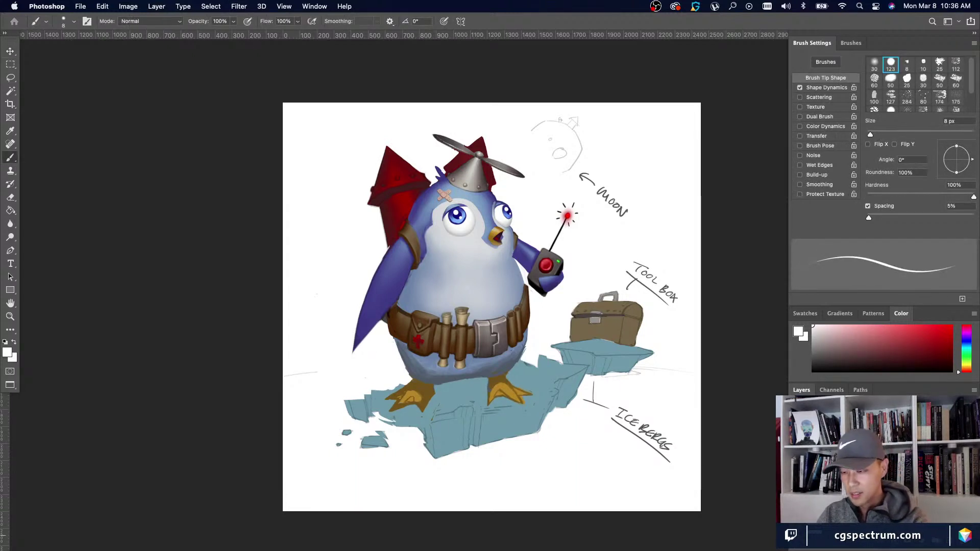
Adjust the hard round brush size, ending at 9 px.
key("bracketright")
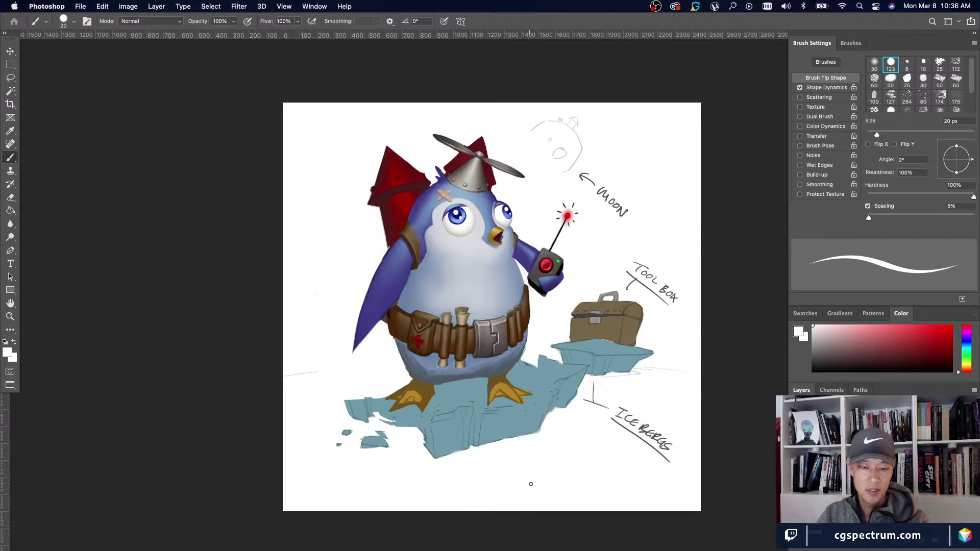
key("super+minus")
key("super+equal")
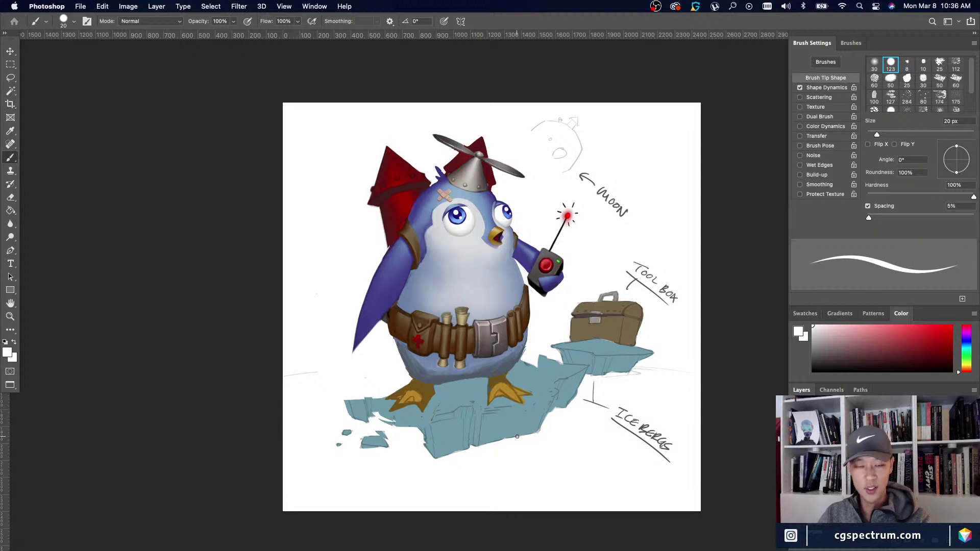
key("bracketright")
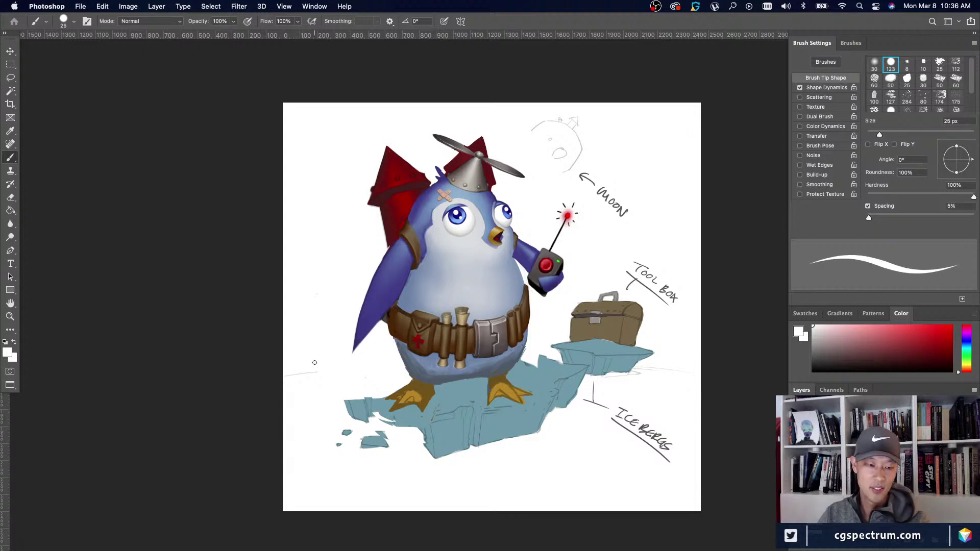
key("bracketleft")
key("bracketleft")
key("bracketleft")
key("bracketleft")
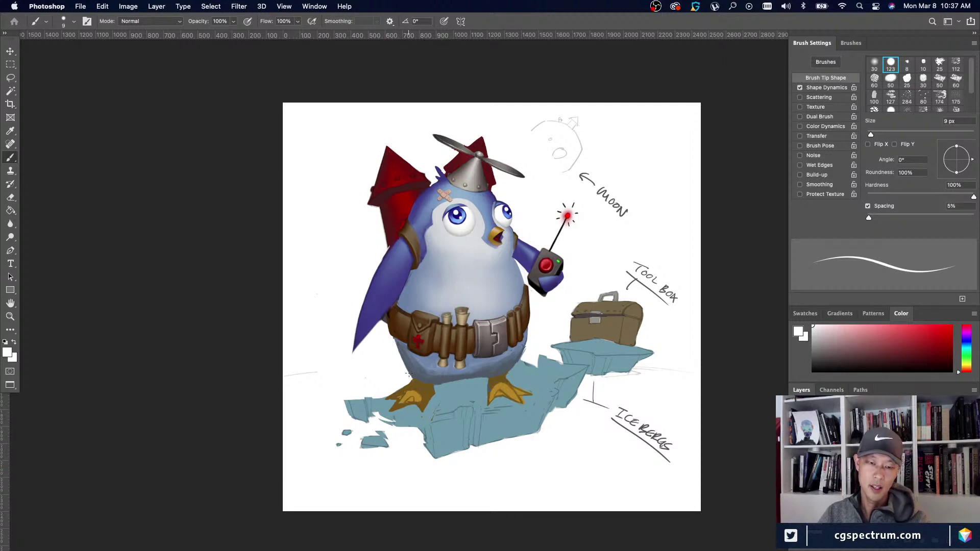
Choose the soft round 30 px brush with 0% hardness for painting.
key("ctrl+minus")
key("ctrl+plus")
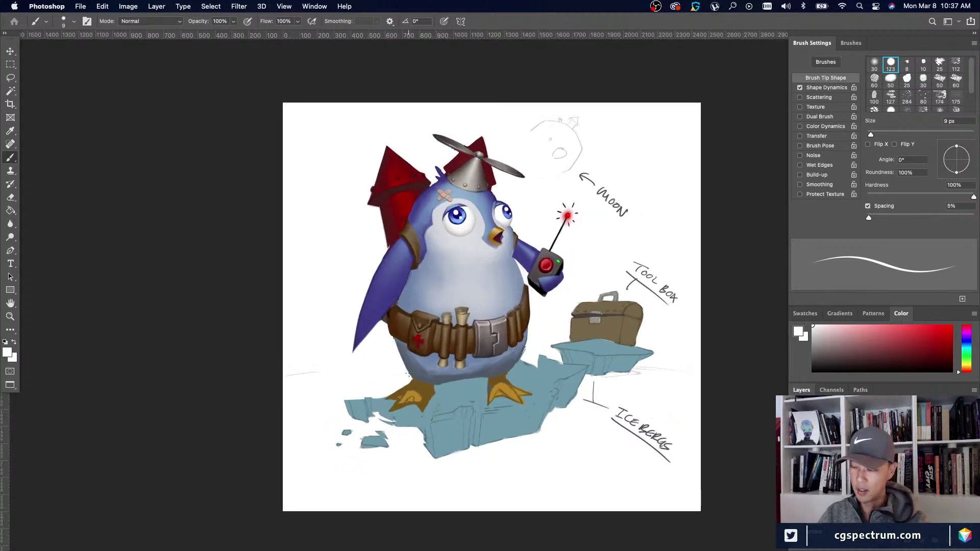
key("ctrl+plus")
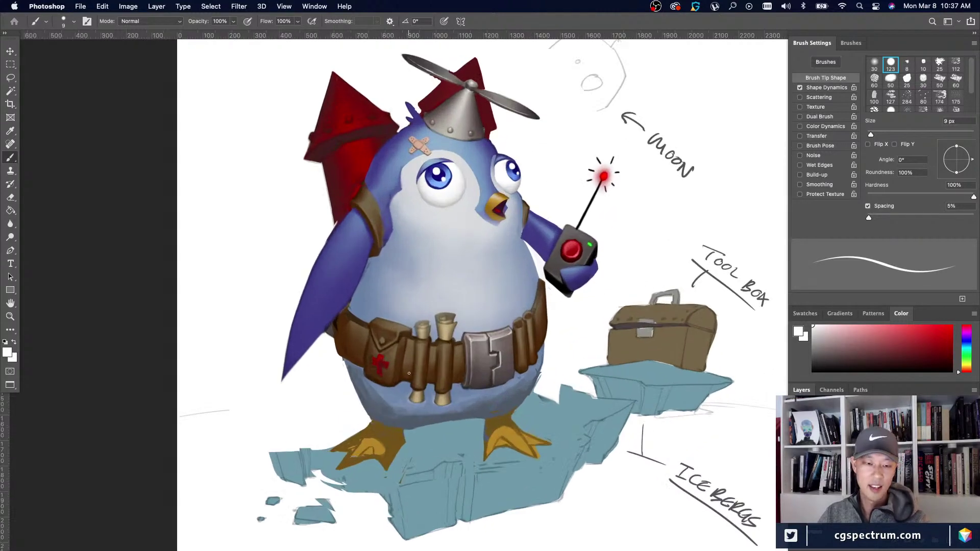
key("ctrl+minus")
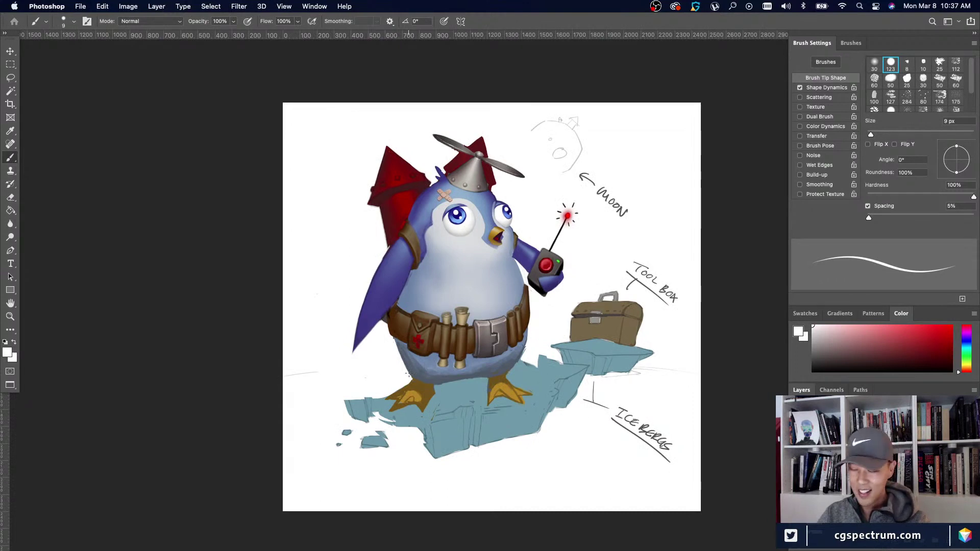
key("ctrl+plus")
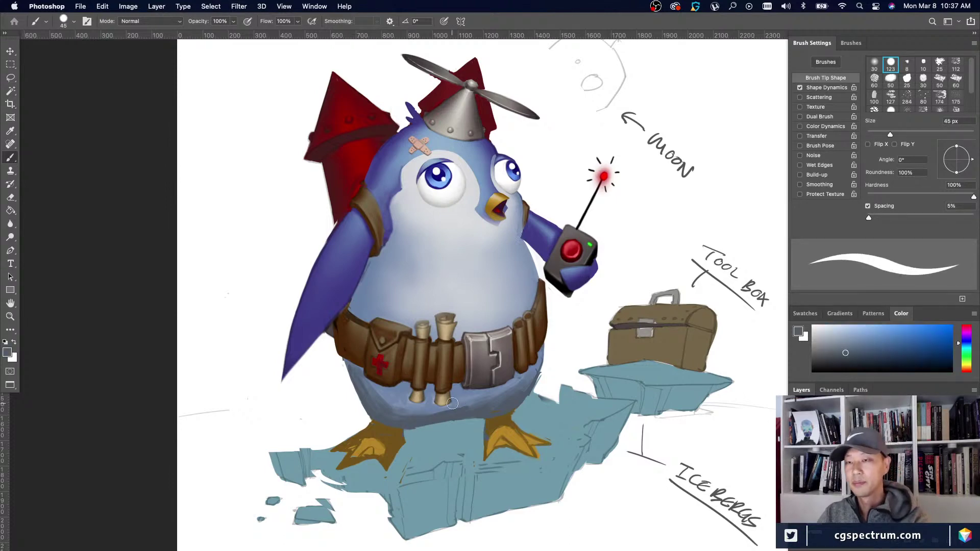
left_click(875, 65)
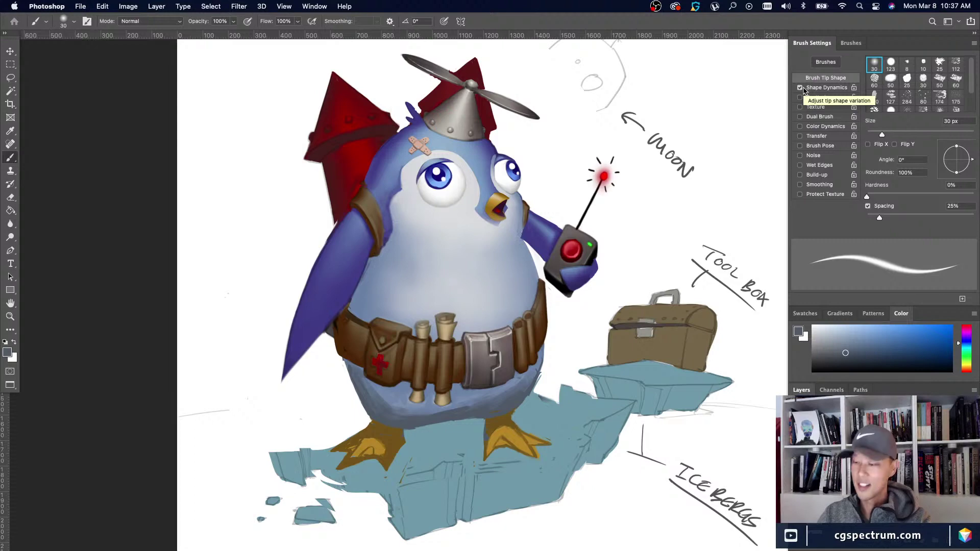
key("super+minus")
key("super+equal")
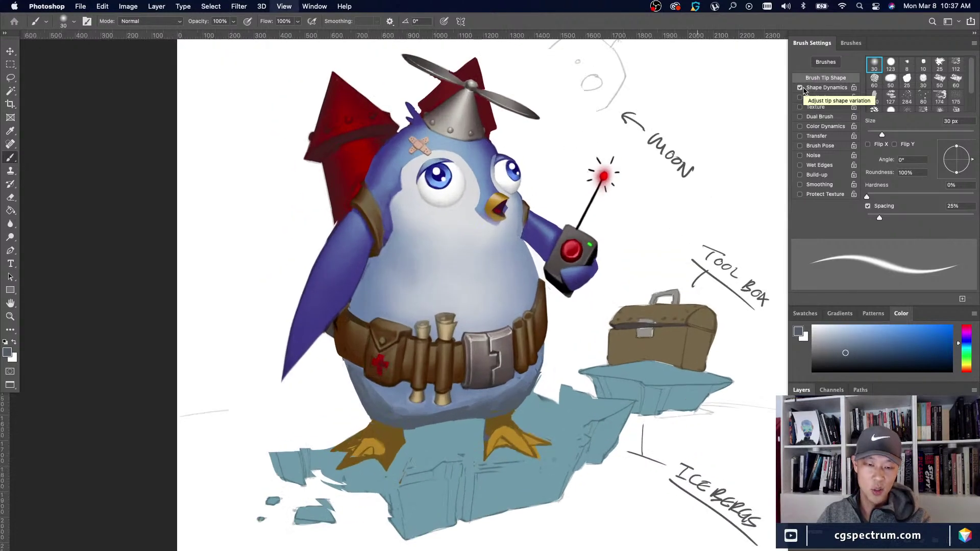
key("super+minus")
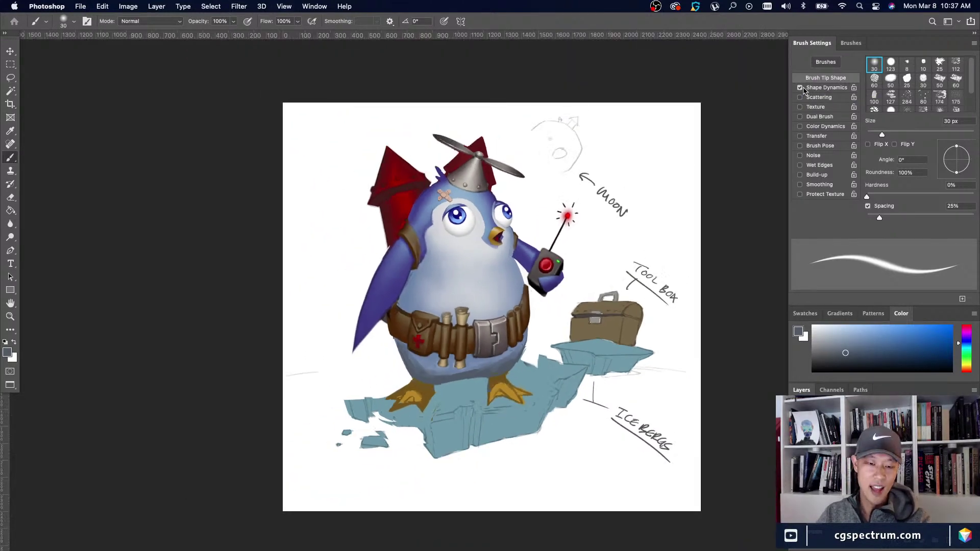
key("super+equal")
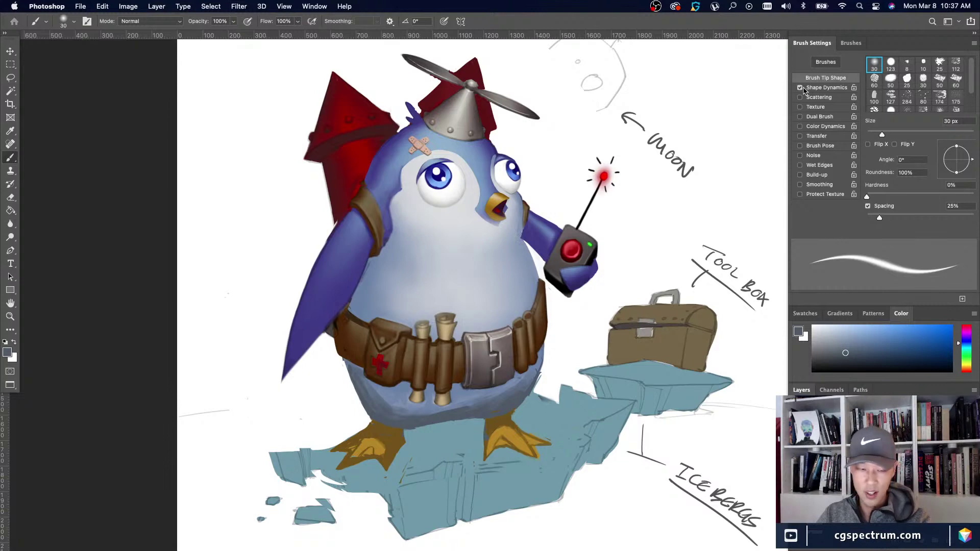
left_click_drag(312, 495, 363, 467)
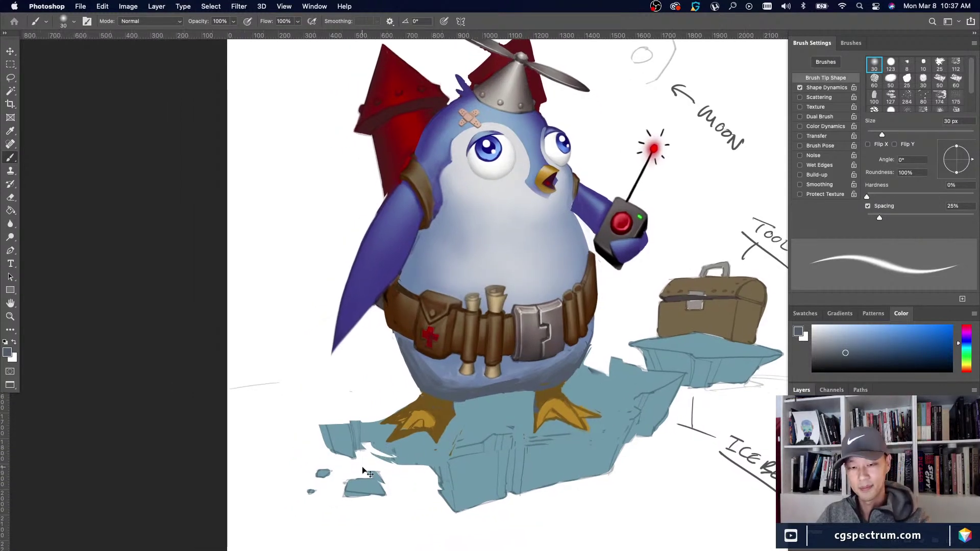
key("super+minus")
key("super+minus")
key("super+equal")
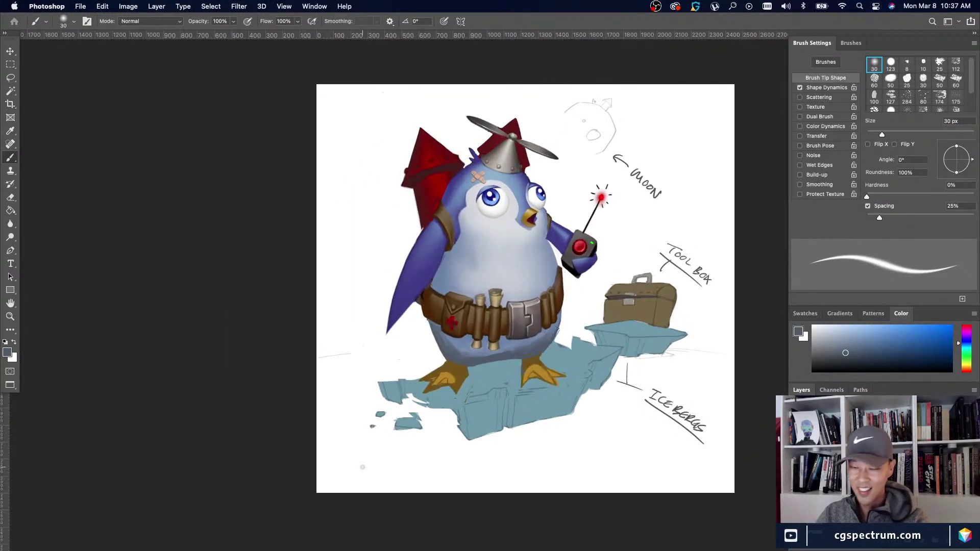
Lasso the penguin's foot nearest the toolbox and move it slightly up and toward the toolbox.
key("l")
mouse_move(515, 376)
left_mouse_down()
mouse_move(562, 360)
mouse_move(530, 399)
mouse_move(513, 381)
left_mouse_up()
key("v")
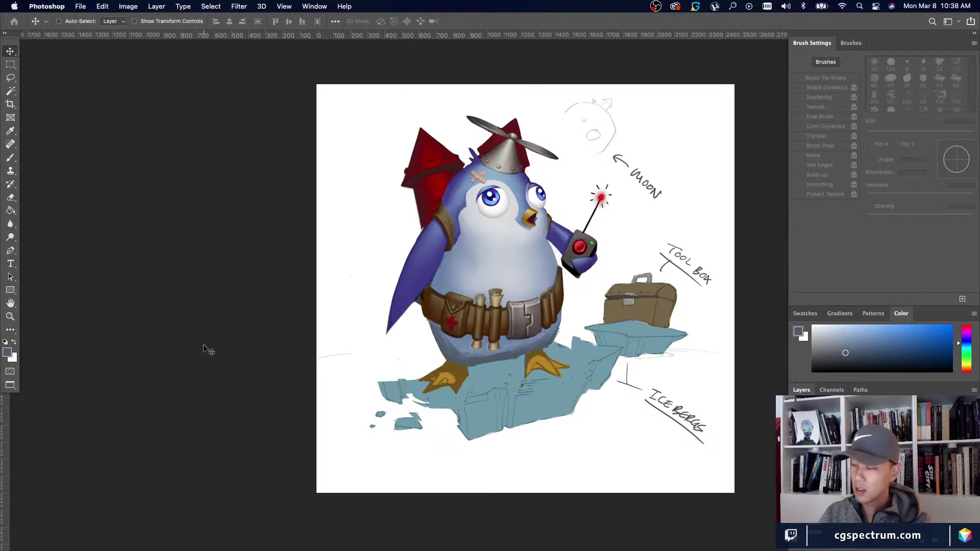
Sample the dark yellow-brown from the moved foot and set up the hard round brush at 10 px.
key("b")
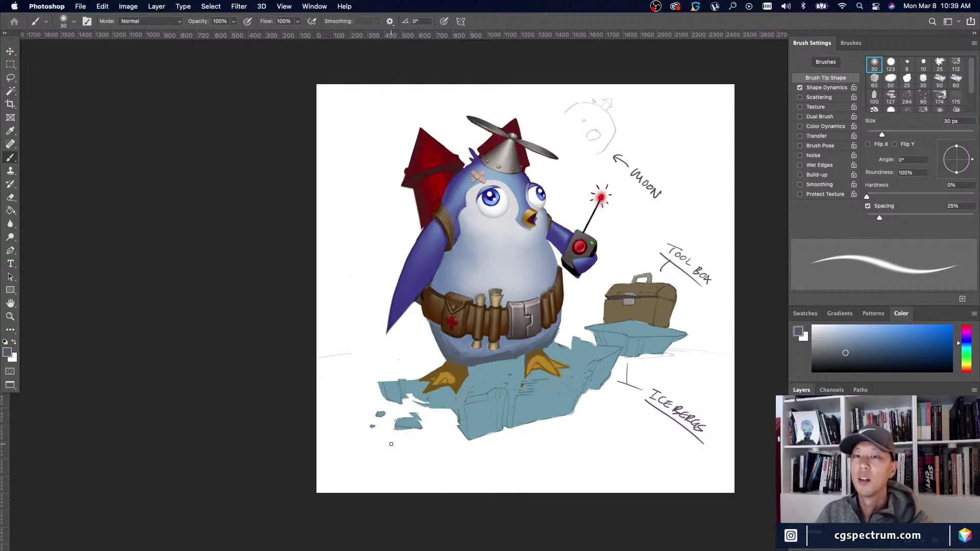
scroll(391, 444, "up", 5)
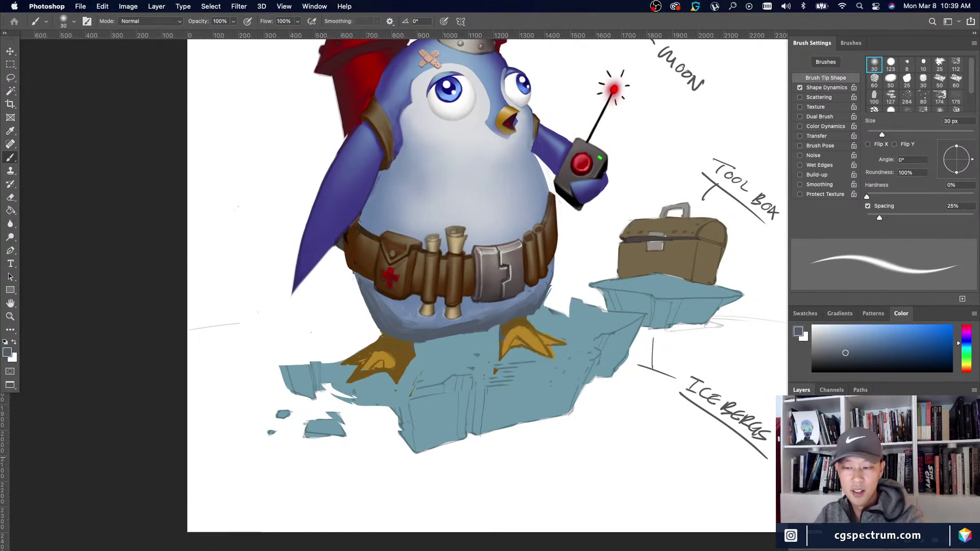
left_click(490, 323, "alt")
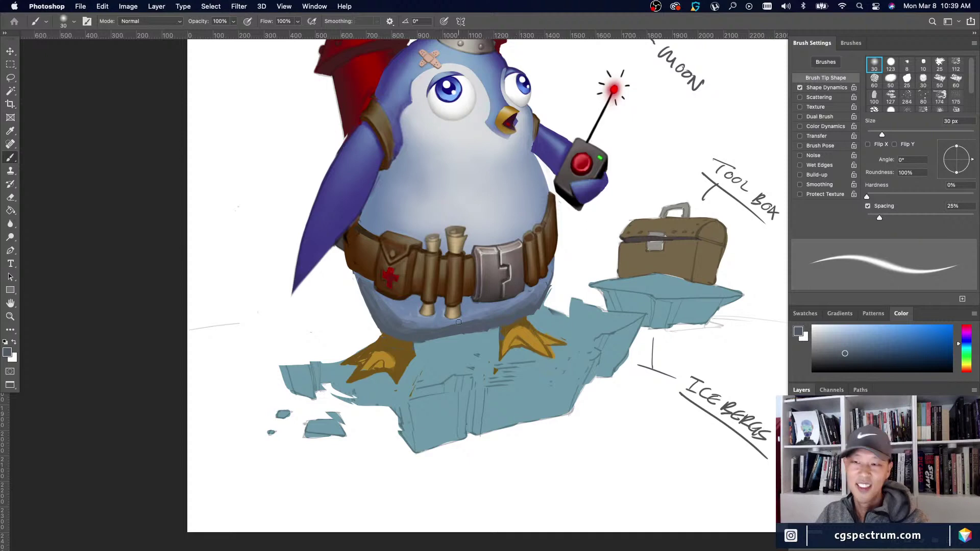
key("period")
left_click(500, 326, "alt")
key("bracketright")
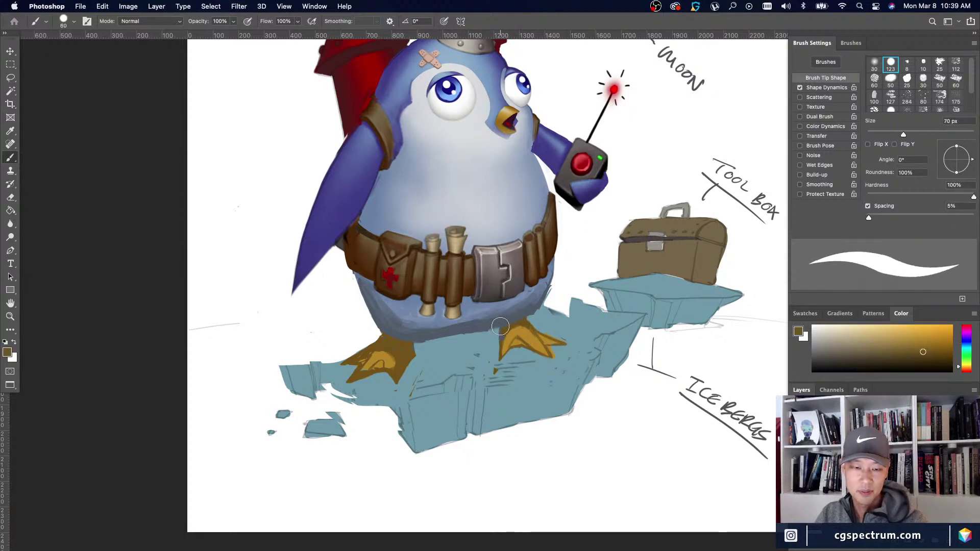
key("bracketleft")
key("bracketleft")
key("bracketleft")
key("bracketleft")
key("bracketleft")
key("bracketleft")
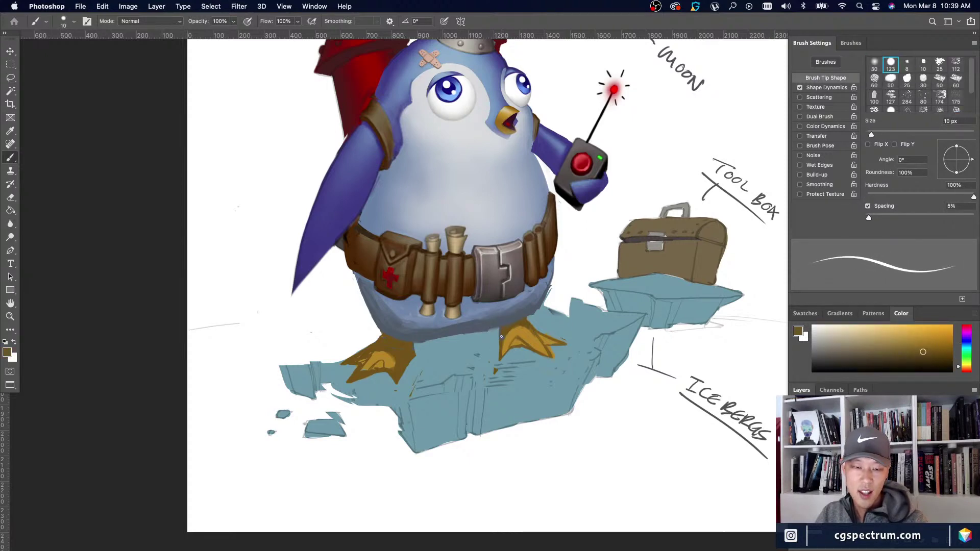
scroll(626, 442, "up", 2)
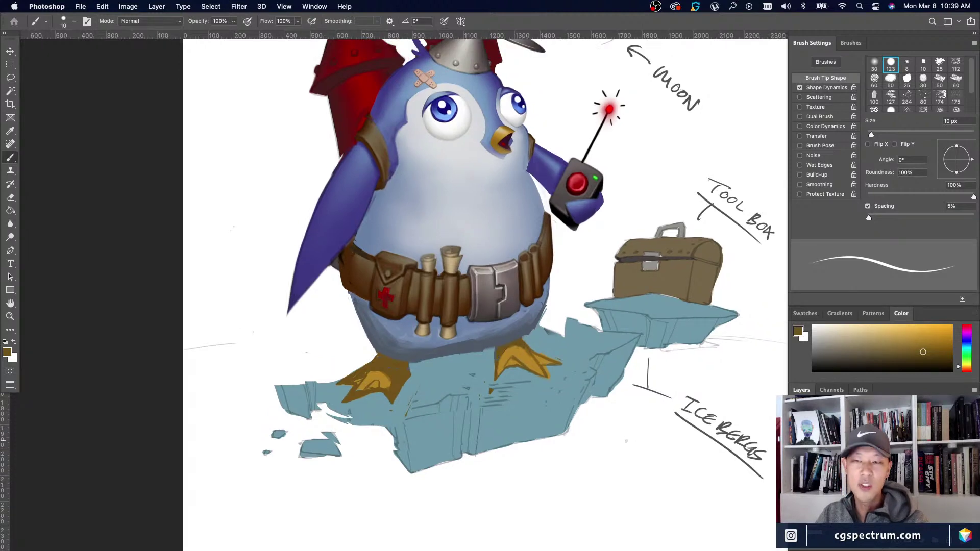
left_click_drag(626, 441, 611, 457)
left_click_drag(688, 450, 687, 461)
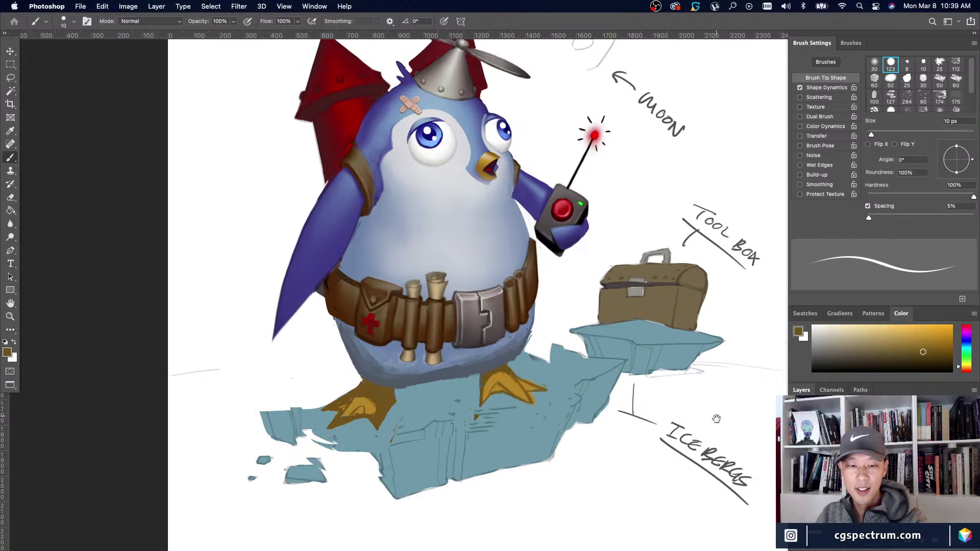
left_click_drag(716, 419, 721, 437)
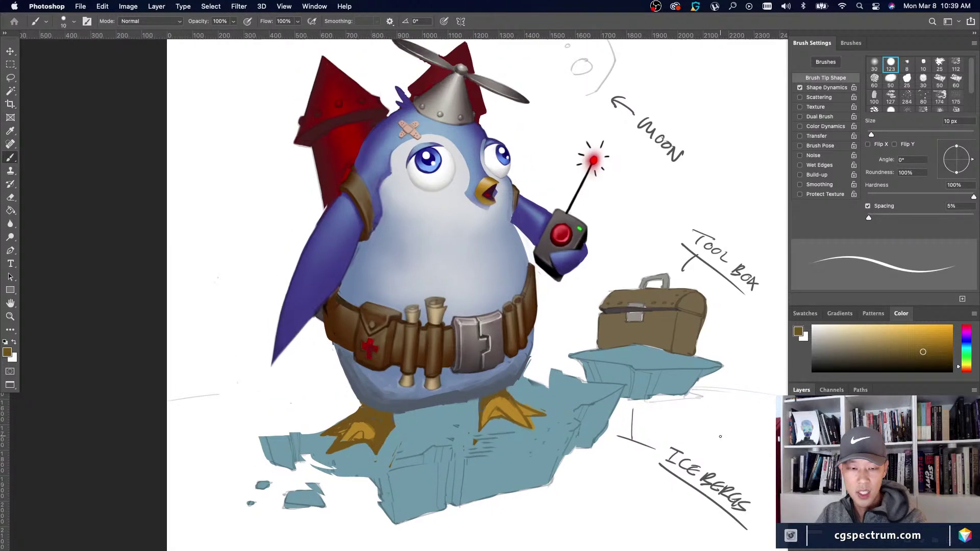
Touch up the edges of the foot nearest the toolbox with the hard round brush at 9 px, sampling body, foot and iceberg colours.
key("bracketright")
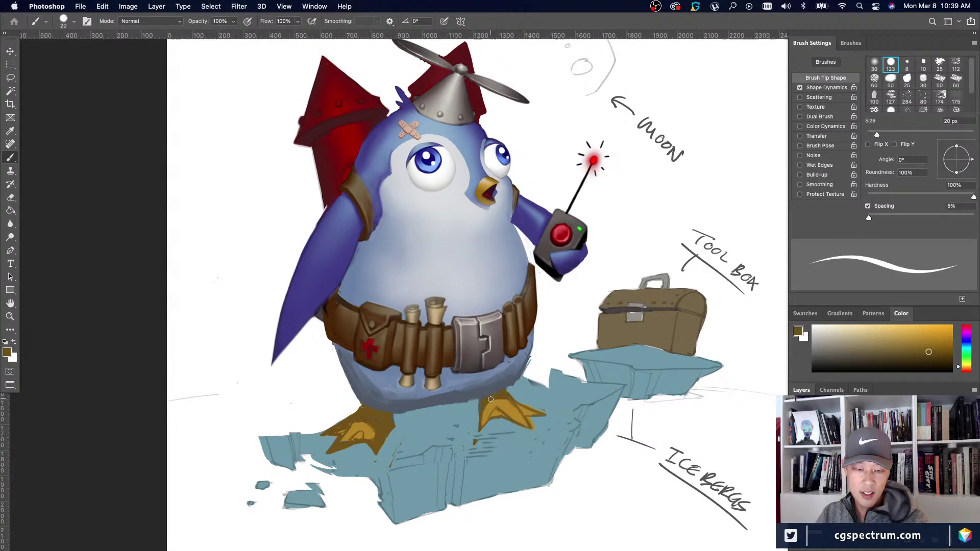
key("bracketleft")
key("bracketleft")
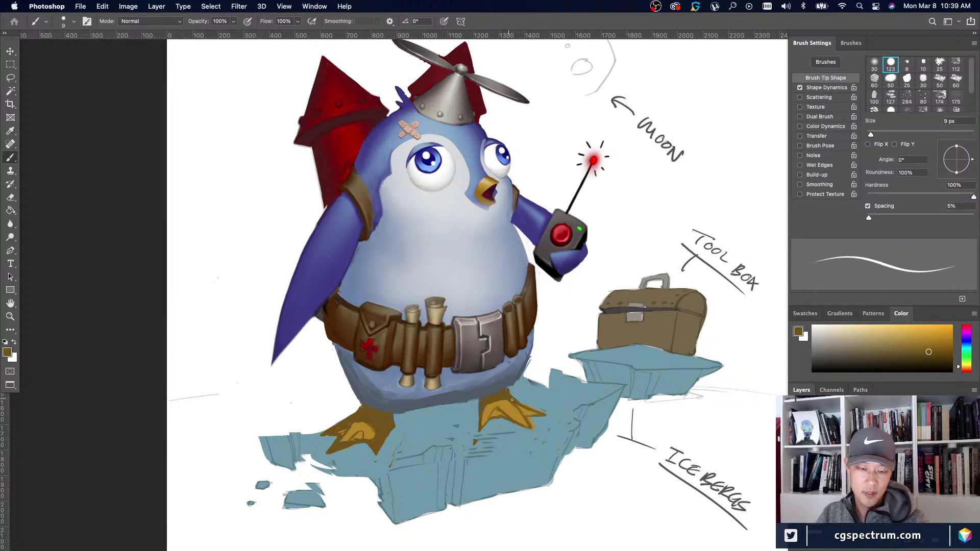
left_click(510, 386, "alt")
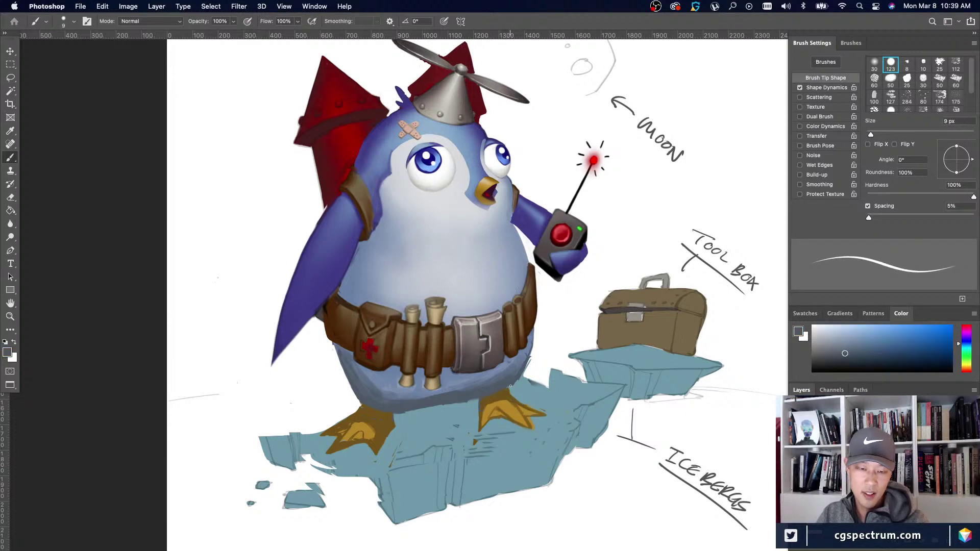
left_click(511, 397, "alt")
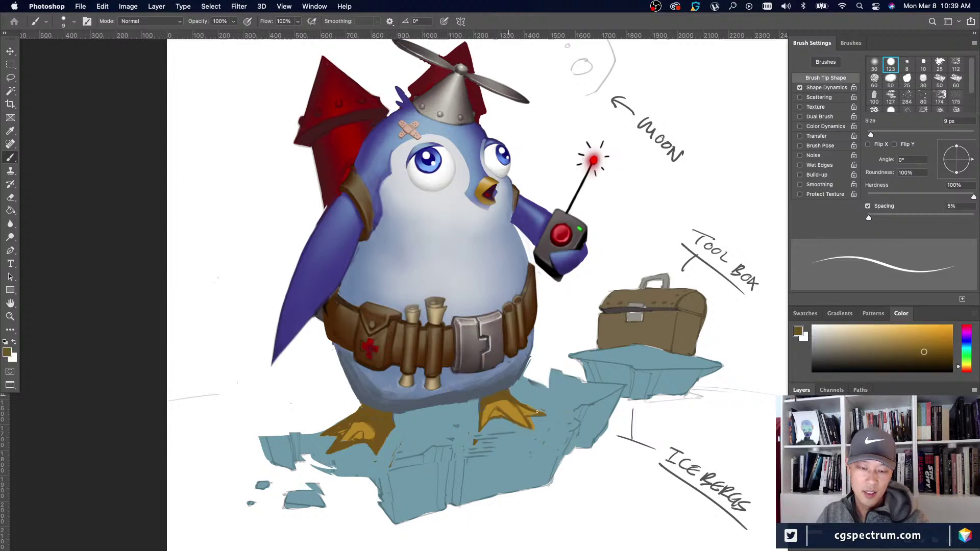
left_click(586, 430, "alt")
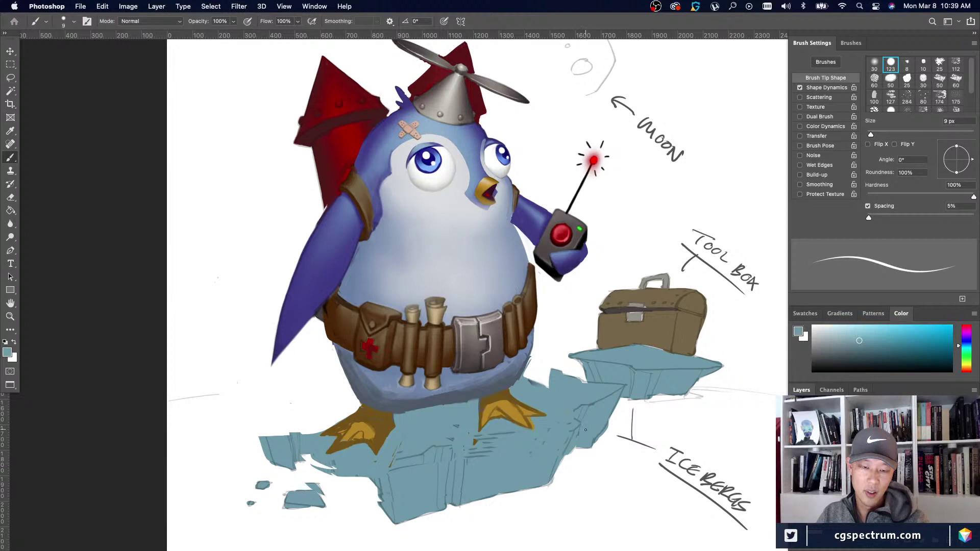
Choose the soft round brush with 0% hardness, sample the foot's dark yellow-brown, and set the size to 20 px.
key("super+minus")
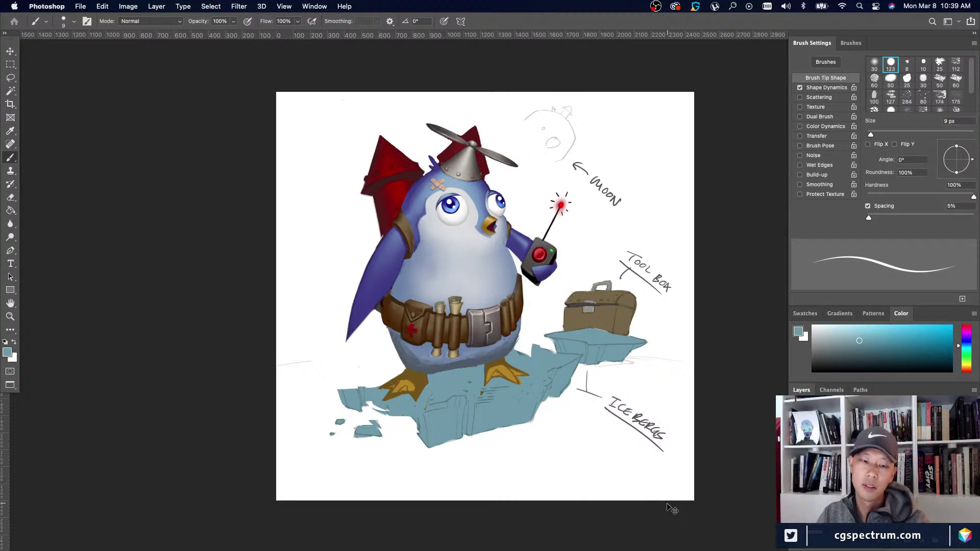
key("super+plus")
scroll(638, 485, "down", 2)
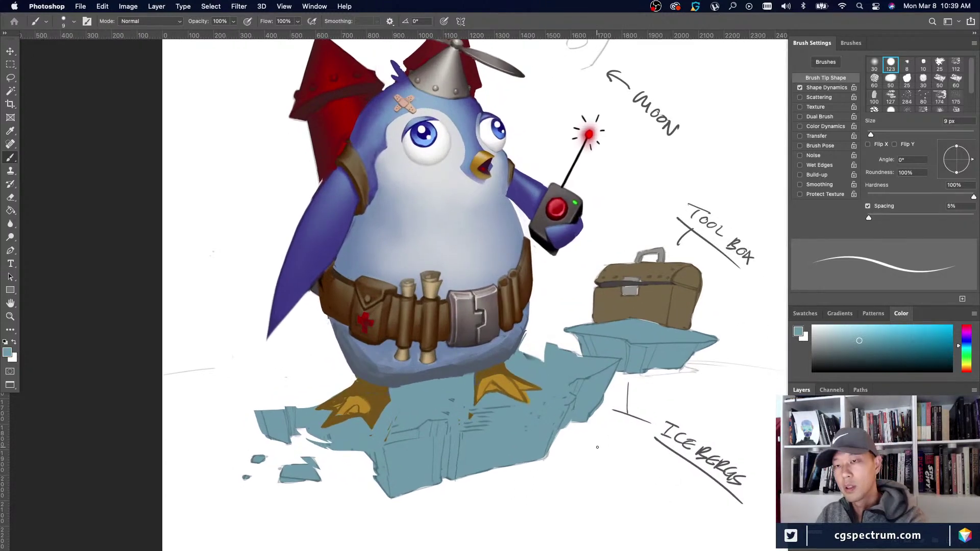
left_click(873, 64)
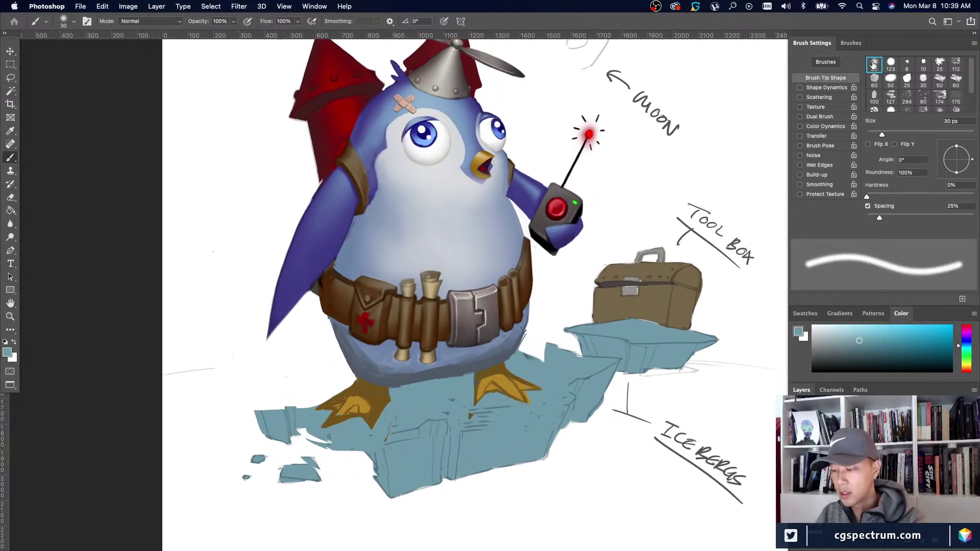
left_click(488, 371, "alt")
key("bracketright")
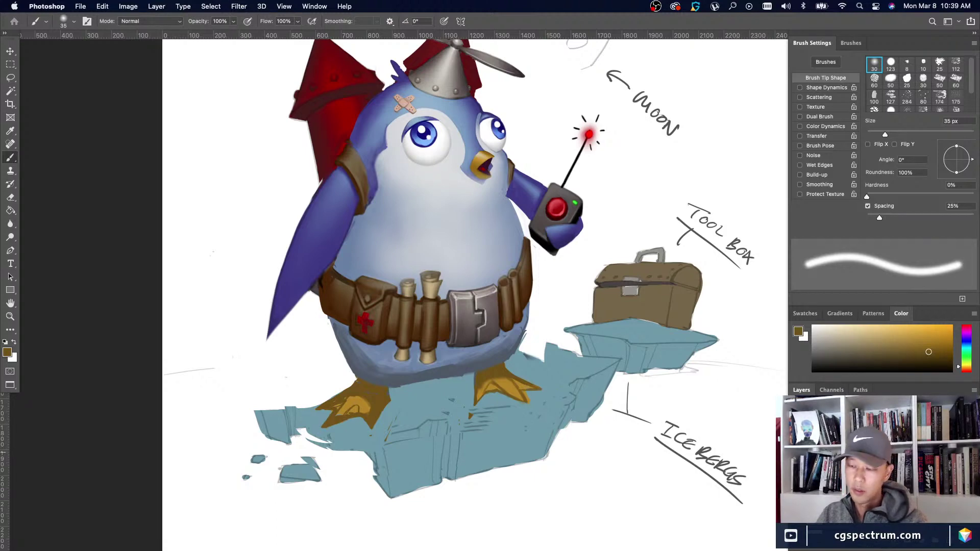
key("bracketleft")
key("bracketleft")
key("bracketleft")
Blend the light and dark yellow-browns on the foot nearest the toolbox with the soft round brush at 10 px.
left_click(500, 380, "alt")
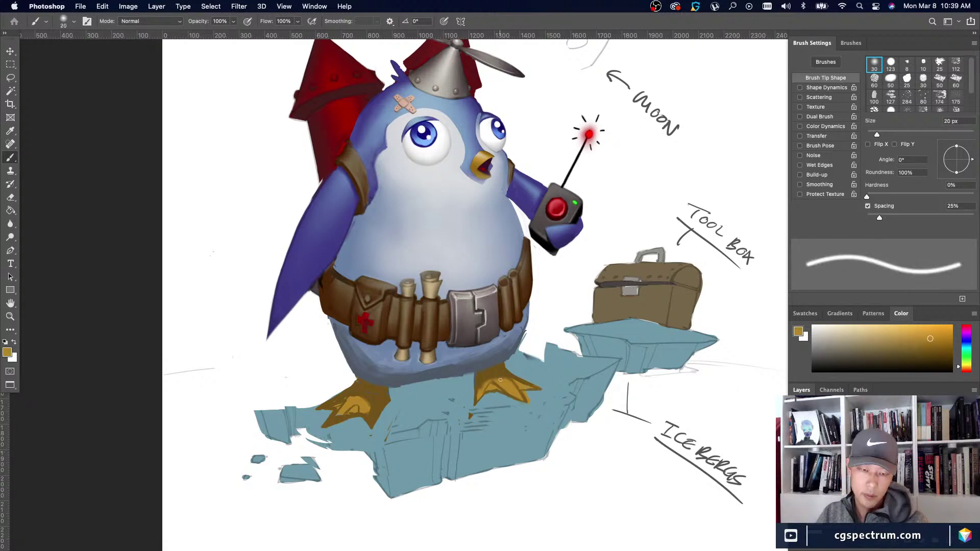
key("bracketleft")
key("bracketleft")
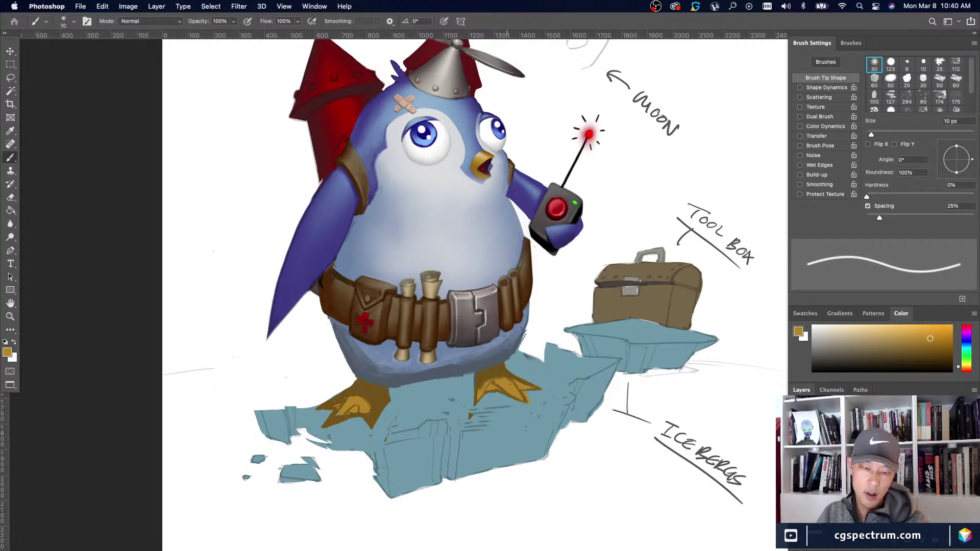
left_click(489, 367, "alt")
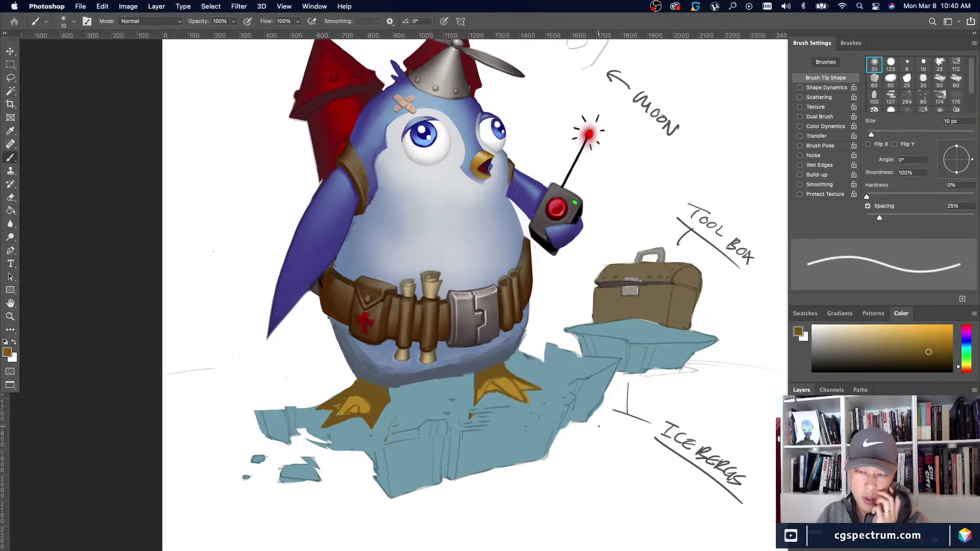
Enable Transfer and Shape Dynamics for the soft brush and paint iceberg blue around the foot's lower tip at 20 px.
left_click(800, 134)
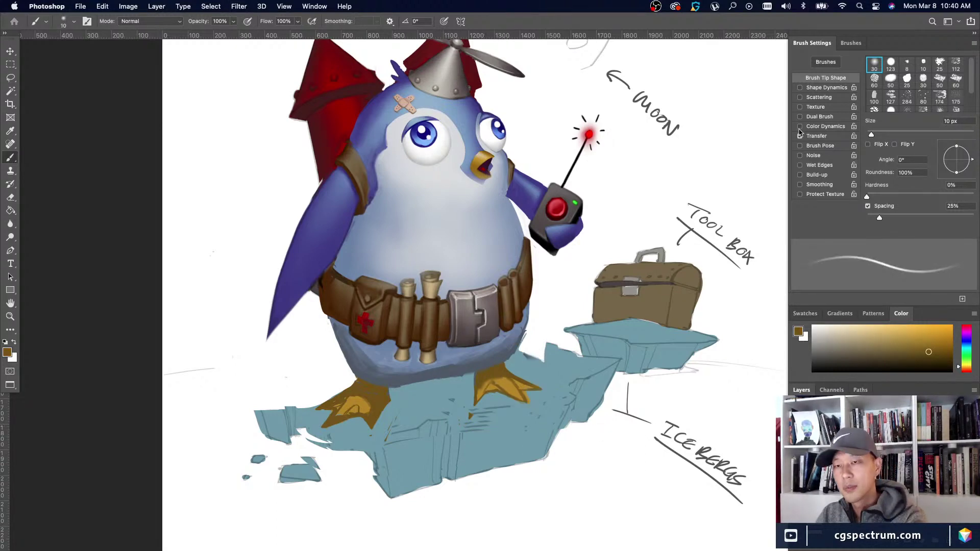
left_click(801, 88)
left_click(469, 414, "alt")
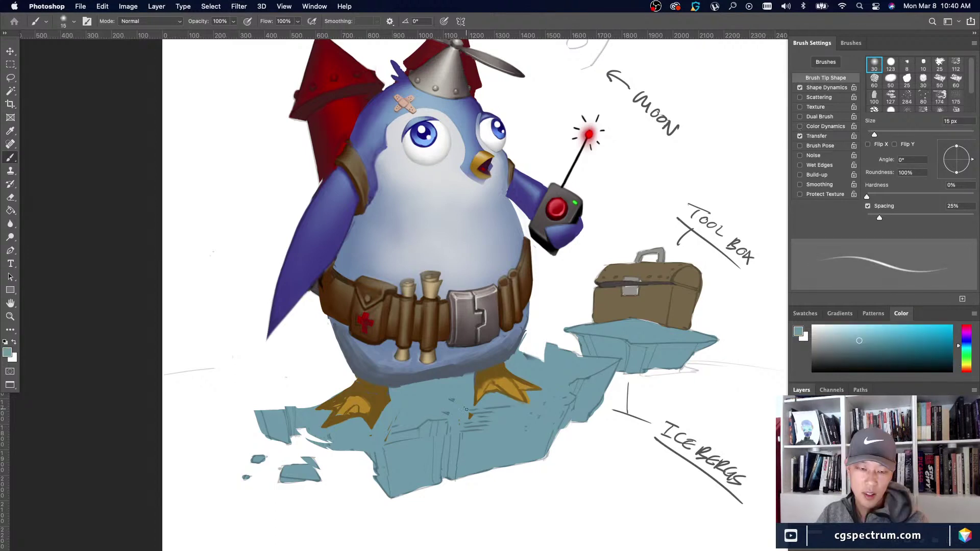
key("bracketright")
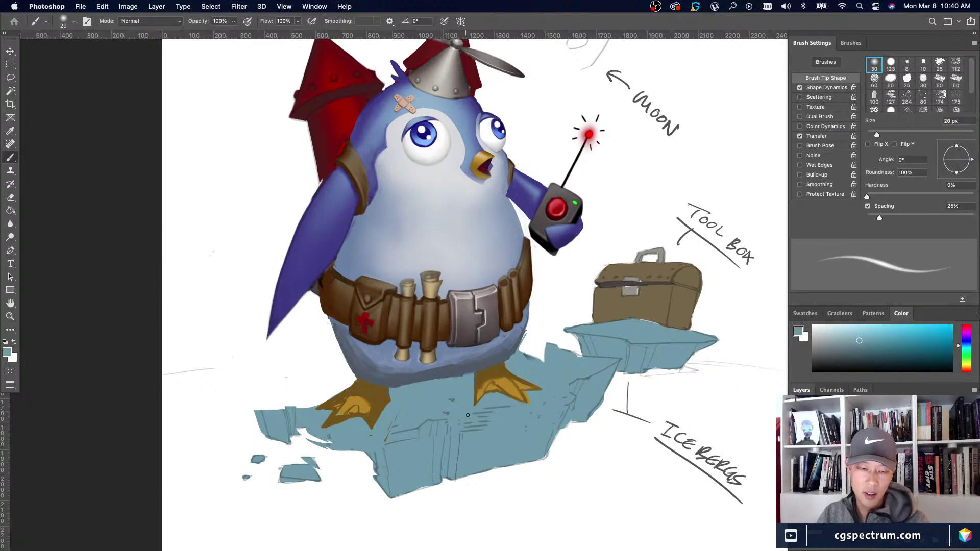
Shade the inner side of the foot with its sampled light and dark yellow-browns, using the soft brush at 25 and 20 px.
left_click(480, 388, "alt")
key("bracketright")
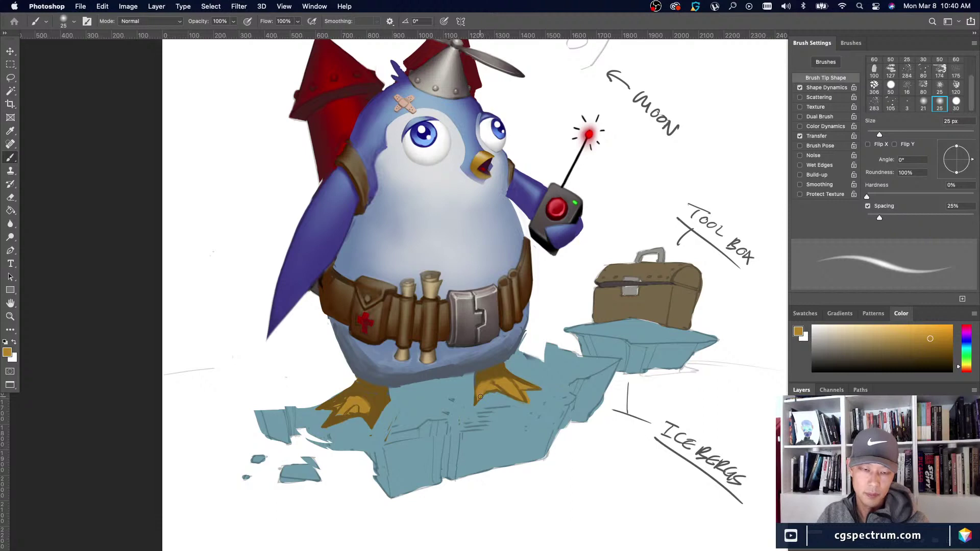
left_click(487, 378, "alt")
key("bracketleft")
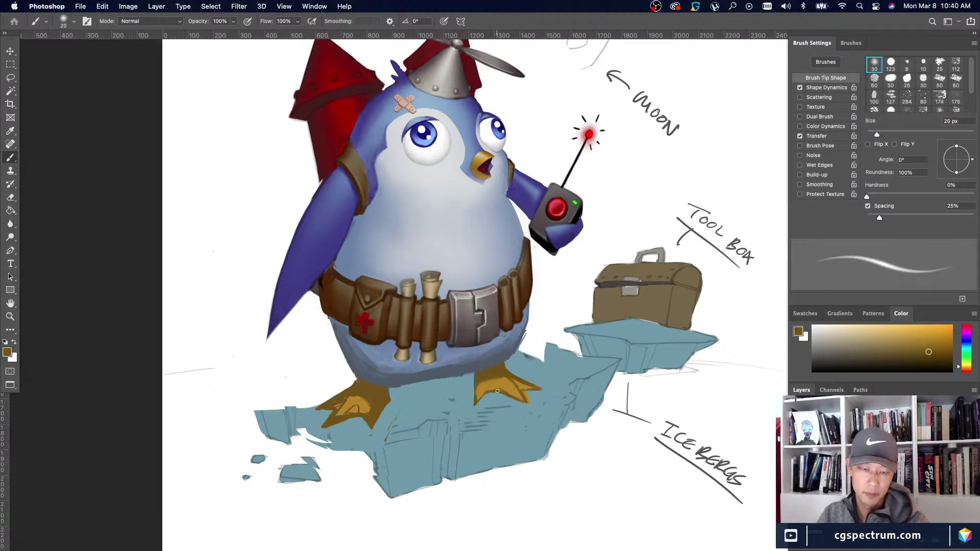
Reshape the foot's toes with sampled iceberg blue and light ochre, reducing the soft brush to 10 px.
left_click(513, 383, "alt")
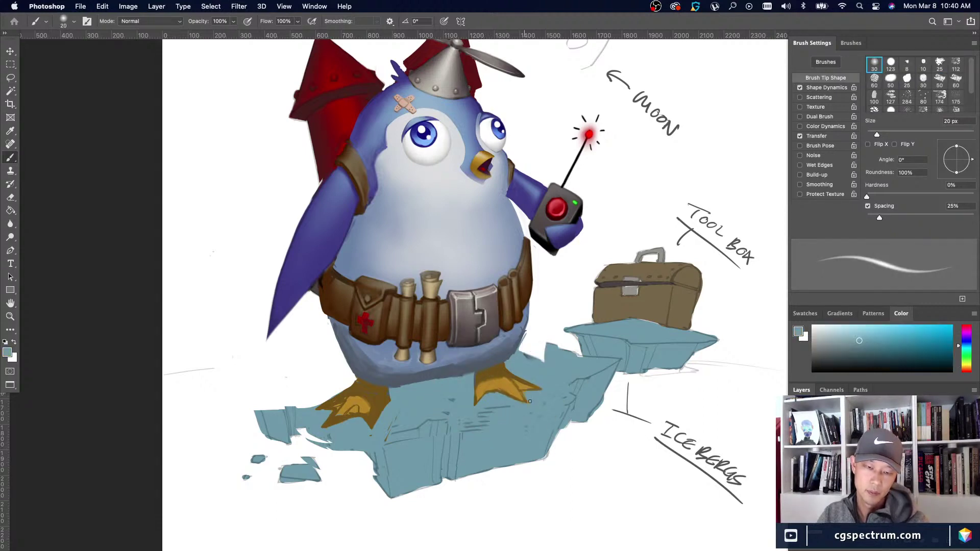
key("bracketleft")
left_click(519, 380, "alt")
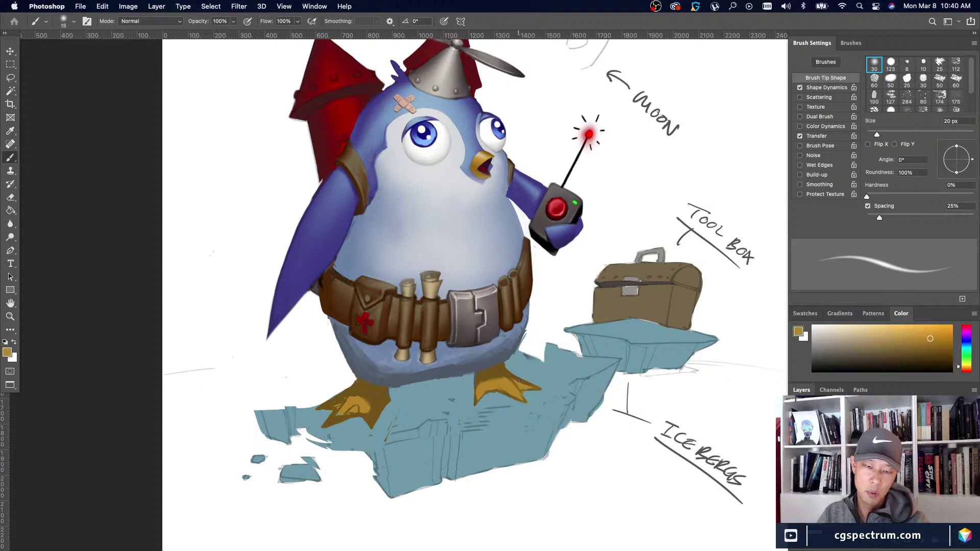
key("bracketleft")
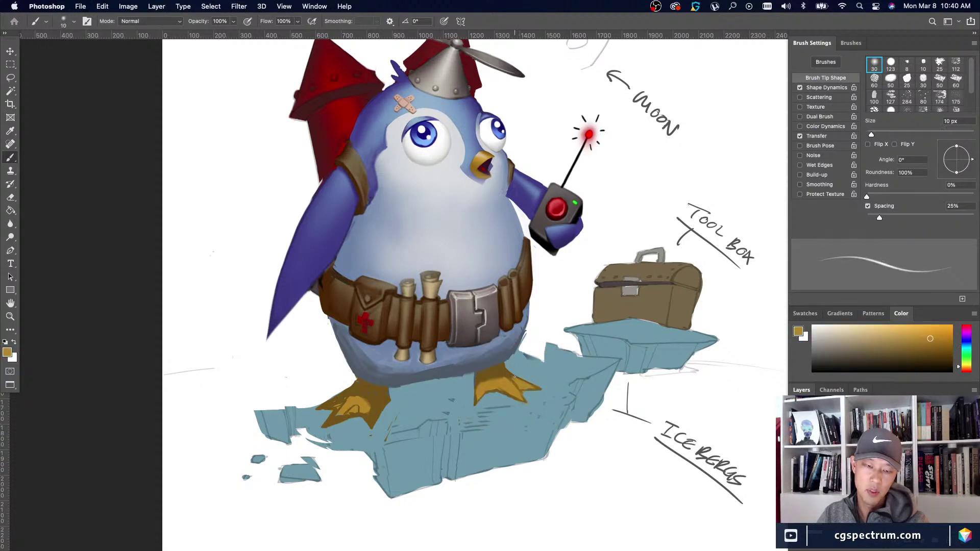
Refine the outer toe tips by alternating sampled iceberg blue and dark yellow-brown with the soft brush at 10 px.
left_click(529, 378, "alt")
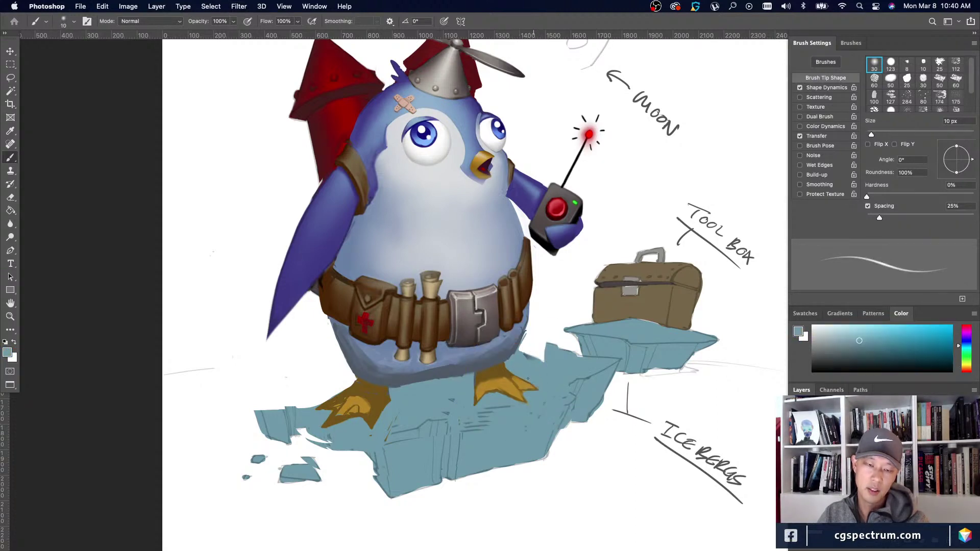
key("bracketright")
left_click(533, 388, "alt")
key("bracketleft")
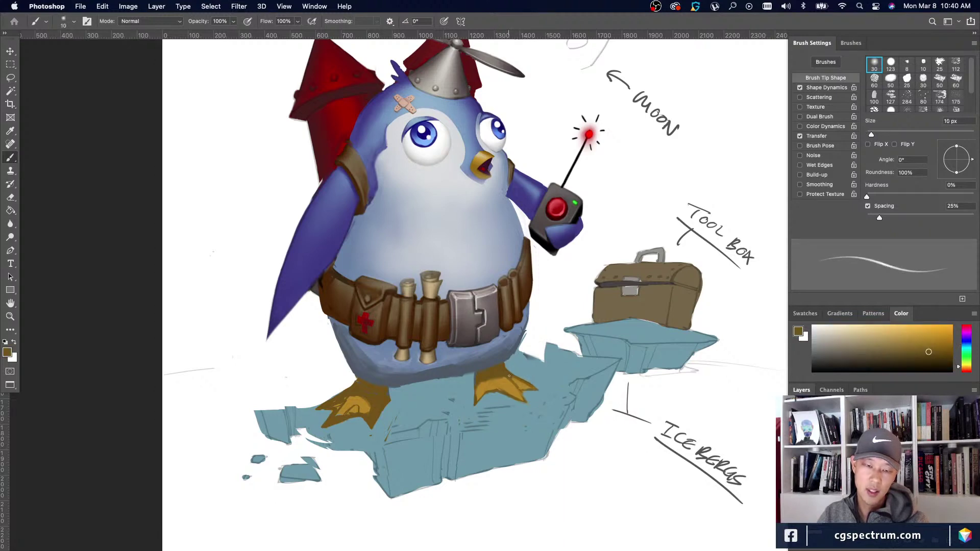
left_click(531, 383, "alt")
left_click(508, 373, "alt")
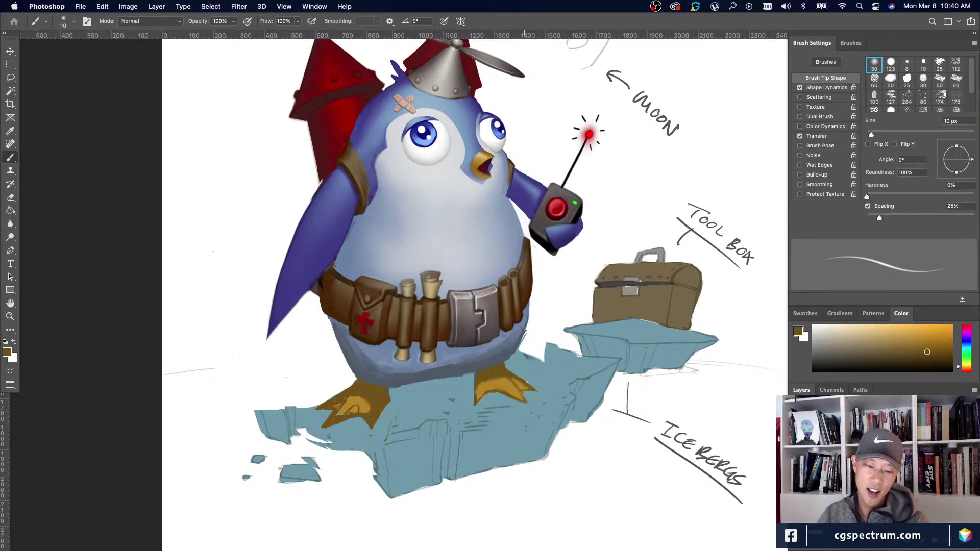
left_click(537, 392, "alt")
Check the whole illustration, sample the foot's dark yellow-brown, and shade the foot with the soft brush at 30 px.
key("super+minus")
key("super+minus")
key("super+minus")
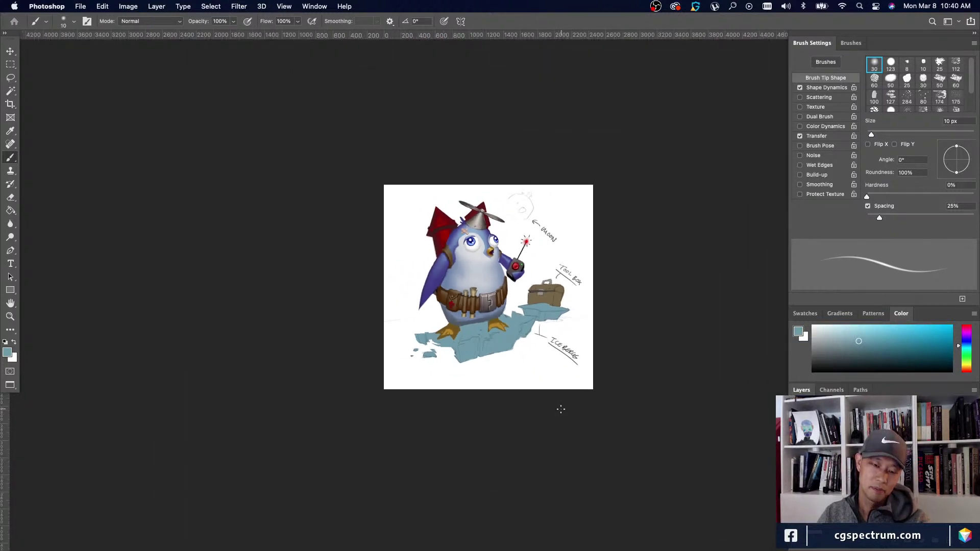
key("super+equal")
key("super+equal")
key("super+equal")
left_click(478, 394, "alt")
key("bracketright")
key("bracketright")
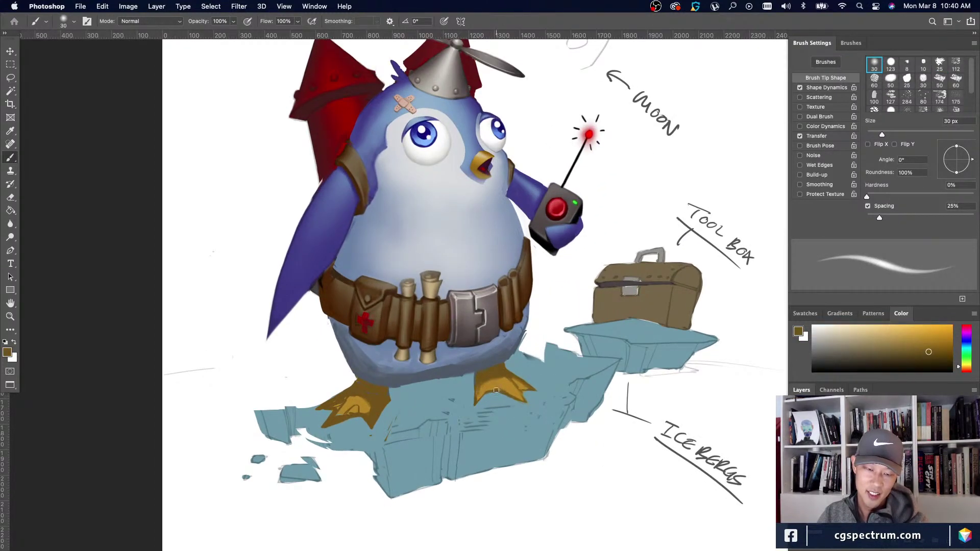
Turn off Shape Dynamics for the soft brush while keeping Transfer enabled.
key("comma")
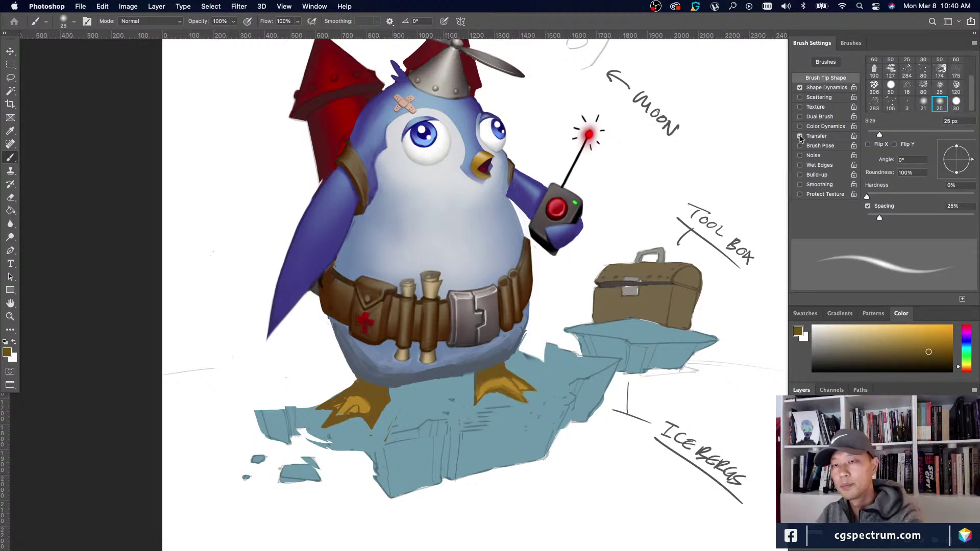
left_click(800, 87)
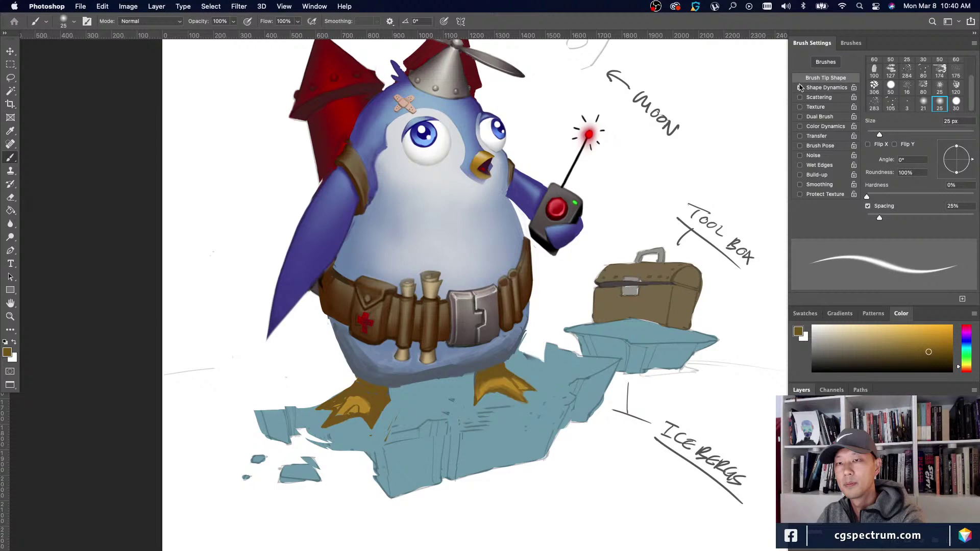
left_click(800, 136)
Smooth the foot's ankle and outer edge with sampled iceberg blue, dark yellow-brown and light ochre at 20 px.
left_click(507, 378, "alt")
left_click(531, 392, "alt")
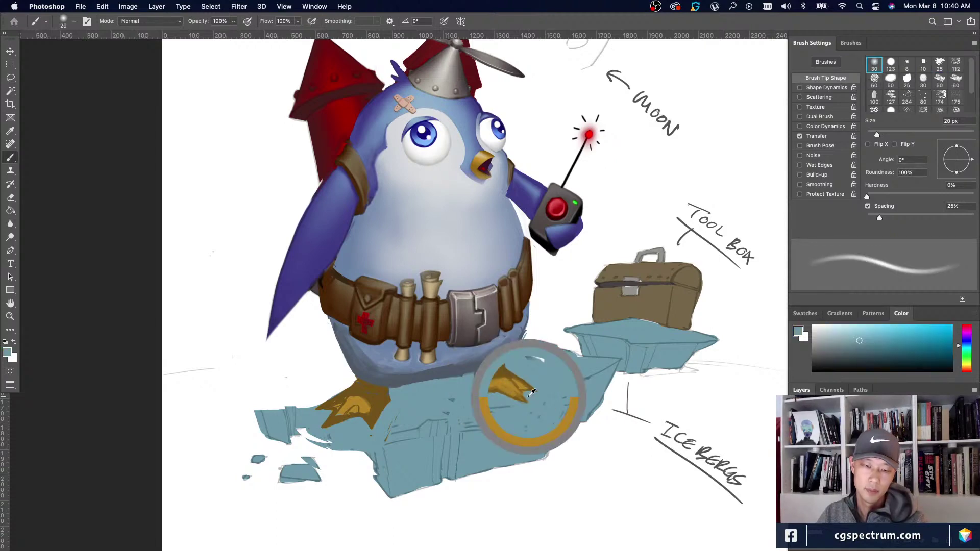
left_click(506, 368, "alt")
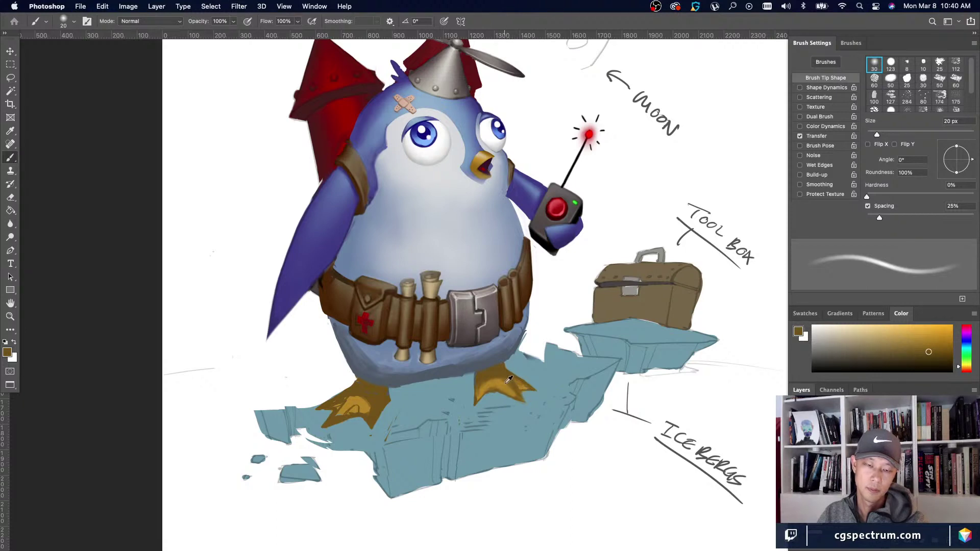
left_click(506, 380, "alt")
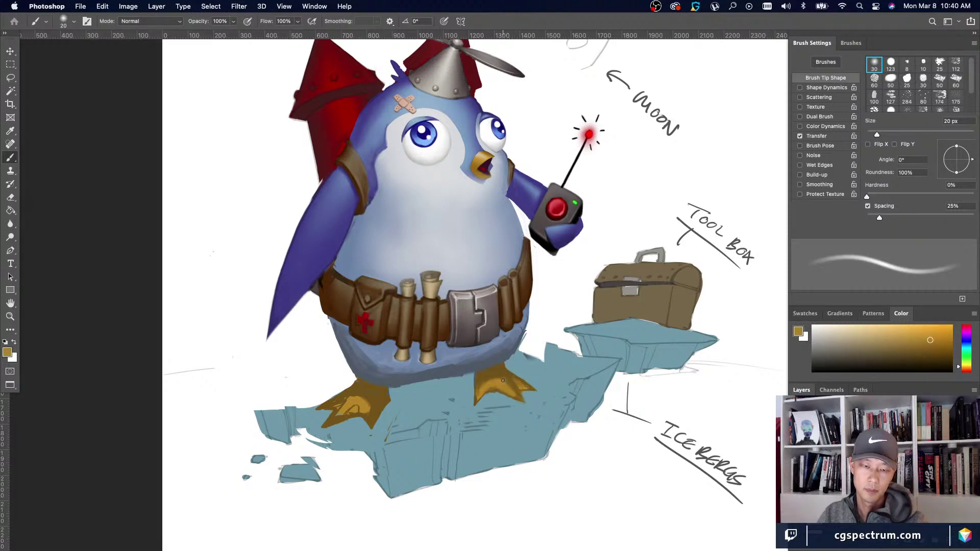
Paint a soft stroke of the foot's sampled yellow-brown from its middle toward the outer toe with a larger brush.
scroll(503, 381, "down", 5)
scroll(503, 381, "left", 4)
left_click(546, 316, "alt")
key("bracketright")
left_click_drag(551, 322, 563, 330)
Sample the foot's light ochre and add fine toe highlights with the soft brush at 8 px.
left_click(547, 332, "alt")
key("bracketleft")
key("bracketleft")
key("bracketleft")
key("bracketleft")
key("bracketleft")
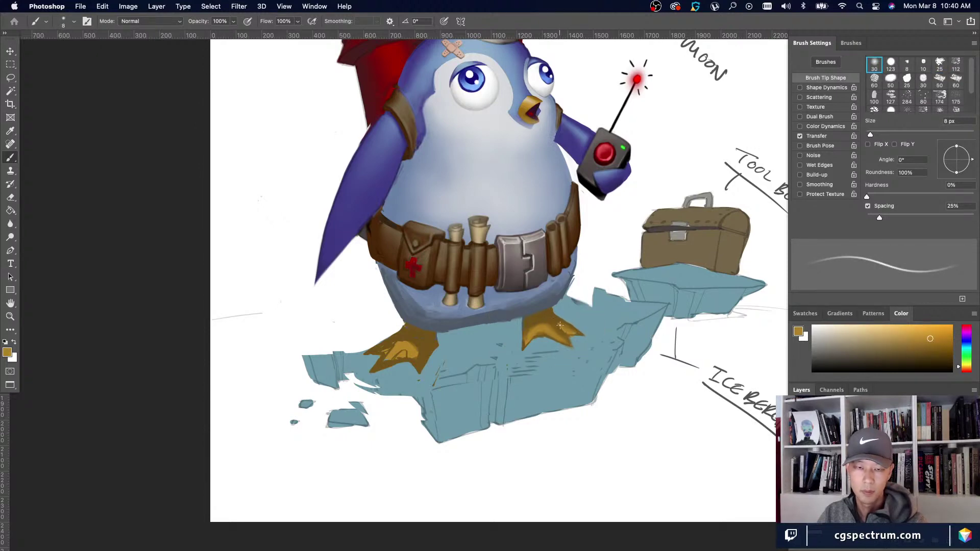
Sample the dark yellow-brown between the toes and deepen the foot's shadows with the soft brush at 15 px.
left_click(560, 330, "alt")
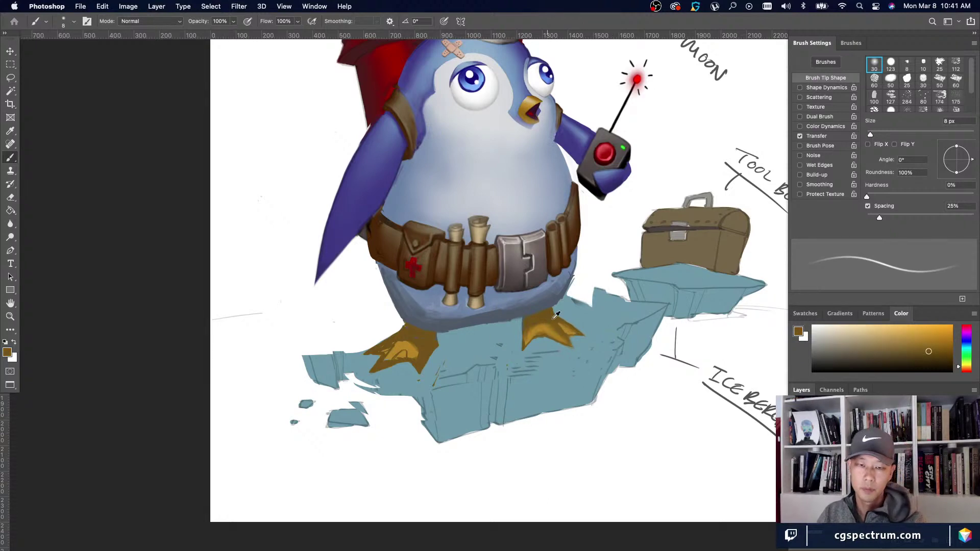
key("bracketright")
key("bracketright")
key("bracketright")
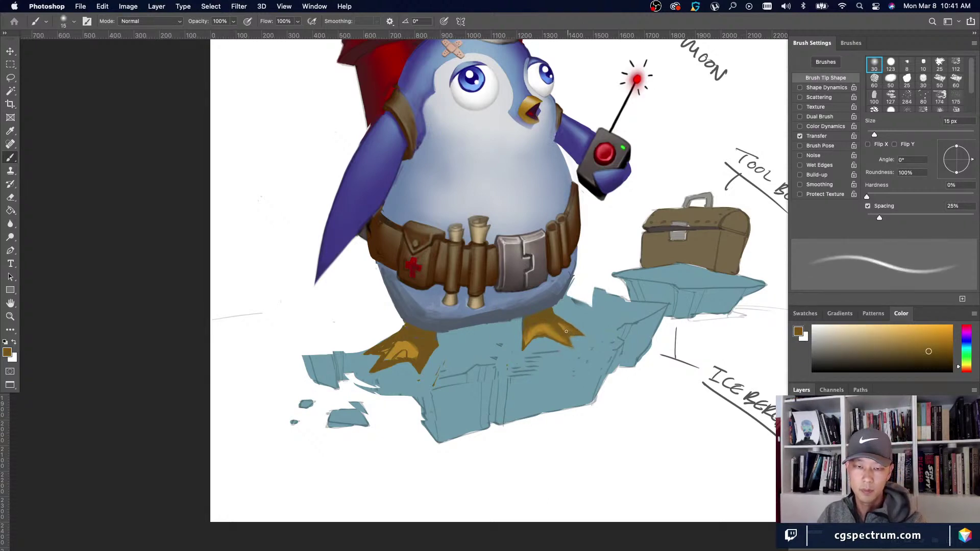
Paint sampled light ochre along the top of the toes with the soft brush at 25 px and check the whole illustration.
left_click(544, 320, "alt")
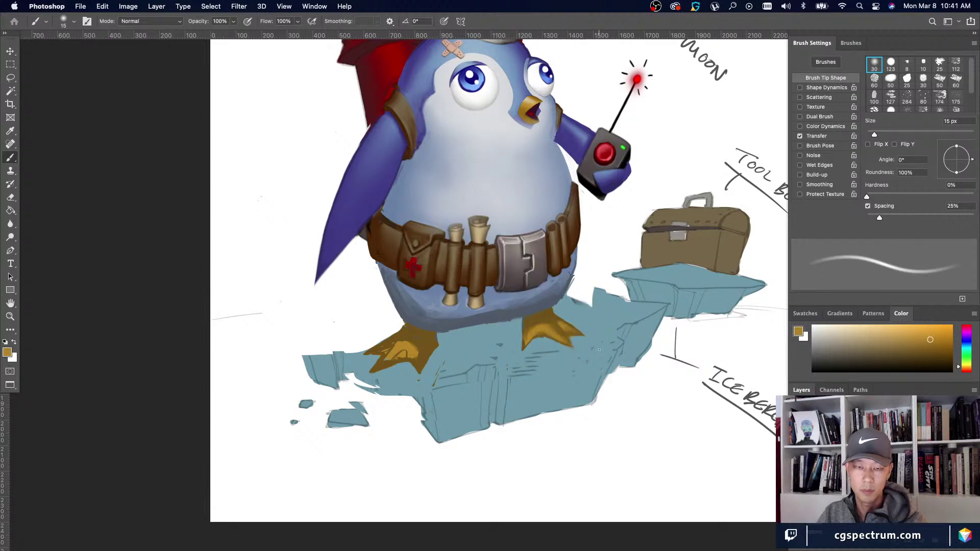
left_click(546, 323, "alt")
key("bracketright")
key("bracketright")
left_click_drag(552, 327, 561, 335)
key("super+minus")
key("super+minus")
key("super+minus")
key("super+minus")
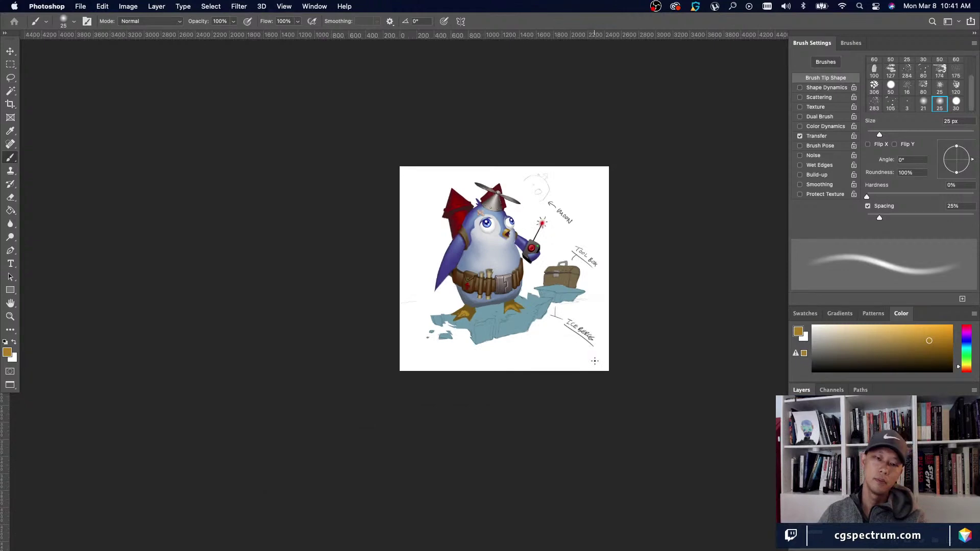
Touch up the lower body's edge beside the toolbox-side foot with sampled iceberg teal, white and slate blue, using the soft brush at 15 px.
key("super+plus")
key("super+minus")
key("super+minus")
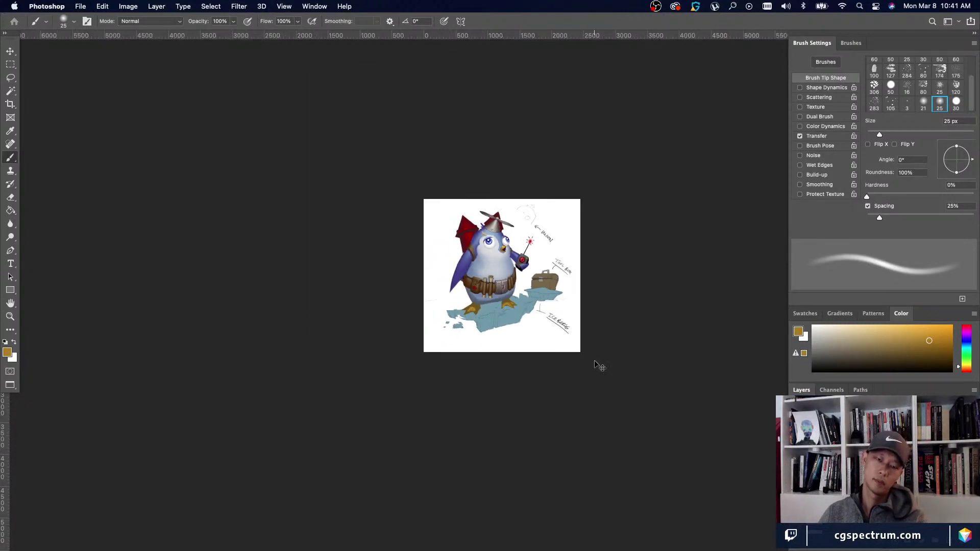
scroll(520, 313, "up", 5)
left_click(517, 316, "alt")
key("shift+comma")
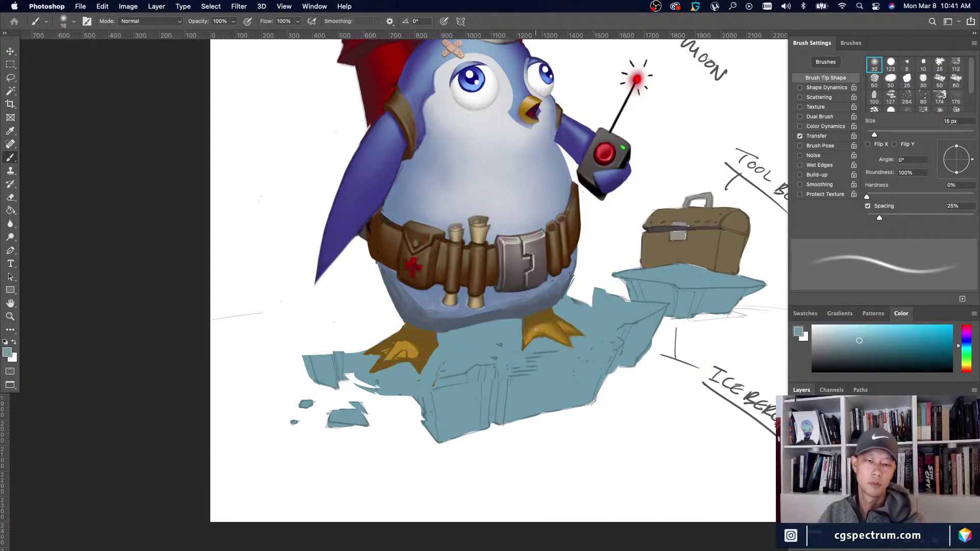
left_click(582, 275, "alt")
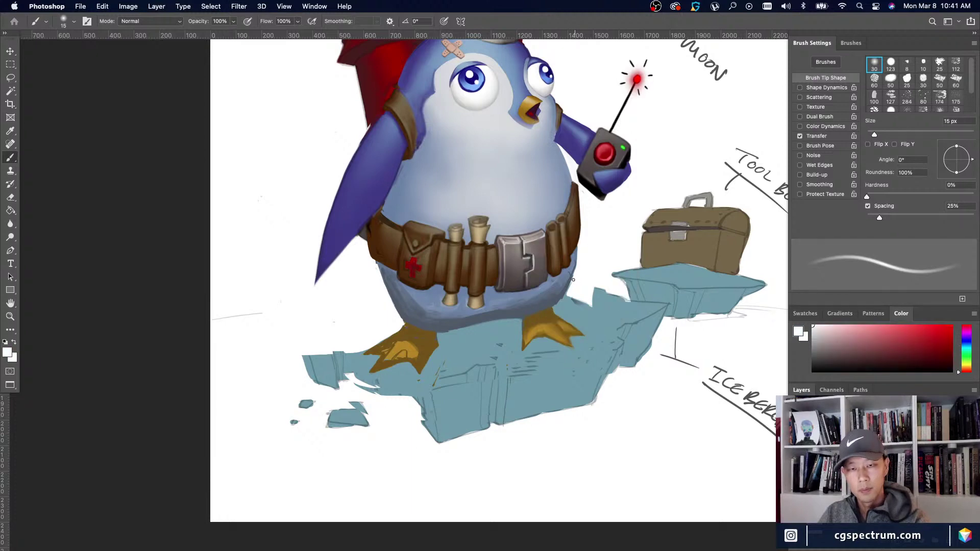
left_click(562, 301, "alt")
left_click(556, 299, "alt")
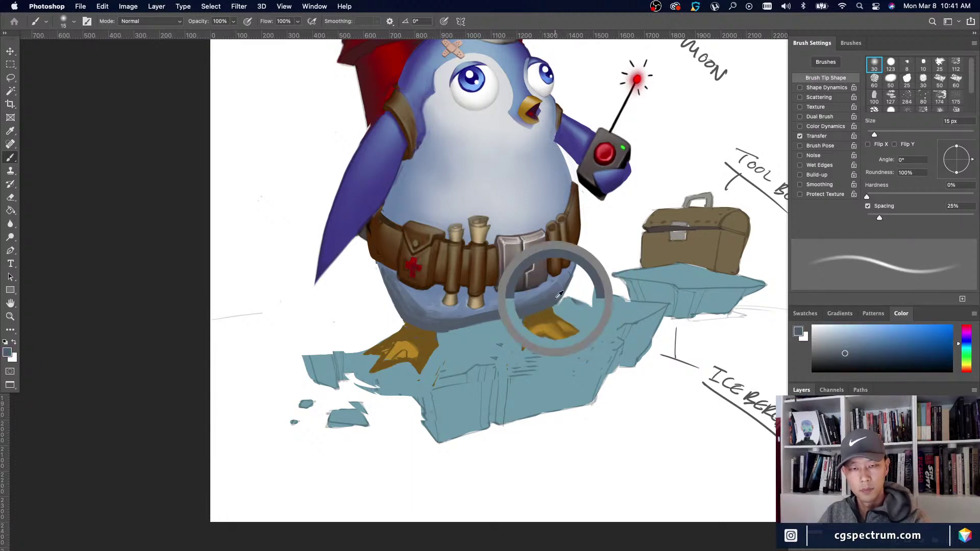
Refine the edge between the lower body and the iceberg above the toolbox-side foot with sampled teal and slate blue at 9 px.
scroll(549, 305, "down", 10)
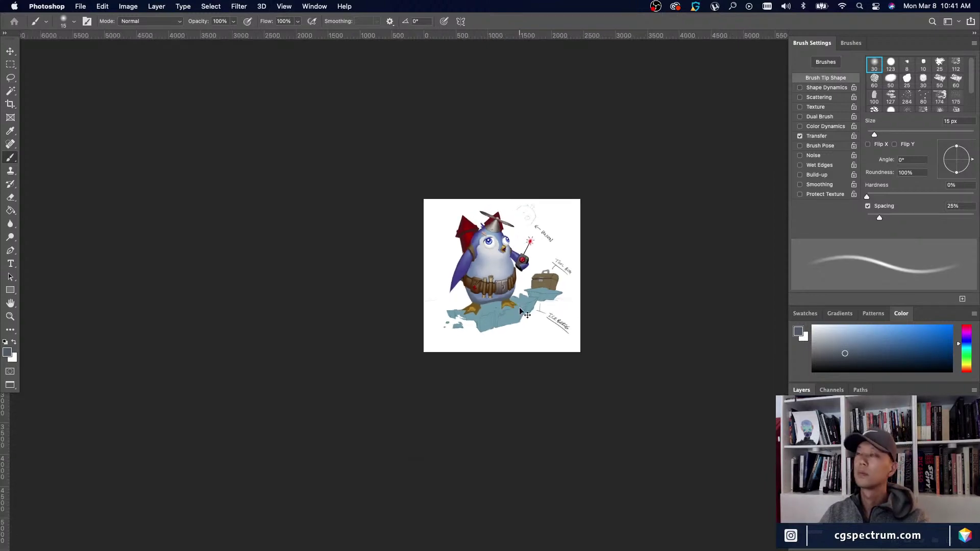
key("super+minus")
key("super+equal")
key("super+equal")
key("super+equal")
key("super+equal")
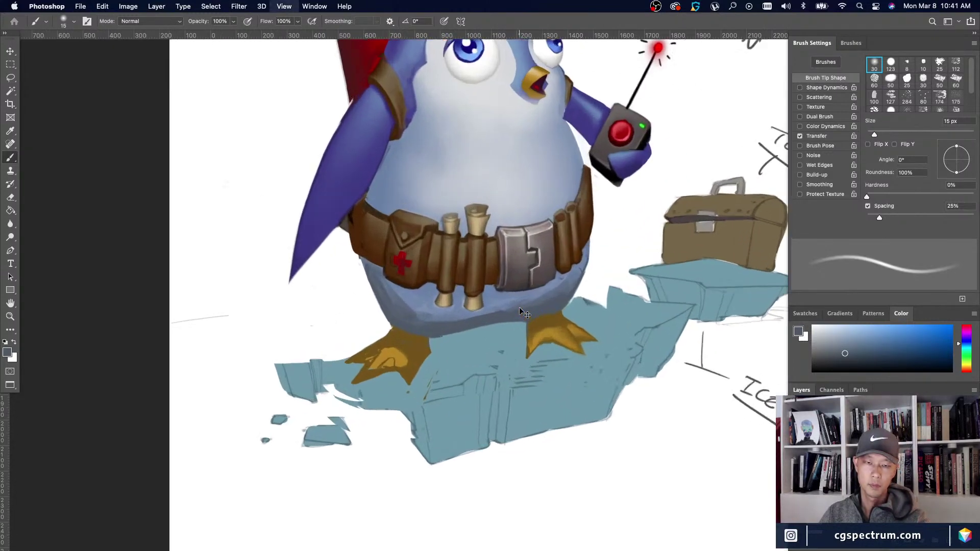
key("bracketleft")
key("bracketleft")
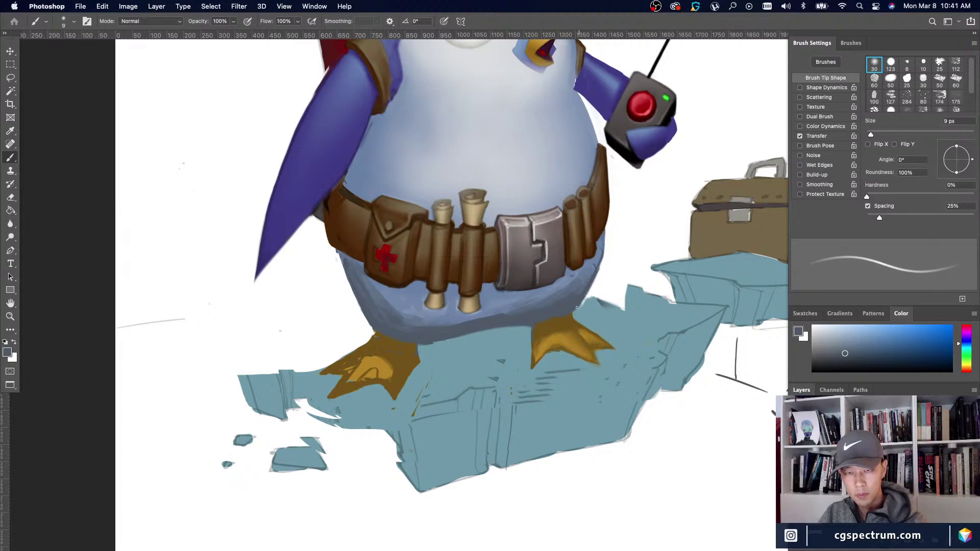
left_click(576, 307, "alt")
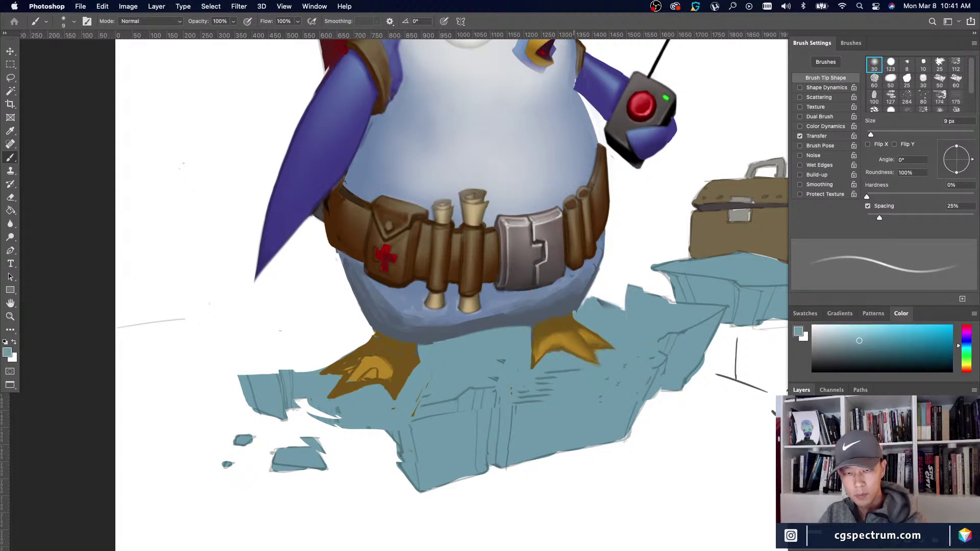
left_click(569, 309, "alt")
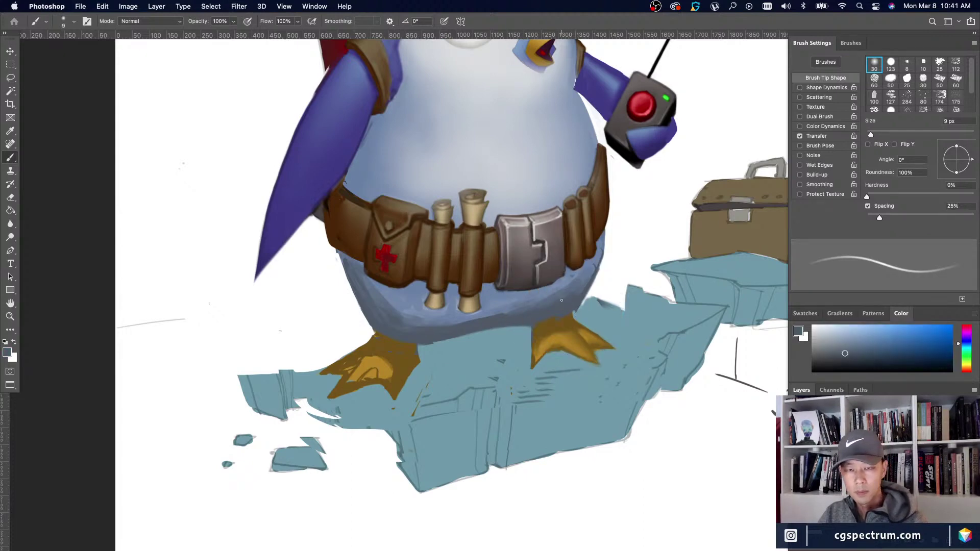
scroll(509, 317, "down", 6)
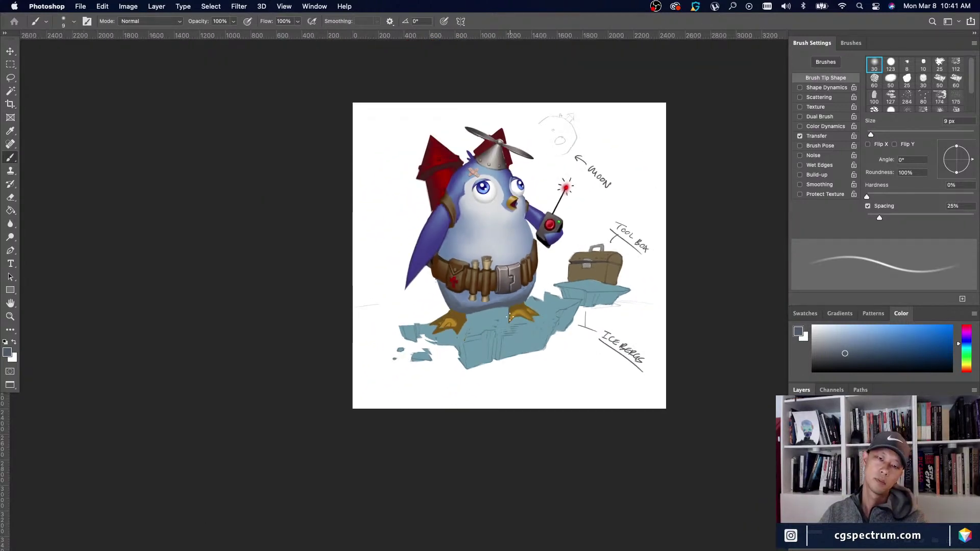
Clean up where the foot farthest from the toolbox meets the body with sampled foot brown and slate blue, using the soft brush at 10 px.
scroll(509, 316, "up", 5)
left_click(372, 329, "alt")
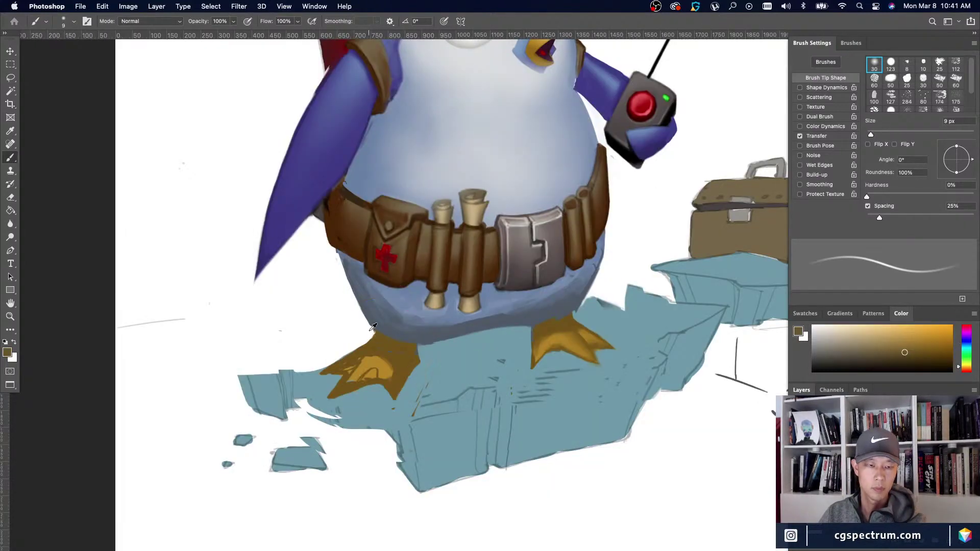
left_click(365, 341, "alt")
left_click(416, 350, "alt")
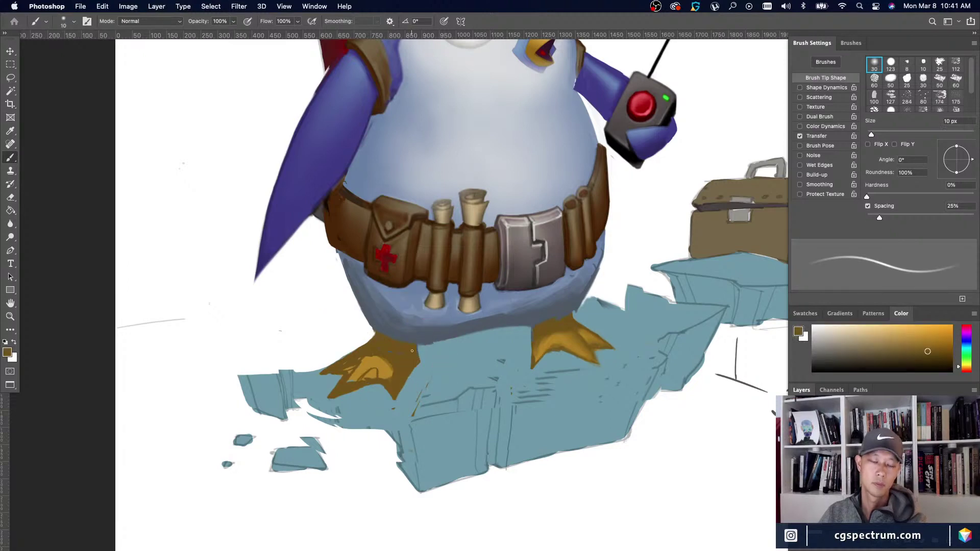
left_click(441, 338, "alt")
Examine the penguin's feet and lower body from close up and within the whole illustration.
key("super+minus")
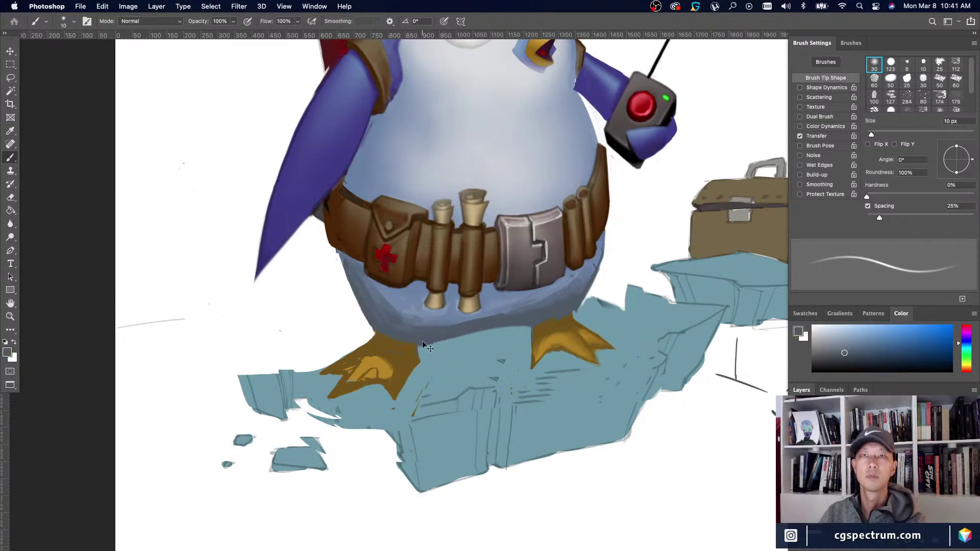
key("super+minus")
key("super+minus")
key("super+minus")
key("super+plus")
key("super+plus")
key("super+plus")
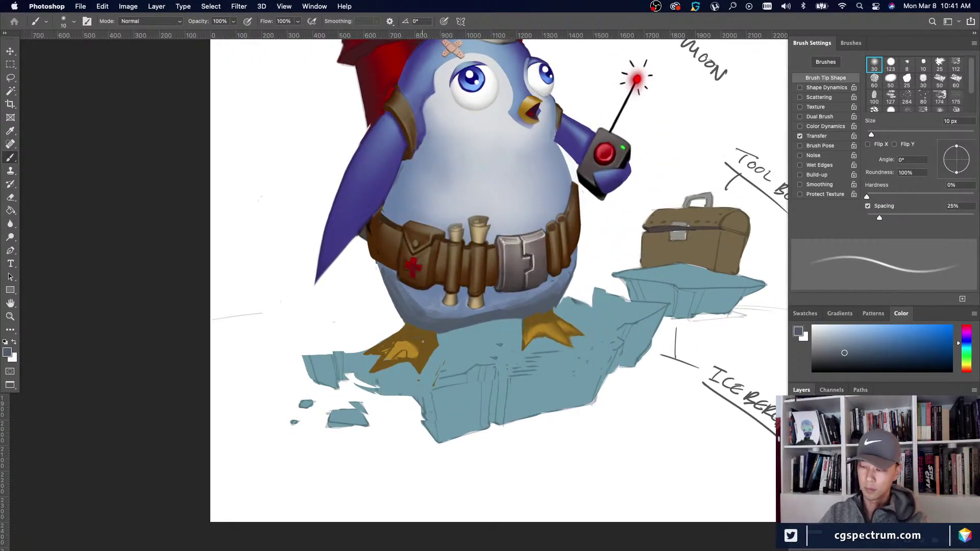
key("super+minus")
key("super+minus")
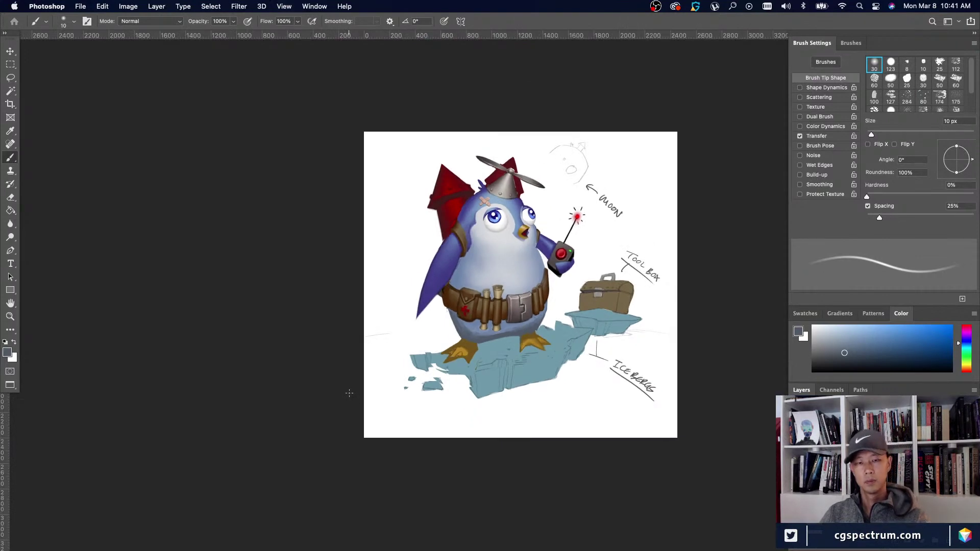
key("super+minus")
key("super+minus")
key("super+plus")
key("super+plus")
key("super+plus")
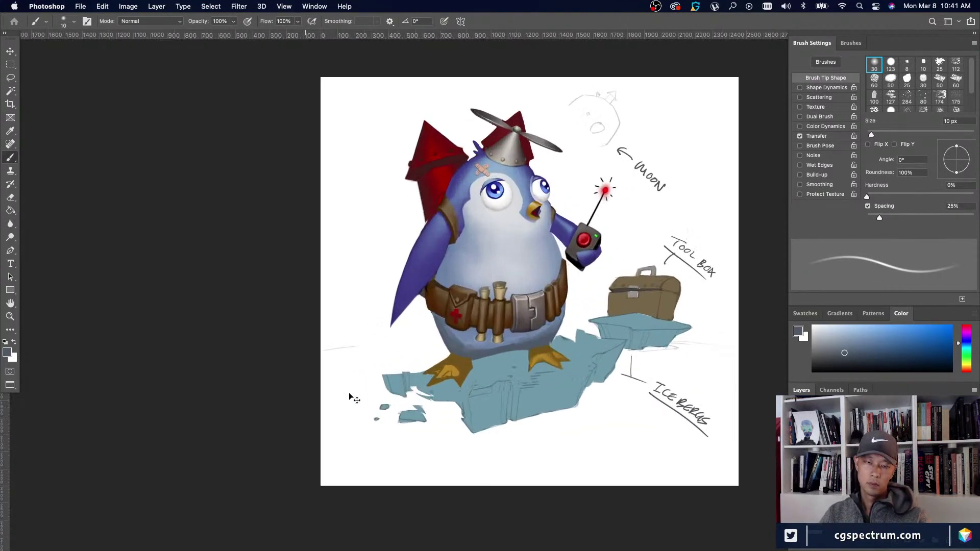
key("super+plus")
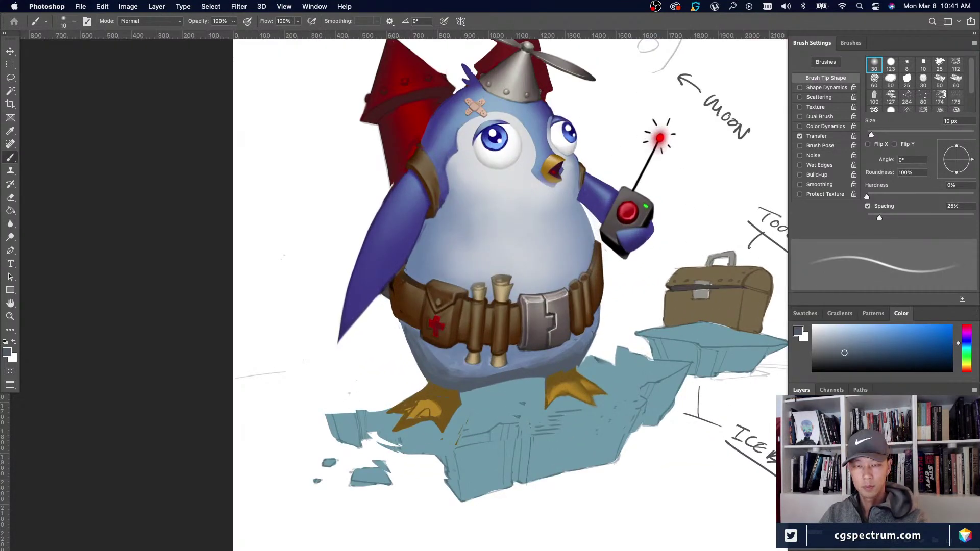
Sample the body's mid blue below the belt on the toolbox side for the soft brush at 10 px.
left_click(585, 336, "alt")
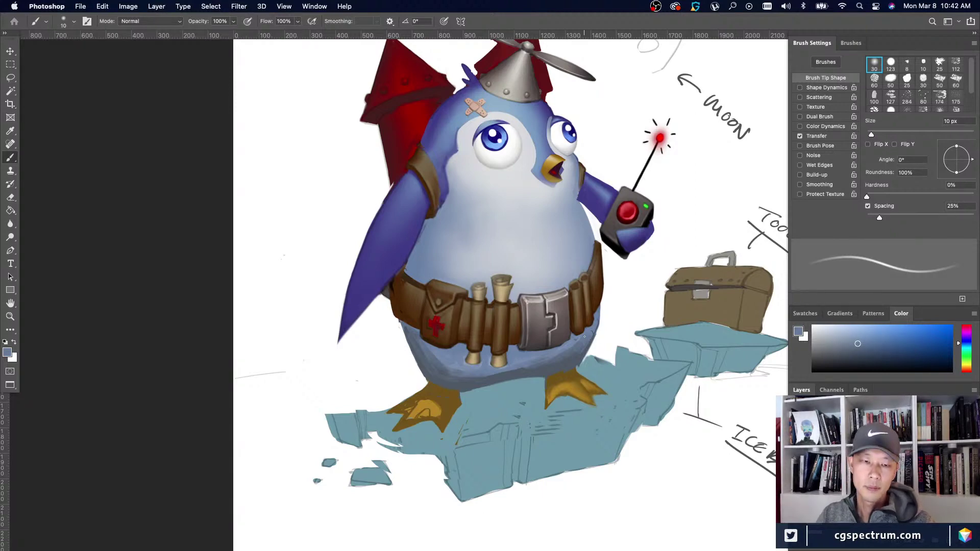
key("super+minus")
key("super+plus")
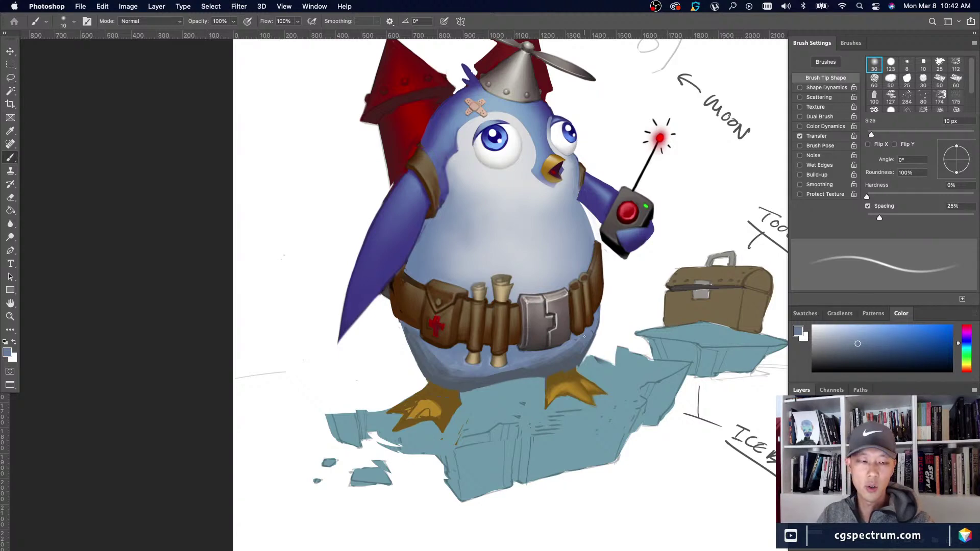
Compare the penguin's overall shading at thumbnail size with the lower body and feet up close.
scroll(585, 336, "down", 2)
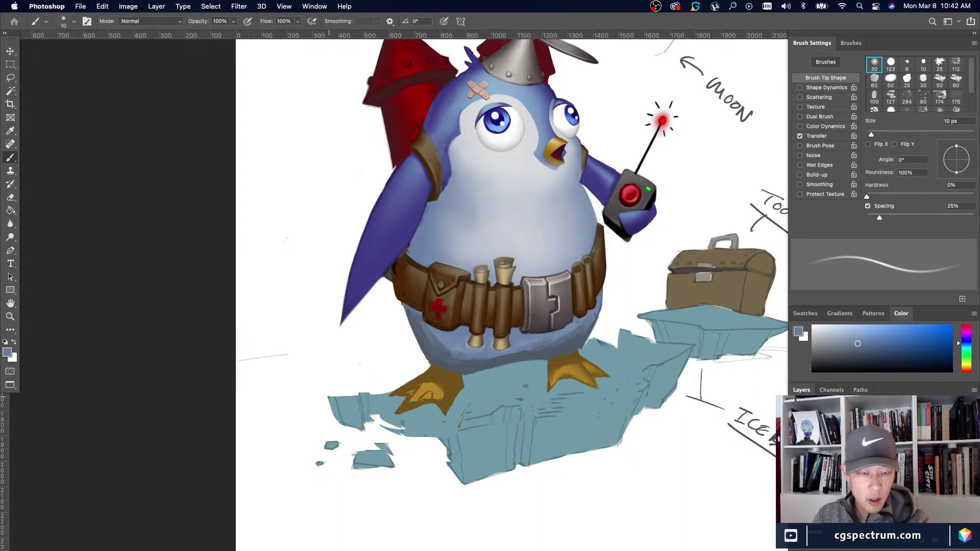
left_click_drag(394, 490, 395, 449)
key("super+minus")
key("super+minus")
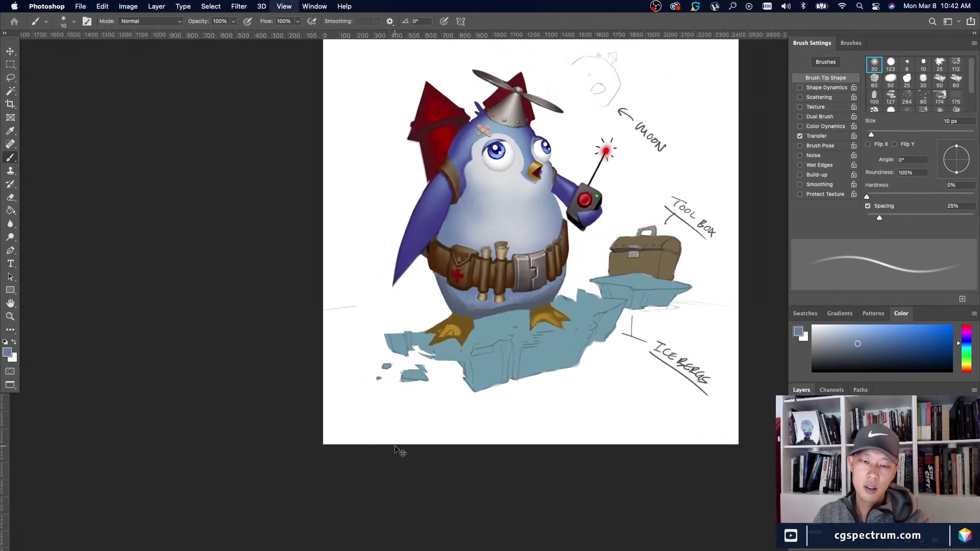
key("super+minus")
key("super+minus")
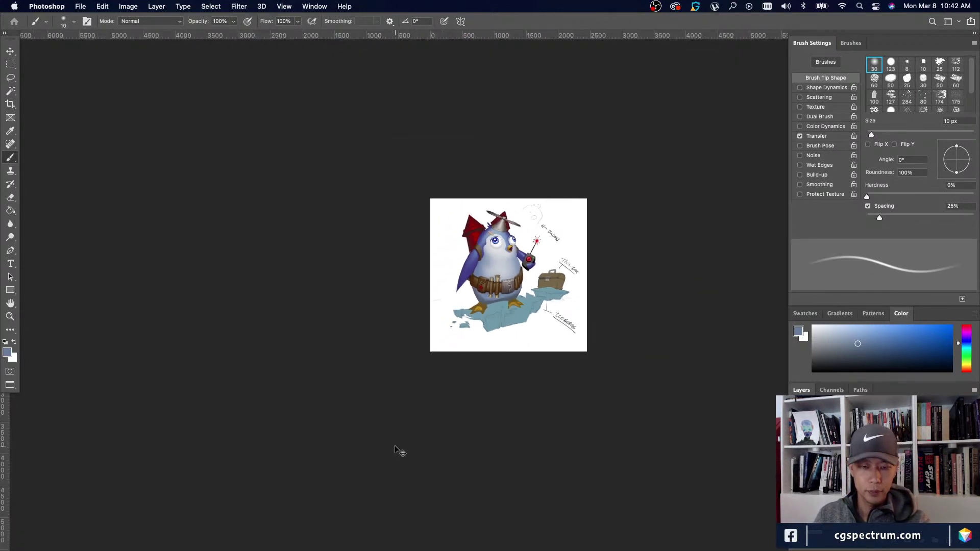
key("super+equal")
key("super+equal")
key("super+equal")
key("super+equal")
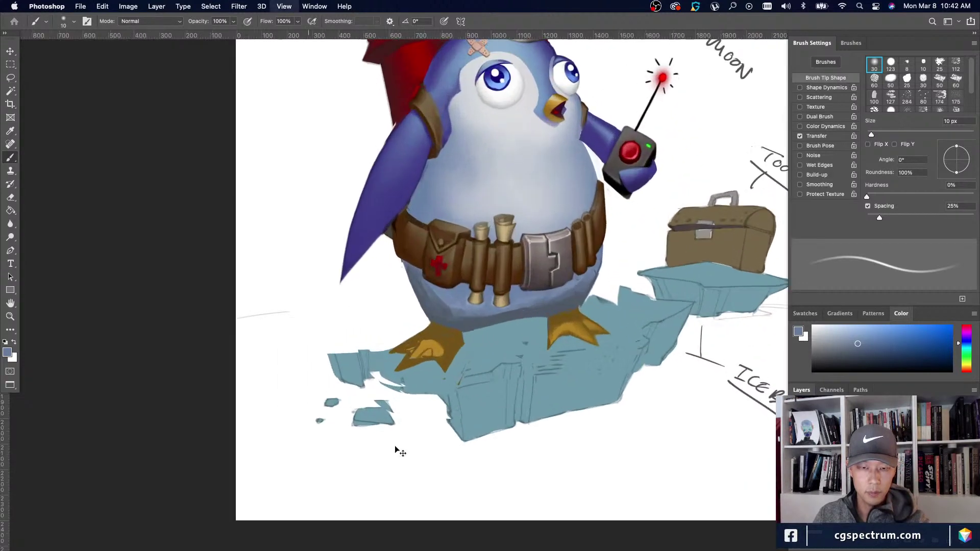
left_click_drag(427, 433, 424, 438)
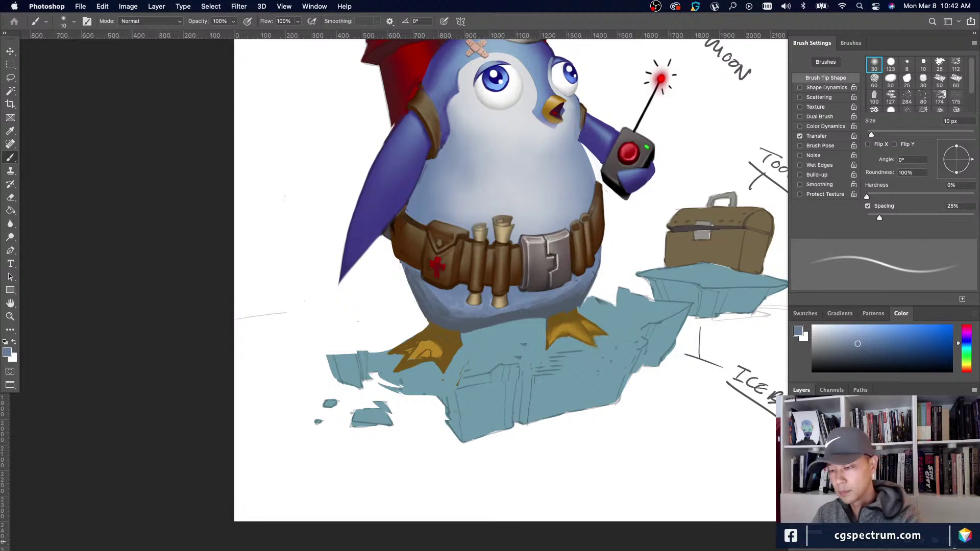
Shade the lower body's toolbox side below the belt with sampled dark slate blue, using the soft brush from 40 px down to 15 px.
left_click(536, 310, "alt")
key("bracketright")
key("bracketright")
key("bracketright")
key("bracketright")
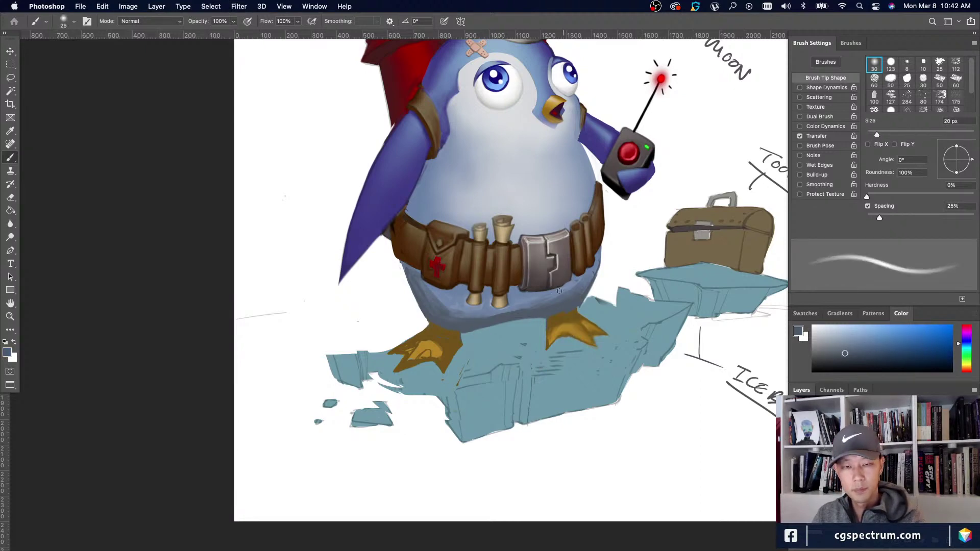
key("bracketleft")
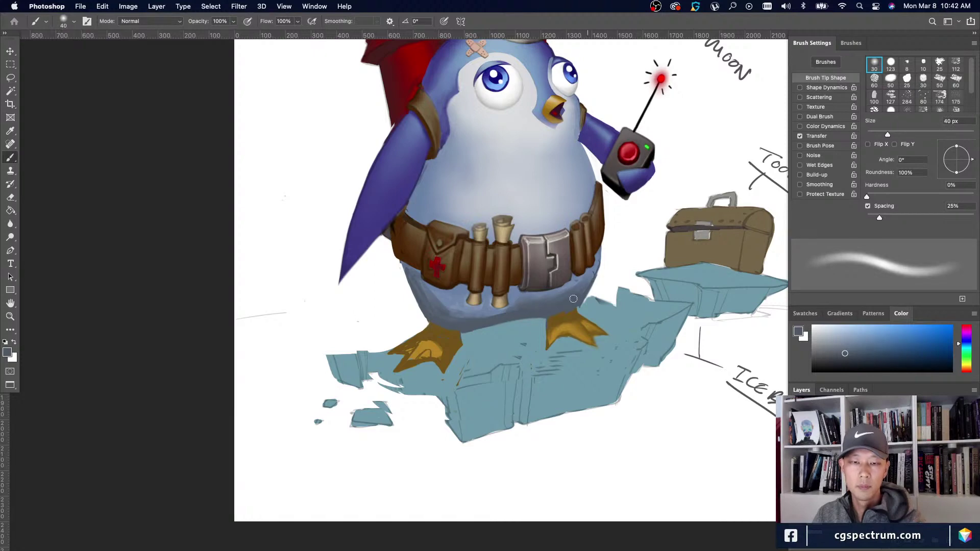
key("bracketleft")
key("bracketleft")
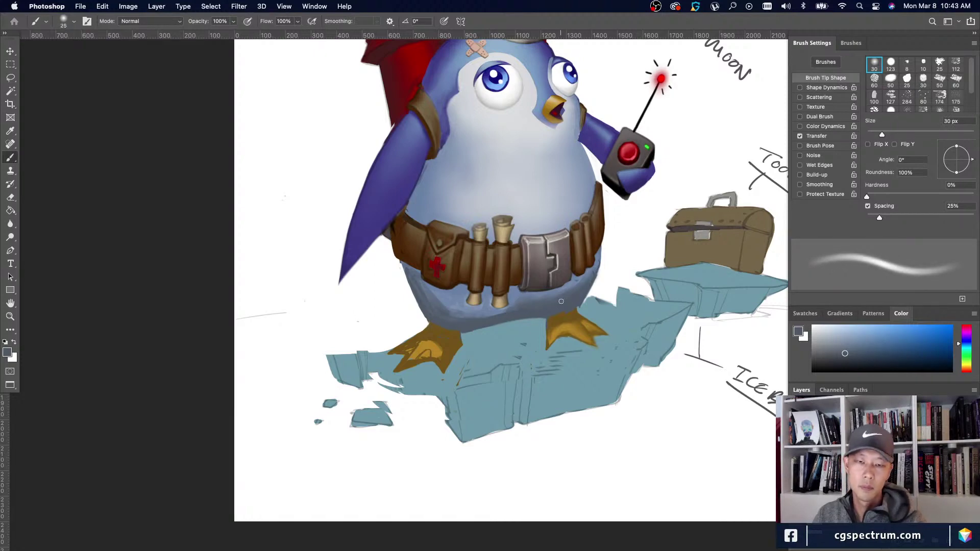
key("bracketleft")
key("bracketleft")
key("bracketleft")
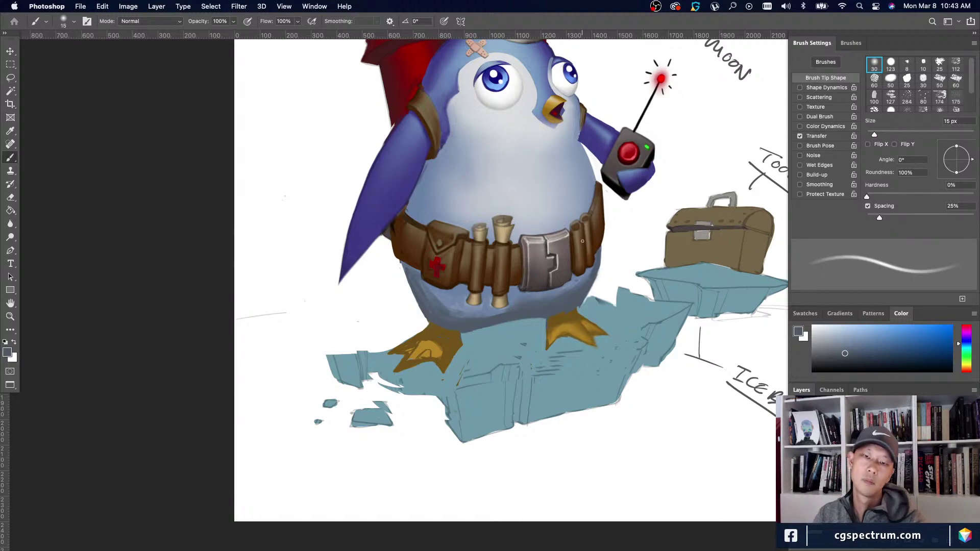
Try shading the lower body's toolbox-side edge with dark purple sampled from the remote-holding hand, using the soft brush at 30 px and 15 px.
left_click(636, 175, "alt")
key("bracketright")
key("bracketright")
key("bracketright")
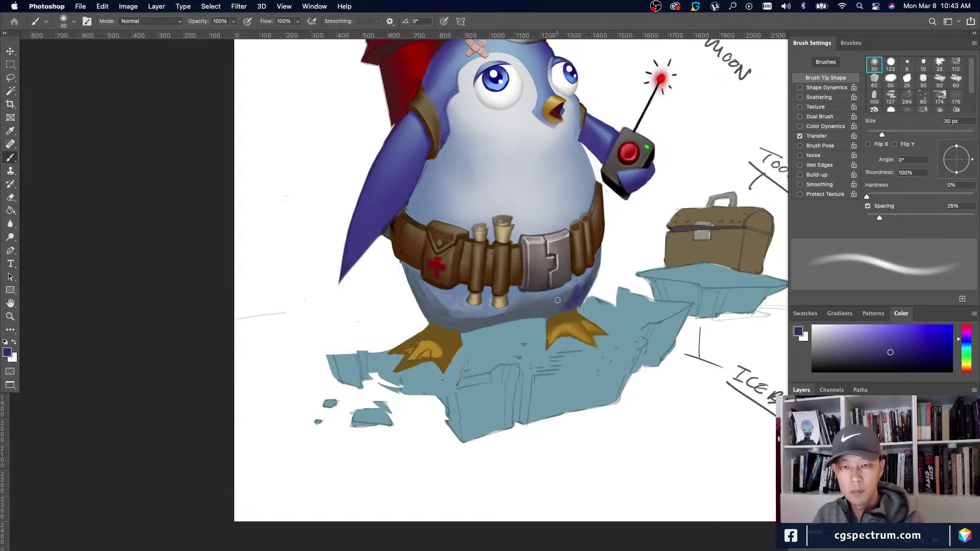
left_click(644, 177, "alt")
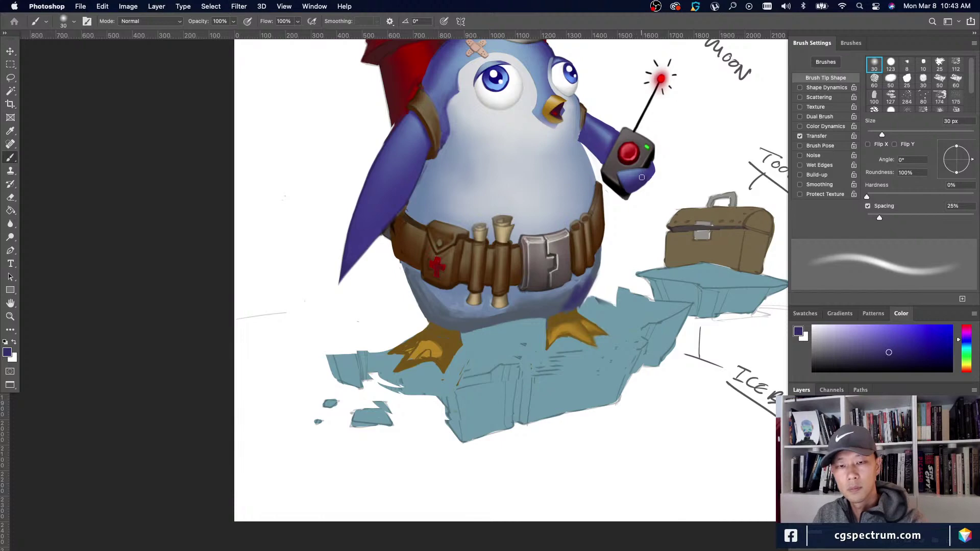
key("bracketleft")
key("bracketleft")
key("bracketleft")
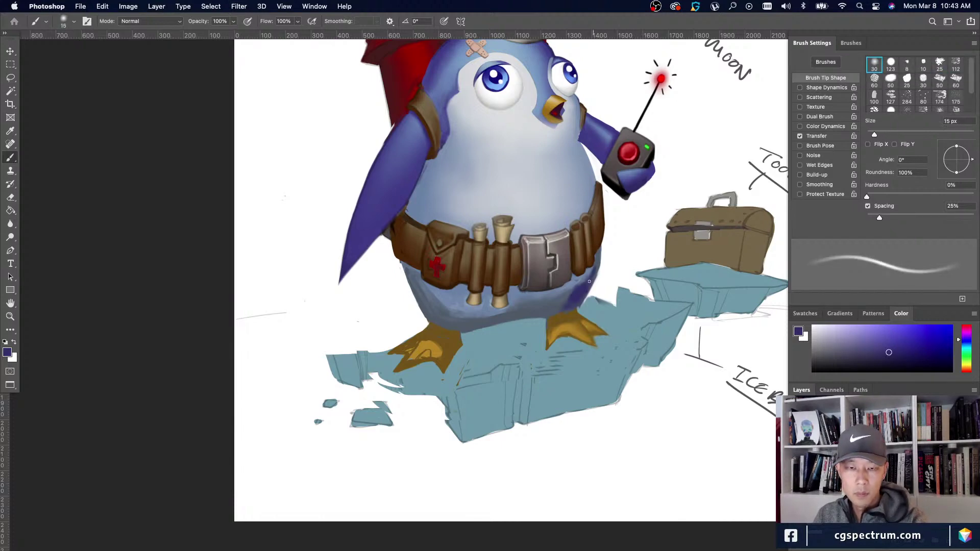
Check the purple shading against the whole illustration and undo its strokes on the lower body.
key("super+minus")
key("super+minus")
key("super+minus")
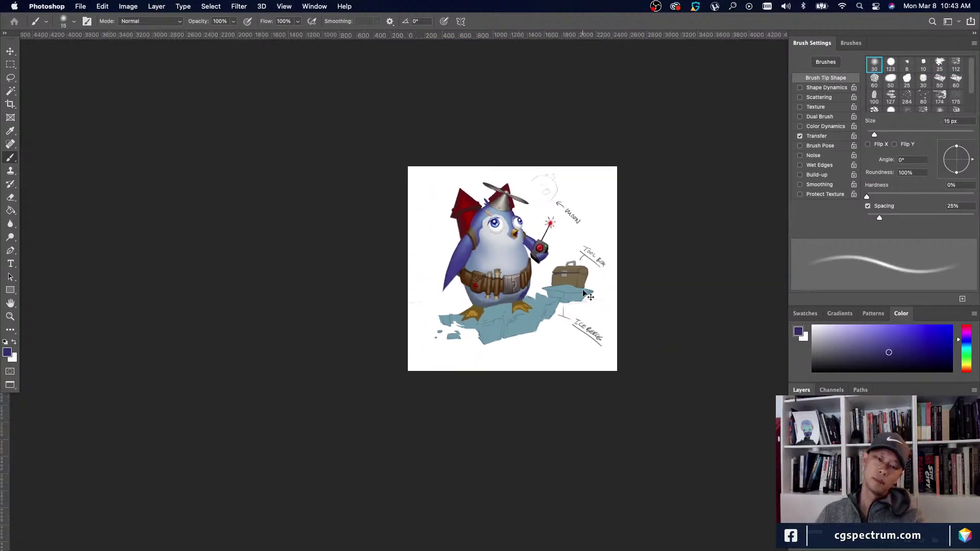
key("super+equal")
key("super+equal")
key("super+equal")
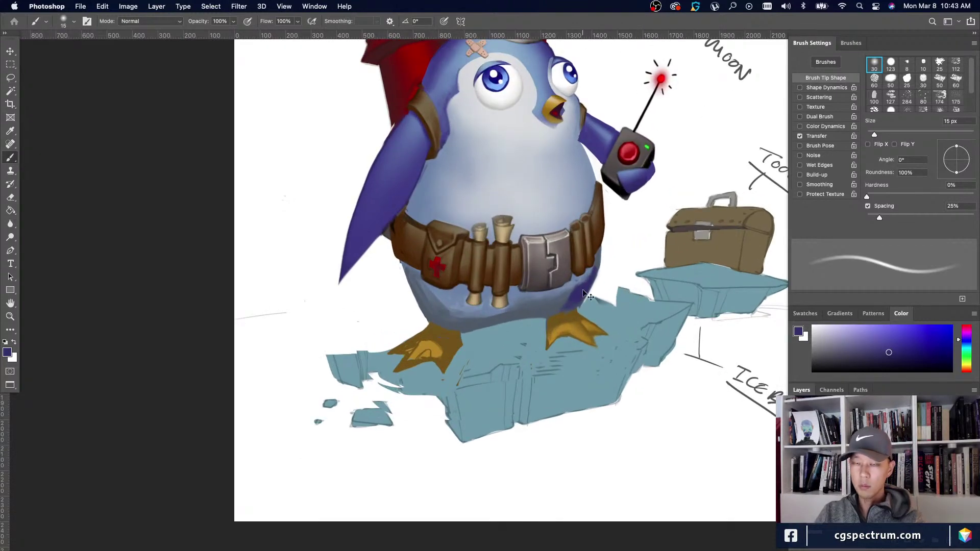
key("super+z")
key("super+z")
key("super+z")
key("super+z")
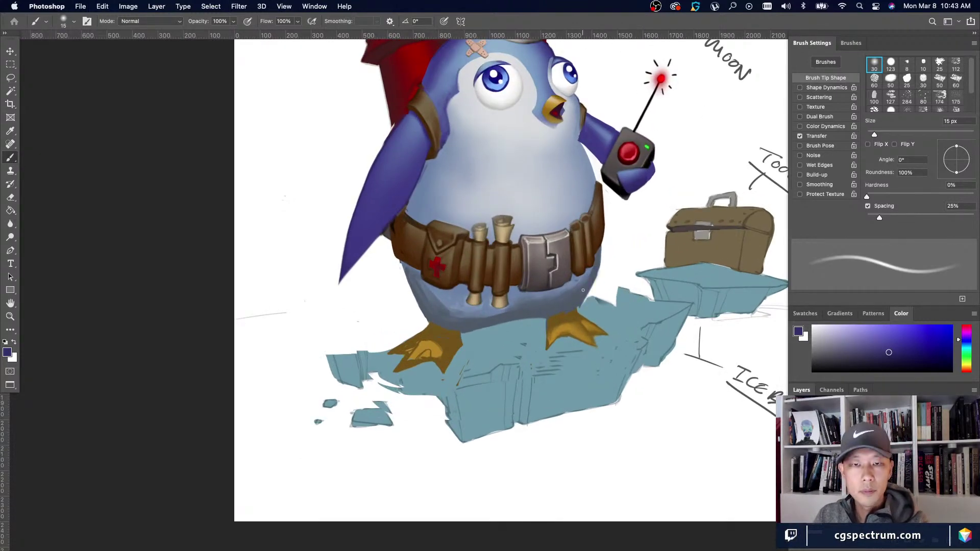
Darken the lower body's toolbox-side edge below the belt with dark purple sampled beside the hanging wing, using the soft brush at 8 px.
key("super+equal")
left_click(450, 337, "alt")
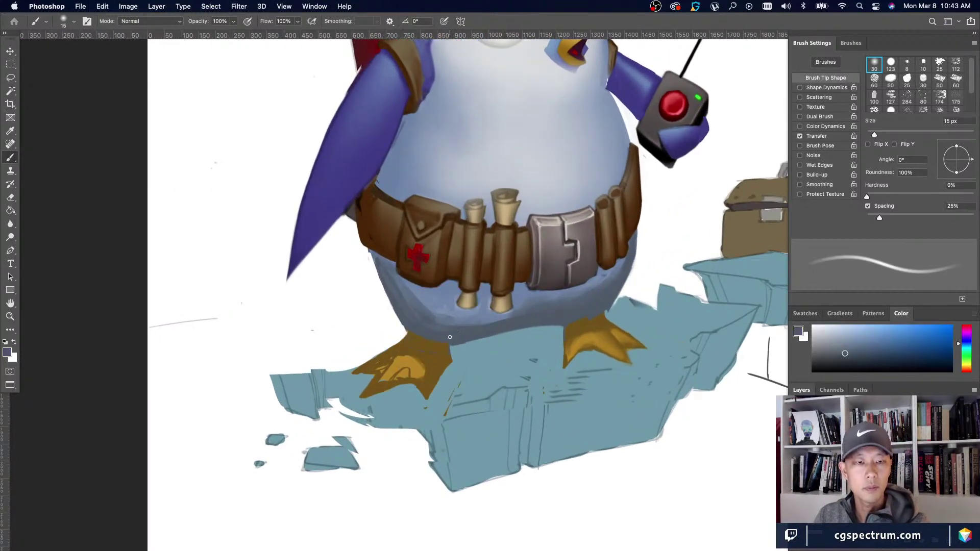
left_click(382, 171, "alt")
key("bracketleft")
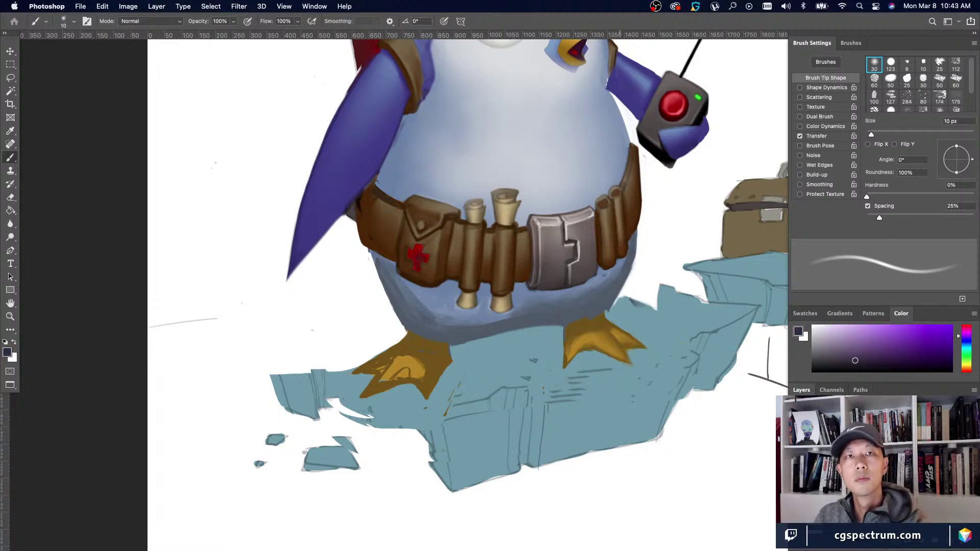
key("bracketleft")
key("bracketleft")
left_click_drag(635, 240, 609, 304)
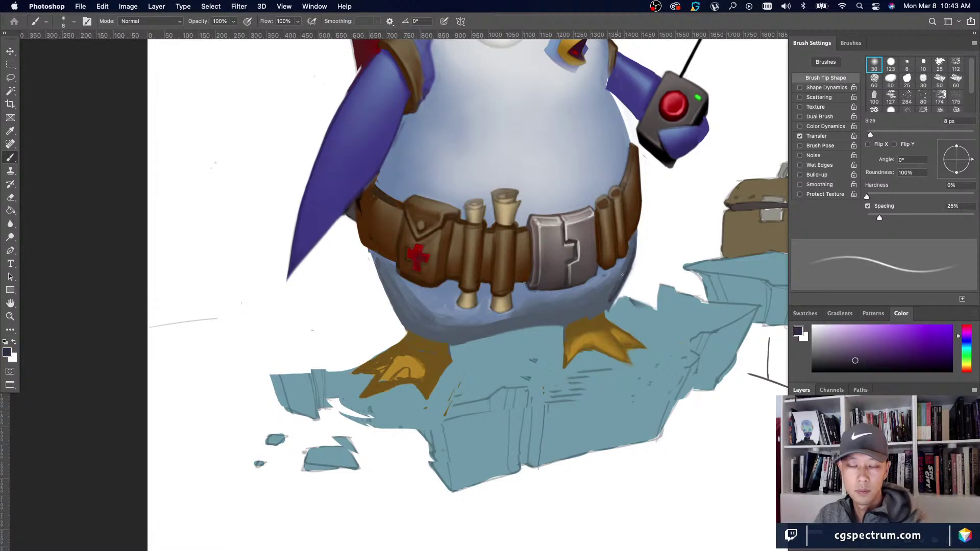
Extend the dark edge down to the toolbox-side foot with purple sampled from the painted edge, using the soft brush between 10 px and 7 px.
left_click(628, 276, "alt")
key("bracketright")
key("bracketright")
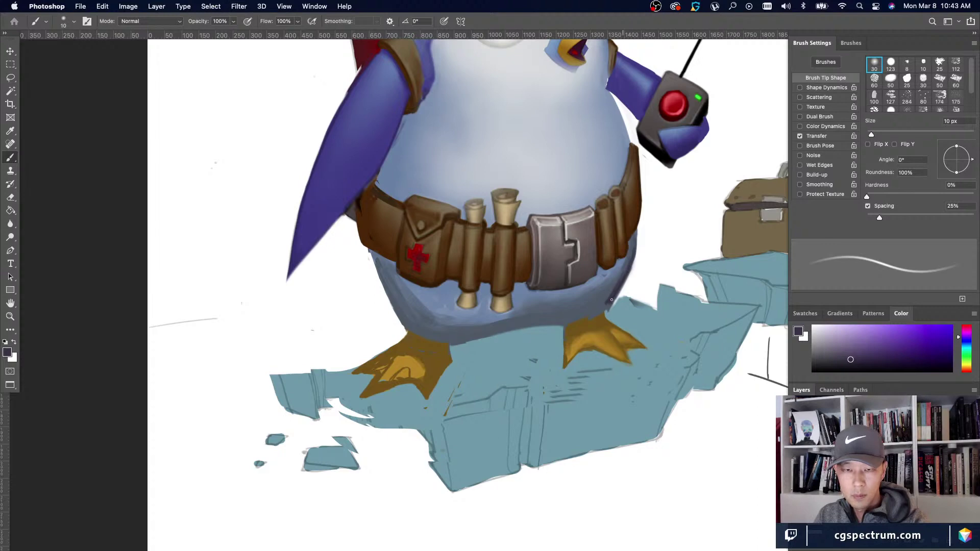
key("bracketleft")
key("bracketleft")
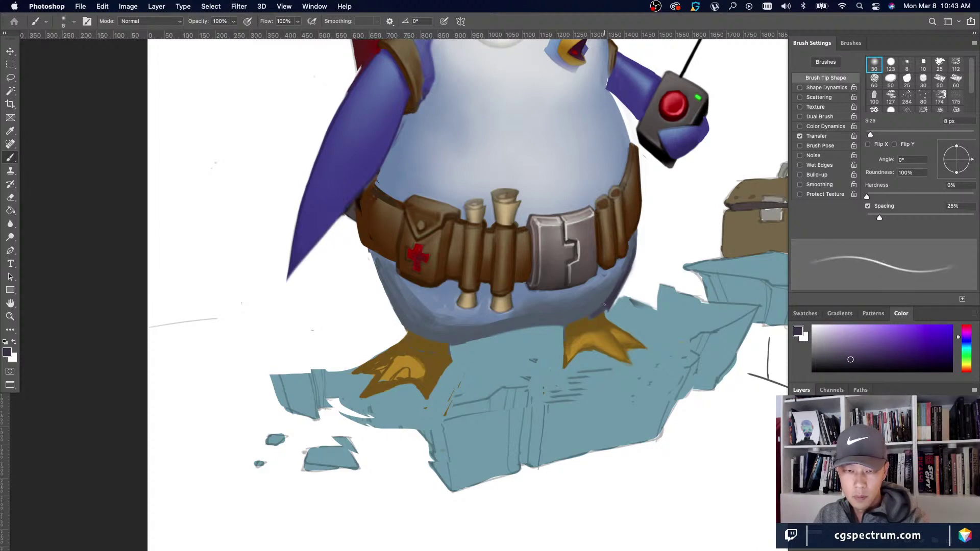
mouse_move(594, 307)
left_mouse_down()
mouse_move(572, 321)
mouse_move(594, 306)
left_mouse_up()
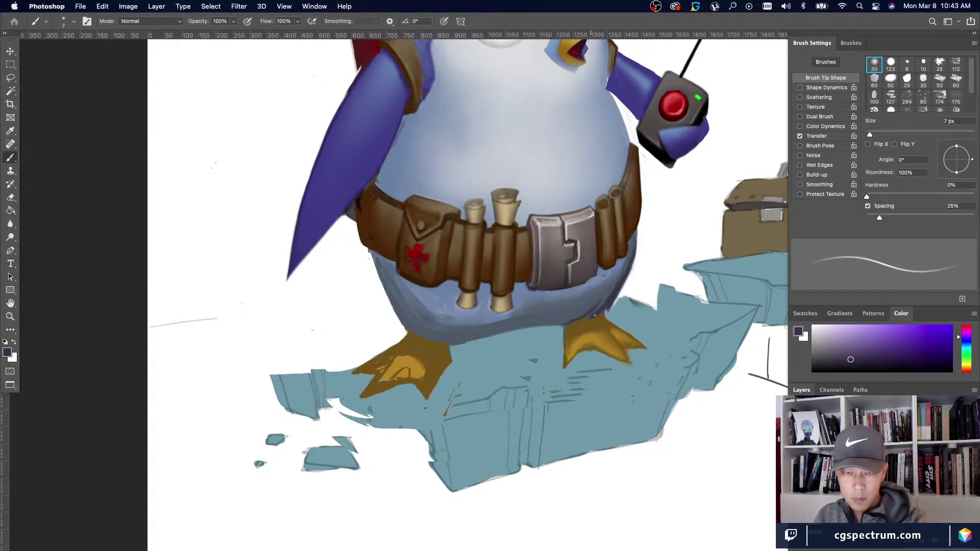
Shade the lower body above the toolbox-side foot with the same dark purple, using the soft brush at 20 px and 25 px.
key("bracketright")
key("bracketright")
key("bracketright")
key("bracketright")
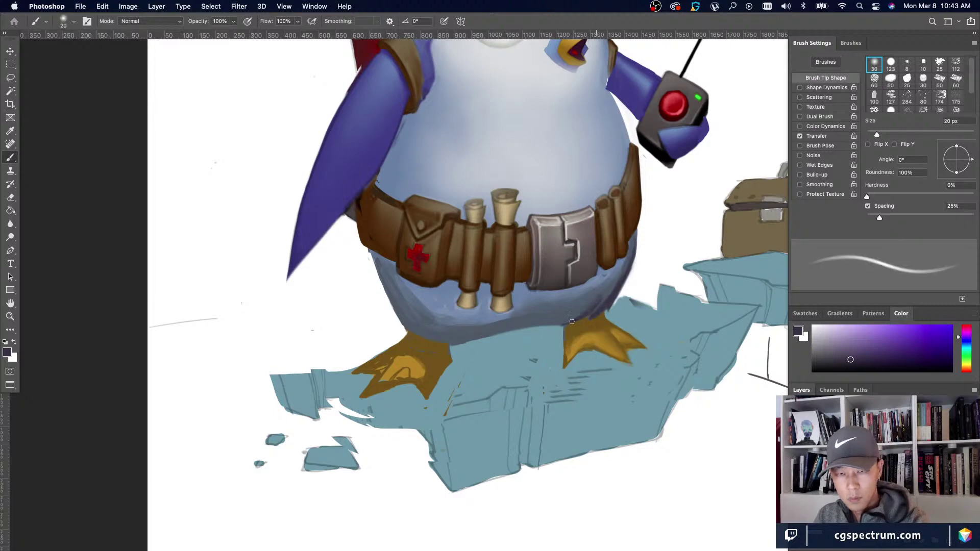
key("bracketright")
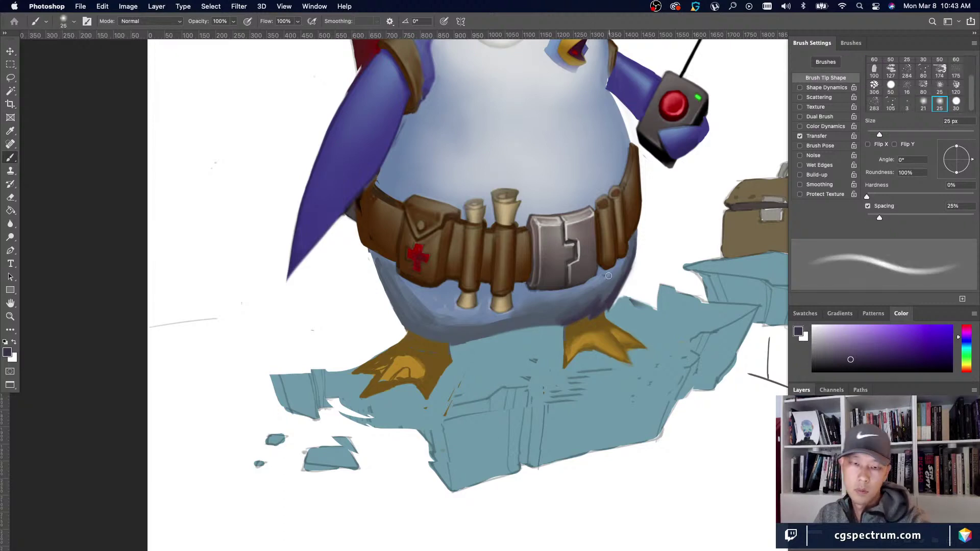
Darken the underside edge of the body between the feet with the same purple, using the soft brush from 9 px up to 15 px.
key("bracketleft")
key("bracketleft")
key("bracketleft")
key("bracketleft")
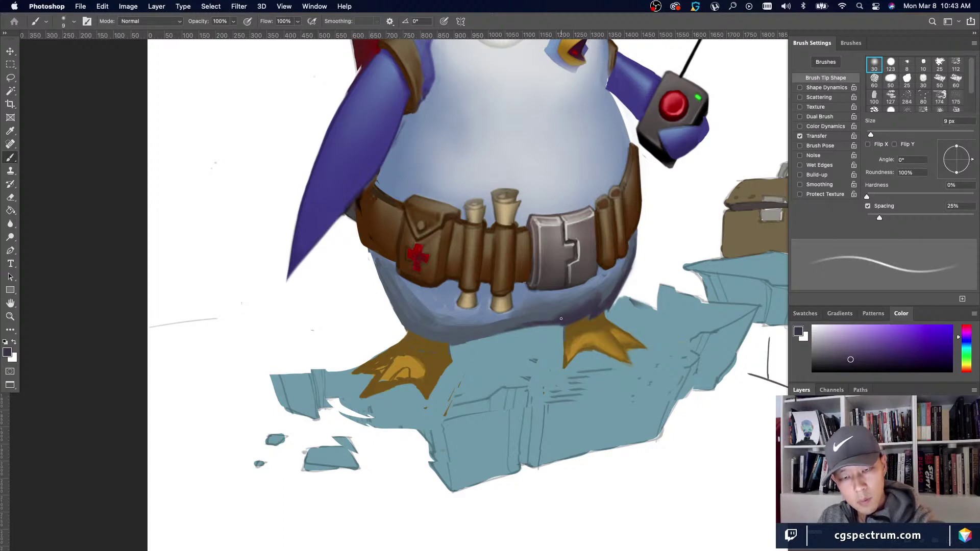
key("bracketright")
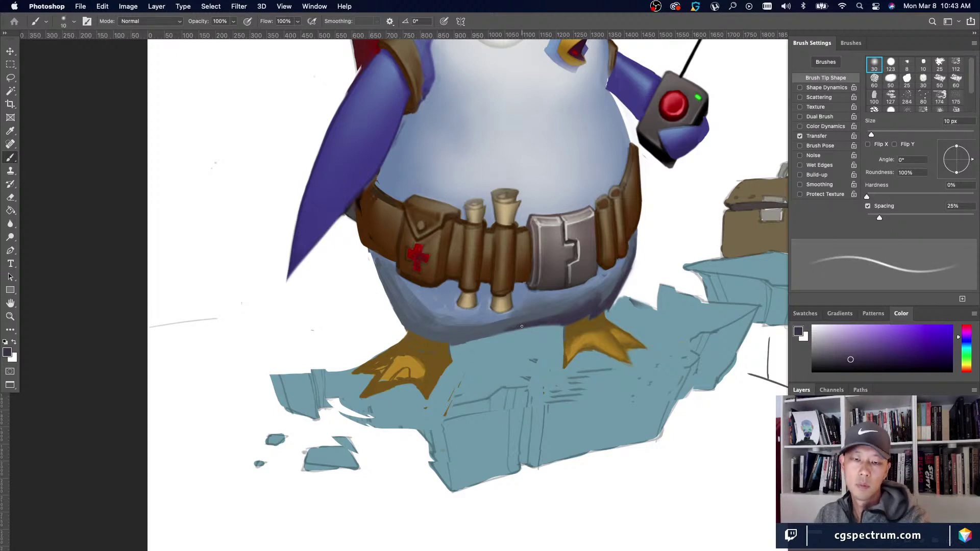
key("bracketright")
key("bracketright")
key("bracketleft")
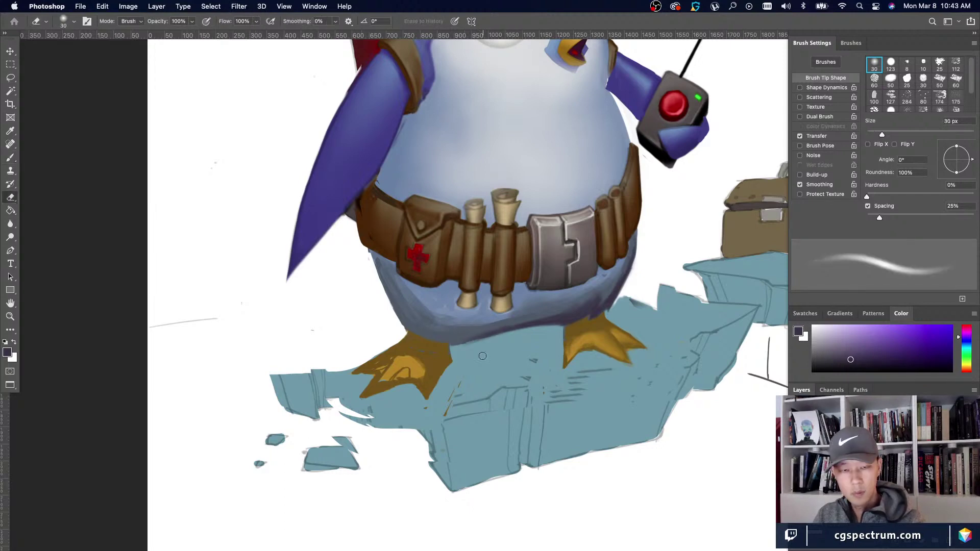
Shade the underside toward the pouch-side foot with dark purple sampled above the toolbox-side foot, using the soft brush at 25 px.
left_click(569, 317, "alt")
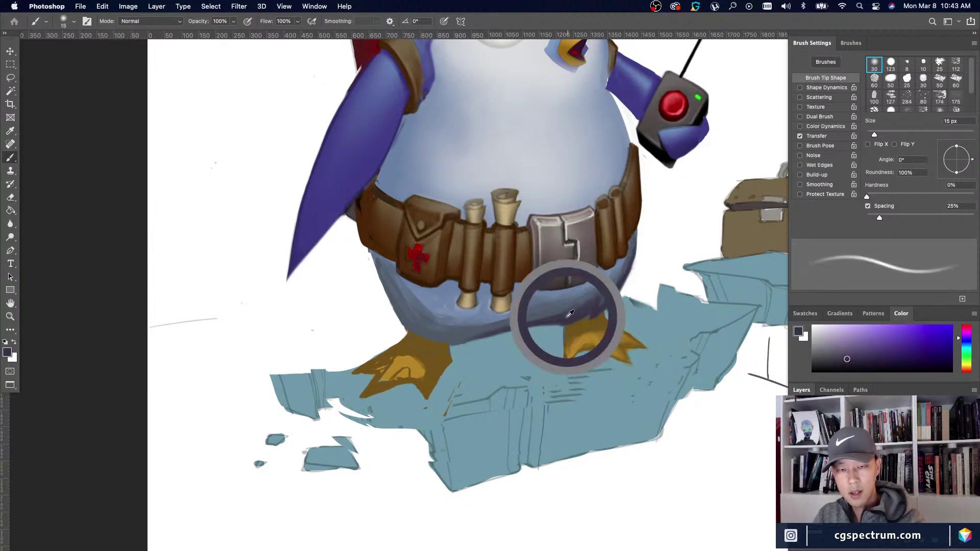
key("bracketright")
key("bracketright")
key("bracketright")
left_click_drag(494, 324, 465, 336)
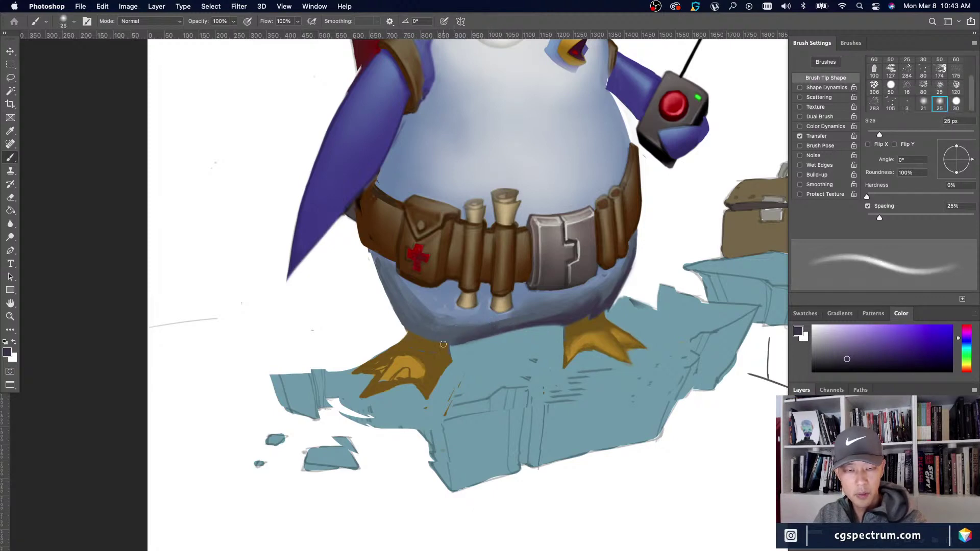
Darken the body edge above the pouch-side foot and up its outer curve, using the soft brush at 10 px and 20 px.
key("bracketleft")
key("bracketleft")
key("bracketleft")
key("bracketleft")
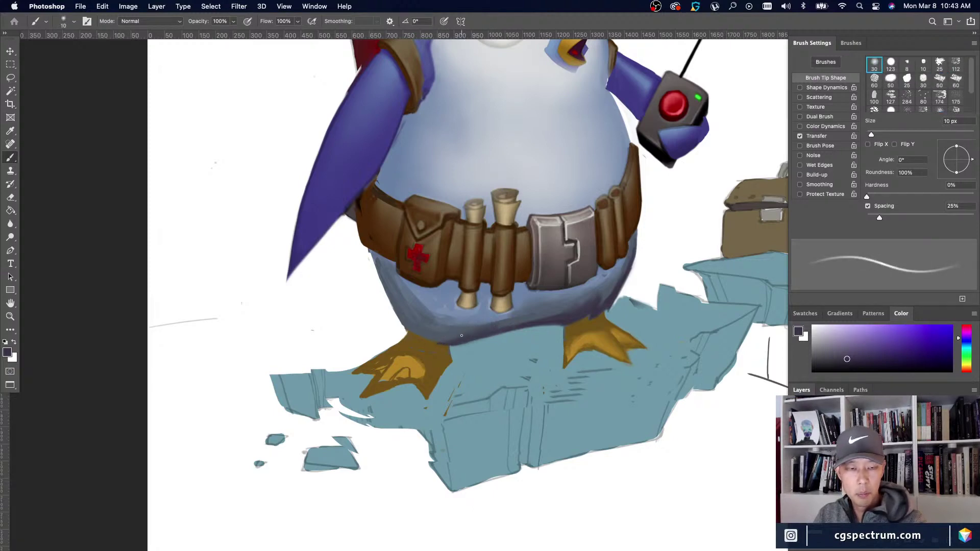
left_click_drag(454, 343, 411, 332)
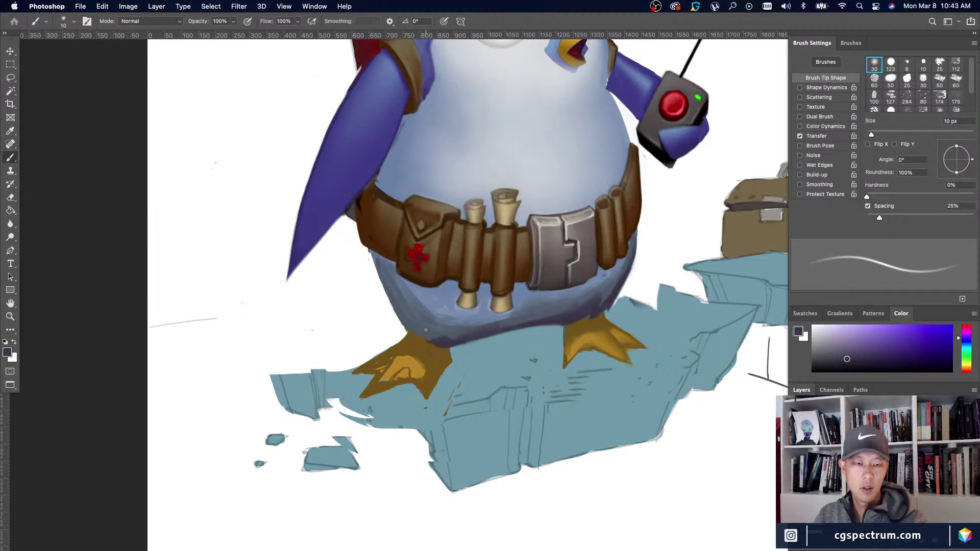
key("bracketright")
left_click_drag(407, 319, 398, 311)
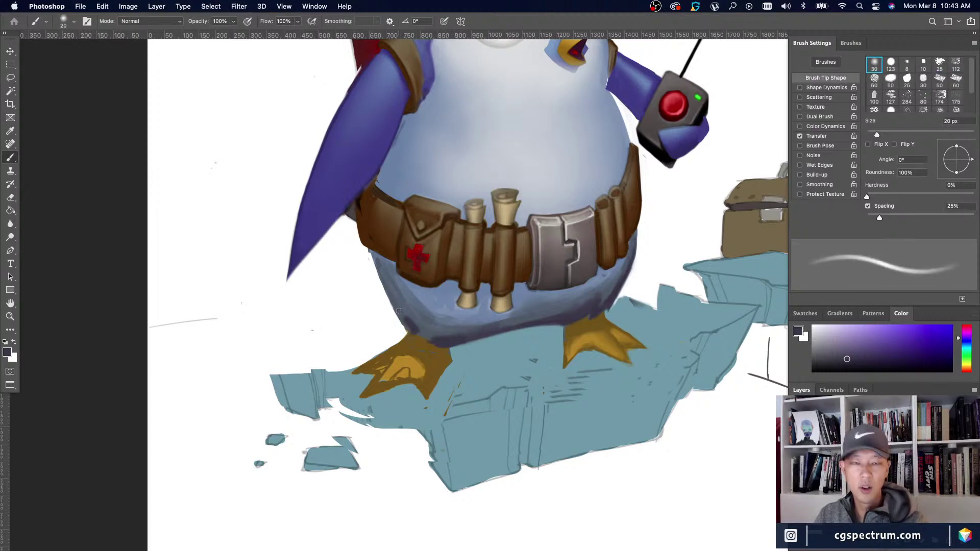
Firm up the dark purple body edge above the pouch-side foot with the hard round brush reduced to about 15 px.
key("period")
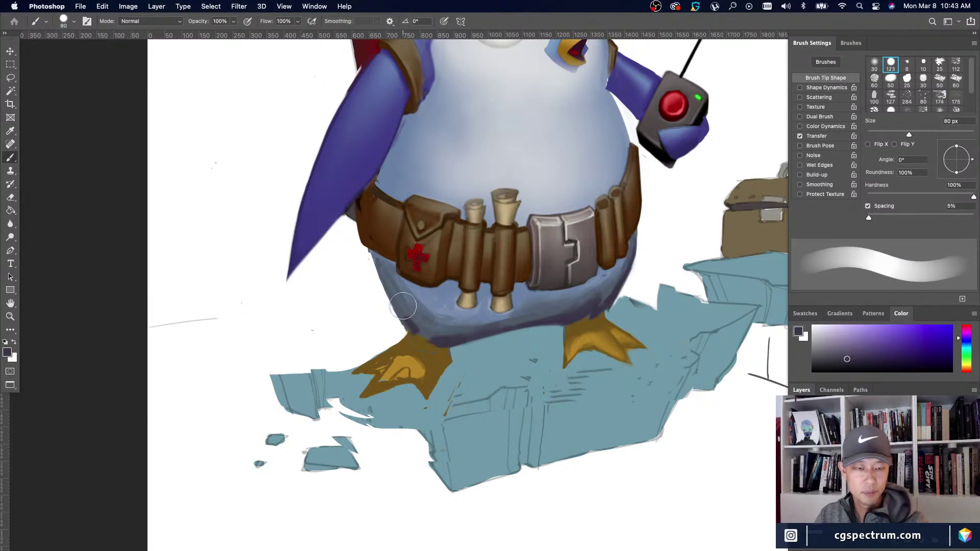
key("bracketleft")
key("bracketleft")
key("bracketleft")
key("bracketleft")
key("bracketleft")
key("bracketleft")
key("bracketleft")
key("bracketleft")
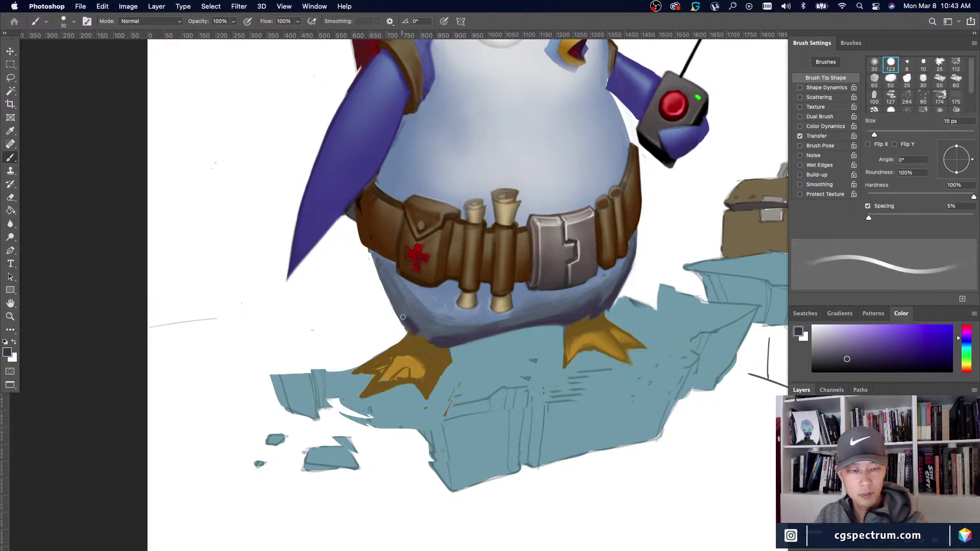
mouse_move(406, 323)
left_mouse_down()
mouse_move(393, 303)
mouse_move(410, 331)
mouse_move(419, 340)
mouse_move(420, 327)
mouse_move(429, 339)
left_mouse_up()
key("bracketright")
key("bracketright")
key("bracketright")
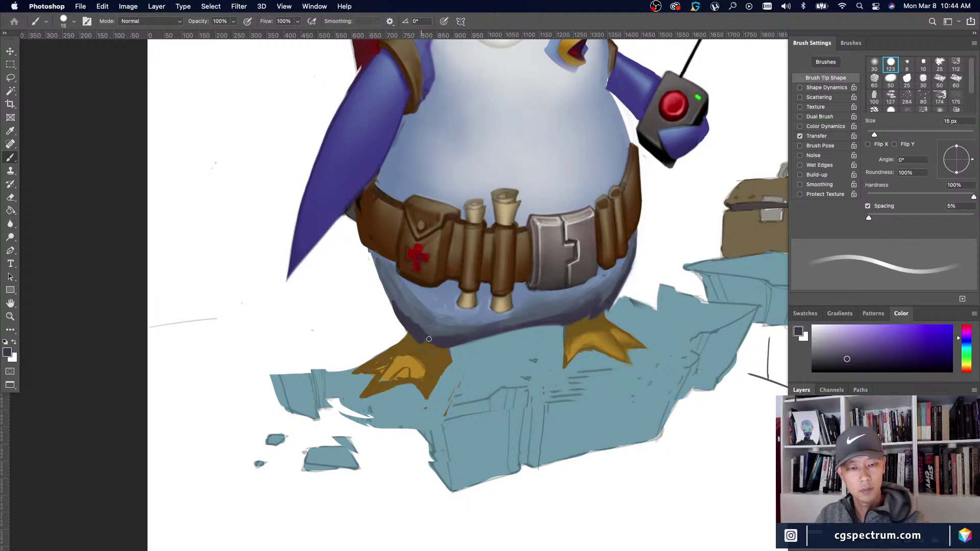
Clean up the underside edge beside the pouch-side foot with sampled dark purple and iceberg teal, using the hard brush at 9 px and 7 px.
key("bracketleft")
key("bracketleft")
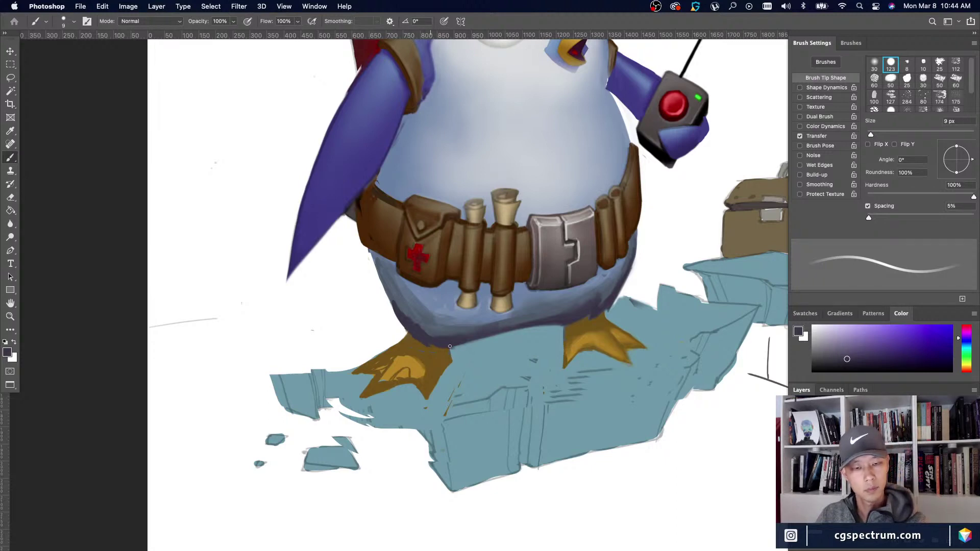
mouse_move(450, 346)
left_mouse_down()
mouse_move(476, 341)
mouse_move(453, 348)
mouse_move(464, 350)
left_mouse_up()
left_click(479, 353, "alt")
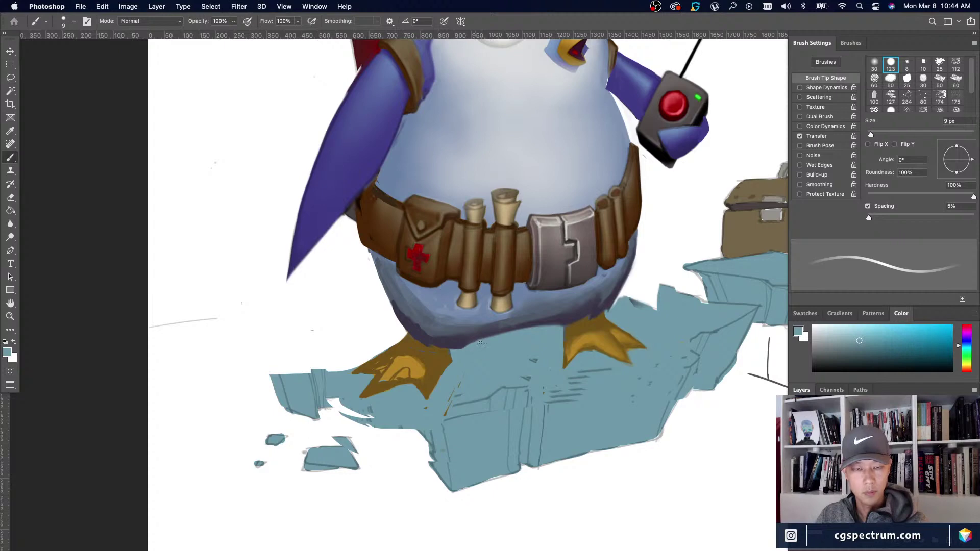
left_click(457, 338, "alt")
key("bracketleft")
key("bracketleft")
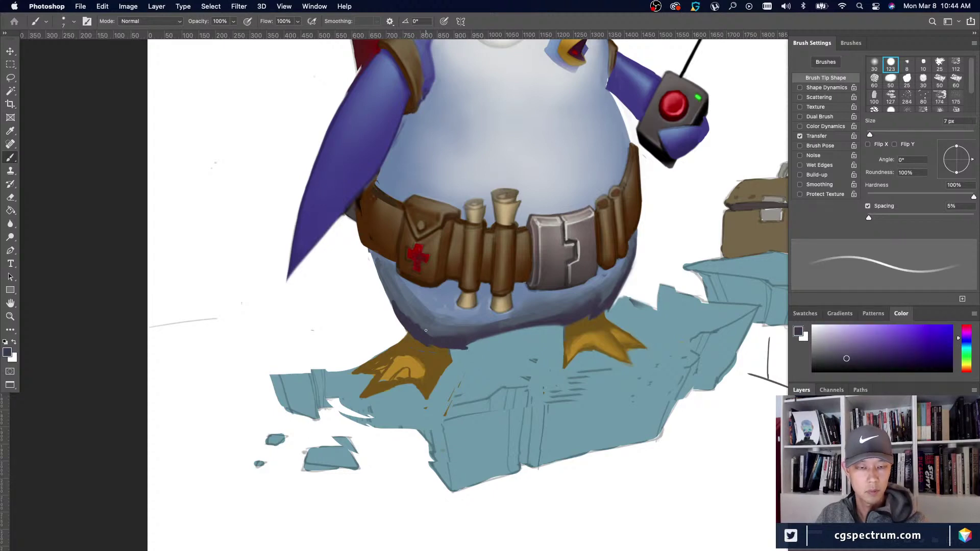
left_click(456, 352, "alt")
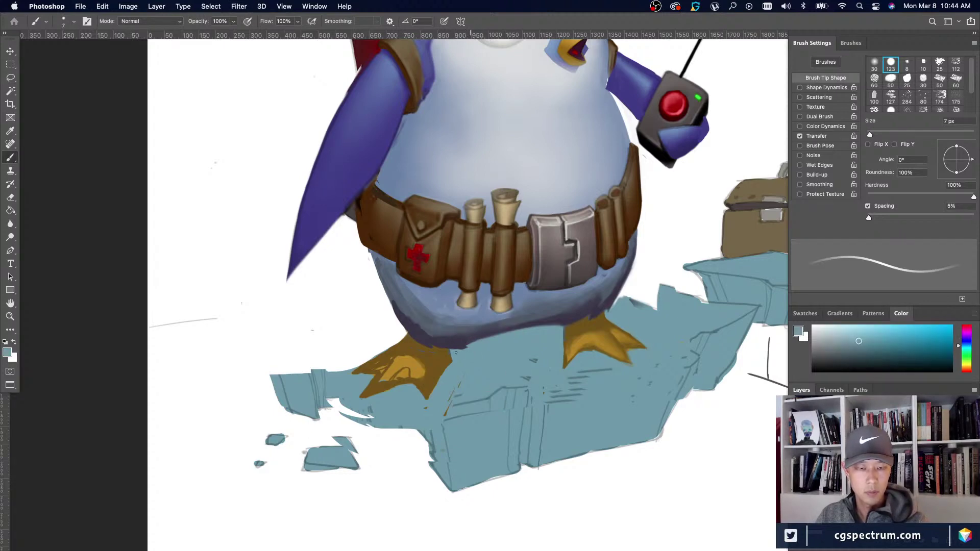
scroll(495, 368, "down", 2)
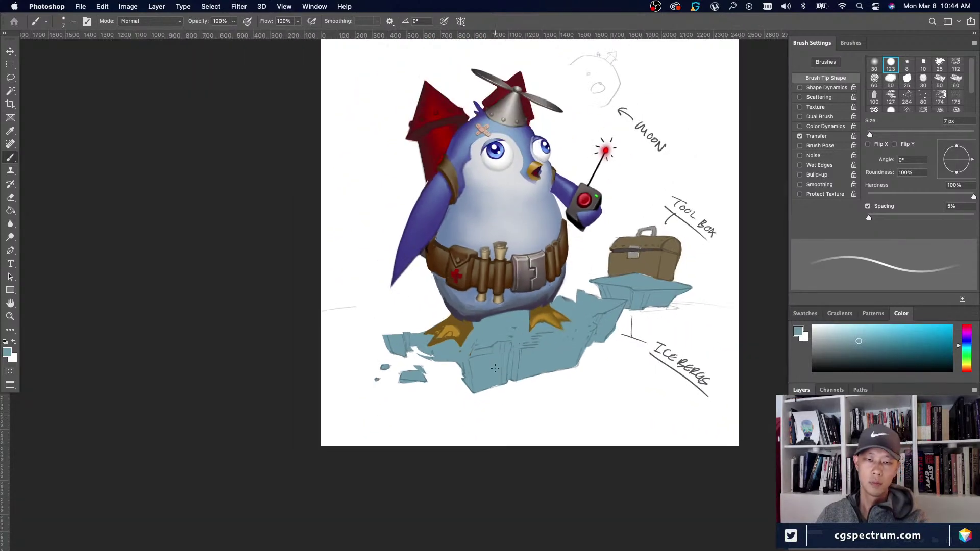
scroll(494, 367, "up", 2)
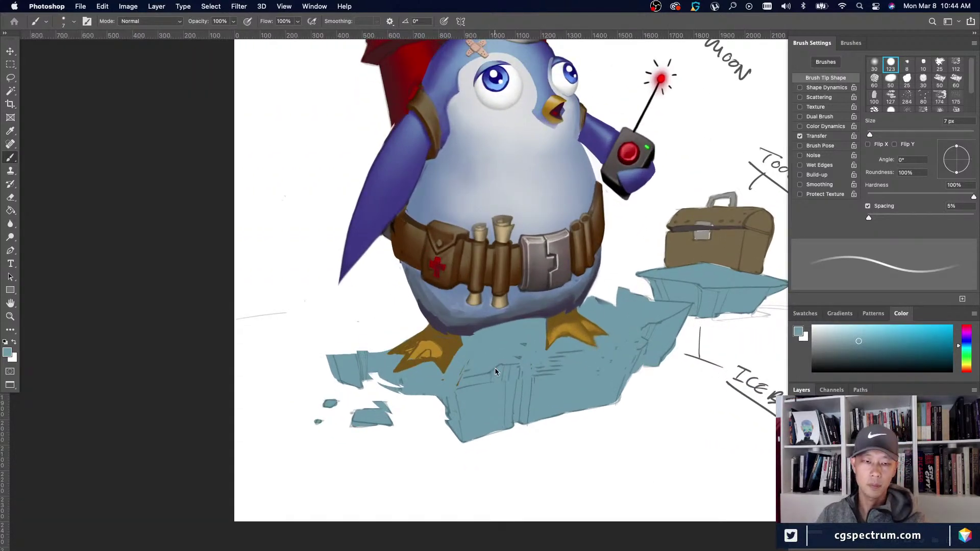
Blend the lower body's pouch-side shading with dark purple sampled from the shaded area, using the soft round brush from 50 px to 70 px.
left_click(439, 317, "alt")
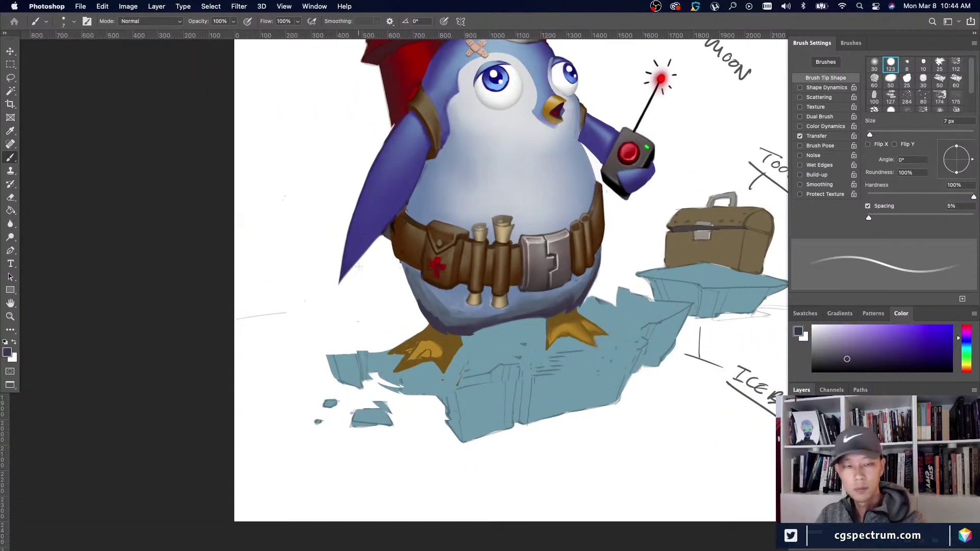
key("super+plus")
key("bracketright")
key("bracketright")
key("bracketright")
key("bracketright")
left_click(870, 70)
key("bracketright")
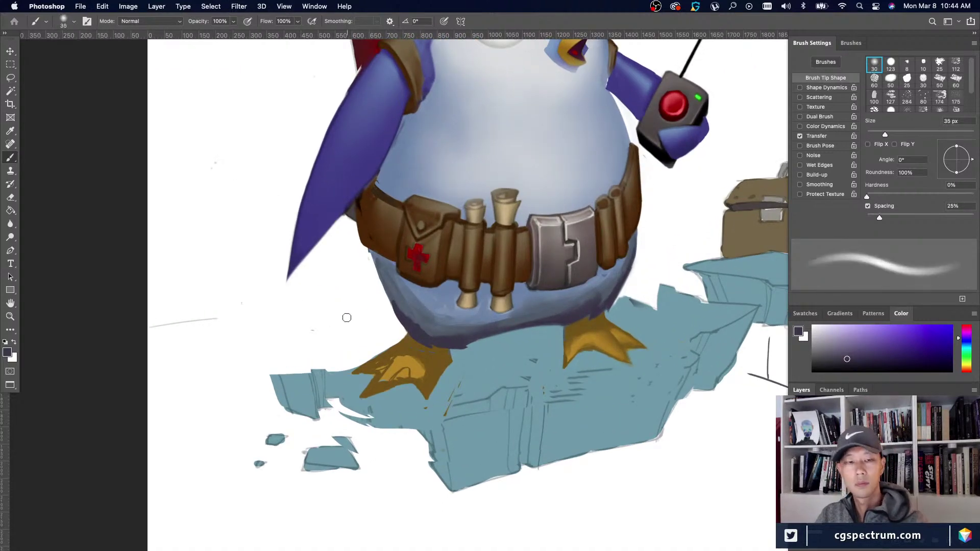
key("bracketright")
key("bracketright")
key("bracketright")
key("bracketright")
key("bracketright")
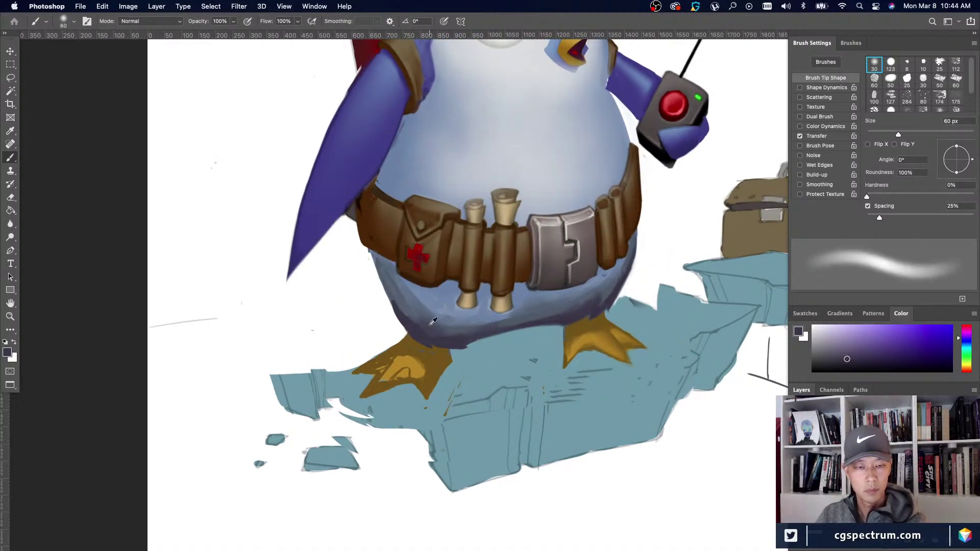
key("bracketleft")
key("bracketleft")
key("bracketleft")
left_click(431, 319, "alt")
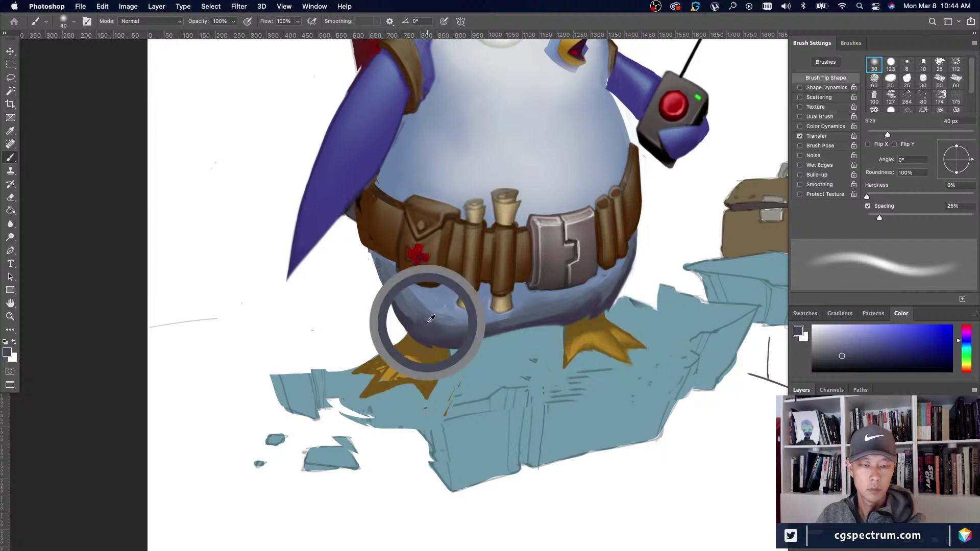
key("bracketright")
key("bracketright")
left_click_drag(401, 296, 408, 315)
mouse_move(390, 276)
left_mouse_down()
mouse_move(412, 325)
mouse_move(372, 274)
mouse_move(480, 327)
left_mouse_up()
key("bracketright")
key("bracketright")
Smooth the shading below the red-cross pouch with slate blue sampled from the underside near the buckle, using the soft brush at 45 px.
left_click(536, 306, "alt")
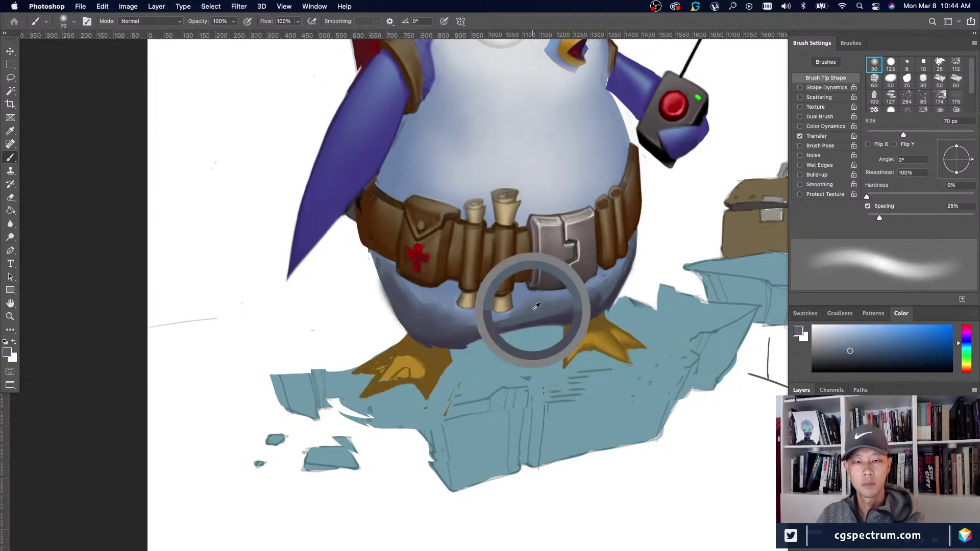
key("bracketleft")
key("bracketleft")
key("bracketleft")
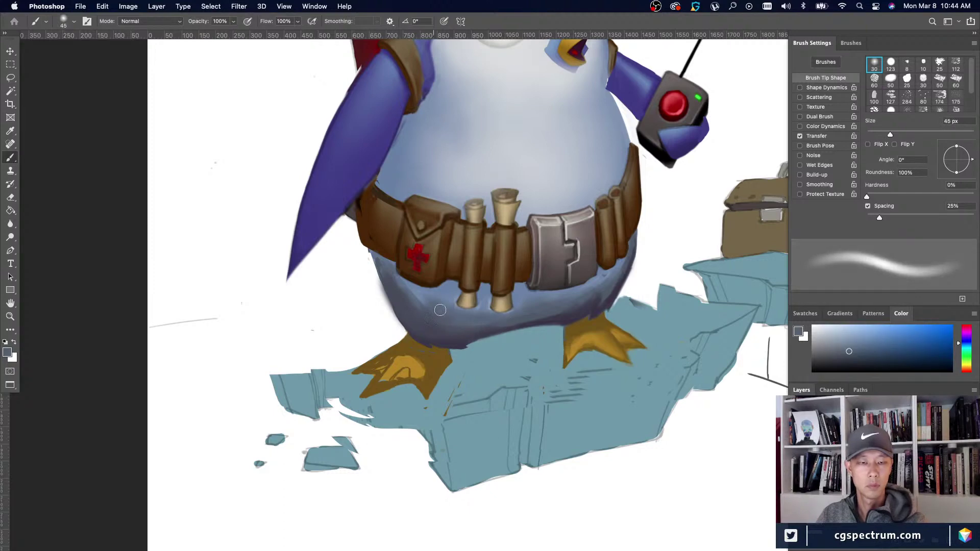
left_click_drag(425, 298, 401, 277)
key("bracketleft")
key("bracketright")
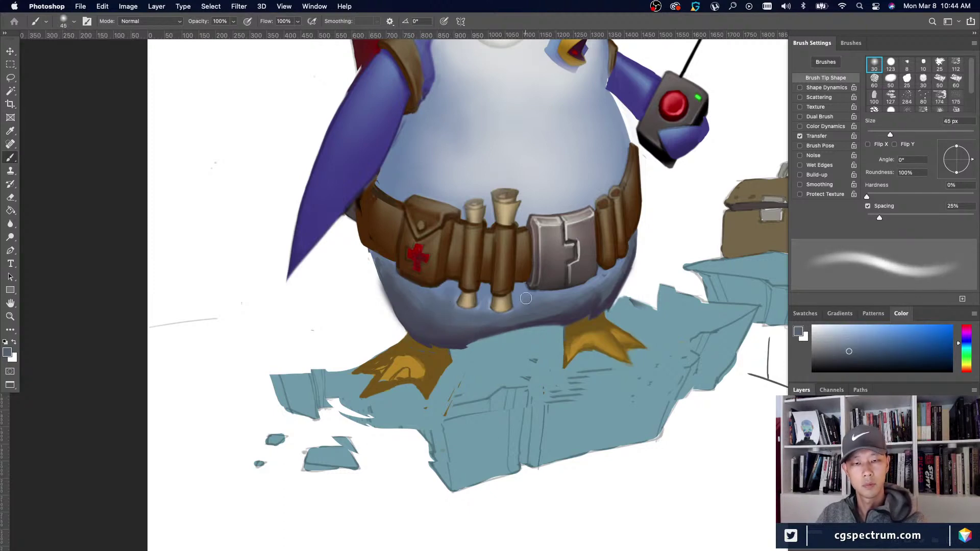
Shade the body around the lower ends of the belt scrolls with the same slate blue, using the soft brush at 20 px.
key("bracketleft")
key("bracketleft")
key("bracketleft")
key("bracketleft")
key("bracketleft")
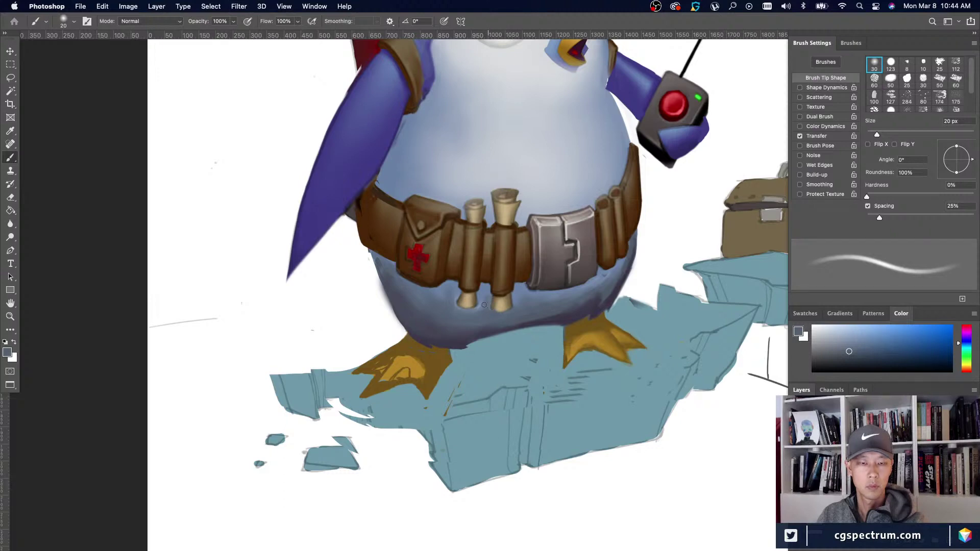
Blend the shading below the buckle and the bullet loops with dark slate purple sampled from the body's shaded edge, using the soft brush at 25 to 35 px.
key("bracketright")
key("bracketright")
key("bracketright")
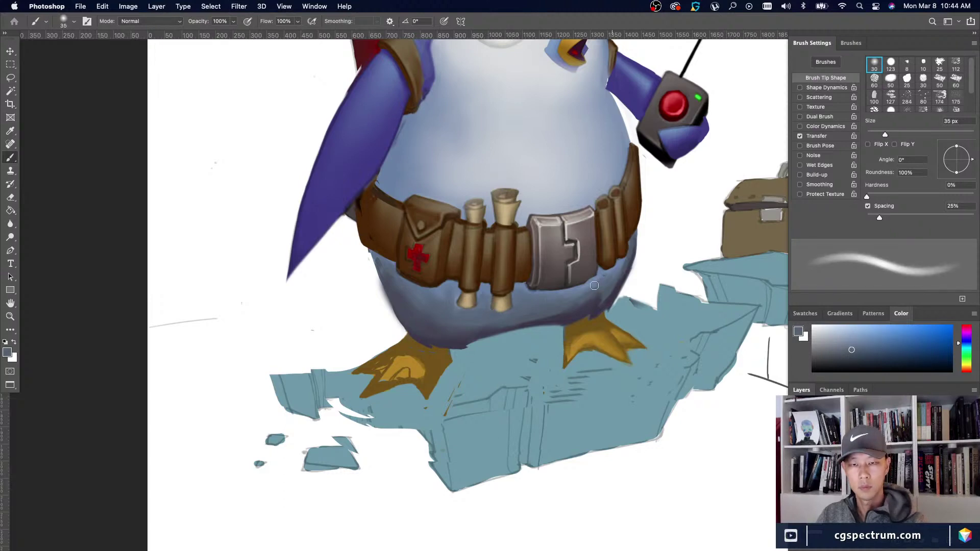
left_click(625, 264, "alt")
key("bracketleft")
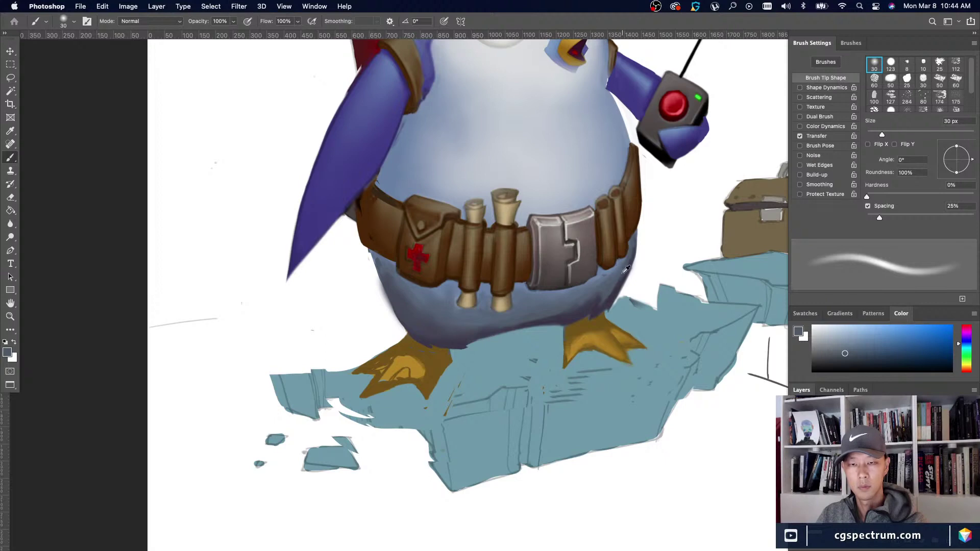
left_click(621, 282, "alt")
key("bracketleft")
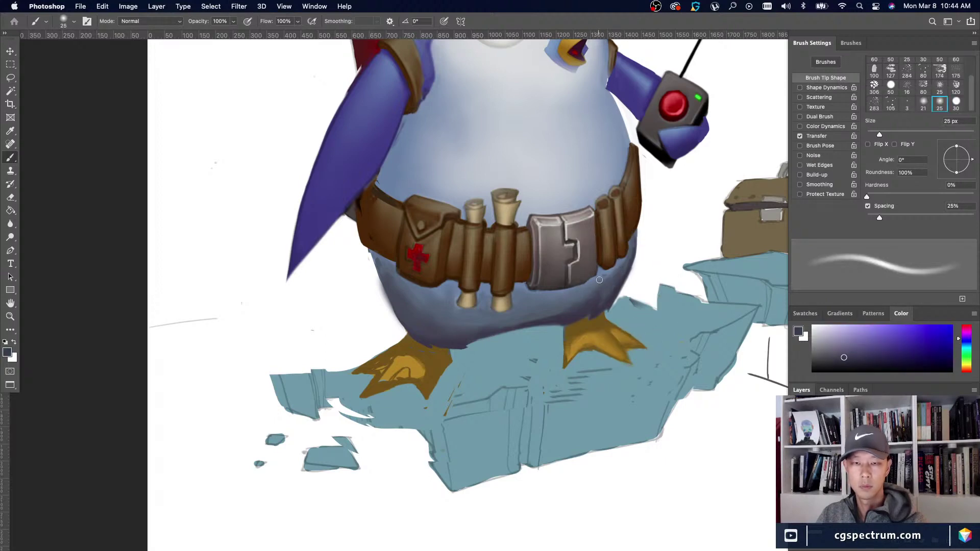
key("bracketright")
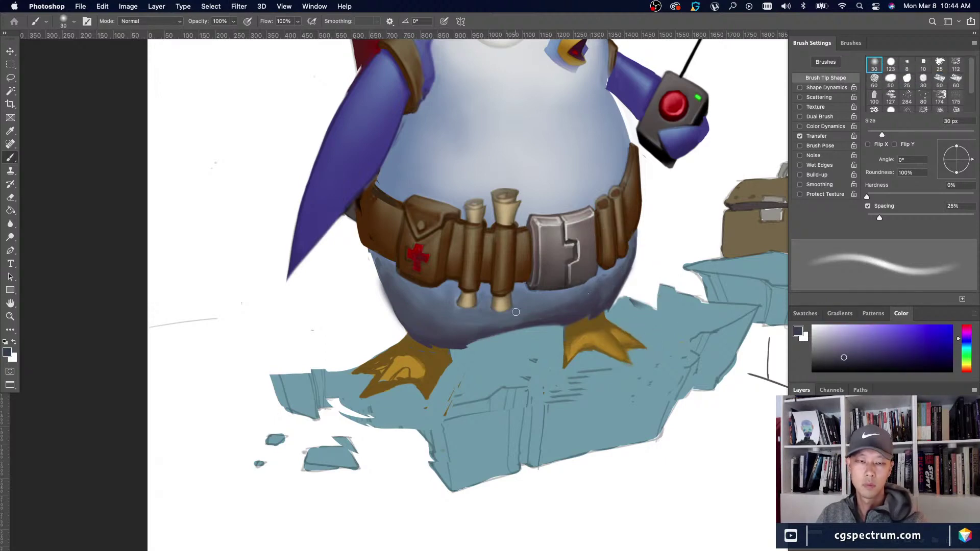
key("bracketright")
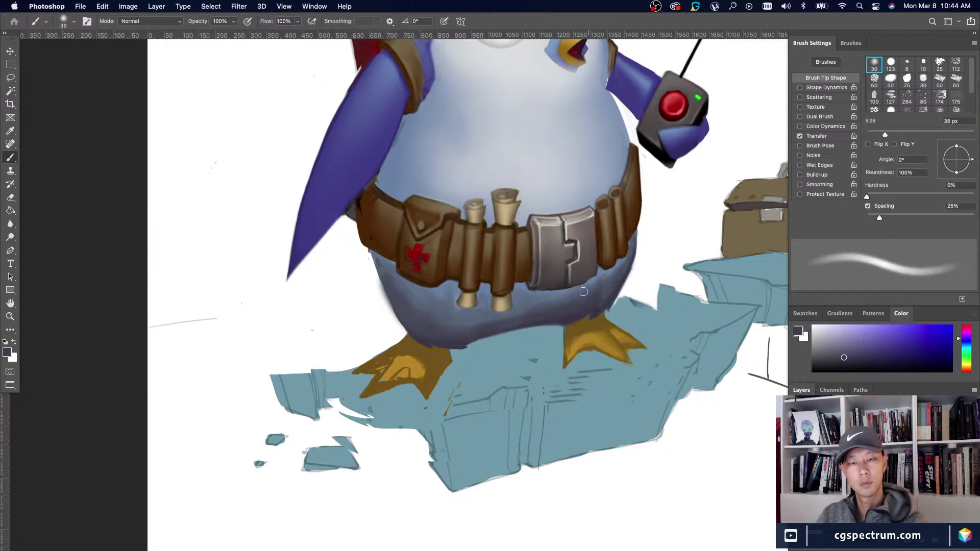
left_click(431, 324, "alt")
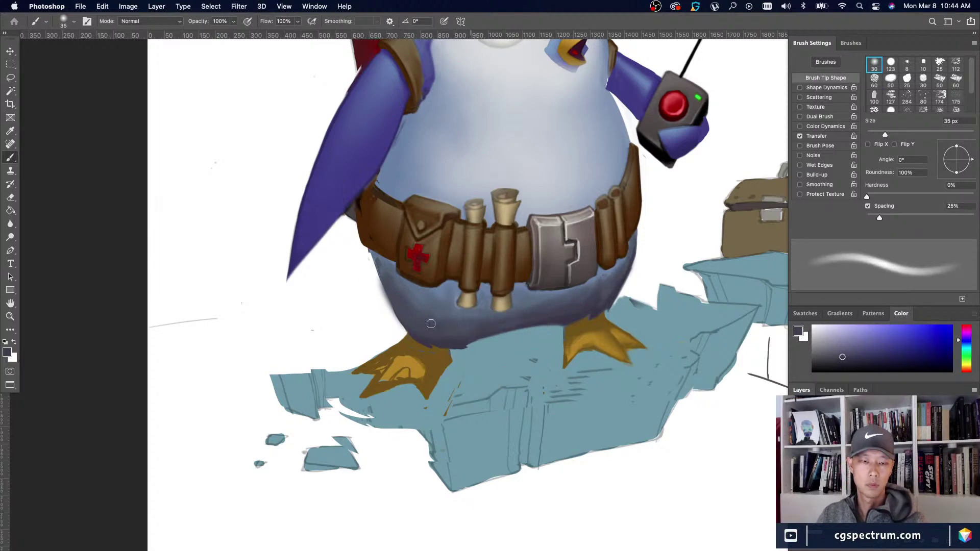
key("super+minus")
key("super+minus")
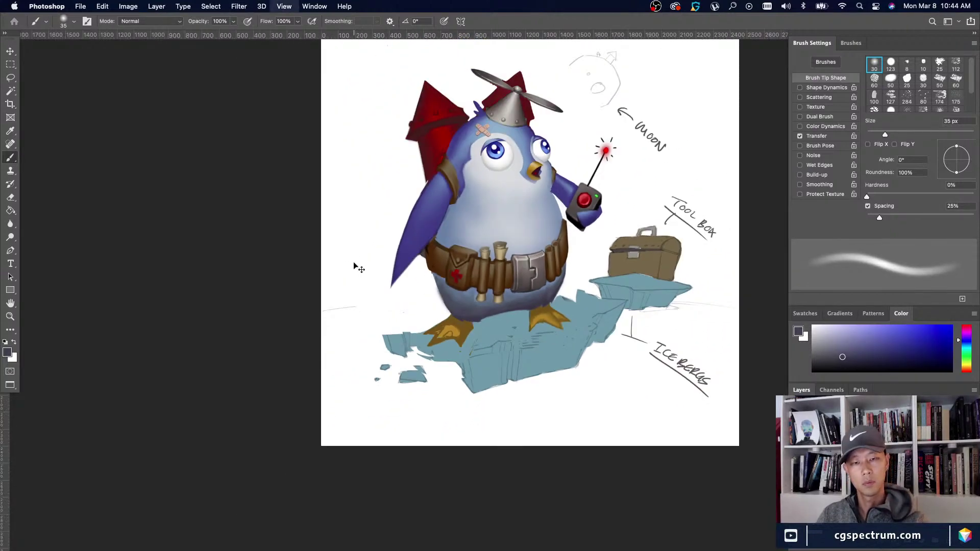
Touch up the body edge below the bullet loops with slate blue sampled there, using the soft brush at 30 px.
key("super+equal")
left_click(580, 280, "alt")
key("bracketleft")
left_click(587, 279, "alt")
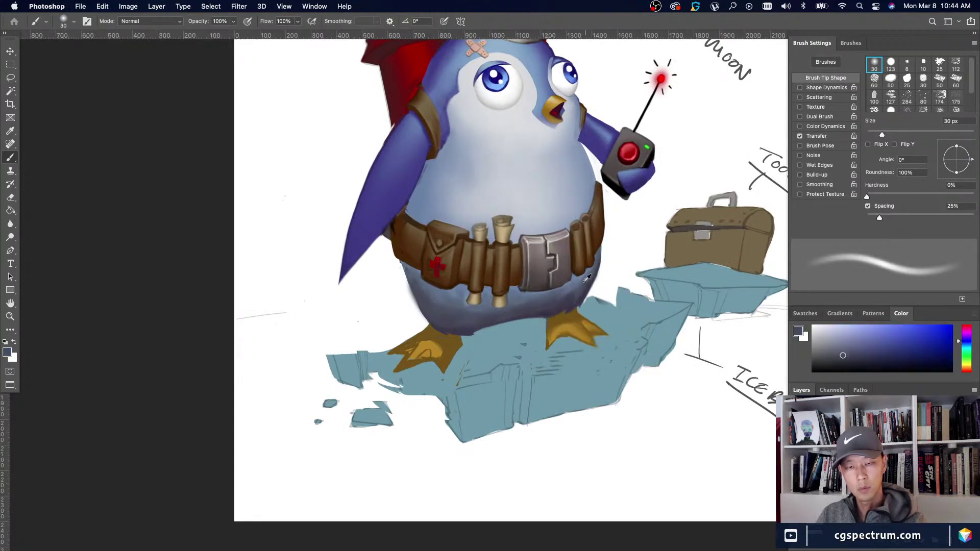
Refine the body edge below the red-cross pouch with sampled dark slate at 9 px, and clean its outer contour with background white at 10 px.
left_click(417, 269, "alt")
key("bracketleft")
key("bracketleft")
left_click(411, 271, "alt")
key("bracketleft")
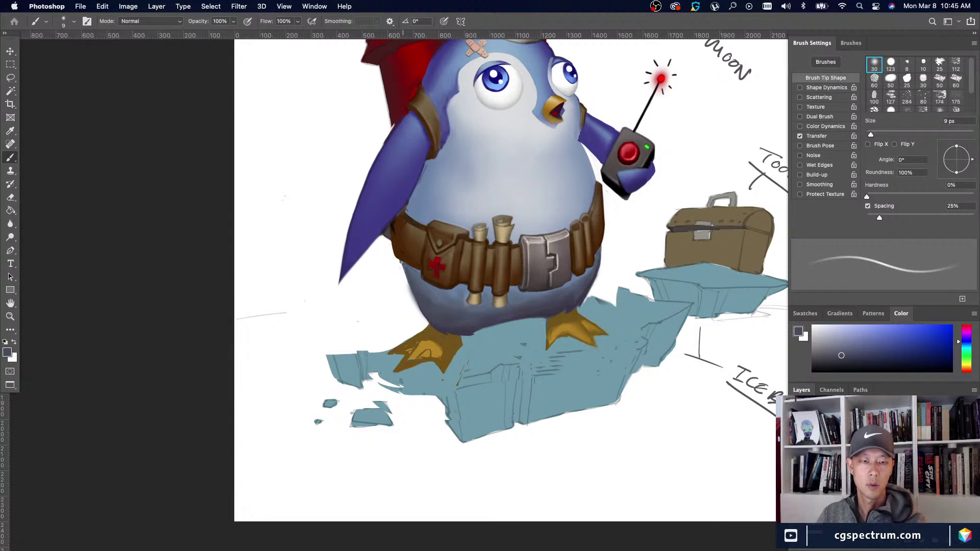
left_click(401, 264, "alt")
key("bracketright")
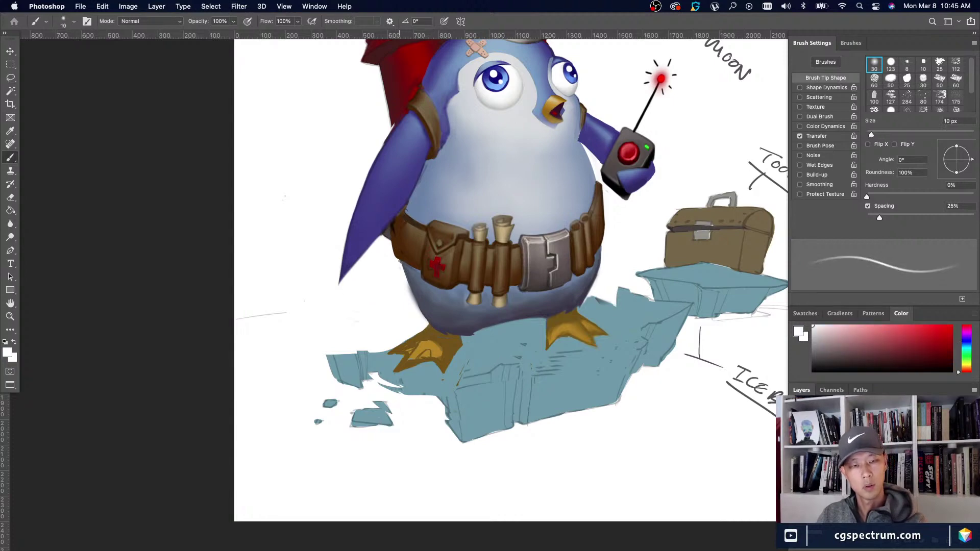
left_click_drag(407, 285, 416, 307)
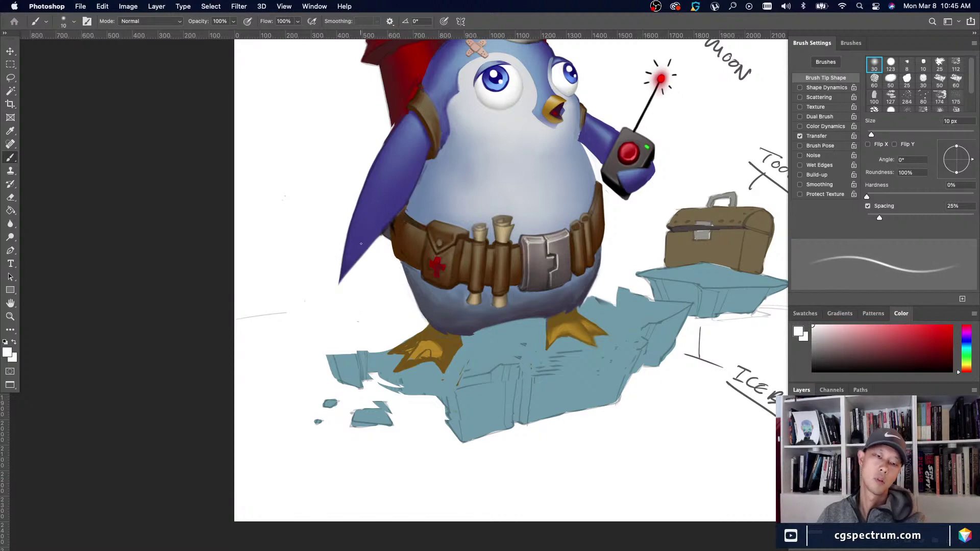
Examine the whole penguin illustration at several zoom levels to judge the lower body's shading.
key("super+minus")
key("super+minus")
key("super+minus")
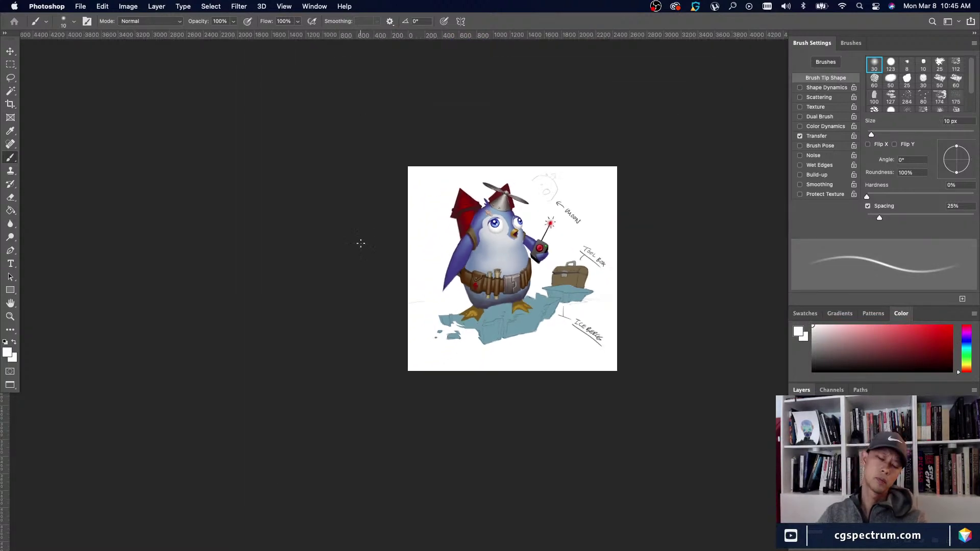
key("super+plus")
key("super+plus")
key("super+plus")
key("super+minus")
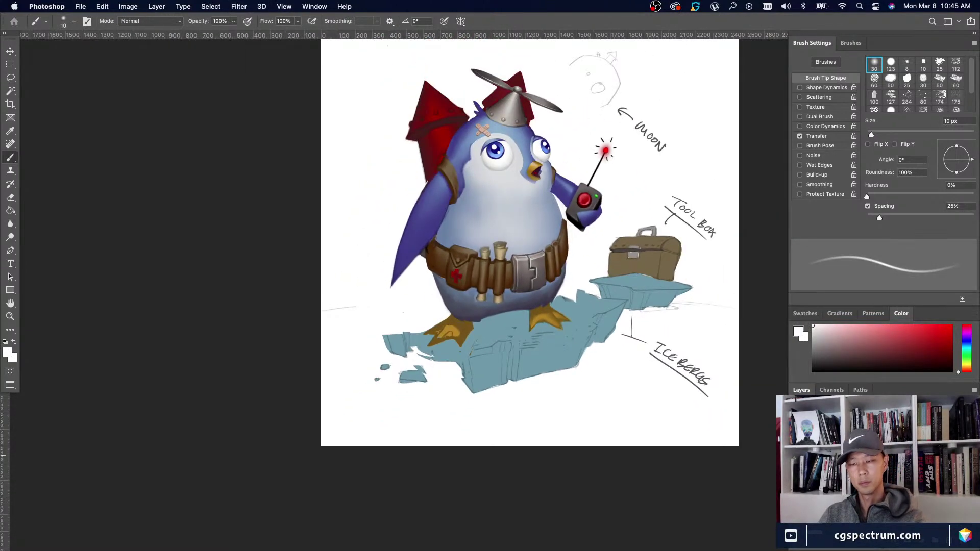
key("super+plus")
key("super+minus")
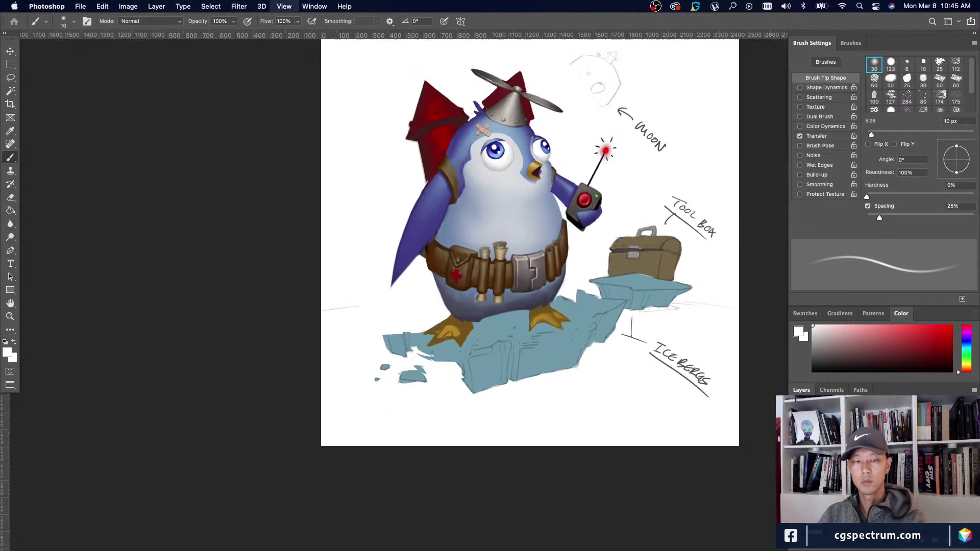
key("super+minus")
key("super+plus")
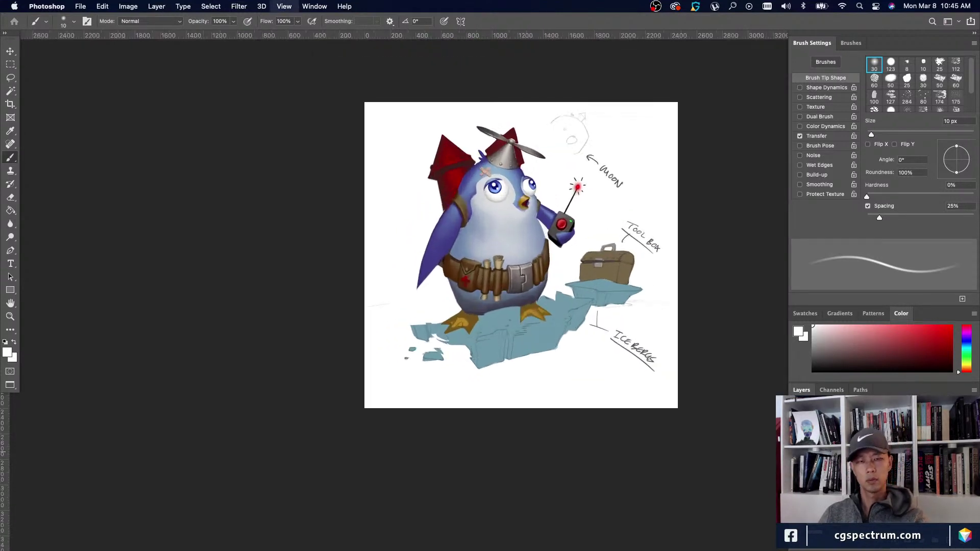
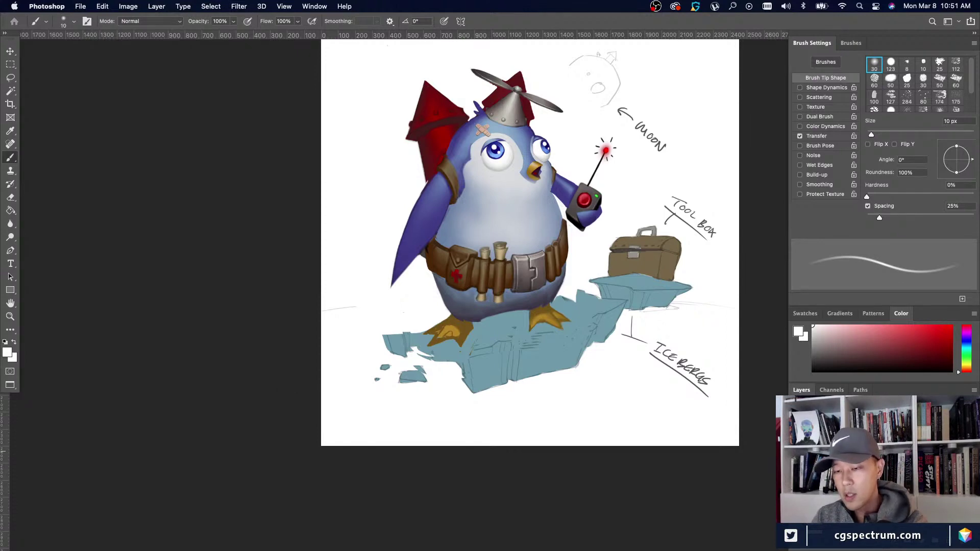
Lighten the body below the red-cross pouch with blue sampled beside the belt scrolls, using the soft brush at 50 px.
scroll(703, 477, "right", 3)
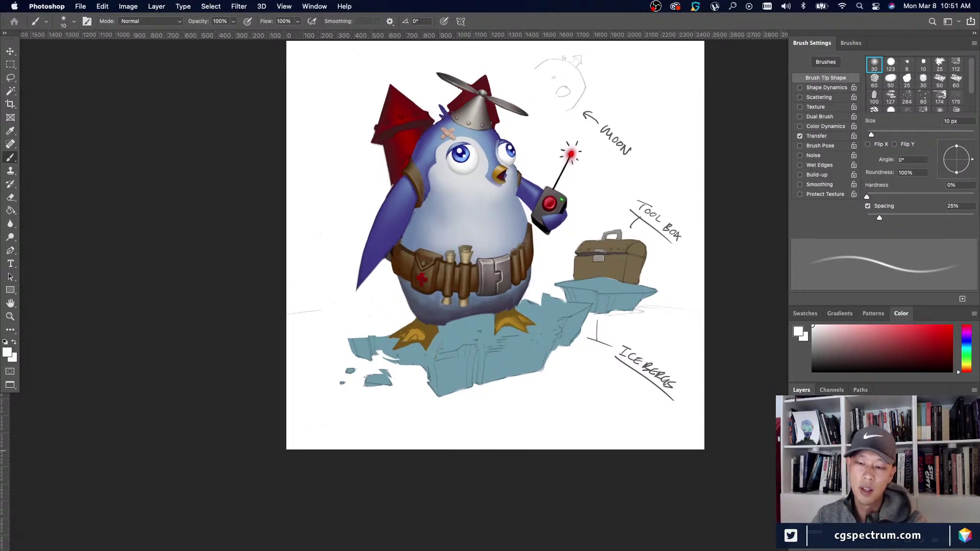
key("super+minus")
key("super+plus")
key("super+plus")
left_click_drag(700, 436, 695, 523)
left_click(796, 453)
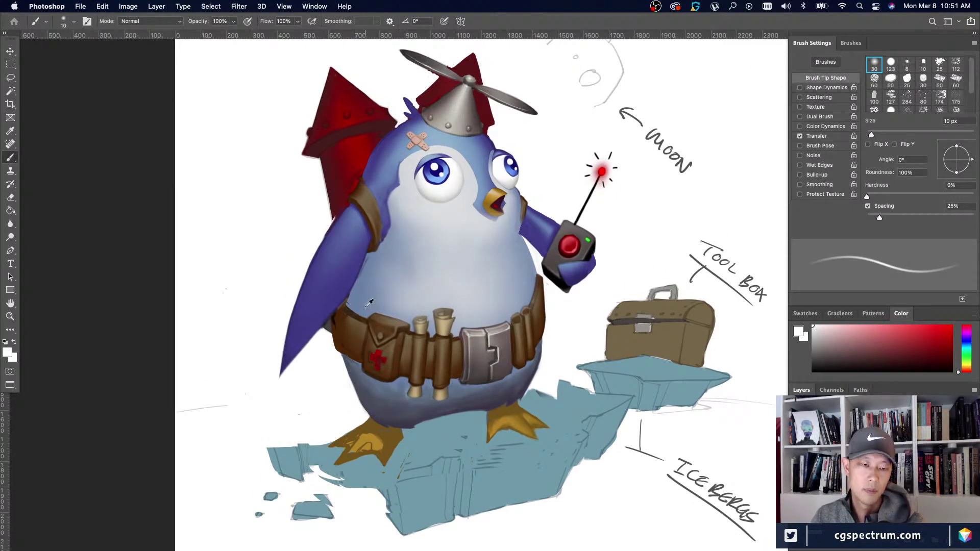
left_click(397, 387, "alt")
key("bracketright")
key("bracketright")
key("bracketright")
key("bracketright")
key("bracketright")
key("bracketright")
key("bracketright")
key("bracketright")
key("bracketright")
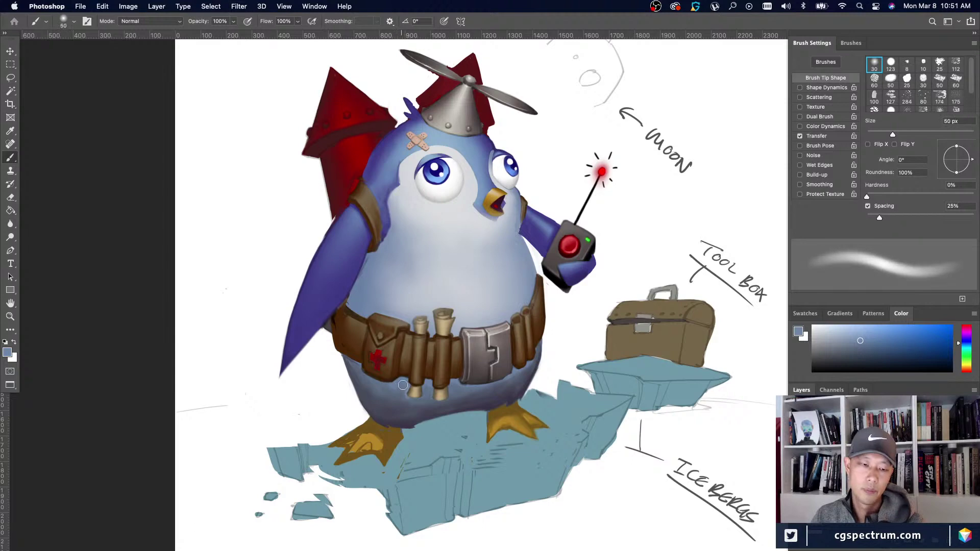
mouse_move(400, 388)
left_mouse_down()
mouse_move(388, 396)
mouse_move(344, 364)
left_mouse_up()
Blend the lower body from the scrolls to the buckle-side edge with sampled slate blue at 70 px and lighter blue at 40 px.
left_click(396, 397, "alt")
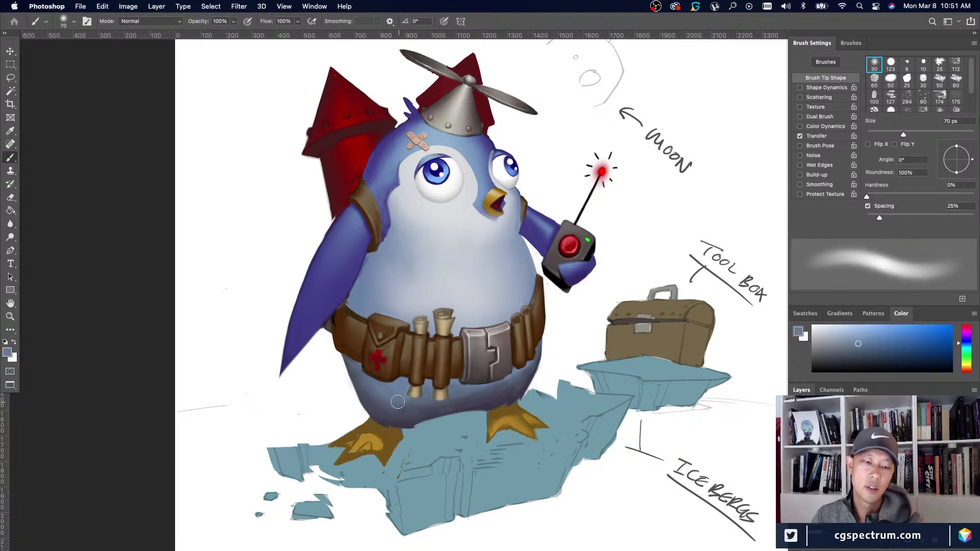
mouse_move(423, 406)
left_mouse_down()
mouse_move(429, 387)
mouse_move(465, 393)
mouse_move(532, 374)
left_mouse_up()
key("bracketleft")
key("bracketleft")
left_click(520, 368, "alt")
key("bracketleft")
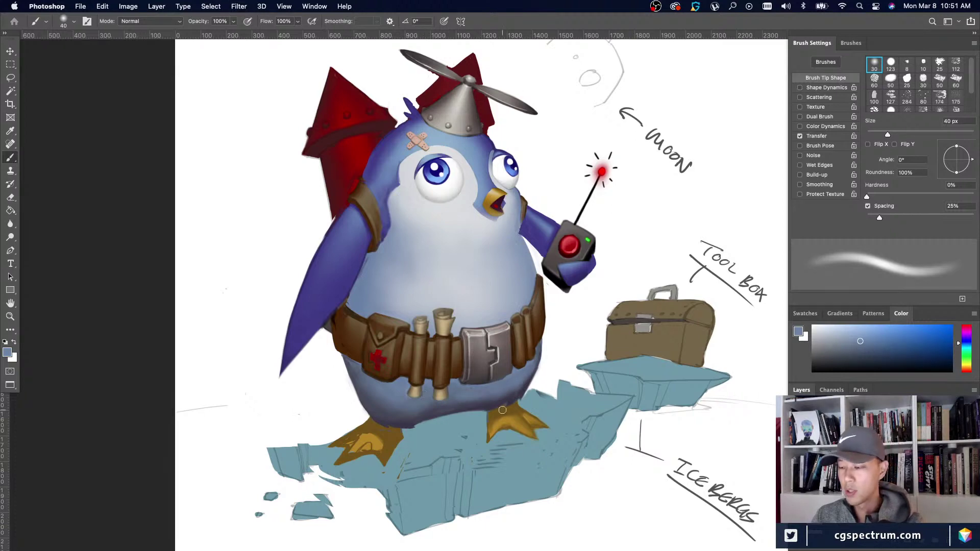
Soften the lower body's shading between the belt and the feet with the soft eraser at 70 px.
key("e")
key("bracketright")
key("bracketright")
key("bracketright")
key("bracketright")
key("bracketright")
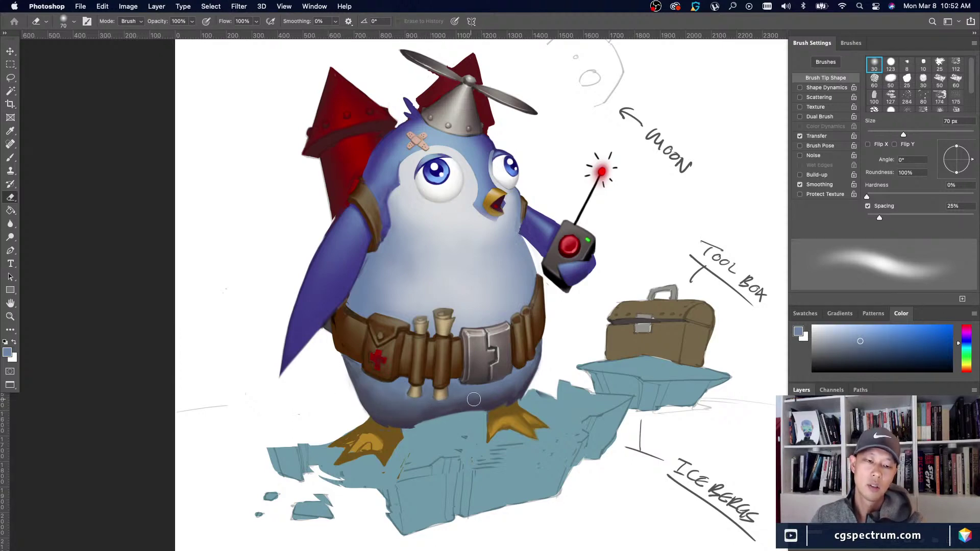
key("super+minus")
key("super+equal")
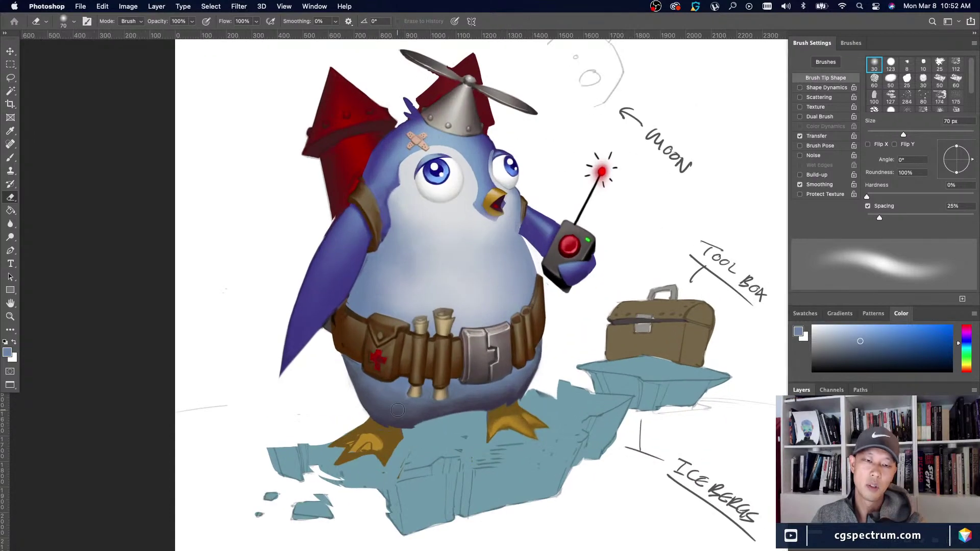
Rework the body's shading beside and below the red-cross pouch with sampled slate blue and dark purple, using the soft brush between 30 and 45 px.
key("b")
key("bracketleft")
key("bracketleft")
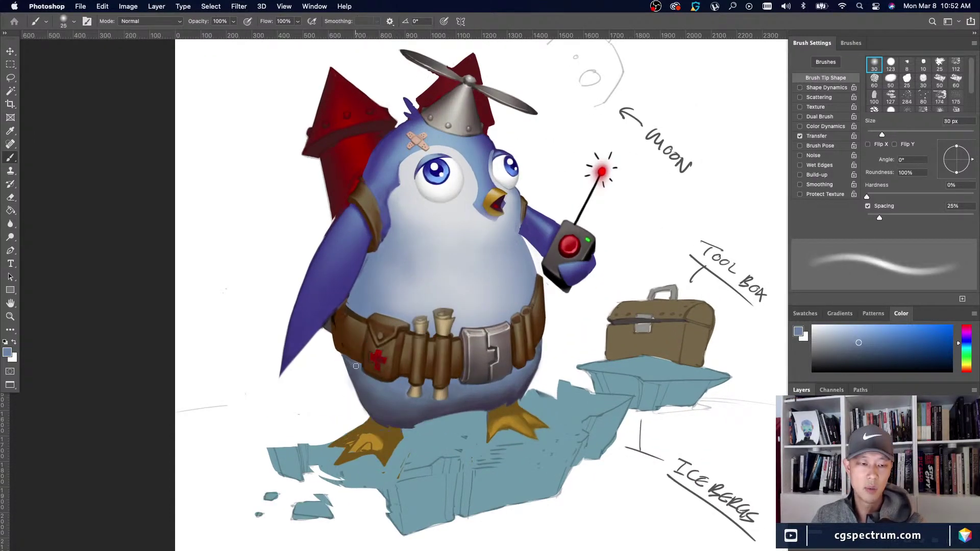
key("bracketright")
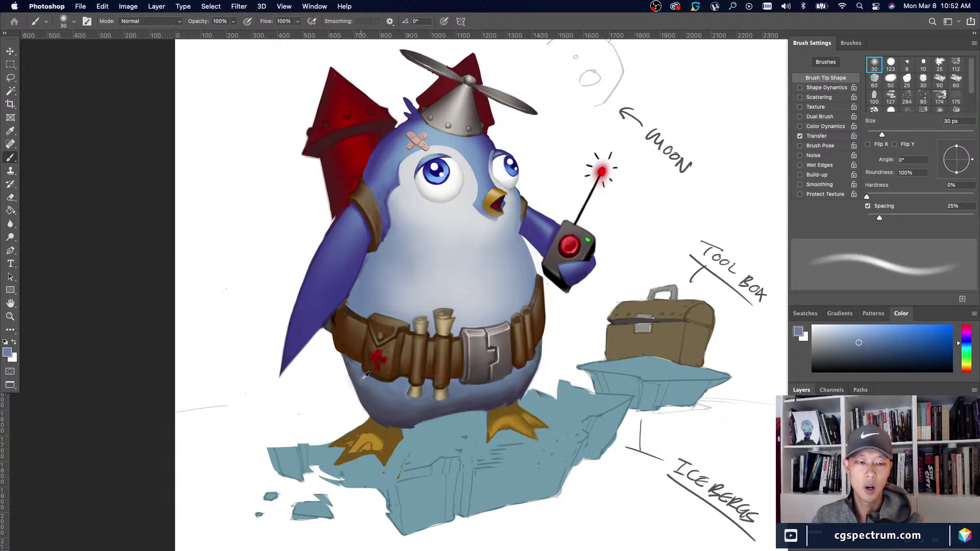
left_click(361, 381, "alt")
key("bracketright")
key("bracketright")
left_click(364, 379, "alt")
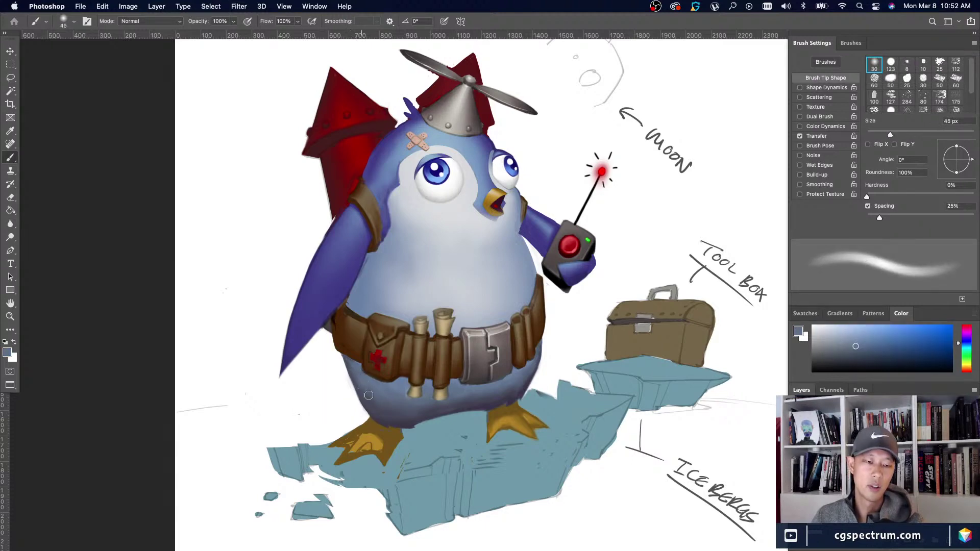
left_click(365, 396, "alt")
key("bracketleft")
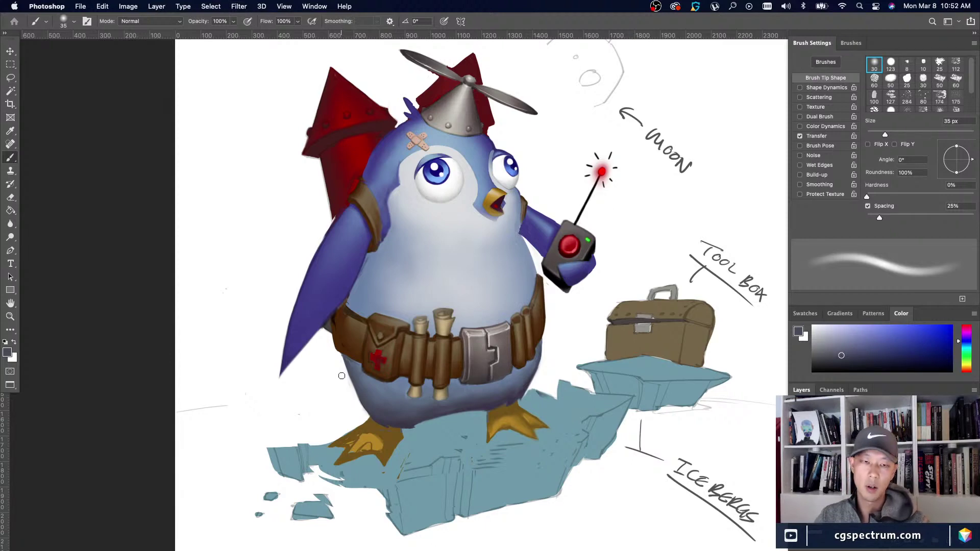
Review the full illustration from different zoom levels to check the finished body shading against the feet and iceberg.
key("super+minus")
key("super+minus")
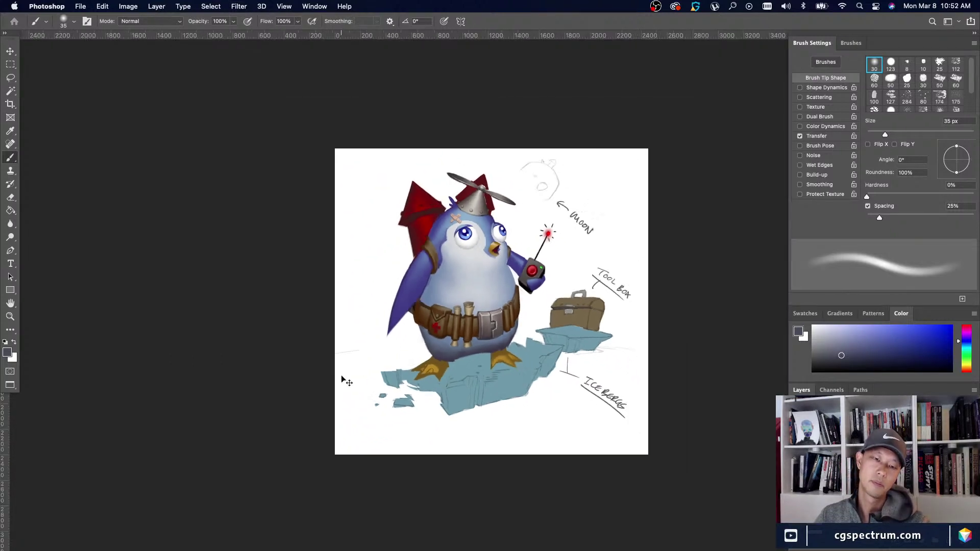
key("super+minus")
key("super+equal")
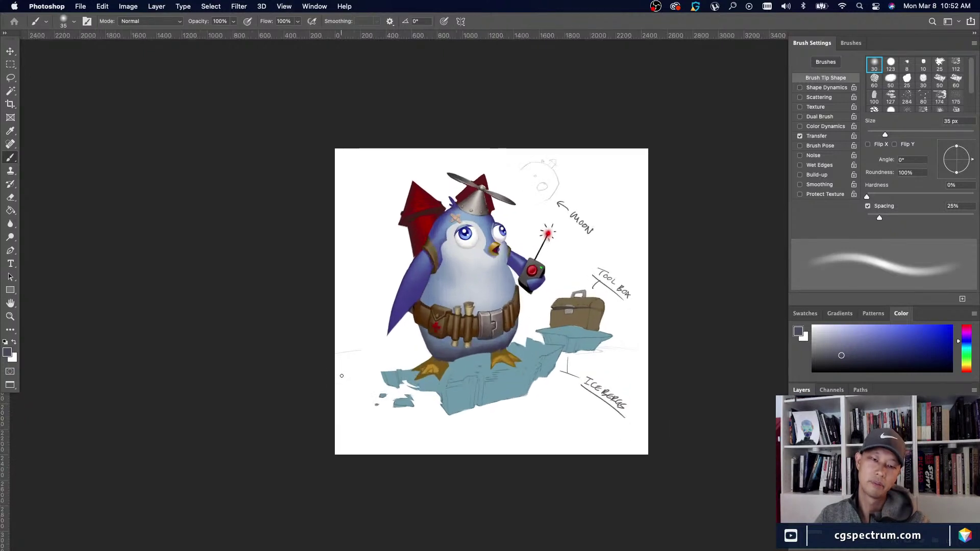
key("super+minus")
key("super+equal")
key("super+equal")
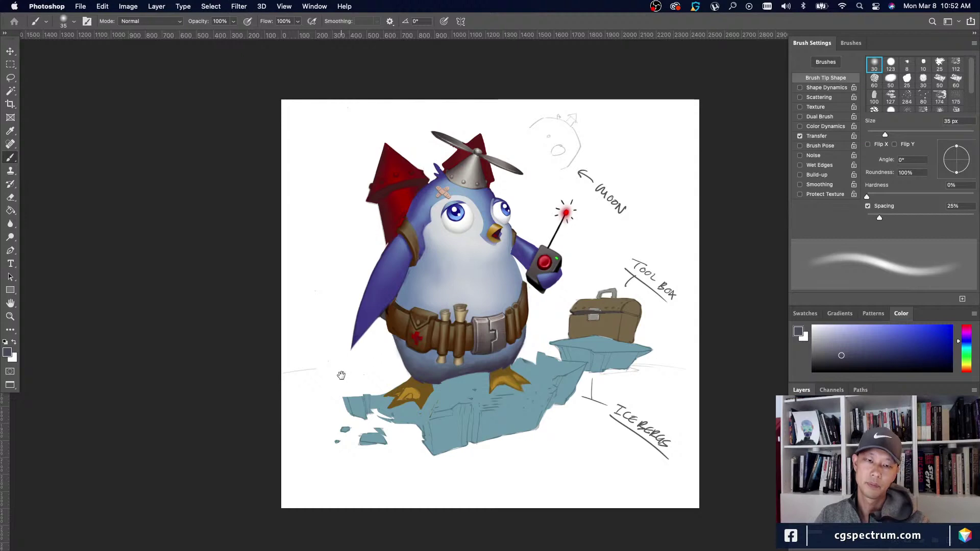
left_click_drag(341, 376, 386, 400)
key("super+minus")
key("super+minus")
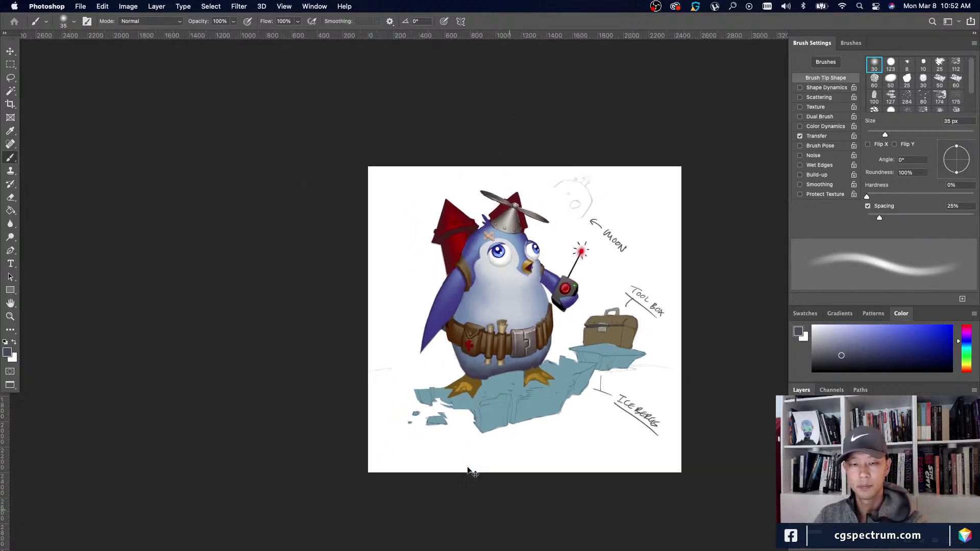
key("super+equal")
key("super+equal")
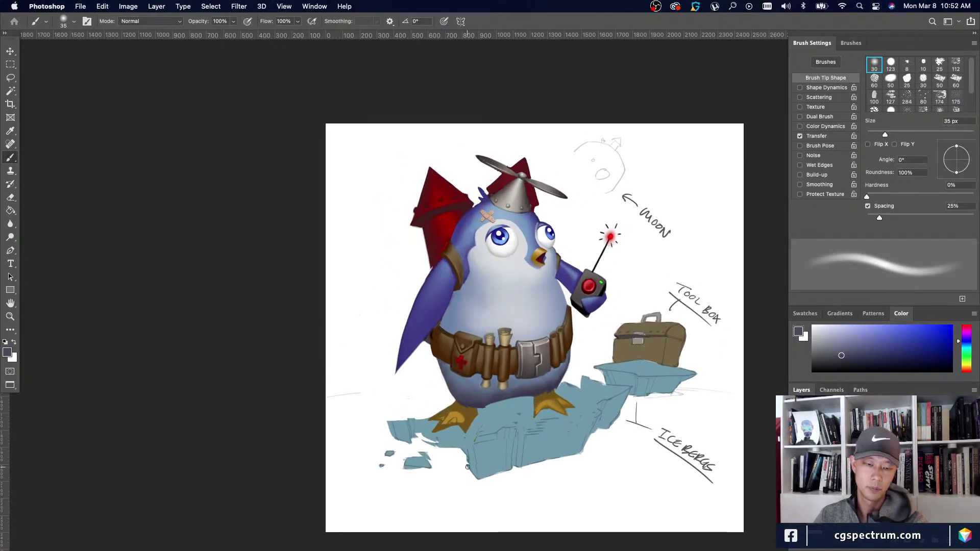
Lasso the pouch-side foot, paste a merged copy of it as a new layer, and nudge the copy downward with the Move tool.
key("l")
mouse_move(452, 404)
left_mouse_down()
mouse_move(477, 412)
mouse_move(472, 437)
mouse_move(433, 438)
mouse_move(423, 403)
left_mouse_up()
key("super+shift+c")
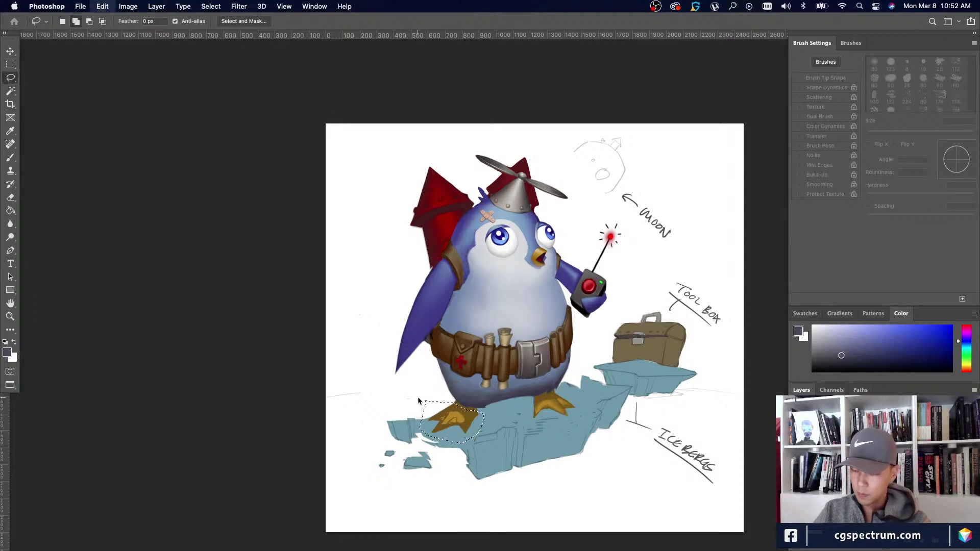
key("super+v")
key("v")
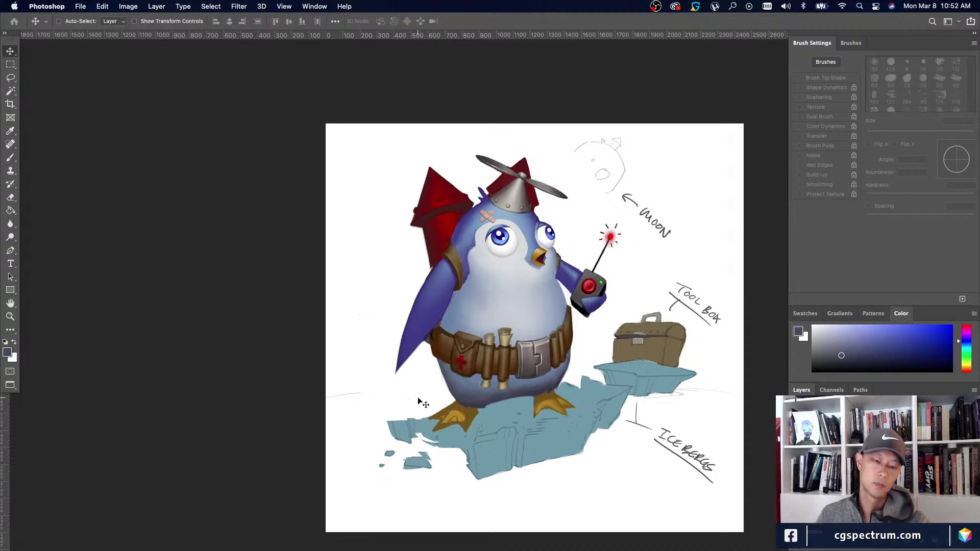
key("Down")
key("Down")
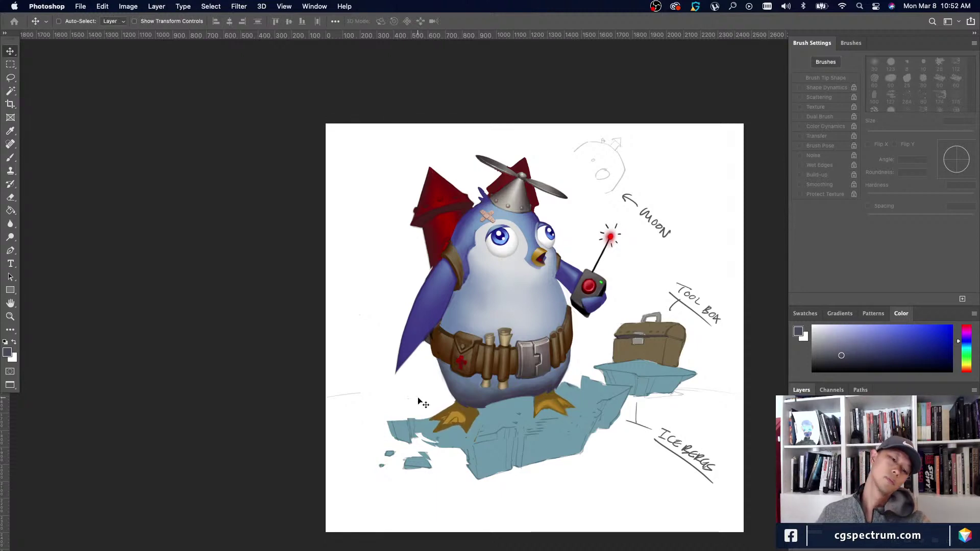
Nudge the copied pouch-side foot upward and paint out its inner lines with sampled golden yellow, using the soft brush between 45 and 20 px.
key("Up")
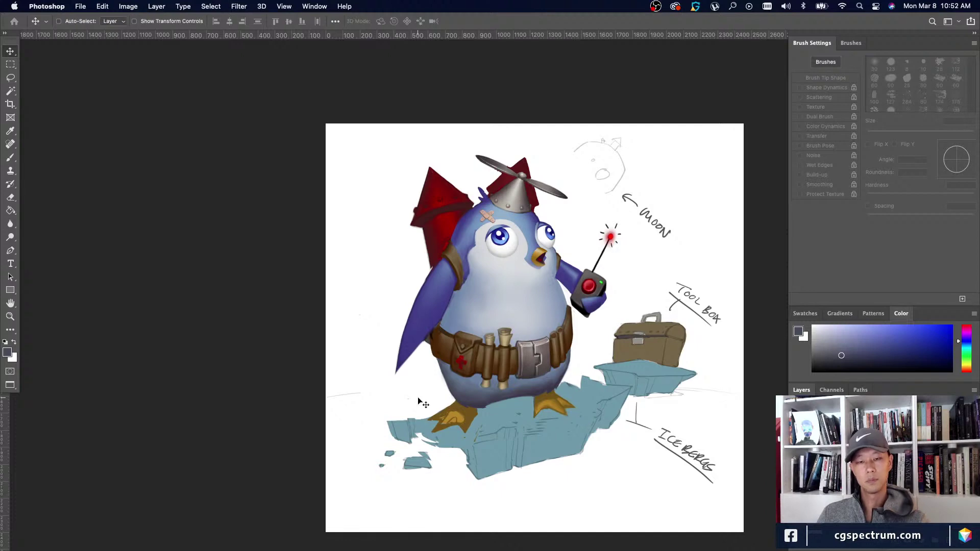
key("b")
key("super+equal")
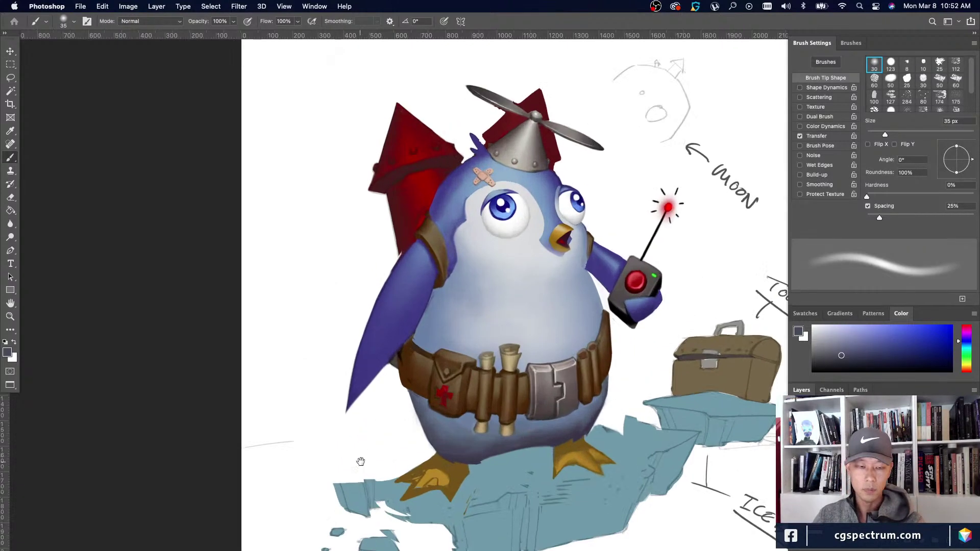
left_click(458, 391, "alt")
key("bracketright")
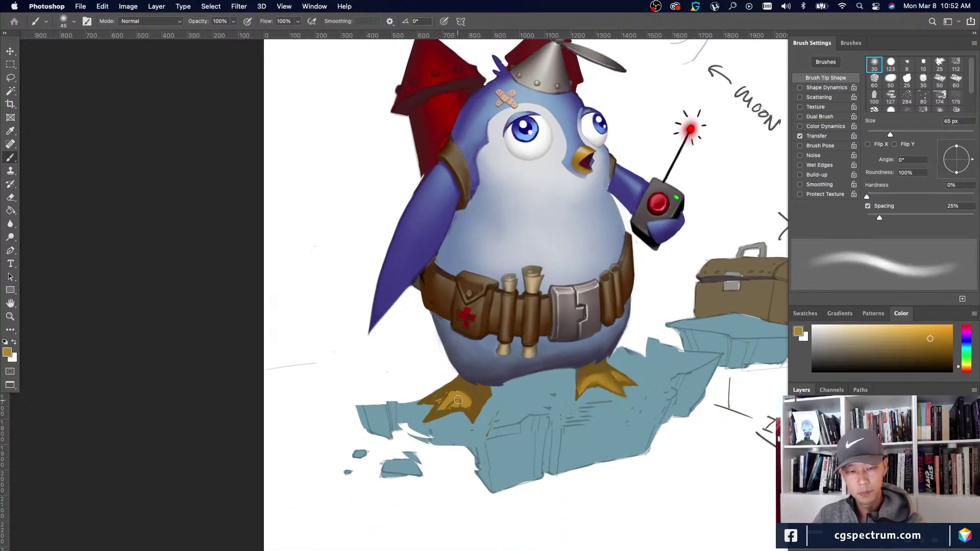
mouse_move(453, 402)
left_mouse_down()
mouse_move(430, 411)
mouse_move(474, 401)
mouse_move(472, 417)
mouse_move(464, 404)
mouse_move(470, 411)
mouse_move(444, 404)
mouse_move(444, 393)
mouse_move(426, 389)
mouse_move(443, 395)
mouse_move(421, 401)
mouse_move(444, 395)
left_mouse_up()
key("bracketleft")
key("bracketleft")
key("bracketleft")
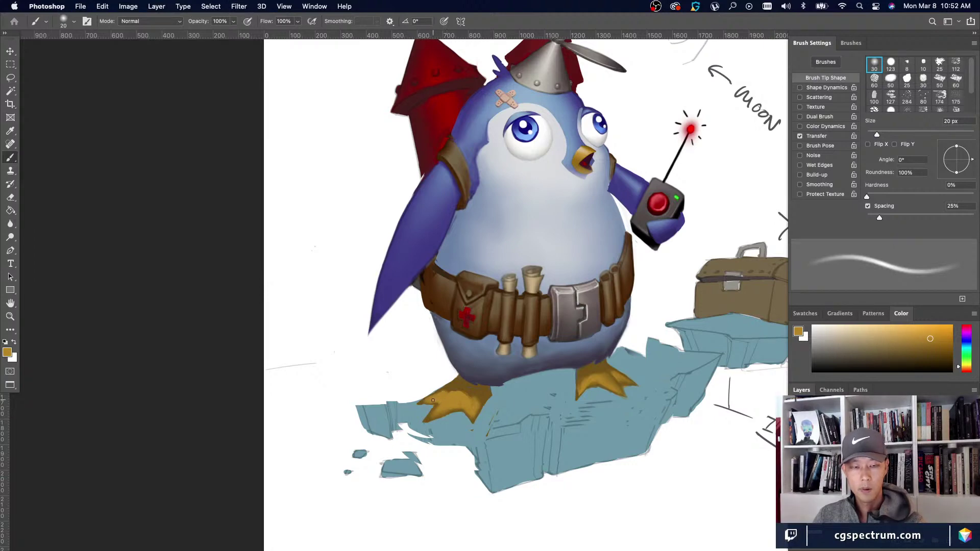
key("bracketright")
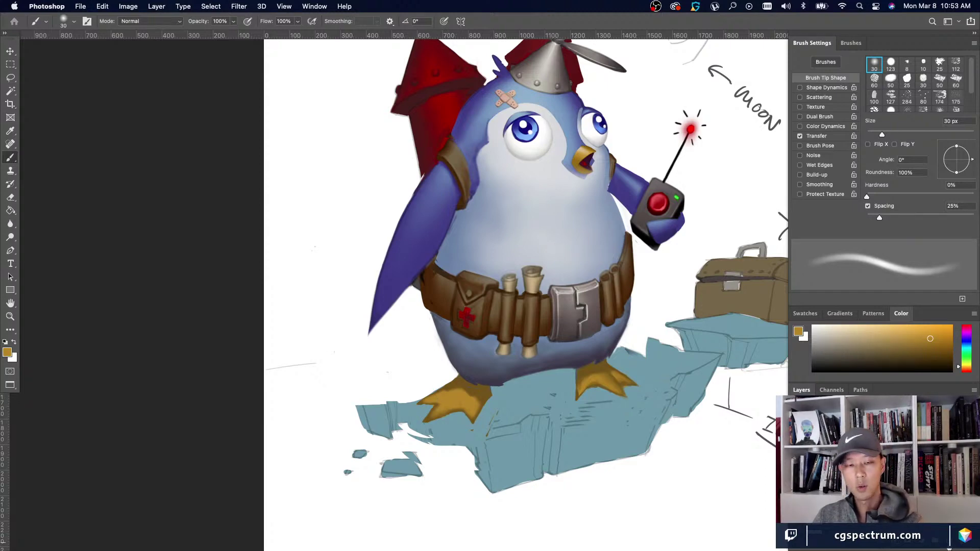
Outline the pouch-side foot's outer toe in sampled brown with the hard round brush, Transfer off, at 5 to 4 px.
left_click(891, 65)
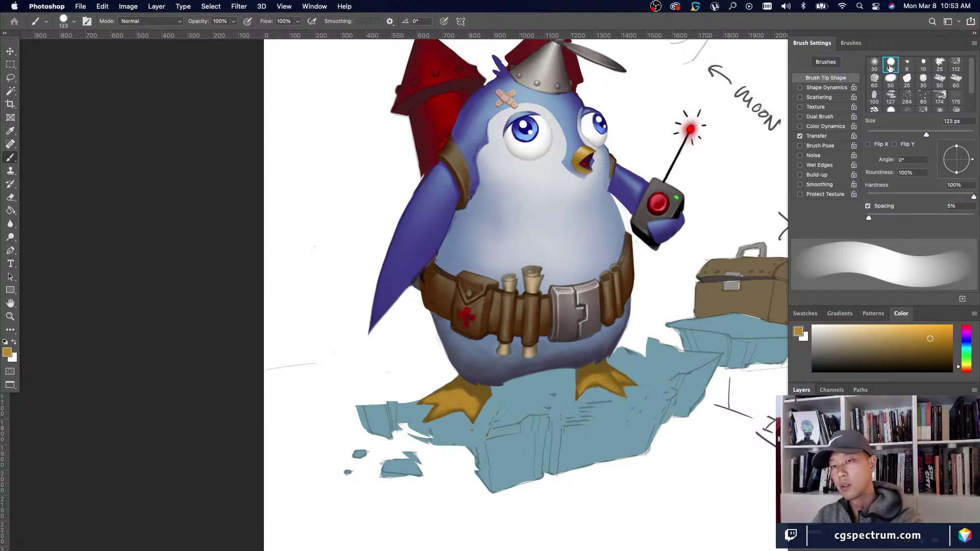
left_click(800, 137)
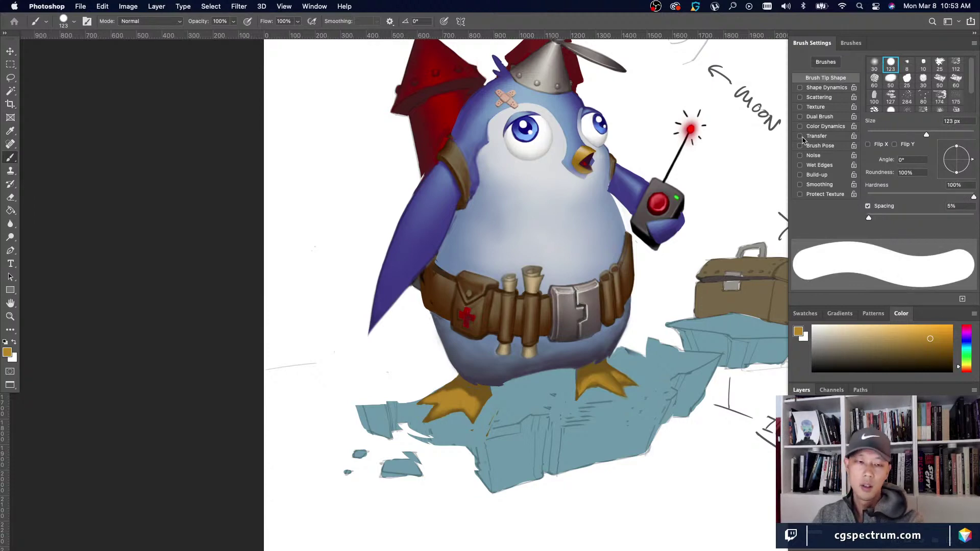
left_click(478, 391, "alt")
key("bracketleft")
key("bracketleft")
key("bracketleft")
key("bracketleft")
key("bracketleft")
key("bracketleft")
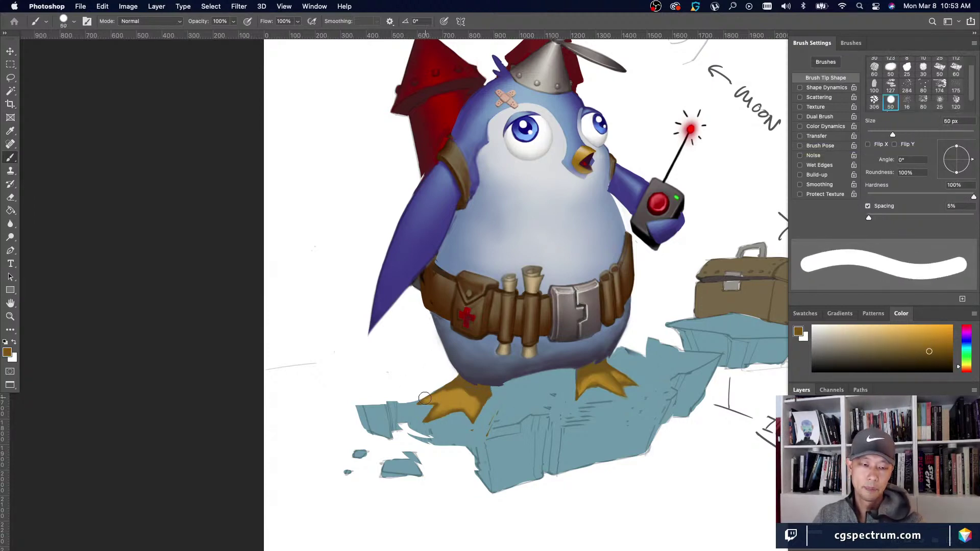
key("bracketleft")
key("bracketleft")
key("bracketleft")
key("bracketleft")
key("bracketleft")
key("bracketleft")
key("bracketleft")
key("bracketleft")
key("bracketleft")
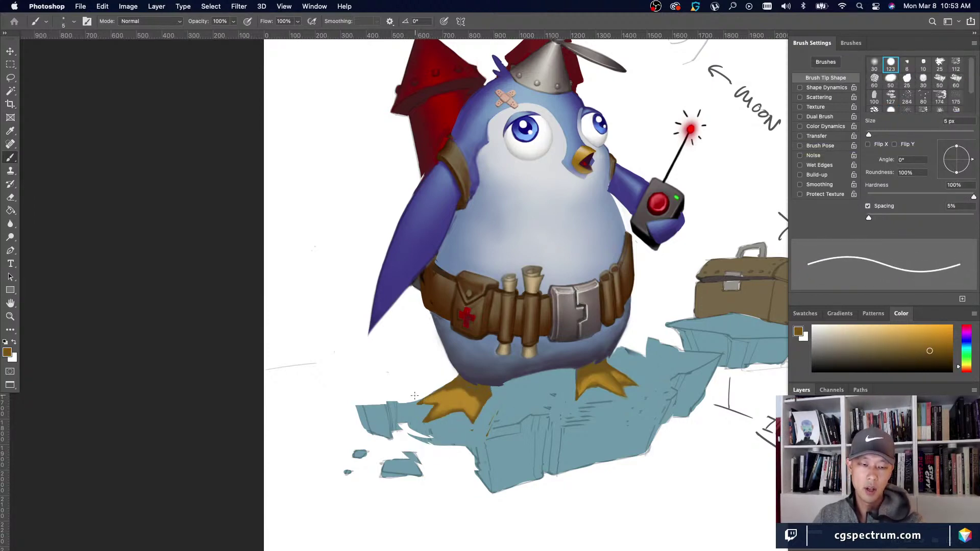
key("bracketleft")
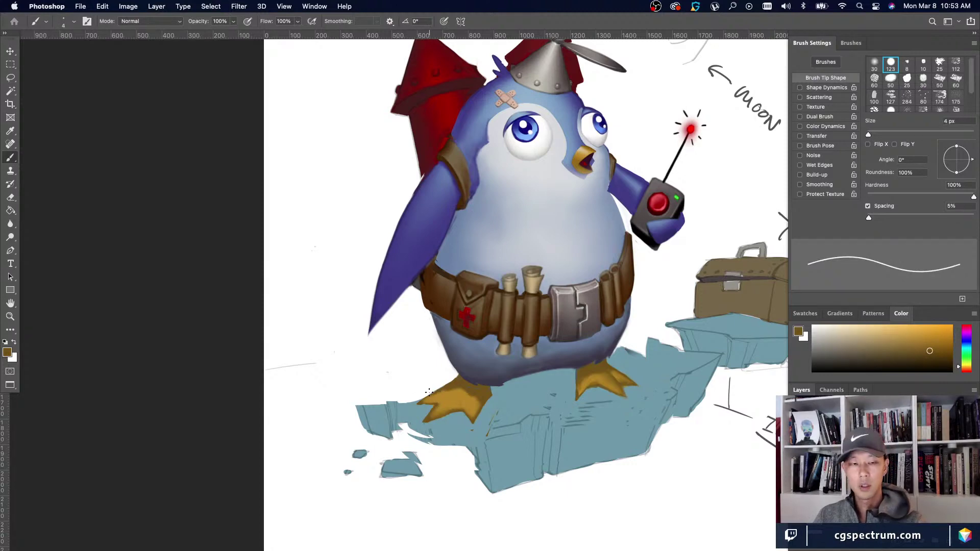
Refine the pouch-side foot's toe edges with sampled gold and brown, using the hard round brush between 5 and 2 px.
left_click(444, 391, "alt")
key("bracketright")
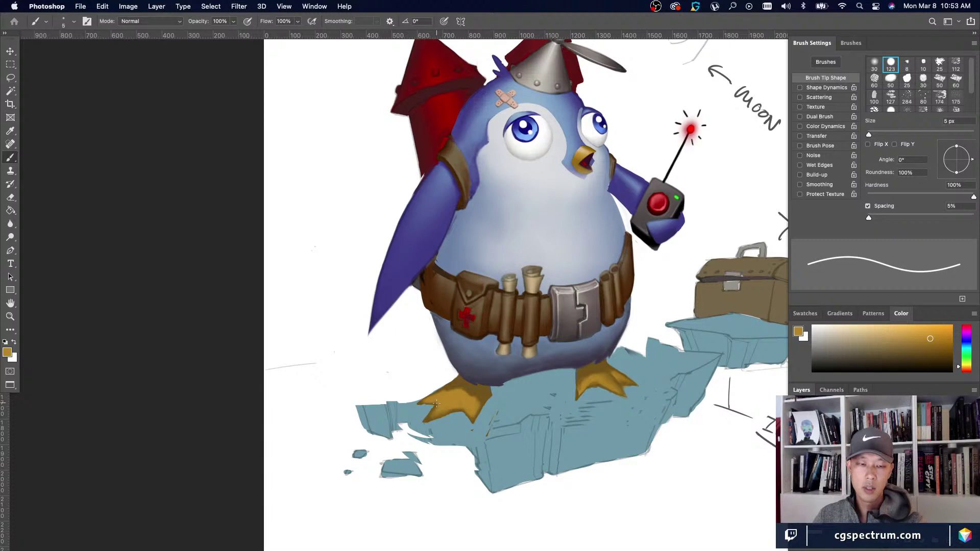
left_click(431, 408, "alt")
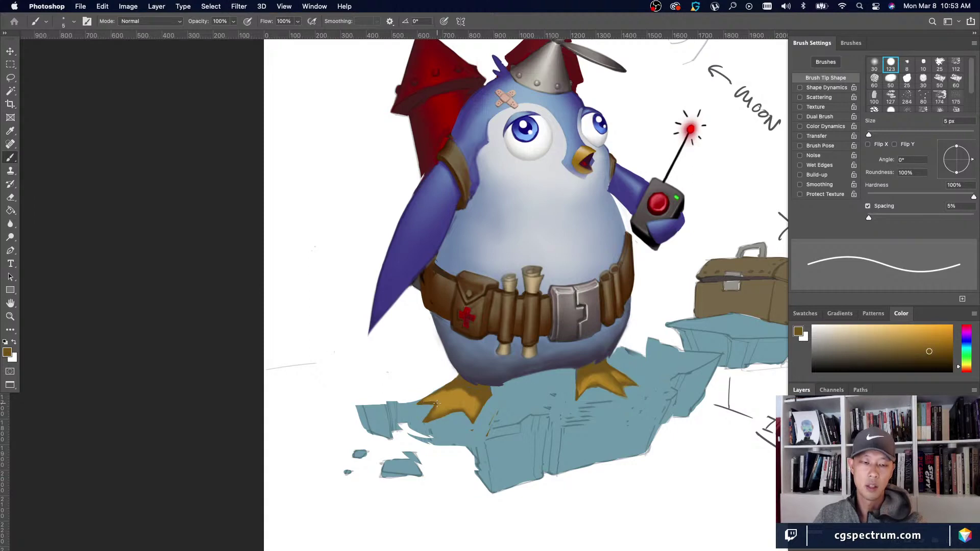
key("bracketleft")
key("bracketleft")
key("bracketleft")
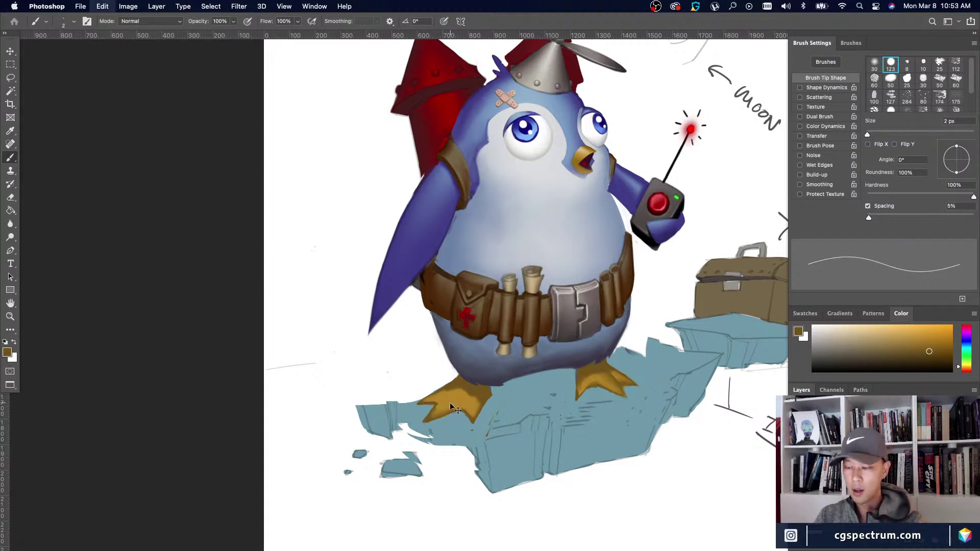
left_click(465, 393, "alt")
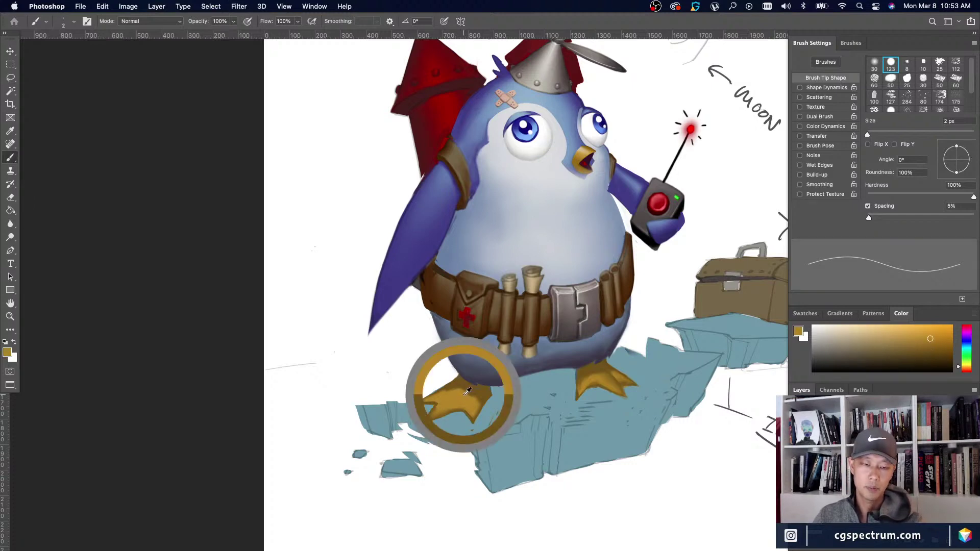
key("bracketright")
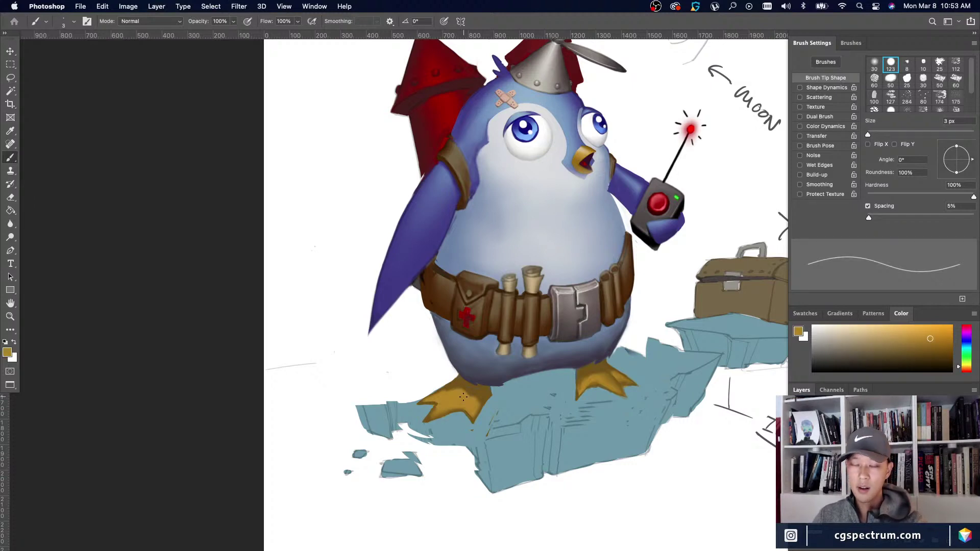
Shade the pouch-side foot with sampled brown and gold, using the hard round brush at 20 px with Transfer enabled.
scroll(630, 468, "down", 2)
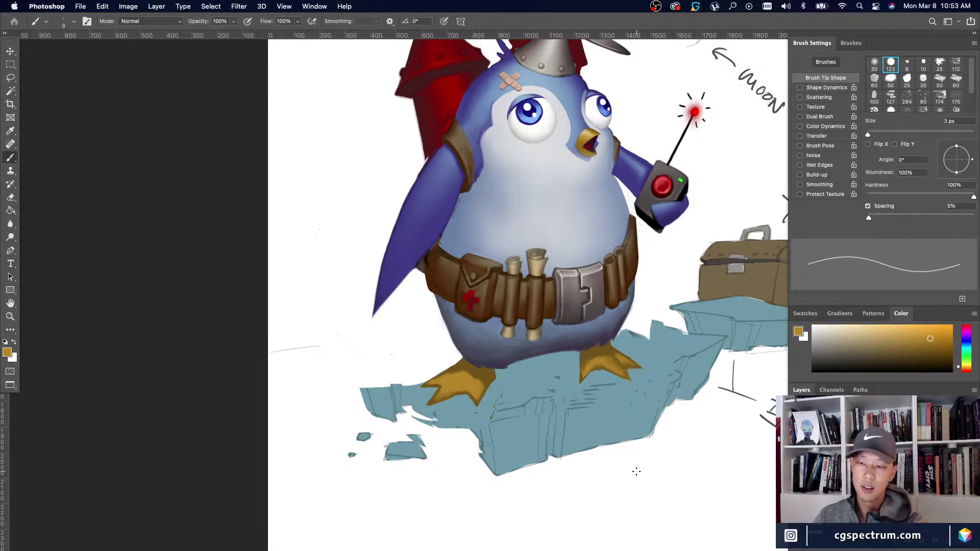
left_click(801, 88)
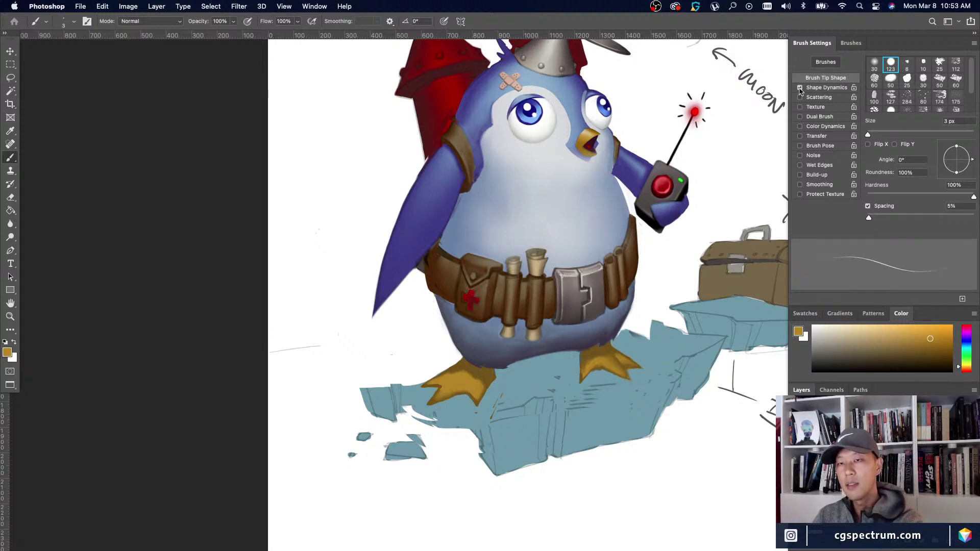
left_click(800, 88)
left_click(800, 136)
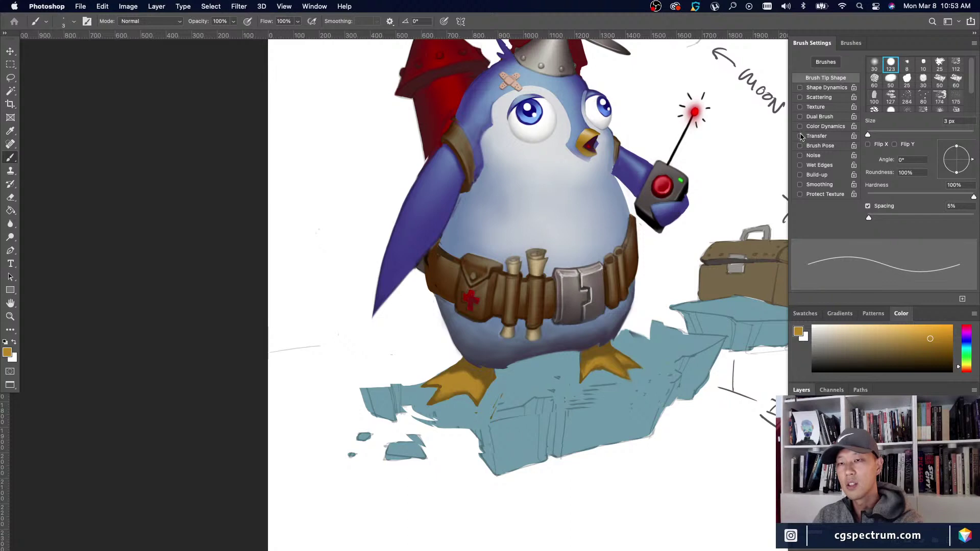
left_click(489, 373, "alt")
key("bracketright")
key("bracketright")
key("bracketright")
key("bracketright")
key("bracketright")
key("bracketright")
key("bracketright")
key("bracketright")
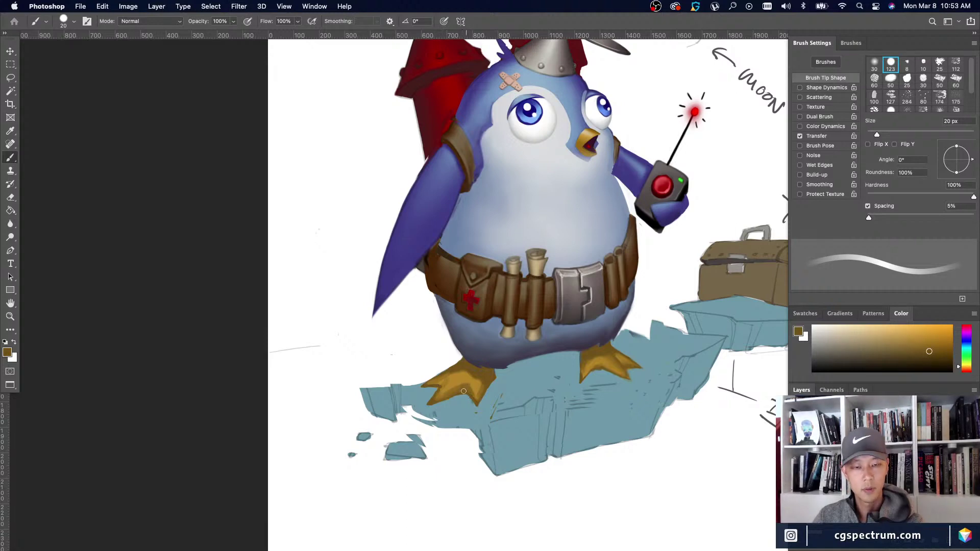
left_click(455, 377, "alt")
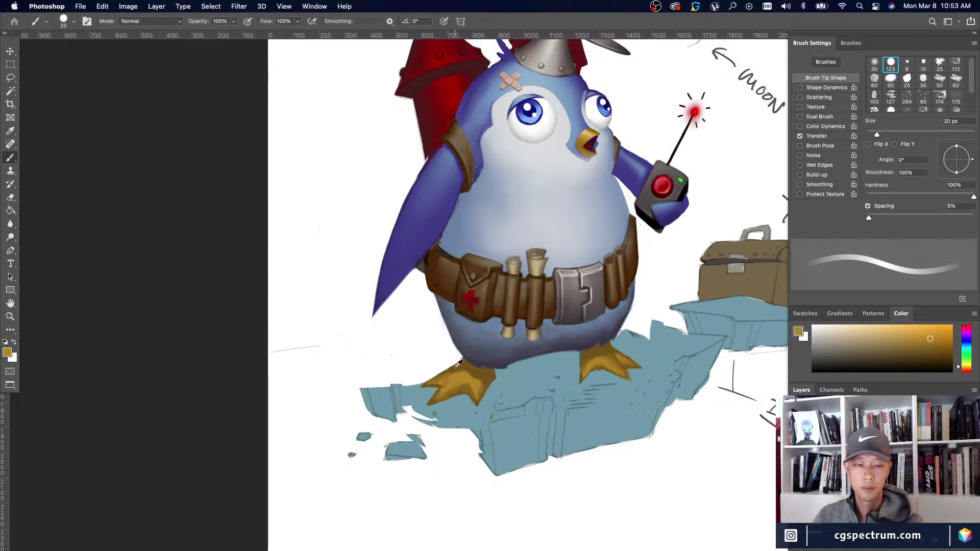
left_click(458, 367, "alt")
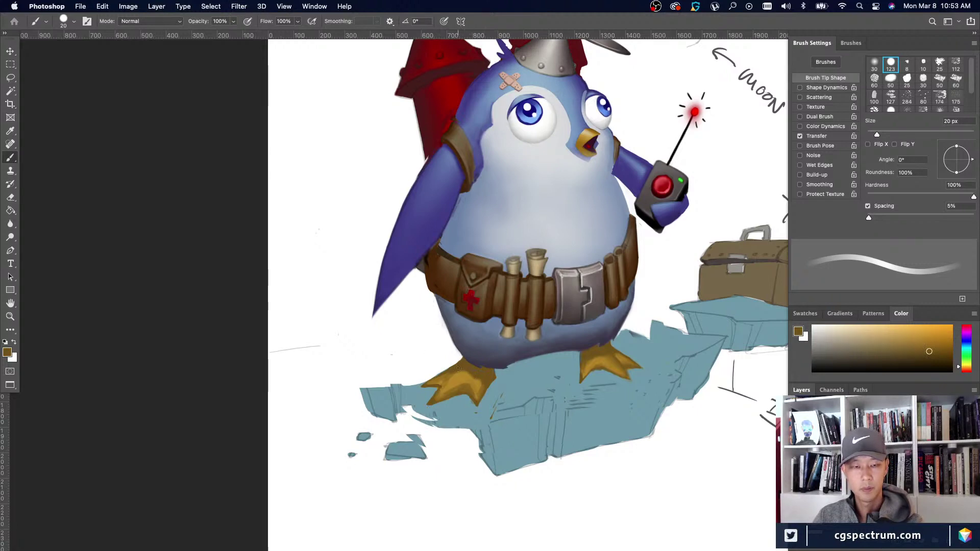
Review the full illustration from different zoom levels to check the shading of both feet.
key("super+minus")
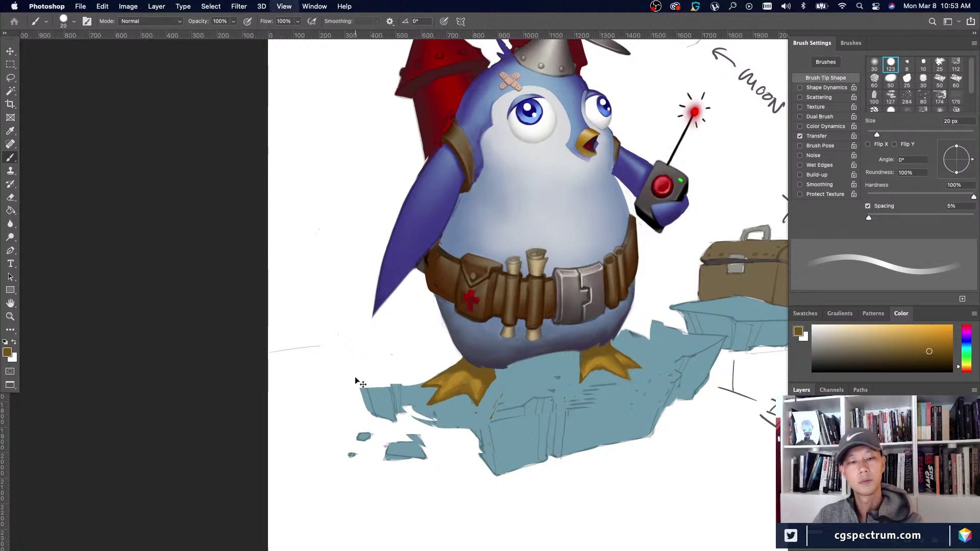
key("super+plus")
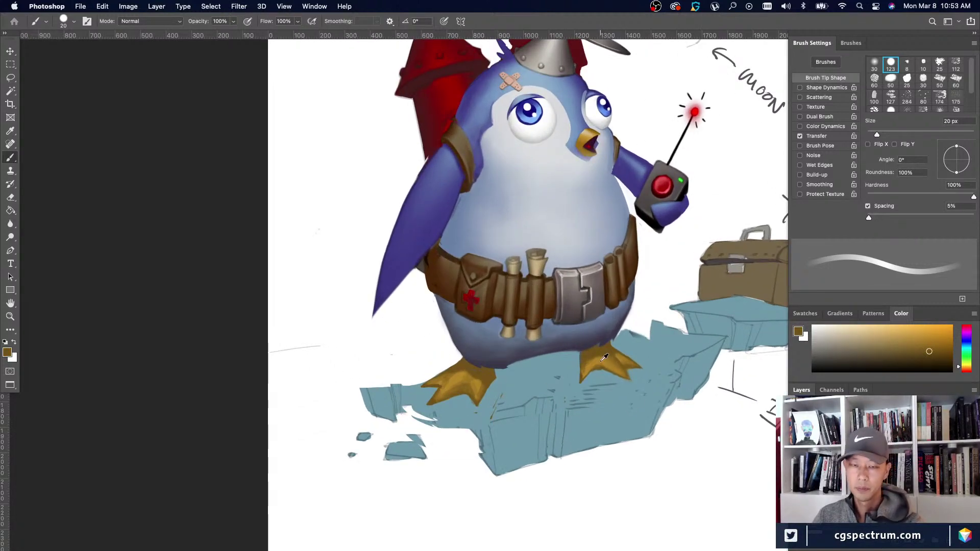
key("super+minus")
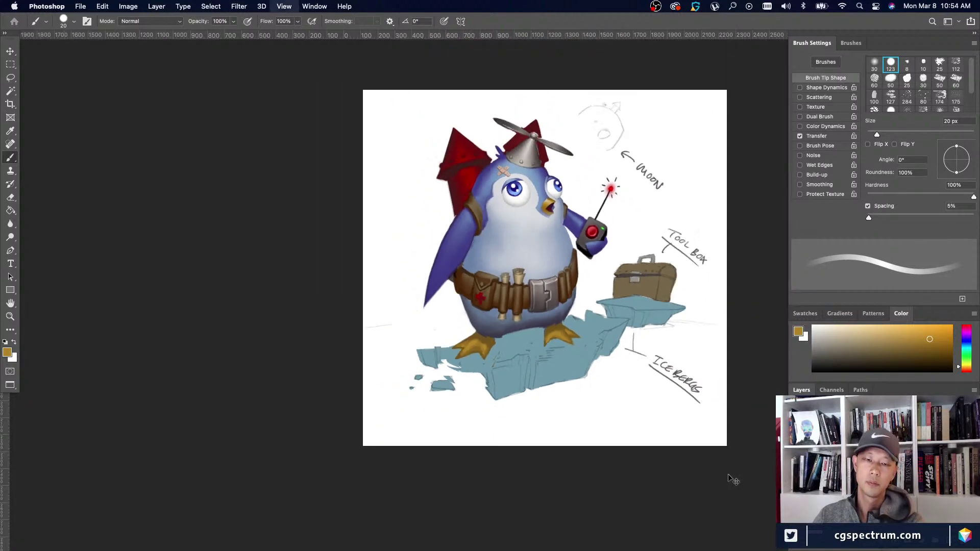
key("super+plus")
key("super+plus")
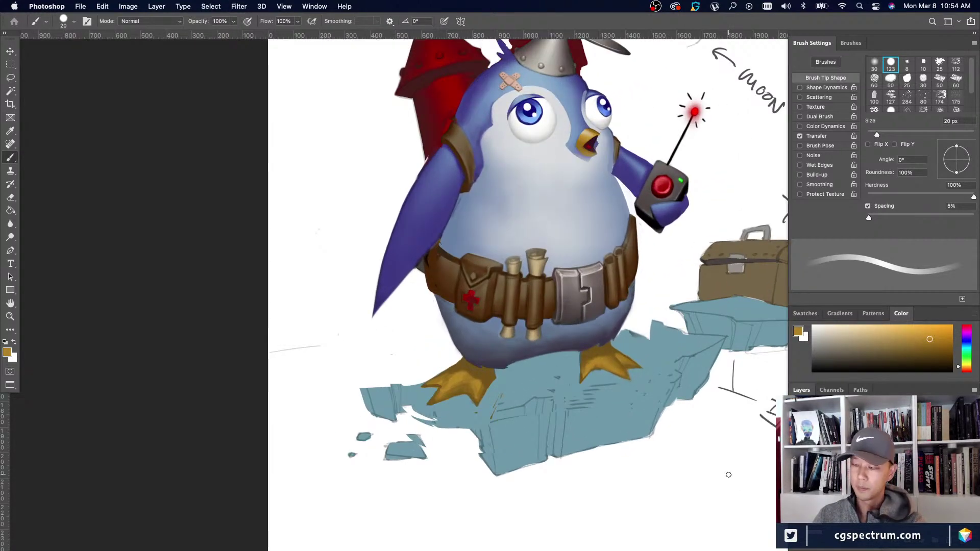
key("super+minus")
key("super+minus")
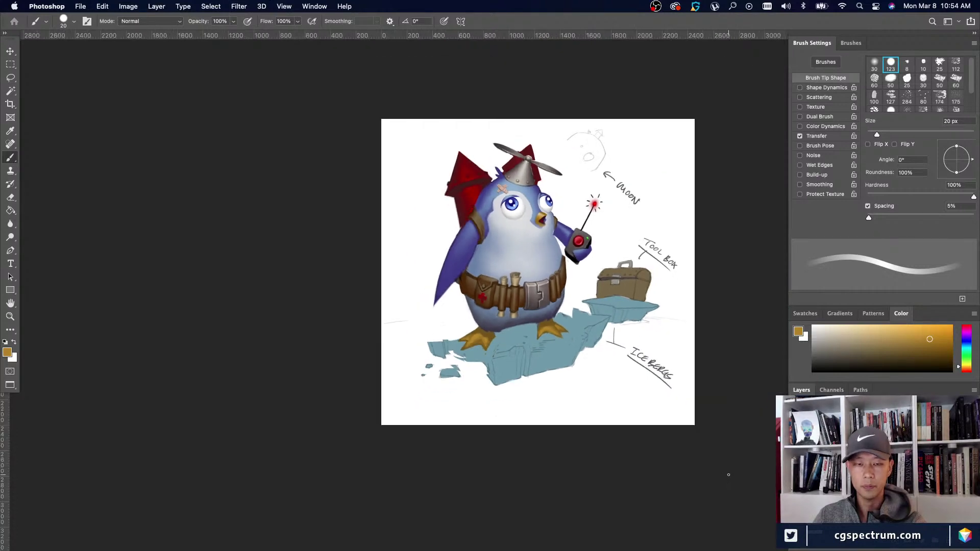
key("super+plus")
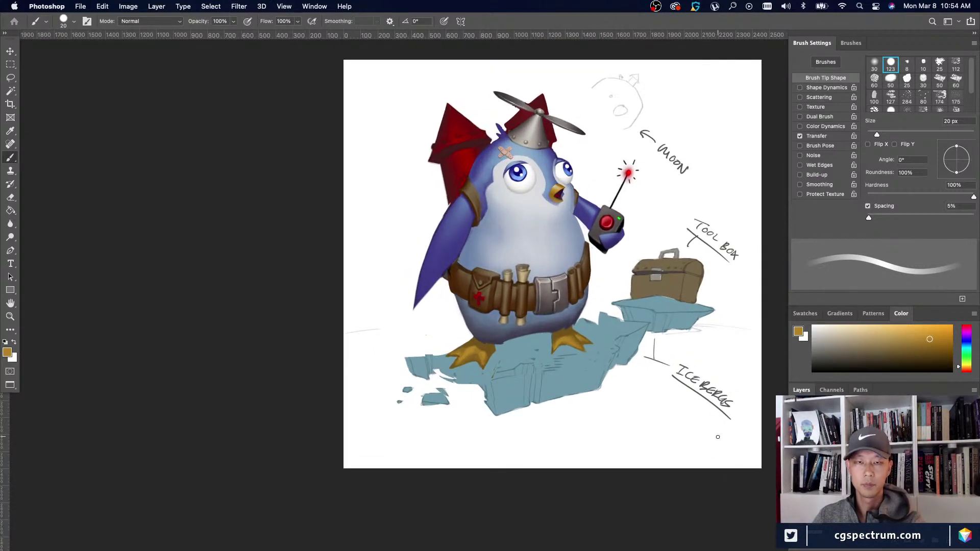
Lasso the toes of the foot below the belt buckle and warp them outward to reshape the foot.
left_click_drag(718, 440, 638, 415)
key("super+plus")
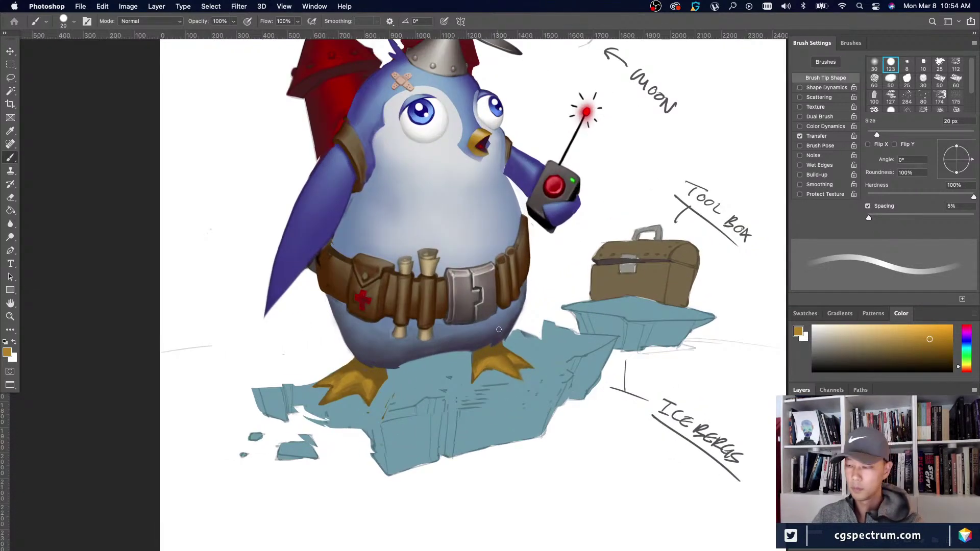
key("l")
mouse_move(532, 351)
left_mouse_down()
mouse_move(526, 401)
mouse_move(488, 353)
mouse_move(518, 352)
left_mouse_up()
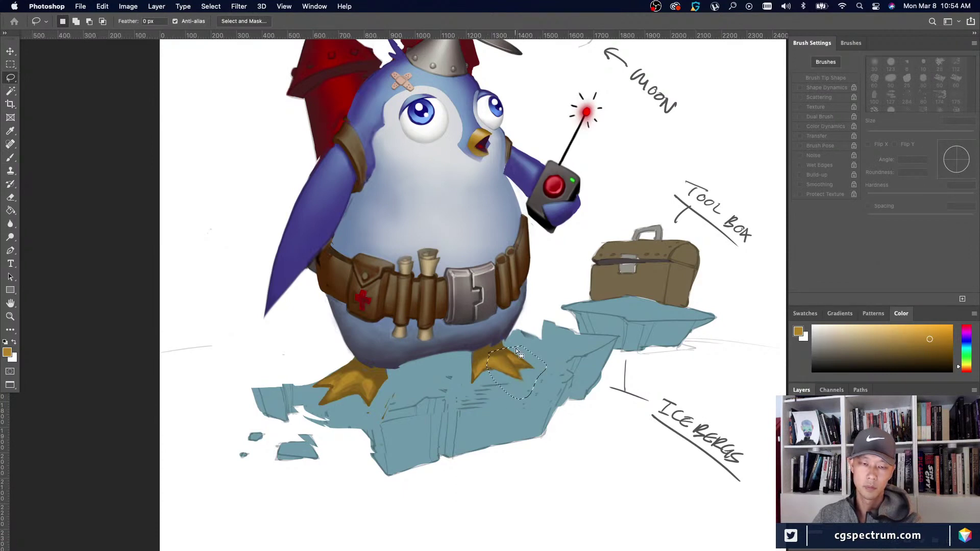
key("super+t")
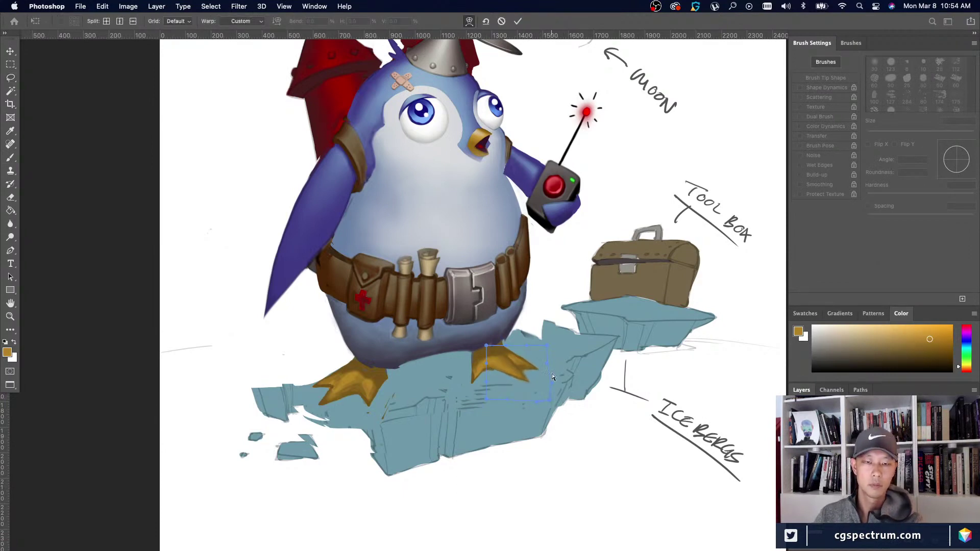
key("Return")
Check the reshaped foot against the whole penguin and iceberg at several zoom levels.
key("super+0")
key("super+minus")
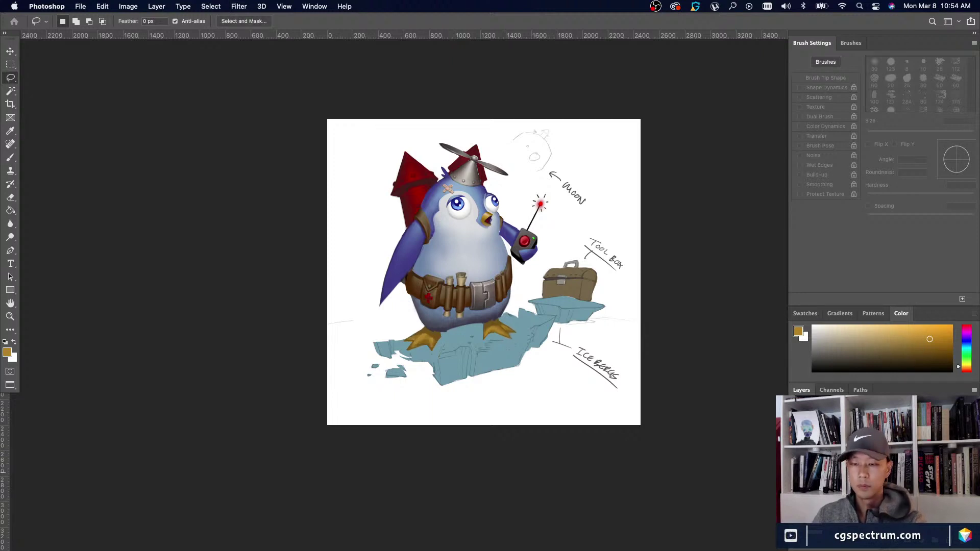
key("b")
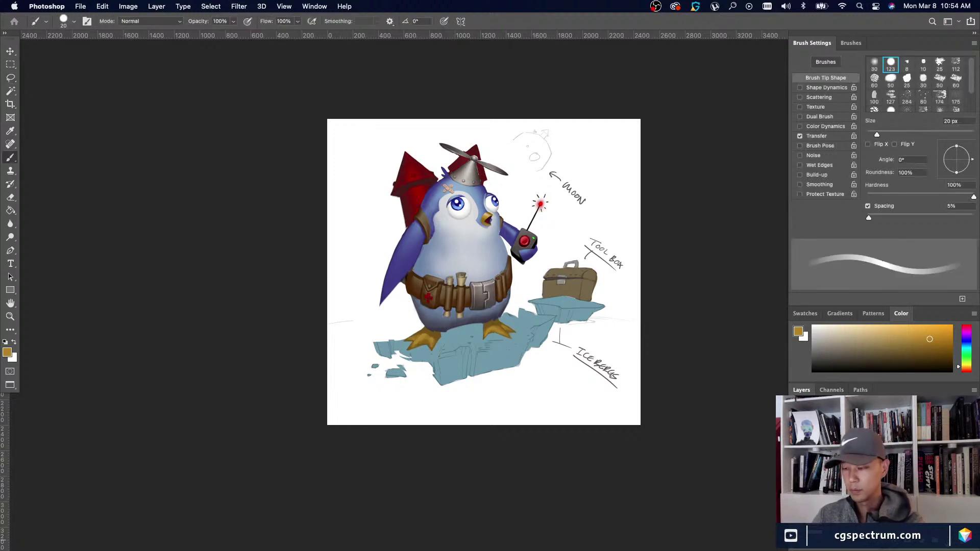
key("super+minus")
key("super+minus")
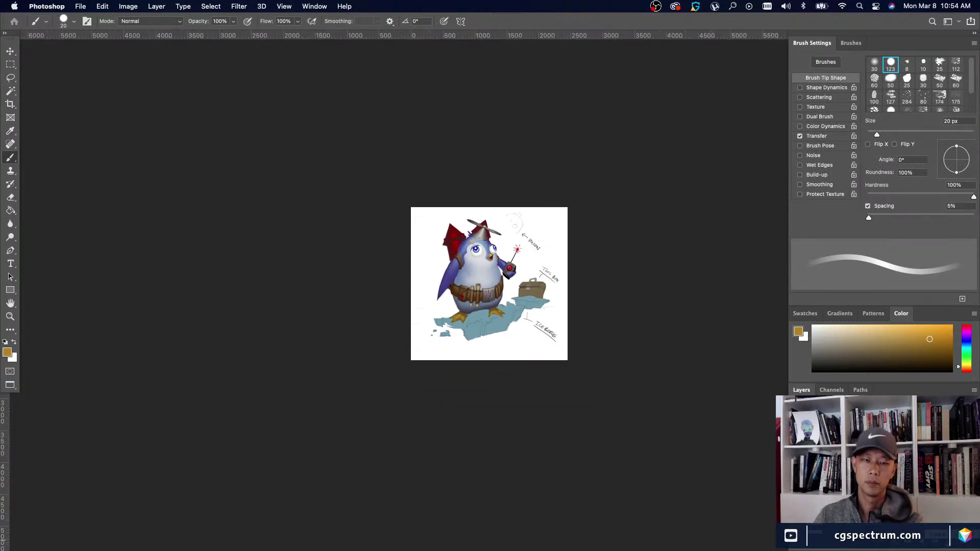
key("super+plus")
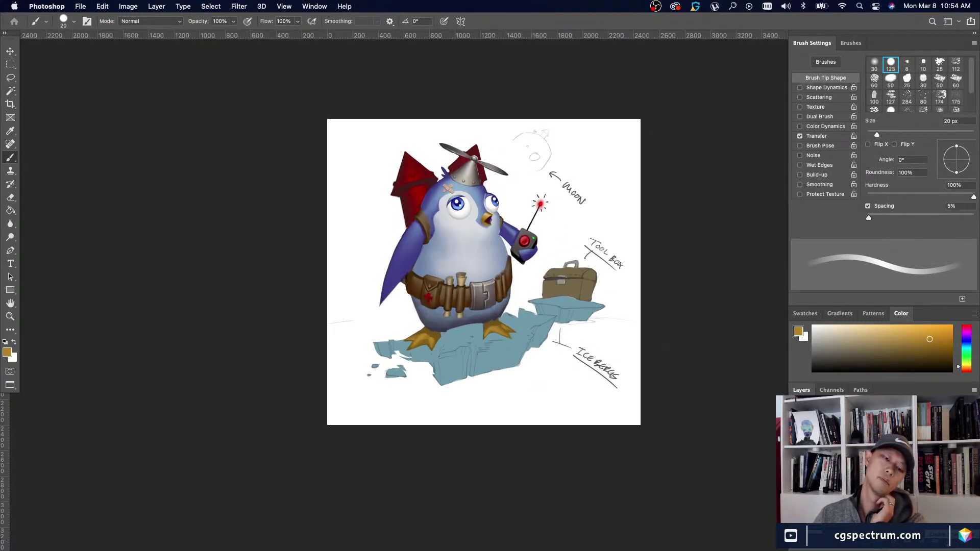
key("super+plus")
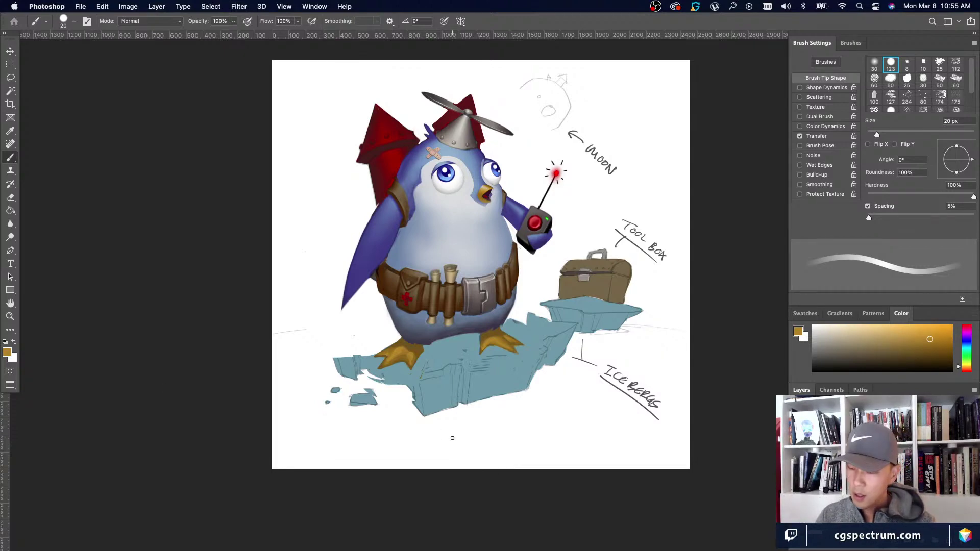
Review the whole penguin, iceberg and toolbox illustration up close and at full view, including with the interface panels hidden.
key("super+equal")
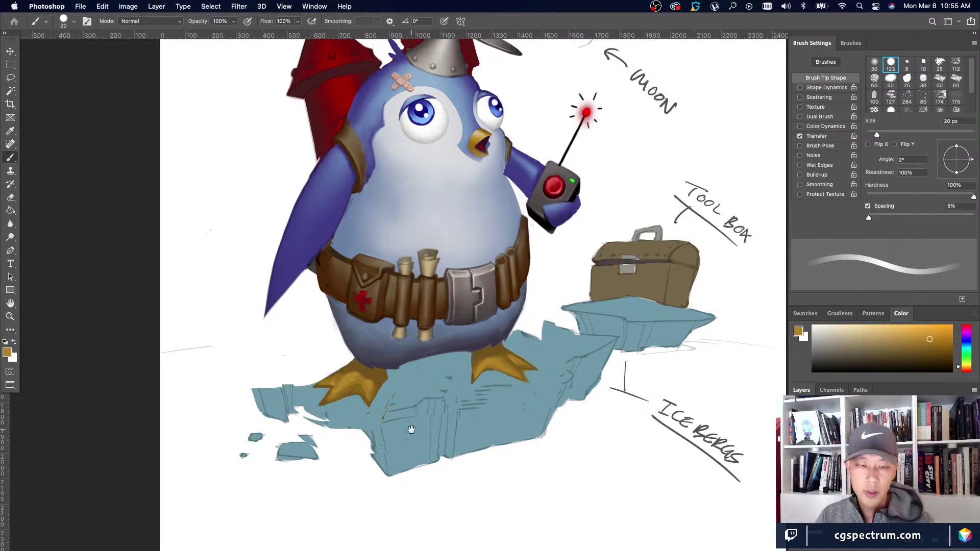
key("super+minus")
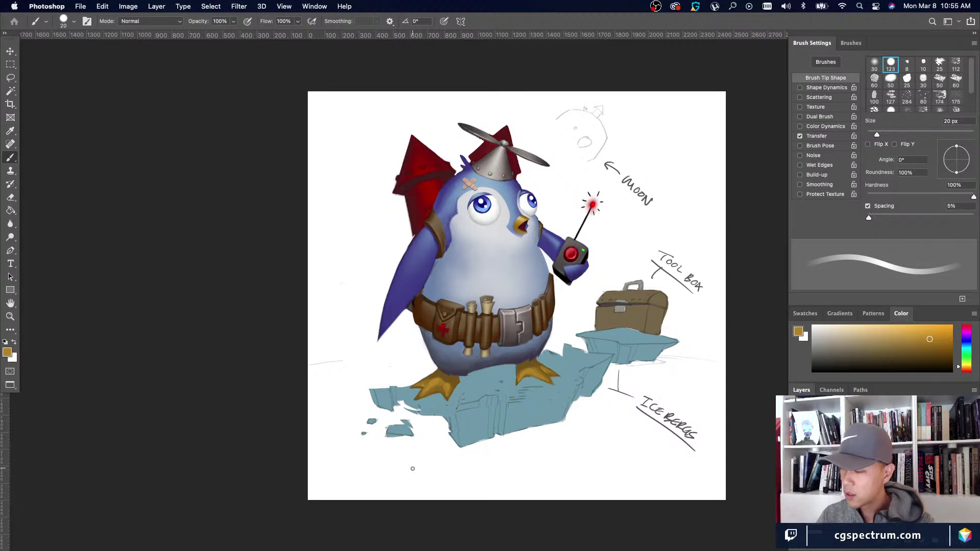
scroll(357, 462, "right", 3)
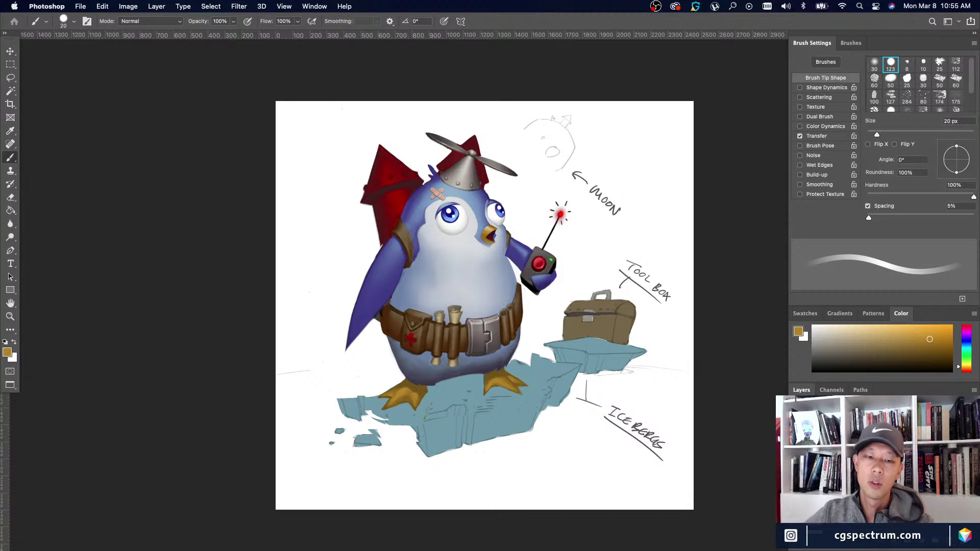
key("Tab")
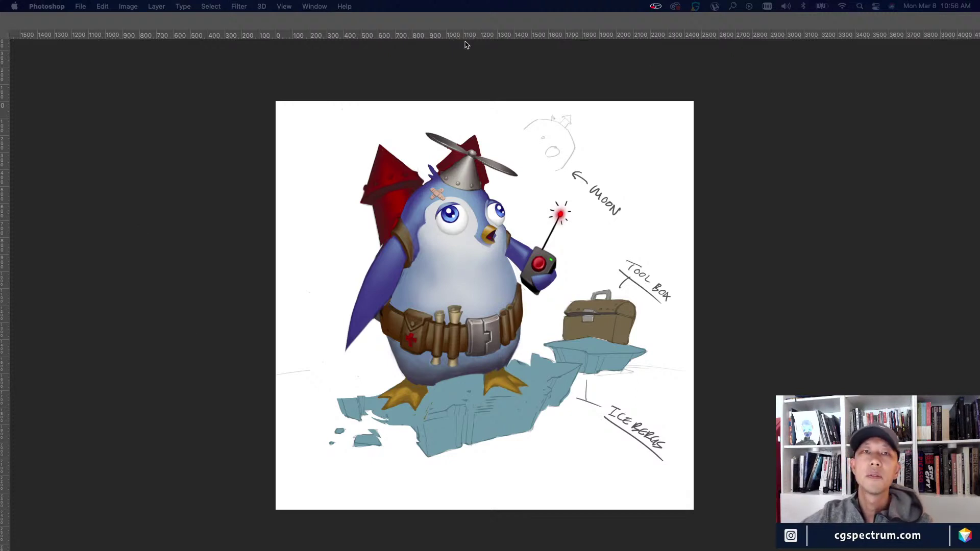
key("Tab")
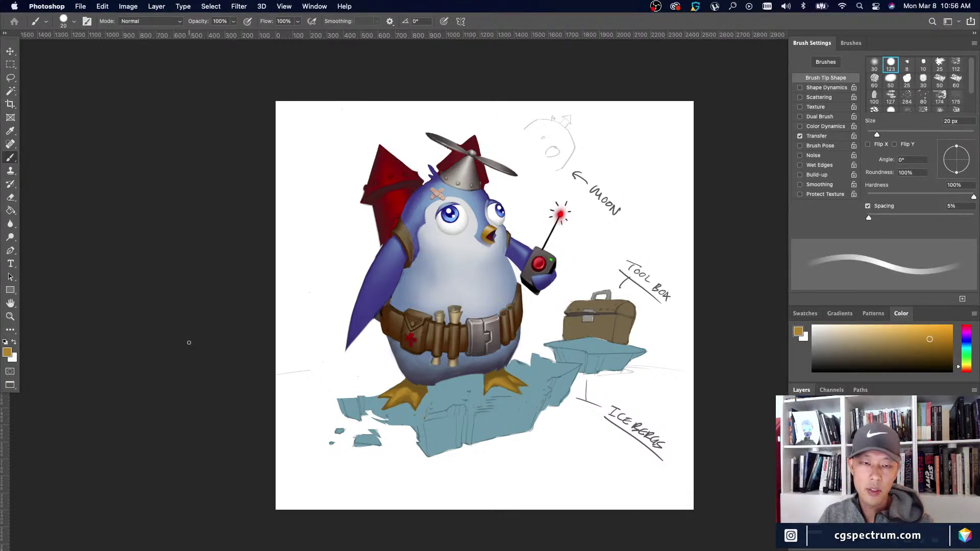
key("super+equal")
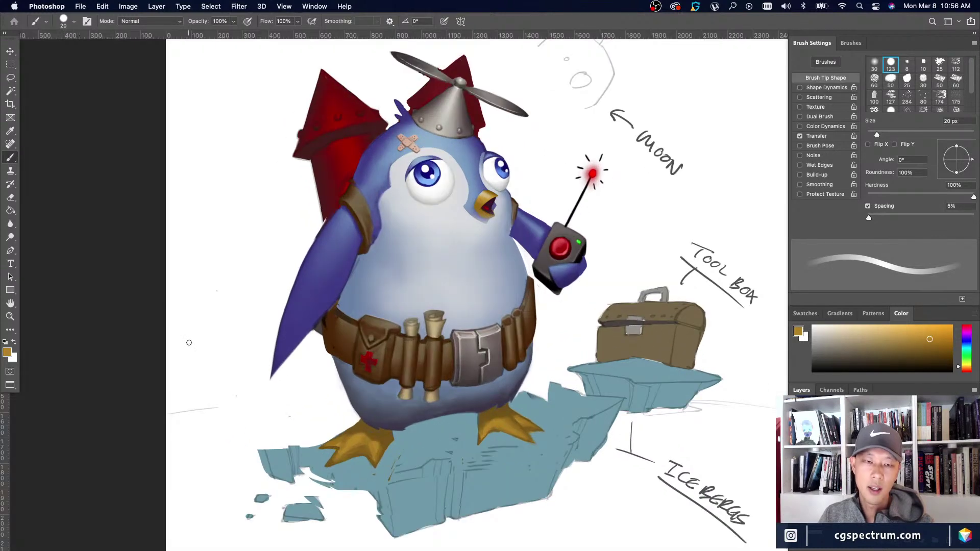
scroll(189, 342, "left", 5)
scroll(188, 343, "up", 2)
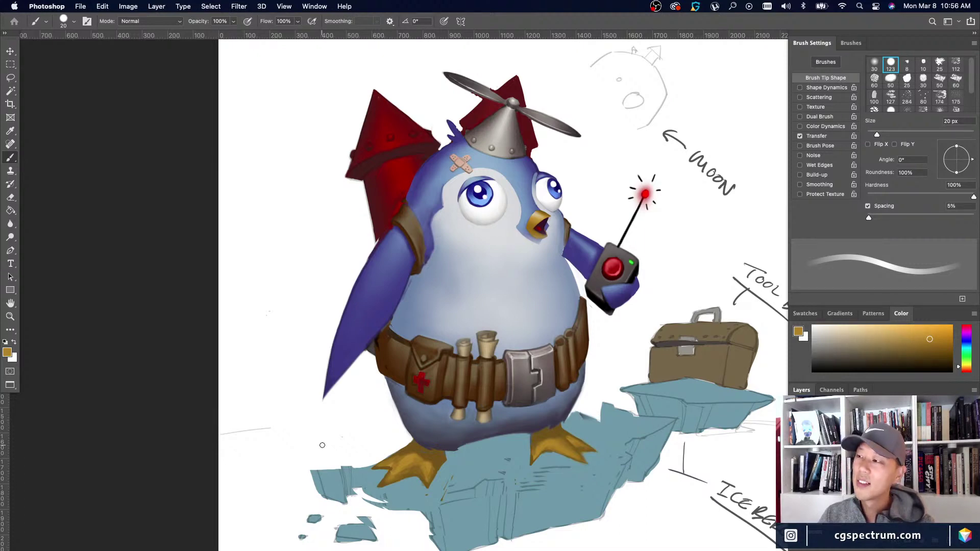
key("super+minus")
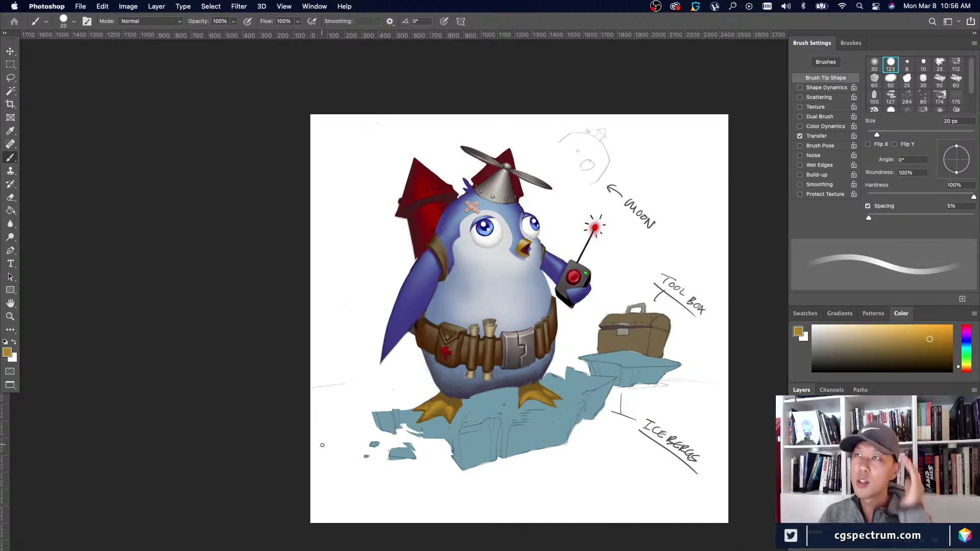
key("super+plus")
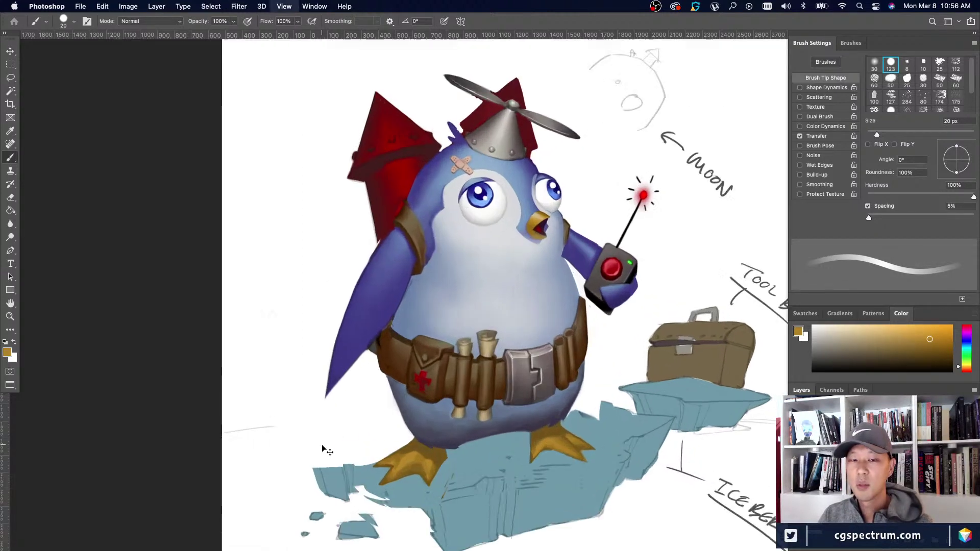
key("super+minus")
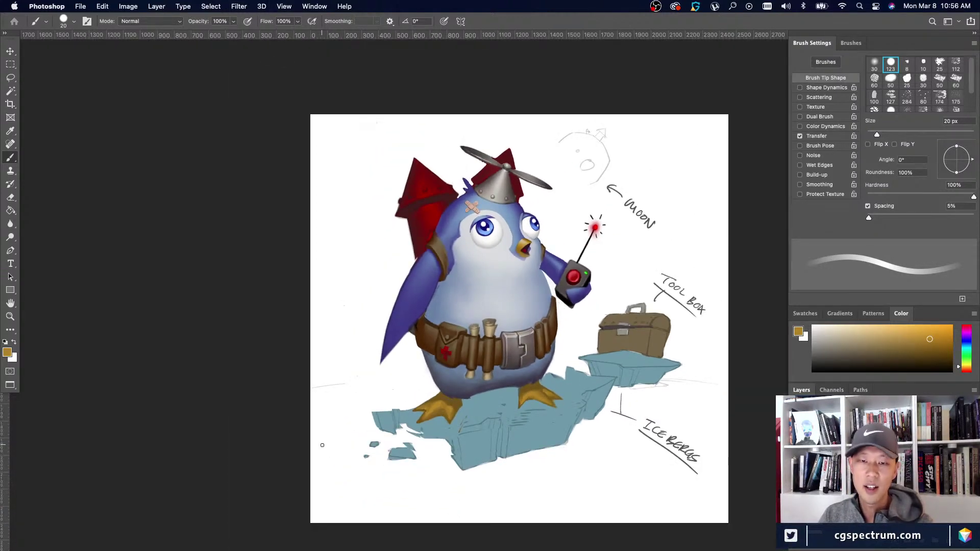
key("super+plus")
key("super+minus")
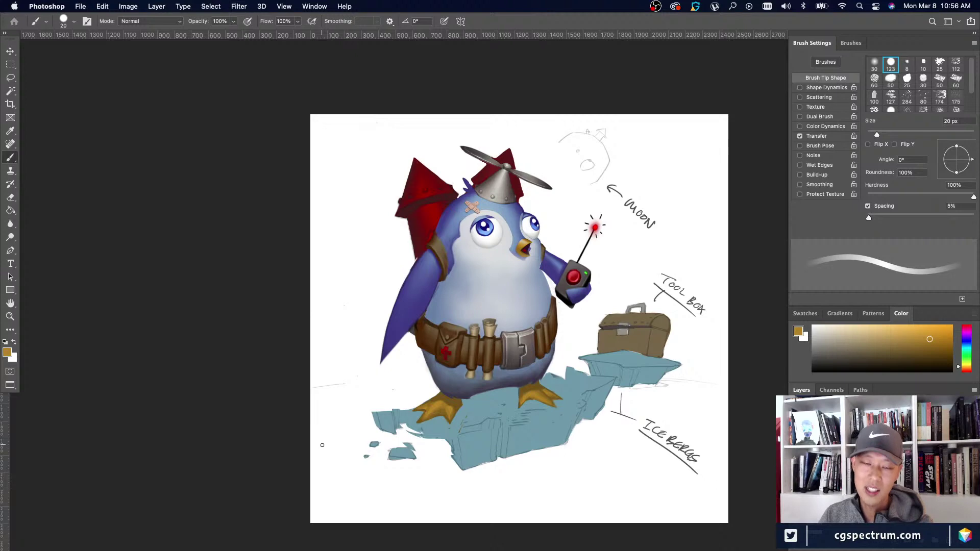
key("super+equal")
key("super+minus")
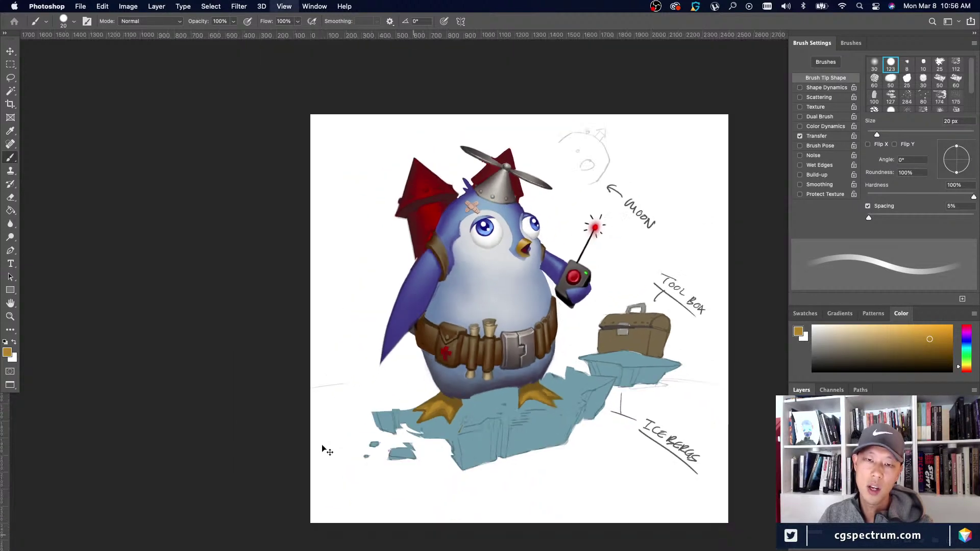
key("super+equal")
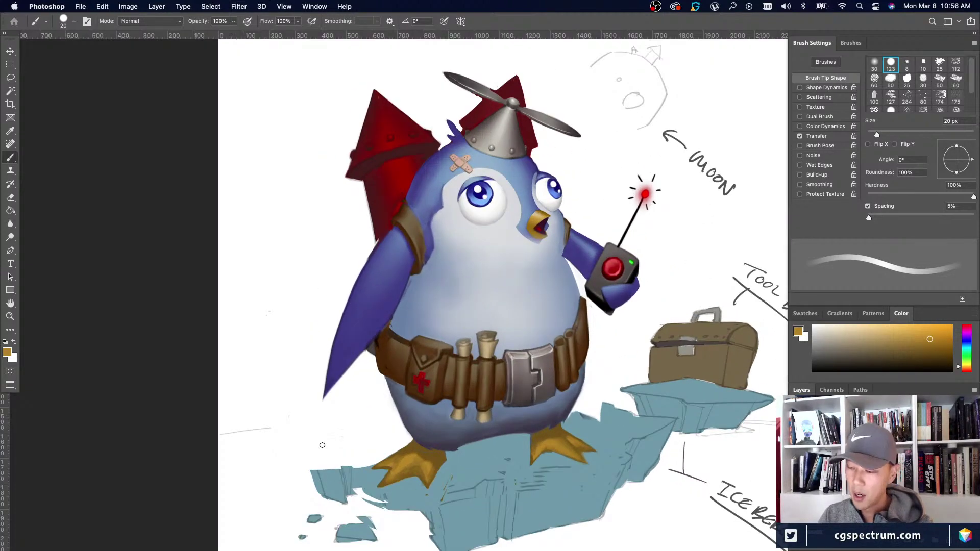
key("super+minus")
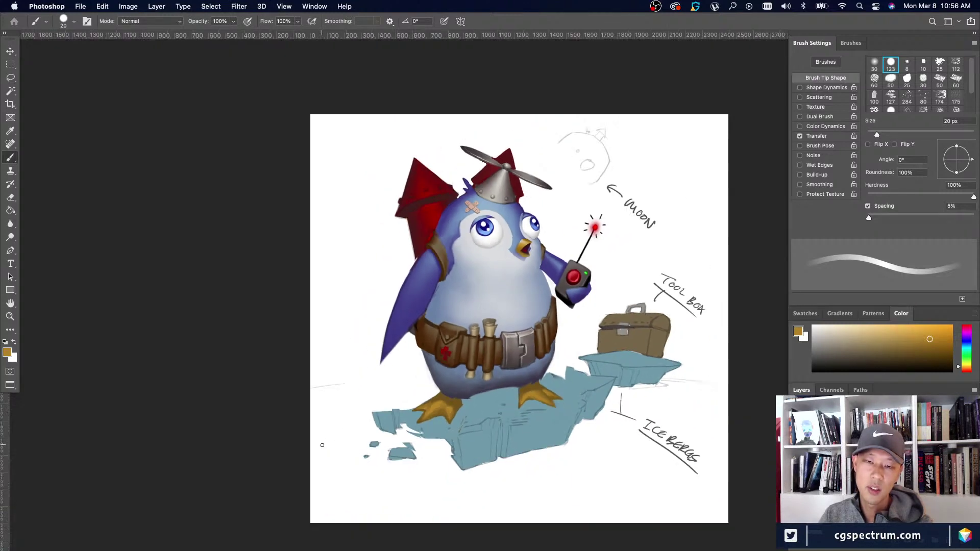
key("super+equal")
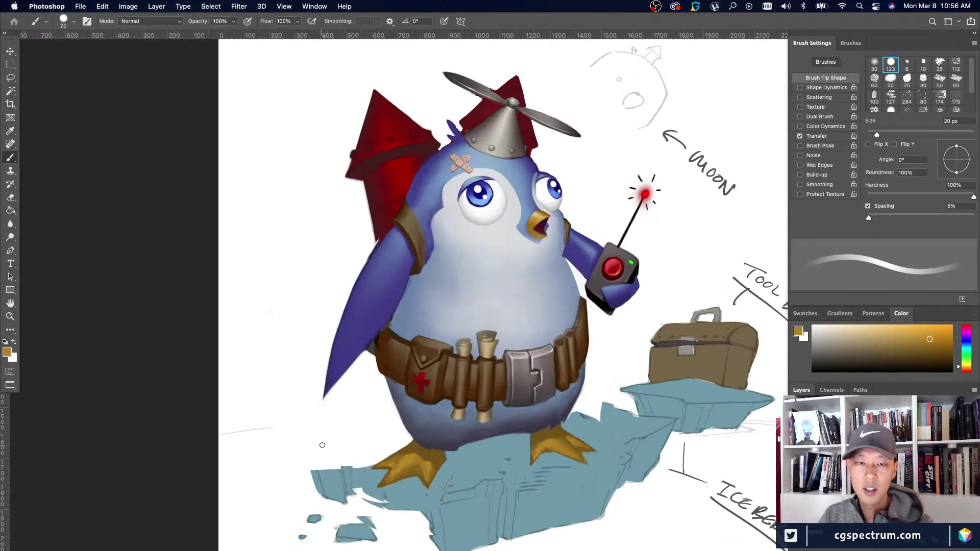
key("super+minus")
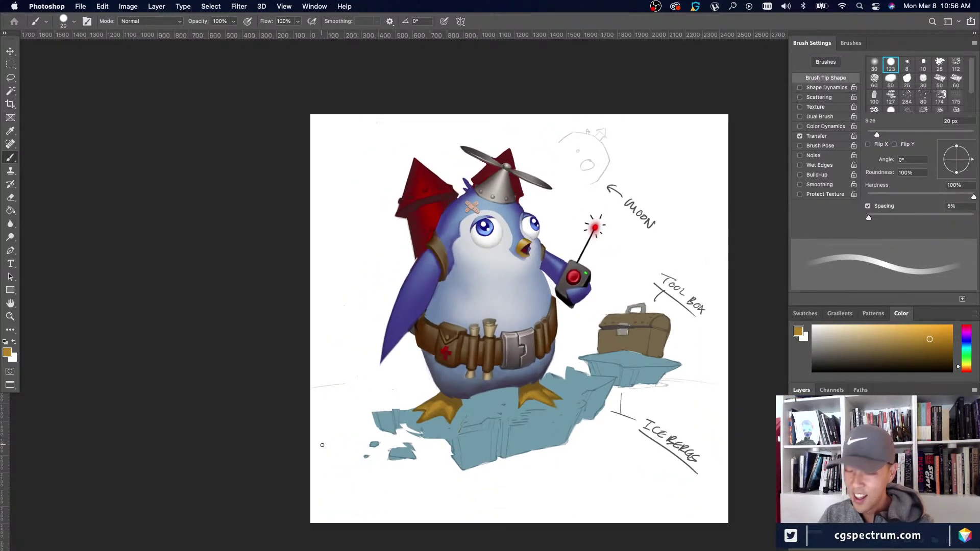
key("super+equal")
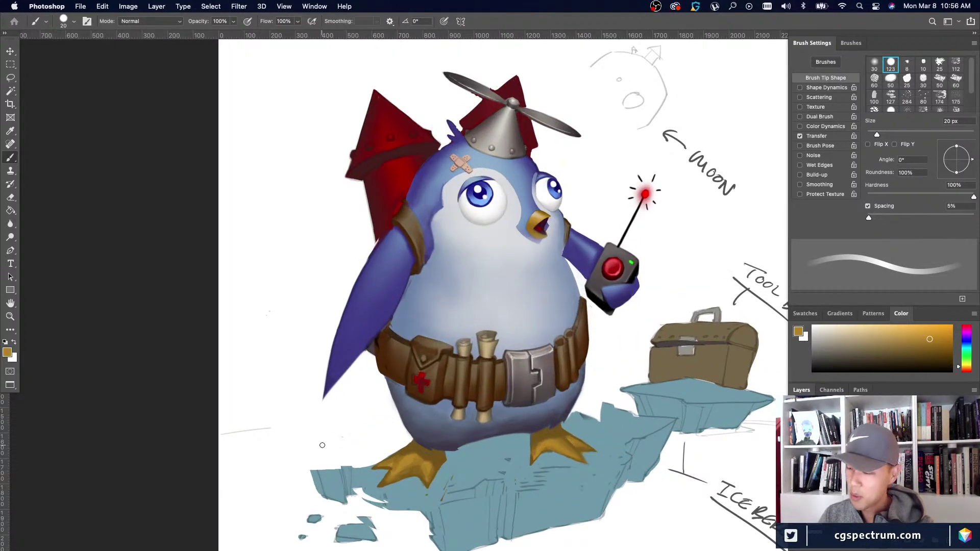
key("super+minus")
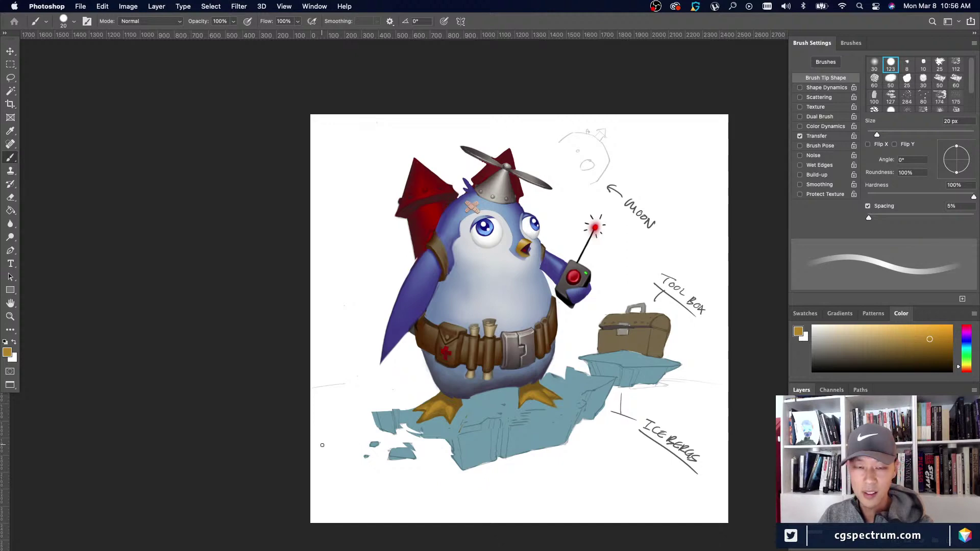
key("super+equal")
key("super+minus")
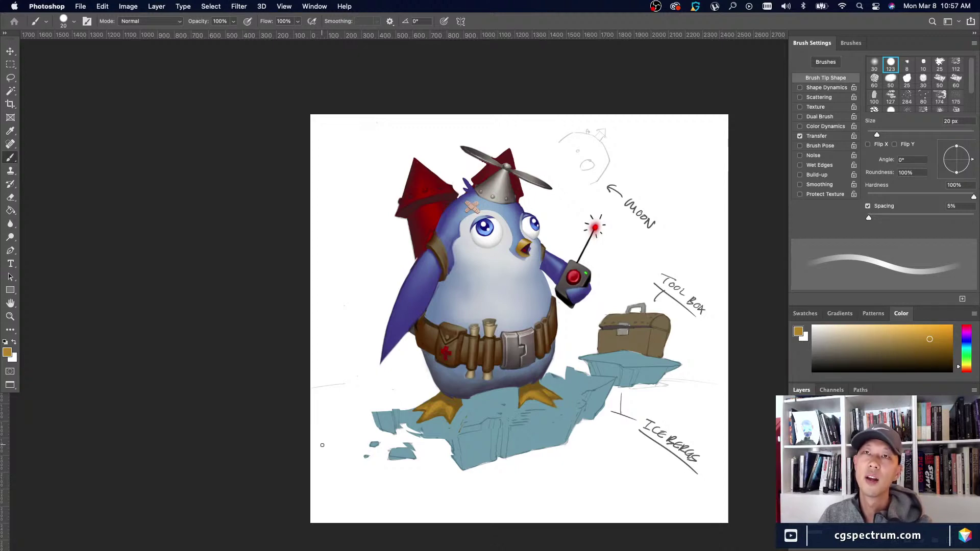
key("super+equal")
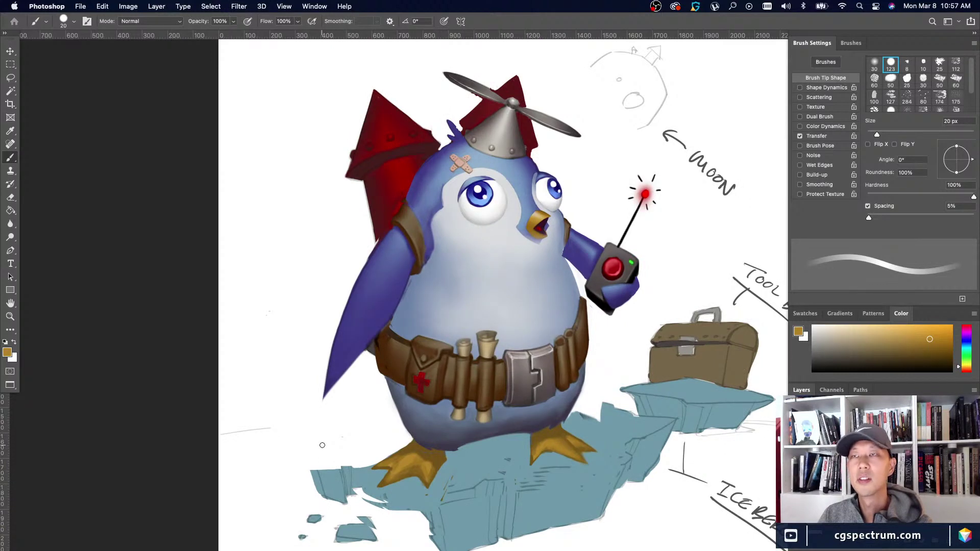
key("super+minus")
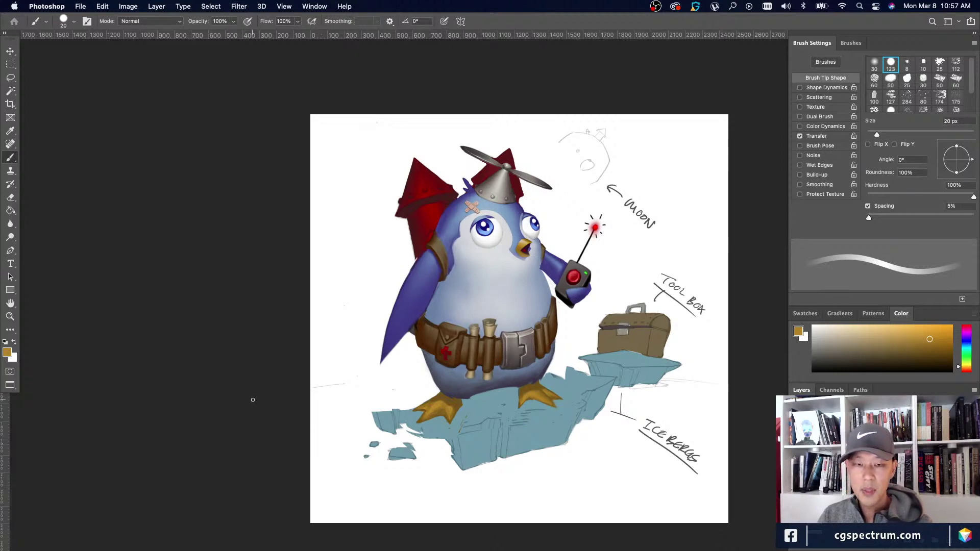
key("super+equal")
scroll(305, 421, "down", 2)
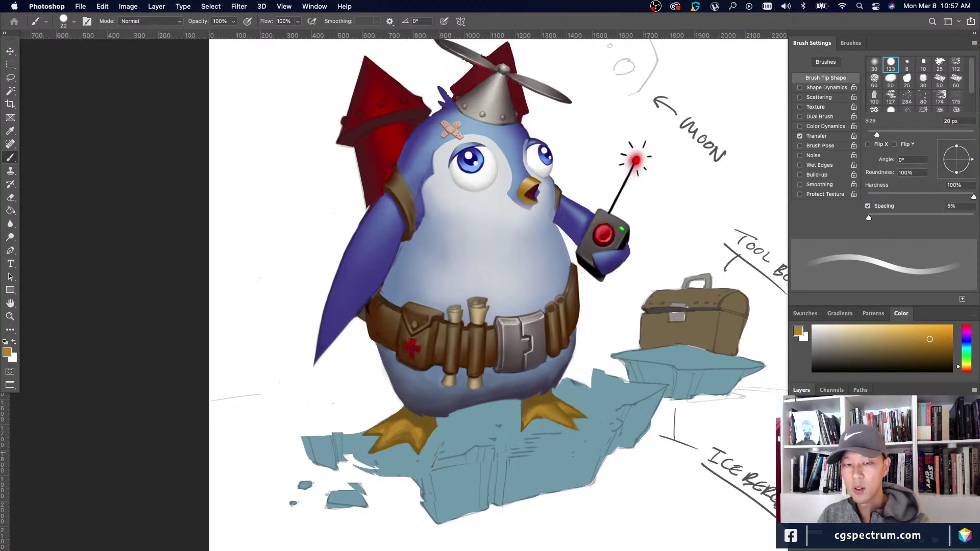
key("super+minus")
key("super+plus")
key("super+minus")
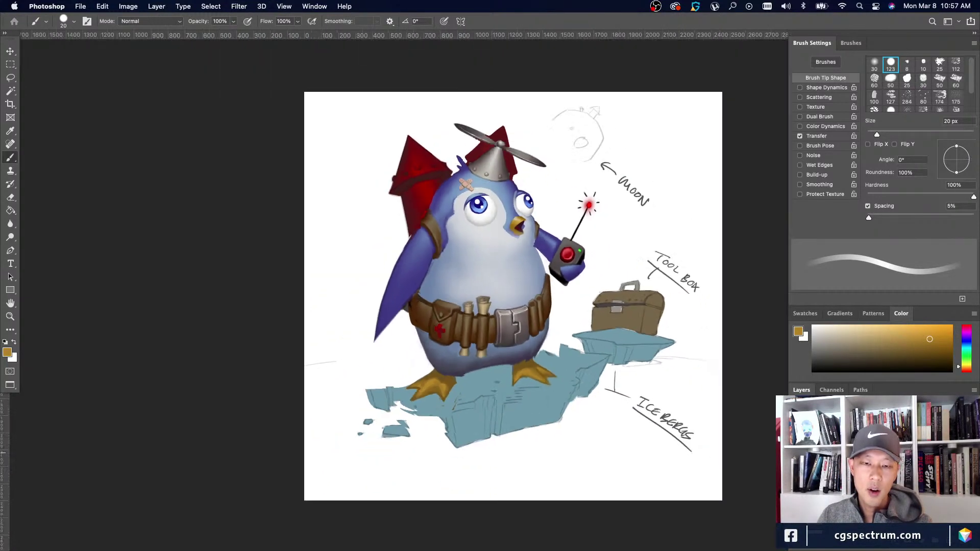
key("super+plus")
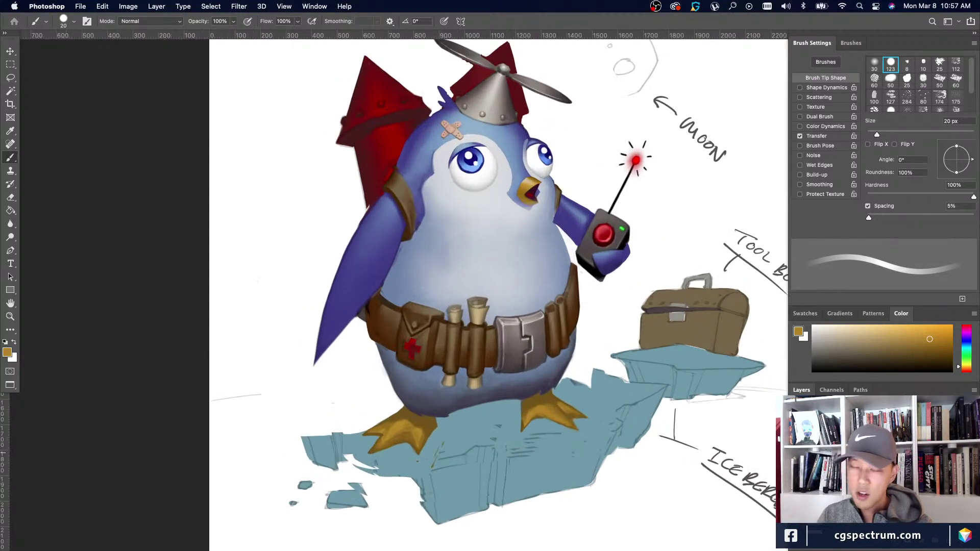
key("super+minus")
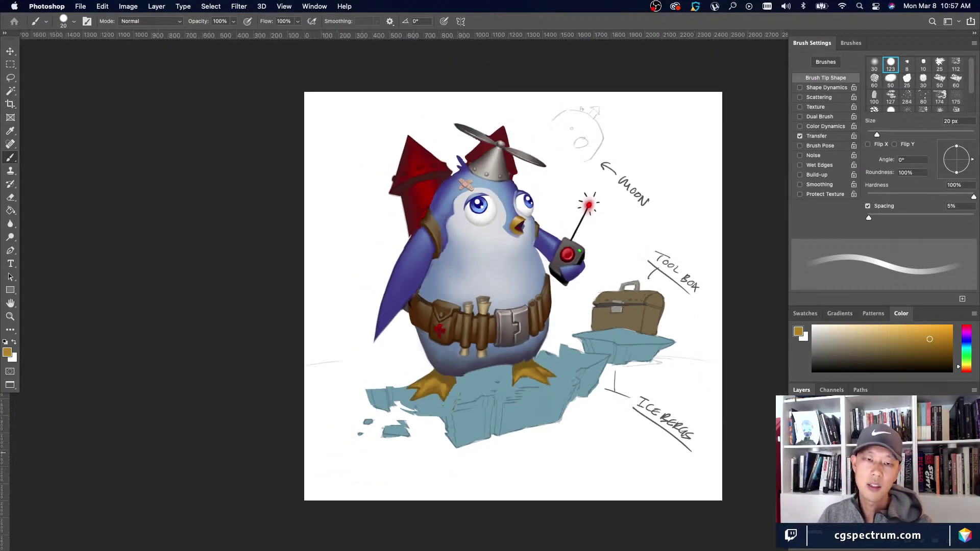
key("super+plus")
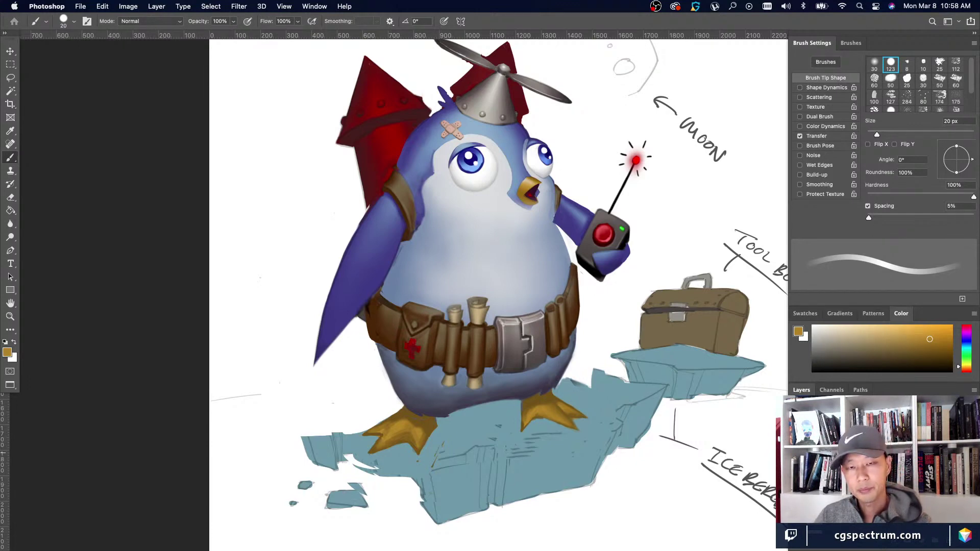
key("super+minus")
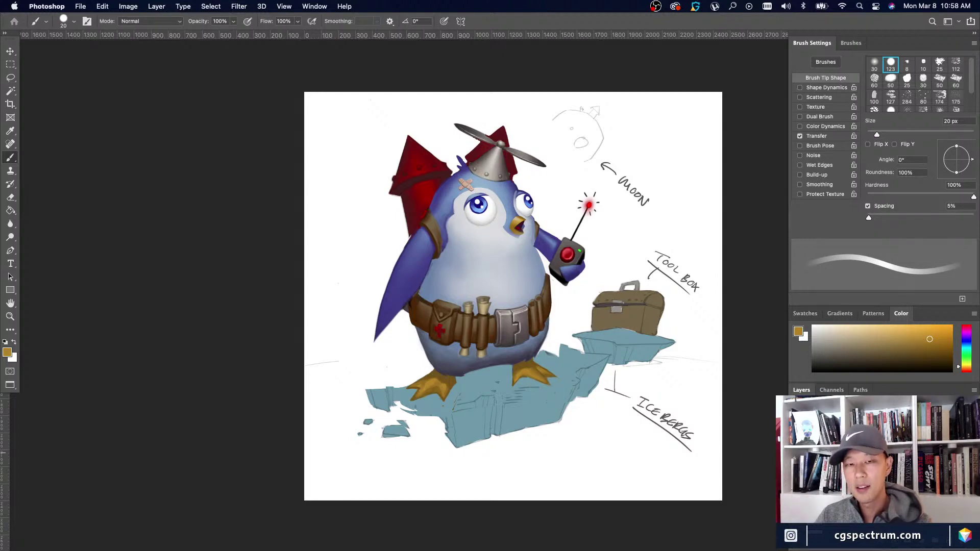
key("super+plus")
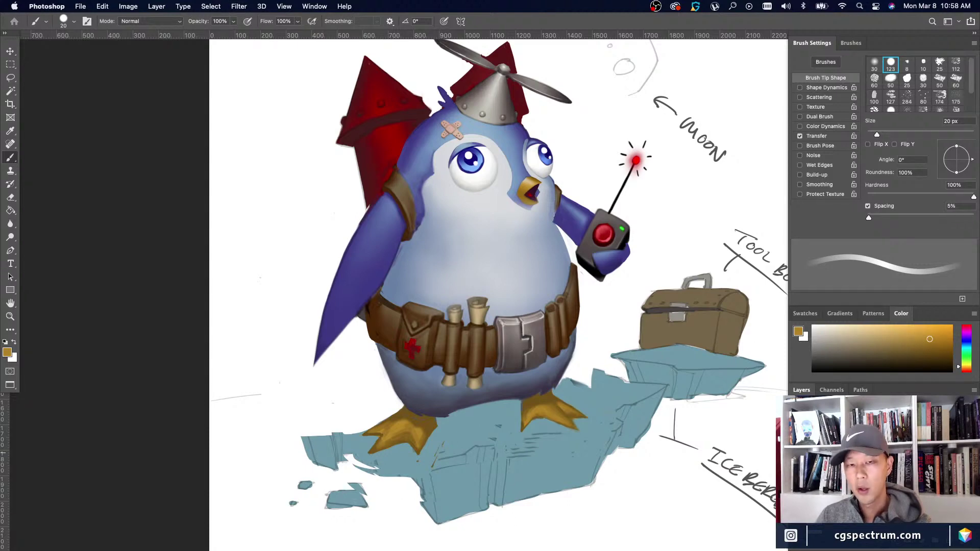
key("super+minus")
key("super+minus")
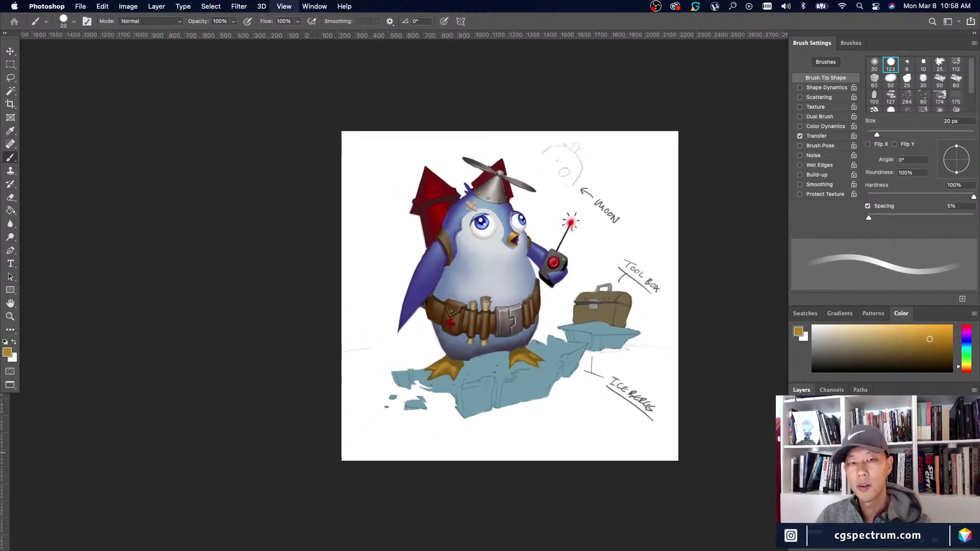
key("super+plus")
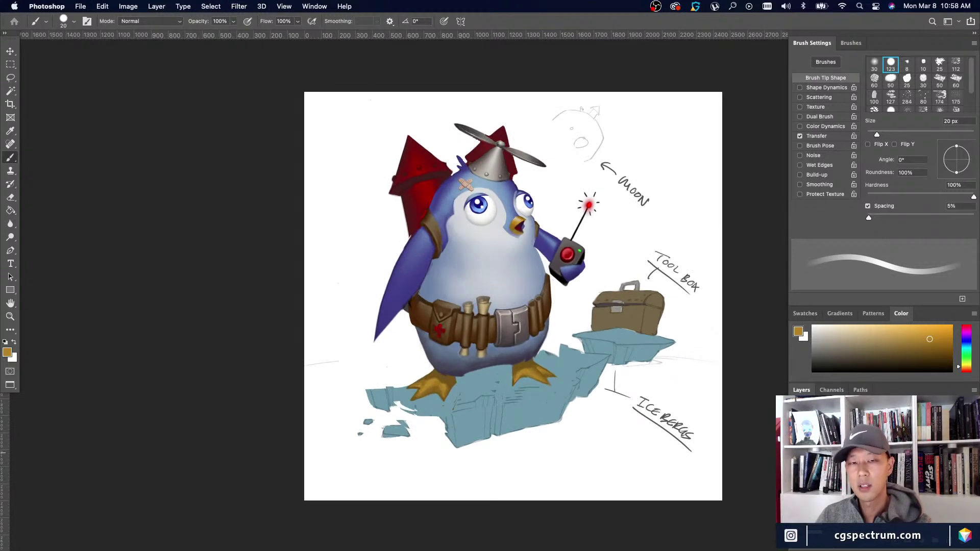
key("l")
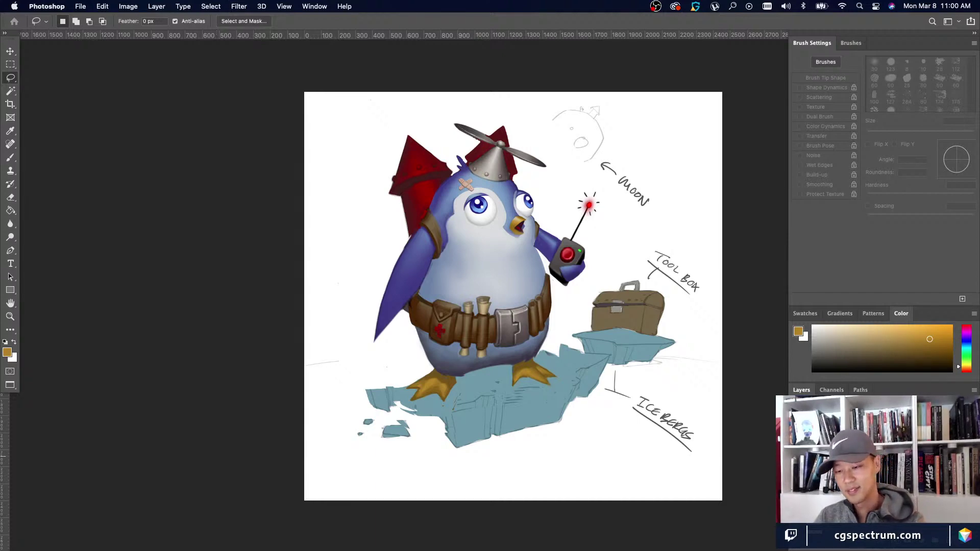
key("super+minus")
key("super+plus")
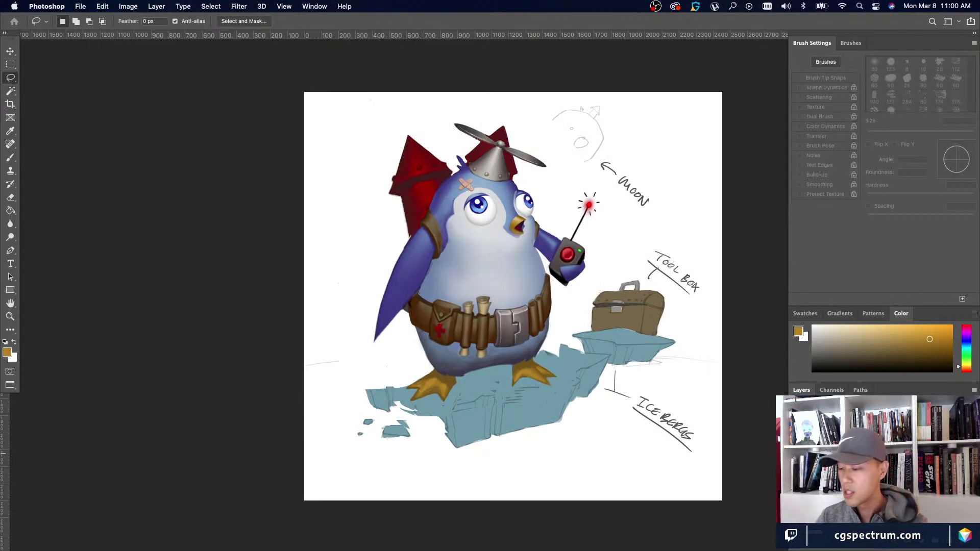
key("b")
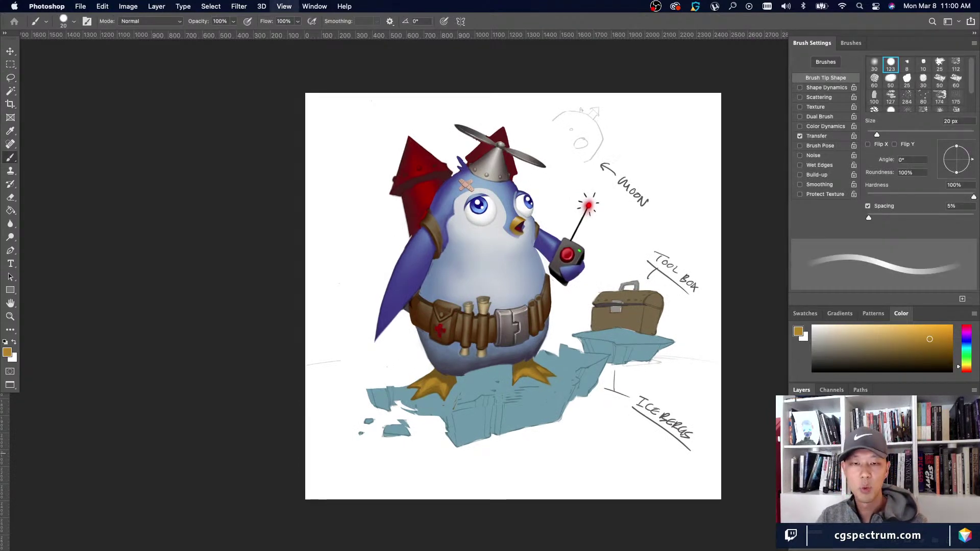
key("super+minus")
key("super+plus")
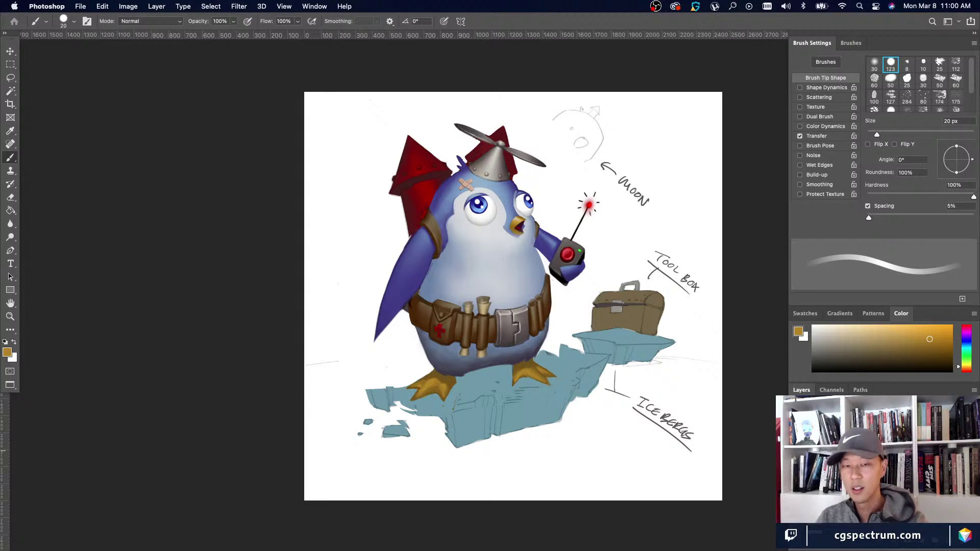
key("super+minus")
key("super+minus")
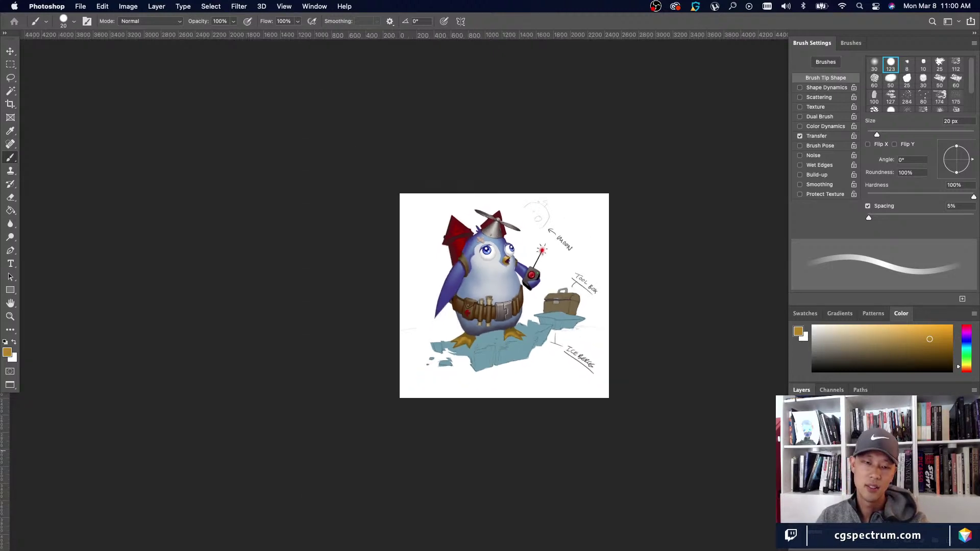
Review the full penguin, iceberg and toolbox illustration at several zoom levels.
key("super+plus")
key("super+plus")
key("super+minus")
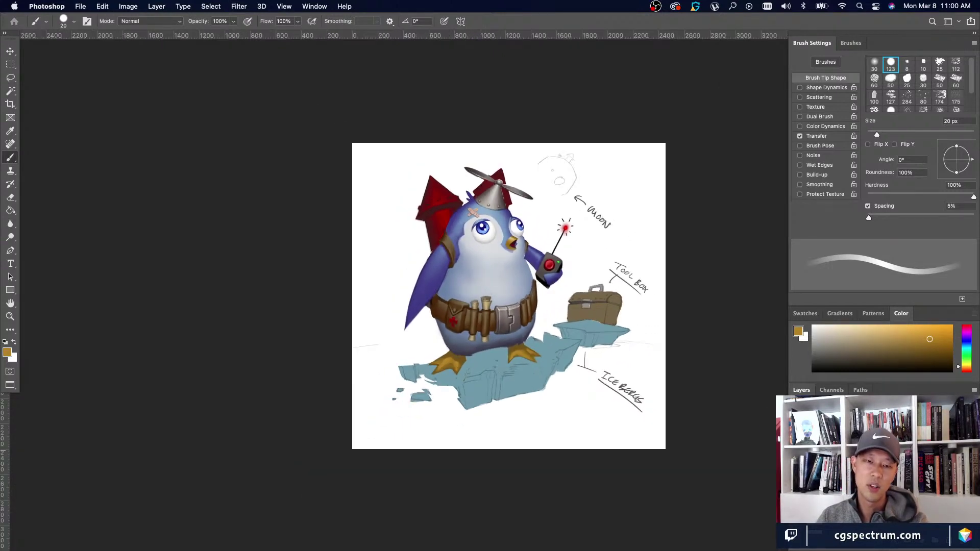
key("super+plus")
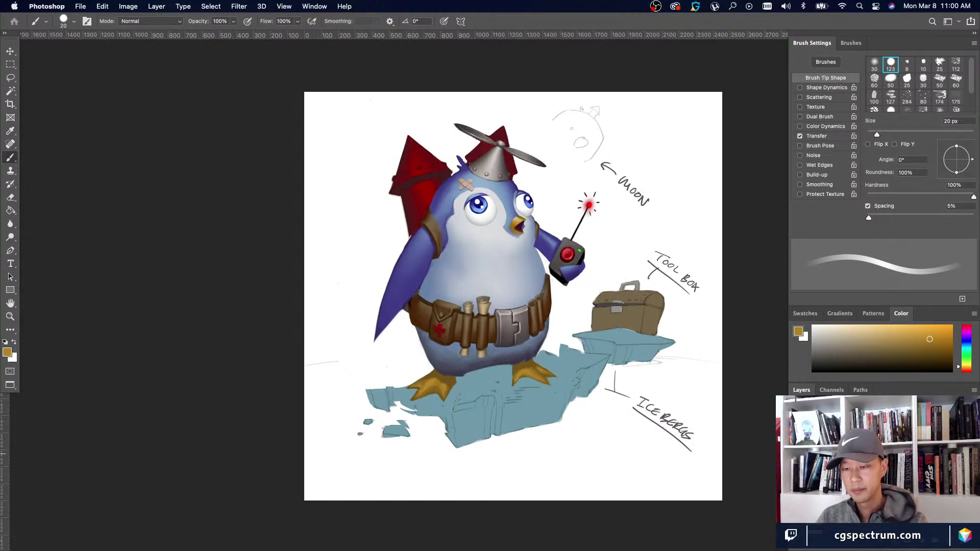
key("super+minus")
key("super+minus")
key("super+plus")
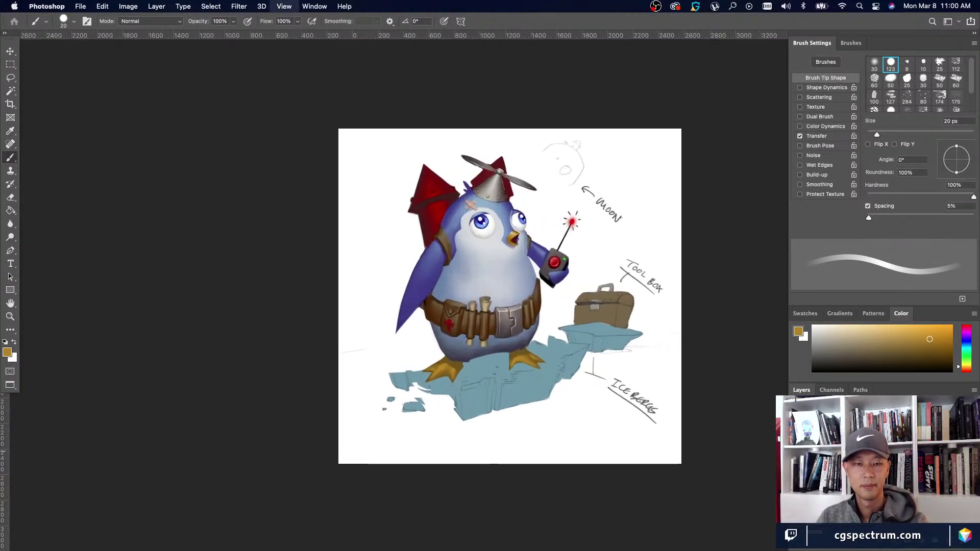
key("super+plus")
key("super+minus")
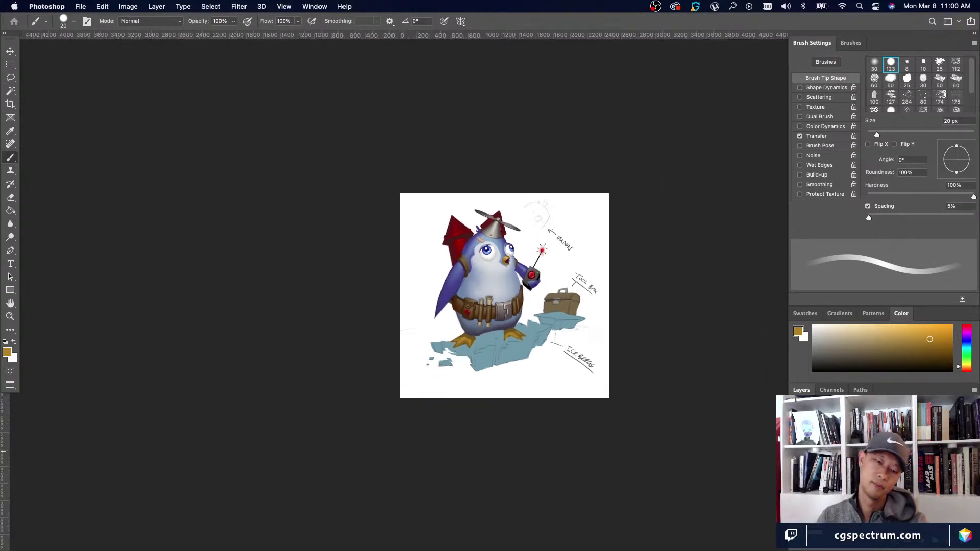
key("super+minus")
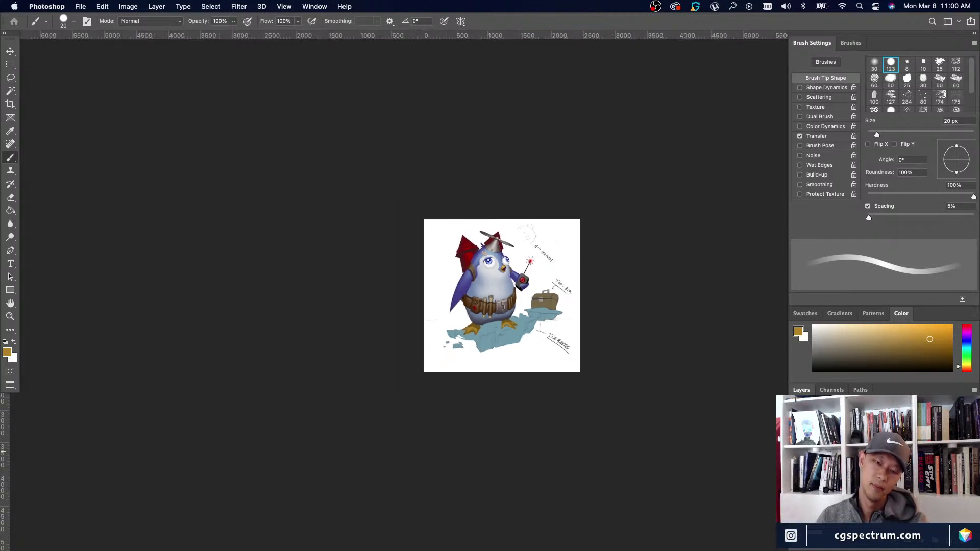
key("super+plus")
key("super+plus")
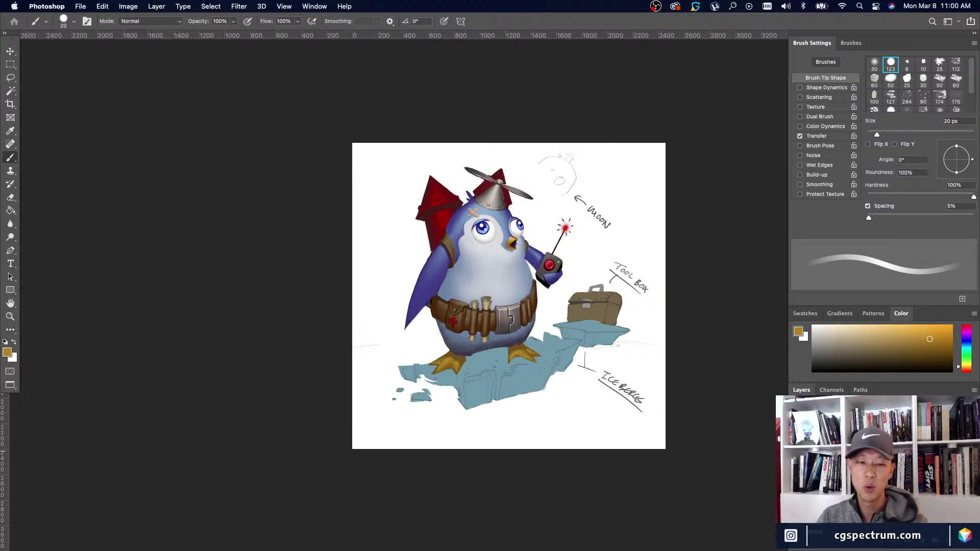
key("super+equal")
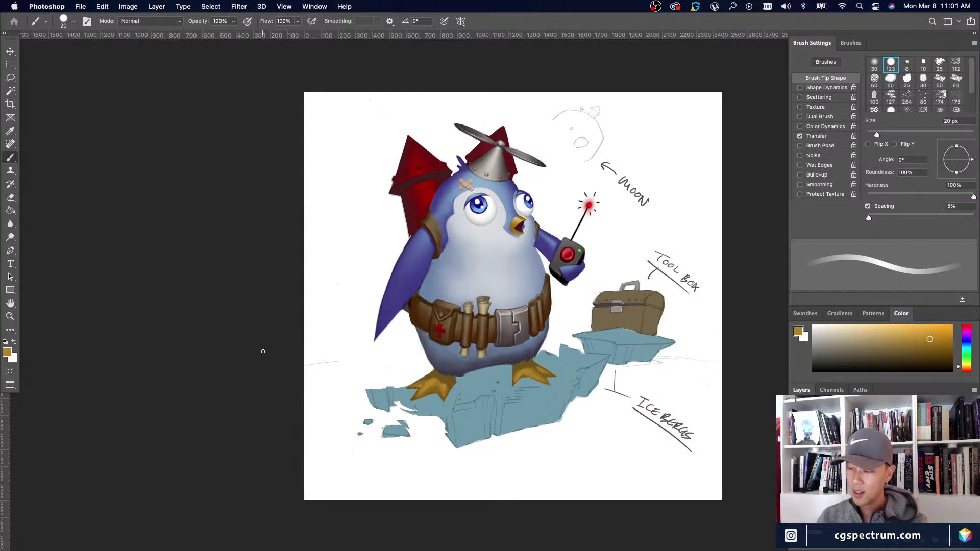
Lasso the foot below the red-cross pouch and warp its toes outward and slightly upward.
key("l")
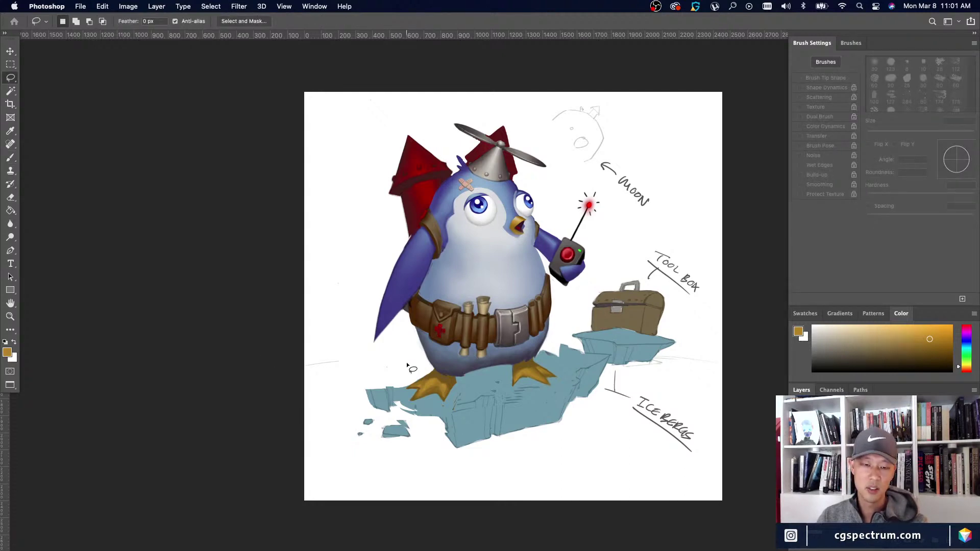
key("super+minus")
key("super+minus")
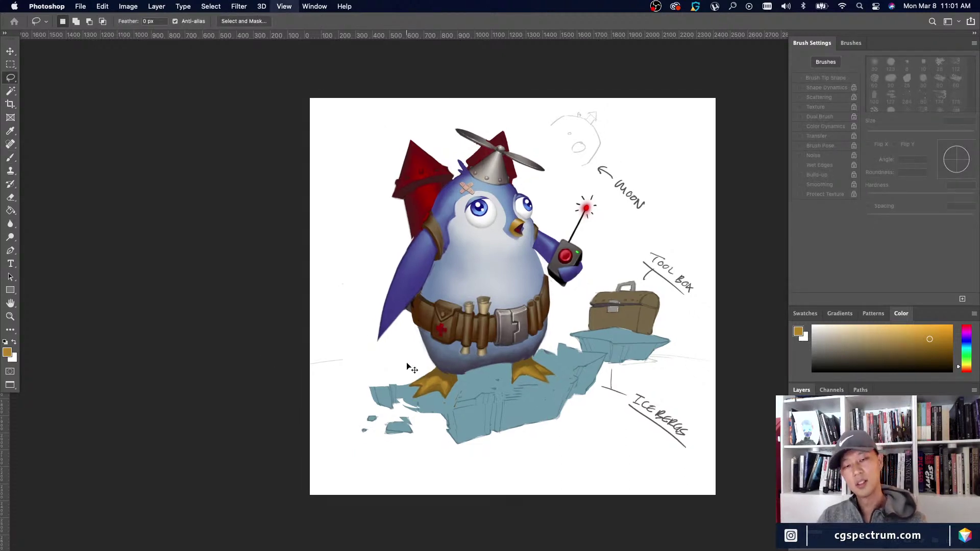
key("super+equal")
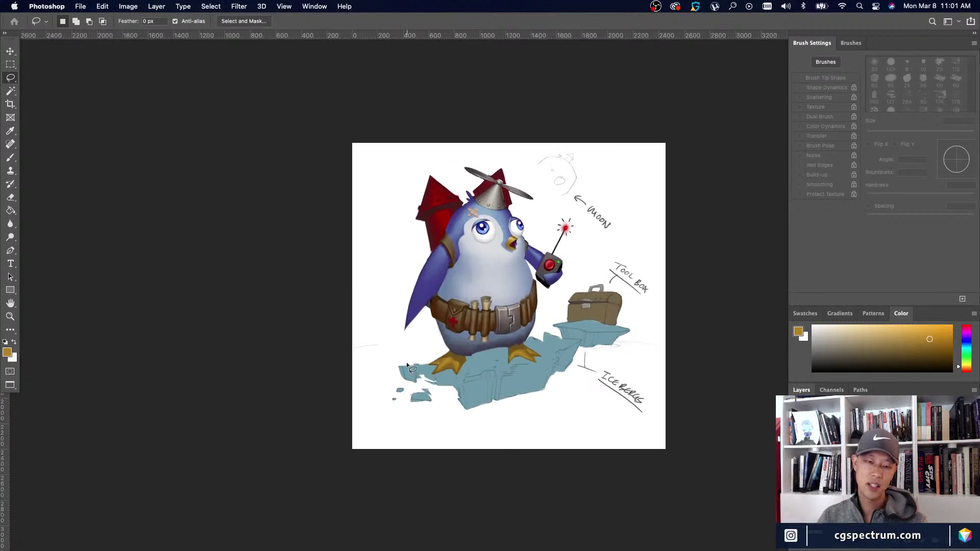
key("super+minus")
key("super+minus")
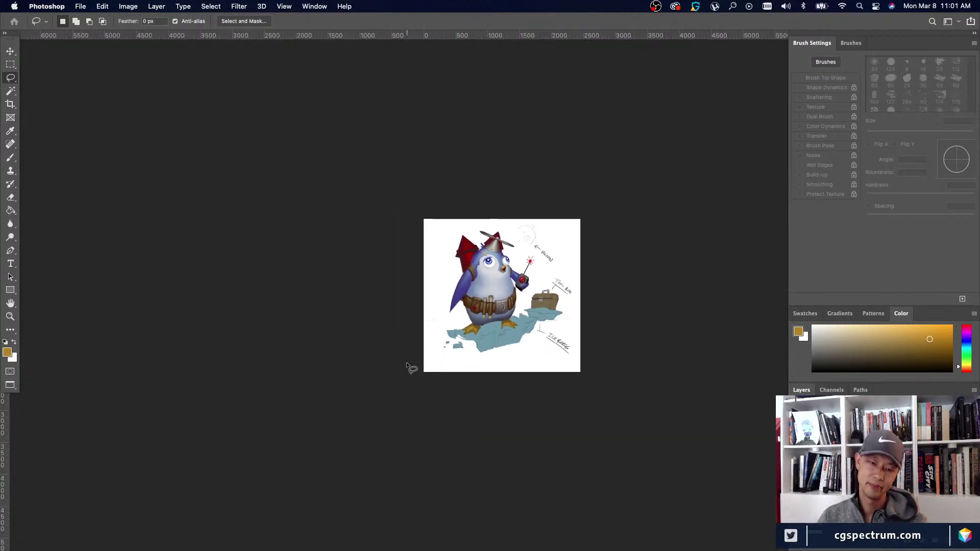
key("super+equal")
key("super+equal")
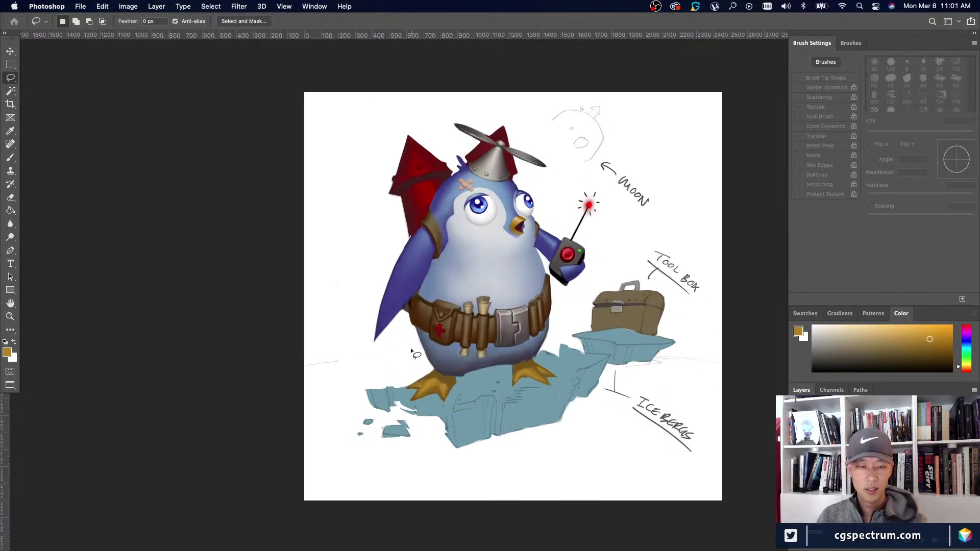
mouse_move(463, 363)
left_mouse_down()
mouse_move(492, 388)
mouse_move(439, 415)
mouse_move(391, 406)
mouse_move(388, 360)
left_mouse_up()
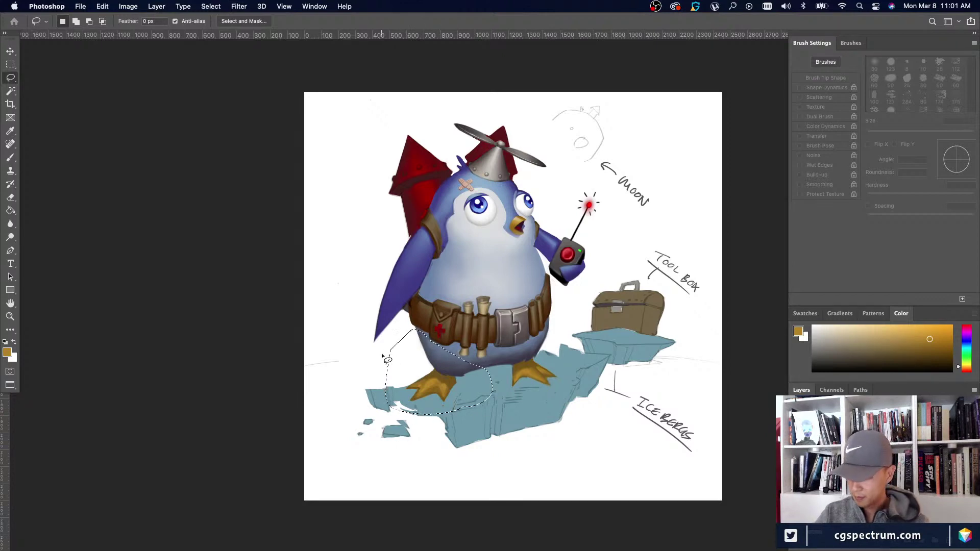
key("super+z")
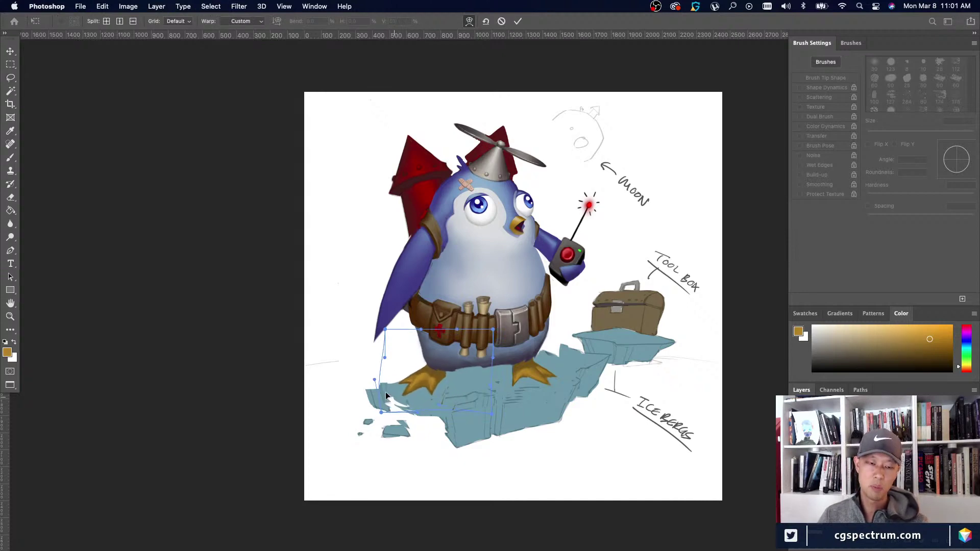
left_click_drag(400, 394, 449, 392)
mouse_move(376, 406)
left_mouse_down()
mouse_move(376, 418)
mouse_move(393, 400)
left_mouse_up()
key("Return")
key("l")
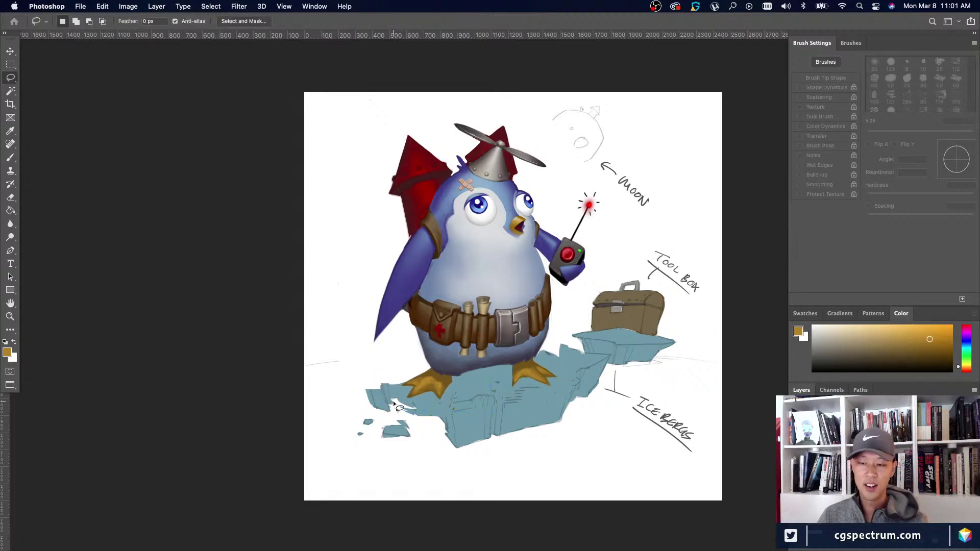
Compare the foot below the red-cross pouch before and after its warp by undoing and redoing the change.
key("super+z")
key("super+z")
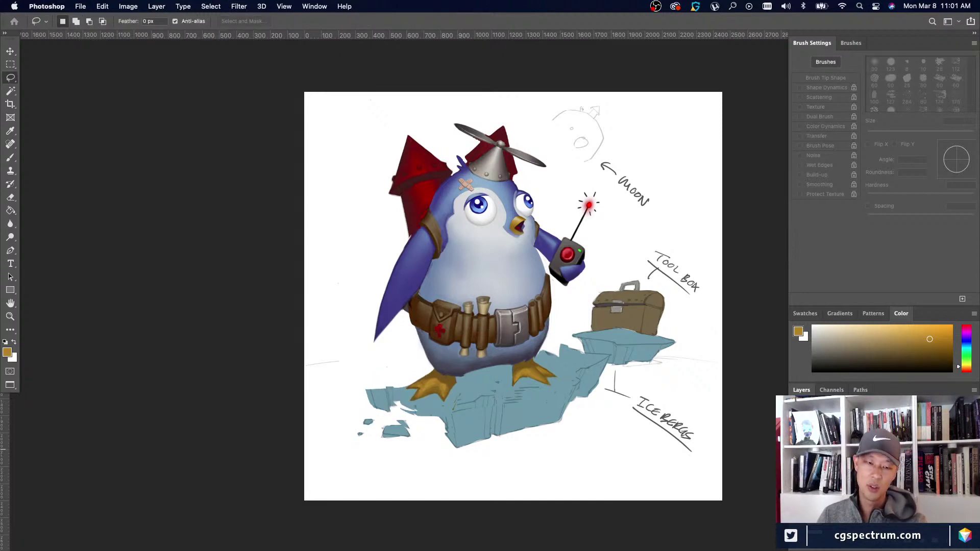
key("super+shift+z")
key("super+shift+z")
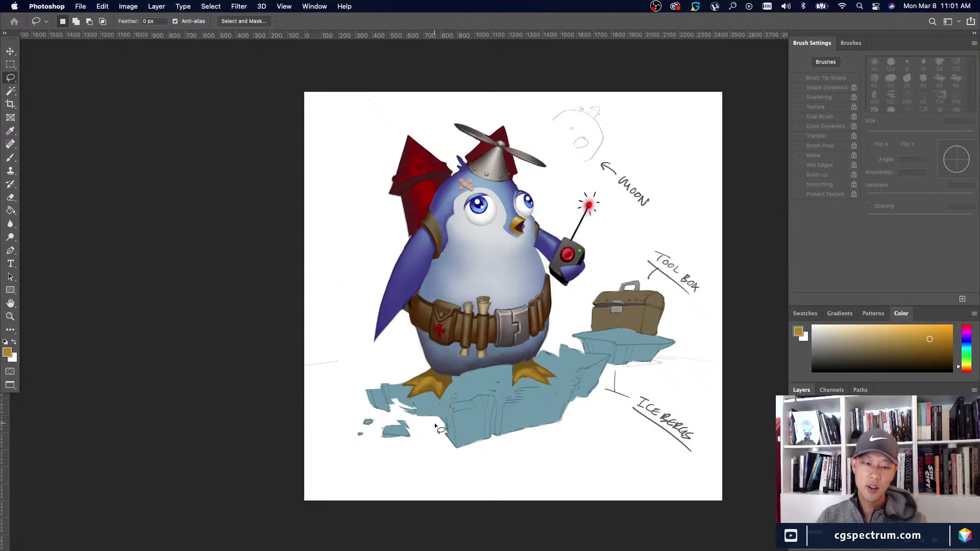
Warp the foot below the red-cross pouch again to fine-tune the position of its toes.
key("super+t")
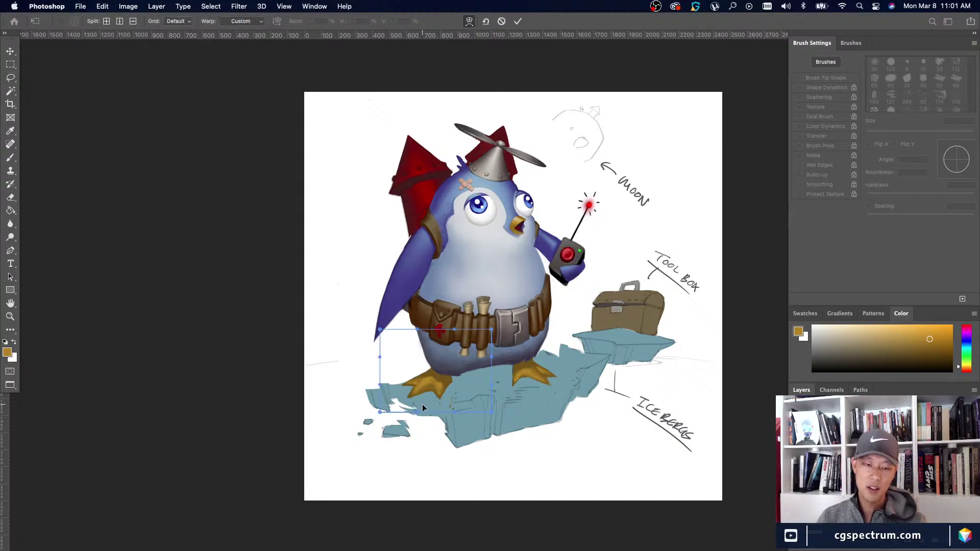
key("Return")
key("l")
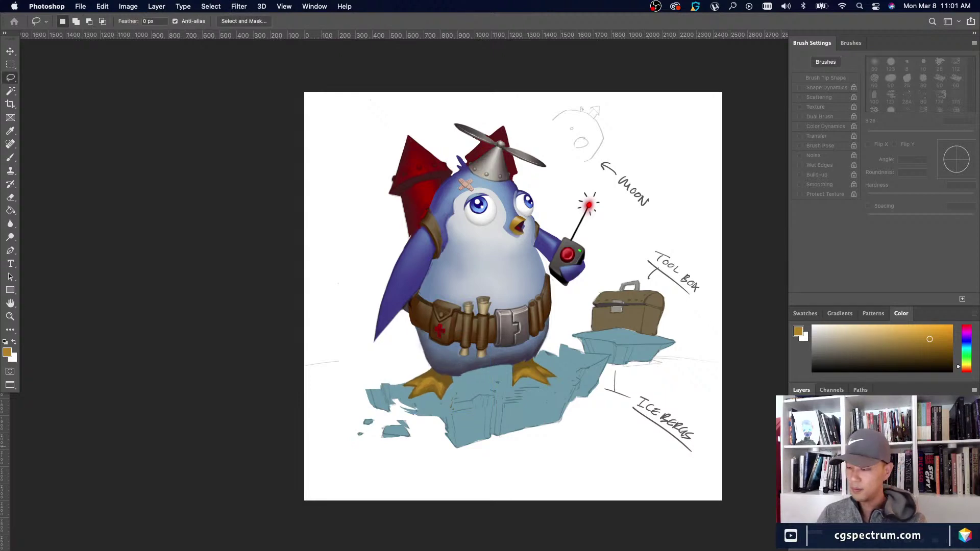
key("v")
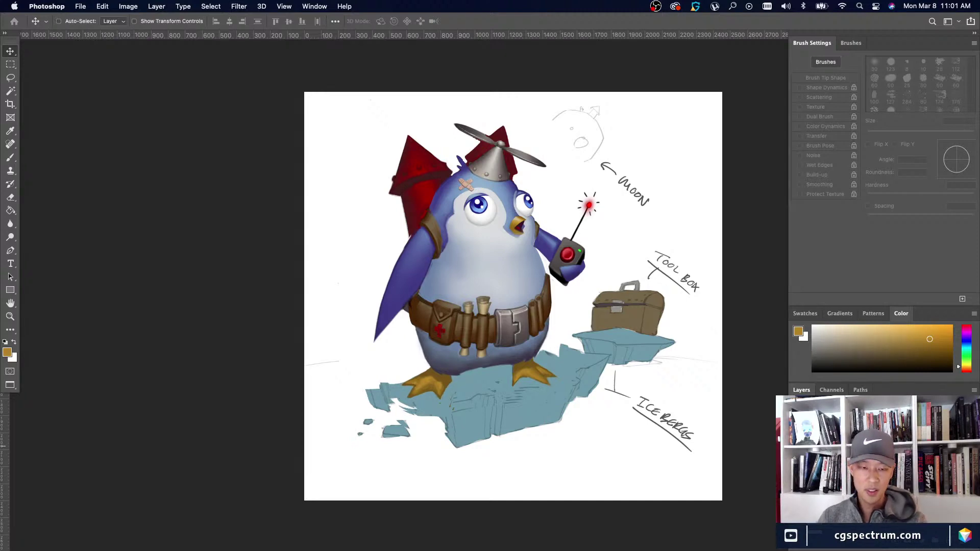
Check the adjusted foot against the whole penguin and iceberg at small and full view.
key("super+minus")
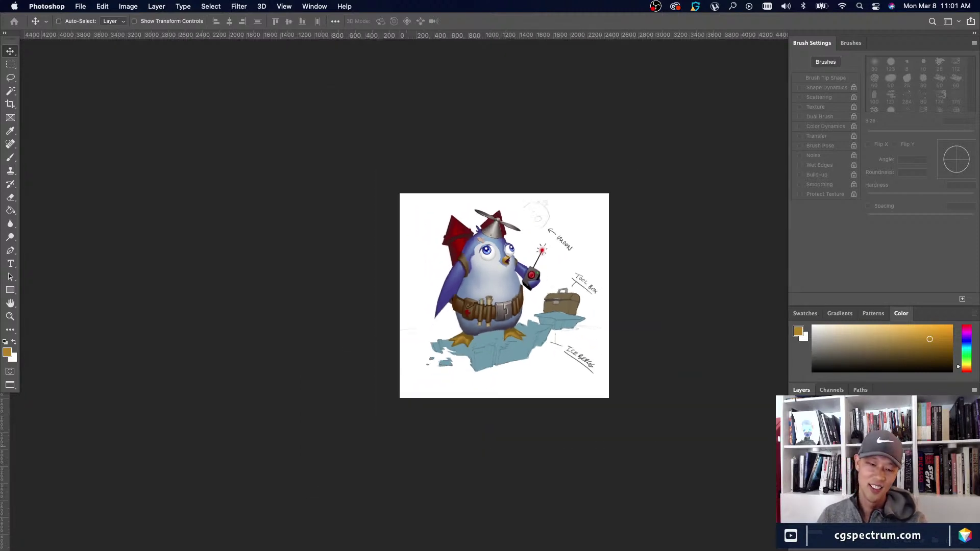
key("super+equal")
key("super+minus")
key("super+minus")
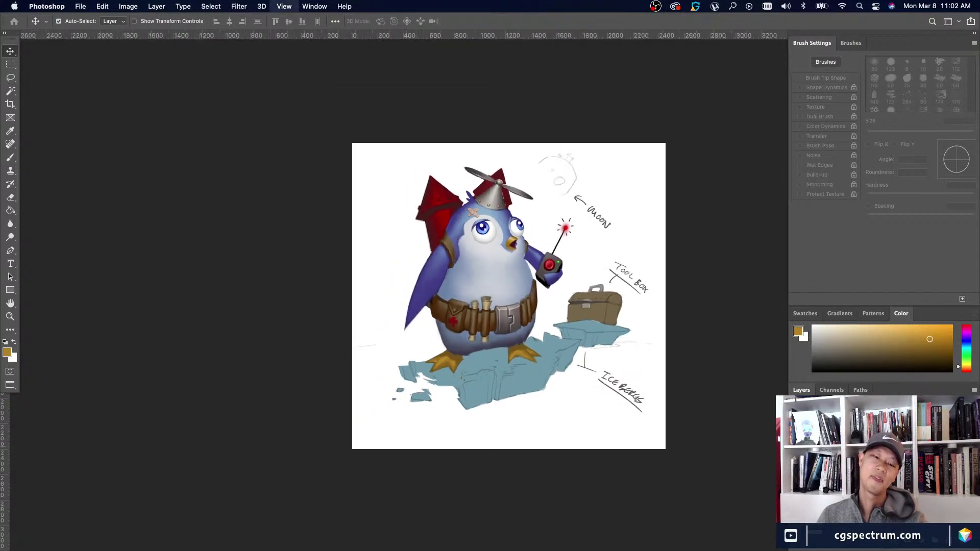
key("super+equal")
key("super+equal")
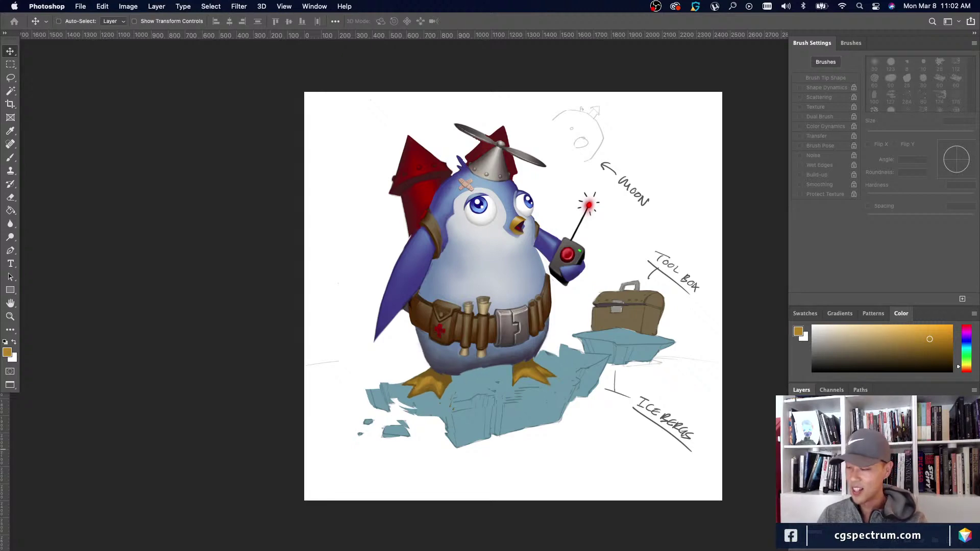
Sample white from the canvas and brush over the jagged spikes on the iceberg's edge beside the foot below the belt buckle.
key("b")
key("super+minus")
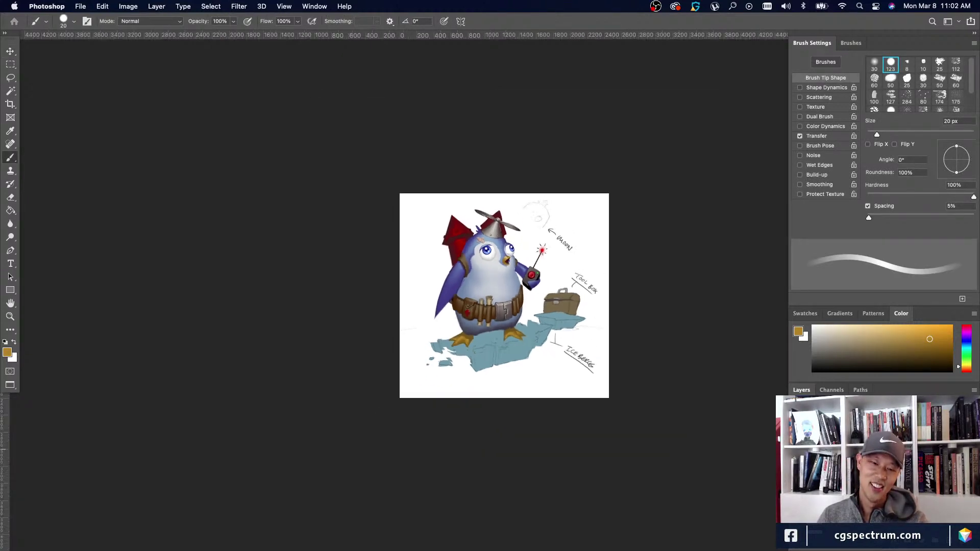
key("super+equal")
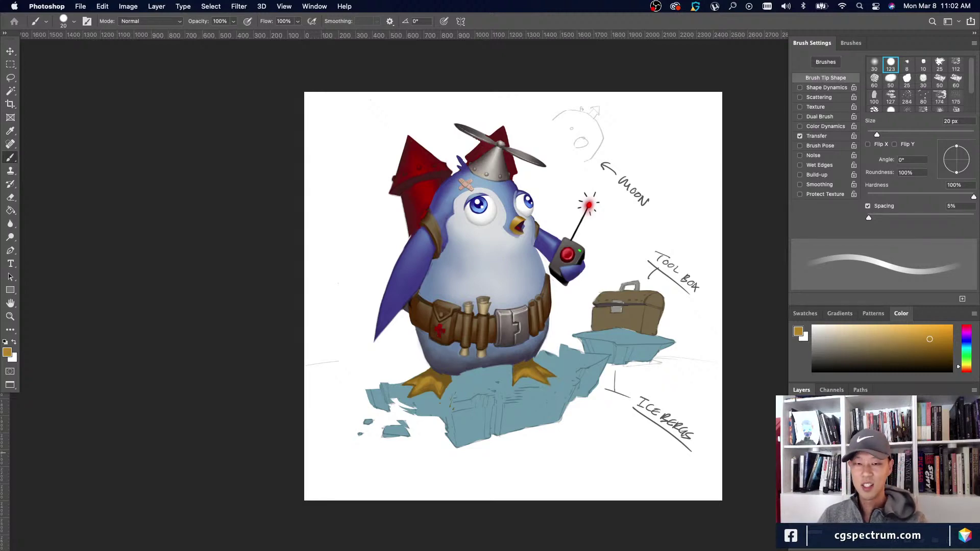
key("super+equal")
key("super+equal")
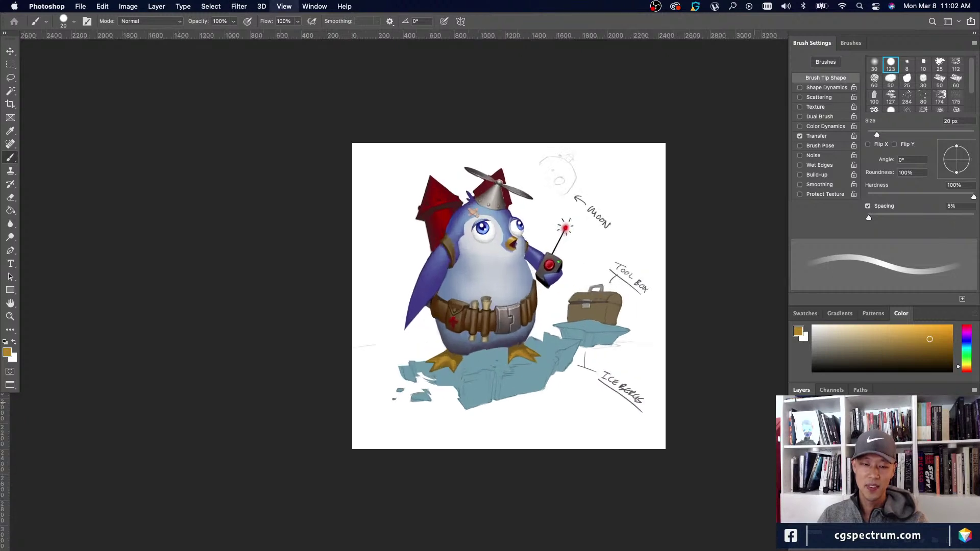
left_click(363, 380, "alt")
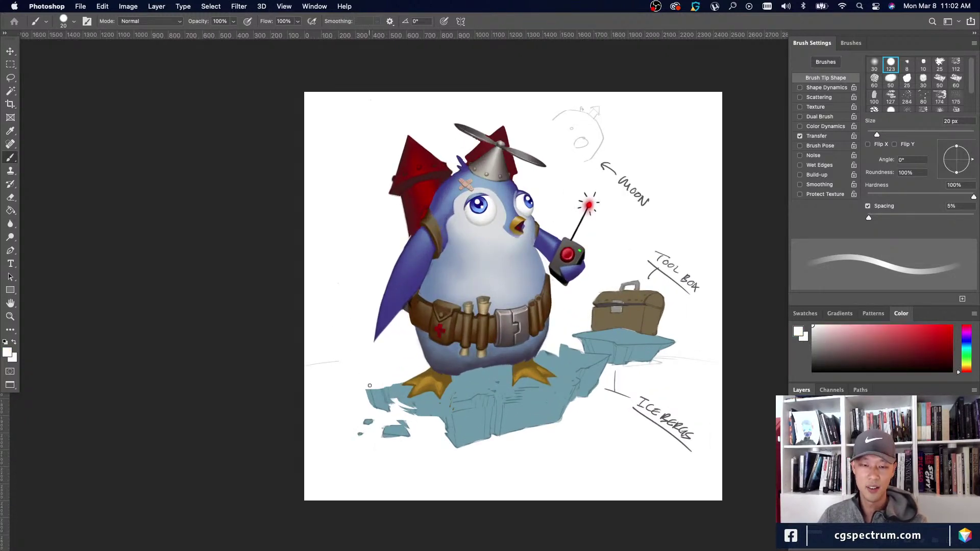
left_click(565, 328, "alt")
mouse_move(572, 342)
left_mouse_down()
mouse_move(564, 360)
mouse_move(576, 353)
mouse_move(549, 352)
mouse_move(578, 354)
left_mouse_up()
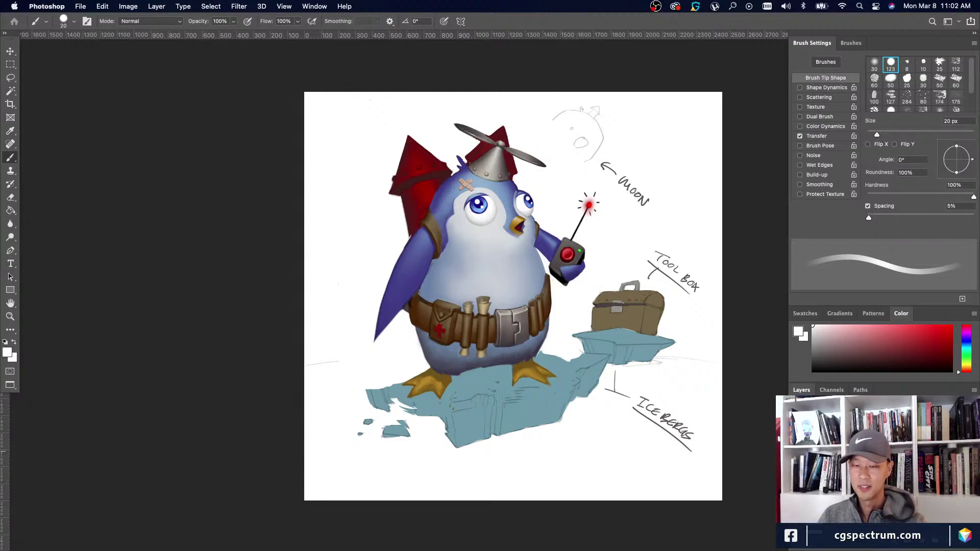
left_click(797, 452)
left_click(797, 454)
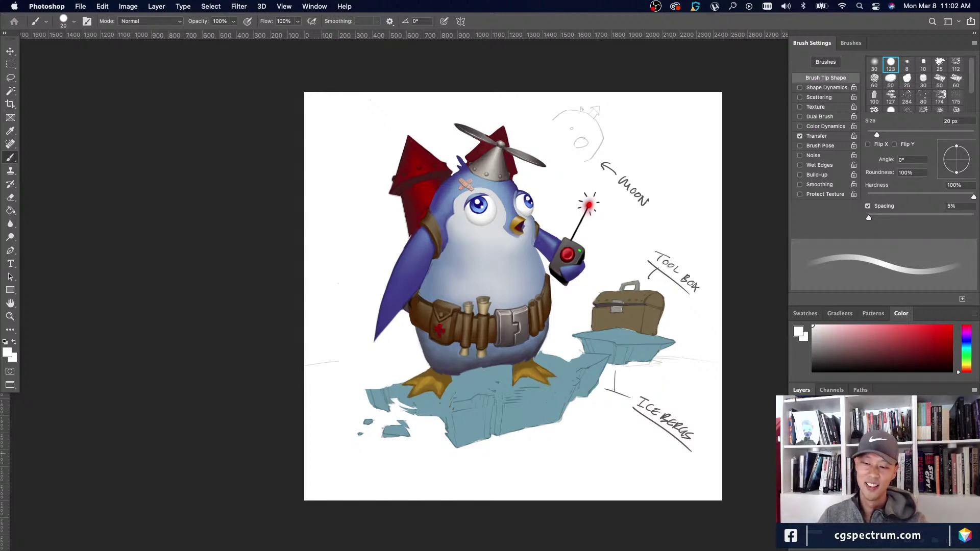
Examine the penguin, its feet and the trimmed iceberg edge up close and within the whole picture.
key("super+minus")
key("super+minus")
key("super+equal")
key("super+equal")
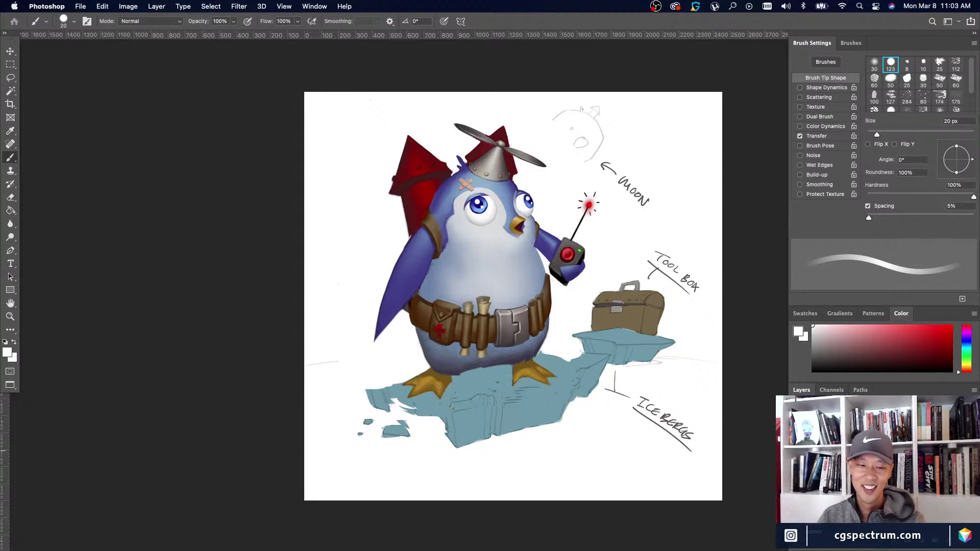
key("super+plus")
mouse_move(717, 481)
left_mouse_down()
mouse_move(666, 472)
mouse_move(697, 470)
left_mouse_up()
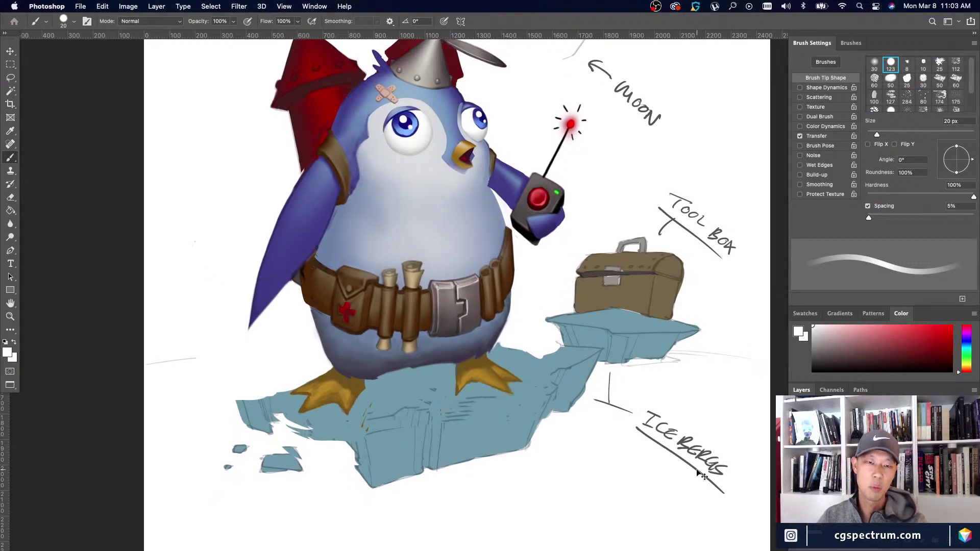
key("super+minus")
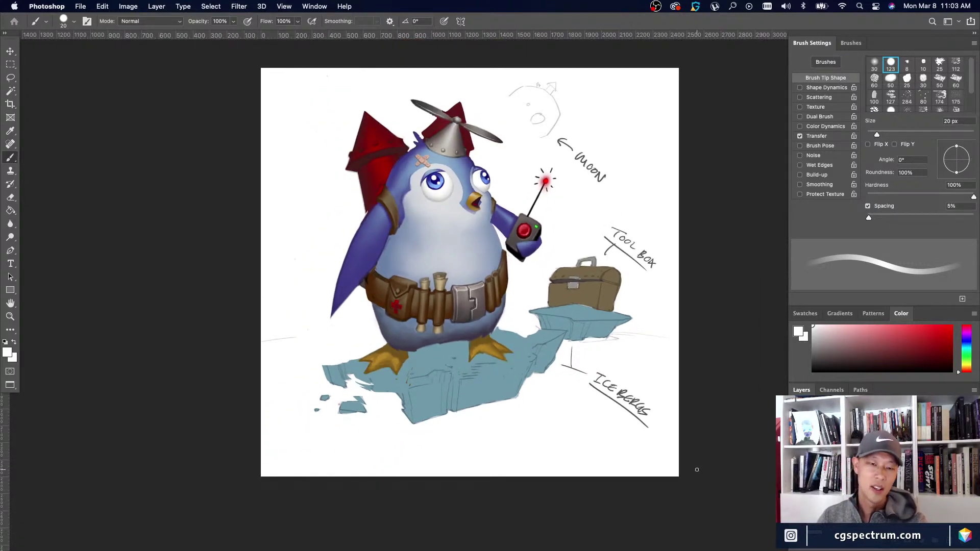
key("super+plus")
key("super+minus")
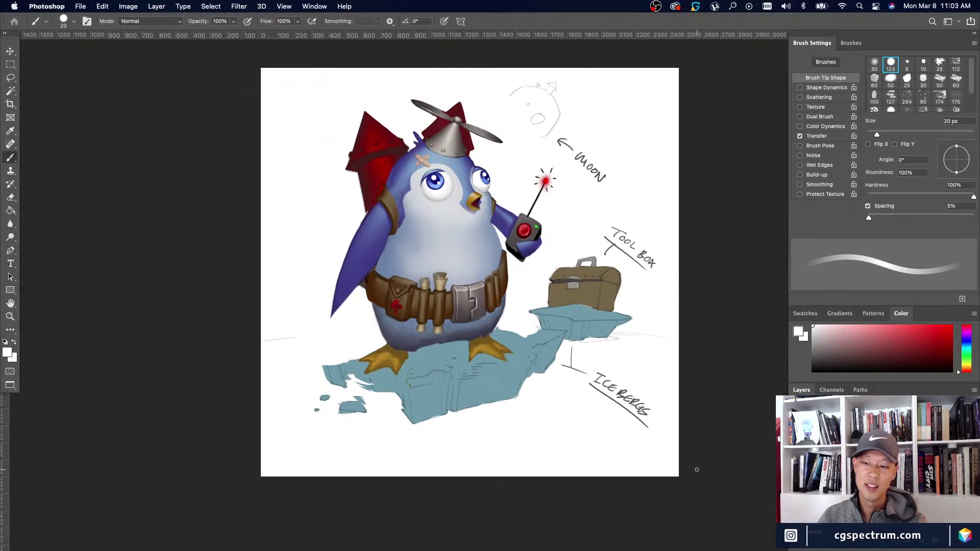
key("super+plus")
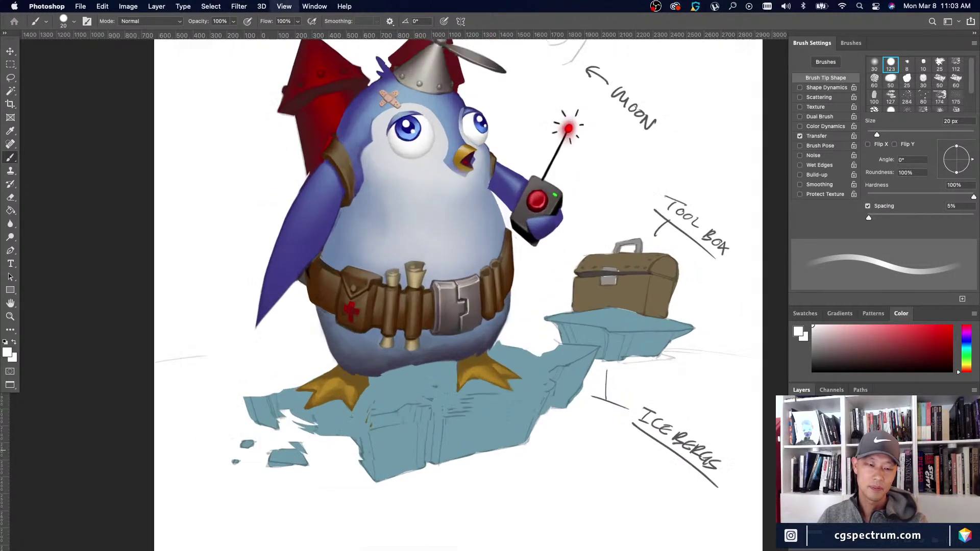
key("super+minus")
key("super+minus")
key("super+plus")
key("super+plus")
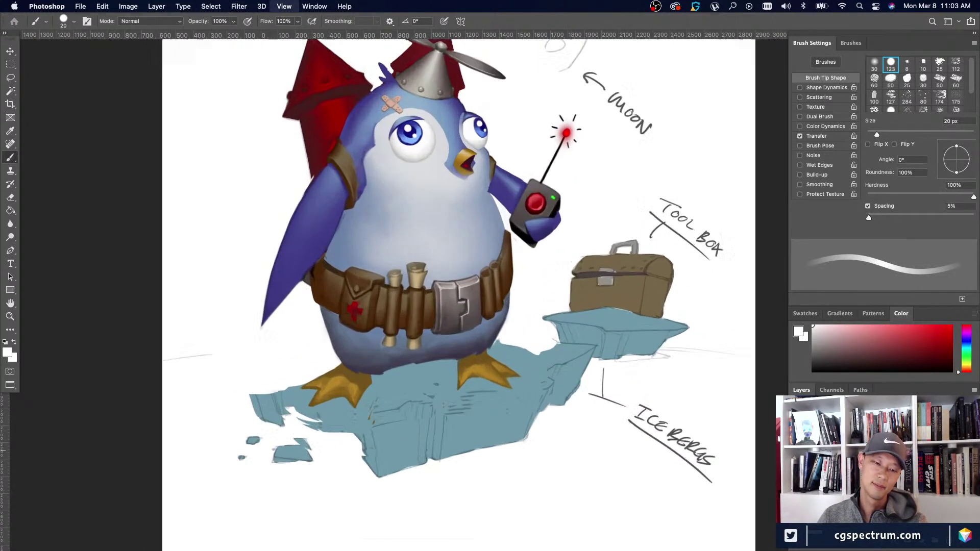
Touch up the ankle below the red-cross pouch with sampled gold at 7 px and resample white beside it.
left_click(322, 364, "alt")
key("bracketleft")
key("bracketleft")
key("bracketleft")
key("bracketleft")
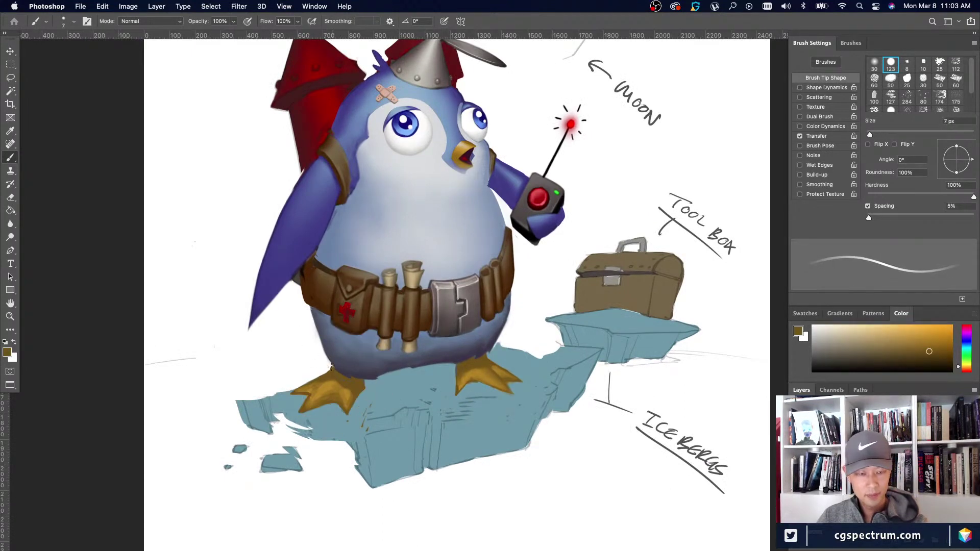
left_click(331, 365, "alt")
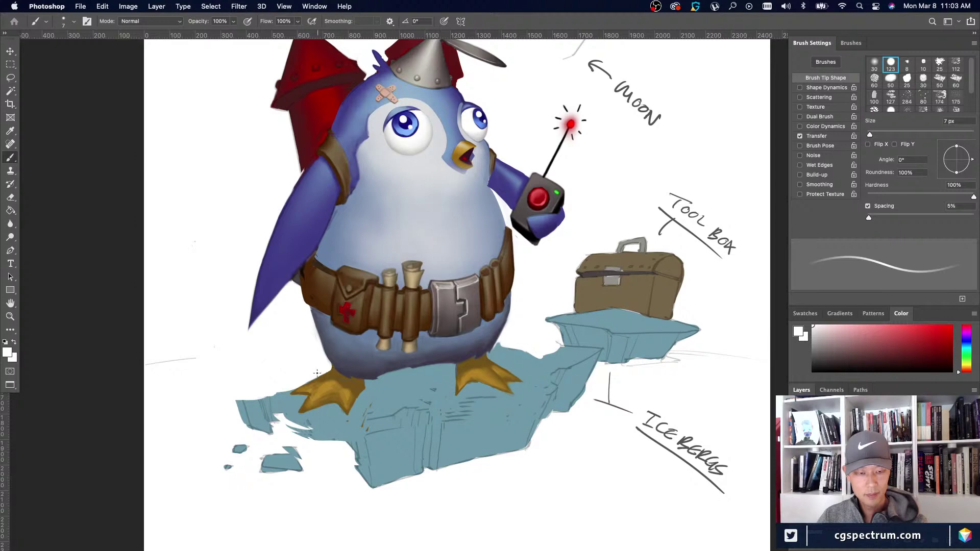
Examine the whole penguin illustration at several magnifications, checking the pose, feet, toolbox and icebergs.
key("super+minus")
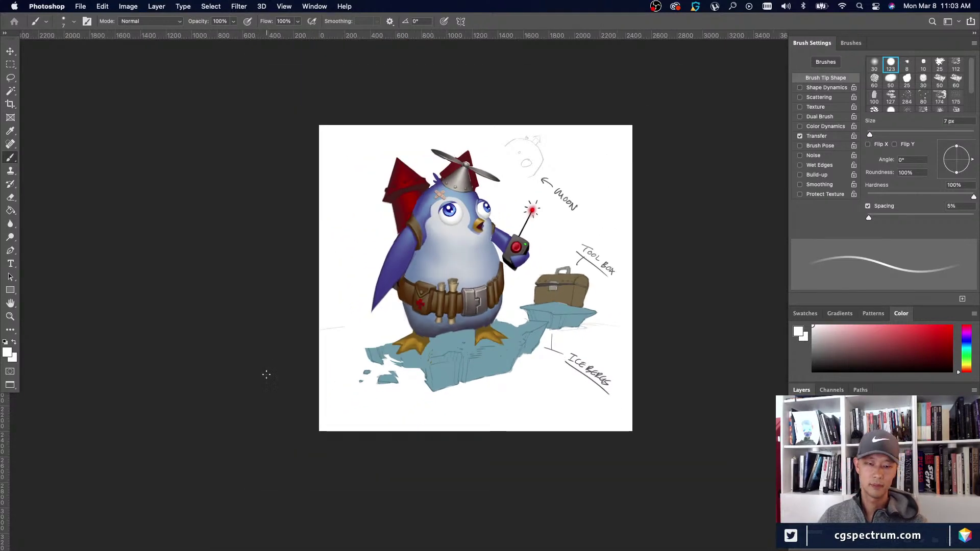
key("super+plus")
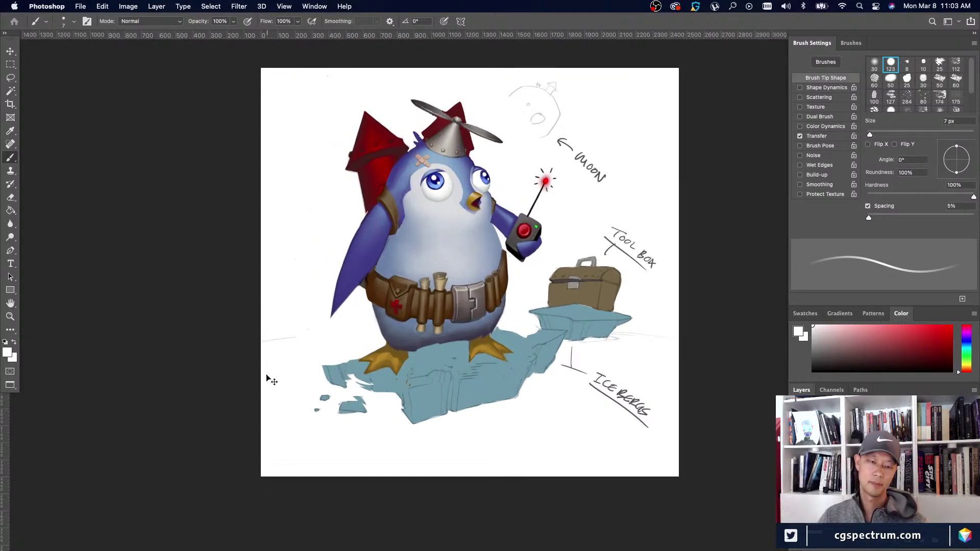
key("super+minus")
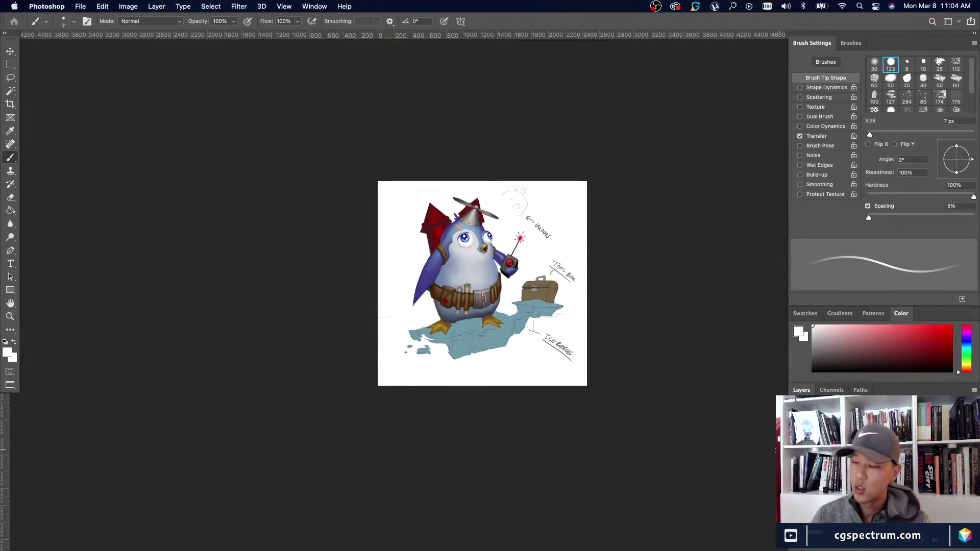
left_click(270, 413)
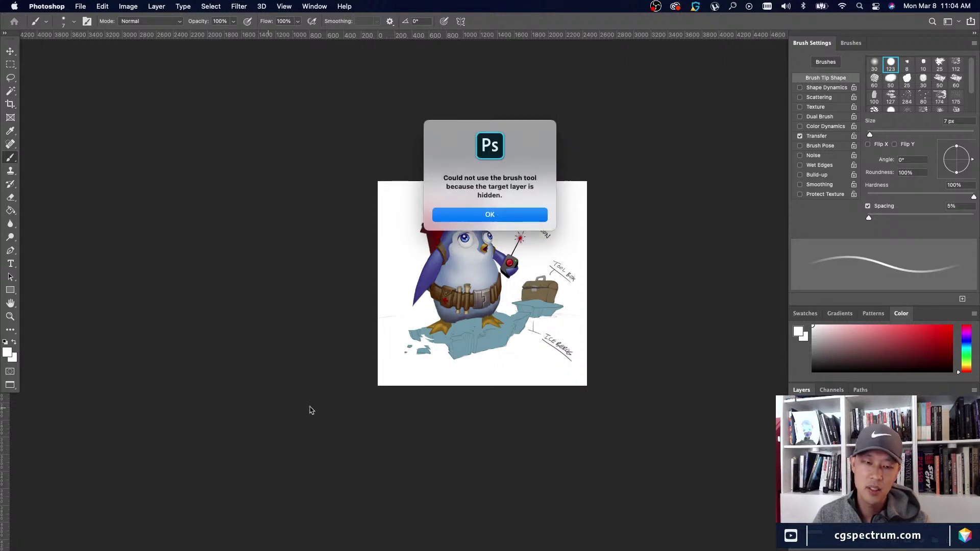
left_click(444, 219)
key("super+equal")
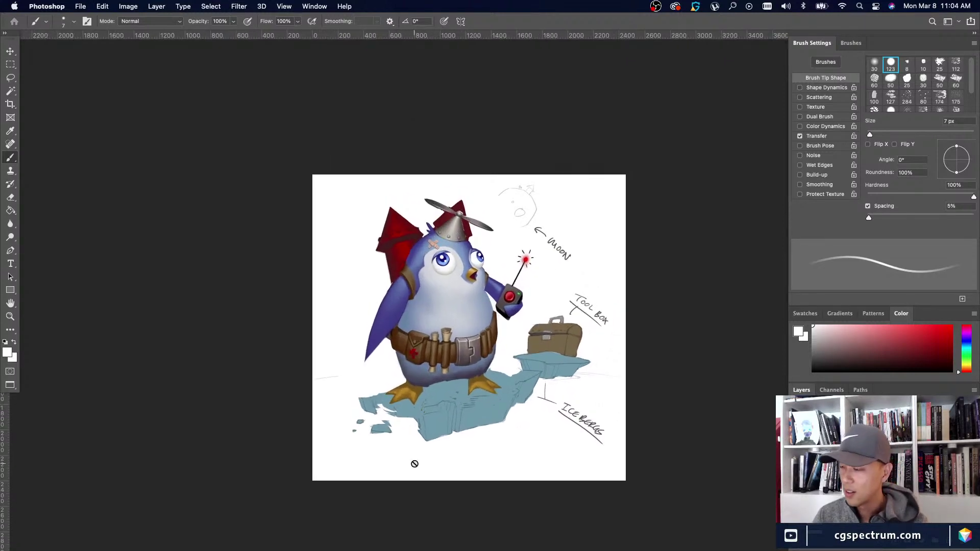
key("super+equal")
left_click_drag(425, 502, 430, 466)
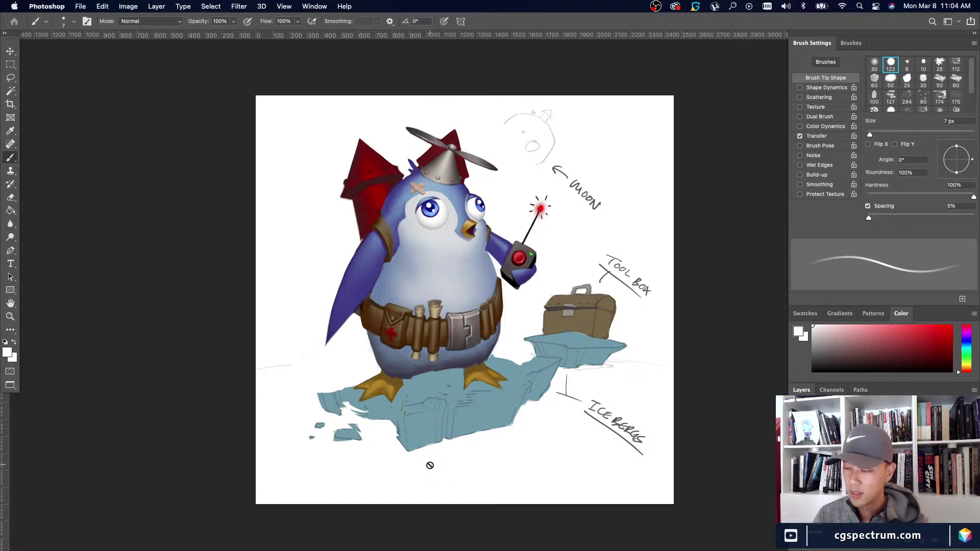
key("super+minus")
key("super+equal")
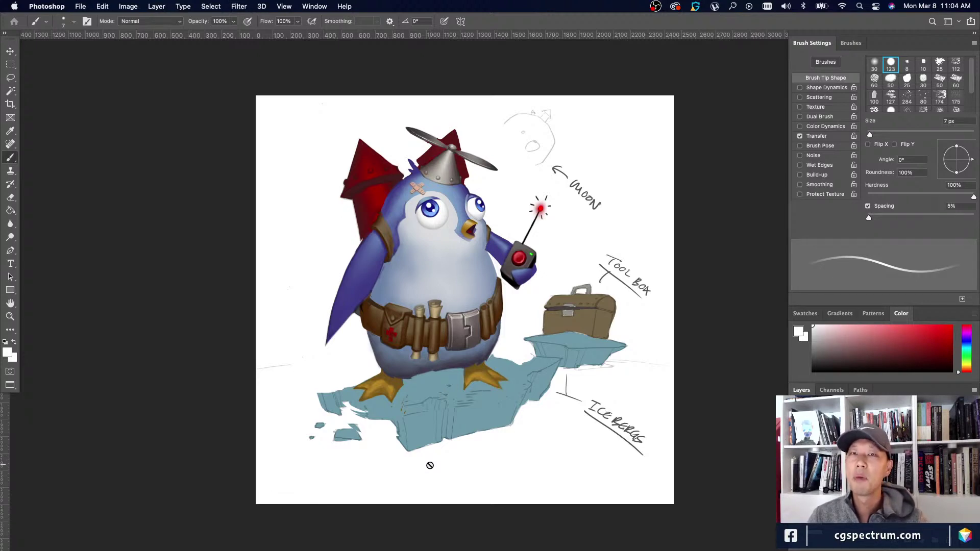
left_click(156, 385)
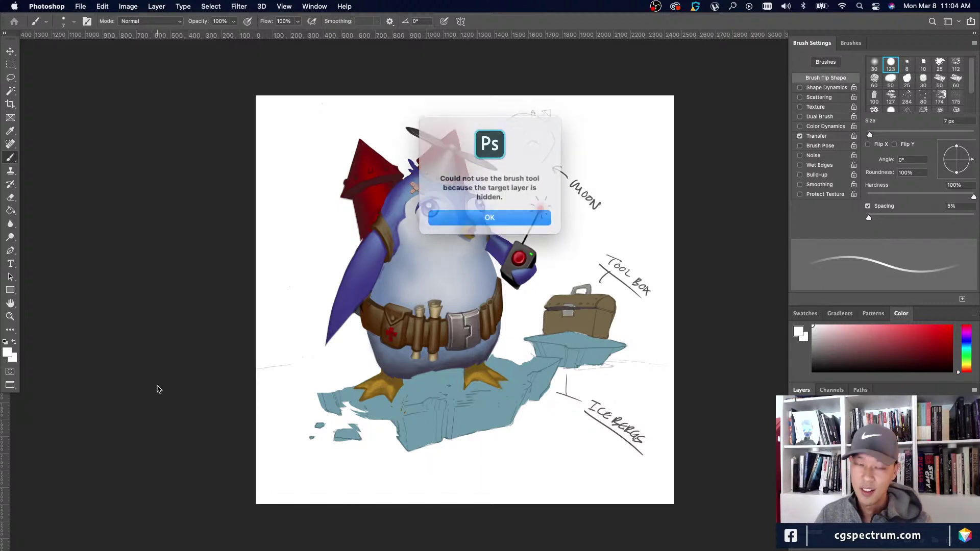
left_click(443, 217)
key("super+equal")
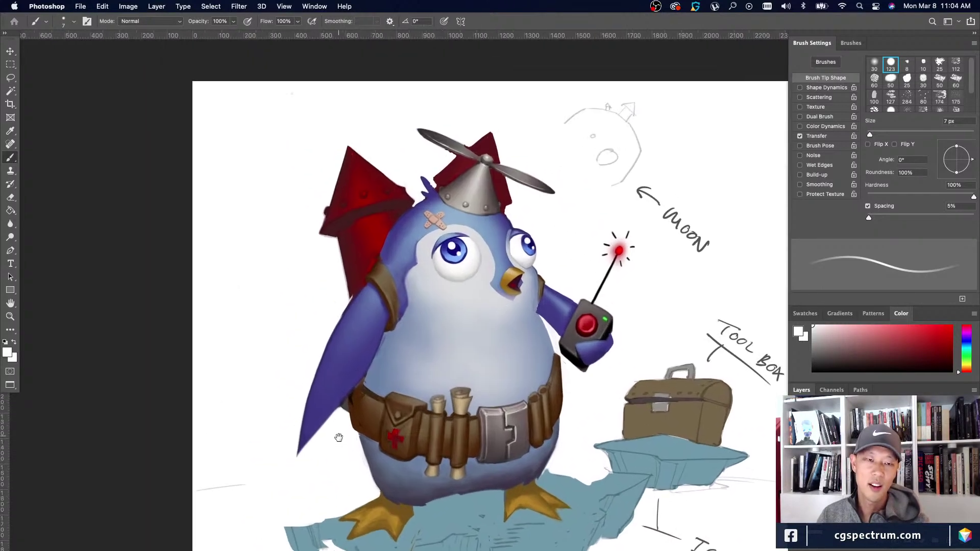
scroll(368, 391, "down", 3)
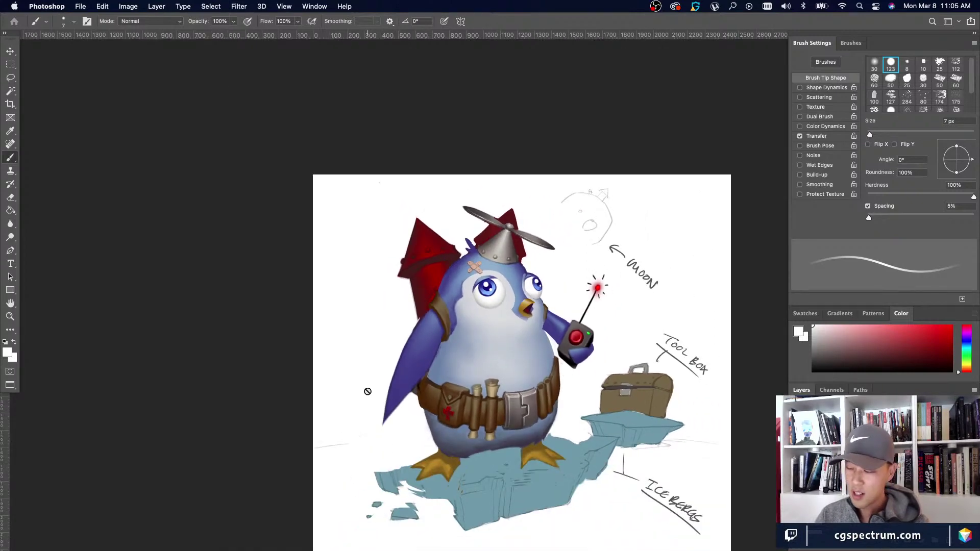
scroll(418, 437, "down", 2)
scroll(419, 437, "right", 2)
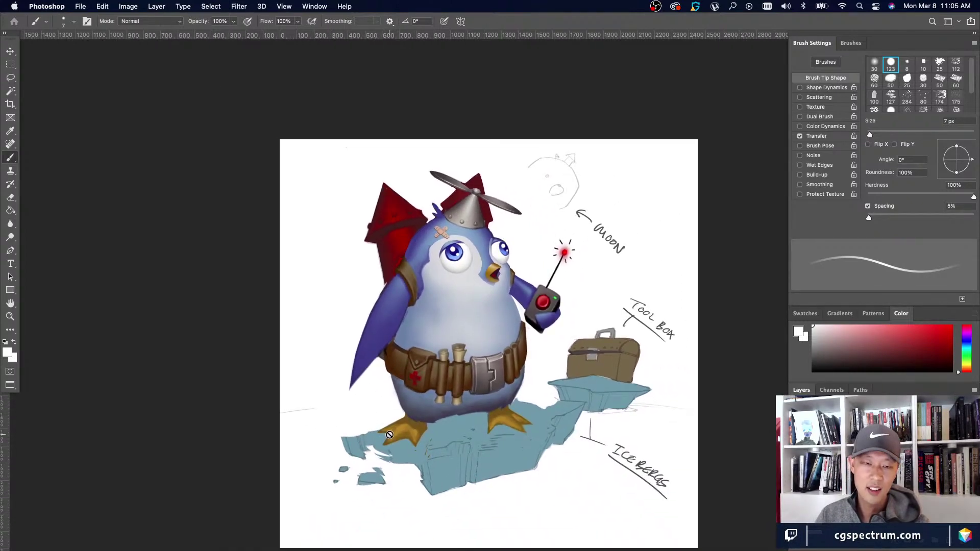
key("super+equal")
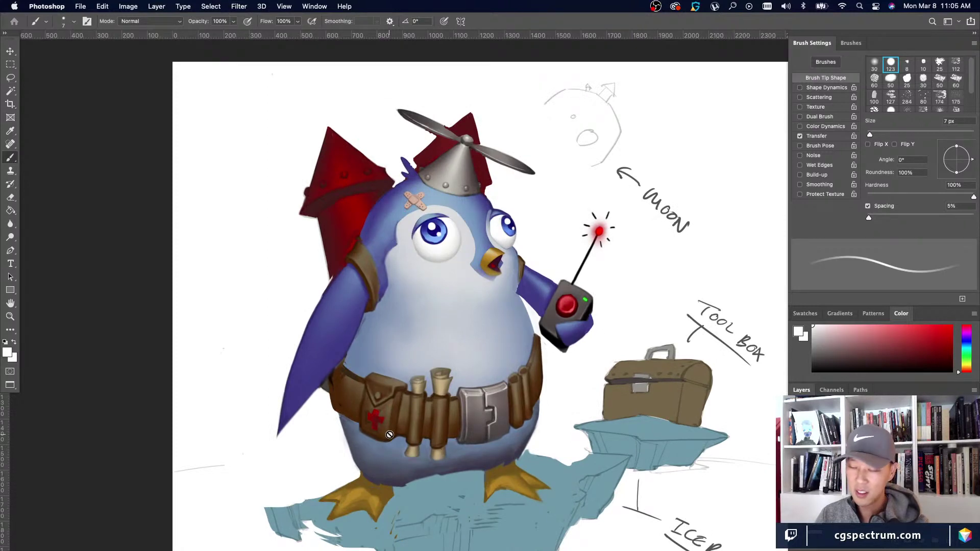
scroll(434, 497, "down", 3)
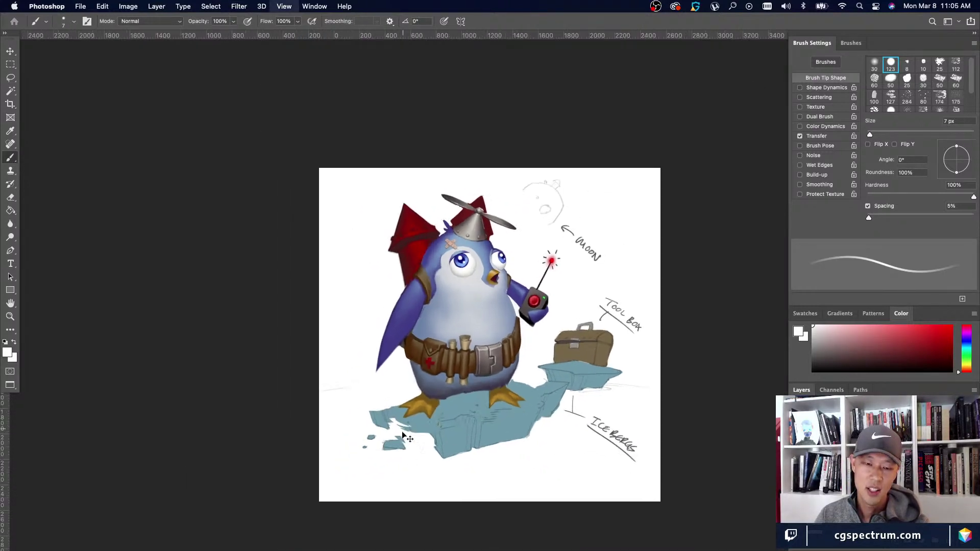
scroll(419, 459, "up", 2)
scroll(674, 449, "down", 1)
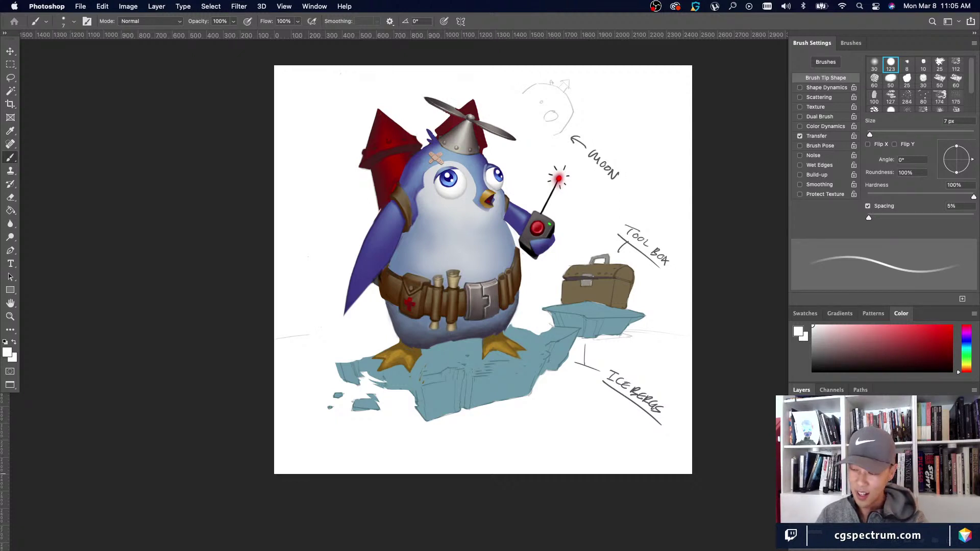
Sample white and paint out the ice spur linking the penguin's iceberg to the toolbox iceberg, enlarging the brush to 25 px.
left_click(521, 336, "alt")
left_click(521, 319, "alt")
left_click_drag(514, 321, 512, 324)
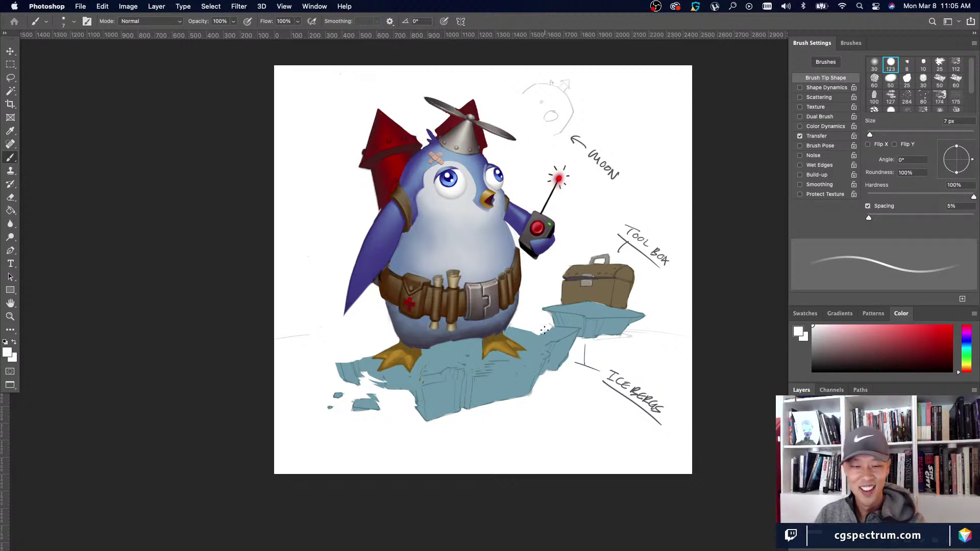
key("bracketright")
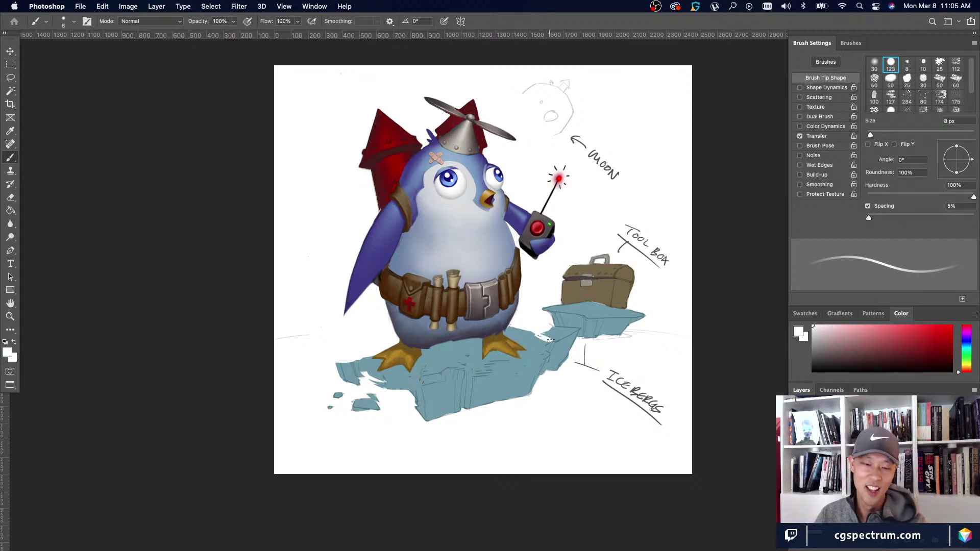
key("bracketright")
key("bracketright")
key("bracketright")
mouse_move(546, 341)
left_mouse_down()
mouse_move(558, 344)
mouse_move(550, 349)
mouse_move(550, 329)
mouse_move(573, 339)
mouse_move(554, 335)
mouse_move(564, 357)
mouse_move(558, 350)
left_mouse_up()
key("bracketright")
key("bracketright")
Reshape the cut end of the penguin's iceberg with sampled ice blue and white at 25 px.
left_click(546, 340, "alt")
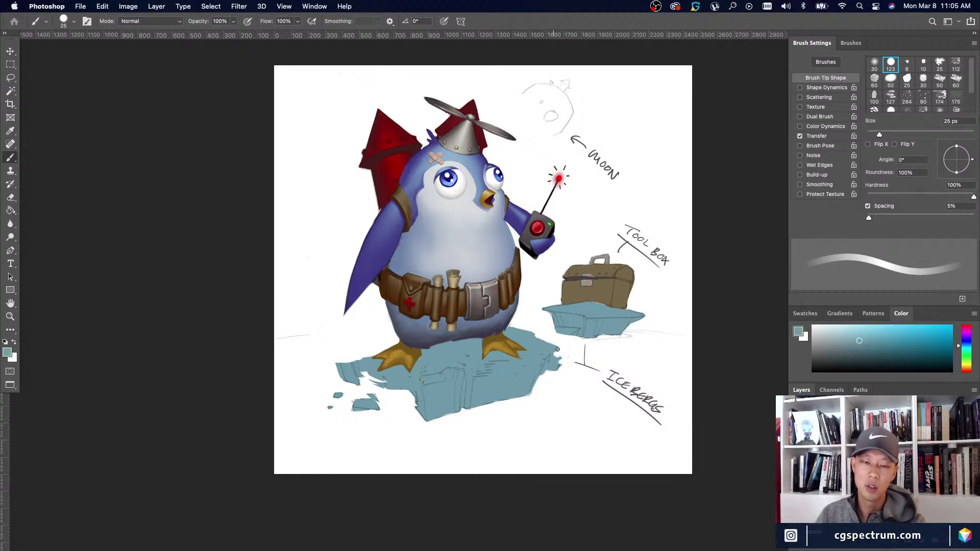
left_click(559, 353, "alt")
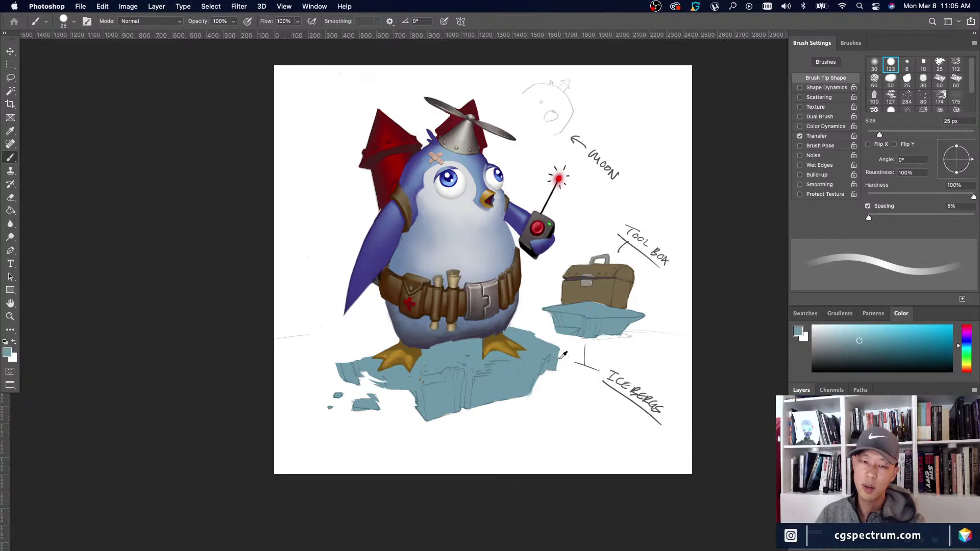
left_click(561, 359, "alt")
left_click(552, 352, "alt")
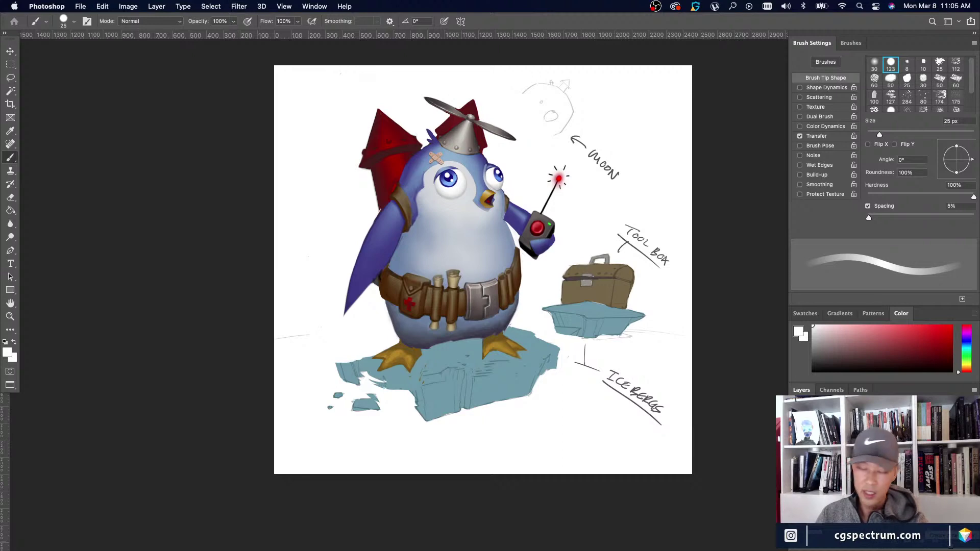
Check the two separated icebergs up close and within the whole picture.
key("super+plus")
left_click_drag(411, 441, 418, 472)
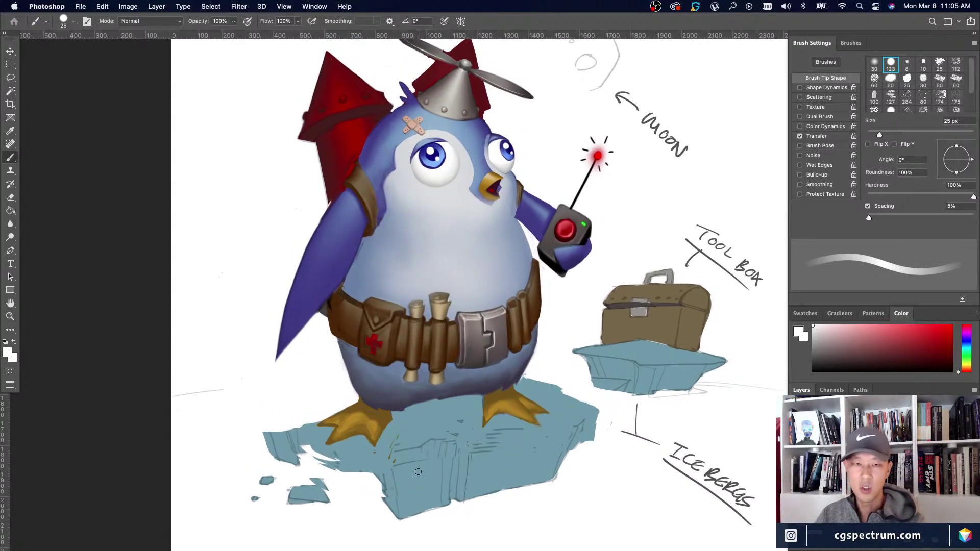
key("super+minus")
key("super+plus")
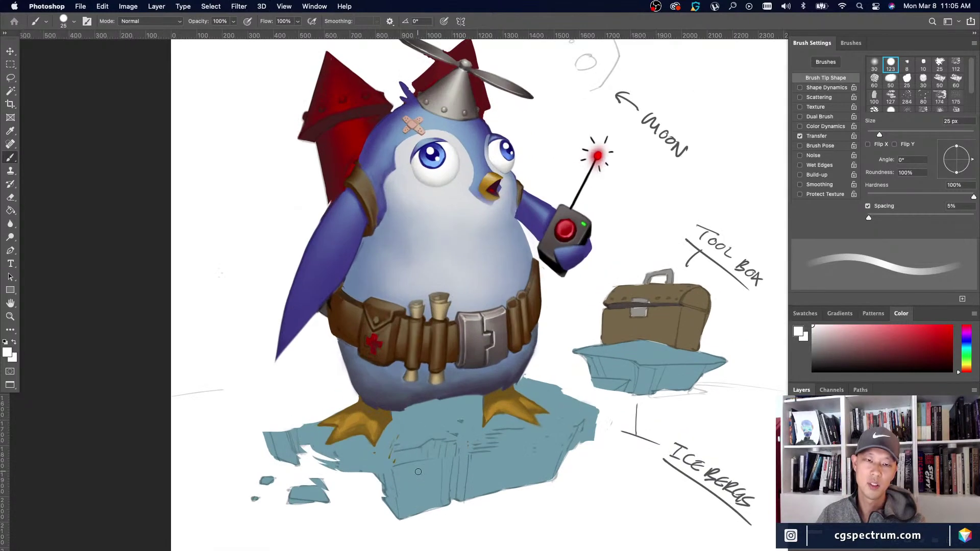
key("super+minus")
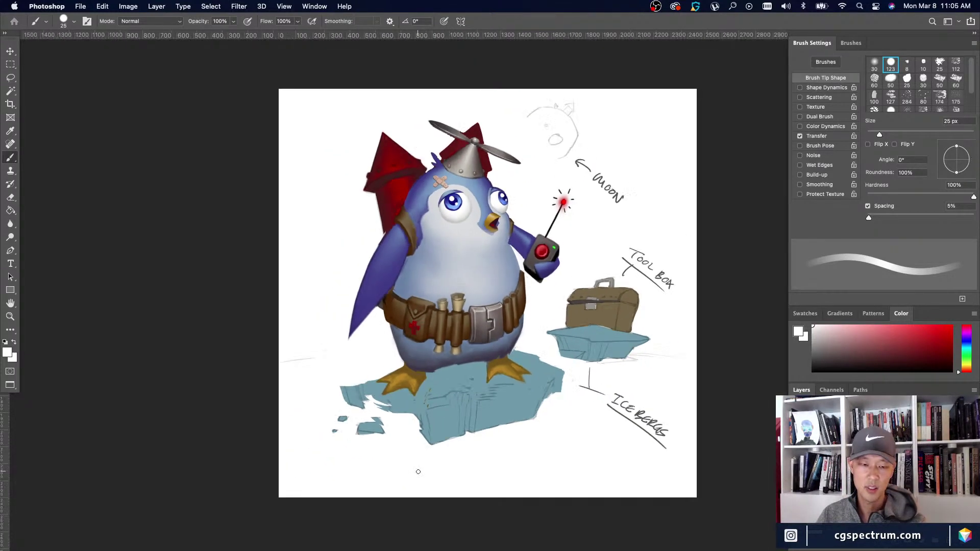
key("super+plus")
key("super+minus")
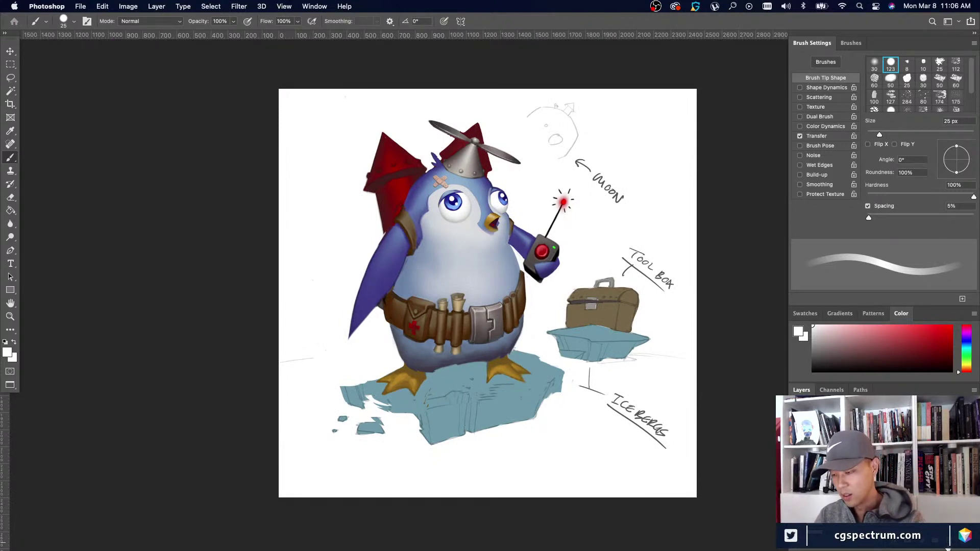
key("super+minus")
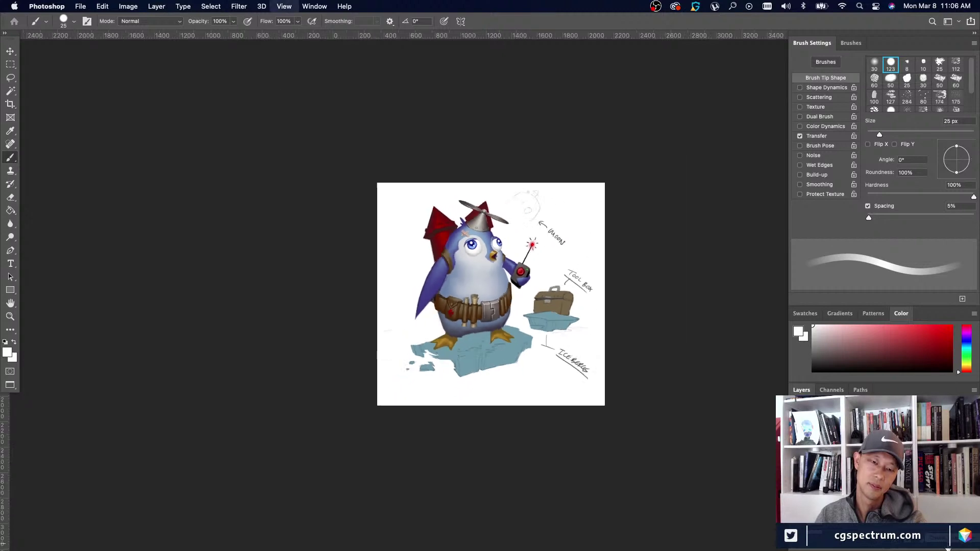
Sample dark brown from the belt's end below the remote and widen its outer edge with a 6 px brush.
key("super+plus")
key("super+plus")
key("super+plus")
key("super+plus")
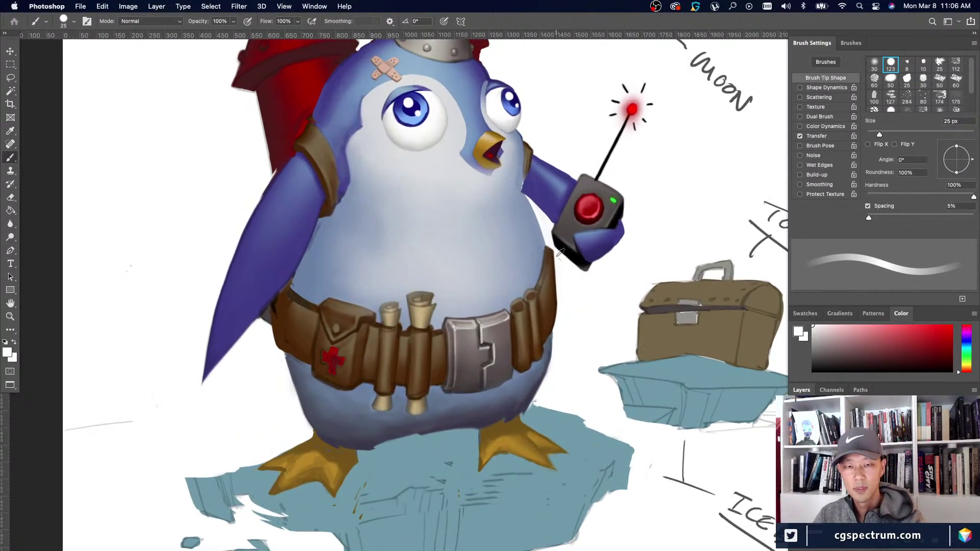
left_click(550, 255, "alt")
key("[")
key("bracketleft")
key("bracketleft")
key("bracketleft")
key("bracketleft")
key("bracketleft")
key("bracketleft")
key("bracketleft")
key("bracketleft")
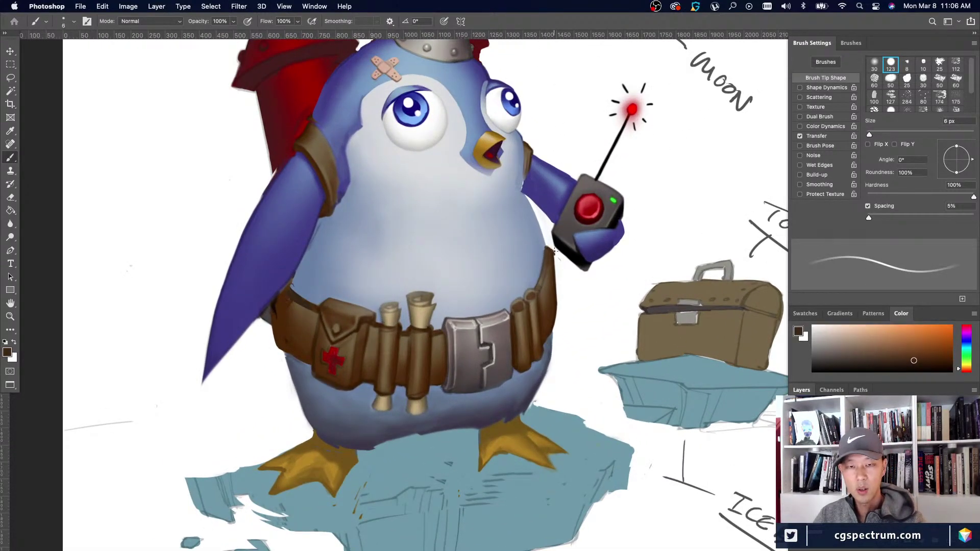
mouse_move(561, 302)
left_mouse_down()
mouse_move(556, 269)
mouse_move(555, 327)
left_mouse_up()
key("bracketright")
key("bracketright")
left_click(555, 262, "alt")
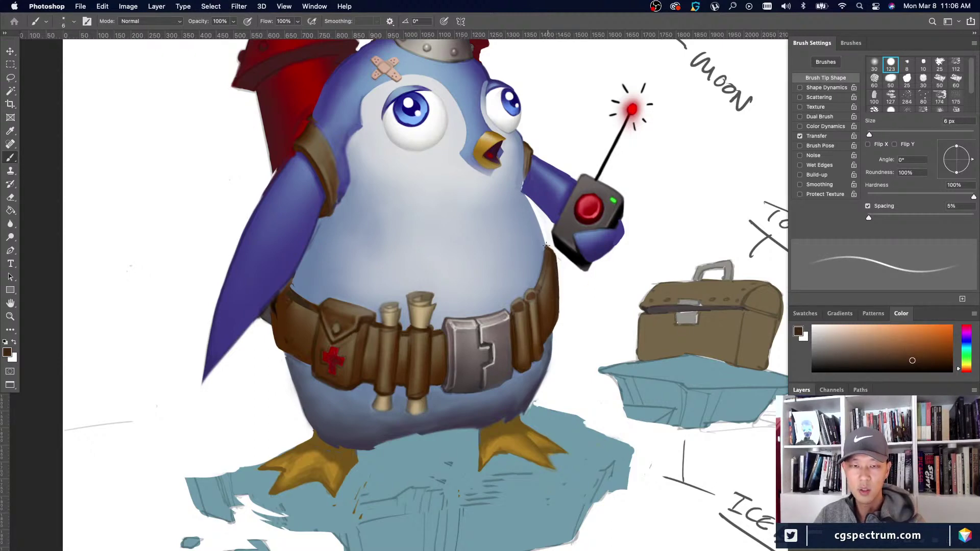
Clean around the belt's upper tip with sampled off-white at 7 px and thicken its outer edge in dark brown at 9 px.
left_click(547, 248, "alt")
key("bracketright")
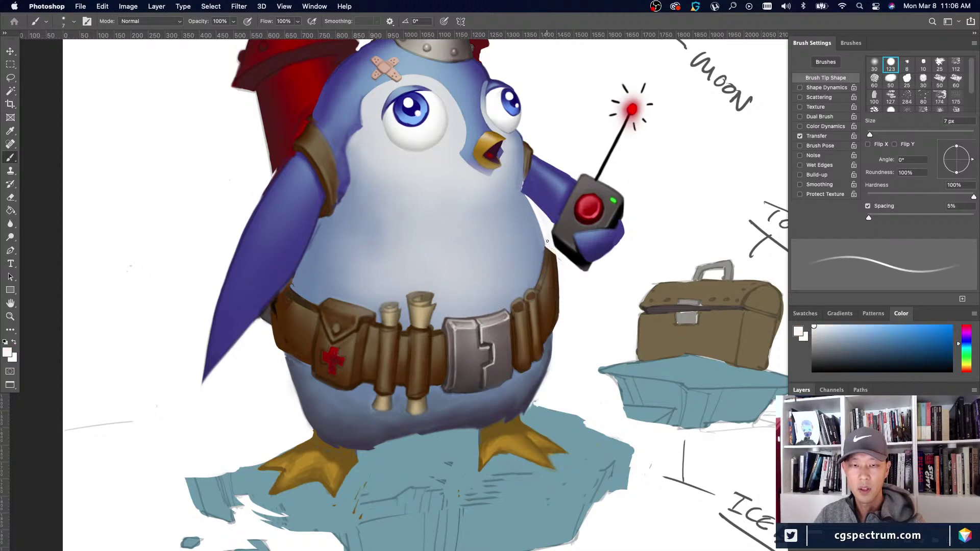
left_click(558, 257, "alt")
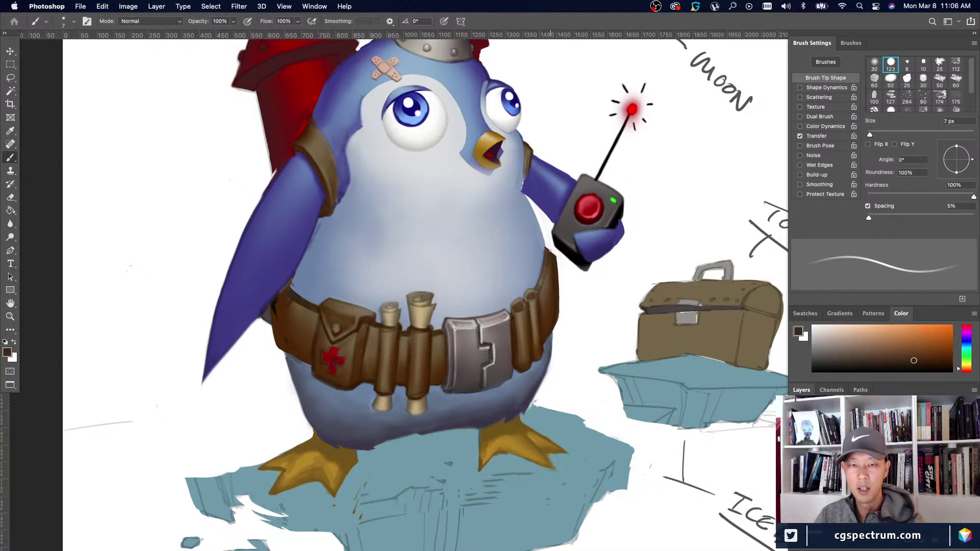
key("bracketright")
key("bracketright")
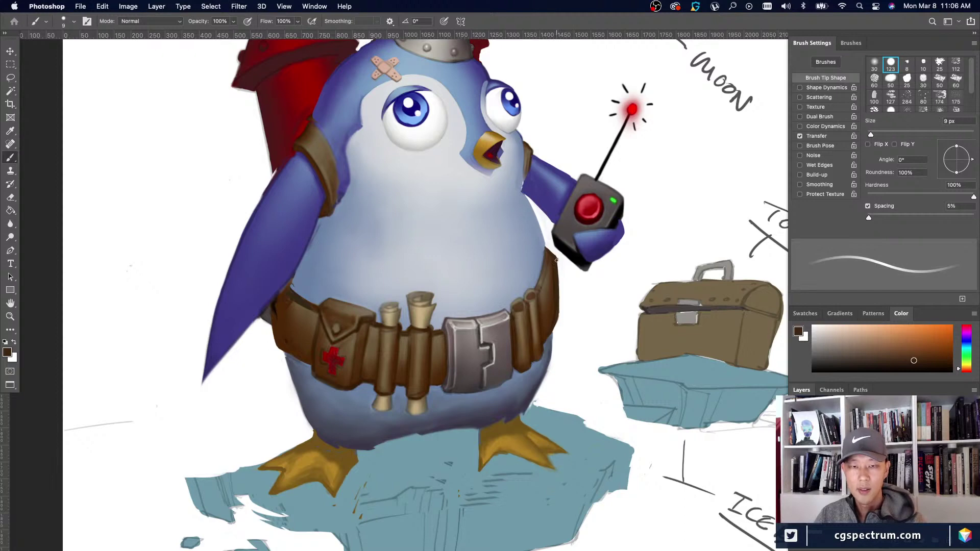
left_click_drag(560, 315, 556, 261)
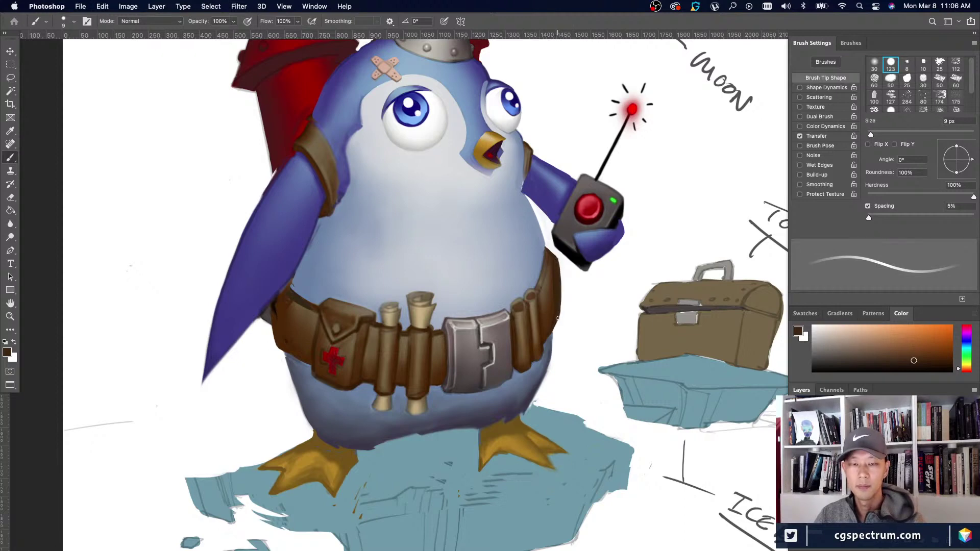
left_click(551, 275, "alt")
key("bracketright")
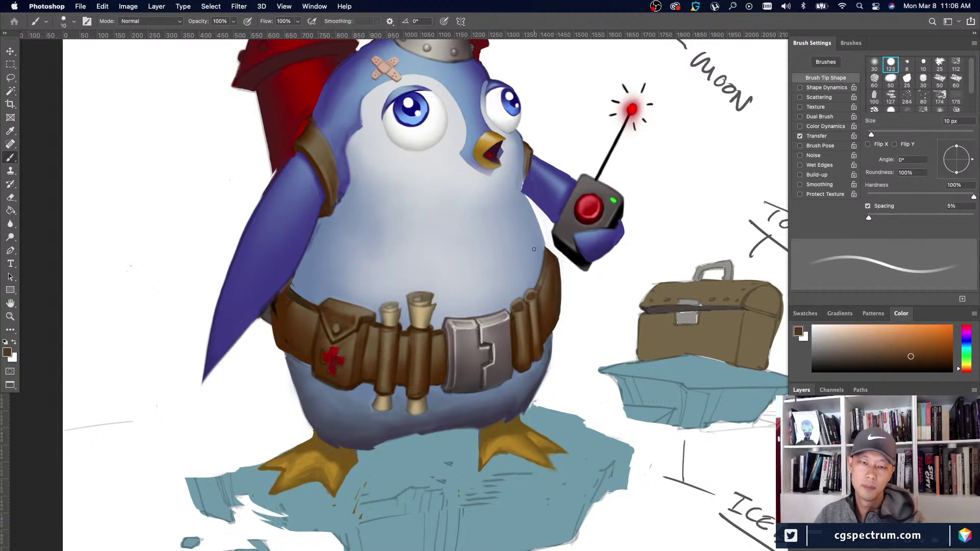
Sample the body's blue and refine the belly edge where it meets the belt's upper tip with a 9 px brush.
key("bracketleft")
left_click(543, 254, "alt")
left_click_drag(545, 254, 541, 282)
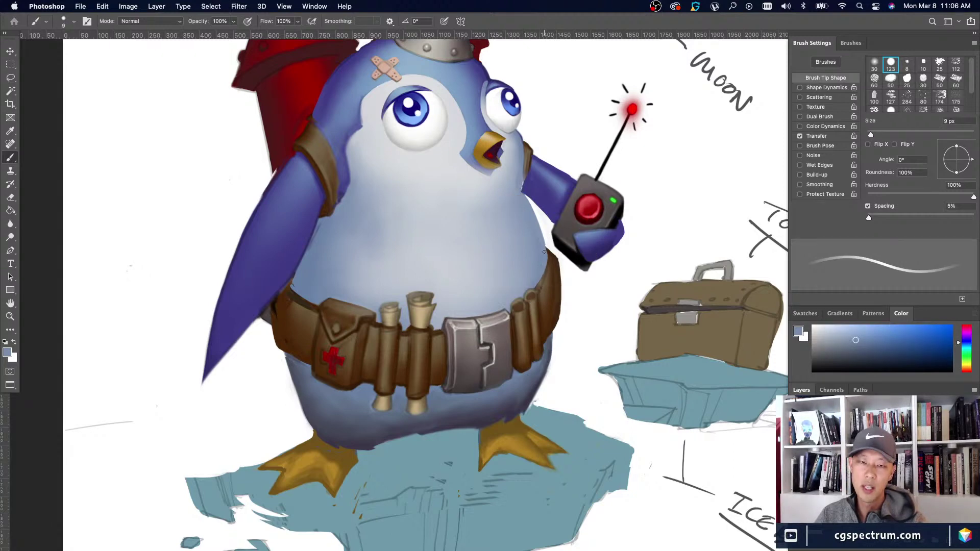
Sample the tan and dark browns of the belt end below the remote and refine its edge with an 8 px brush.
left_click(535, 304, "alt")
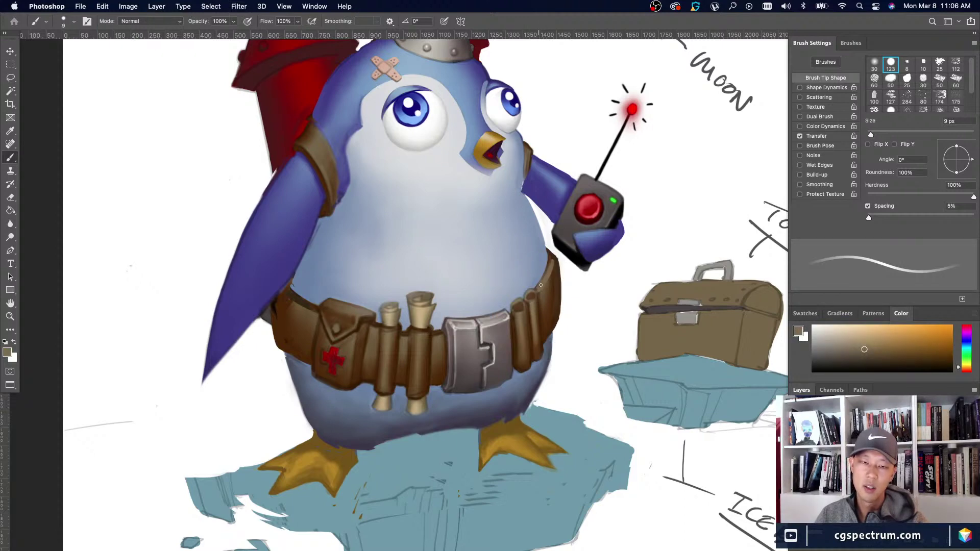
left_click(553, 254, "alt")
left_click(551, 258, "alt")
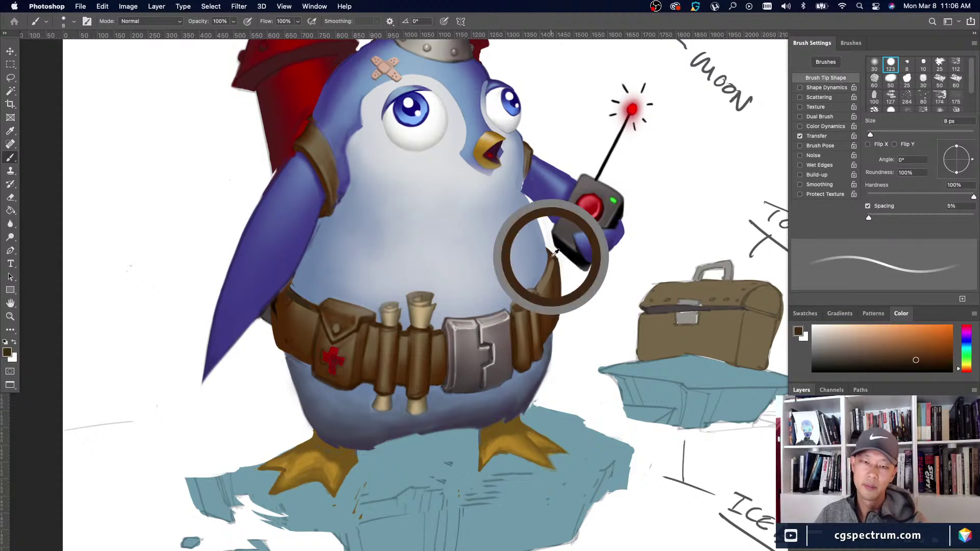
key("bracketleft")
left_click(552, 266, "alt")
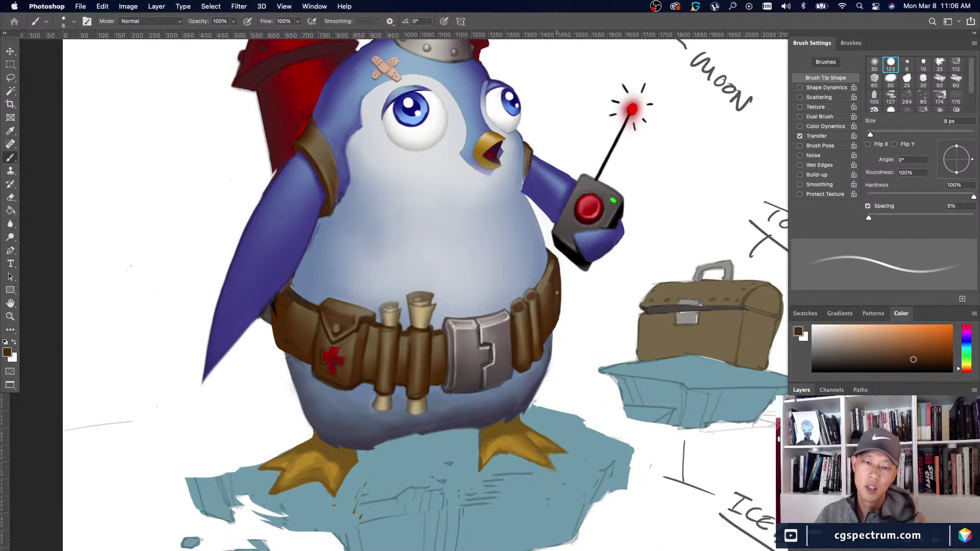
key("bracketleft")
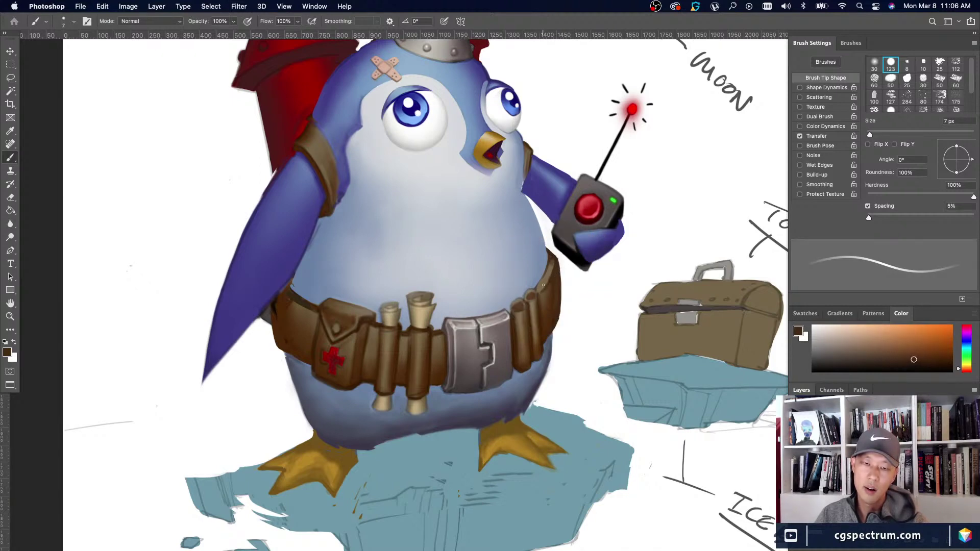
Blend the shading of the belt end beside the small pouches in sampled dark browns, using brushes from 8 up to 15 px.
left_click(551, 268, "alt")
key("bracketright")
left_click(551, 283, "alt")
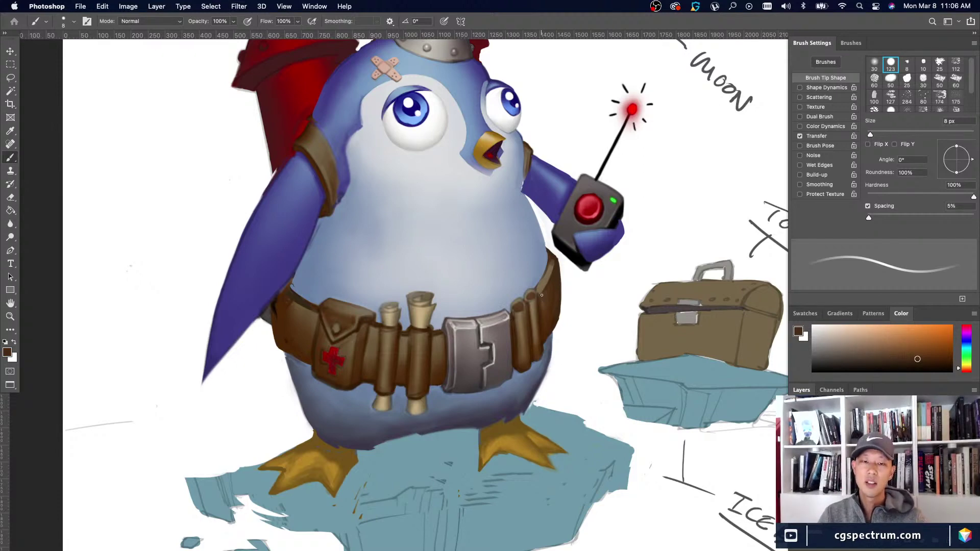
left_click(551, 257, "alt")
key("bracketright")
key("bracketright")
key("bracketright")
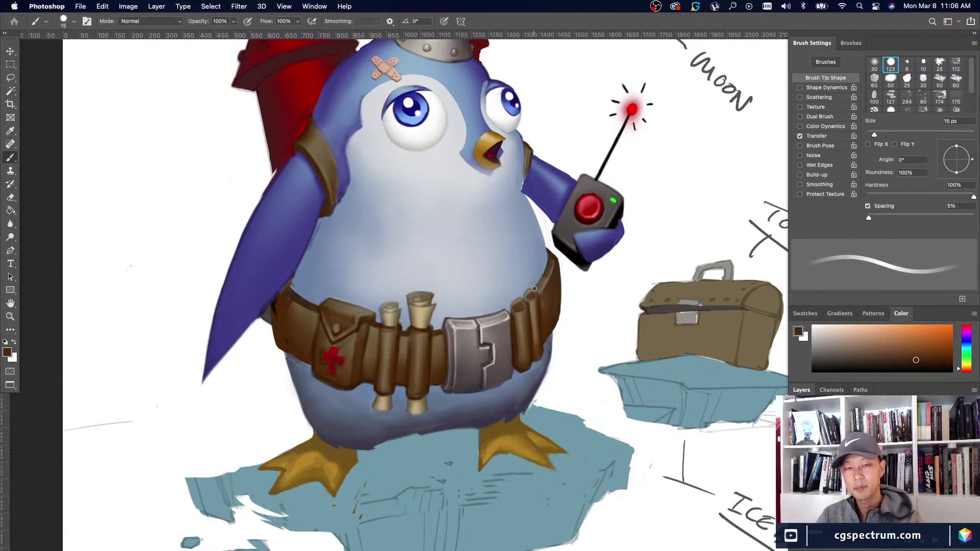
Examine the reshaped belt end within the whole picture and at closer range.
key("super+0")
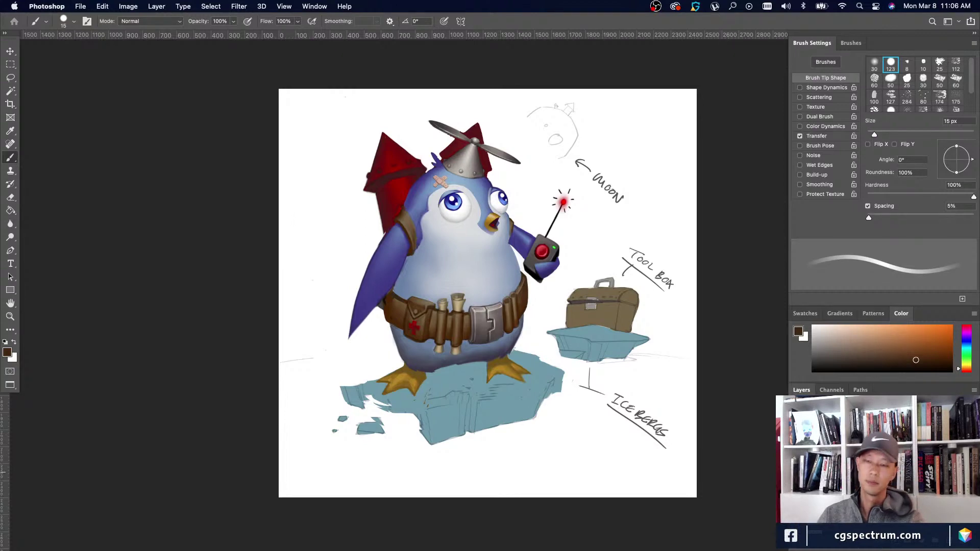
key("super+minus")
key("super+minus")
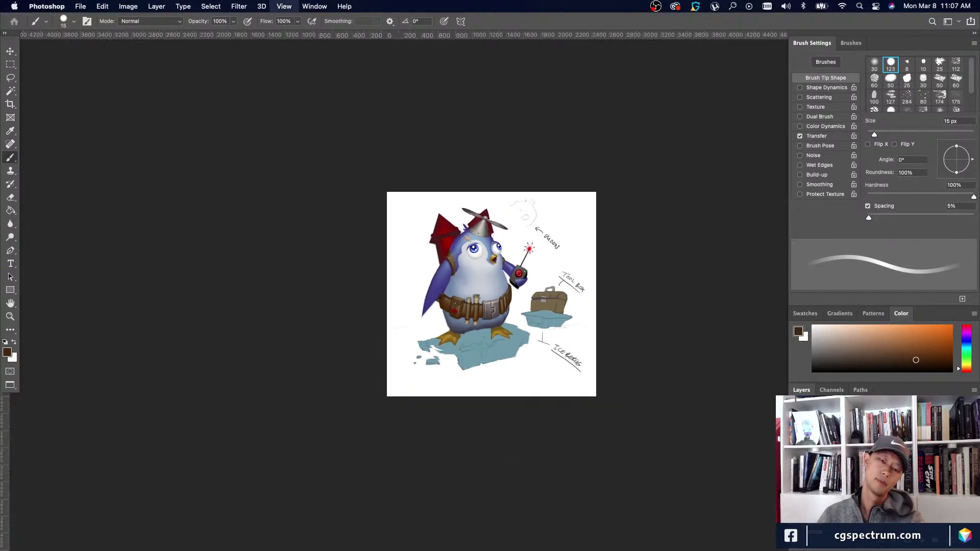
key("super+0")
key("super+plus")
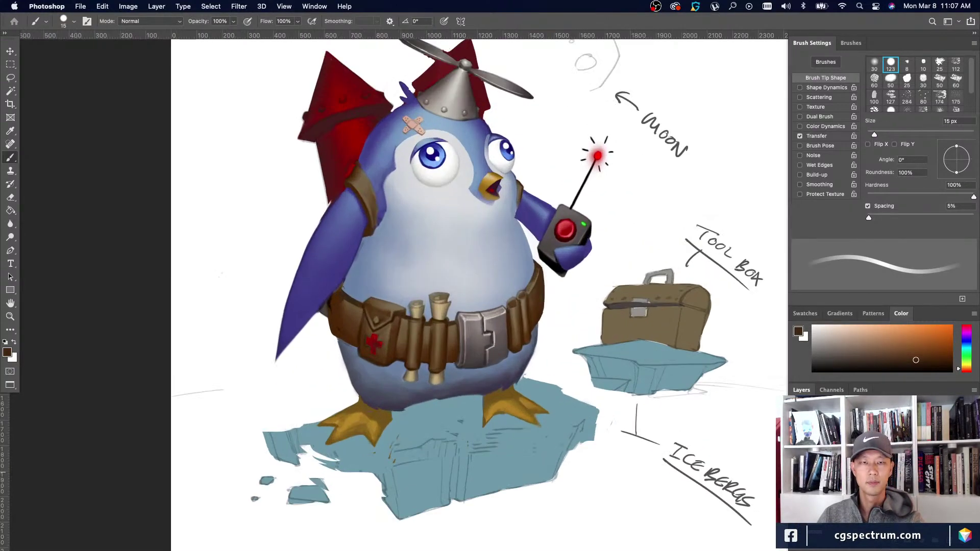
key("super+minus")
key("super+0")
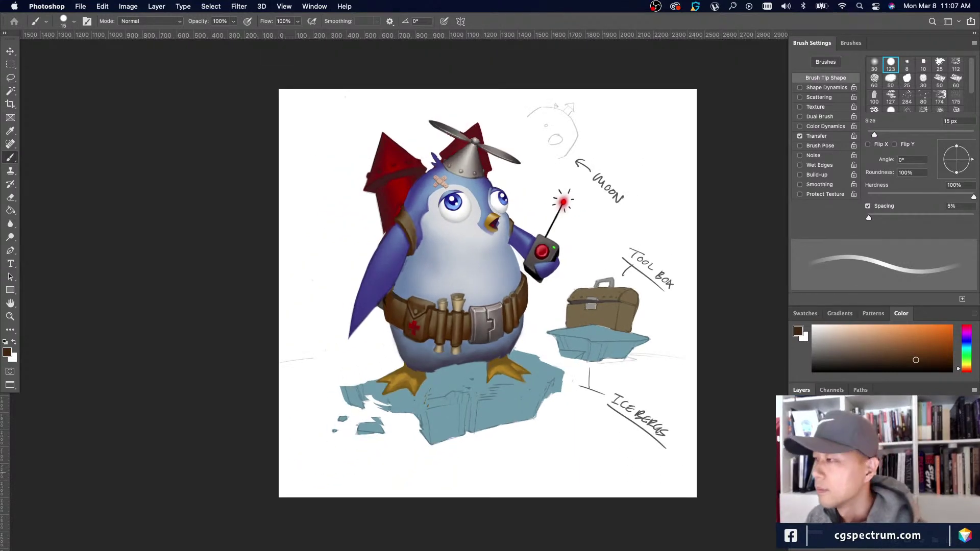
key("super+minus")
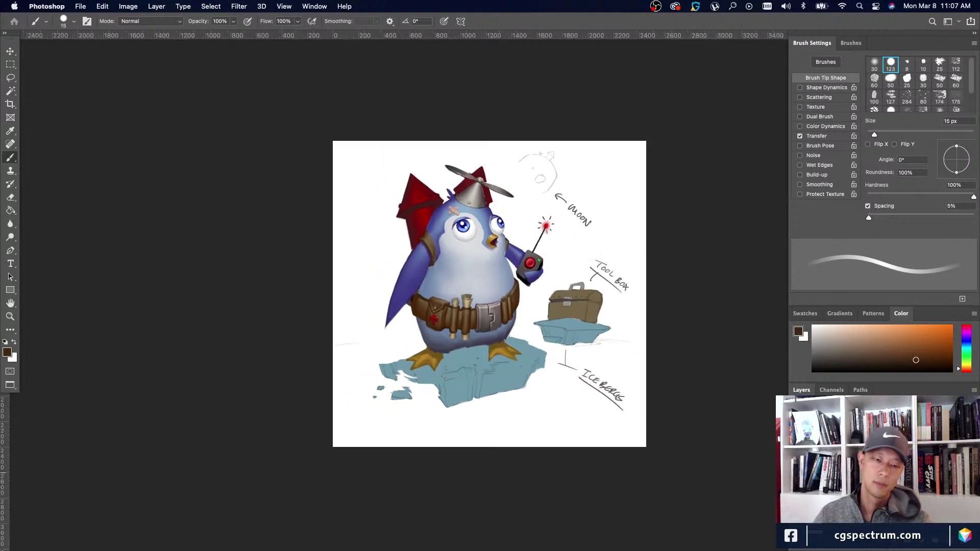
key("super+plus")
key("super+plus")
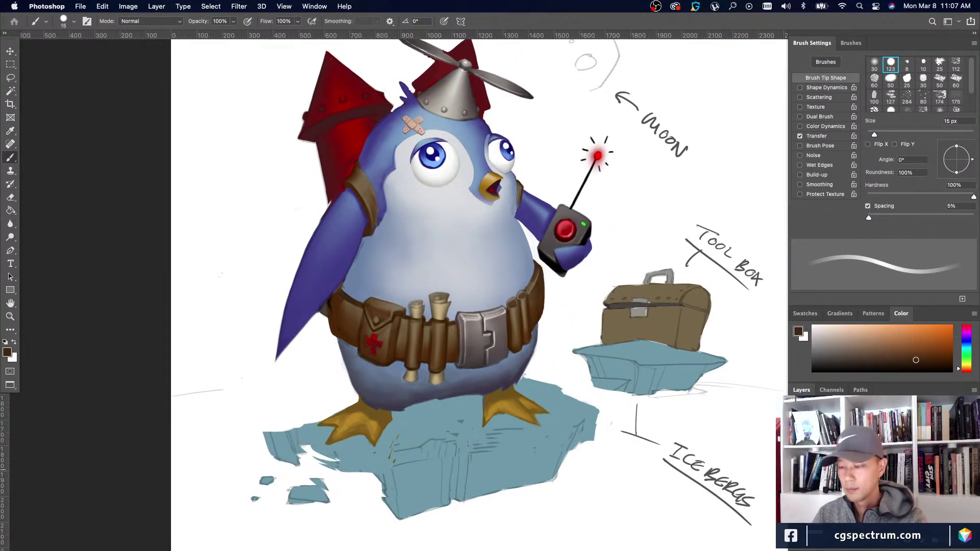
Clean the lower body's edge below the red-cross pouch with sampled off-white at 6 px and define it in dark blue-grey at 5 px.
scroll(335, 286, "down", 3)
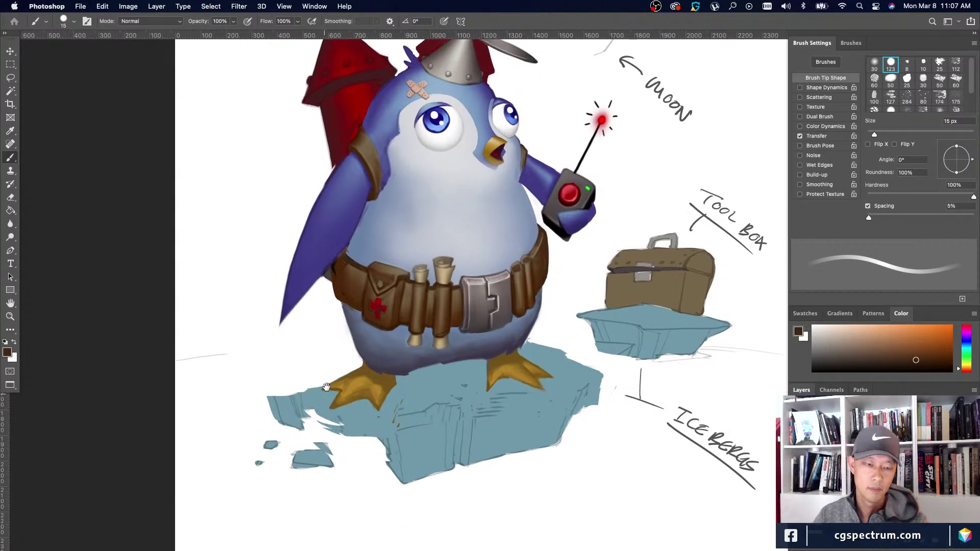
left_click(380, 357, "alt")
key("bracketleft")
key("bracketleft")
key("bracketleft")
key("bracketleft")
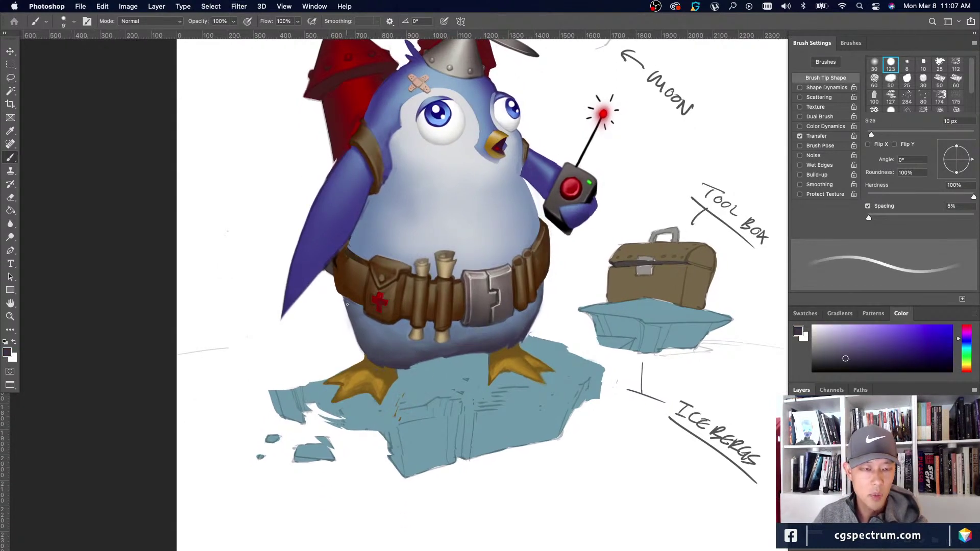
key("bracketleft")
left_click(344, 297, "alt")
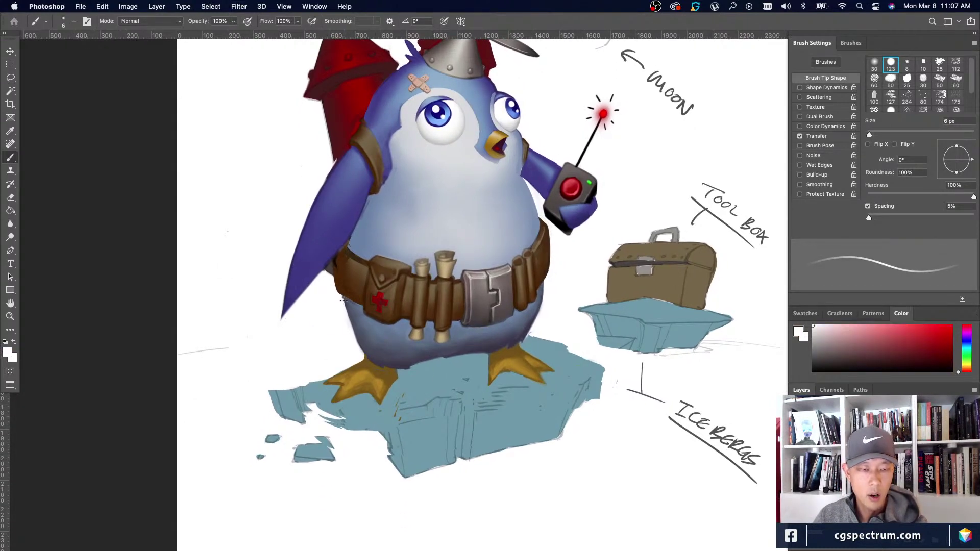
left_click(415, 359, "alt")
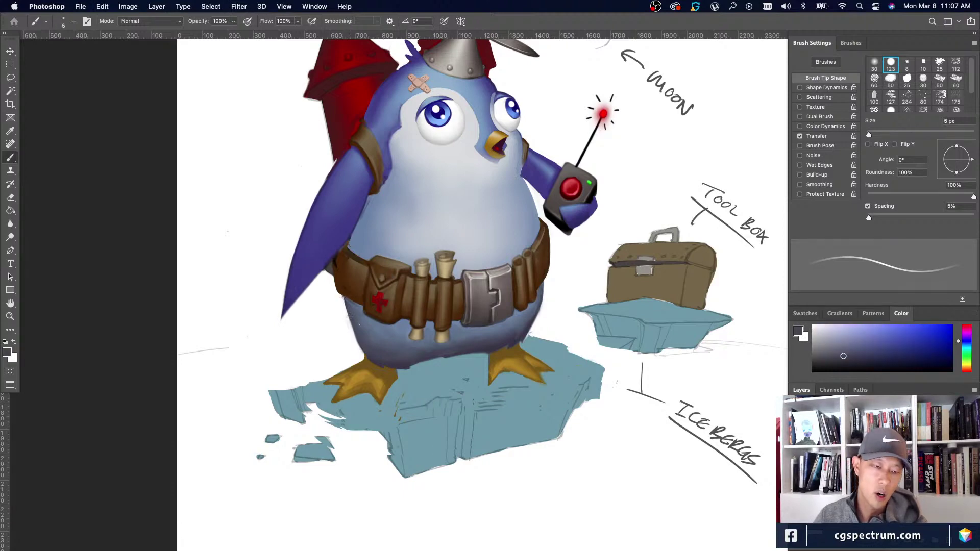
left_click_drag(352, 318, 346, 304)
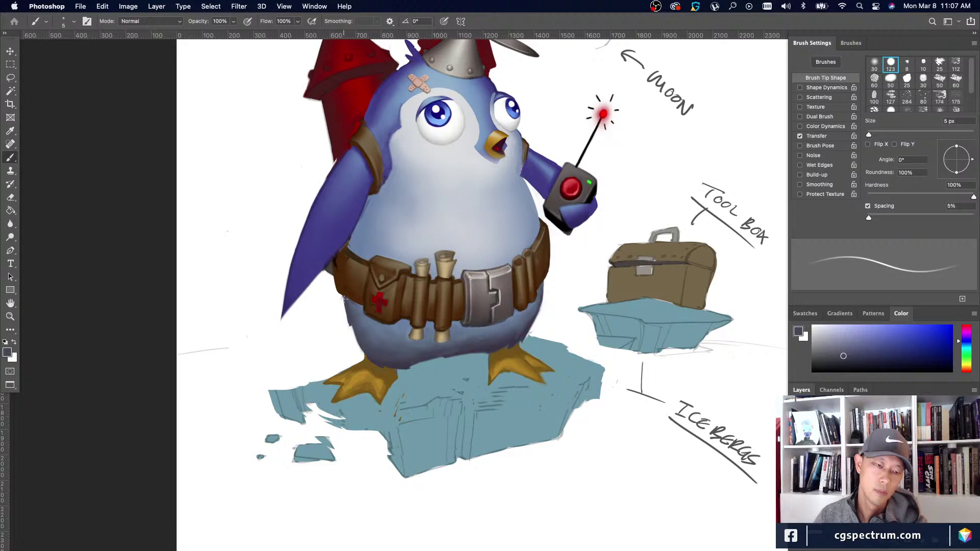
Smooth the body outline directly under the belt on the red-cross pouch side, alternating sampled off-white and blue-grey at 5 px.
left_click(345, 307, "alt")
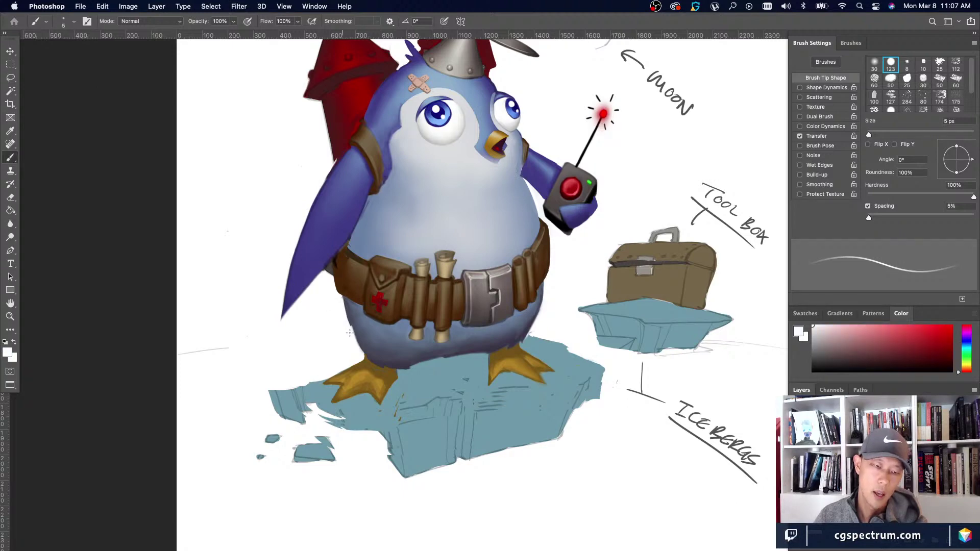
left_click(351, 323, "alt")
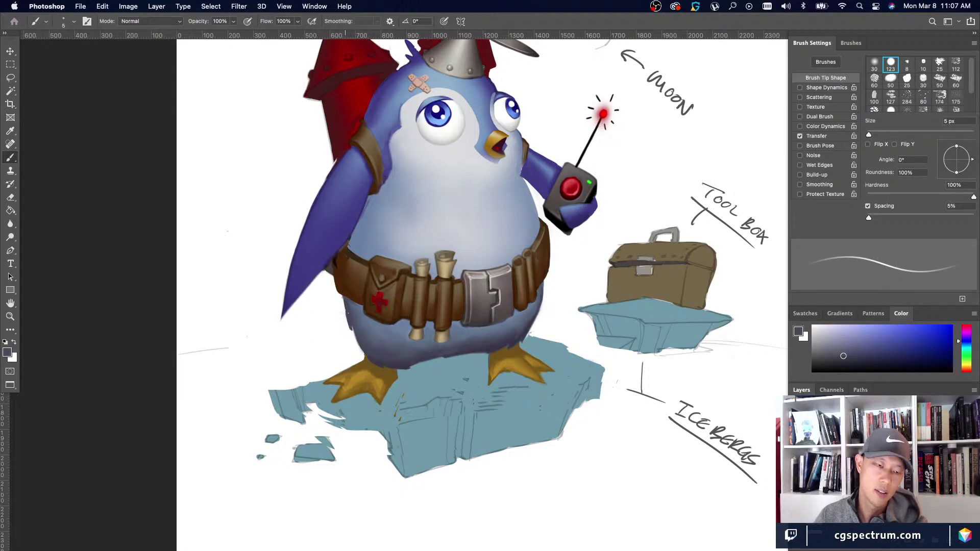
left_click(338, 305, "alt")
left_click(346, 302, "alt")
key("bracketright")
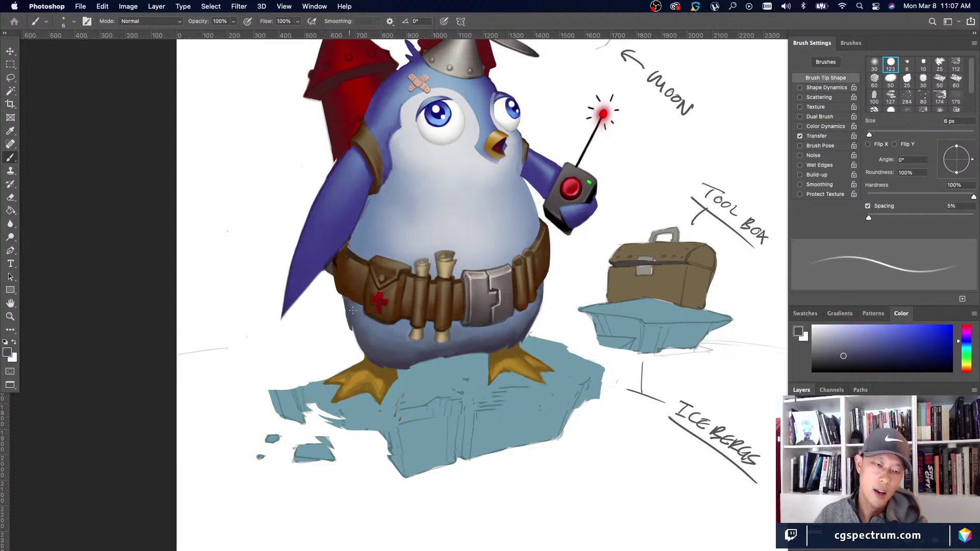
Trim the lower body's outer curve on the red-cross pouch side in sampled off-white and rebuild it in blue-grey at 6 px.
left_click(350, 335, "alt")
left_click_drag(351, 325, 351, 330)
left_click(355, 317, "alt")
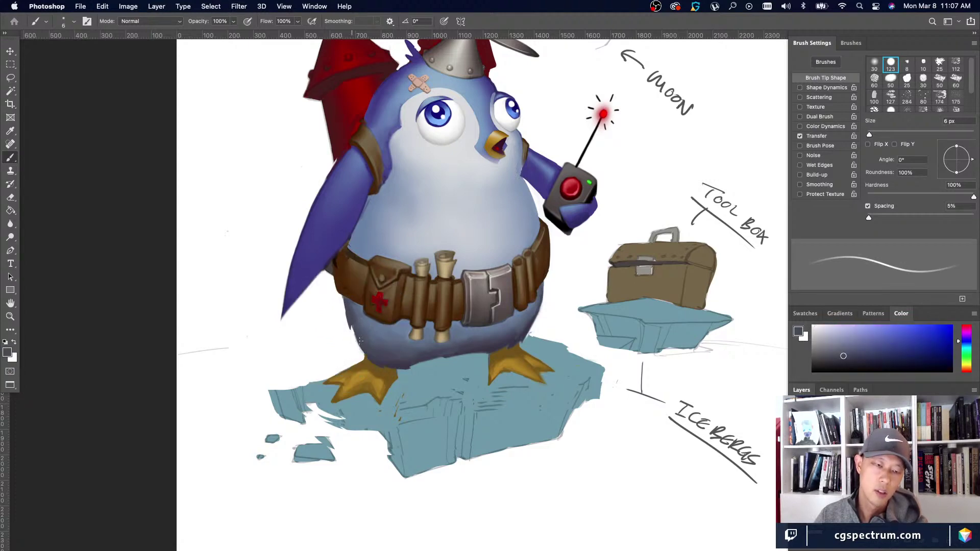
left_click(342, 304, "alt")
left_click(346, 303, "alt")
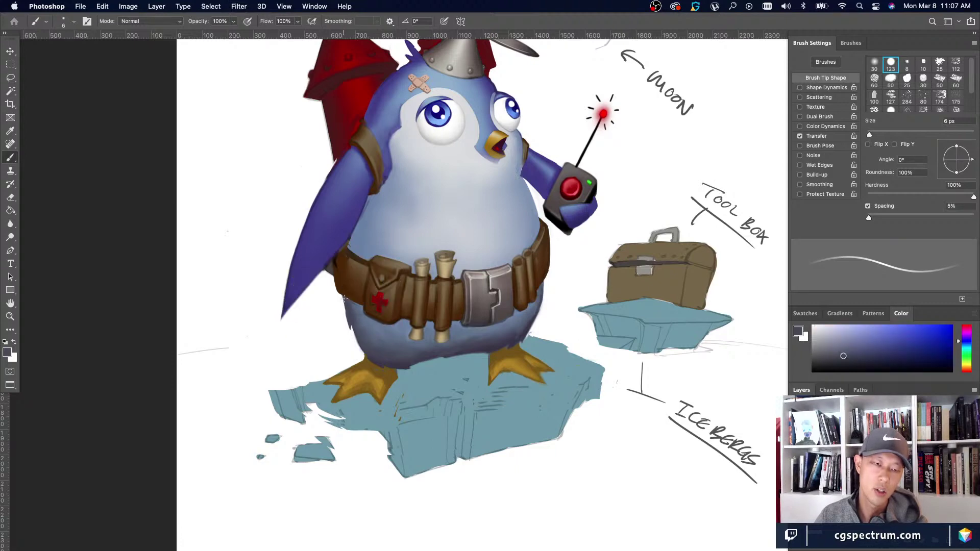
Refine where the body meets the foot below the red-cross pouch, using sampled off-white, foot ochre and dark blue-grey at 6 px.
left_click(351, 326, "alt")
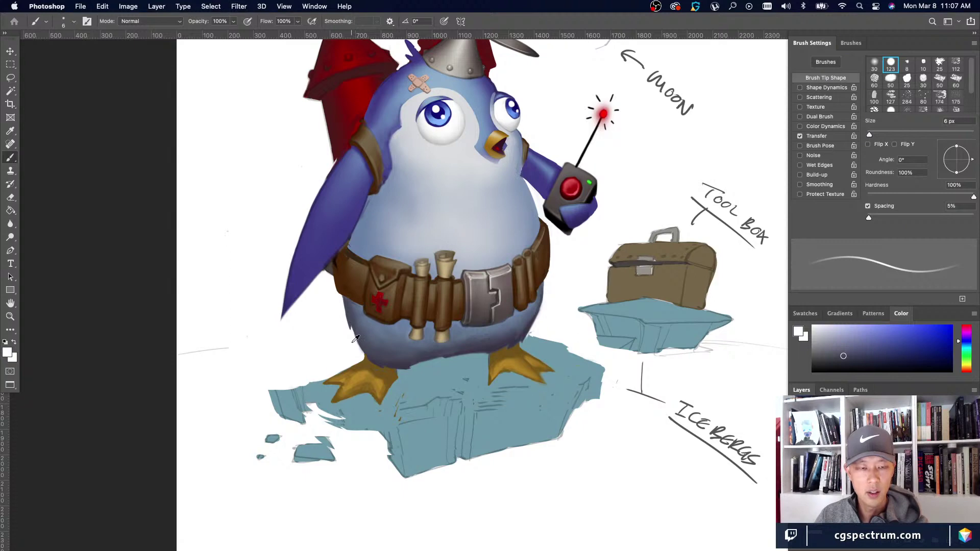
left_click(370, 365, "alt")
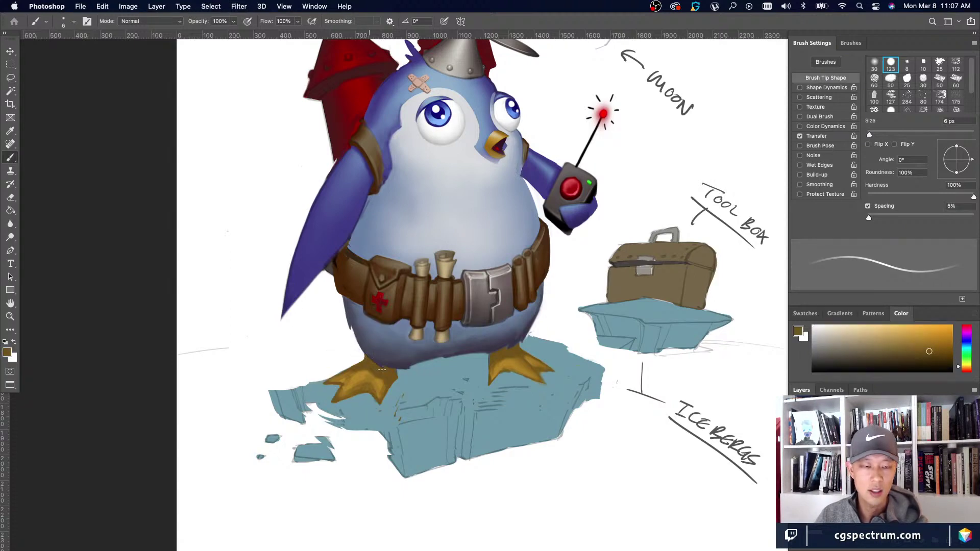
left_click(365, 339, "alt")
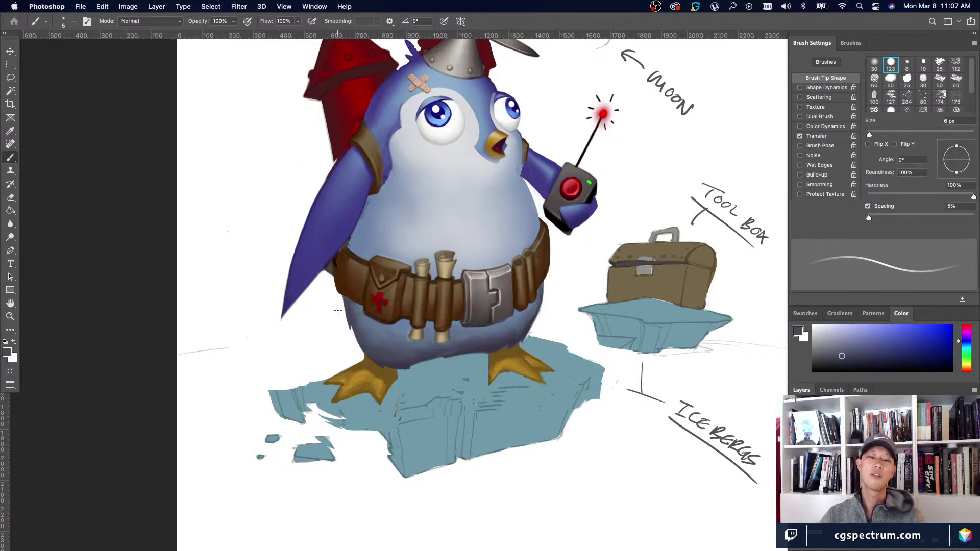
Check the cleaned lower-body outline within the whole picture and up close.
key("super+0")
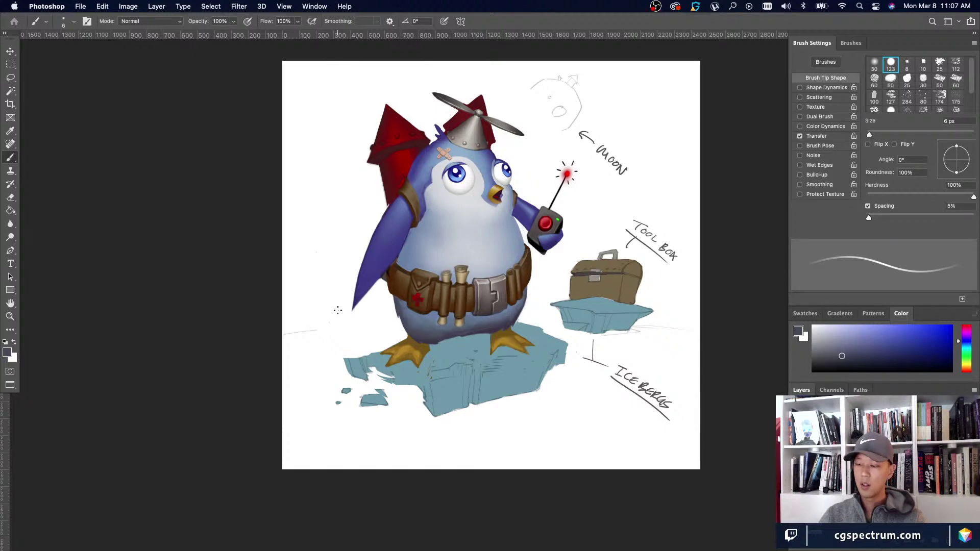
key("super+equal")
key("super+minus")
key("super+minus")
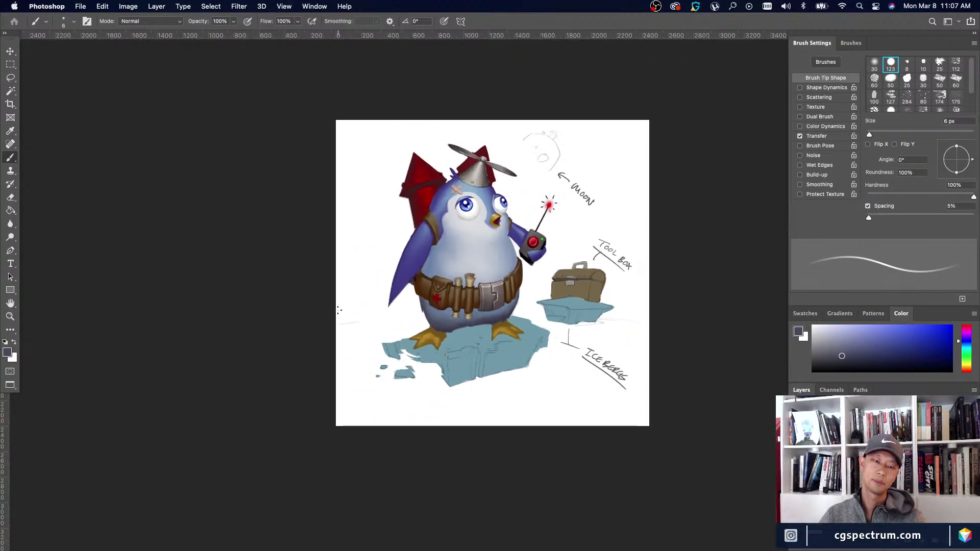
key("super+equal")
key("super+equal")
key("super+equal")
Touch up the body's edge under the belt's outer end in sampled blue-grey with a 5 px brush.
left_click(302, 315, "alt")
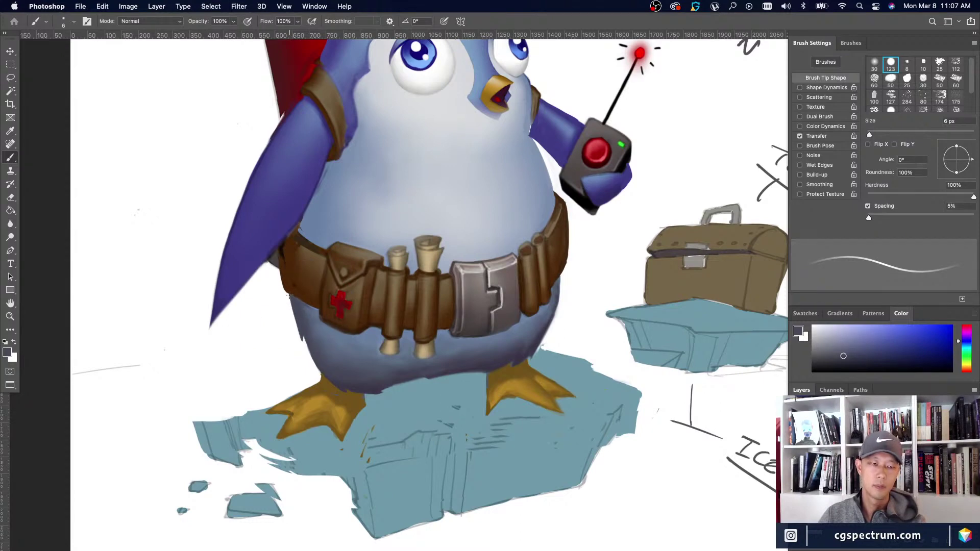
key("bracketleft")
key("super+0")
key("super+equal")
key("super+equal")
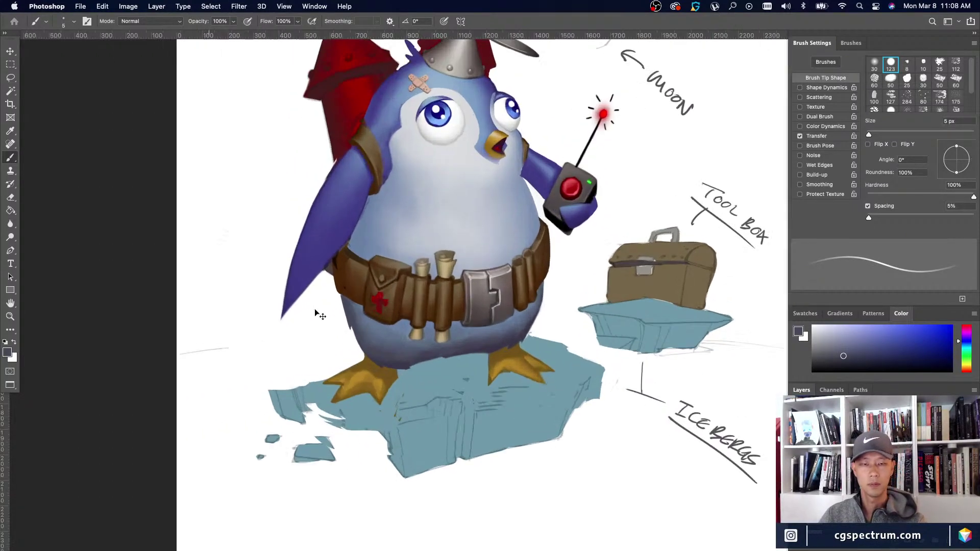
Refine the belt end beside the lowered flipper in sampled dark browns and the belly corner above it in sampled blue at 5 px.
left_click(292, 280, "alt")
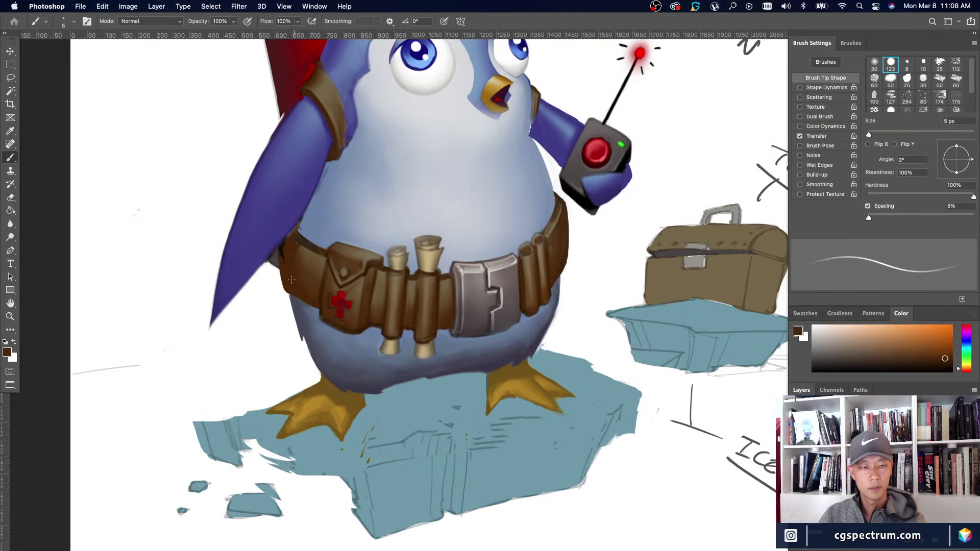
left_click(286, 245, "alt")
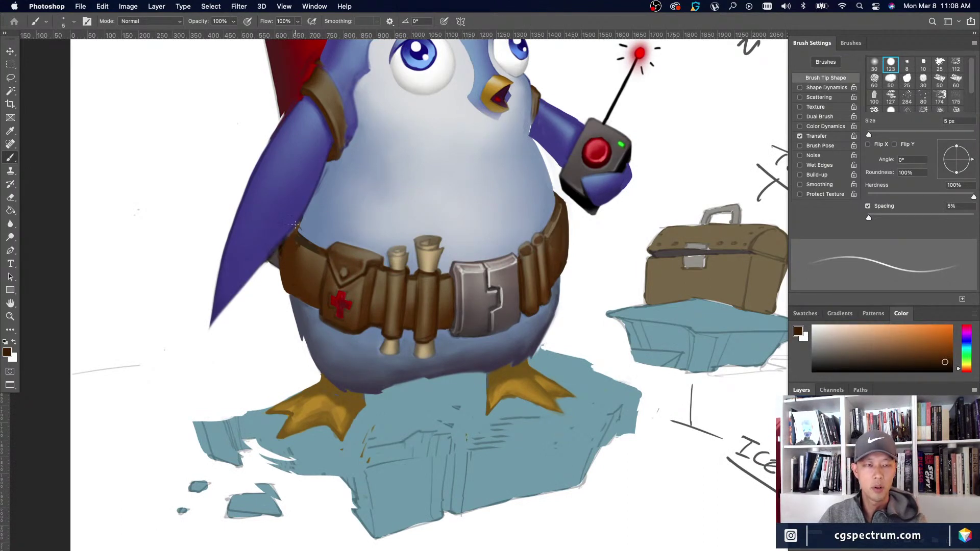
left_click(284, 241, "alt")
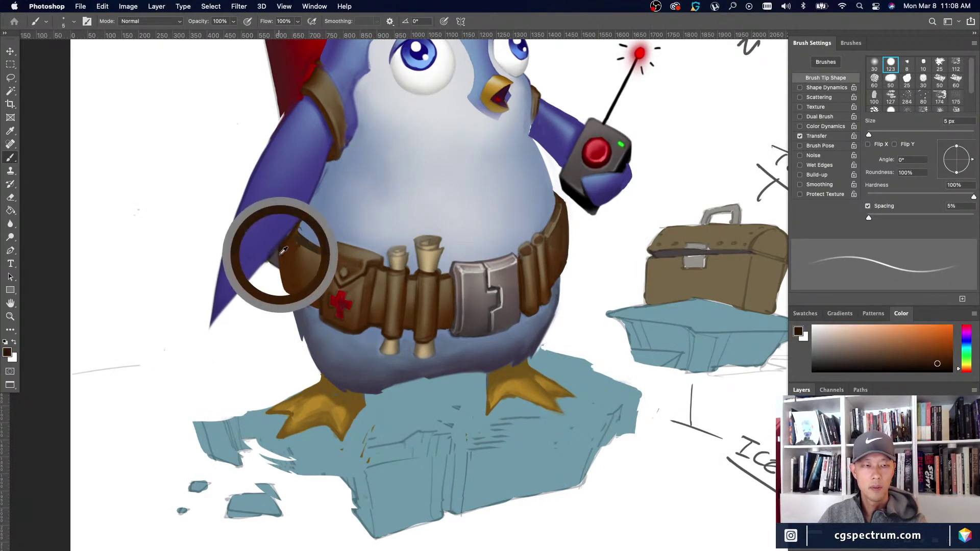
left_click(304, 217, "alt")
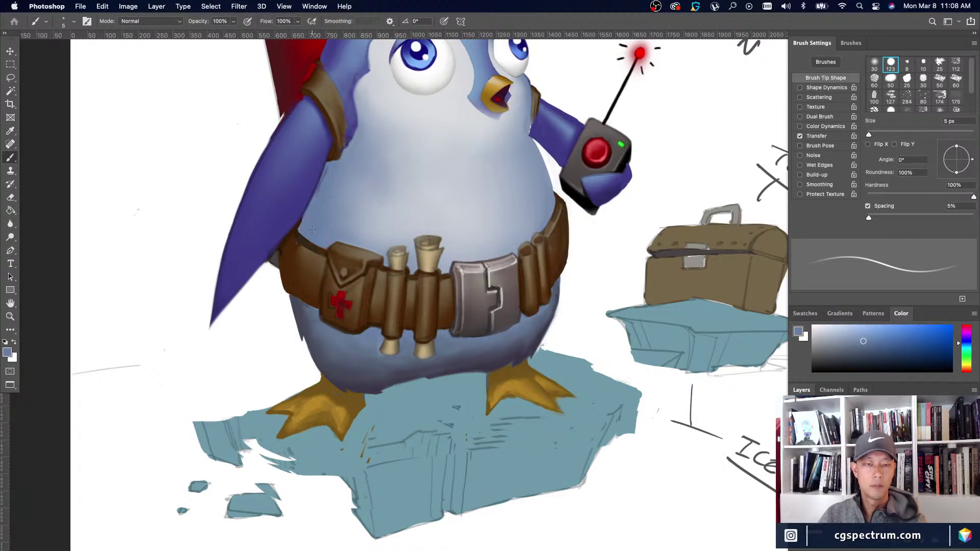
left_click(278, 246, "alt")
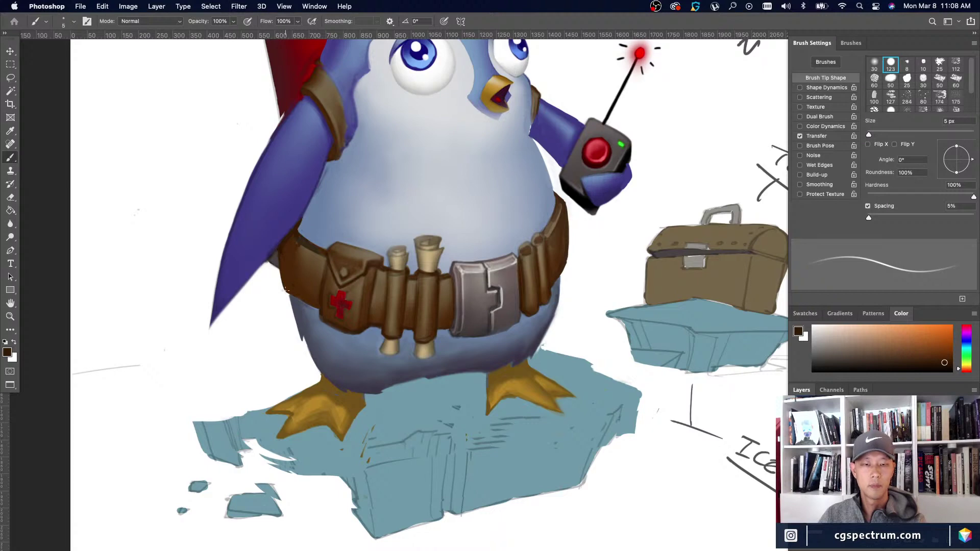
key("super+0")
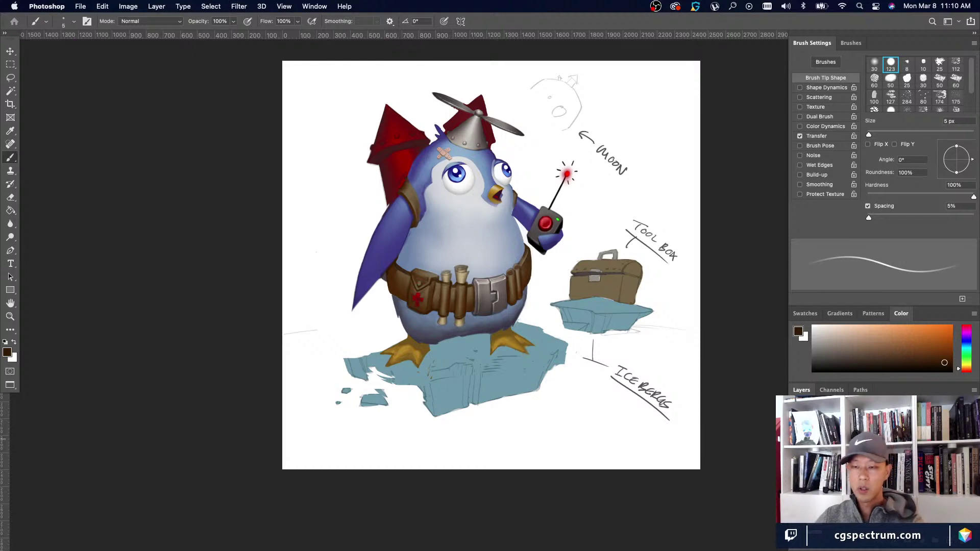
Touch up the edge of the foot below the red-cross pouch in sampled iceberg blue and ochre with a 6 to 7 px brush.
scroll(496, 294, "up", 1)
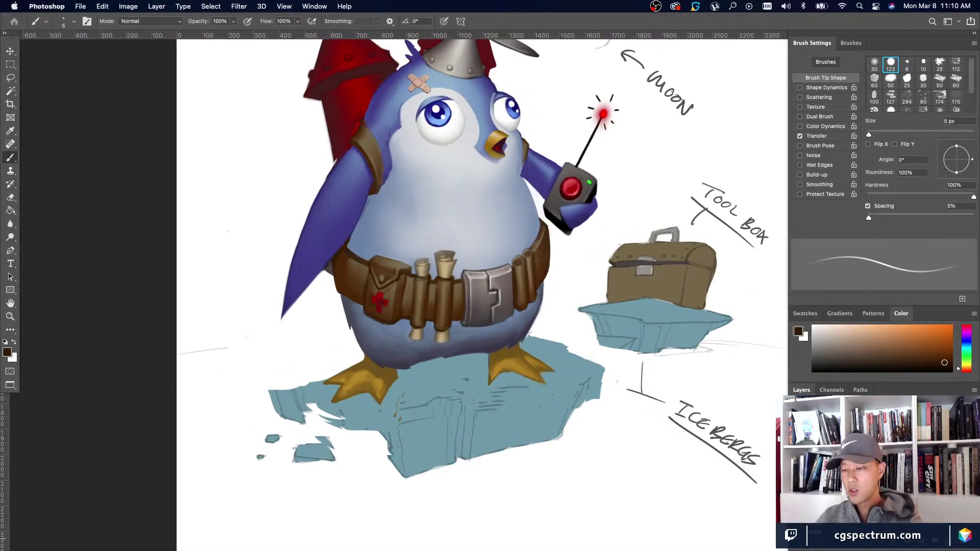
mouse_move(887, 349)
left_mouse_down()
mouse_move(882, 363)
mouse_move(854, 363)
mouse_move(865, 362)
left_mouse_up()
left_click(396, 382, "alt")
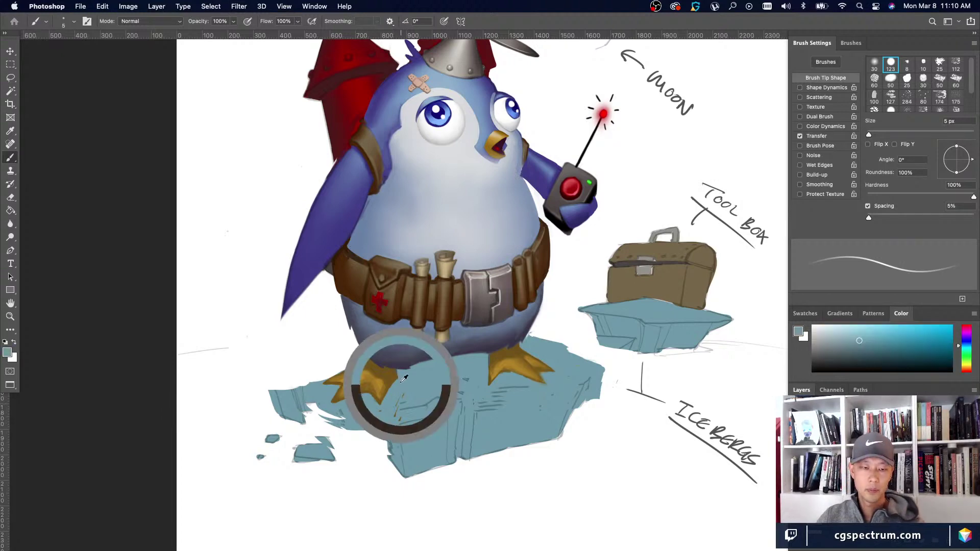
key("bracketright")
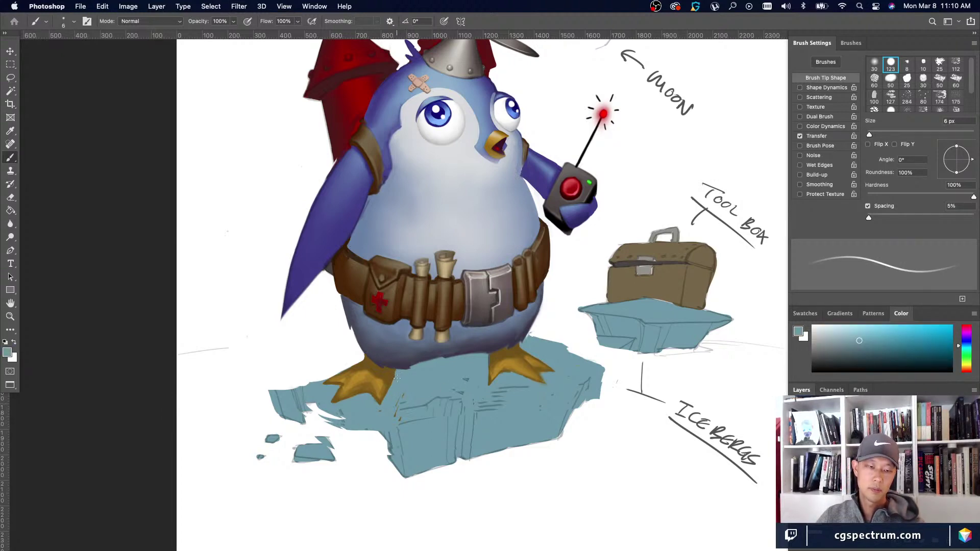
key("h")
left_click_drag(465, 439, 466, 439)
left_click(394, 371, "alt")
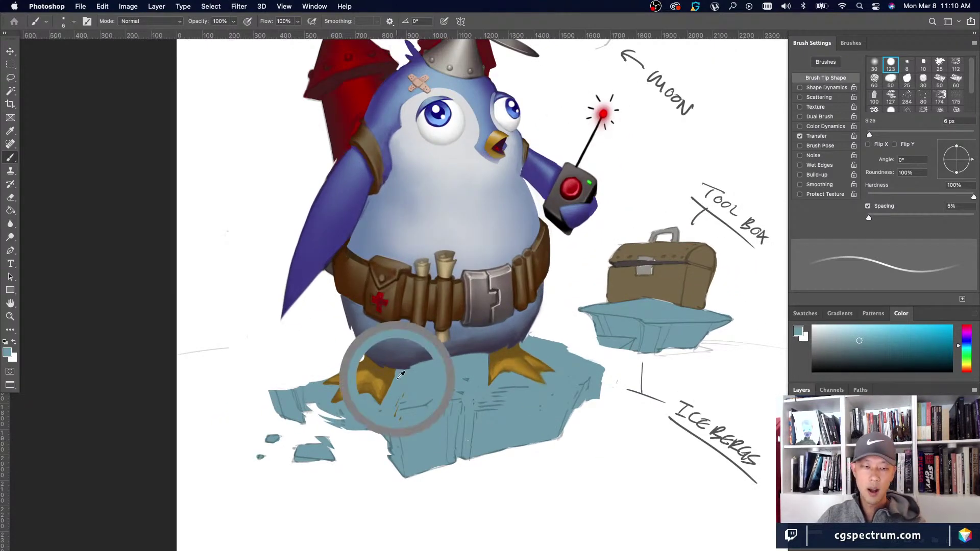
key("bracketright")
left_click(393, 370, "alt")
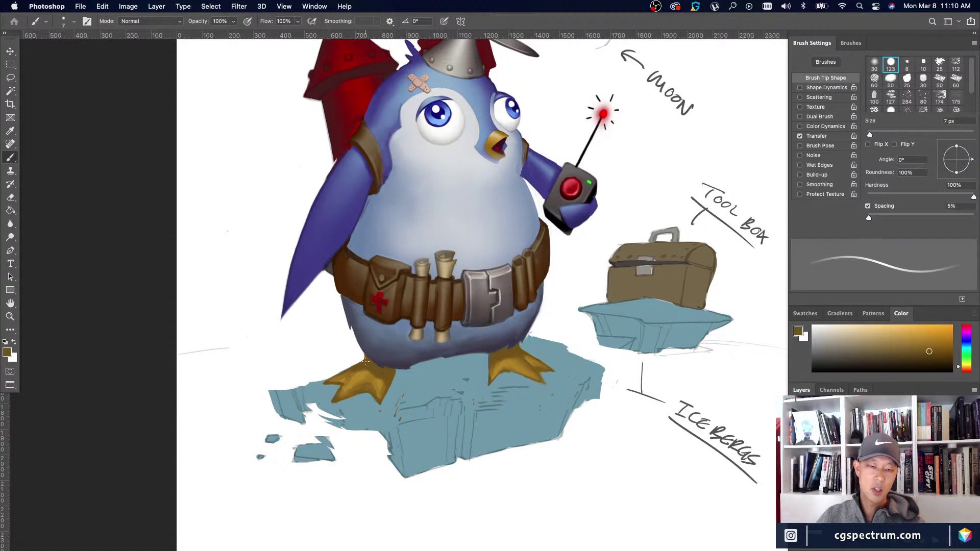
Check the touched-up foot within the whole picture and save the document.
key("super+minus")
key("super+minus")
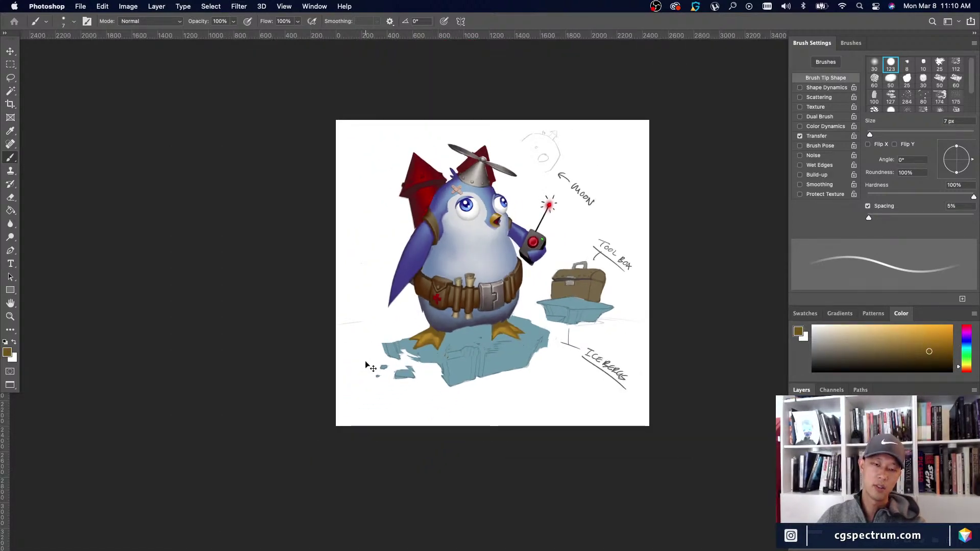
key("super+plus")
key("super+minus")
key("super+minus")
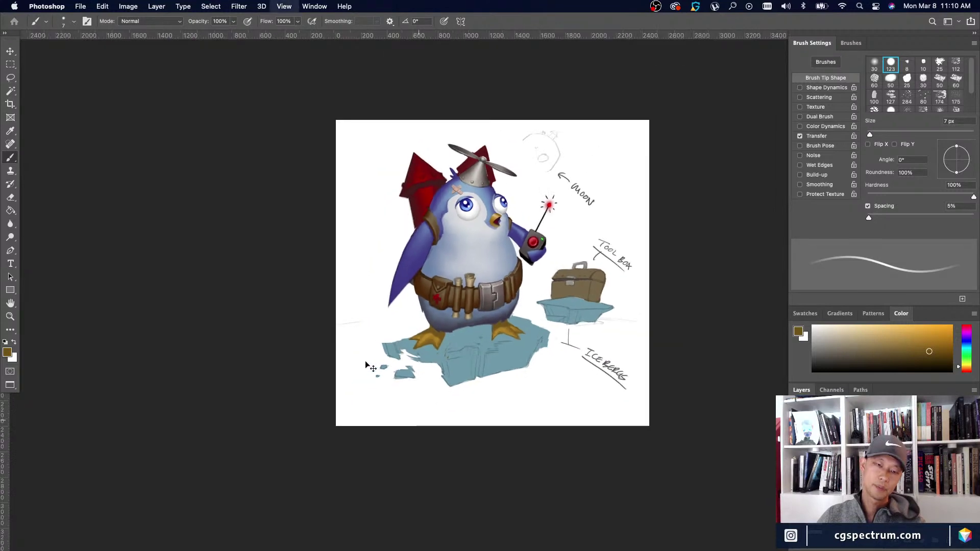
key("super+plus")
key("super+plus")
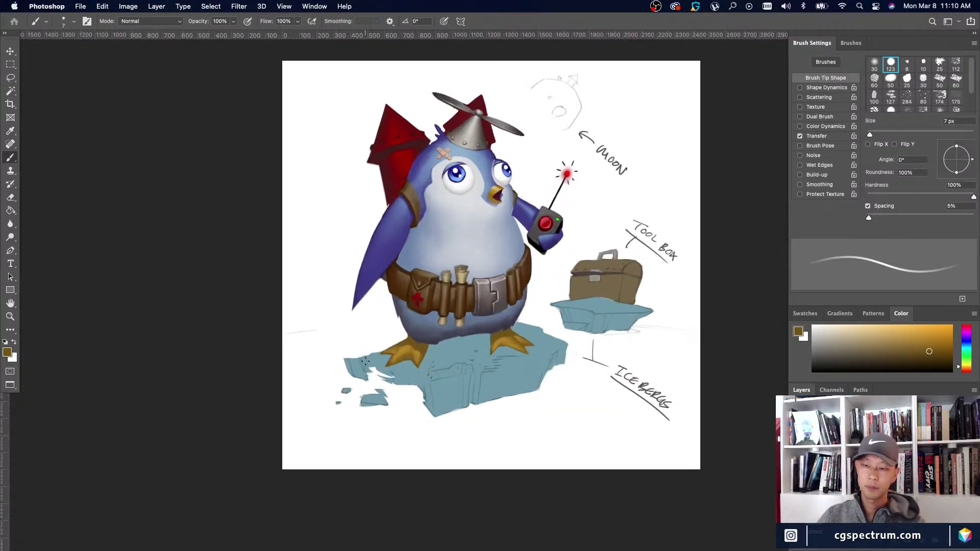
key("super+minus")
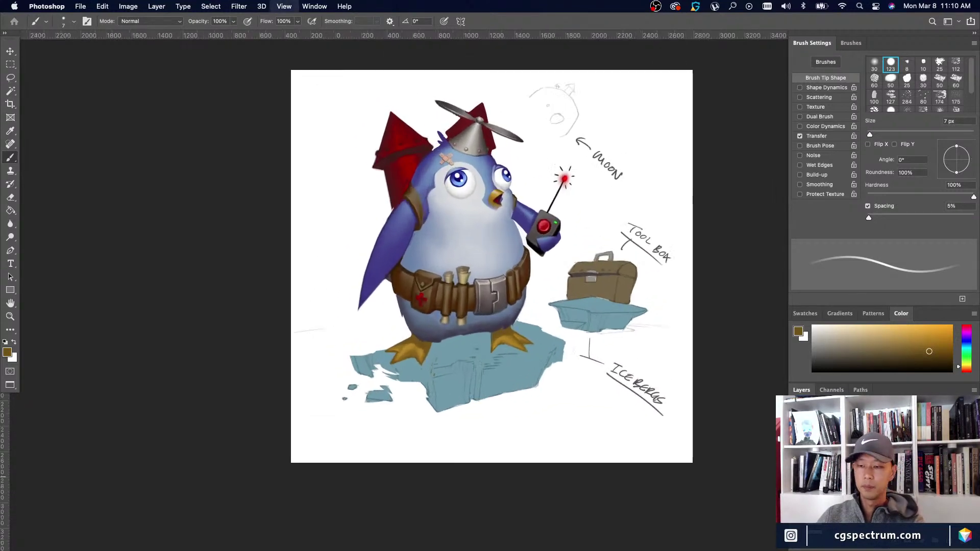
key("super+plus")
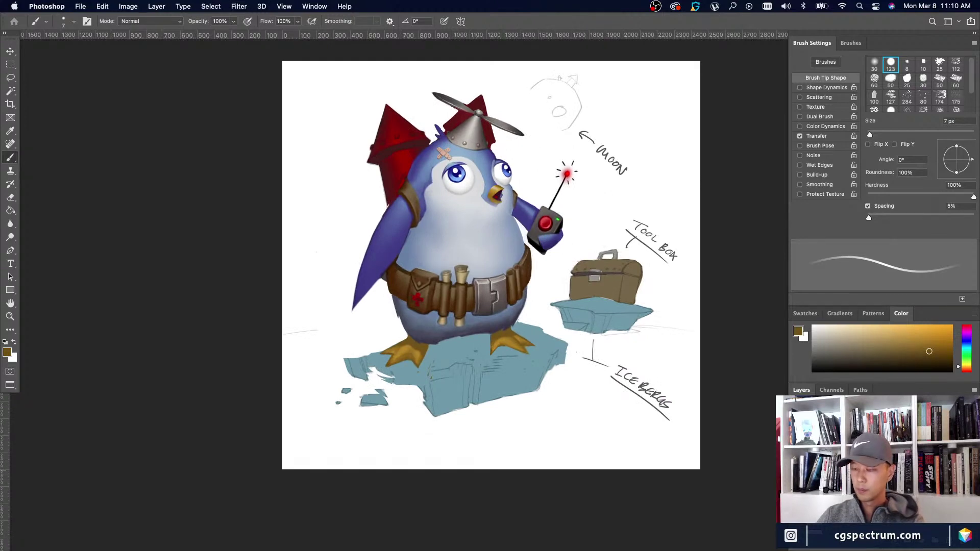
key("super+s")
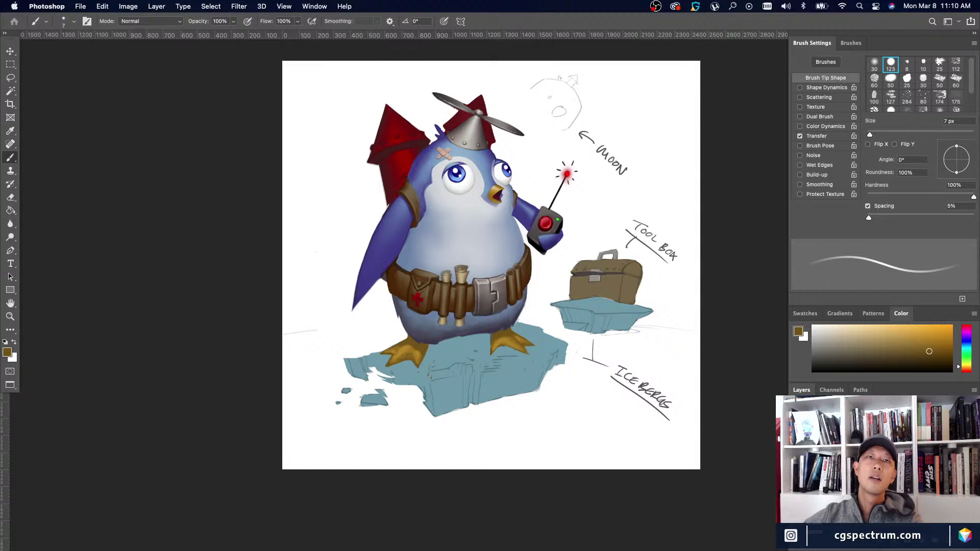
Examine the penguin's belt and lower body within the whole illustration and up close.
key("Tab")
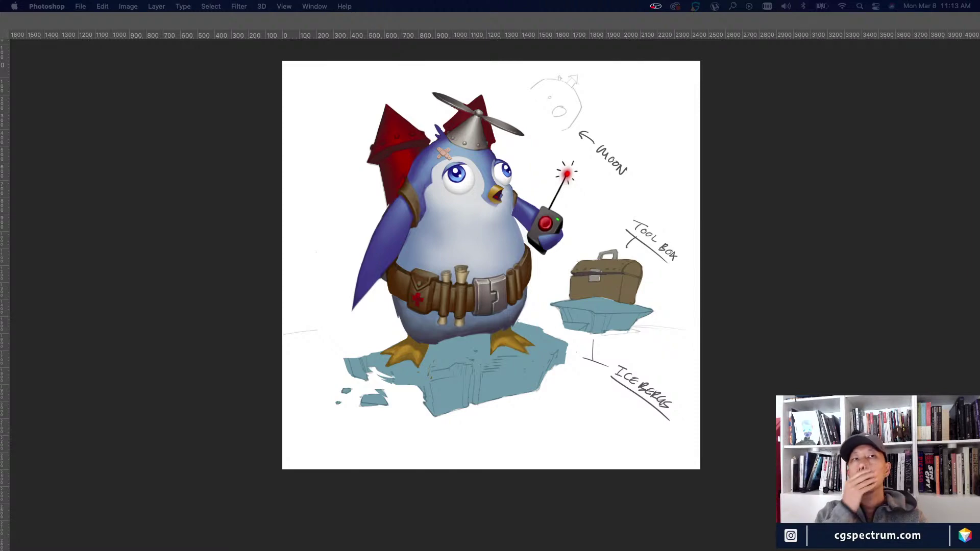
key("Tab")
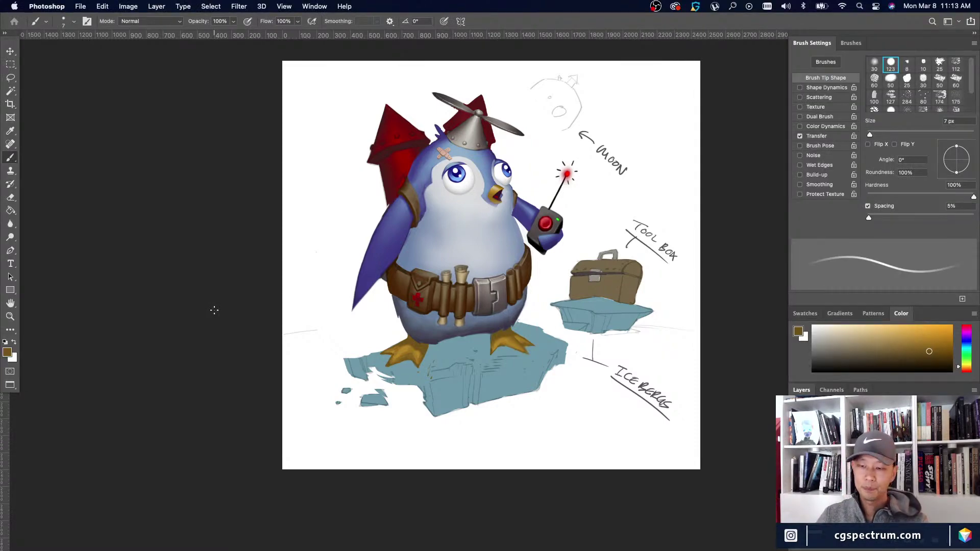
key("super+equal")
left_click_drag(707, 504, 666, 478)
key("super+minus")
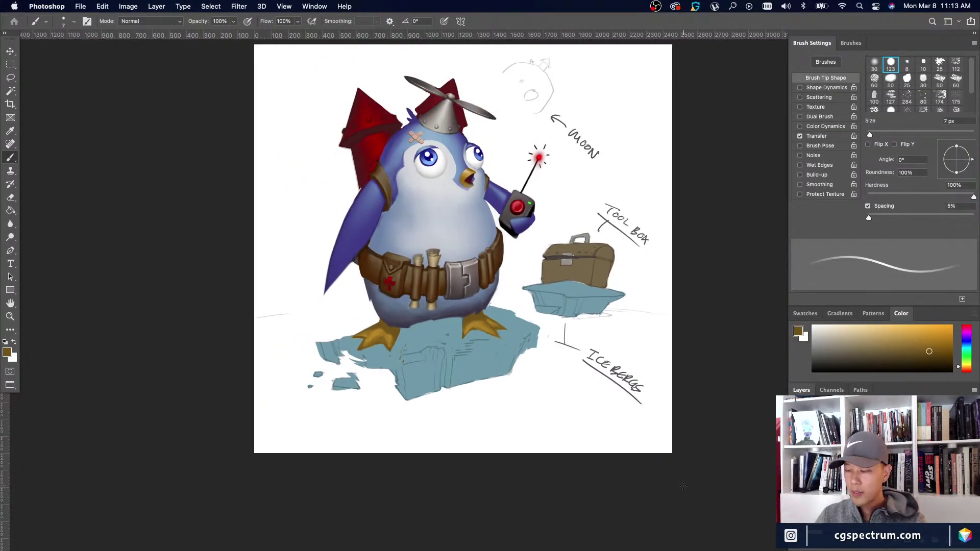
key("super+equal")
scroll(679, 490, "right", 3)
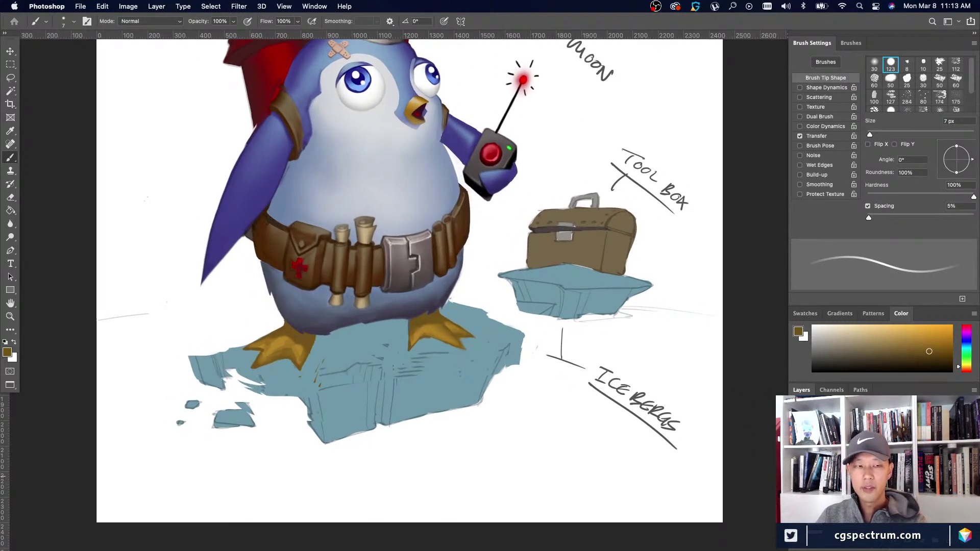
key("super+minus")
key("super+minus")
key("super+equal")
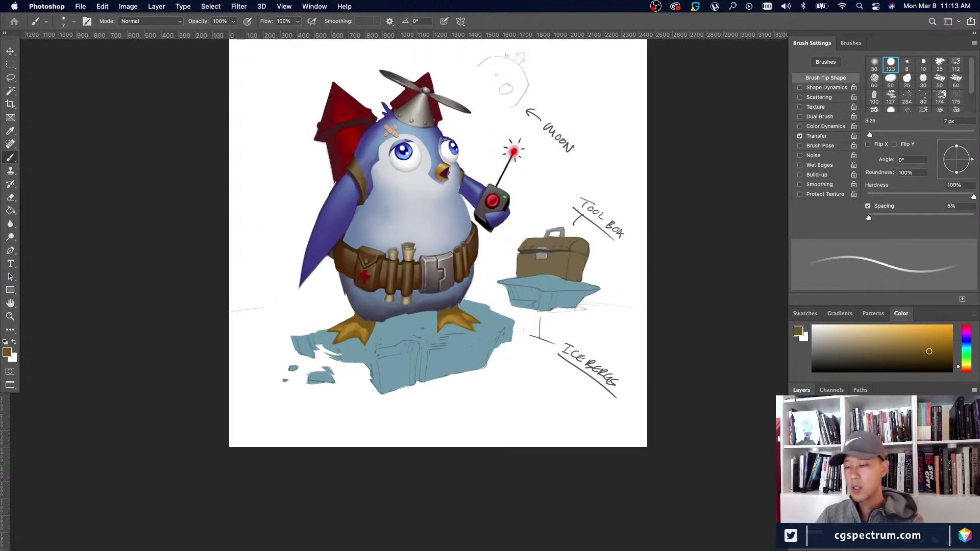
Sample the belly's blue between the belt's two scrolls and switch to the soft round brush at 60 px.
left_click(357, 232, "alt")
key("super+equal")
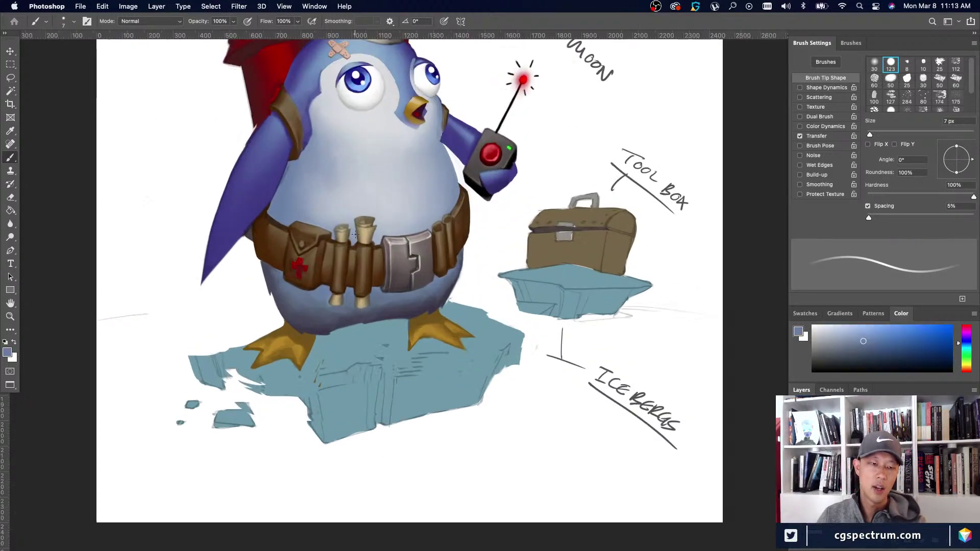
key("bracketright")
key("bracketright")
key("bracketright")
key("bracketright")
key("bracketright")
key("bracketright")
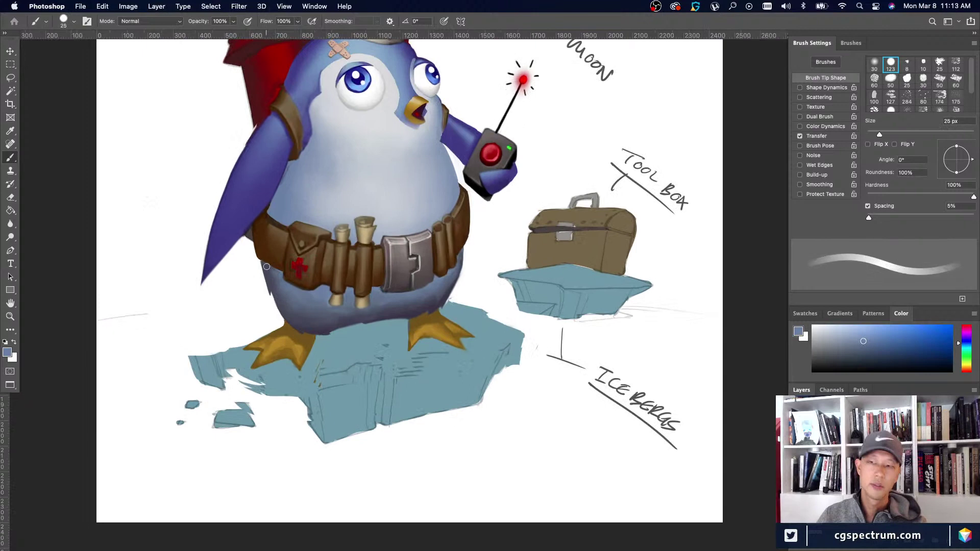
left_click(874, 65)
left_click(940, 69)
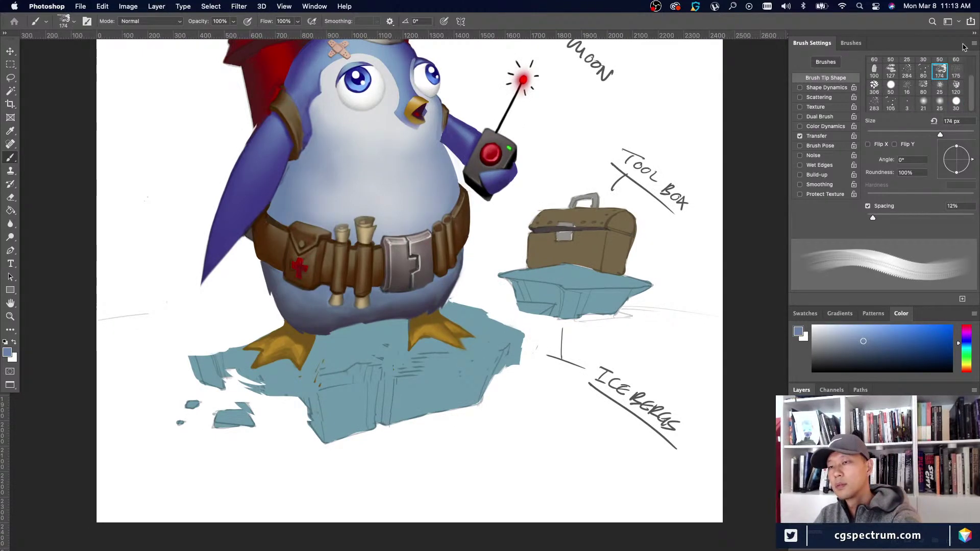
left_click(874, 65)
key("bracketright")
key("bracketright")
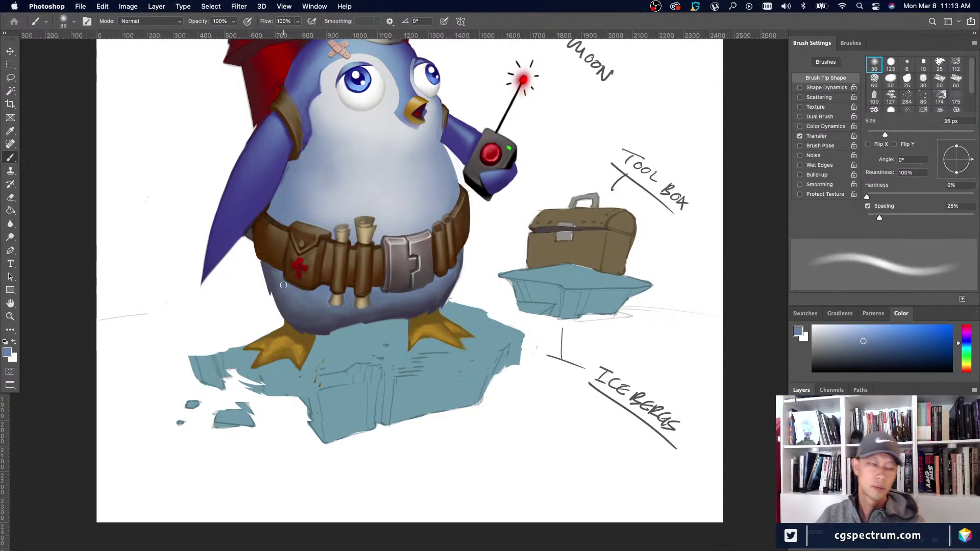
key("bracketright")
key("bracketright")
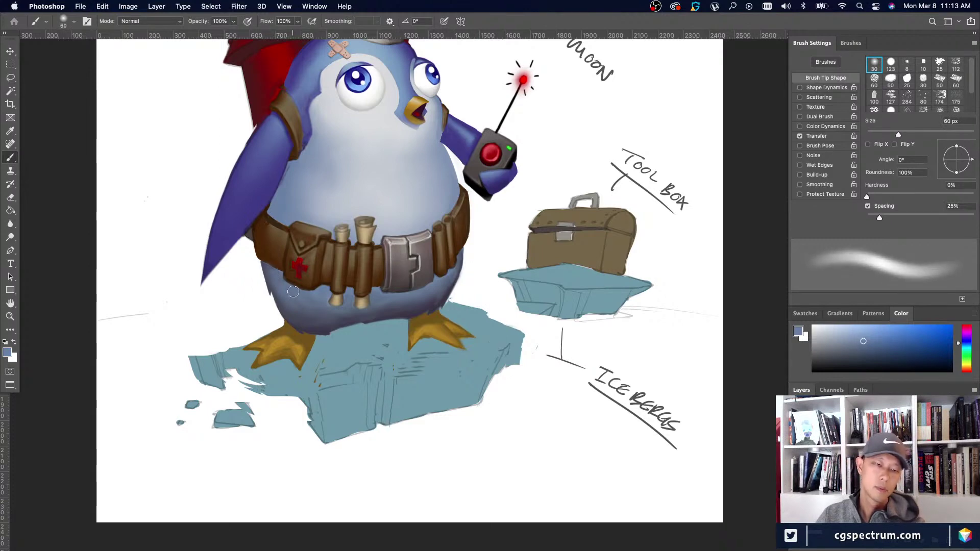
Soften the lower body's shading under the red-cross pouch in sampled blues with the soft round brush at 50 to 70 px.
left_click(294, 292, "alt")
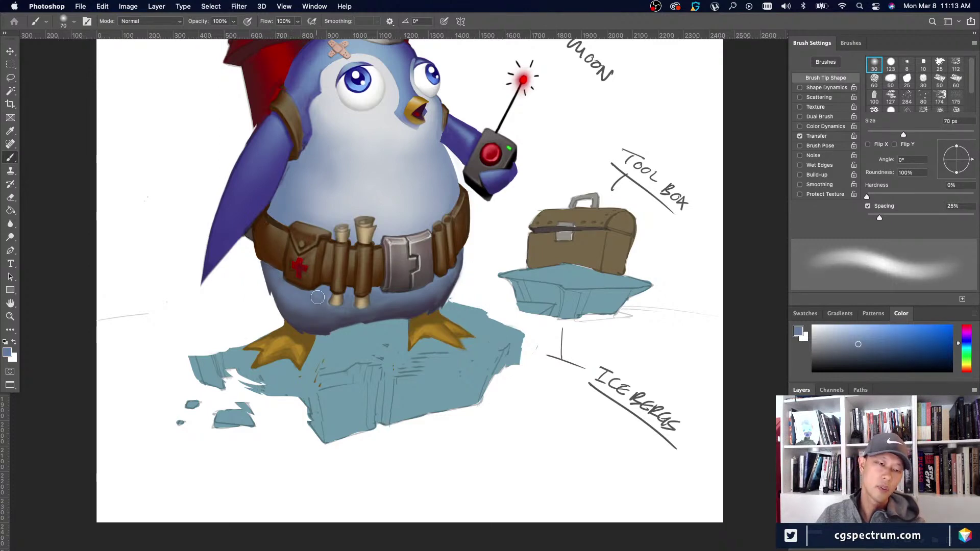
left_click(295, 295, "alt")
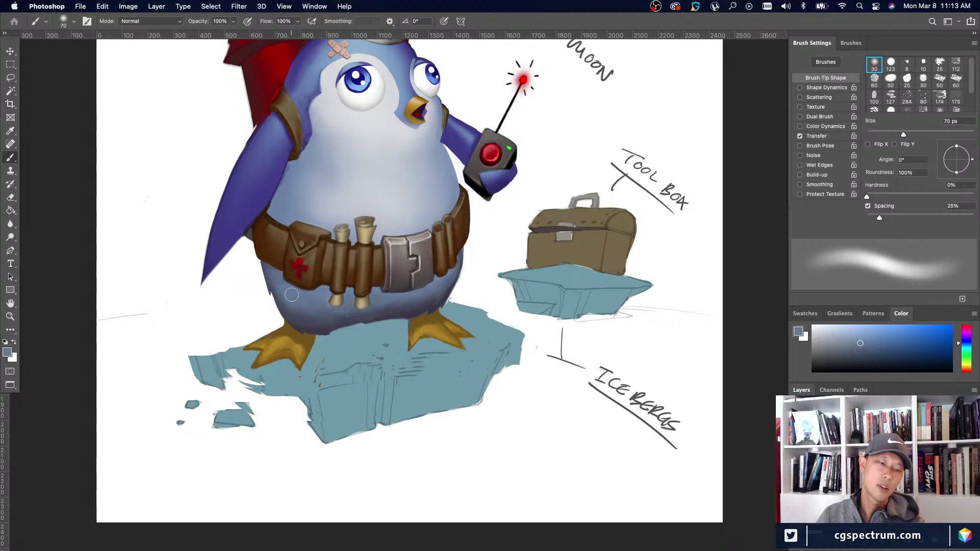
key("bracketleft")
key("bracketleft")
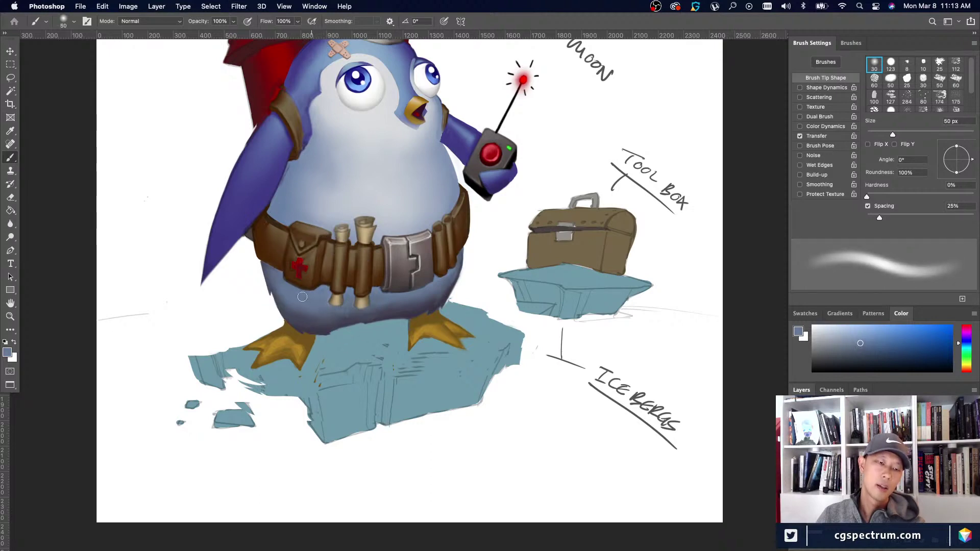
key("bracketright")
key("bracketright")
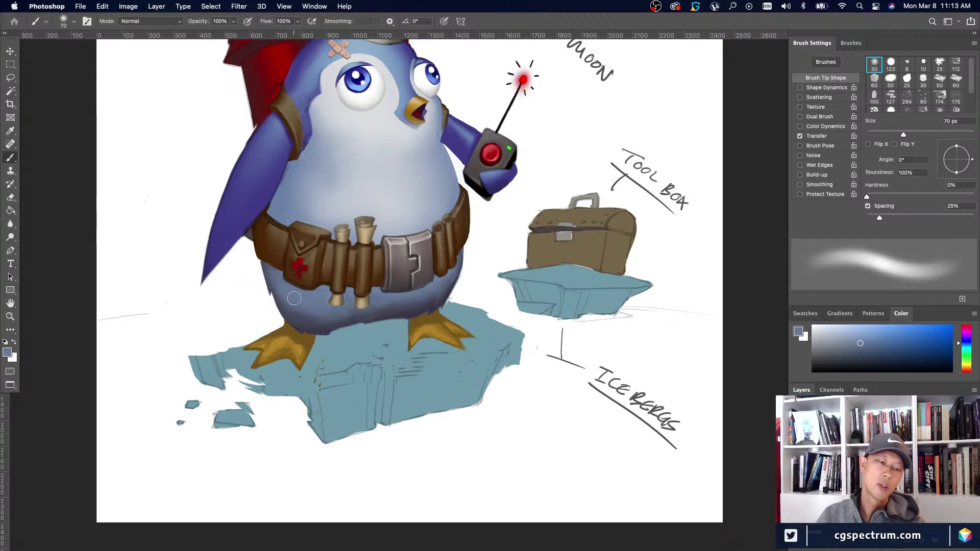
Blend the lower body's shading beneath the silver buckle in a sampled darker blue-grey with the soft brush at 50 to 70 px.
left_click(298, 295, "alt")
left_click(300, 319, "alt")
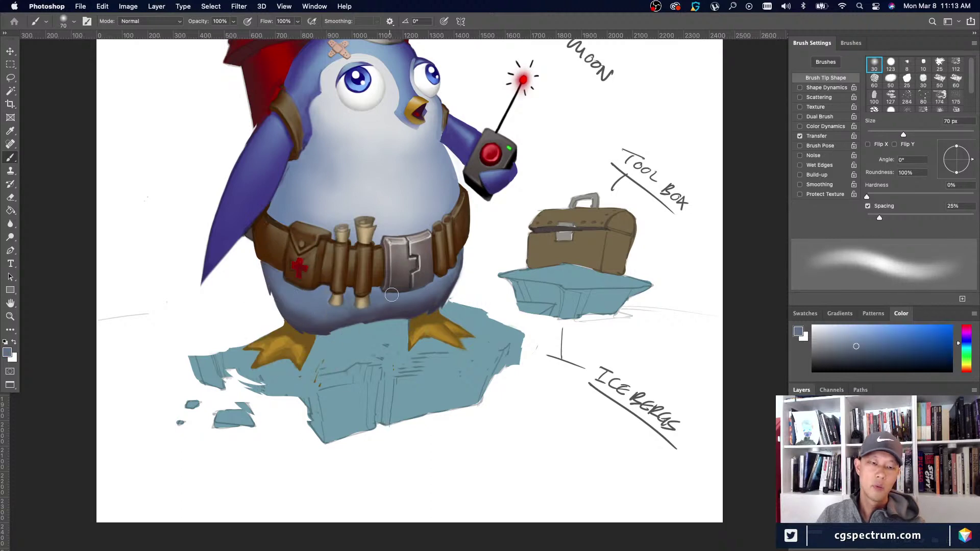
key("bracketleft")
key("bracketleft")
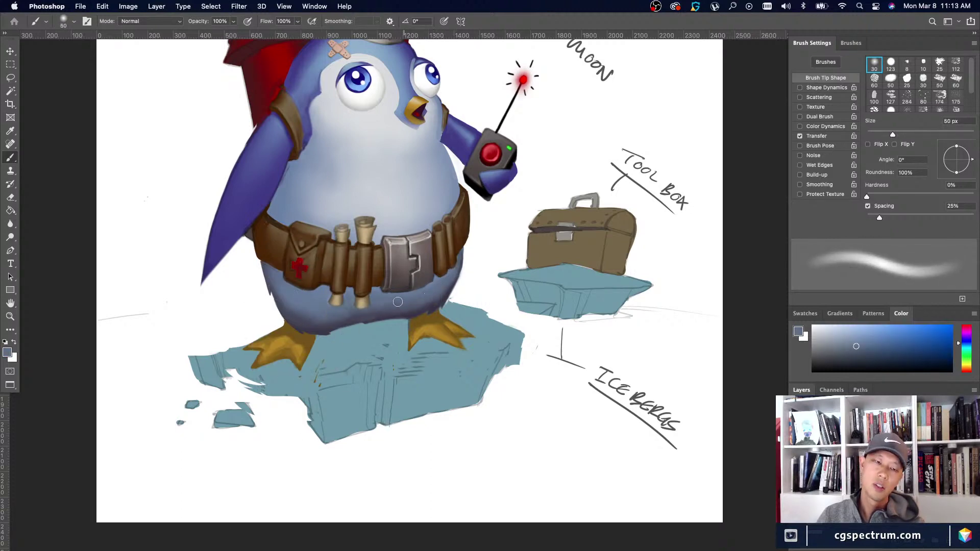
Deepen the shadow along the lower body's underside and outer edge below the pouch in sampled dark blue-violet at 45 to 70 px.
left_click(324, 323, "alt")
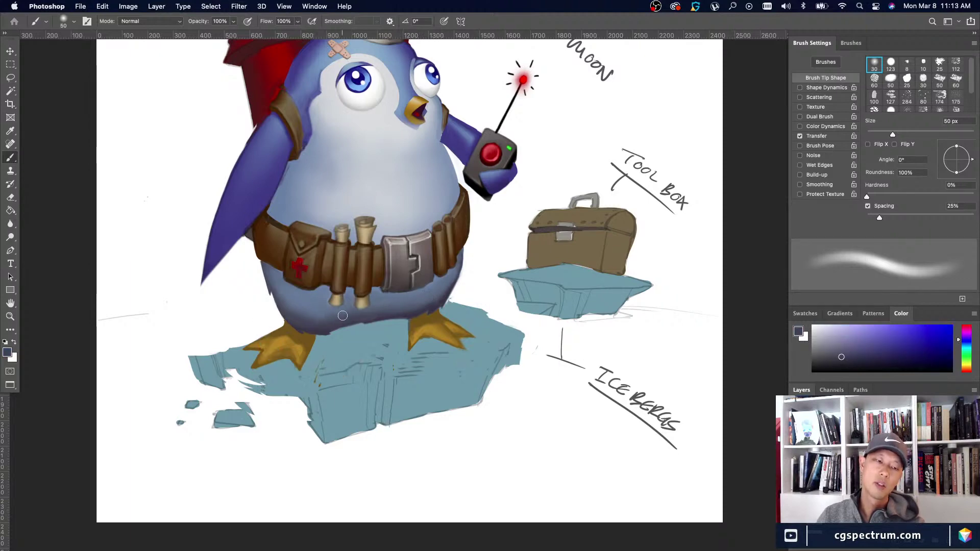
key("bracketright")
key("bracketright")
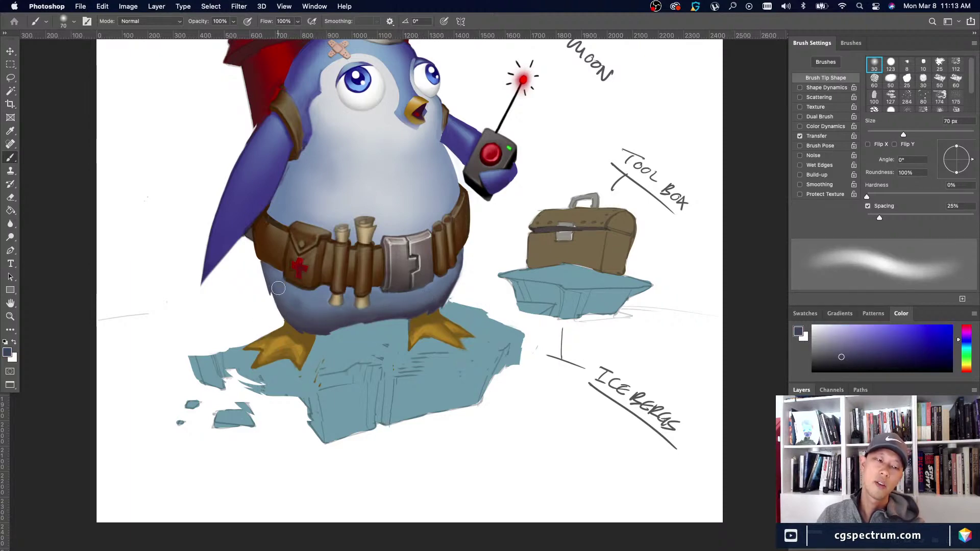
left_click(279, 288, "alt")
left_click(299, 321, "alt")
key("bracketleft")
key("bracketleft")
key("bracketleft")
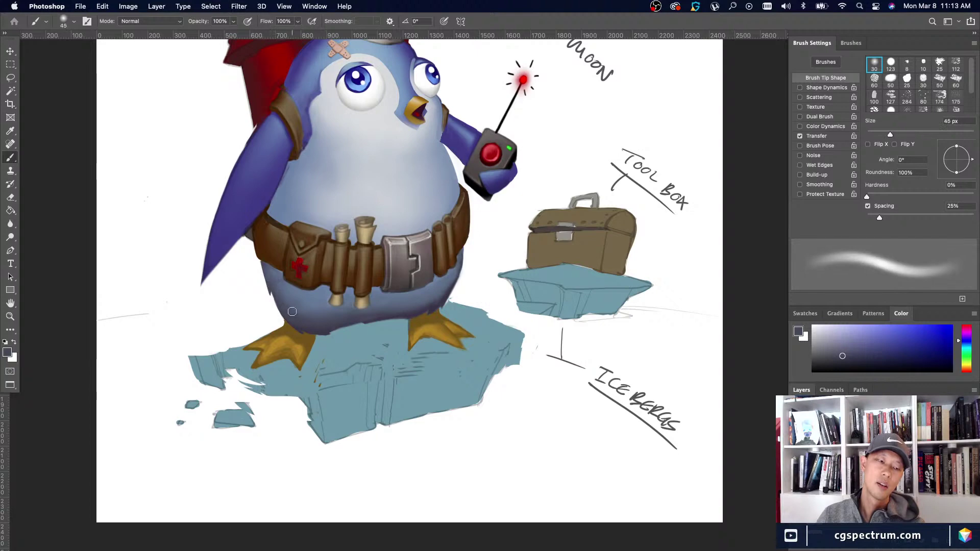
Examine the whole penguin illustration to judge its overall shading and composition.
key("super+minus")
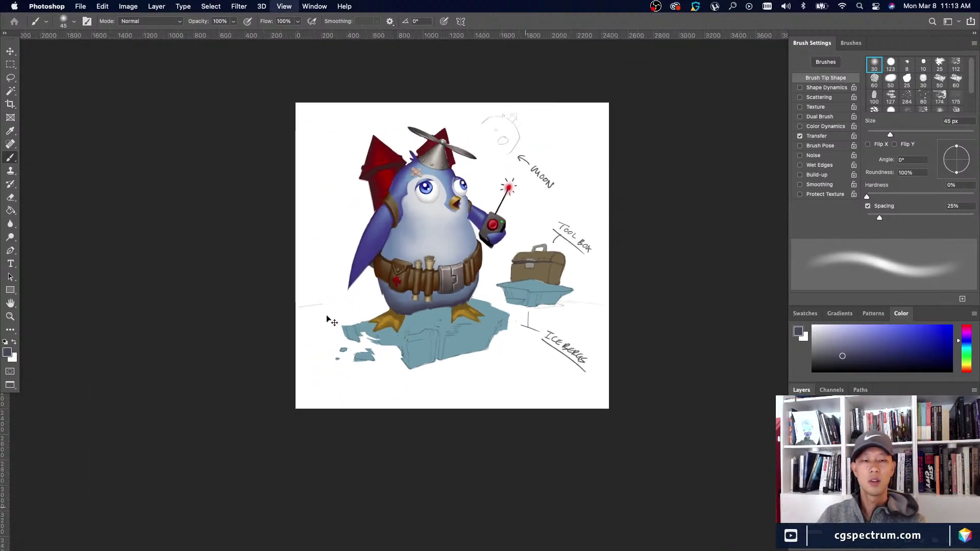
key("super+minus")
key("super+minus")
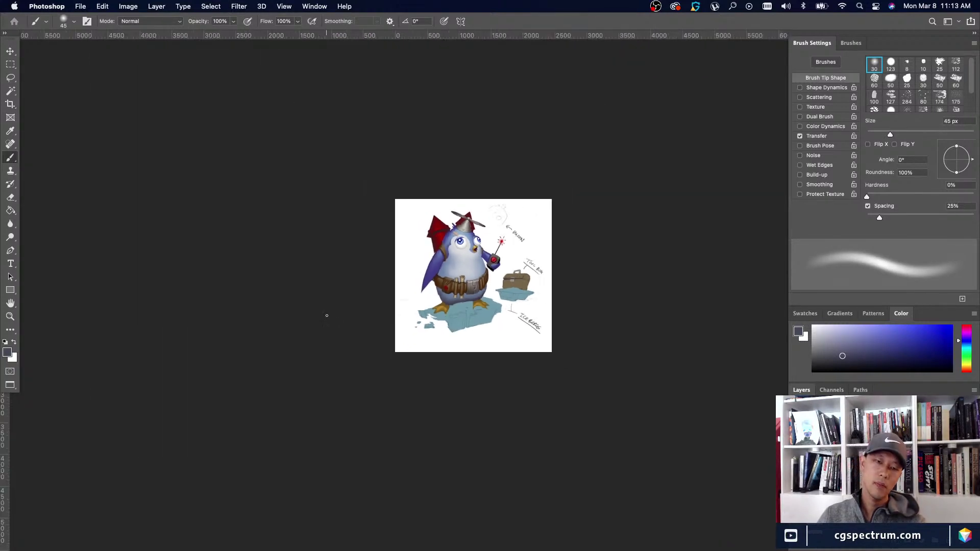
key("super+equal")
key("super+equal")
key("super+equal")
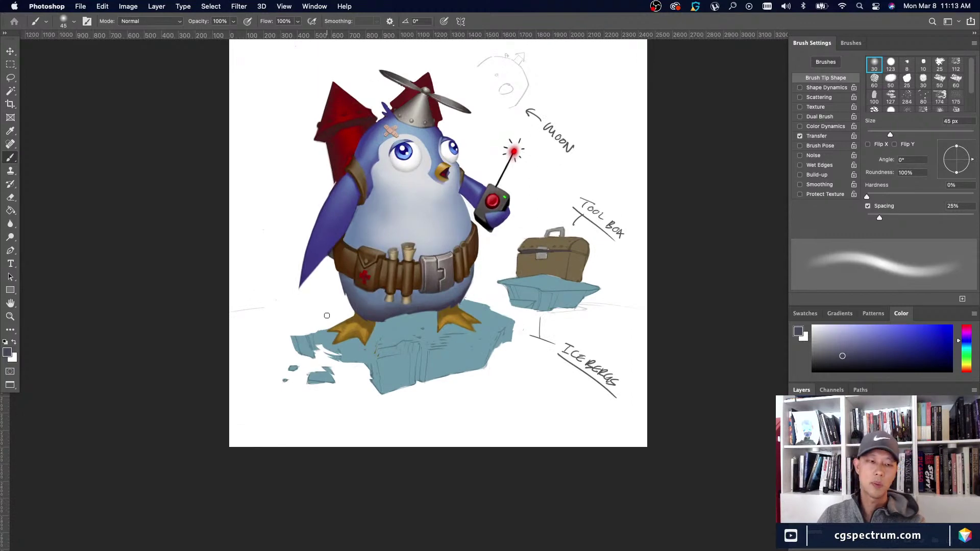
key("super+minus")
key("super+minus")
key("super+equal")
key("super+equal")
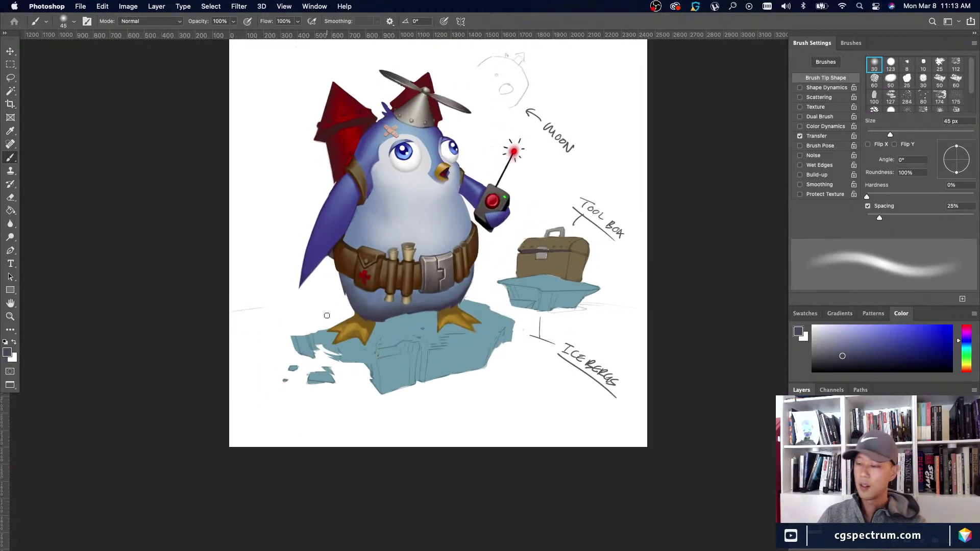
Sample blues from the penguin's body and touch up the belly edge beside the lowered wing with a soft 8 px brush.
key("super+equal")
left_click_drag(236, 326, 367, 415)
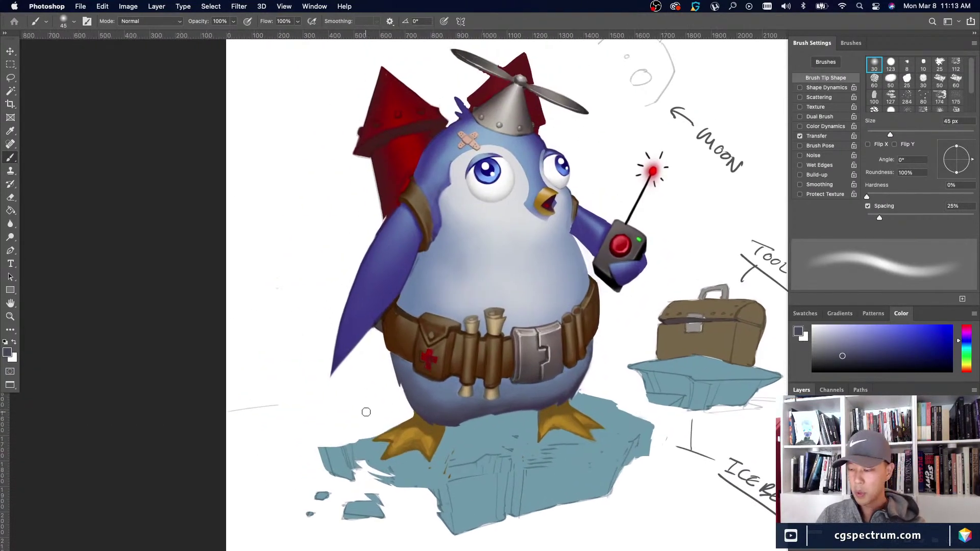
left_click(402, 368, "alt")
key("bracketleft")
key("bracketleft")
key("bracketleft")
key("bracketleft")
key("bracketleft")
key("bracketleft")
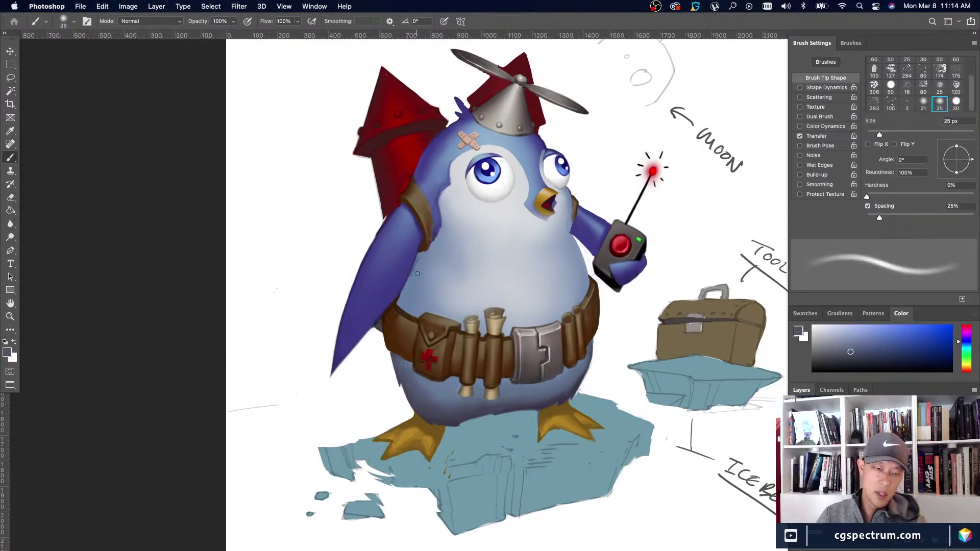
left_click(415, 266, "alt")
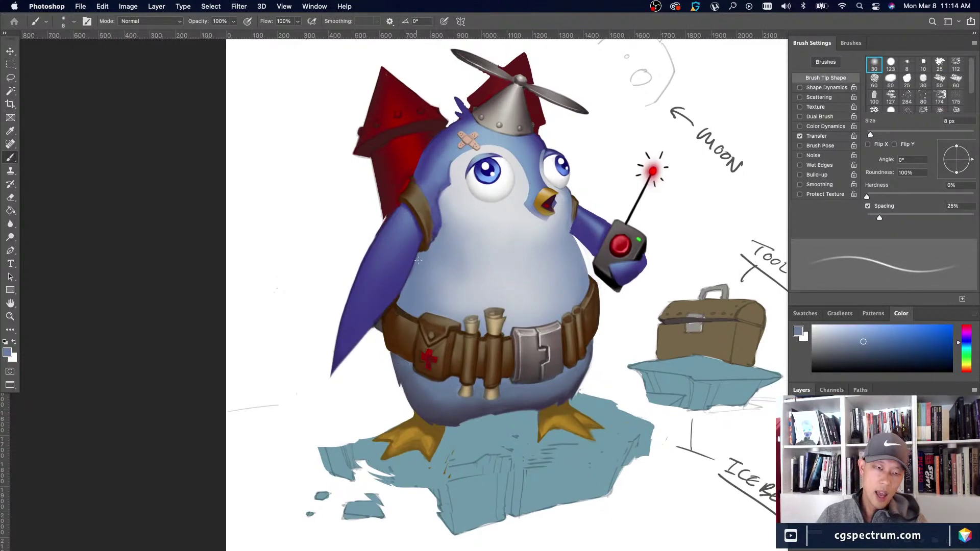
Sample the dark blue below the belt and paint a soft 30 px shadow on the belly where the lowered wing meets the belt.
key("bracketright")
left_click(415, 392, "alt")
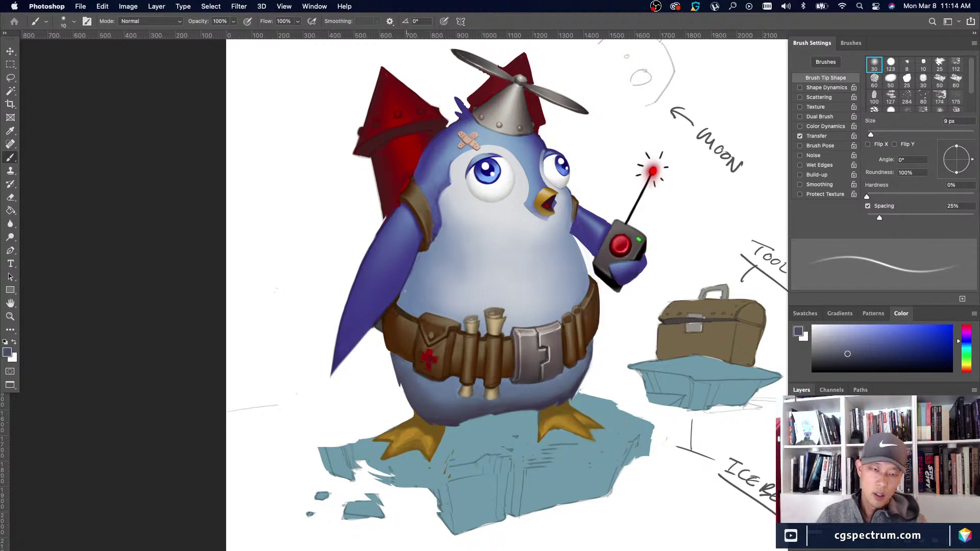
key("bracketright")
key("bracketright")
key("bracketright")
key("bracketright")
left_click_drag(410, 278, 400, 303)
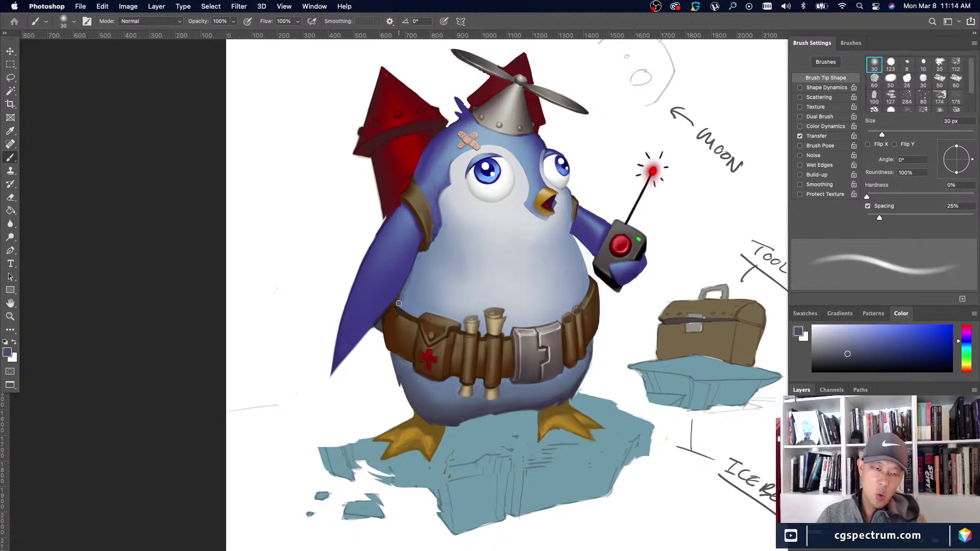
Deepen the shadow between the lowered wing and belt with darker sampled blues, using a soft 20 to 30 px brush.
key("bracketright")
left_click(431, 412, "alt")
key("bracketleft")
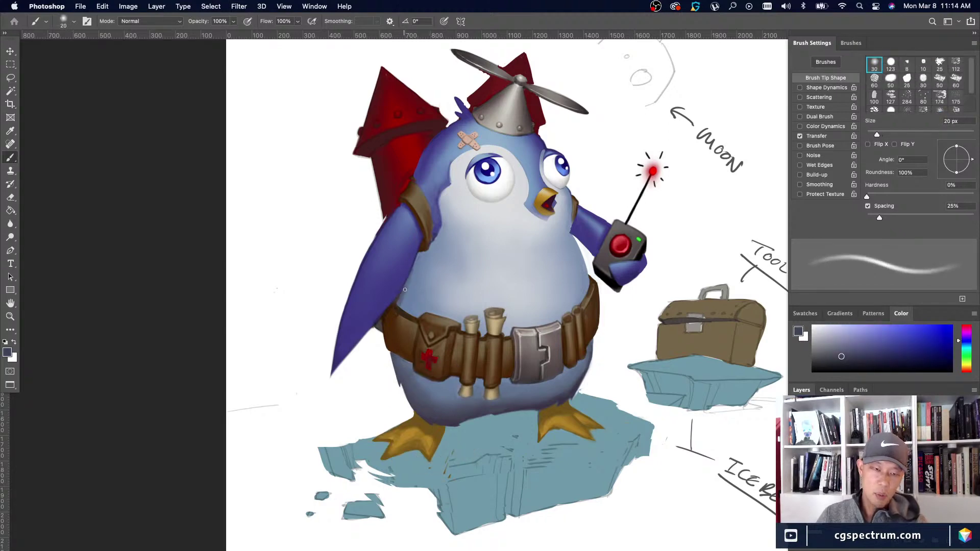
key("bracketright")
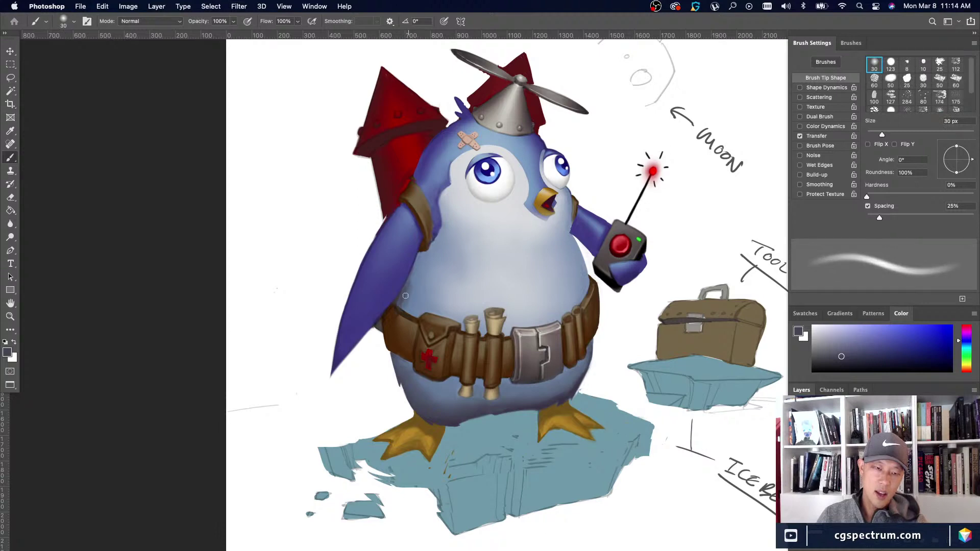
left_click(403, 296, "alt")
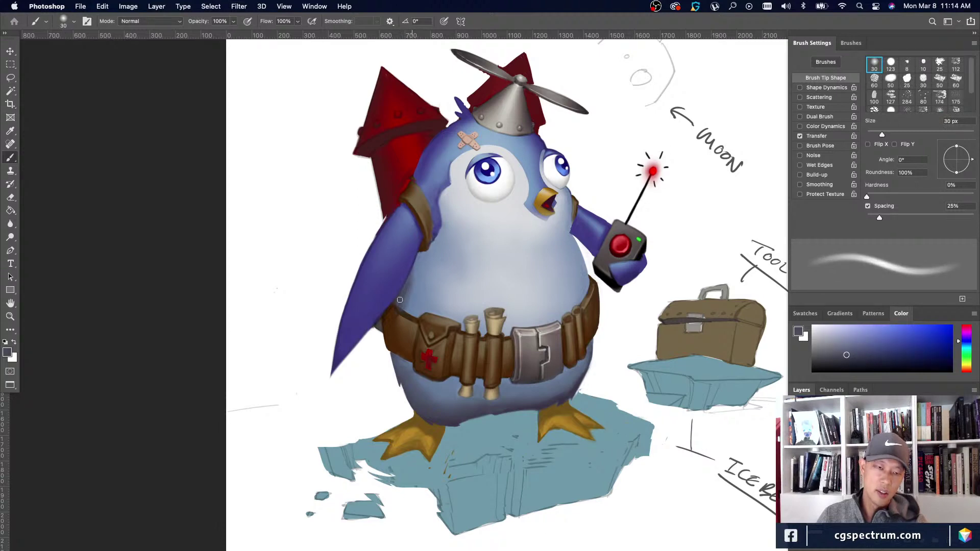
Sample the belt's dark brown and touch up its upper edge beside the lowered wing with a 10 px brush.
left_click(396, 307, "alt")
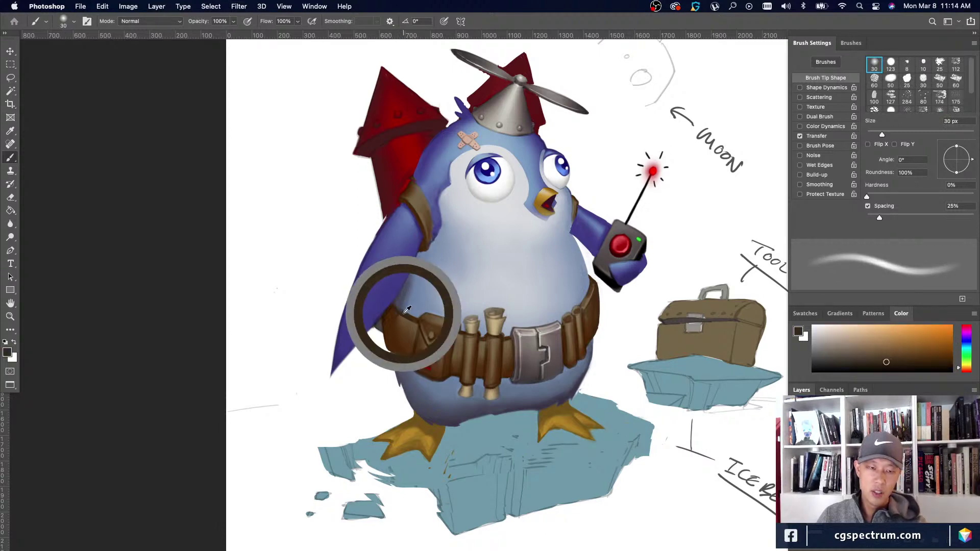
key("bracketleft")
key("bracketleft")
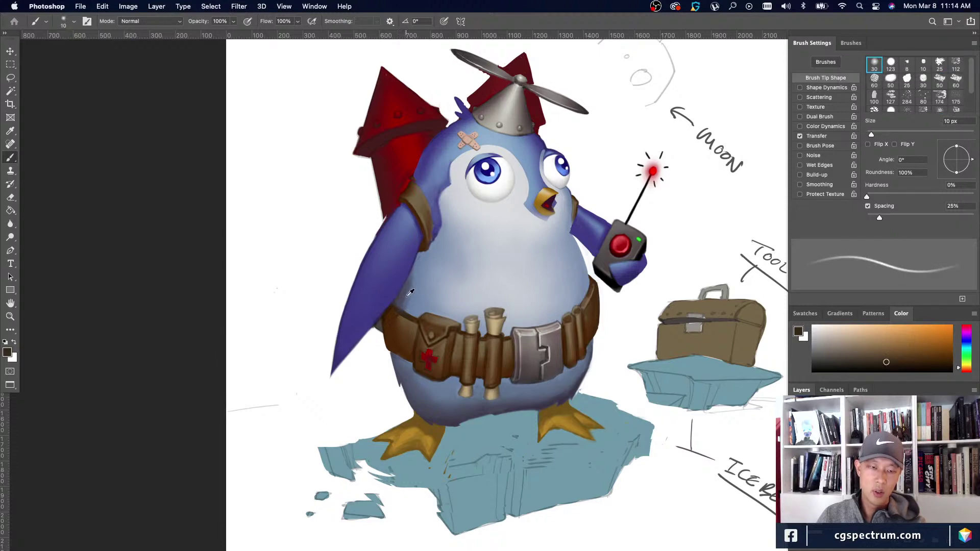
Sample a muted blue beside the lowered wing and soften the belly shadow there with a 15 to 30 px brush.
left_click(400, 277, "alt")
key("bracketright")
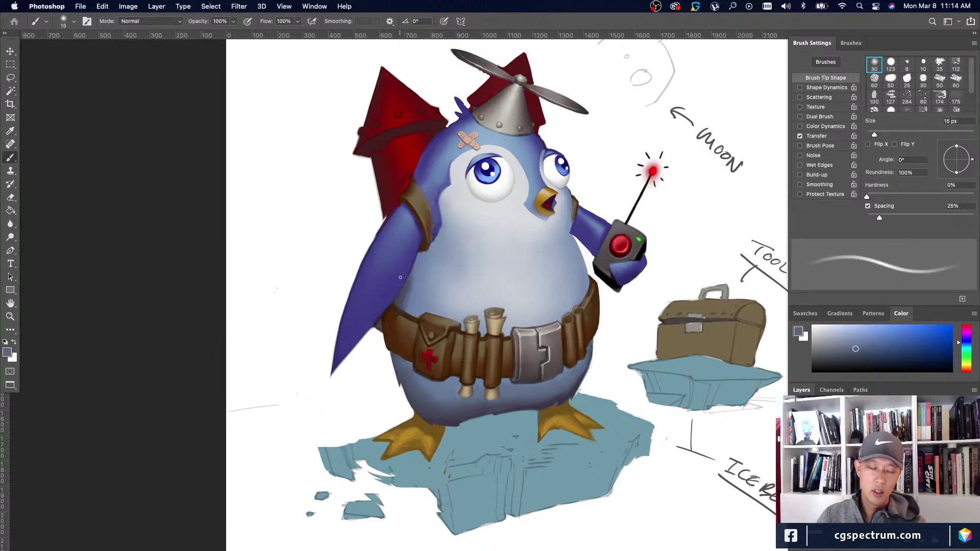
key("bracketright")
key("bracketright")
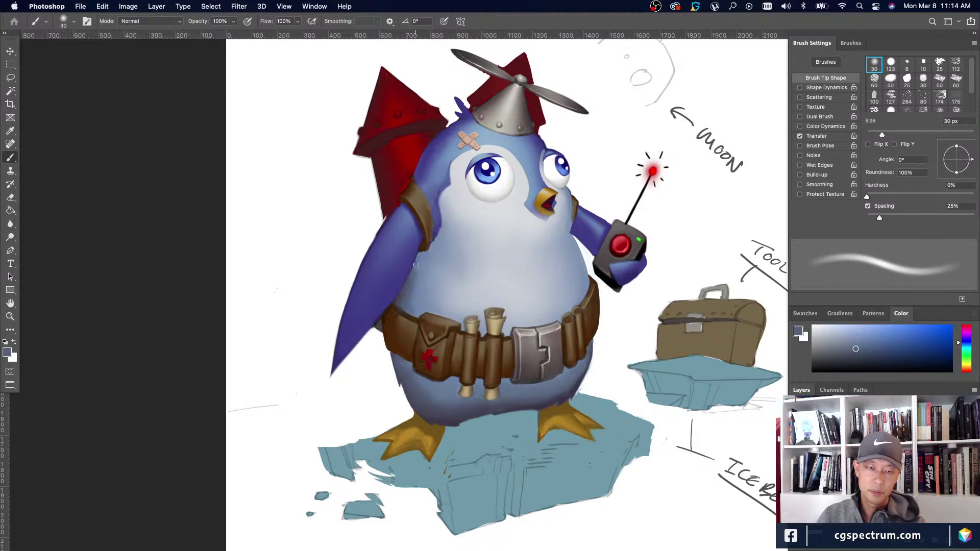
Blend the wing shadow into the lighter belly with resampled blues, enlarging the soft brush to 40 px.
left_click(416, 265, "alt")
left_click(408, 281, "alt")
key("bracketright")
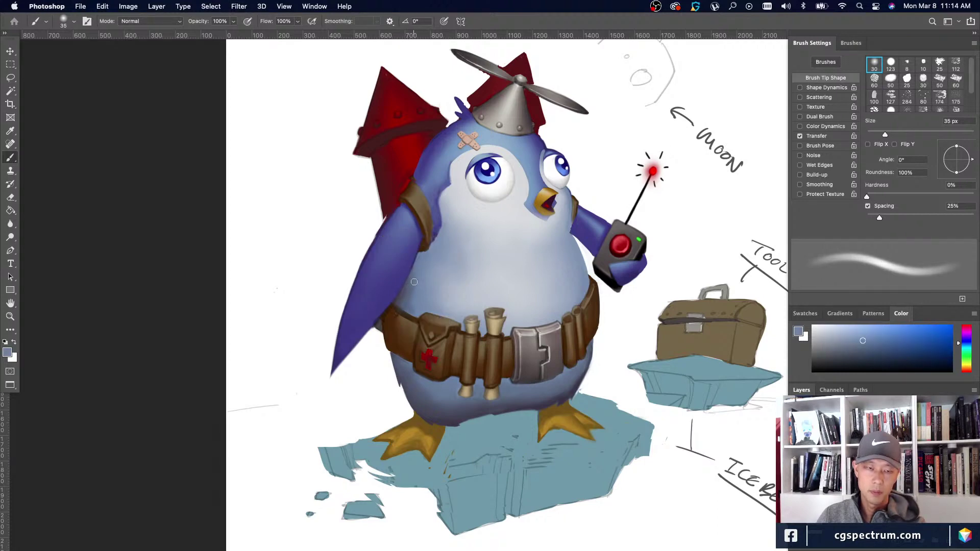
left_click(411, 280, "alt")
key("bracketright")
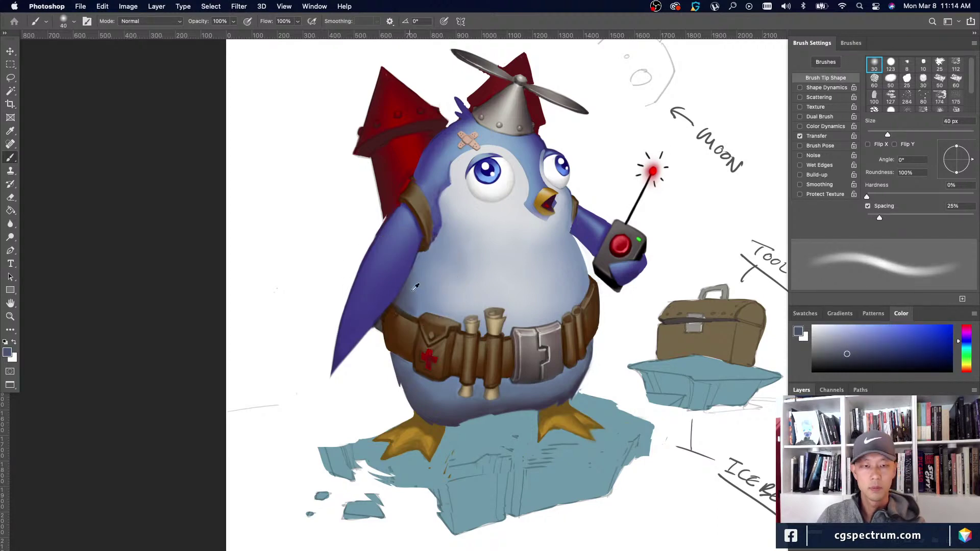
left_click(413, 289, "alt")
Shade the lower belly's edge below the belt, on the remote-control side, with sampled blues and a soft 25 px brush.
key("super+minus")
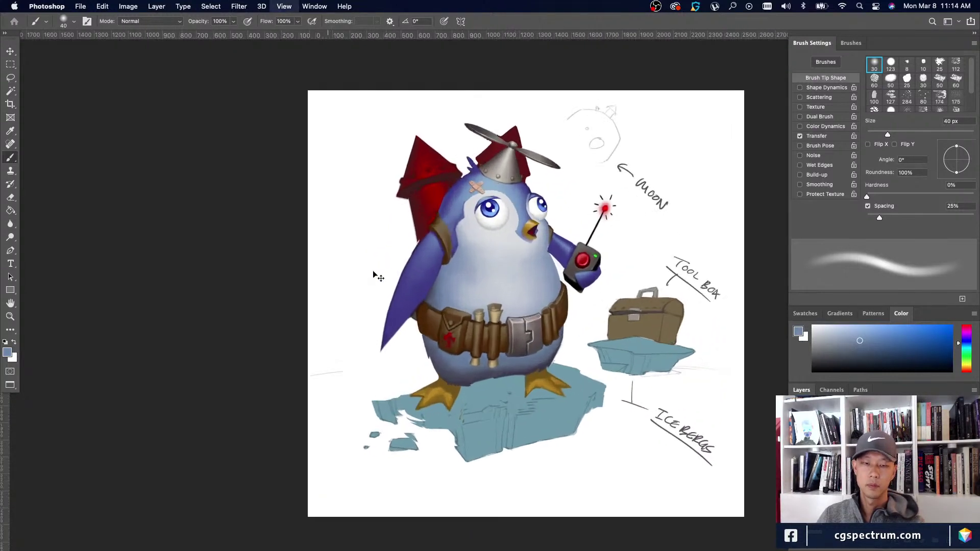
key("super+plus")
left_click(586, 367, "alt")
key("bracketleft")
key("bracketleft")
key("bracketleft")
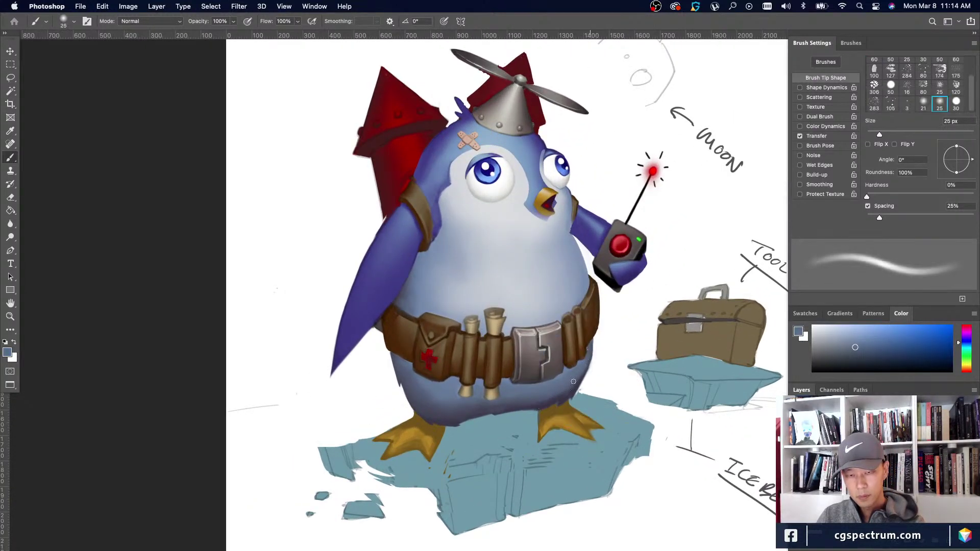
left_click(573, 388, "alt")
Refine the upper belly's outline near the remote control with dark purple-blue and a fine 4 px brush.
key("super+plus")
left_click_drag(597, 327, 522, 400)
key("bracketleft")
key("bracketleft")
key("bracketleft")
key("bracketleft")
key("bracketleft")
key("bracketleft")
key("bracketleft")
key("bracketleft")
key("bracketleft")
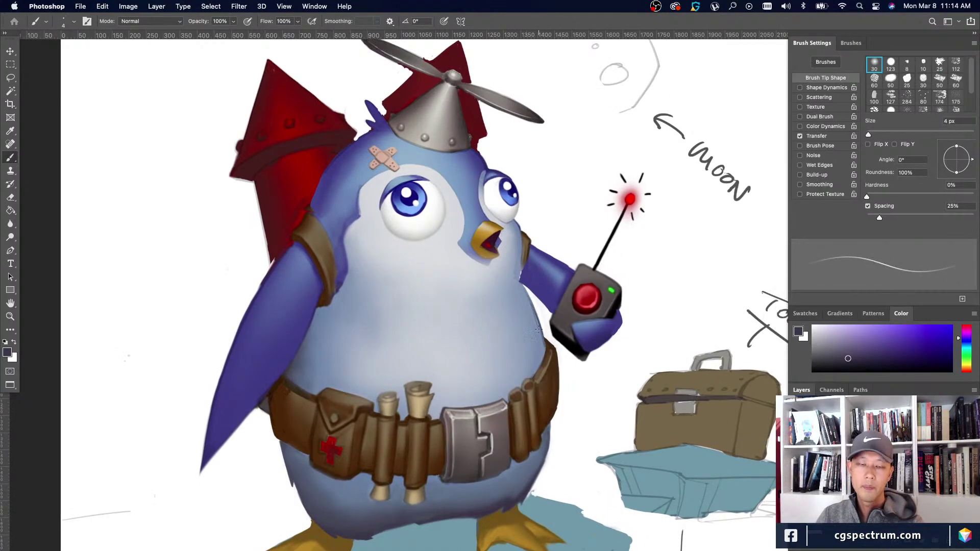
Sample the muted blue below the belt and shade the belly's edge facing the remote control with a 7 to 10 px brush.
left_click(549, 433, "alt")
key("bracketright")
key("bracketright")
key("bracketright")
key("bracketright")
key("bracketright")
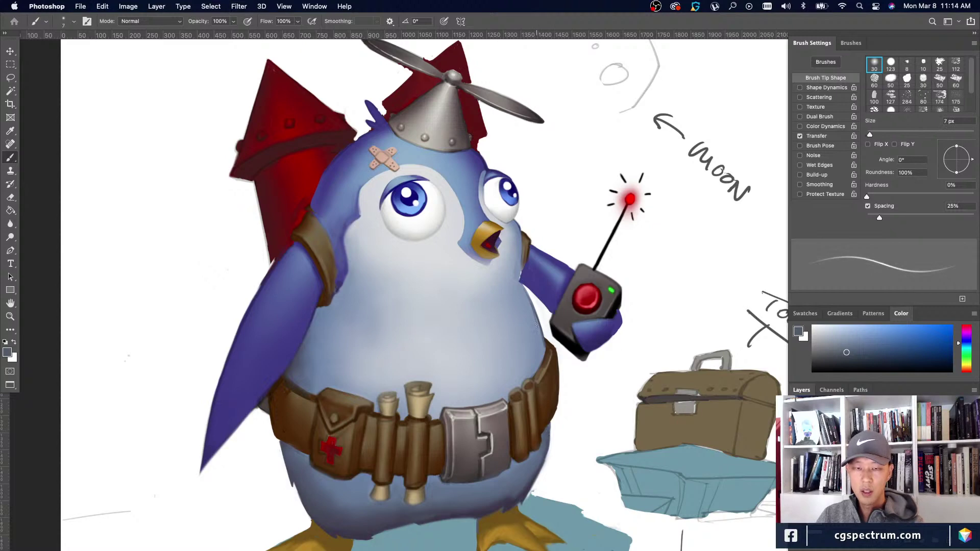
key("bracketright")
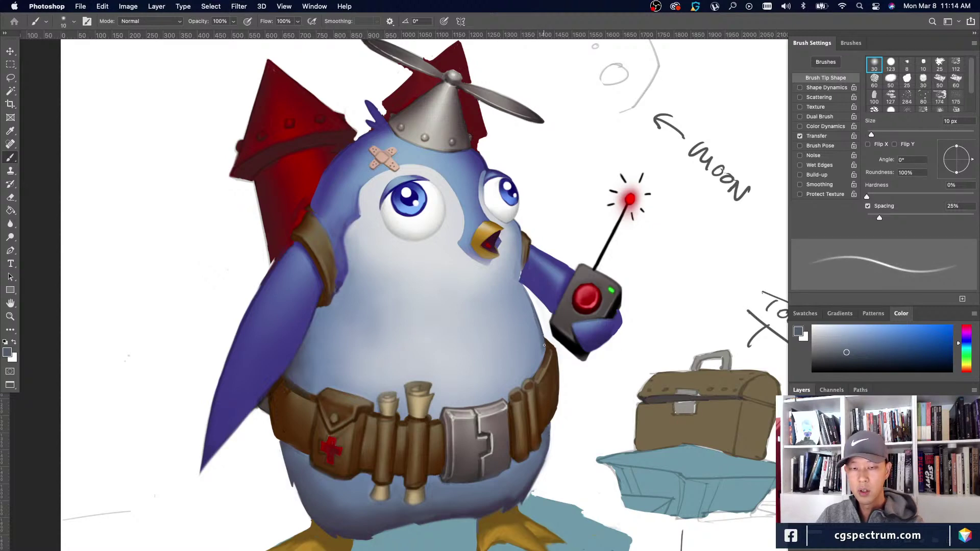
Widen the soft shadow down the belly's edge above the belt, facing the remote control, with a 20 px brush.
left_click(537, 342, "alt")
key("bracketright")
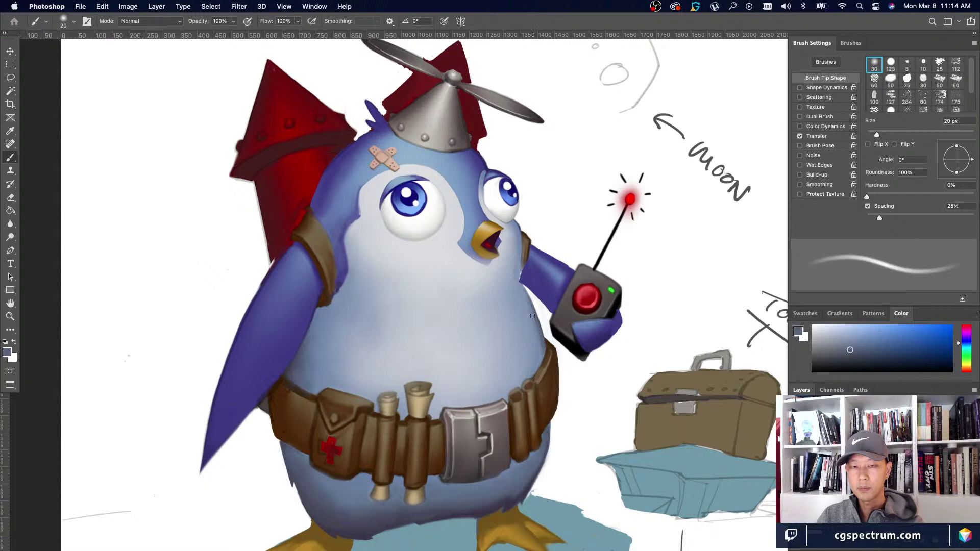
left_click_drag(533, 316, 541, 356)
left_click(540, 333, "alt")
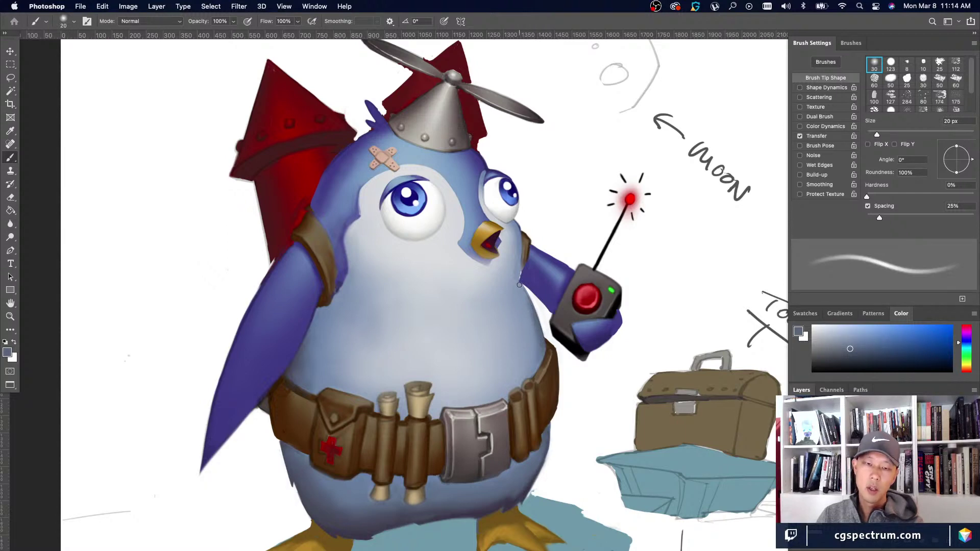
Refine the body edge where the raised arm joins it with muted blue and a 7 px brush.
key("bracketleft")
key("bracketleft")
key("bracketleft")
key("bracketleft")
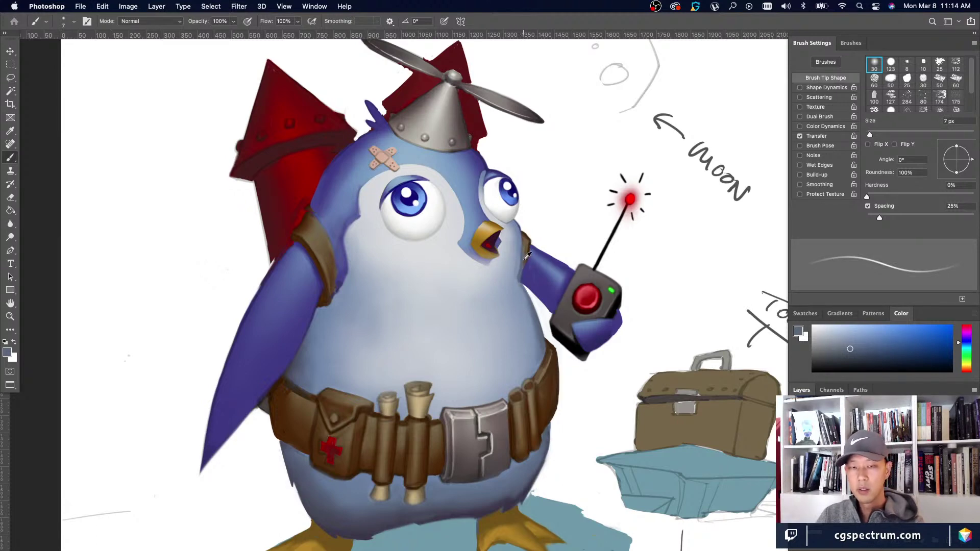
Sample black from the remote control and darken the crease between the raised arm's band and the body with a 4 px brush.
left_click(560, 327, "alt")
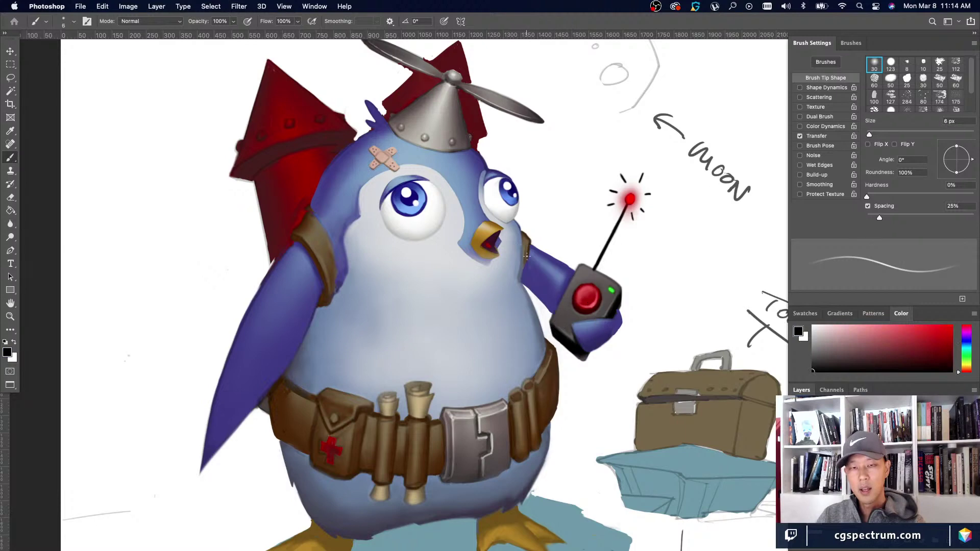
key("bracketleft")
key("bracketleft")
key("bracketleft")
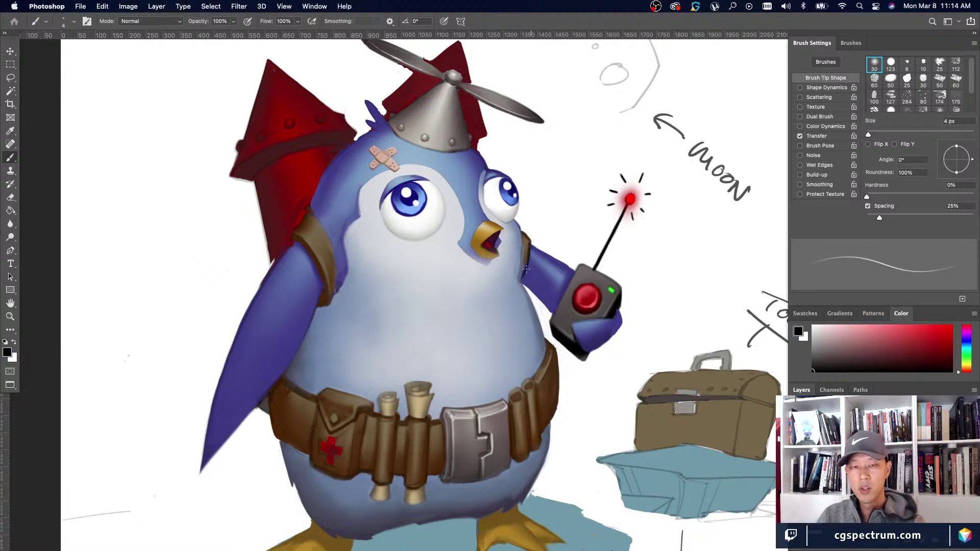
Repaint the brown band on the raised arm with sampled light and dark browns, using a fine 4 to 7 px brush.
left_click(527, 241, "alt")
key("bracketright")
key("bracketright")
key("bracketright")
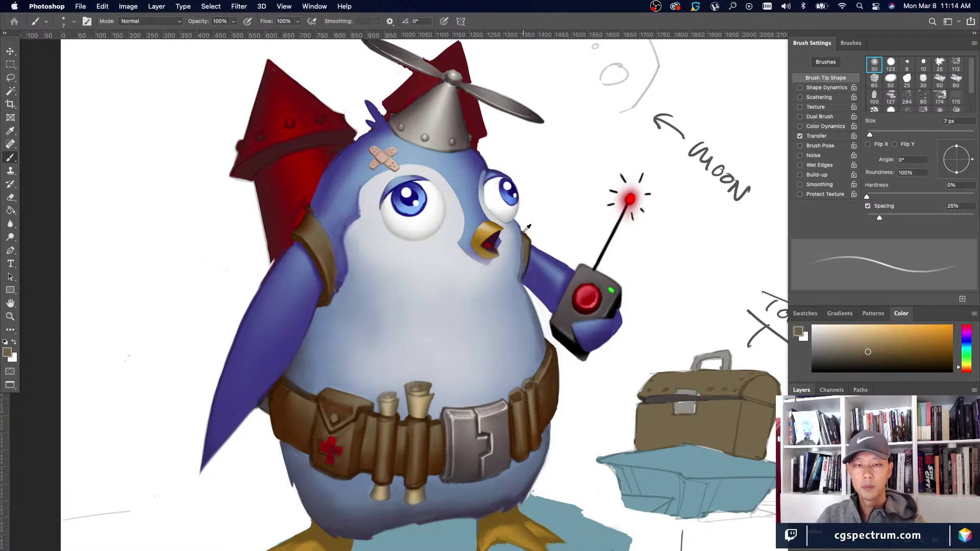
left_click(526, 233, "alt")
key("bracketleft")
left_click_drag(523, 246, 523, 265)
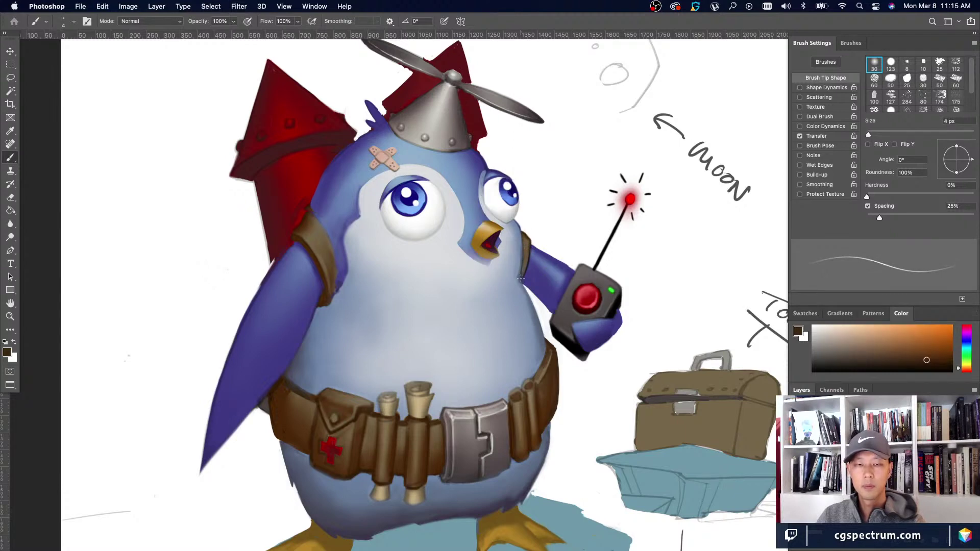
Sample a muted blue and shade the body from beside the beak down to the belt, enlarging the brush to 30 px.
left_click(533, 299, "alt")
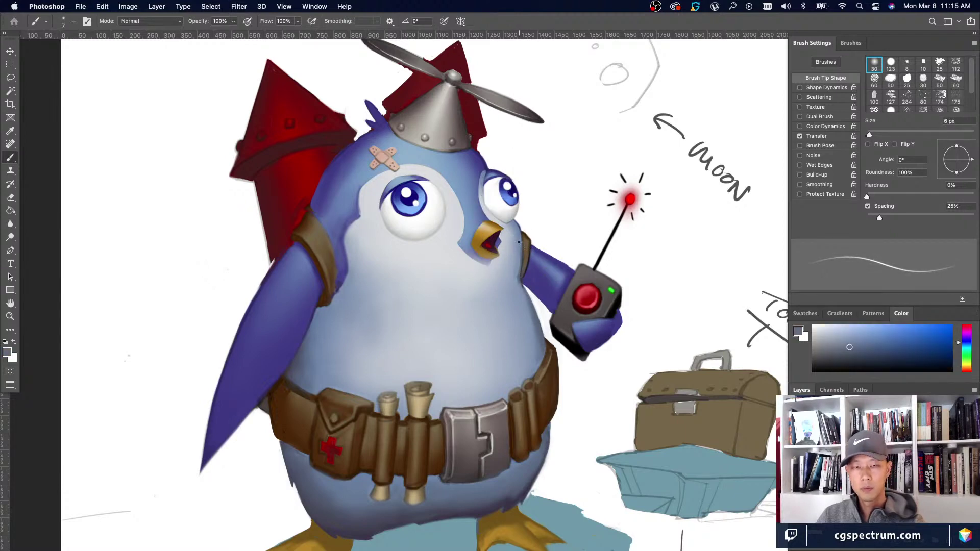
key("bracketright")
key("bracketright")
key("bracketright")
key("bracketright")
key("bracketright")
key("bracketright")
key("bracketright")
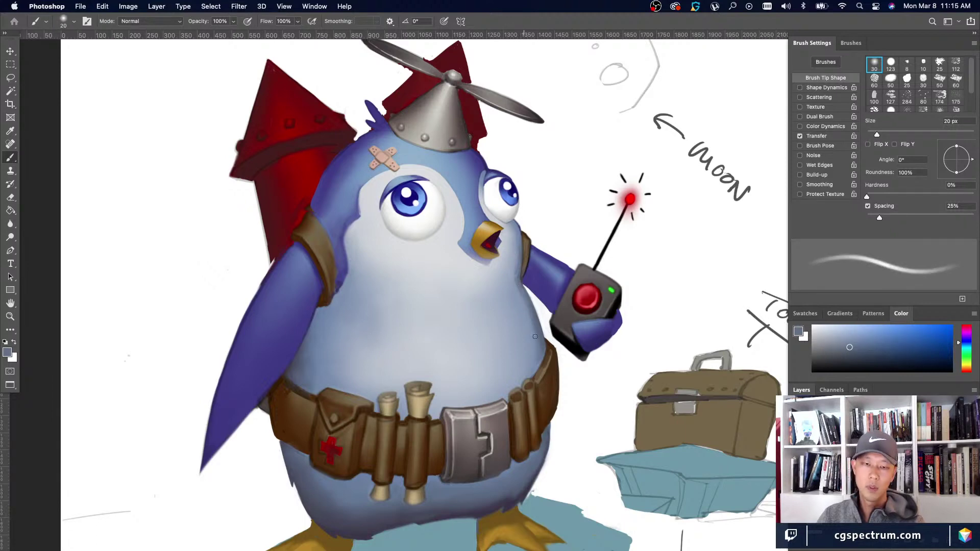
key("bracketright")
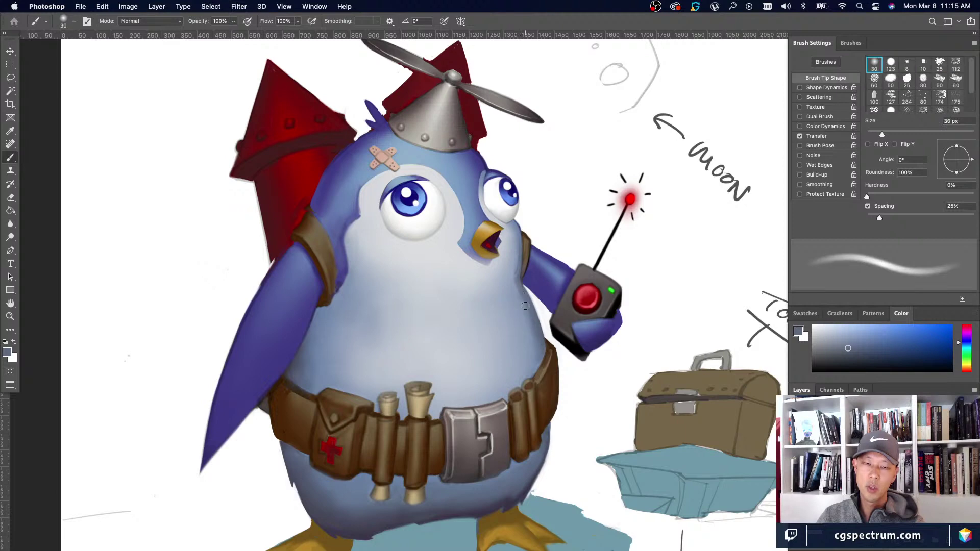
Blend the belly shading below the raised arm with resampled blues and a soft 25 to 30 px brush.
key("comma")
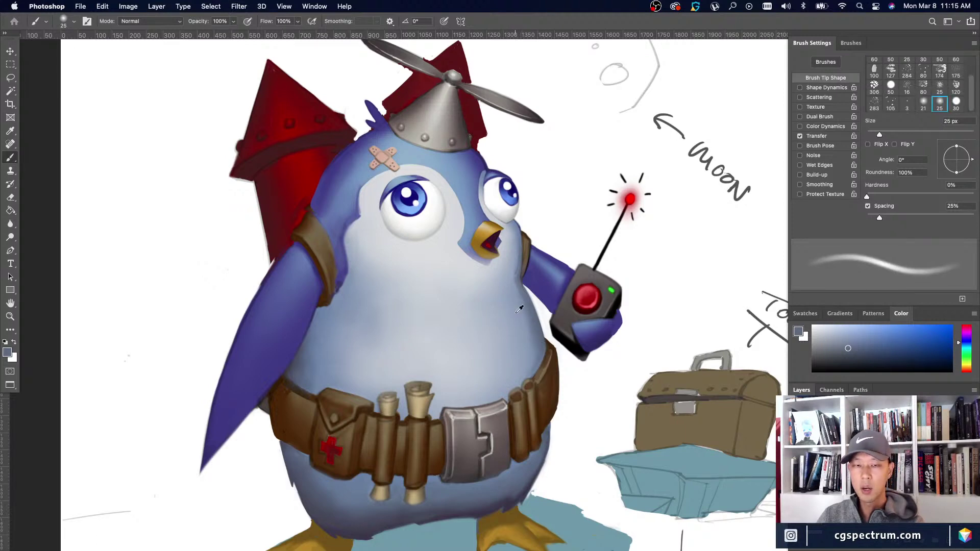
left_click(521, 326, "alt")
key("bracketright")
key("bracketright")
left_click(520, 285, "alt")
key("bracketleft")
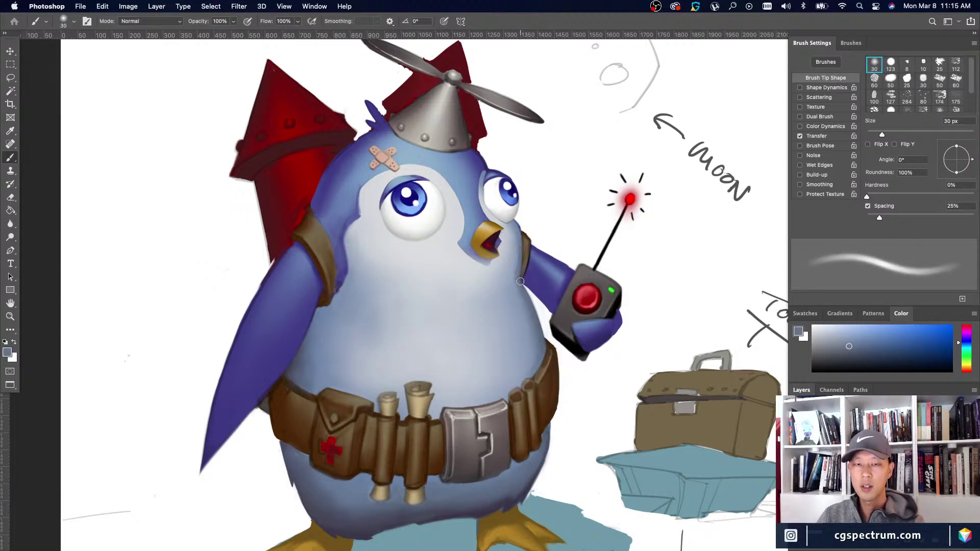
Soften the shading on the cheek between the beak and the raised arm's band with sampled blues and a 20 to 35 px brush.
key("bracketleft")
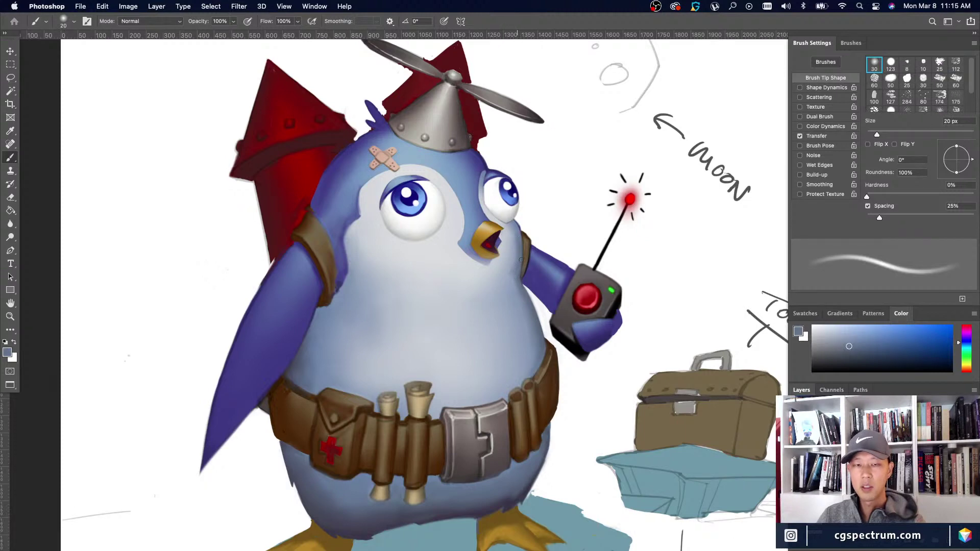
left_click(526, 253, "alt")
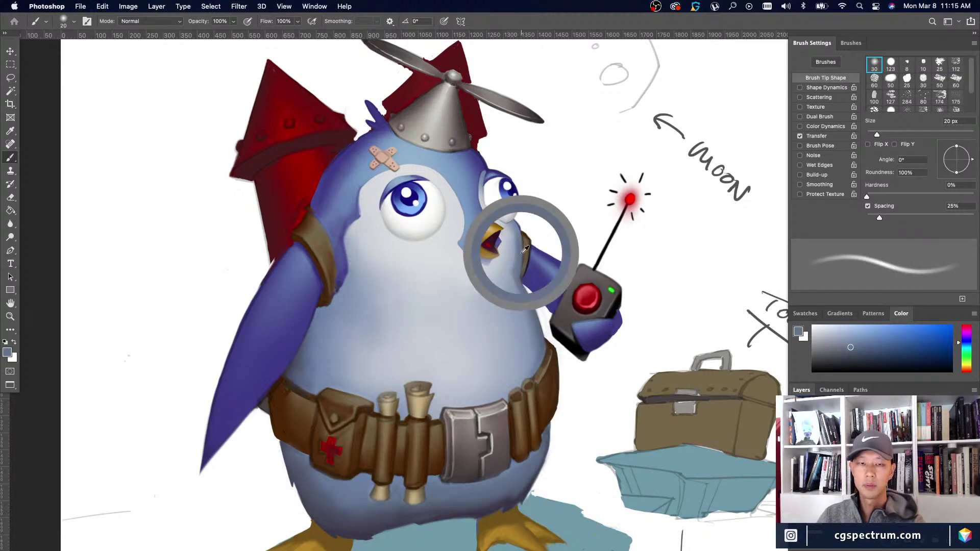
key("bracketright")
left_click(516, 228, "alt")
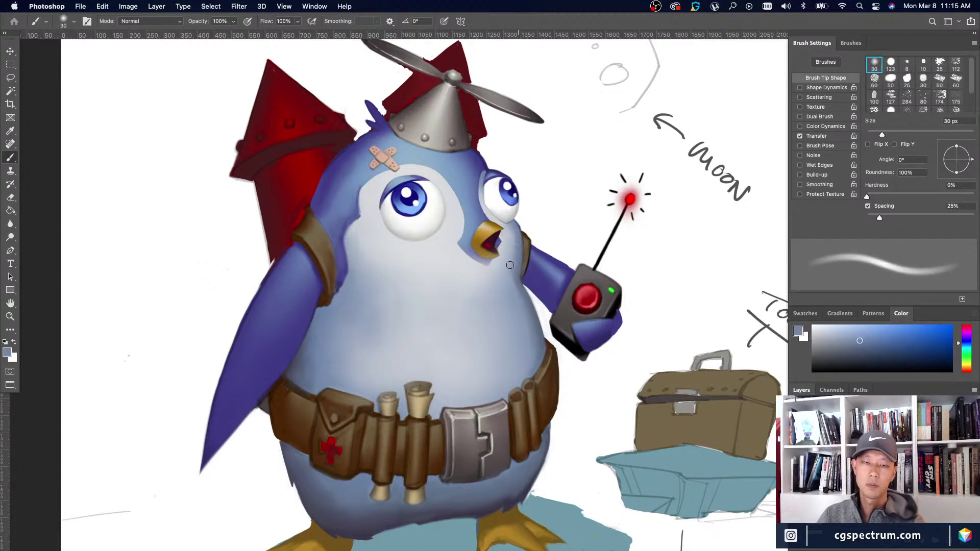
left_click(506, 249, "alt")
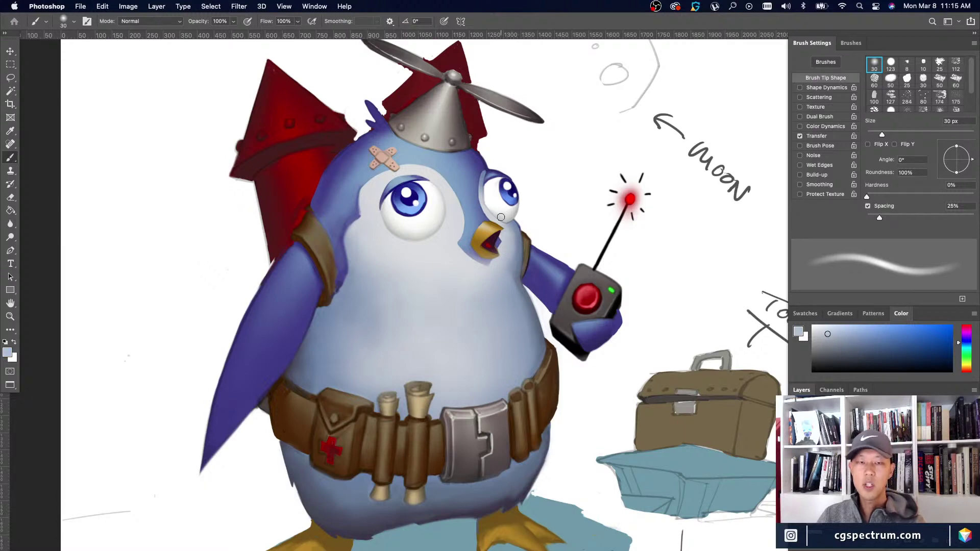
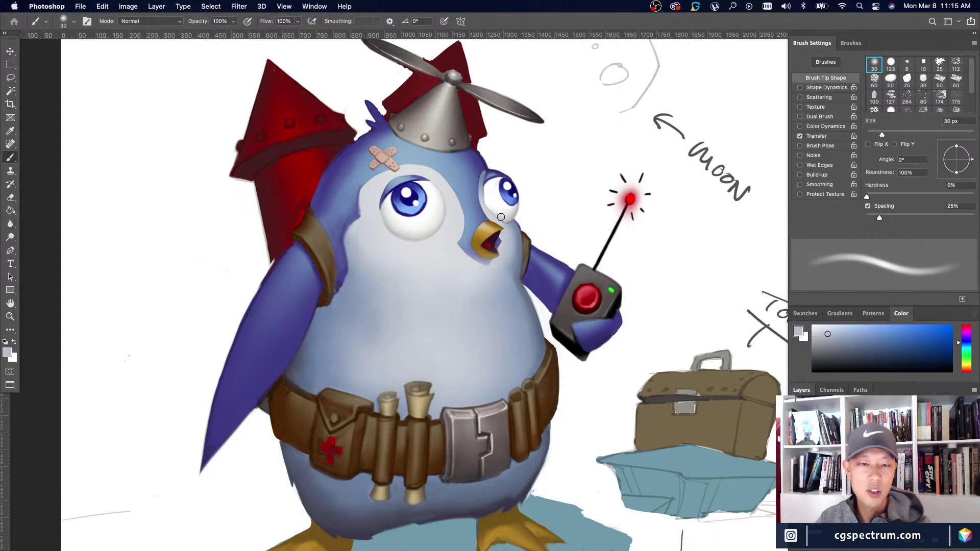
left_click(521, 223, "alt")
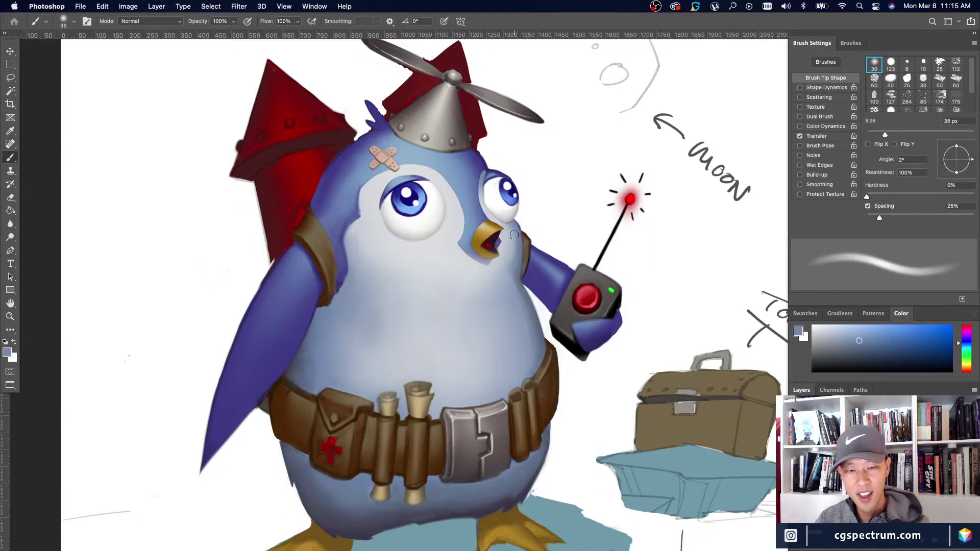
left_click(504, 261, "alt")
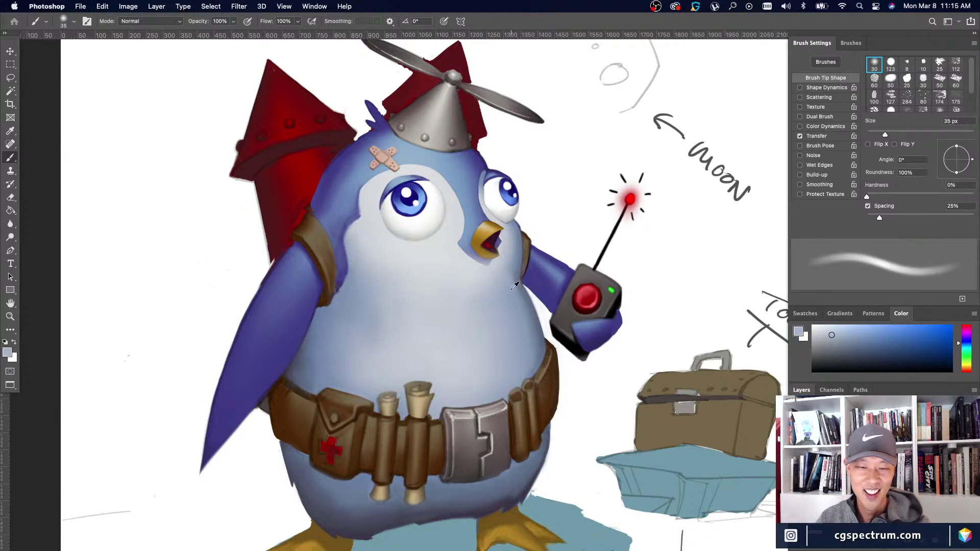
Blend the shadow below the beak toward the raised arm with resampled blues, varying the soft brush between 25 and 40 px.
left_click(520, 275, "alt")
key("bracketleft")
key("bracketleft")
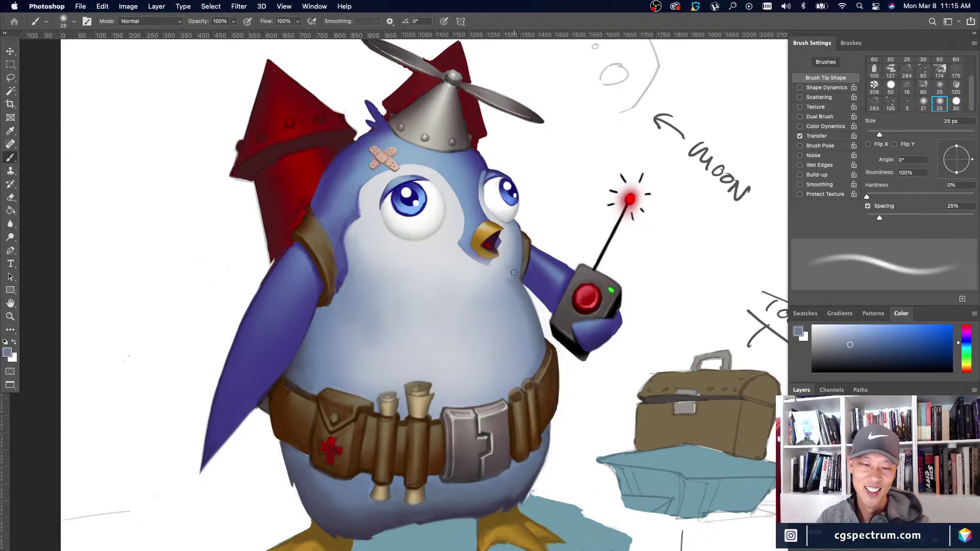
key("bracketright")
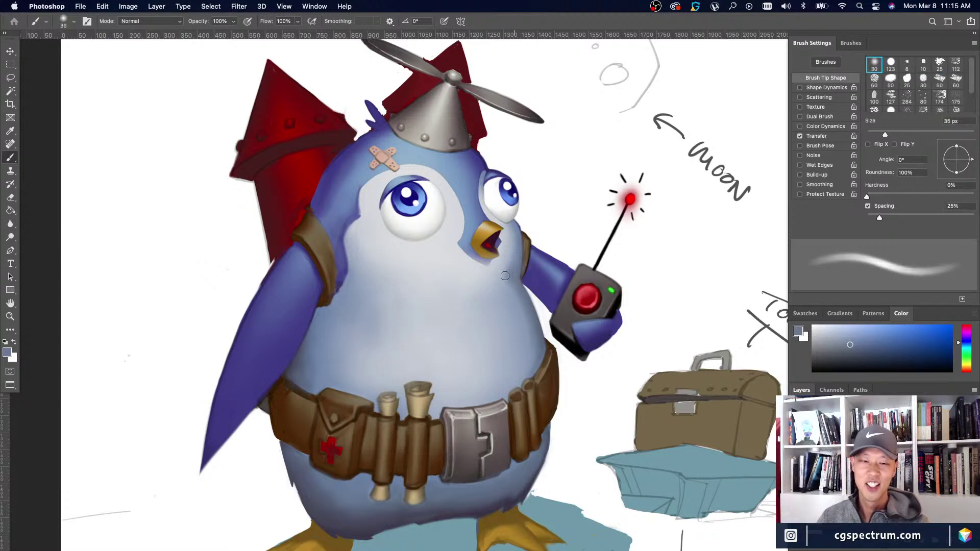
left_click(520, 276, "alt")
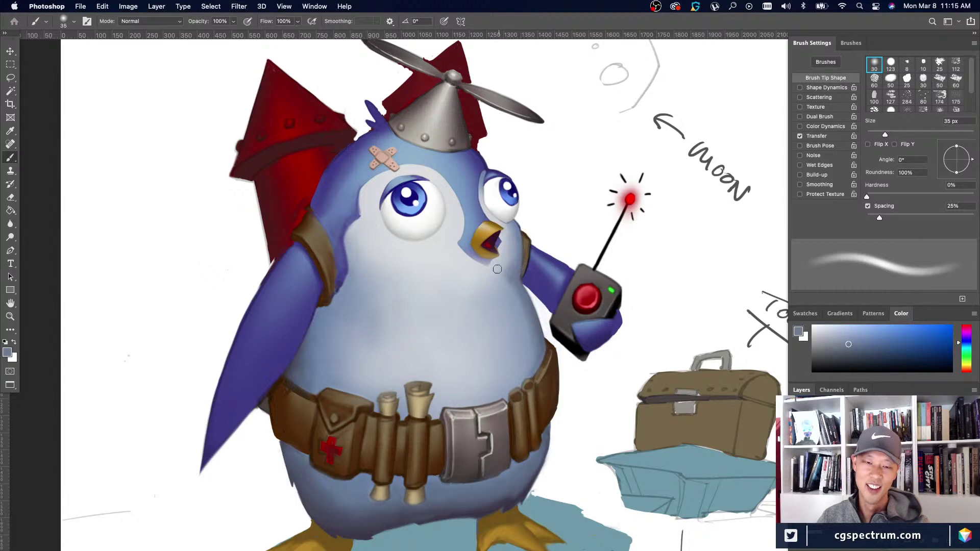
left_click(500, 267, "alt")
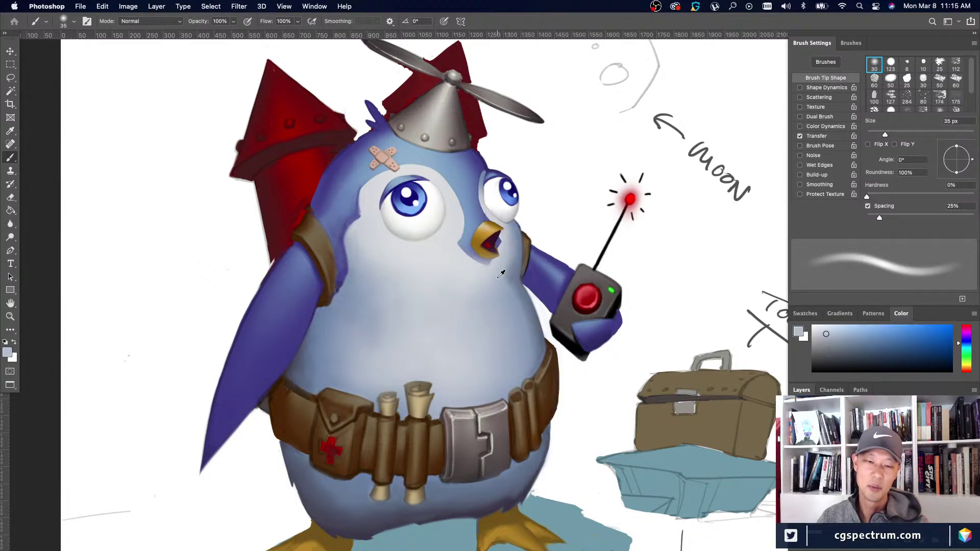
left_click(504, 271, "alt")
key("]")
left_click_drag(505, 275, 509, 286)
Smooth the transition from cheek to upper belly beside the raised arm with sampled light and muted blues and a 45 to 50 px brush.
key("super+minus")
key("super+minus")
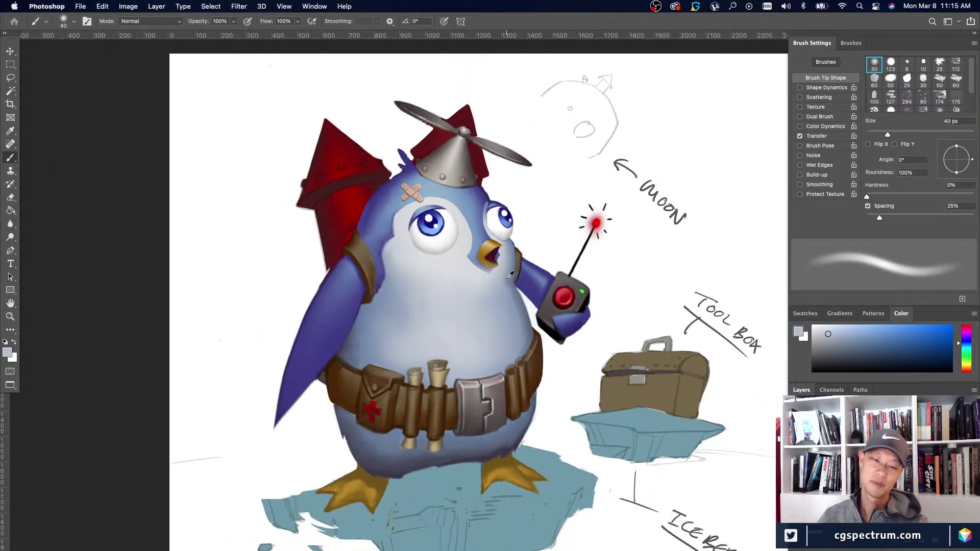
left_click(502, 273, "alt")
key("]")
left_click(514, 301, "alt")
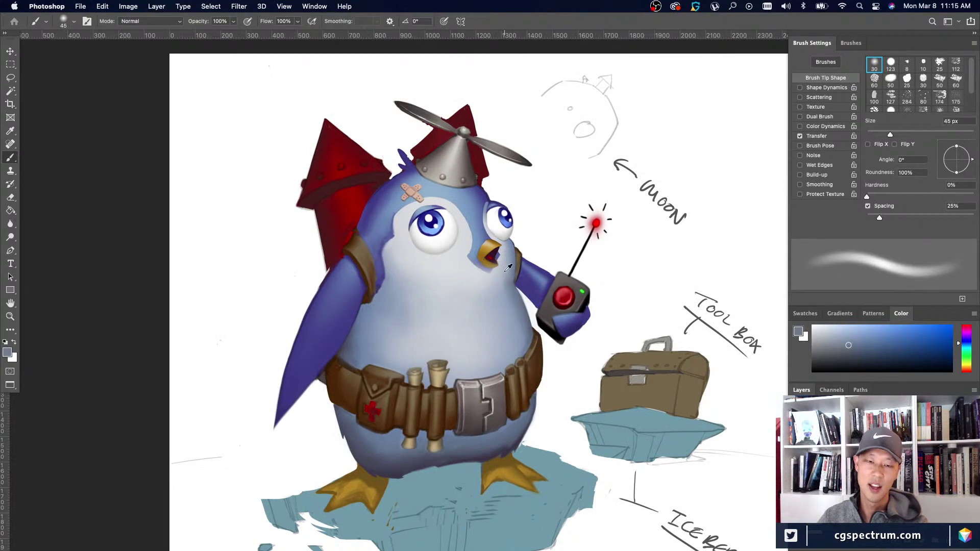
left_click(509, 267, "alt")
key("]")
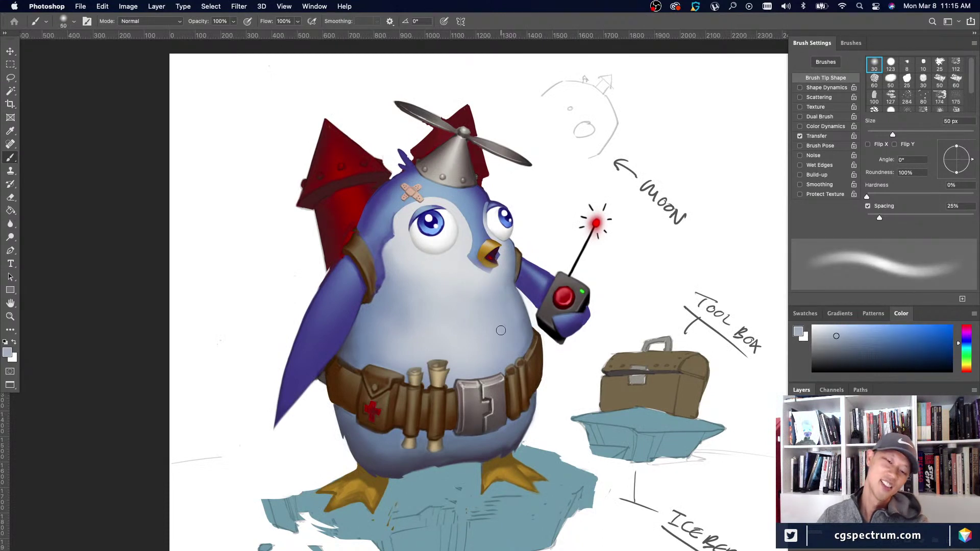
key("super+minus")
key("super+equal")
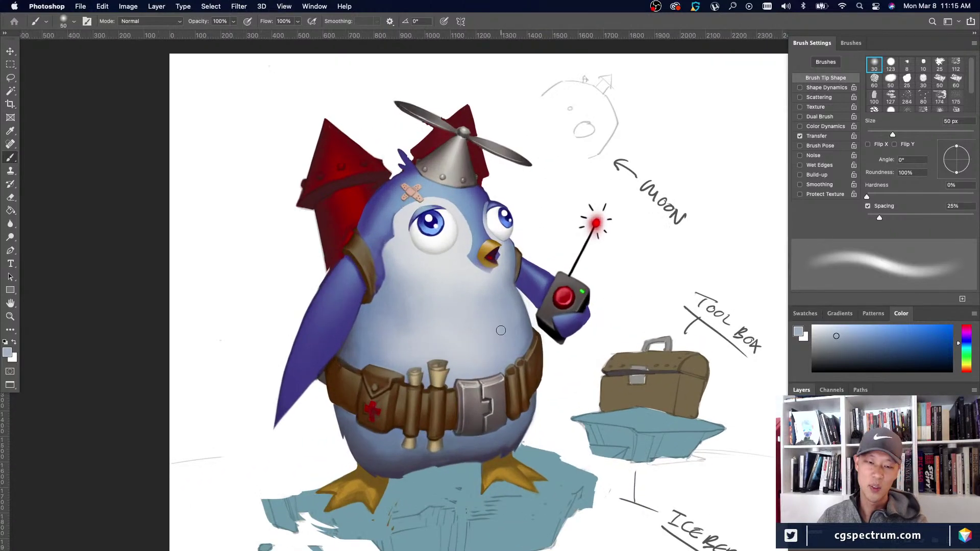
Shade the belly's edge below the raised arm with a sampled muted blue and a 45 to 50 px brush.
key("bracketleft")
key("super+minus")
key("super+minus")
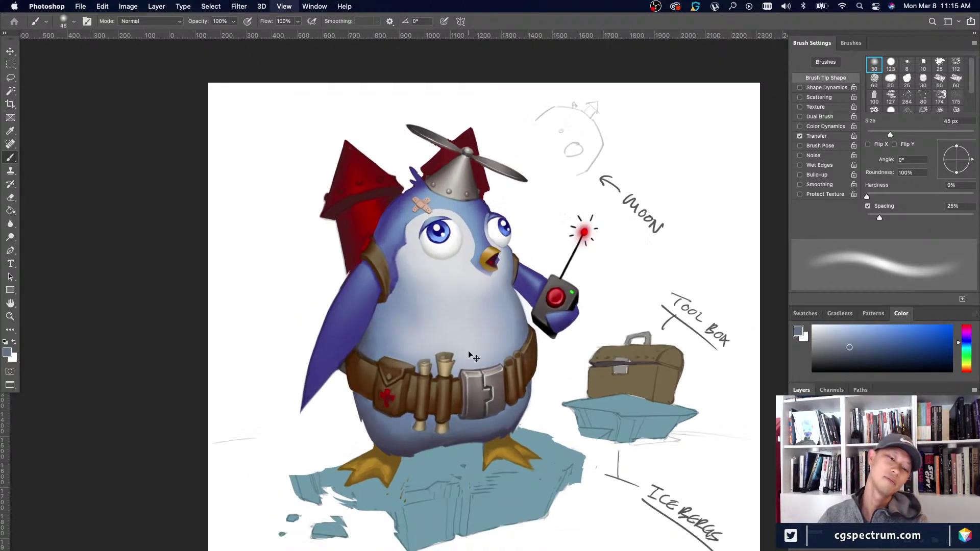
key("super+equal")
key("super+equal")
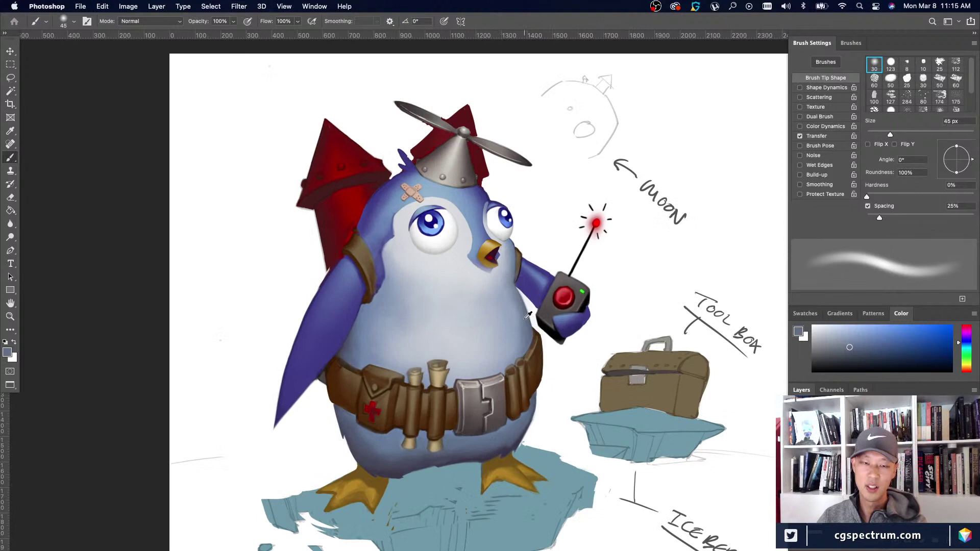
key("bracketright")
Examine the whole illustration at several zoom levels to judge the penguin's shading and proportions.
key("super+minus")
key("super+minus")
key("super+minus")
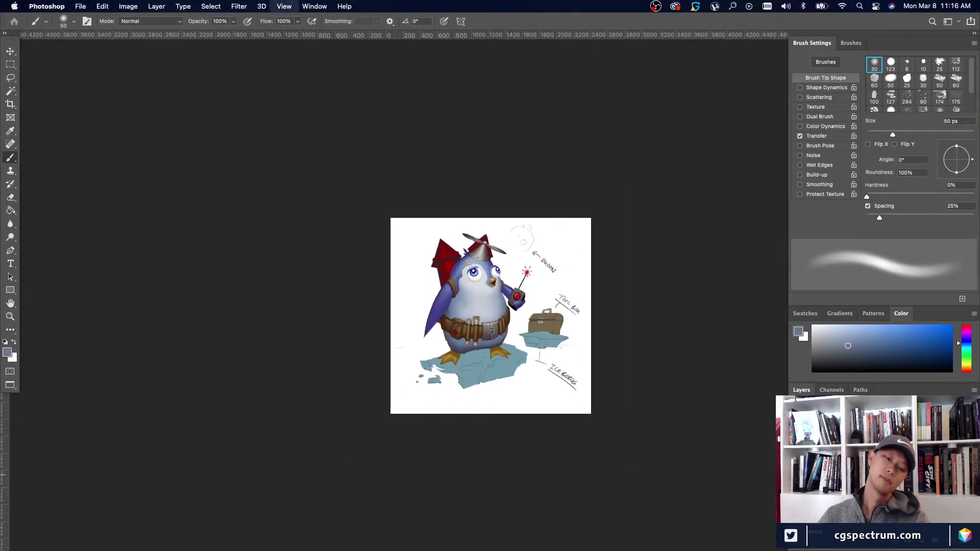
key("super+minus")
key("super+minus")
key("super+equal")
key("super+equal")
key("super+equal")
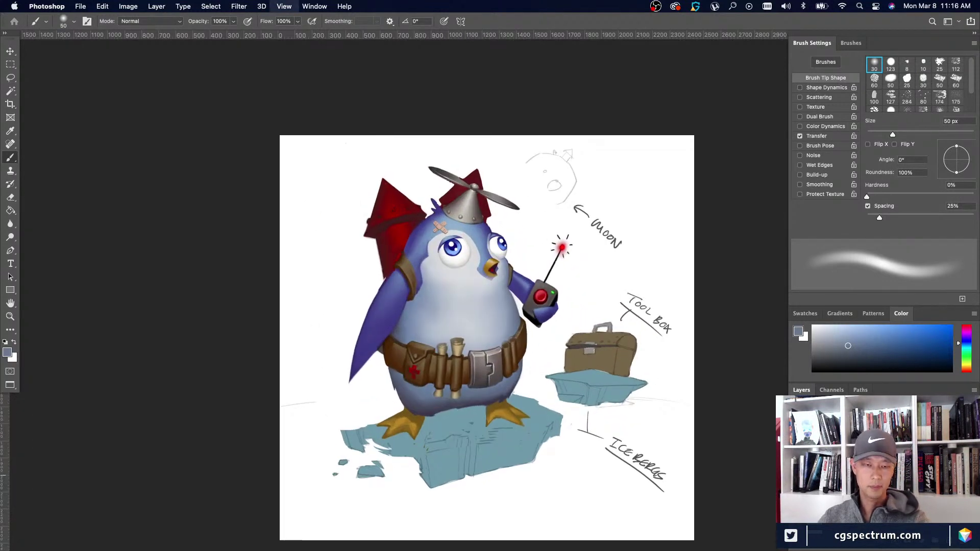
key("super+minus")
key("super+minus")
key("super+equal")
key("super+equal")
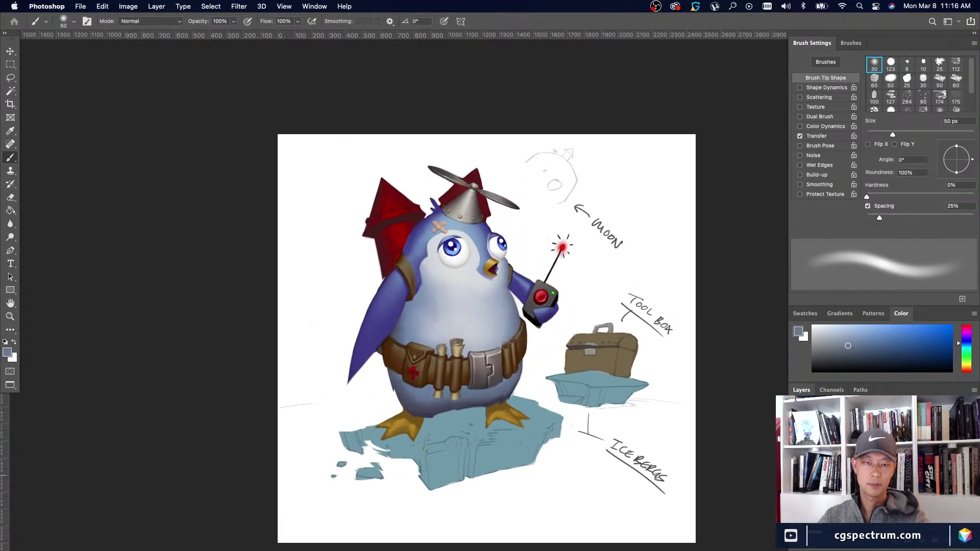
key("super+minus")
key("super+minus")
key("super+equal")
key("super+equal")
key("super+equal")
key("super+equal")
key("super+equal")
key("super+equal")
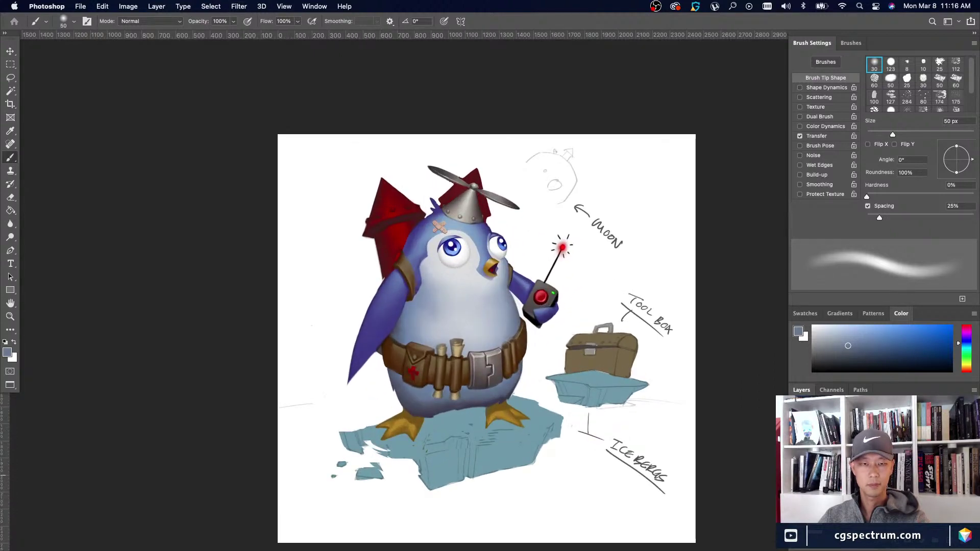
key("super+minus")
key("super+minus")
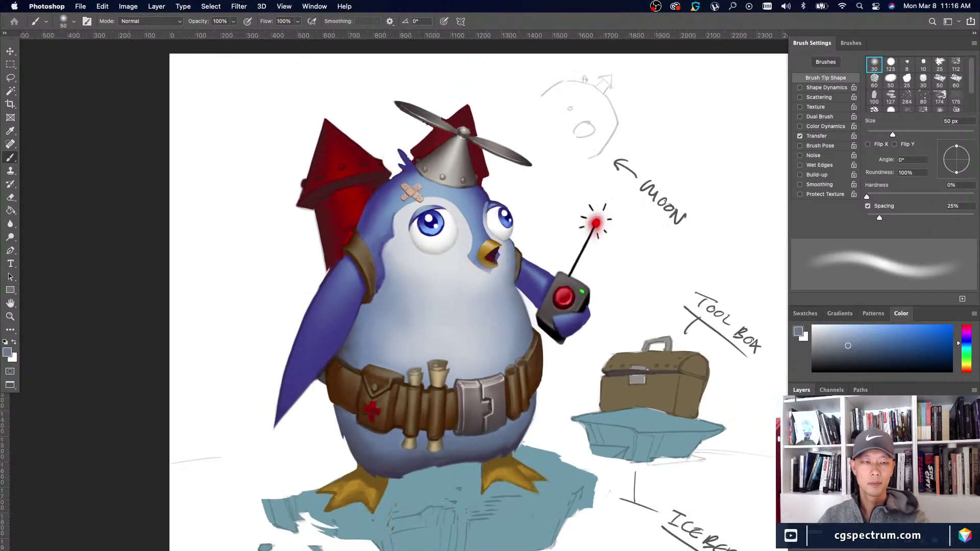
key("super+minus")
key("super+minus")
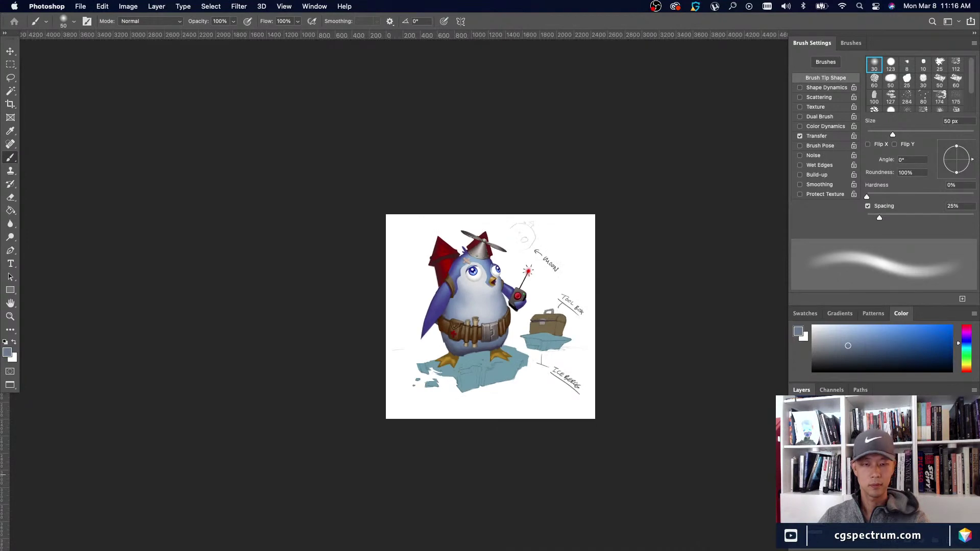
Lasso the raised arm with the remote control, scale it up to about 110%, and clear the selection.
key("super+equal")
key("super+equal")
key("super+equal")
key("super+equal")
key("l")
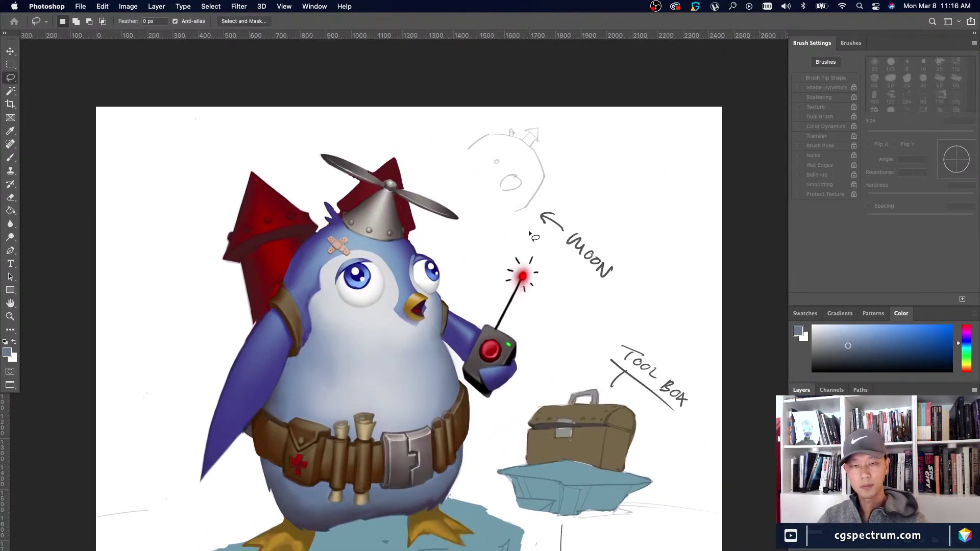
mouse_move(507, 237)
left_mouse_down()
mouse_move(542, 370)
mouse_move(481, 408)
mouse_move(445, 340)
mouse_move(465, 284)
left_mouse_up()
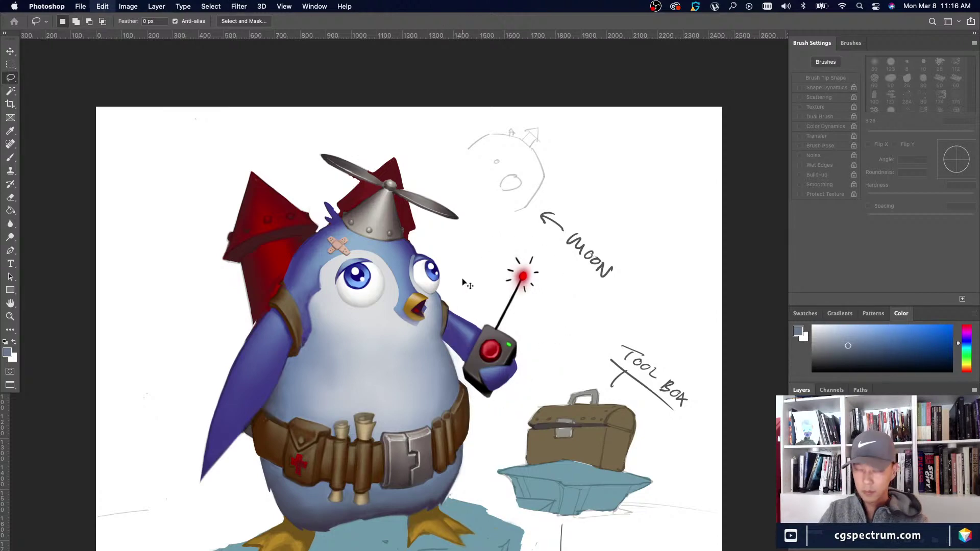
key("super+t")
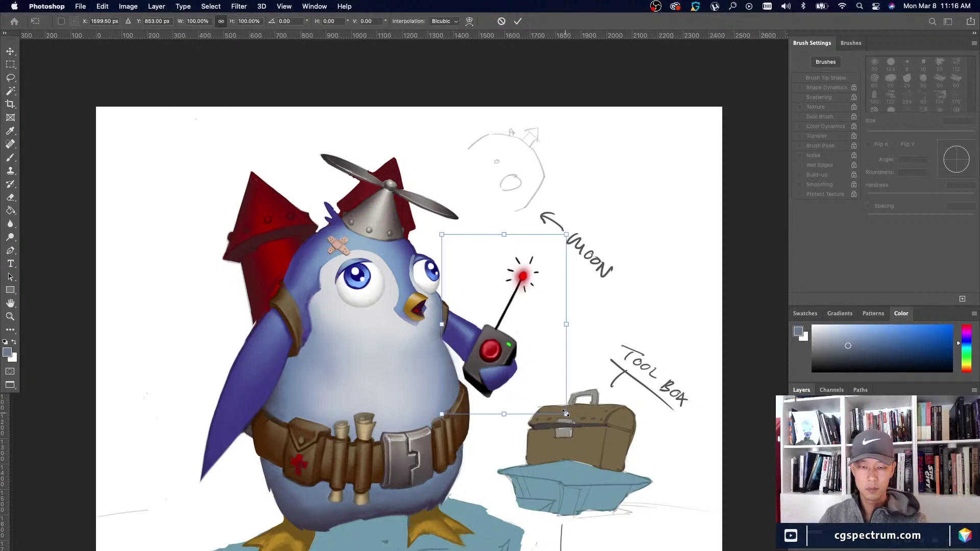
left_click_drag(566, 414, 579, 423)
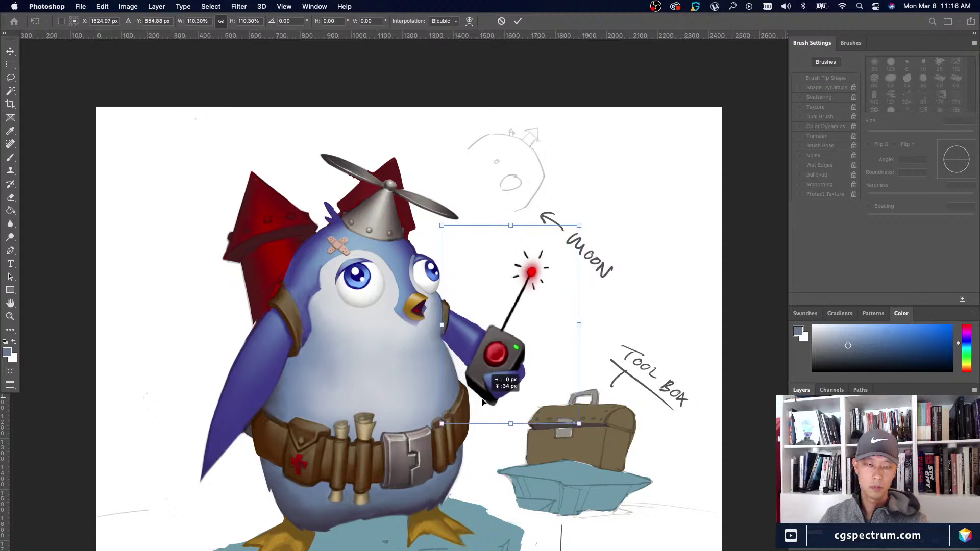
key("Return")
key("super+d")
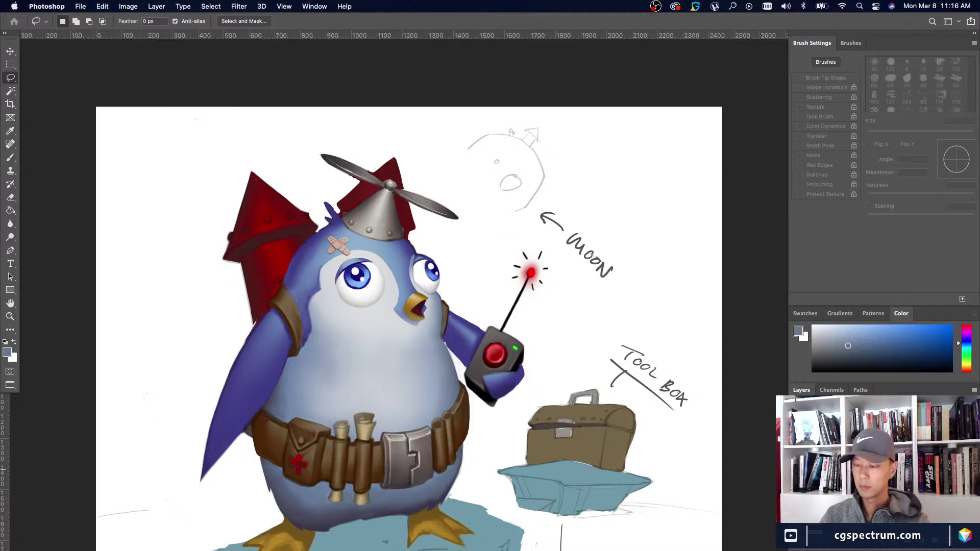
Warp the raised arm and remote control slightly upward, pulling in the lower edge and lifting the hand.
key("v")
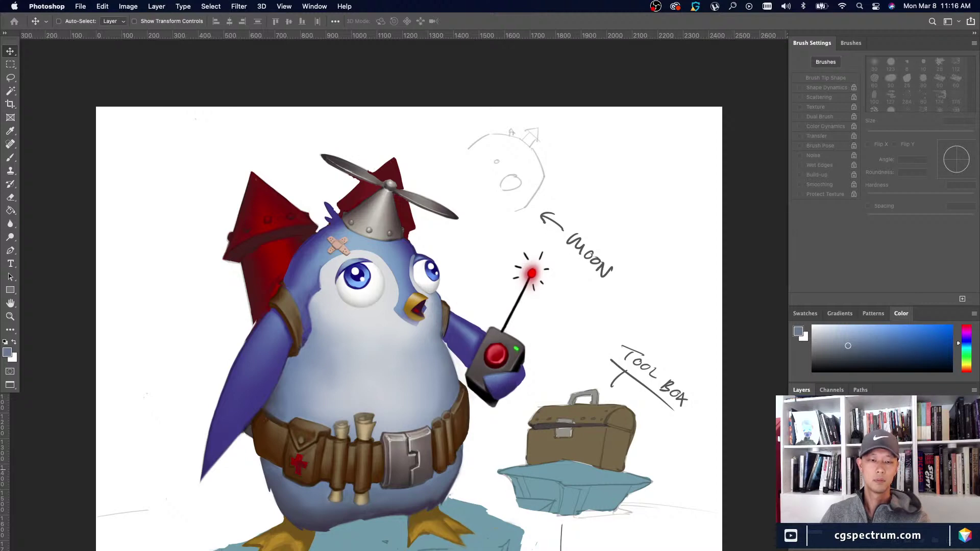
key("super+minus")
key("super+minus")
key("super+plus")
key("super+plus")
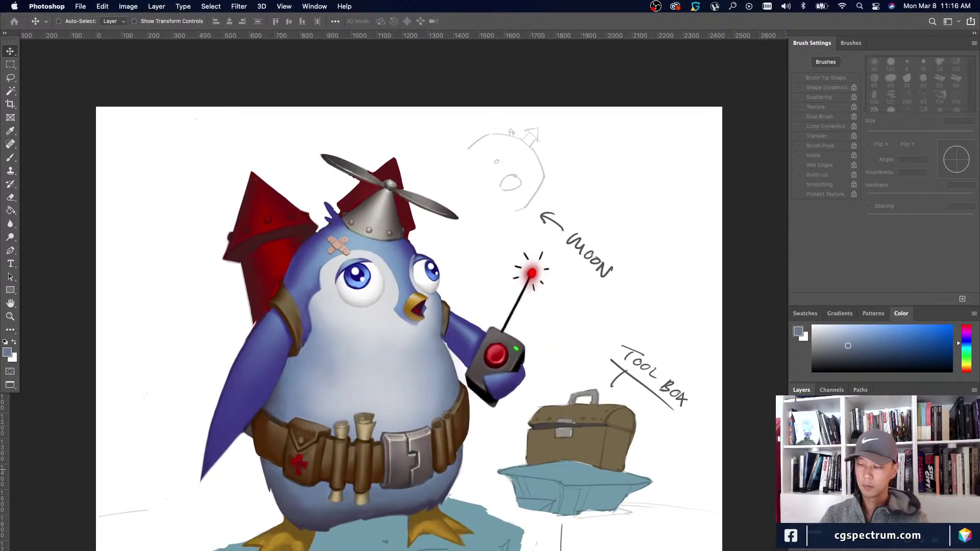
key("super+t")
left_click_drag(493, 420, 498, 409)
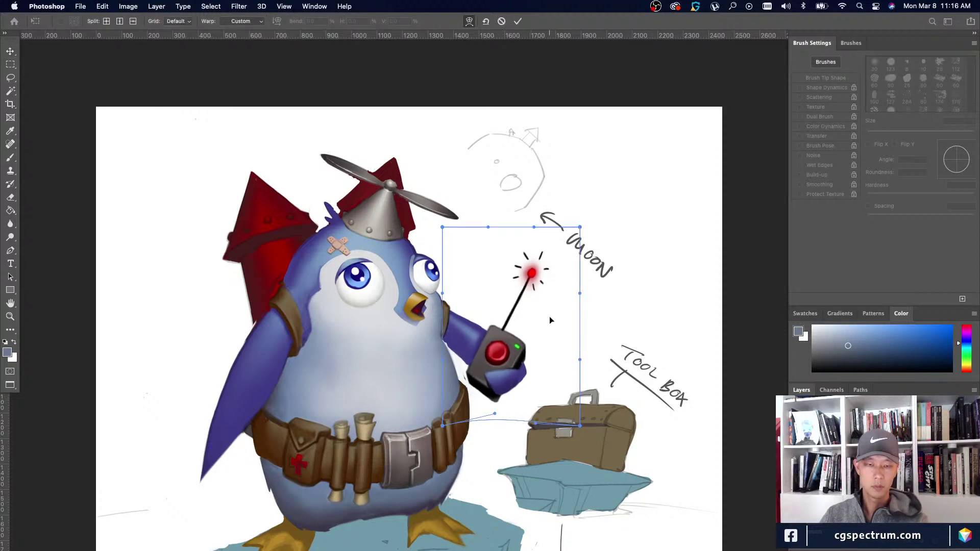
left_click_drag(549, 334, 554, 328)
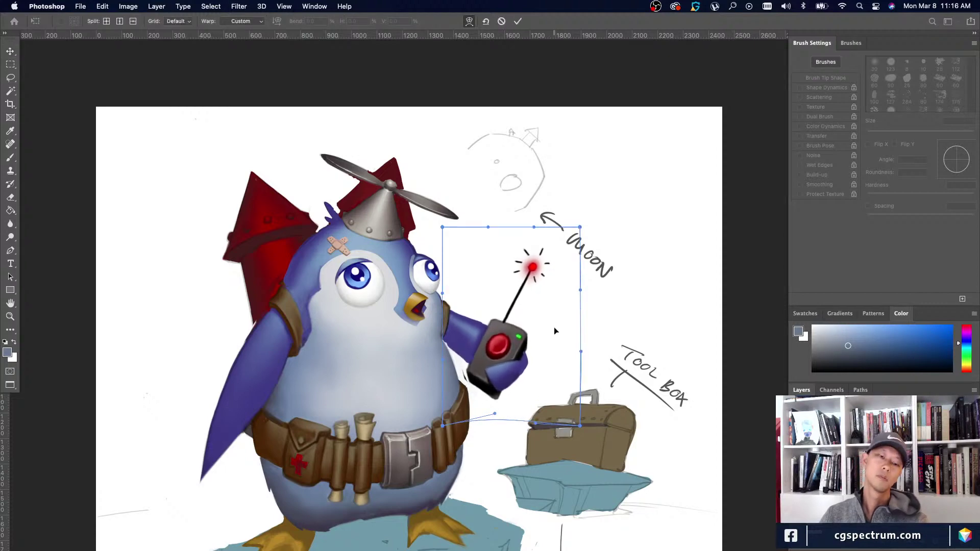
key("Return")
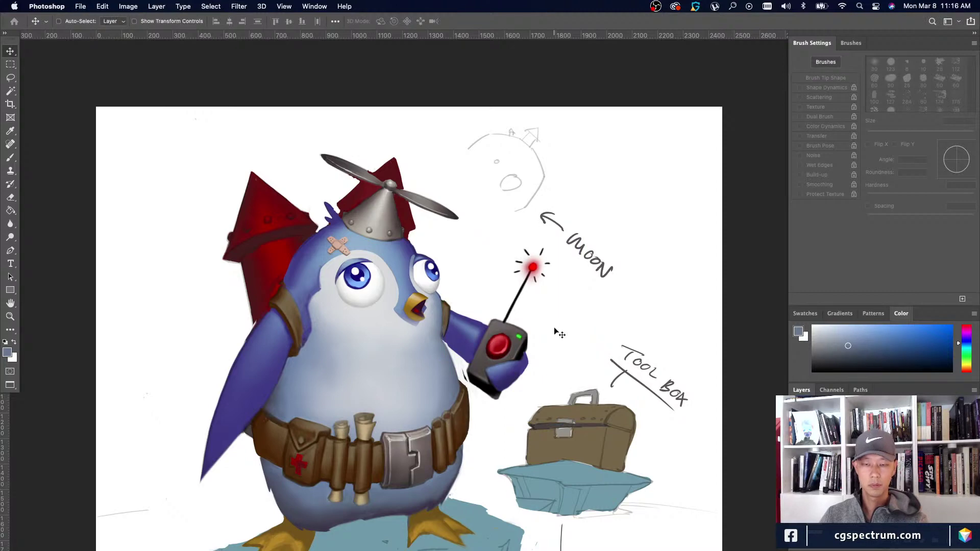
Rotate the raised arm and remote control by about -0.8°.
key("super+t")
left_click_drag(531, 466, 523, 484)
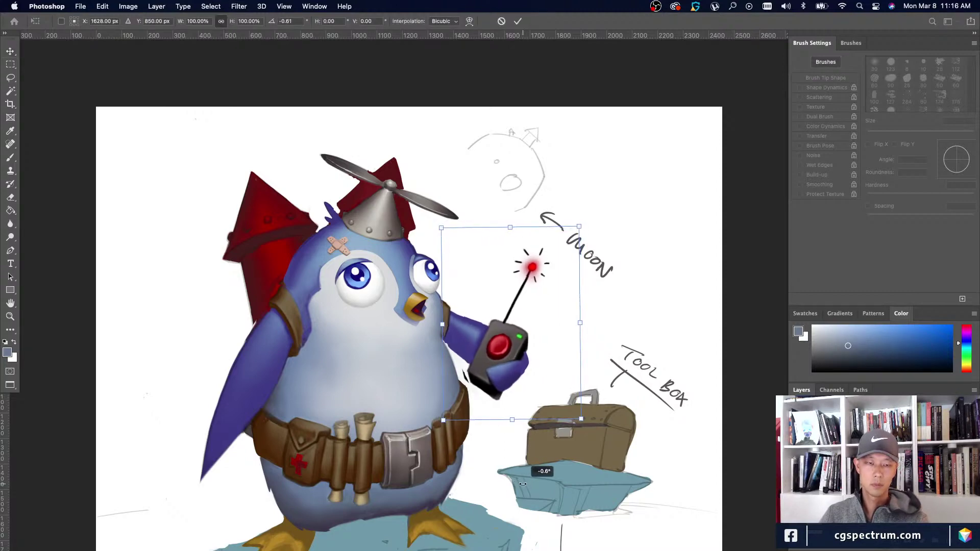
key("Return")
Paint out the stray marks between the belly and the remote control with the sampled background white, reducing the brush to 15 px.
key("b")
key("super+plus")
left_click(446, 386, "alt")
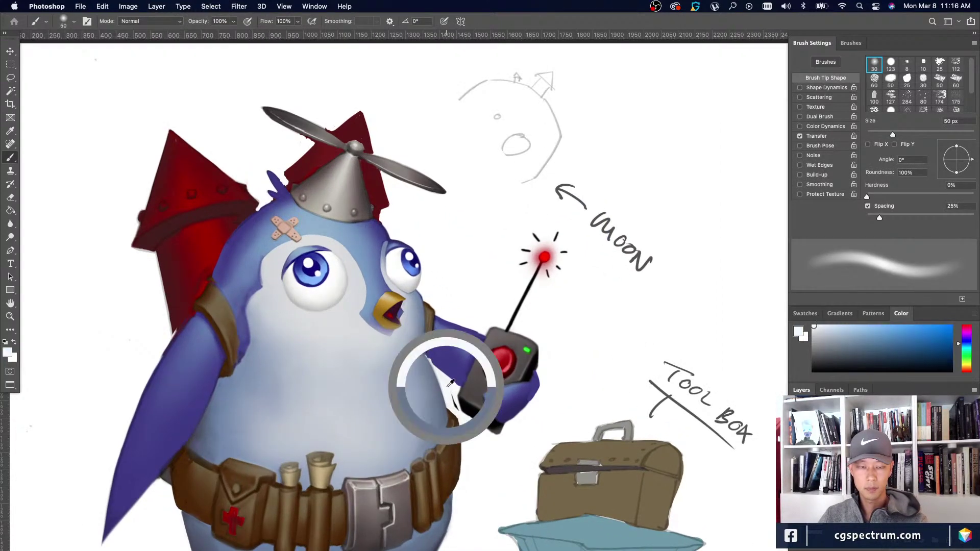
key("bracketleft")
key("bracketleft")
key("bracketleft")
key("bracketleft")
key("bracketleft")
key("bracketleft")
key("bracketleft")
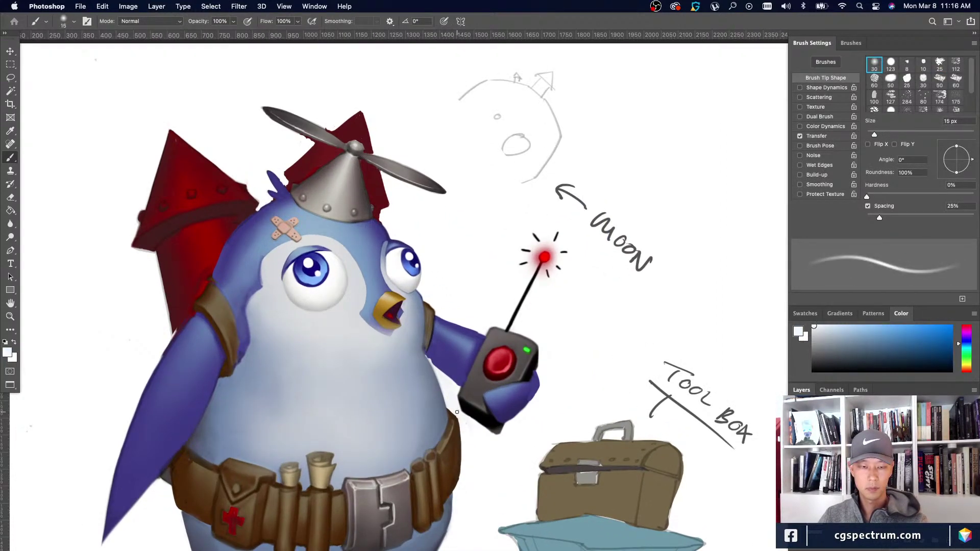
Clean up the lower edge of the raised arm with purple sampled from it and a brush of about 9 px.
left_click(429, 355, "alt")
key("bracketleft")
key("bracketleft")
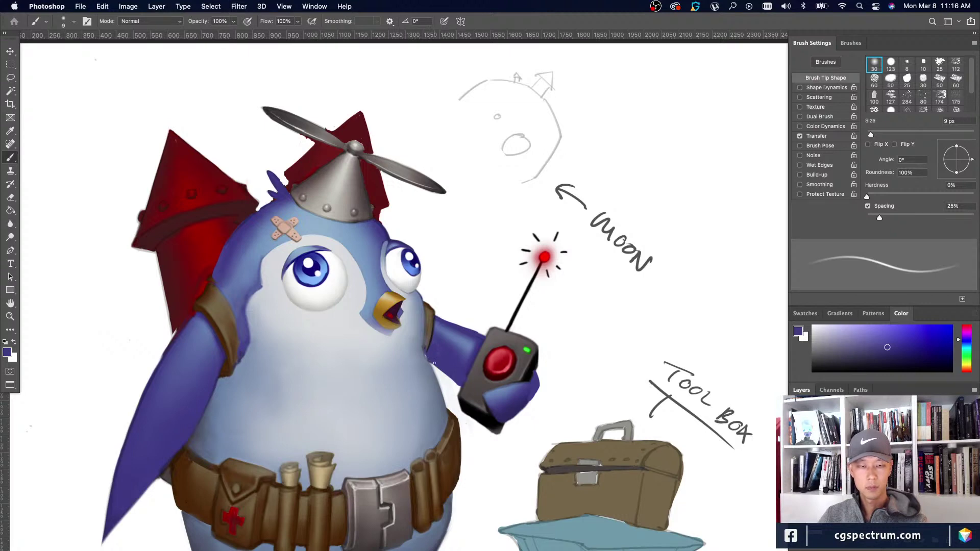
left_click(469, 368, "alt")
left_click(467, 366, "alt")
Define the belly's edge below the raised arm with thin black strokes, reducing the brush to 4 px.
key("d")
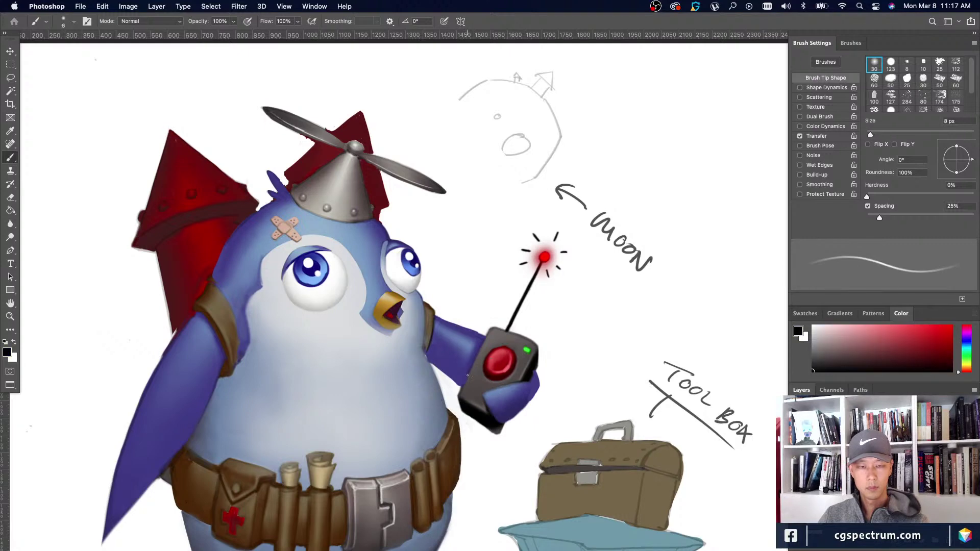
key("bracketleft")
key("bracketleft")
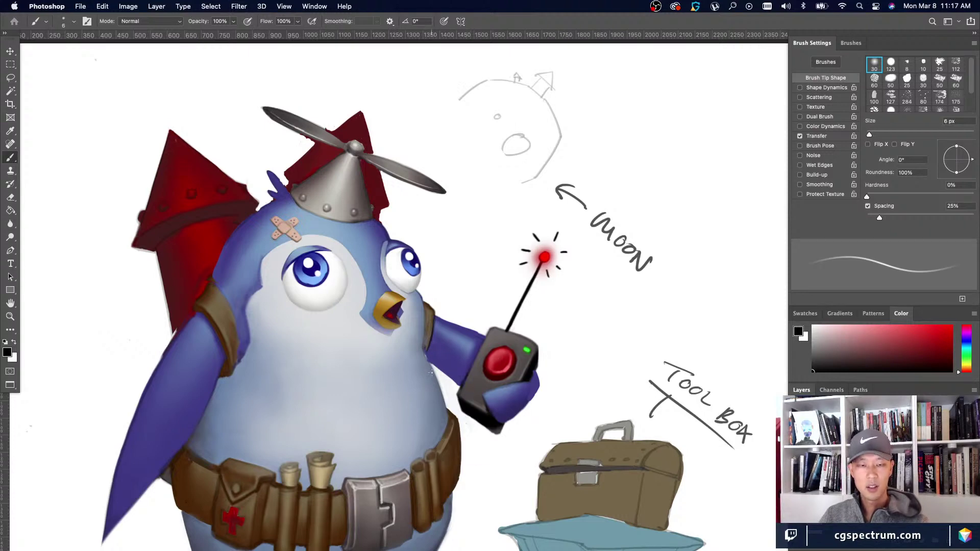
key("bracketleft")
key("bracketleft")
key("bracketleft")
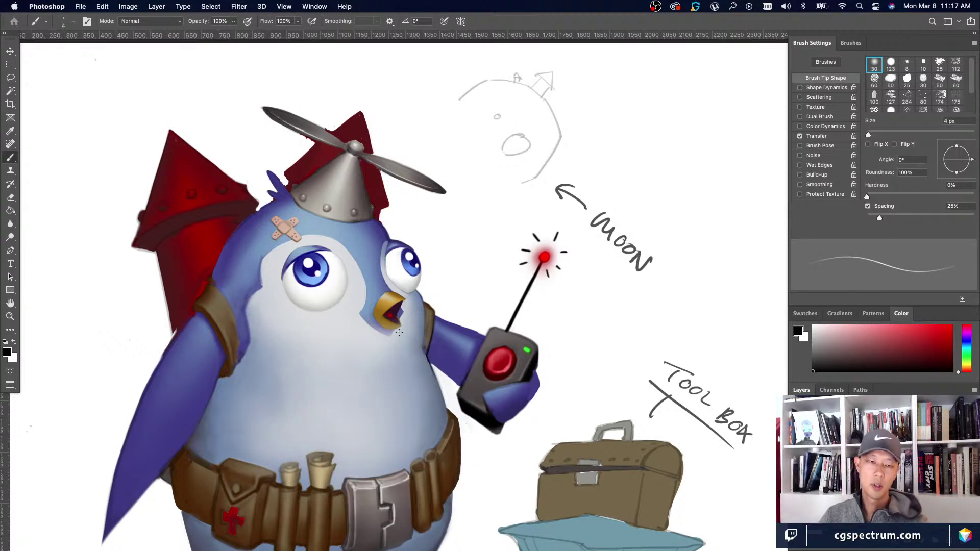
Touch up the upper part of the raised arm's brown band with sampled dark brown and an 8 px brush.
key("super+equal")
left_click(396, 310, "alt")
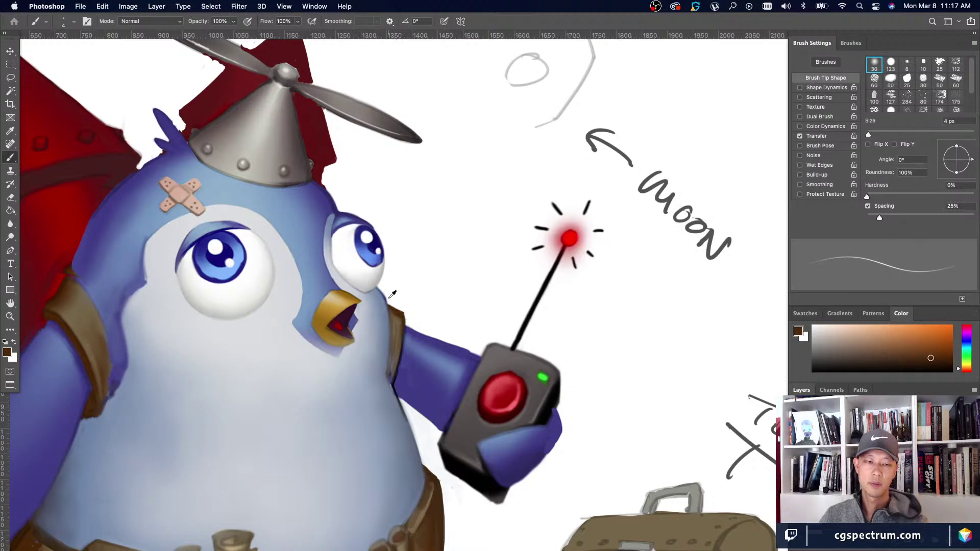
key("bracketright")
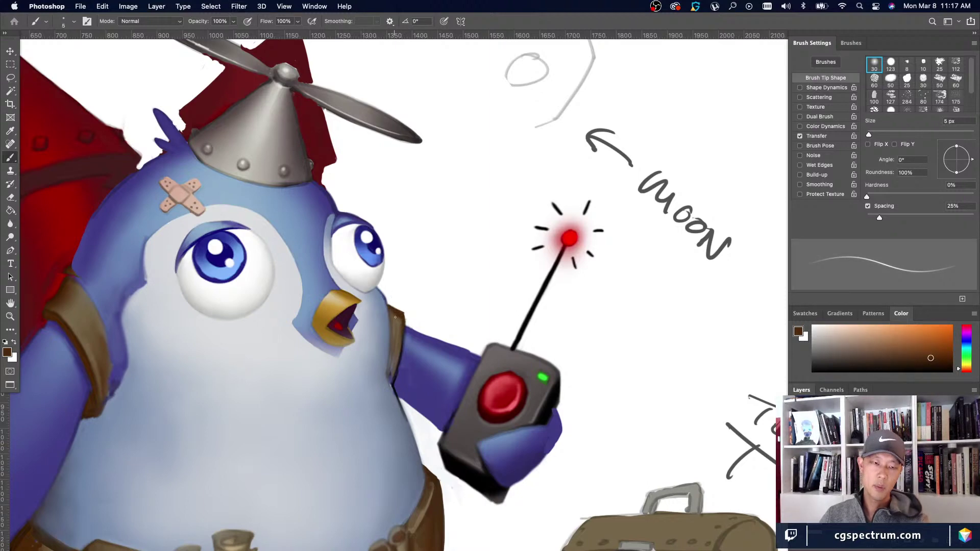
key("bracketright")
key("bracketright")
key("bracketright")
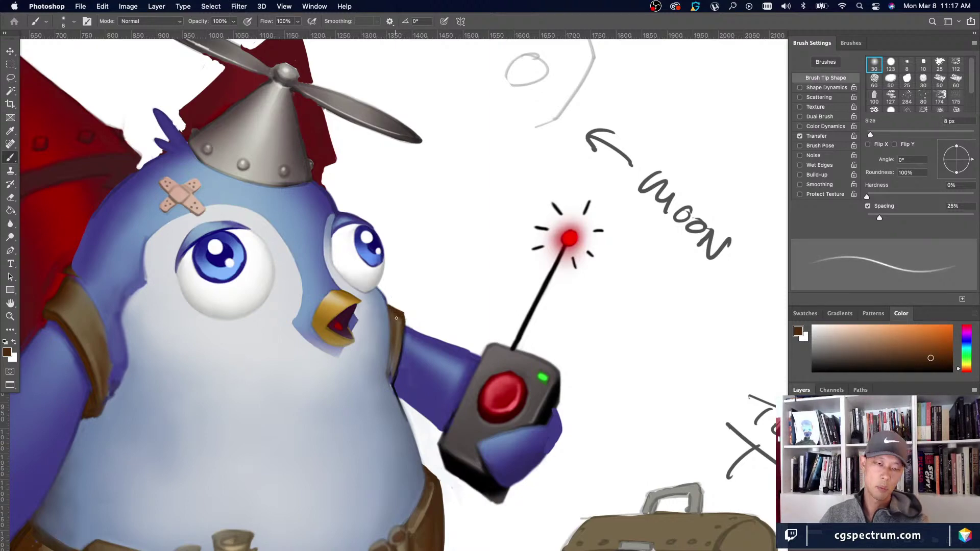
Blend the lower part of the raised arm's band with dark and brown tones sampled around it, using a 6 px brush.
left_click(399, 379, "alt")
scroll(392, 333, "down", 2)
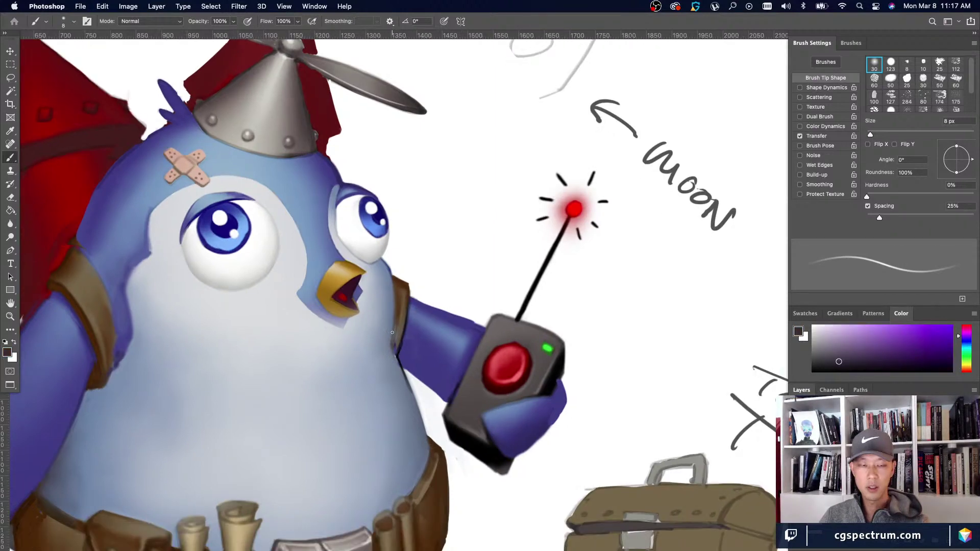
left_click(397, 333, "alt")
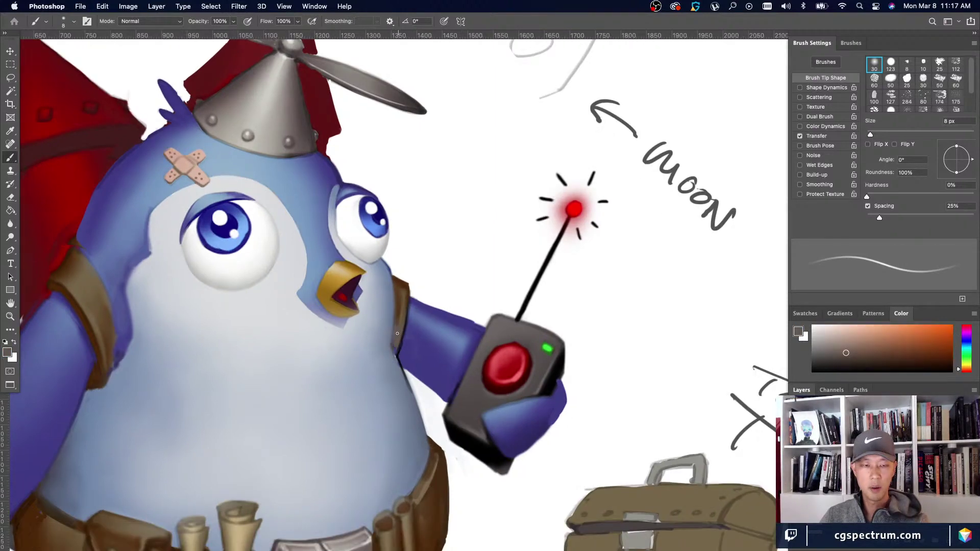
left_click(394, 342, "alt")
key("bracketleft")
key("bracketleft")
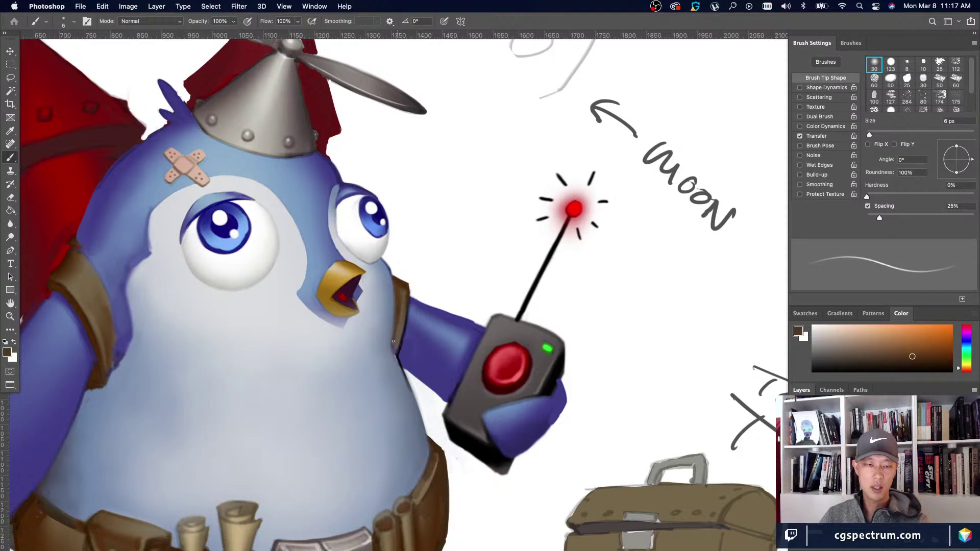
Refine the band's lower tip and the adjoining belly edge with sampled blue-gray and brown, using a 4 px brush.
key("bracketleft")
key("bracketleft")
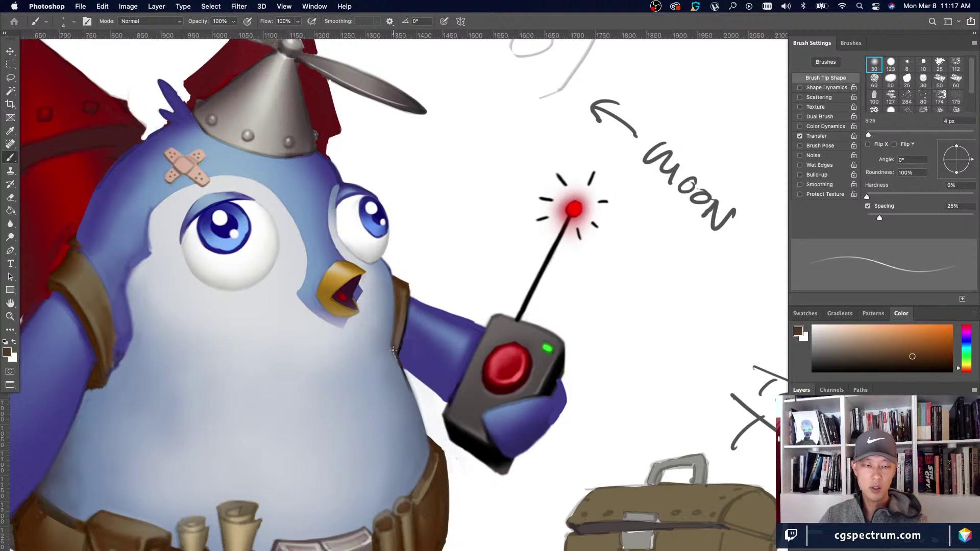
left_click(390, 347, "alt")
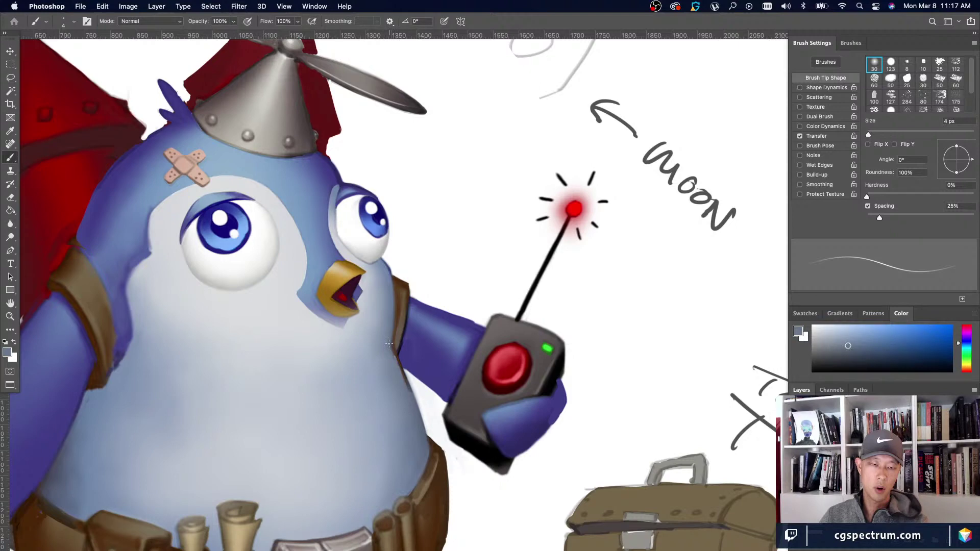
left_click(399, 359, "alt")
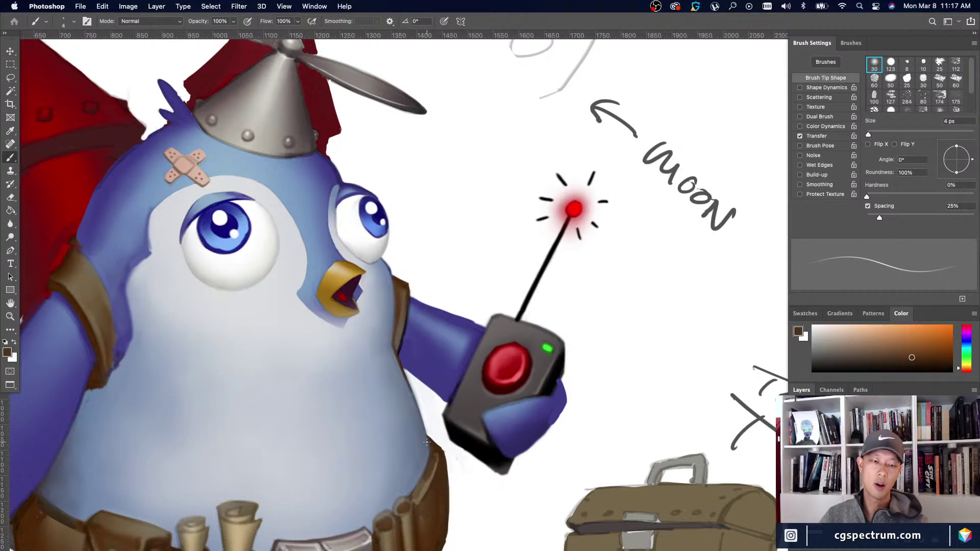
Reshape and thicken the band's outer edge on the raised arm with sampled dark brown and white, using a 7 to 9 px brush.
left_click(404, 284, "alt")
key("bracketright")
key("bracketright")
key("bracketright")
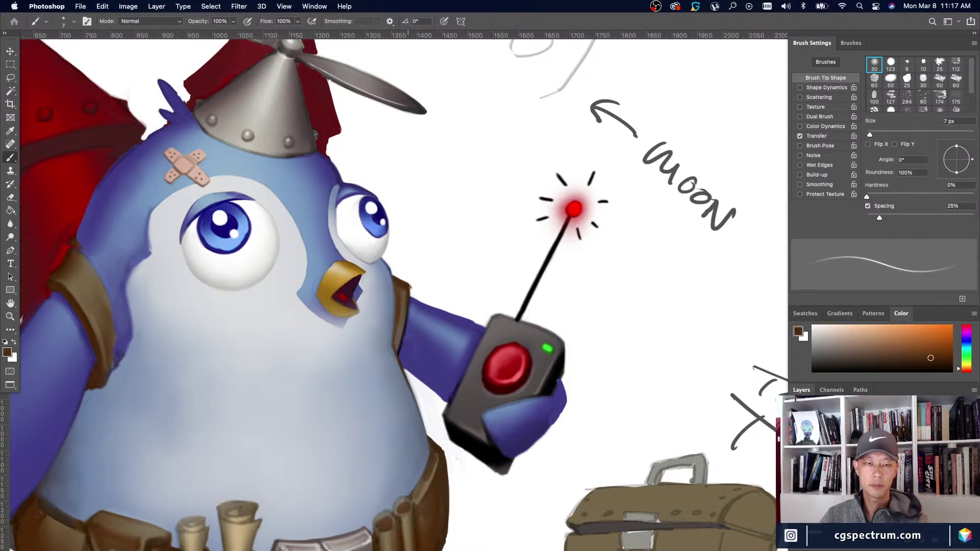
mouse_move(411, 287)
left_mouse_down()
mouse_move(411, 301)
mouse_move(409, 294)
left_mouse_up()
left_click(400, 263, "alt")
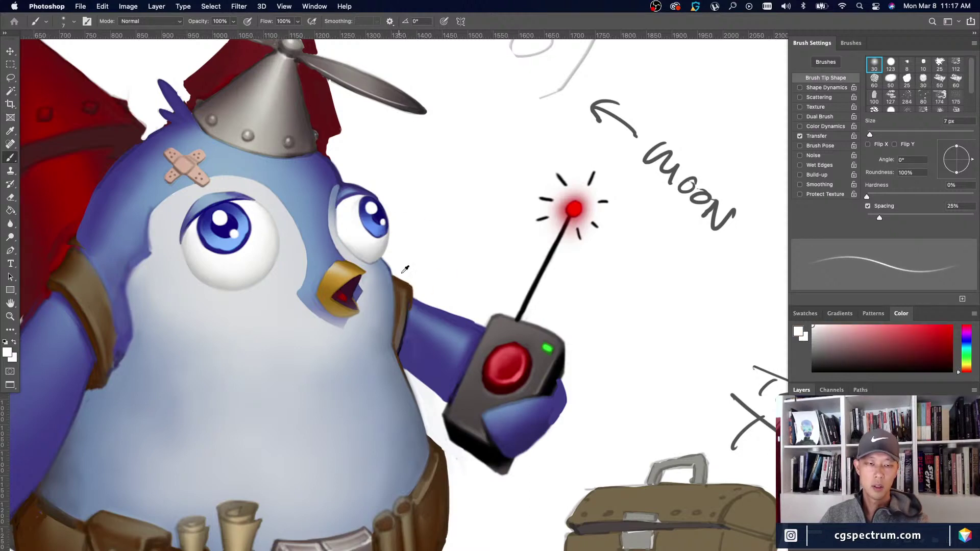
key("bracketright")
left_click(409, 285, "alt")
key("bracketright")
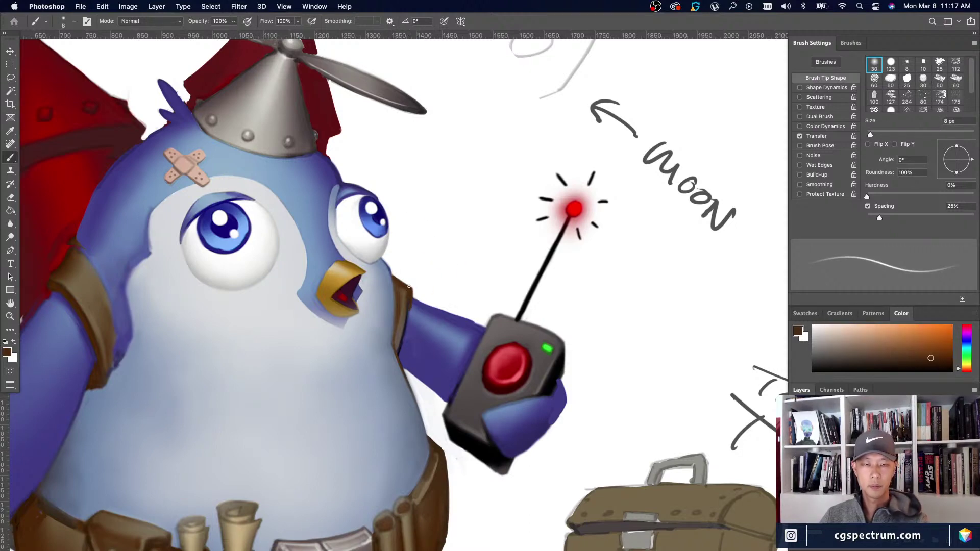
mouse_move(408, 312)
left_mouse_down()
mouse_move(406, 345)
mouse_move(410, 324)
mouse_move(398, 345)
left_mouse_up()
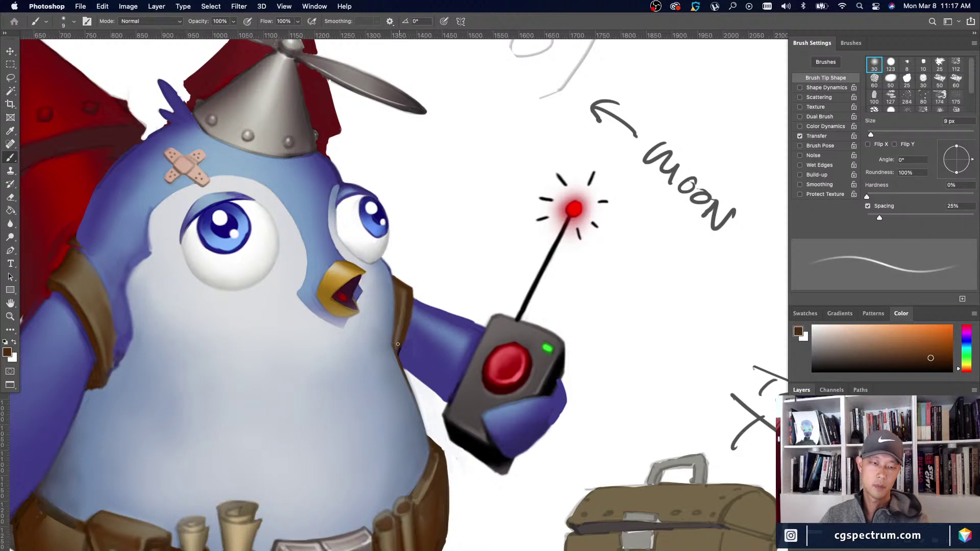
Darken both side edges of the raised arm's band with black strokes, reducing the brush to 4 px.
key("d")
key("bracketleft")
key("bracketleft")
key("bracketleft")
key("bracketleft")
key("bracketleft")
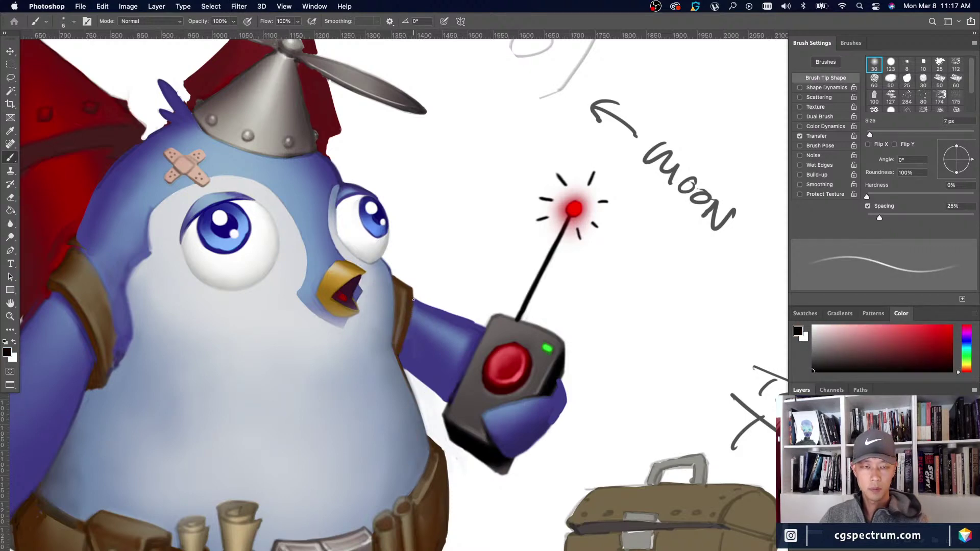
left_click_drag(416, 288, 405, 347)
left_click_drag(412, 310, 401, 350)
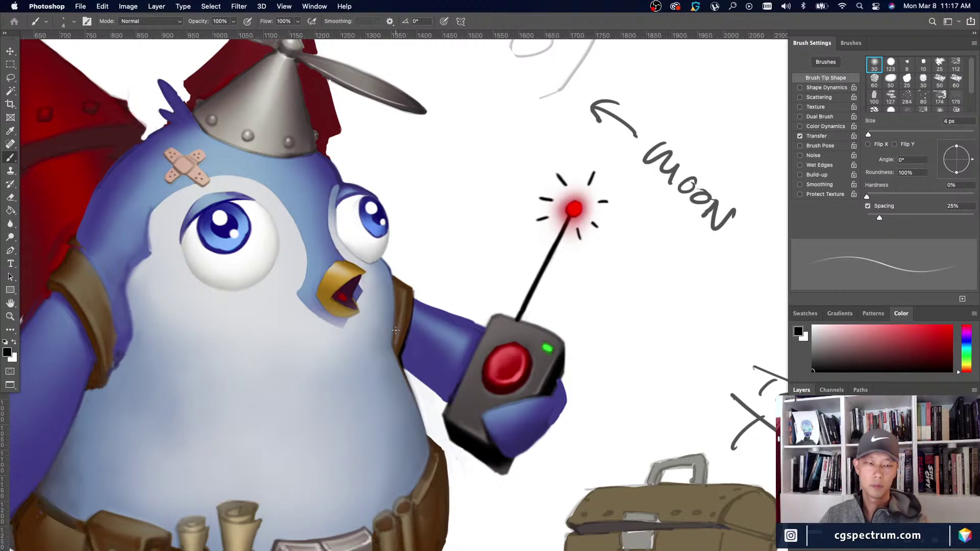
left_click_drag(396, 308, 398, 354)
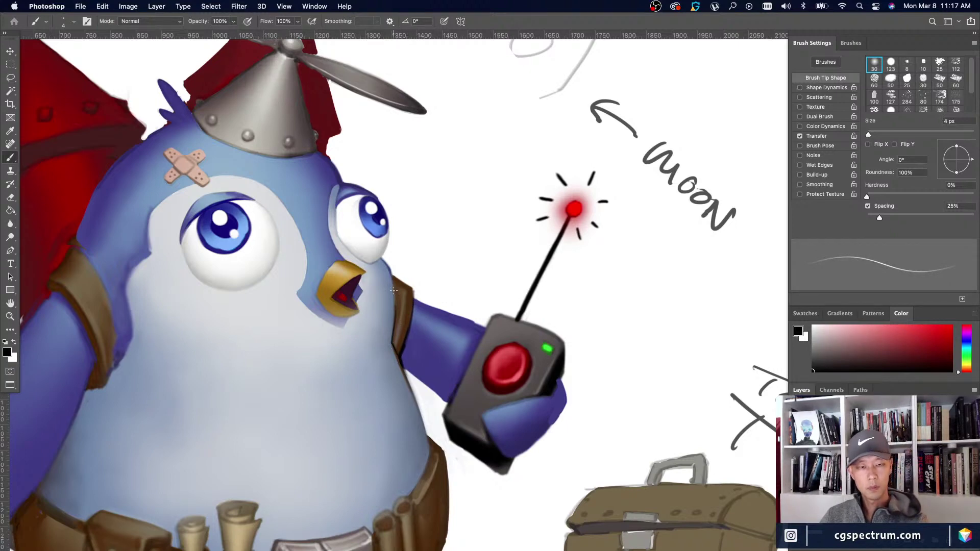
Touch up the upper edge of the raised arm beside the remote control with purple sampled from the arm.
key("super+0")
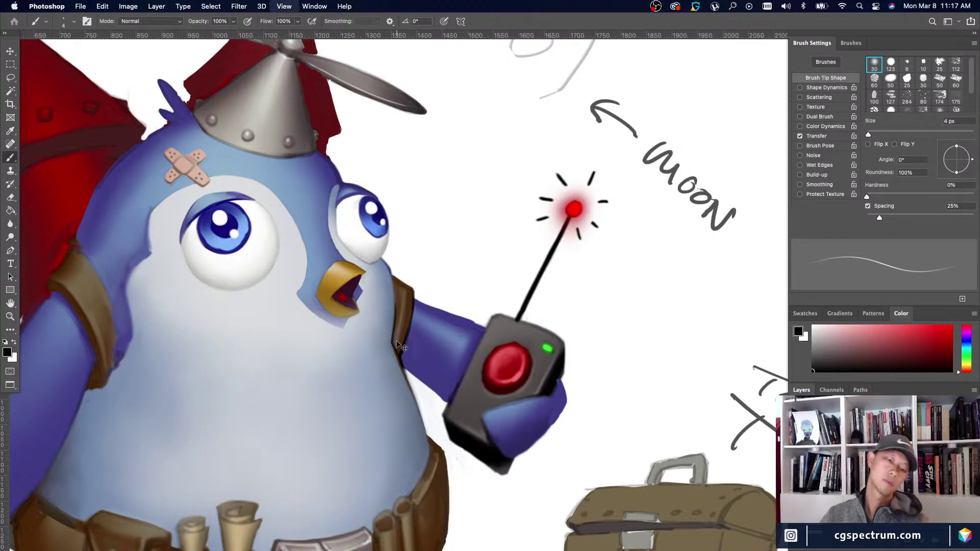
key("super+minus")
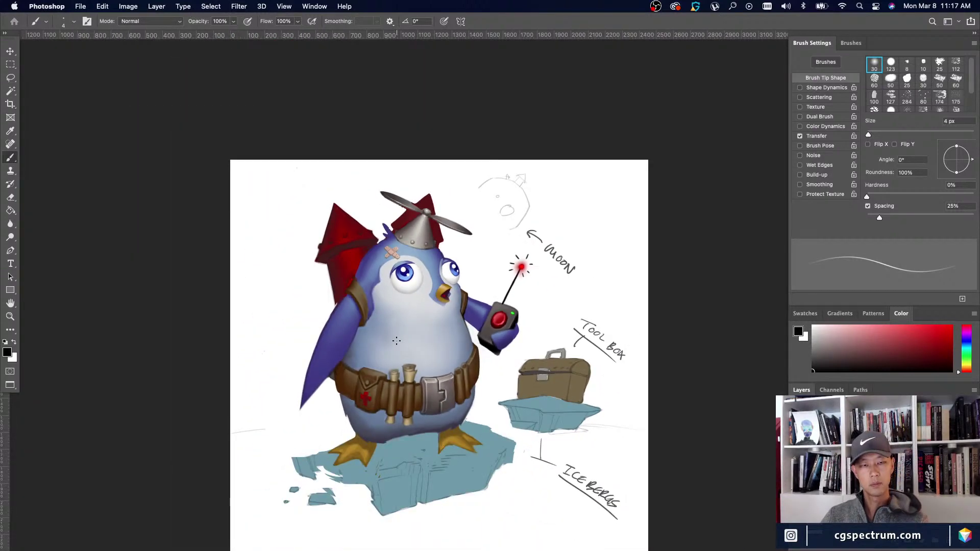
key("super+minus")
key("super+plus")
key("super+plus")
key("super+plus")
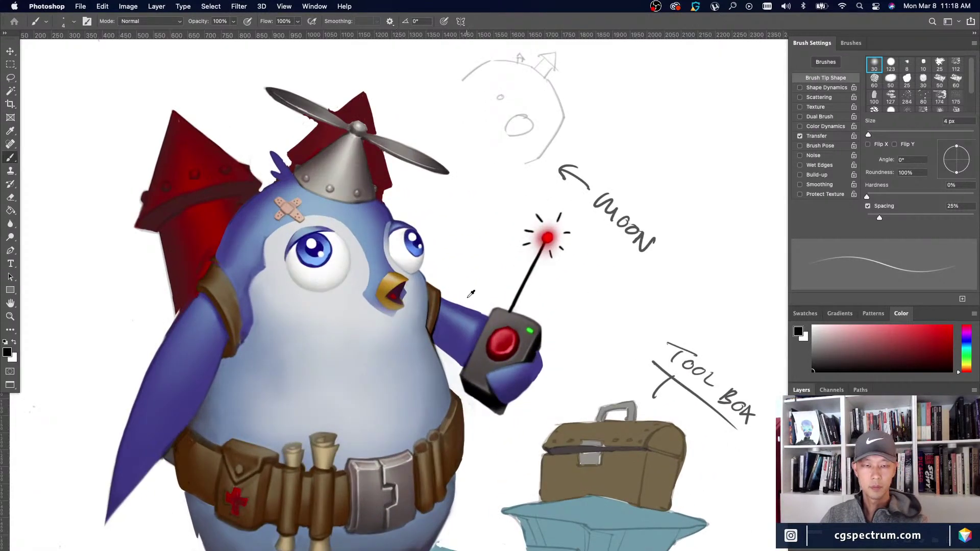
key("x")
left_click(483, 312, "alt")
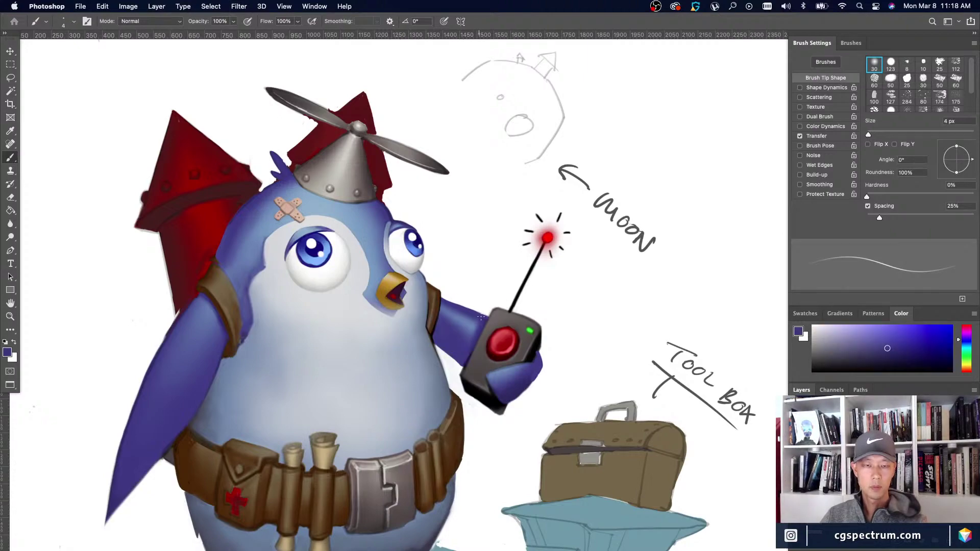
key("super+minus")
key("super+minus")
key("super+plus")
key("super+plus")
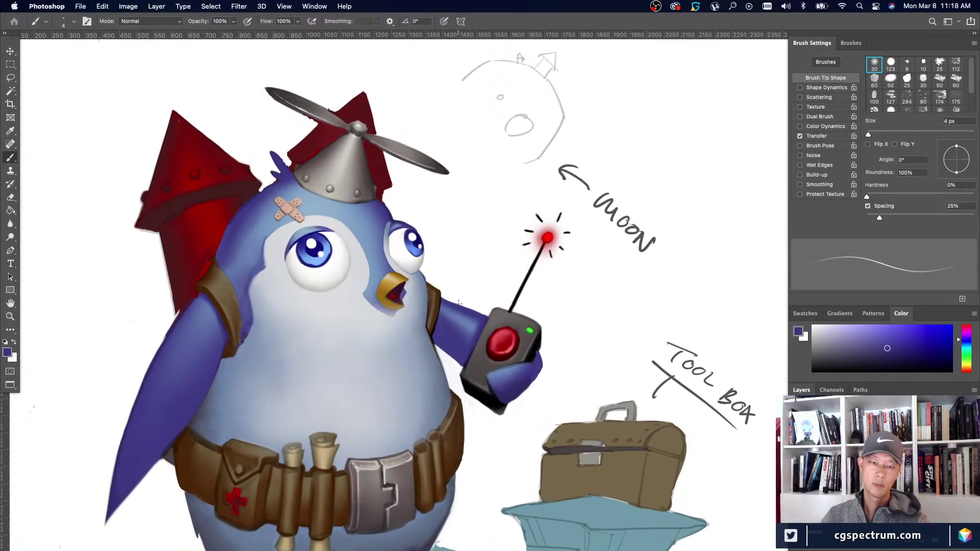
Refine the edge of the hand against the remote control with black and dark purple sampled from the hand.
key("super+minus")
key("super+minus")
key("super+plus")
key("super+plus")
key("super+plus")
key("super+plus")
key("d")
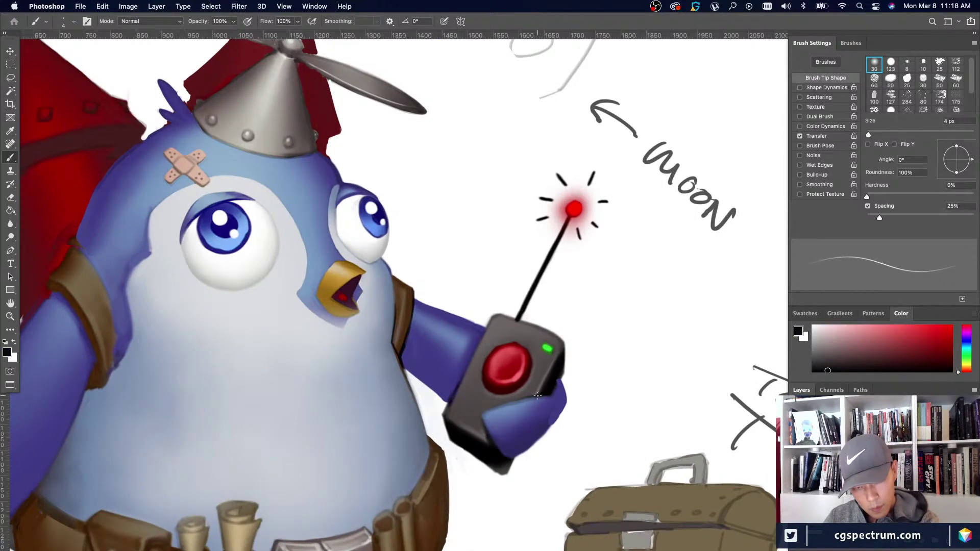
left_click(551, 416, "alt")
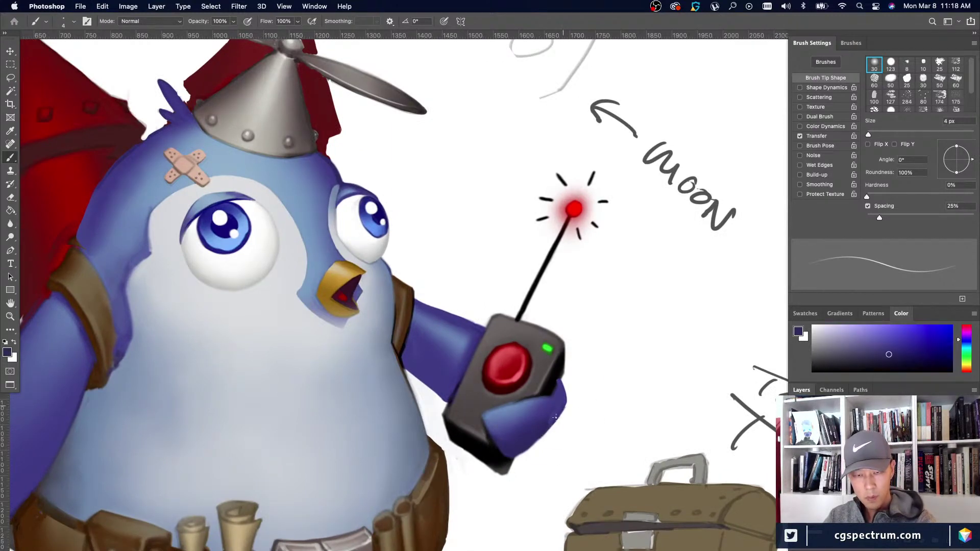
Examine the whole illustration at several zoom levels to judge the penguin's arm, face and overall balance.
key("super+minus")
key("super+minus")
key("super+minus")
key("super+minus")
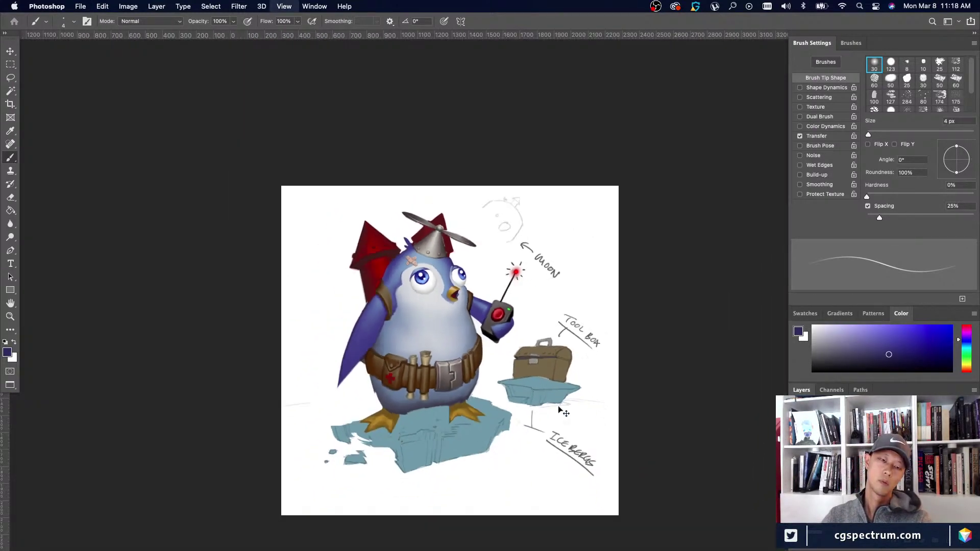
key("super+plus")
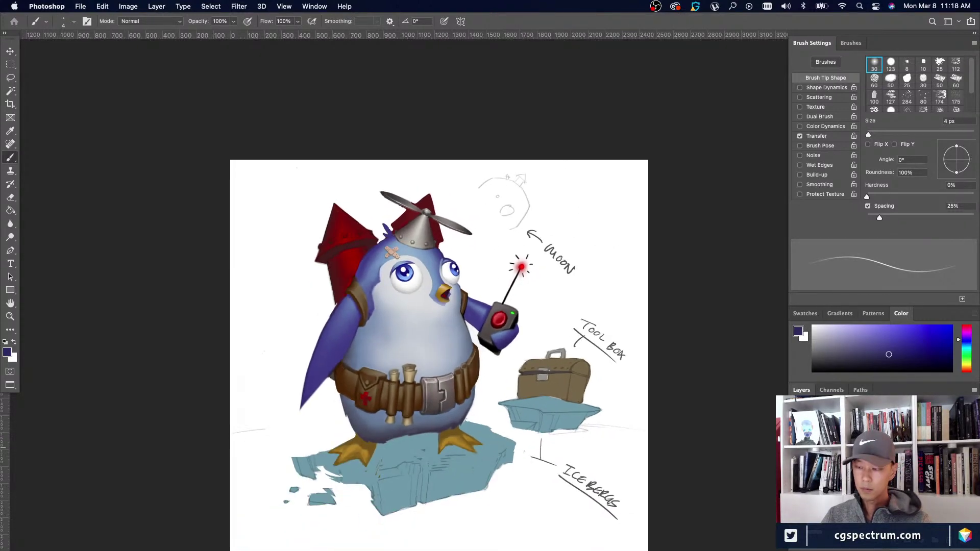
key("super+minus")
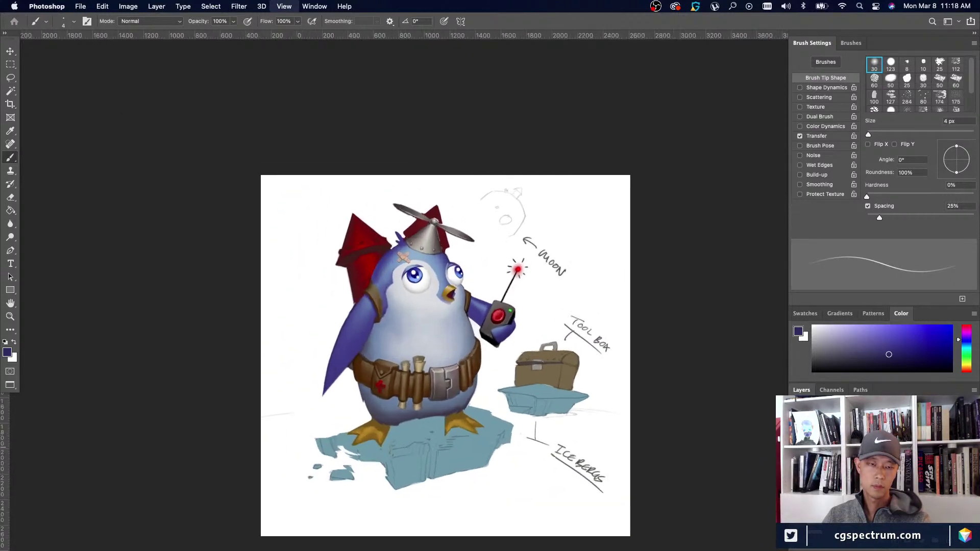
key("super+plus")
key("super+plus")
left_click_drag(356, 363, 496, 443)
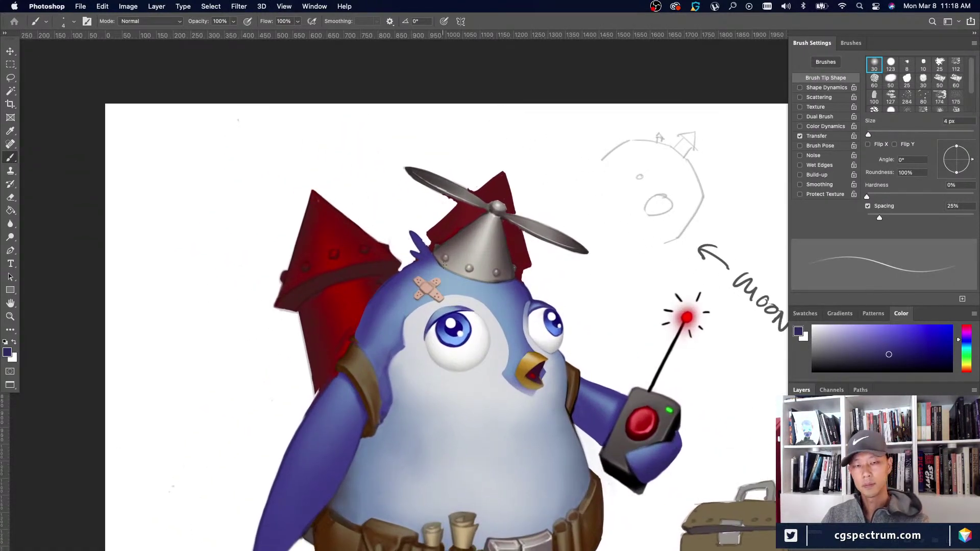
key("l")
mouse_move(515, 291)
left_mouse_down()
mouse_move(528, 329)
mouse_move(556, 376)
mouse_move(531, 418)
mouse_move(494, 390)
mouse_move(496, 338)
left_mouse_up()
left_click_drag(482, 305, 492, 290)
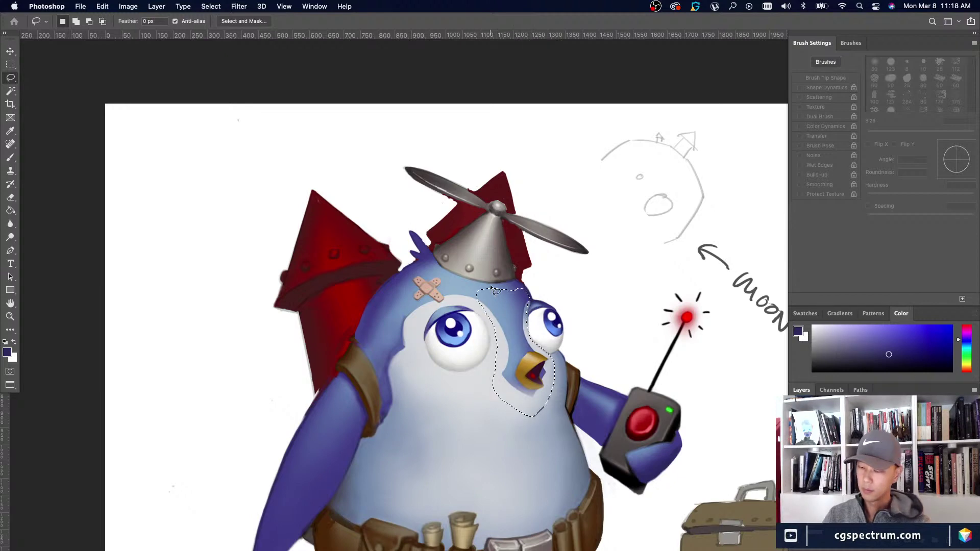
left_click(491, 288)
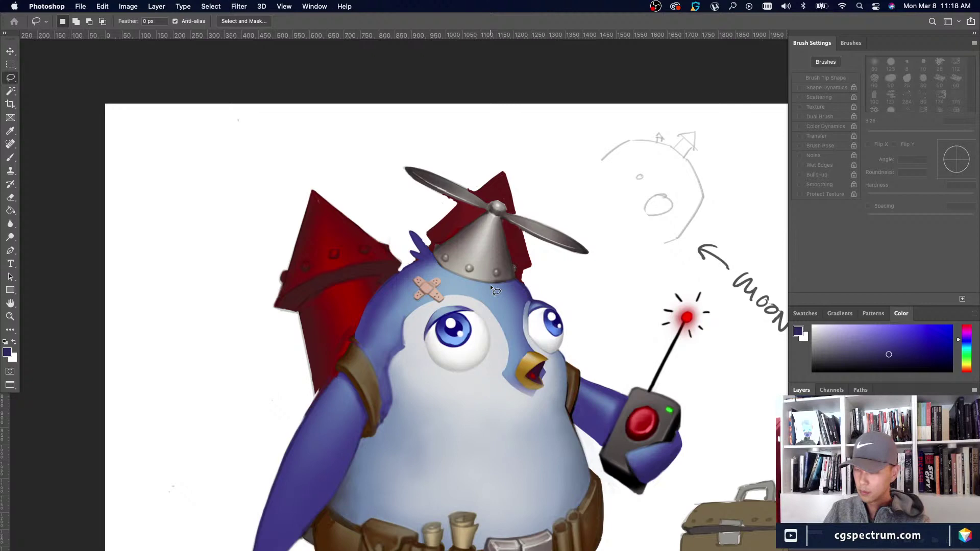
Warp the selected beak and far-eye area so the beak shifts slightly toward the near eye, and compare it with the previous state.
key("super+t")
left_click_drag(529, 409, 489, 390)
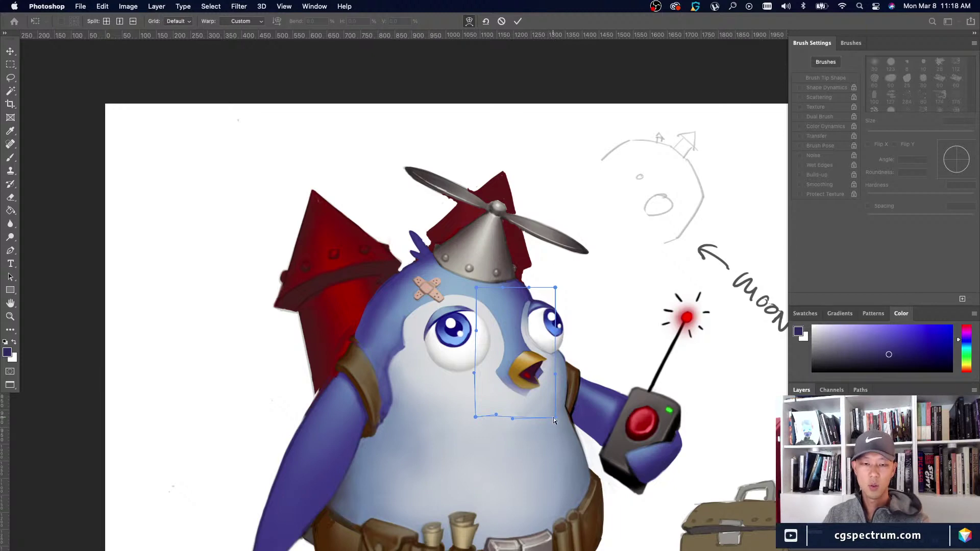
left_click_drag(555, 418, 555, 422)
key("Return")
key("l")
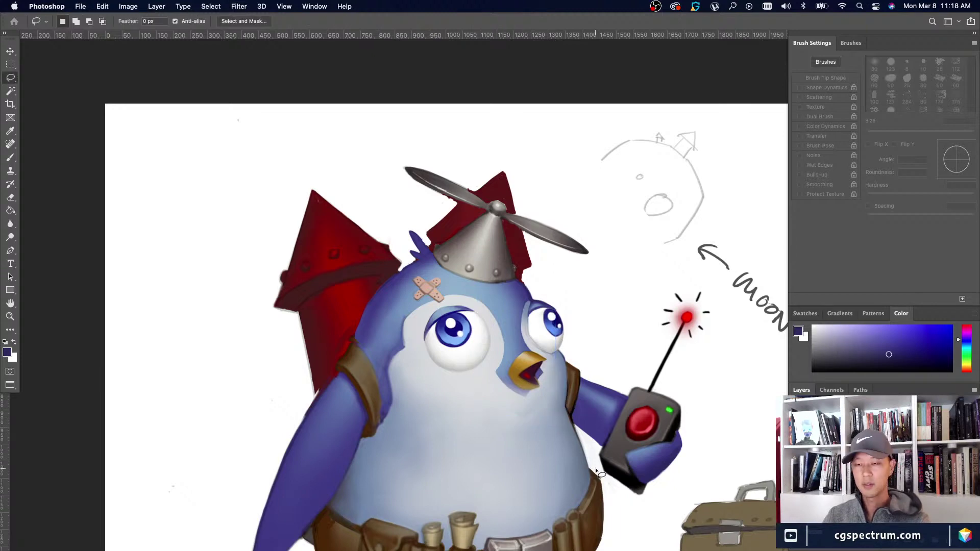
key("super+z")
key("super+shift+z")
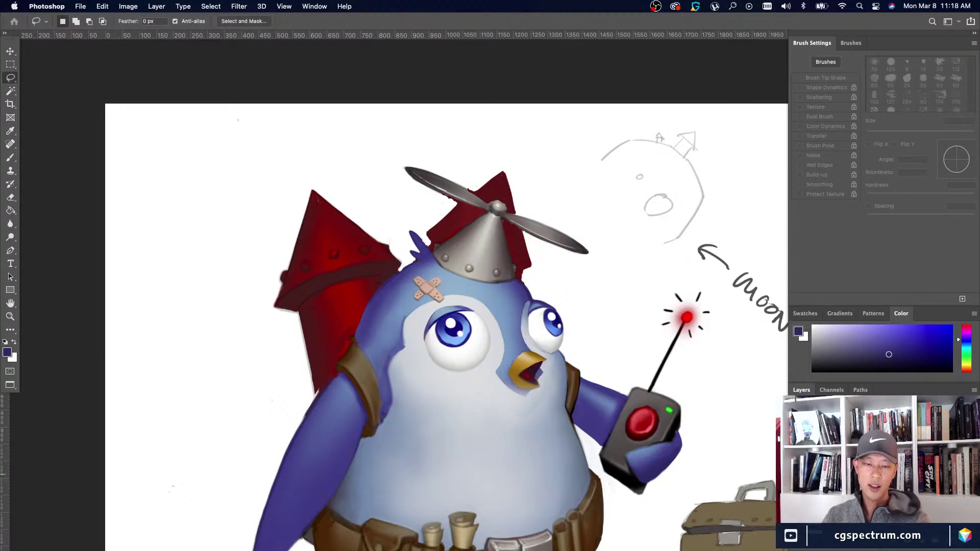
key("e")
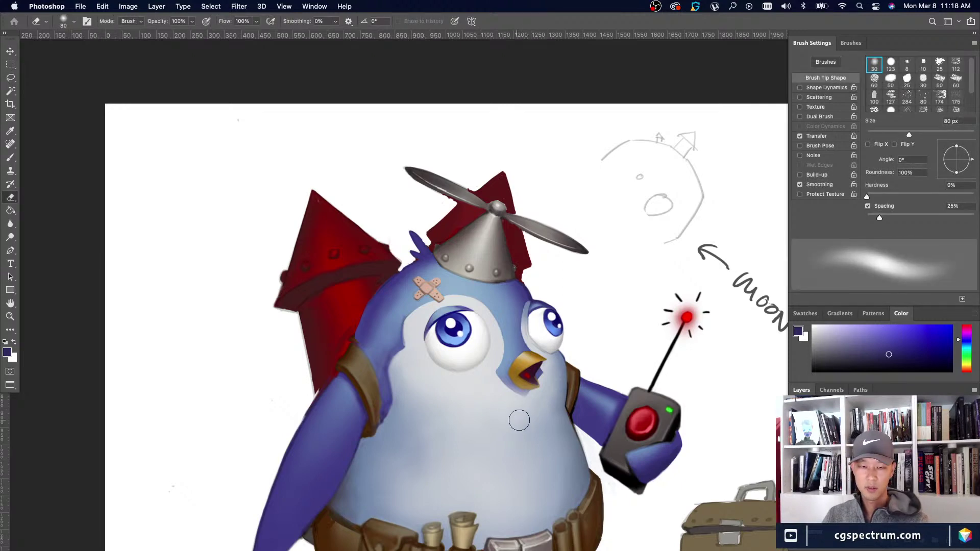
Examine the whole illustration at several zoom levels to judge the warped face against the body and raised arm.
key("super+minus")
key("super+minus")
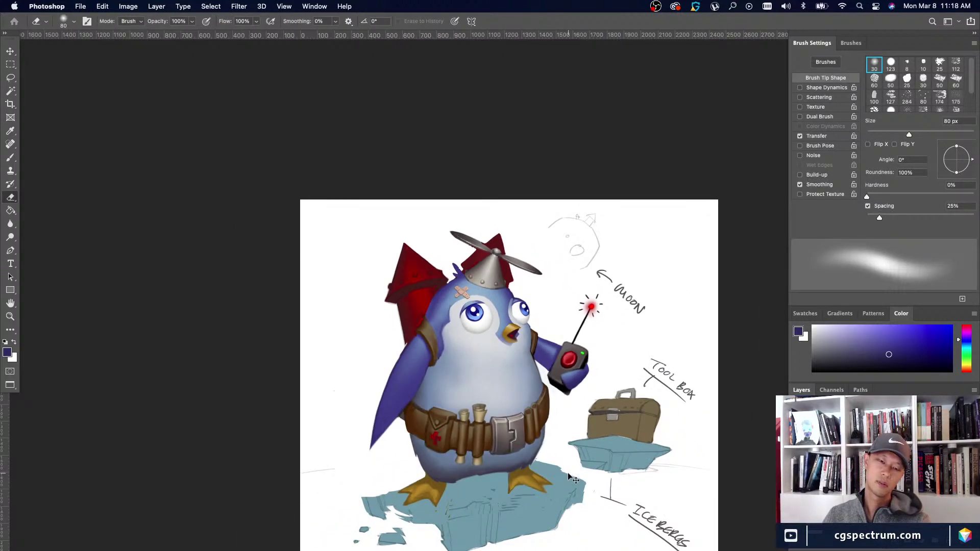
key("super+equal")
key("super+equal")
key("super+minus")
key("super+minus")
key("super+minus")
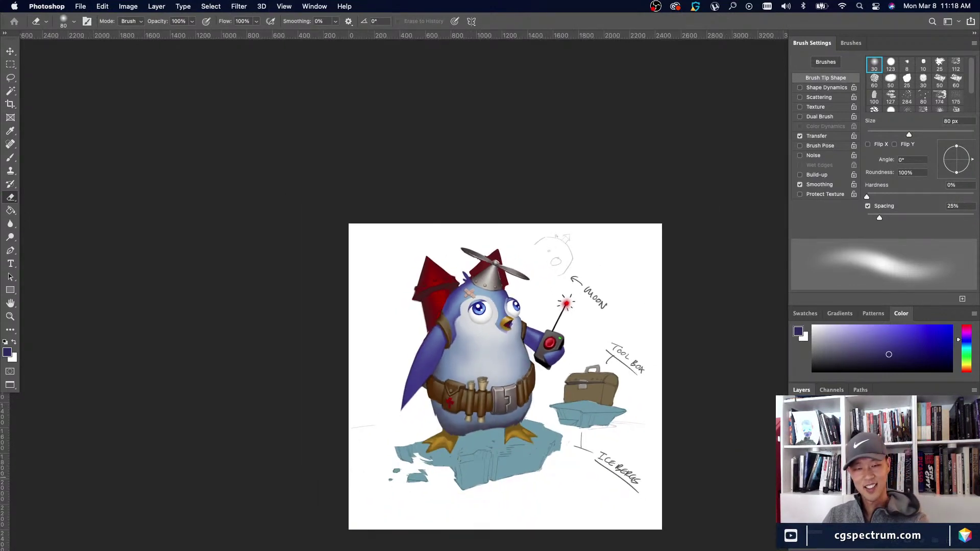
key("super+minus")
key("super+equal")
key("super+equal")
key("super+equal")
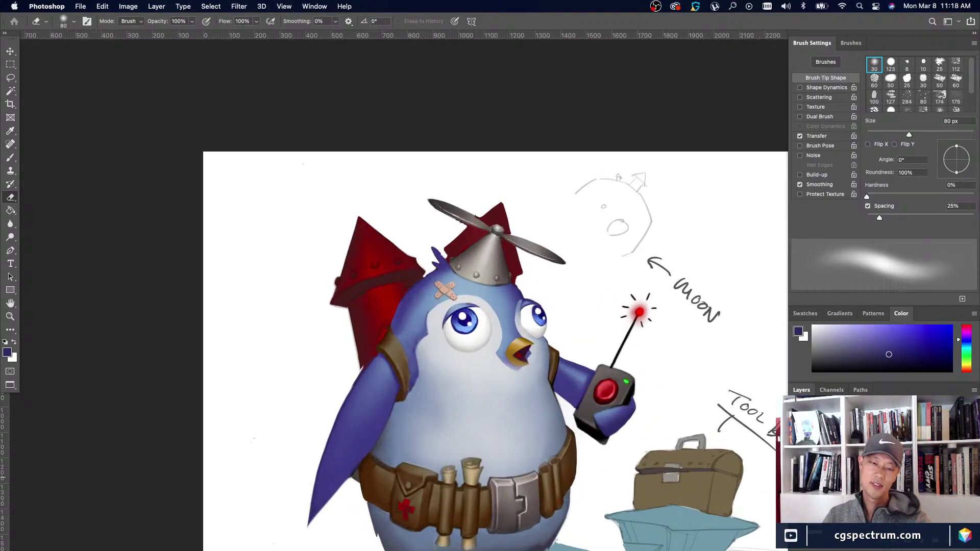
key("super+minus")
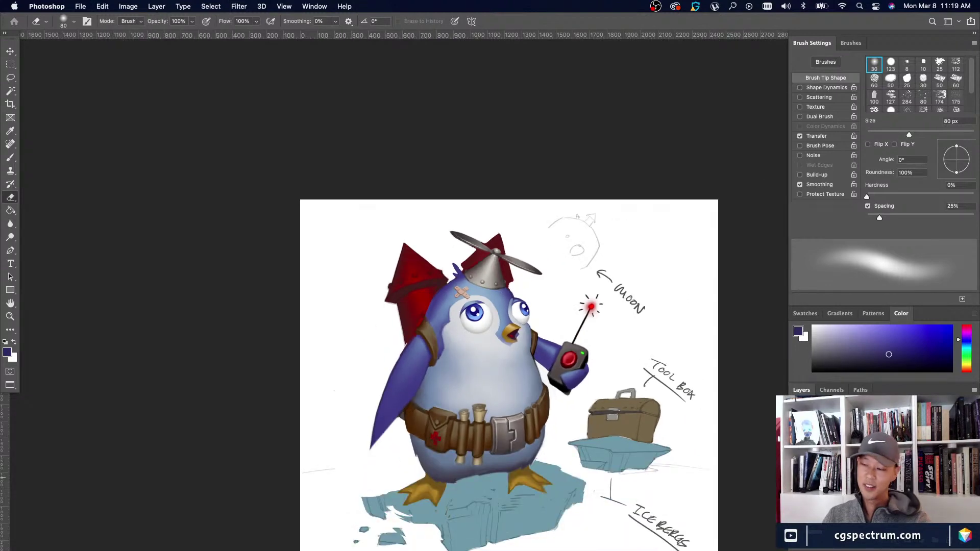
Trim the remote control's lower corner with white sampled from the background, using a 7 px brush.
key("b")
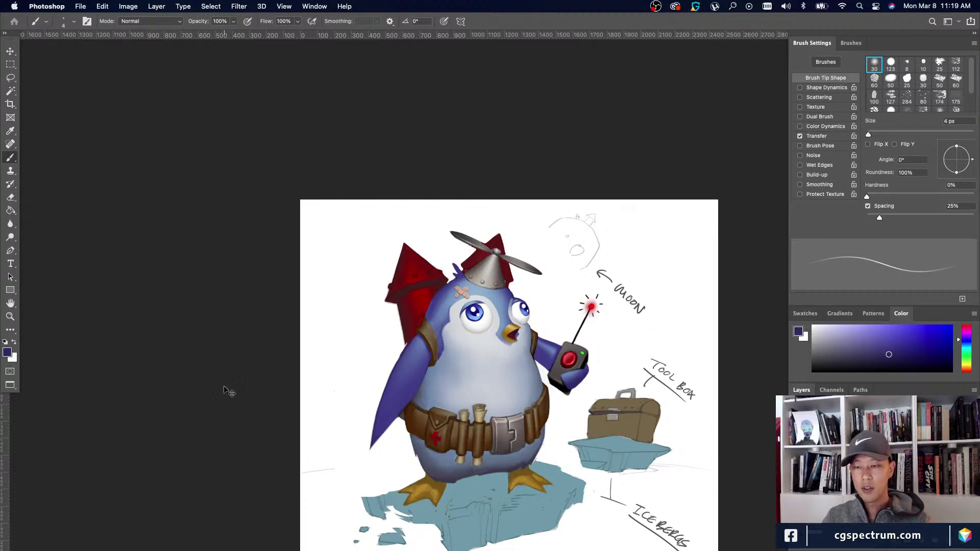
key("super+plus")
key("super+plus")
left_click_drag(361, 550, 271, 453)
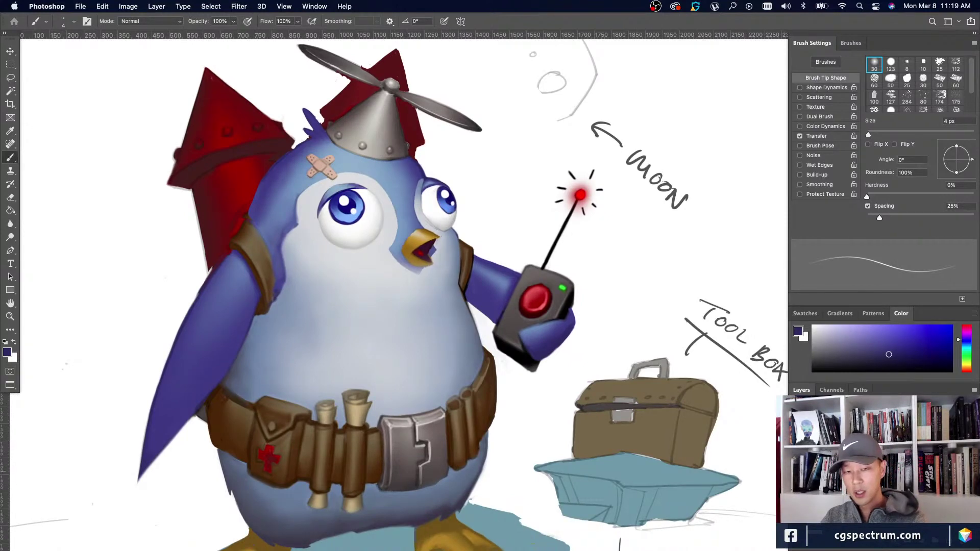
left_click(540, 366, "alt")
key("bracketright")
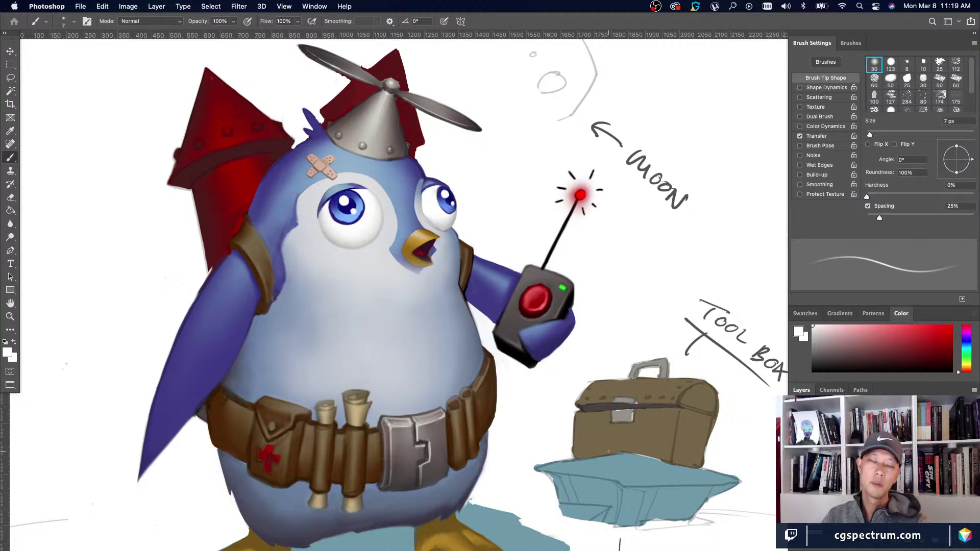
Examine the remote control and hand both close up and within the full figure.
key("super+minus")
key("super+minus")
key("super+plus")
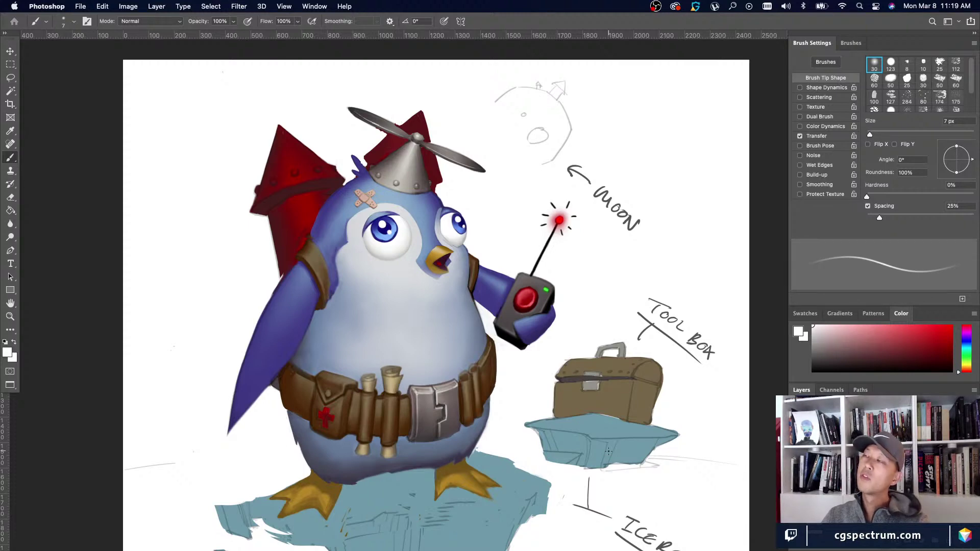
key("super+plus")
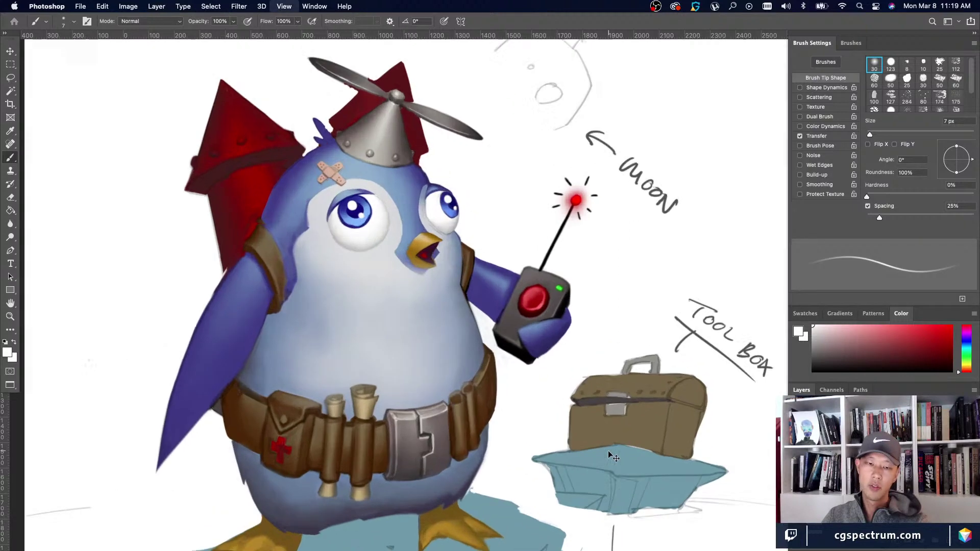
key("super+plus")
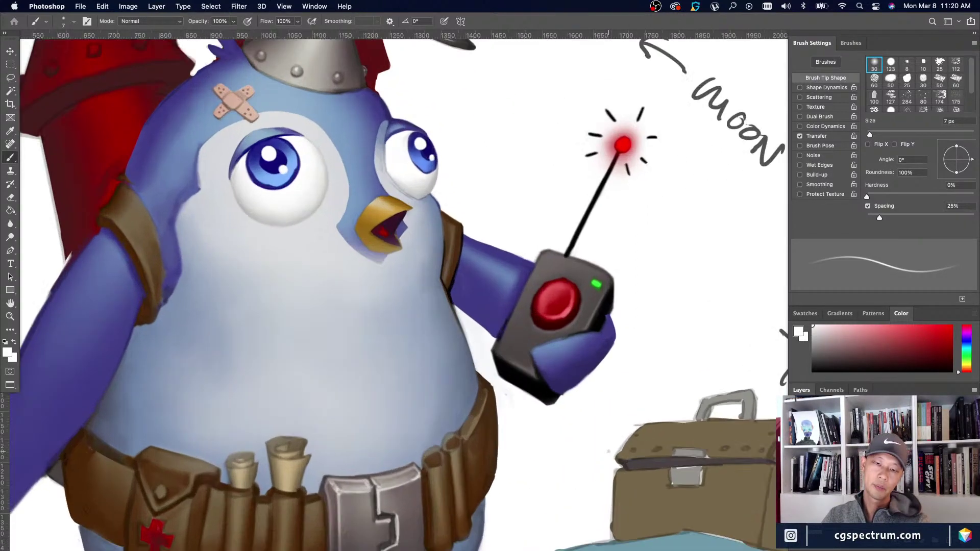
key("super+minus")
key("super+minus")
key("super+plus")
key("super+plus")
Touch up the remote control's side and lower edges with black and dark grey sampled from it.
left_click(605, 308, "alt")
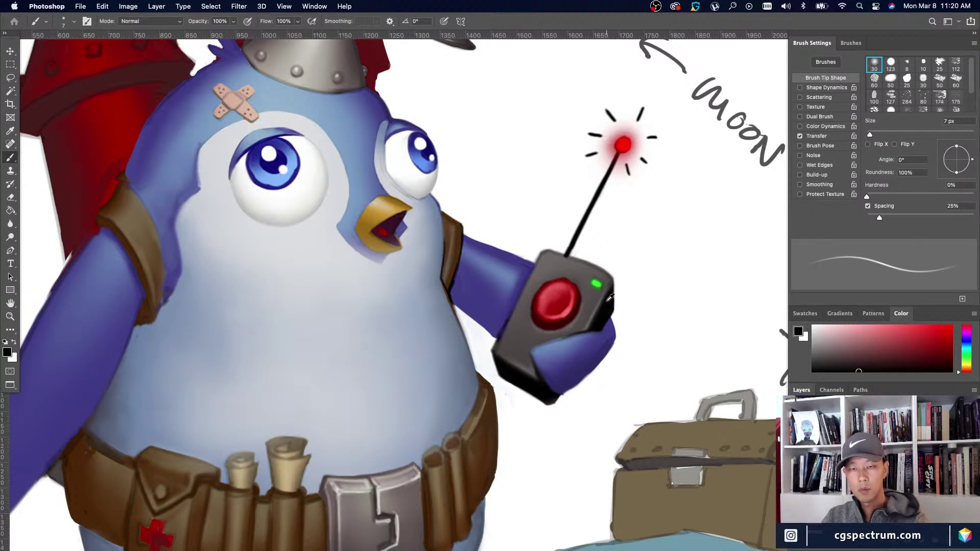
key("super+minus")
key("super+minus")
key("super+minus")
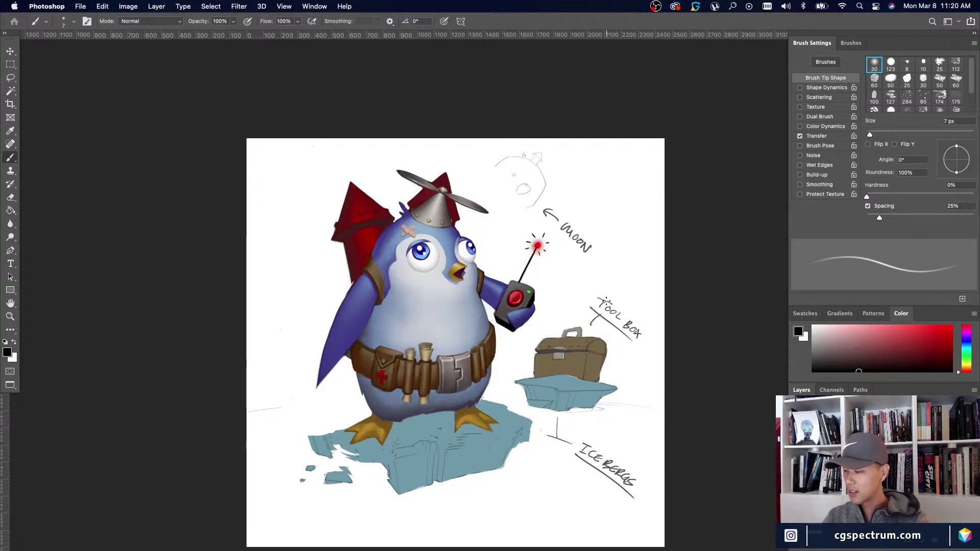
key("super+plus")
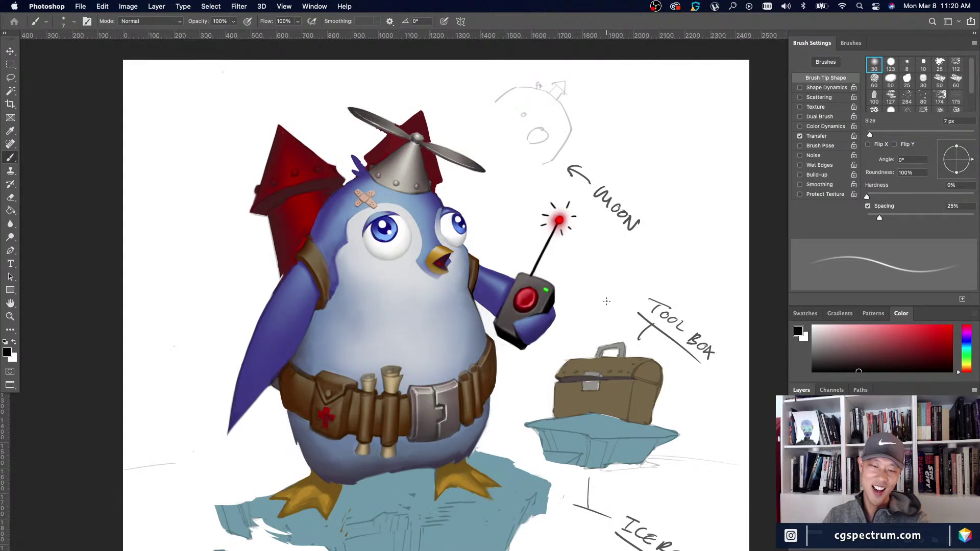
key("super+plus")
left_click(497, 330, "alt")
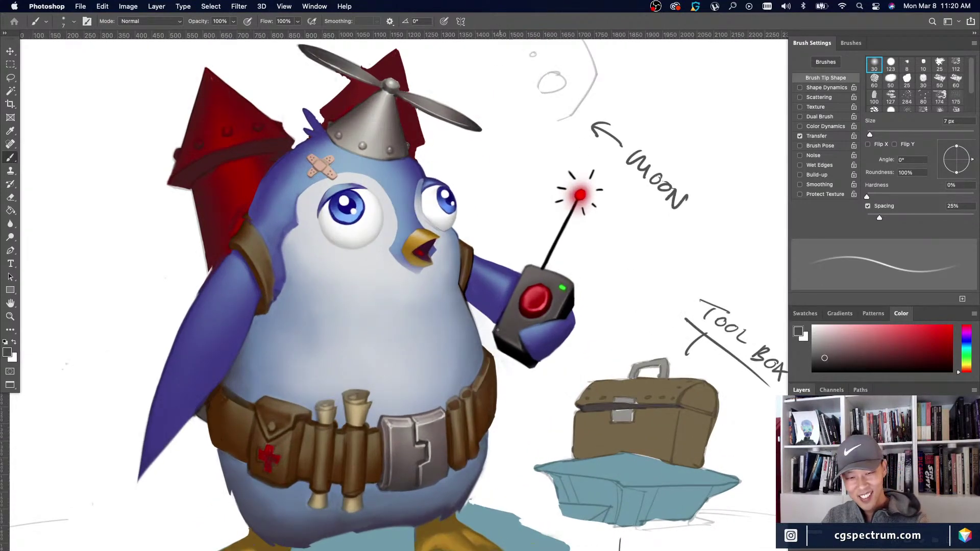
Review the full composition from a distance, including the iceberg, toolbox and belt.
key("super+minus")
key("super+minus")
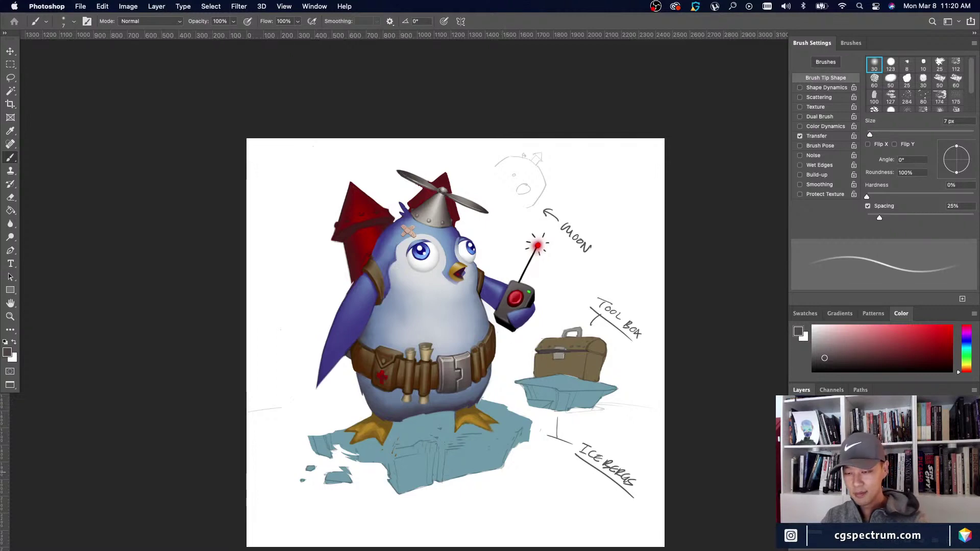
key("super+minus")
key("super+minus")
key("super+plus")
key("super+plus")
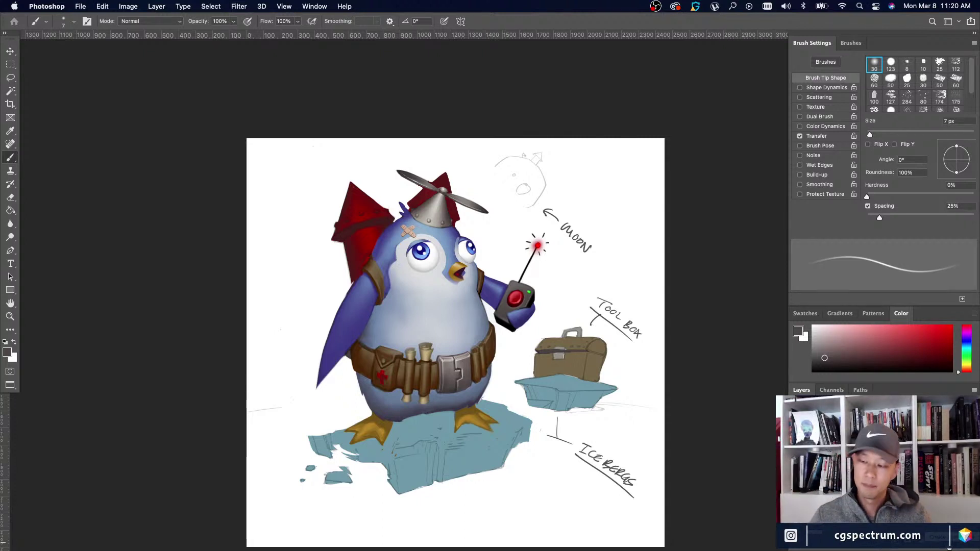
Refine the lower edge of the belt buckle with dark purple-grey sampled from the buckle, using a 5 px brush.
key("super+equal")
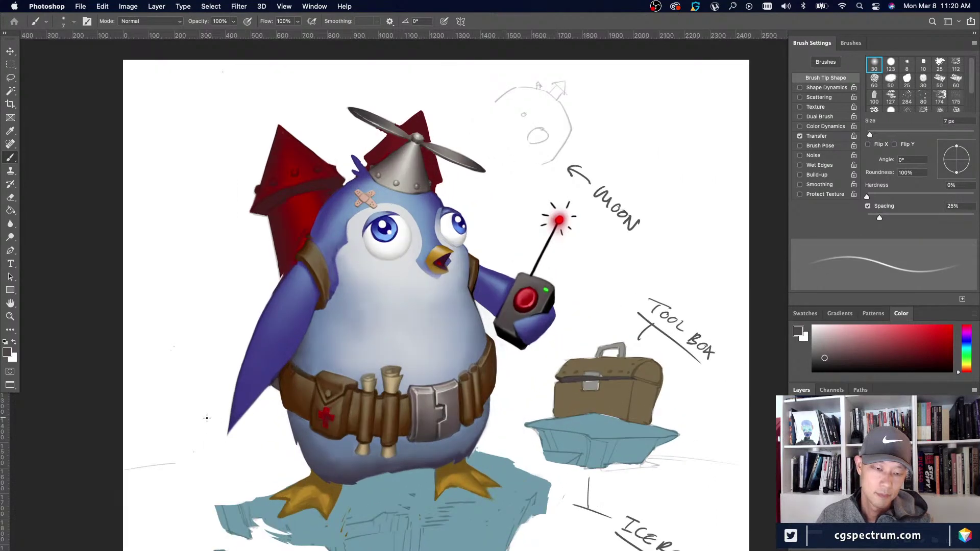
key("super+equal")
left_click_drag(420, 507, 415, 415)
key("super+equal")
left_click_drag(345, 484, 407, 385)
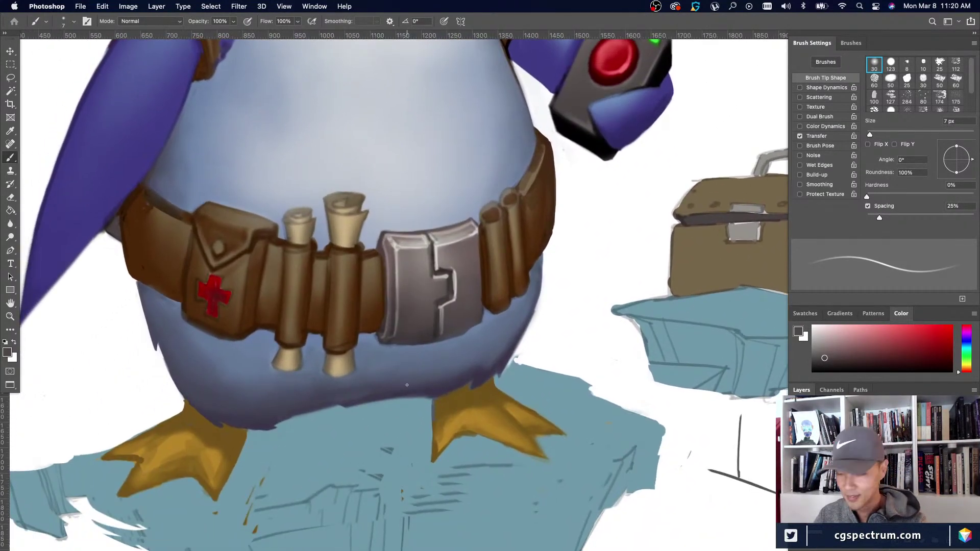
left_click(451, 323, "alt")
key("bracketleft")
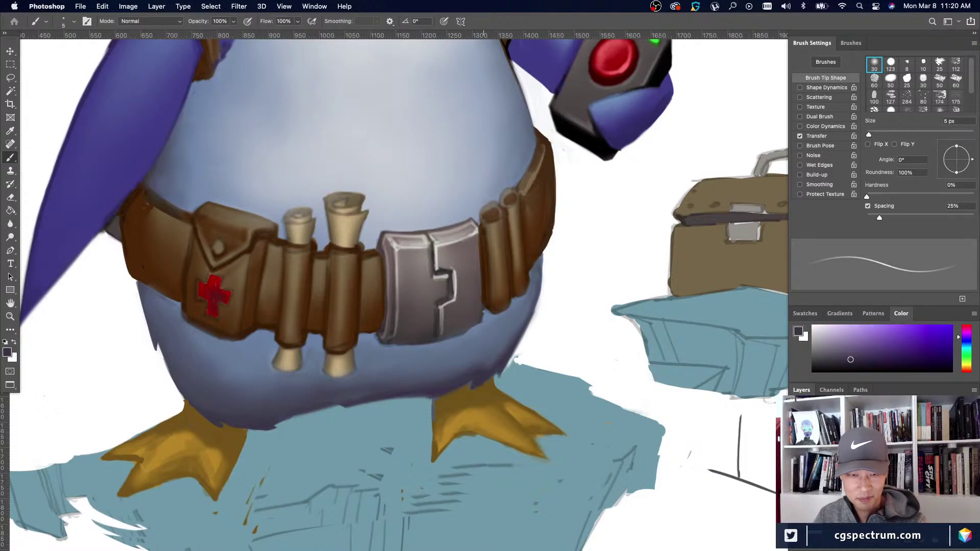
left_click_drag(476, 325, 464, 329)
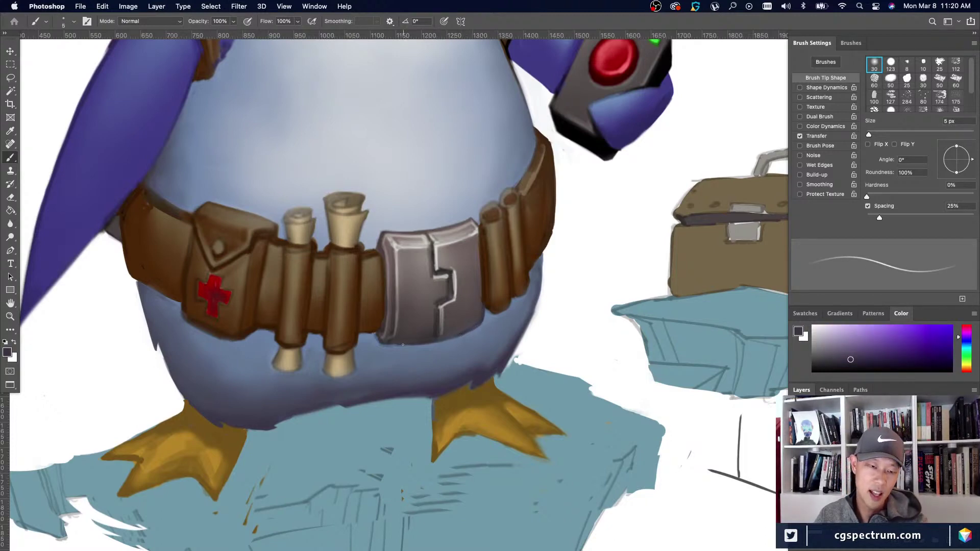
Clean up the buckle's lower corner beside the tube pouches with brown sampled from the belt and dark grey from the buckle.
left_click(363, 324, "alt")
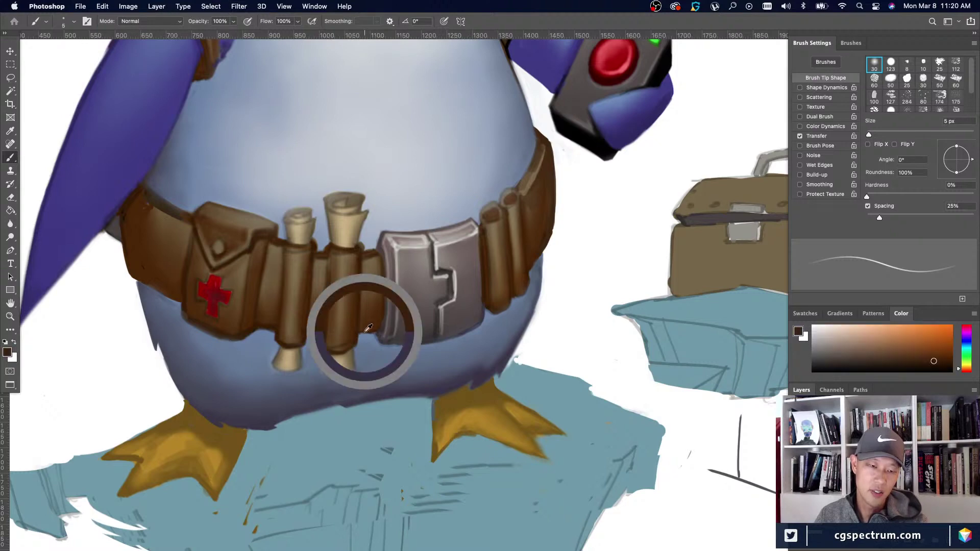
left_click(436, 327, "alt")
left_click(444, 302, "alt")
left_click(441, 273, "alt")
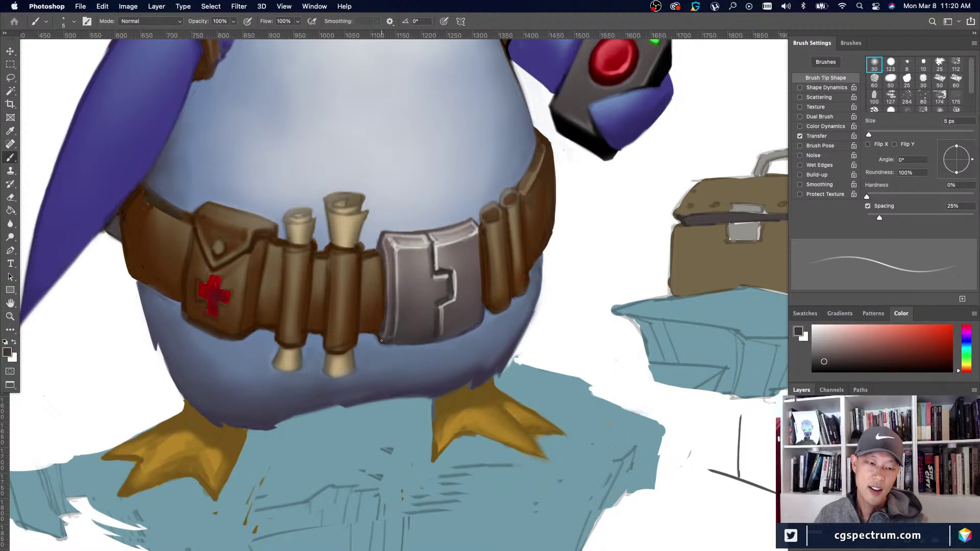
Sharpen the buckle's bottom edge with dark brown, dark grey and blue-grey sampled from the belt, buckle and body.
left_click(308, 333, "alt")
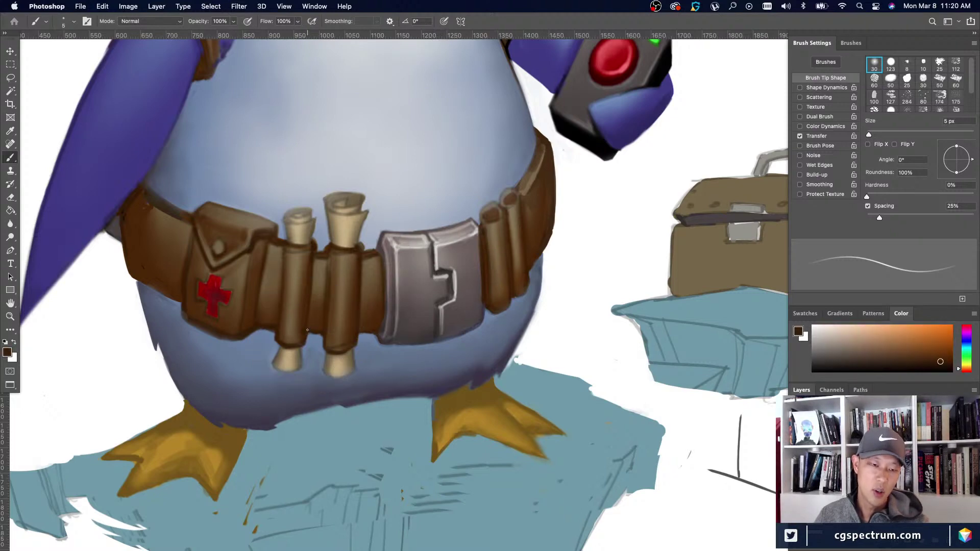
left_click(378, 333, "alt")
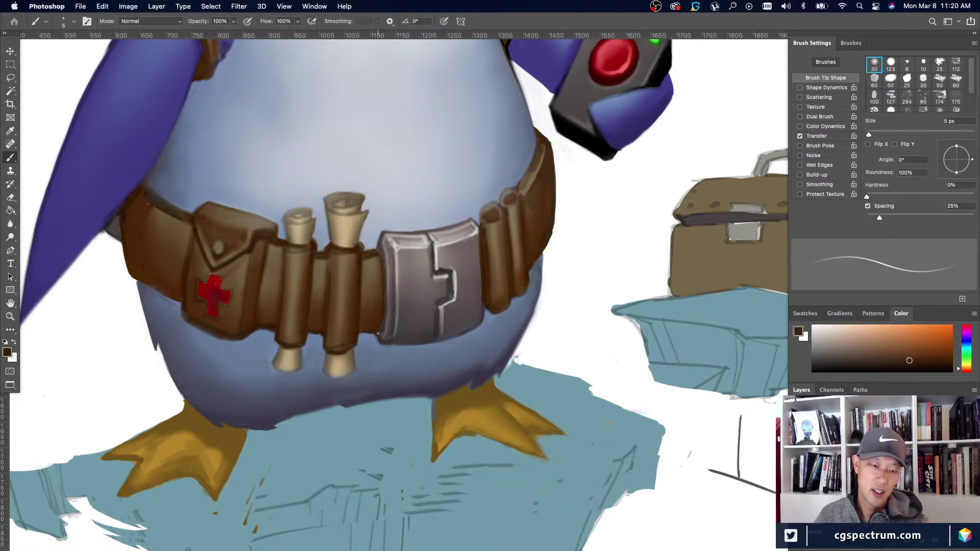
left_click(437, 322, "alt")
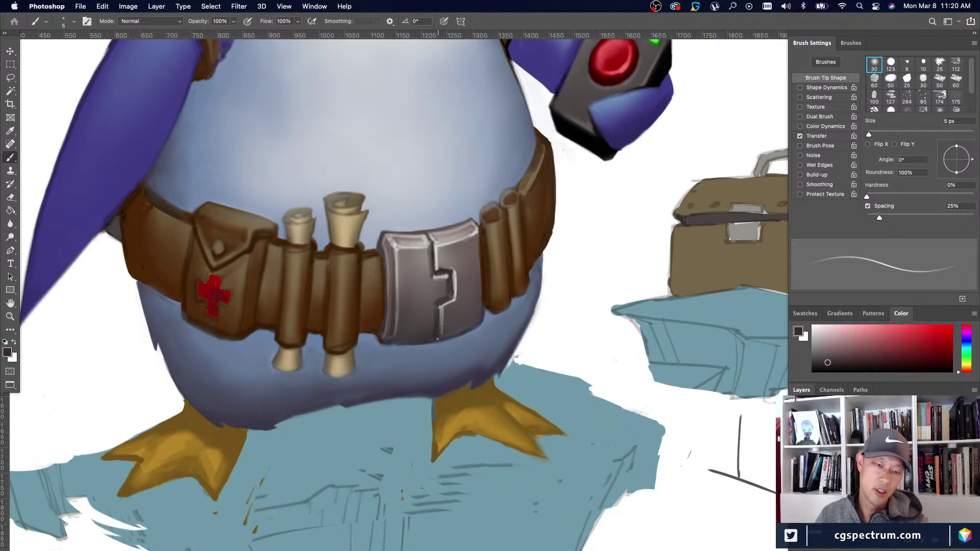
mouse_move(383, 343)
left_mouse_down()
mouse_move(421, 344)
mouse_move(384, 345)
left_mouse_up()
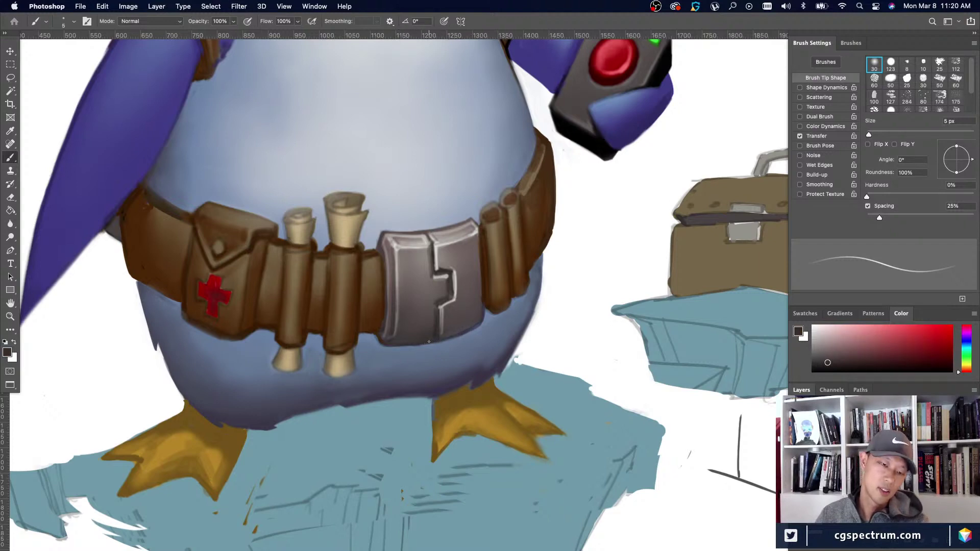
left_click(425, 347, "alt")
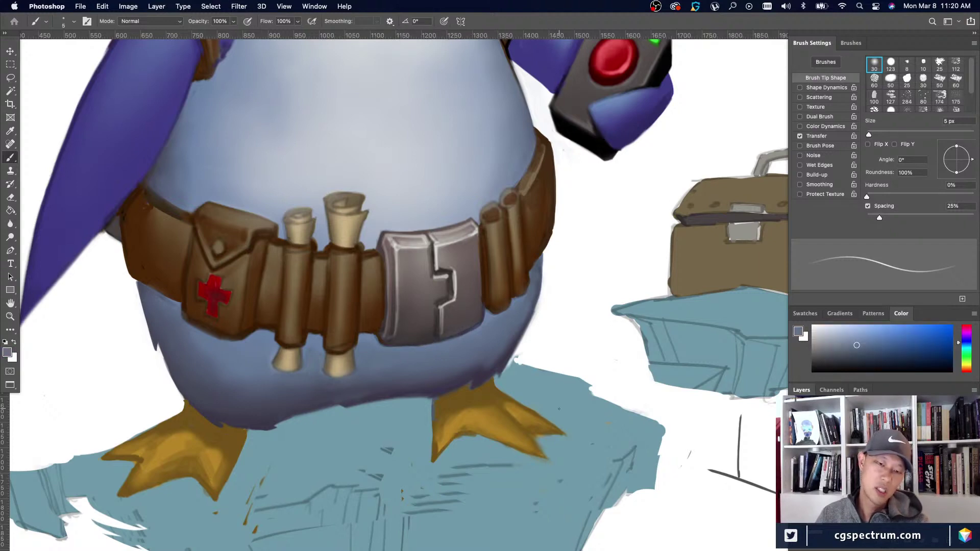
Touch up the joint between the buckle and the far-side pouches with dark brown sampled beside the buckle.
scroll(513, 391, "up", 2)
left_click(483, 338, "alt")
left_click(487, 341, "alt")
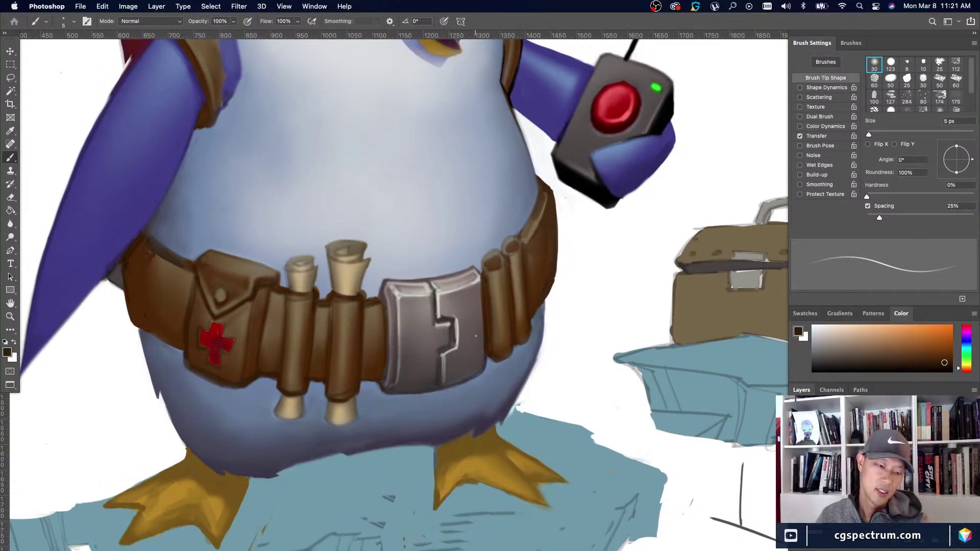
Refine the bottom rim of the larger scroll's tube pouch with dark brown sampled from the belt, using 7 px and 8 px brushes.
left_click(358, 381, "alt")
key("bracketright")
key("bracketright")
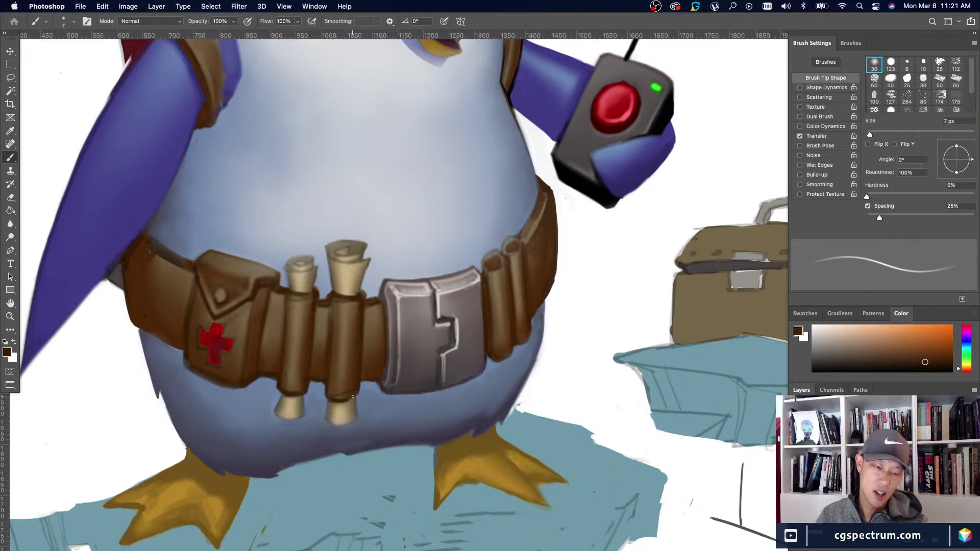
left_click_drag(357, 396, 354, 394)
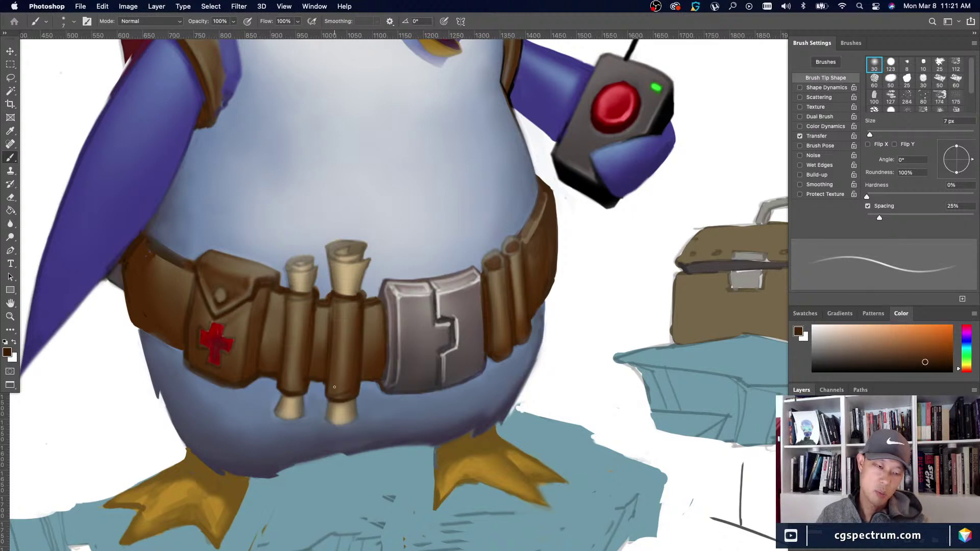
key("bracketright")
key("bracketright")
left_click(347, 389, "alt")
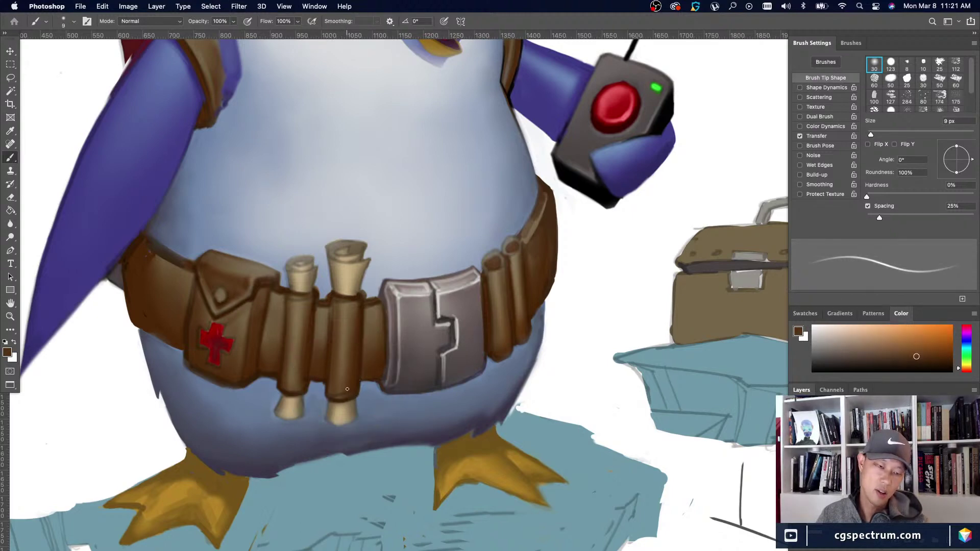
Blend the lower body of the larger tube pouch with browns sampled from it, using soft 10 to 20 px brushes.
left_click(342, 382, "alt")
key("bracketright")
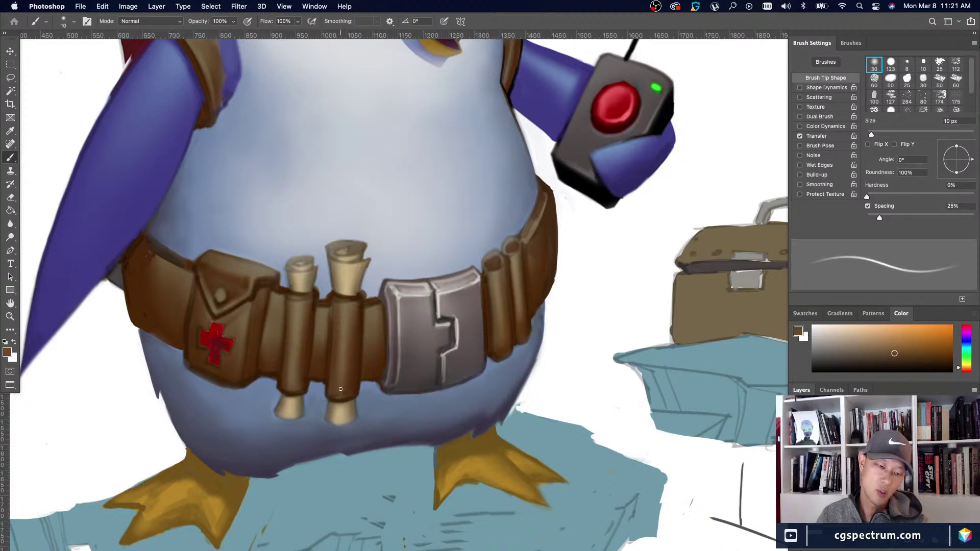
left_click(341, 389, "alt")
key("bracketright")
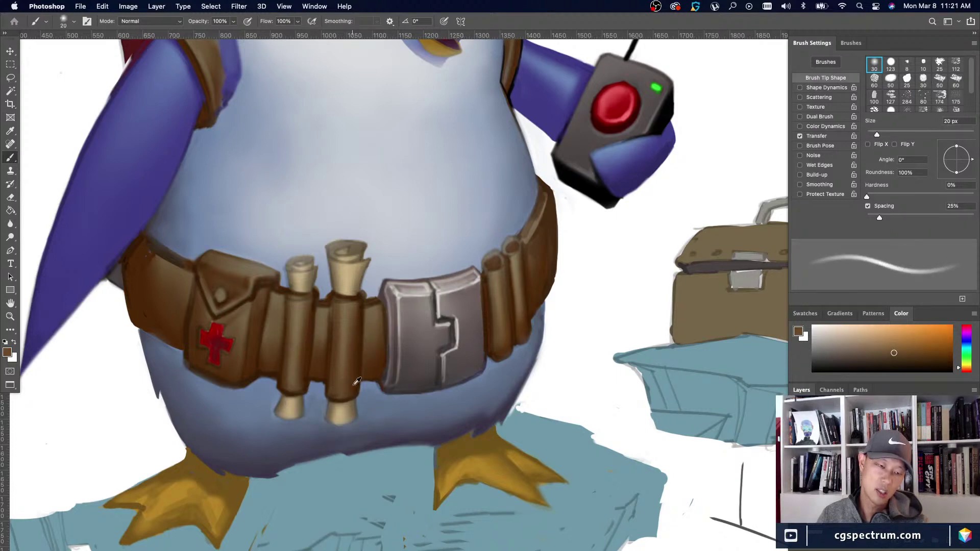
left_click(339, 389, "alt")
left_click(336, 380, "alt")
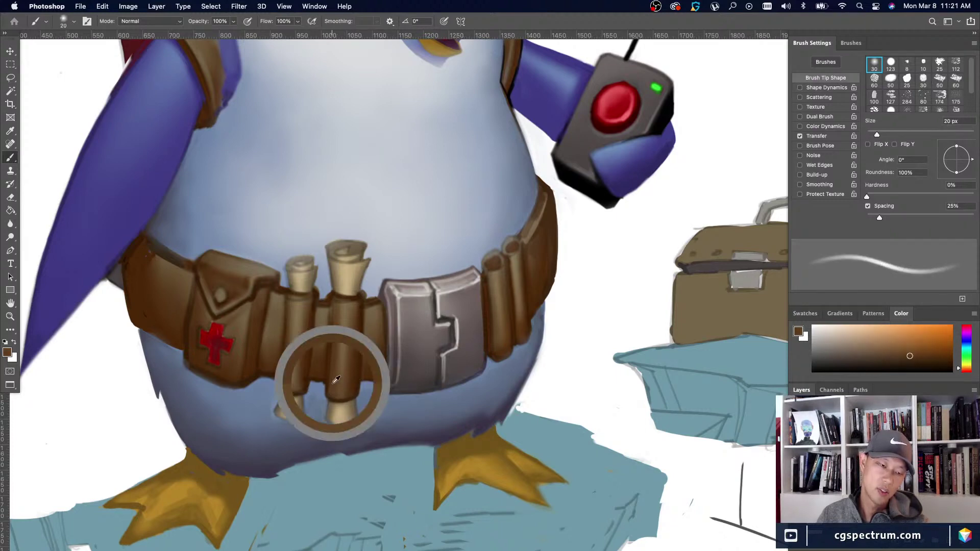
key("bracketleft")
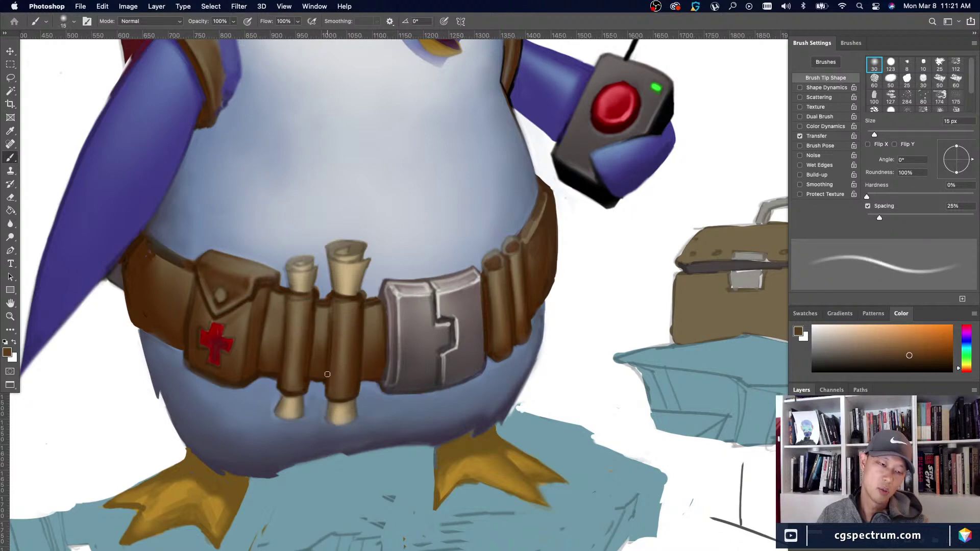
left_click(331, 379, "alt")
Clean up the belt edge between the two scroll pouches with sampled dark brown and the belly's blue-grey, using a 7 px brush.
left_click(332, 300, "alt")
key("bracketleft")
key("bracketleft")
key("bracketleft")
key("bracketleft")
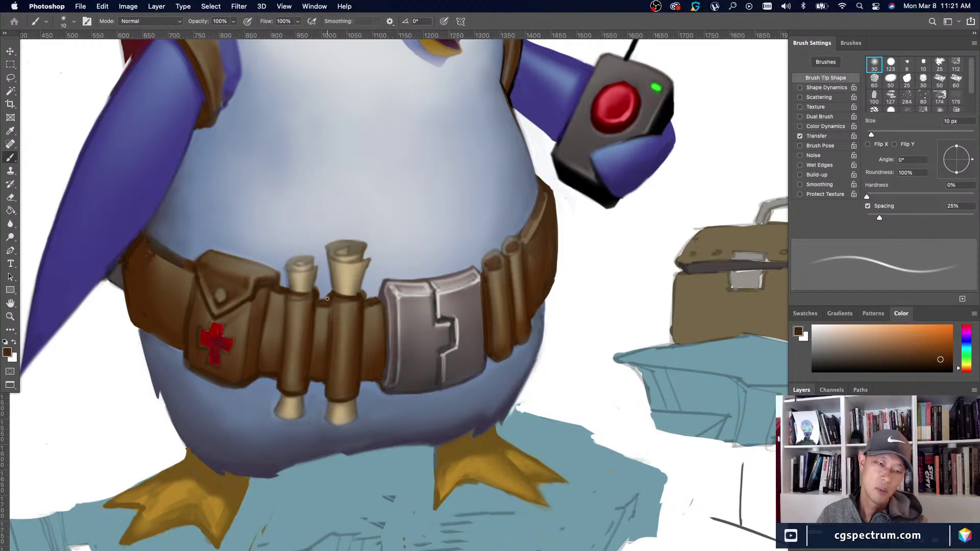
left_click(329, 289, "alt")
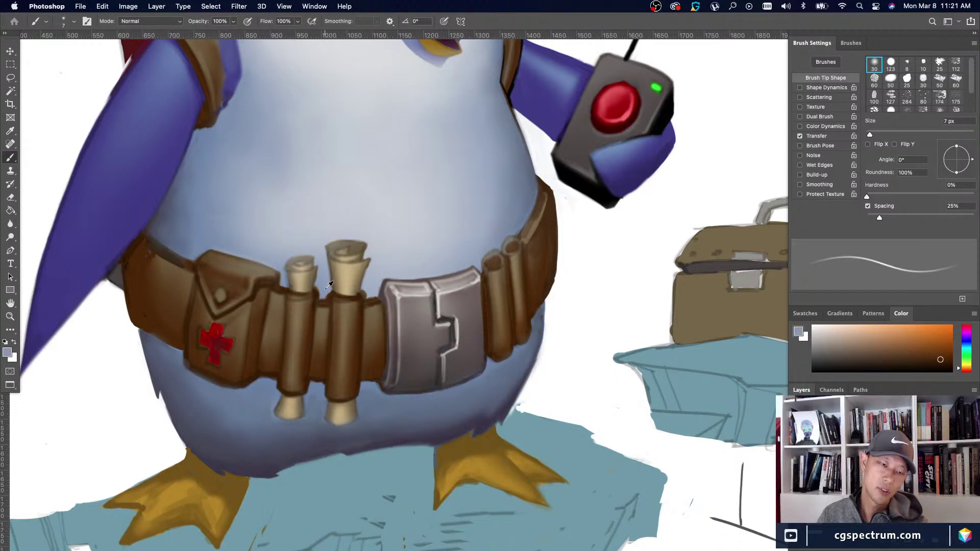
Sharpen both corners of the larger pouch's top rim around the scroll with sampled dark browns and blue-grey.
left_click(358, 299, "alt")
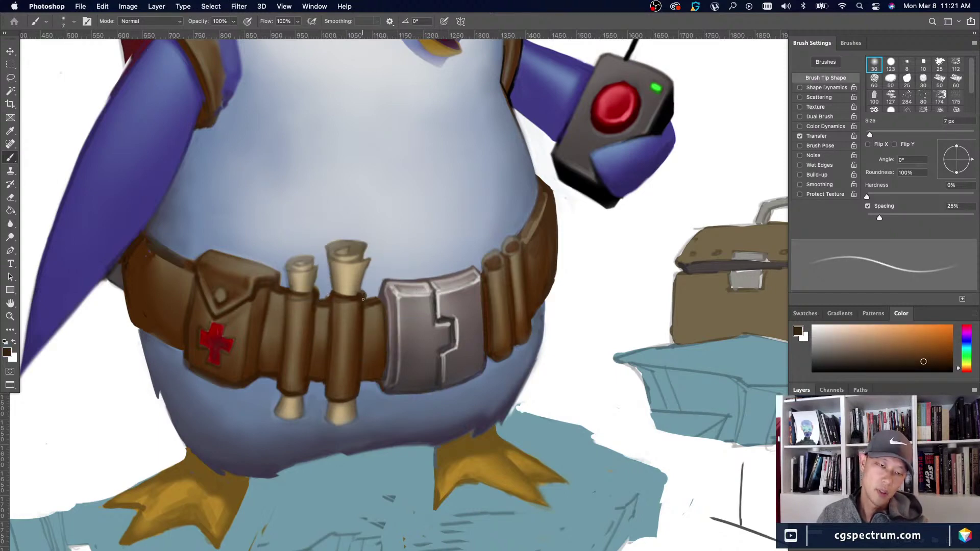
left_click(330, 289, "alt")
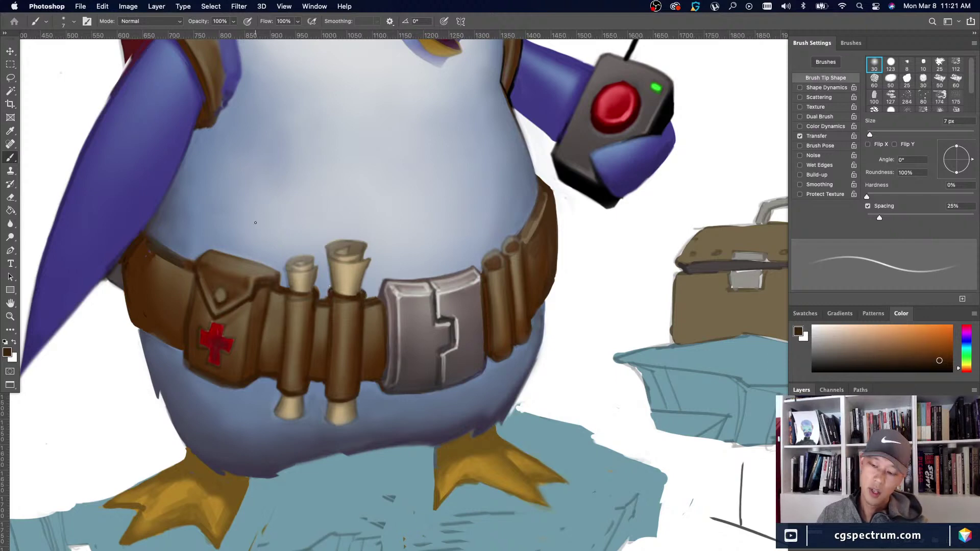
left_click(333, 293, "alt")
left_click(327, 297, "alt")
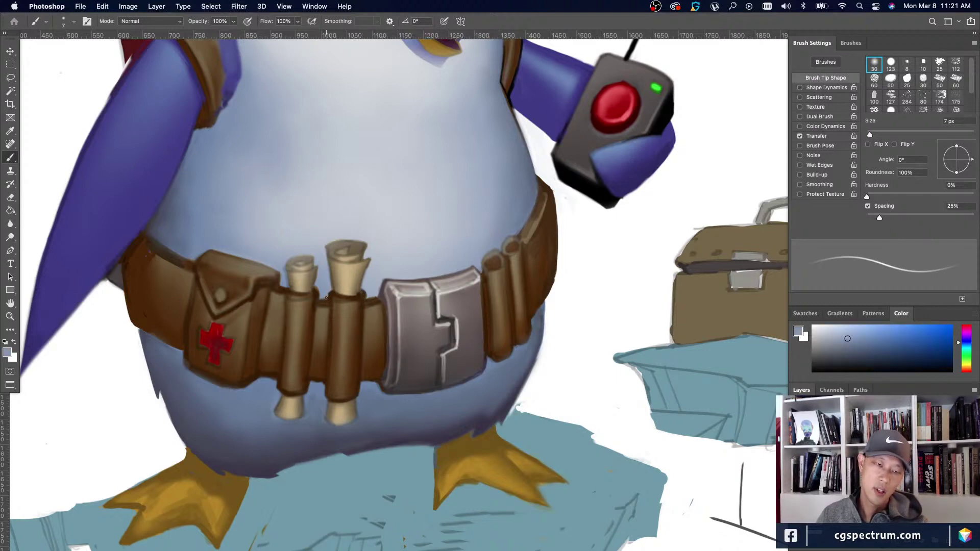
left_click(360, 293, "alt")
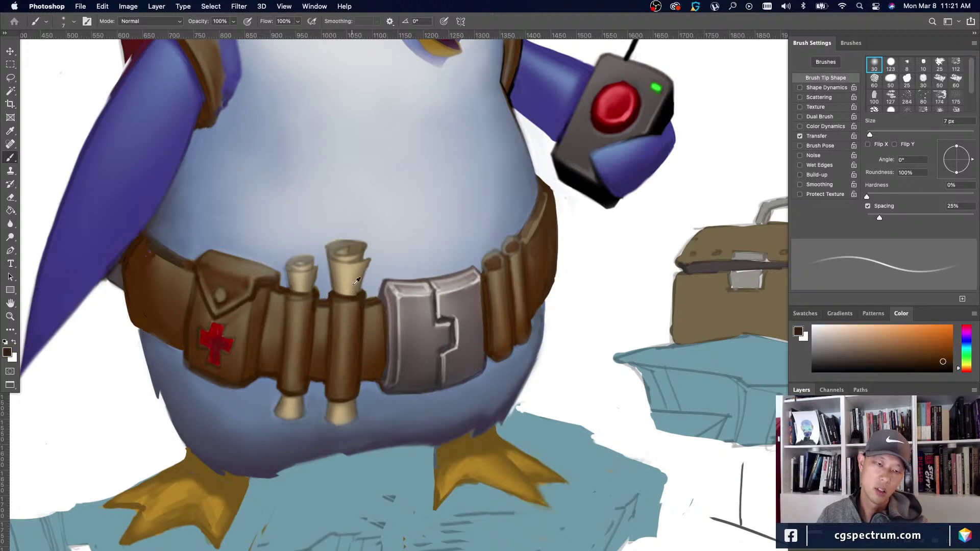
left_click(357, 292, "alt")
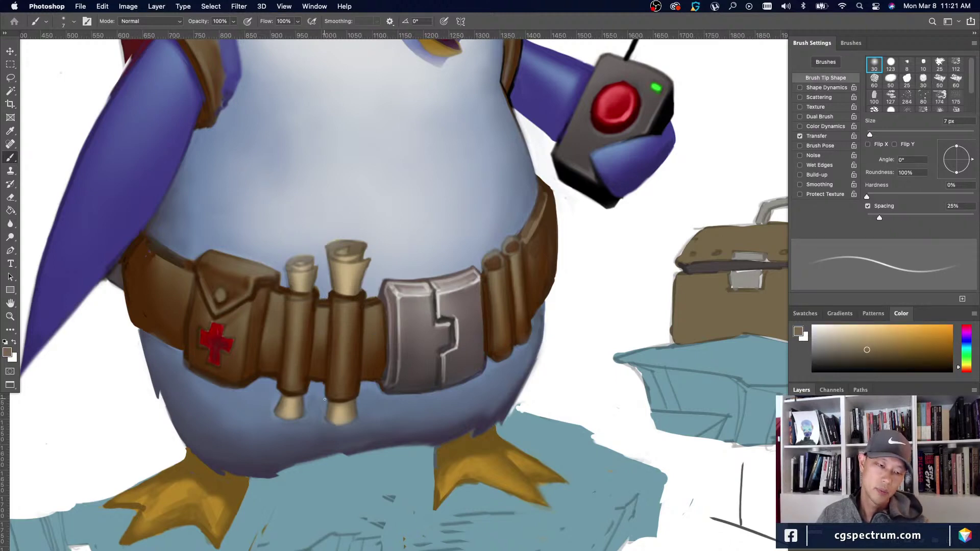
Touch up the belt's lower edge between the scroll pouches and the buckle with sampled dark brown and dark grey.
scroll(303, 439, "down", 3)
left_click(324, 338, "alt")
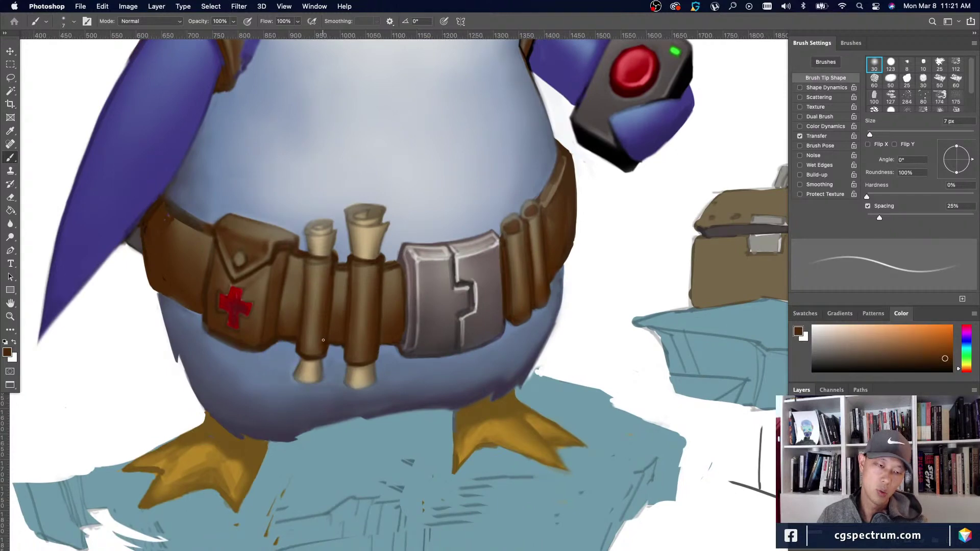
left_click(339, 343, "alt")
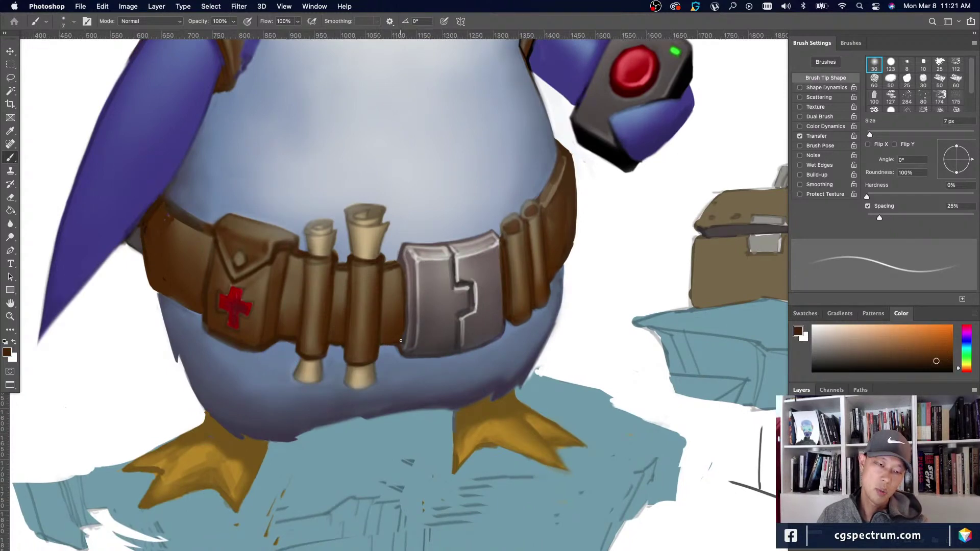
left_click(458, 343, "alt")
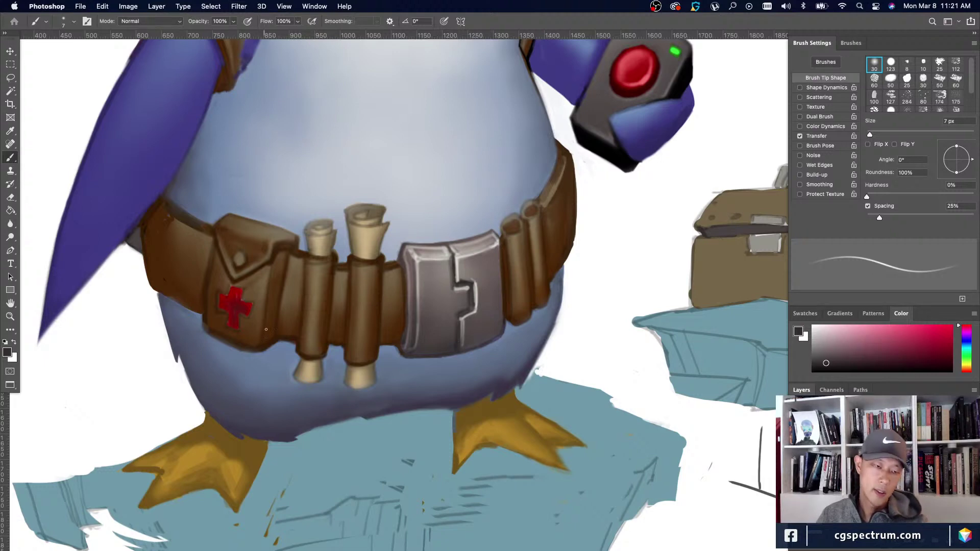
Outline the lower ends of both scrolls in dark brown sampled from the belt, using a 4 px brush.
left_click(288, 337, "alt")
key("bracketleft")
key("bracketleft")
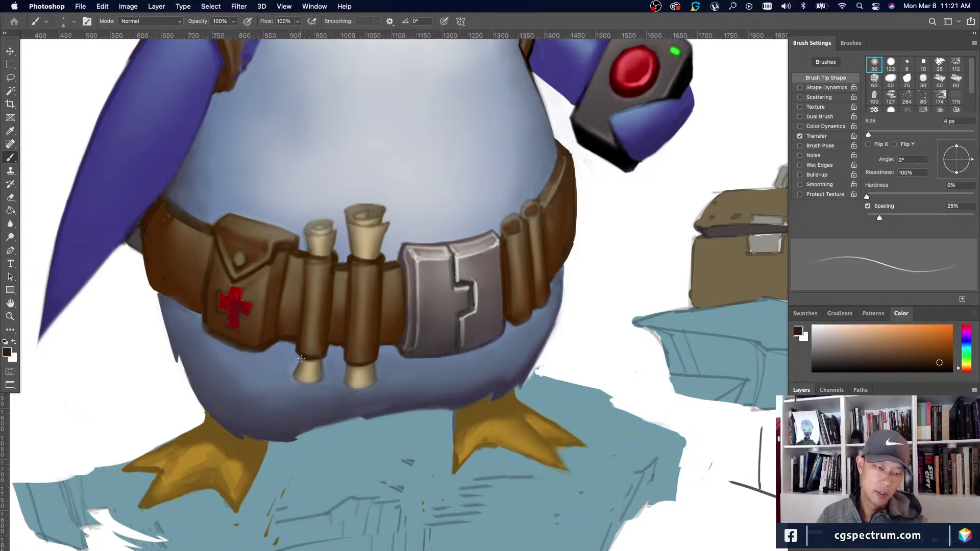
mouse_move(323, 357)
left_mouse_down()
mouse_move(295, 379)
mouse_move(349, 368)
mouse_move(346, 379)
mouse_move(350, 366)
mouse_move(345, 382)
mouse_move(347, 365)
mouse_move(343, 382)
mouse_move(374, 365)
mouse_move(376, 378)
mouse_move(373, 362)
mouse_move(374, 372)
mouse_move(347, 386)
left_mouse_up()
left_click_drag(256, 348, 300, 441)
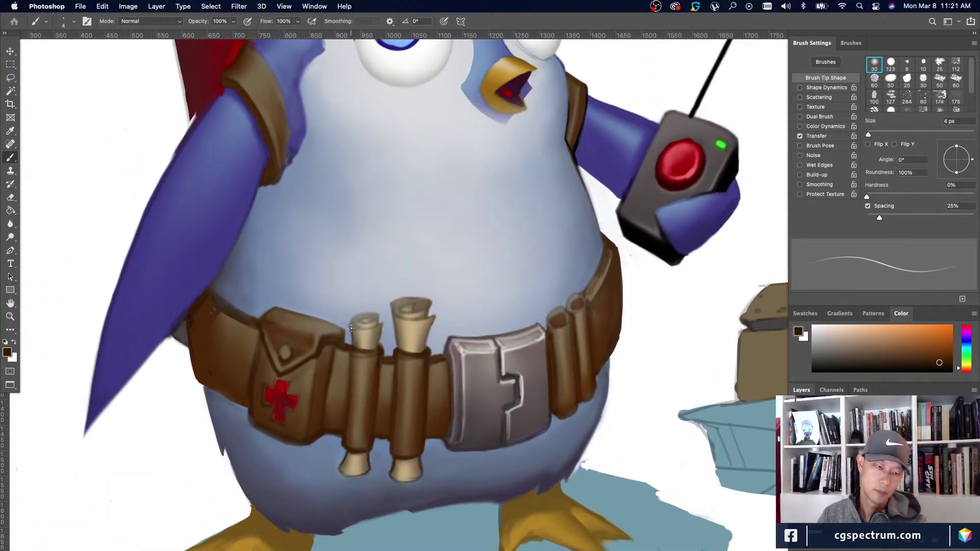
Outline the upper ends and curled spirals of both scrolls with 4 px dark brown strokes.
left_click_drag(351, 328, 353, 345)
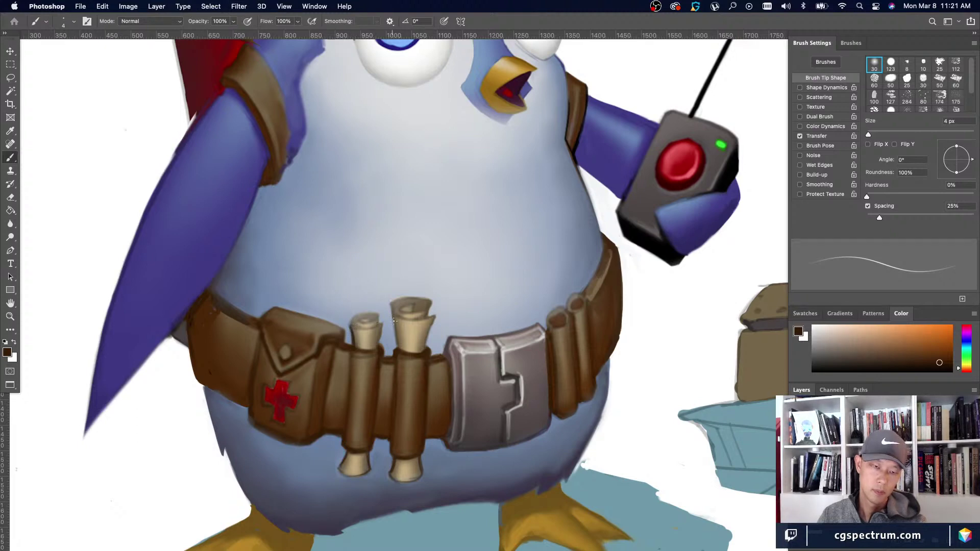
left_click_drag(396, 319, 394, 347)
left_click_drag(432, 320, 426, 350)
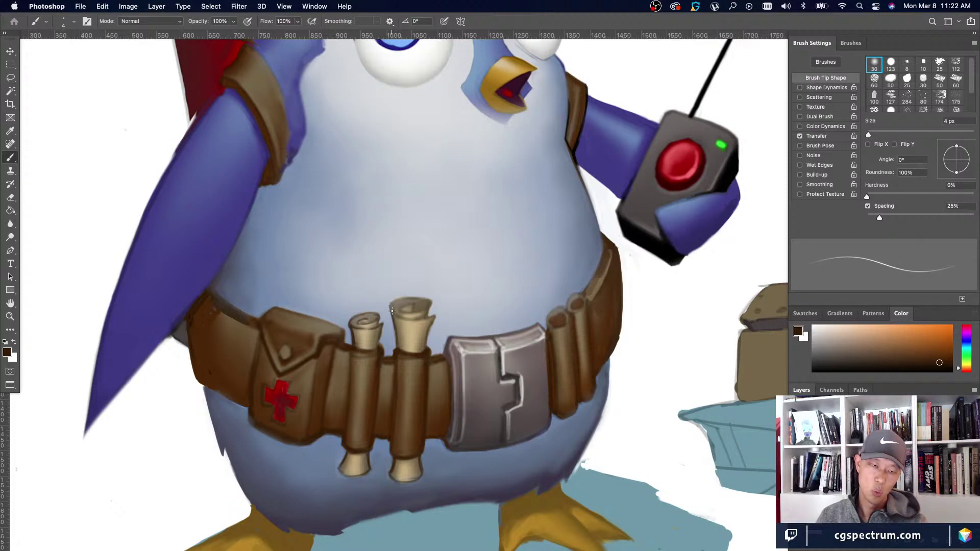
mouse_move(391, 306)
left_mouse_down()
mouse_move(420, 300)
mouse_move(403, 307)
mouse_move(422, 315)
mouse_move(409, 306)
mouse_move(429, 304)
mouse_move(427, 316)
mouse_move(429, 304)
mouse_move(407, 298)
mouse_move(434, 315)
mouse_move(413, 317)
mouse_move(436, 318)
mouse_move(428, 337)
left_mouse_up()
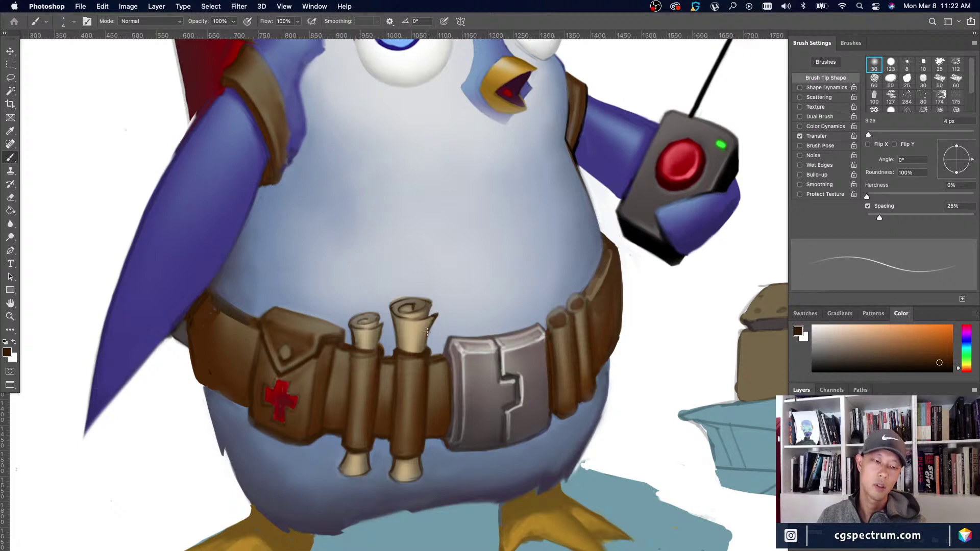
Trim the stray outline around the larger scroll's curled tip with a 6 px eraser.
key("e")
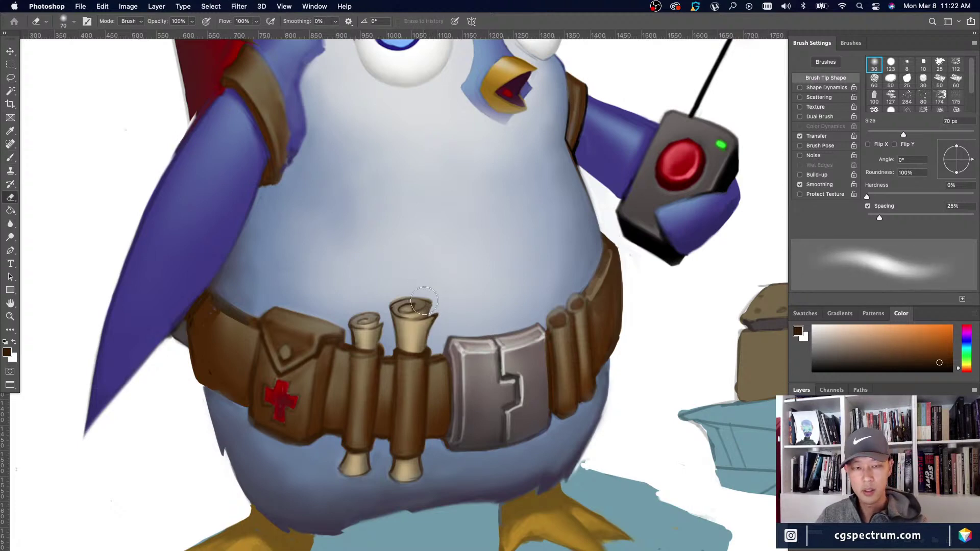
key("bracketleft")
key("bracketleft")
key("bracketleft")
key("bracketleft")
key("bracketleft")
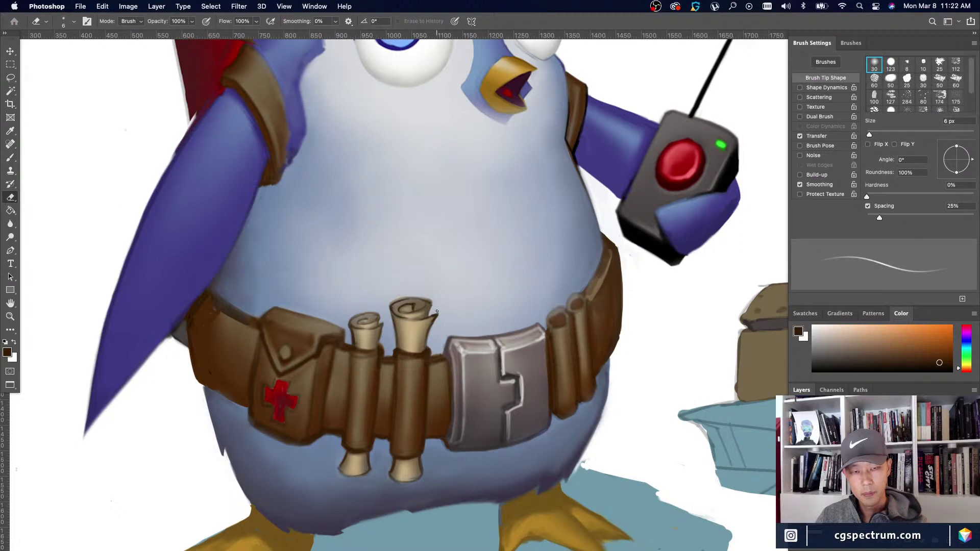
Check how the outlined scrolls and the belt read within the whole penguin illustration.
key("super+minus")
key("super+minus")
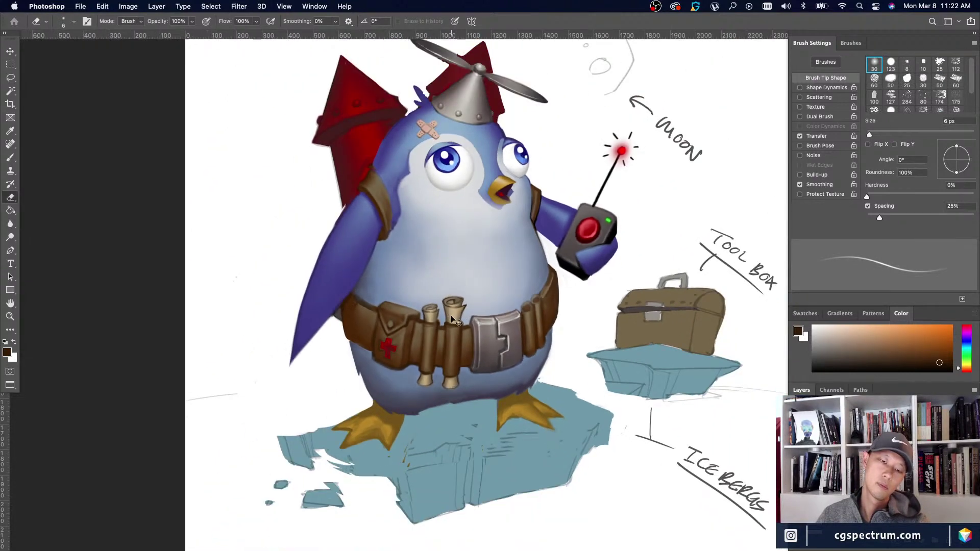
key("super+plus")
key("b")
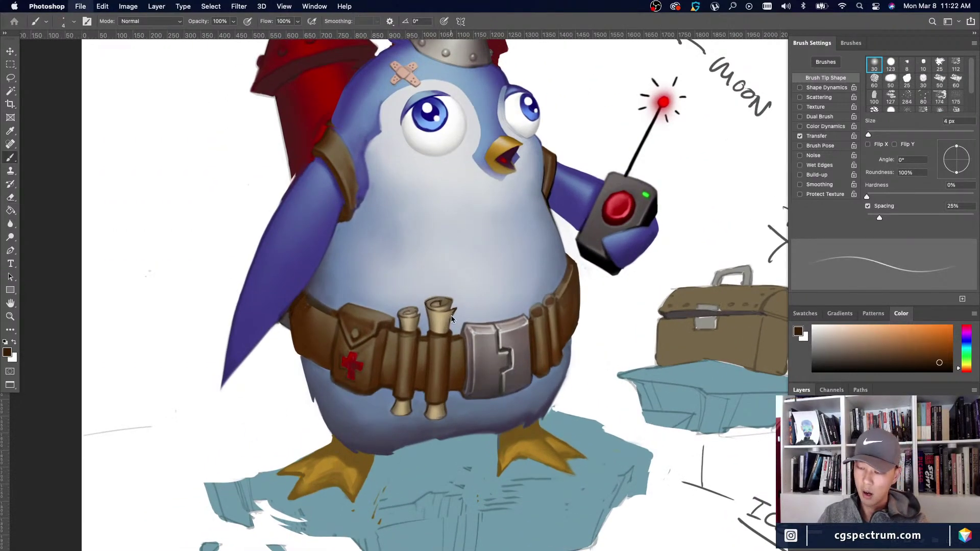
key("super+minus")
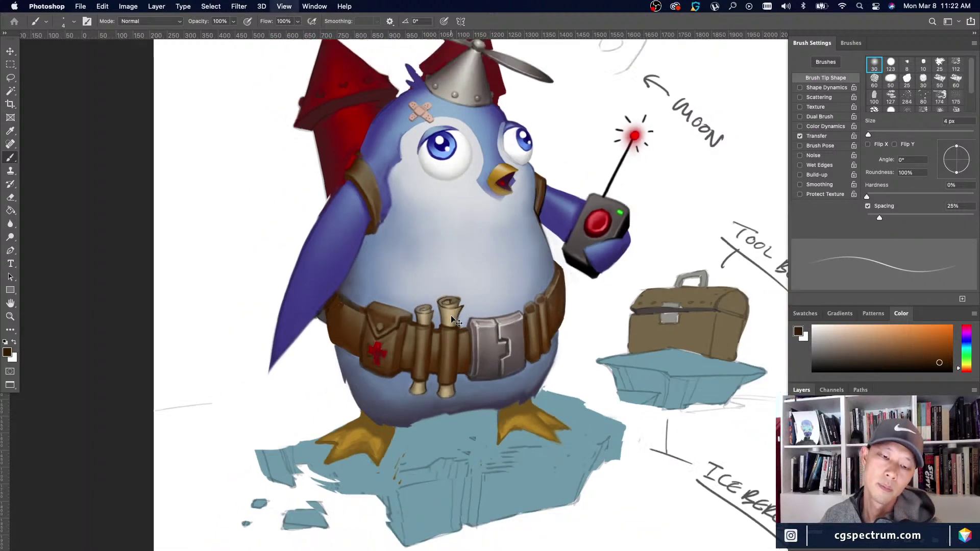
key("super+minus")
key("super+plus")
key("super+plus")
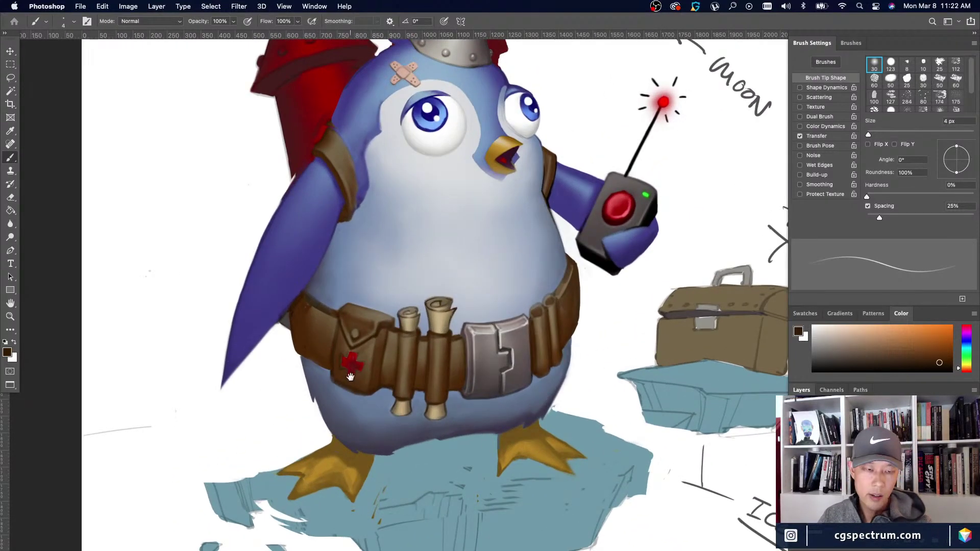
Paint over the stray marks on the belt beside the hanging arm with sampled dark brown, using a 5 px brush.
key("super+plus")
key("super+plus")
left_click(176, 367, "alt")
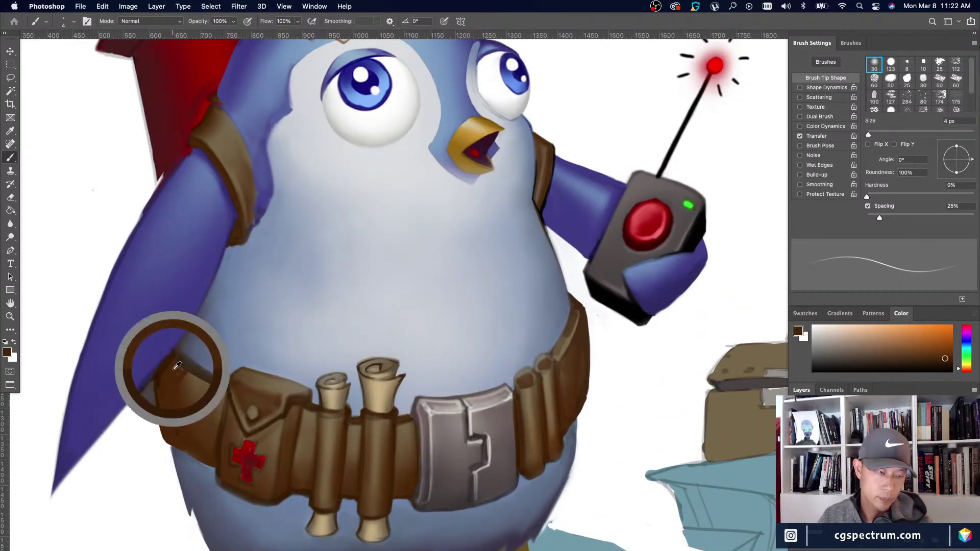
key("bracketright")
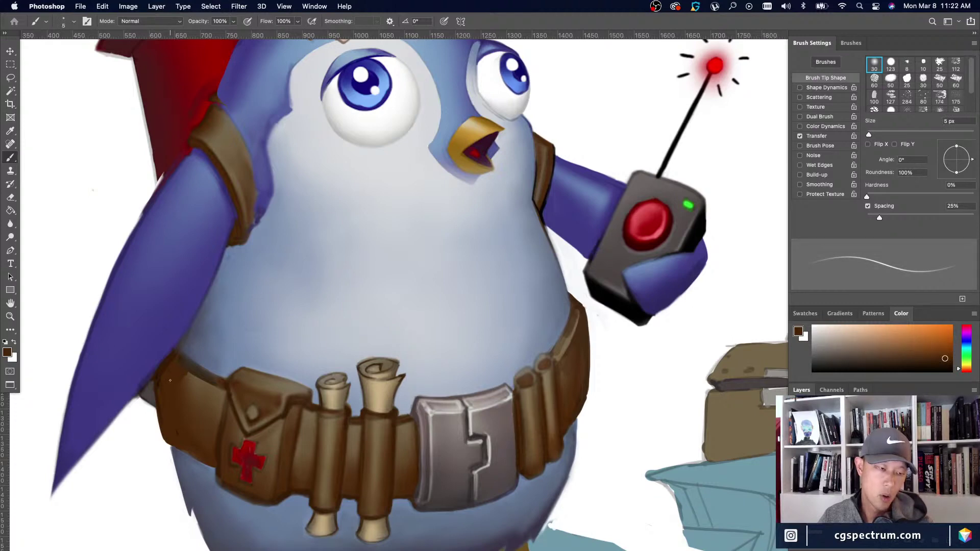
Refine the belt's upper corner where it meets the hanging arm with dark browns sampled nearby, using a 7 px brush.
key("super+minus")
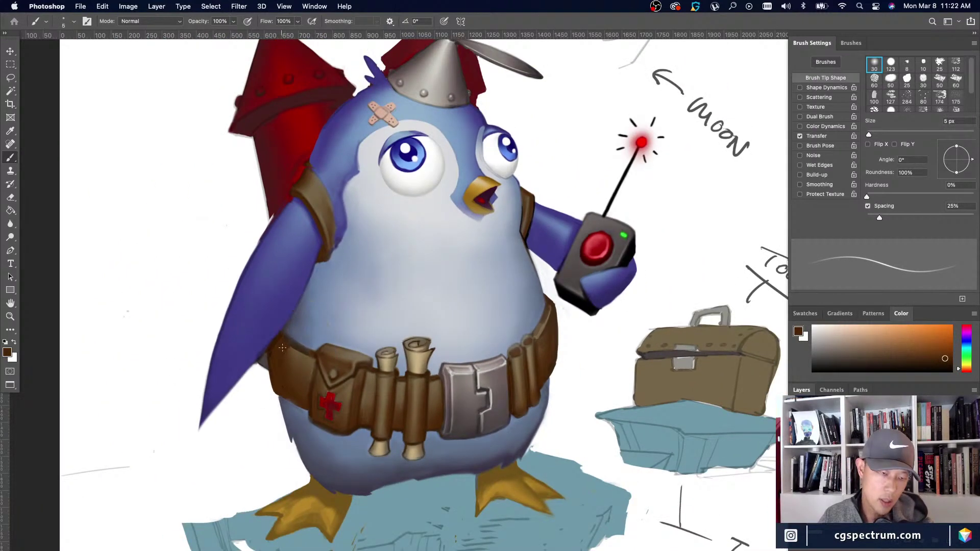
key("bracketright")
key("bracketright")
left_click(283, 338, "alt")
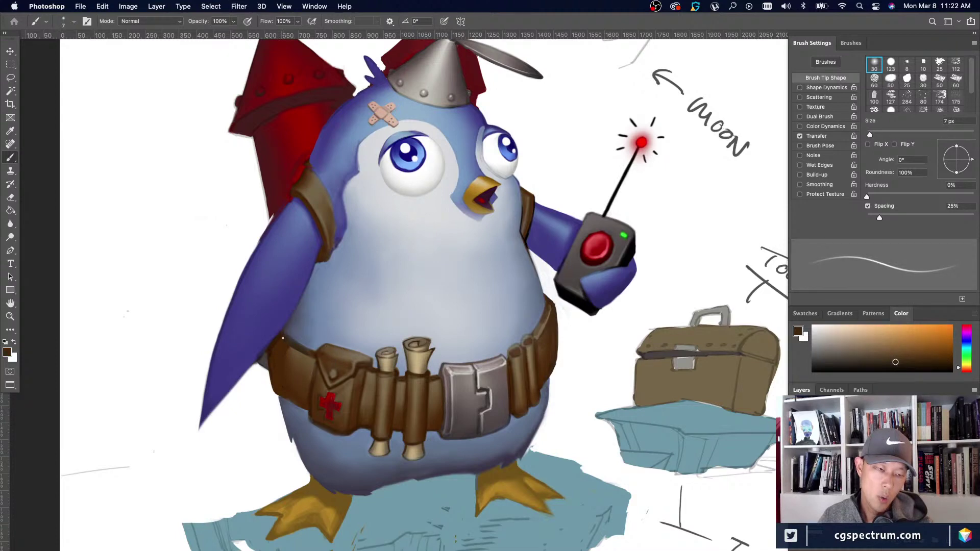
left_click(284, 333, "alt")
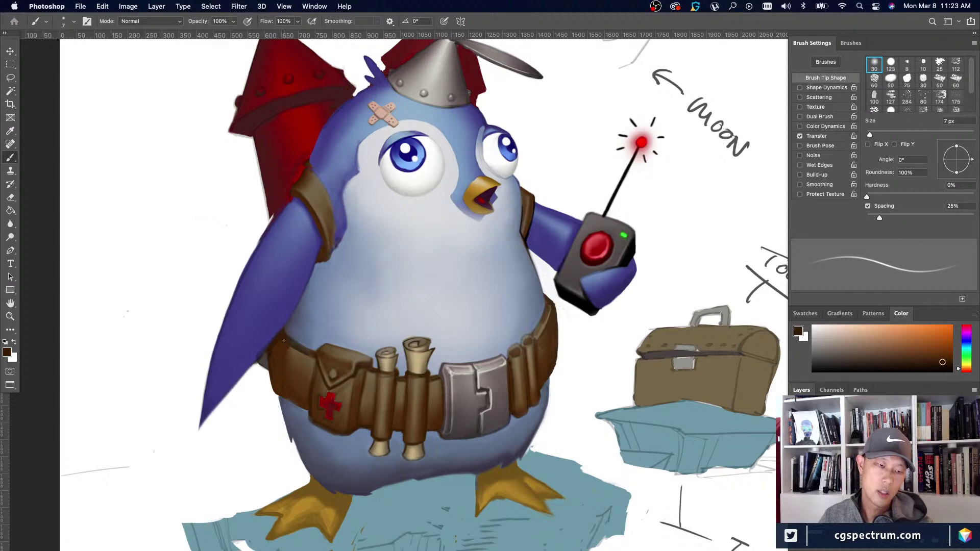
left_click(274, 349, "alt")
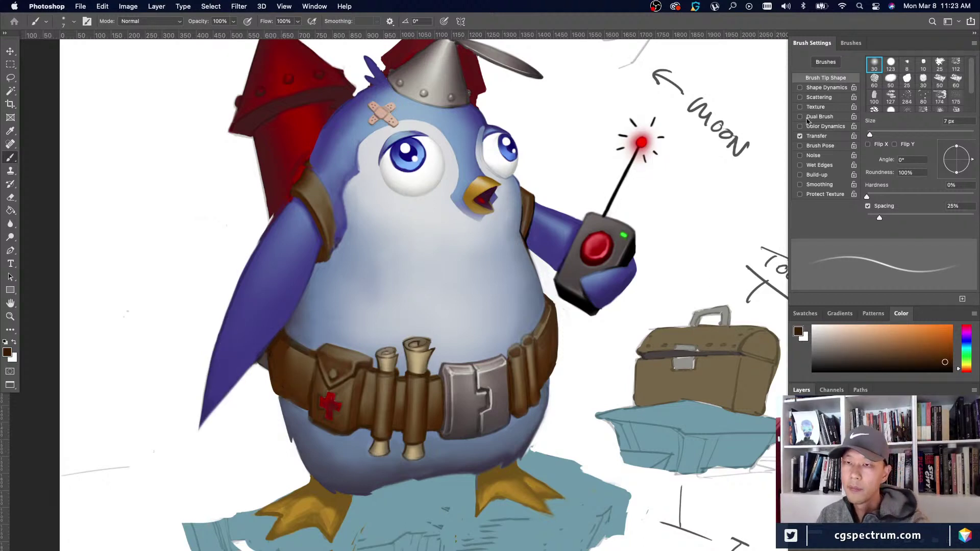
Switch the brush's Transfer option off and back on.
left_click(800, 136)
left_click(800, 136)
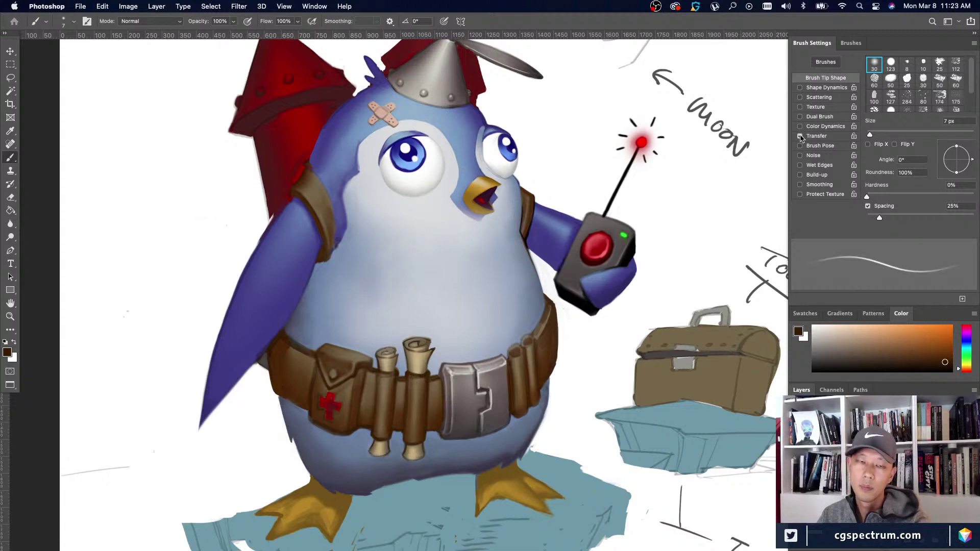
Shade the belt section beside the hanging arm with sampled dark brown, using a soft 25 px brush.
key("bracketright")
key("bracketright")
key("bracketright")
key("bracketright")
key("bracketleft")
key("bracketright")
key("bracketright")
key("bracketright")
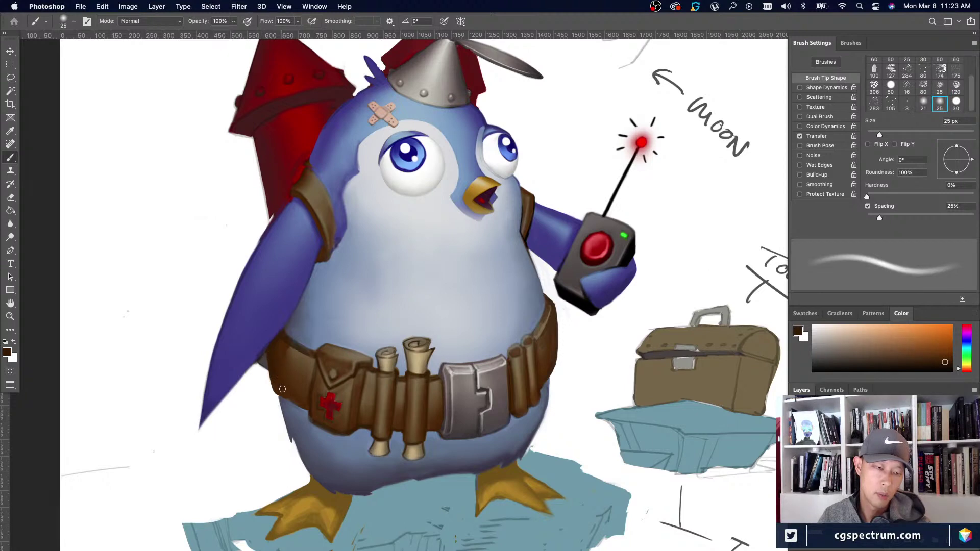
left_click(279, 376, "alt")
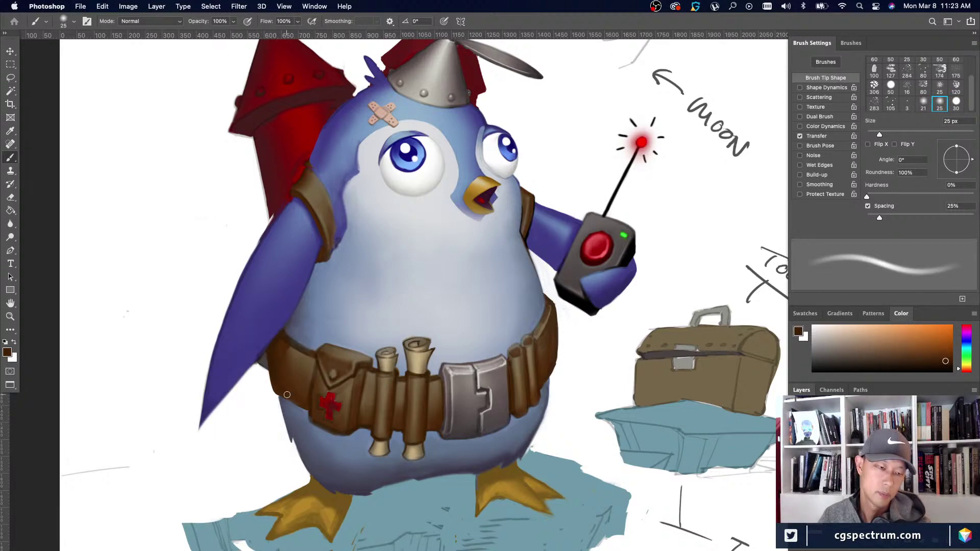
Touch up the belt's upper edge near the hanging arm with browns sampled from the belt, using a 7 px brush.
key("bracketleft")
key("bracketleft")
key("bracketleft")
key("bracketleft")
key("bracketleft")
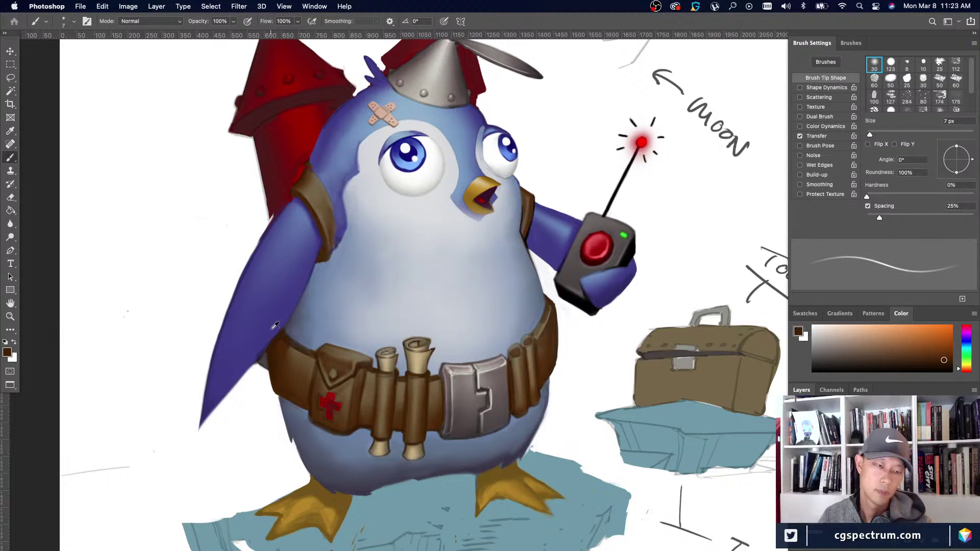
key("super+minus")
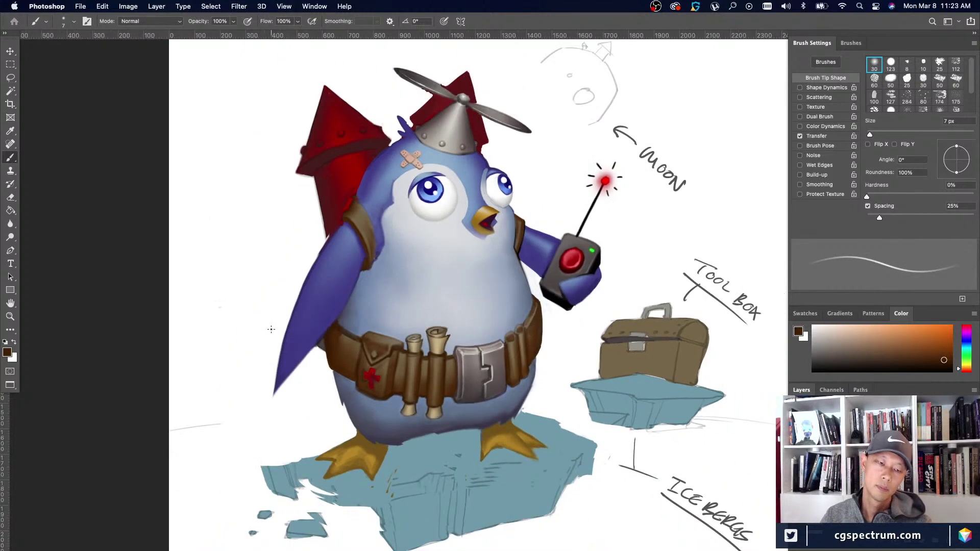
left_click(339, 332, "alt")
key("super+equal")
left_click(188, 376, "alt")
key("bracketleft")
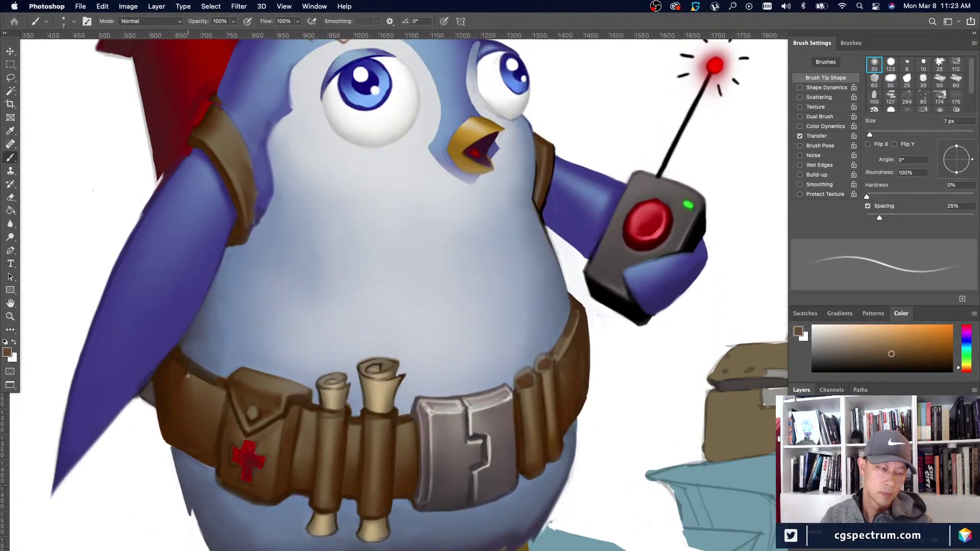
left_click(183, 383, "alt")
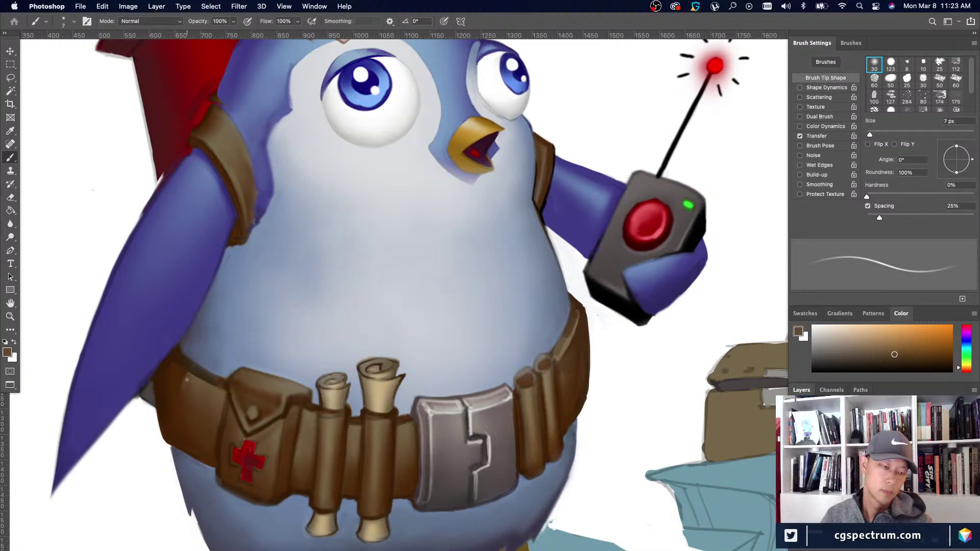
Blend mid browns sampled from the belt into the section between the hanging arm and the first-aid pouch, using a 20 px brush.
key("bracketright")
key("bracketright")
key("bracketright")
key("bracketright")
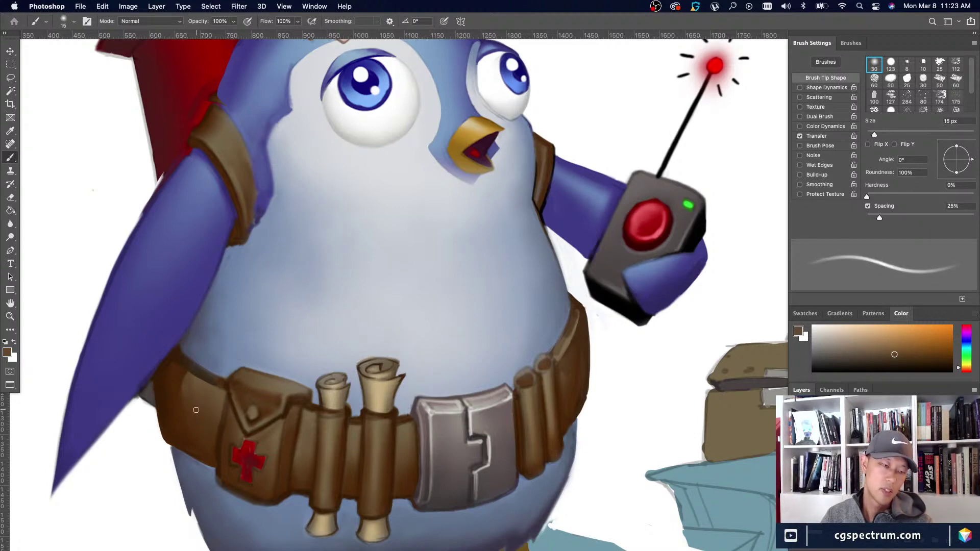
key("bracketright")
left_click(185, 394, "alt")
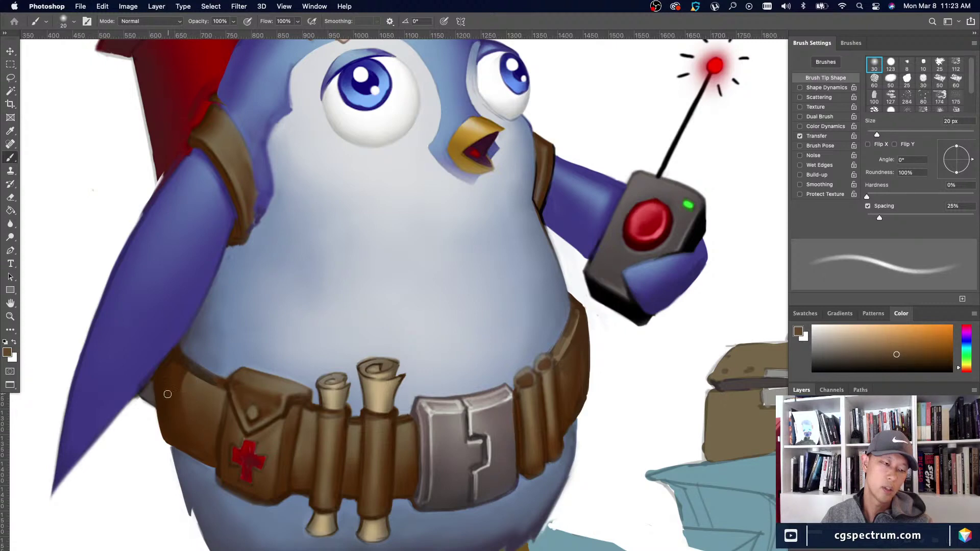
left_click(192, 378, "alt")
left_click(202, 390, "alt")
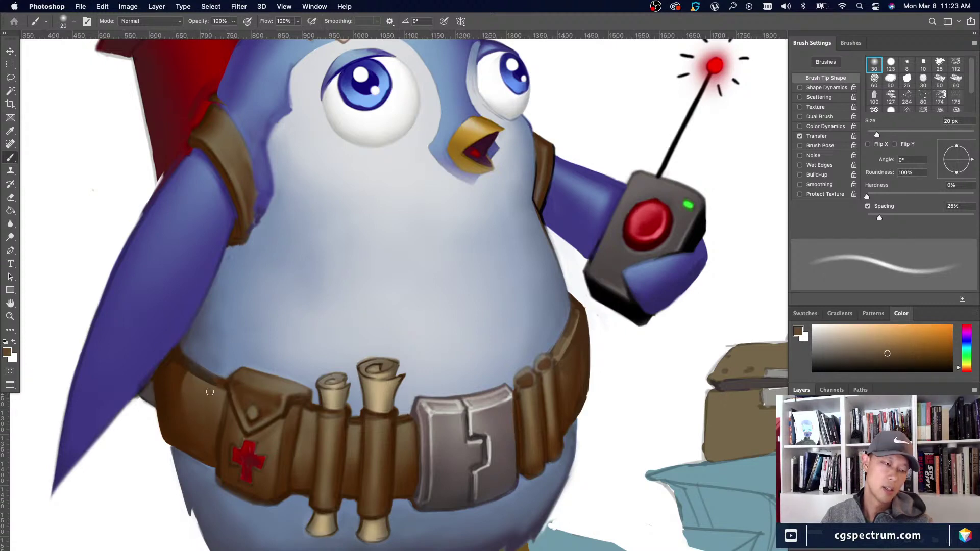
Darken the belt between the arm and the first-aid pouch with sampled dark browns, using a 30 to 35 px brush.
key("super+minus")
left_click(282, 366, "alt")
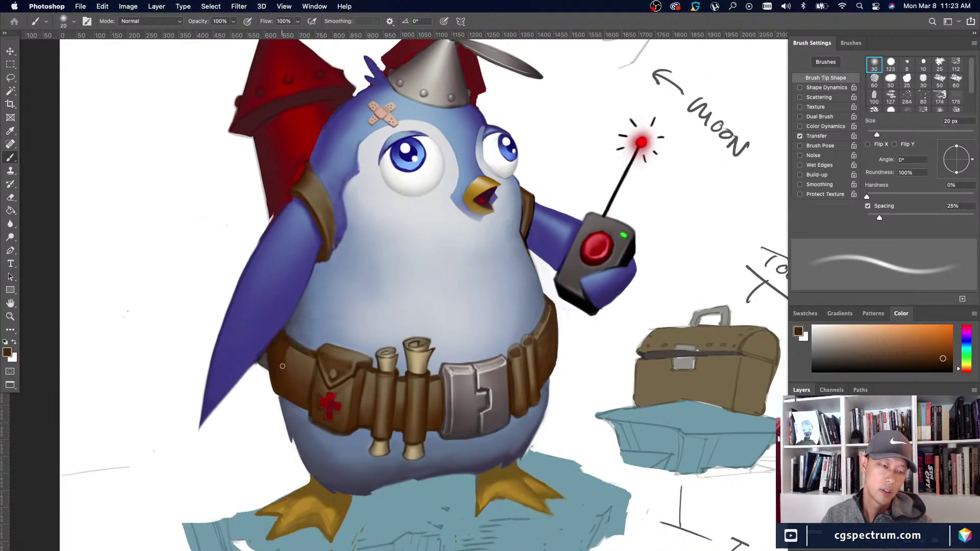
key("bracketright")
left_click(278, 368, "alt")
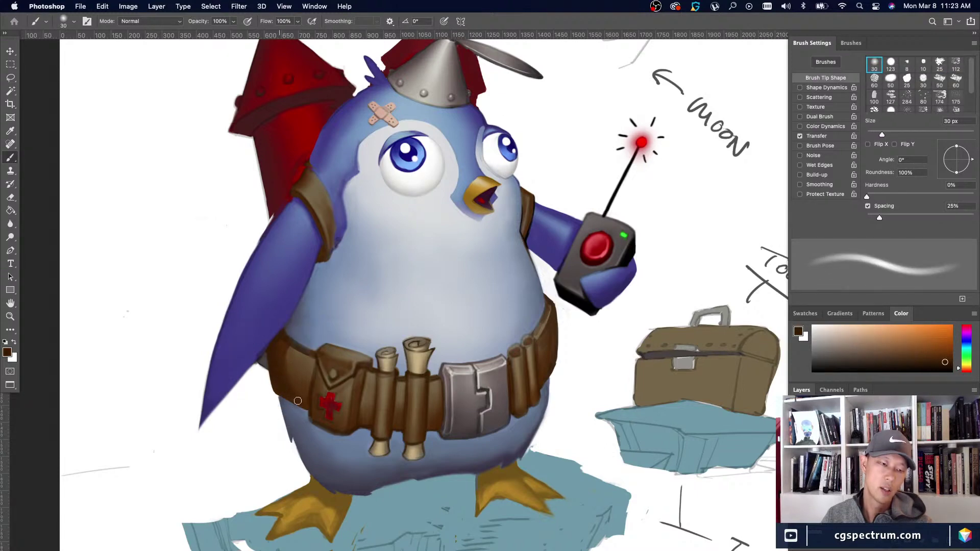
left_click(285, 377, "alt")
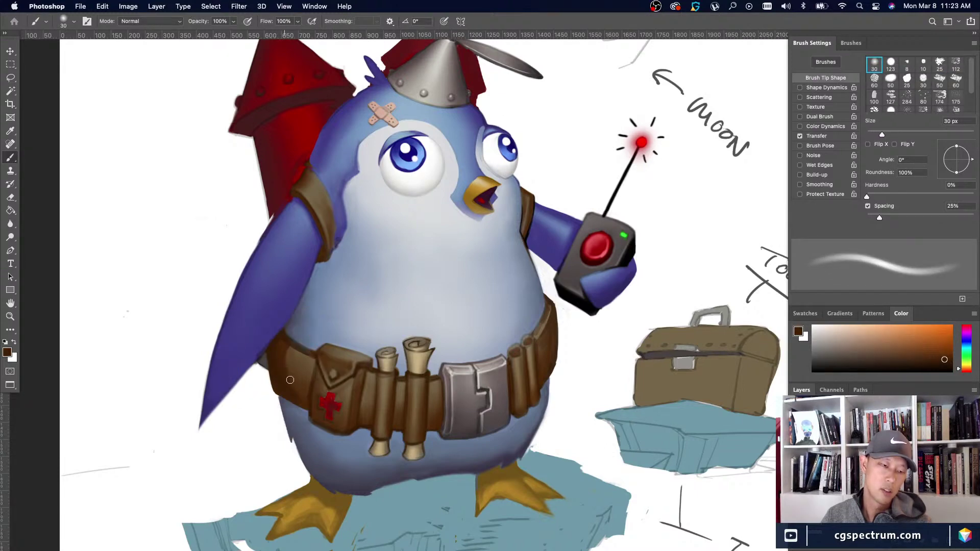
key("bracketright")
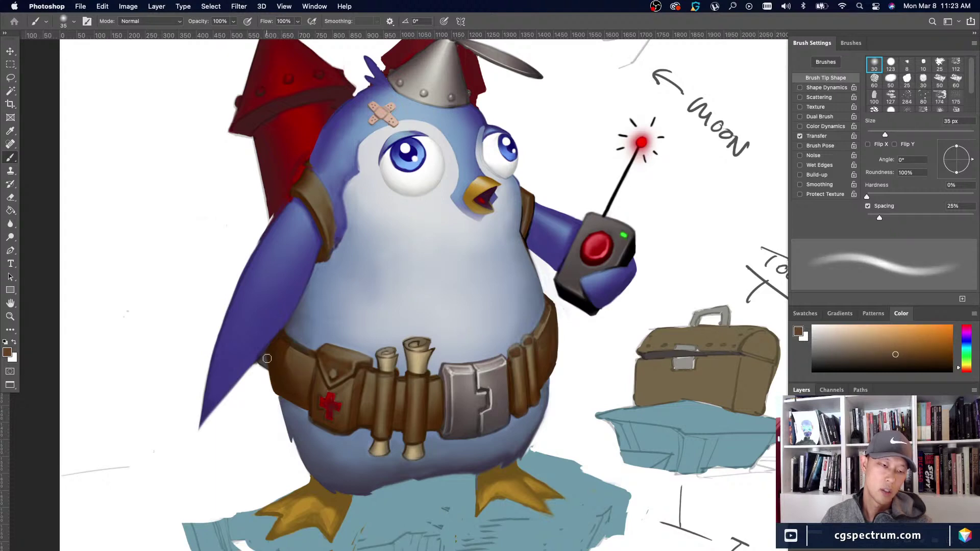
Smooth the belt's light-to-dark transition beside the first-aid pouch with sampled browns, using a 40 px brush.
left_click(279, 365, "alt")
key("bracketright")
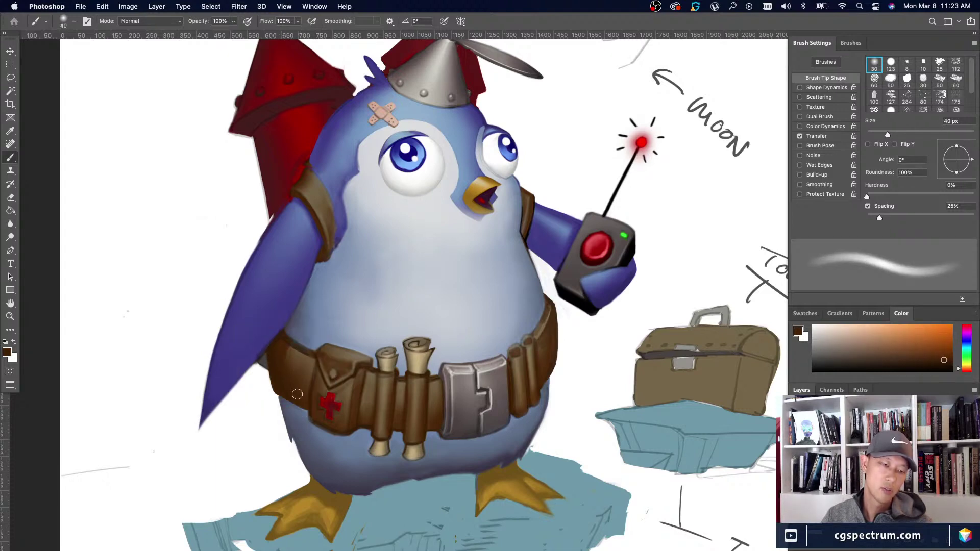
left_click(299, 357, "alt")
left_click(296, 391, "alt")
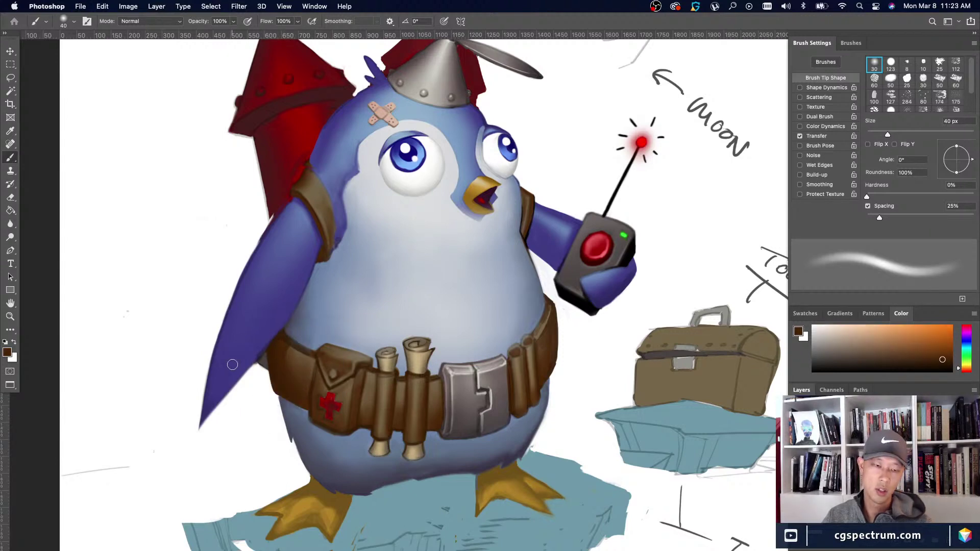
key("super+minus")
key("super+equal")
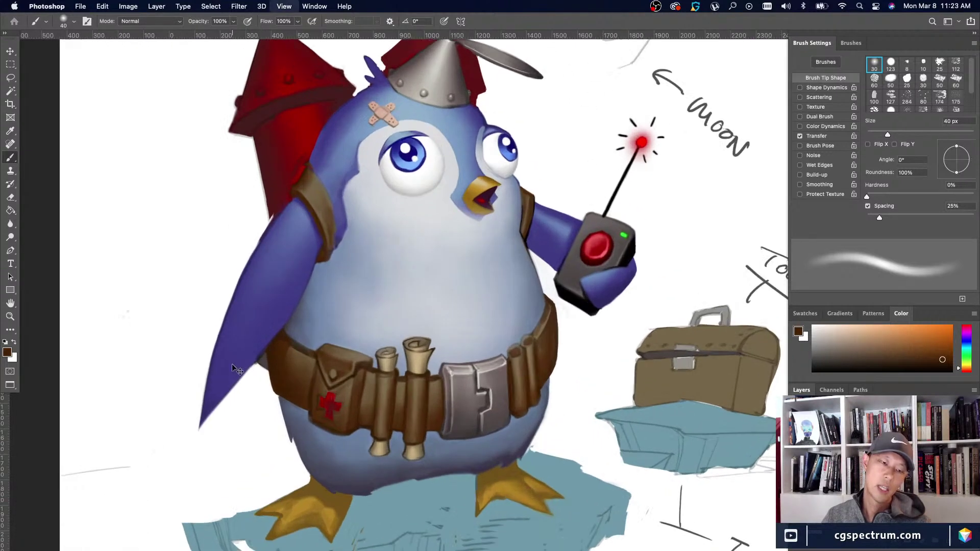
left_click(296, 360, "alt")
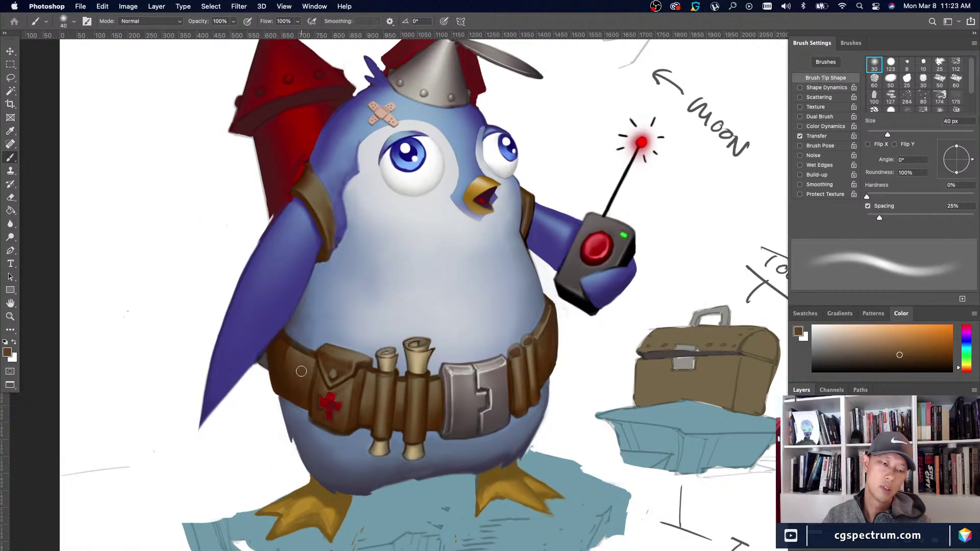
left_click(288, 372, "alt")
Compare the shaded belt with the whole illustration and save the document.
key("super+minus")
key("super+minus")
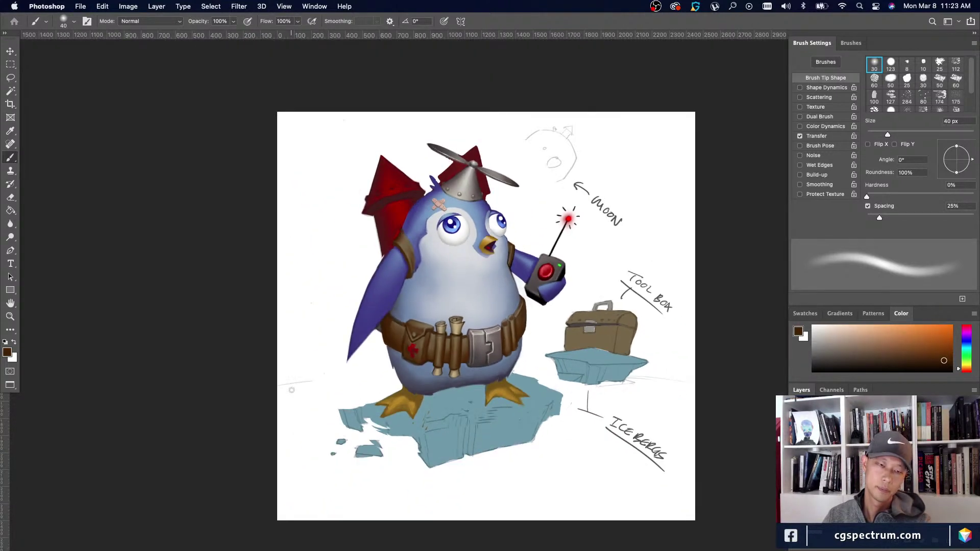
key("super+equal")
key("super+equal")
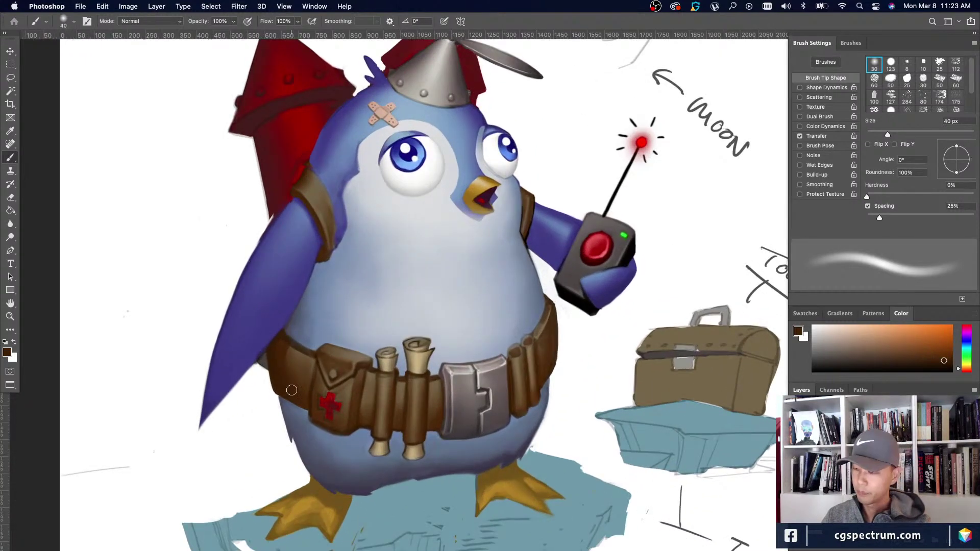
key("super+minus")
key("super+minus")
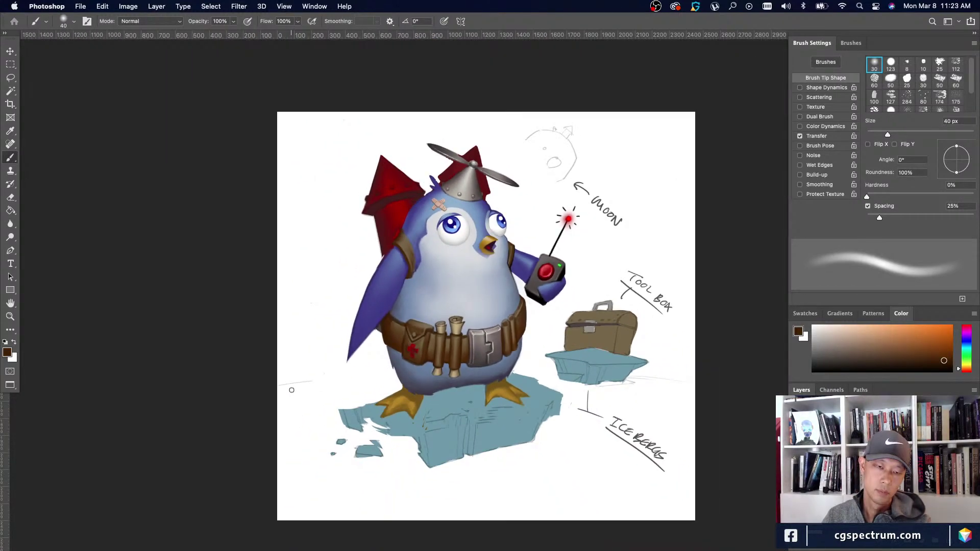
key("super+equal")
key("super+s")
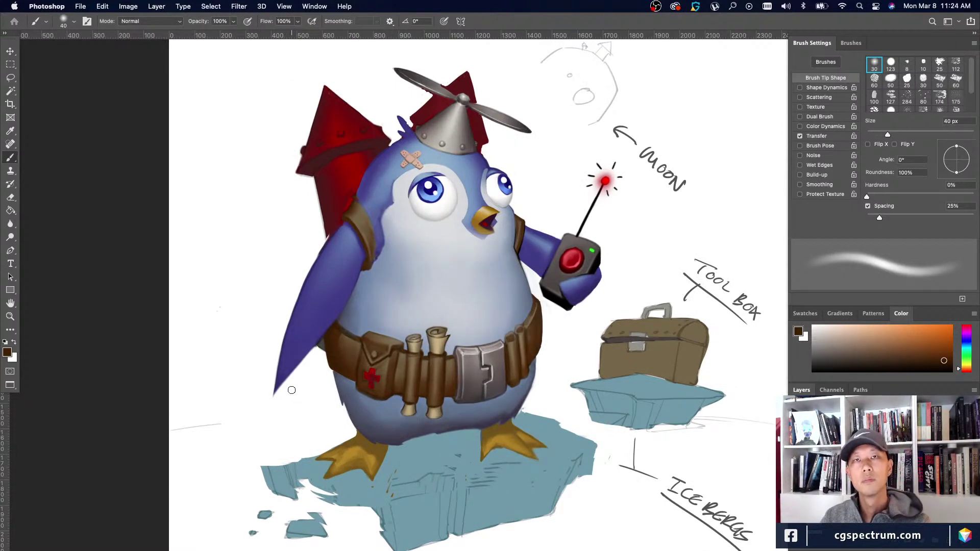
Examine the penguin illustration as a whole and up close for areas that still need refinement.
key("super+minus")
key("super+equal")
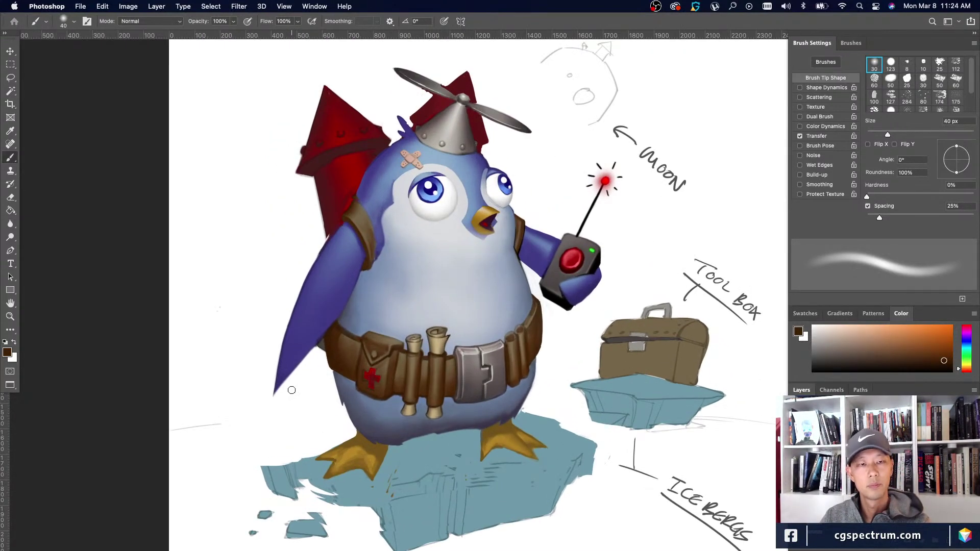
key("super+equal")
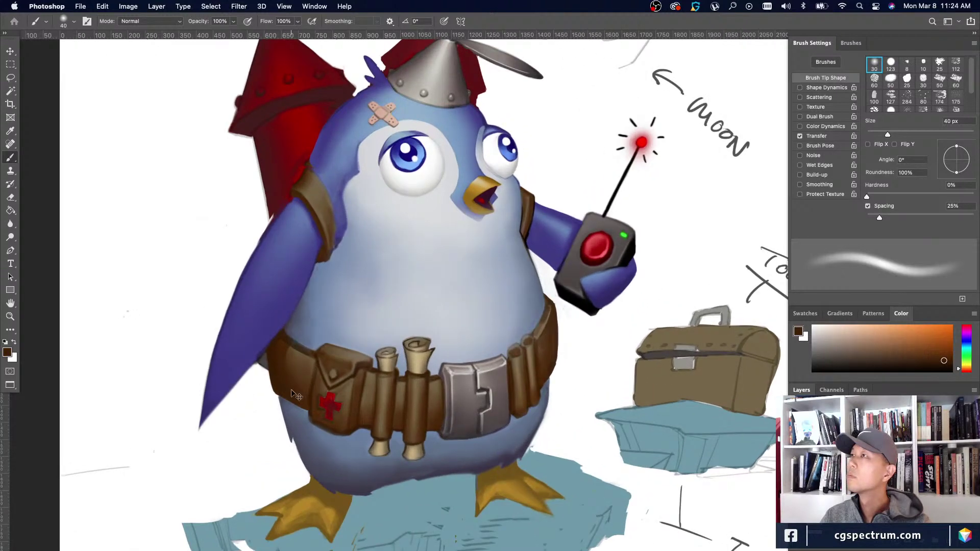
key("super+minus")
key("super+minus")
key("super+minus")
key("super+minus")
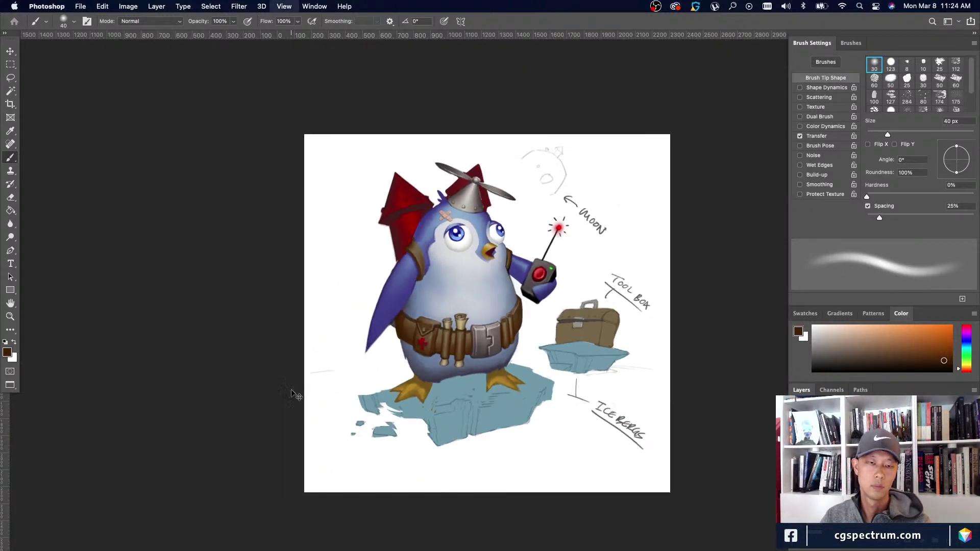
key("super+equal")
key("super+equal")
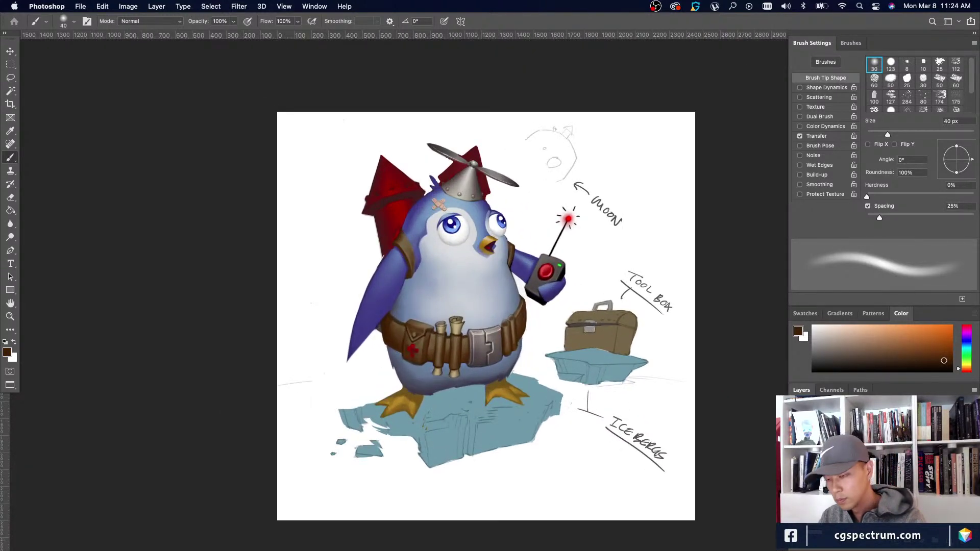
Trim the tip of the hanging arm with white sampled from the background, using a 25 px brush.
key("super+equal")
left_click(273, 393, "alt")
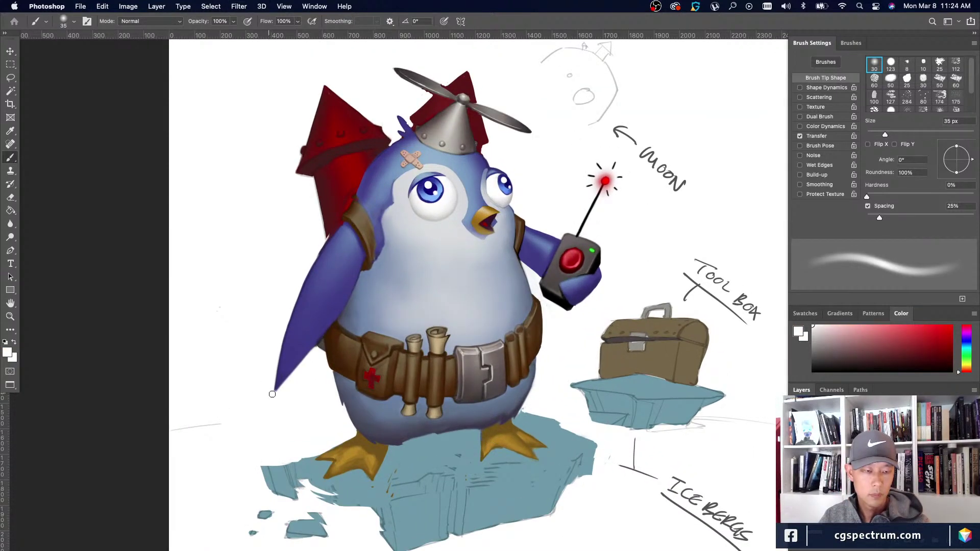
key("comma")
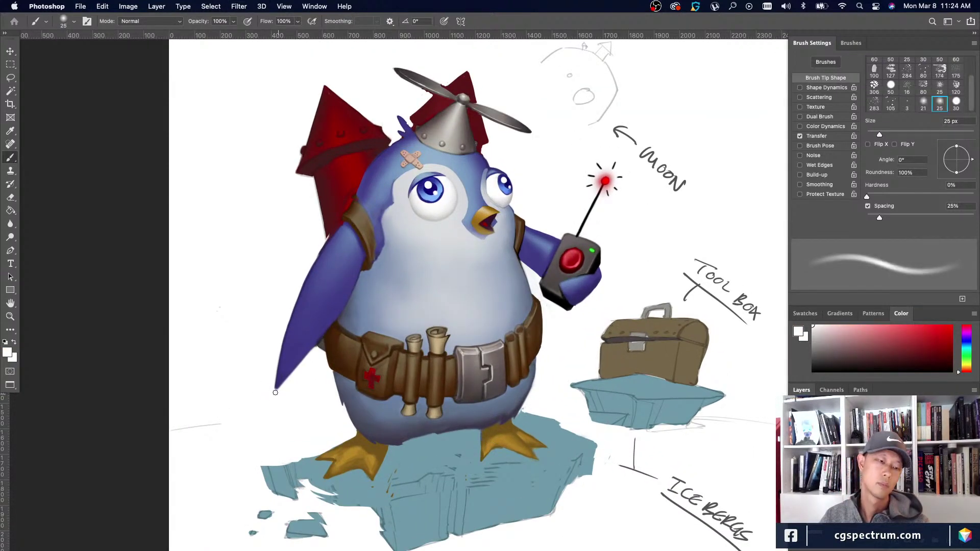
key("super+minus")
key("super+minus")
key("super+minus")
key("super+equal")
key("super+equal")
key("super+equal")
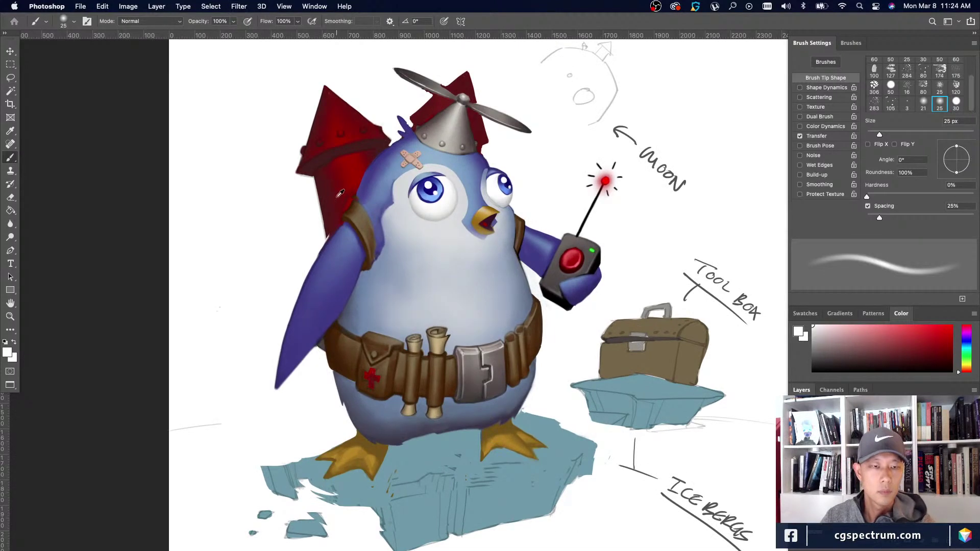
Shade the lower body of the rocket behind the hanging arm with sampled reds, using a soft 35 px brush.
left_click(356, 177, "alt")
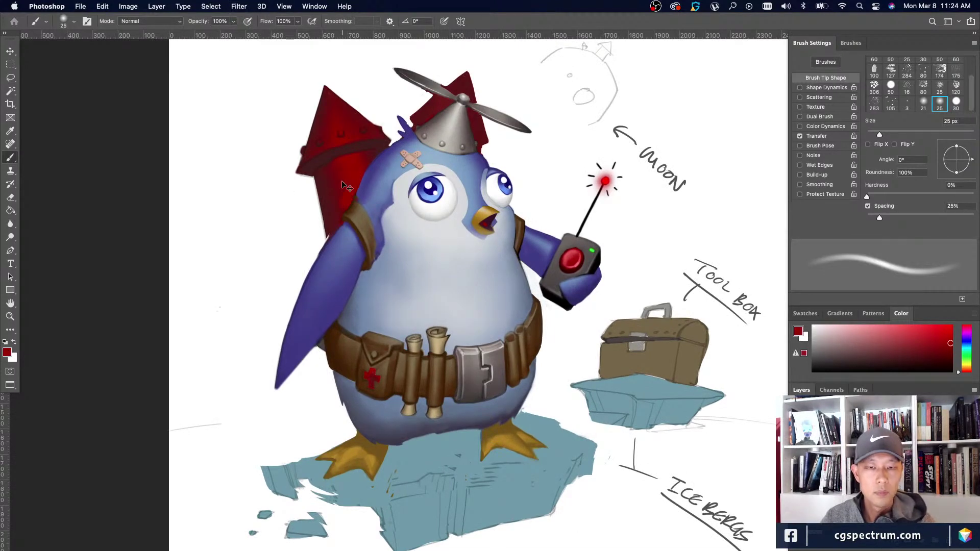
scroll(348, 195, "up", 3)
left_click(398, 290, "alt")
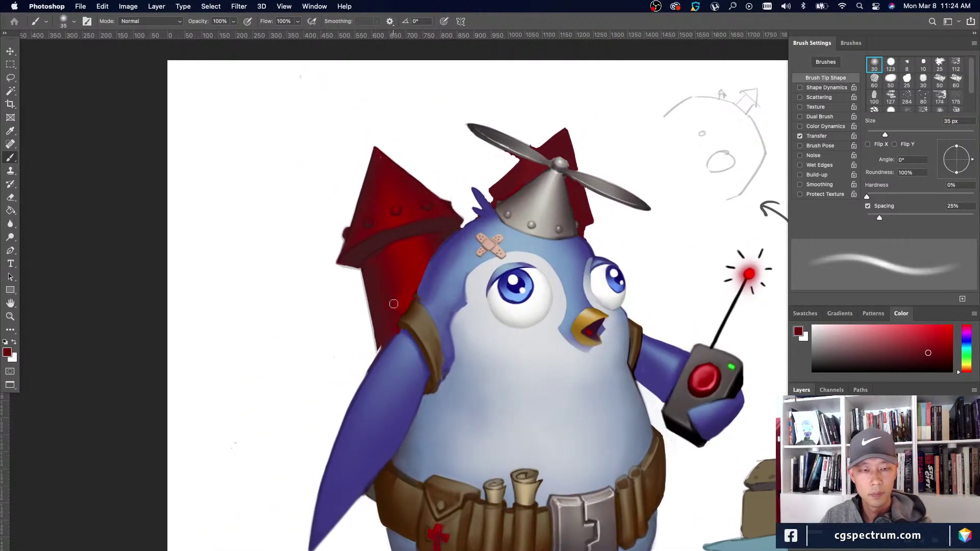
key("bracketright")
Clean up the rocket's lower outer edge above the hanging arm with sampled dark red and background white, using a 7 px brush.
key("bracketleft")
key("bracketleft")
key("bracketleft")
key("bracketleft")
key("bracketleft")
key("bracketleft")
key("bracketleft")
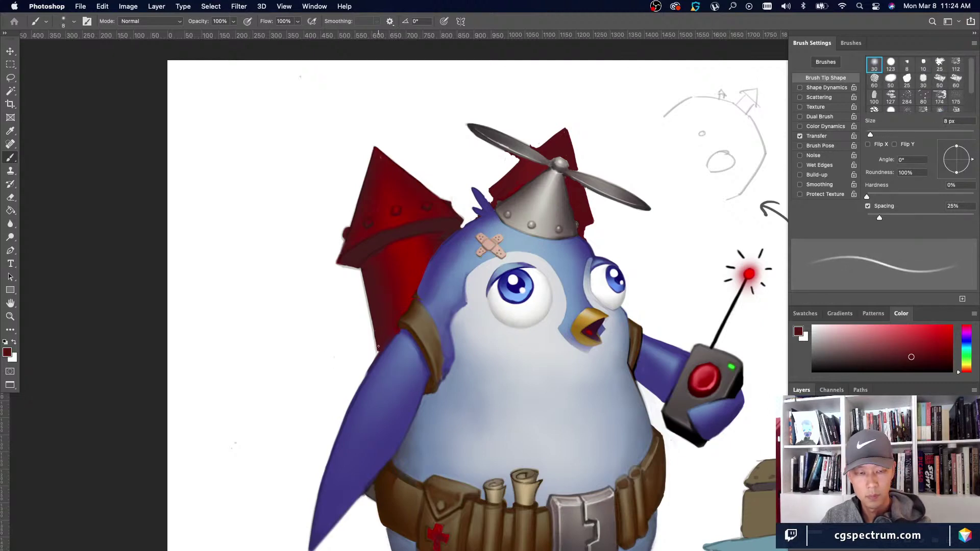
key("bracketleft")
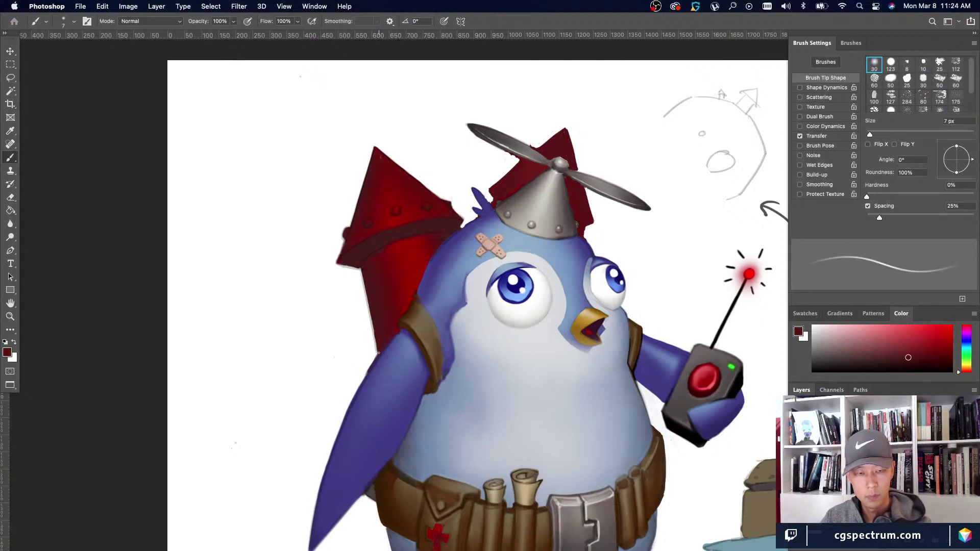
left_click(370, 340, "alt")
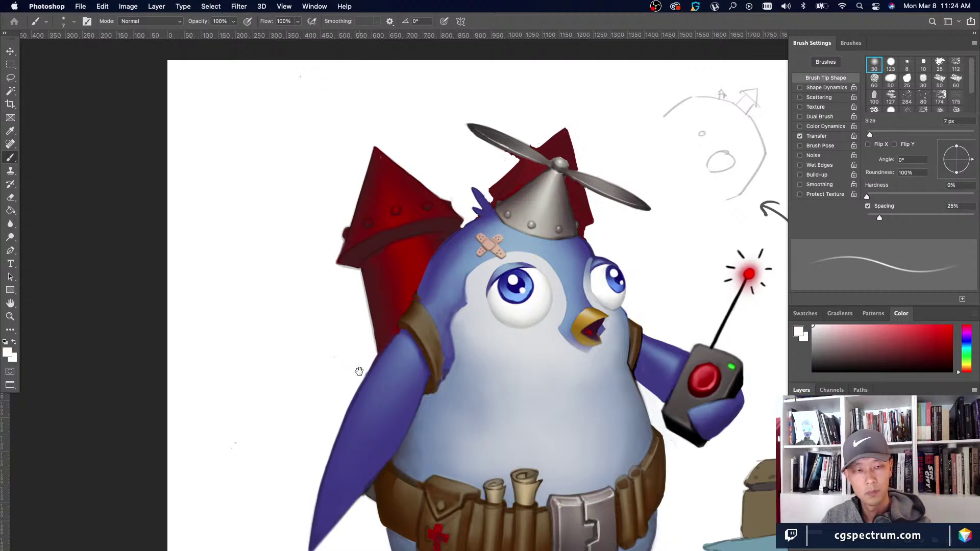
Touch up the larger rocket's cone rim beside the head with sampled dark reds, using an 8 px brush.
scroll(359, 372, "up", 5)
key("bracketright")
left_click(442, 296, "alt")
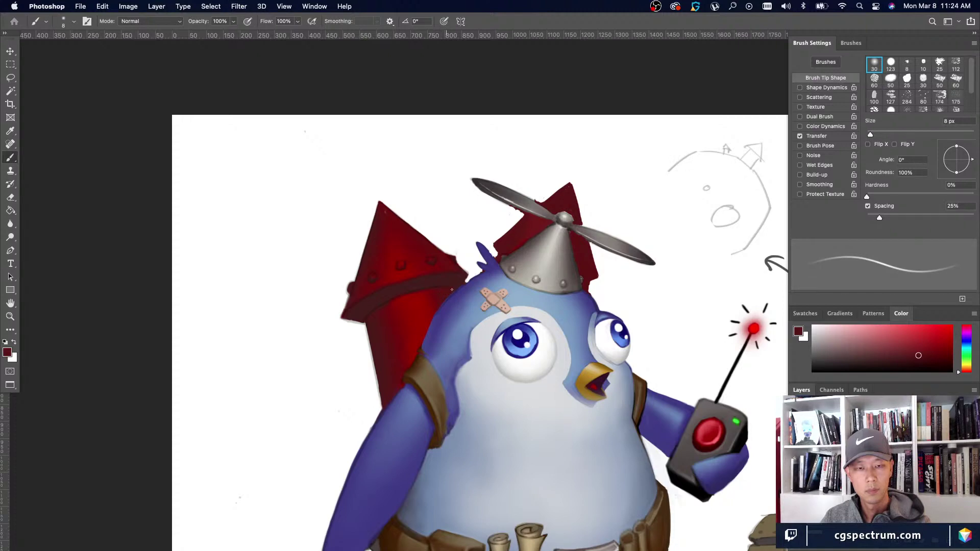
scroll(452, 290, "down", 3)
scroll(452, 286, "up", 3)
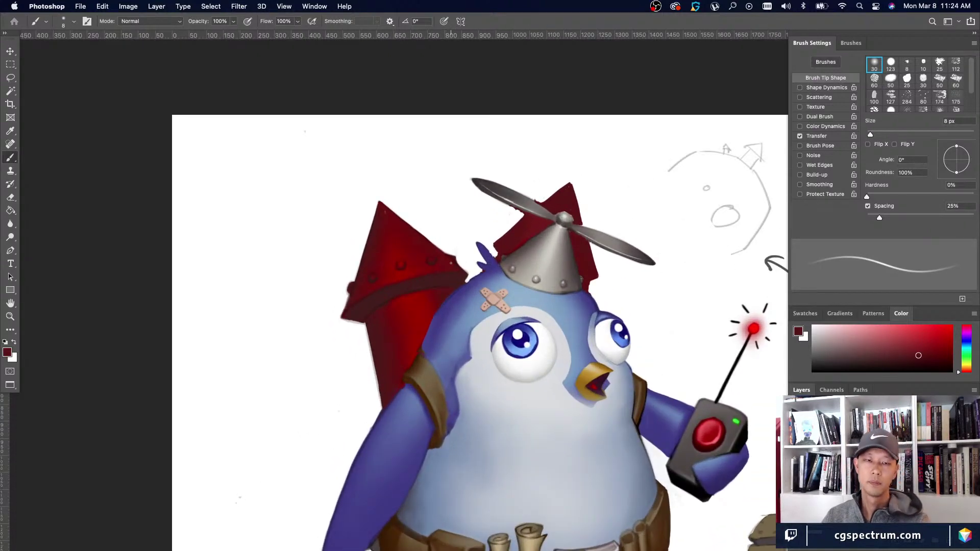
left_click(462, 274, "alt")
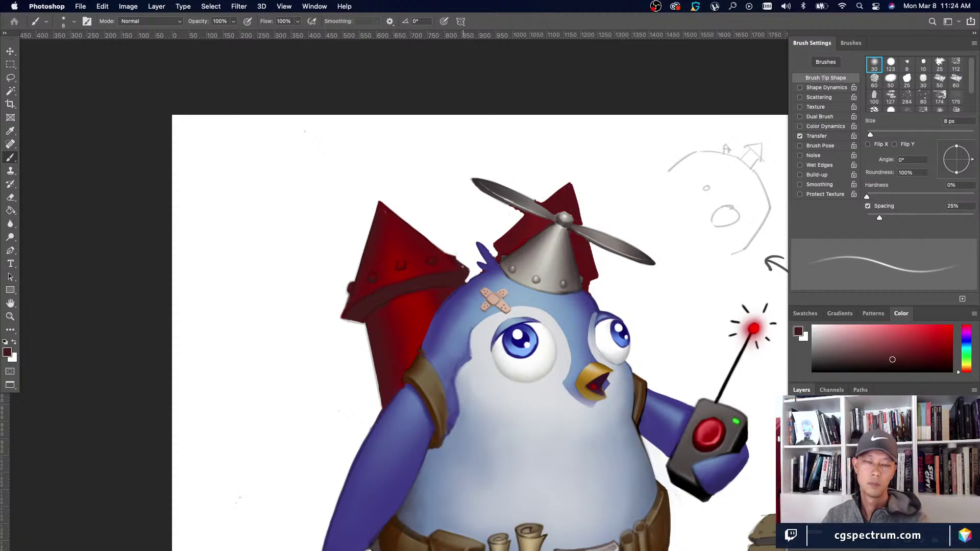
Refine the head feathers and the gap beside the back rocket with sampled background white and blue, using an 8 px brush.
left_click(495, 243, "alt")
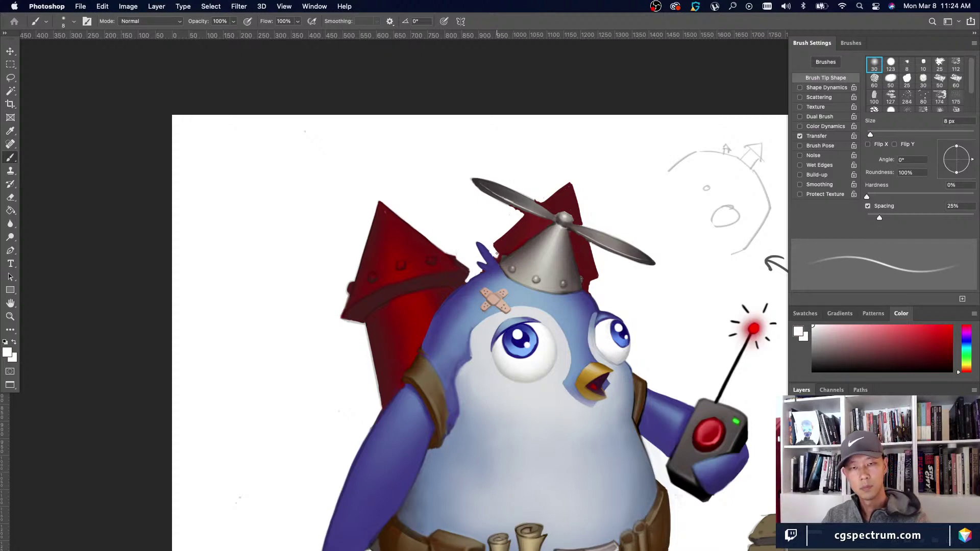
left_click(490, 257, "alt")
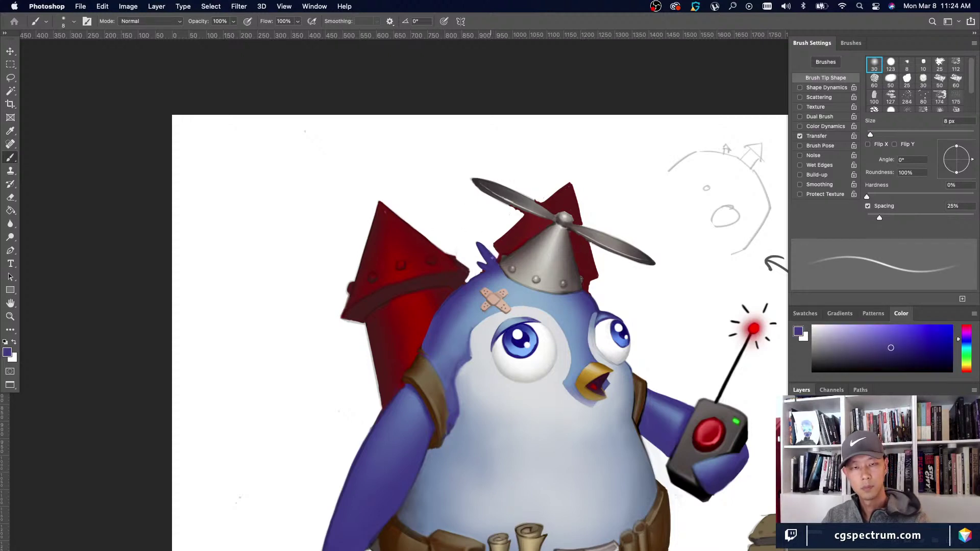
left_click(488, 246, "alt")
Trim the back rocket's edges around the propeller blade with background white, reducing the brush to 7 px.
left_click_drag(506, 215, 487, 371)
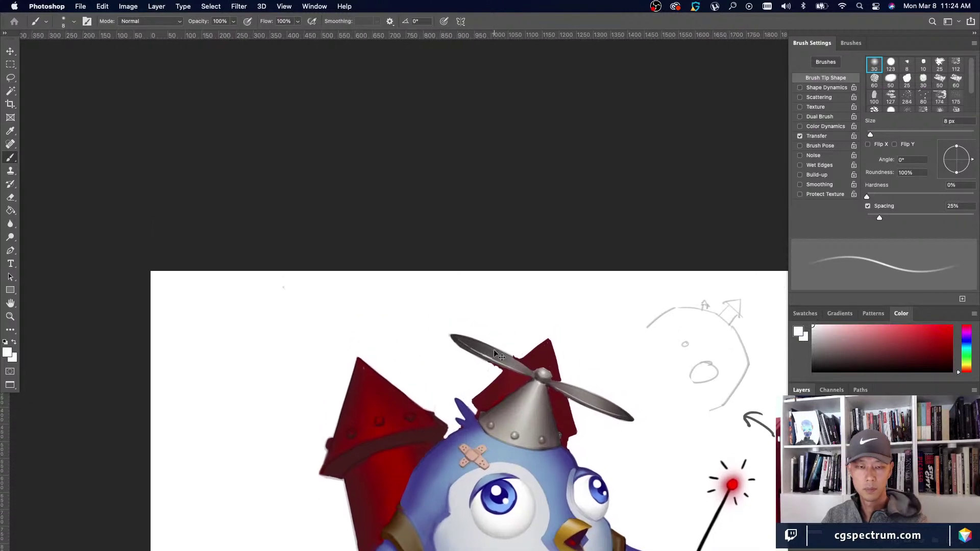
key("super+plus")
left_click_drag(445, 410, 427, 383)
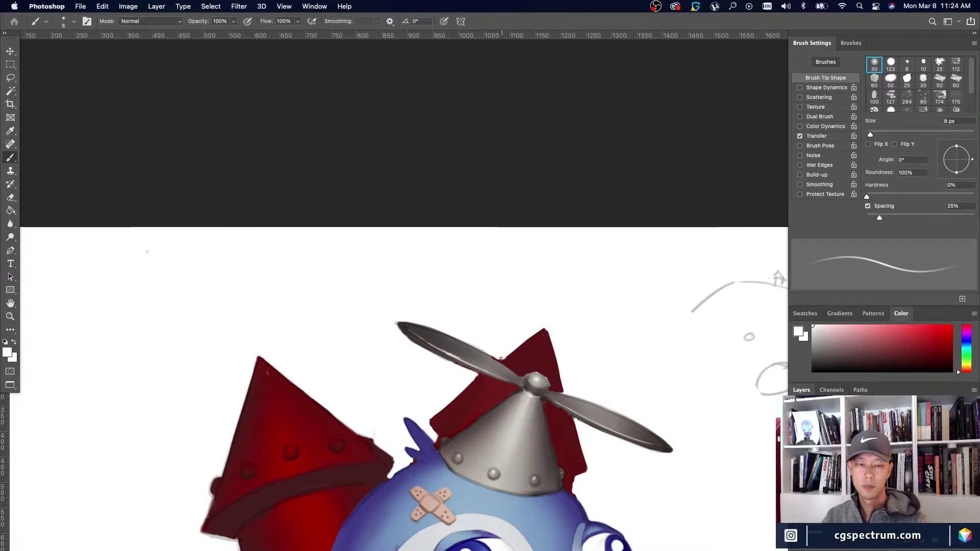
left_click_drag(429, 388, 444, 363)
key("bracketleft")
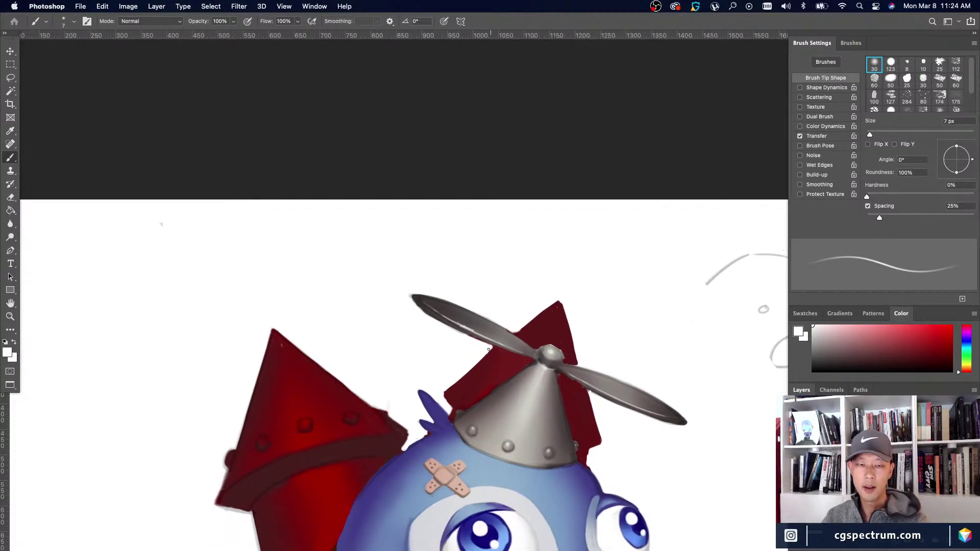
Clean up the back rocket's pointed tip and outer side with sampled dark reds, using a 6 px brush.
left_click(573, 391, "alt")
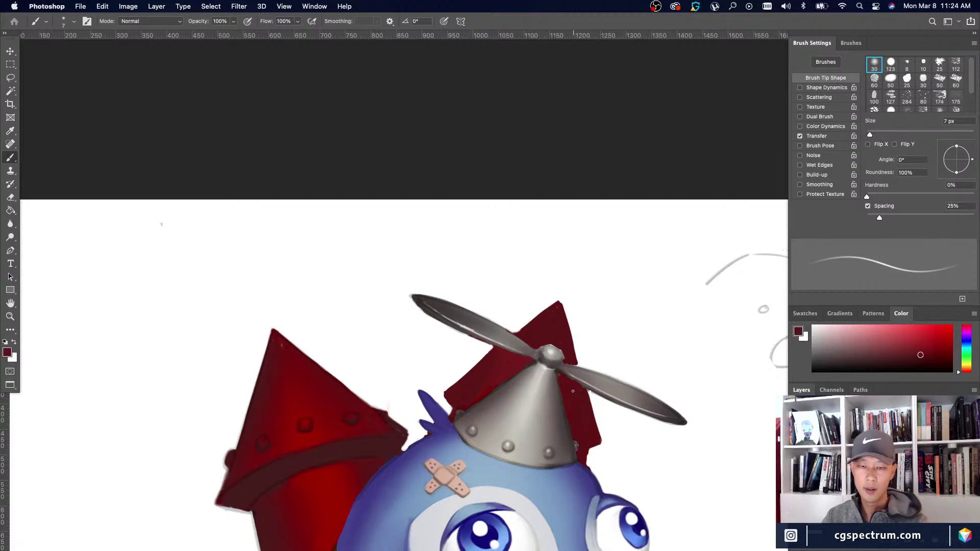
left_click(572, 338, "alt")
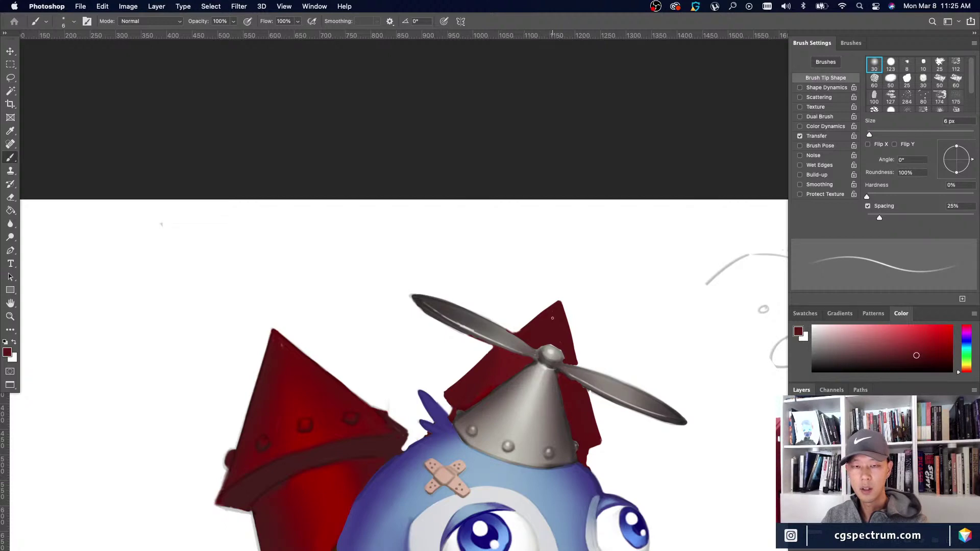
key("super+minus")
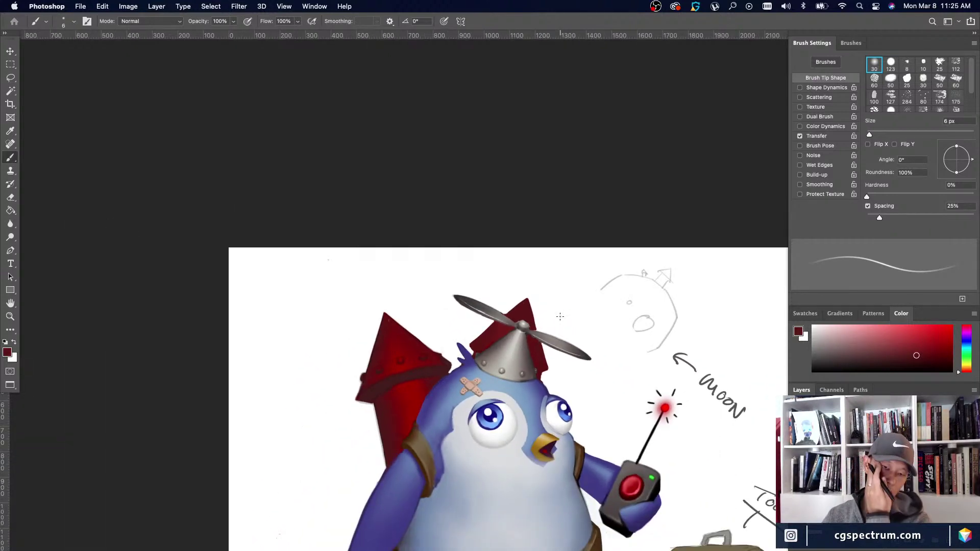
key("super+minus")
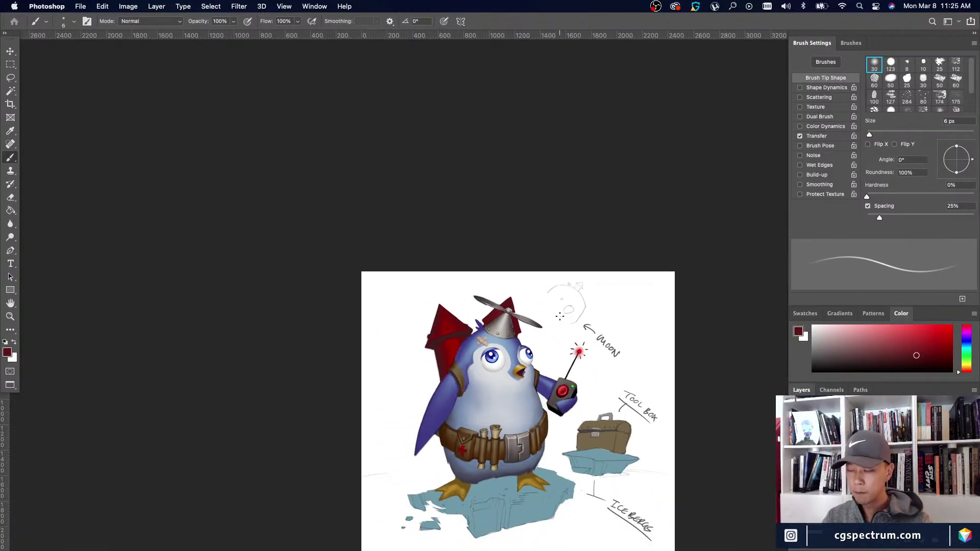
key("super+plus")
key("super+plus")
key("super+plus")
key("super+plus")
key("super+plus")
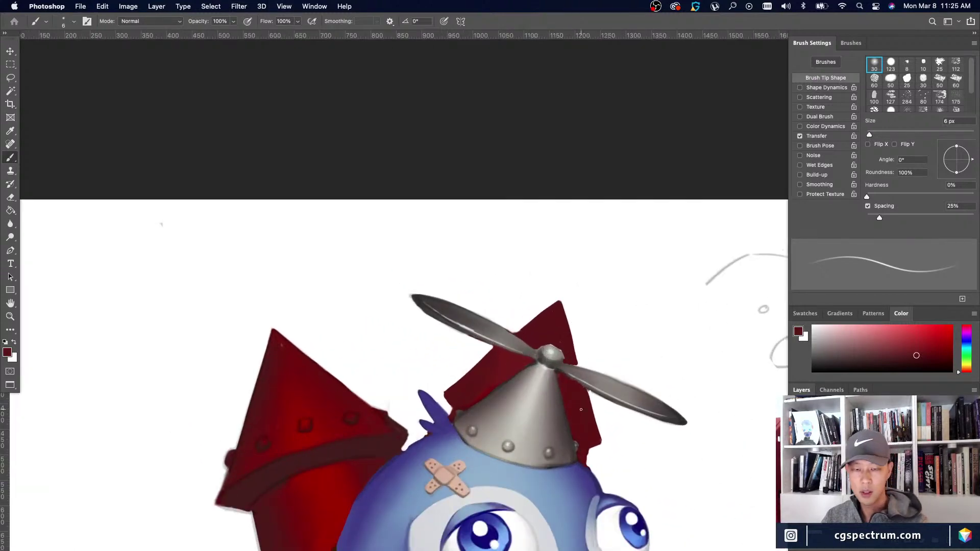
Touch up the back rocket between the metal hat and the propeller blade with sampled dark red, using a 5 px brush.
left_click(559, 374, "alt")
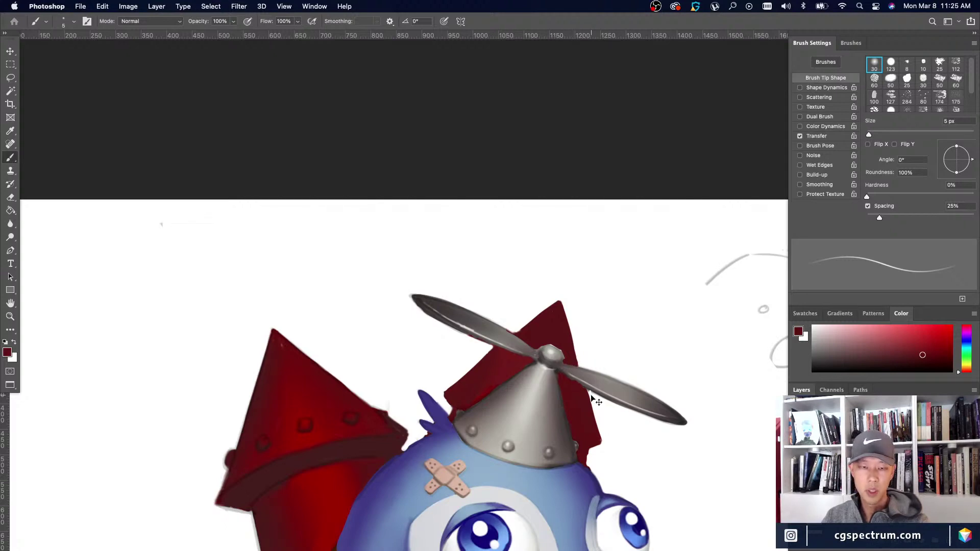
key("super+minus")
key("super+minus")
key("super+plus")
key("super+plus")
Refine the corner where the back rocket meets the propeller blade with sampled white and a 4 px brush, undoing the last stroke.
left_click(483, 356, "alt")
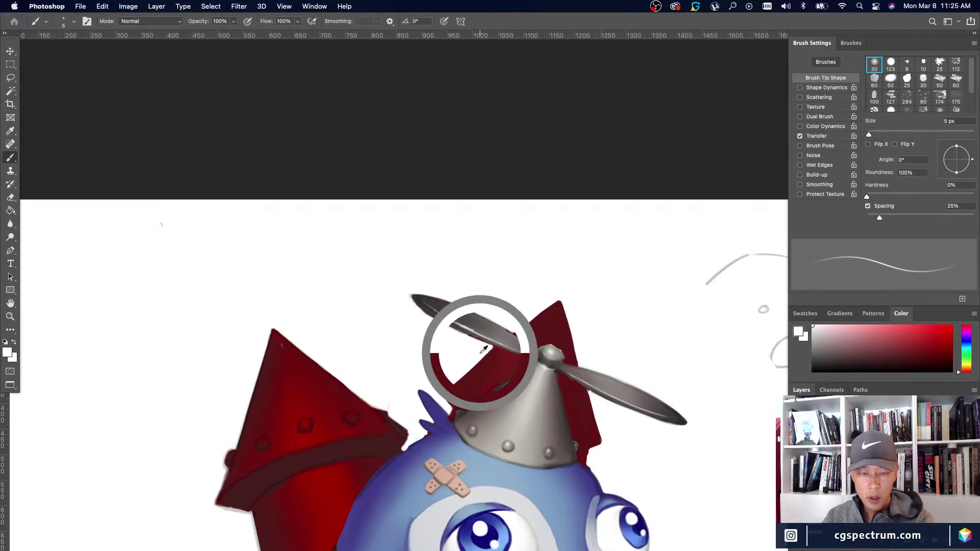
key("bracketleft")
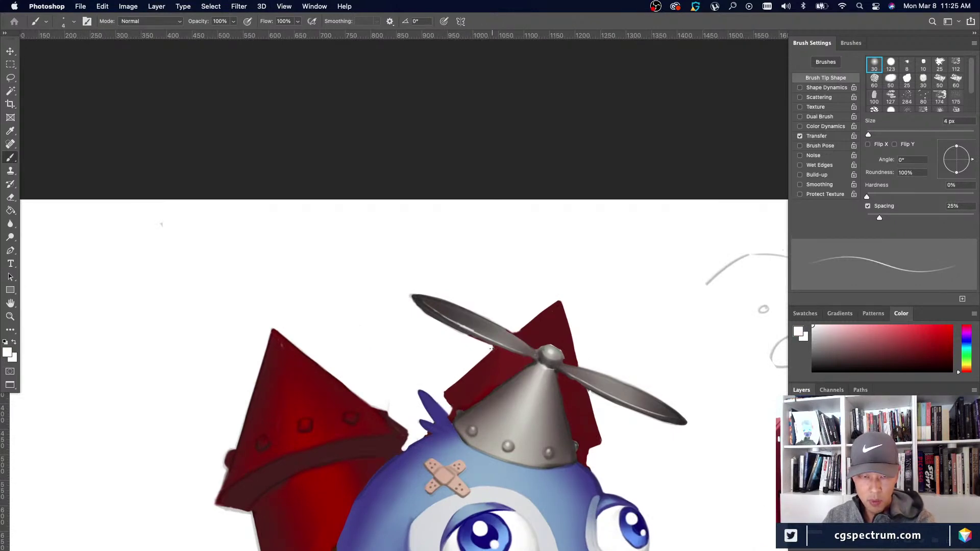
key("super+z")
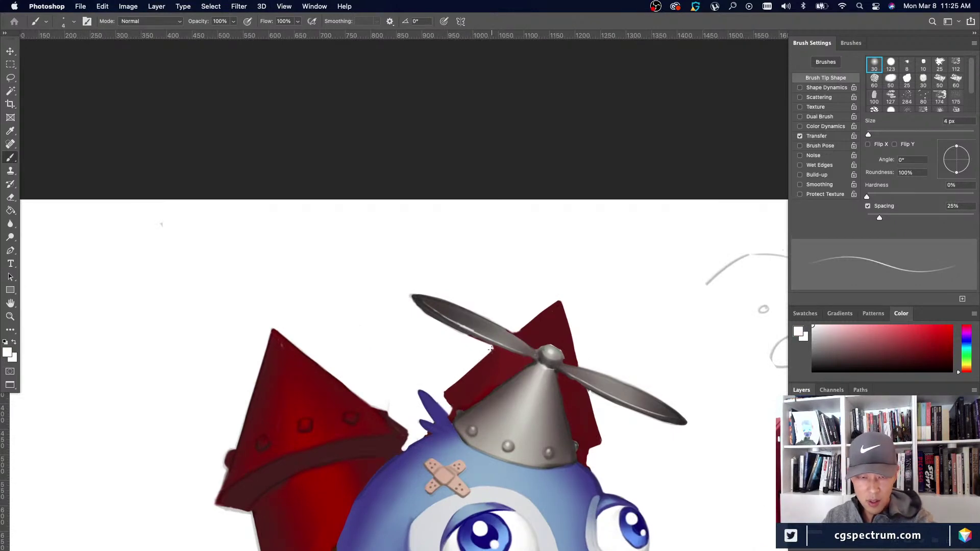
key("super+minus")
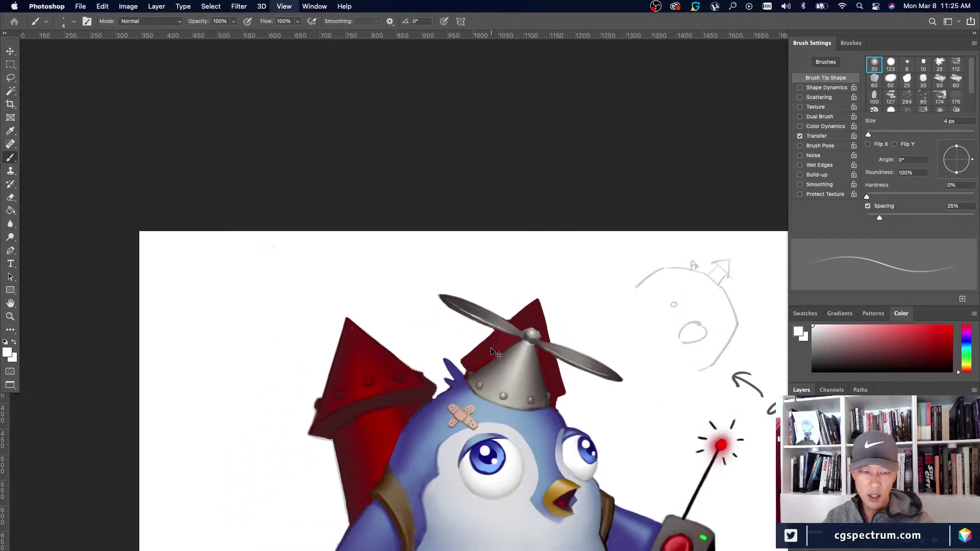
key("super+plus")
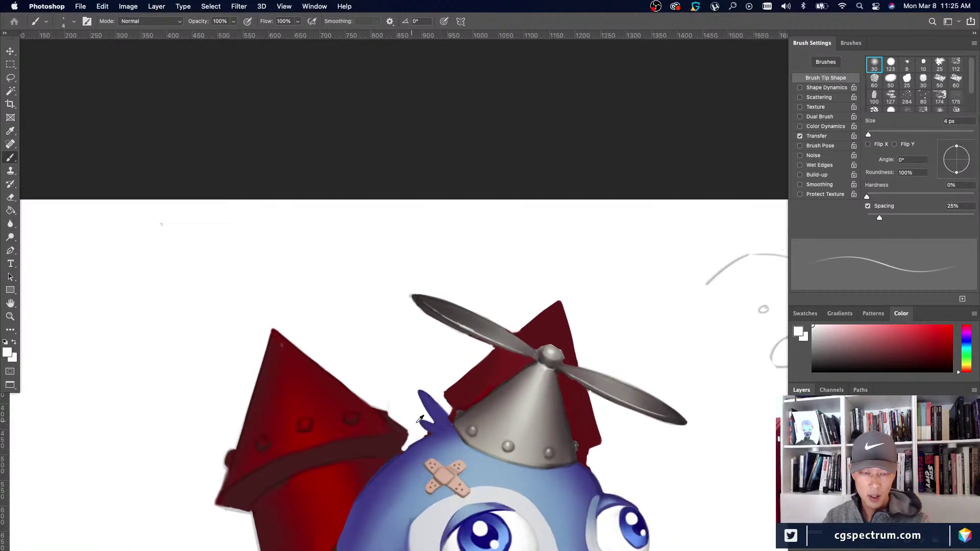
Clean the gap between the larger rocket and the head feathers with background white and sampled blue, using a 5 px brush.
key("bracketright")
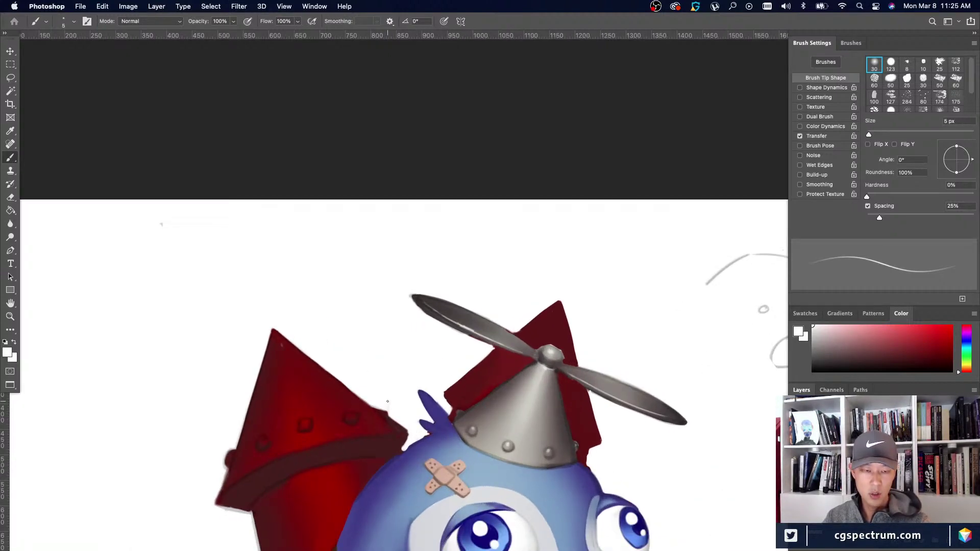
scroll(394, 410, "down", 5)
scroll(394, 410, "left", 3)
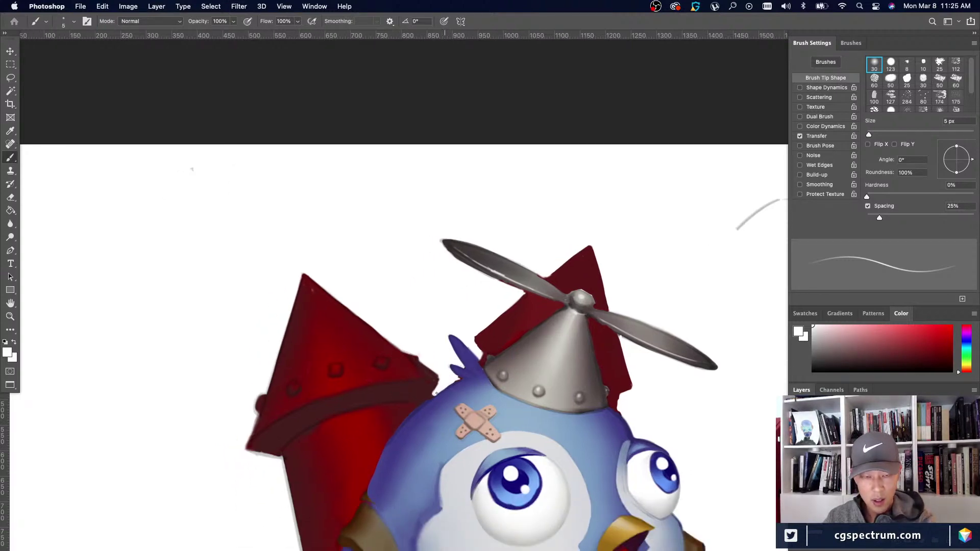
left_click(438, 398, "alt")
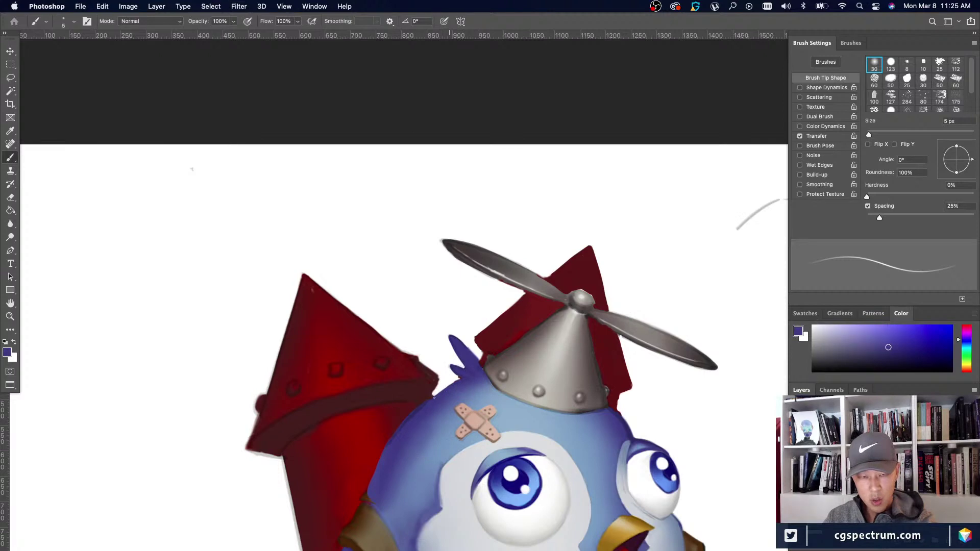
Sharpen the larger rocket's edge along the head and the base of the head feathers with sampled reds, white and blue, using a 4 px brush.
left_click(423, 394, "alt")
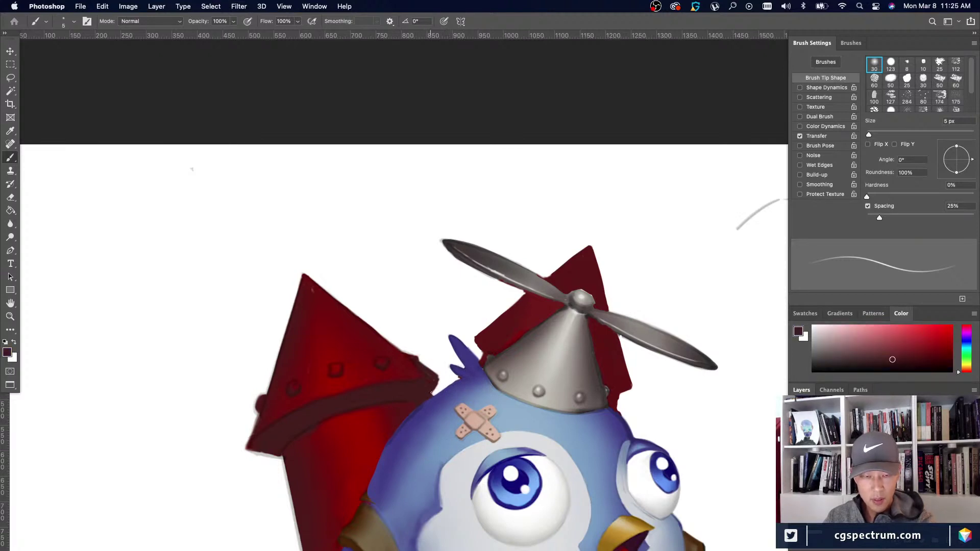
key("bracketleft")
left_click(386, 431, "alt")
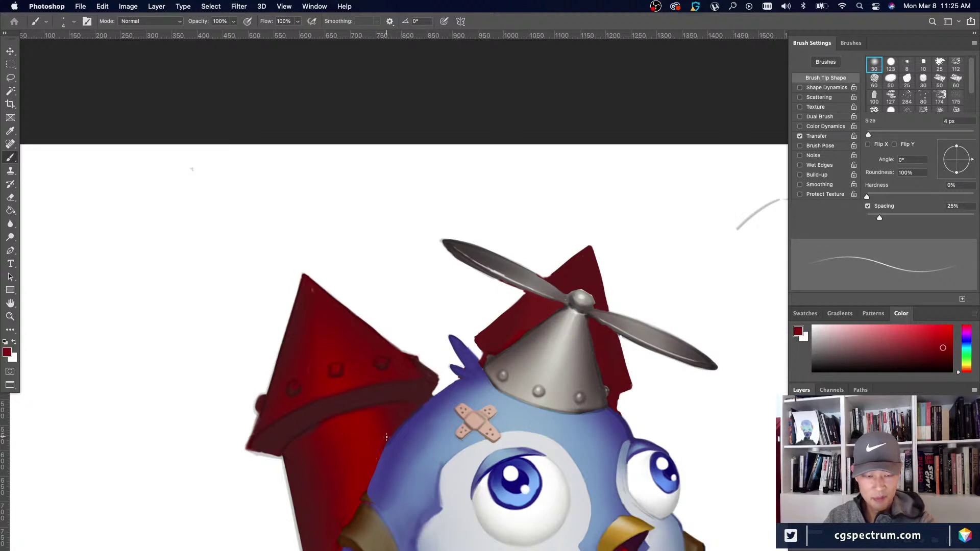
left_click(456, 378, "alt")
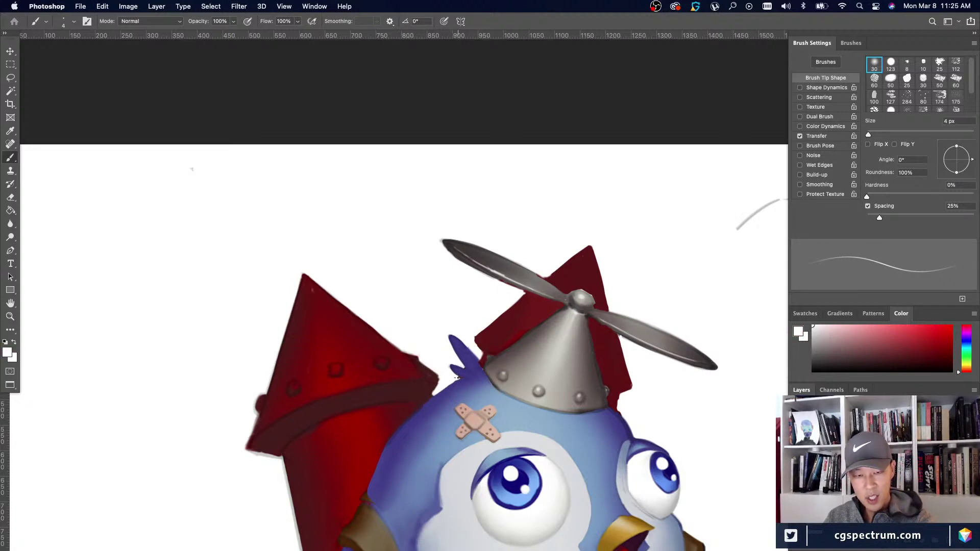
left_click(482, 371, "alt")
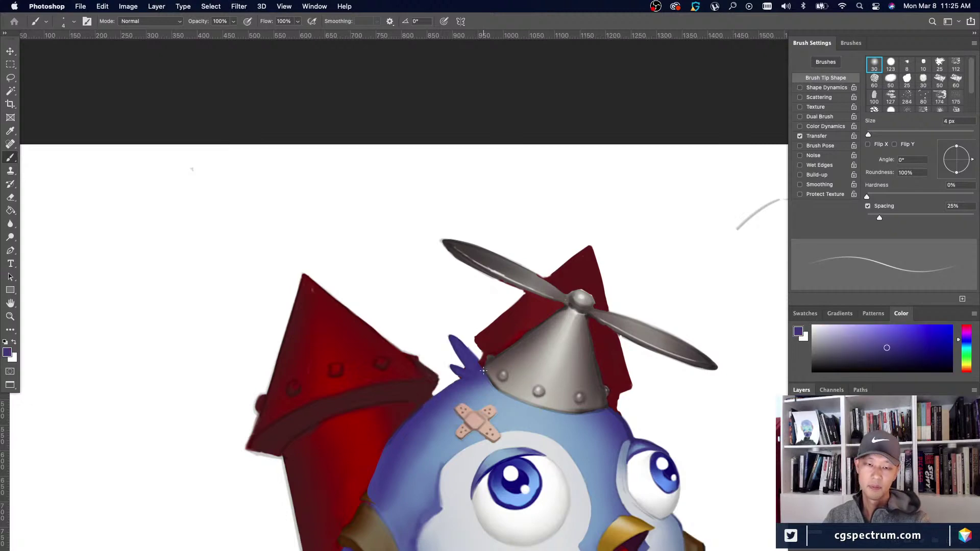
Smooth the back rocket's surface and edge below the propeller blade with sampled dark red, using a 9 px brush.
left_click(522, 305, "alt")
key("bracketright")
key("bracketright")
key("bracketright")
key("bracketright")
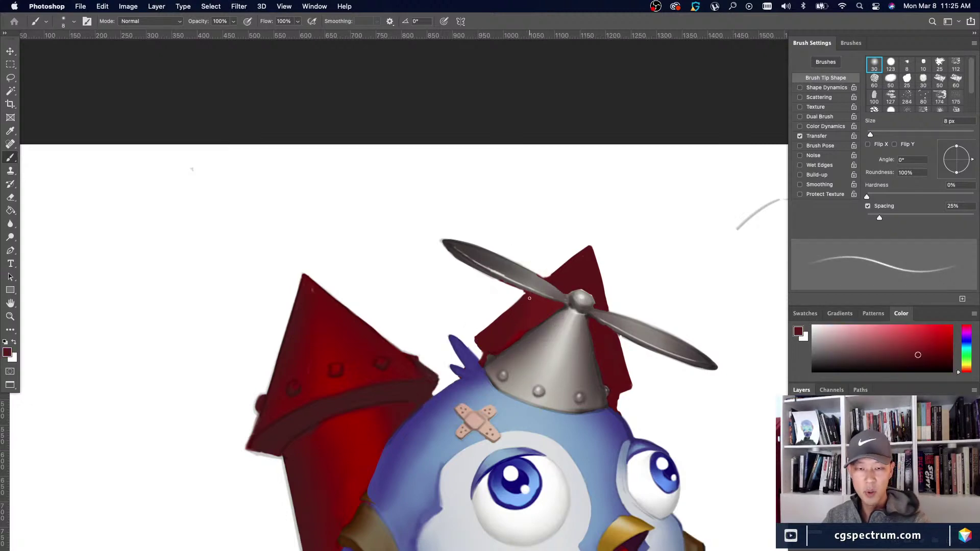
key("bracketright")
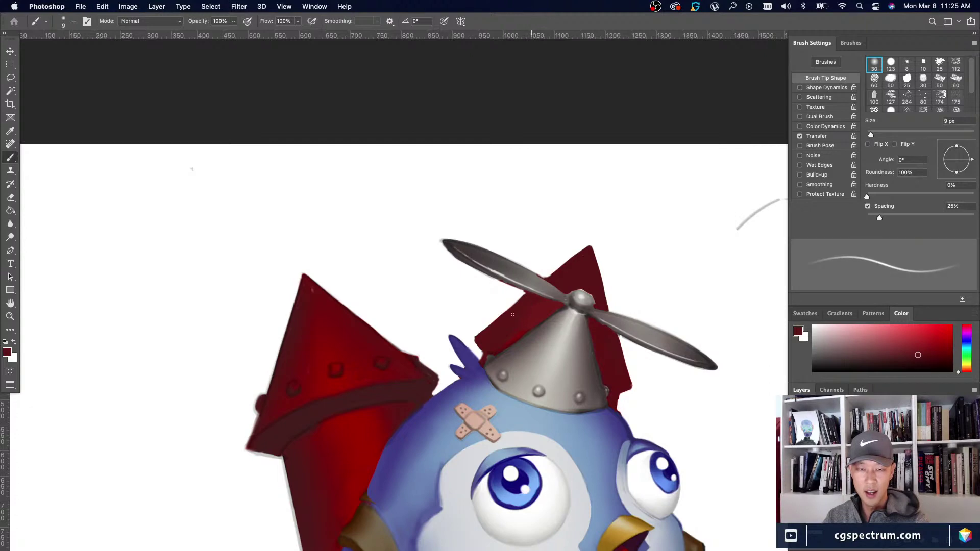
key("super+minus")
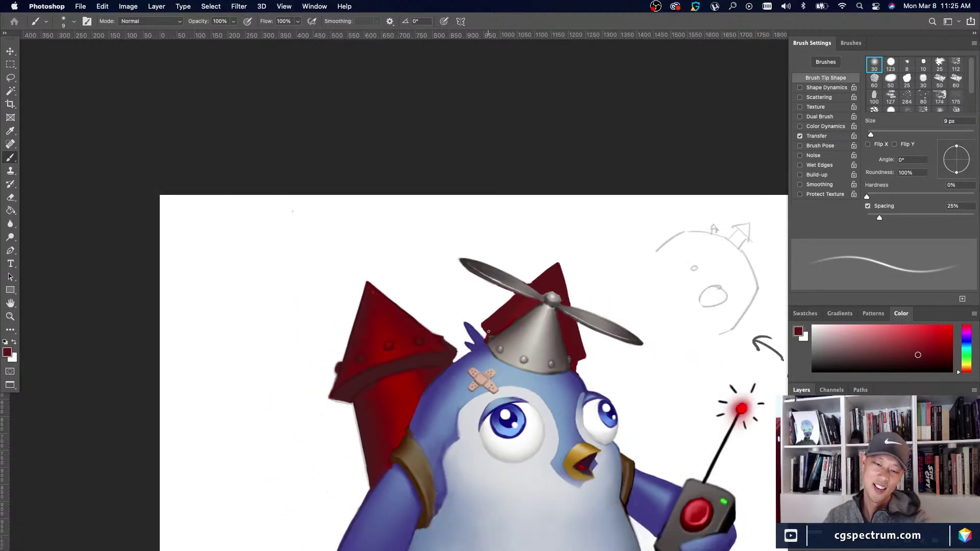
key("super+plus")
Reshape the back rocket's lower corner beside the metal hat with background white and sampled dark red, using an 8 px brush.
left_click(619, 393, "alt")
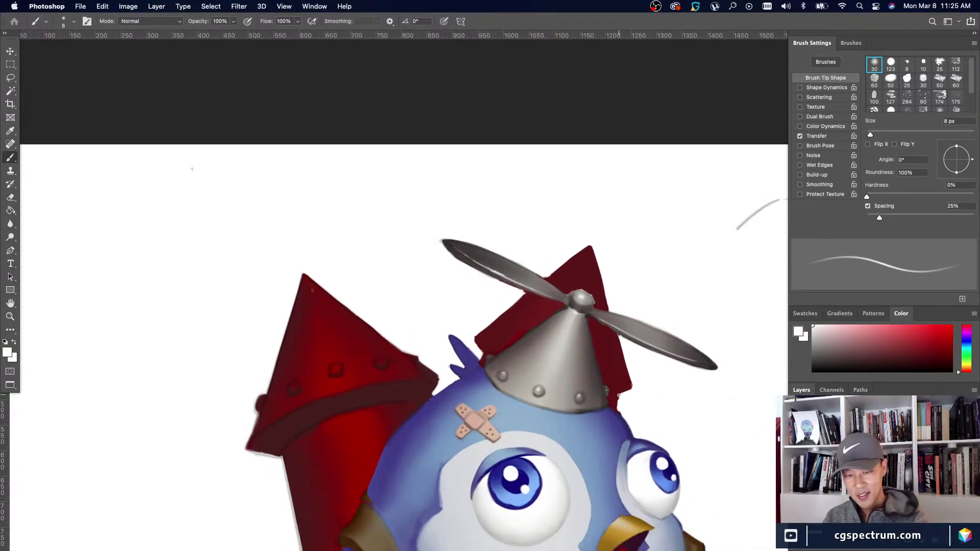
key("bracketleft")
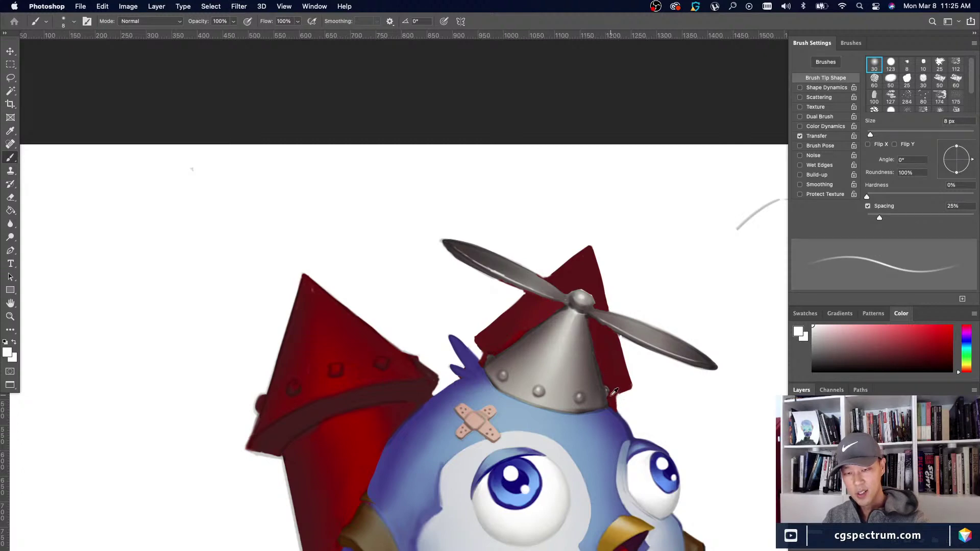
left_click(617, 389, "alt")
key("super+minus")
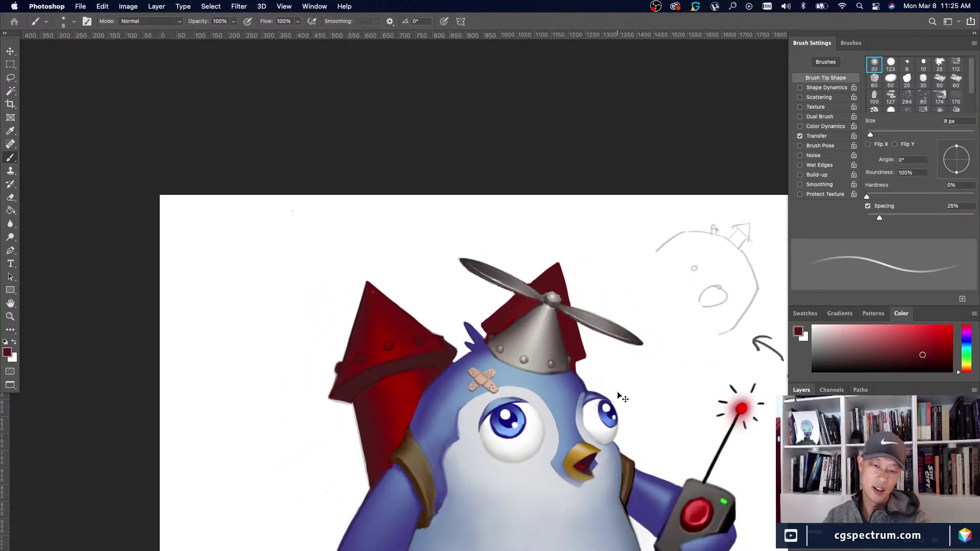
key("super+minus")
key("super+plus")
key("super+plus")
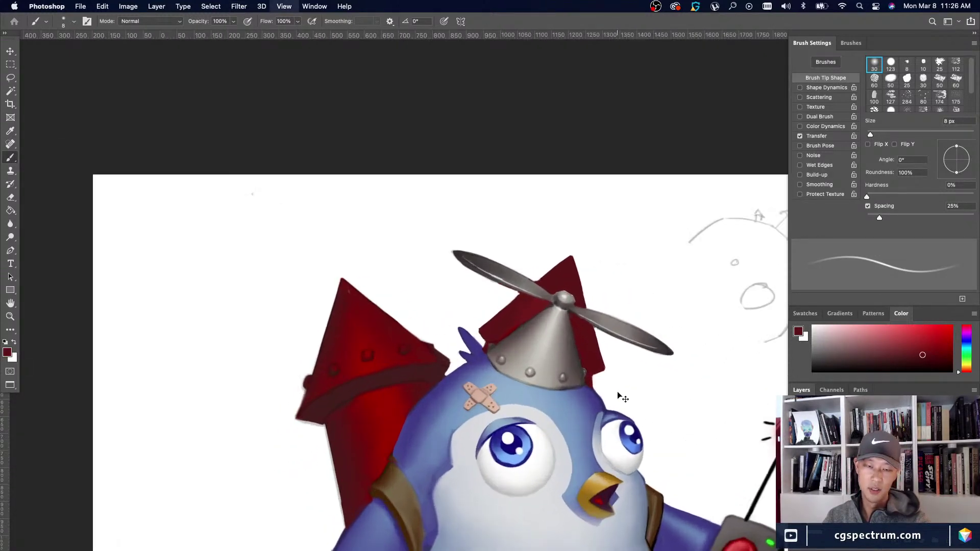
Refine the edge of the head beside the metal hat and beneath the back rocket with sampled dark blue, using a 6 px brush.
left_click(631, 425, "alt")
key("bracketleft")
key("bracketleft")
key("x")
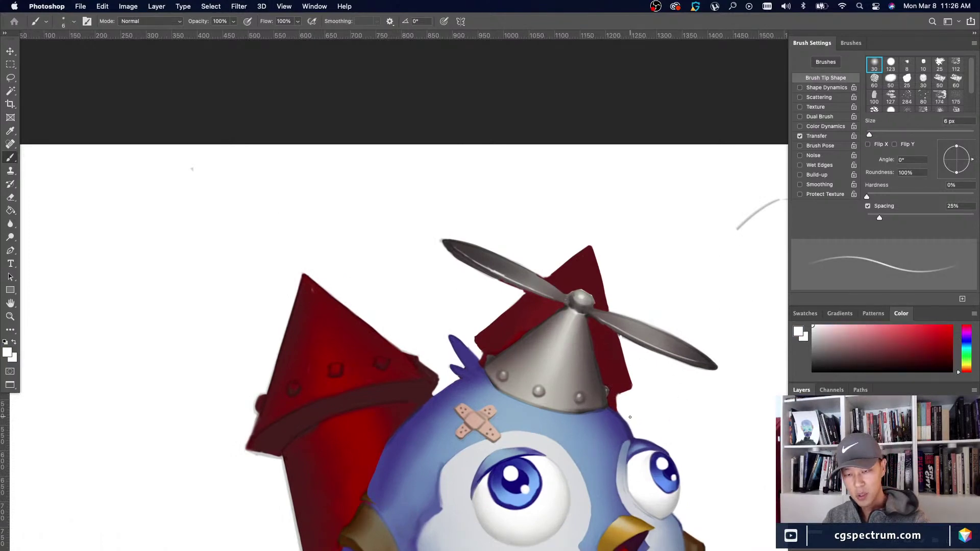
left_click(625, 419, "alt")
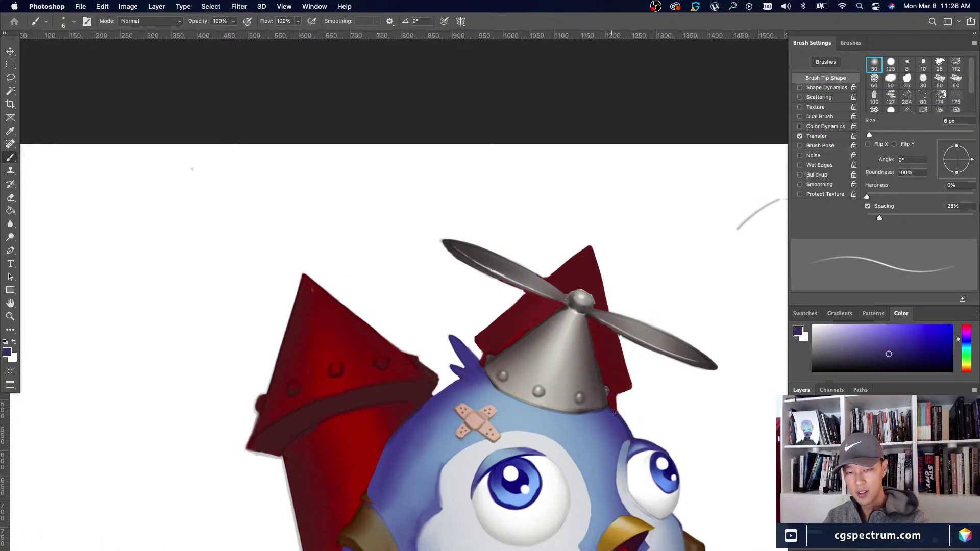
left_click_drag(618, 419, 633, 437)
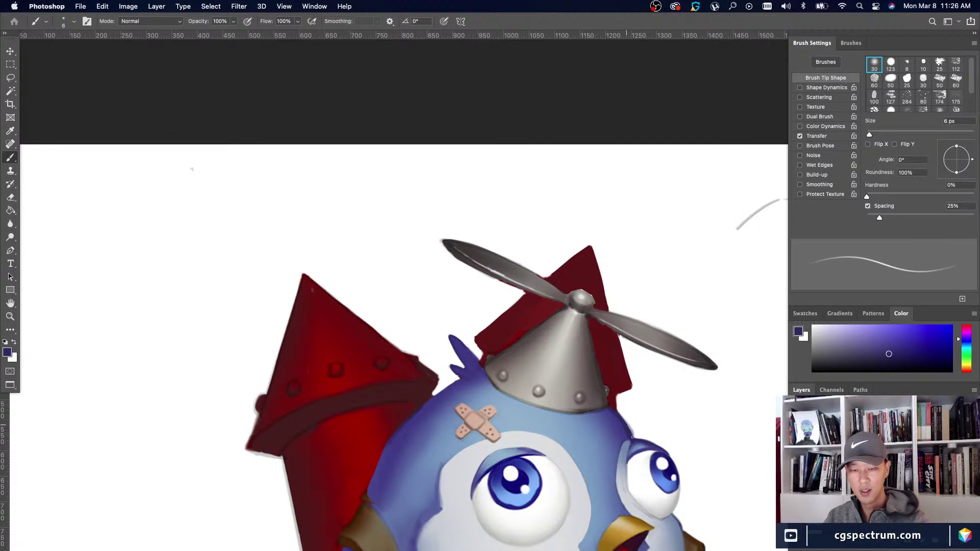
key("super+minus")
key("super+minus")
key("super+minus")
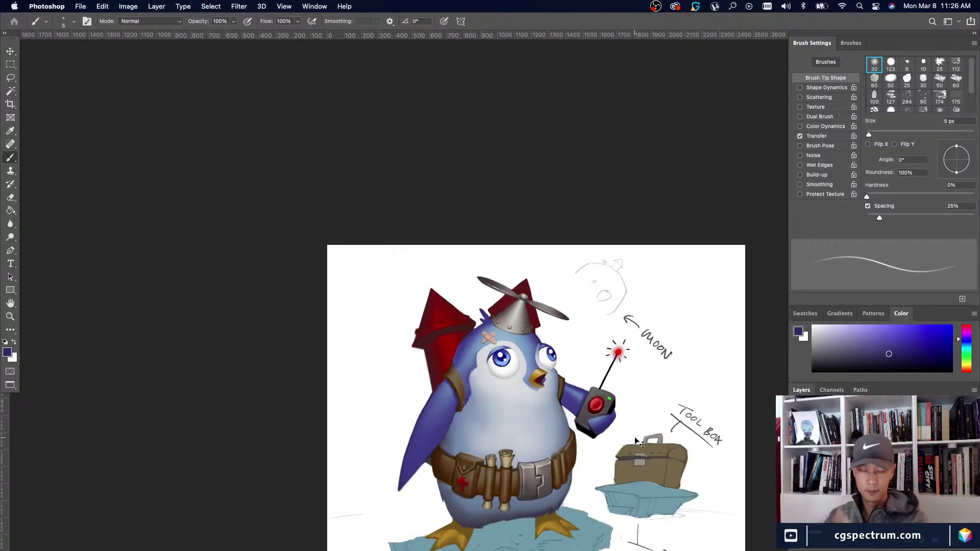
Cover the light speck near the larger rocket's tip with sampled dark red, using a 5 px brush.
key("super+plus")
key("super+plus")
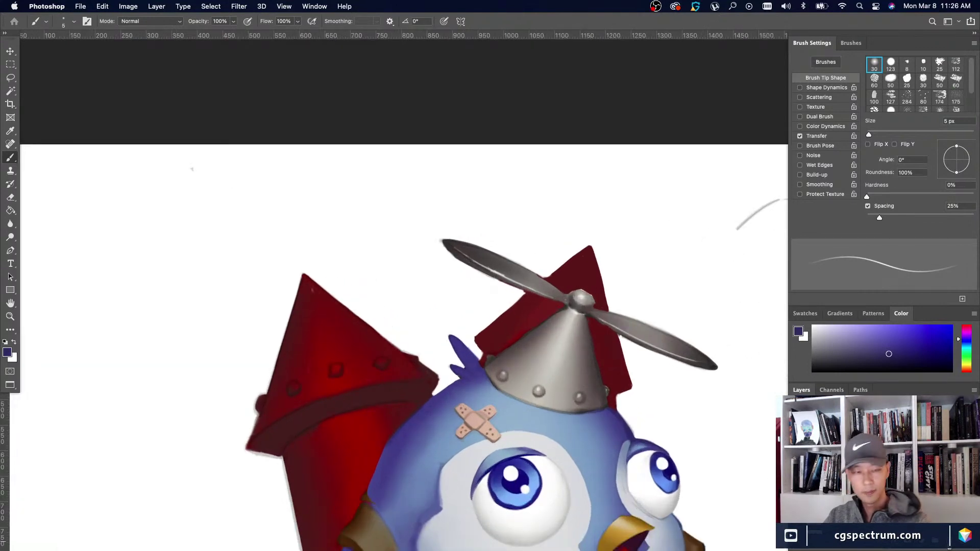
left_click(330, 341, "alt")
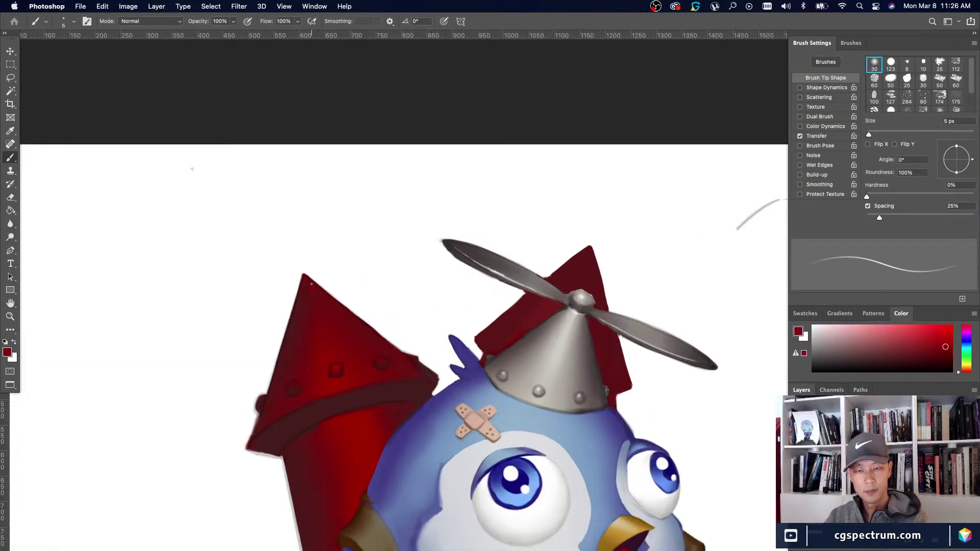
key("bracketleft")
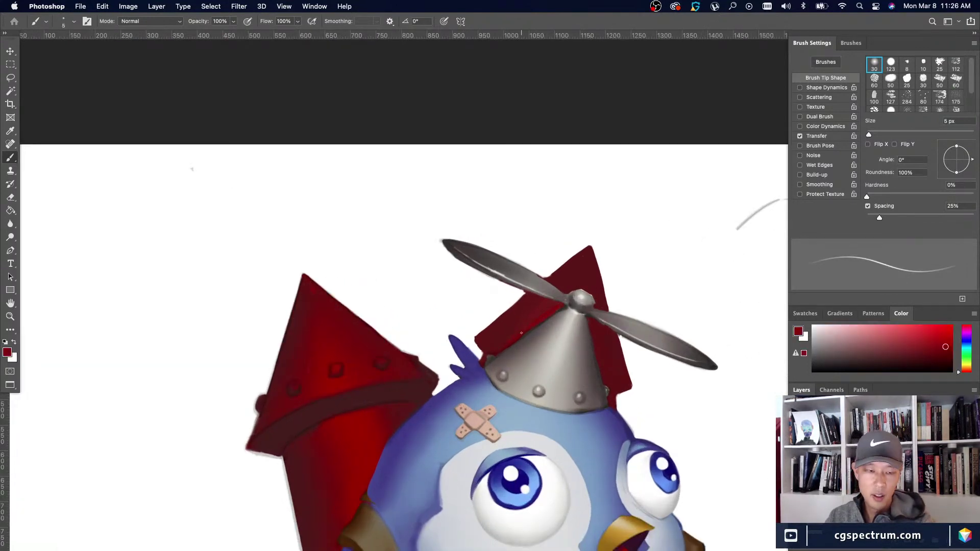
Brighten the back rocket on both sides of the metal hat with red sampled from the larger rocket, using a 7 to 10 px brush.
left_click(338, 380, "alt")
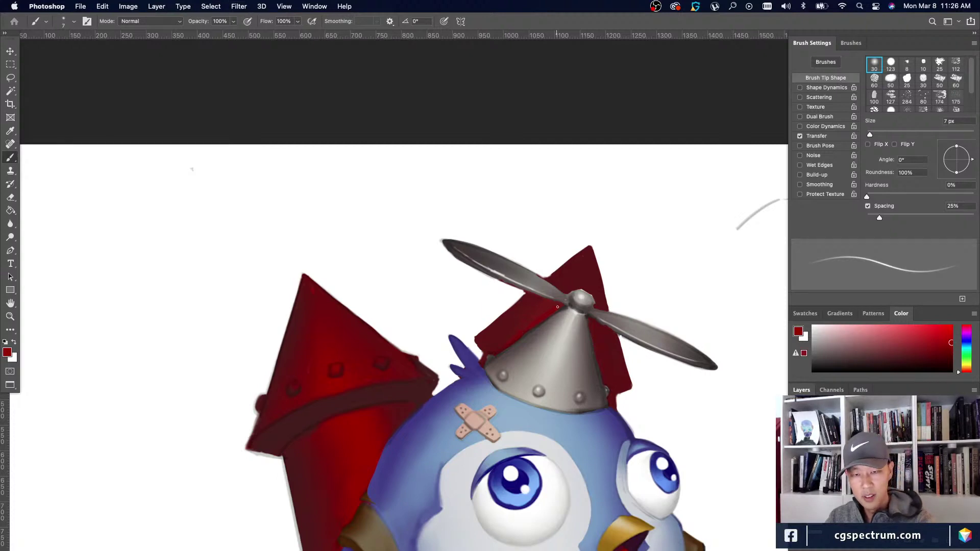
key("bracketright")
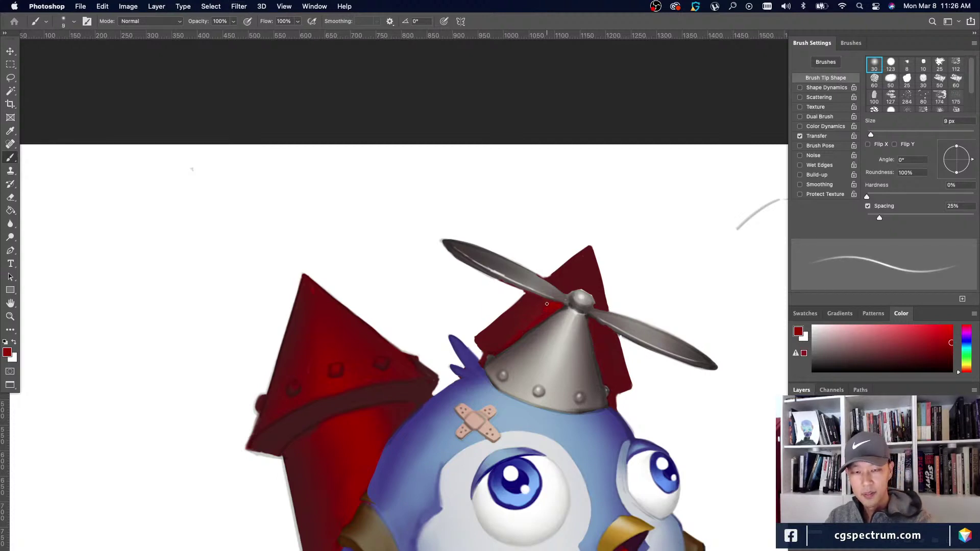
key("bracketright")
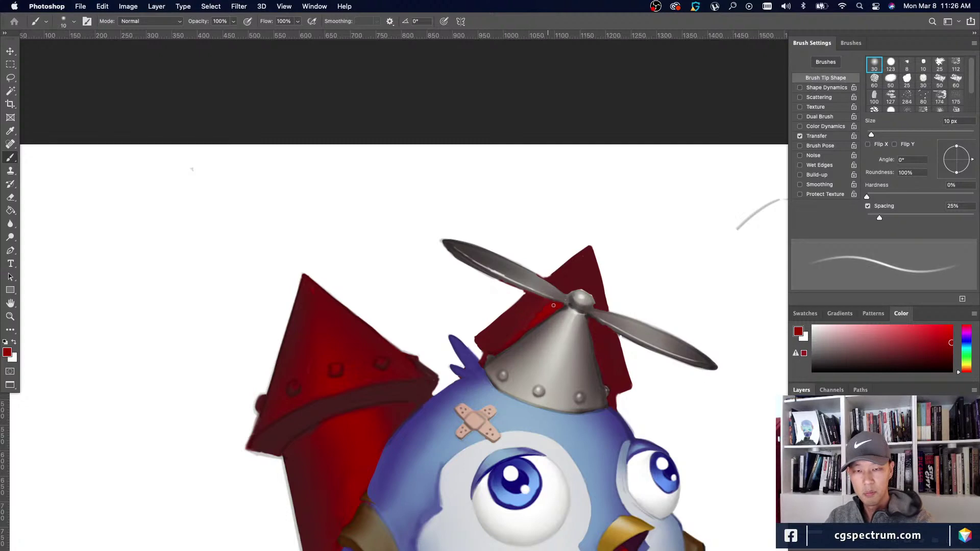
key("bracketright")
key("bracketleft")
key("bracketleft")
key("bracketleft")
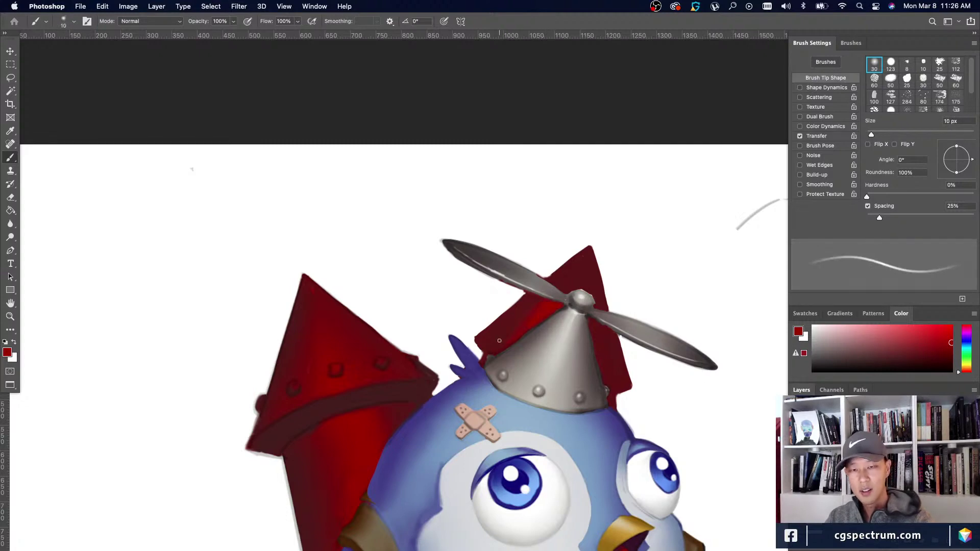
key("bracketright")
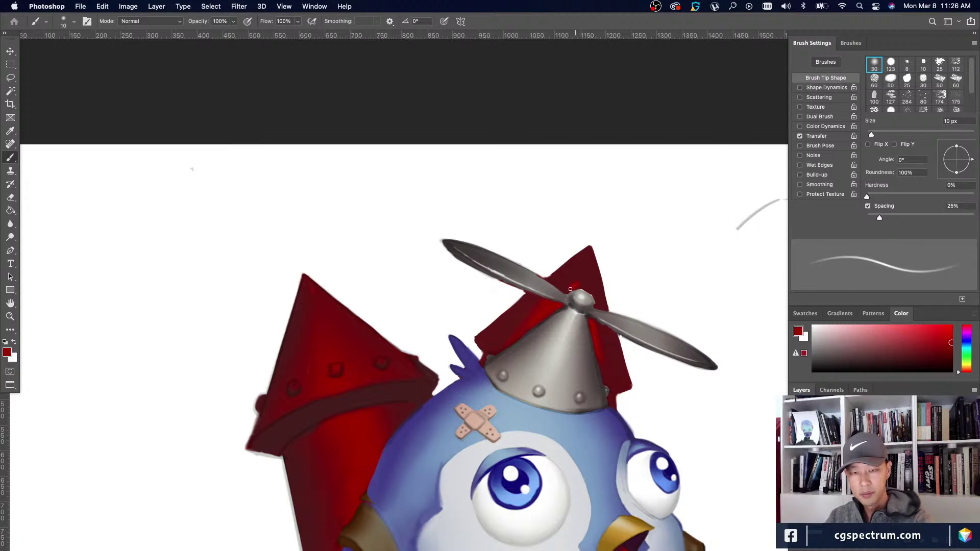
Blend the same bright red into the back rocket's tip above the propeller, using soft brushes from 10 to 20 px.
key("bracketright")
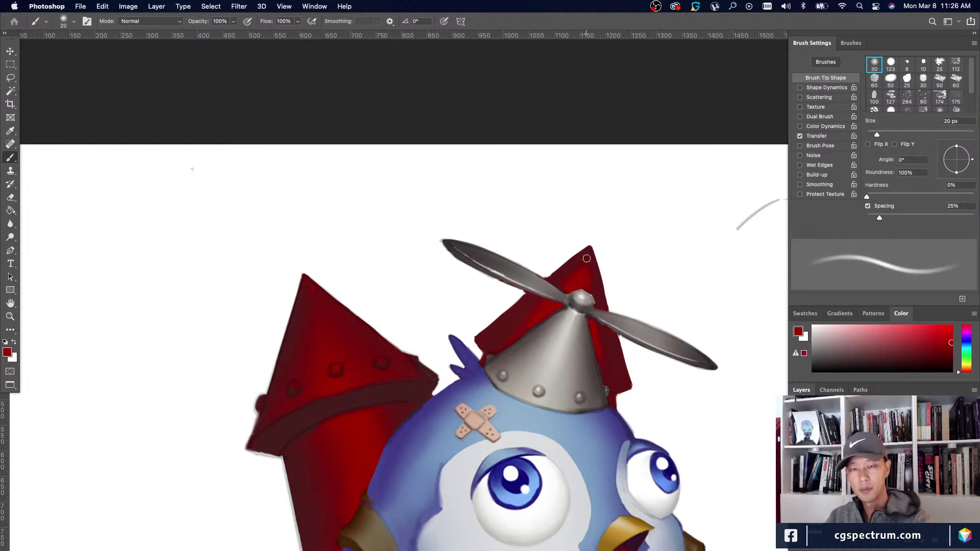
key("bracketleft")
key("bracketleft")
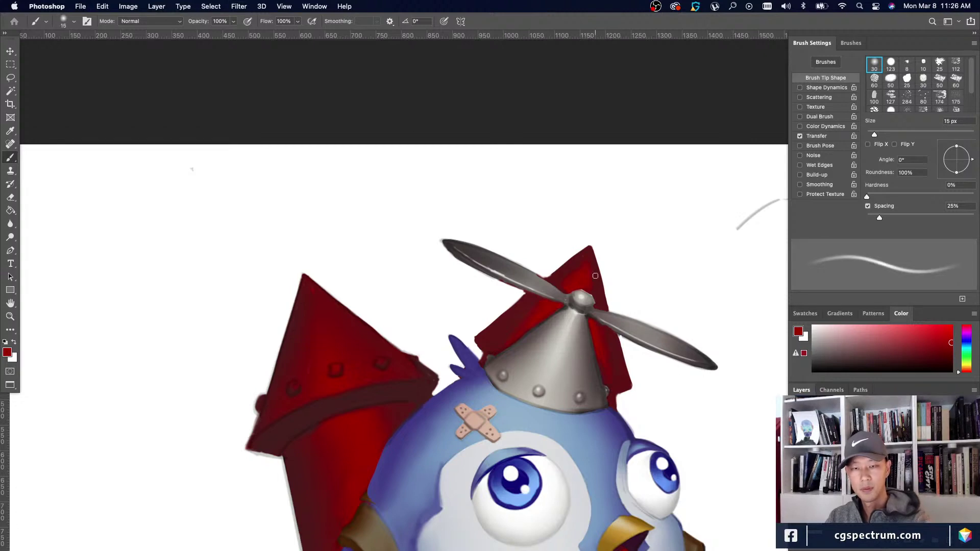
key("bracketright")
key("bracketright")
key("bracketright")
key("bracketright")
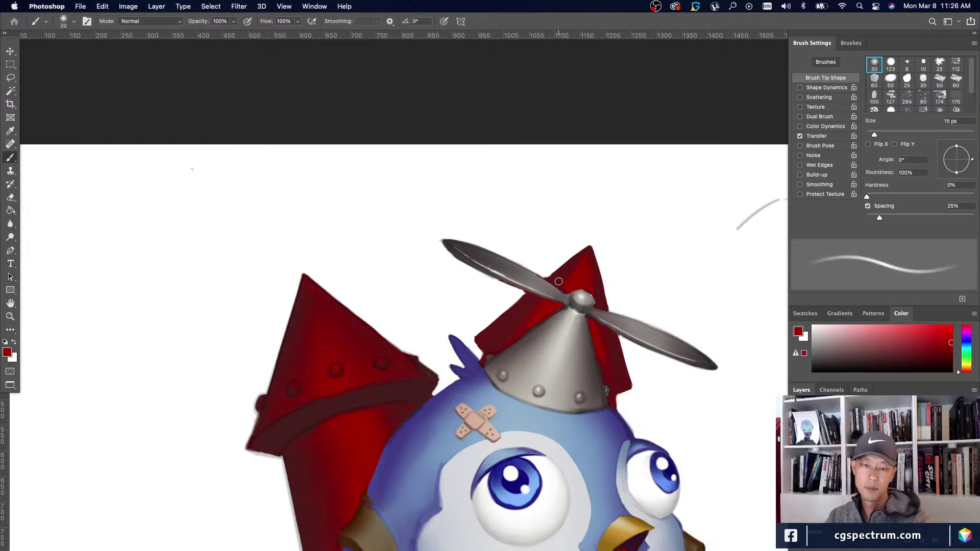
key("bracketleft")
key("bracketleft")
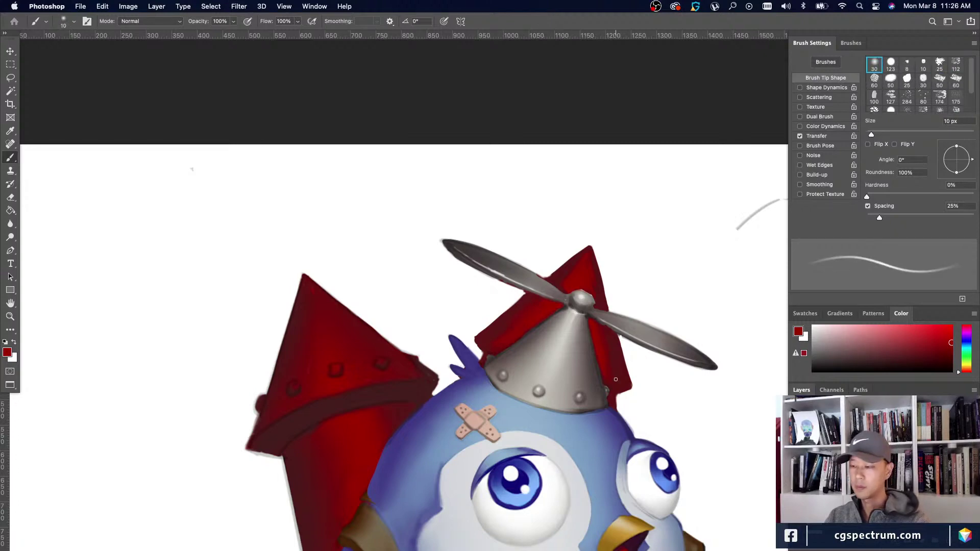
Soften the red shading along the back rocket's tip and outer edge with the Eraser at 30 to 35 px.
key("e")
key("bracketright")
key("bracketright")
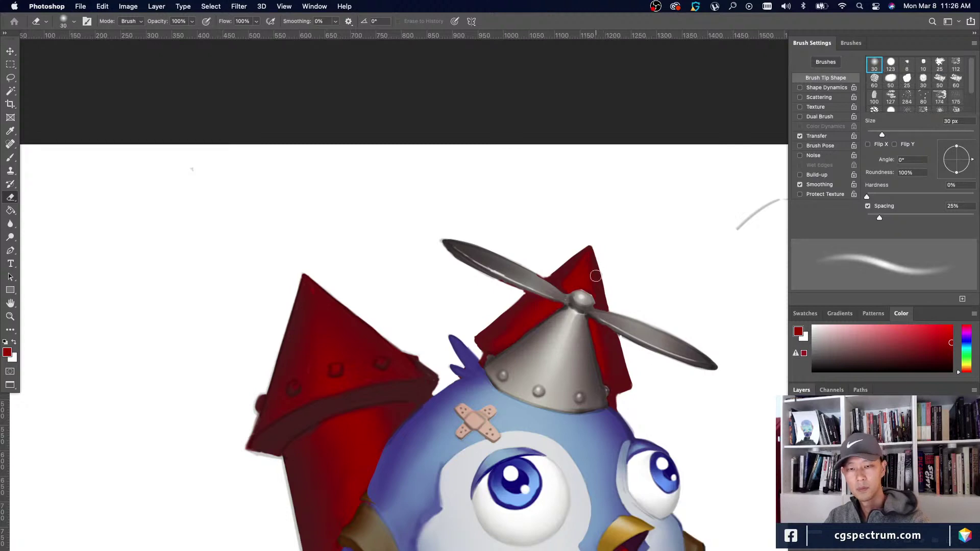
key("bracketright")
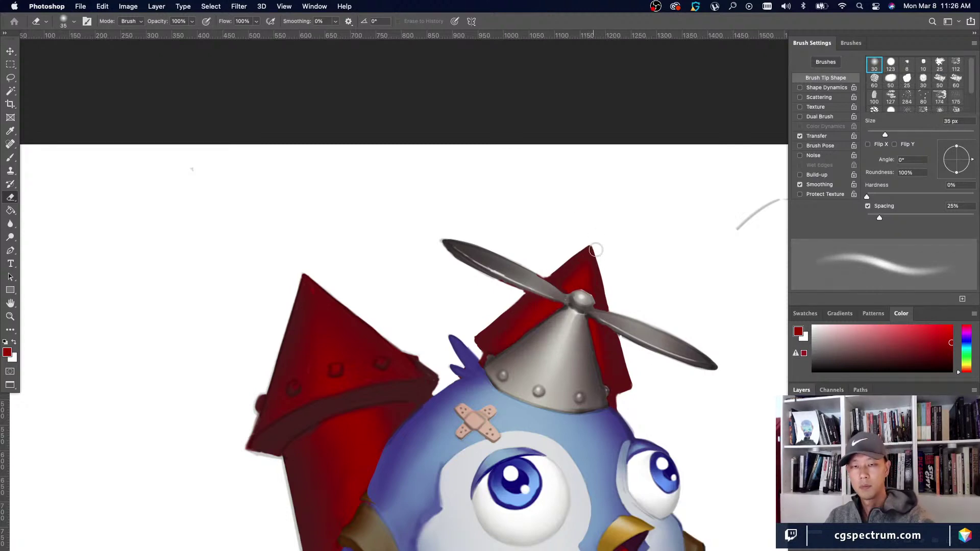
Examine the shaded back rocket and propeller hat against the whole penguin illustration.
key("super+minus")
key("super+minus")
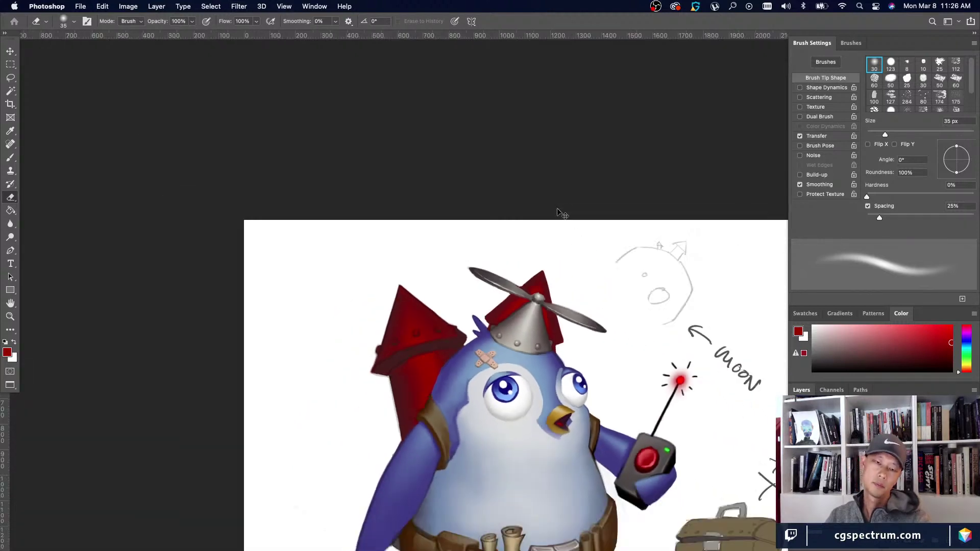
key("super+minus")
key("super+minus")
key("super+minus")
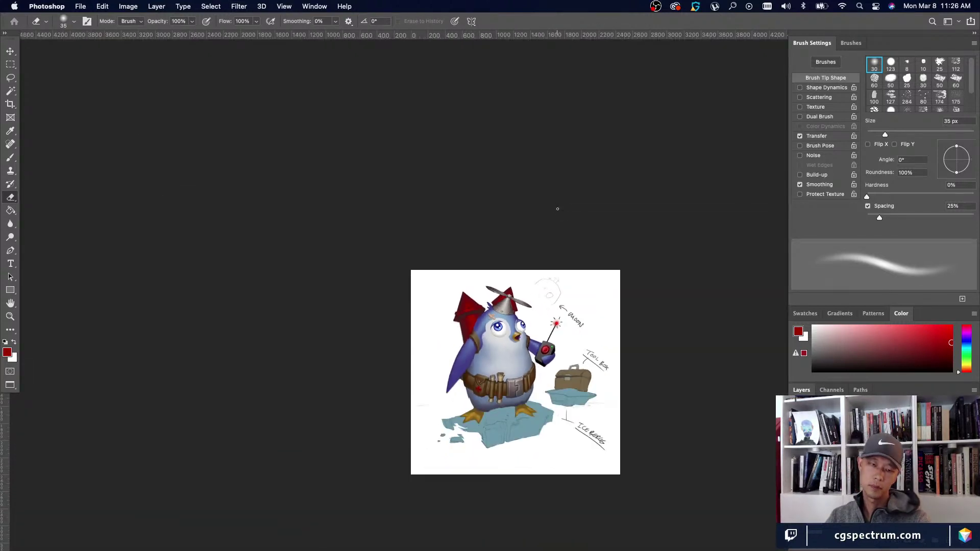
key("super+plus")
key("super+plus")
key("super+minus")
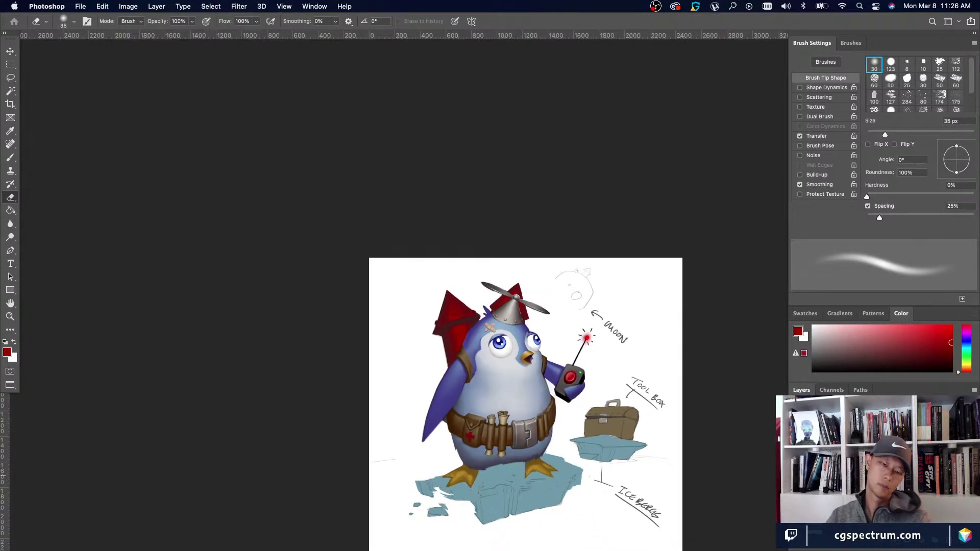
key("super+plus")
key("super+plus")
key("super+plus")
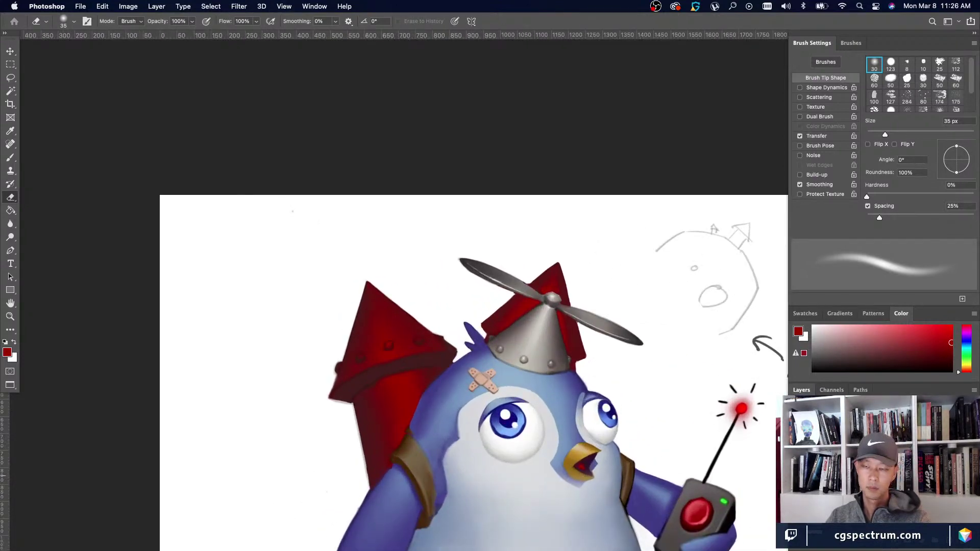
key("b")
key("super+minus")
key("super+minus")
key("super+minus")
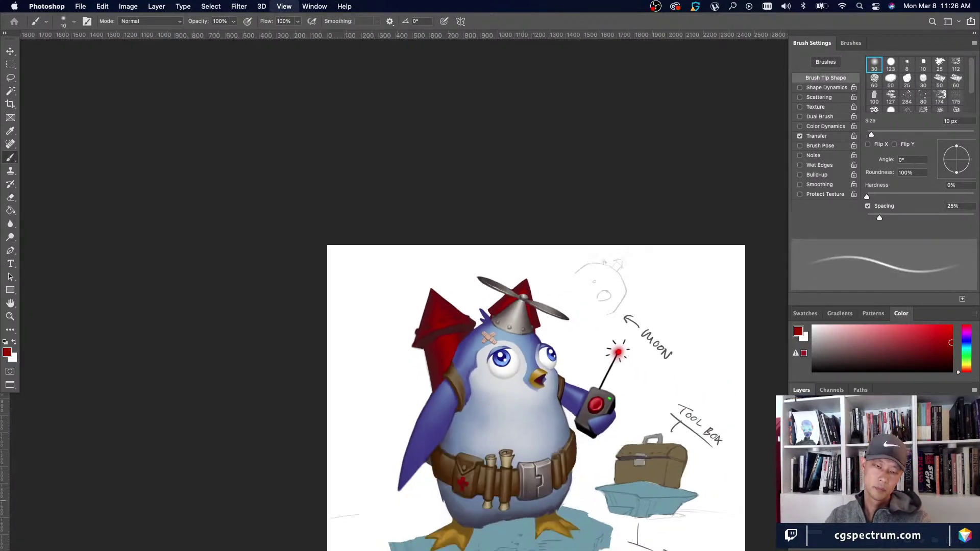
Lasso the penguin's foot beneath the red-cross pouch, reshape it with a Warp transform and clear the selection.
key("super+plus")
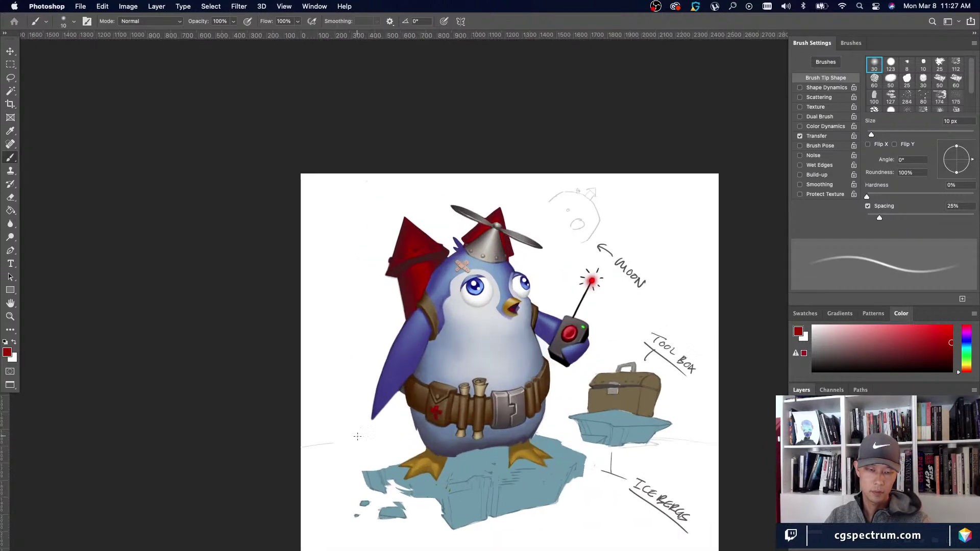
scroll(363, 441, "down", 3)
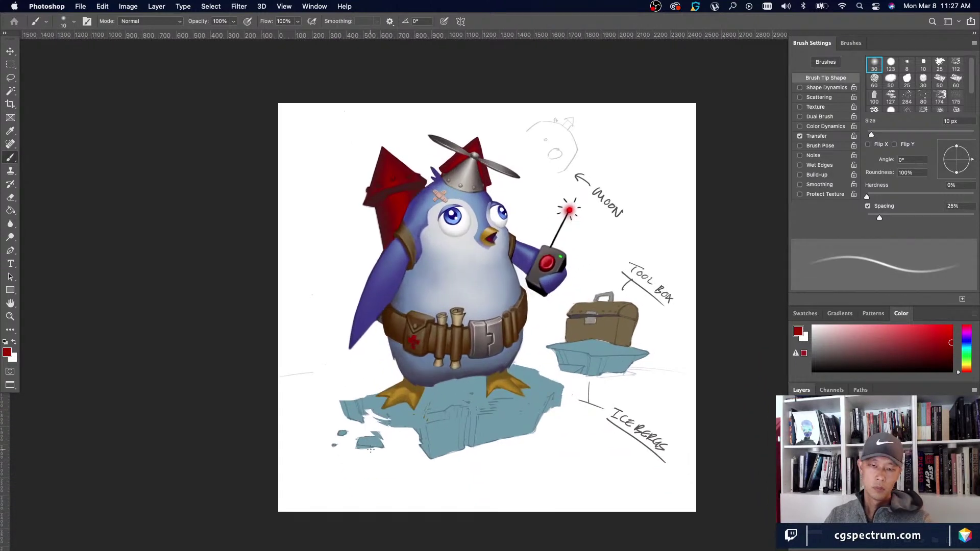
scroll(370, 449, "down", 2)
key("super+plus")
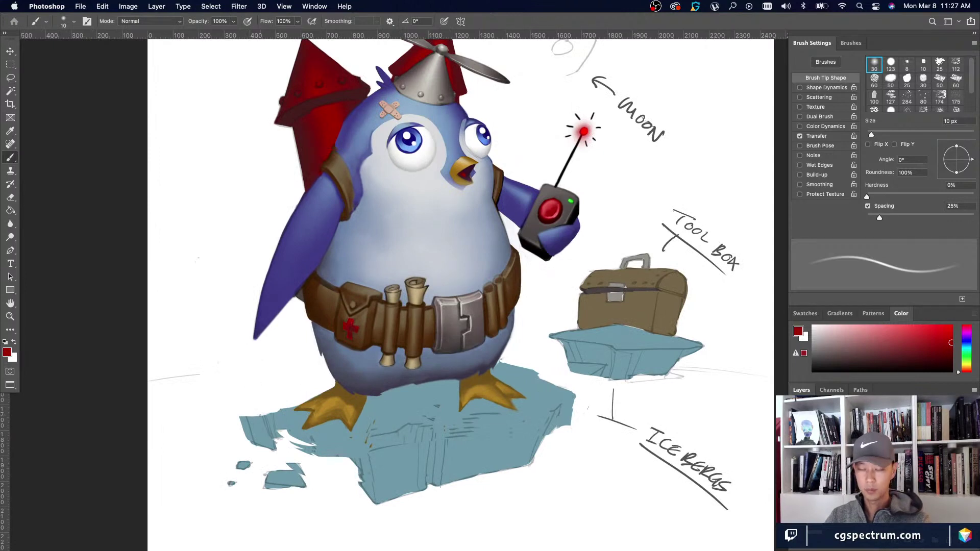
key("l")
key("super+minus")
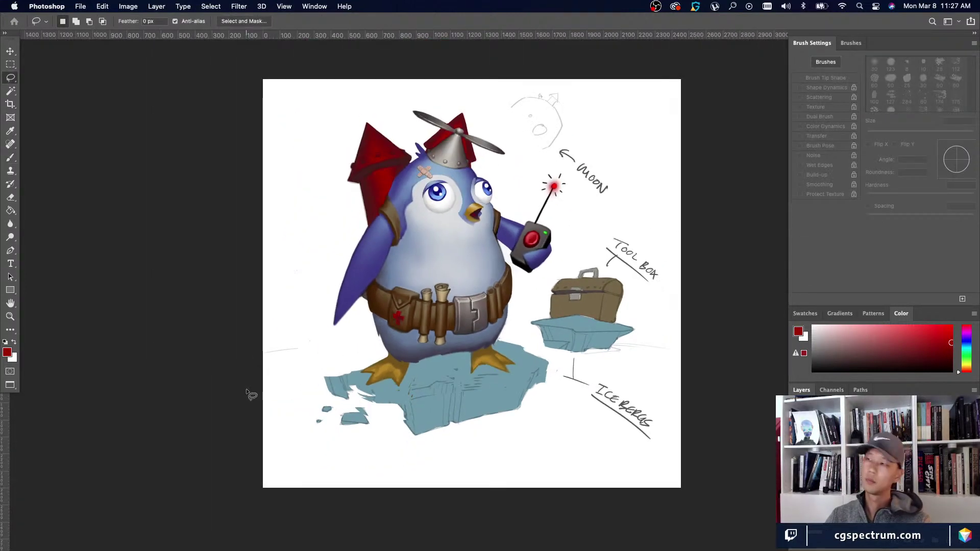
key("super+plus")
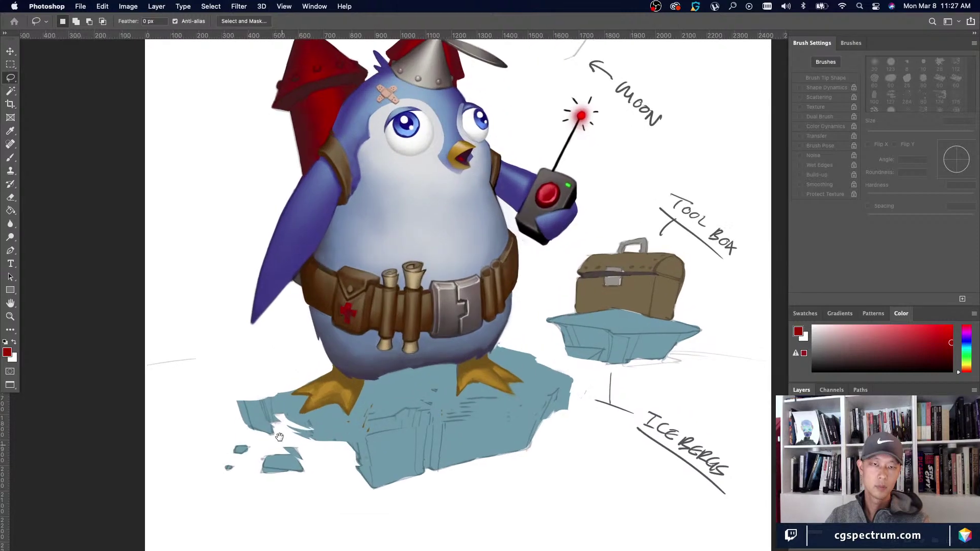
scroll(281, 419, "down", 1)
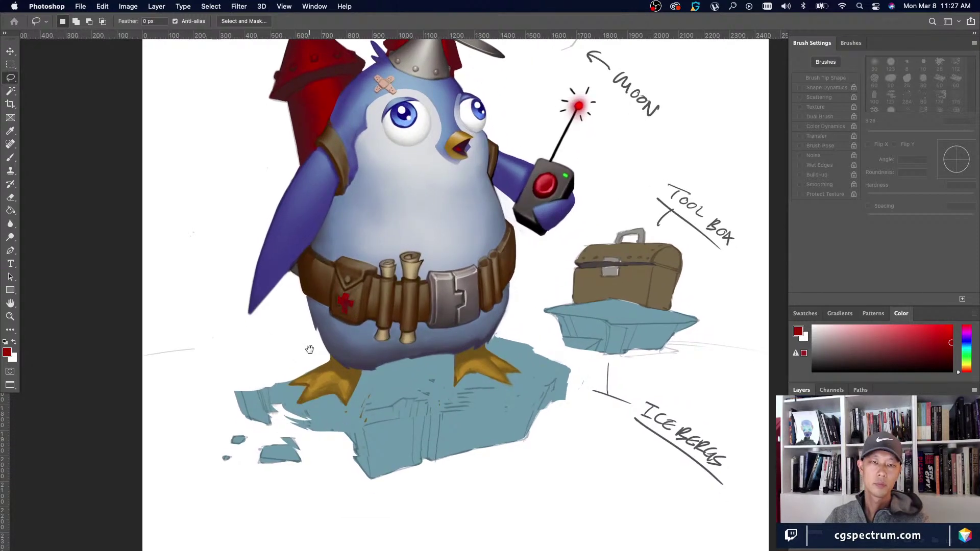
scroll(297, 391, "up", 2)
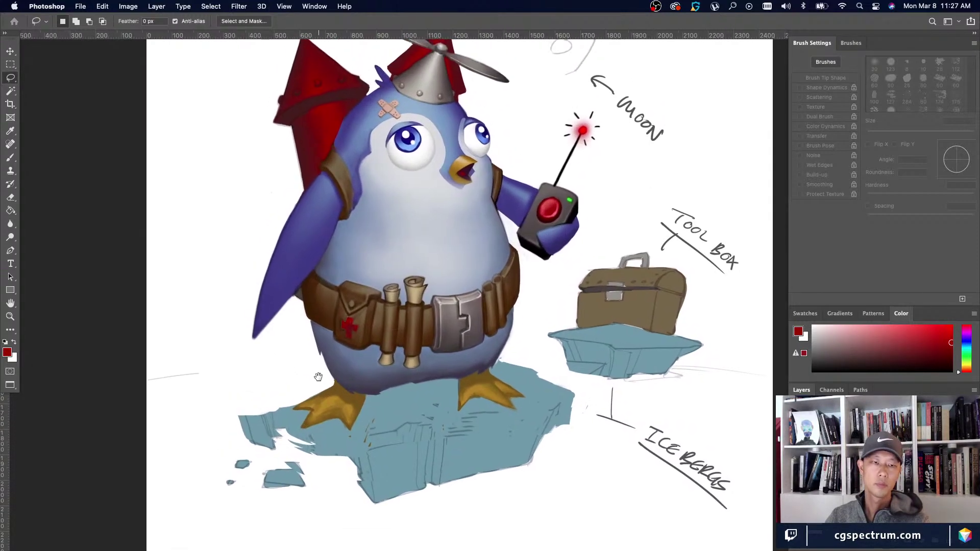
mouse_move(318, 385)
left_mouse_down()
mouse_move(374, 410)
mouse_move(370, 429)
mouse_move(359, 439)
mouse_move(309, 437)
mouse_move(290, 428)
mouse_move(292, 399)
mouse_move(306, 428)
left_mouse_up()
left_click(291, 392)
key("super+t")
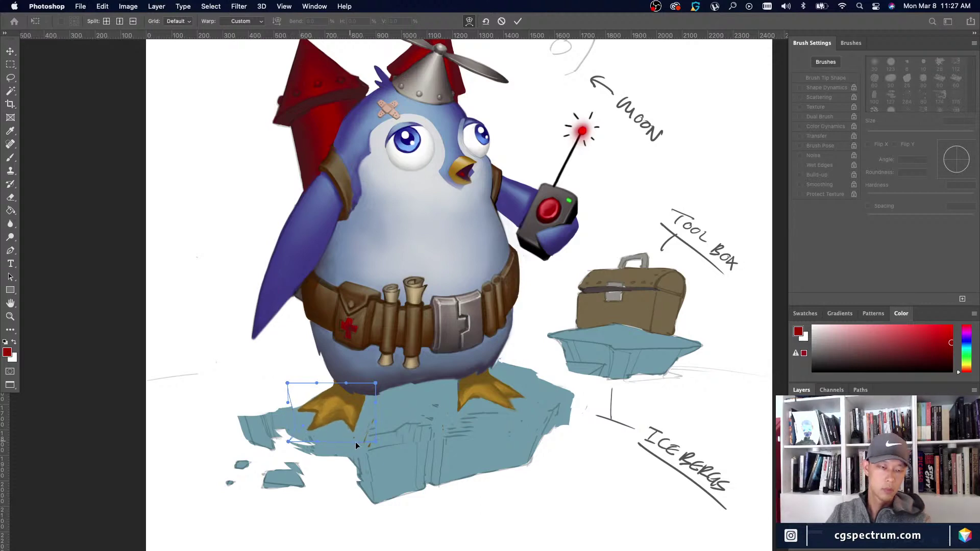
key("Return")
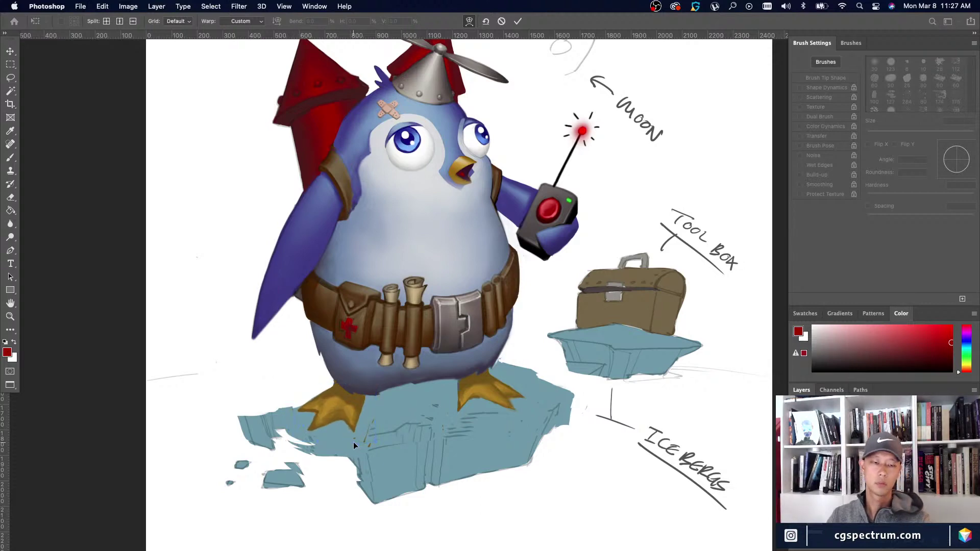
key("super+d")
Examine the warped foot and the penguin's overall stance within the full composition.
key("super+minus")
key("super+minus")
key("super+minus")
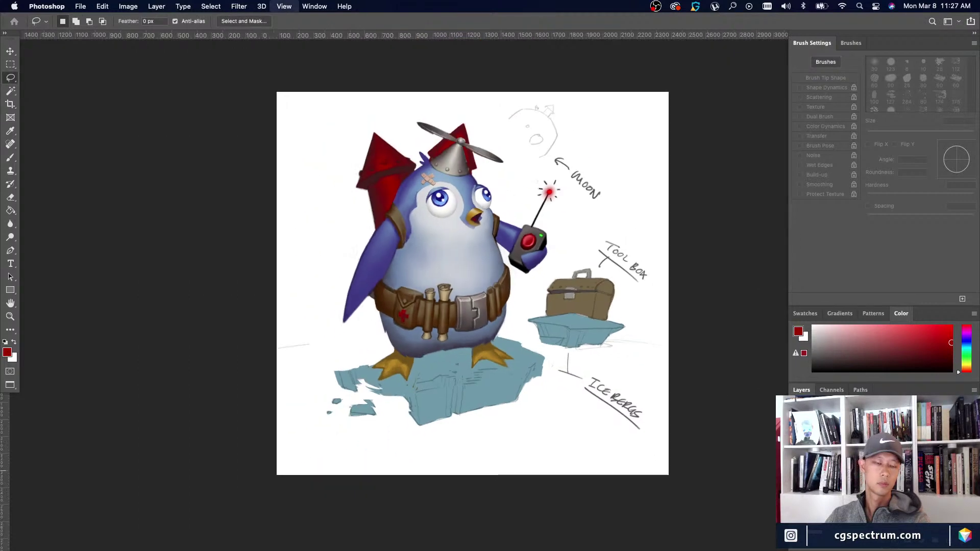
key("super+plus")
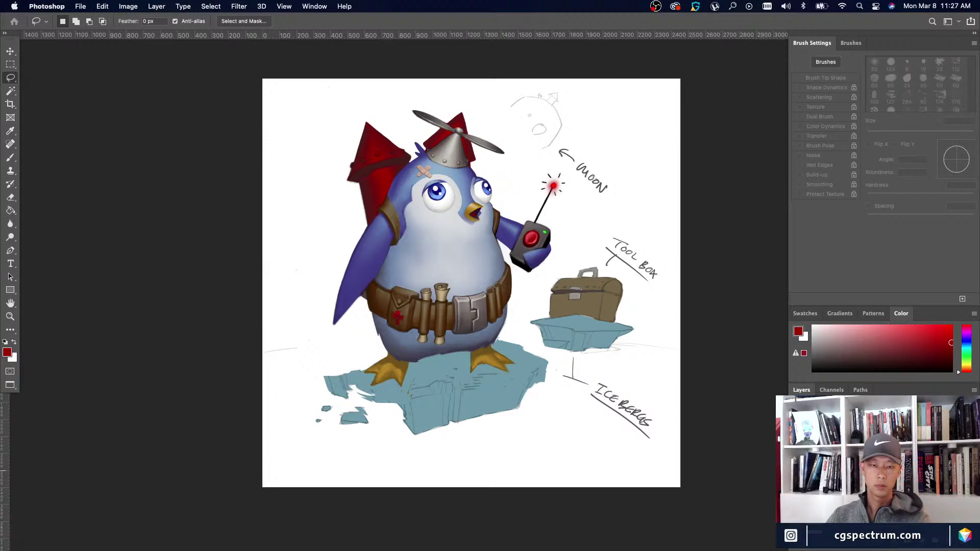
key("super+minus")
key("super+minus")
key("super+plus")
key("super+plus")
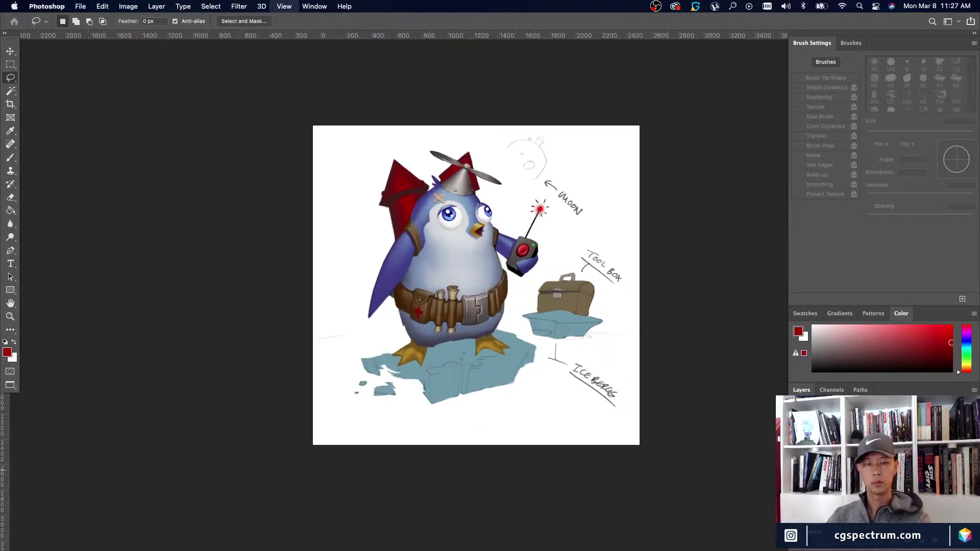
Examine the whole penguin illustration with the interface panels hidden and shown, up close and within the full composition.
key("b")
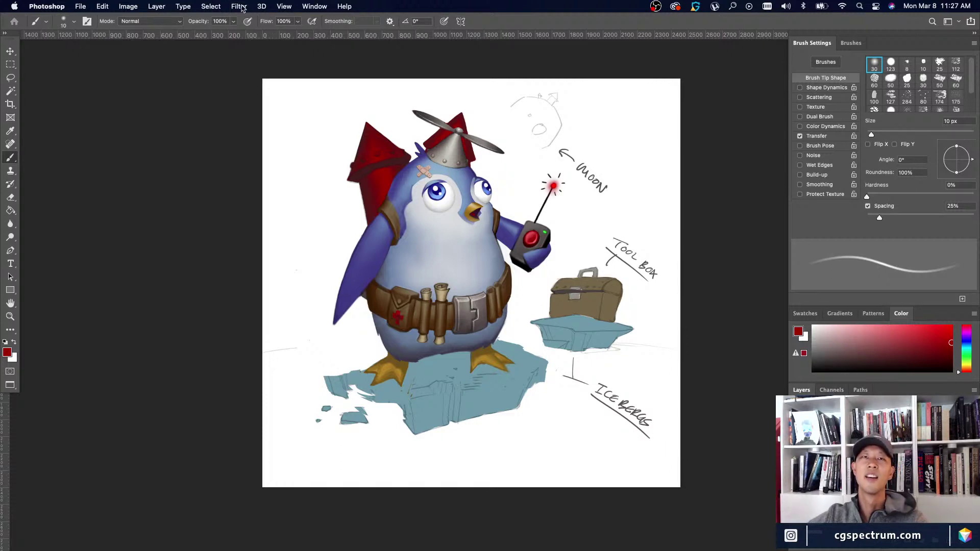
key("Tab")
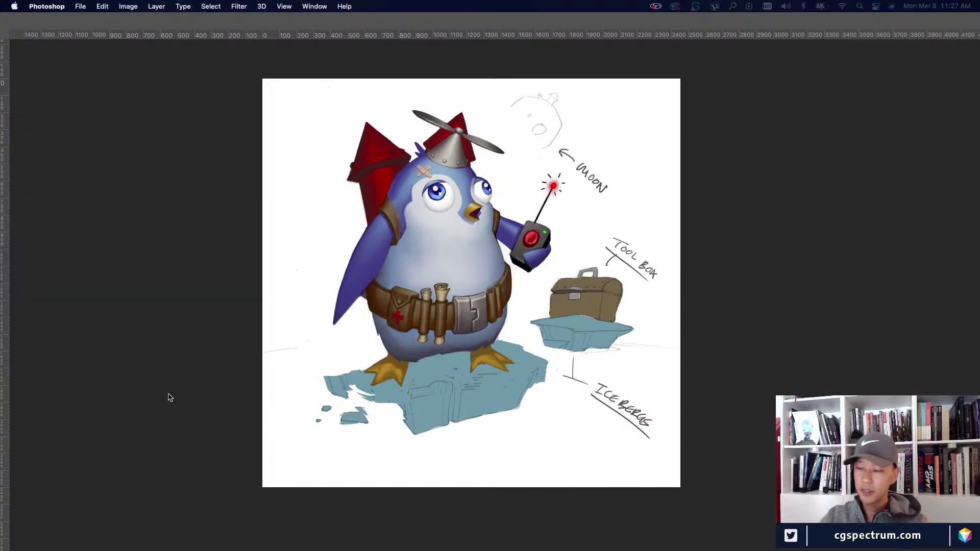
key("Tab")
key("super+equal")
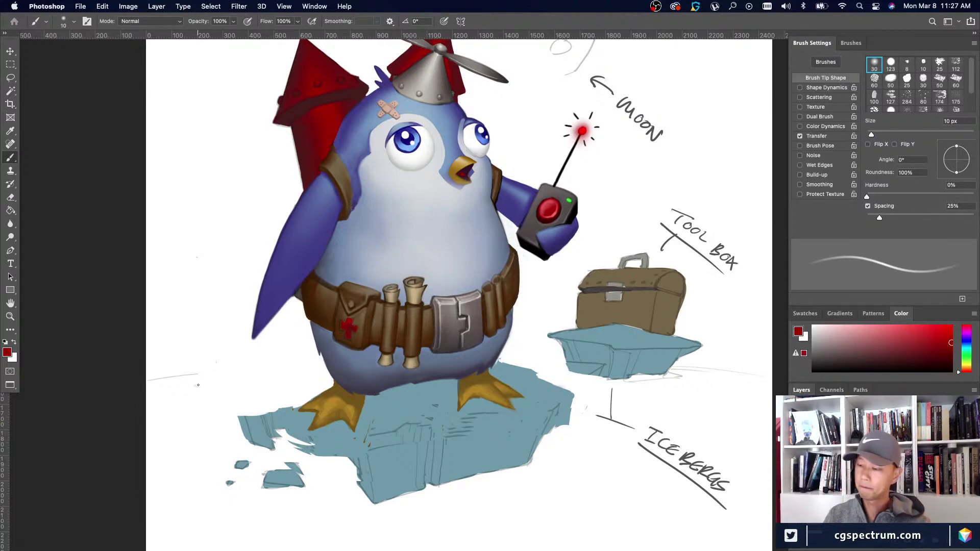
key("super+plus")
left_click_drag(239, 377, 263, 503)
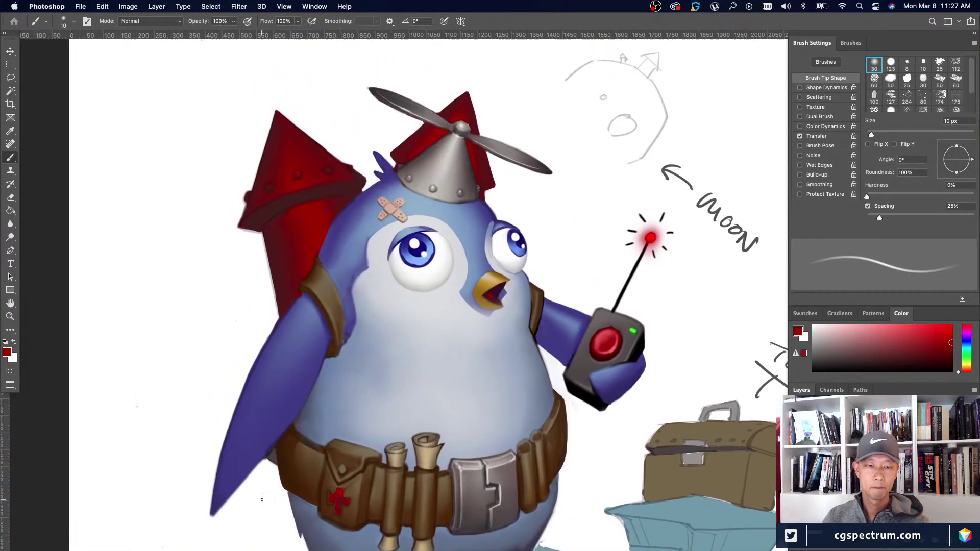
key("super+minus")
key("super+minus")
key("super+minus")
key("super+plus")
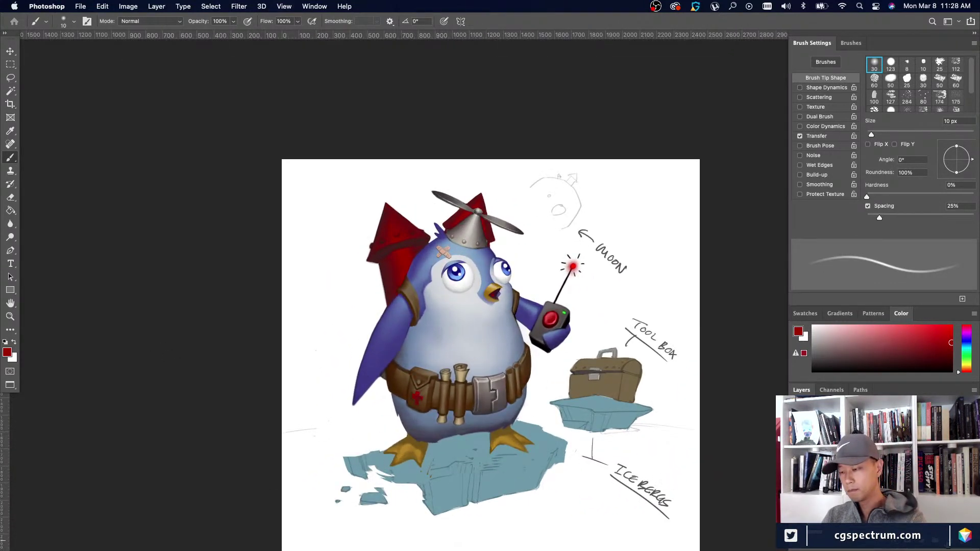
Sample the pale chest colour beneath the penguin's large eye and softly brush it over the chest at 60 to 100 px.
left_click(472, 343, "alt")
key("super+plus")
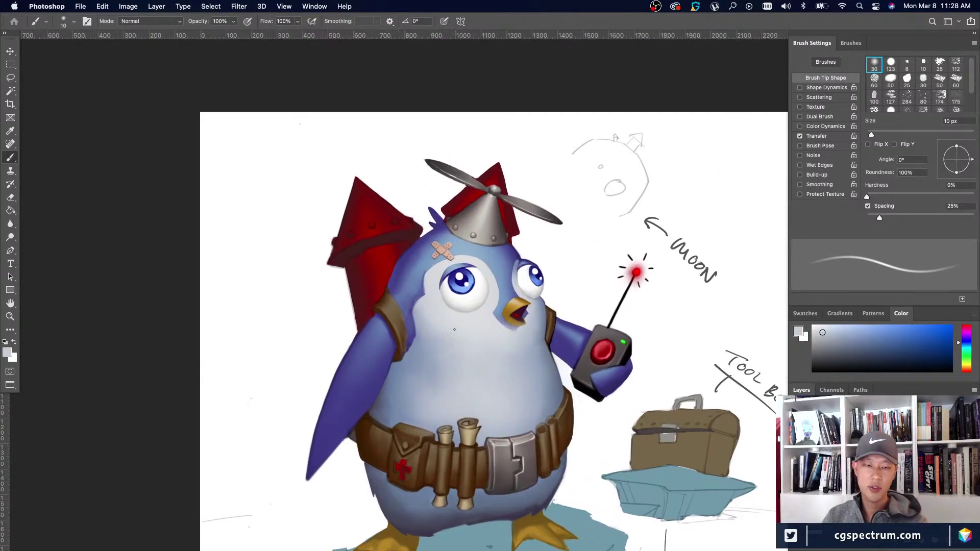
left_click(452, 316, "alt")
left_click(459, 318, "alt")
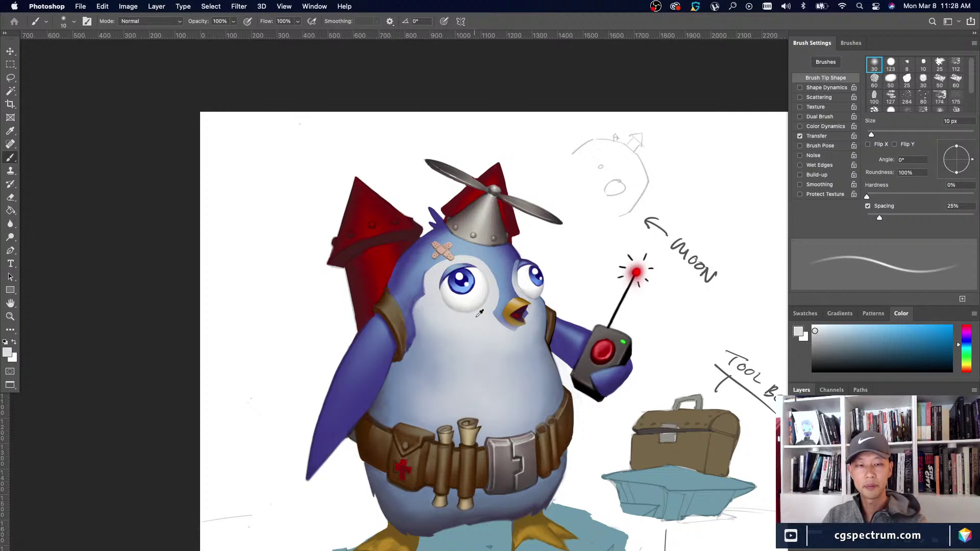
key("bracketright")
key("bracketright")
key("bracketright")
key("bracketright")
key("bracketright")
key("bracketright")
key("bracketright")
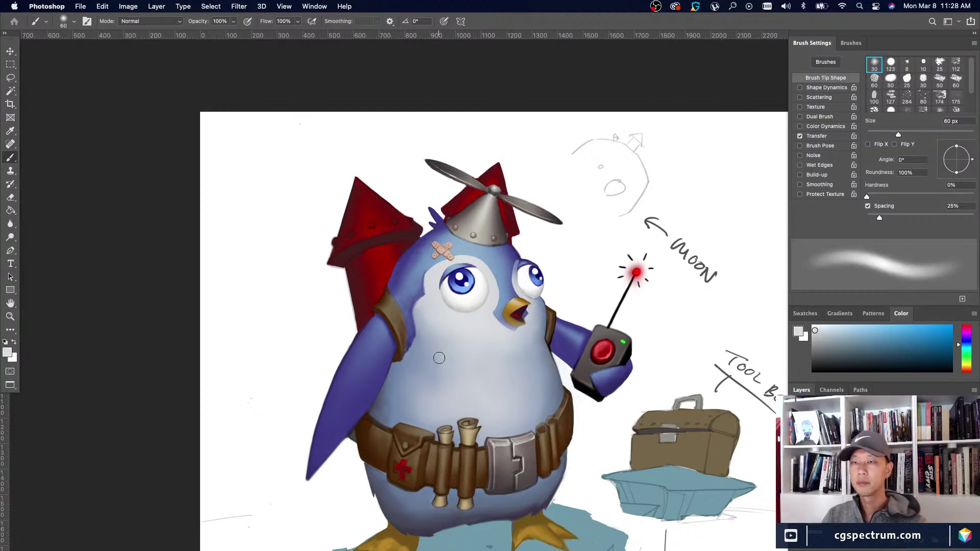
key("bracketright")
key("bracketright")
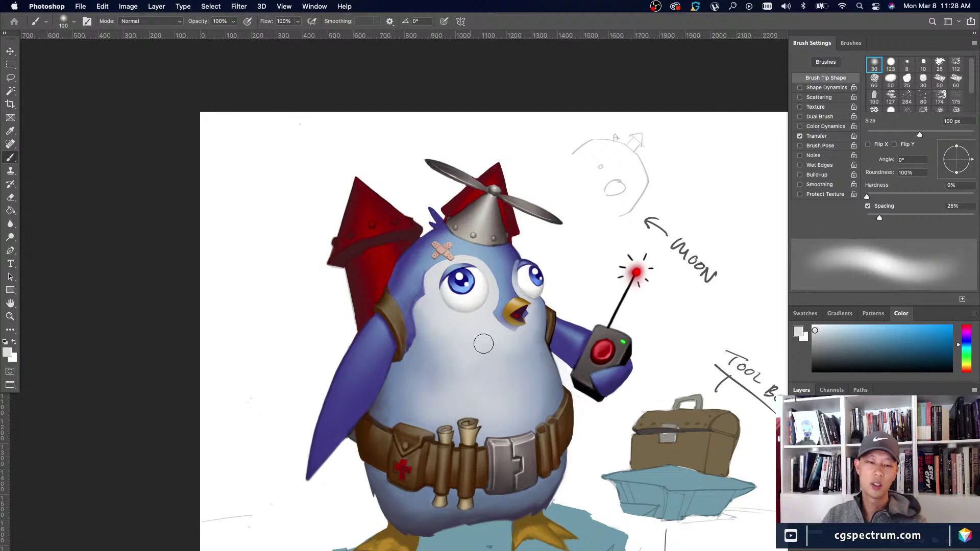
Soften the chest paint near the brown shoulder strap with the Eraser at 45 px and compare it with the full figure.
key("e")
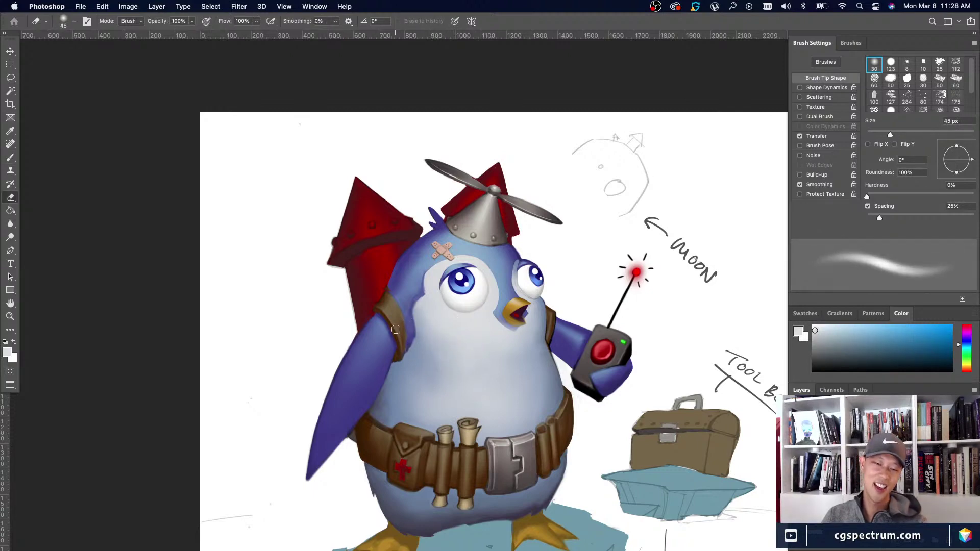
key("b")
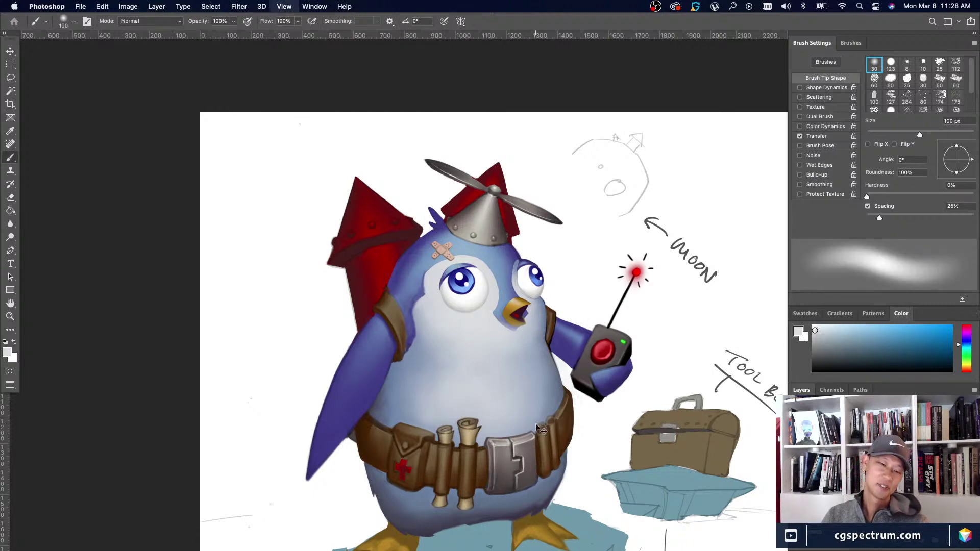
scroll(536, 425, "down", 4)
scroll(472, 364, "up", 2)
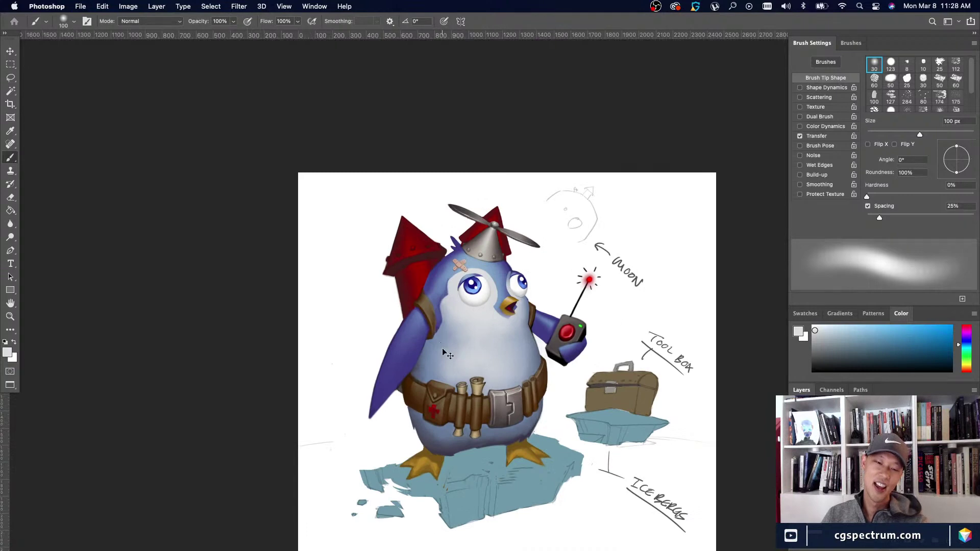
scroll(450, 352, "up", 2)
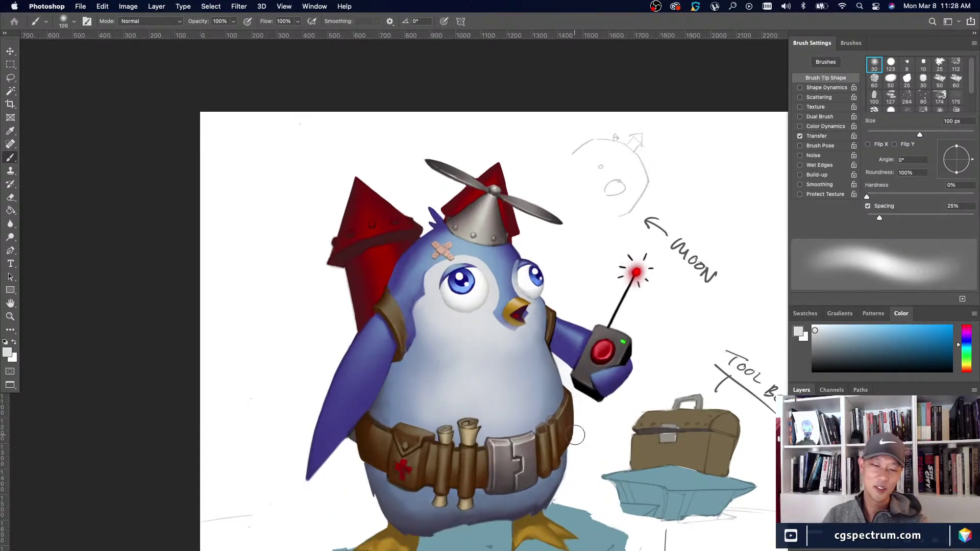
Resample the pale chest colour below the eye and smooth the belly's highlight with the soft Brush at 100 px.
left_click(444, 318, "alt")
key("h")
left_click(458, 341)
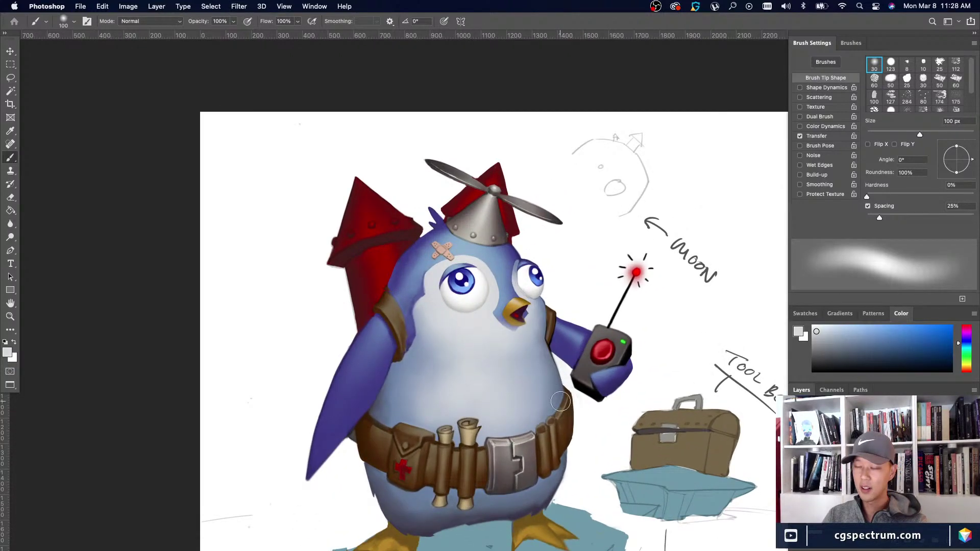
key("h")
left_click(561, 402)
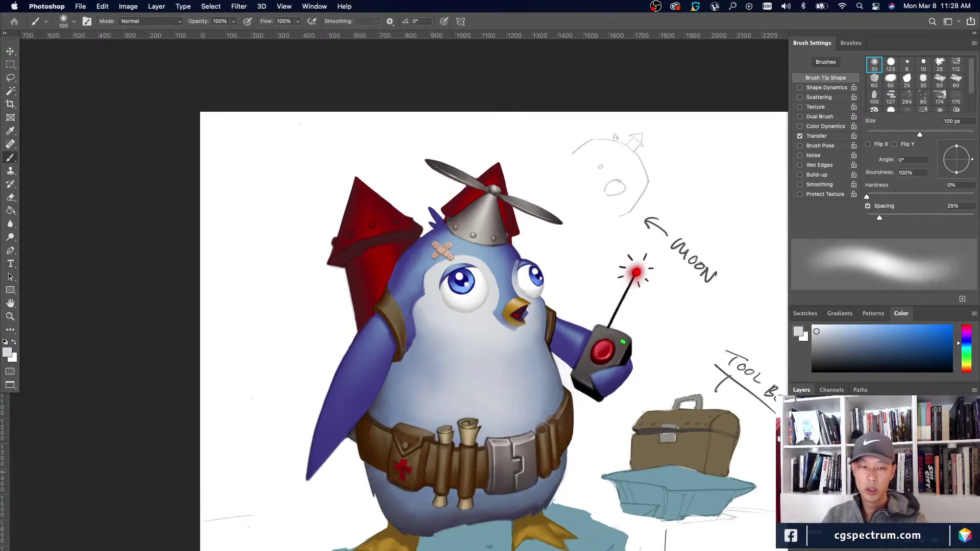
key("h")
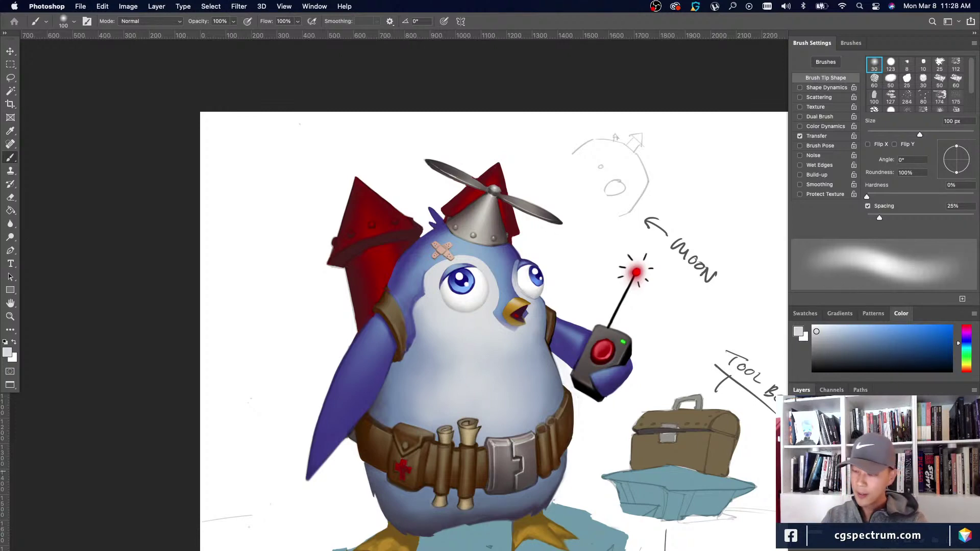
key("super+minus")
key("super+minus")
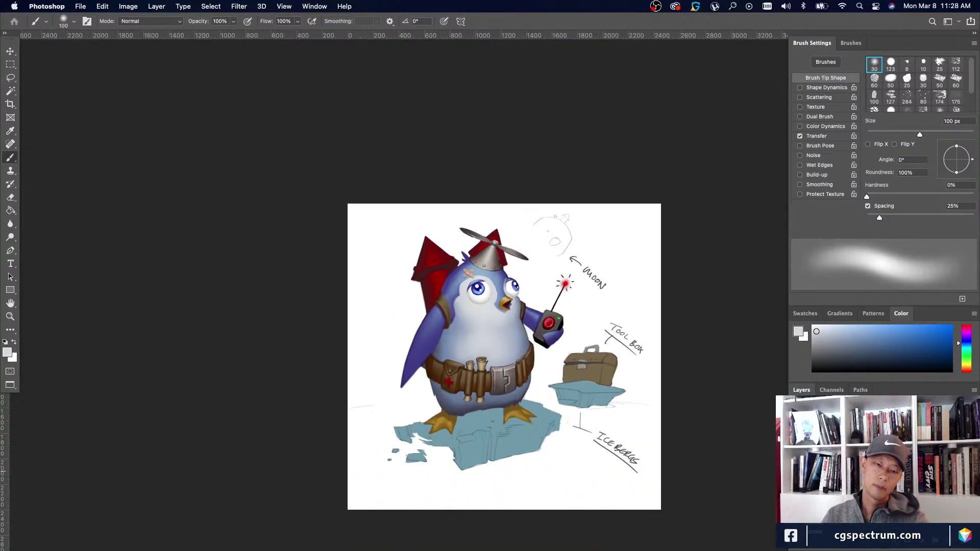
key("super+plus")
key("super+plus")
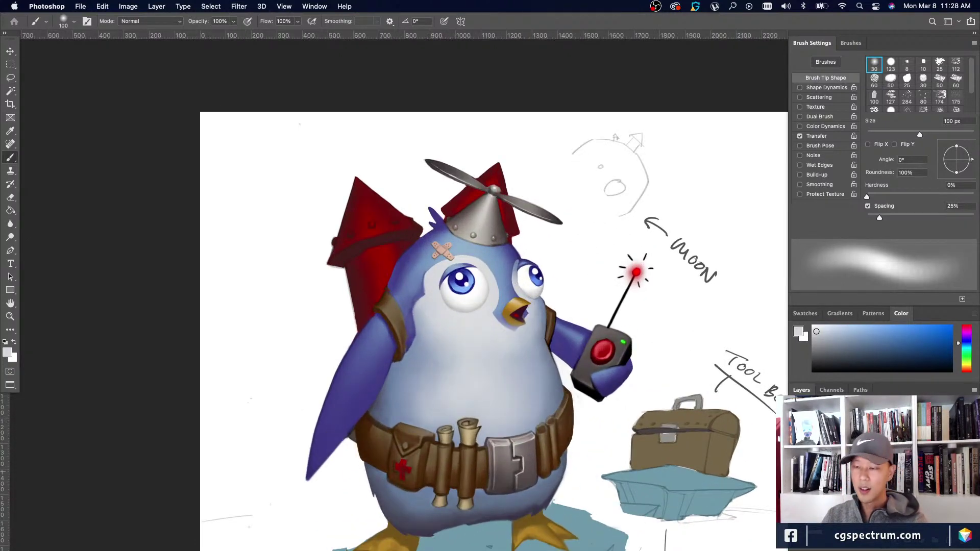
Sample the blue-grey shade on the side of the chest and blend it into the belly with the soft Brush, starting at 90 px.
left_click(442, 357, "alt")
key("bracketleft")
key("bracketleft")
key("bracketleft")
key("bracketleft")
key("bracketleft")
key("bracketleft")
key("bracketleft")
key("bracketleft")
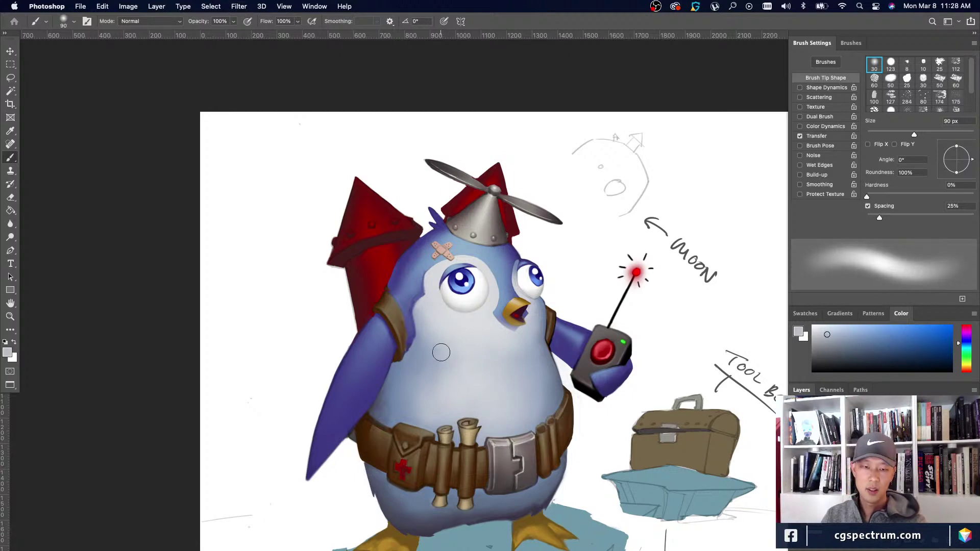
Sample the bluer tone beneath the beak and shade across the middle of the belly with the soft Brush at 70 to 80 px.
key("bracketright")
key("bracketright")
left_click(522, 349, "alt")
key("bracketright")
key("bracketright")
key("bracketright")
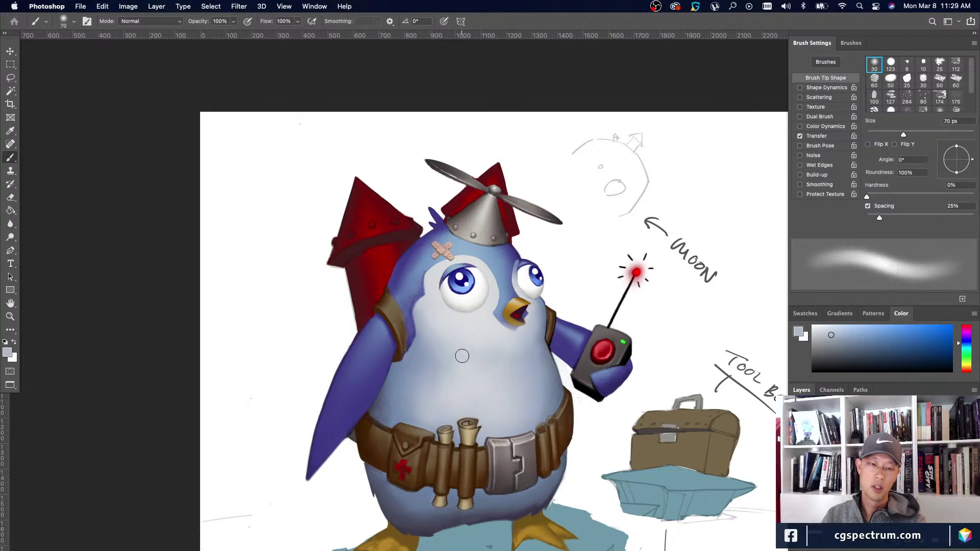
key("bracketright")
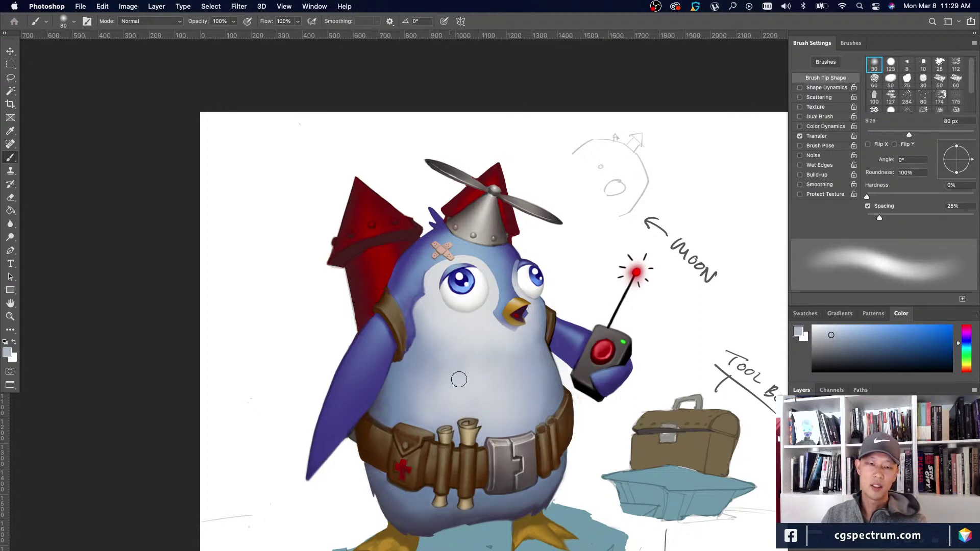
Soften the blue-grey shading on the penguin's belly with the Eraser at 90 px and judge it at reduced size.
key("super+minus")
key("super+minus")
key("super+equal")
key("e")
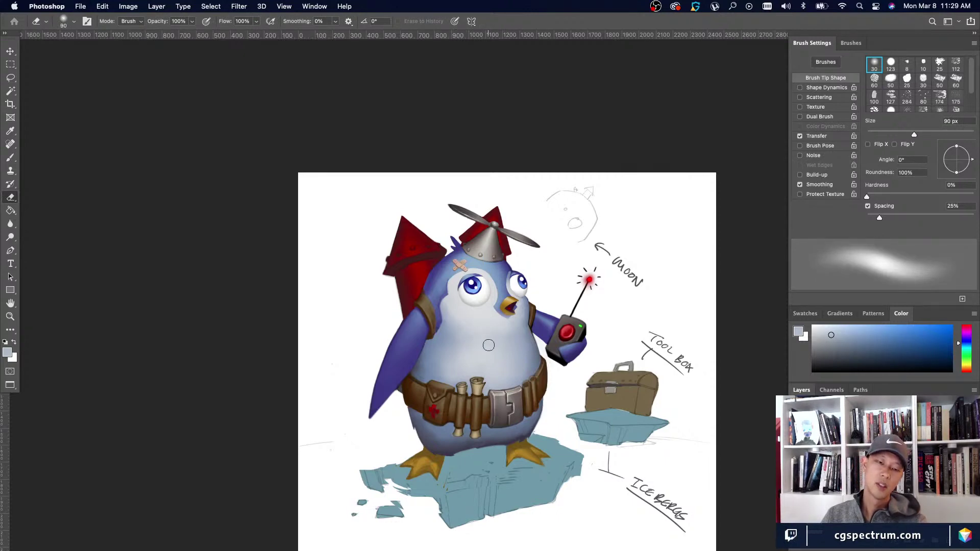
key("super+minus")
key("super+minus")
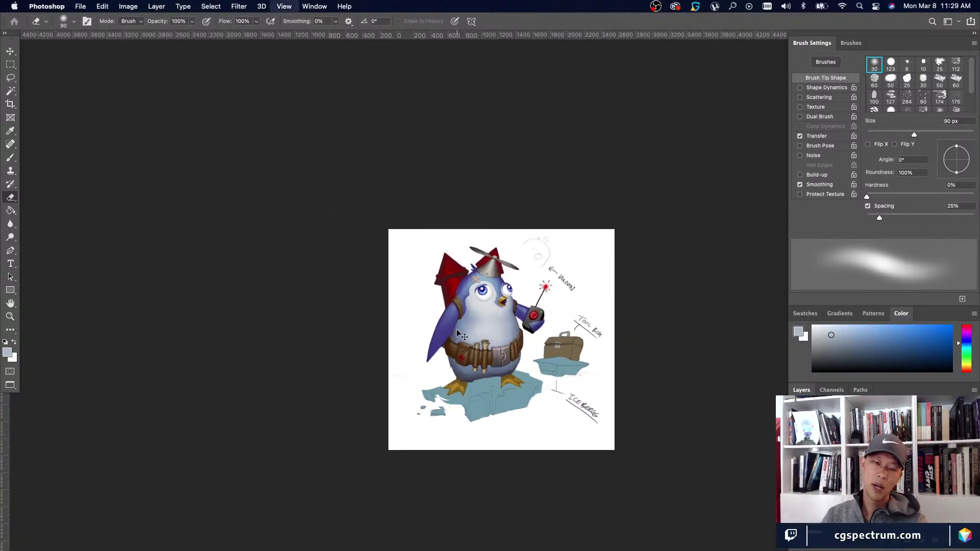
key("super+equal")
key("super+equal")
key("b")
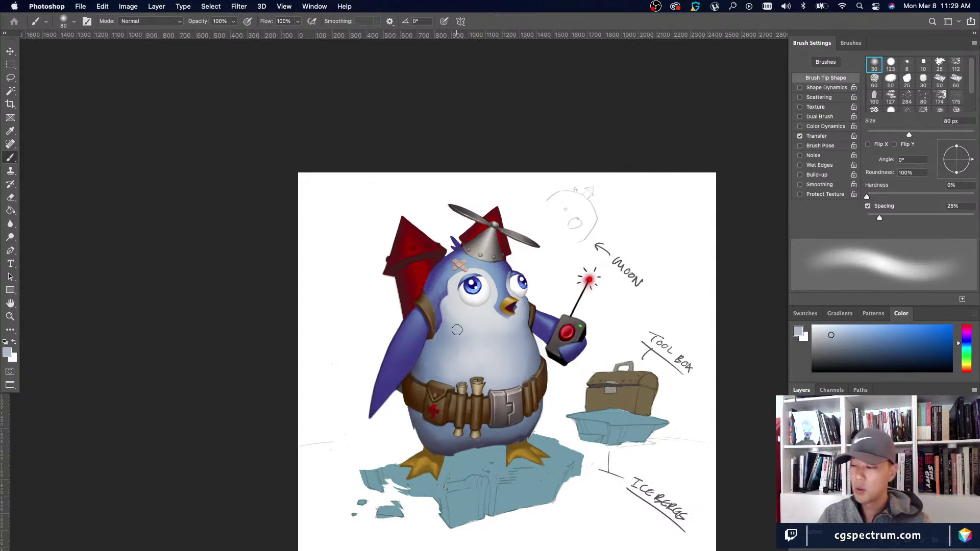
Examine the penguin's belly shading at several magnifications against the whole illustration.
key("super+equal")
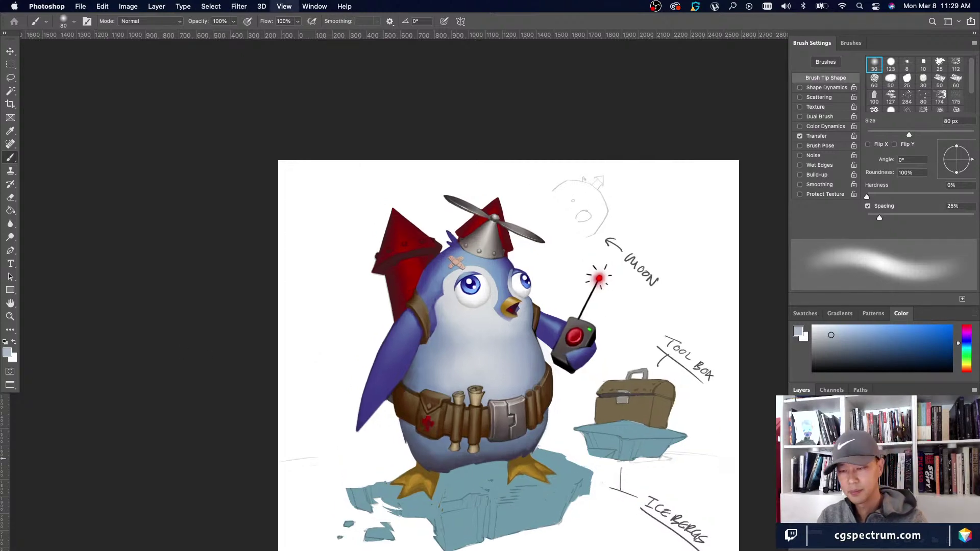
key("super+equal")
key("super+minus")
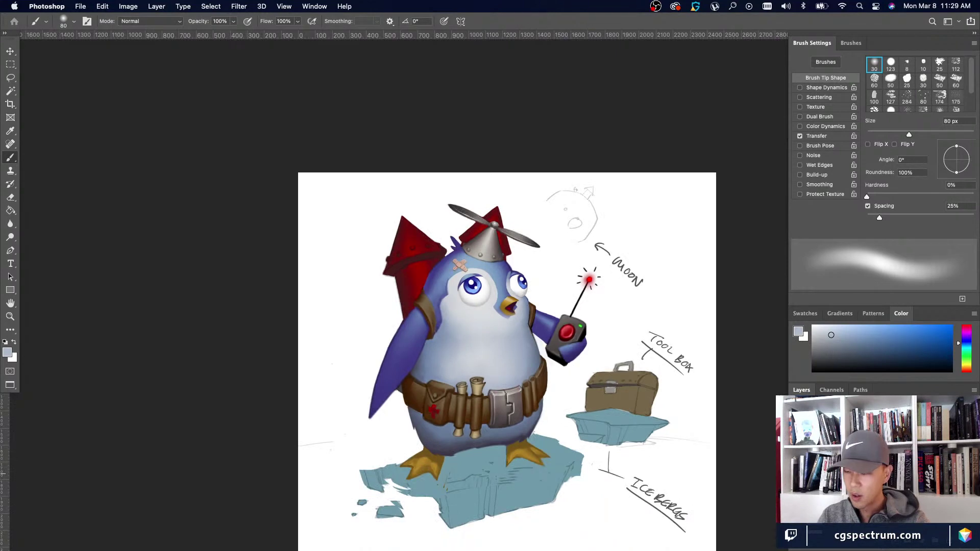
key("super+equal")
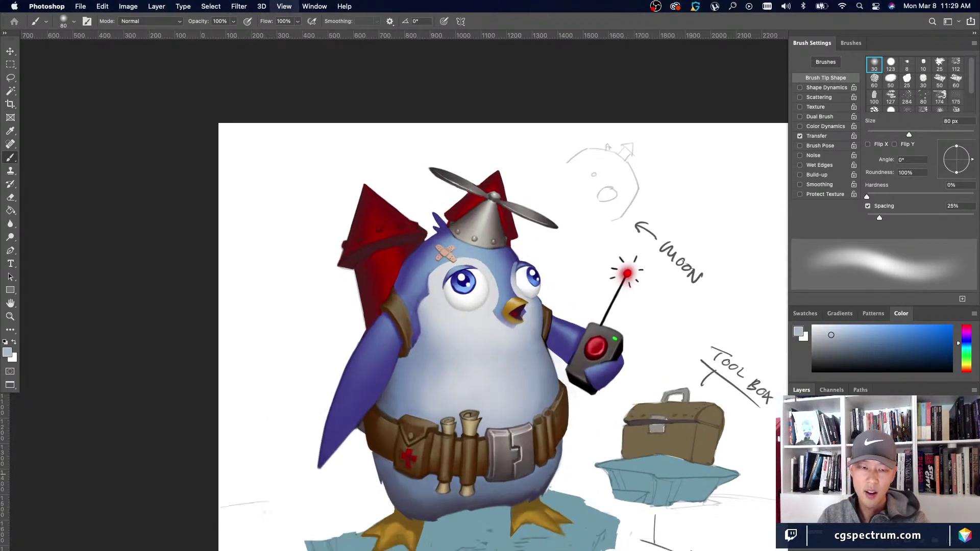
key("super+minus")
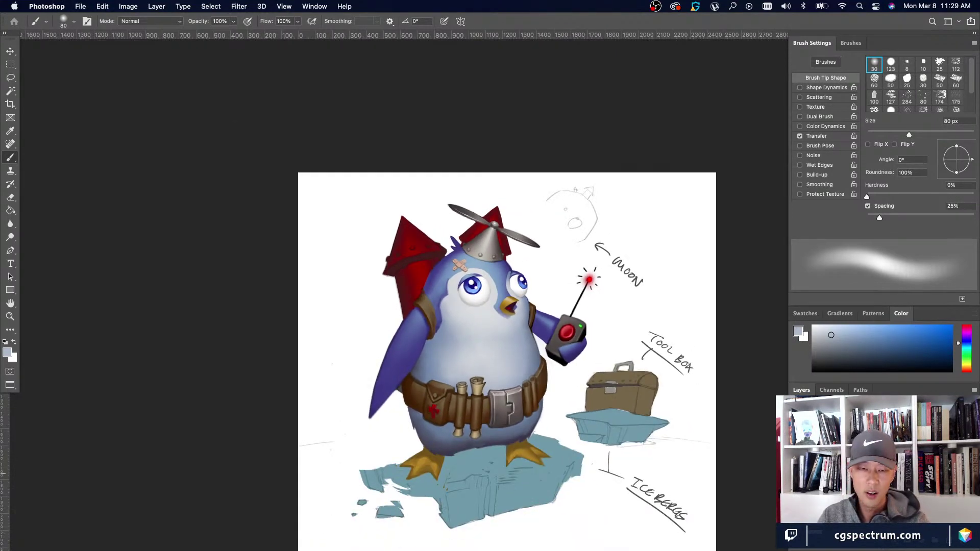
key("super+equal")
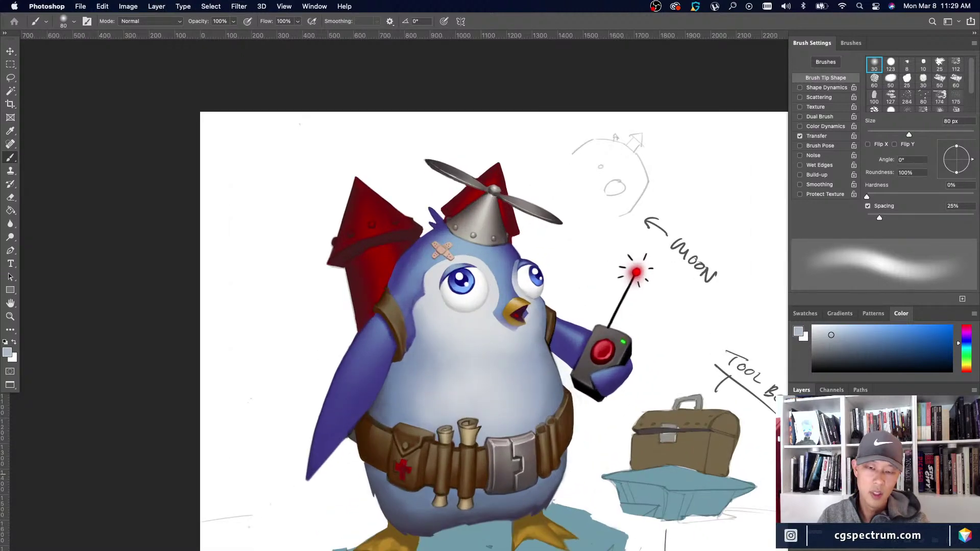
key("super+minus")
key("super+minus")
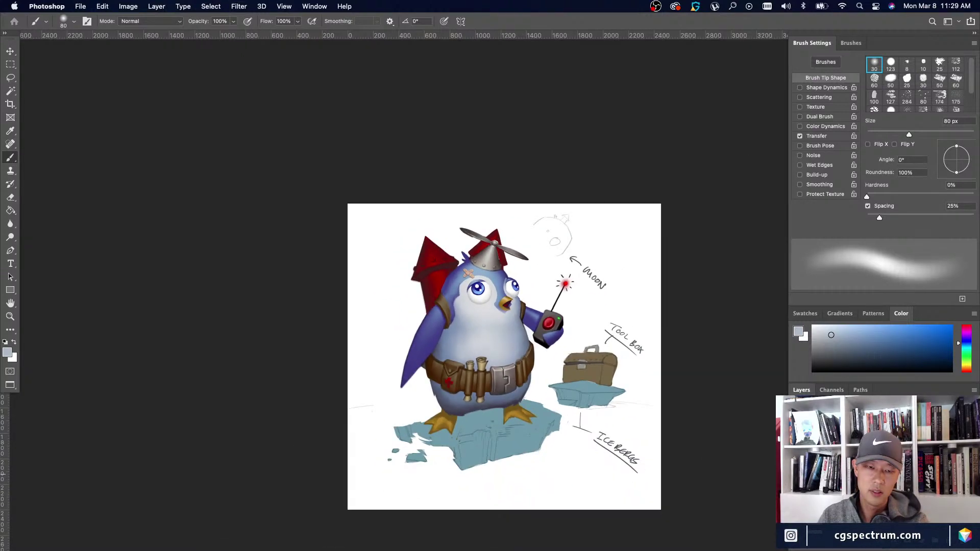
key("super+equal")
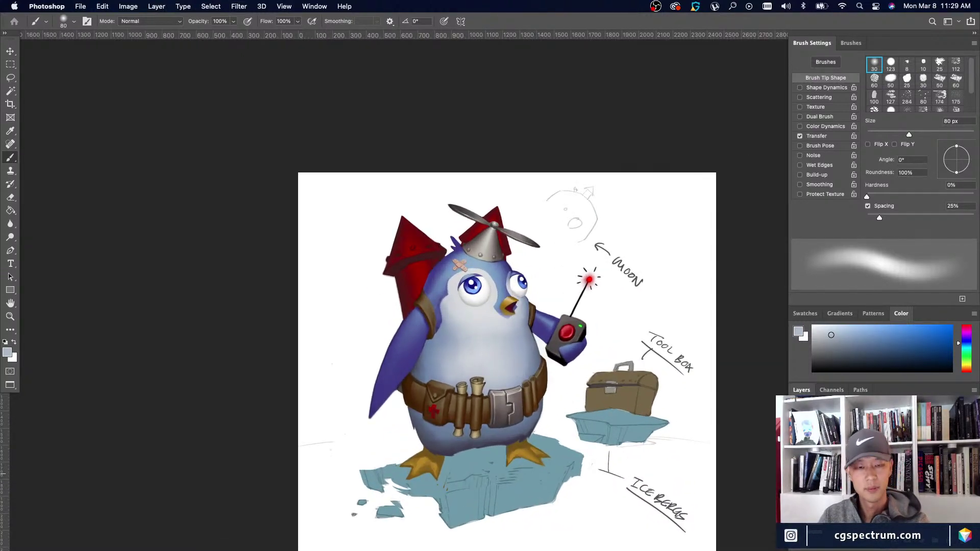
key("super+minus")
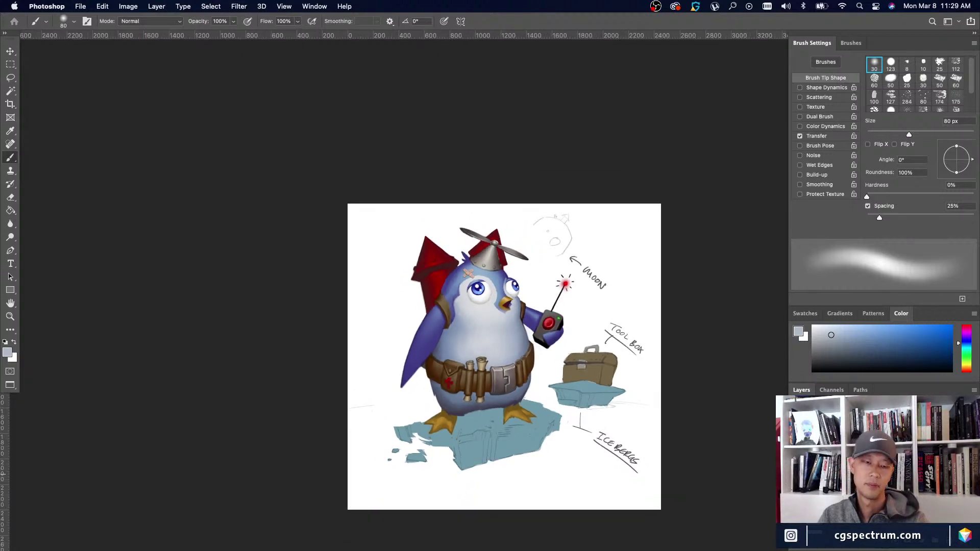
key("super+equal")
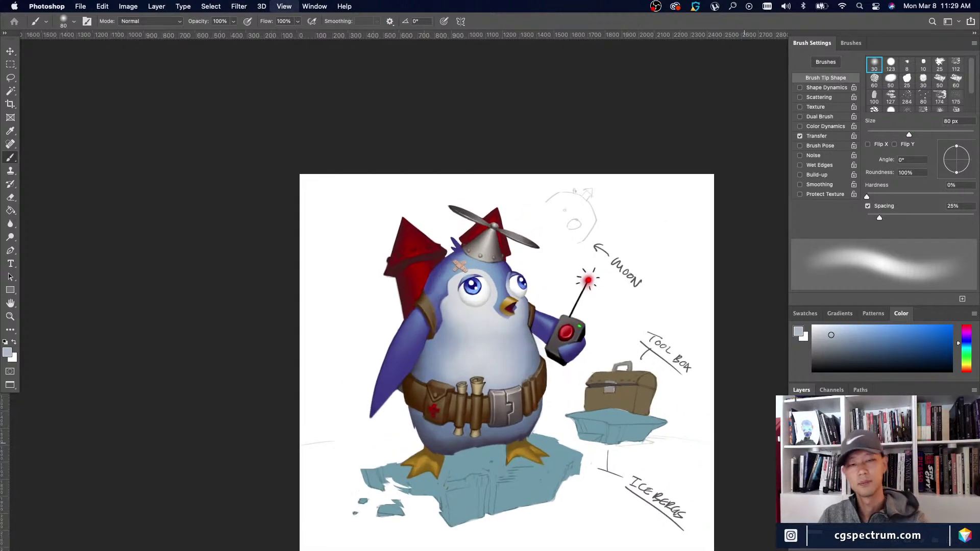
key("super+minus")
key("super+minus")
key("super+equal")
key("super+equal")
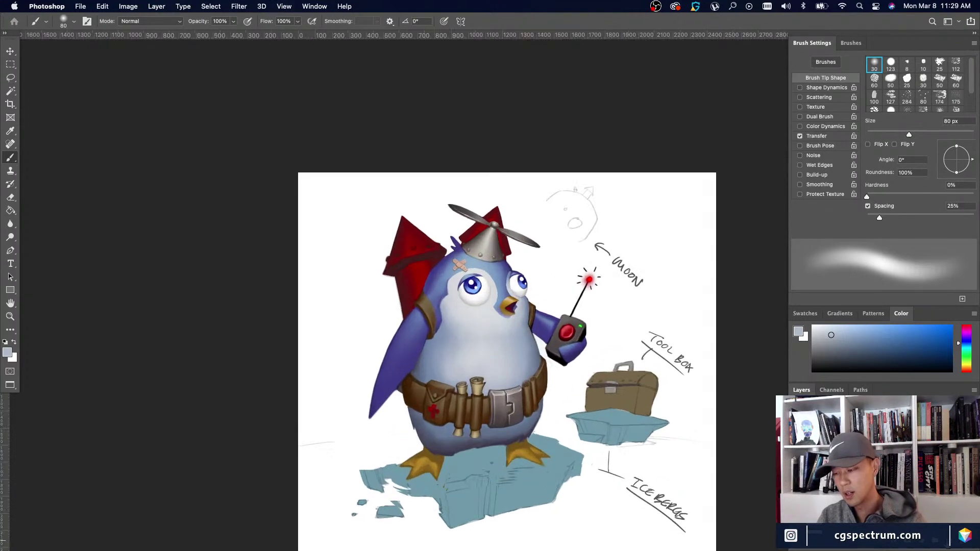
Blend a pale tone sampled from the middle of the penguin's belly with the soft Brush at 175 px.
key("bracketright")
key("bracketright")
key("bracketright")
key("bracketright")
key("bracketright")
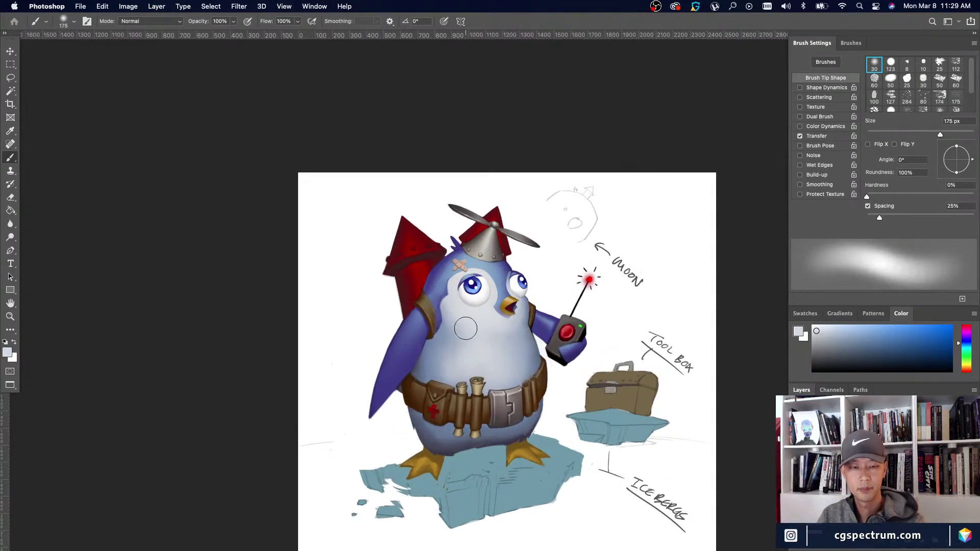
left_click(479, 353, "alt")
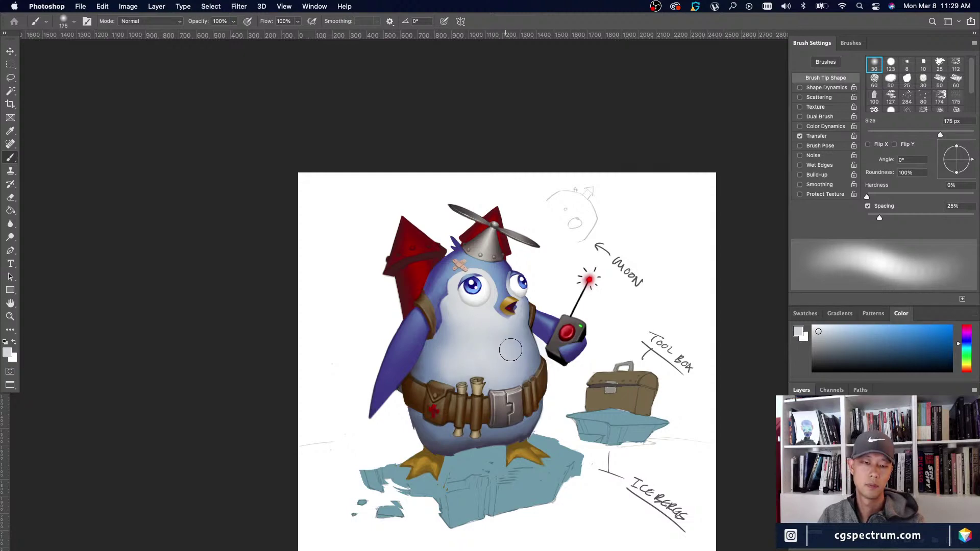
Sample the darker blue-grey on the belly's edge beside the remote and shade the belly's sides, reducing the soft Brush to 70 px.
left_click(532, 354, "alt")
key("bracketleft")
key("bracketleft")
key("bracketleft")
key("bracketleft")
key("bracketleft")
key("bracketleft")
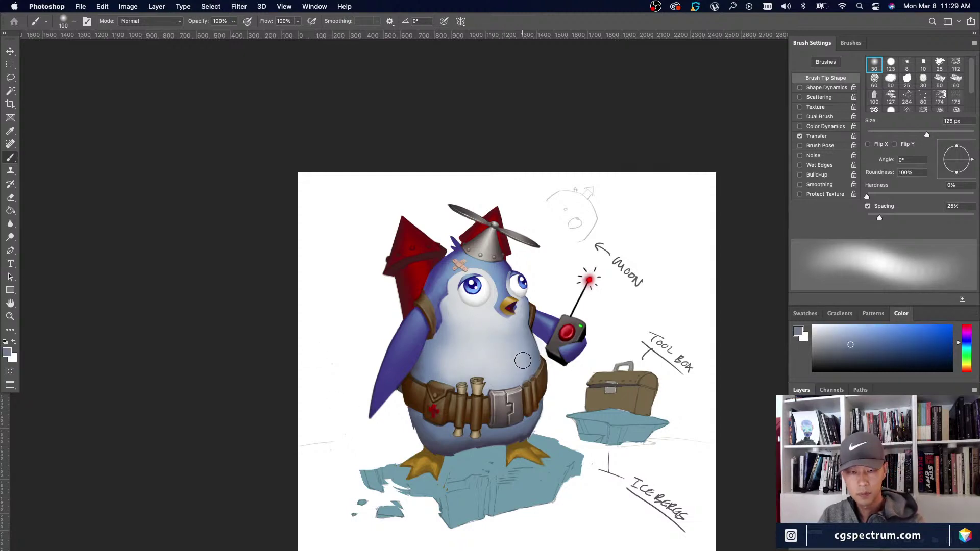
key("super+minus")
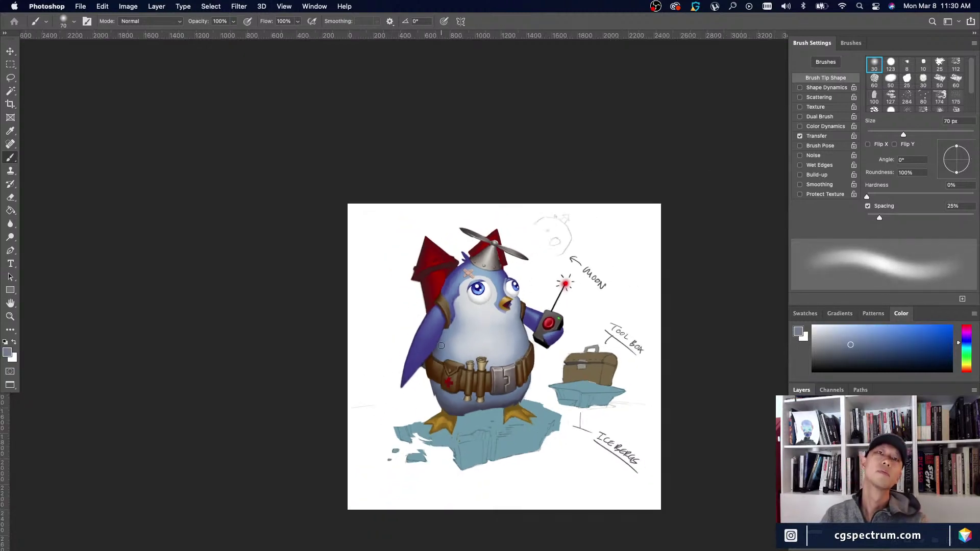
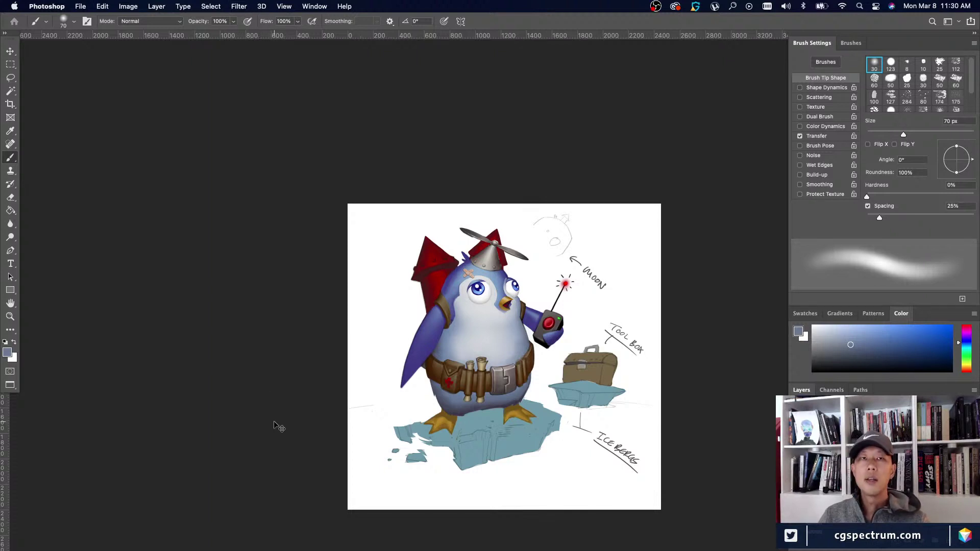
Examine the penguin's body, belt and feet up close and within the whole illustration.
key("super+plus")
left_click_drag(298, 480, 290, 429)
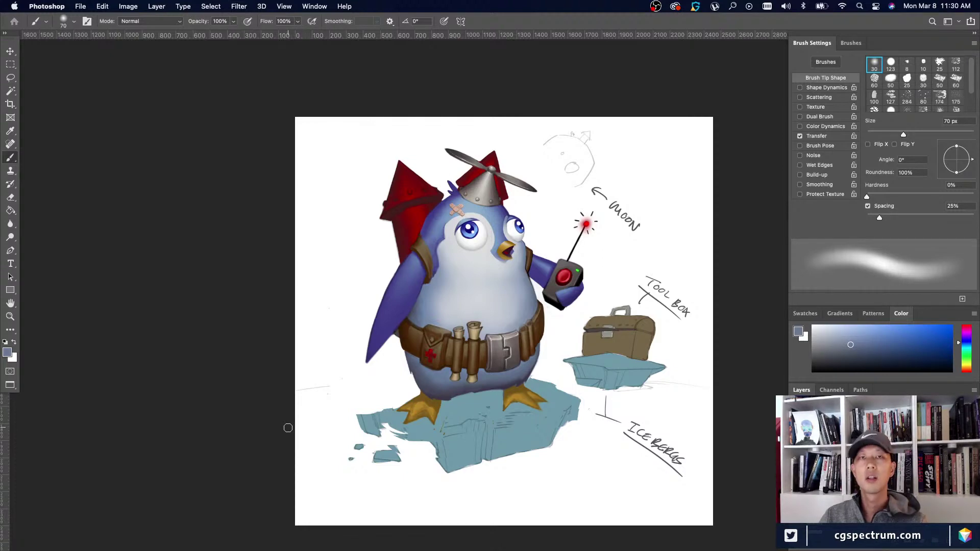
scroll(291, 475, "down", 2)
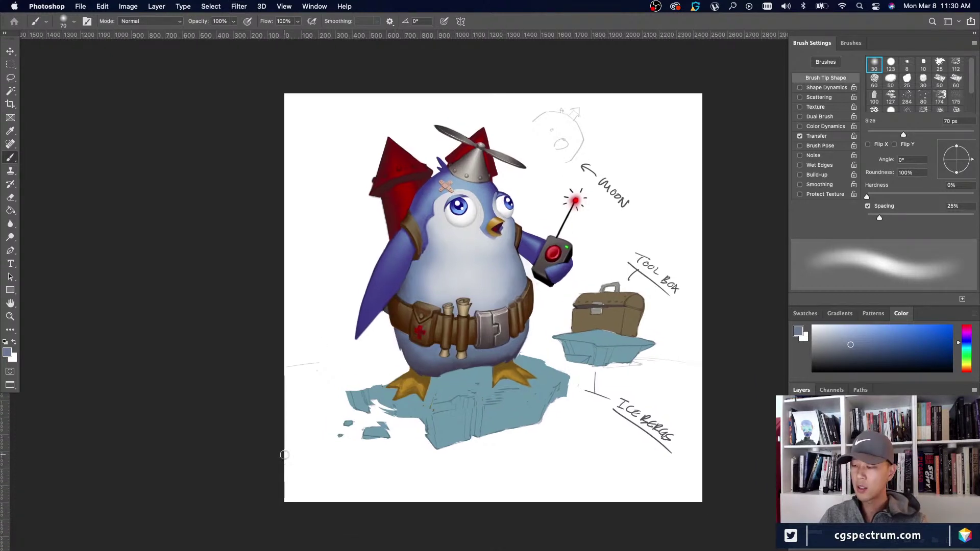
key("super+equal")
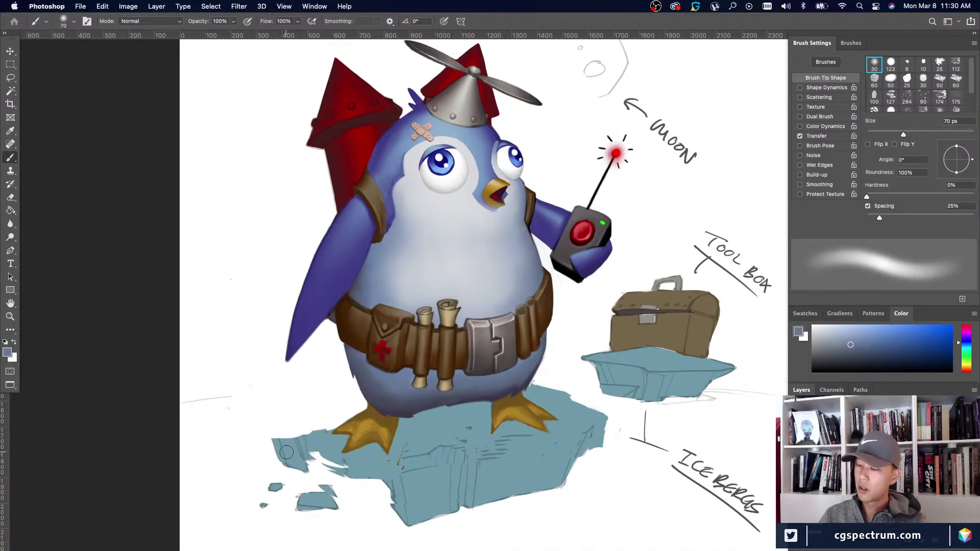
key("super+minus")
key("super+minus")
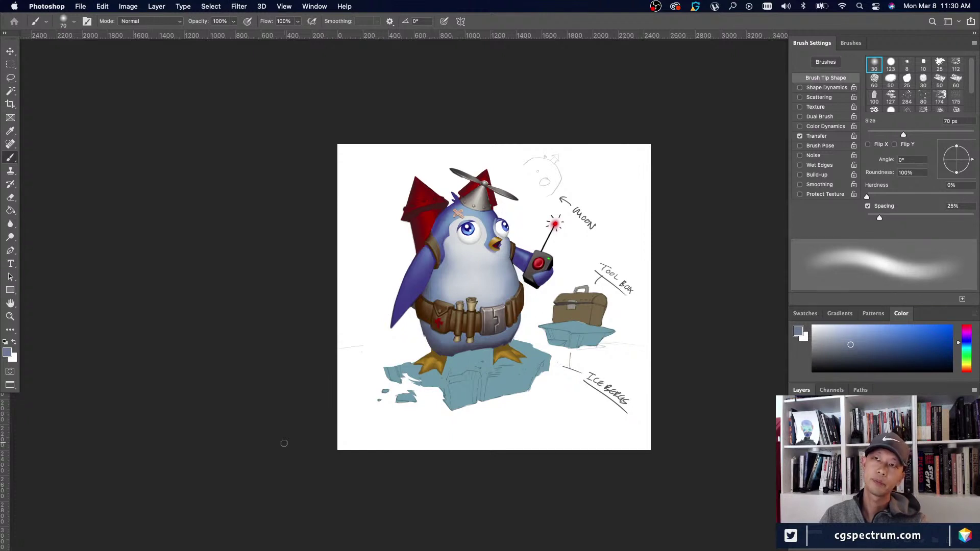
key("super+plus")
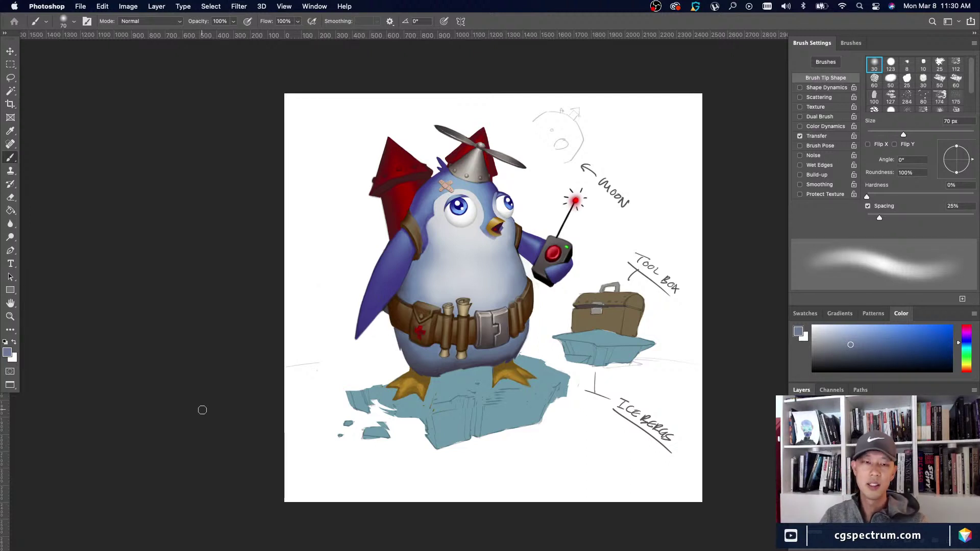
scroll(234, 469, "down", 2)
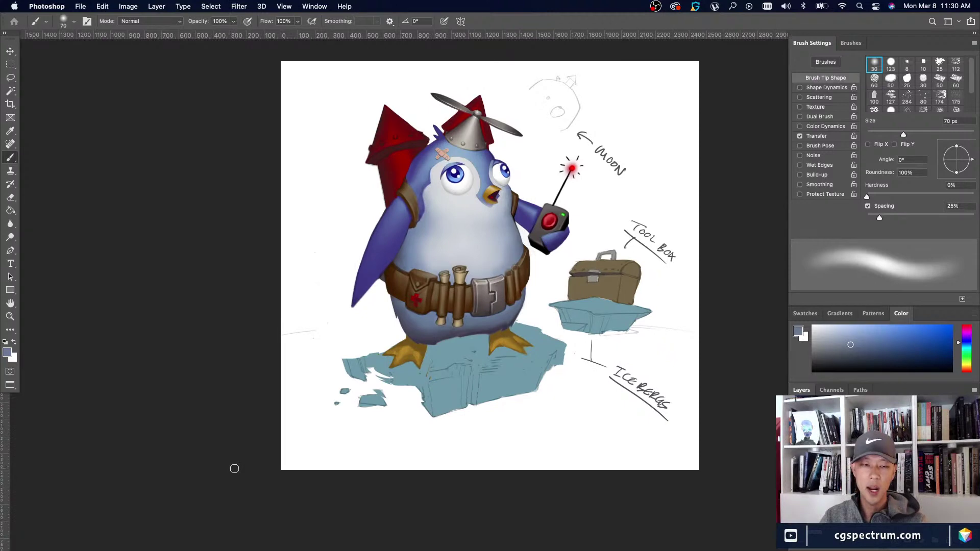
key("super+plus")
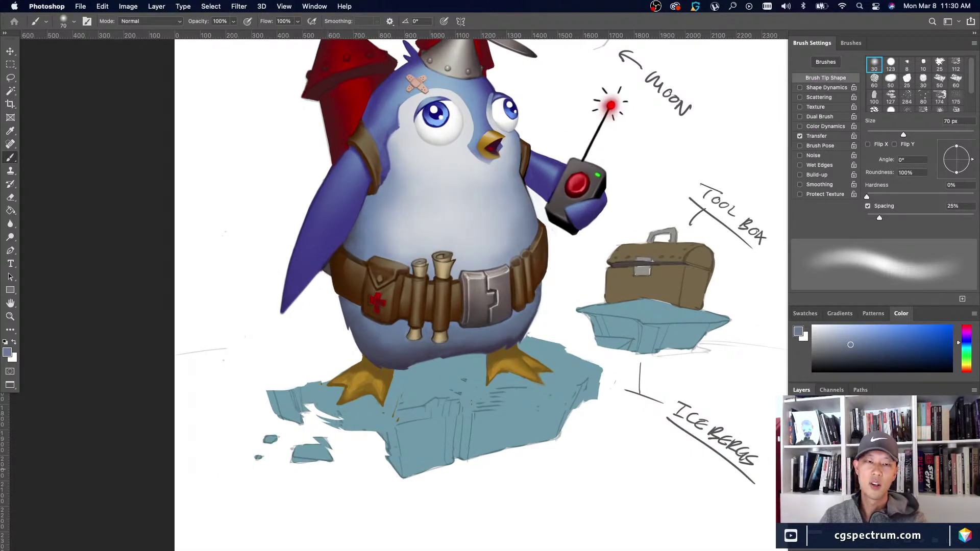
key("super+minus")
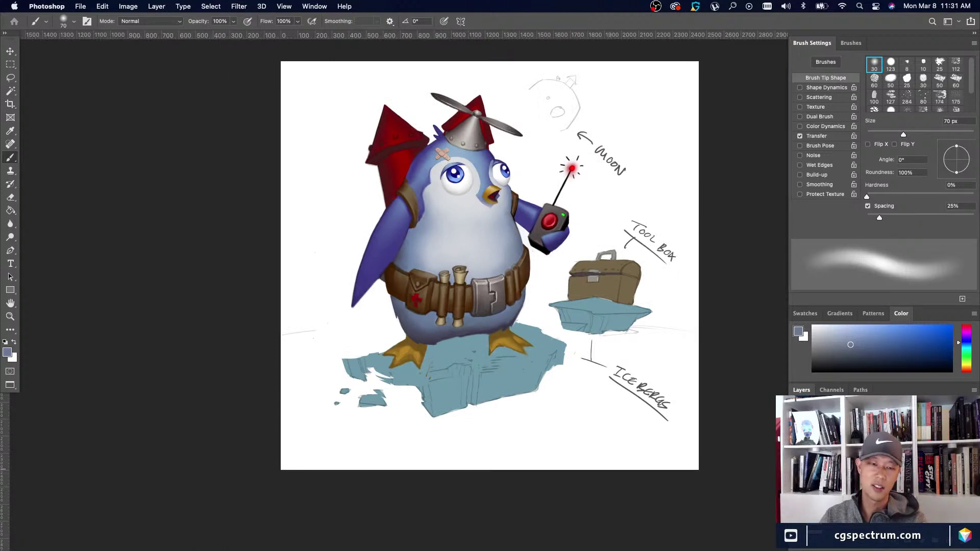
key("super+plus")
key("super+minus")
left_click_drag(728, 488, 712, 482)
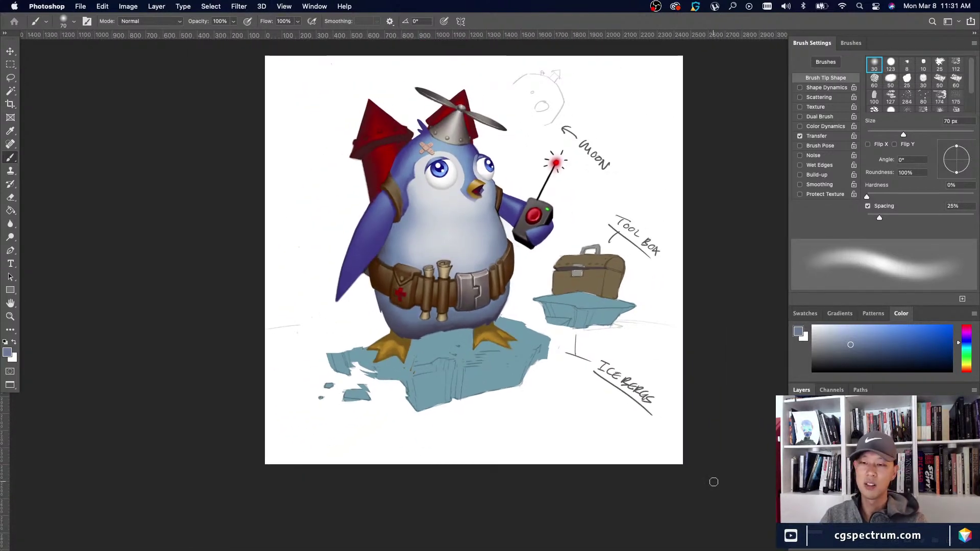
key("super+plus")
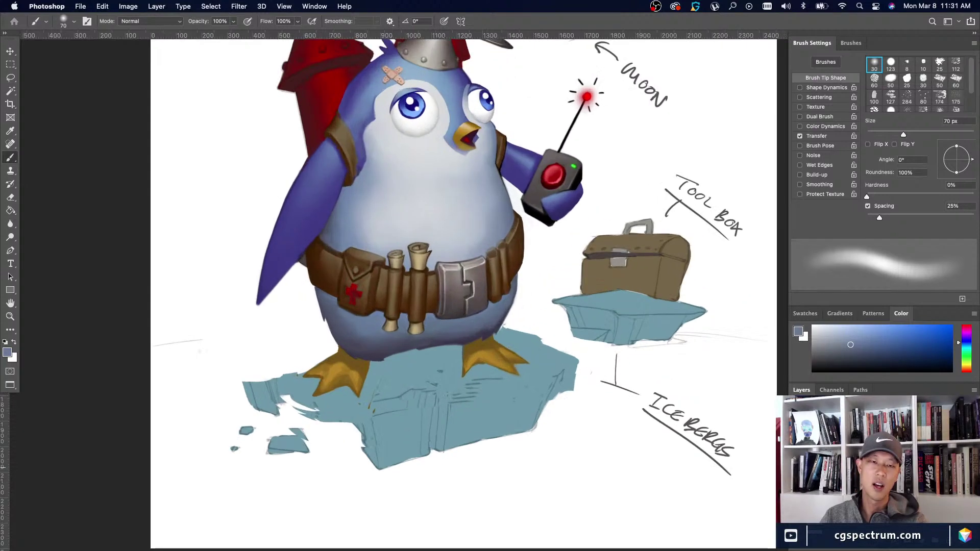
left_click_drag(628, 398, 690, 474)
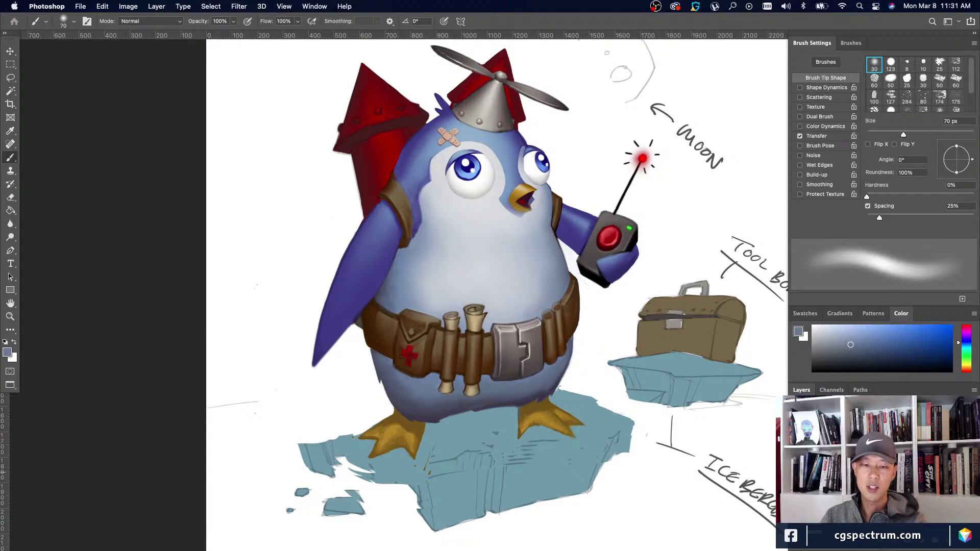
key("super+minus")
key("super+minus")
key("super+minus")
key("super+plus")
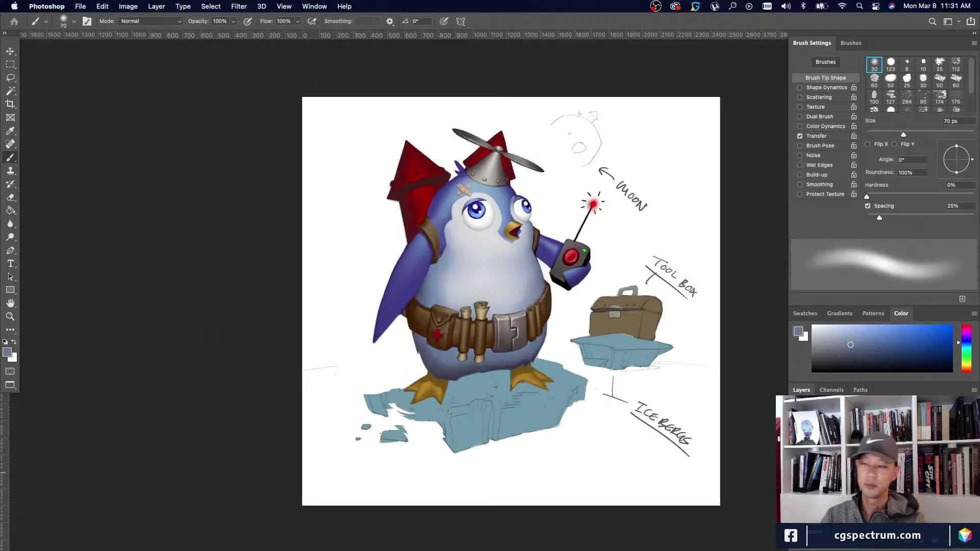
Sample blue-grey shades from the lower belly and blend them above the belt with the soft Brush at 80 to 90 px.
left_click(450, 268, "alt")
key("bracketright")
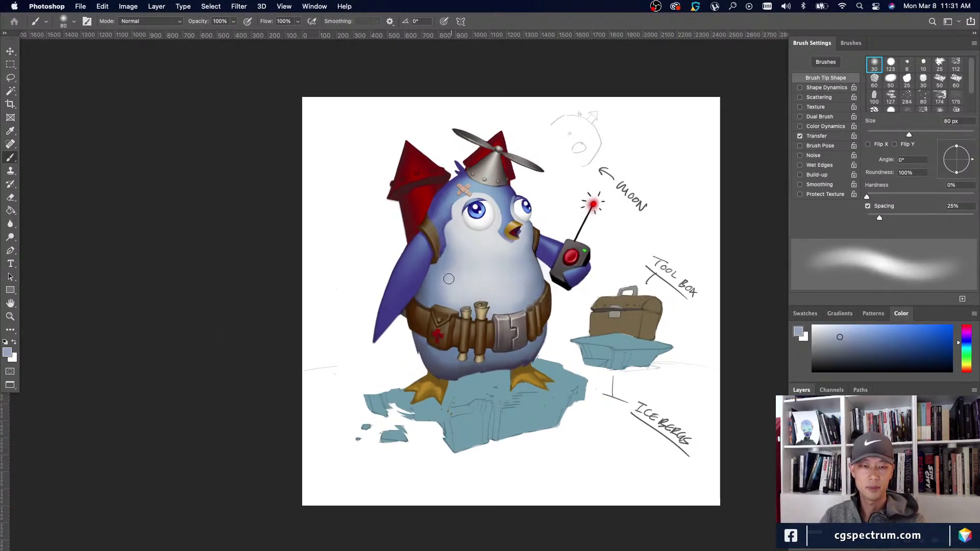
key("bracketright")
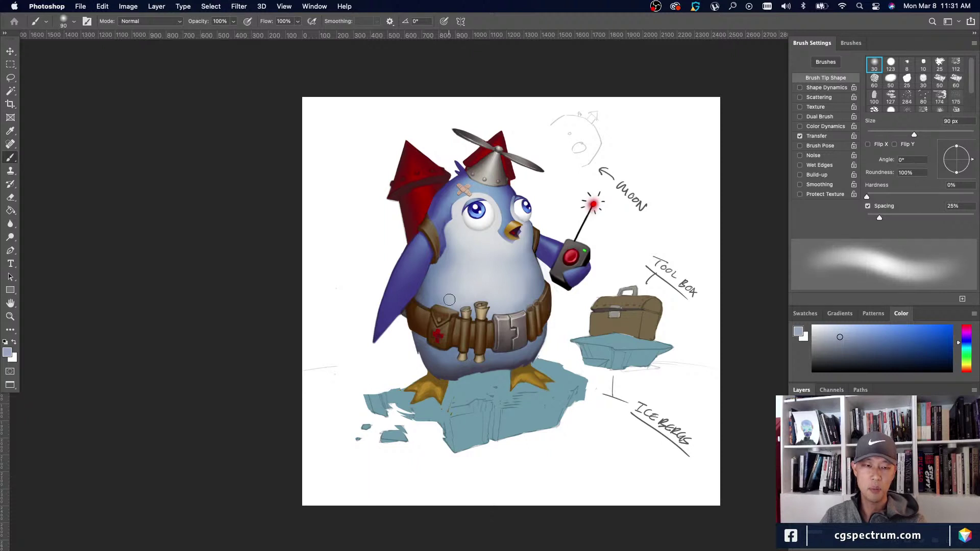
left_click(434, 282, "alt")
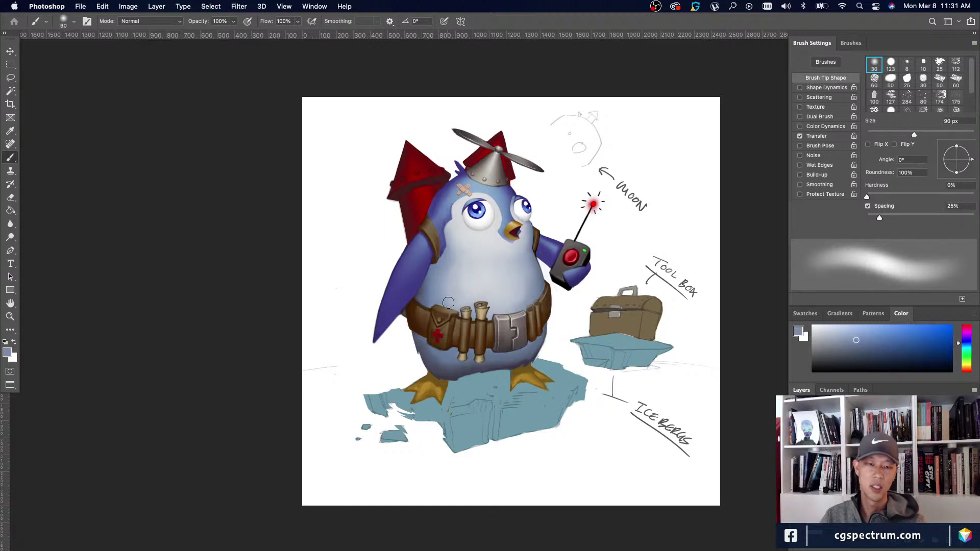
left_click(461, 285, "alt")
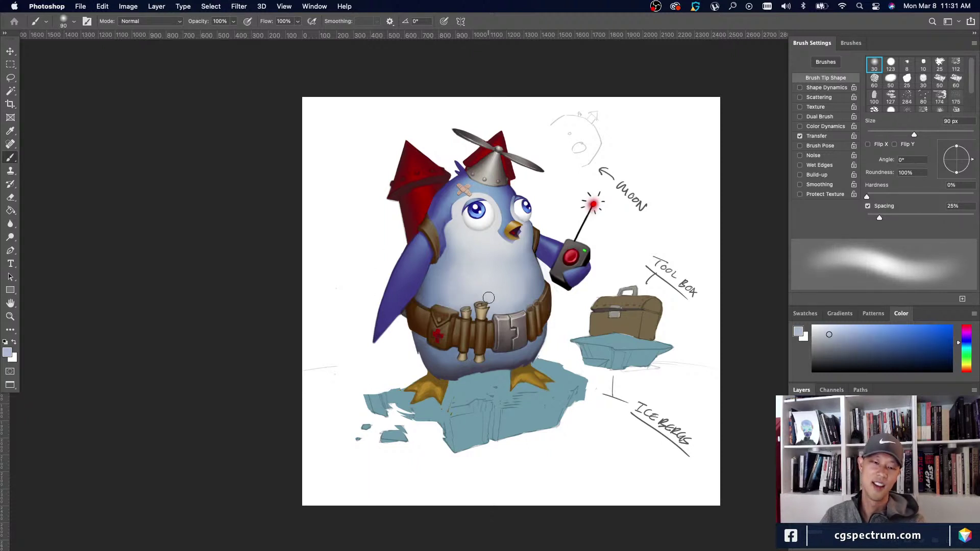
Judge the penguin's overall shading and readability by comparing the illustration at thumbnail size and enlarged.
key("super+minus")
key("super+minus")
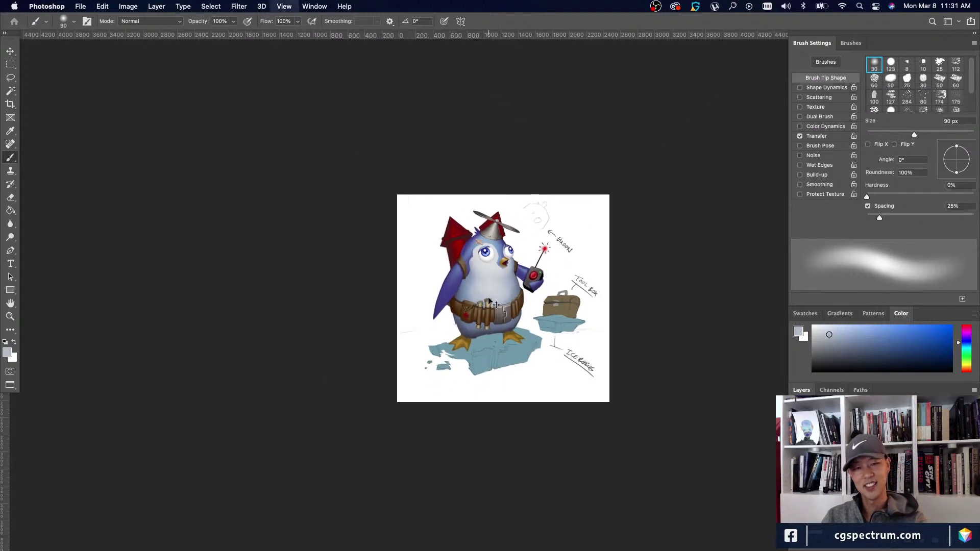
key("super+equal")
key("super+minus")
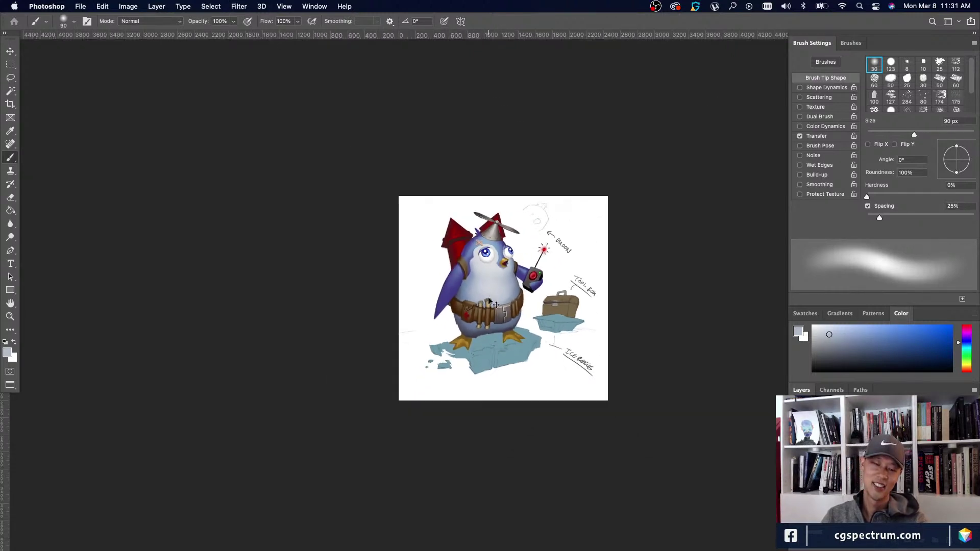
key("super+minus")
key("super+equal")
key("super+equal")
key("super+equal")
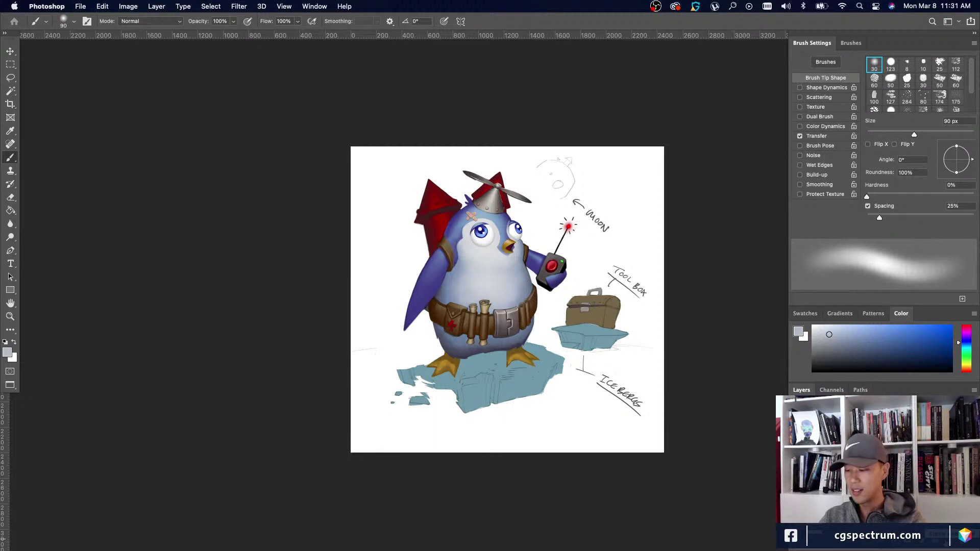
key("super+equal")
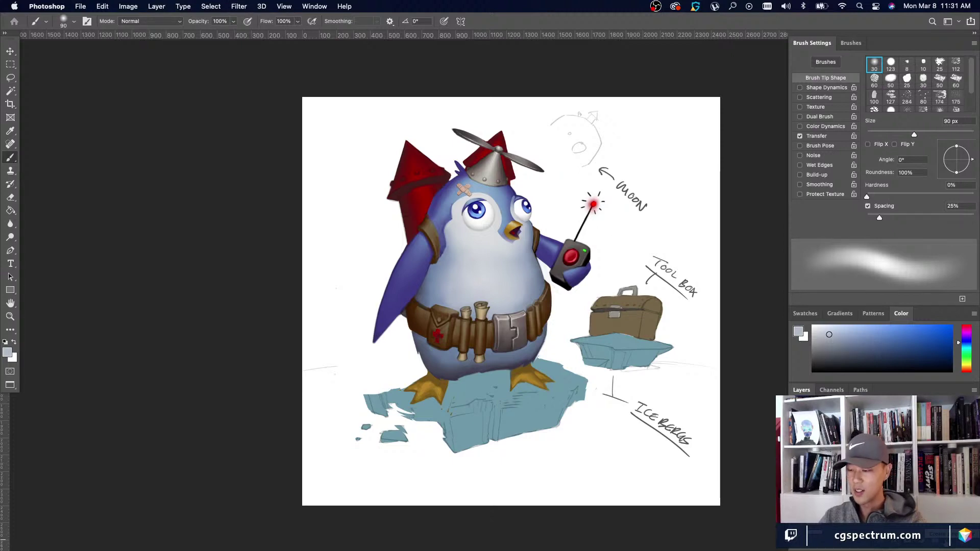
key("super+minus")
key("super+minus")
key("super+equal")
key("super+equal")
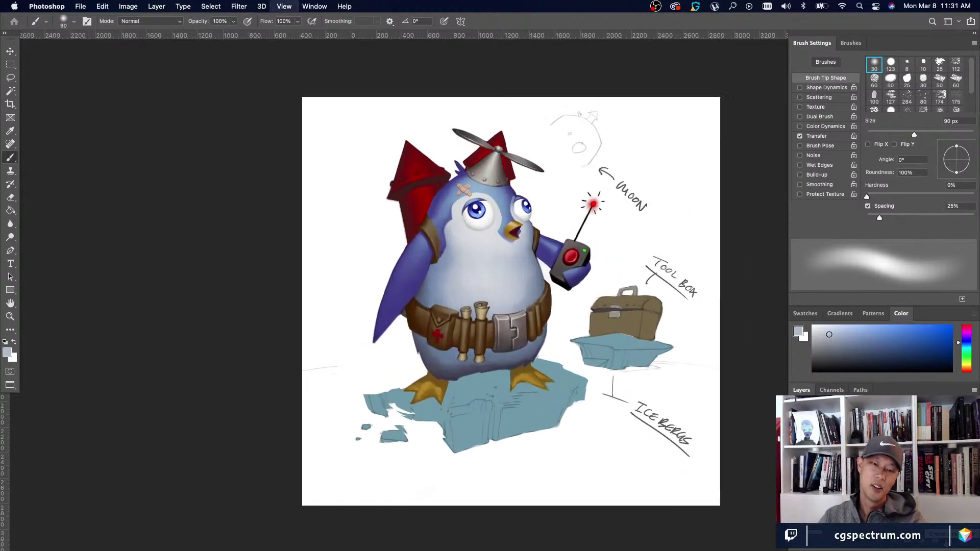
key("super+equal")
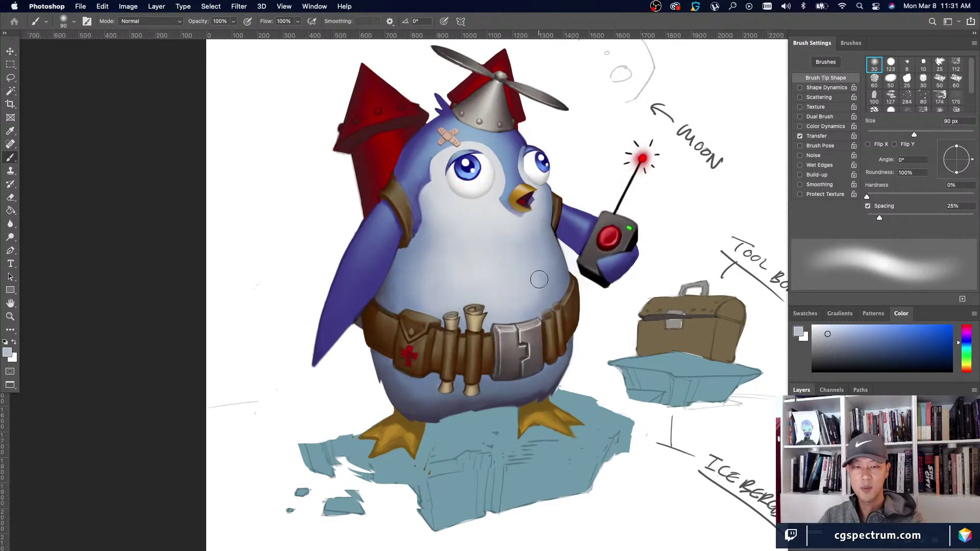
key("super+minus")
key("super+minus")
key("super+minus")
key("super+minus")
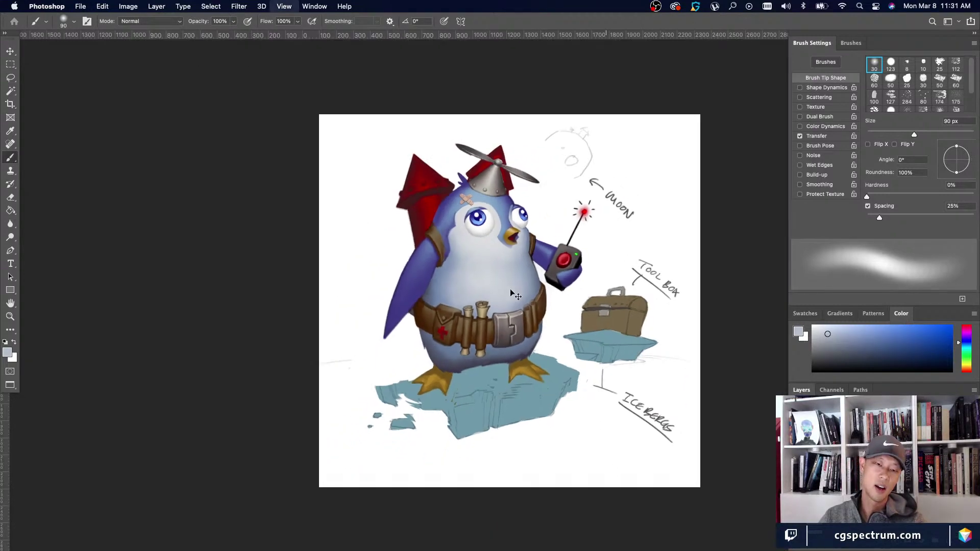
key("super+equal")
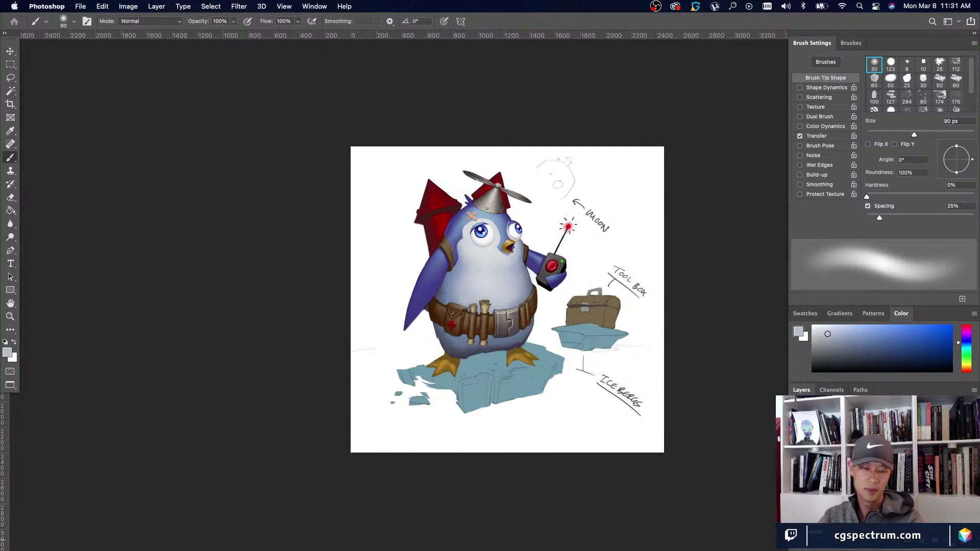
key("super+minus")
key("super+minus")
key("super+equal")
key("super+equal")
key("super+equal")
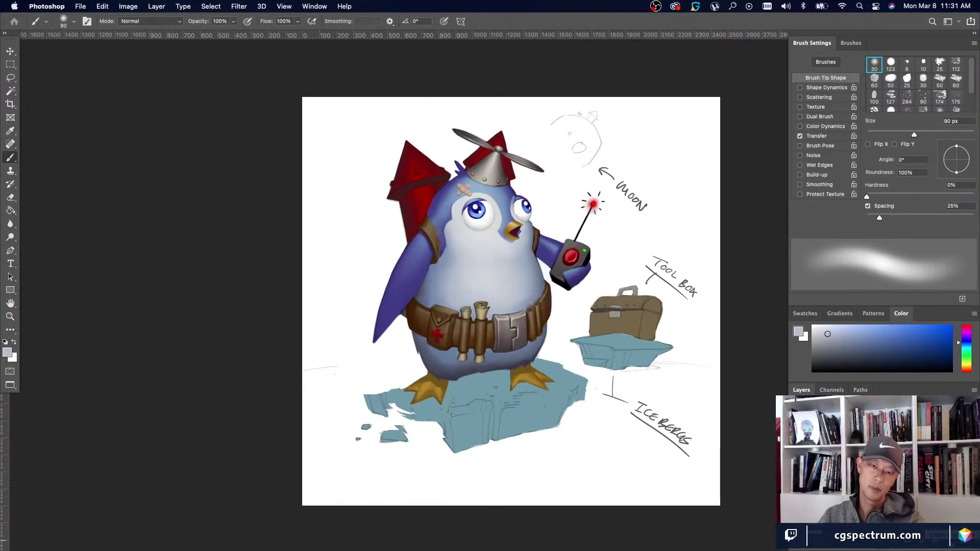
key("super+minus")
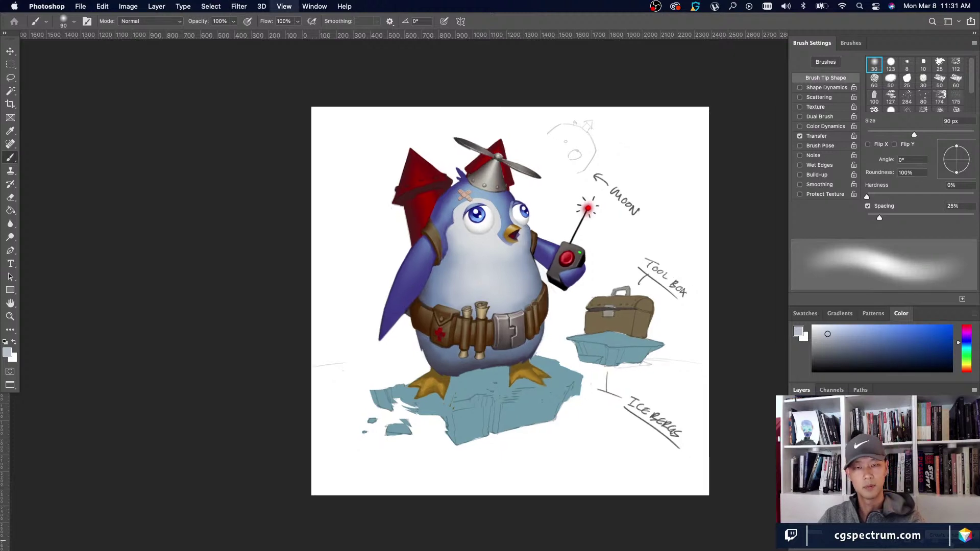
key("super+equal")
key("super+equal")
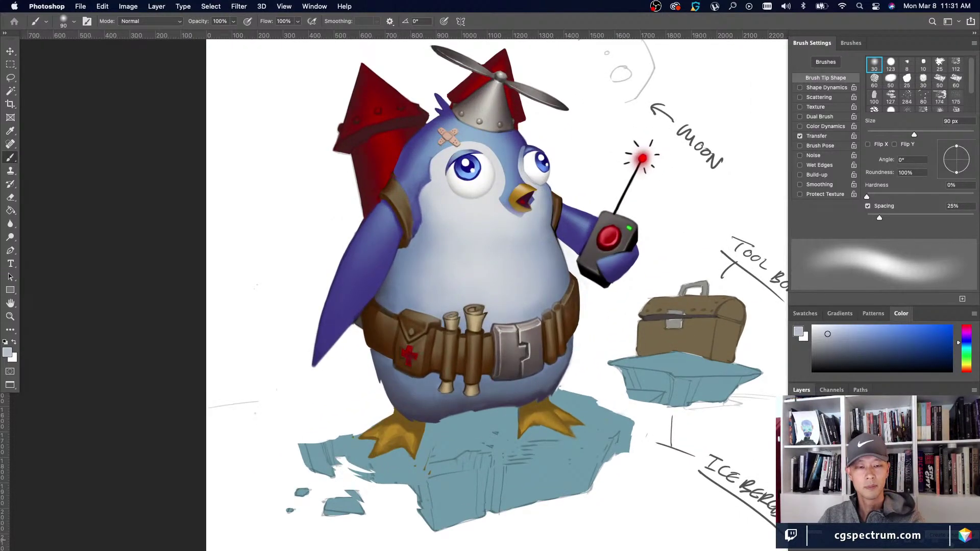
key("super+minus")
key("super+minus")
key("super+minus")
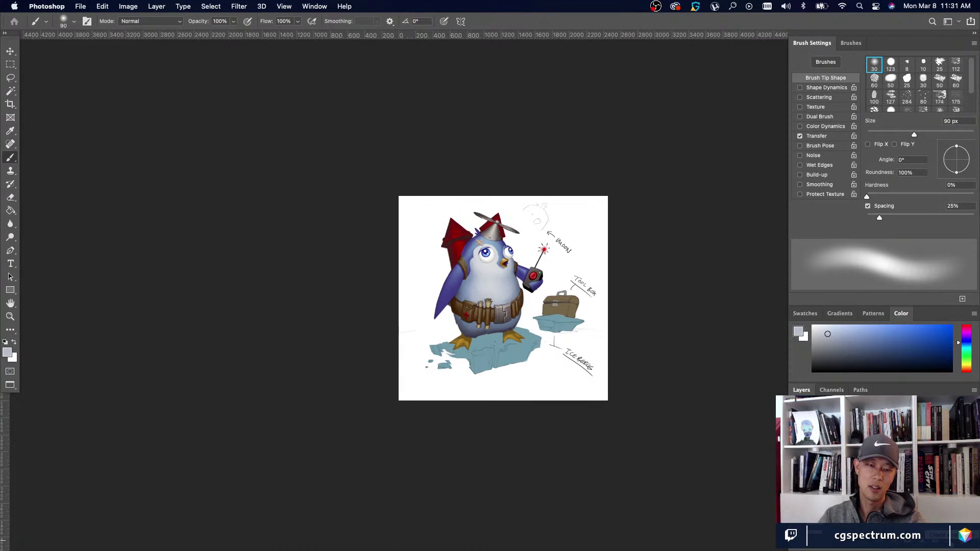
key("super+equal")
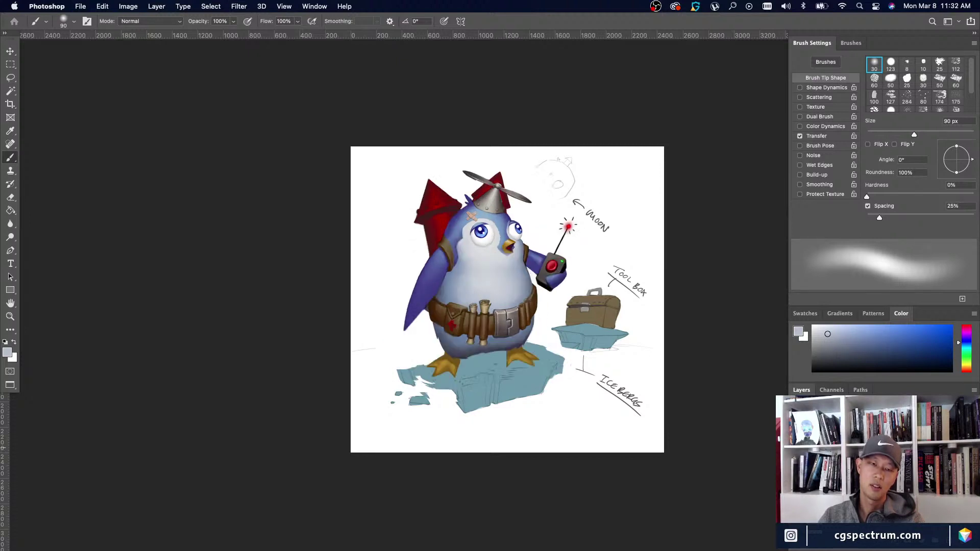
key("super+minus")
key("super+minus")
key("super+minus")
key("super+minus")
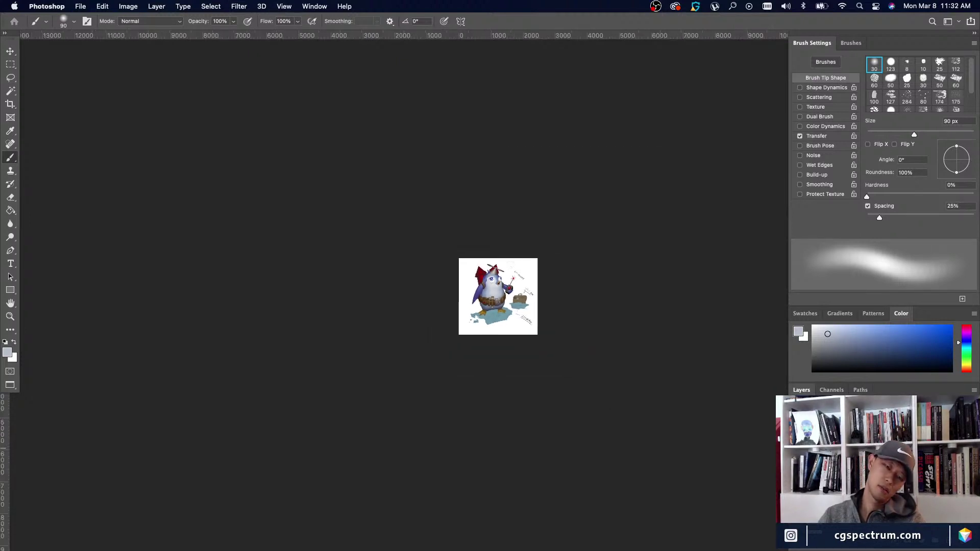
Lasso the penguin's larger eye and scale a copy of it down to 75.19%, placed slightly closer to the beak.
key("super+plus")
key("super+plus")
key("super+plus")
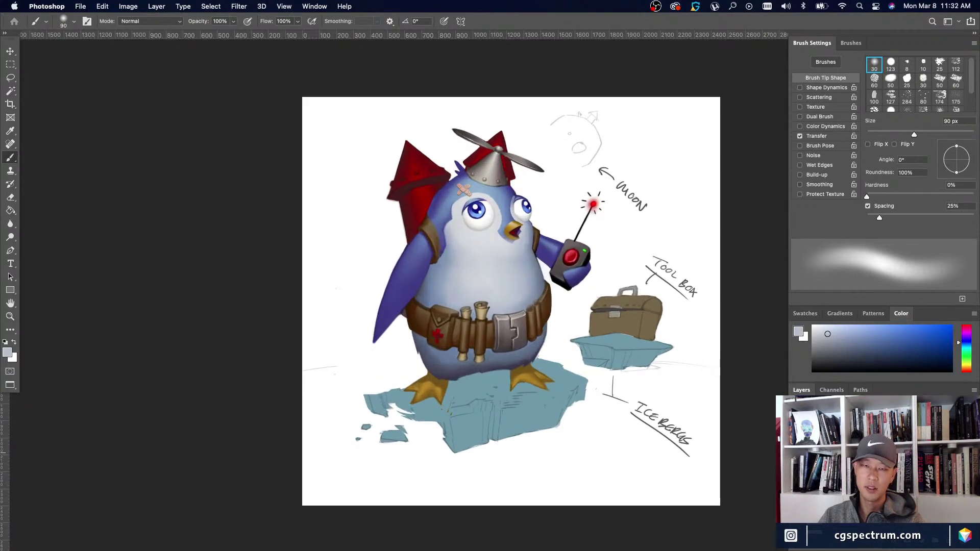
key("super+plus")
key("super+plus")
left_click_drag(545, 326, 531, 477)
key("l")
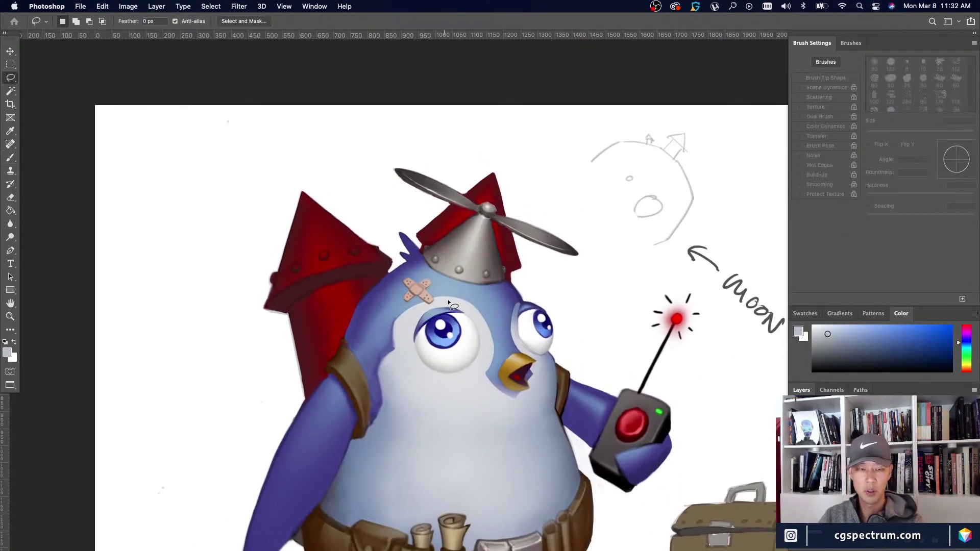
mouse_move(449, 301)
left_mouse_down()
mouse_move(481, 367)
mouse_move(450, 381)
mouse_move(416, 371)
mouse_move(408, 337)
mouse_move(442, 303)
left_mouse_up()
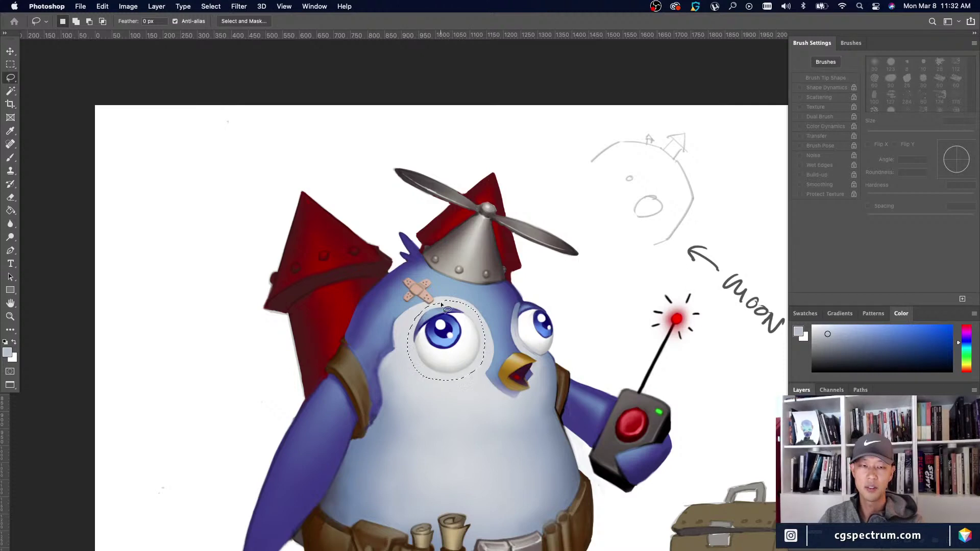
key("shift")
key("super+t")
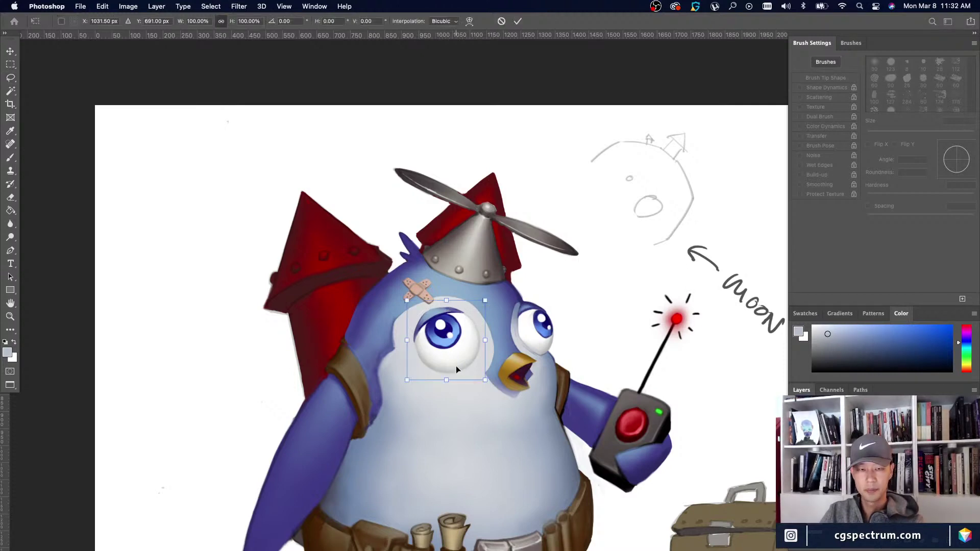
left_click_drag(485, 381, 465, 353)
key("Left")
key("Left")
key("Left")
key("Left")
key("Left")
key("Left")
key("Left")
key("Left")
key("Left")
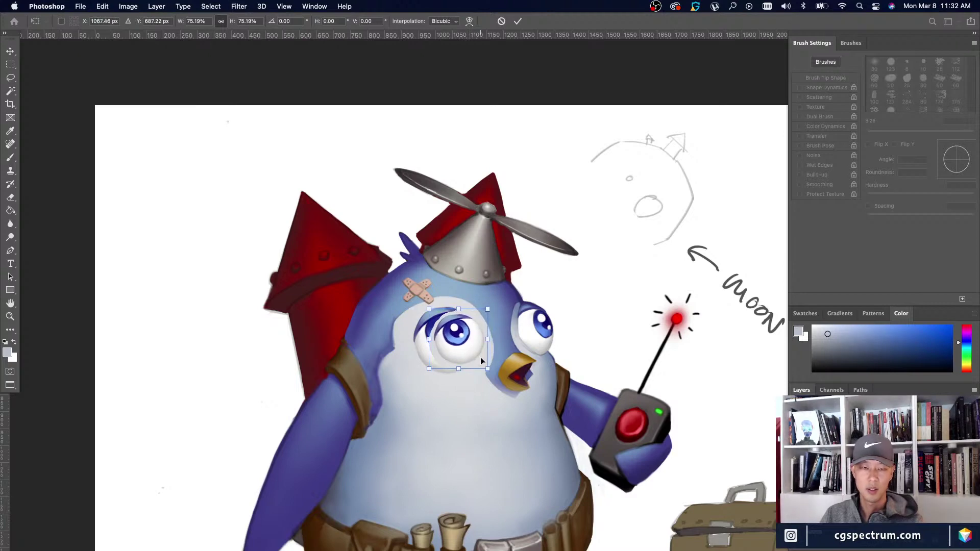
key("super+minus")
key("super+equal")
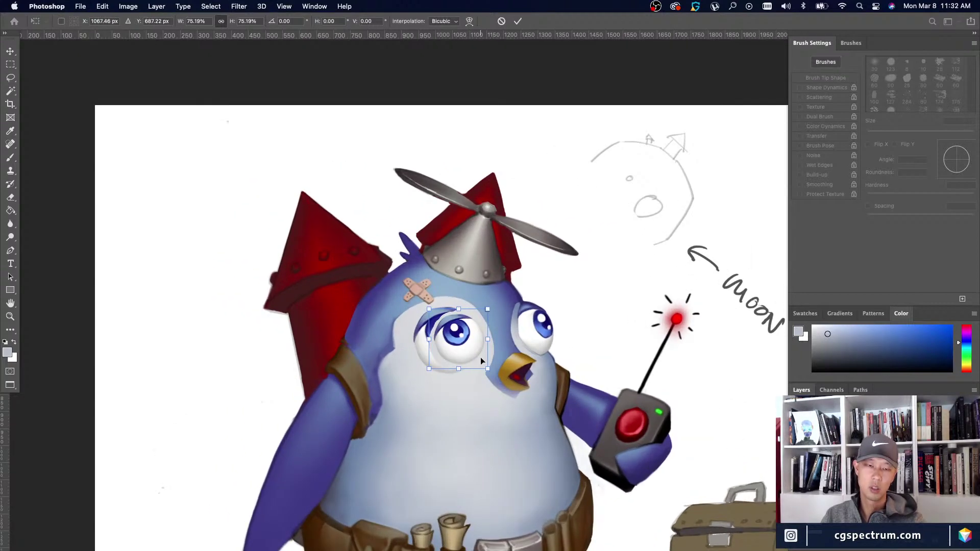
key("Return")
Lasso the penguin's smaller eye, scale a copy down to 84.37% against the beak side, and deselect it.
key("l")
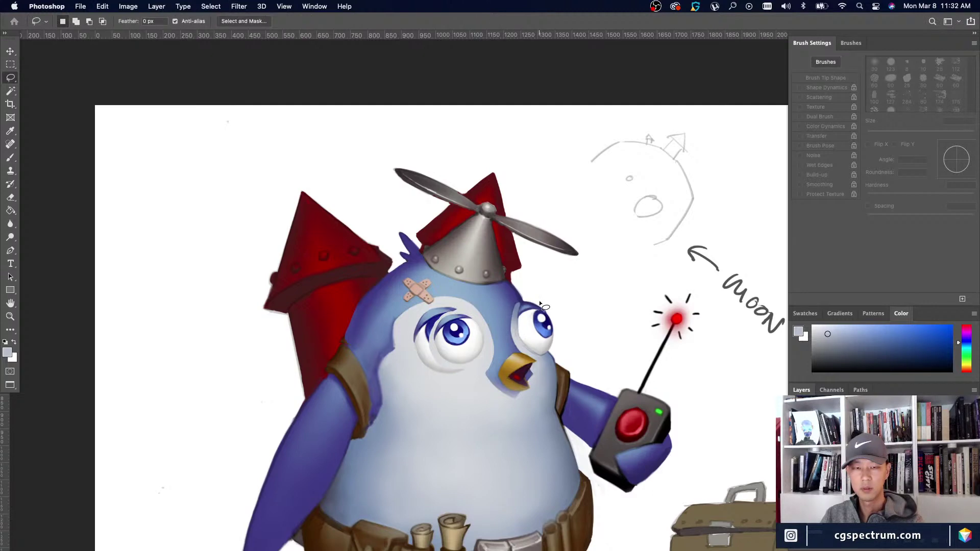
left_click_drag(540, 303, 555, 346)
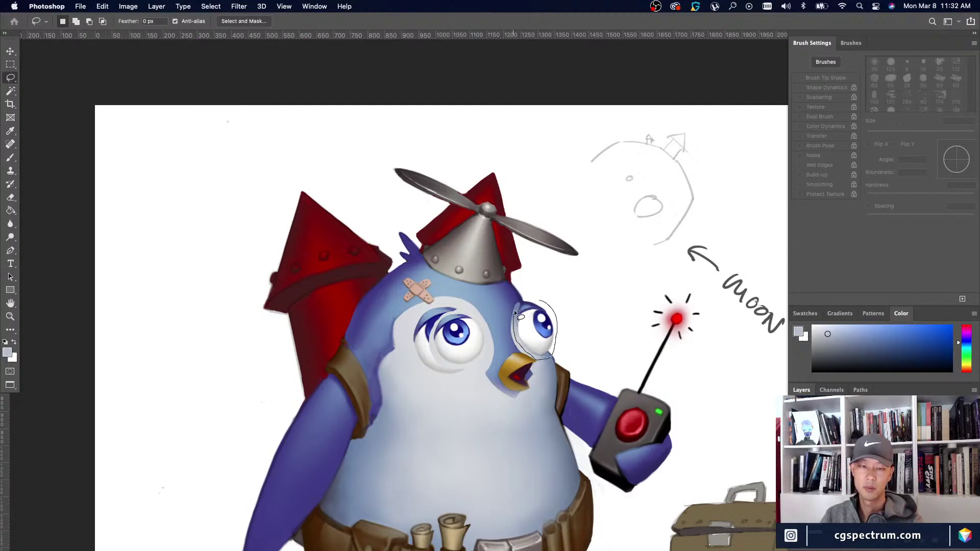
left_click_drag(542, 303, 547, 305)
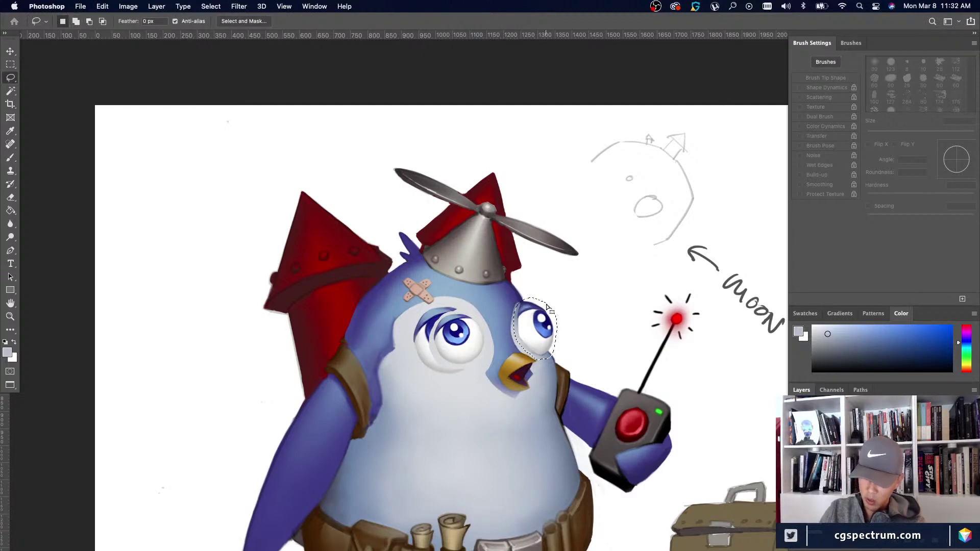
key("super+t")
left_click_drag(556, 359, 528, 344)
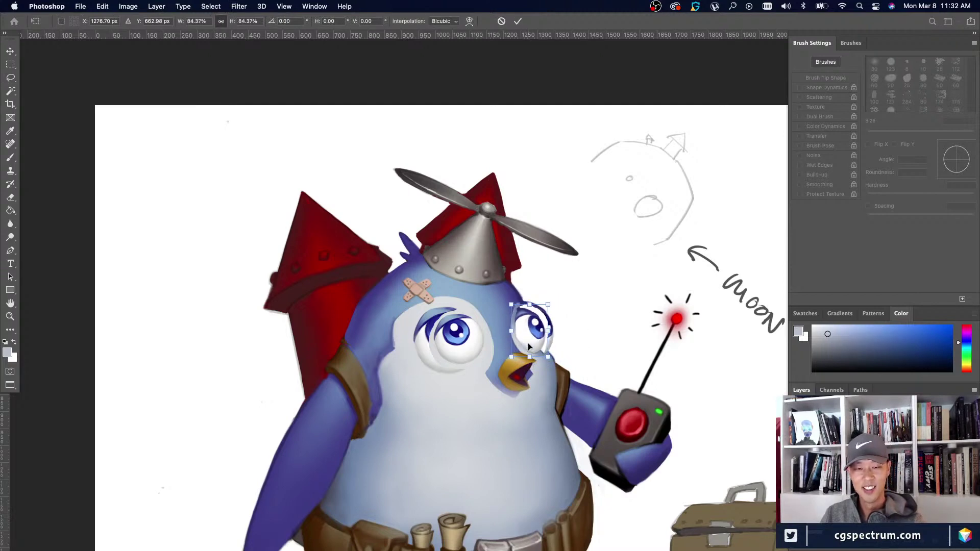
key("Return")
key("super+d")
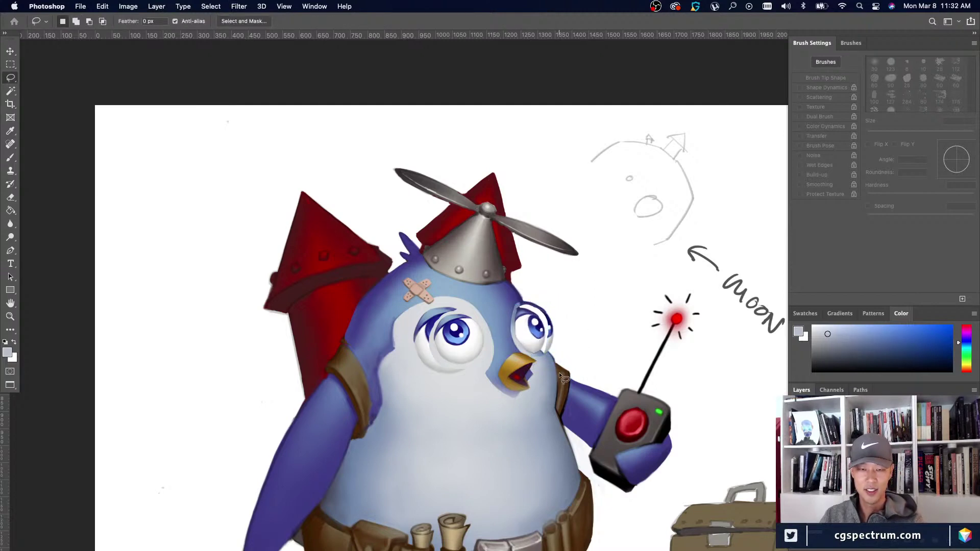
Sample the white background and paint out the old eye's leftover edge outside the smaller eye with the soft Brush at about 10 px.
key("b")
left_click(537, 293, "alt")
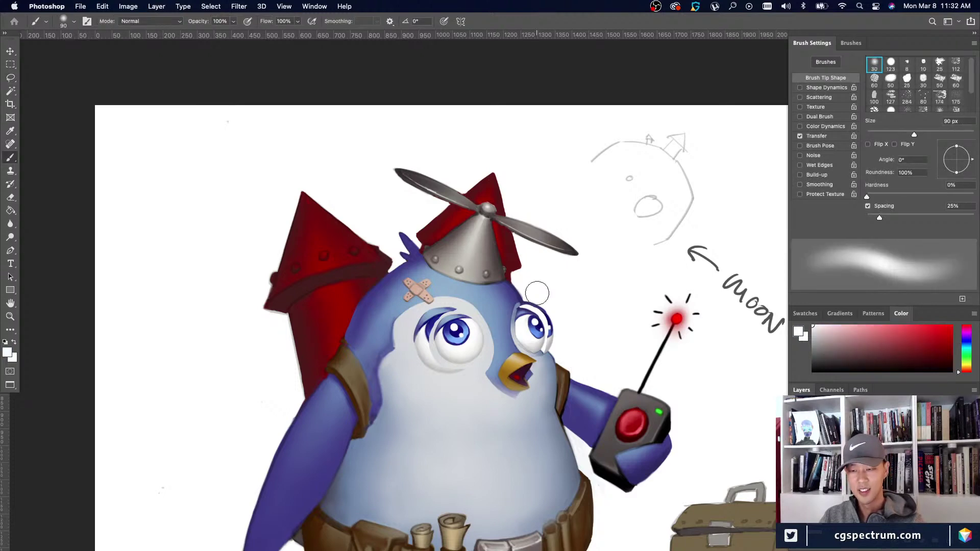
key("super+plus")
left_click_drag(569, 422, 501, 458)
key("bracketleft")
key("bracketleft")
key("bracketleft")
key("bracketleft")
key("bracketleft")
key("bracketleft")
key("bracketleft")
key("bracketleft")
key("bracketleft")
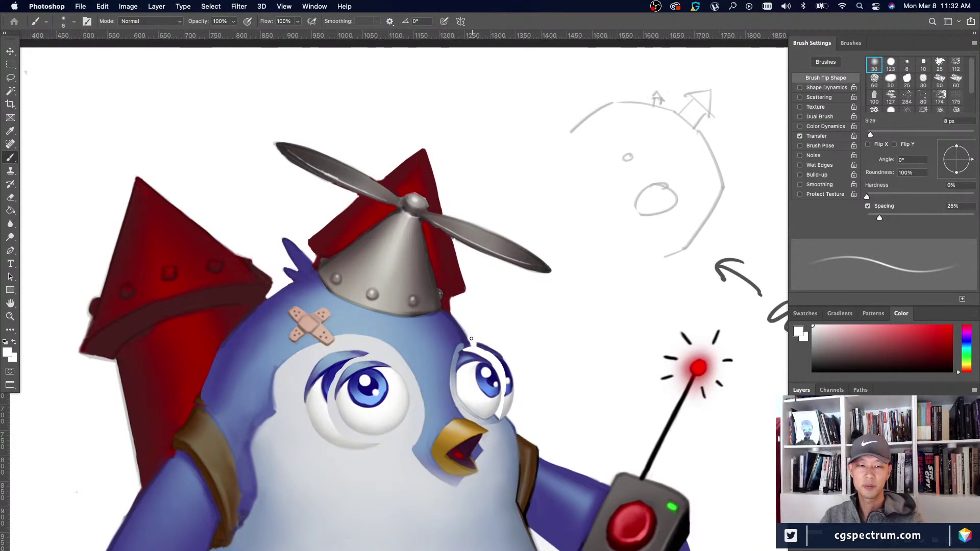
key("bracketright")
key("bracketright")
key("bracketright")
mouse_move(496, 353)
left_mouse_down()
mouse_move(512, 373)
mouse_move(508, 411)
left_mouse_up()
key("bracketleft")
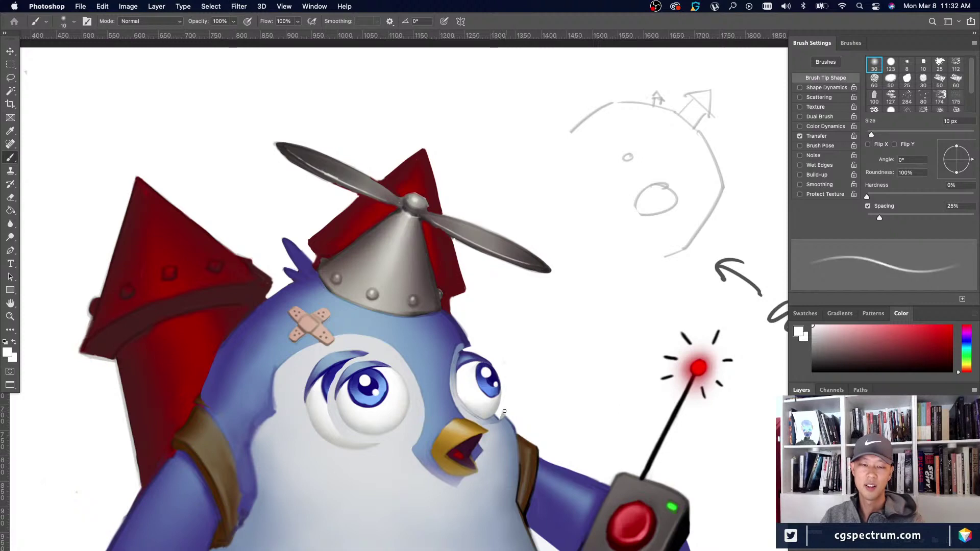
Compare the face with and without the eye edits by toggling layer visibility, and judge the eyes at several magnifications.
left_click(796, 478)
left_click(796, 479)
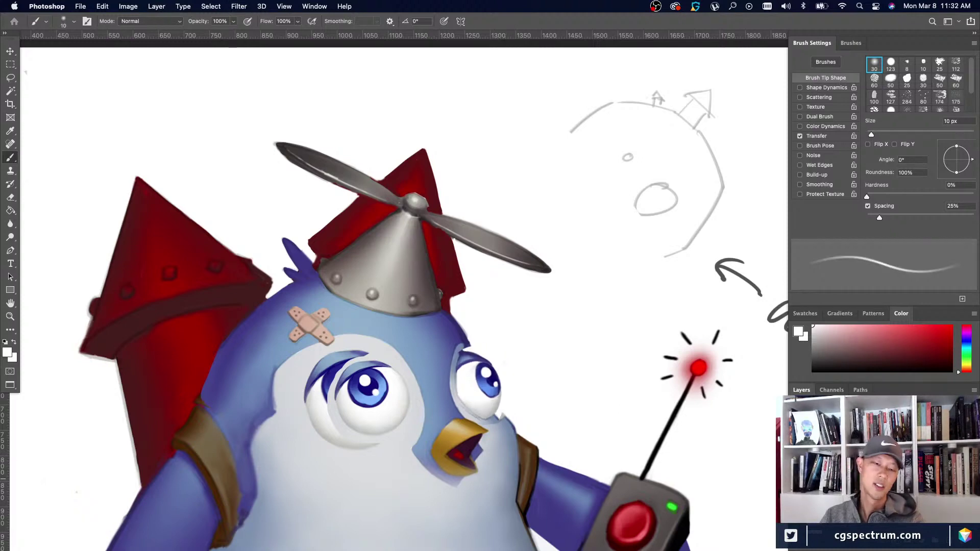
key("super+minus")
key("super+minus")
key("super+equal")
key("super+equal")
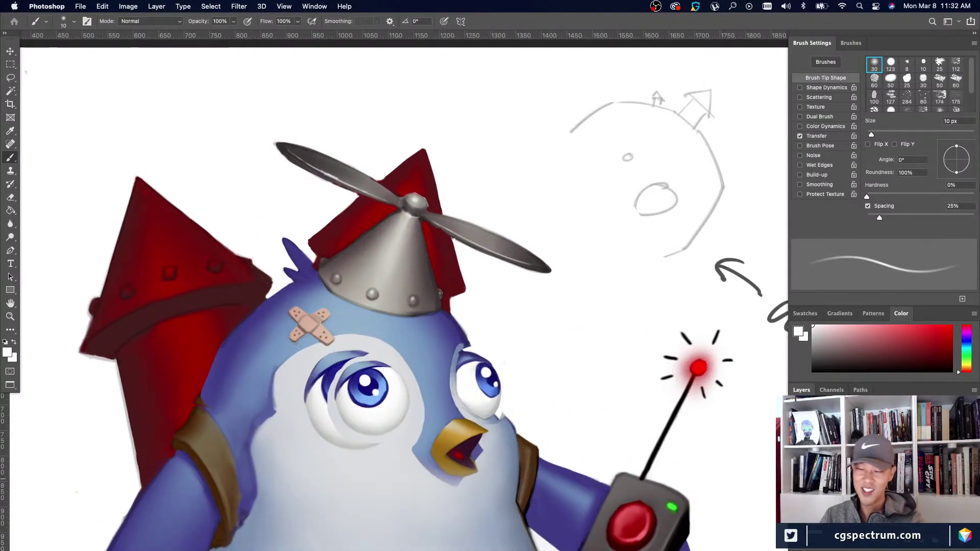
key("super+equal")
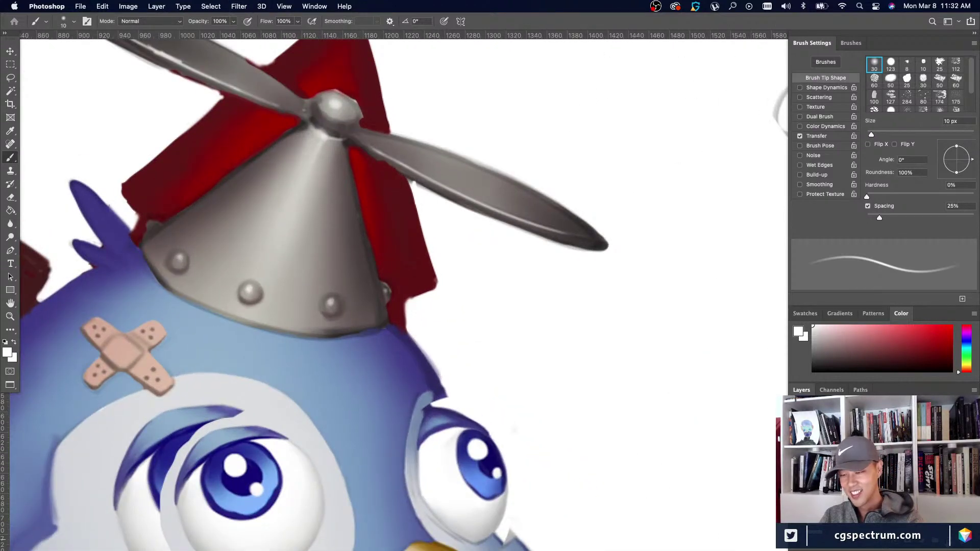
key("super+minus")
Sample blues around the smaller eye and repaint the cheek and brow contours beside it, reducing the soft Brush to 4 px.
left_click(504, 418, "alt")
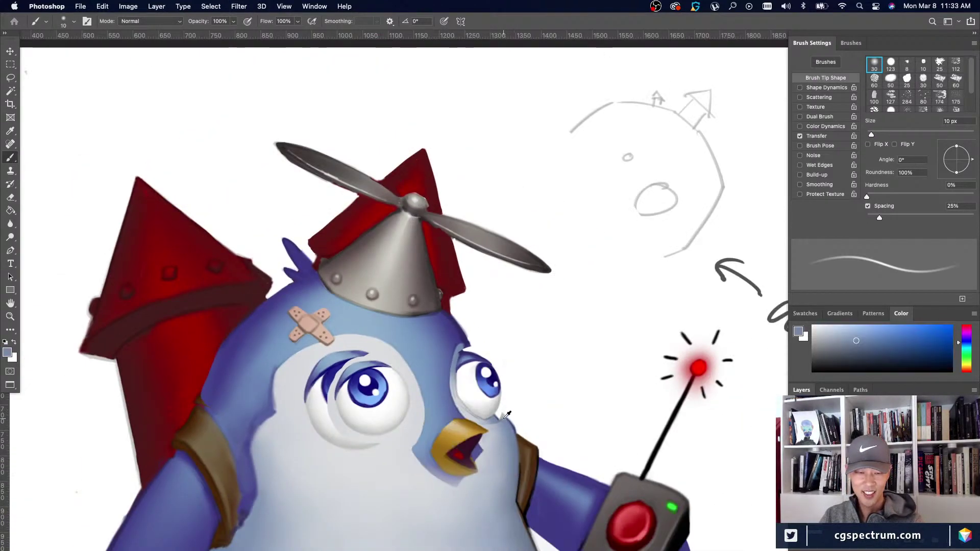
key("bracketleft")
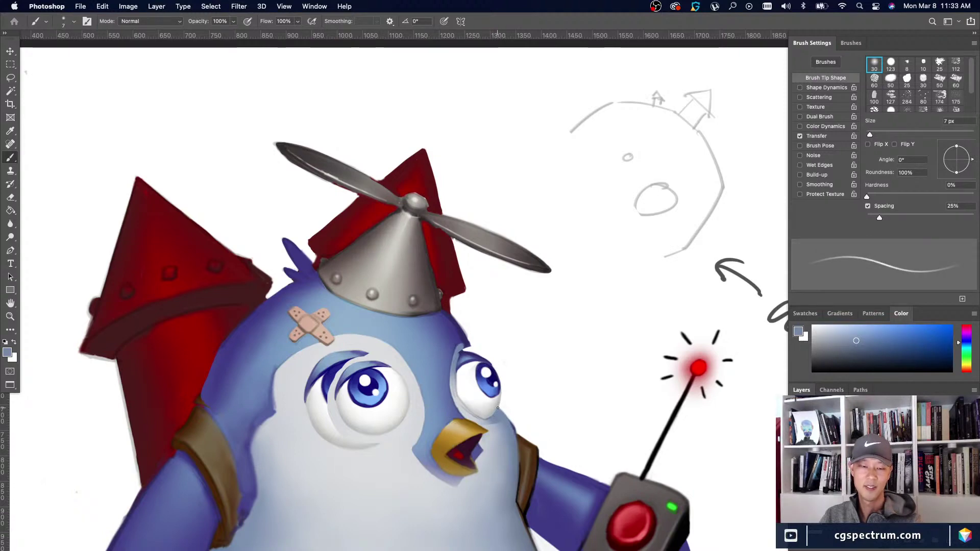
left_click(468, 349, "alt")
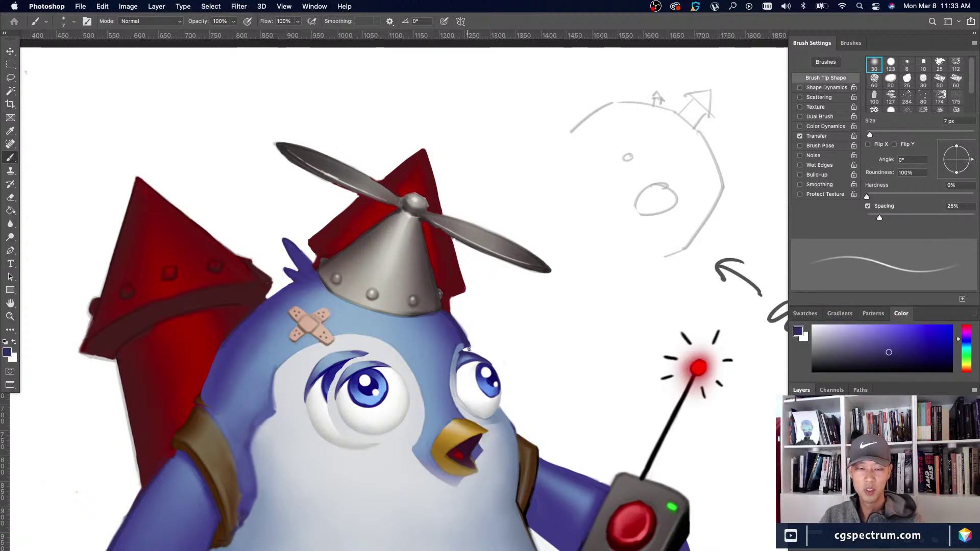
left_click(465, 346, "alt")
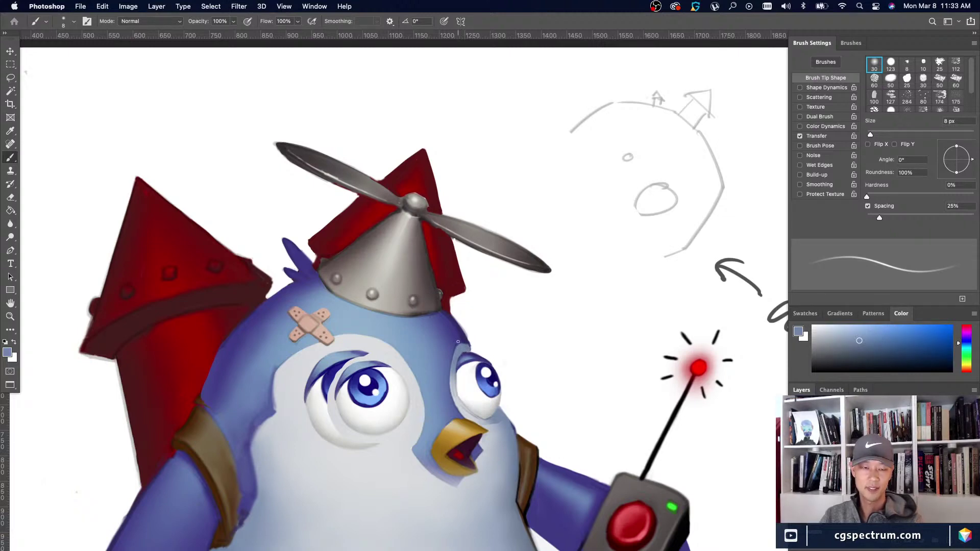
left_click(468, 341, "alt")
key("bracketleft")
key("bracketleft")
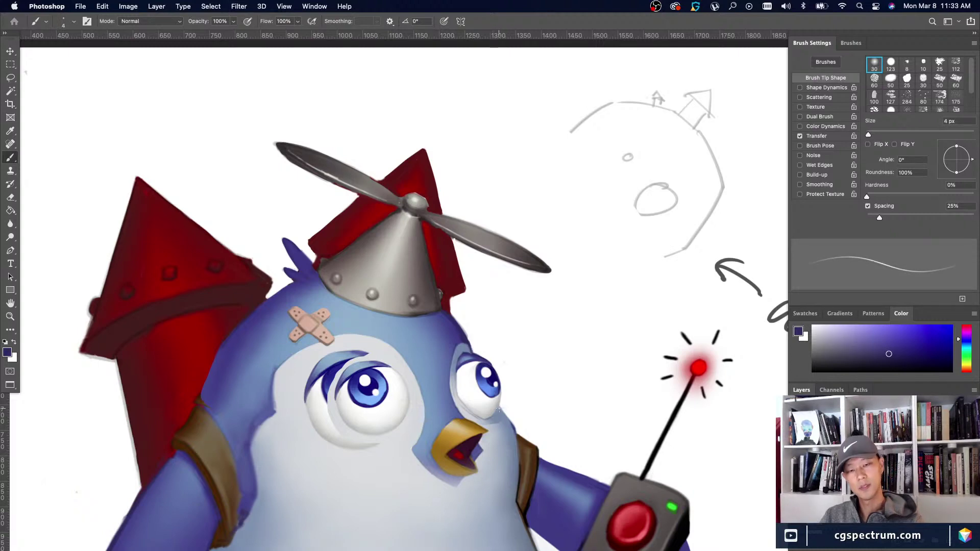
Compare the revised penguin with its earlier version by toggling layer visibility, and view it within the whole illustration.
scroll(507, 415, "down", 5)
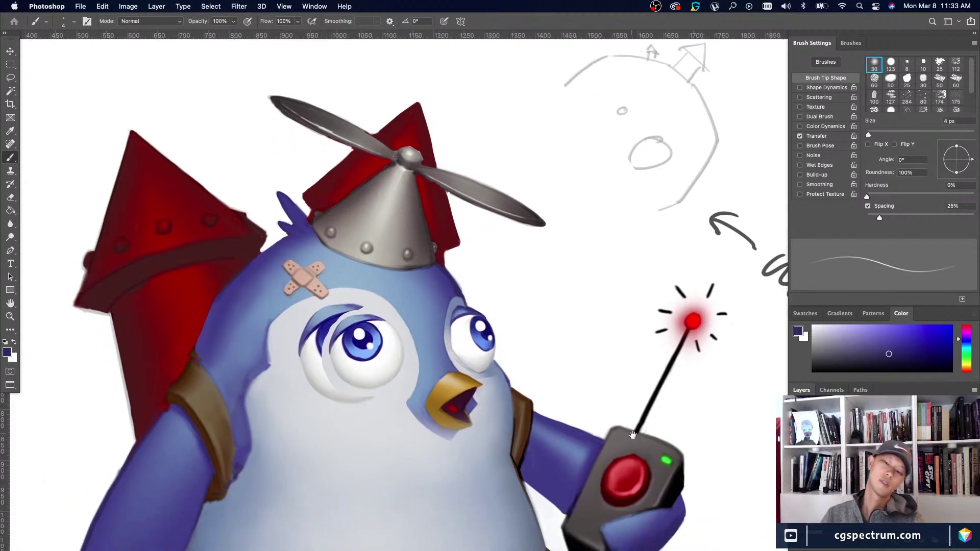
left_click(796, 448)
left_click(796, 462)
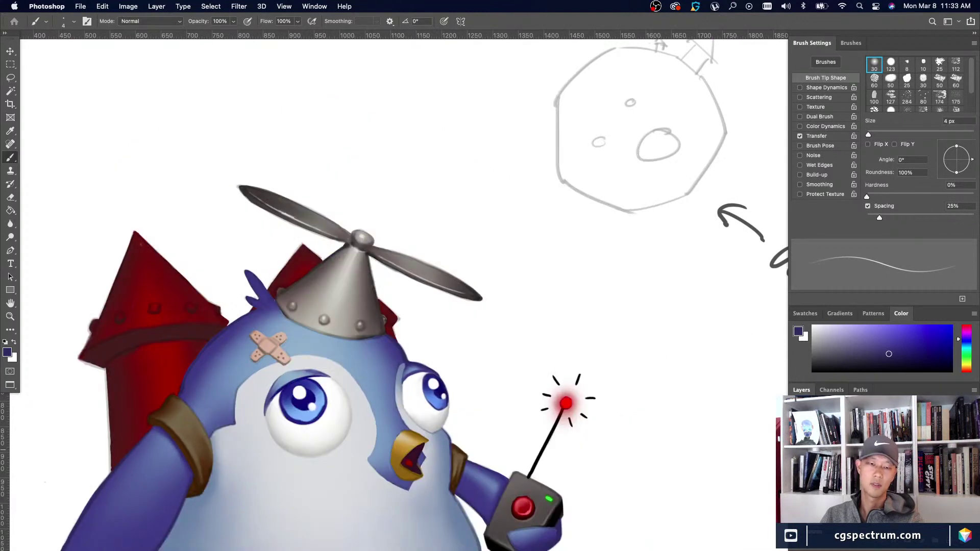
left_click(796, 462)
key("super+minus")
key("super+minus")
key("super+minus")
key("super+plus")
key("super+plus")
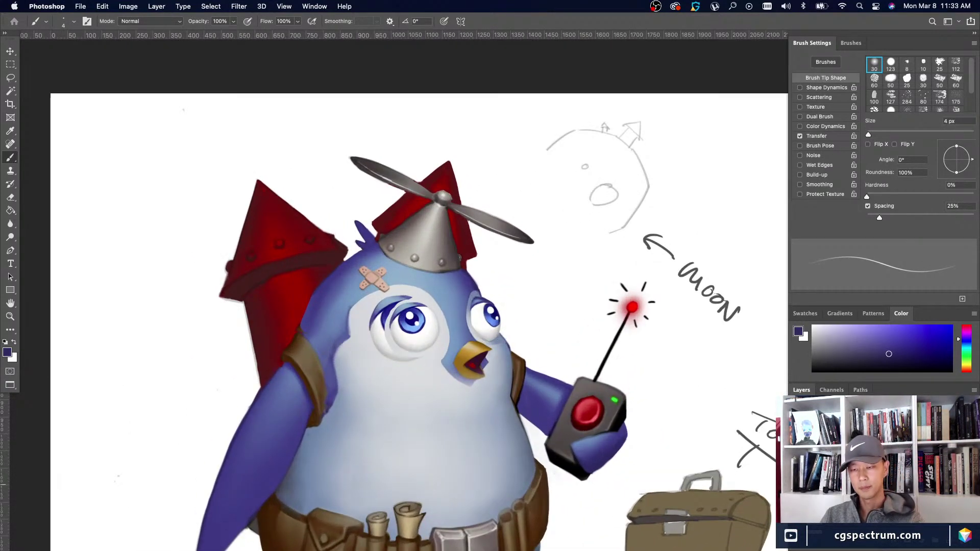
Toggle the reduced eye's layer to compare the larger eye's old and new sizes, up close and in the whole image.
left_click(797, 500)
left_click(797, 498)
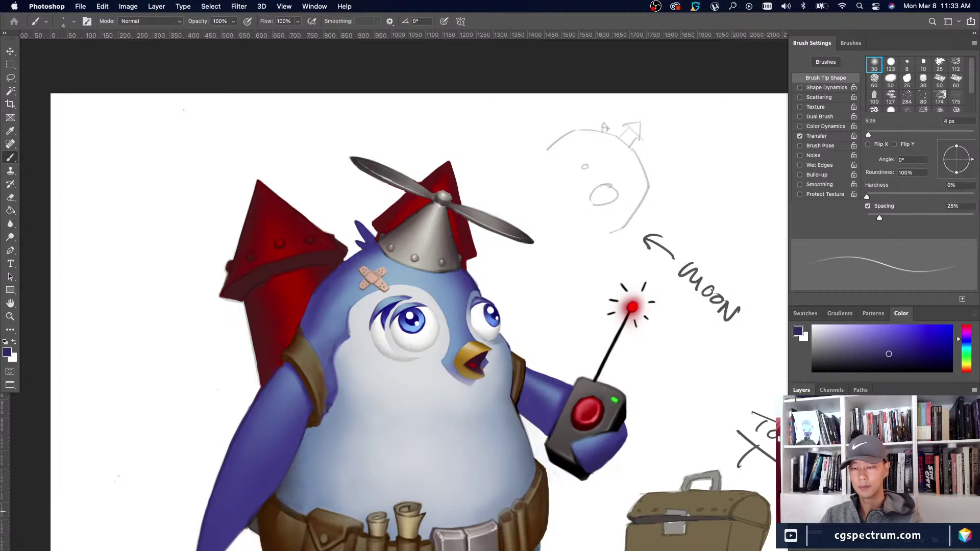
left_click(796, 512)
left_click(796, 514)
left_click(796, 513)
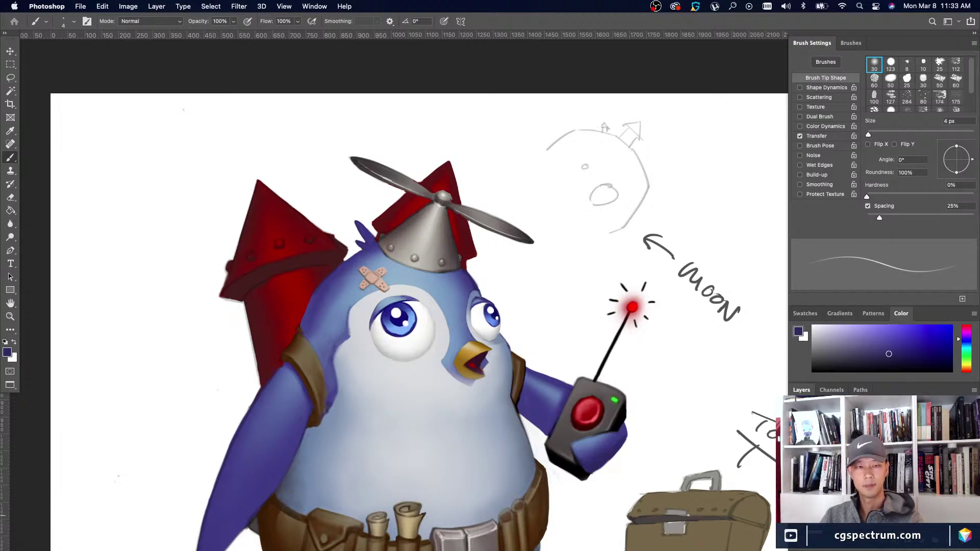
left_click(796, 513)
key("super+minus")
key("super+minus")
key("super+minus")
key("super+plus")
key("super+plus")
key("super+plus")
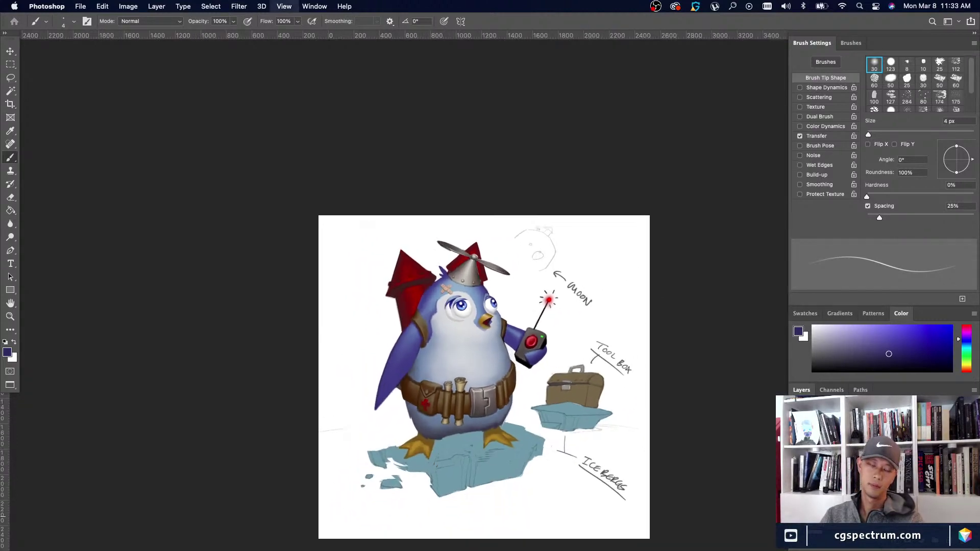
Enlarge the copied larger eye slightly from its lower outer corner.
key("super+t")
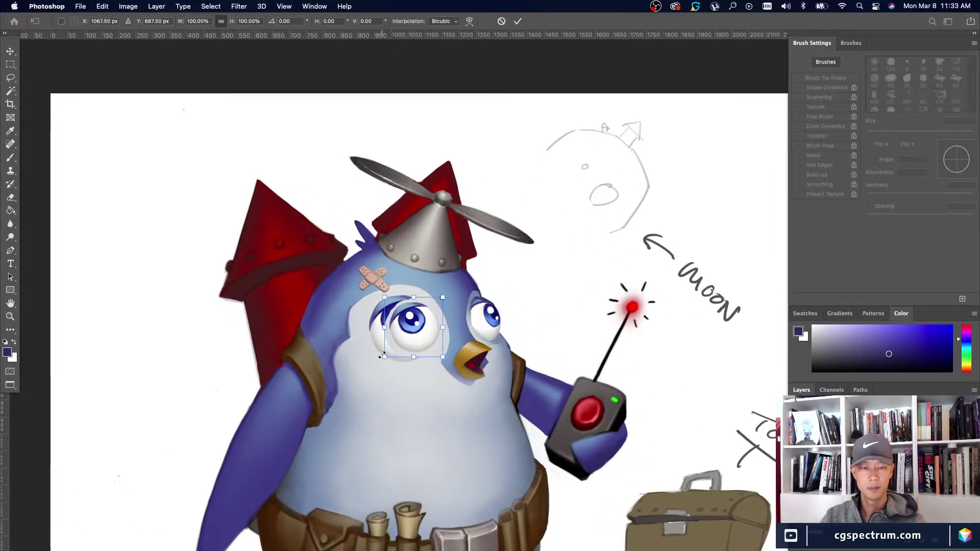
left_click_drag(385, 357, 379, 363)
key("Return")
Nudge the copied larger eye up and slightly towards the beak with the Move tool to fine-tune its position.
key("v")
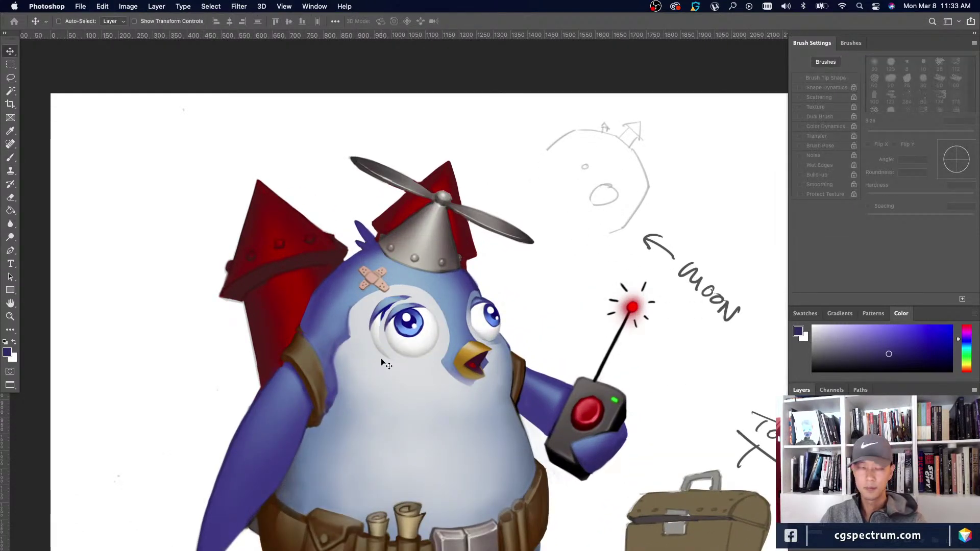
key("Up")
key("Up")
key("Up")
key("Up")
key("Up")
key("Up")
key("Up")
key("Up")
key("Left")
key("Left")
key("Left")
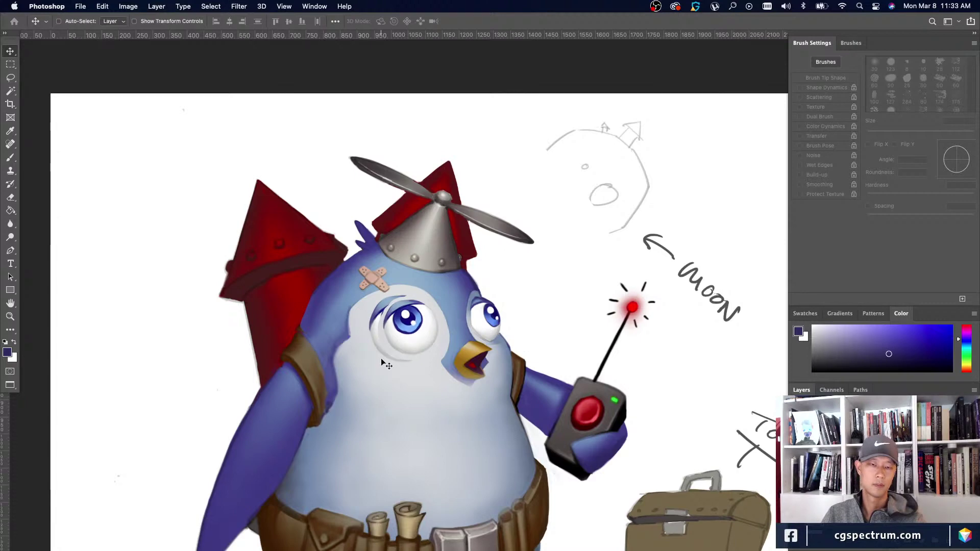
key("Right")
key("Right")
key("Right")
key("Right")
key("Right")
key("Right")
key("Right")
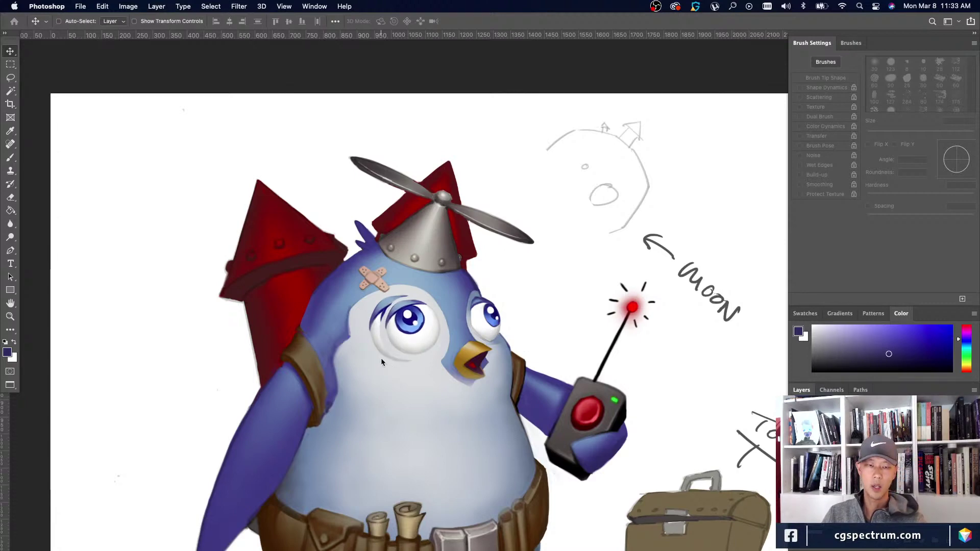
key("Down")
key("Right")
key("Down")
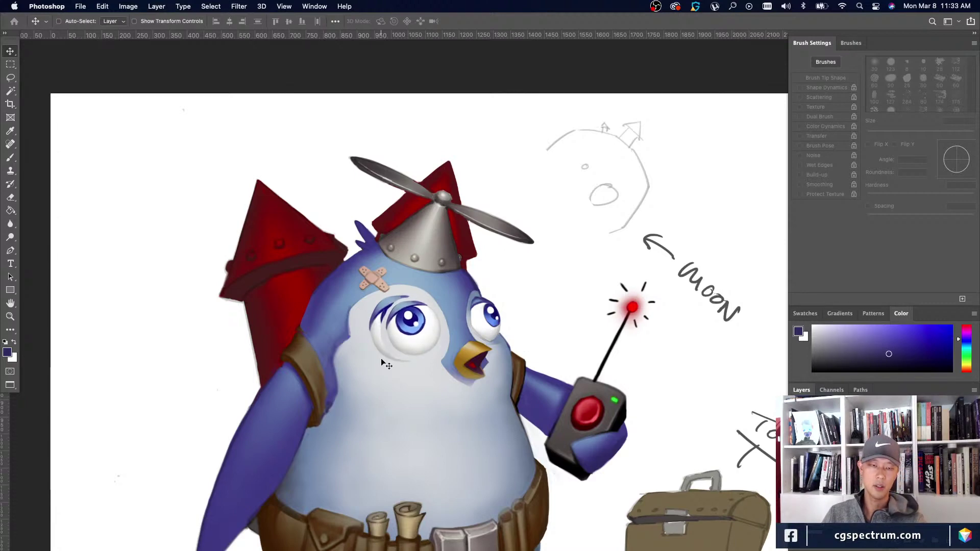
Sample the pale grey face colour above the larger eye and enlarge the soft Brush to 30 px for covering the old eye.
key("b")
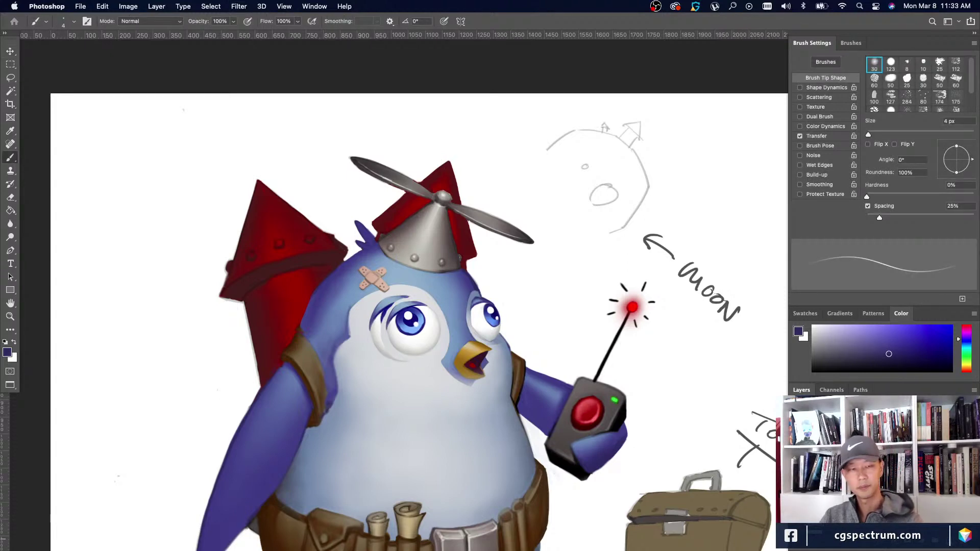
left_click(408, 290, "alt")
key("bracketright")
key("bracketright")
key("bracketright")
key("bracketright")
key("bracketright")
key("bracketright")
key("bracketright")
key("bracketright")
key("bracketright")
key("bracketright")
key("bracketright")
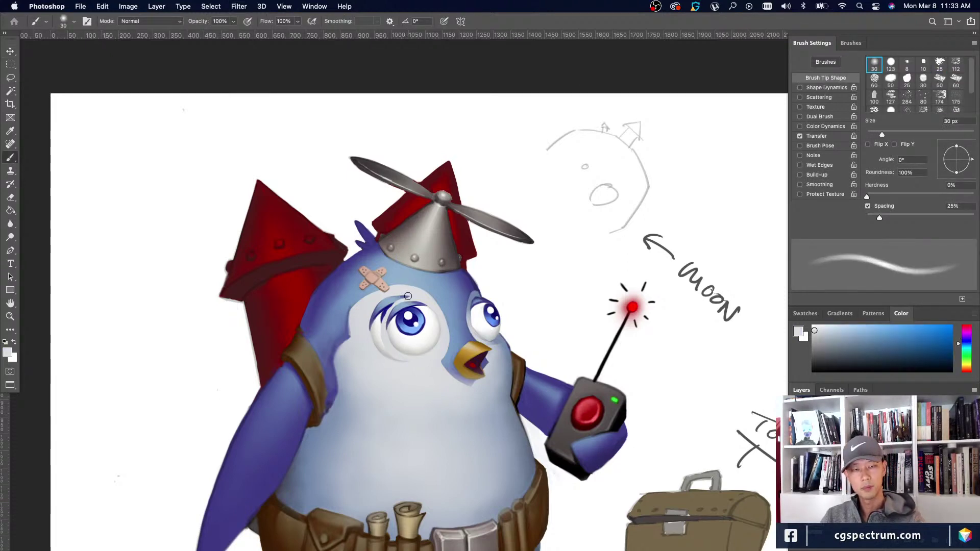
Paint over the old eye's leftover outline around the left eye using colours sampled from the surrounding face.
mouse_move(409, 295)
left_mouse_down()
mouse_move(378, 318)
mouse_move(408, 297)
mouse_move(379, 296)
mouse_move(379, 332)
mouse_move(372, 307)
mouse_move(394, 361)
left_mouse_up()
left_click(371, 307, "alt")
left_click(376, 326, "alt")
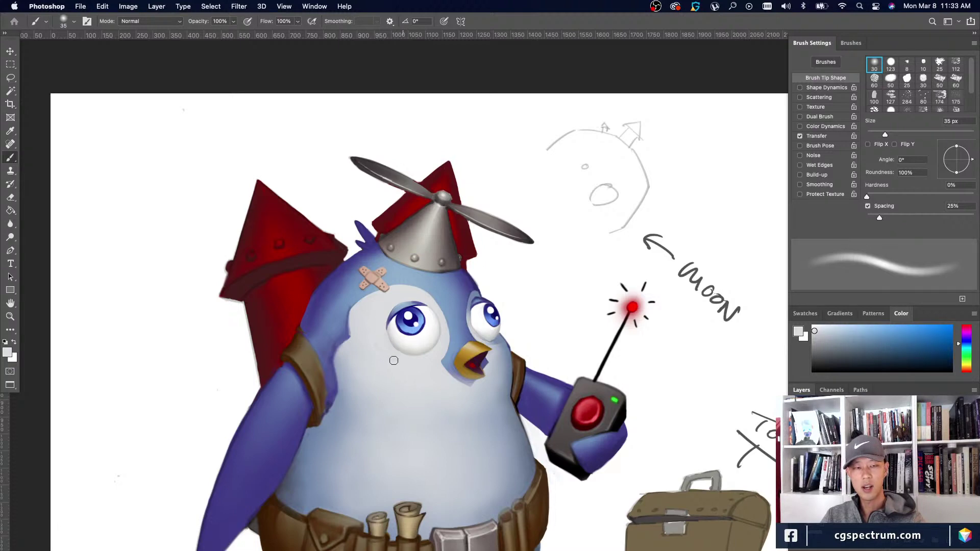
Compare the left eye before and after the cleanup at several zoom levels.
key("super+minus")
key("super+minus")
key("super+minus")
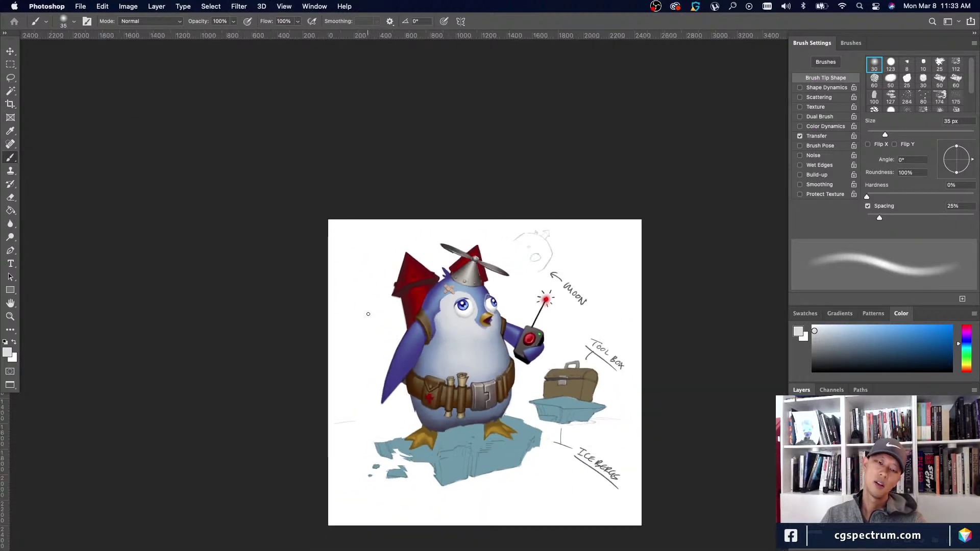
key("super+equal")
key("super+equal")
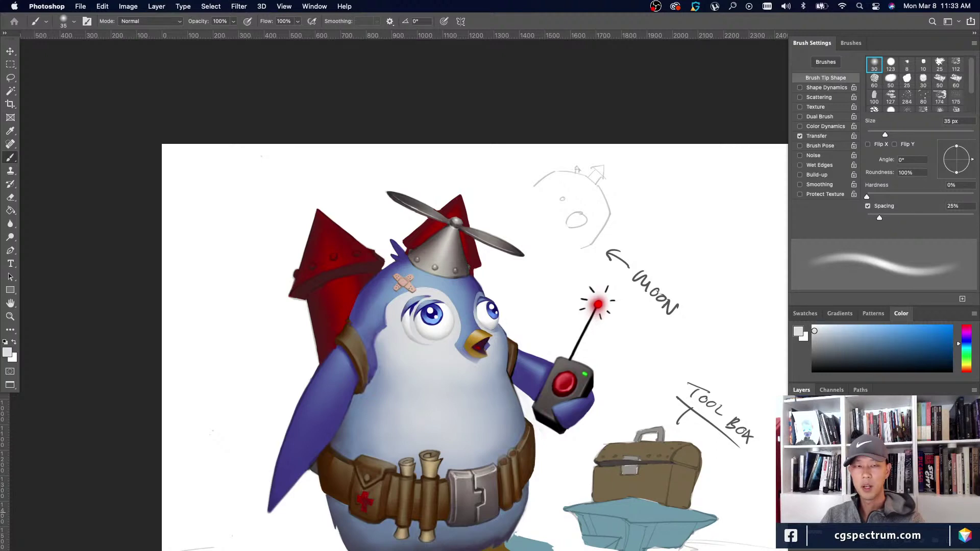
key("super+minus")
key("super+plus")
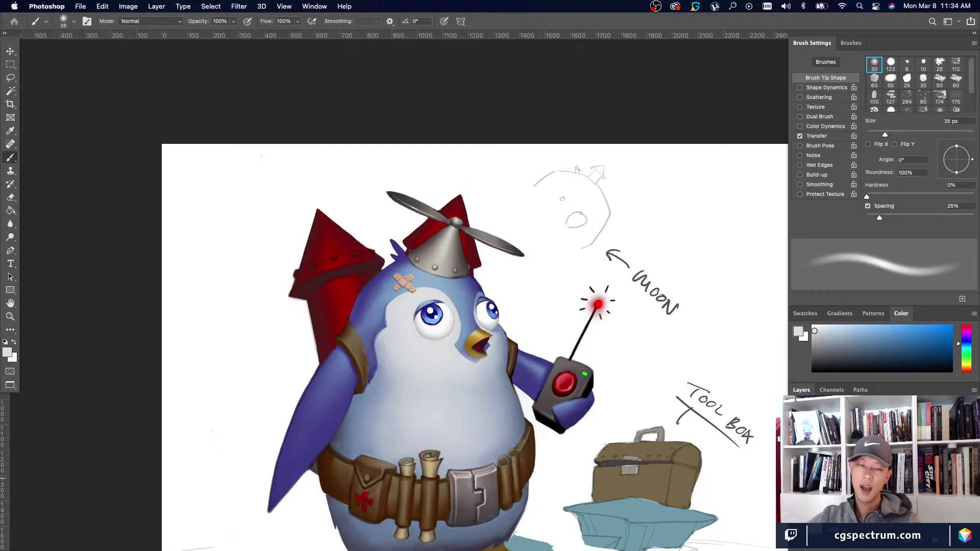
key("super+plus")
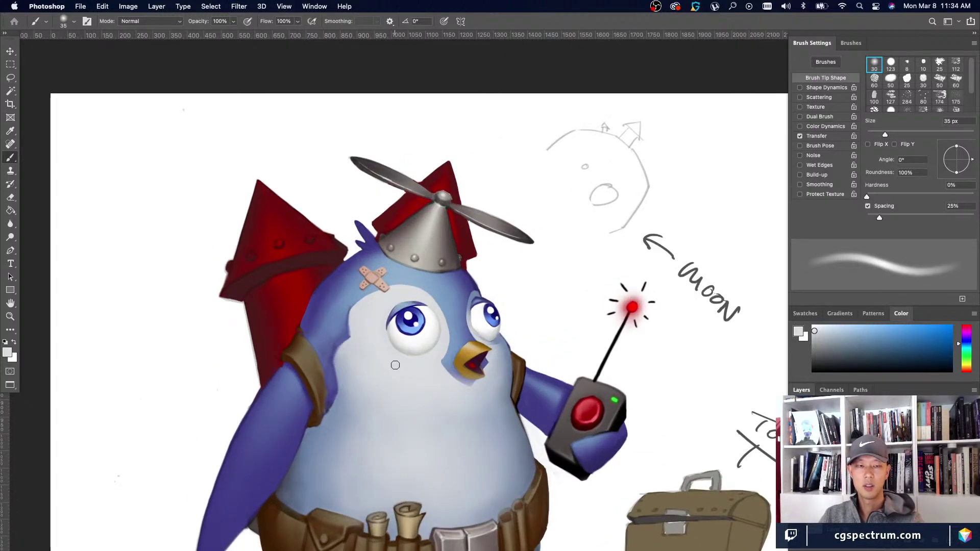
Nudge the reworked eye layer slightly to the right with the Move tool.
key("super+minus")
key("super+minus")
key("super+plus")
key("v")
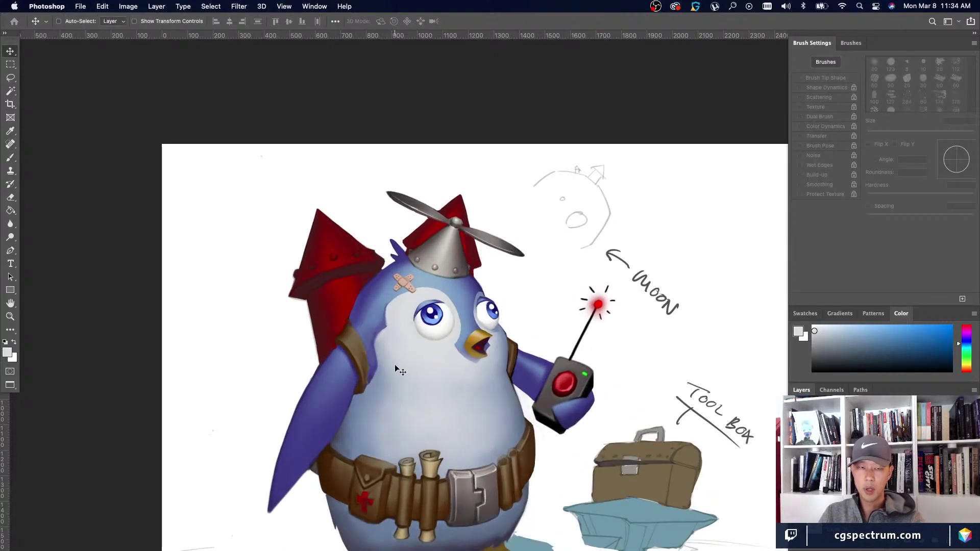
key("Right")
key("Right")
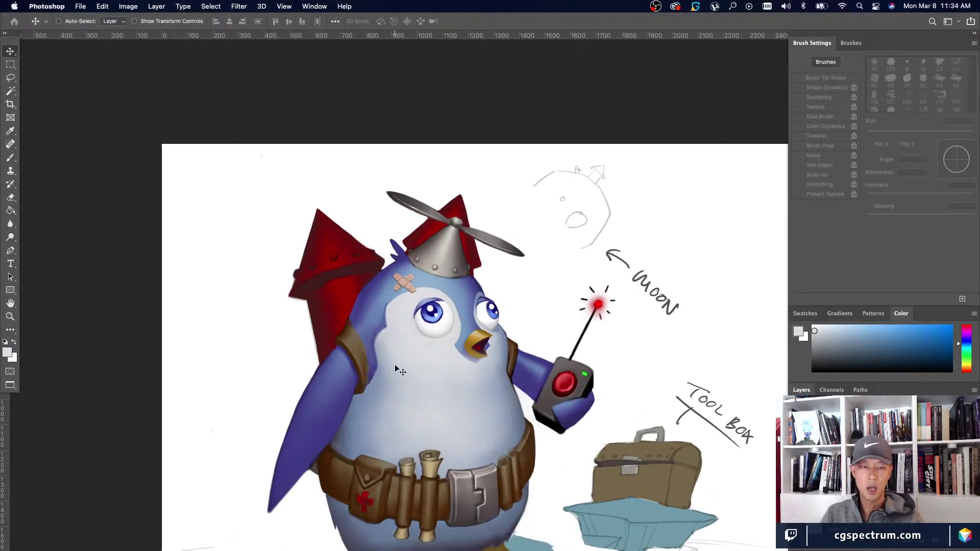
key("Right")
key("Left")
key("Right")
key("Left")
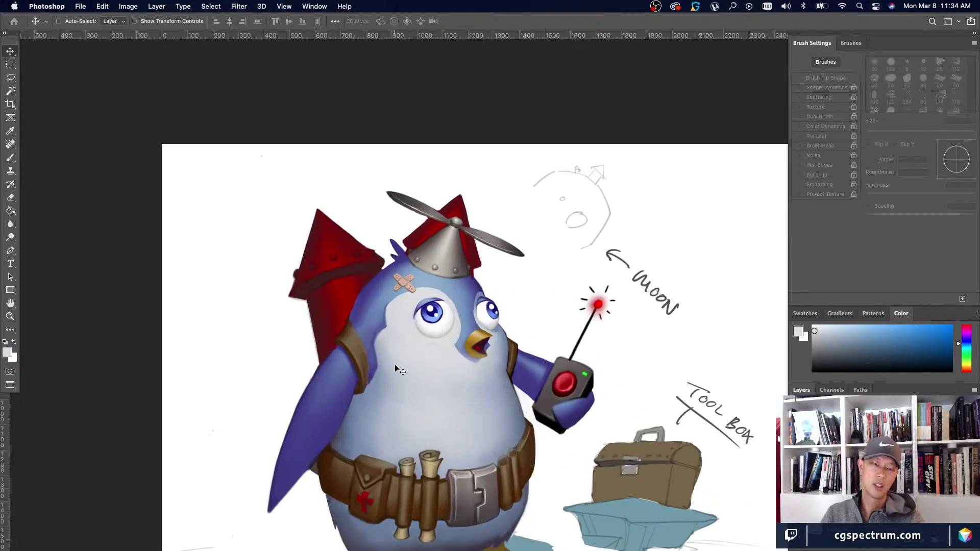
key("Right")
Erase the faint leftover line beneath the left eye with a soft eraser reduced to 35 px.
key("super+minus")
key("super+minus")
key("super+minus")
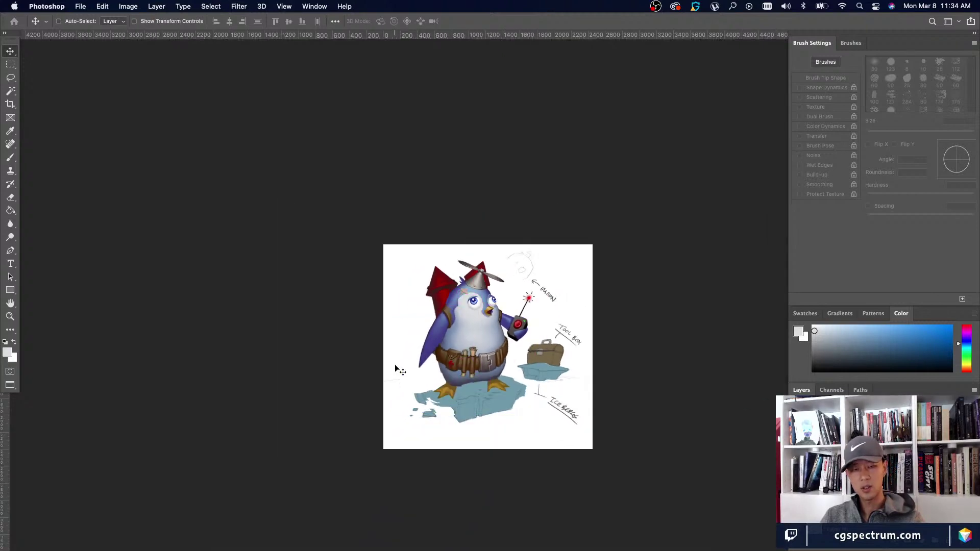
key("super+equal")
key("super+equal")
key("super+equal")
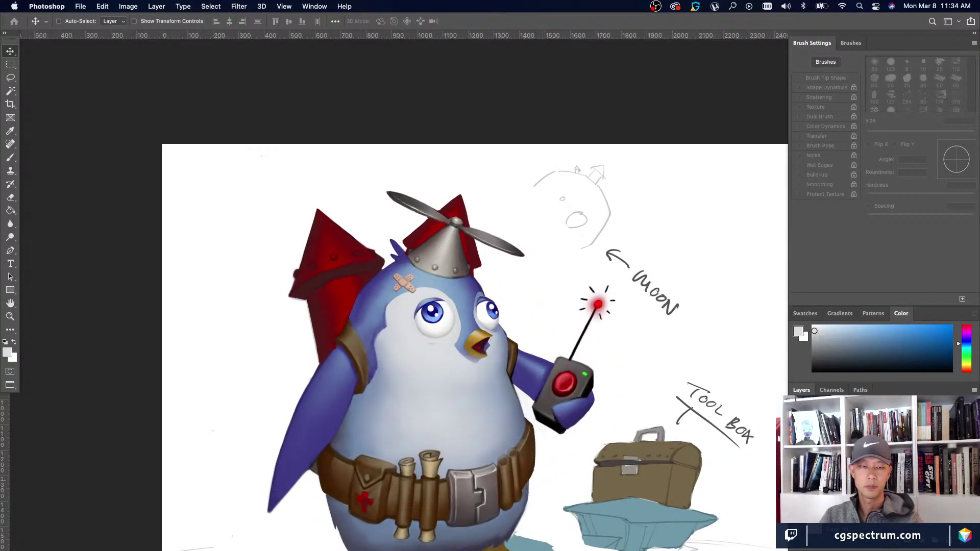
key("super+equal")
key("e")
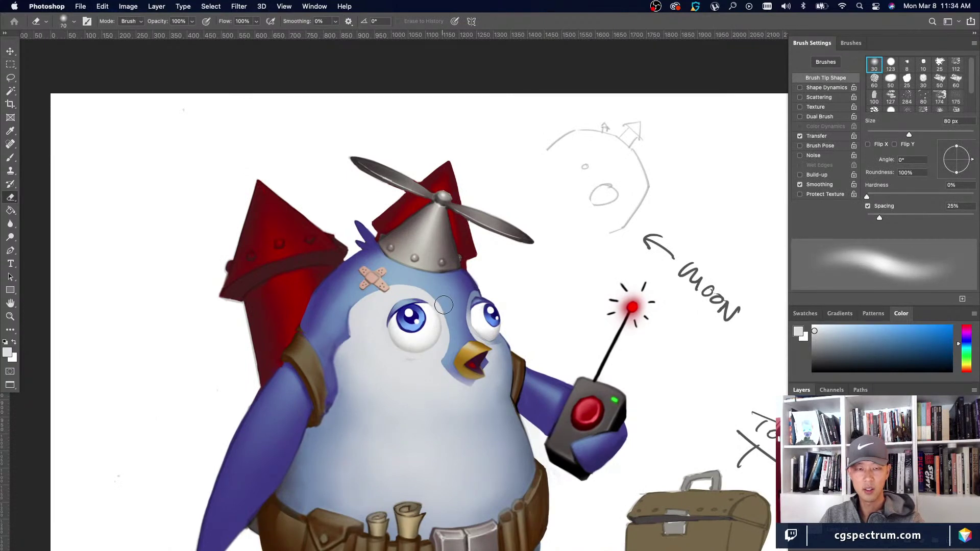
key("super+minus")
key("super+minus")
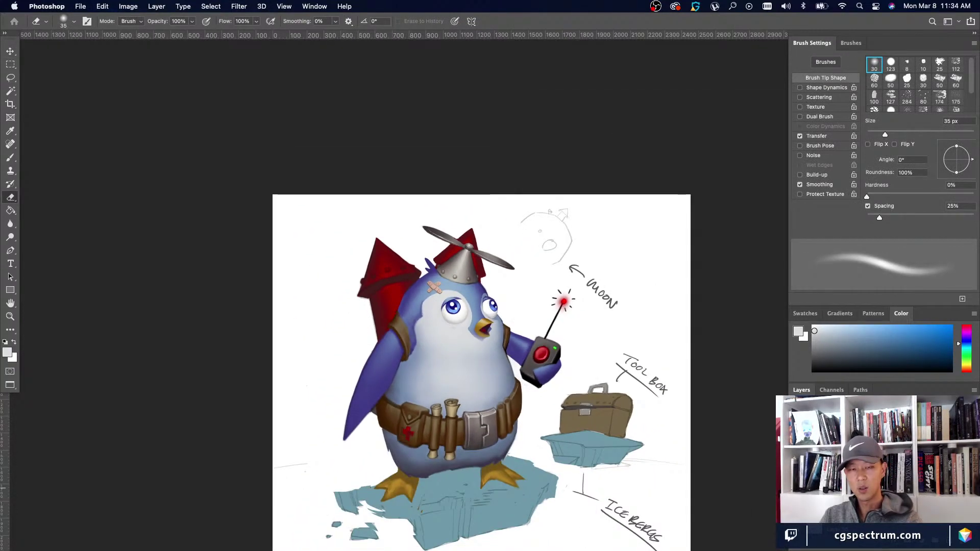
key("super+minus")
key("super+minus")
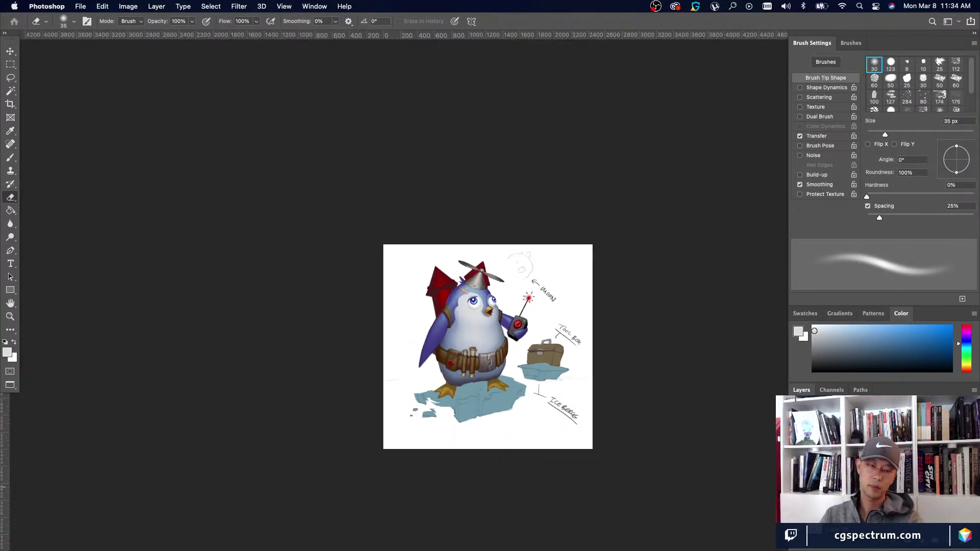
Examine the reworked eyes close up and against the whole penguin illustration.
key("super+equal")
key("super+equal")
key("super+equal")
key("v")
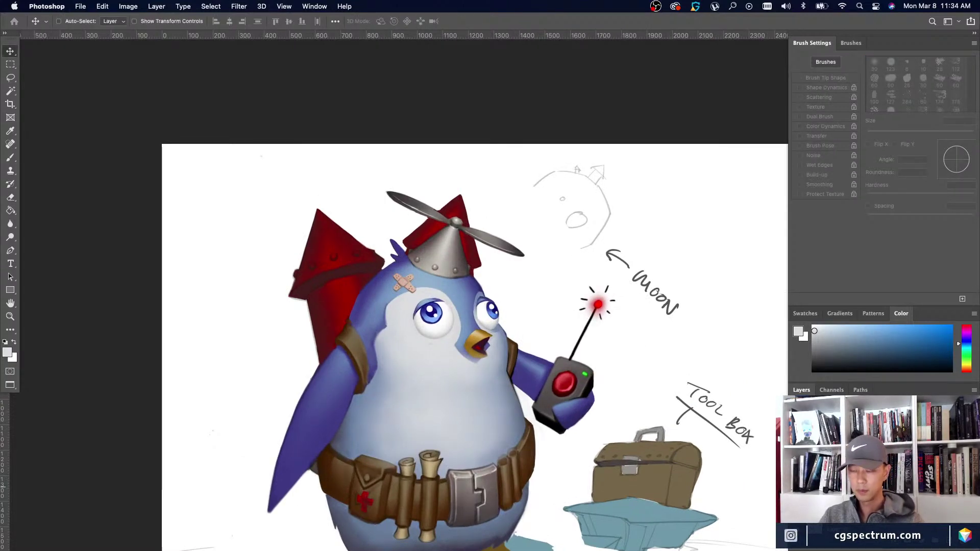
key("b")
key("super+minus")
key("super+minus")
key("super+minus")
key("super+minus")
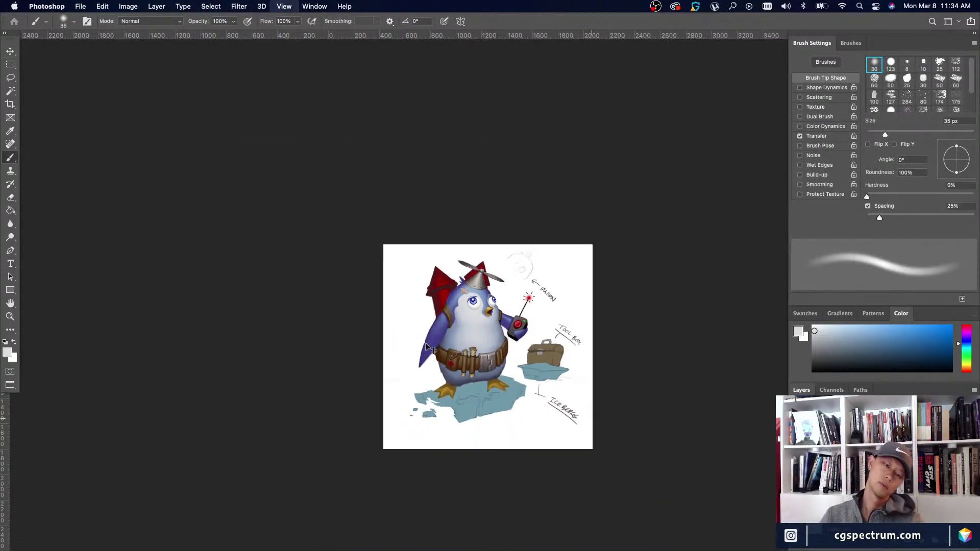
key("super+equal")
key("super+equal")
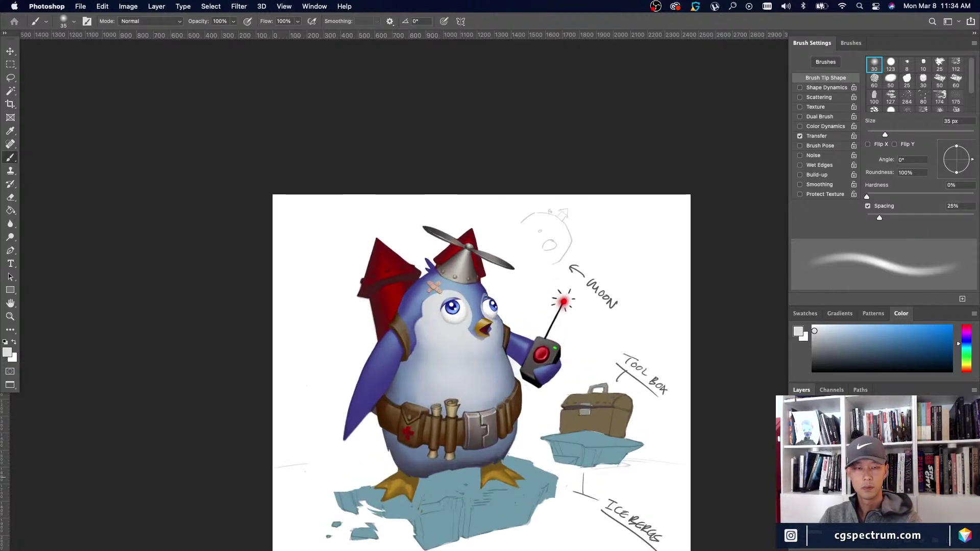
Merge the reworked eye layer with the layer below and review the penguin from a distance.
key("super+e")
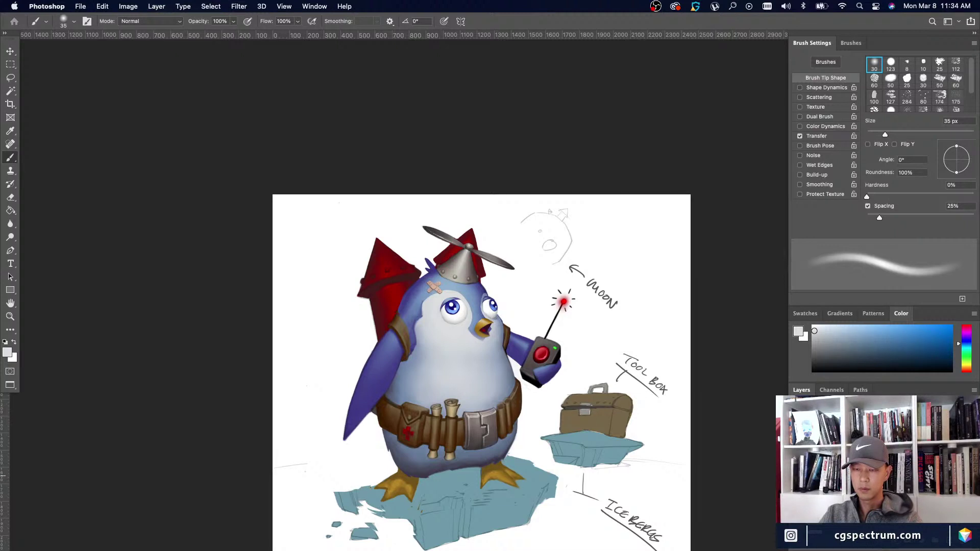
key("super+minus")
key("super+minus")
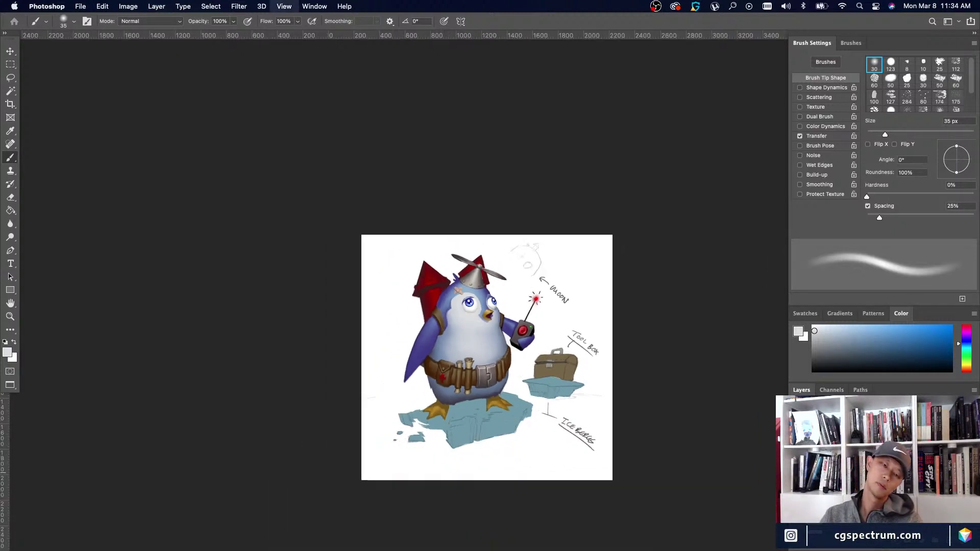
key("super+plus")
key("super+plus")
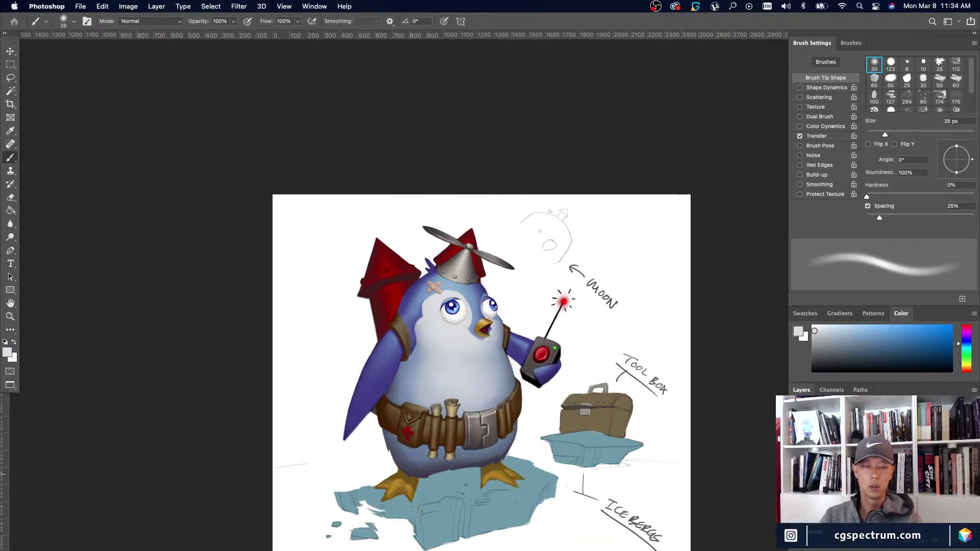
Toggle the reworked eyes off and on, comparing them with the original larger eyes at different zoom levels.
key("super+z")
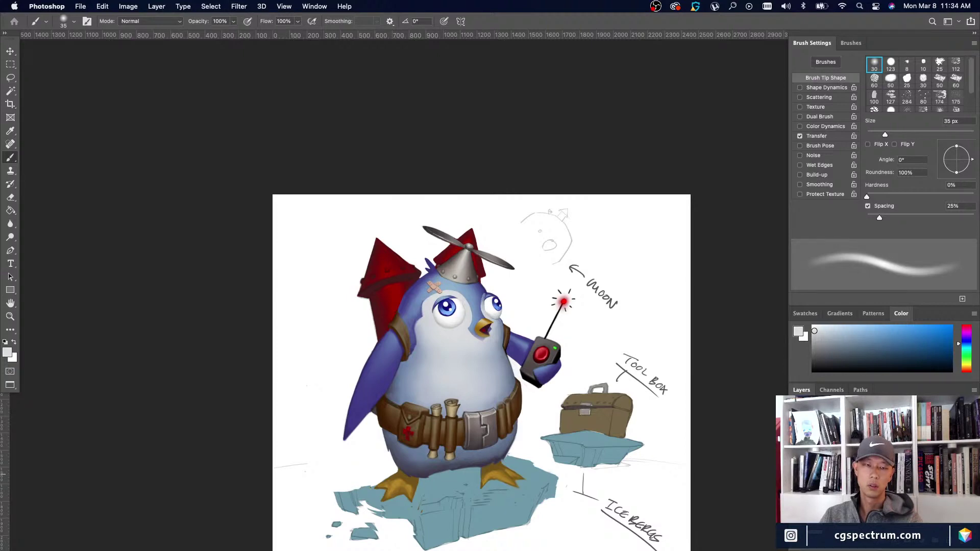
key("super+minus")
key("super+minus")
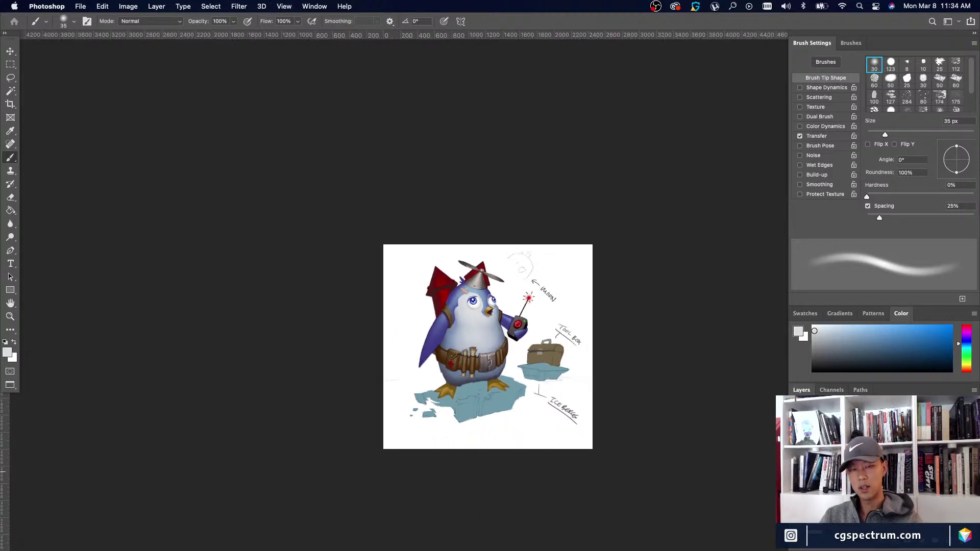
left_click(797, 470)
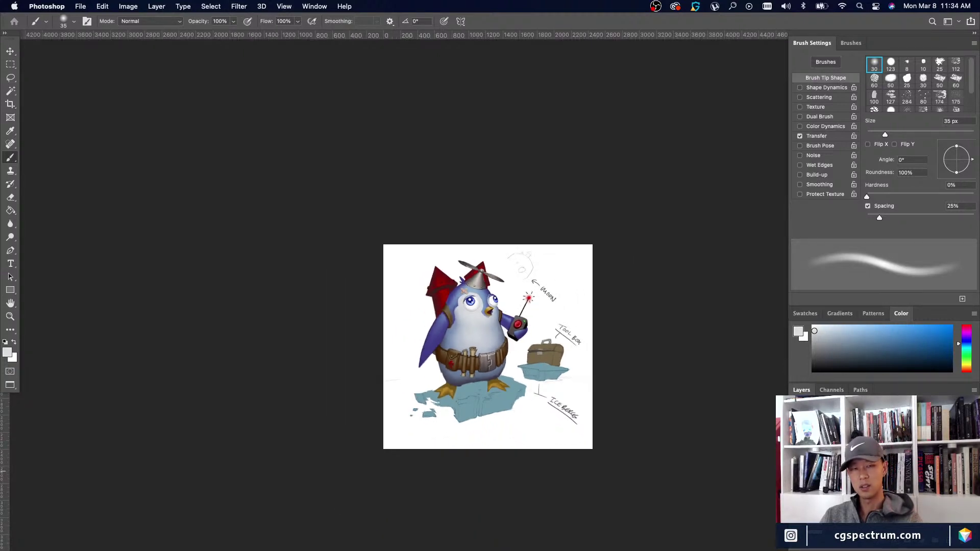
key("super+plus")
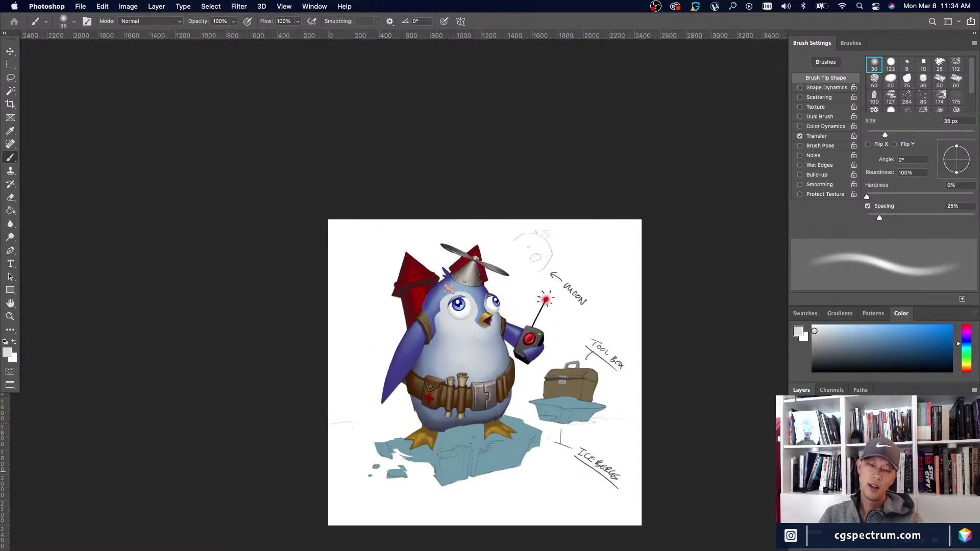
left_click(796, 470)
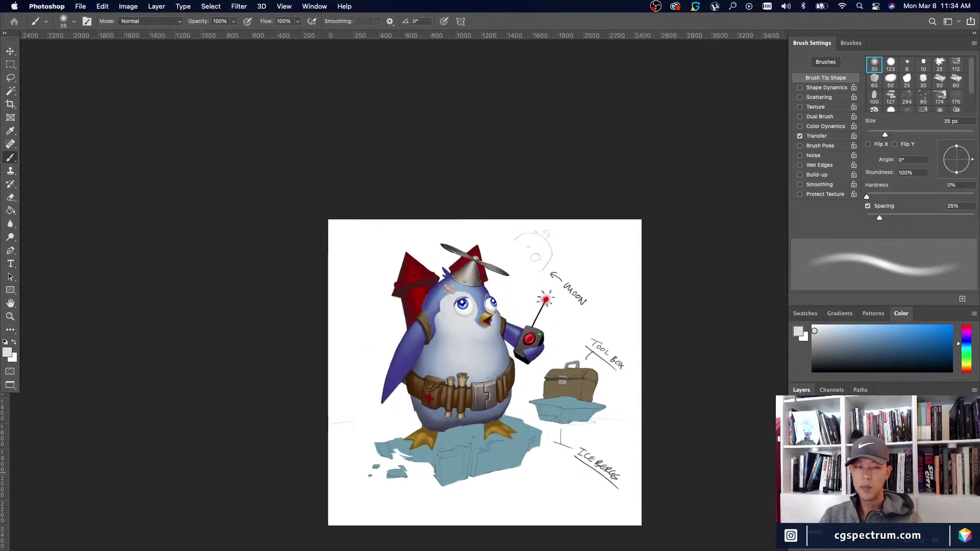
key("super+plus")
left_click(796, 471)
key("super+minus")
key("super+minus")
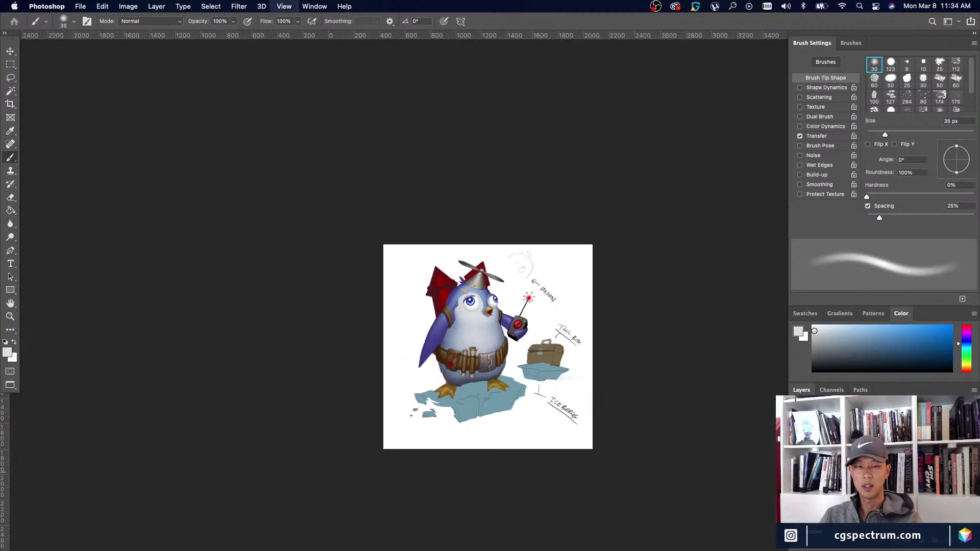
key("super+plus")
key("super+plus")
key("super+plus")
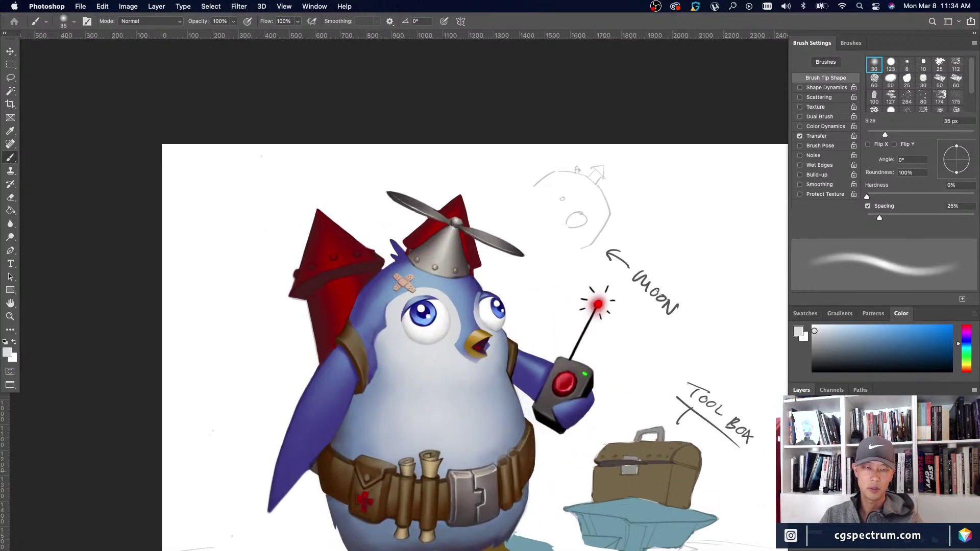
key("super+minus")
key("super+minus")
key("super+minus")
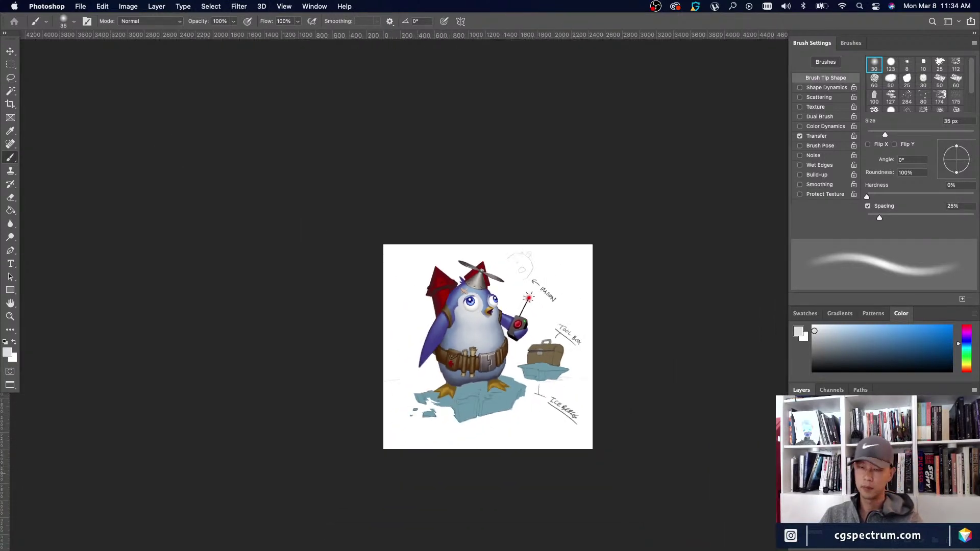
left_click(796, 473)
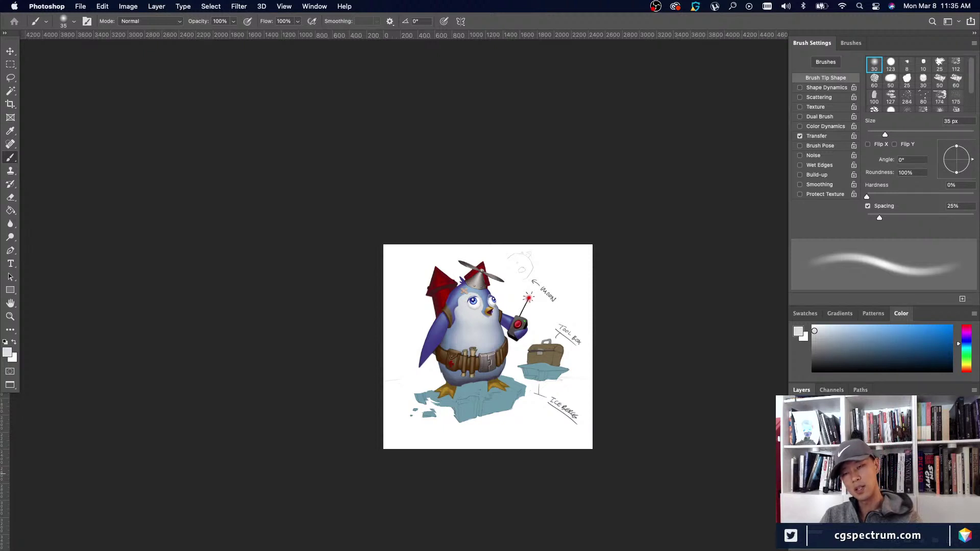
key("super+plus")
key("super+plus")
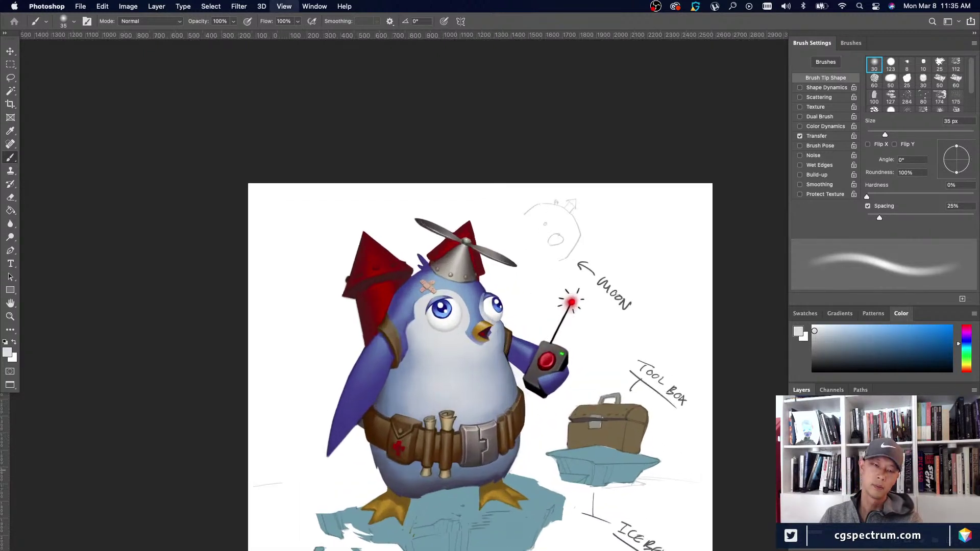
key("super+plus")
key("super+minus")
key("super+minus")
key("super+plus")
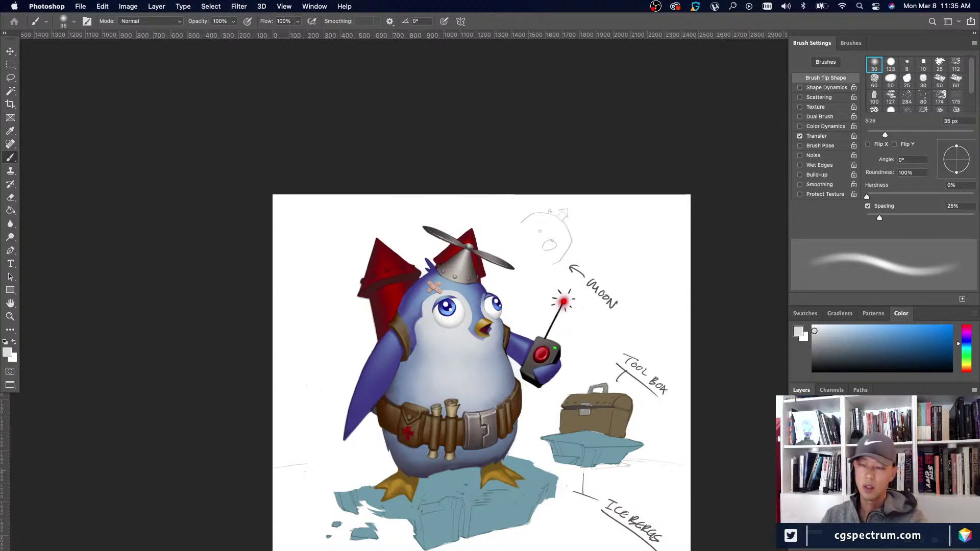
key("super+minus")
key("super+minus")
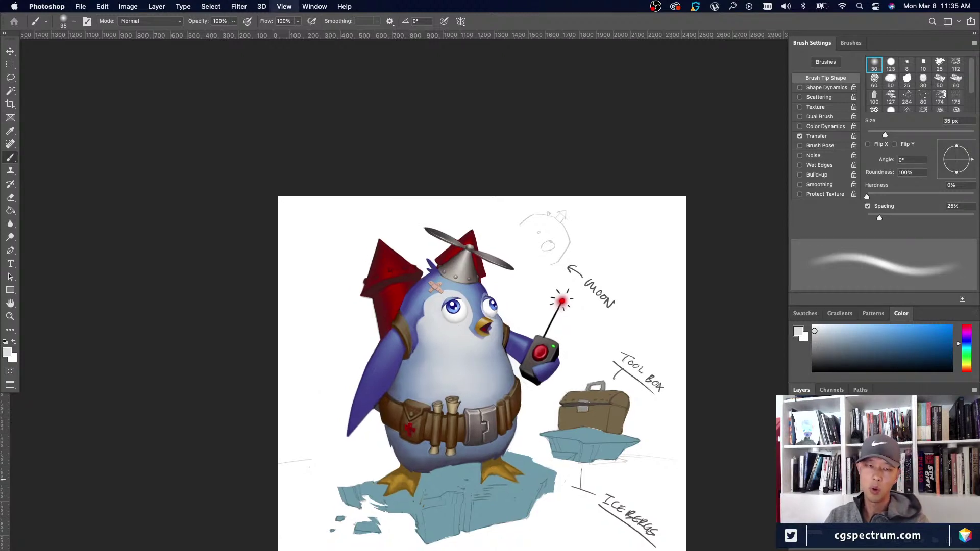
key("super+plus")
key("super+plus")
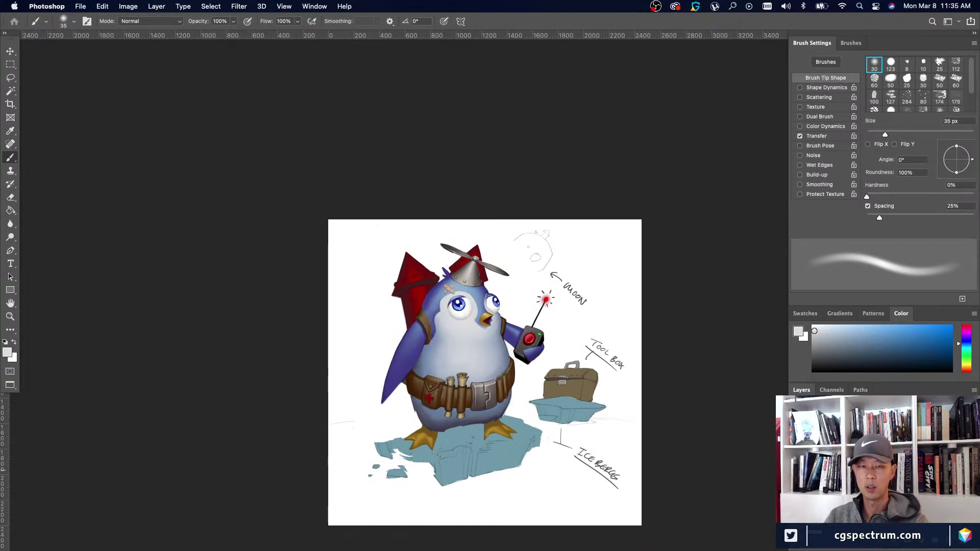
left_click(797, 473)
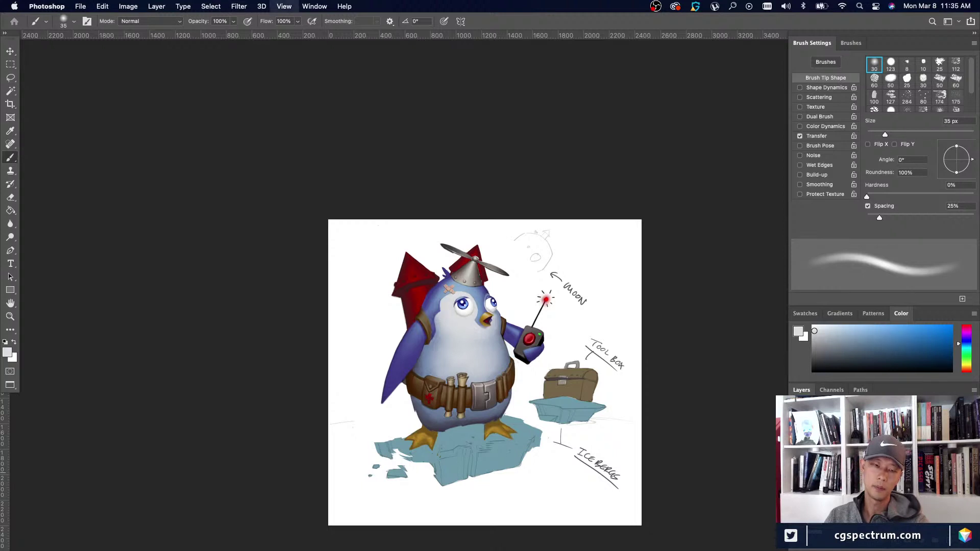
Review the penguin's eyes against the whole illustration, from a distance and close up.
key("super+minus")
key("super+minus")
key("super+minus")
key("super+equal")
key("super+equal")
key("super+equal")
key("super+equal")
key("super+equal")
key("super+equal")
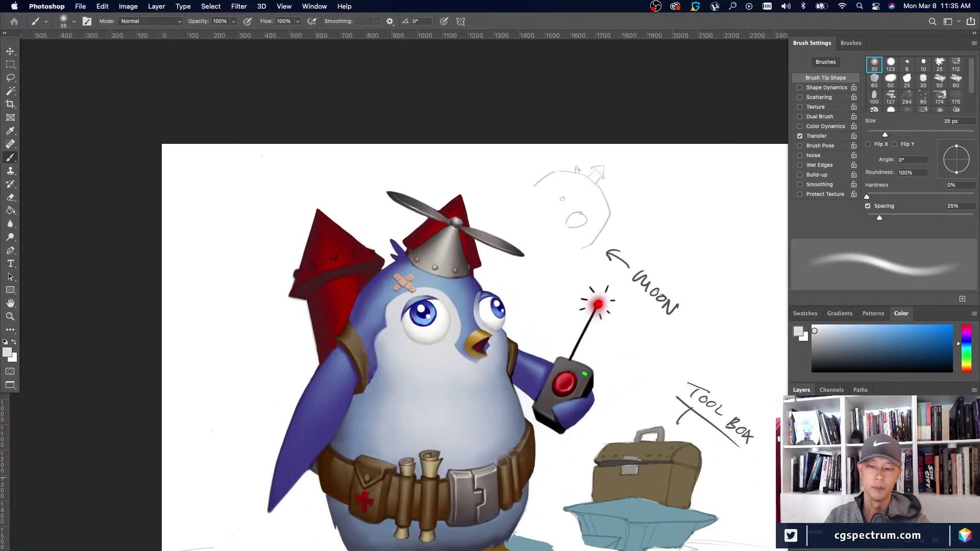
Select the larger left eye with a freehand lasso, extend the selection beneath it, and copy the eye onto its own layer.
key("l")
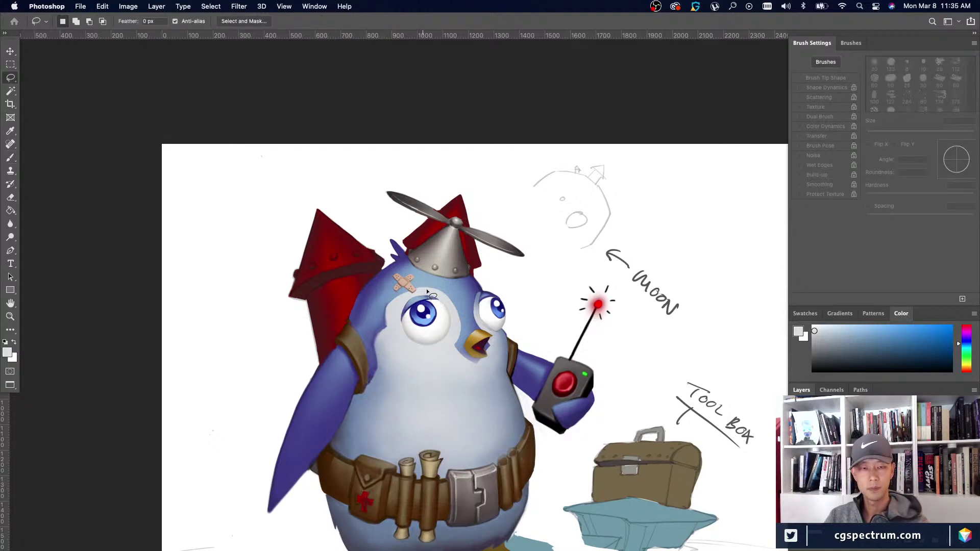
mouse_move(427, 289)
left_mouse_down()
mouse_move(455, 317)
mouse_move(453, 333)
mouse_move(435, 345)
mouse_move(405, 341)
mouse_move(410, 296)
left_mouse_up()
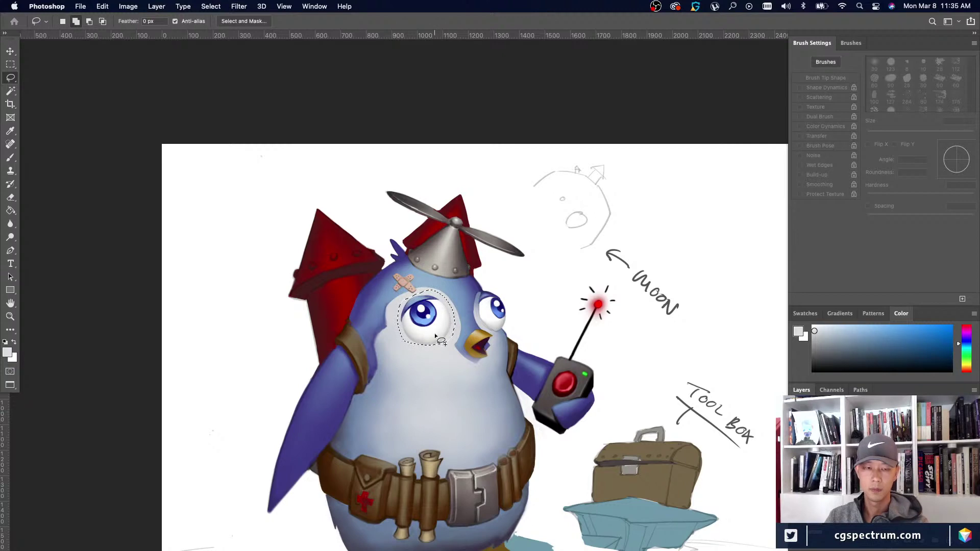
mouse_move(437, 337)
left_mouse_down()
mouse_move(452, 351)
mouse_move(427, 359)
mouse_move(407, 342)
left_mouse_up()
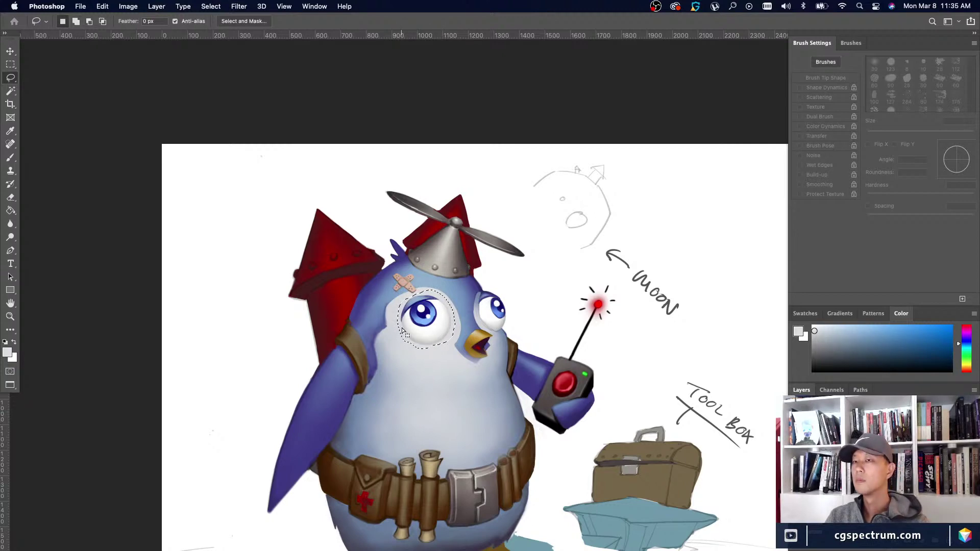
key("super+c")
key("super+v")
key("v")
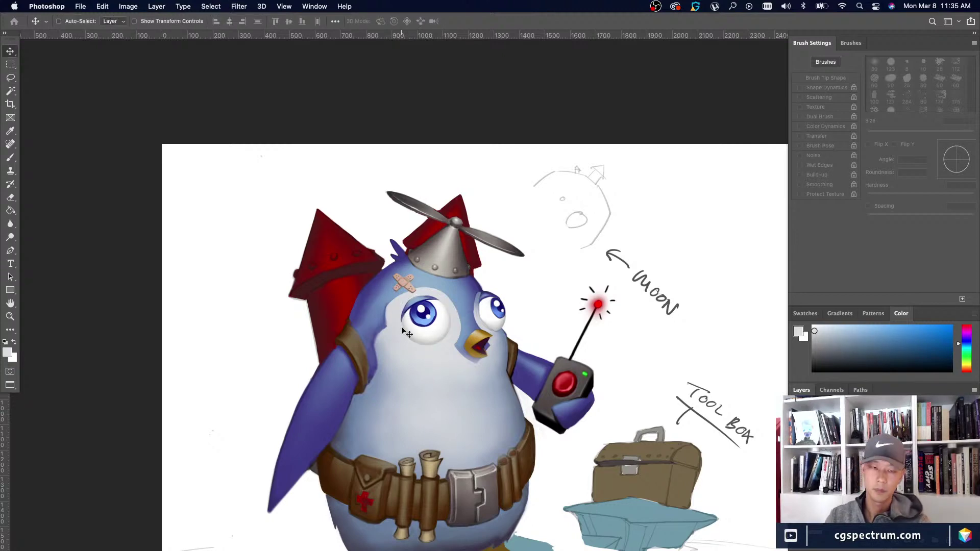
Nudge the copied left eye slightly to the right and down.
key("Right")
key("Right")
key("Right")
key("Right")
key("Down")
key("Down")
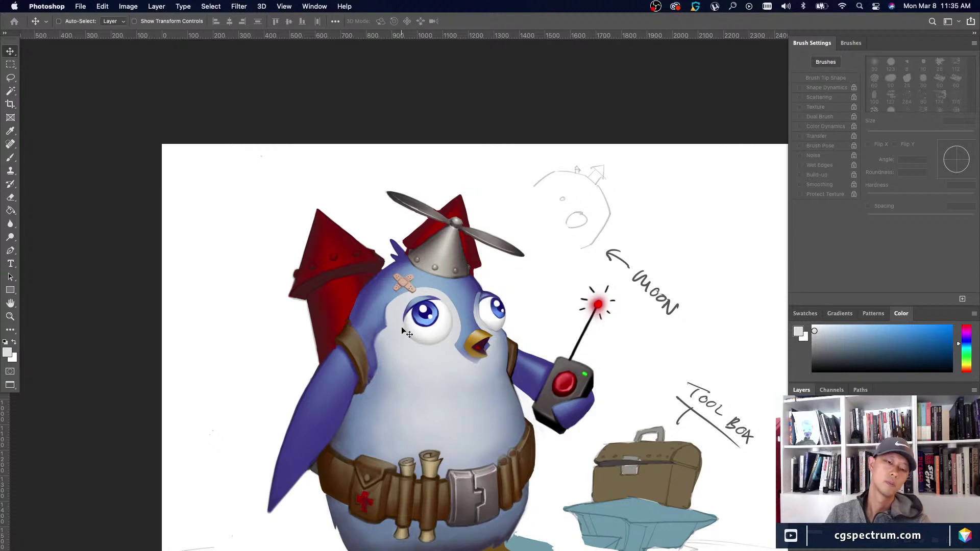
Check the repositioned left eye against the whole penguin at several zoom levels.
key("super+minus")
key("super+minus")
key("super+plus")
key("super+plus")
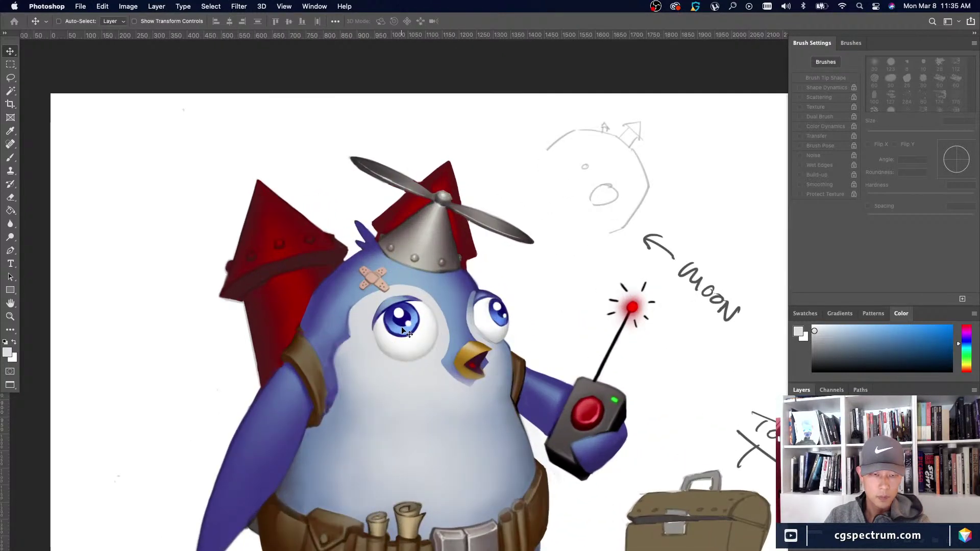
key("super+minus")
key("super+minus")
key("super+minus")
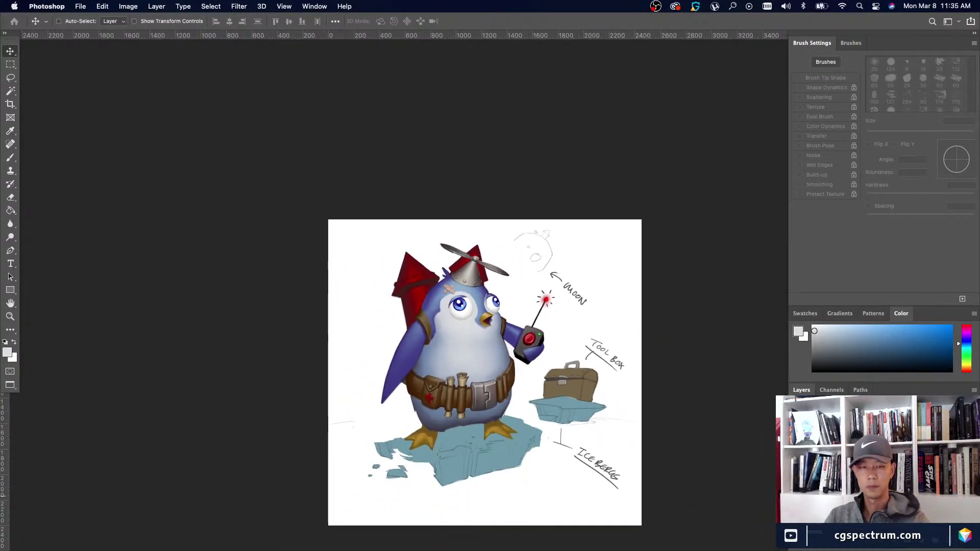
key("super+minus")
key("super+minus")
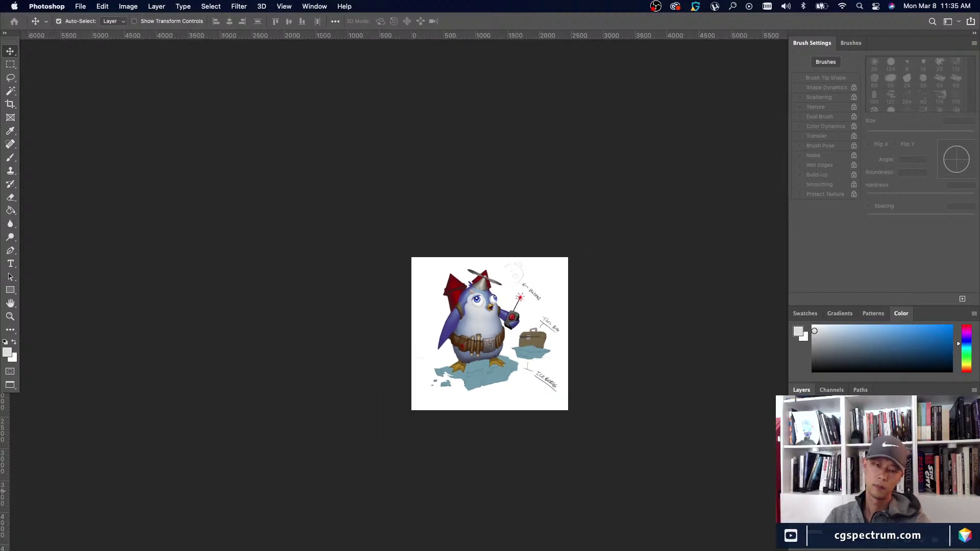
key("super+plus")
key("super+plus")
key("b")
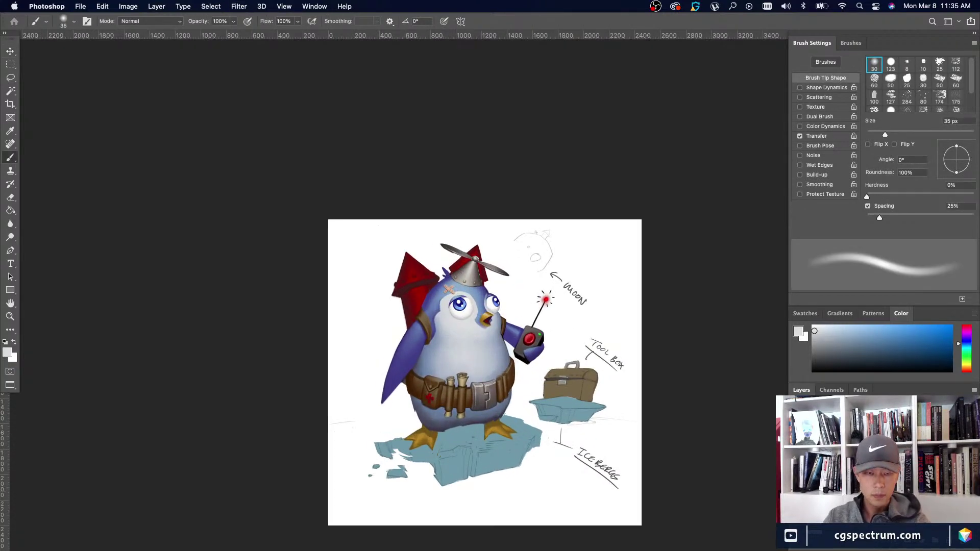
key("super+plus")
key("super+plus")
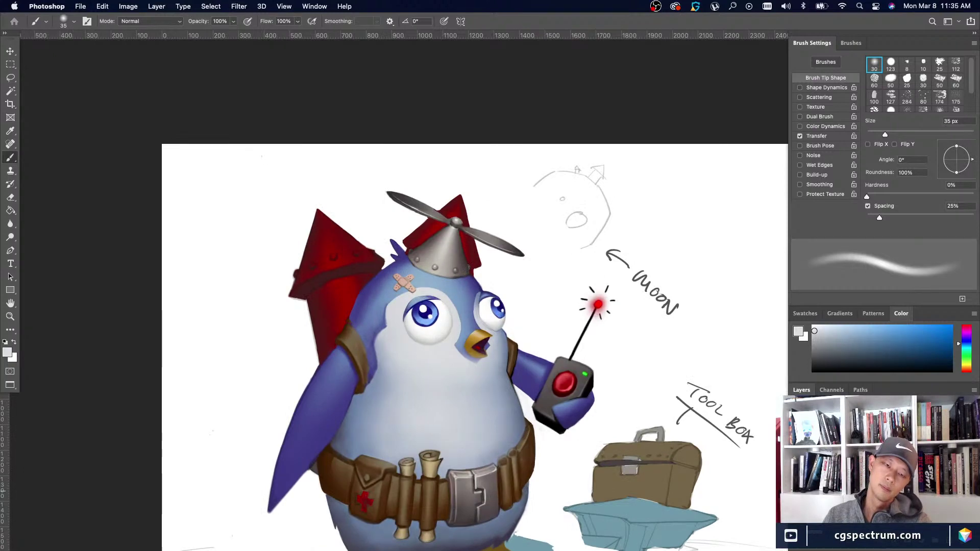
key("super+minus")
key("super+minus")
key("super+minus")
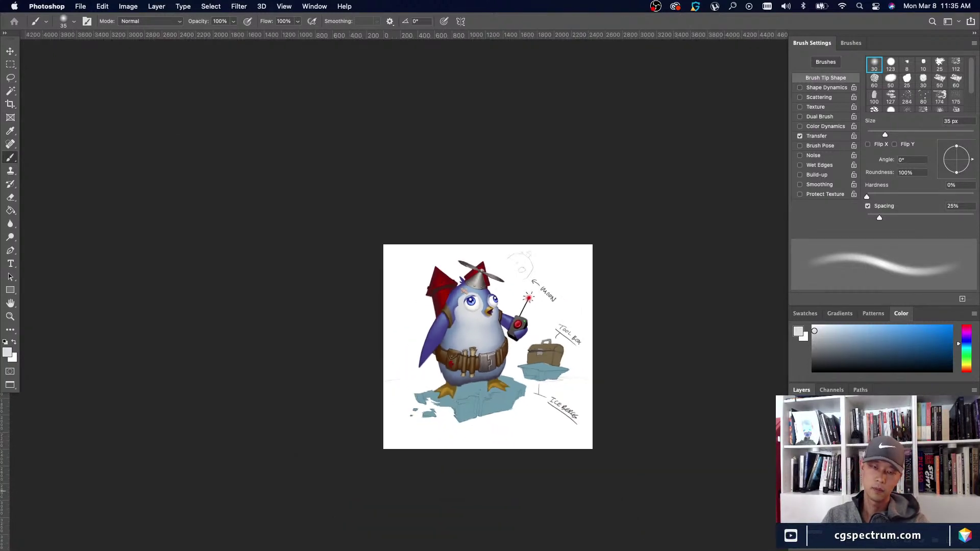
key("super+plus")
key("super+plus")
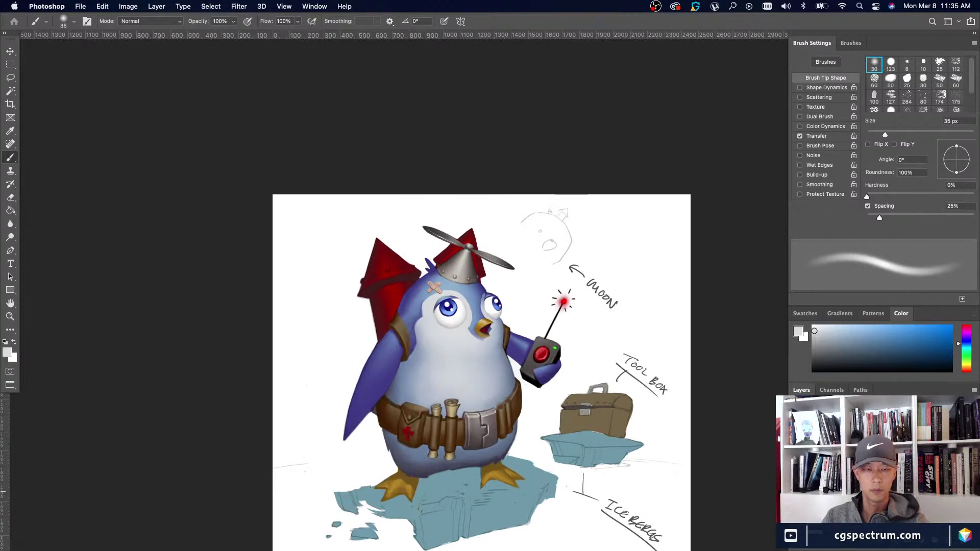
key("super+plus")
key("super+plus")
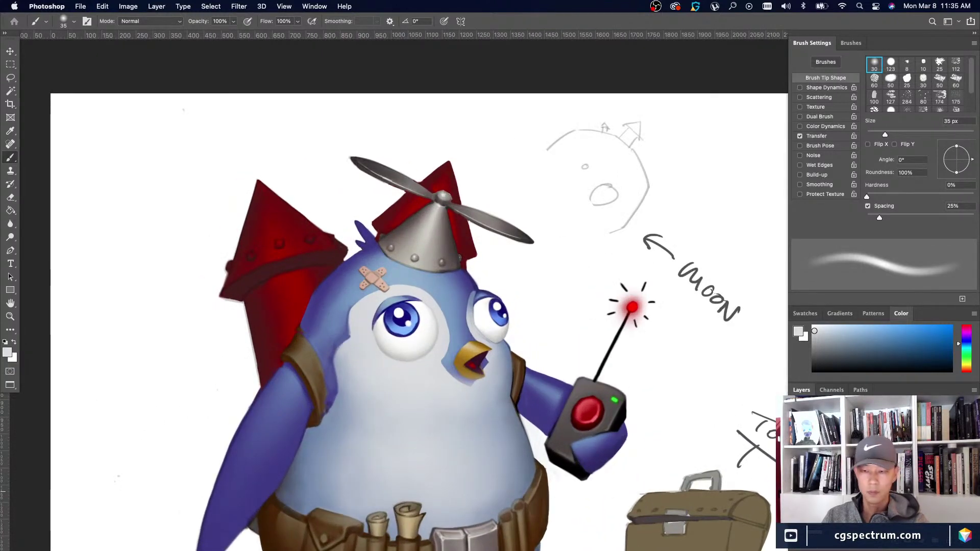
Touch up the edges where the red rocket, blue shoulder and brown strap meet, using sampled colours and a soft 9 px brush.
left_click_drag(346, 420, 424, 439)
key("super+plus")
left_click(306, 361, "alt")
key("bracketleft")
key("bracketleft")
key("bracketleft")
key("bracketleft")
key("bracketleft")
key("bracketleft")
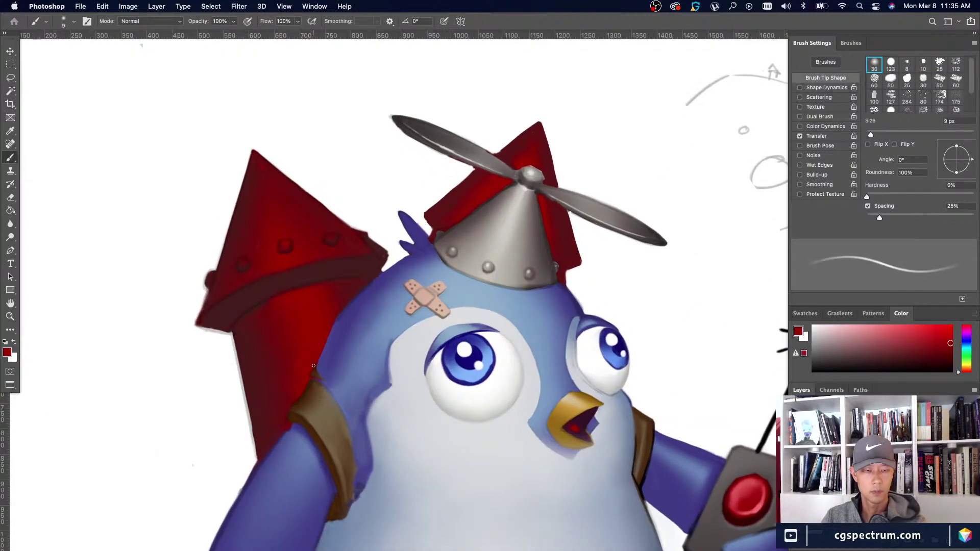
left_click(311, 375, "alt")
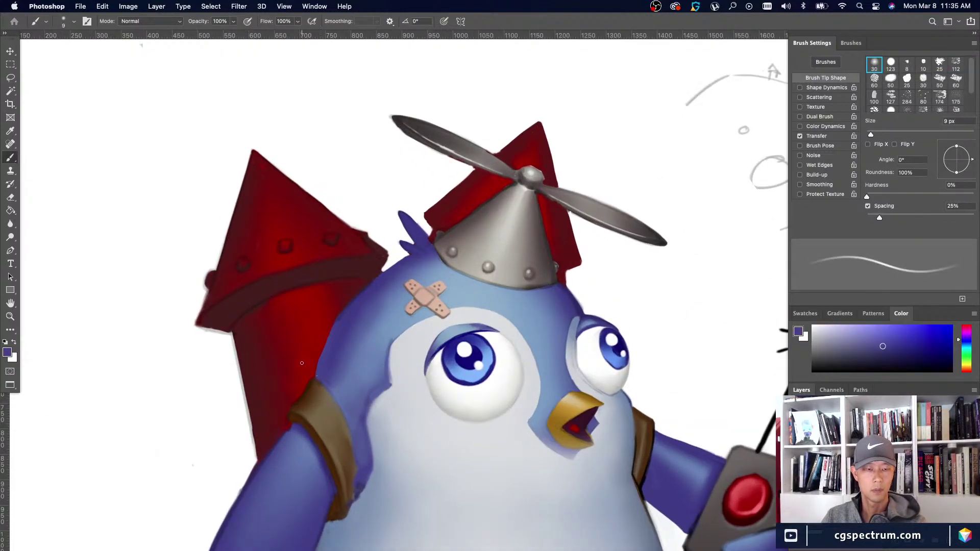
left_click(308, 378, "alt")
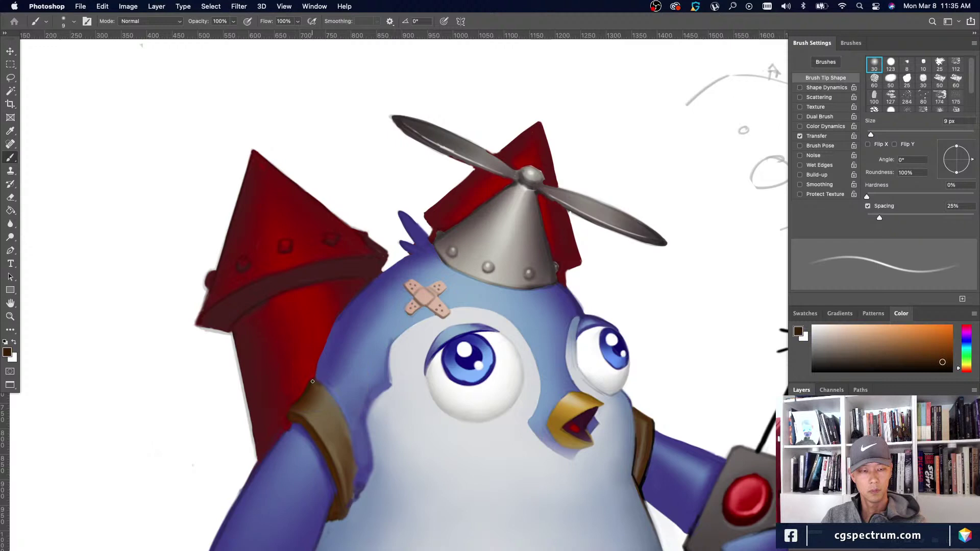
left_click(292, 427, "alt")
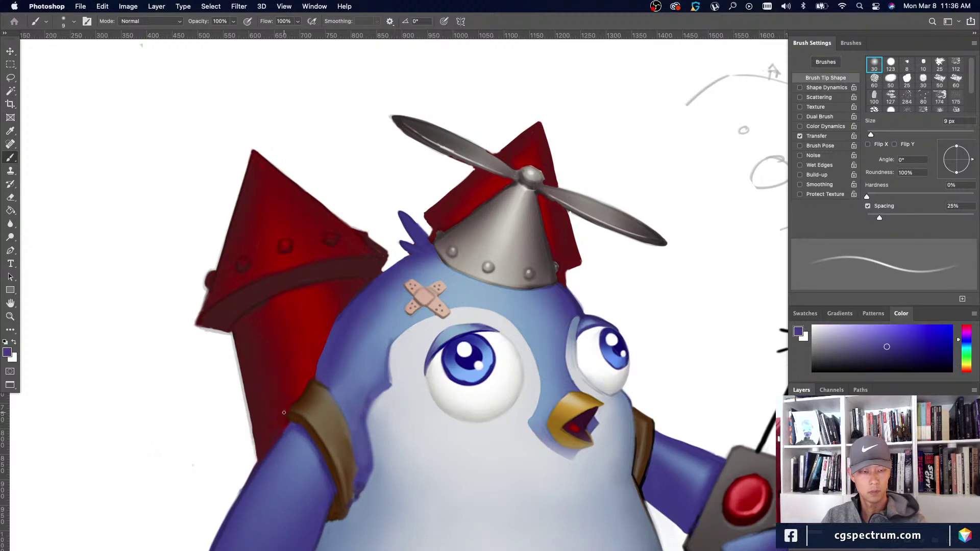
left_click(288, 419, "alt")
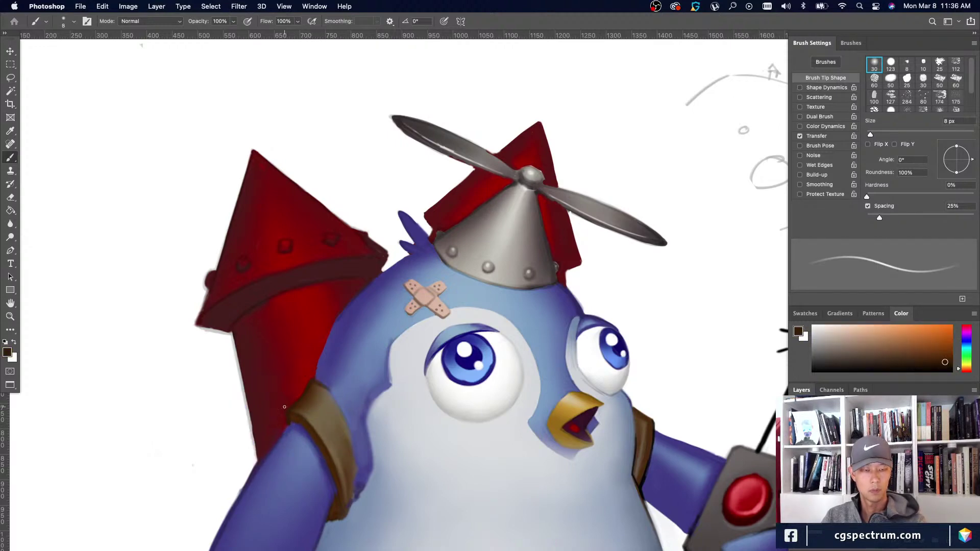
Refine the brown shoulder strap's inner edge beside the chest with sampled dark tones and a 7 px brush.
key("super+minus")
key("super+minus")
key("super+plus")
key("bracketleft")
left_click_drag(383, 358, 403, 423)
left_click_drag(398, 388, 400, 430)
left_click_drag(400, 390, 403, 423)
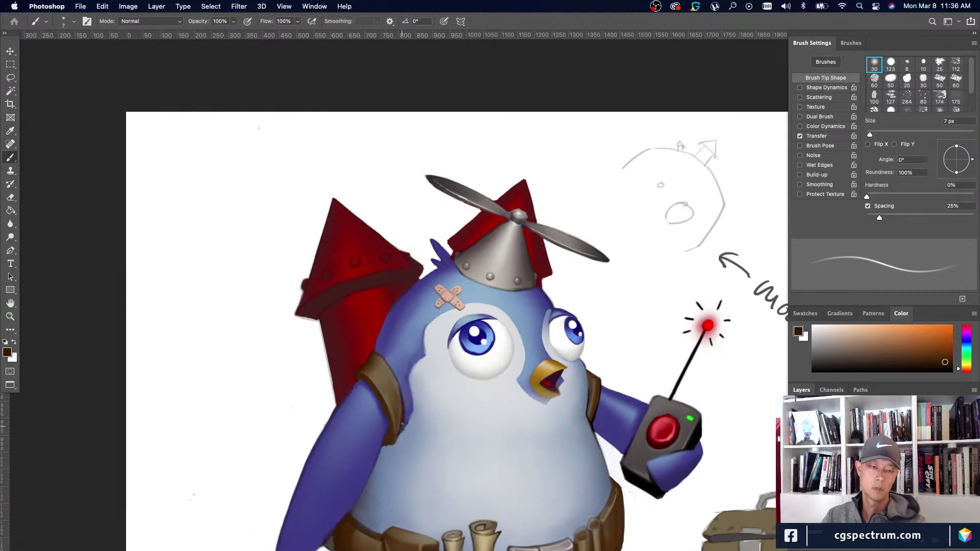
left_click(398, 418, "alt")
left_click(402, 427, "alt")
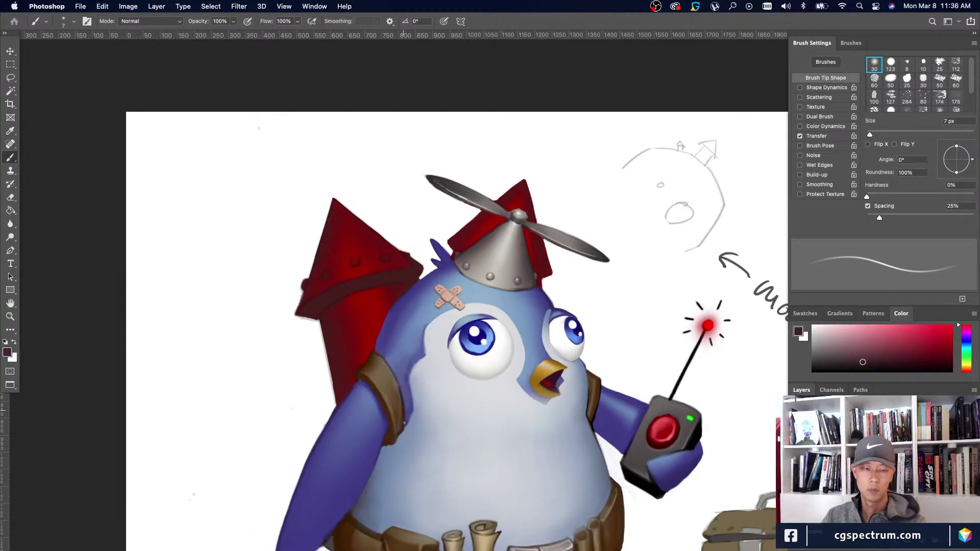
Switch the penguin to the smaller version of the eyes and review them against the whole illustration.
scroll(399, 417, "down", 3)
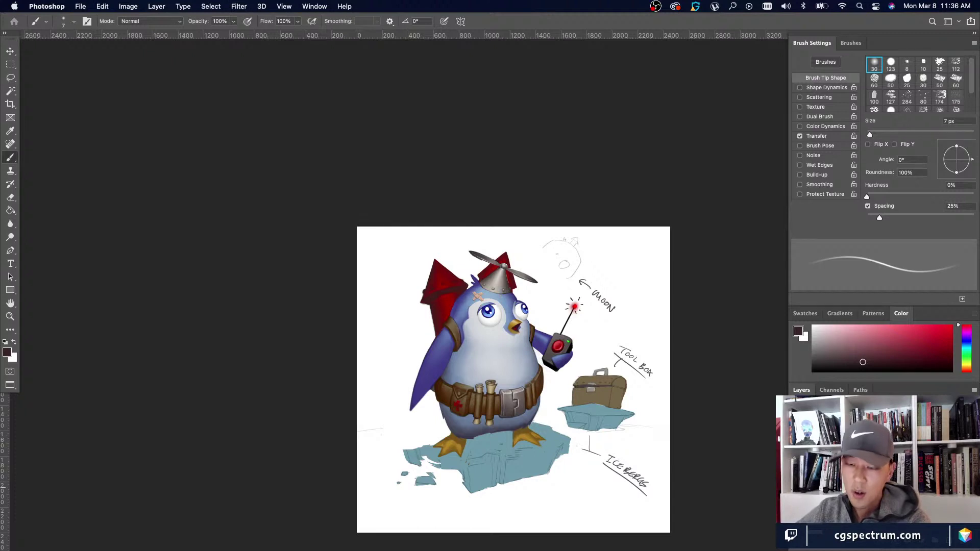
key("super+z")
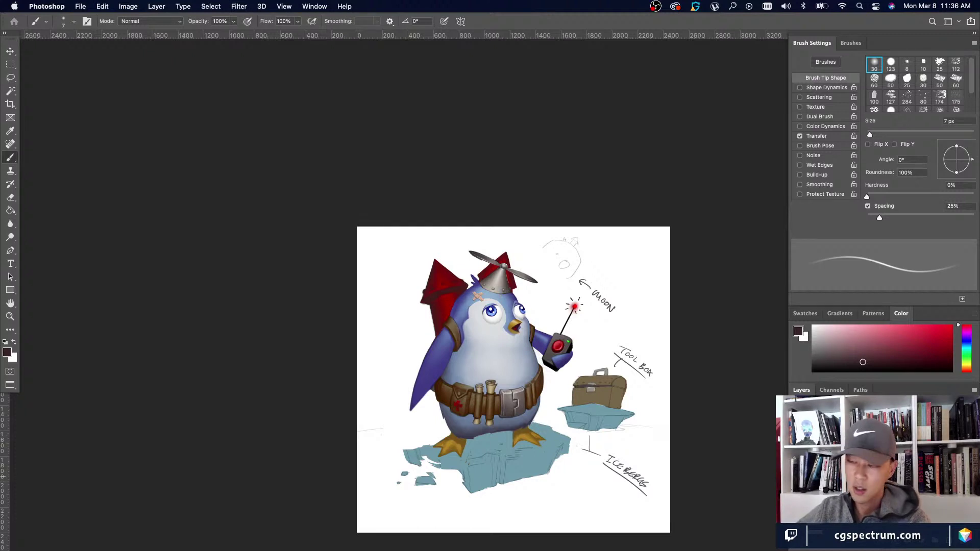
key("super+plus")
left_click_drag(700, 493, 698, 451)
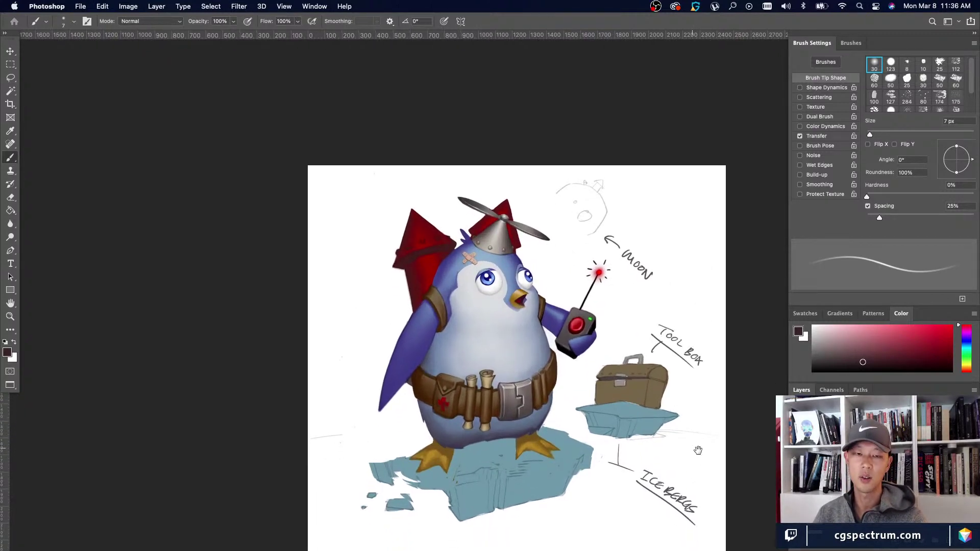
key("super+plus")
left_click_drag(656, 367, 633, 409)
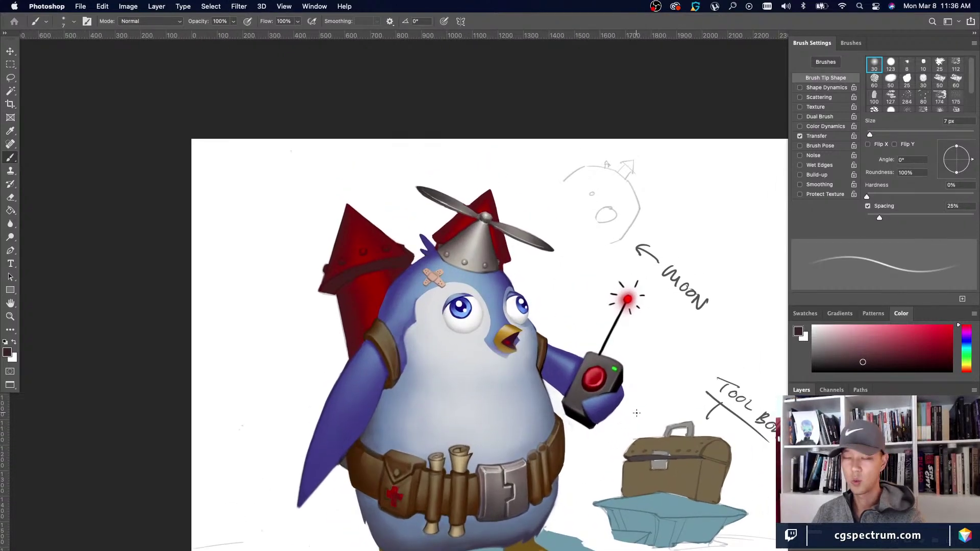
Select the smaller left eye with a freehand lasso, shift it slightly upward, and clear the selection.
key("l")
mouse_move(451, 287)
left_mouse_down()
mouse_move(451, 341)
mouse_move(436, 292)
left_mouse_up()
key("v")
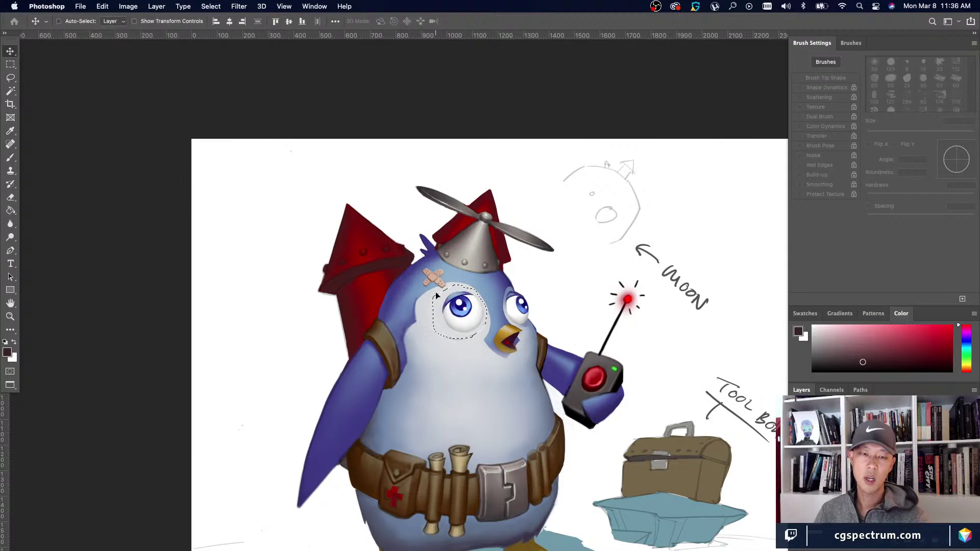
key("super+d")
key("m")
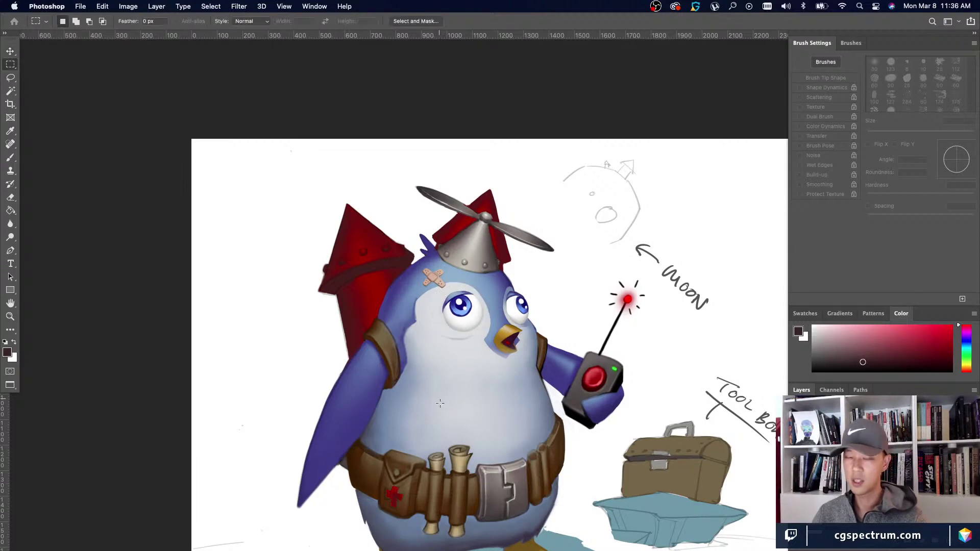
Begin painting out the leftover line beneath the smaller left eye with sampled pale grey and a small 8–10 px soft brush.
key("super+minus")
key("super+minus")
key("super+equal")
key("super+equal")
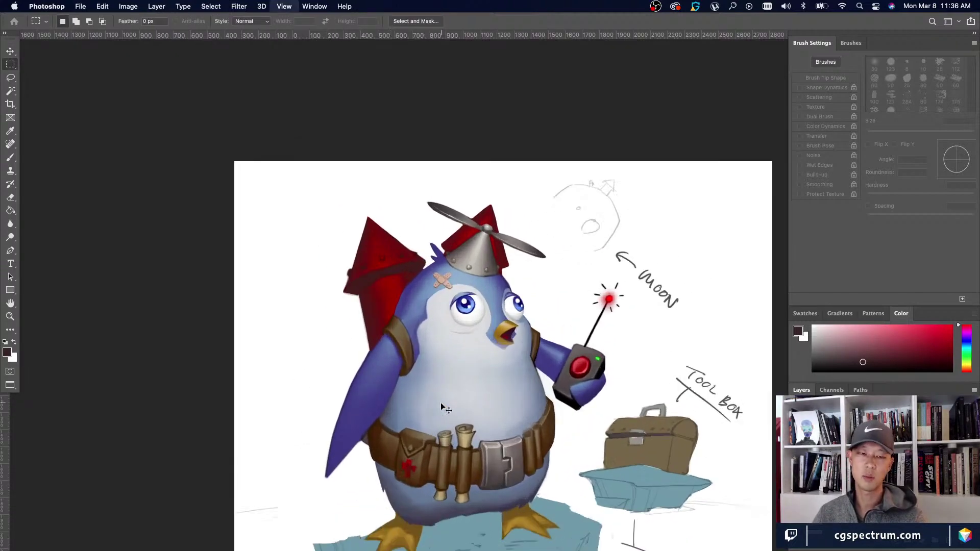
key("b")
left_click(452, 333, "alt")
left_click_drag(447, 336, 455, 341)
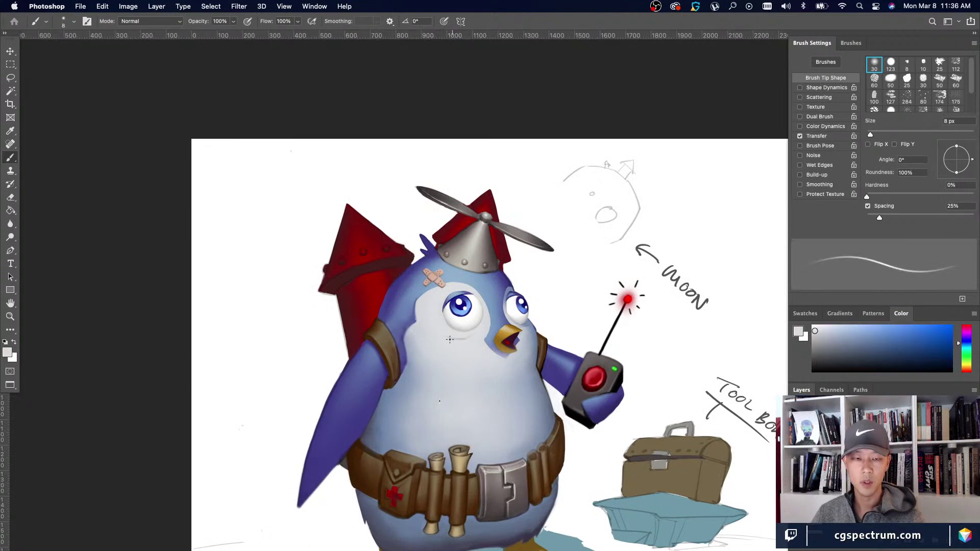
left_click(458, 335, "alt")
key("bracketright")
key("bracketright")
key("bracketright")
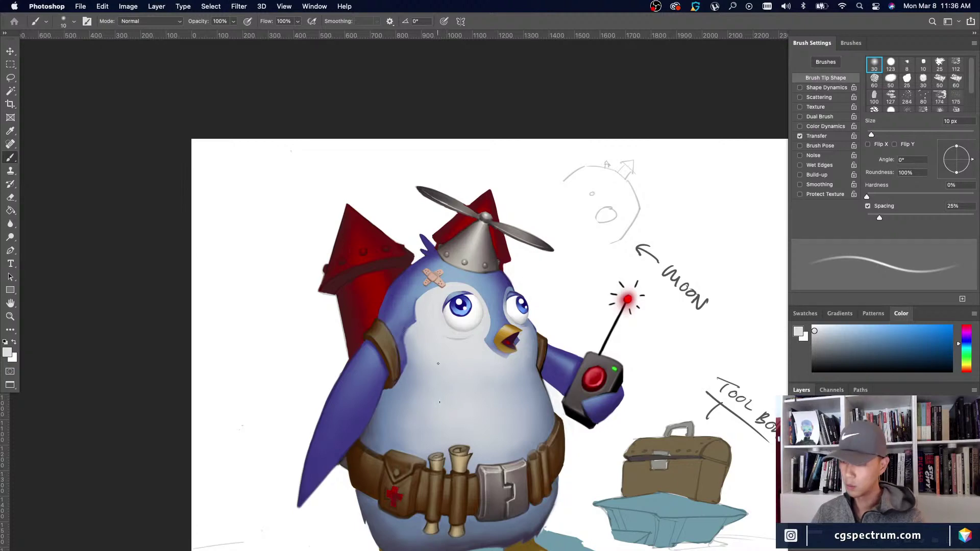
Cover the rest of the line beneath the left eye with the sampled pale grey, using a soft 25 px brush.
left_click(451, 335, "alt")
key("bracketright")
key("bracketright")
key("bracketright")
left_click_drag(472, 337, 449, 338)
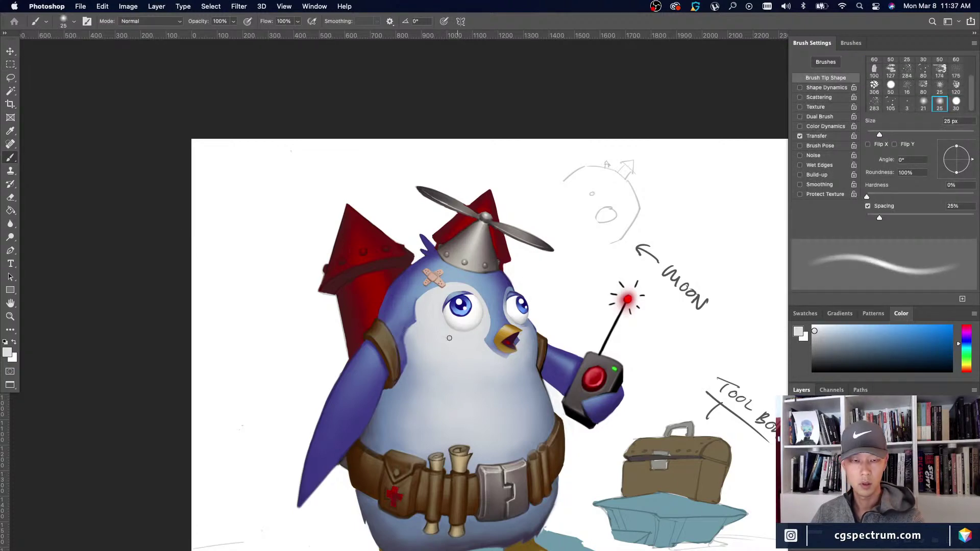
Compare the larger and smaller eye versions on the penguin, toggling between them from a distance and closer up.
key("super+minus")
key("super+minus")
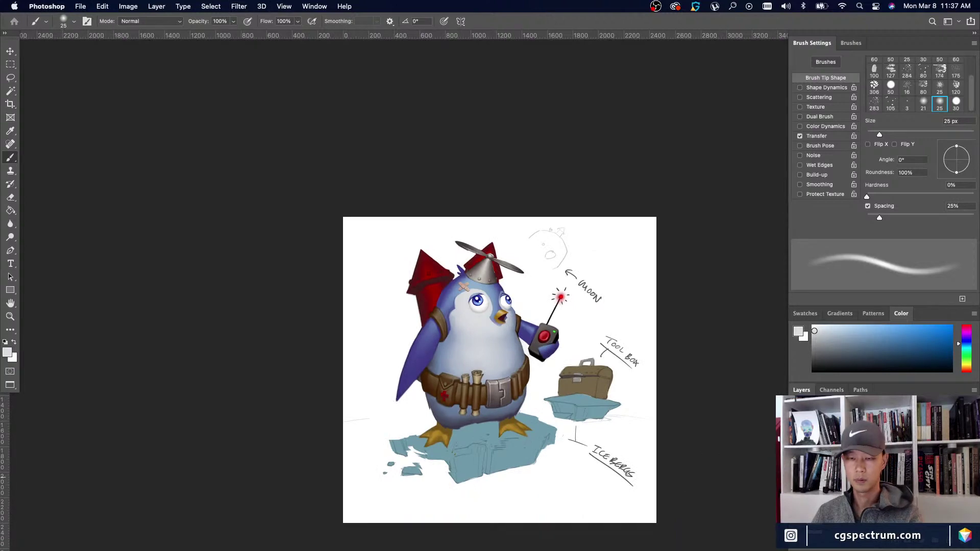
left_click(796, 477)
key("super+equal")
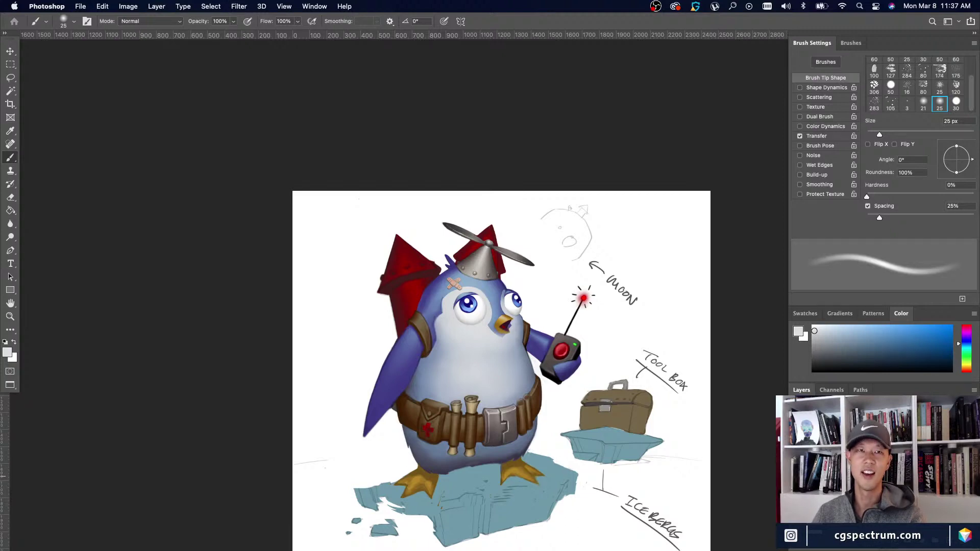
key("super+z")
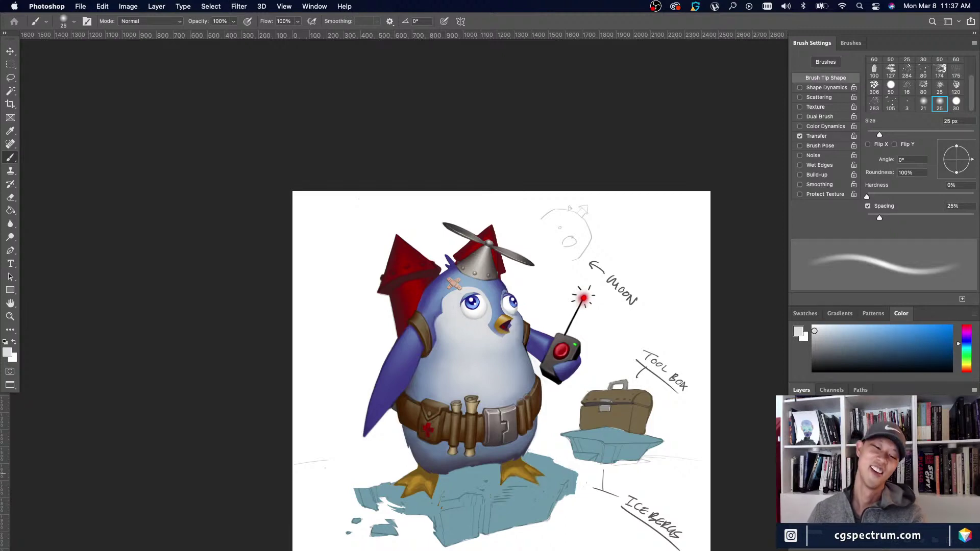
scroll(501, 297, "up", 1)
key("super+shift+z")
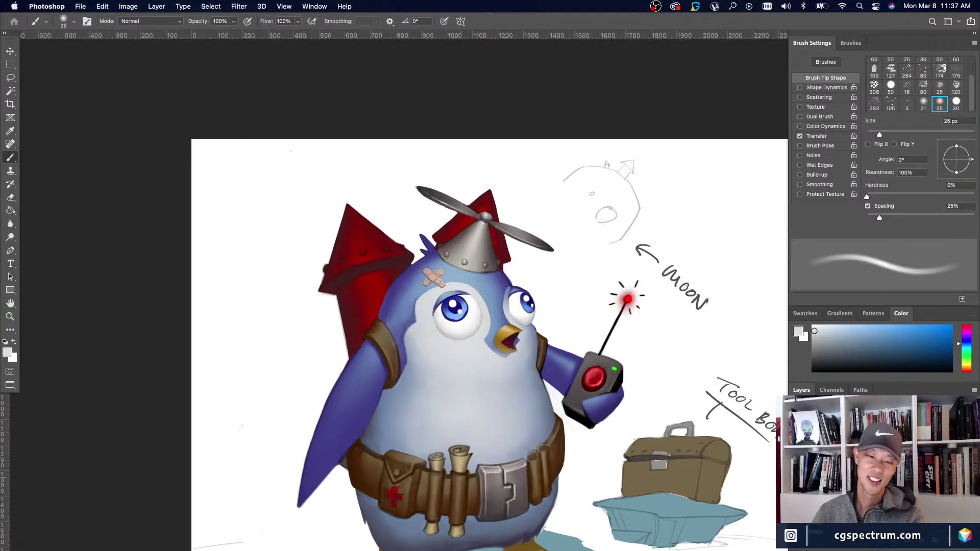
Compare the larger and smaller eye versions again, viewing the whole figure and the face.
key("super+z")
key("super+minus")
key("super+minus")
key("super+minus")
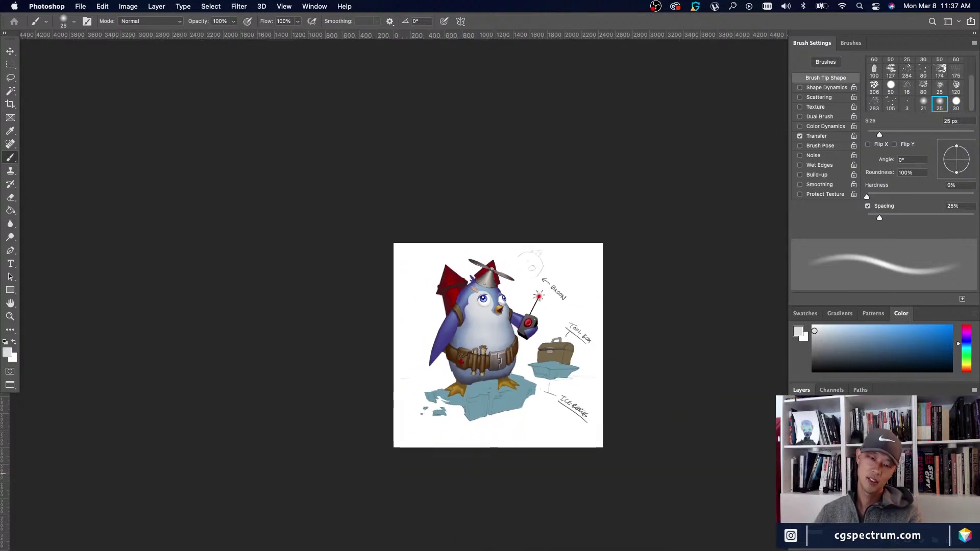
key("super+plus")
key("super+plus")
key("super+shift+z")
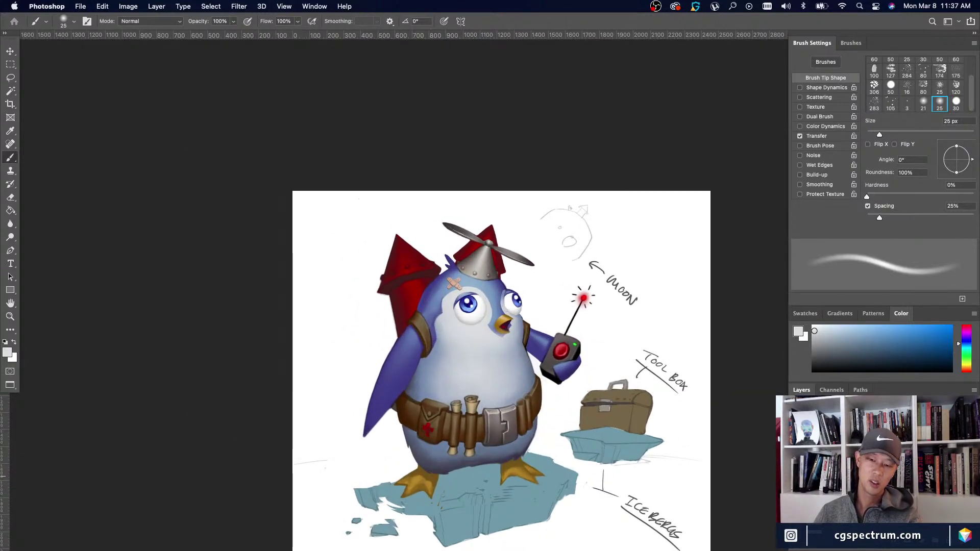
key("super+z")
key("super+plus")
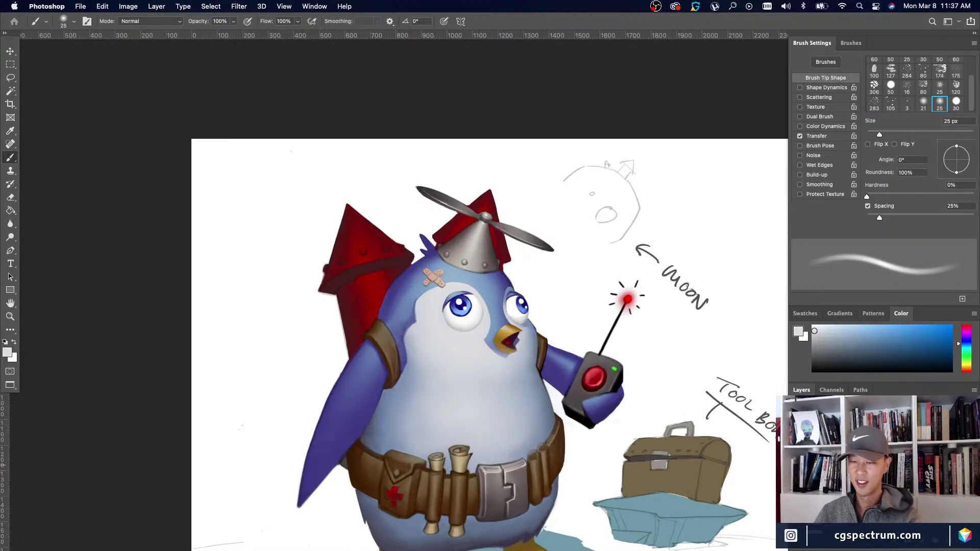
key("super+shift+z")
key("super+z")
key("super+plus")
Select the smaller left eye with a freehand lasso, nudge it slightly downward, and clear the selection.
key("l")
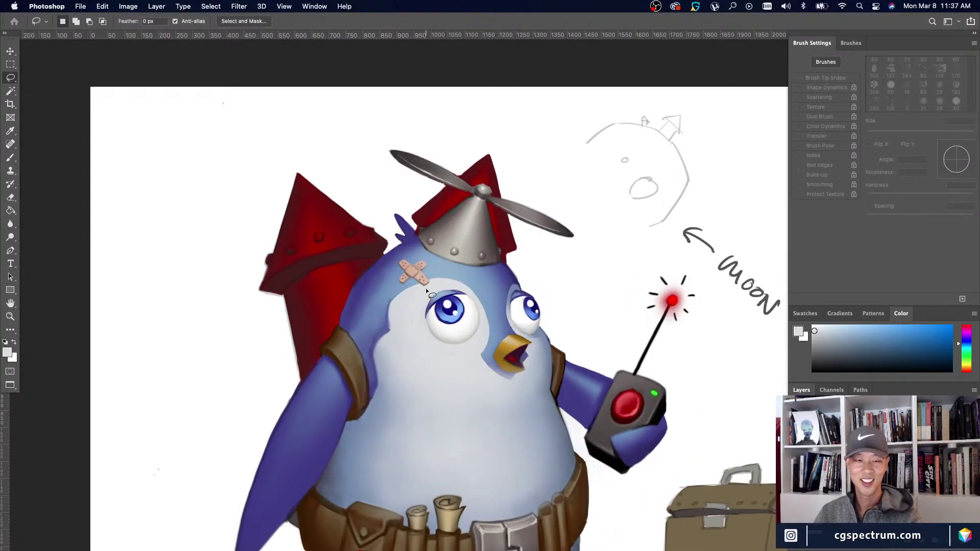
mouse_move(426, 288)
left_mouse_down()
mouse_move(420, 333)
mouse_move(422, 296)
left_mouse_up()
key("v")
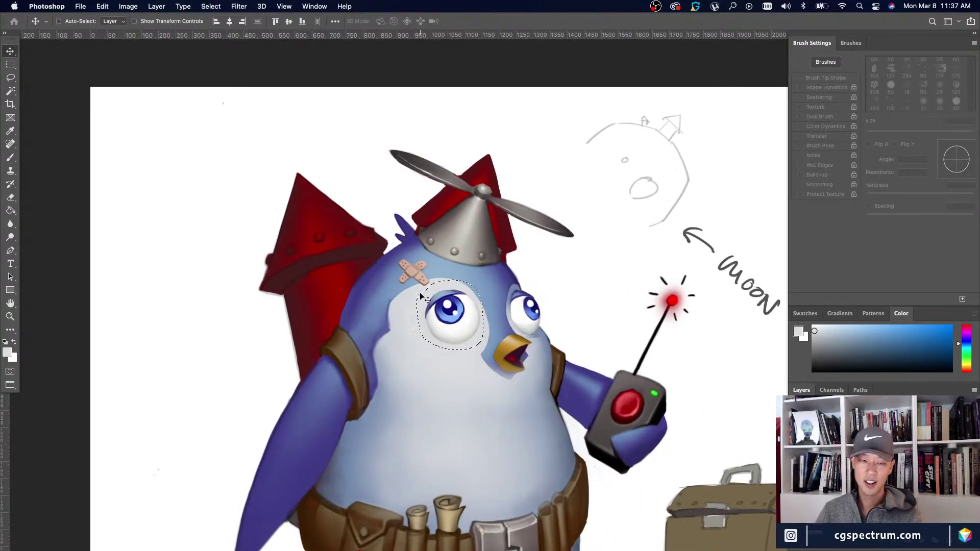
key("Down")
key("Down")
key("Down")
key("Down")
key("super+d")
key("m")
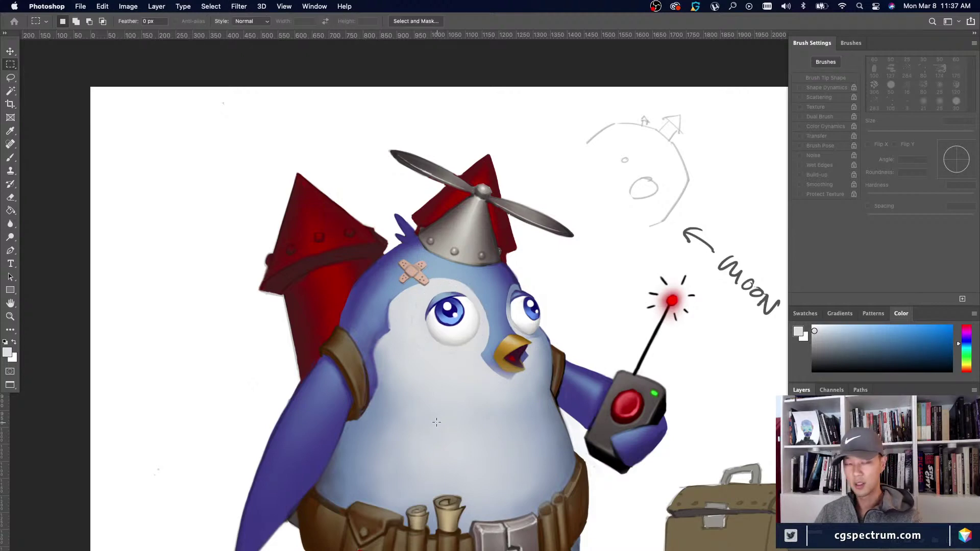
Judge the adjusted left eye against the larger-eye version, from a distant full-figure view to a closer one.
key("super+minus")
key("super+minus")
key("super+minus")
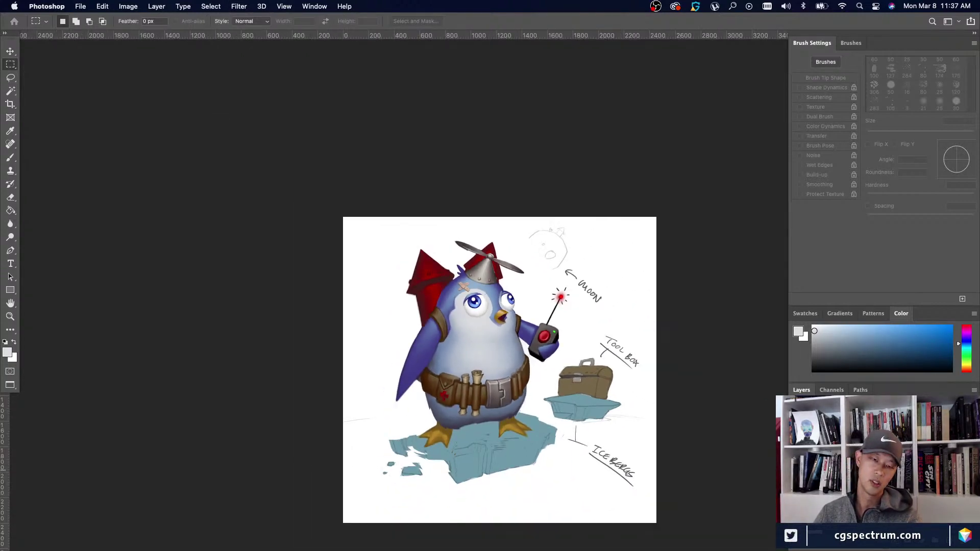
key("super+minus")
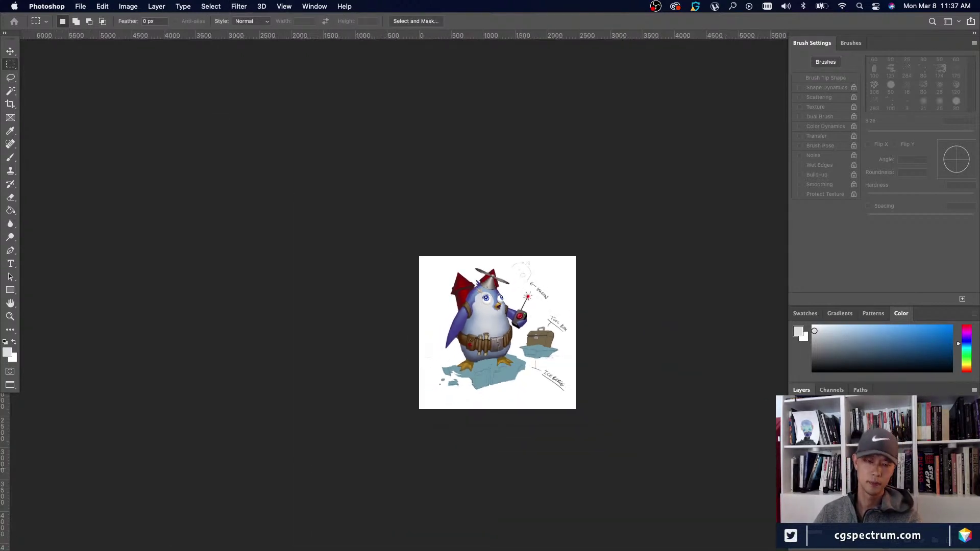
key("super+plus")
key("super+plus")
key("super+plus")
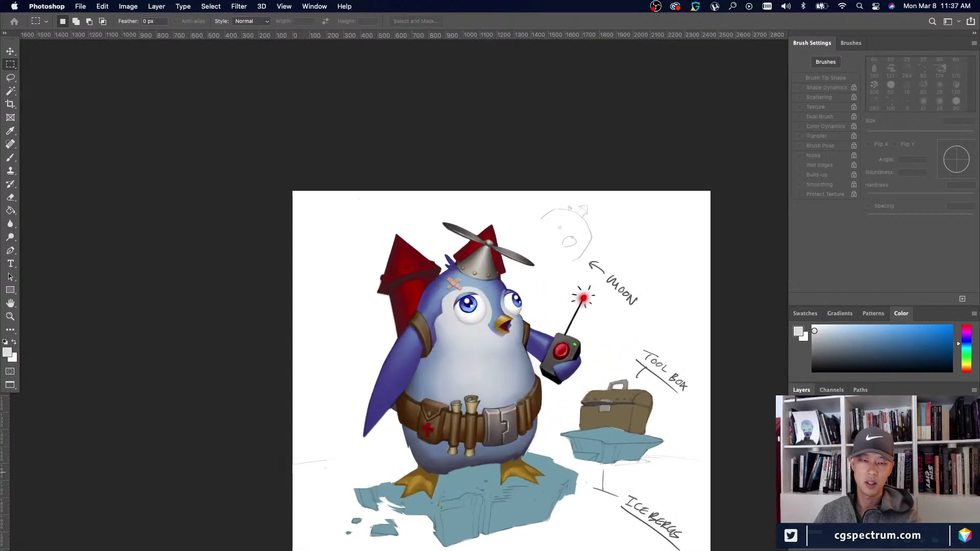
key("super+plus")
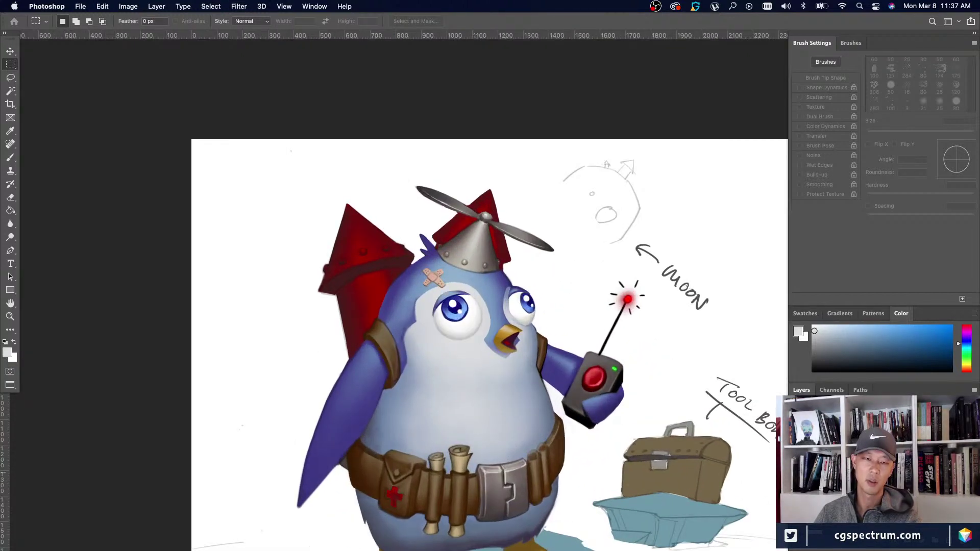
key("super+plus")
Lasso the left eye again with a wider margin, nudge it slightly farther down, and deselect it.
key("l")
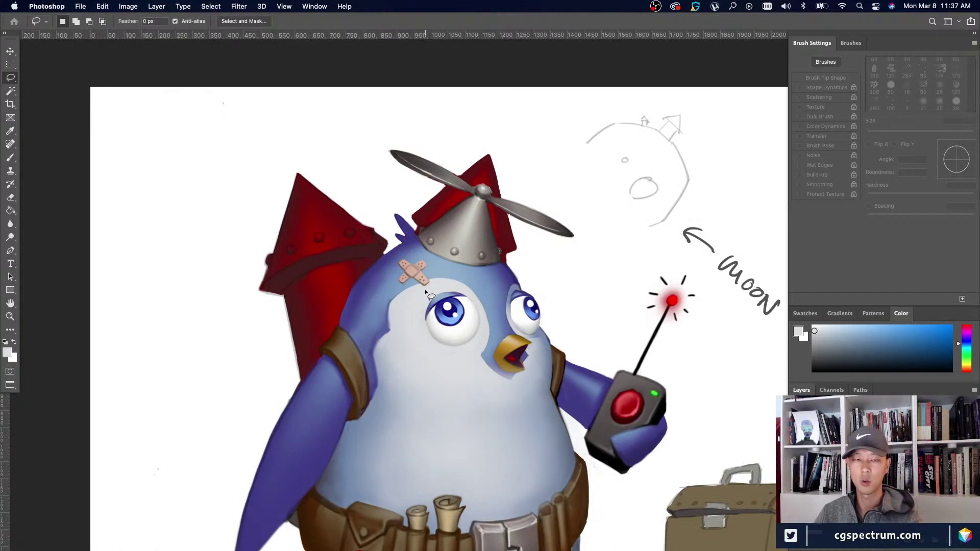
mouse_move(425, 289)
left_mouse_down()
mouse_move(453, 360)
mouse_move(414, 299)
left_mouse_up()
key("v")
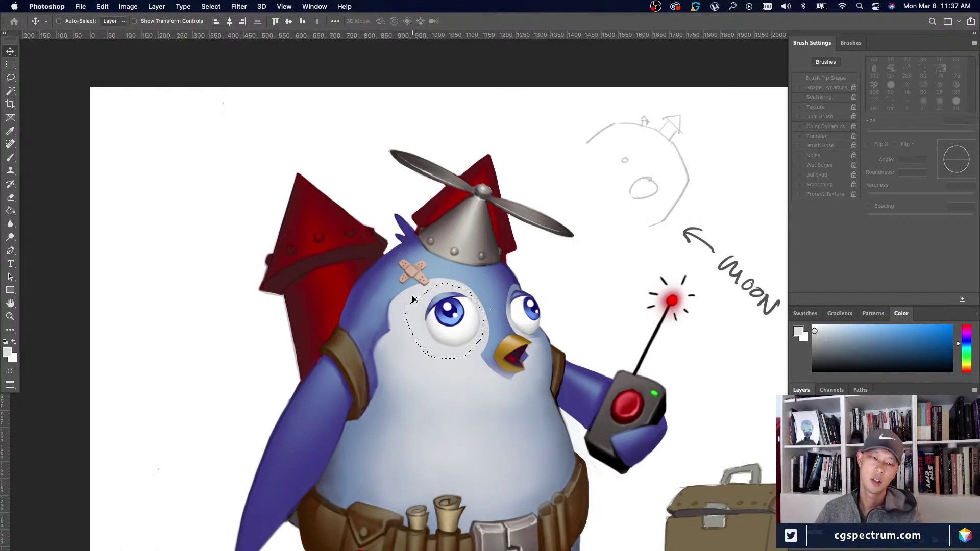
key("Down")
key("Down")
key("Down")
key("Down")
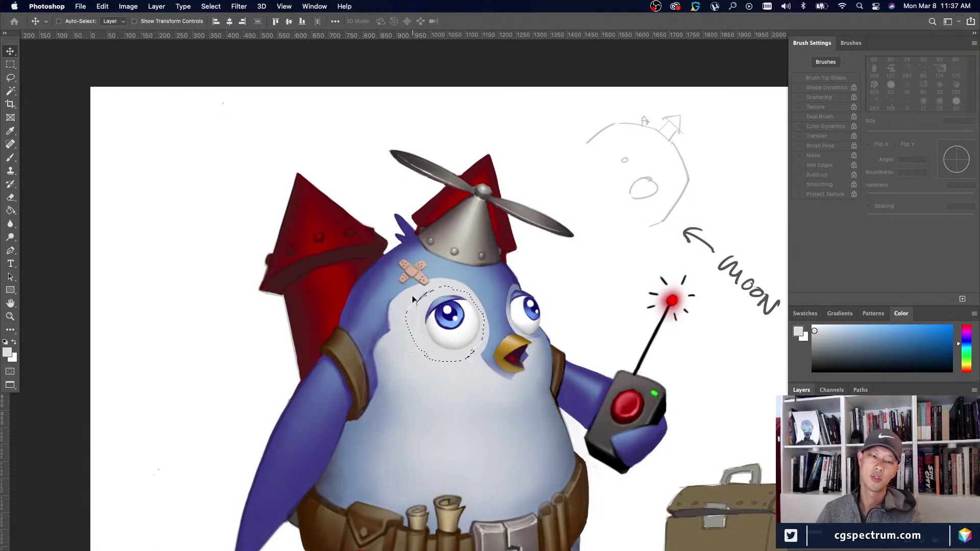
key("Up")
key("Up")
key("super+d")
key("m")
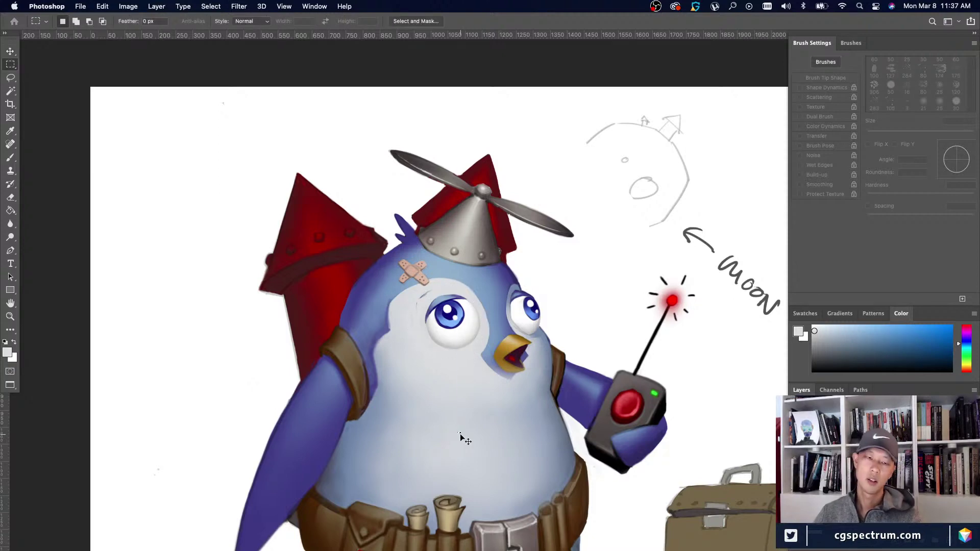
Paint out the faint stray line beside the left eye's upper outer edge with pale grey and a soft 25 px brush.
key("super+minus")
key("super+plus")
key("b")
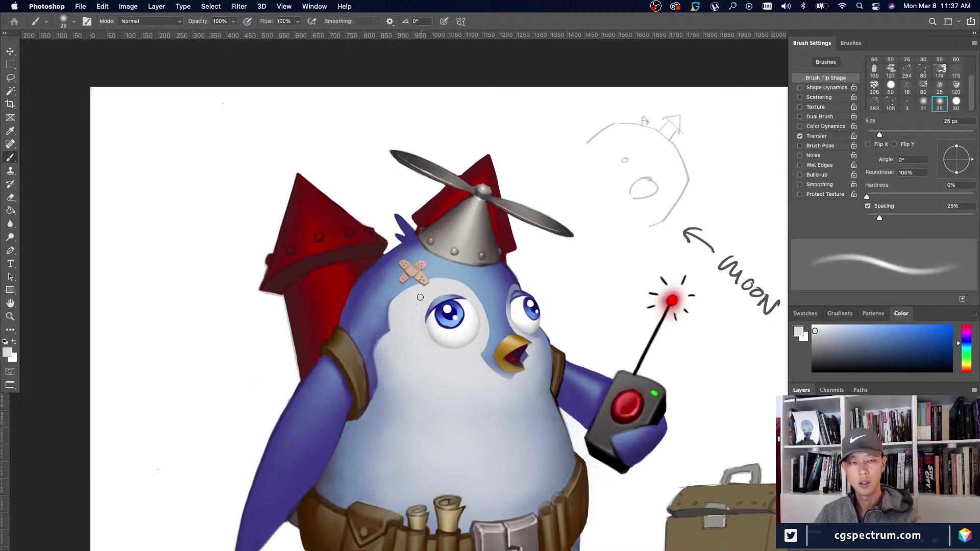
Examine how the larger and smaller eyes read on the full penguin at thumbnail and medium sizes.
key("super+minus")
key("super+minus")
key("super+minus")
key("super+minus")
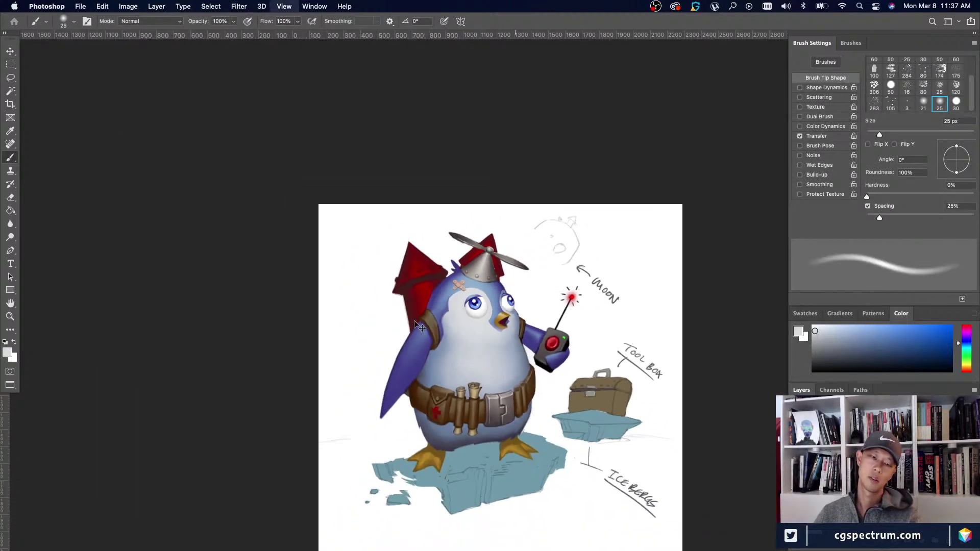
key("super+plus")
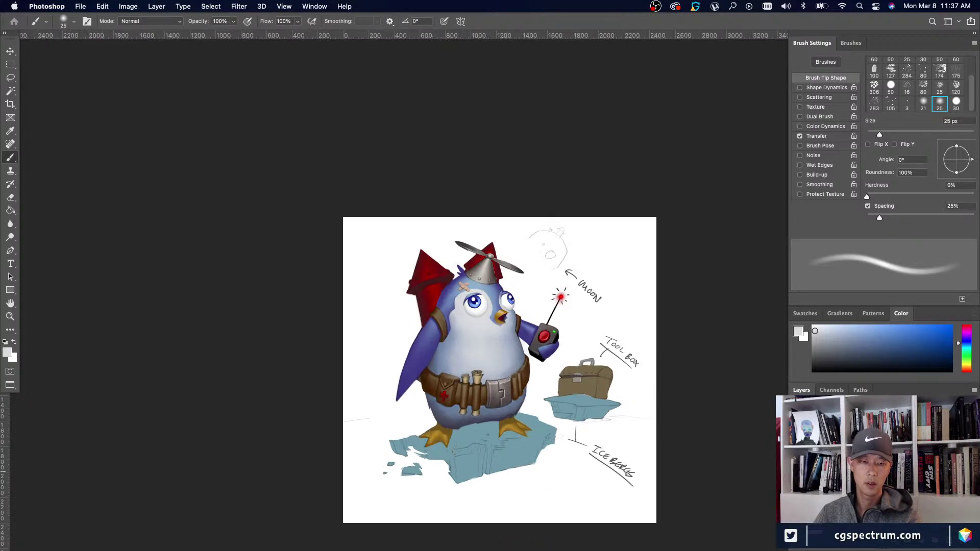
key("super+minus")
key("super+plus")
key("super+plus")
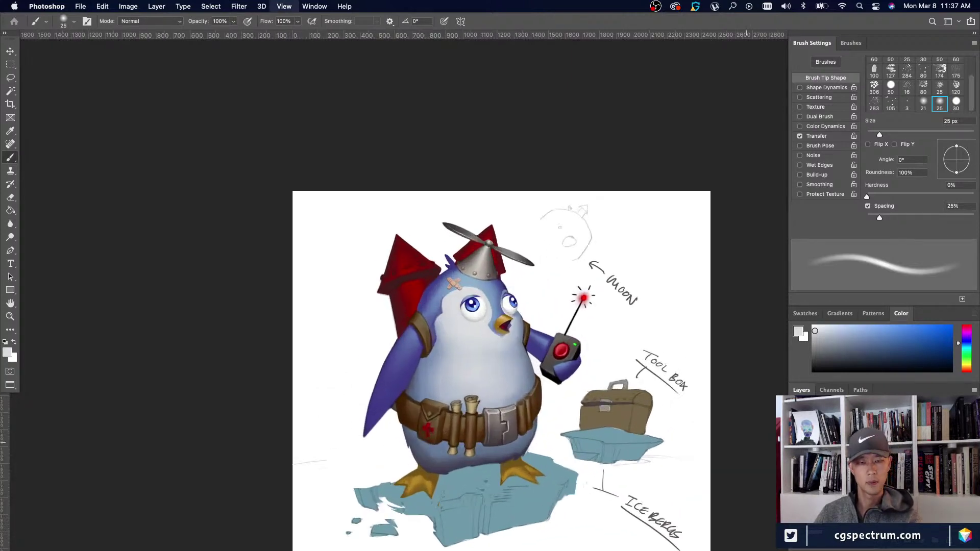
key("super+minus")
key("super+minus")
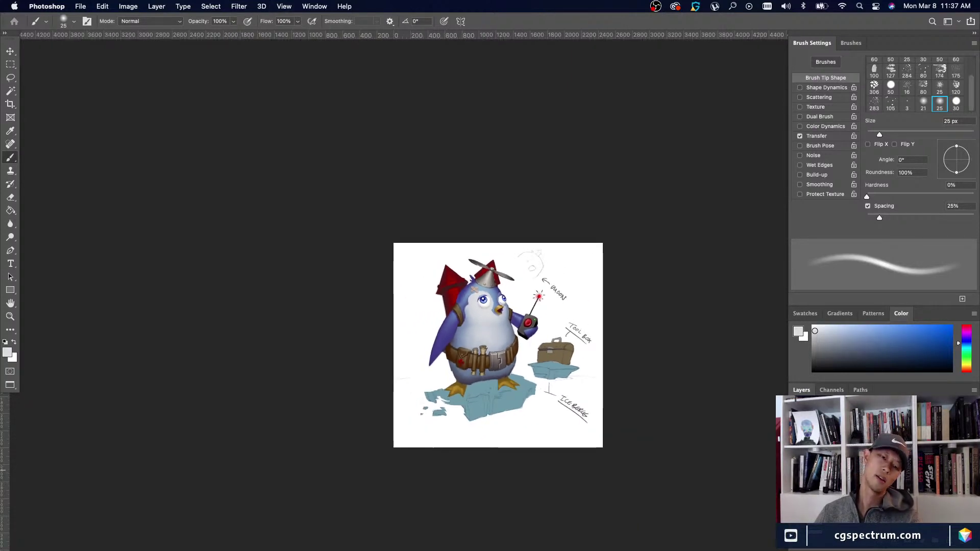
key("super+plus")
key("super+plus")
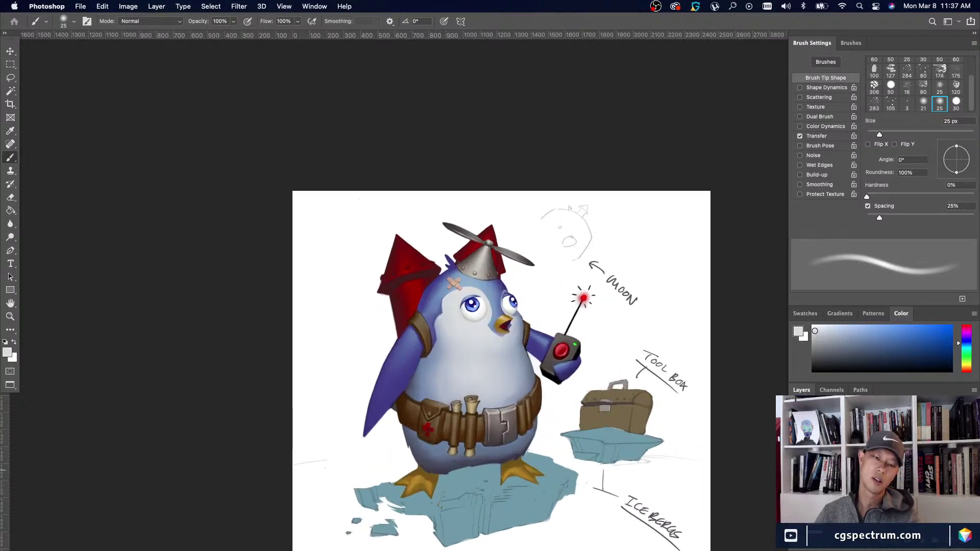
key("super+minus")
key("super+minus")
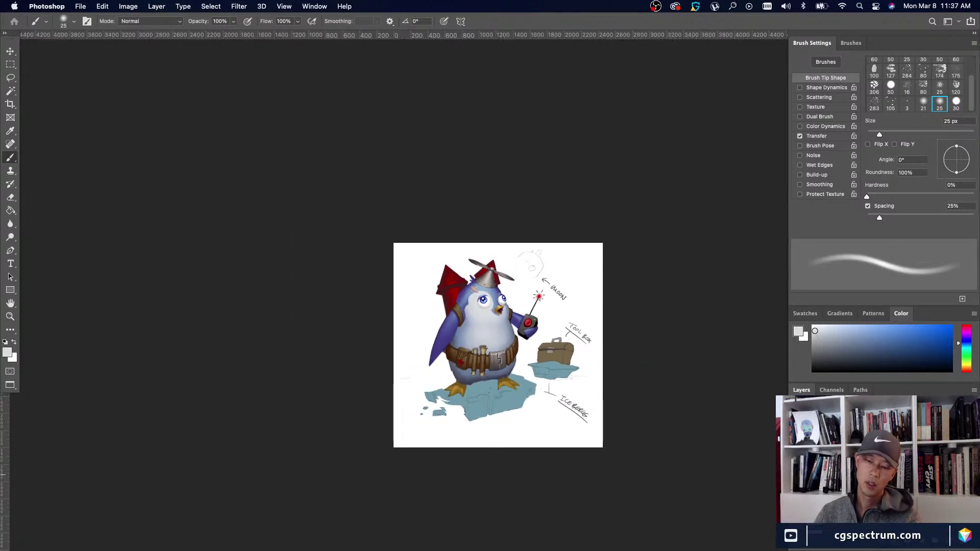
key("super+plus")
key("super+plus")
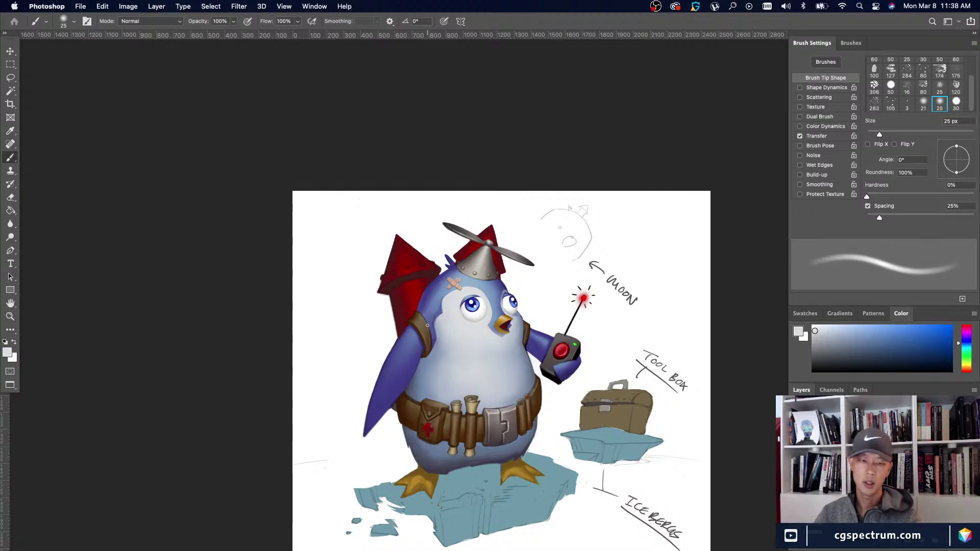
key("super+minus")
key("super+minus")
key("super+plus")
key("super+plus")
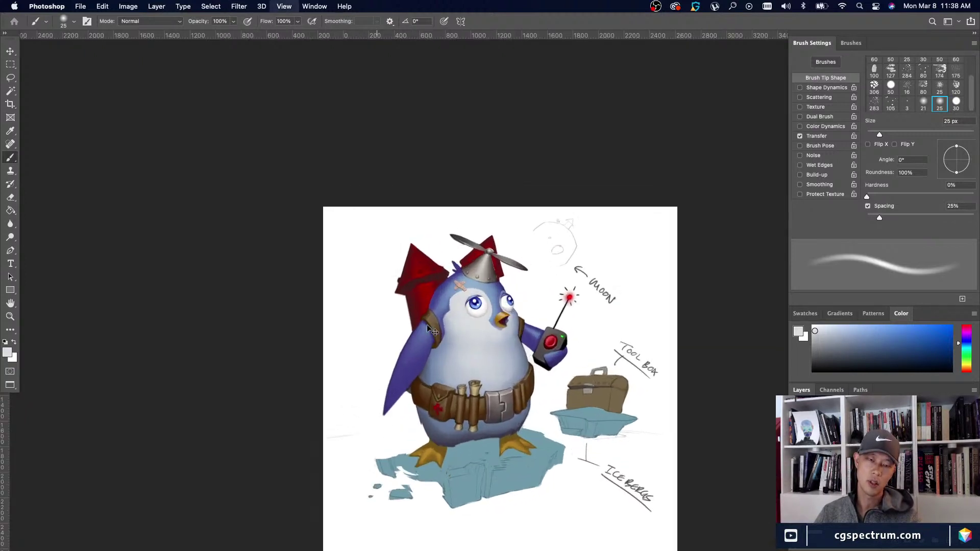
key("super+minus")
key("super+minus")
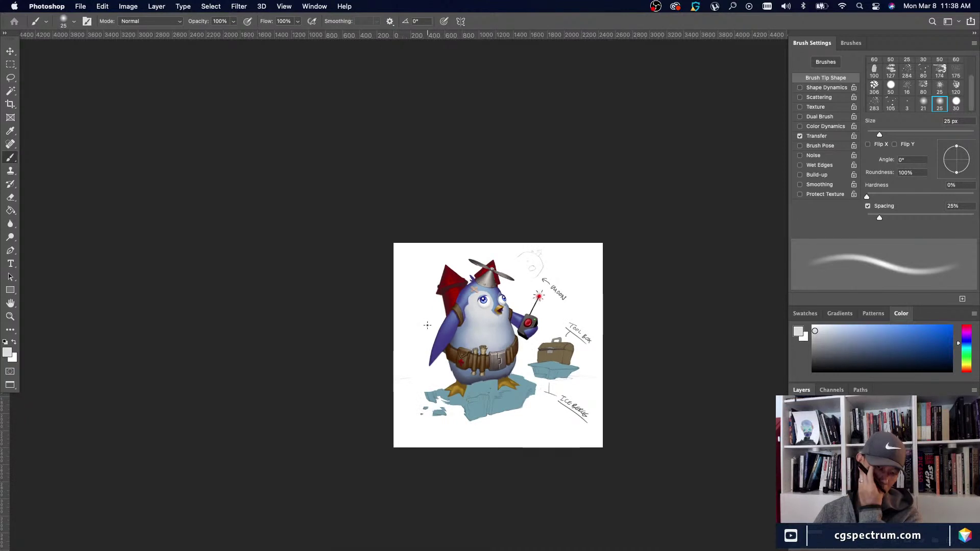
key("super+plus")
key("super+plus")
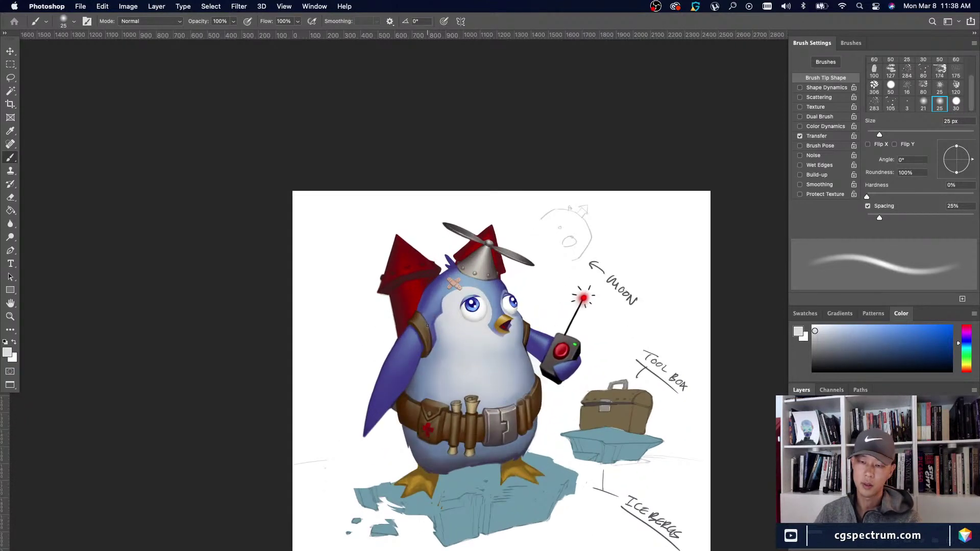
Toggle between the larger and smaller eyes at one fixed full-figure view to compare the expressions.
key("super+z")
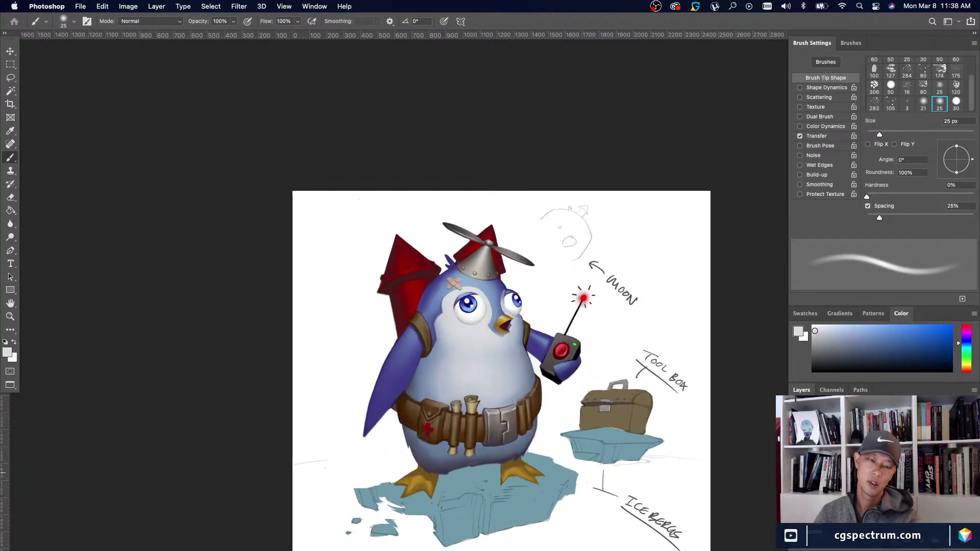
key("super+z")
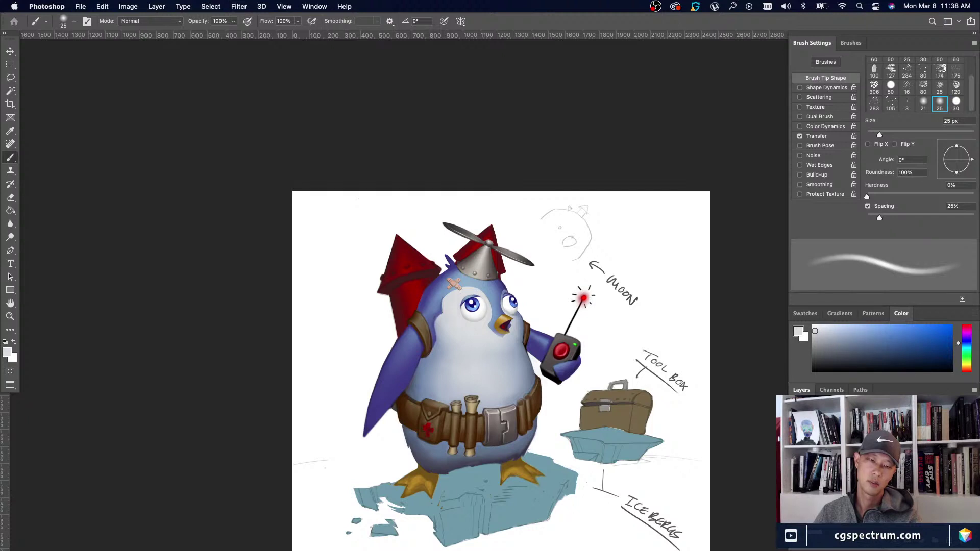
key("super+z")
key("super+z")
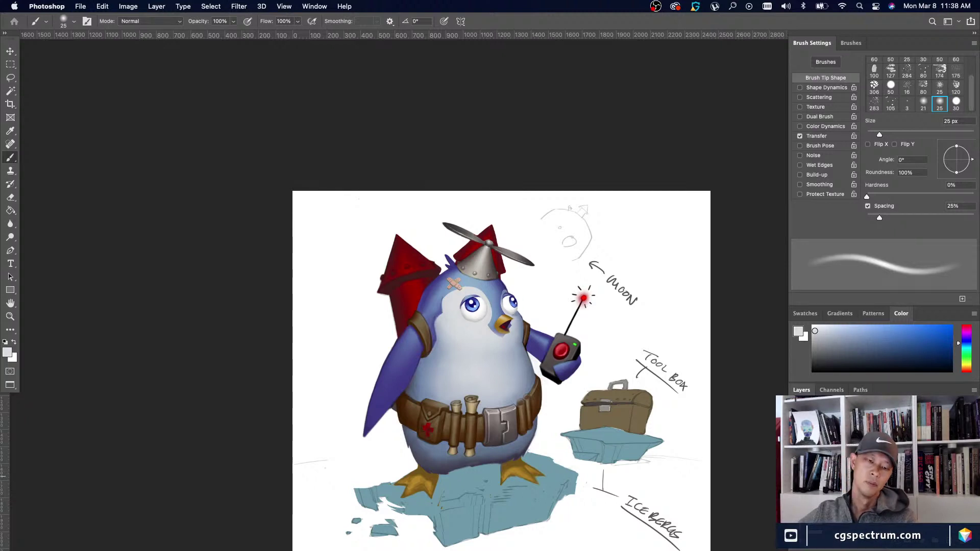
key("super+z")
key("super+z")
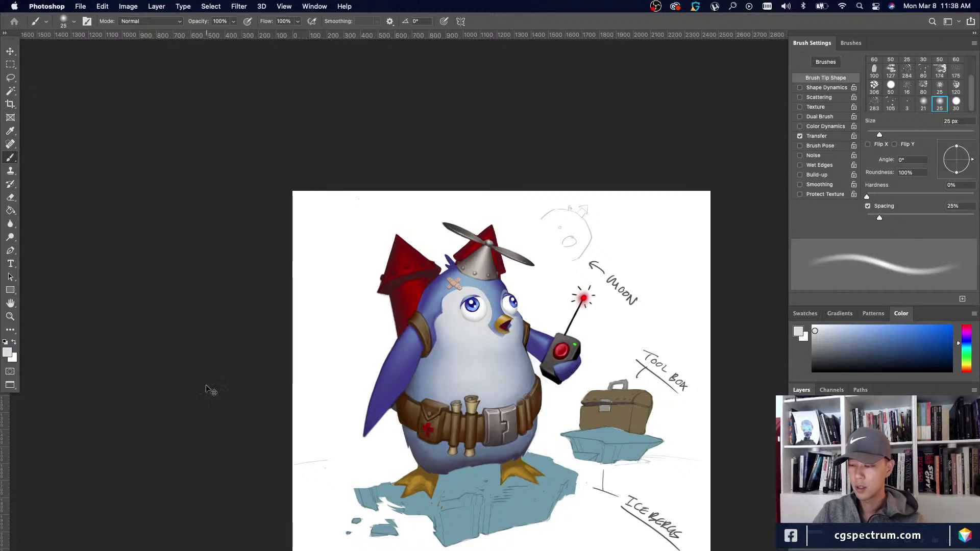
Sample the violet-blue beside the beak and darken the feather edge beneath the beak with a soft 6–9 px brush.
left_click_drag(379, 521, 368, 477)
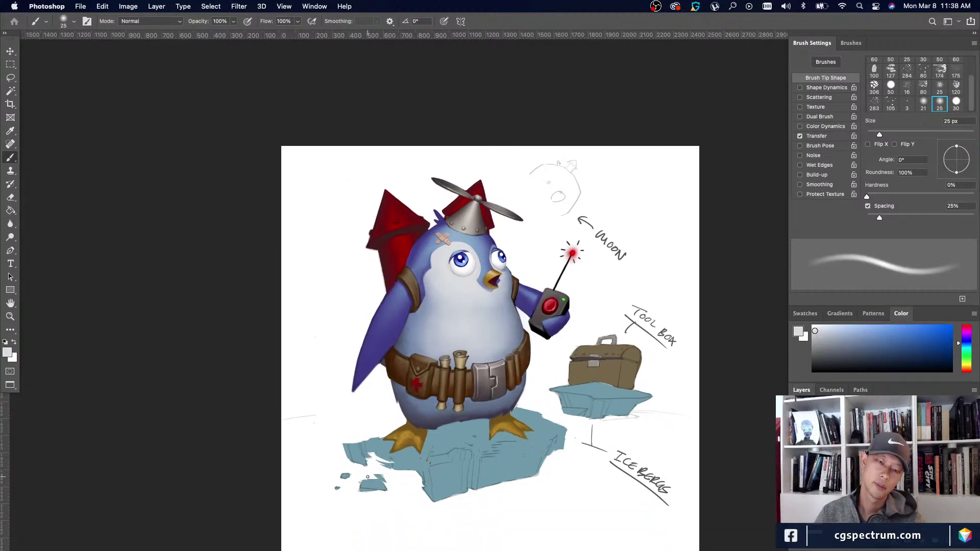
key("super+equal")
key("super+equal")
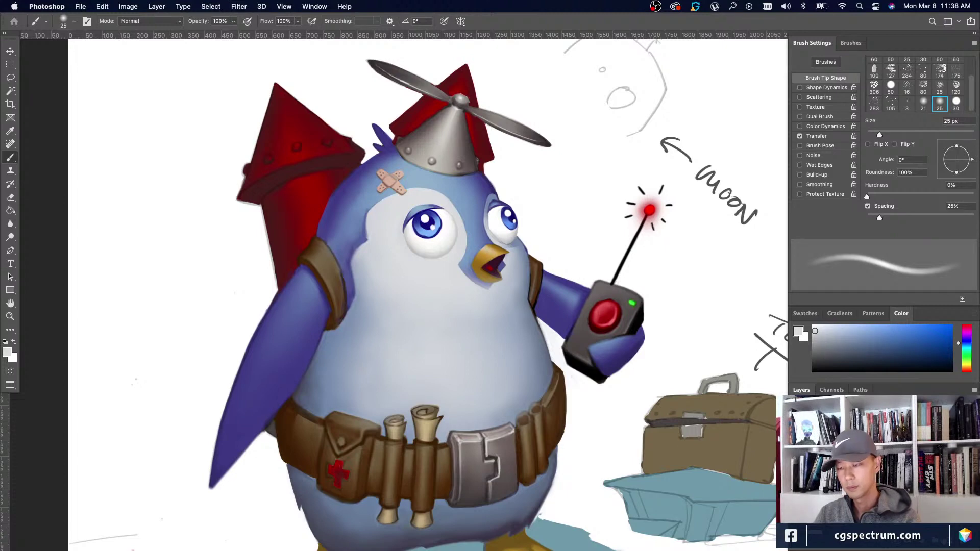
scroll(495, 286, "up", 1)
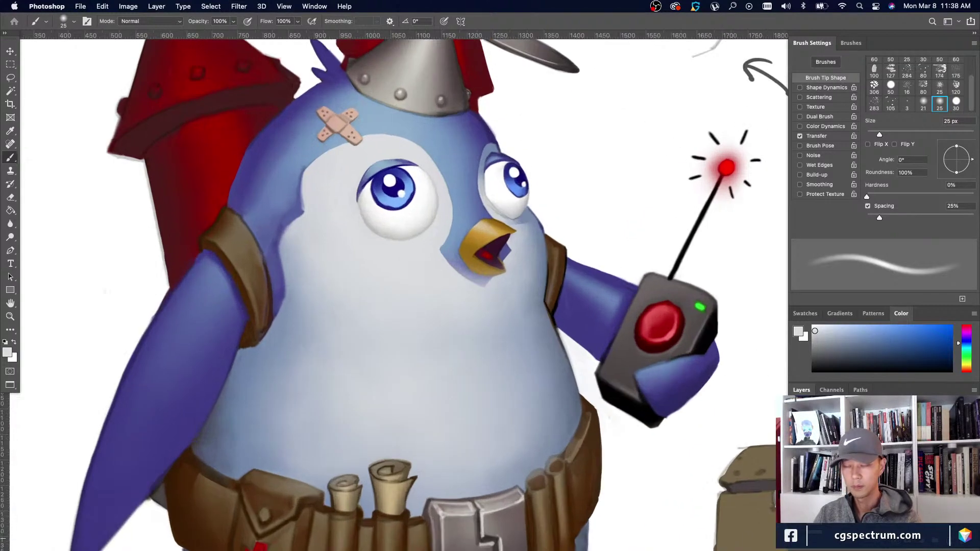
left_click(464, 252, "alt")
key("bracketleft")
key("bracketleft")
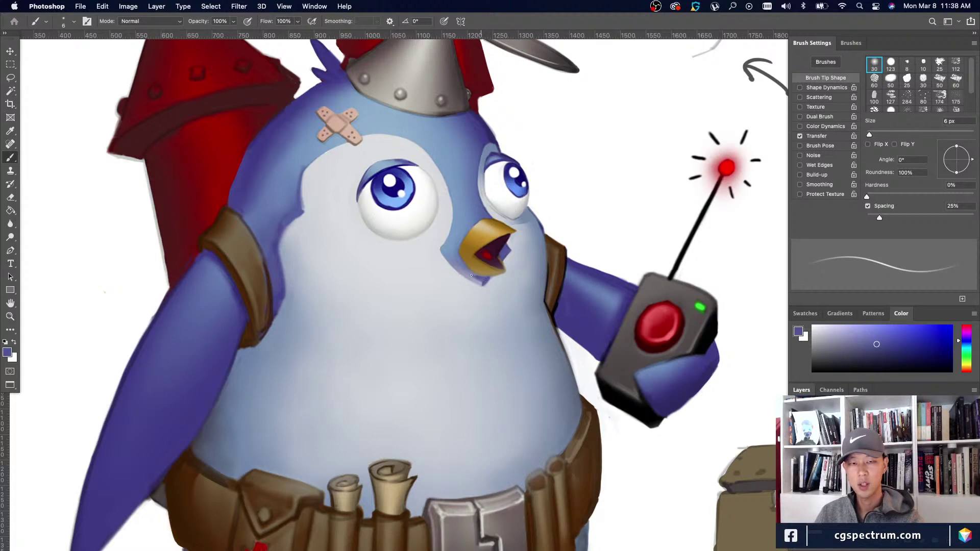
key("bracketright")
key("bracketright")
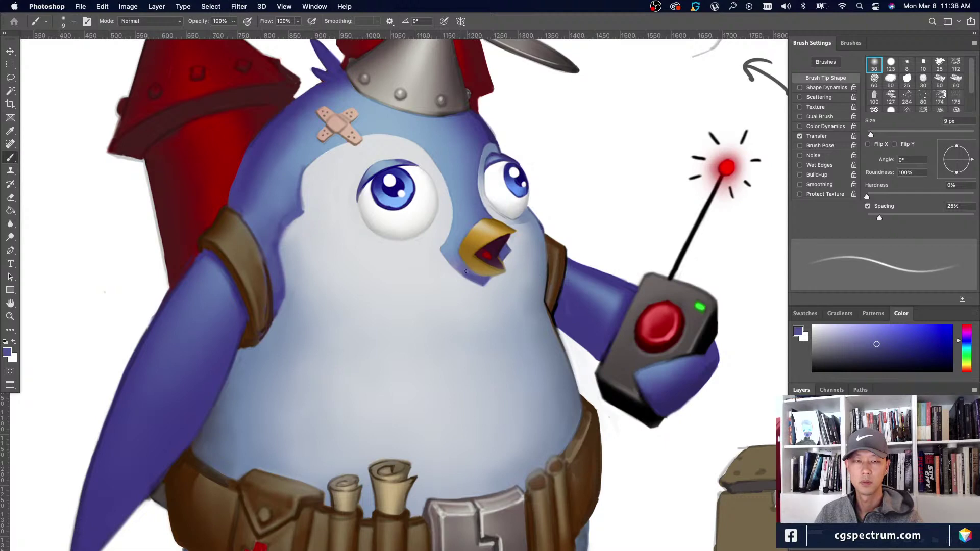
View the earlier, squatter version of the penguin illustration from a distance for comparison.
key("super+minus")
key("super+minus")
key("super+minus")
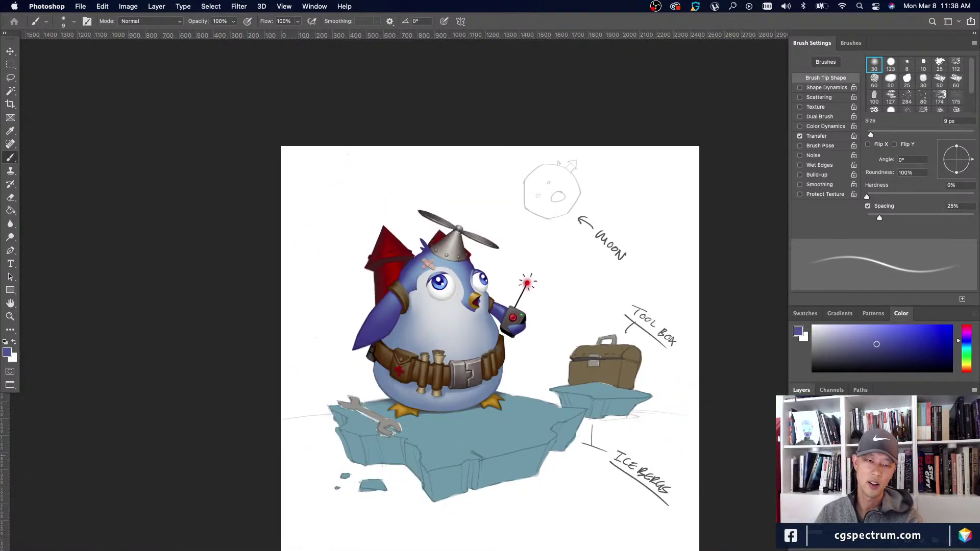
Examine the squatter penguin version at reduced and full-figure zoom levels to judge how its proportions read.
key("super+minus")
key("super+plus")
key("super+plus")
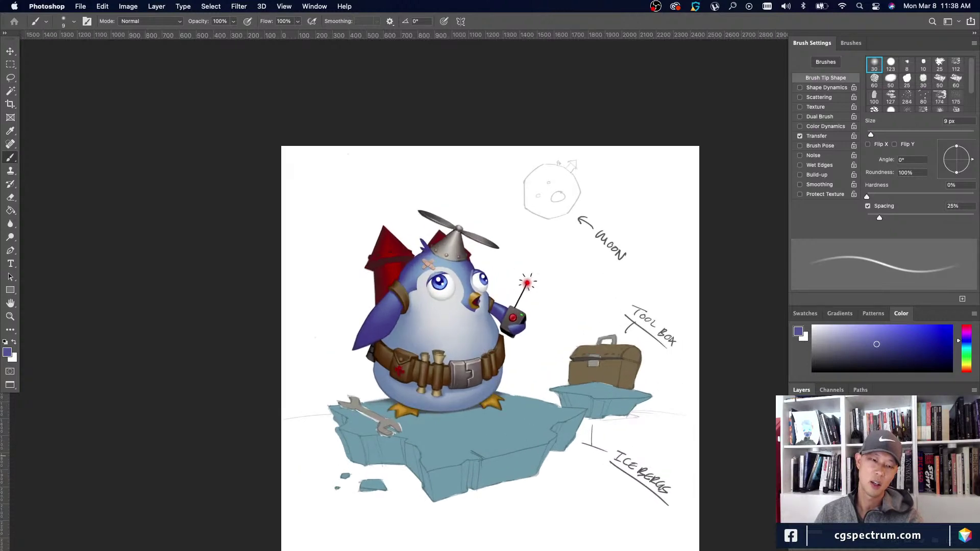
key("super+minus")
key("super+plus")
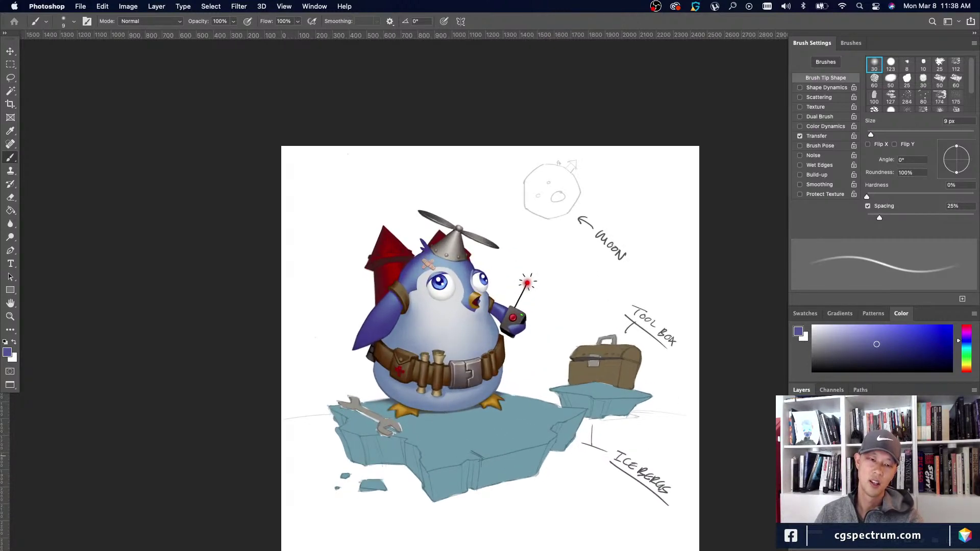
key("super+minus")
key("super+minus")
key("super+plus")
key("super+plus")
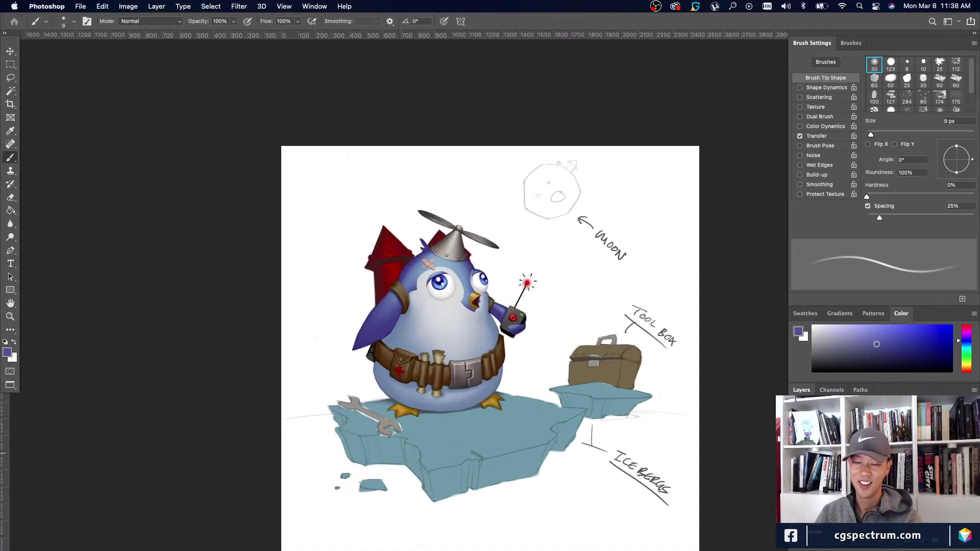
Toggle between the squatter and taller penguin versions at one fixed view to compare their proportions.
left_click(796, 457)
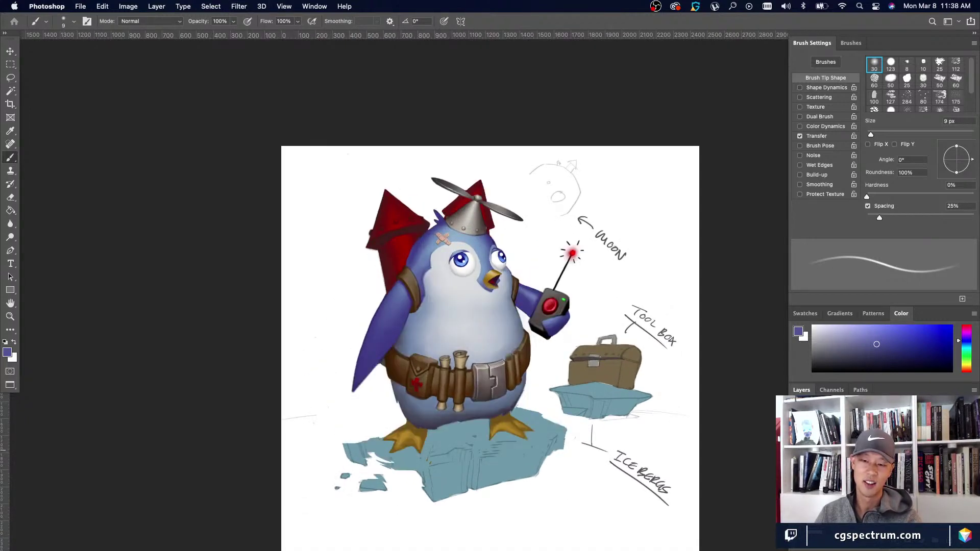
left_click(796, 454)
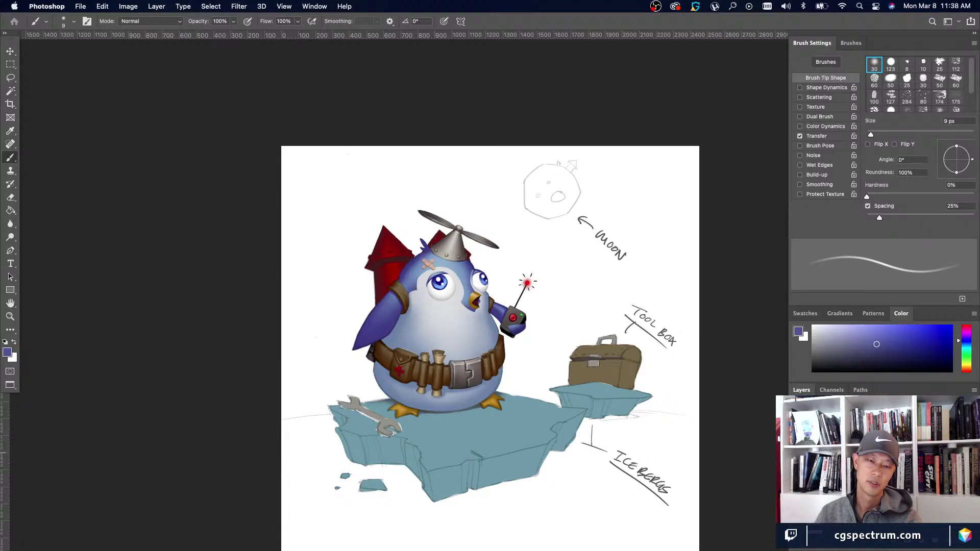
left_click(797, 455)
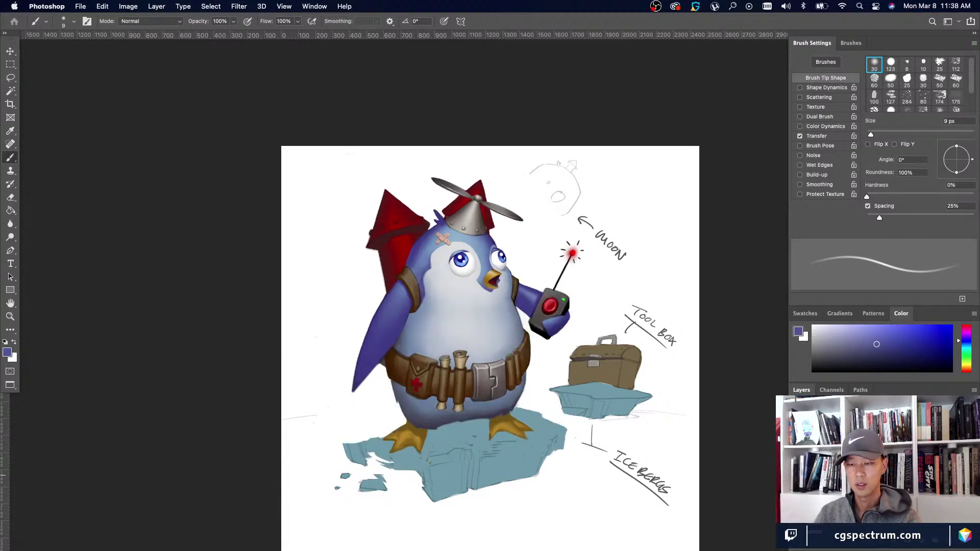
left_click(796, 475)
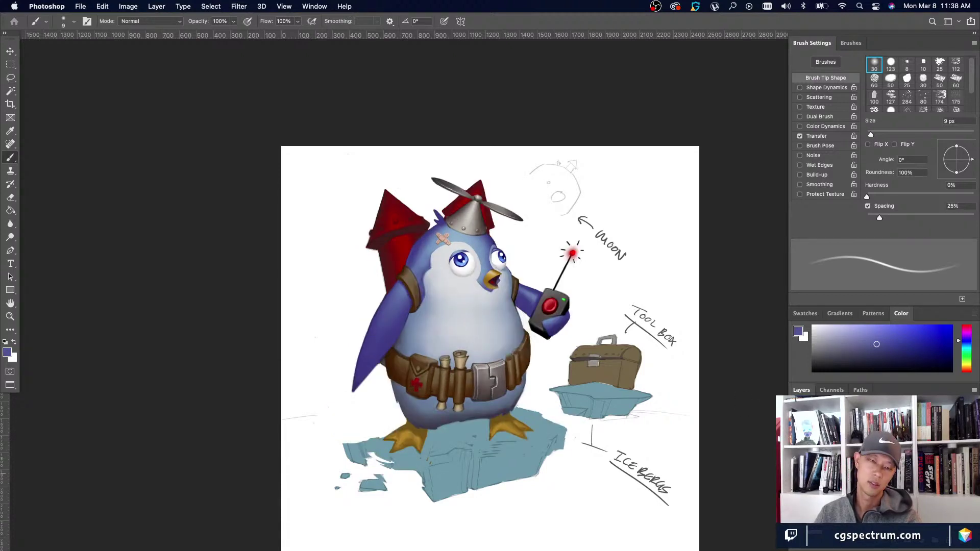
Examine the taller penguin from a distance and toggle its larger eyes on and off to compare them with the smaller ones.
key("super+minus")
key("super+minus")
key("super+minus")
key("super+equal")
key("super+equal")
key("super+equal")
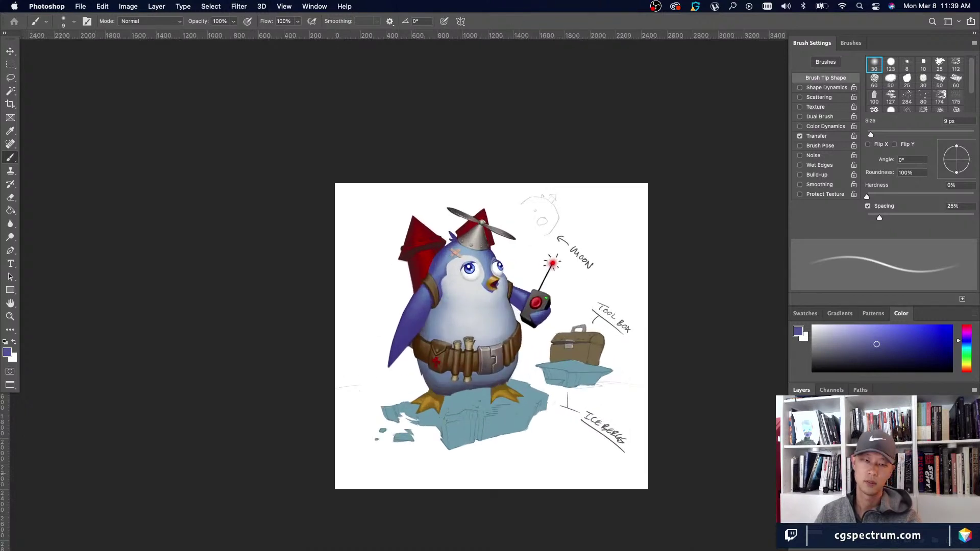
left_click(797, 482)
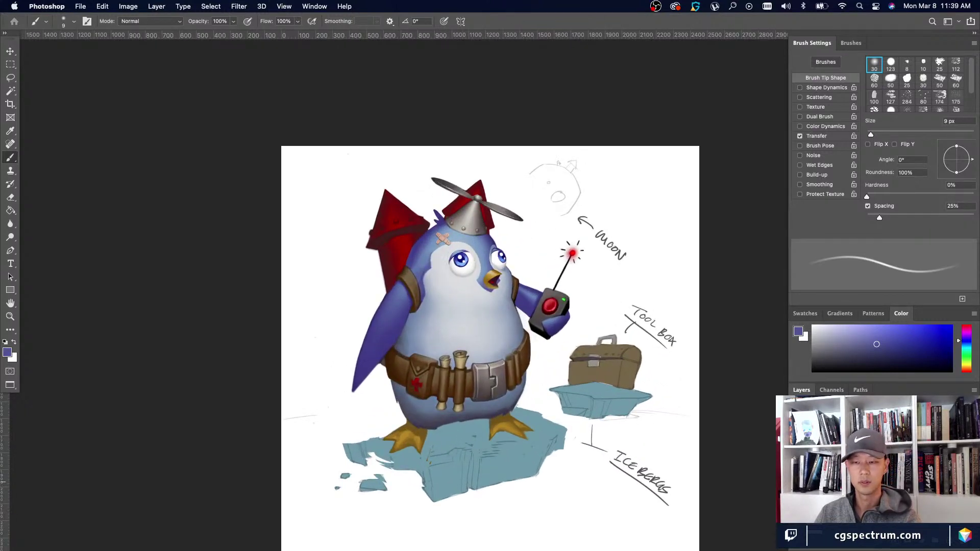
left_click(797, 475)
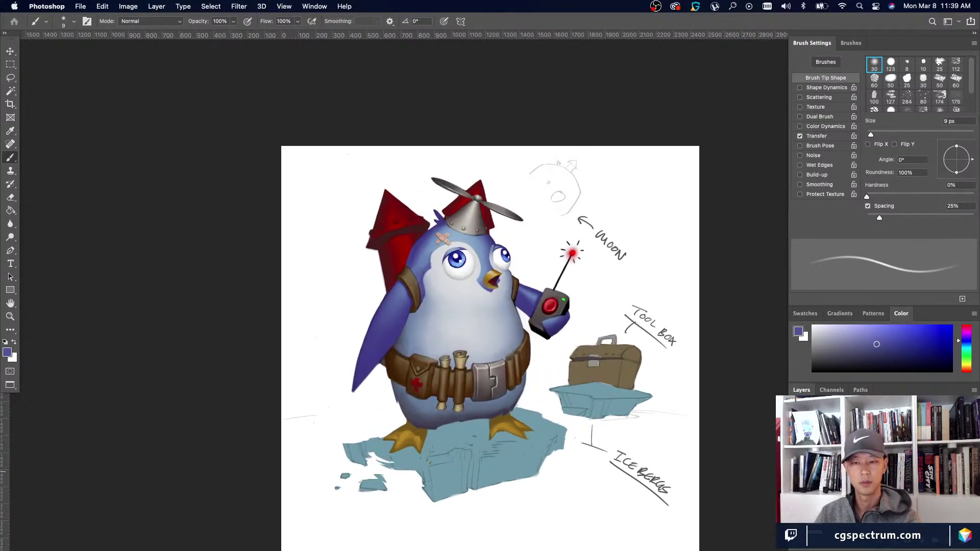
left_click(796, 475)
Sample the light blue around the bandage and paint over the pale face edge beneath it with a 15–20 px soft brush.
key("super+plus")
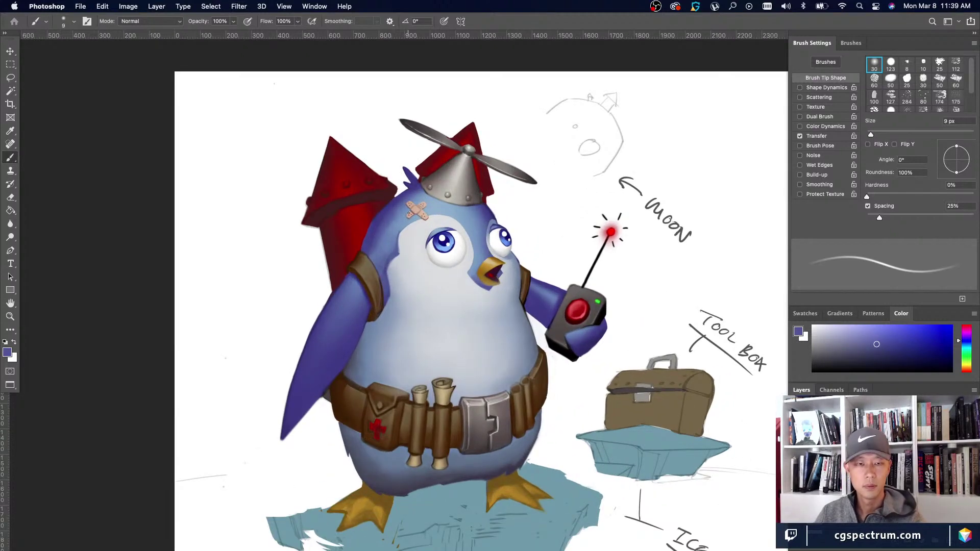
left_click(410, 214, "alt")
key("bracketright")
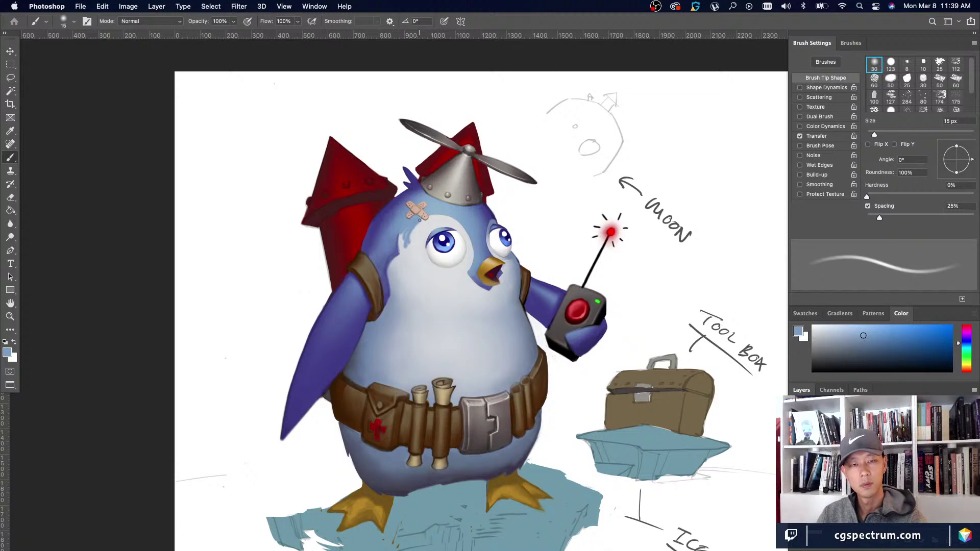
key("bracketright")
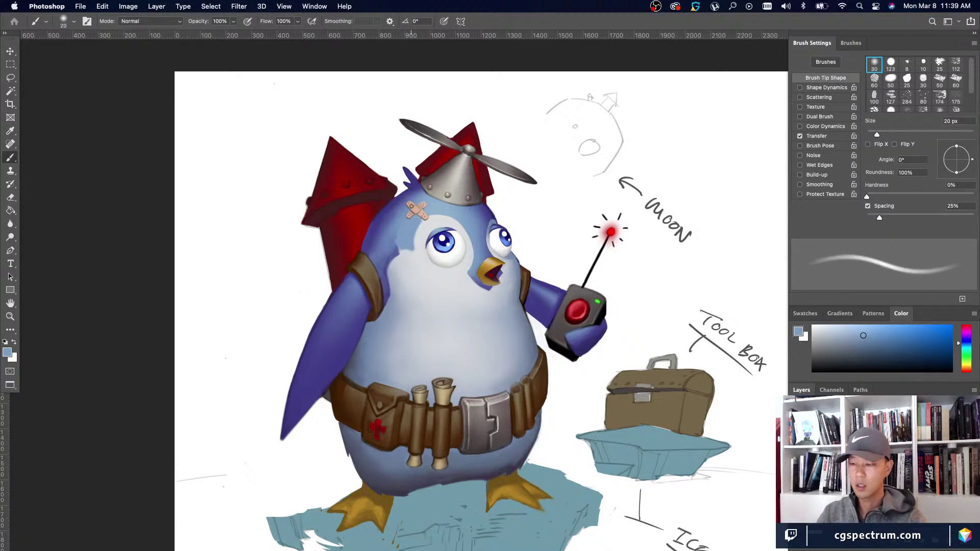
left_click(440, 207, "alt")
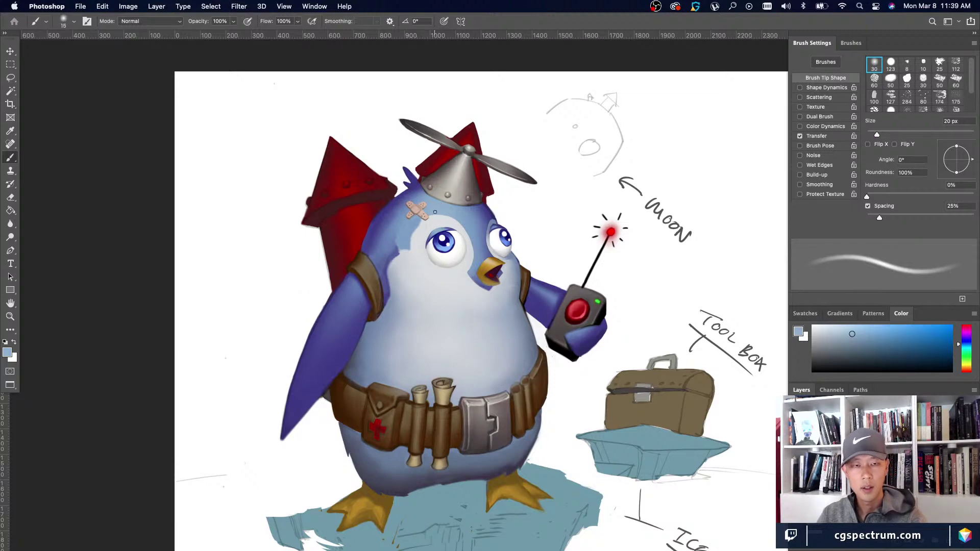
key("bracketleft")
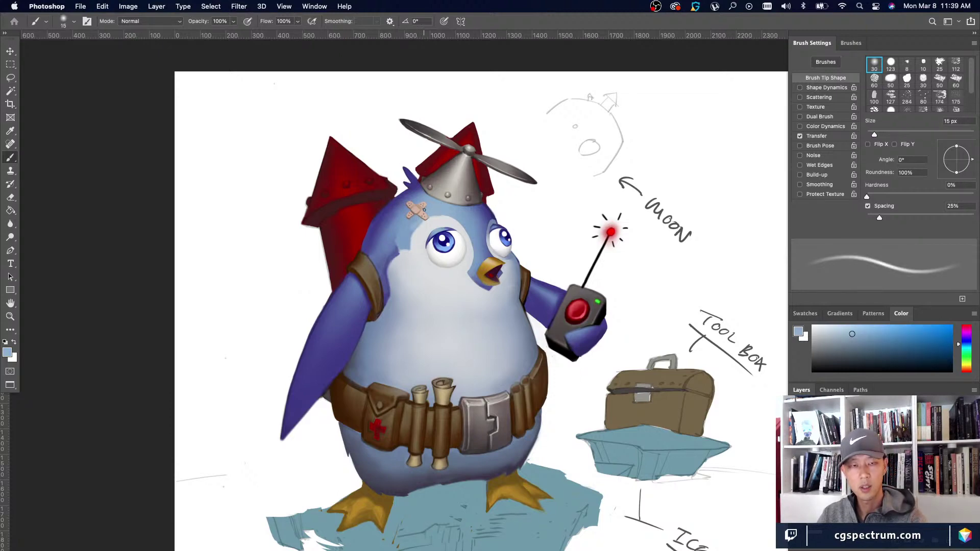
Sample mid blues from the side of the head and extend the blue feathers beside the near eye with a 20–30 px soft brush.
left_click(395, 230, "alt")
key("bracketright")
key("bracketright")
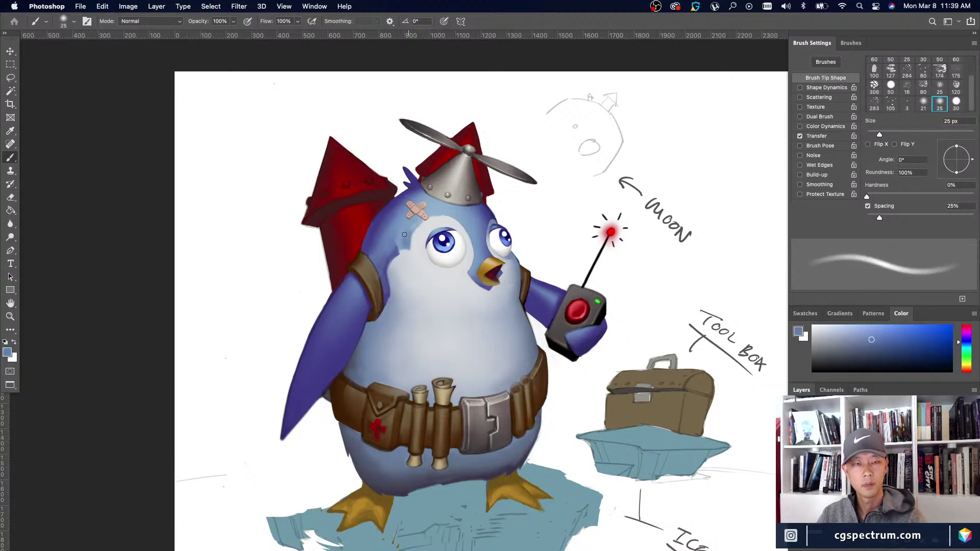
left_click_drag(400, 232, 404, 244)
left_click(395, 255, "alt")
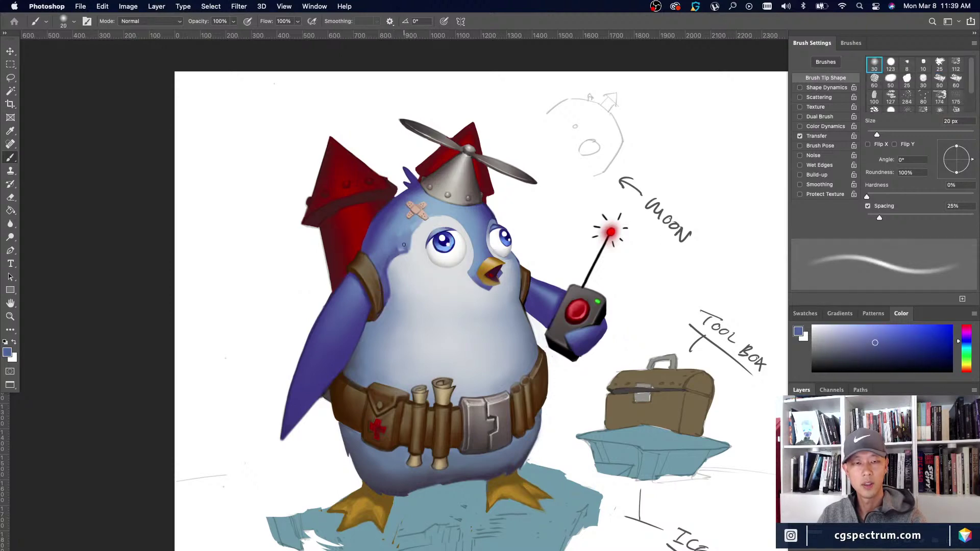
left_click(399, 244, "alt")
left_click(385, 255, "alt")
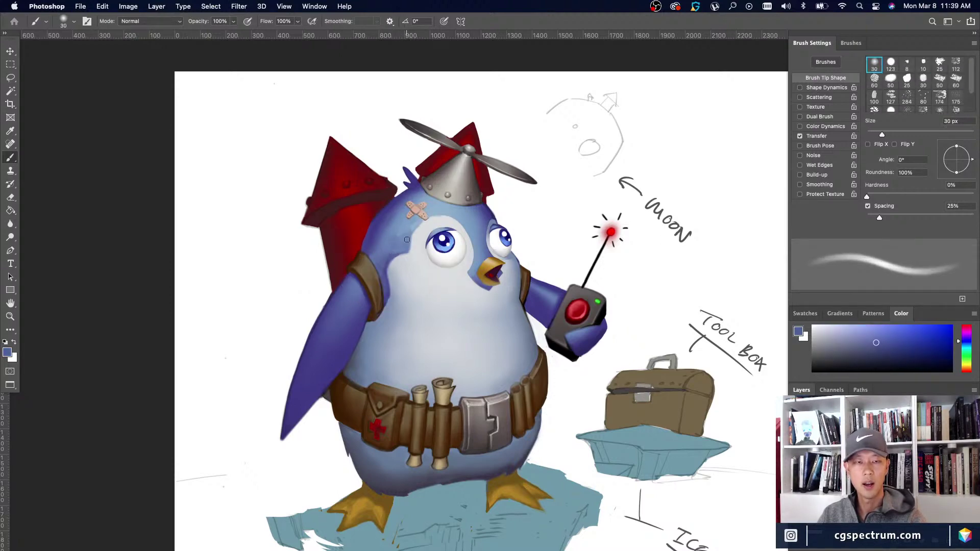
key("bracketright")
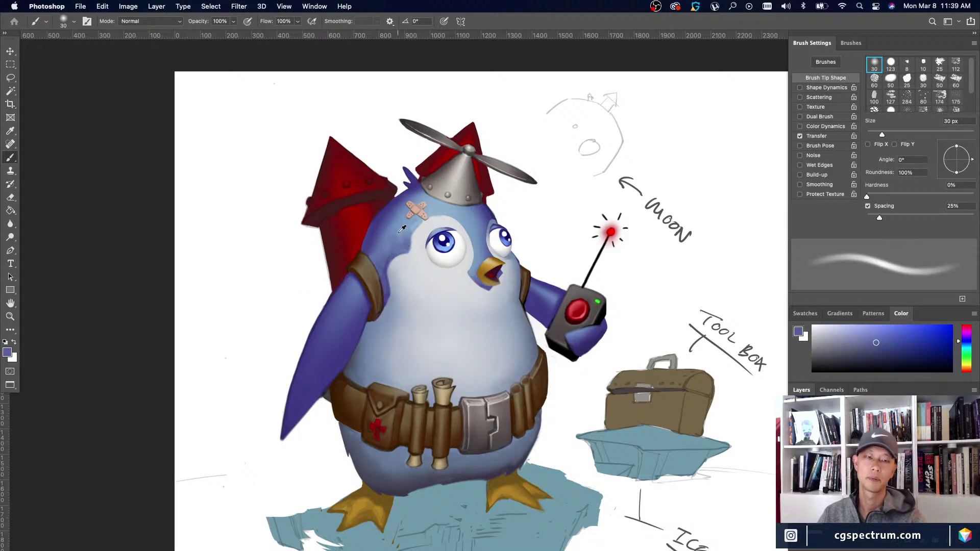
Sample blues below the bandage and blend the feathers beside the face patch with a 25–35 px soft brush.
left_click(385, 227, "alt")
key("bracketright")
left_click(410, 225, "alt")
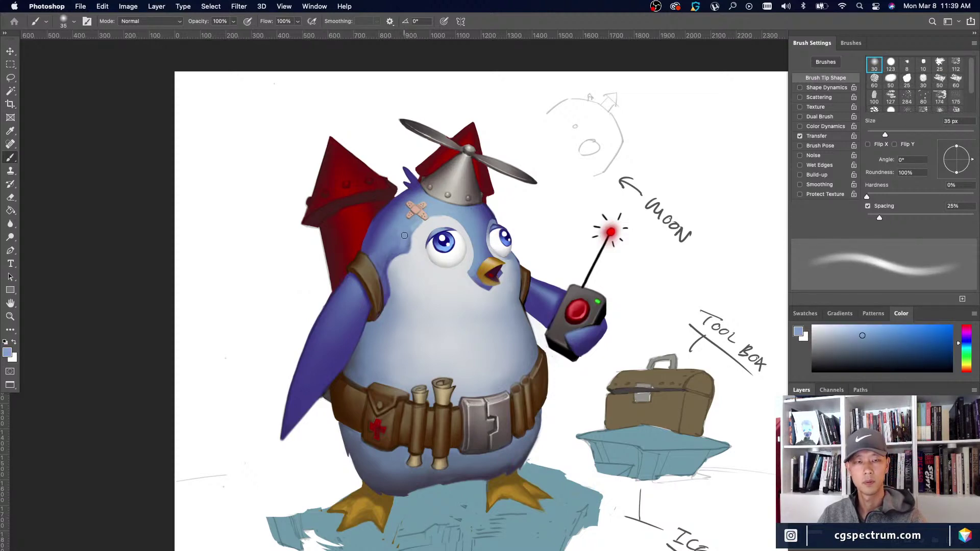
key("bracketleft")
key("bracketleft")
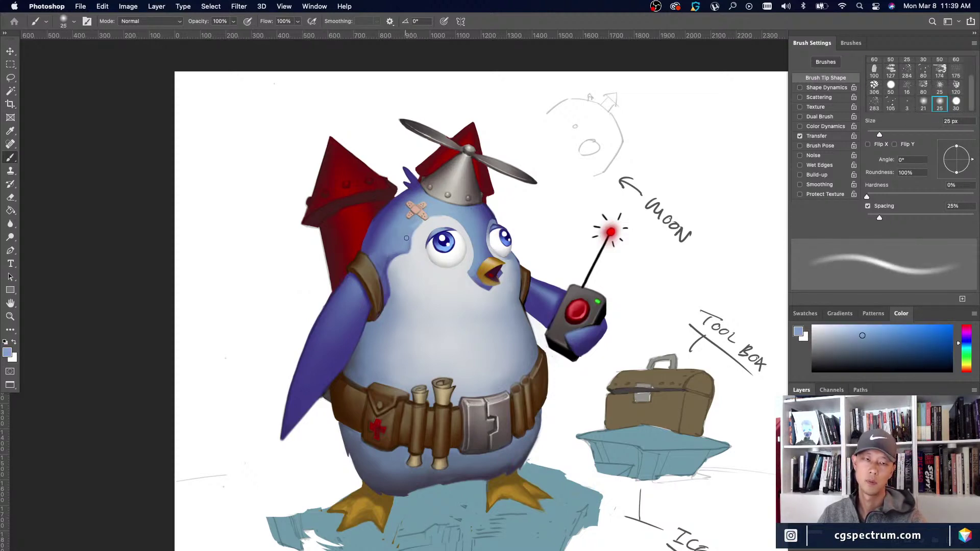
Switch to the hard round brush at 9 px and paint a crisp light-blue edge along the face patch beside the near eye.
key("period")
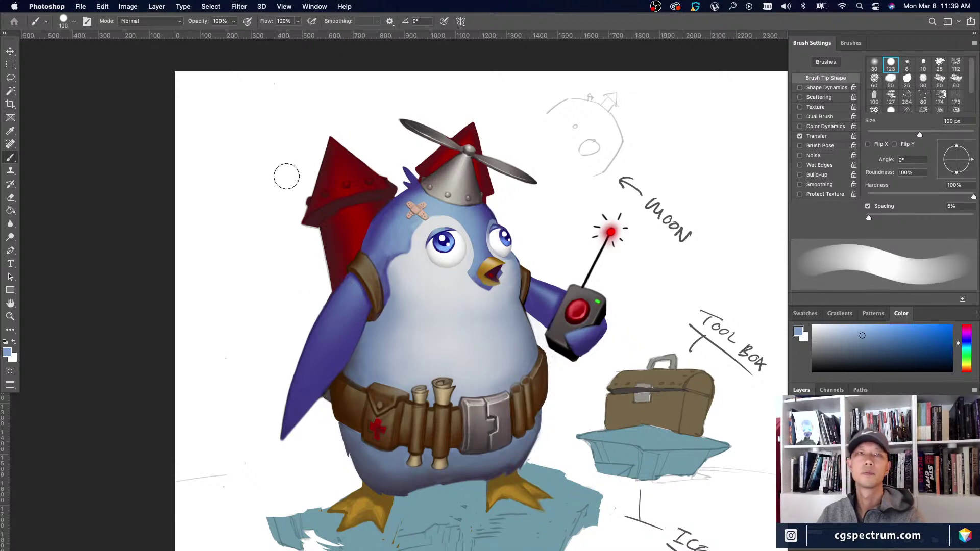
key("bracketleft")
key("bracketleft")
key("bracketleft")
key("bracketleft")
key("bracketleft")
key("bracketleft")
key("bracketleft")
key("bracketleft")
key("bracketleft")
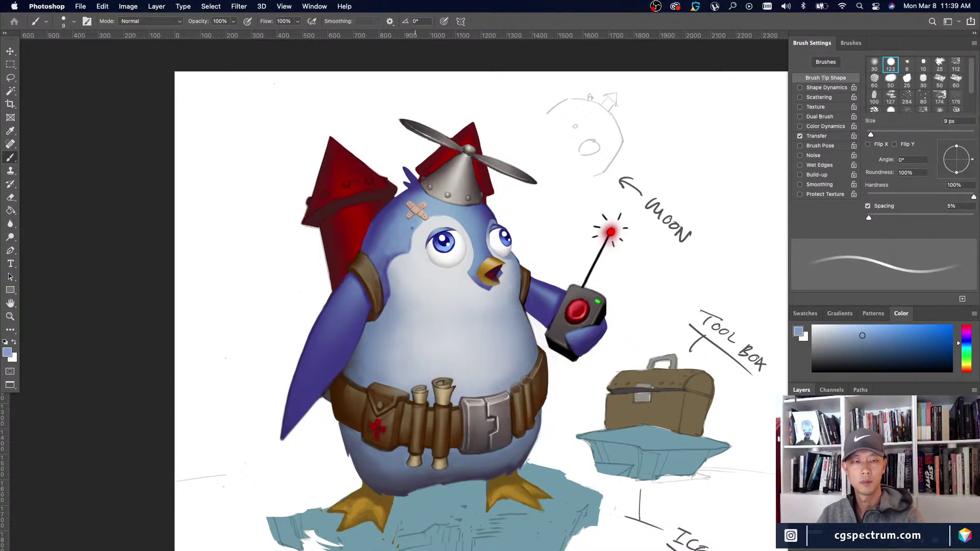
left_click_drag(408, 249, 389, 255)
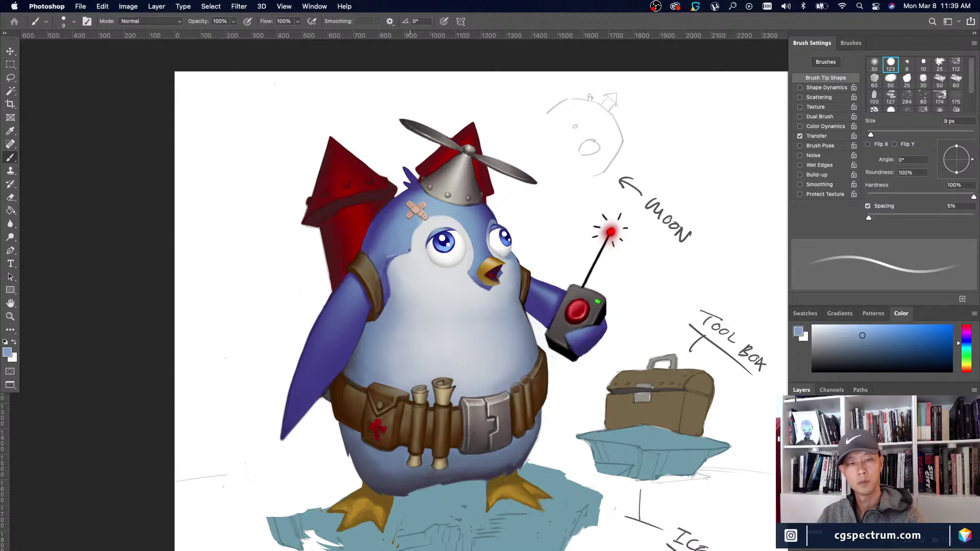
Sample neighbouring blues repeatedly and blend the side of the head above the shoulder strap with a 20 px hard round brush.
left_click(390, 246, "alt")
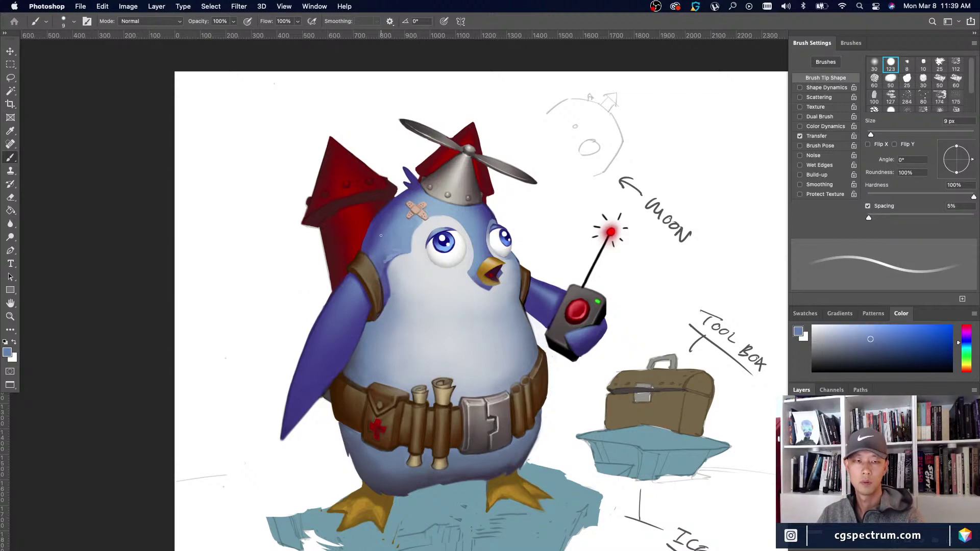
key("bracketright")
key("bracketright")
left_click(381, 253, "alt")
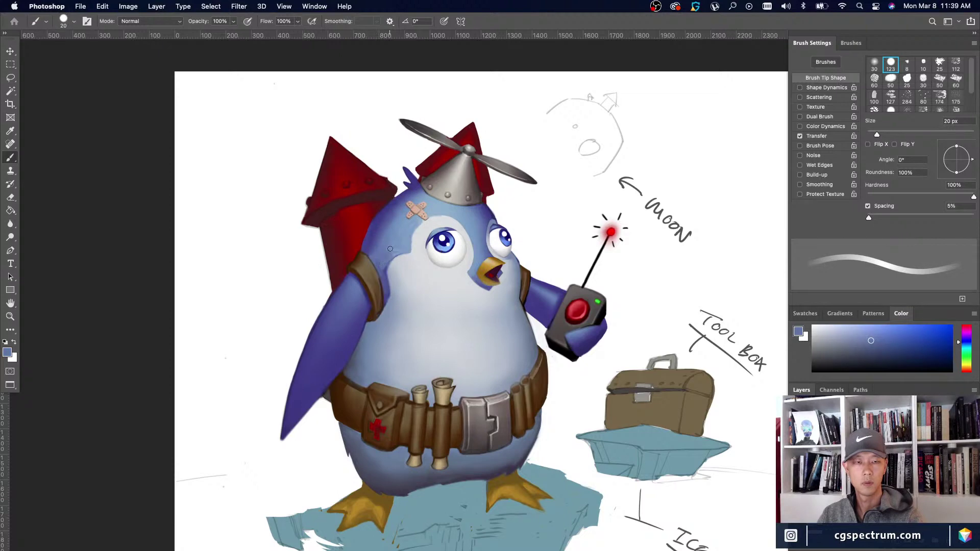
left_click(384, 253, "alt")
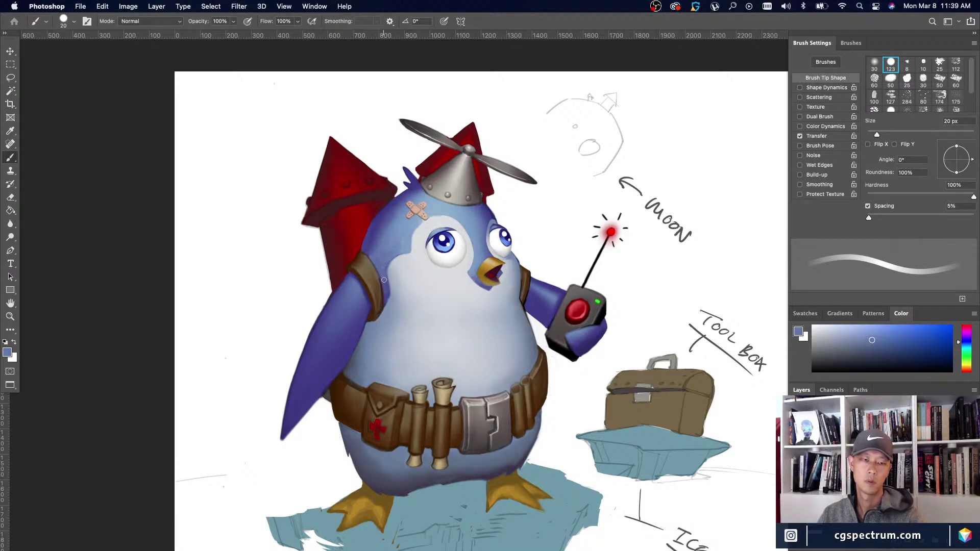
left_click(372, 247, "alt")
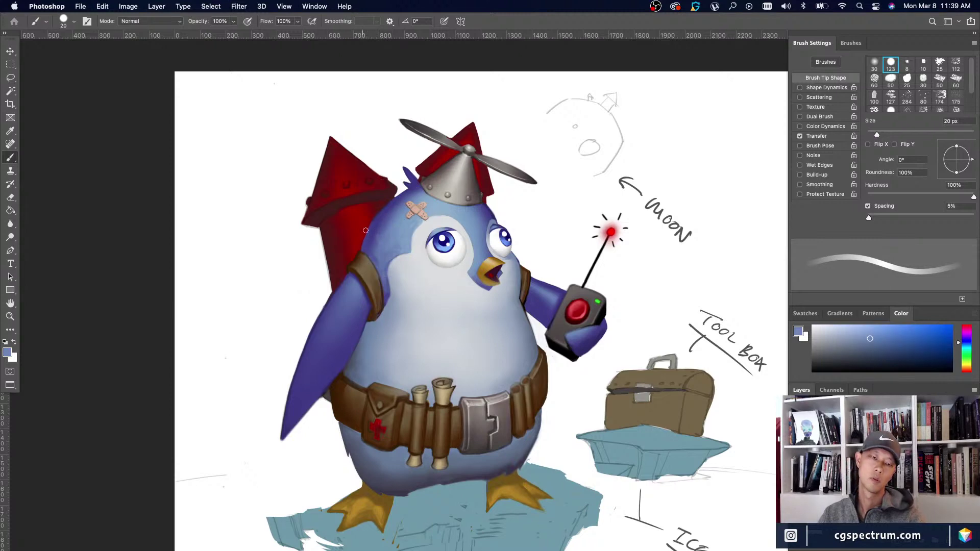
left_click(378, 235, "alt")
left_click(379, 229, "alt")
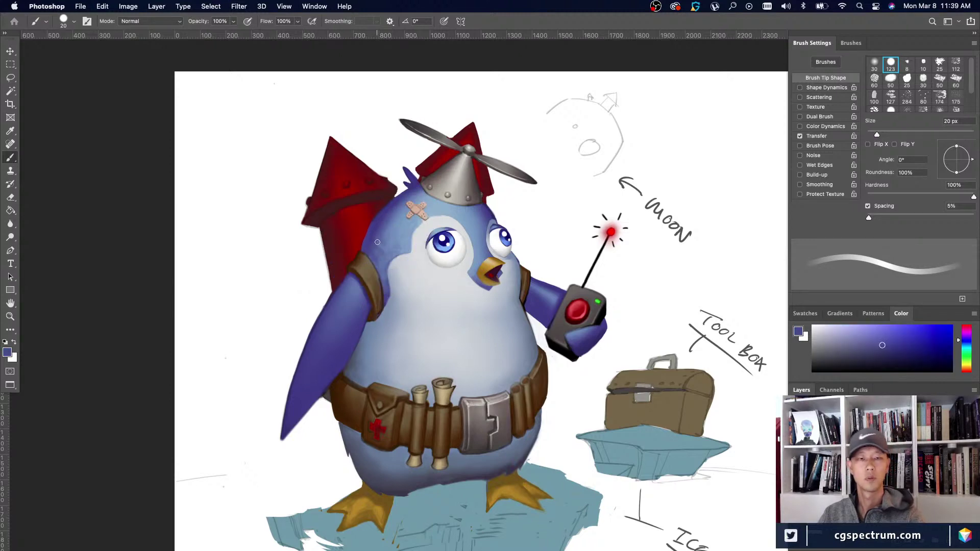
Check the figure from a distance, then sample blues beneath the helmet and blend the forehead between the eyes with a 20–30 px hard brush.
key("super+minus")
key("super+minus")
key("super+minus")
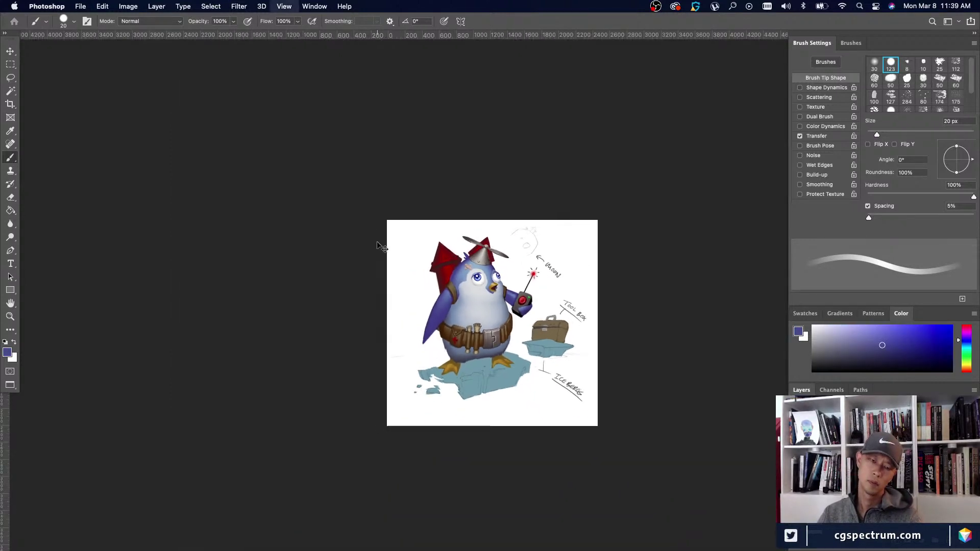
key("super+plus")
key("super+plus")
key("super+plus")
left_click(478, 210, "alt")
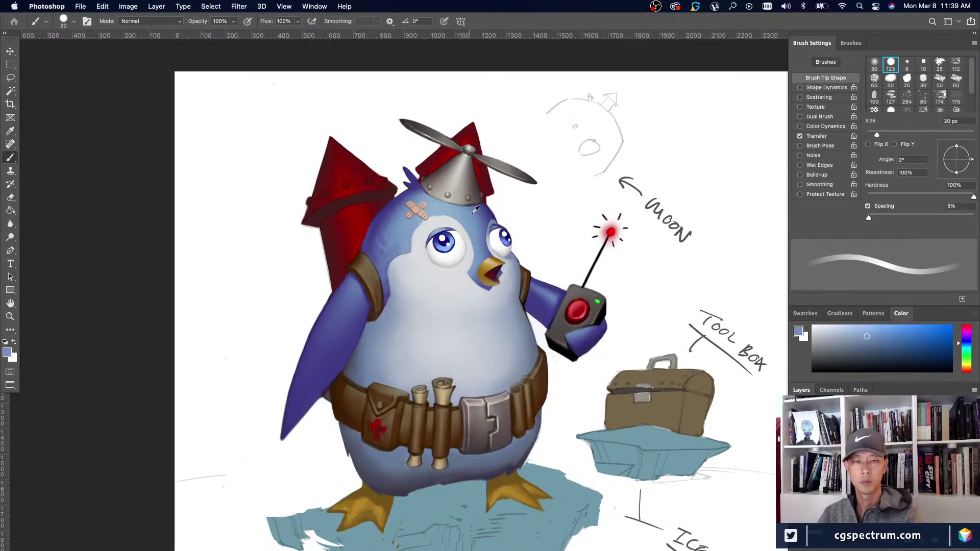
key("bracketright")
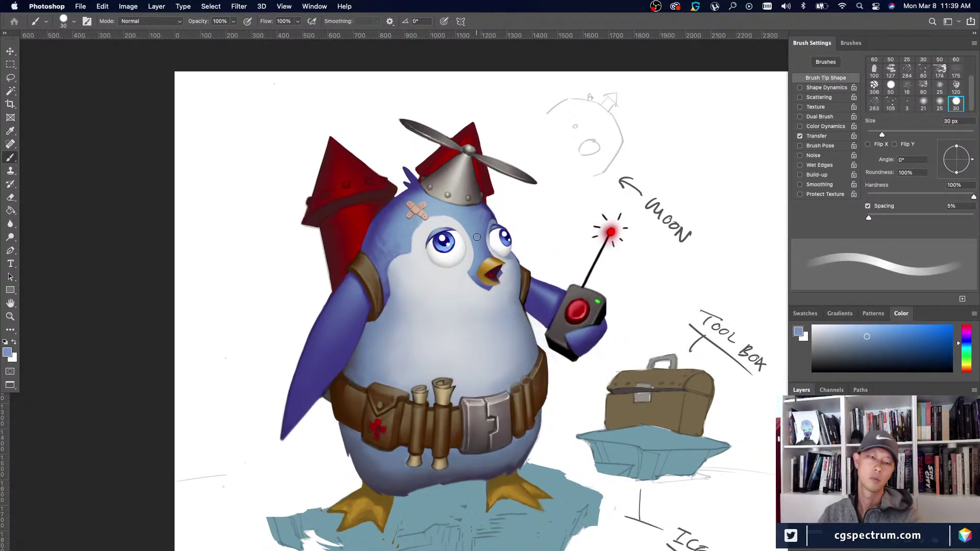
left_click(482, 209, "alt")
key("bracketleft")
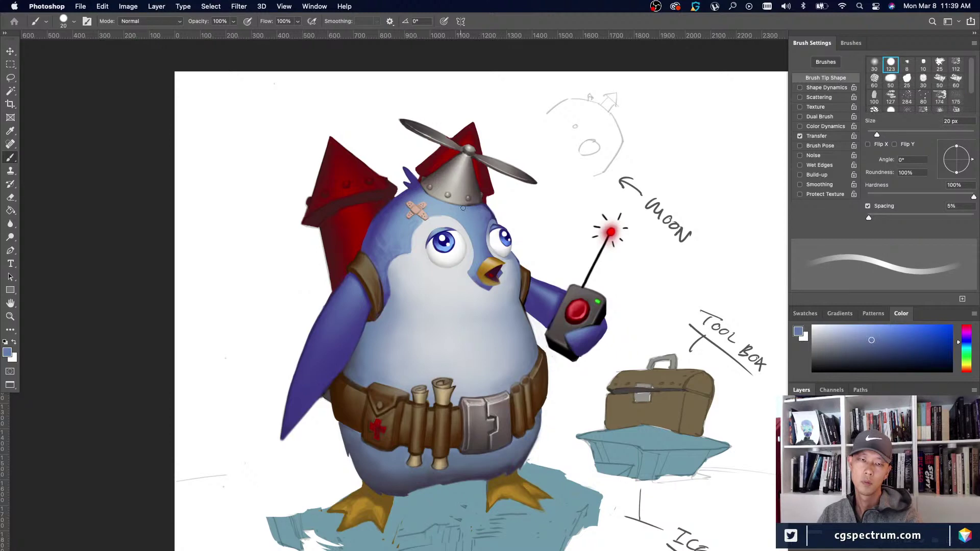
left_click(493, 212, "alt")
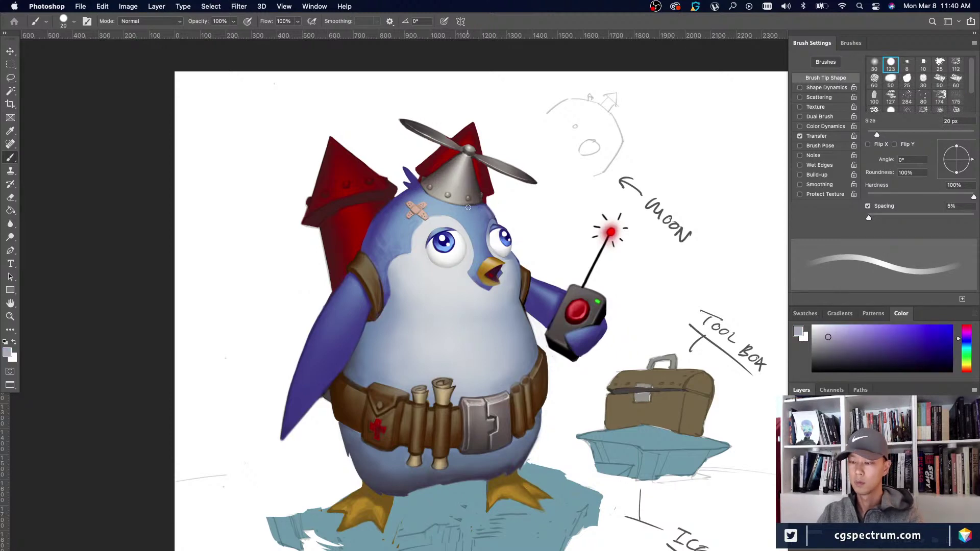
left_click(478, 370)
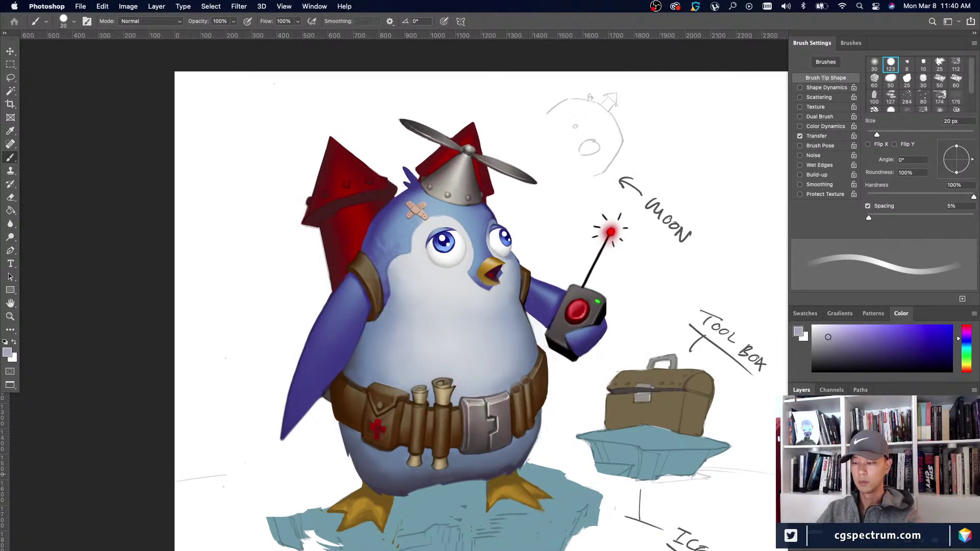
Examine the whole penguin illustration at several zoom levels, judging the head shape and overall silhouette.
left_click(798, 473)
left_click(798, 475)
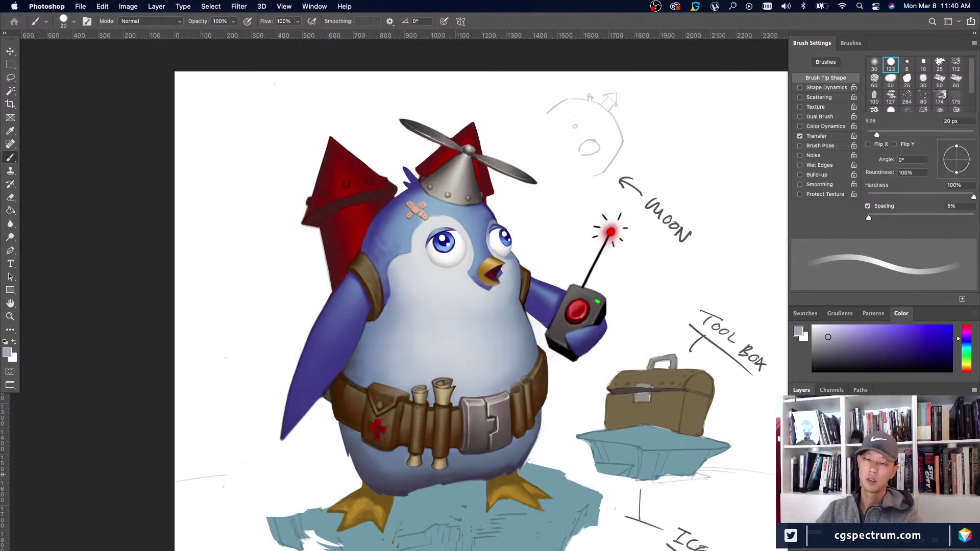
key("super+minus")
key("super+minus")
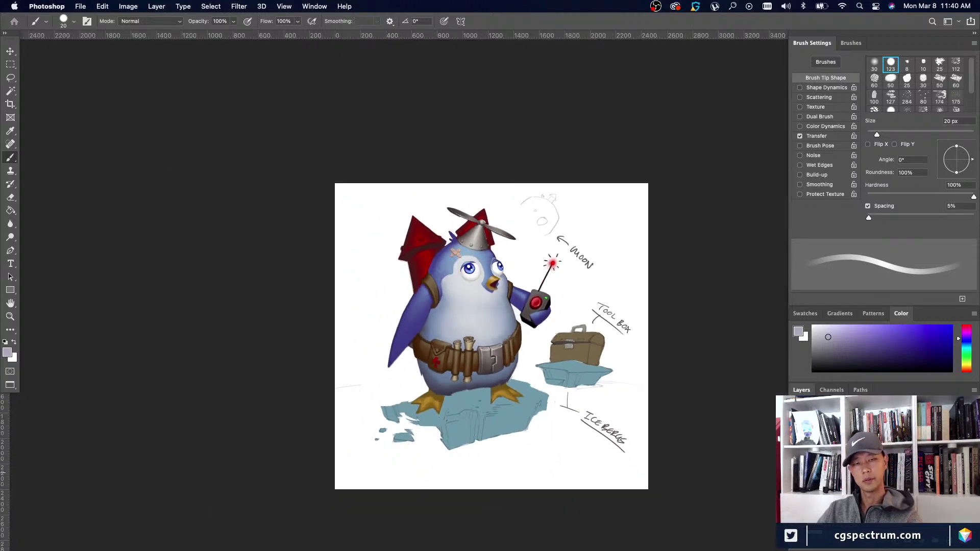
key("super+equal")
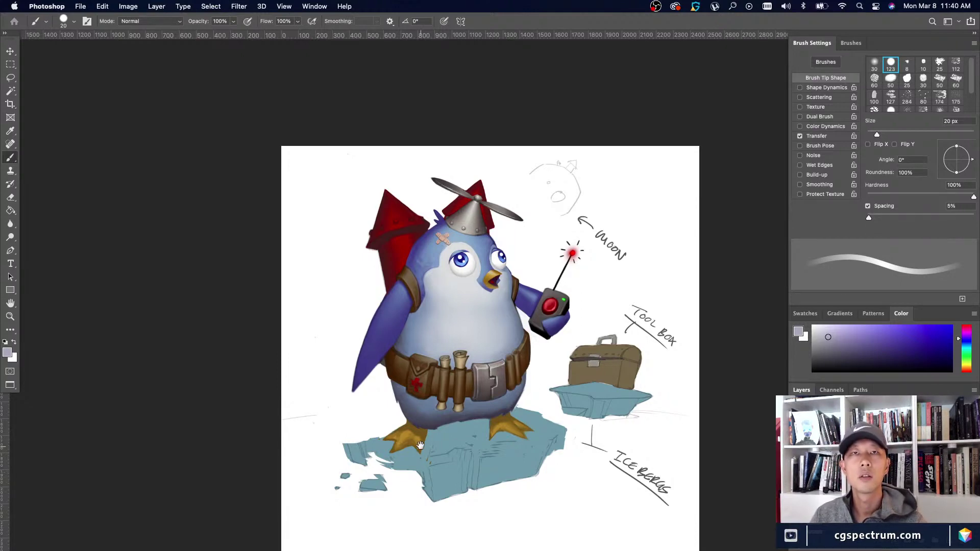
left_click_drag(422, 446, 403, 399)
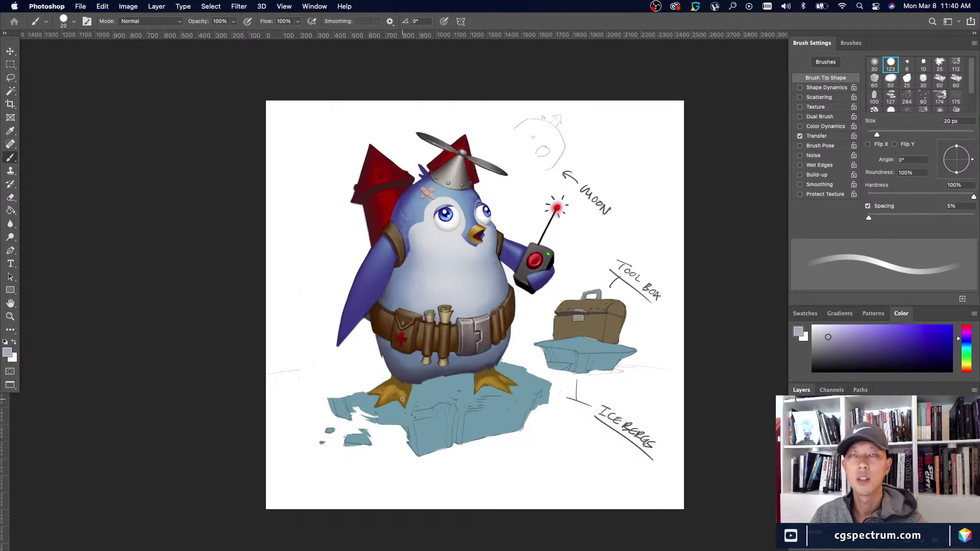
key("super+equal")
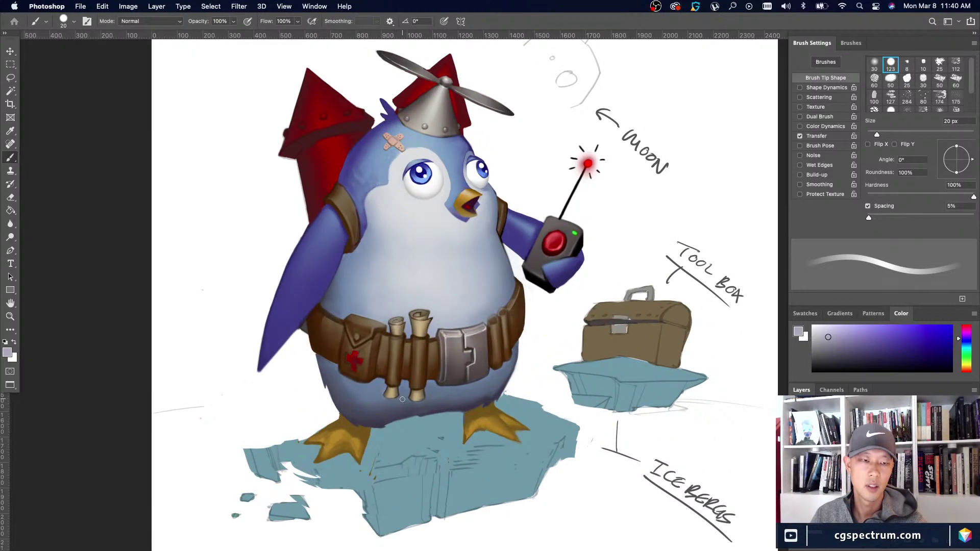
key("super+minus")
key("super+minus")
key("super+minus")
key("super+equal")
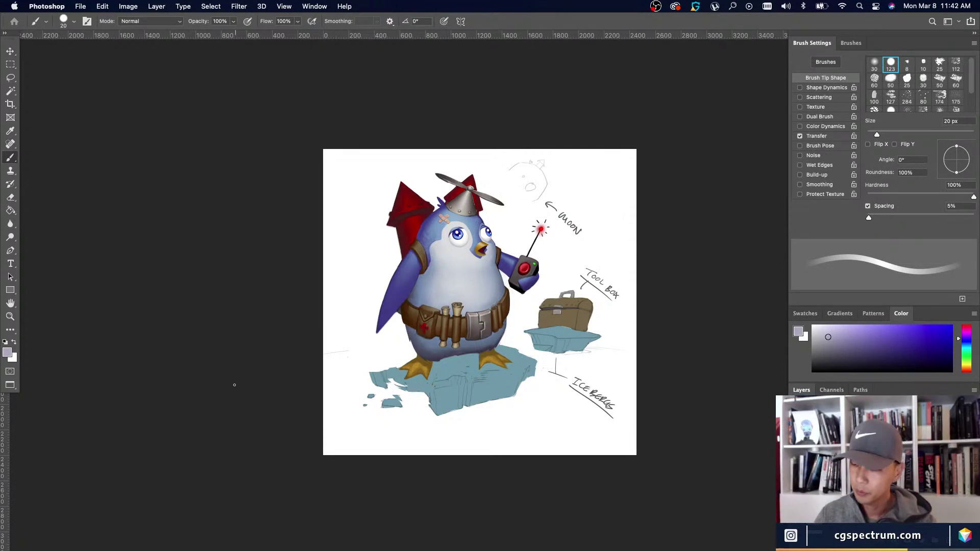
key("super+equal")
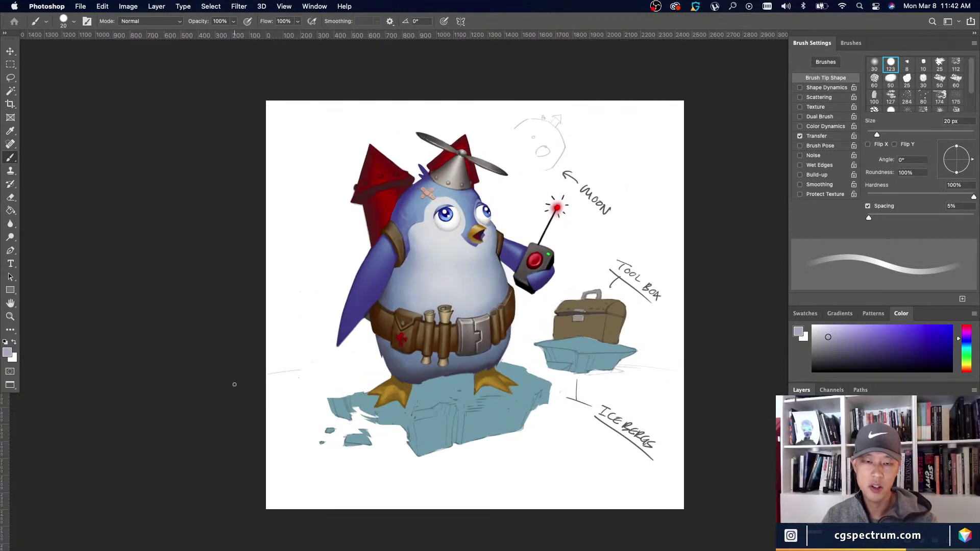
scroll(533, 453, "right", 3)
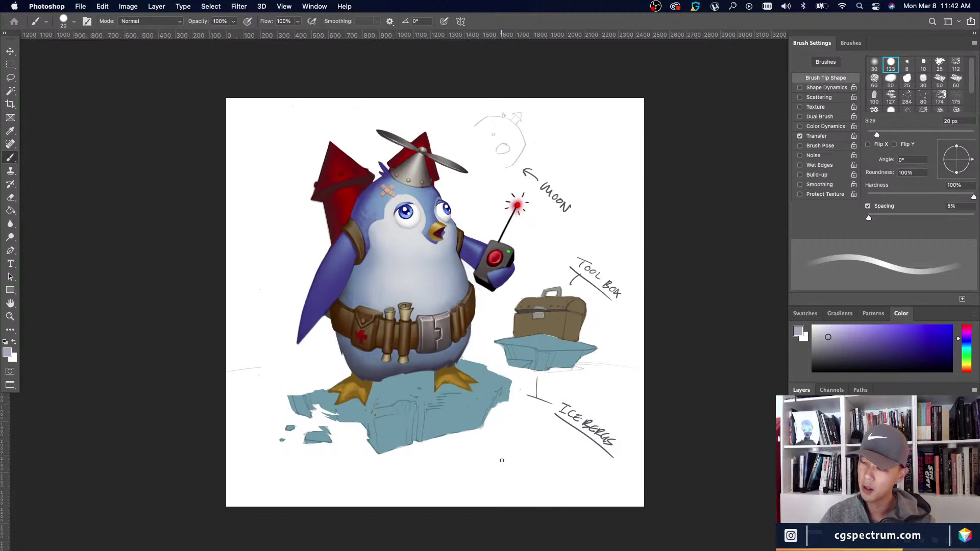
key("super+equal")
key("super+minus")
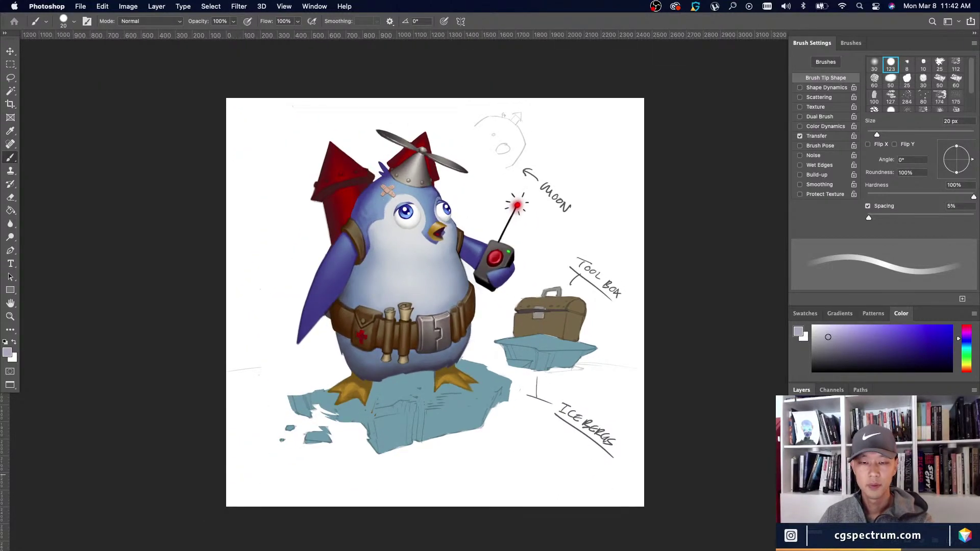
key("super+equal")
scroll(395, 290, "up", 3)
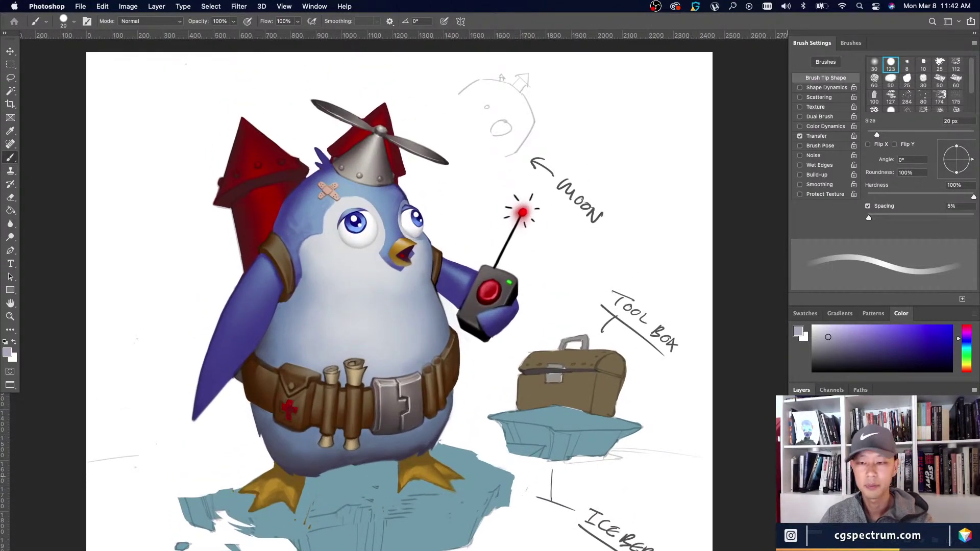
key("super+minus")
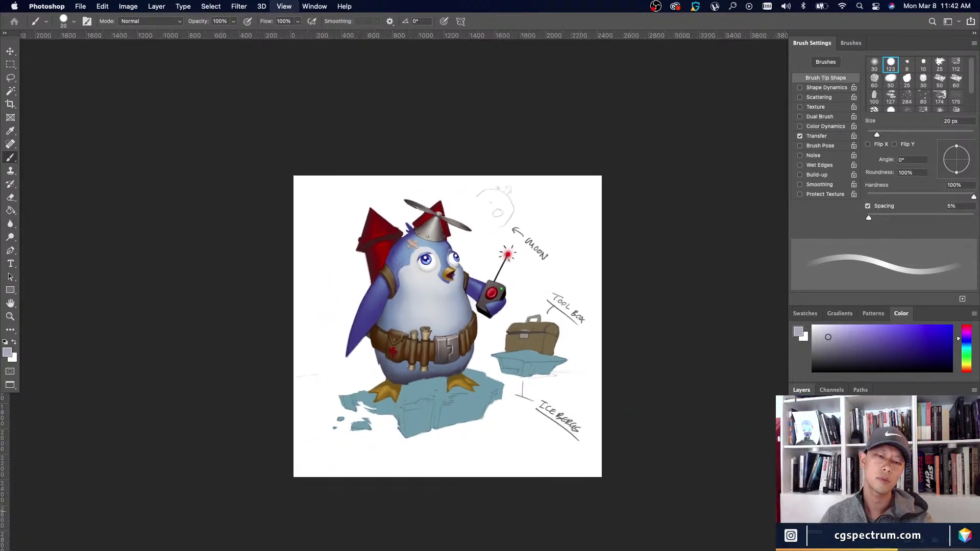
key("super+equal")
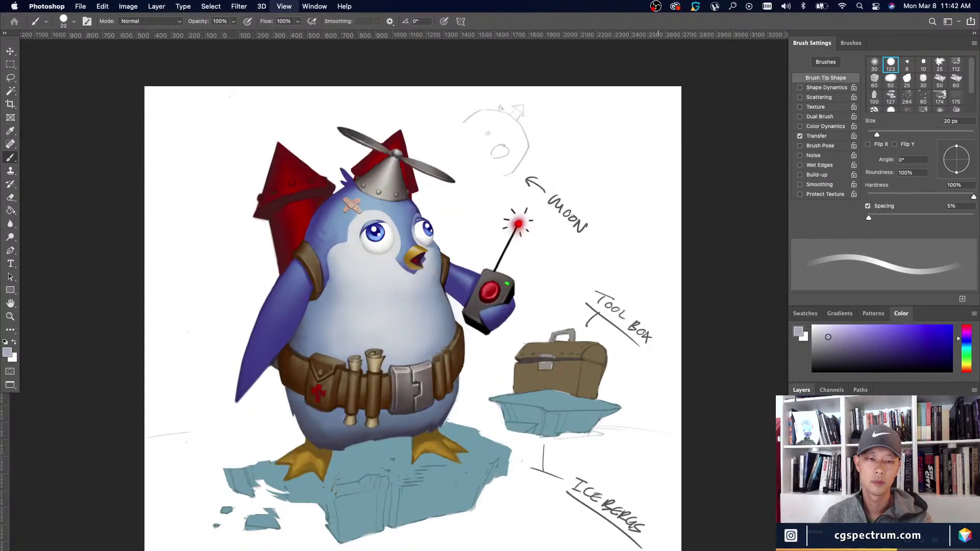
key("super+equal")
key("super+minus")
key("super+minus")
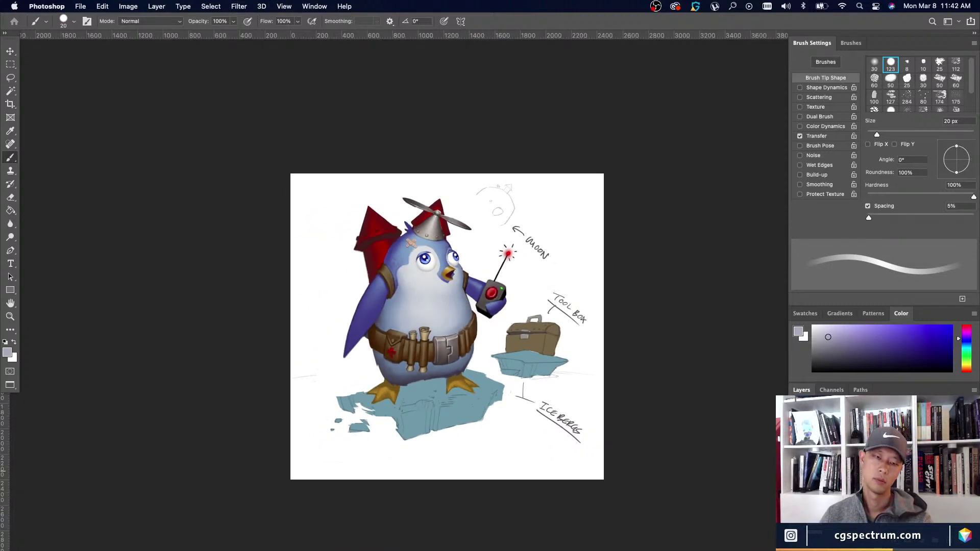
Lasso the forehead area between the helmet rim and the far eye and paste a merged copy of it.
key("super+plus")
key("super+plus")
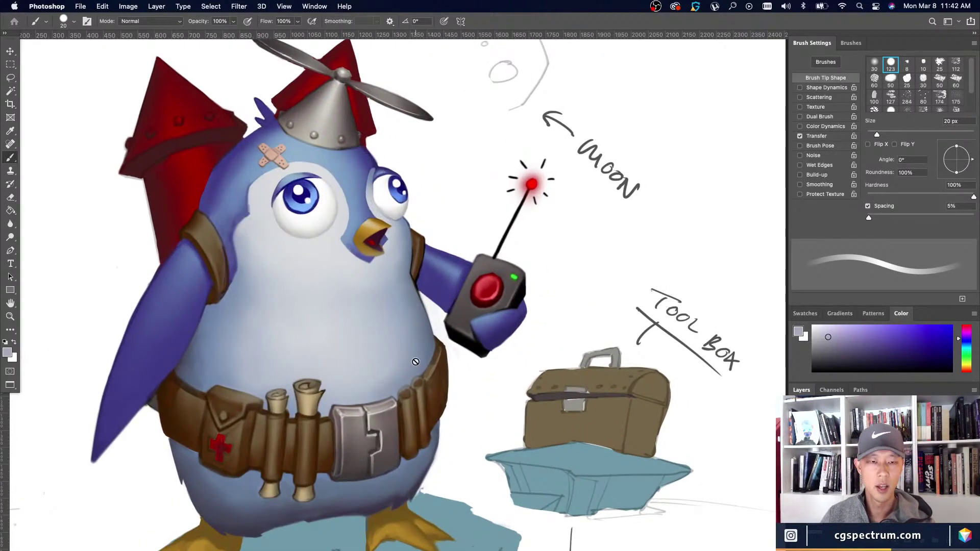
key("super+plus")
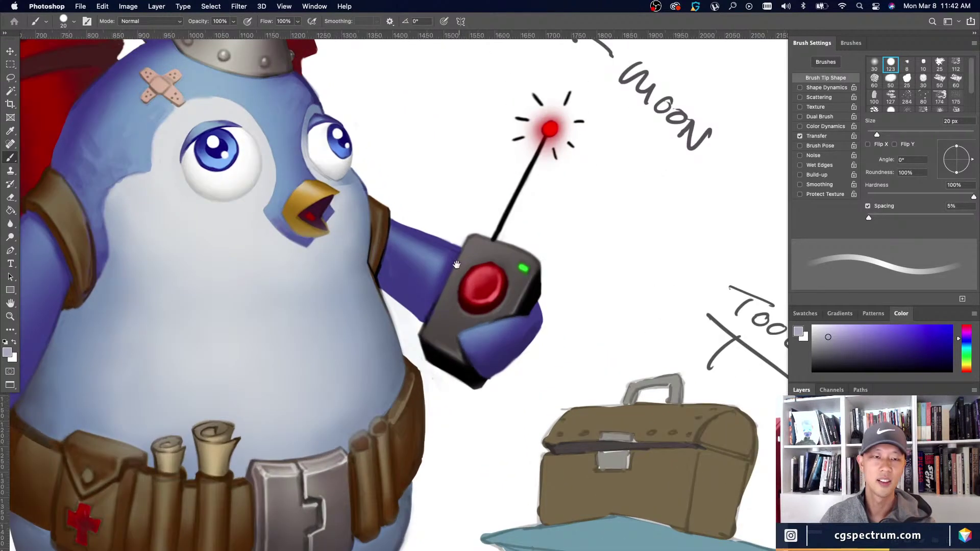
left_click_drag(426, 242, 576, 465)
key("l")
mouse_move(457, 296)
left_mouse_down()
mouse_move(479, 319)
mouse_move(480, 341)
mouse_move(453, 364)
mouse_move(429, 338)
mouse_move(448, 295)
left_mouse_up()
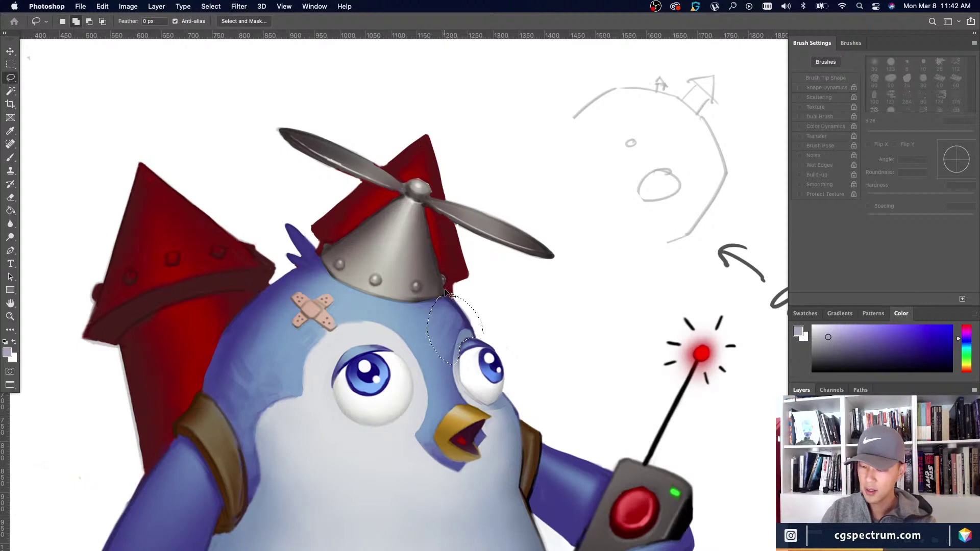
key("super+shift+c")
key("super+v")
key("v")
Compare the forehead outline near the far eye from a distance and close up.
key("super+minus")
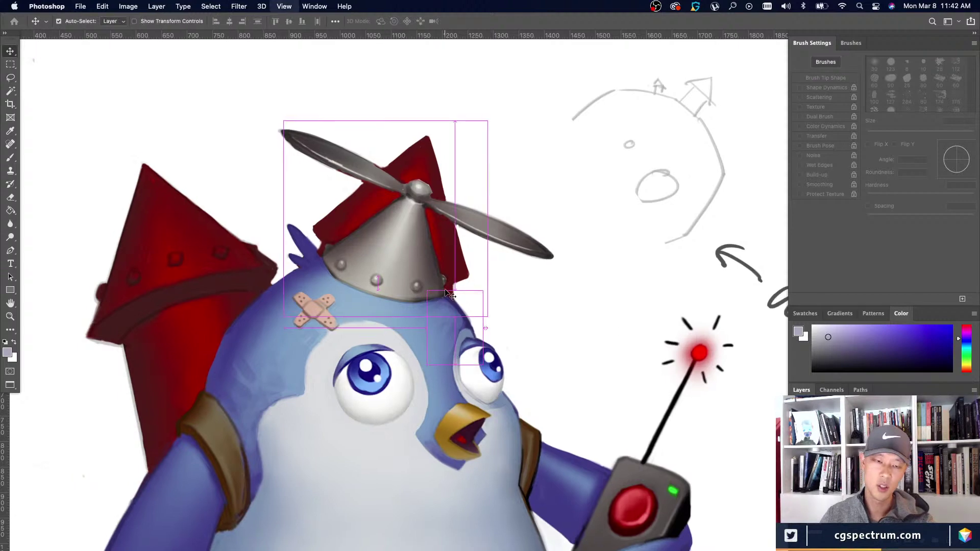
key("super+minus")
key("super+minus")
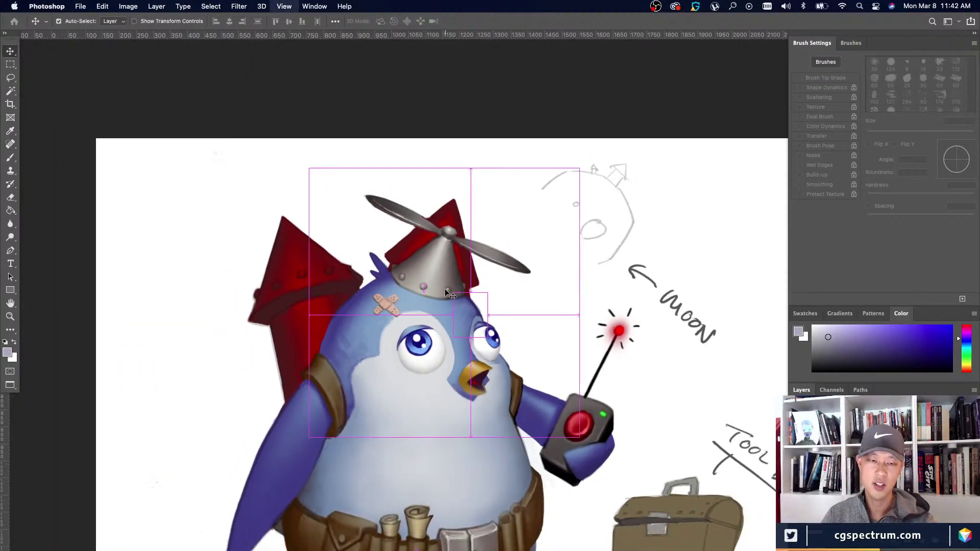
key("super+plus")
key("super+minus")
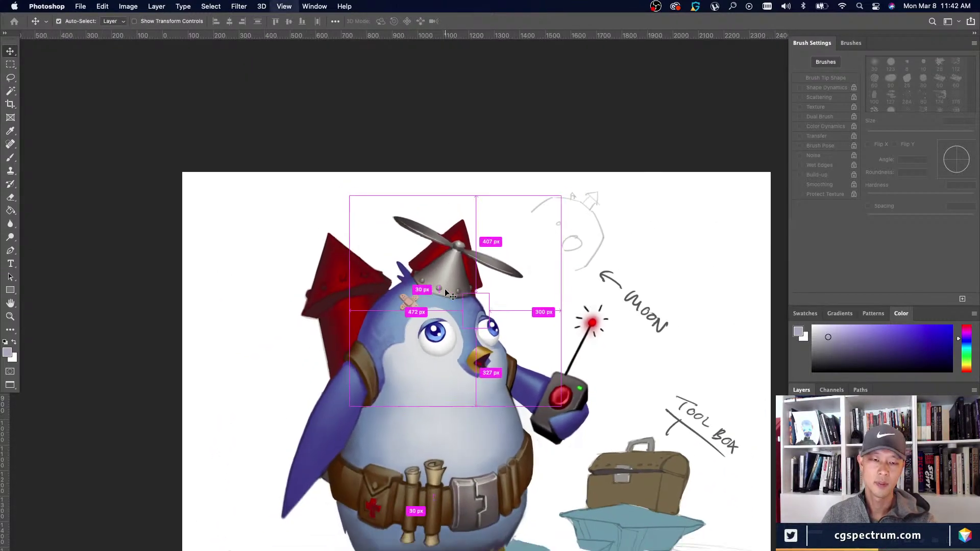
key("super+minus")
key("super+plus")
key("super+plus")
key("super+plus")
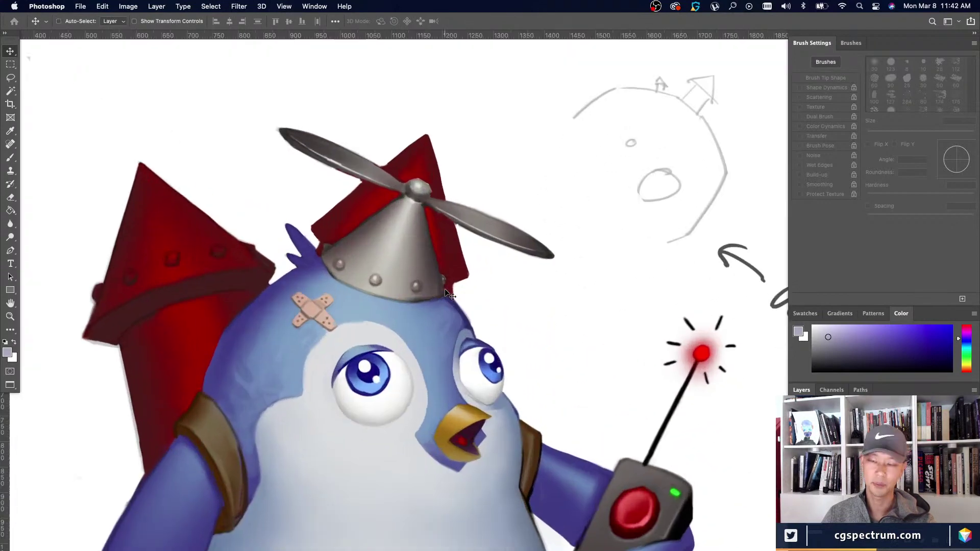
Warp the pasted forehead patch up and outward into a fuller brow, and clear its overlap on the helmet with a soft 35 px eraser.
key("super+t")
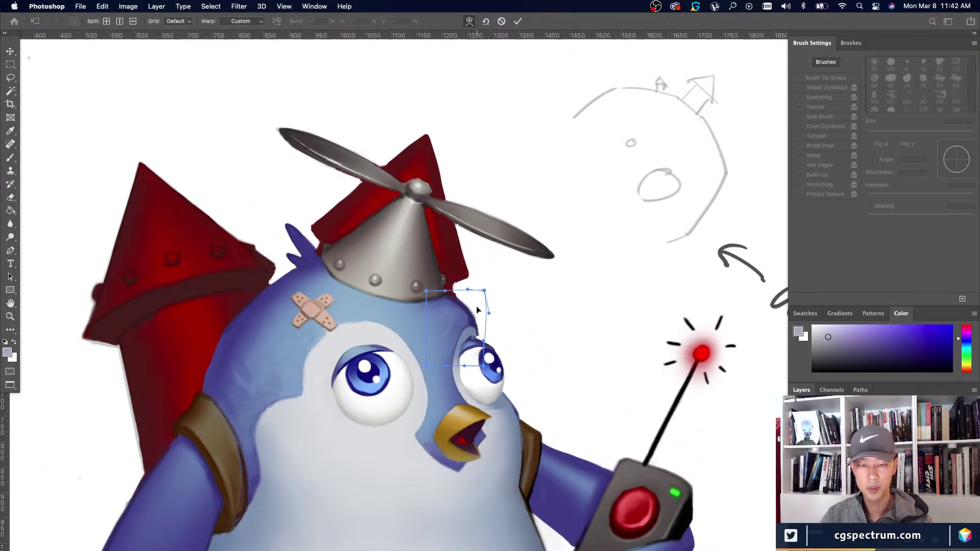
left_click_drag(478, 305, 434, 283)
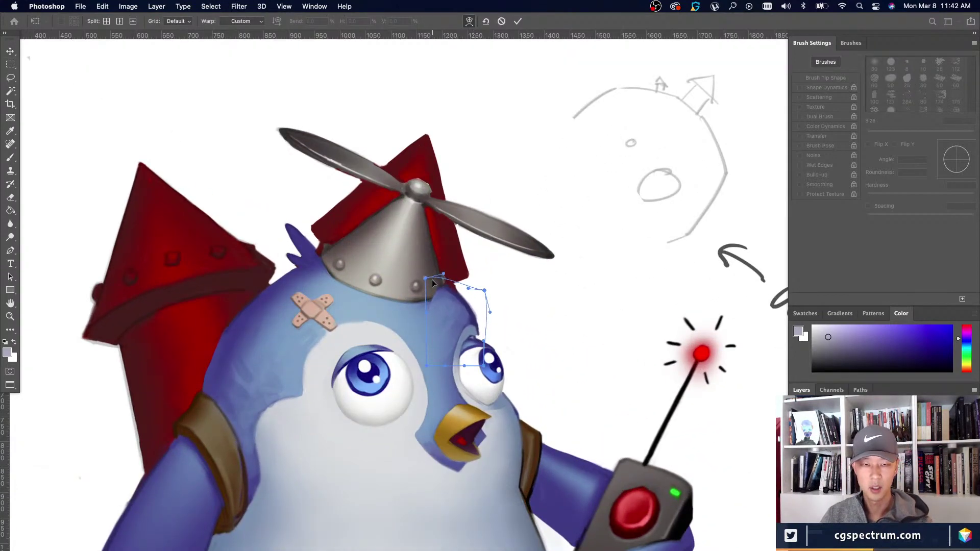
left_click_drag(477, 322, 479, 345)
left_click_drag(465, 301, 468, 303)
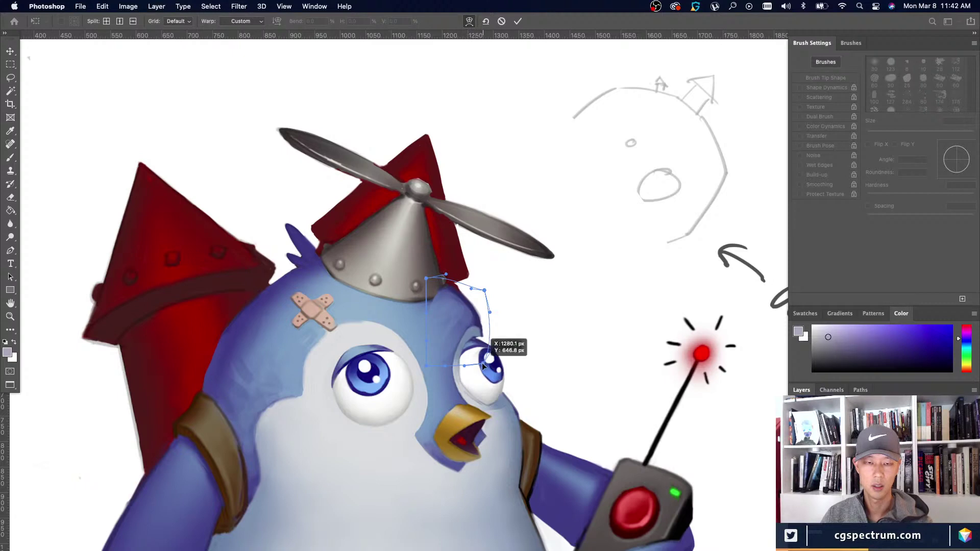
key("Return")
key("e")
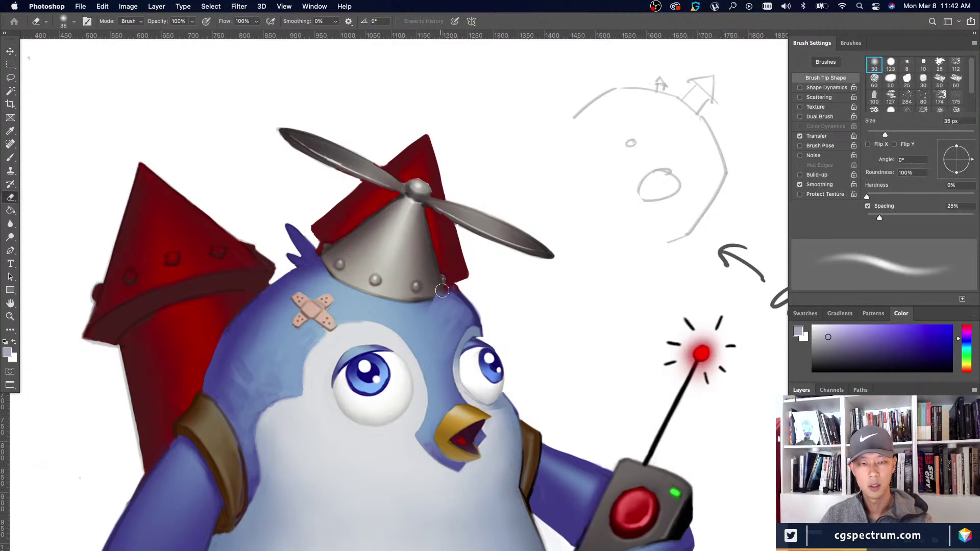
Sample nearby blues and the white background, and clean up the head's edge beside the helmet rim with a 5–8 px hard round brush.
key("b")
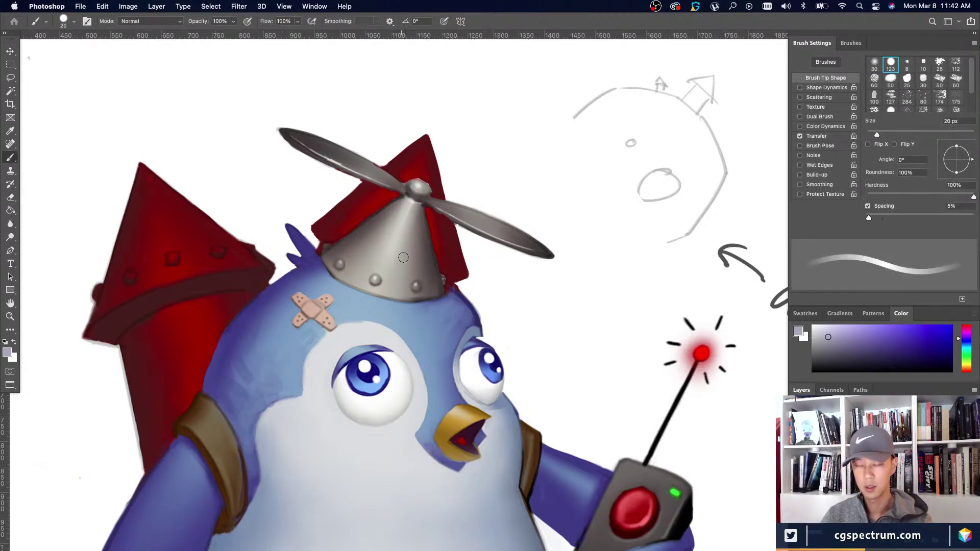
left_click(457, 300, "alt")
key("bracketleft")
key("bracketleft")
key("bracketleft")
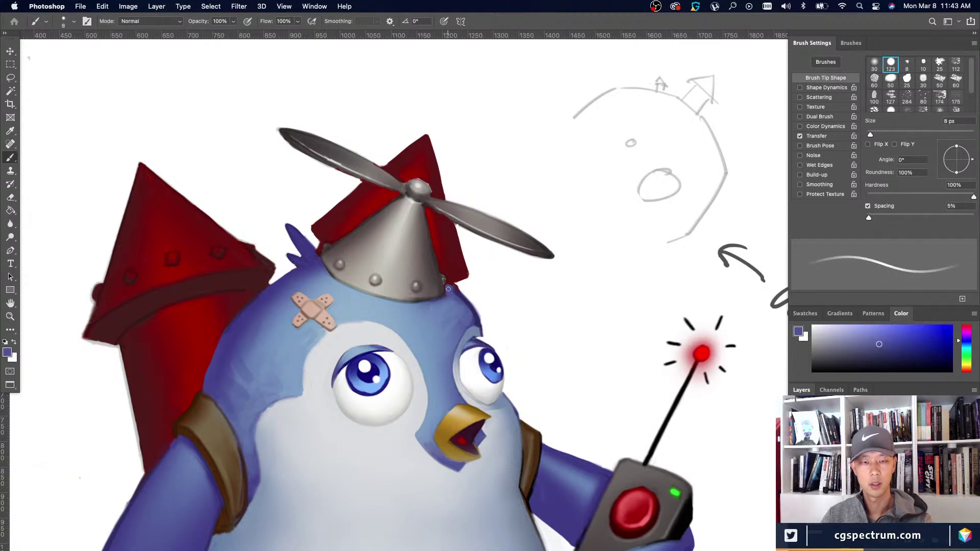
left_click(449, 284, "alt")
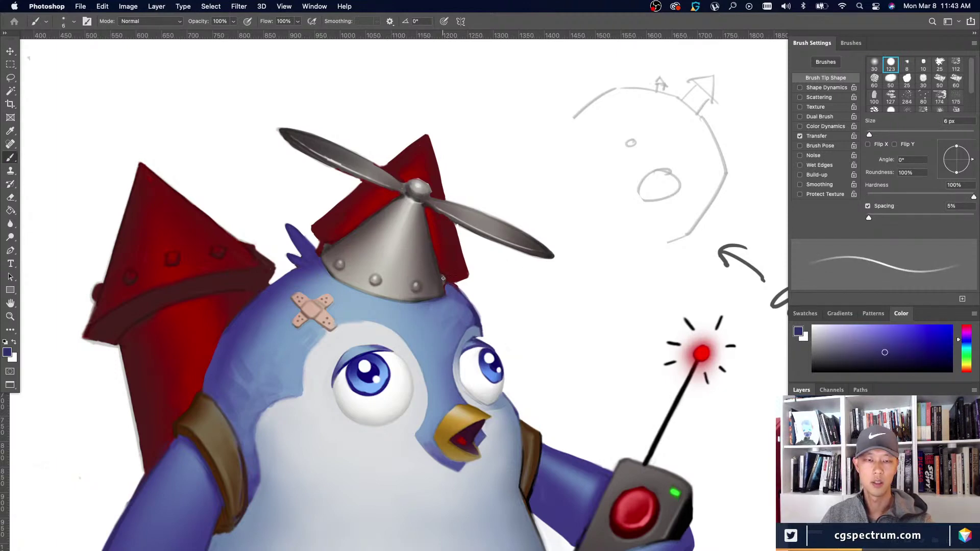
left_click(460, 288, "alt")
key("bracketleft")
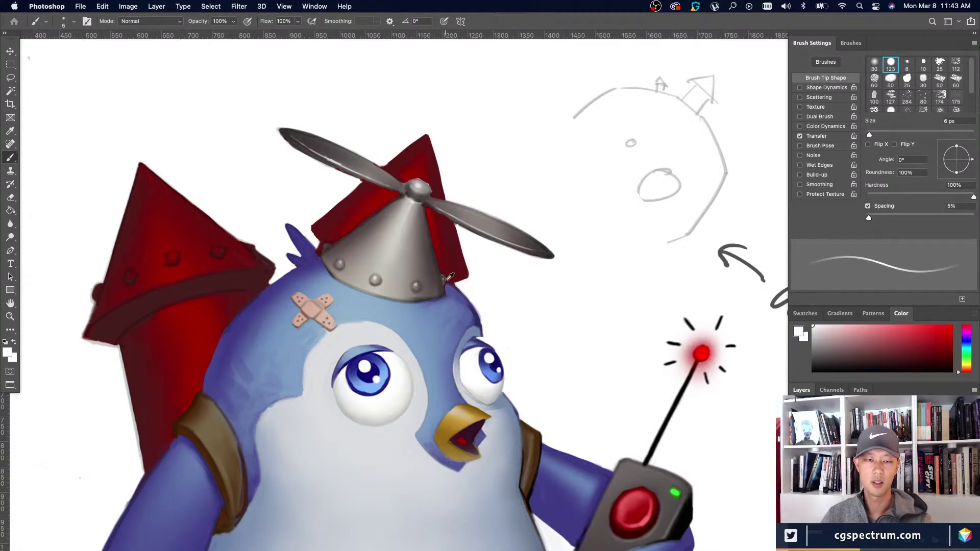
left_click(445, 286, "alt")
left_click(465, 301, "alt")
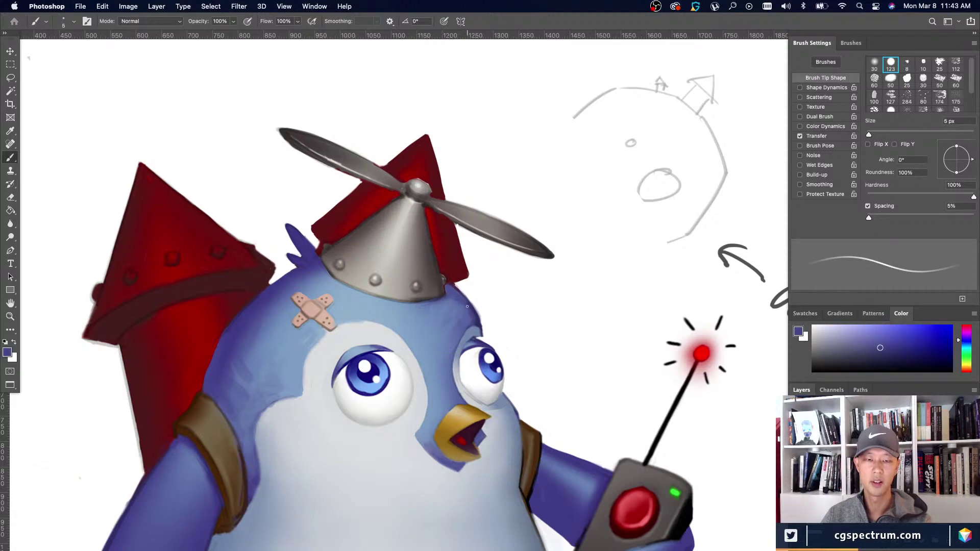
left_click(467, 304, "alt")
left_click(454, 292, "alt")
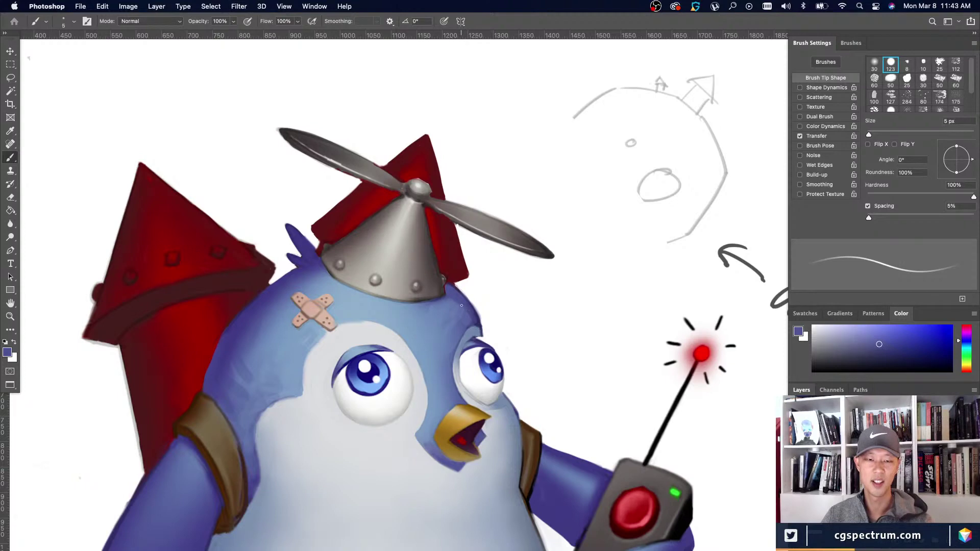
Refine the brow outline above the far eye with sampled blues and trim its outer edge with white, using a 4–5 px brush.
left_click(472, 334, "alt")
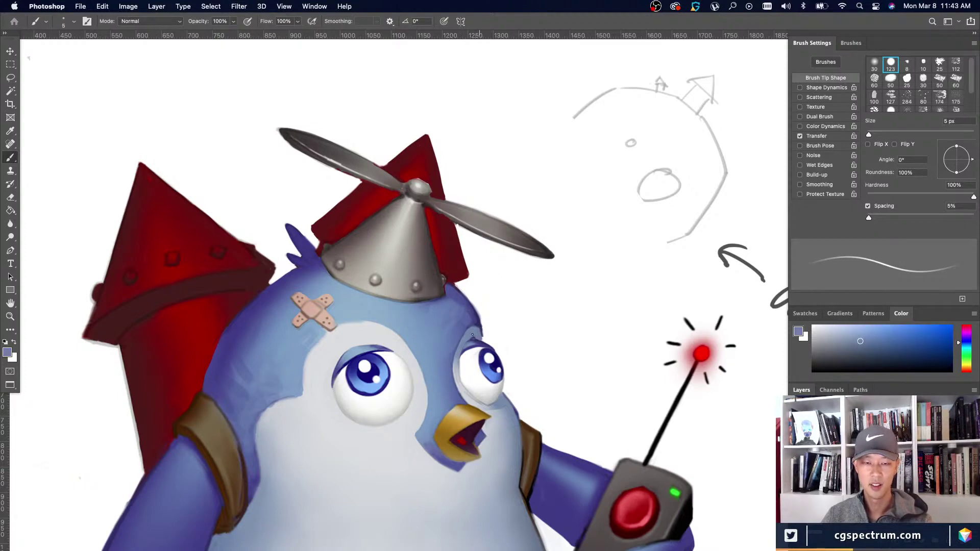
left_click(483, 327, "alt")
key("bracketleft")
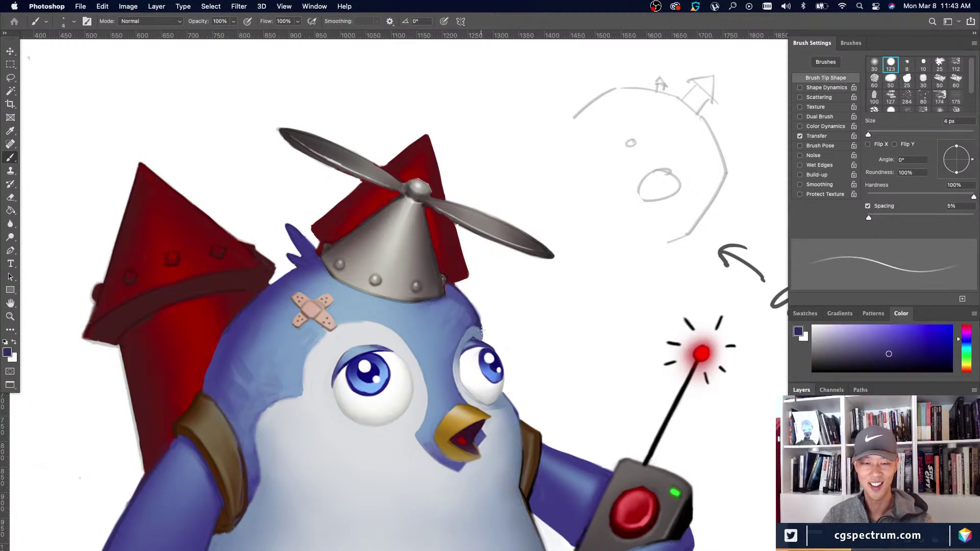
key("x")
left_click_drag(485, 326, 483, 341)
key("x")
left_click(481, 332, "alt")
Check the reshaped forehead on the whole figure from far away and at medium zoom.
key("super+minus")
key("super+minus")
key("super+minus")
key("super+minus")
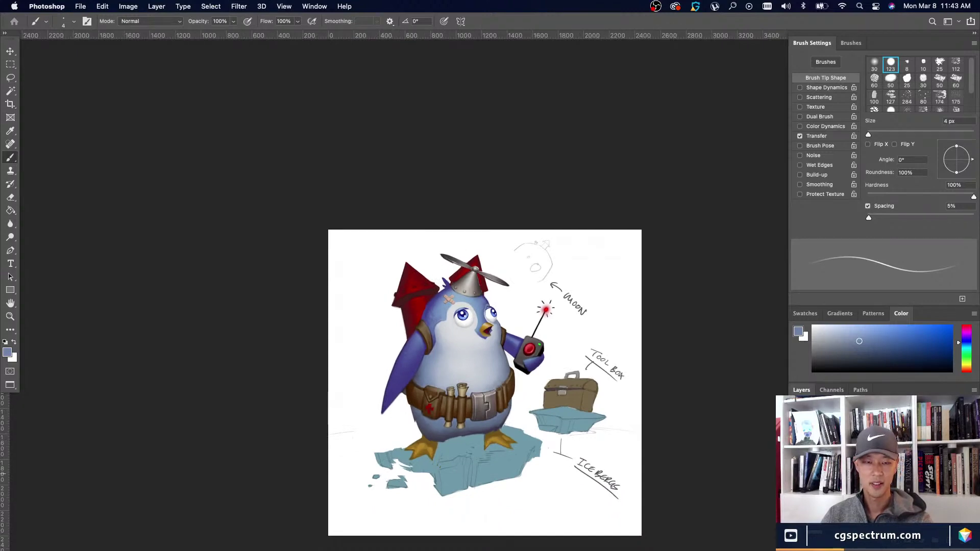
key("super+minus")
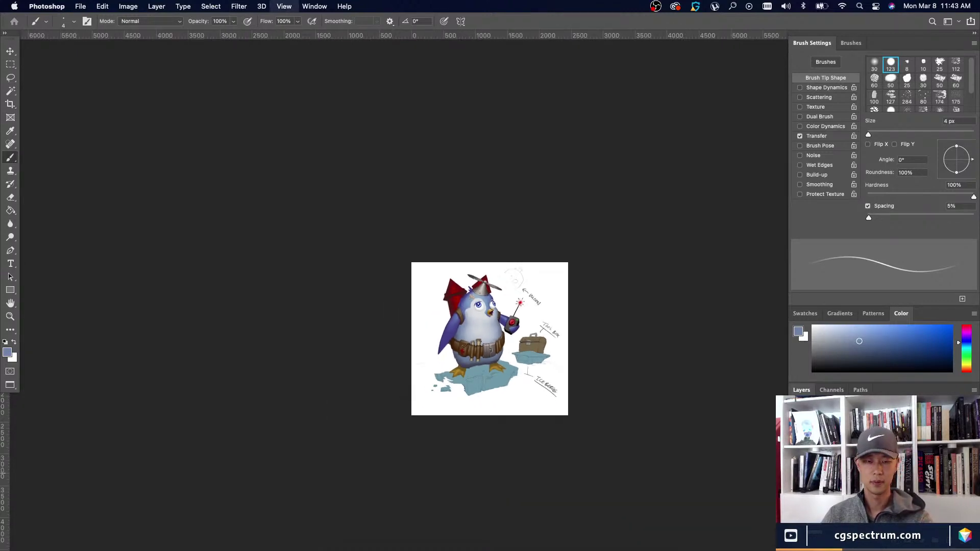
key("super+plus")
key("super+plus")
key("super+plus")
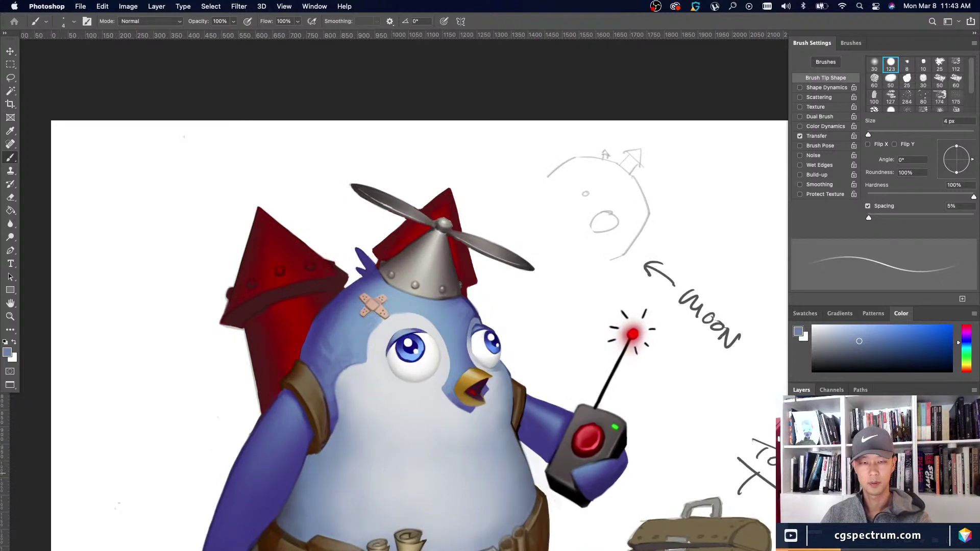
Warp the forehead patch slightly beside the helmet rim and compare the head's shape with its previous state.
key("super+plus")
key("super+plus")
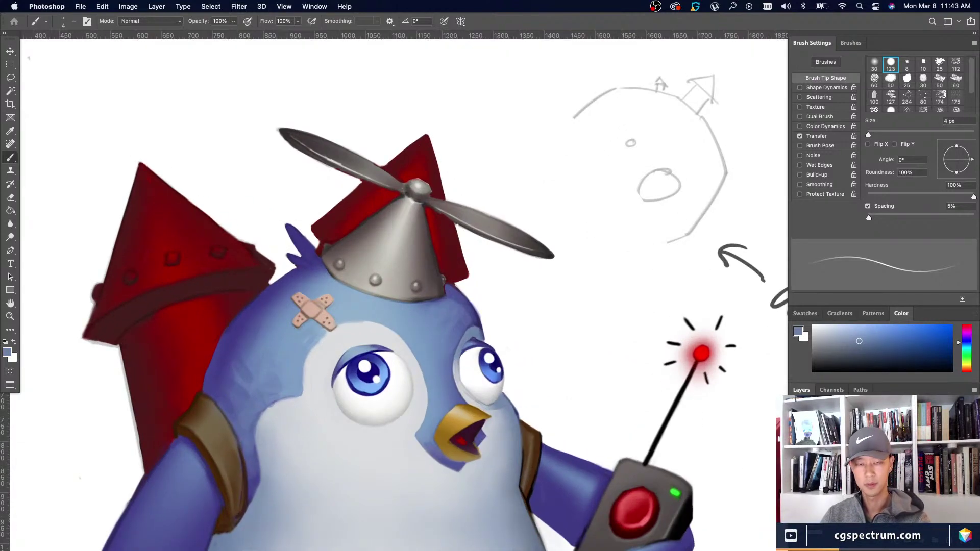
key("super+t")
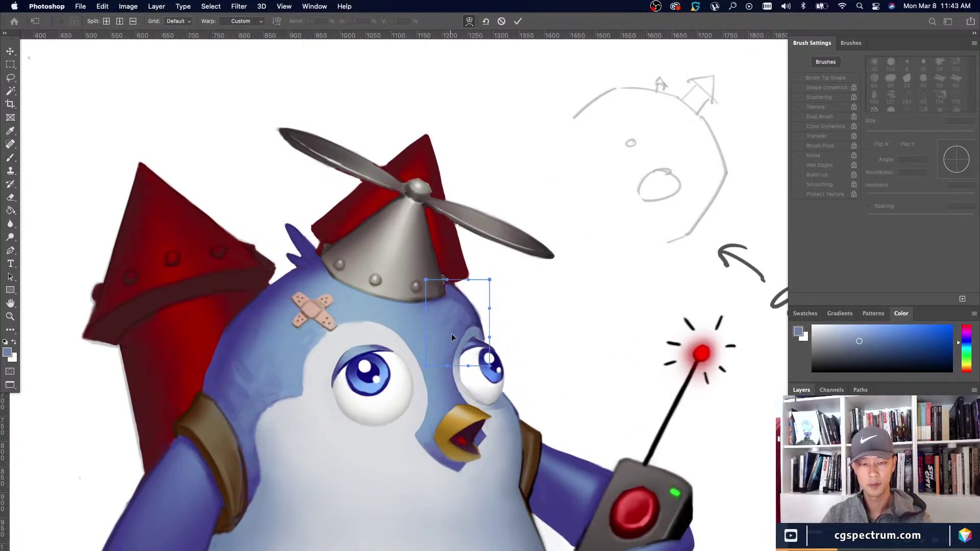
left_click_drag(452, 333, 451, 336)
key("Return")
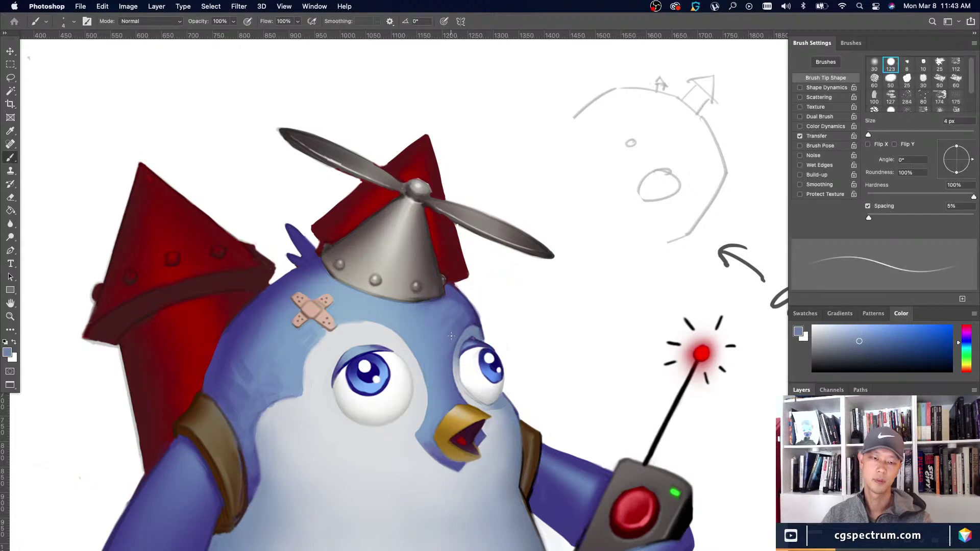
key("super+z")
key("super+shift+z")
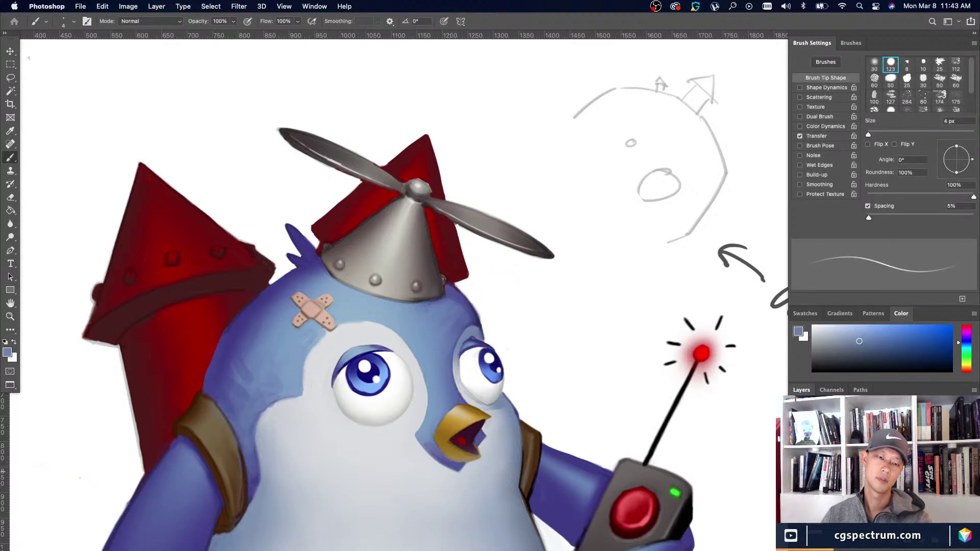
key("super+minus")
key("super+minus")
key("super+equal")
key("super+equal")
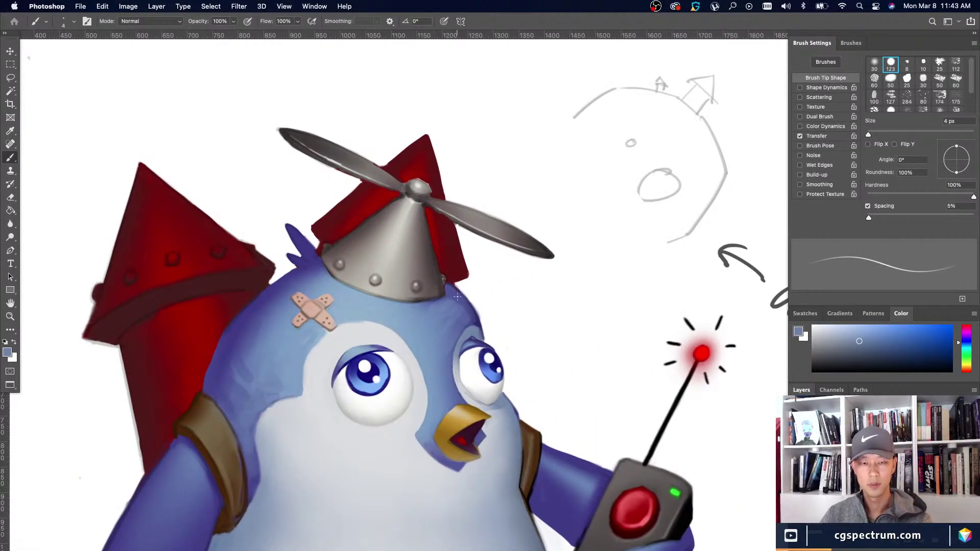
Sample the forehead's darker blue and the rocket's dark red to touch up the edge where head, helmet and rocket meet.
left_click(458, 298, "alt")
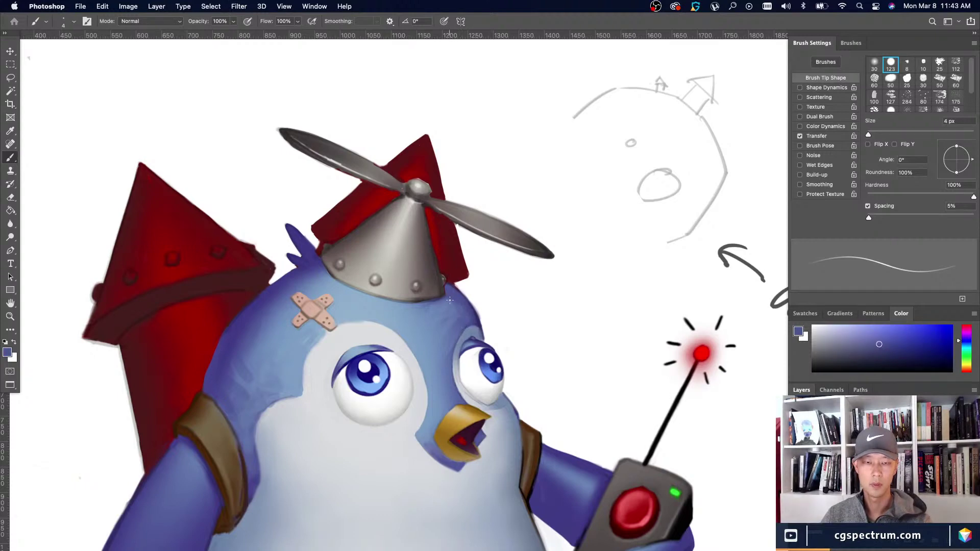
left_click(463, 298, "alt")
left_click(460, 271, "alt")
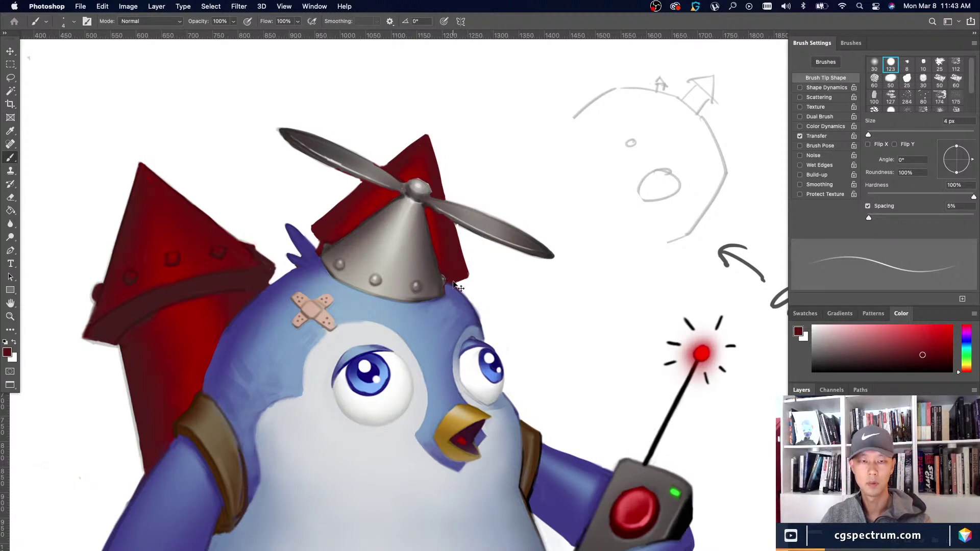
Compare the whole penguin with its upper eyelids shown and hidden.
key("super+minus")
key("super+minus")
key("super+minus")
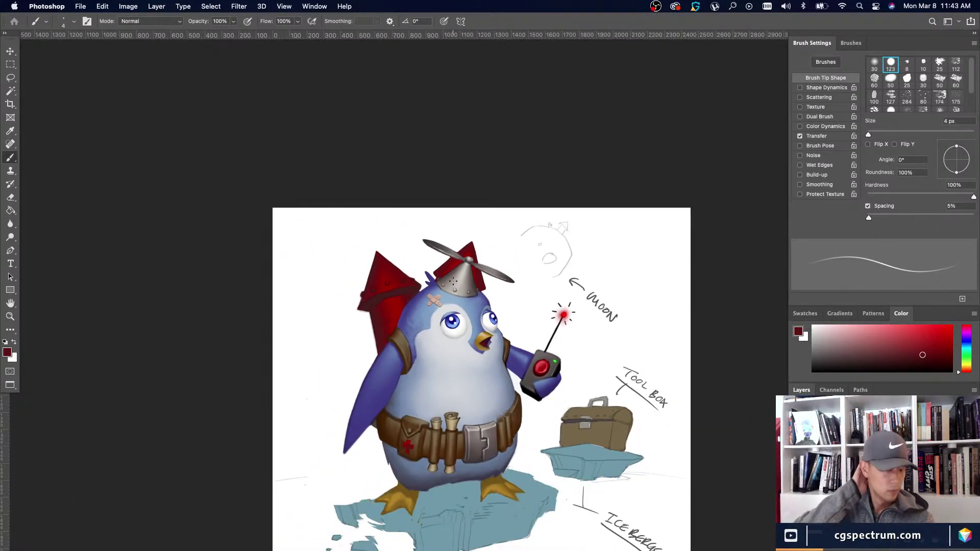
key("super+minus")
key("super+minus")
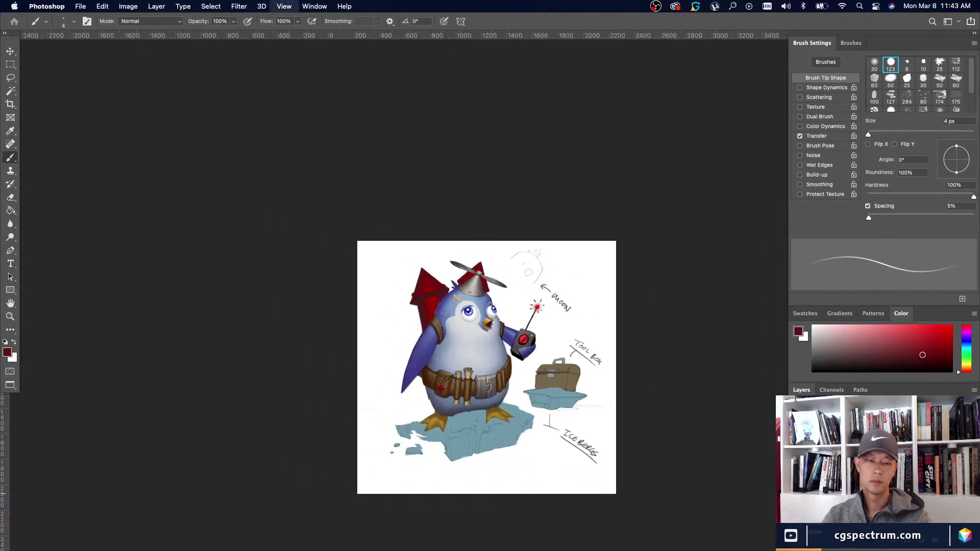
key("super+plus")
key("super+plus")
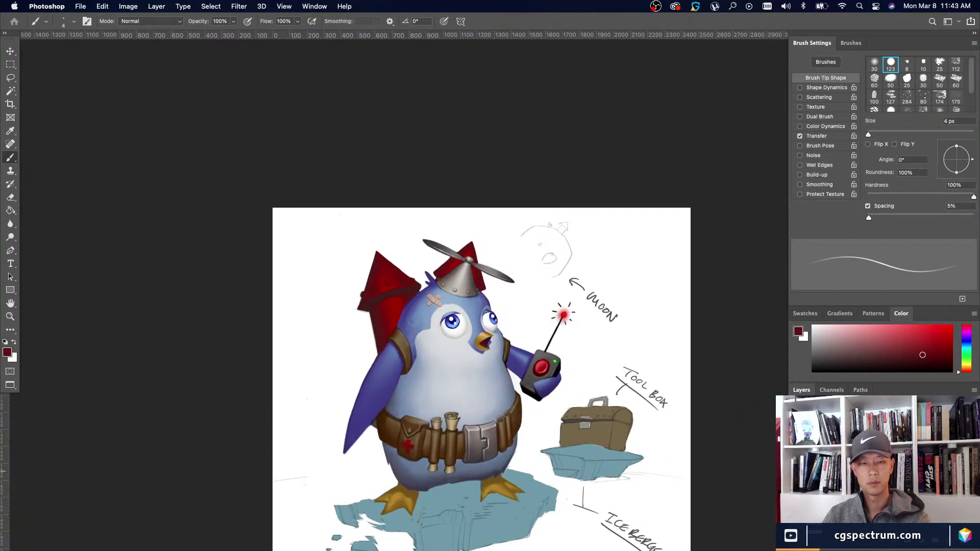
left_click(797, 496)
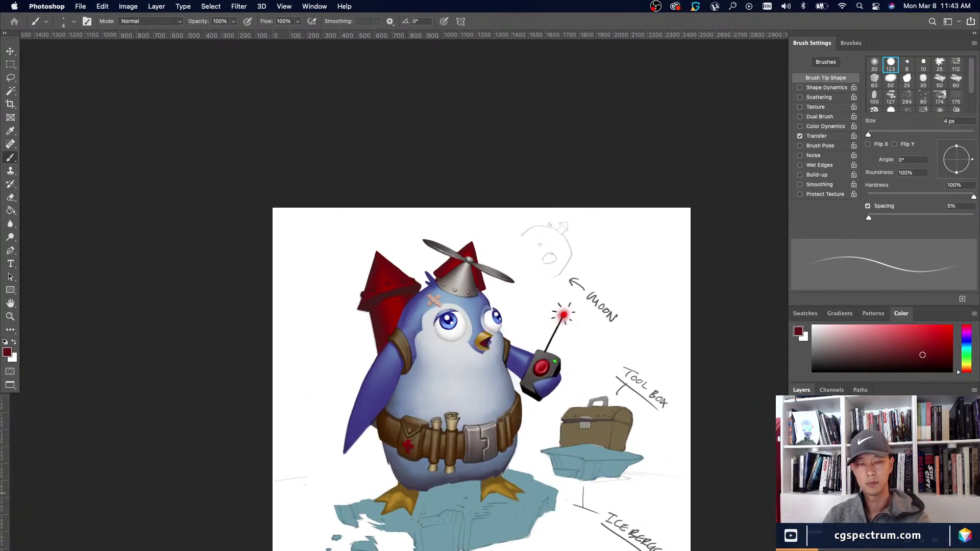
left_click(797, 494)
left_click(797, 492)
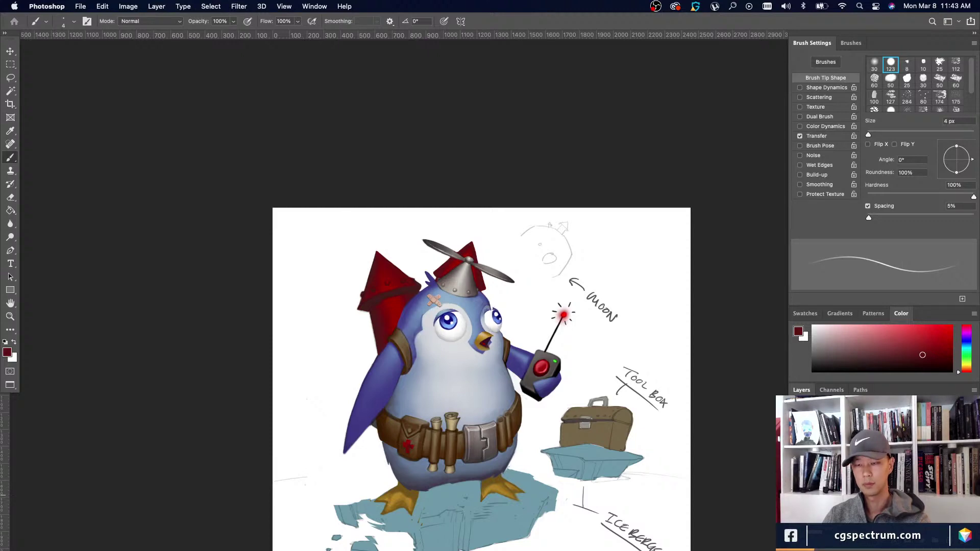
left_click(797, 492)
key("super+plus")
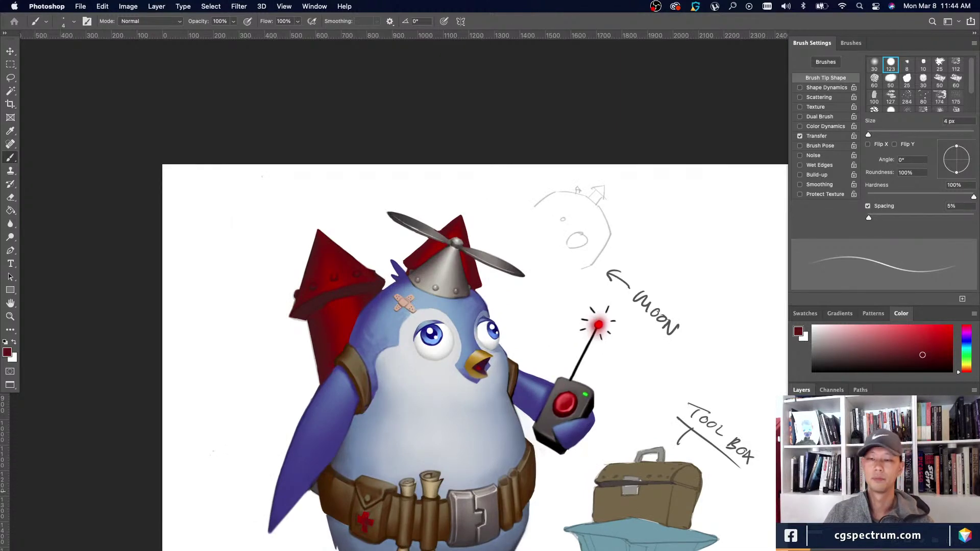
key("super+minus")
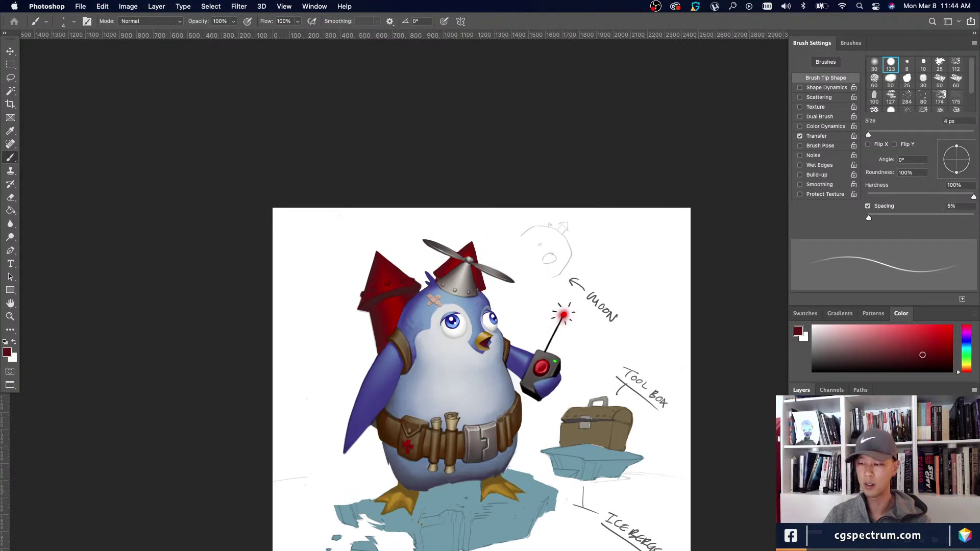
Examine the half-lidded and wide-open eye expressions at reduced canvas sizes, including a small thumbnail view.
scroll(446, 449, "down", 3)
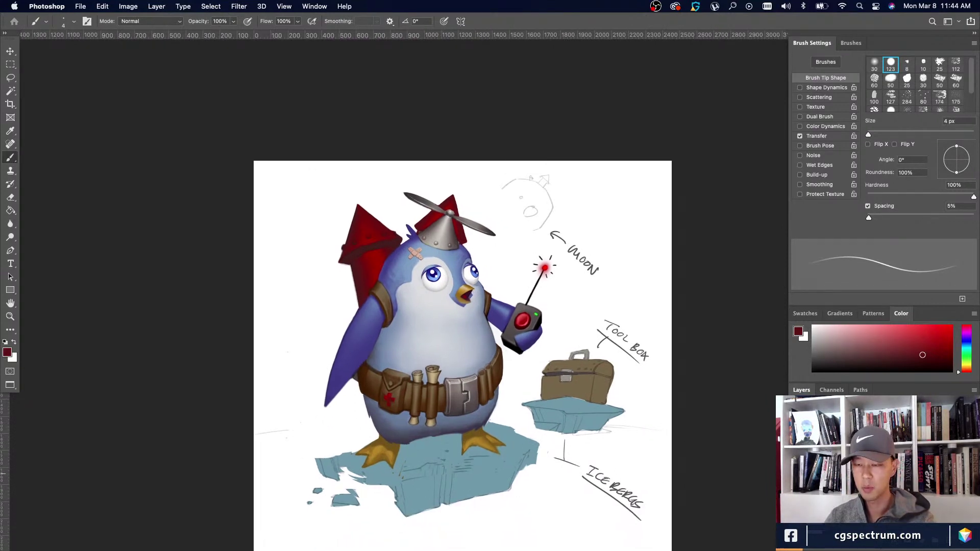
left_click(796, 475)
scroll(495, 295, "down", 3)
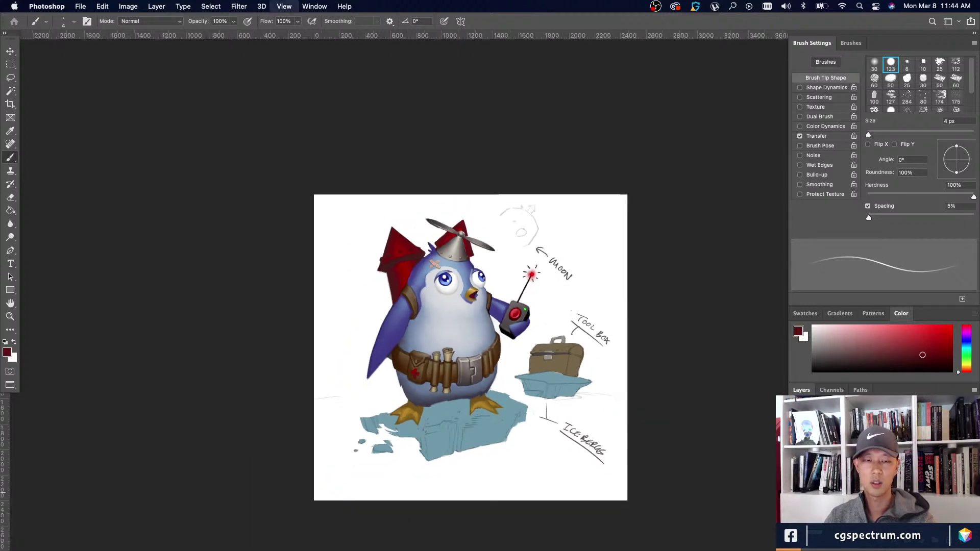
scroll(494, 296, "up", 2)
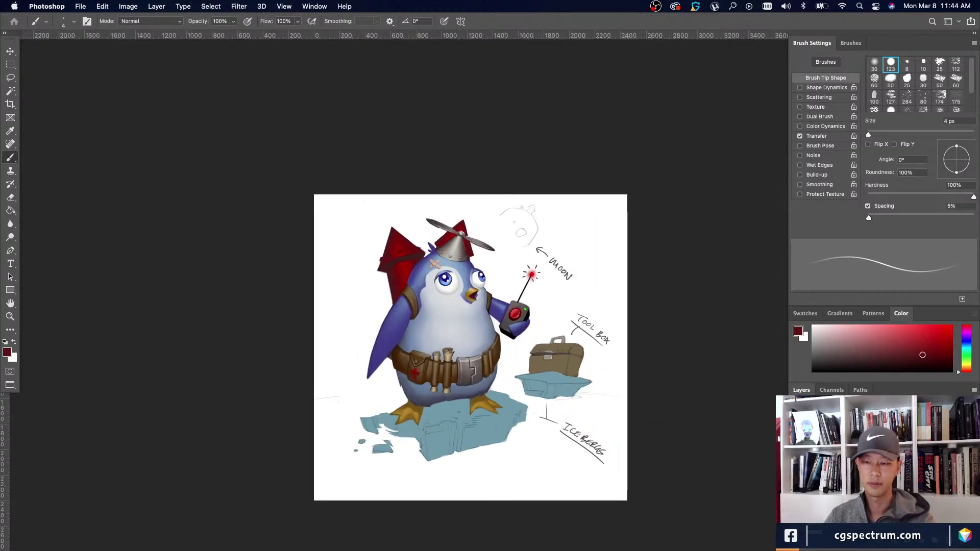
scroll(493, 294, "down", 2)
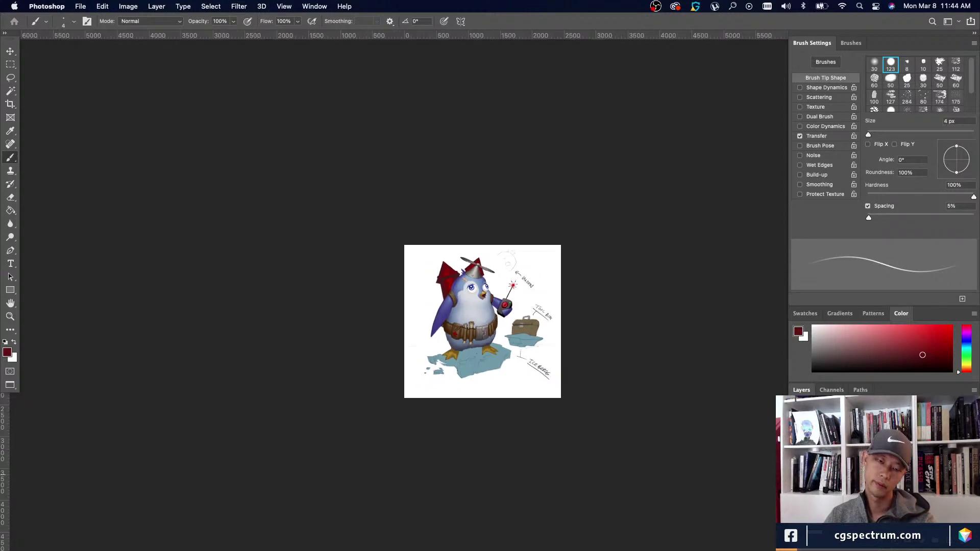
scroll(493, 295, "up", 3)
key("super+minus")
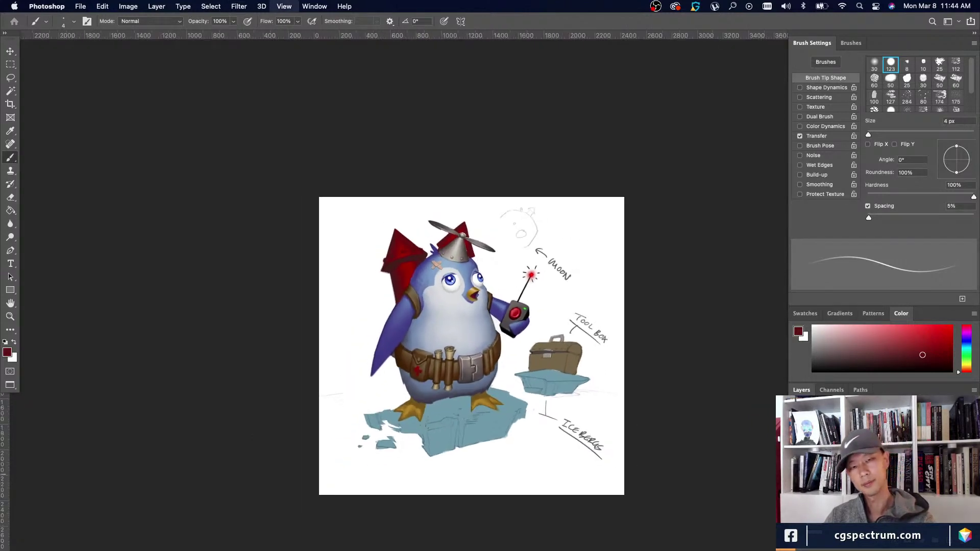
key("super+minus")
key("super+plus")
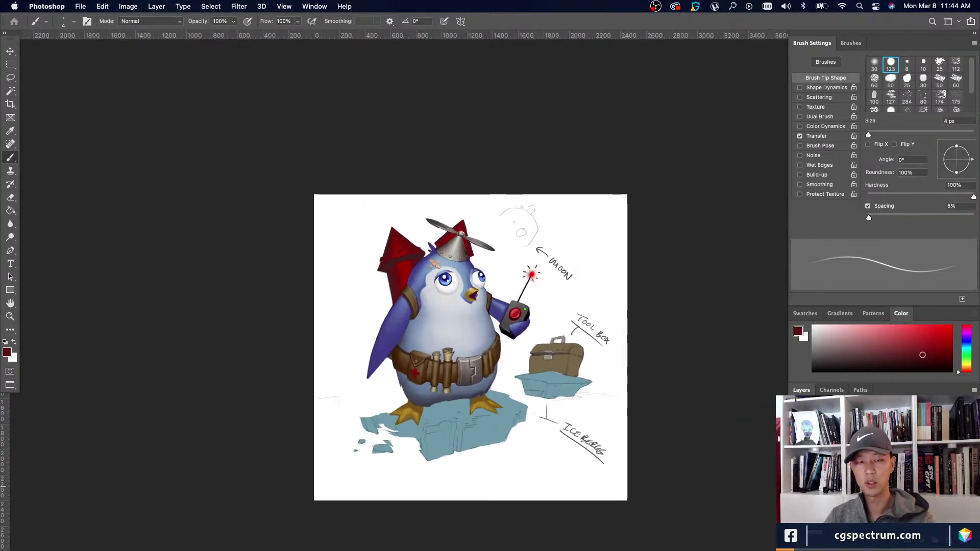
scroll(495, 296, "up", 1)
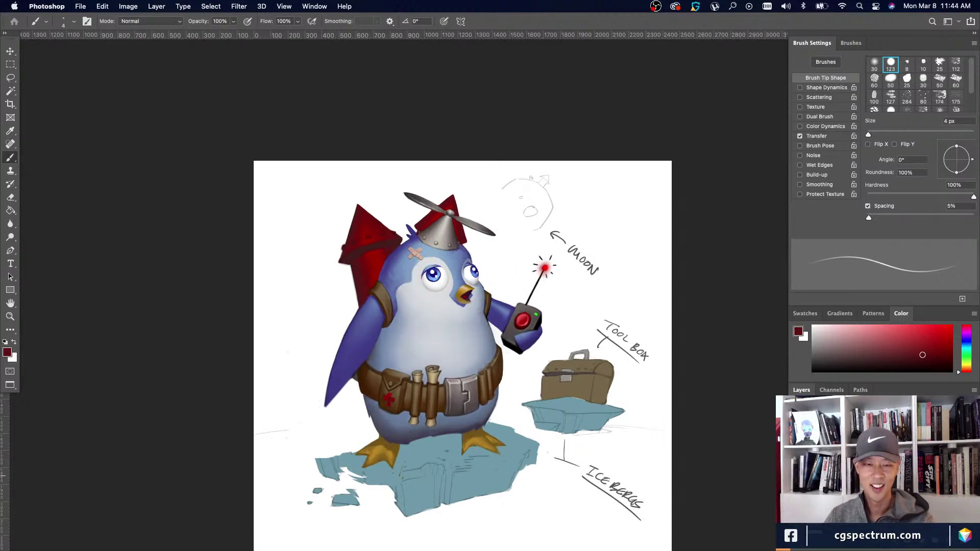
left_click(798, 490)
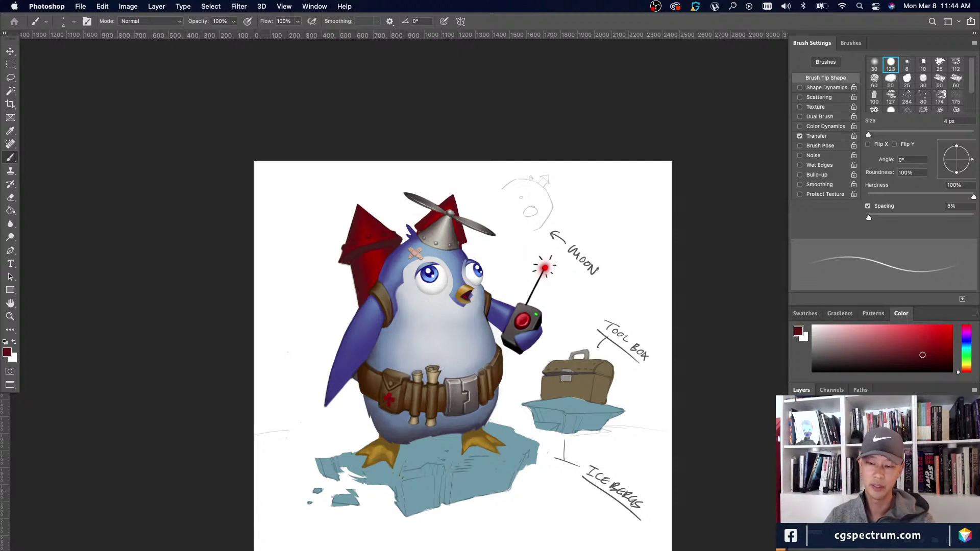
key("super+minus")
key("super+minus")
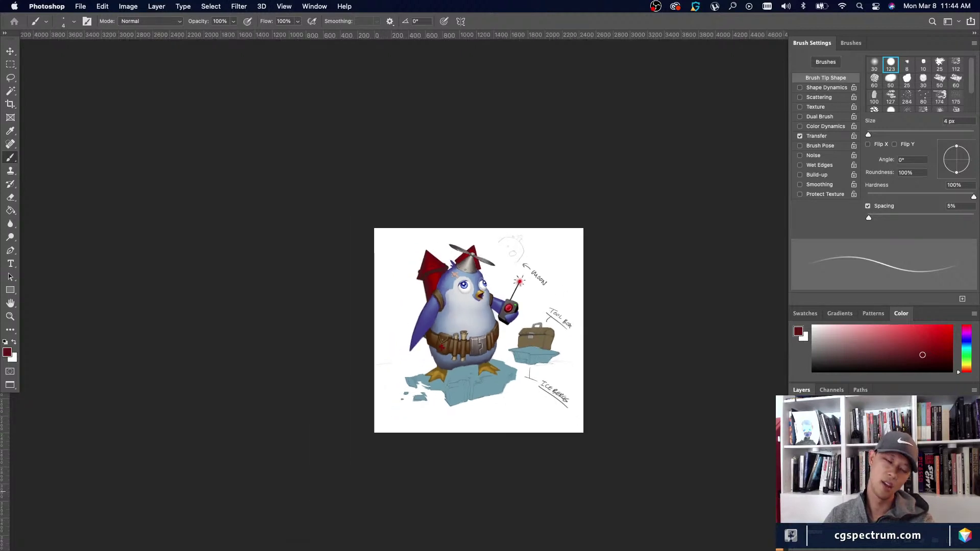
Examine the penguin's face up close and check how the head reads against the full body.
key("super+equal")
key("super+equal")
key("super+equal")
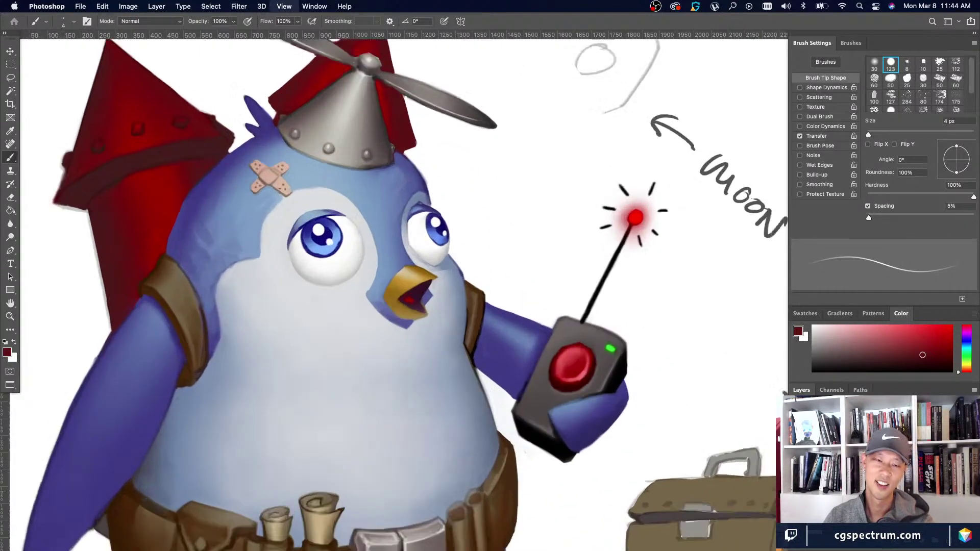
key("super+minus")
key("super+minus")
key("super+minus")
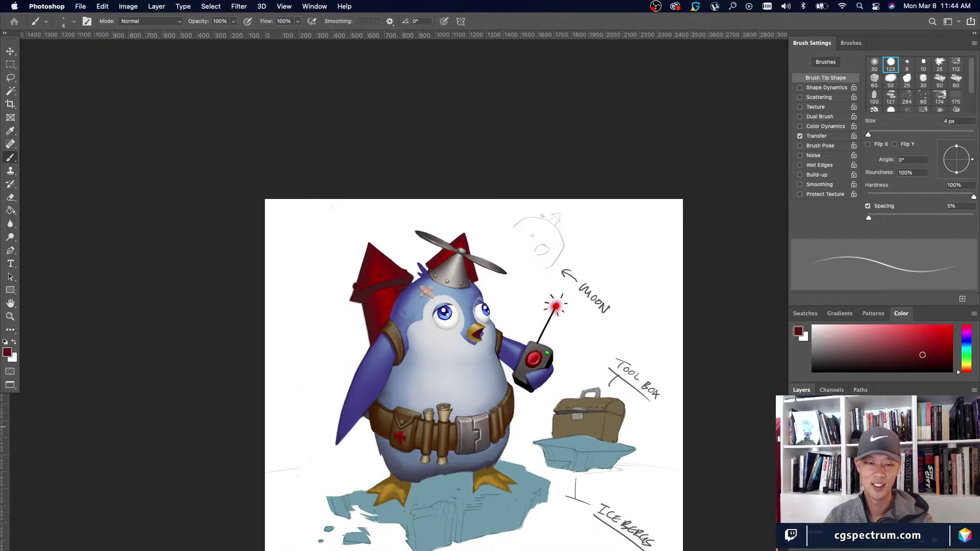
key("super+minus")
key("super+equal")
key("super+equal")
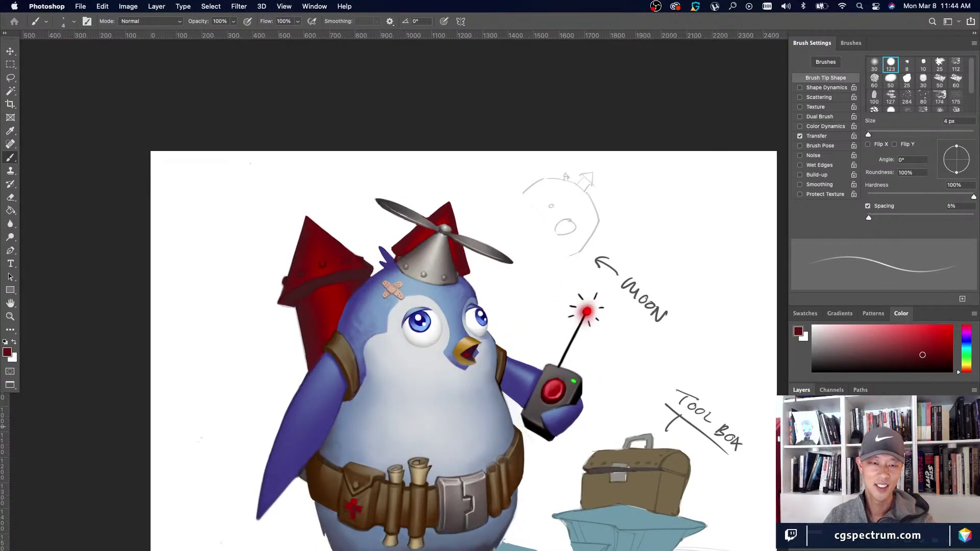
key("super+minus")
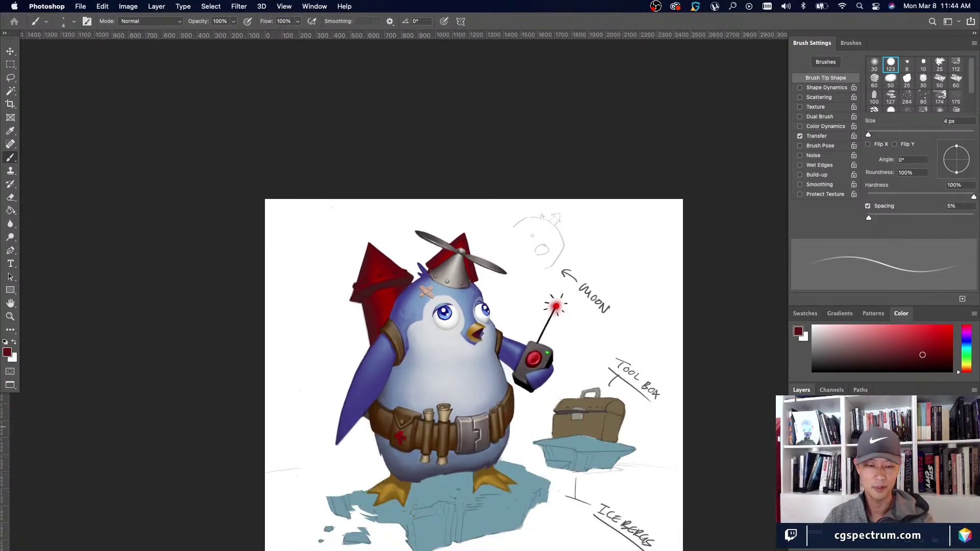
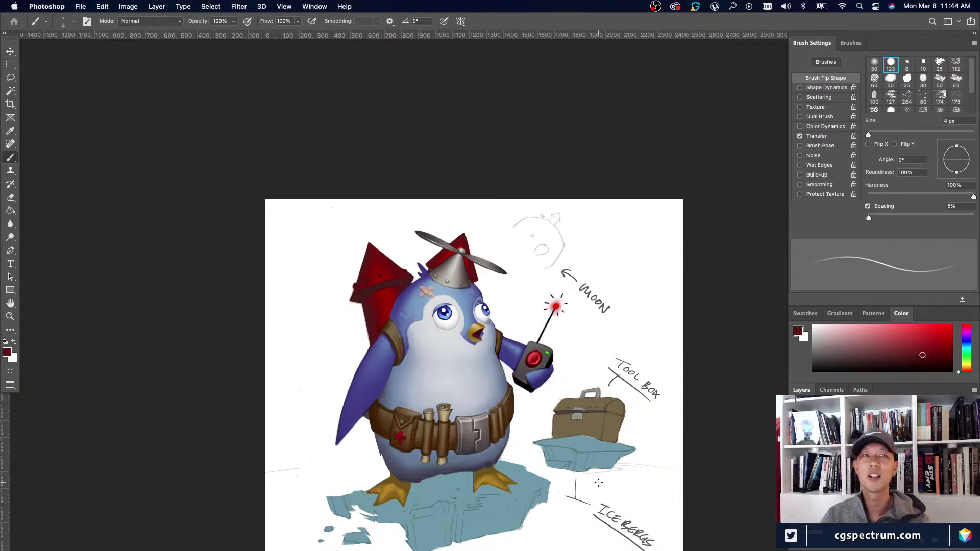
Review the eyes and head silhouette within the full composition, from thumbnail size up to a close view.
scroll(598, 482, "down", 3)
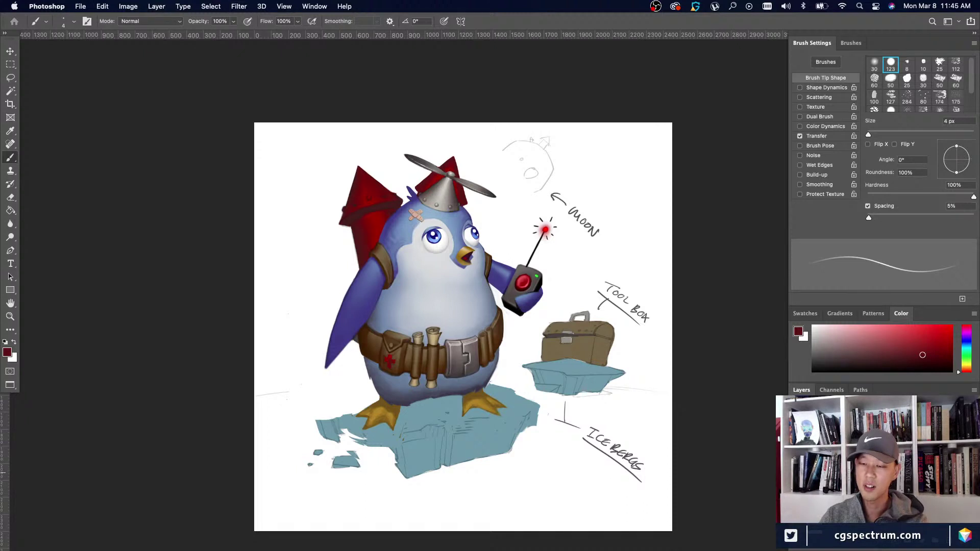
key("super+z")
key("super+minus")
key("super+minus")
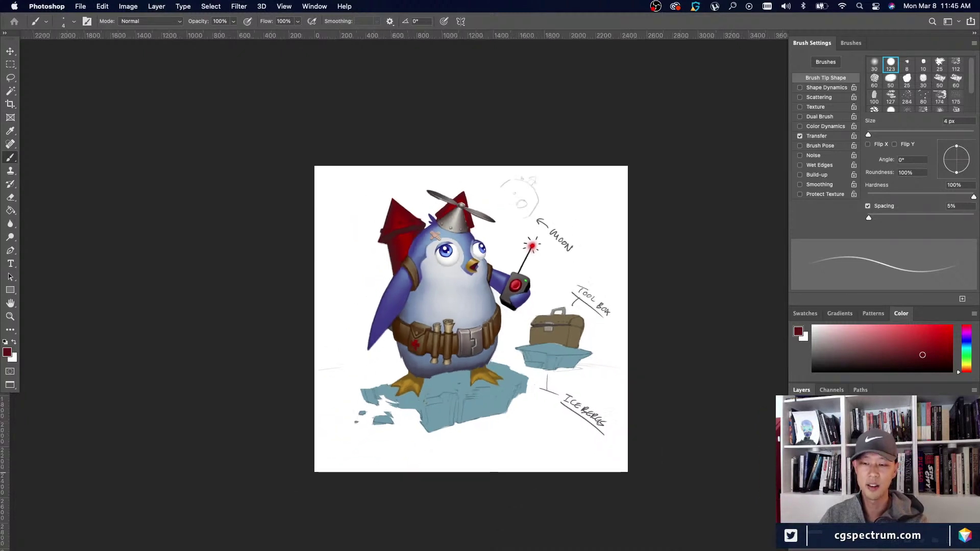
key("super+z")
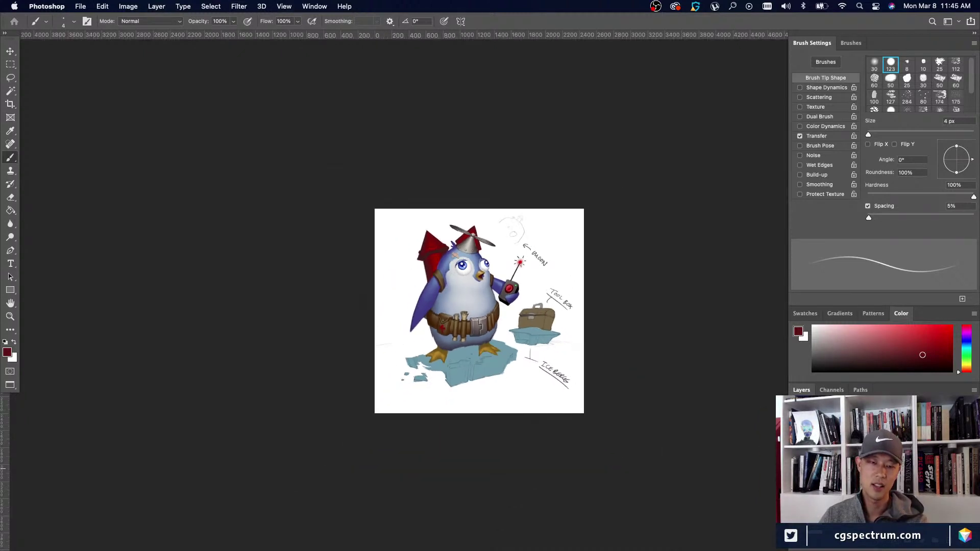
key("super+z")
key("super+equal")
key("super+equal")
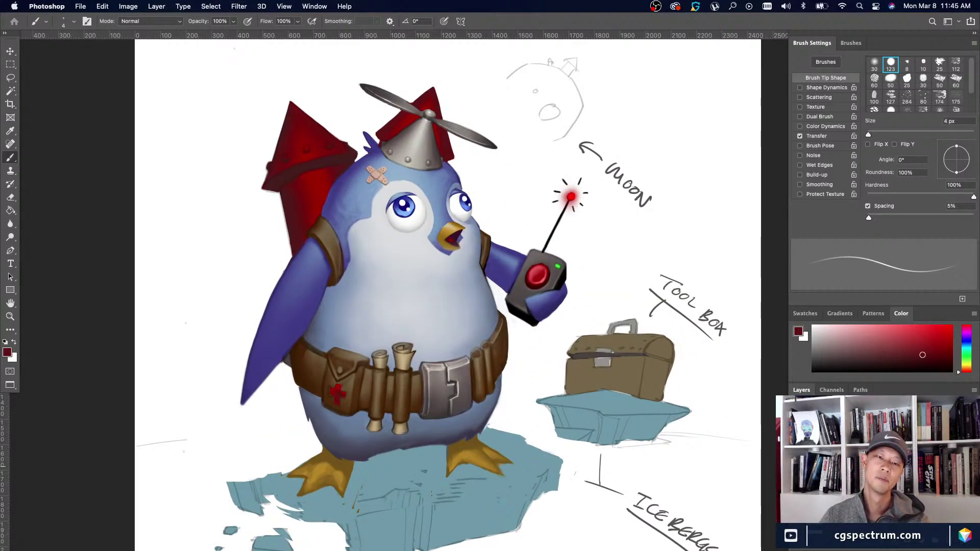
key("super+equal")
key("super+equal")
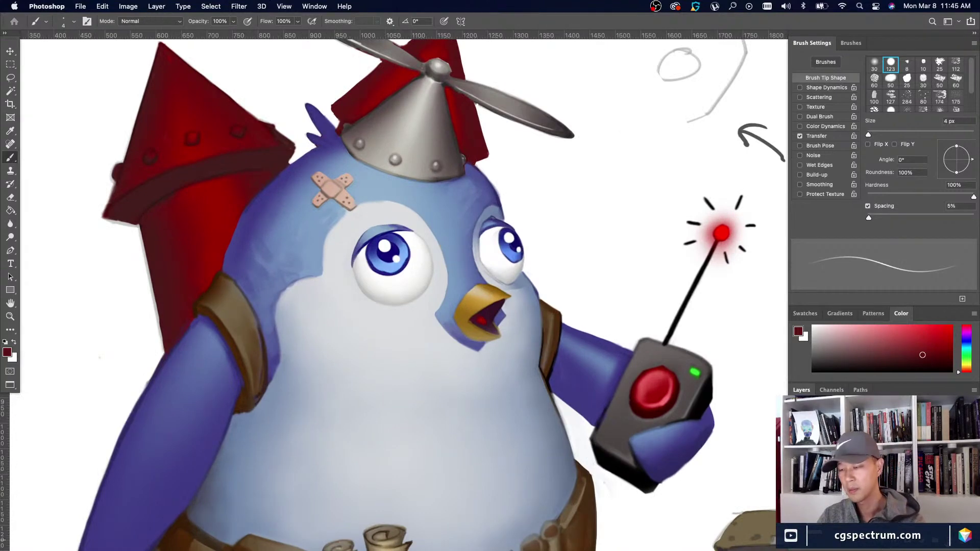
Examine the penguin's forehead, eyes and propeller hat up close, including the bandage's size on the head.
scroll(501, 309, "up", 3)
left_click(495, 299, "alt")
key("bracketleft")
key("bracketleft")
key("bracketleft")
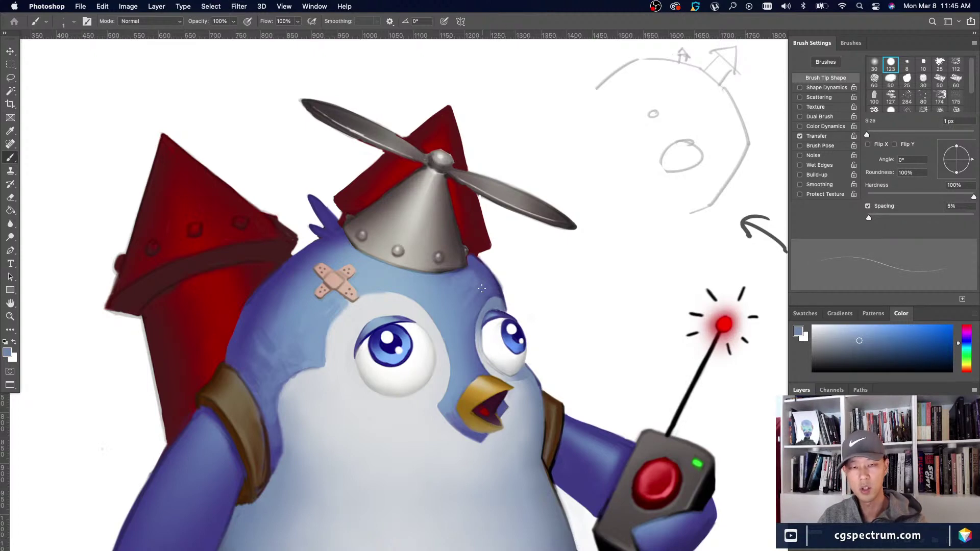
scroll(482, 288, "down", 2)
scroll(482, 288, "up", 2)
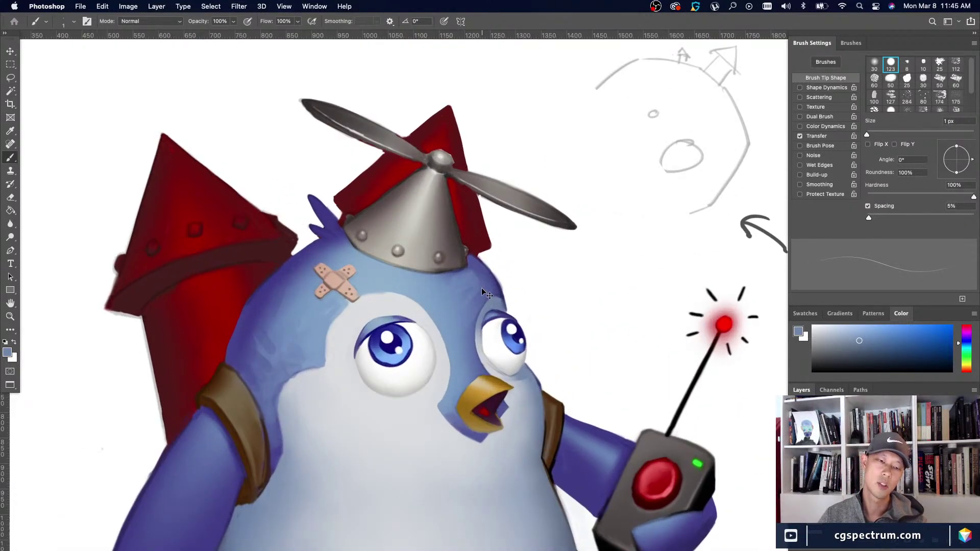
scroll(482, 291, "down", 2)
scroll(482, 291, "up", 2)
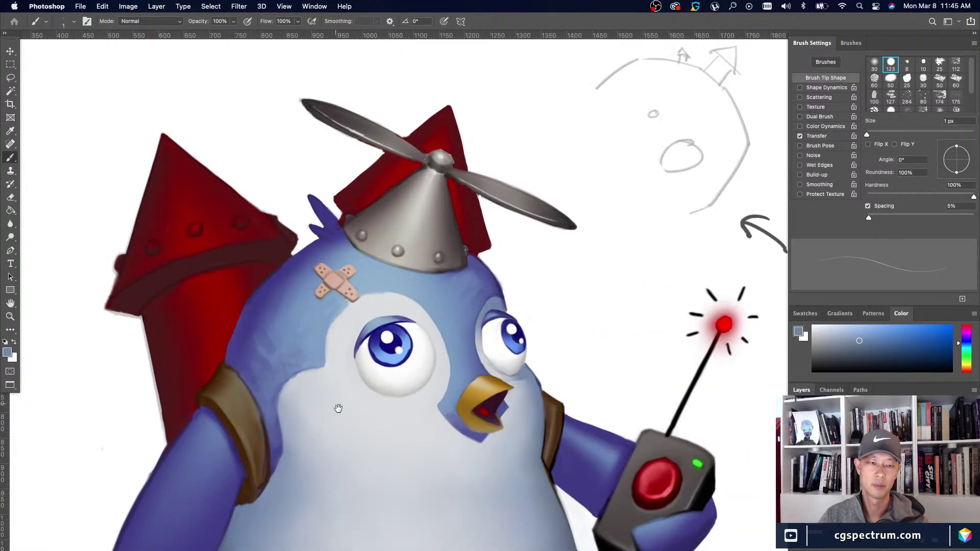
left_click_drag(339, 408, 372, 466)
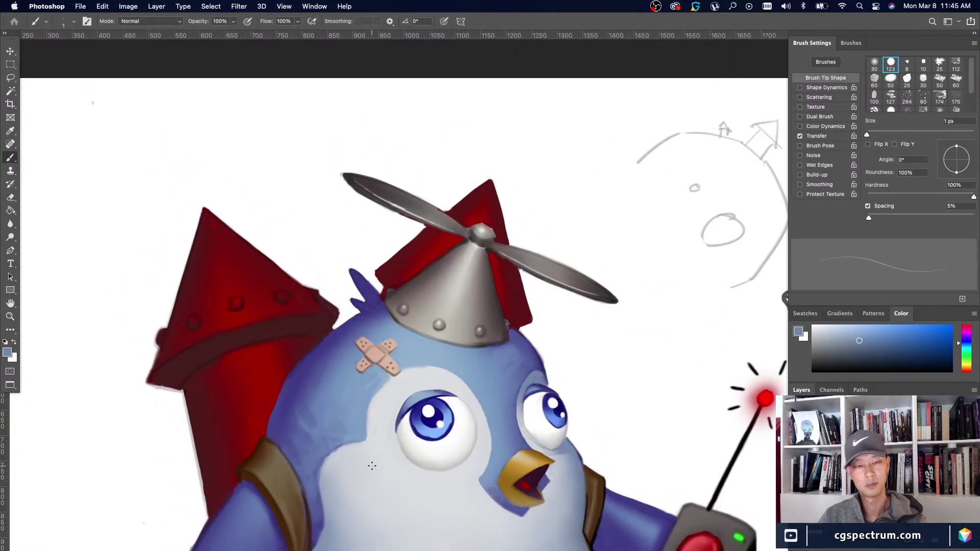
scroll(372, 466, "down", 2)
scroll(372, 466, "up", 2)
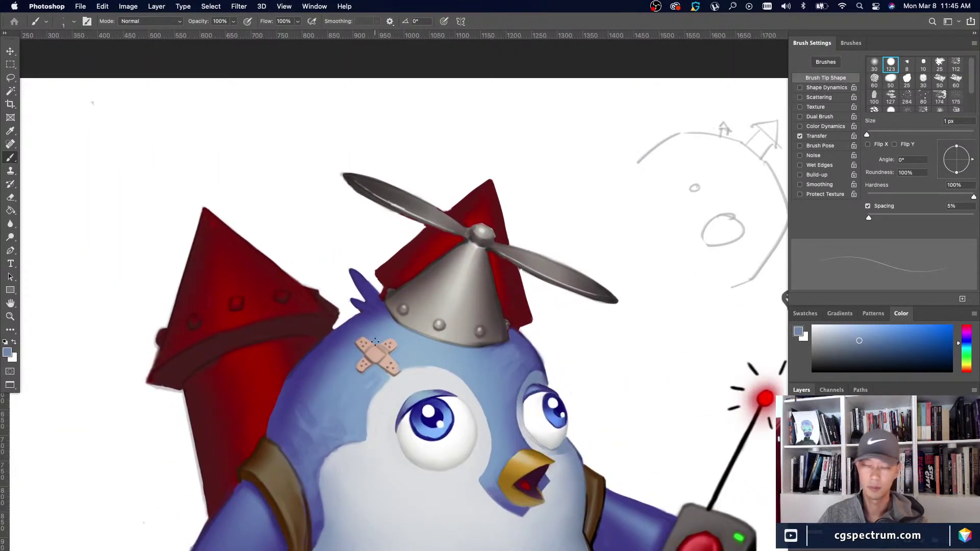
Select the crossed bandage on the forehead and enlarge it proportionally to about 109%.
key("l")
mouse_move(403, 335)
left_mouse_down()
mouse_move(405, 369)
mouse_move(392, 378)
left_mouse_up()
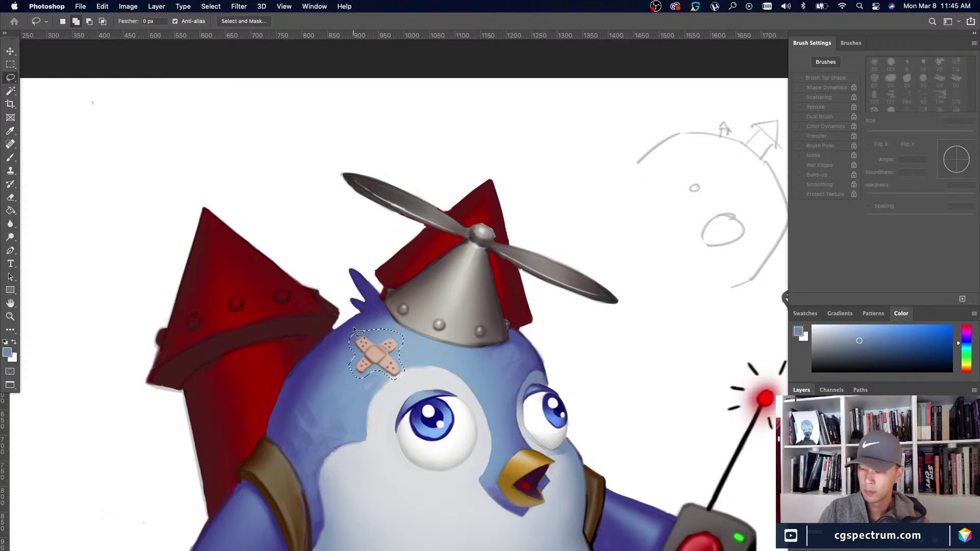
key("super+t")
left_click_drag(405, 380, 410, 384)
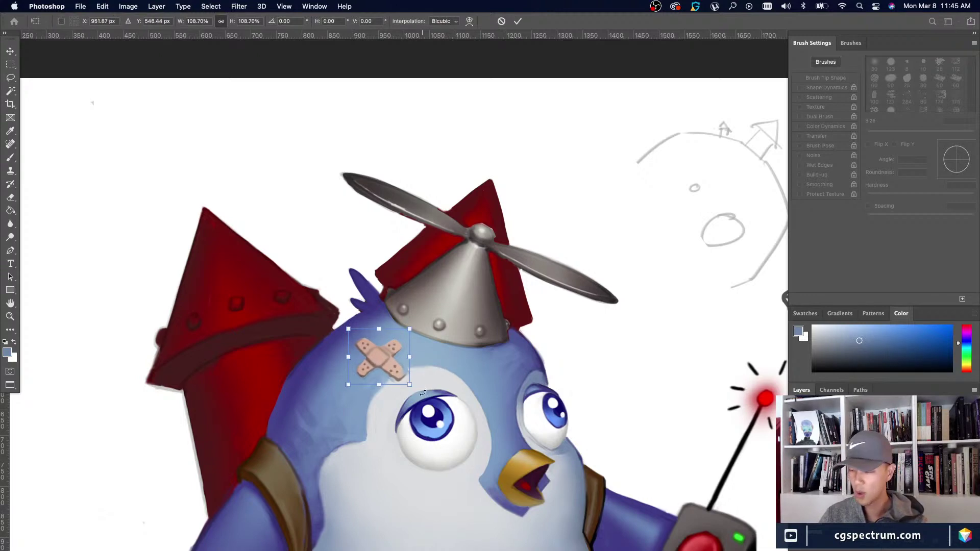
key("Return")
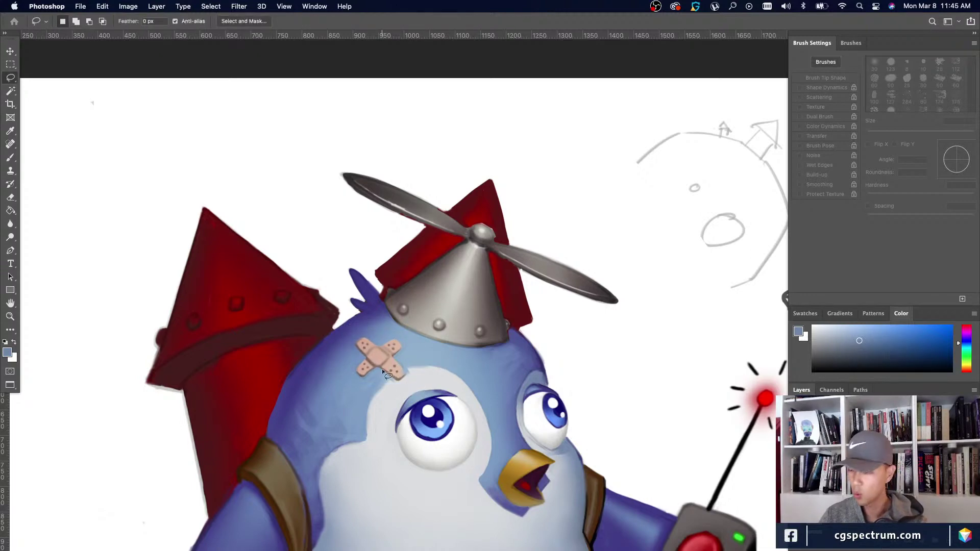
Retouch the bandage's lower end where it meets the white face patch, using sampled skin and off-white colours with a 4 px brush.
key("b")
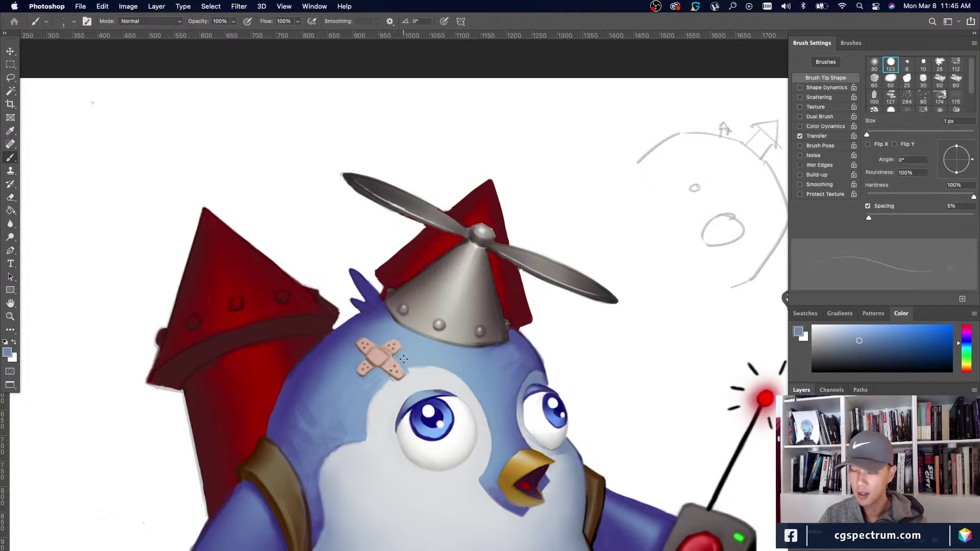
left_click(412, 367, "alt")
key("bracketright")
key("bracketright")
key("bracketright")
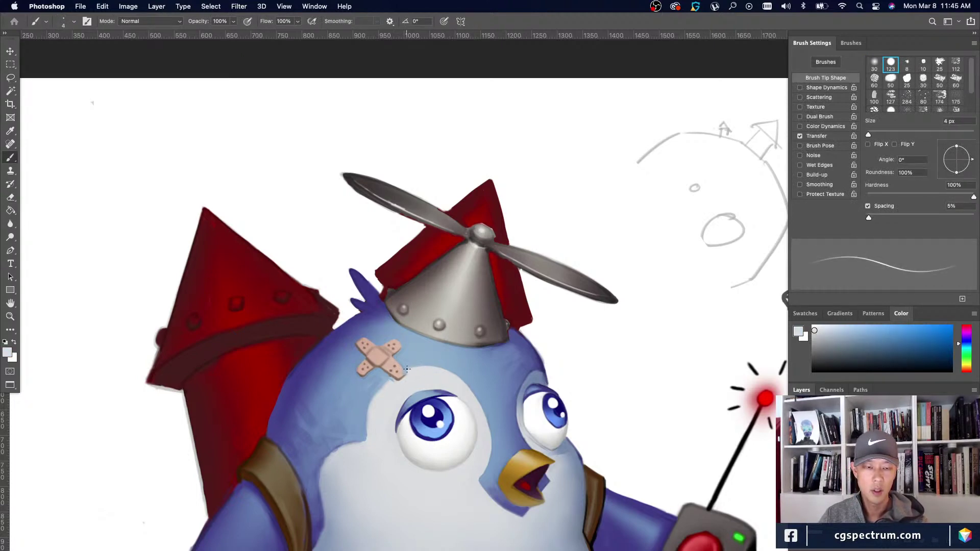
left_click(402, 371, "alt")
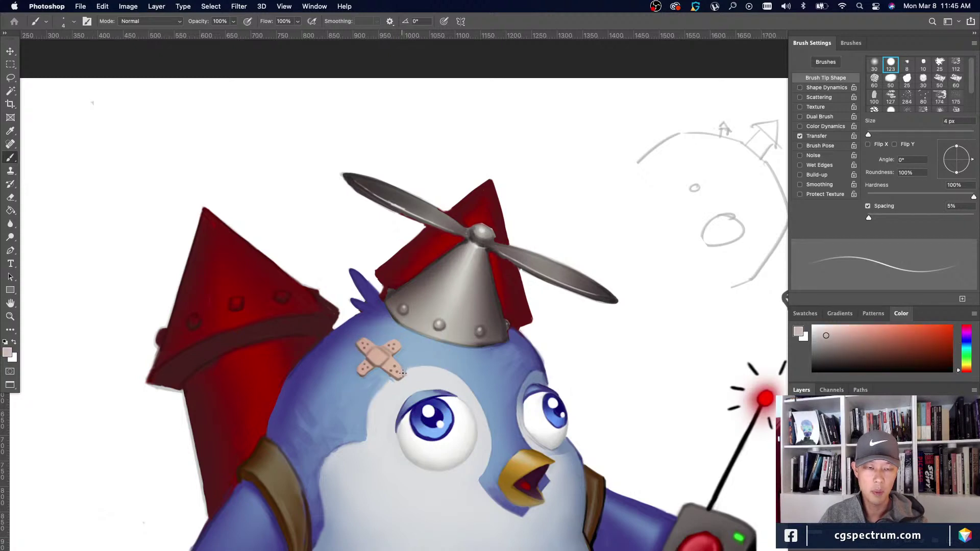
left_click(391, 378, "alt")
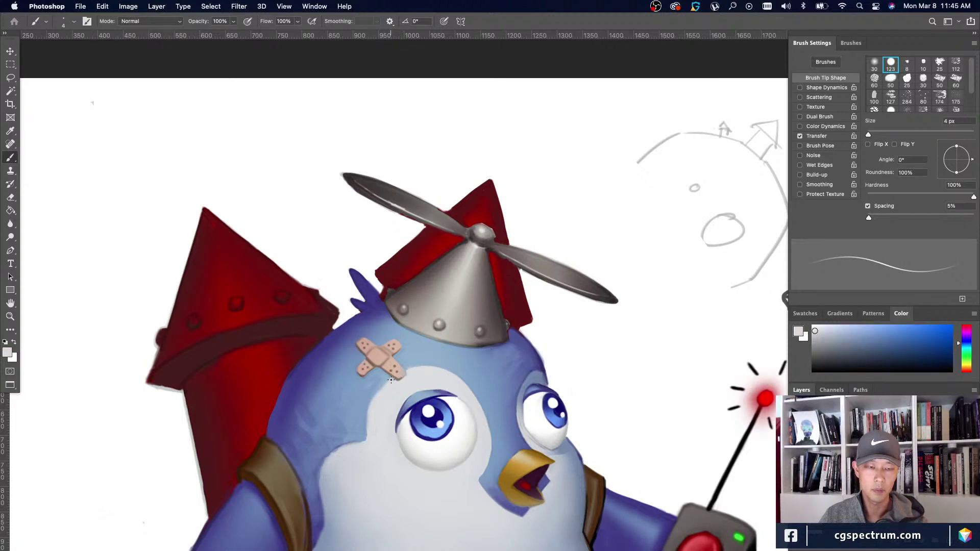
key("super+plus")
key("super+plus")
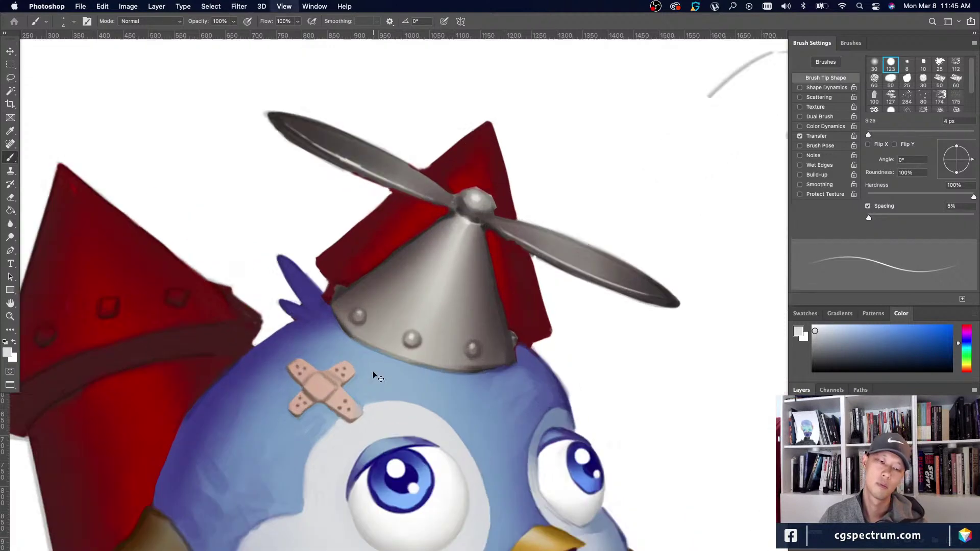
left_click(307, 434, "alt")
left_click_drag(316, 440, 367, 410)
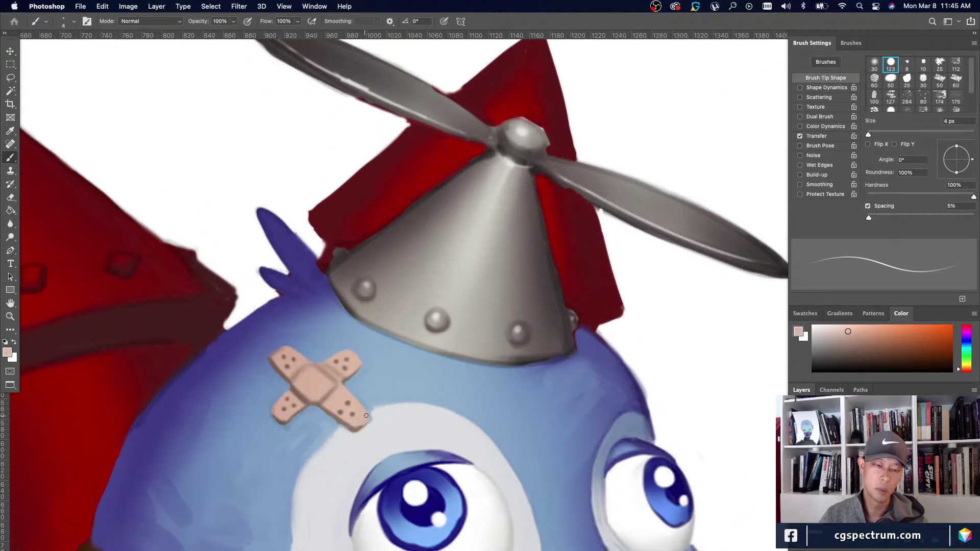
Clean up the border between the blue forehead and white face patch beside the bandage, using sampled local colours.
key("super+minus")
key("super+minus")
key("super+minus")
key("super+minus")
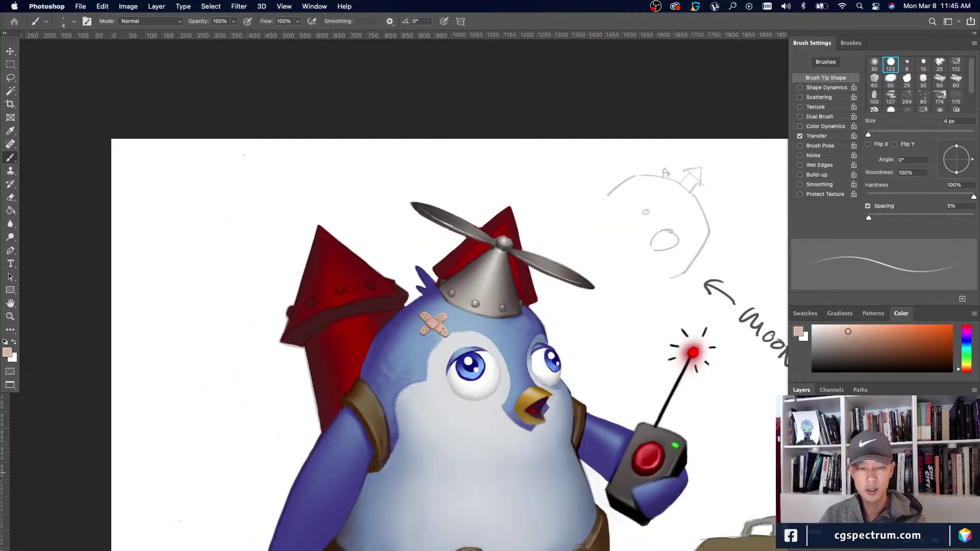
key("super+plus")
key("v")
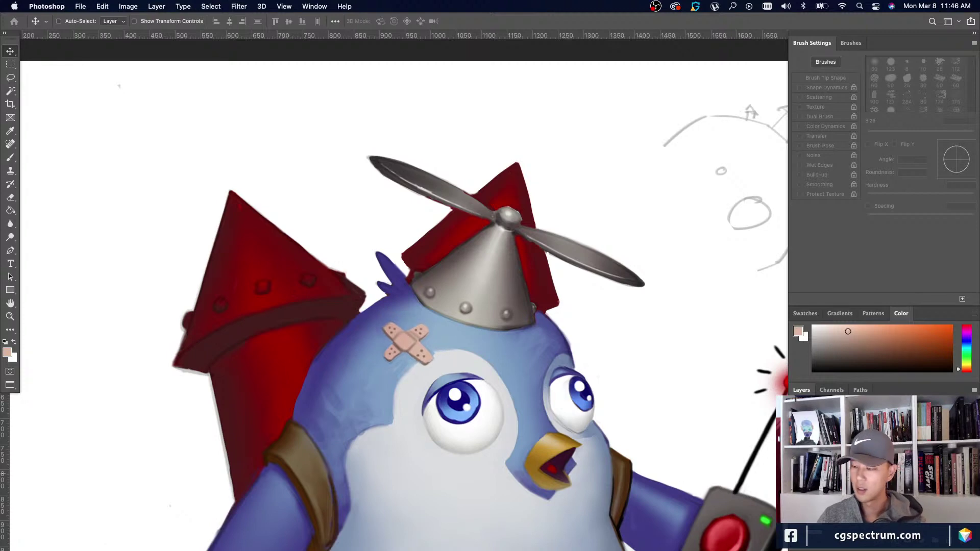
key("e")
key("bracketleft")
key("bracketleft")
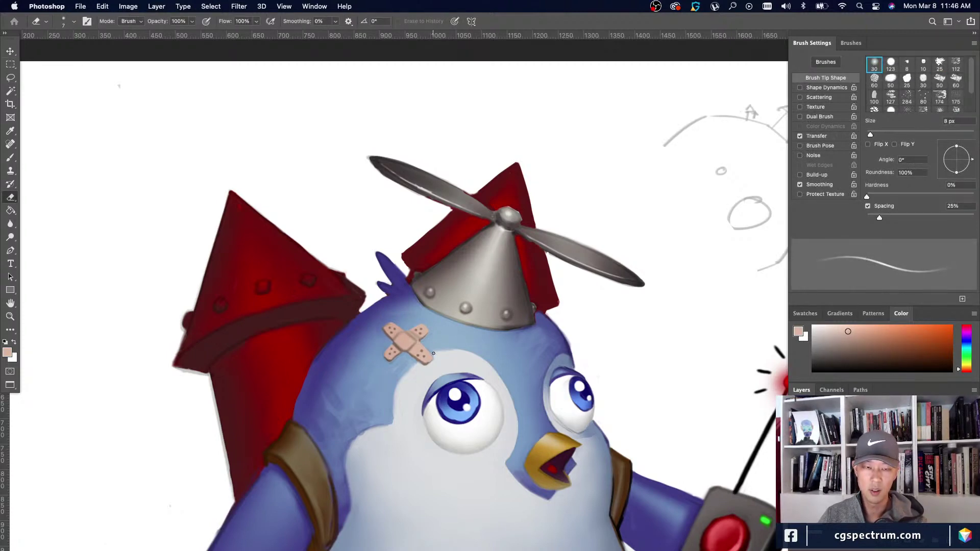
key("b")
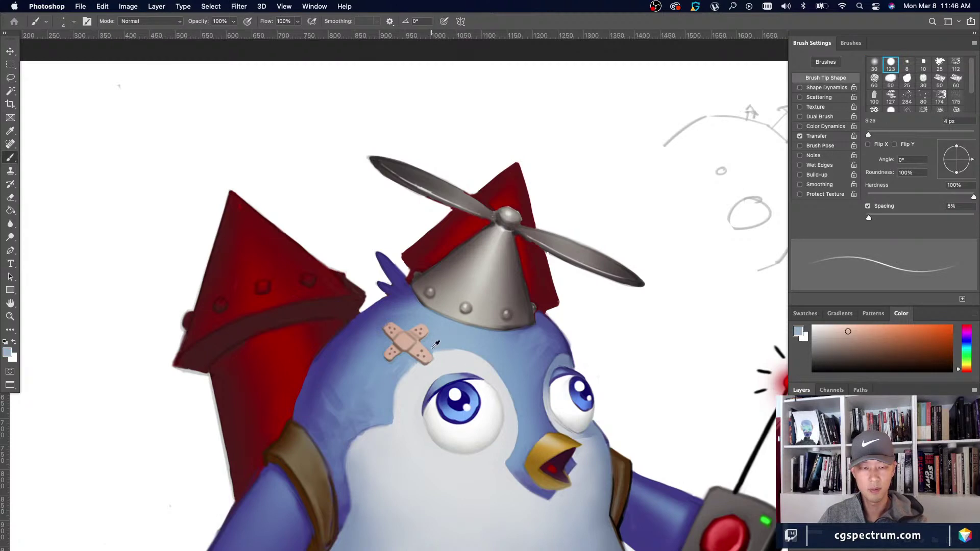
left_click(450, 350, "alt")
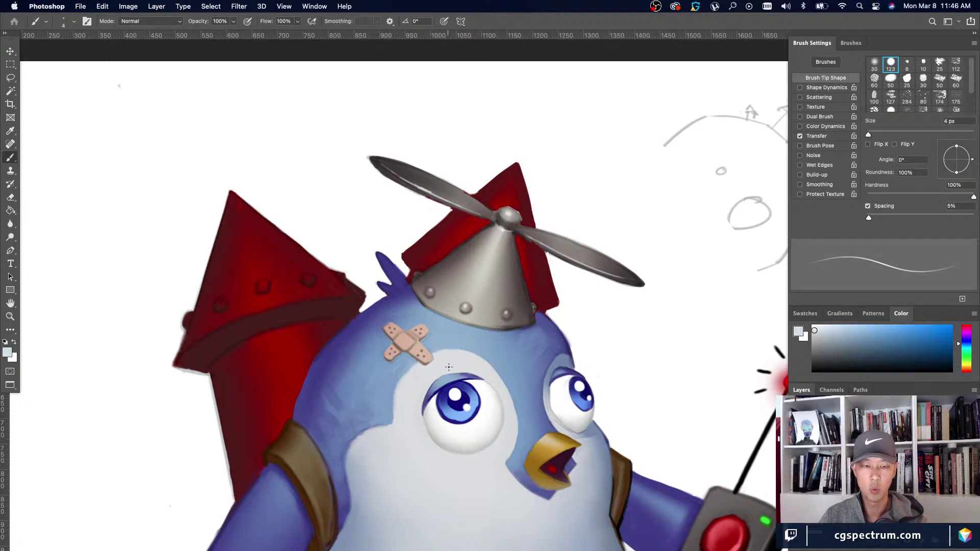
left_click(422, 366, "alt")
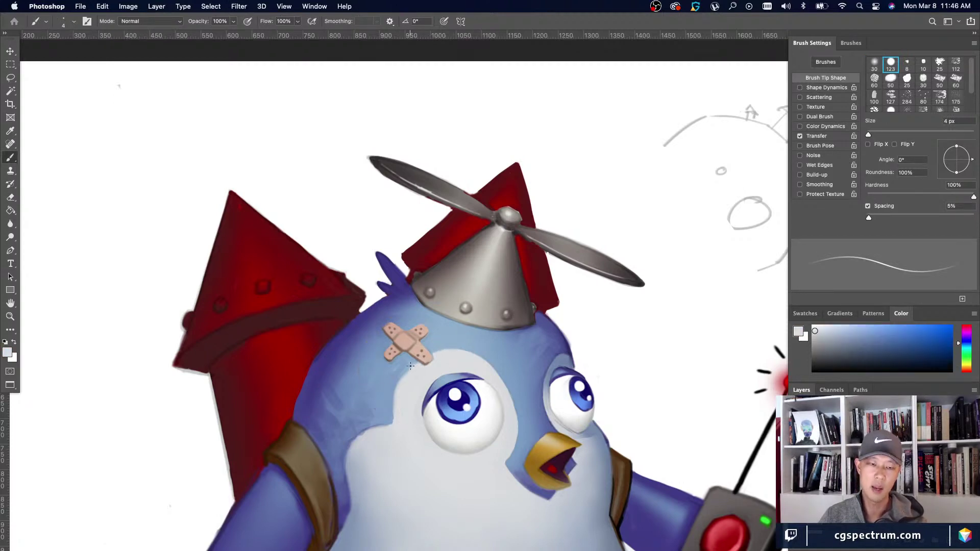
left_click(447, 359, "alt")
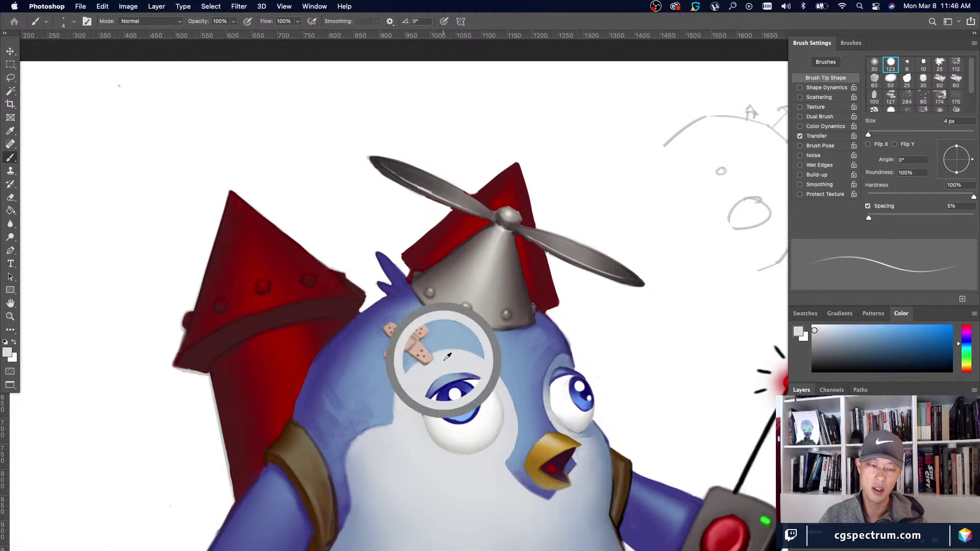
Check how the enlarged bandage reads on the head against the whole penguin.
key("super+minus")
key("super+minus")
key("super+minus")
key("super+minus")
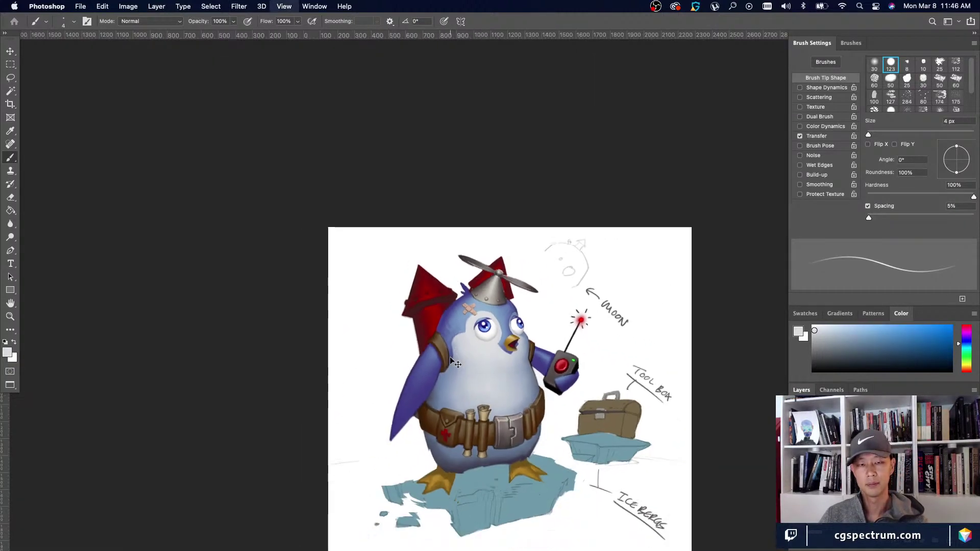
key("super+plus")
key("super+plus")
key("super+plus")
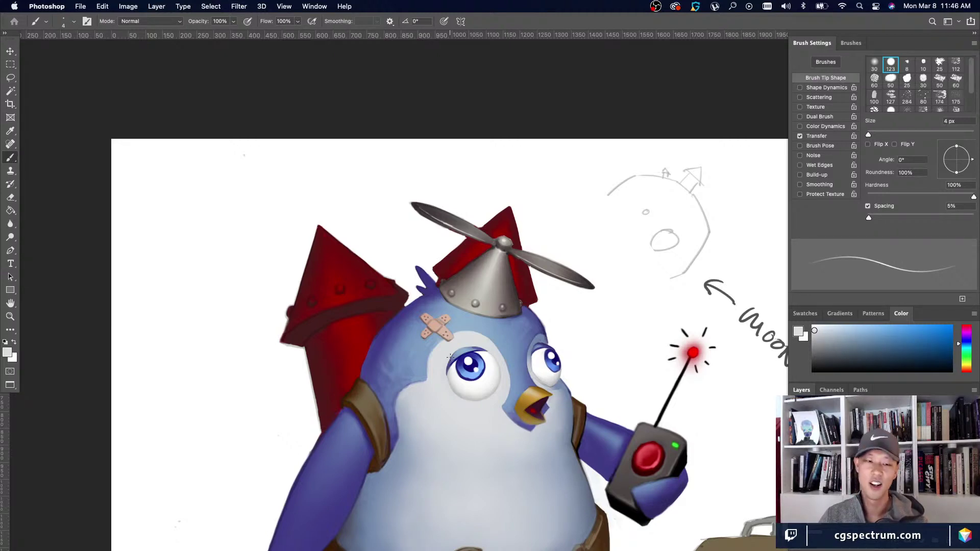
left_click_drag(465, 451, 449, 415)
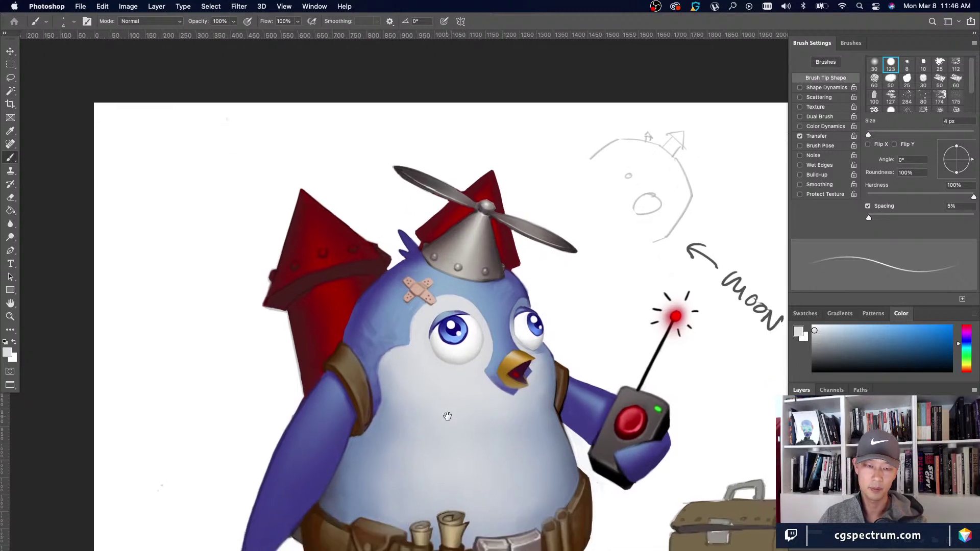
key("super+minus")
key("super+plus")
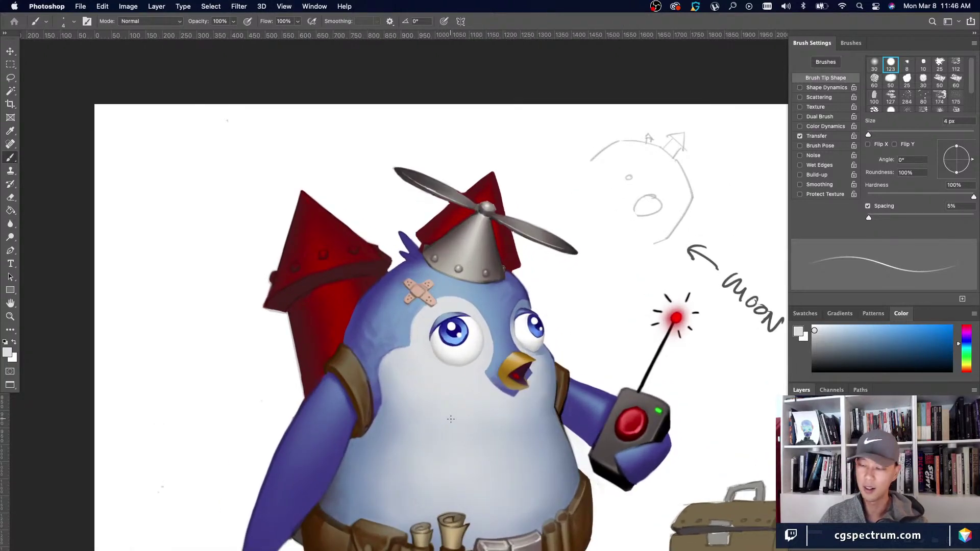
Paint a lighter sampled blue onto the lowered arm just below the shoulder strap with a 25 px brush.
scroll(451, 419, "down", 5)
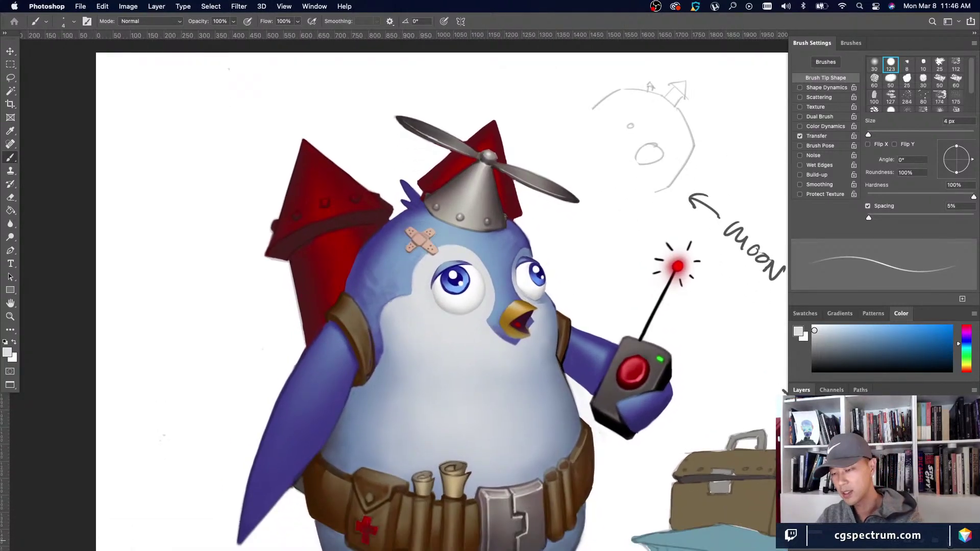
left_click(339, 338, "alt")
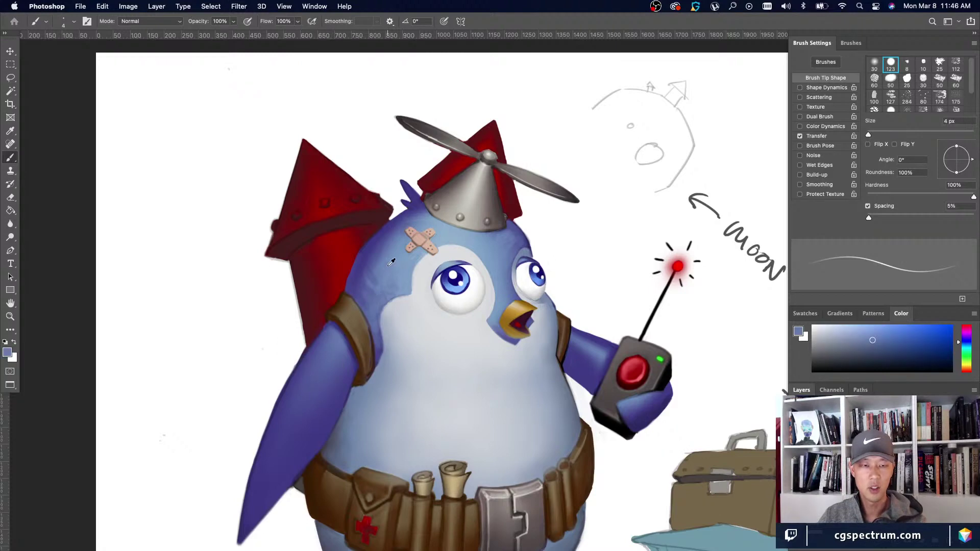
left_click(335, 343, "alt")
key("bracketright")
key("bracketright")
key("bracketright")
key("bracketright")
left_click(342, 337, "alt")
key("bracketright")
key("bracketright")
key("bracketright")
key("bracketright")
key("bracketright")
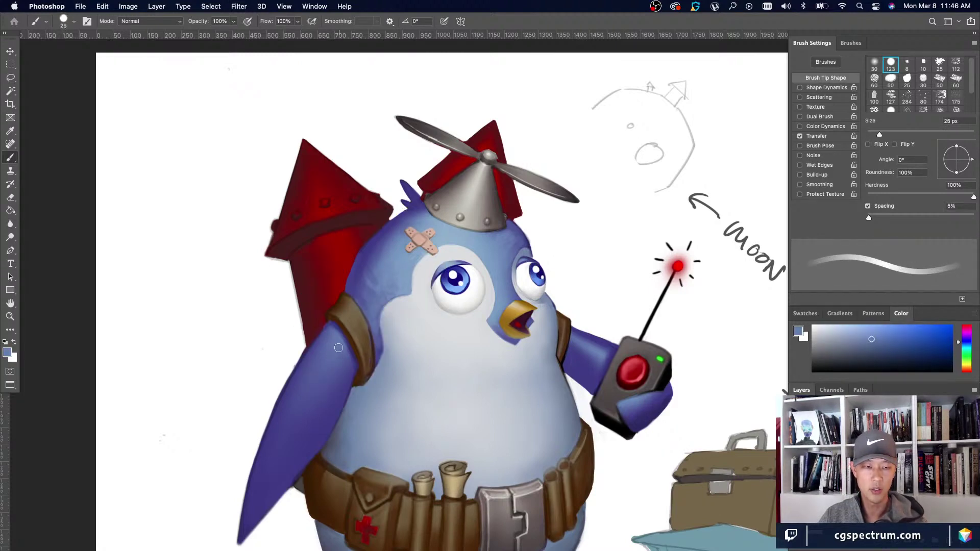
mouse_move(341, 347)
left_mouse_down()
mouse_move(347, 369)
mouse_move(332, 381)
left_mouse_up()
left_click(347, 352, "alt")
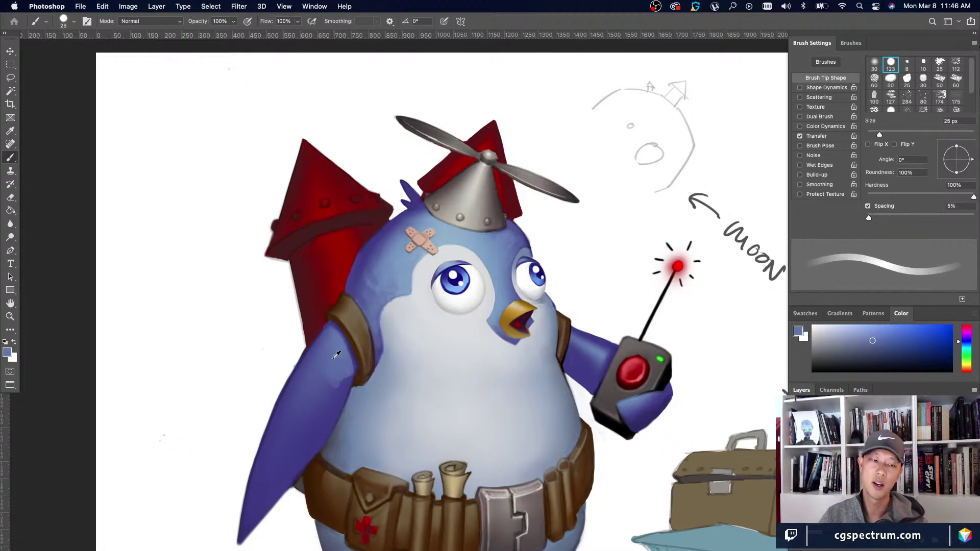
left_click(338, 365, "alt")
key("super+minus")
key("super+minus")
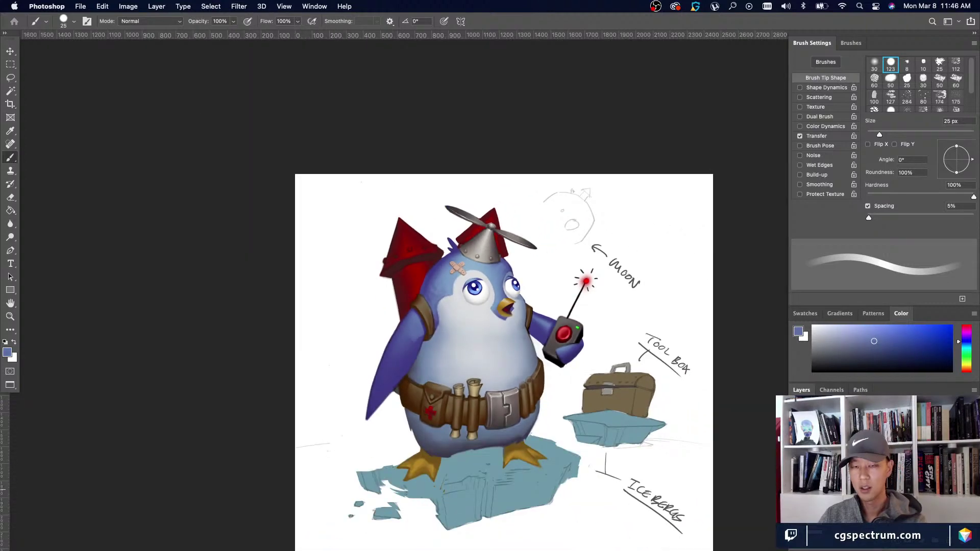
key("super+plus")
key("super+plus")
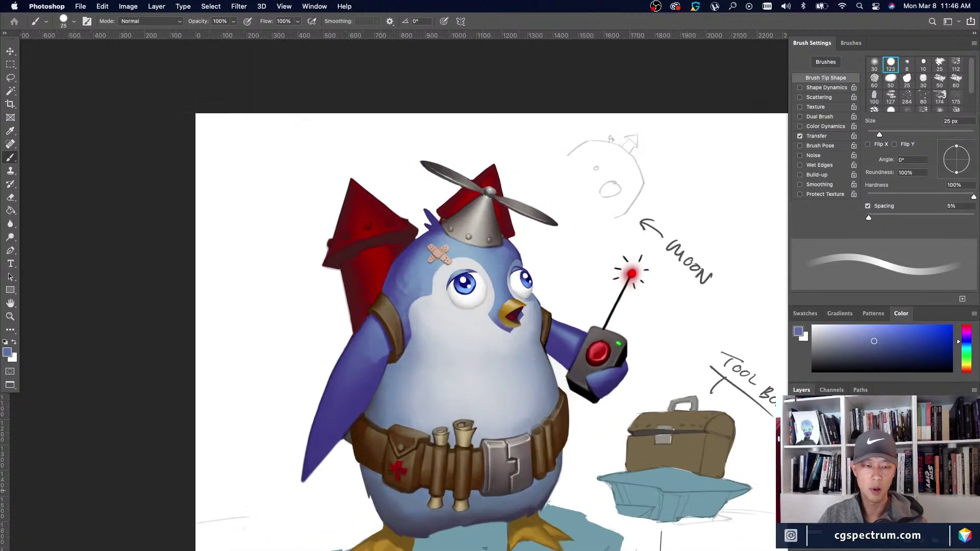
Blend sampled mid and lighter blues across the upper part of the lowered arm, enlarging the brush to 40 px.
left_click(366, 357, "alt")
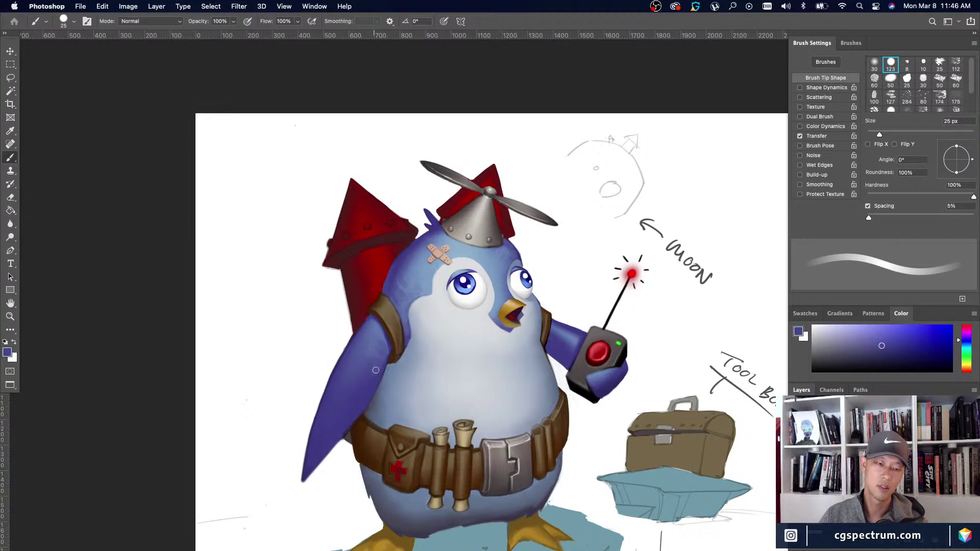
left_click(377, 327, "alt")
key("bracketright")
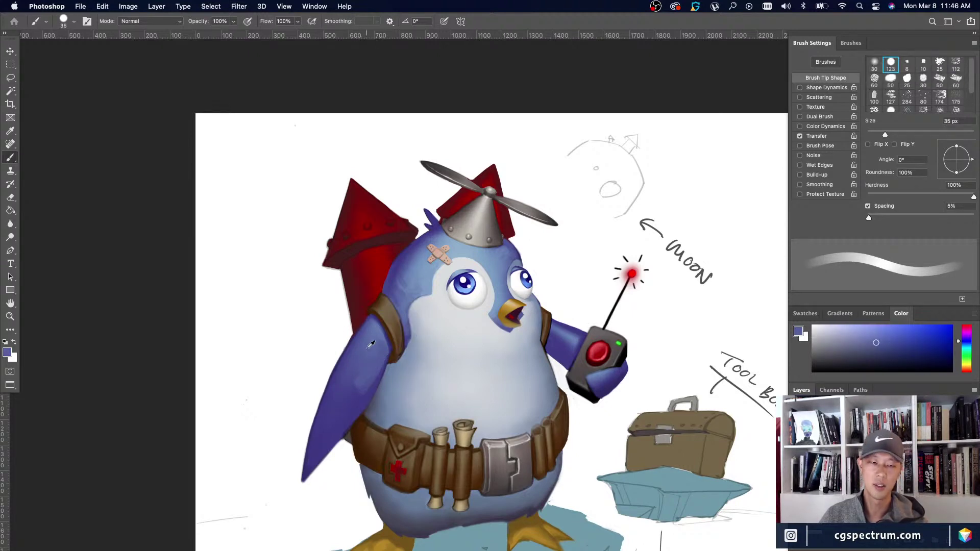
key("bracketright")
Even out the light-to-dark blue transition along the lowered arm with sampled tones and a 40 px brush.
key("super+minus")
key("super+minus")
key("super+minus")
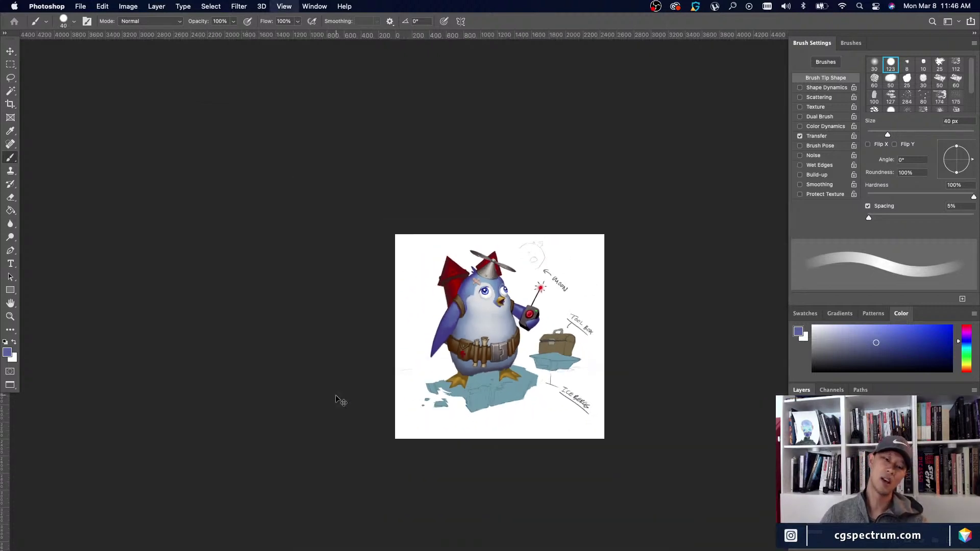
key("super+equal")
key("super+equal")
left_click(412, 342, "alt")
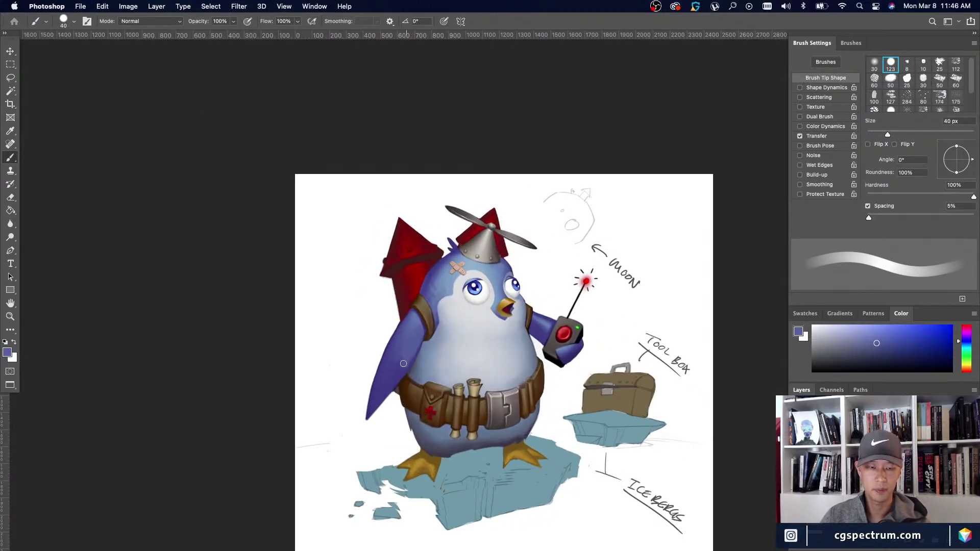
left_click(393, 351, "alt")
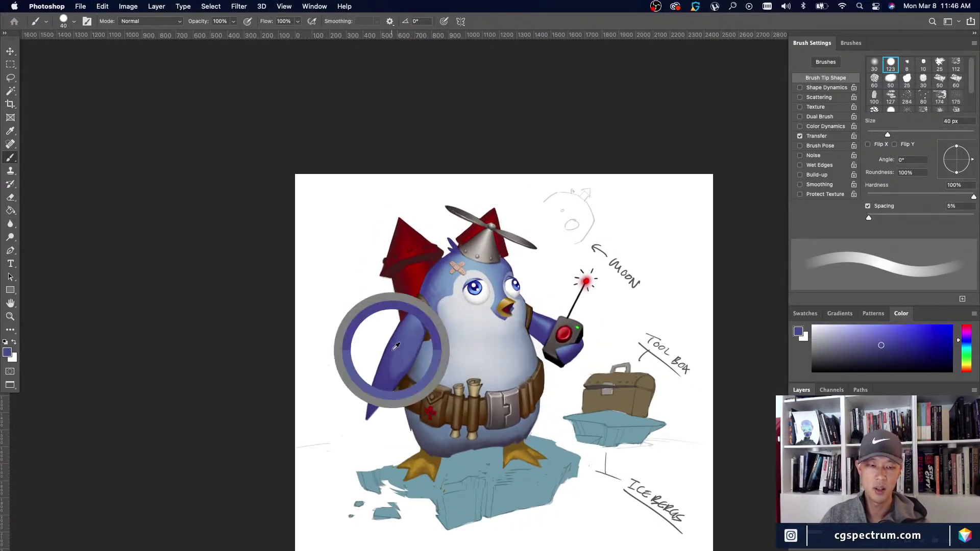
left_click(411, 350, "alt")
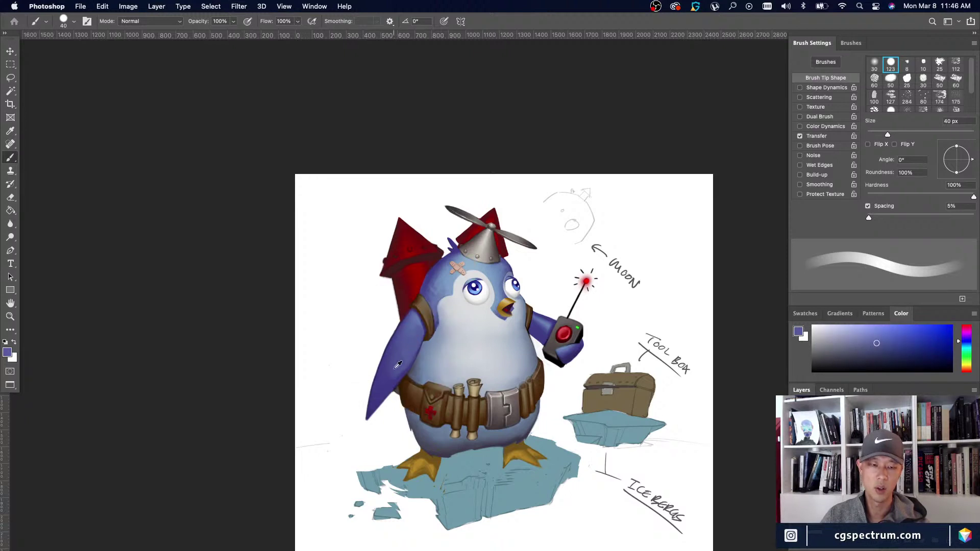
Work darker sampled blues into the lowered arm's middle and outer edge to round its form.
left_click(398, 366, "alt")
left_click(397, 380, "alt")
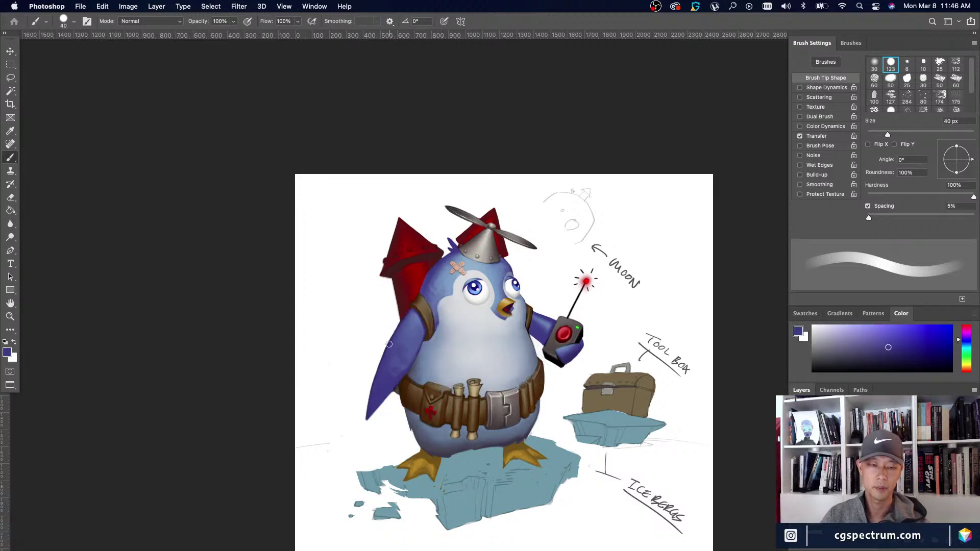
left_click(412, 350, "alt")
left_click(388, 373, "alt")
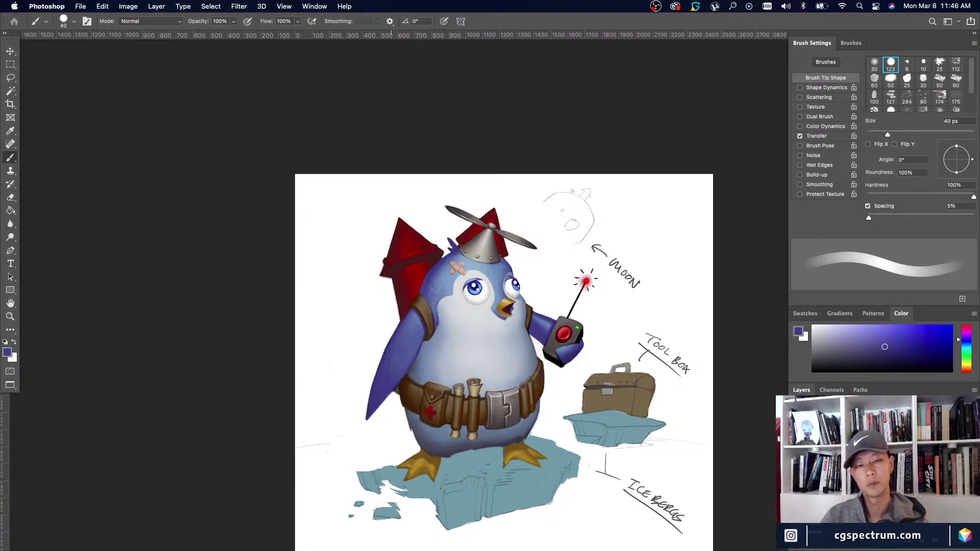
left_click(398, 363, "alt")
left_click(381, 367, "alt")
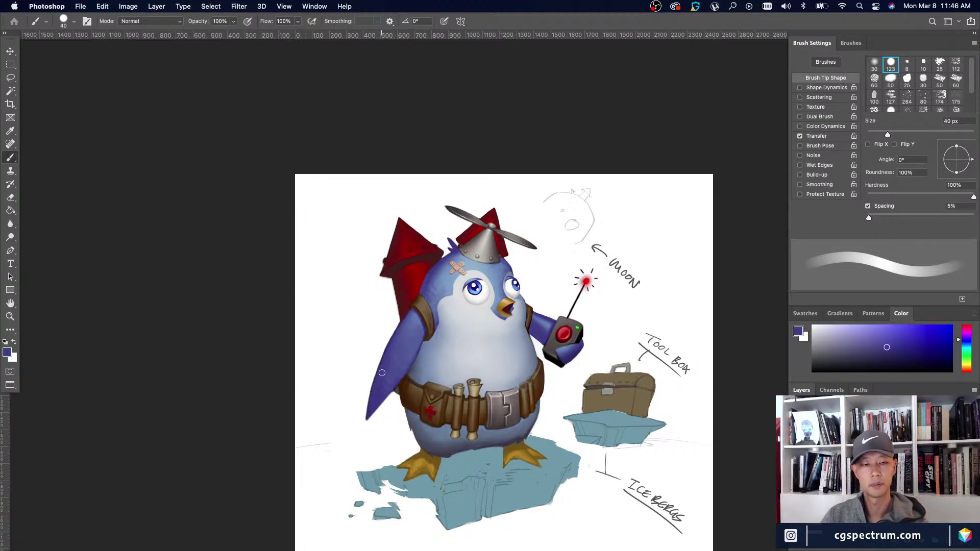
Shade the raised arm between the strap and the remote with sampled light and dark blues at 35 px.
scroll(496, 307, "up", 3)
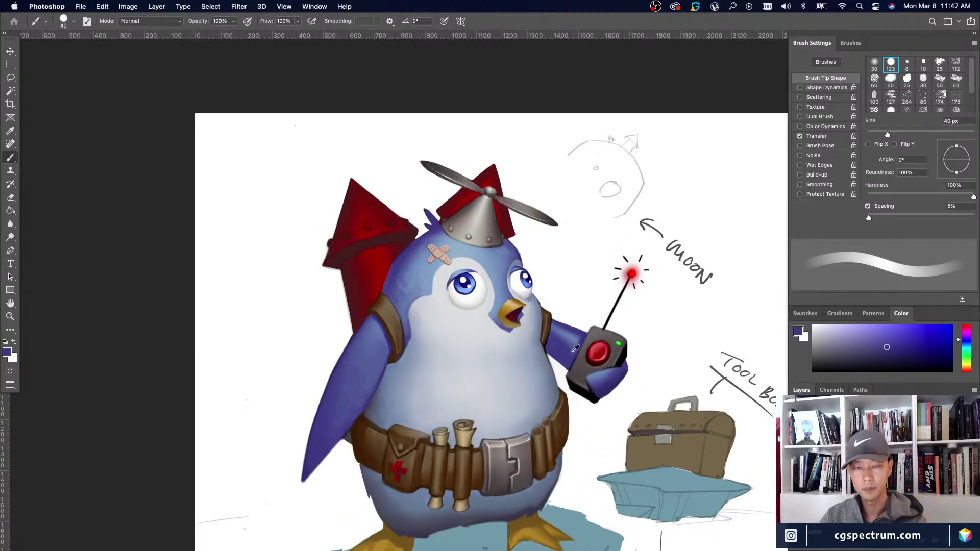
left_click(575, 339, "alt")
left_click(574, 338, "alt")
key("[")
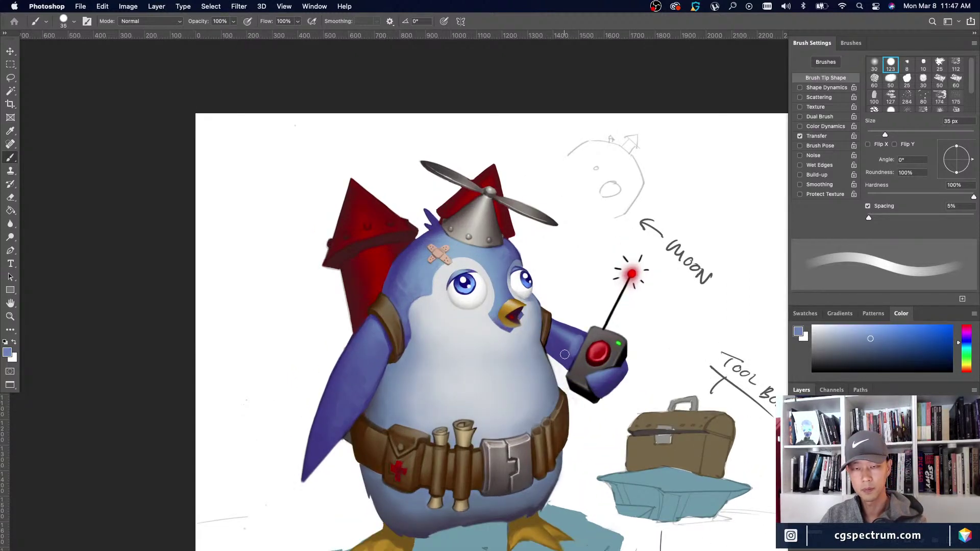
left_click(574, 339, "alt")
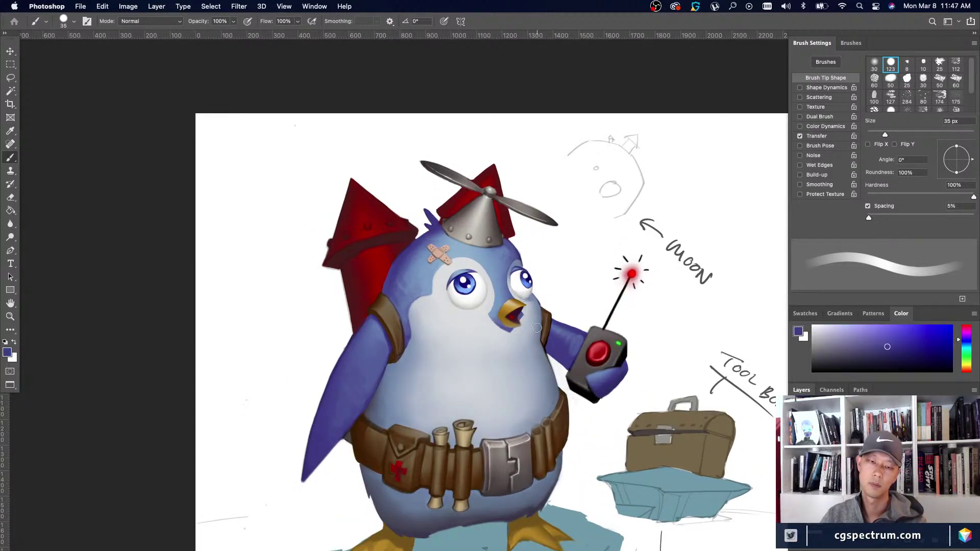
Refine the raised arm's shading beside the remote with sampled dark and lighter blues using a 10 px brush.
key("[")
key("[")
key("[")
key("[")
key("[")
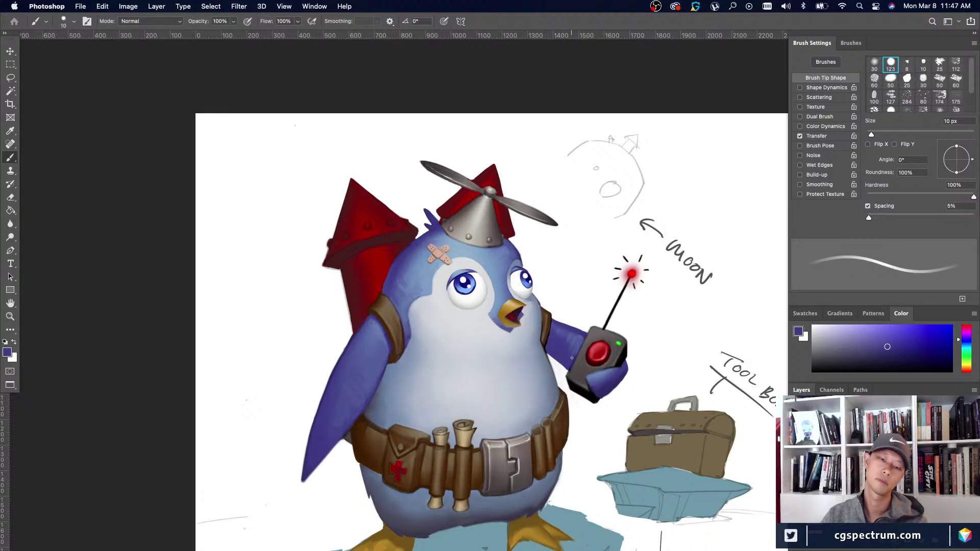
left_click(584, 339, "alt")
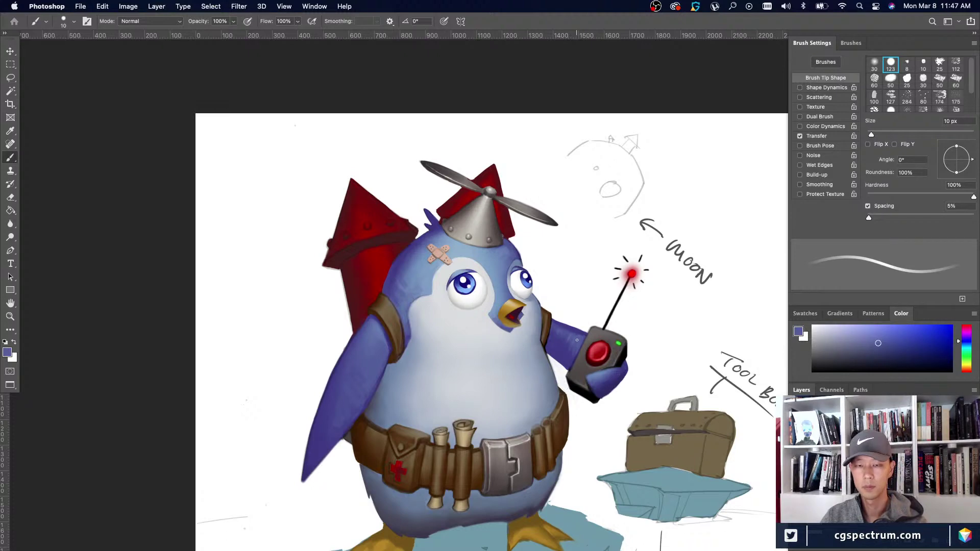
Paint over part of the horizon sketch line beside the penguin's iceberg with sampled white and a 35 px brush.
key("ctrl+minus")
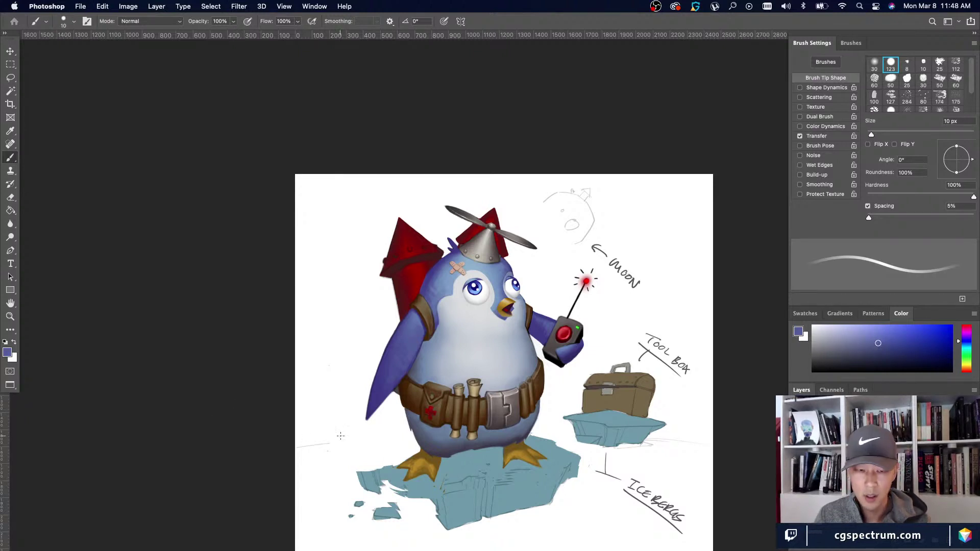
left_click_drag(384, 504, 365, 480)
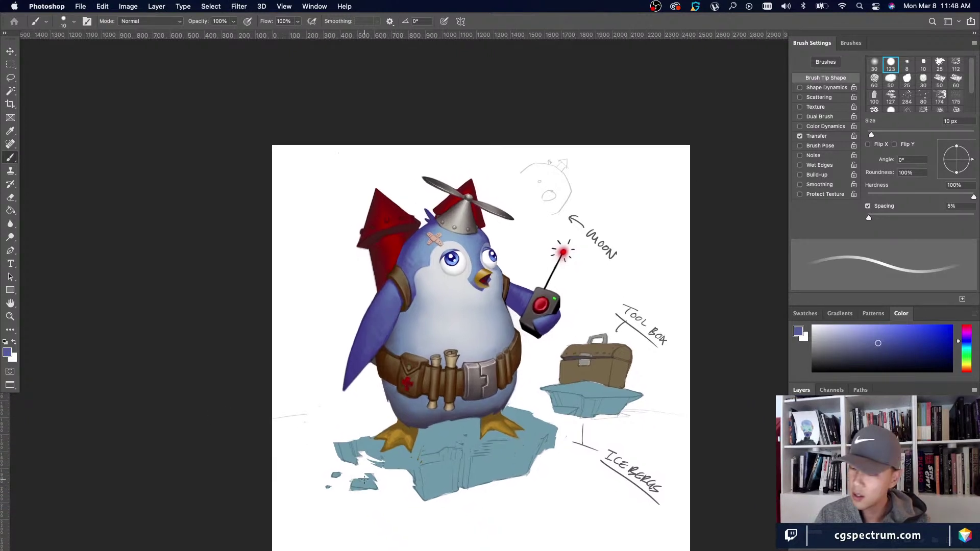
left_click(294, 398, "alt")
left_click_drag(294, 399, 303, 414)
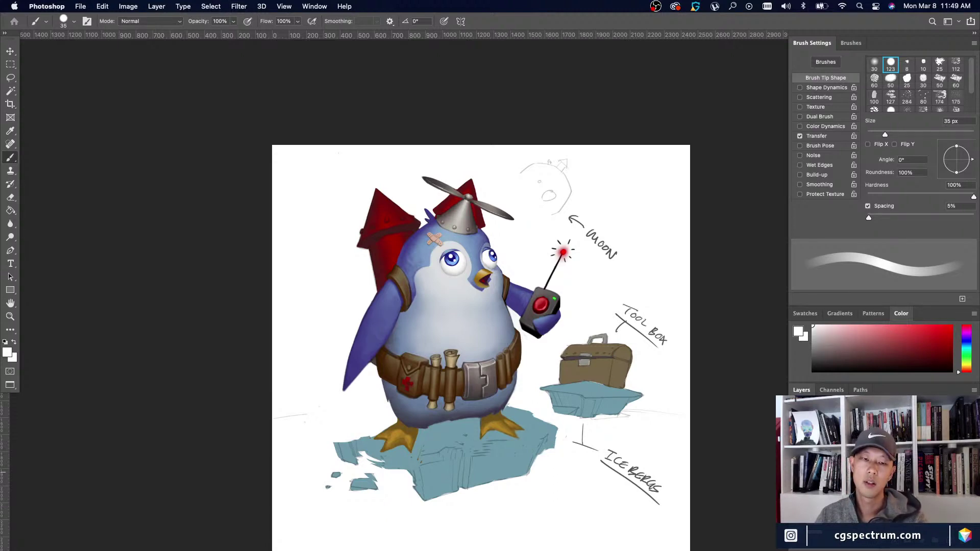
Examine how the whole penguin and its surroundings read at several view sizes.
key("super+minus")
key("super+minus")
key("super+equal")
key("super+equal")
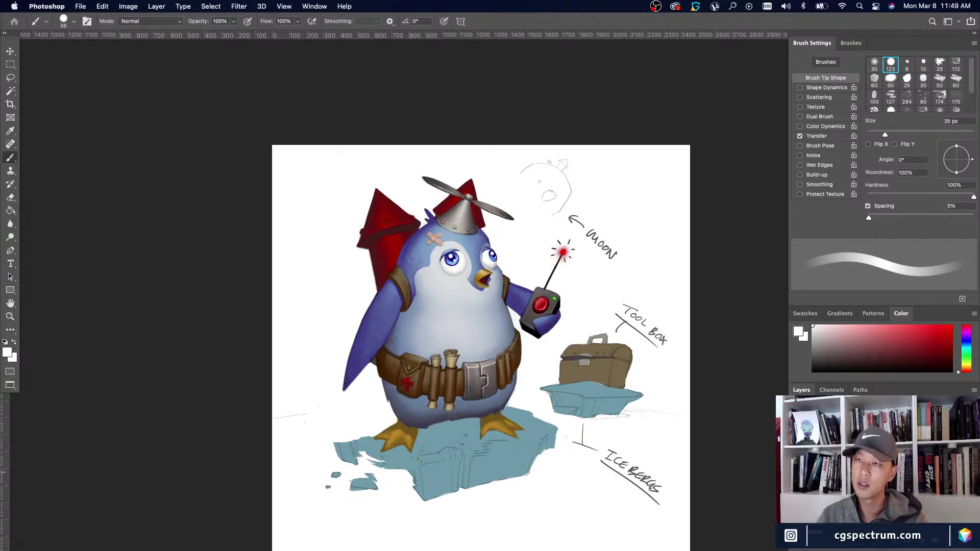
key("super+equal")
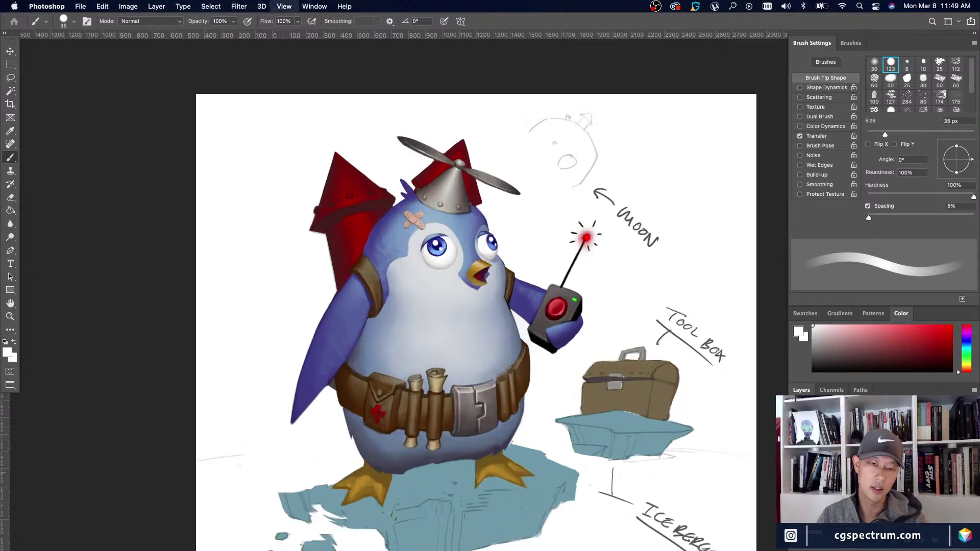
key("super+minus")
key("super+minus")
key("super+equal")
key("super+equal")
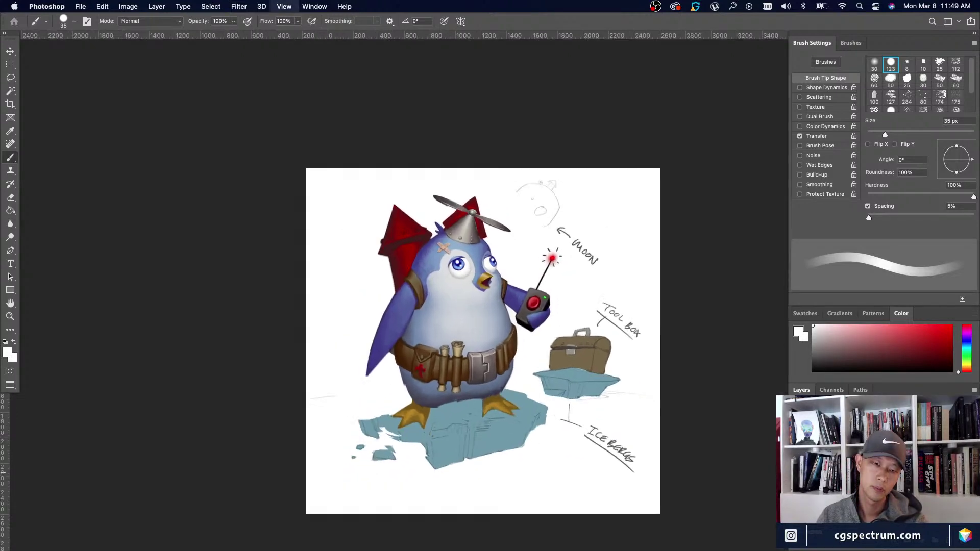
key("super+minus")
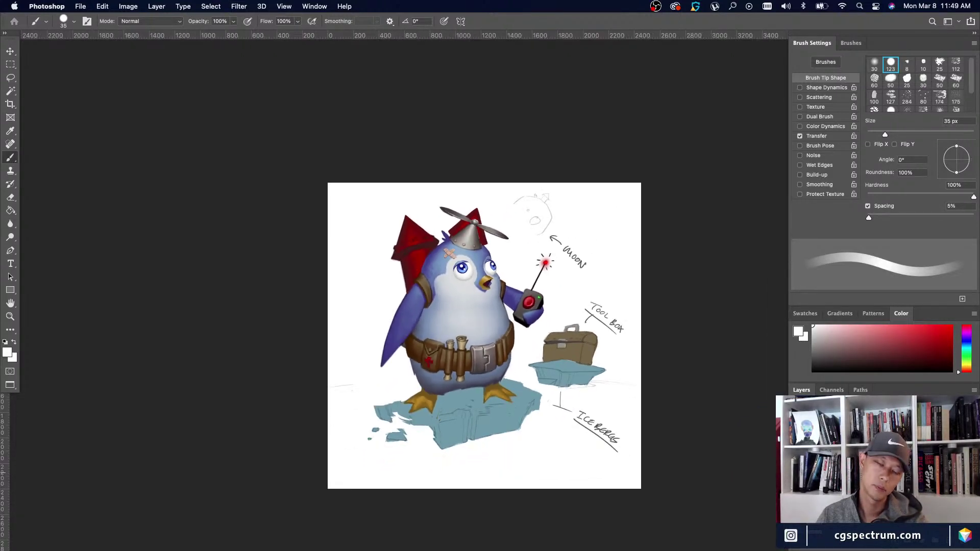
key("super+equal")
key("super+minus")
key("super+minus")
key("super+minus")
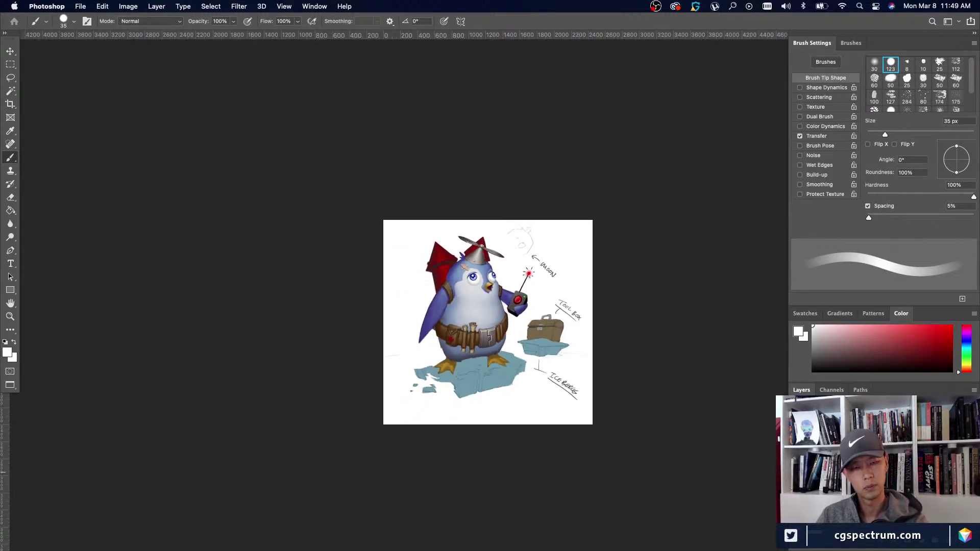
key("super+equal")
key("super+equal")
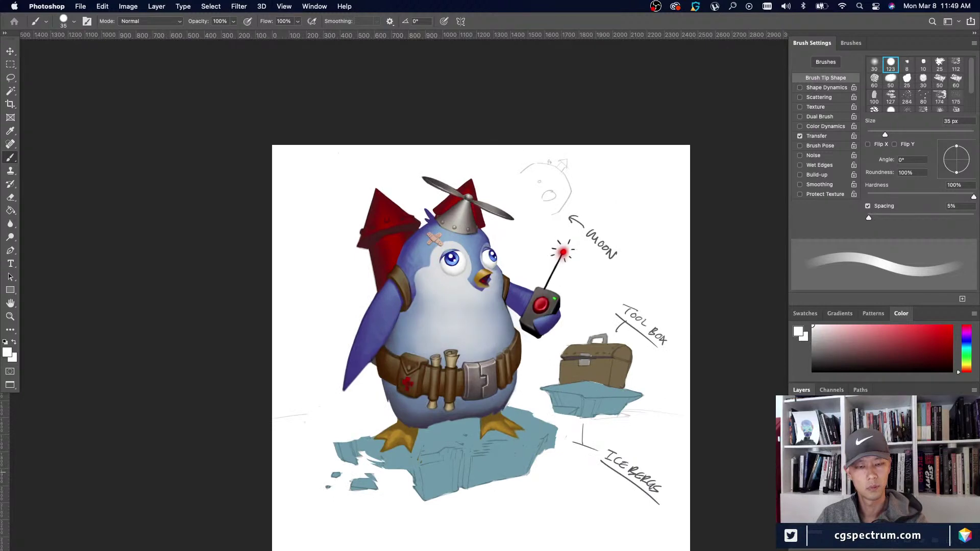
key("super+minus")
key("super+minus")
key("super+equal")
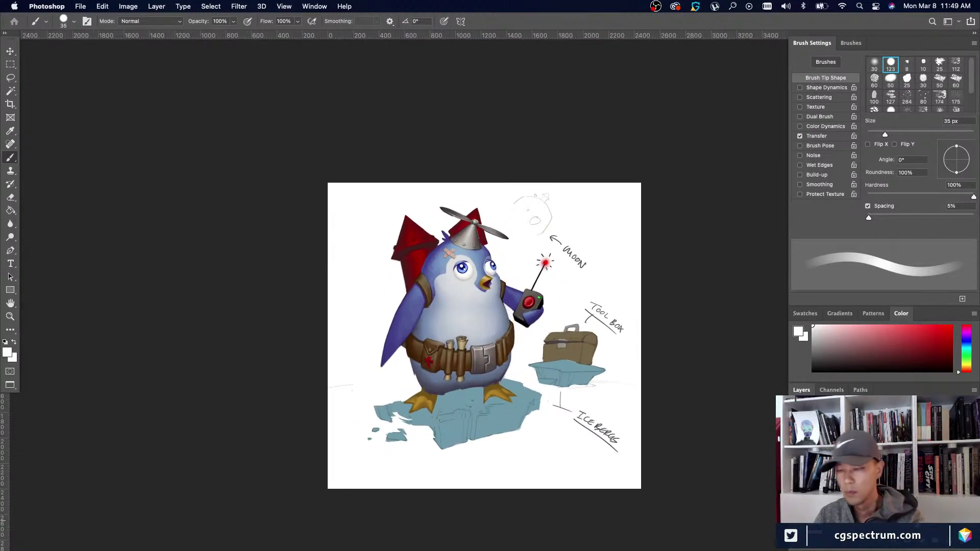
key("super+equal")
Paint sampled white along the gap between the penguin's belly and the iceberg with a 15 px brush.
left_click(327, 341, "alt")
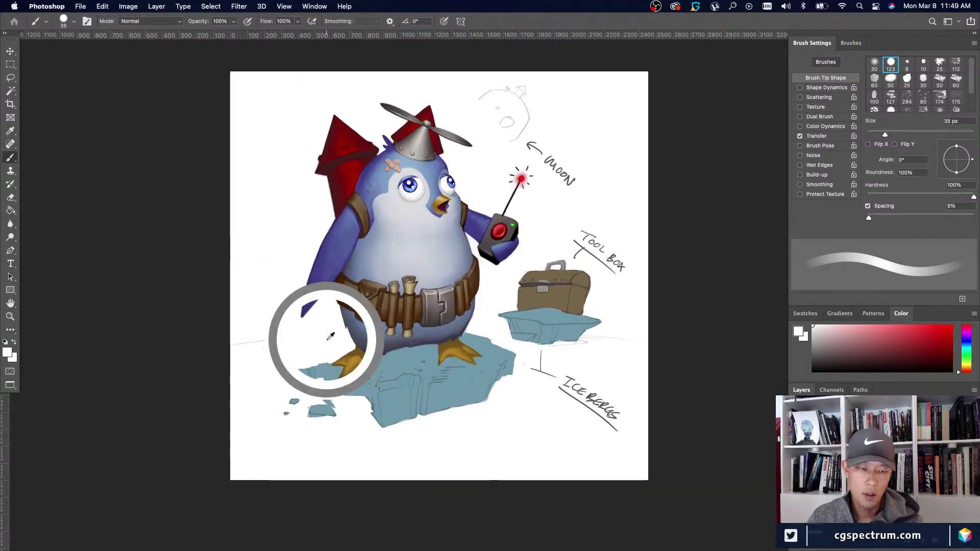
key("bracketleft")
key("bracketleft")
key("bracketleft")
key("bracketleft")
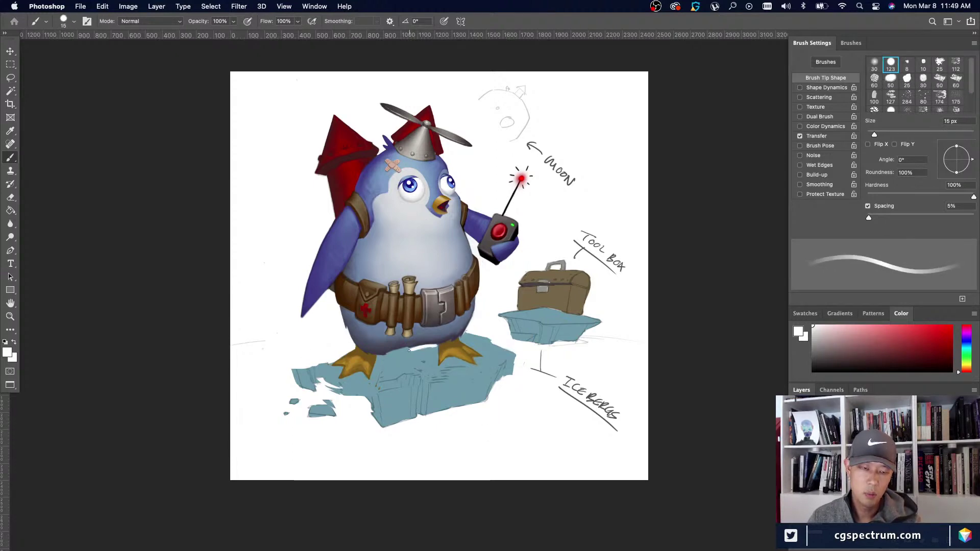
mouse_move(409, 349)
left_mouse_down()
mouse_move(435, 347)
mouse_move(393, 353)
left_mouse_up()
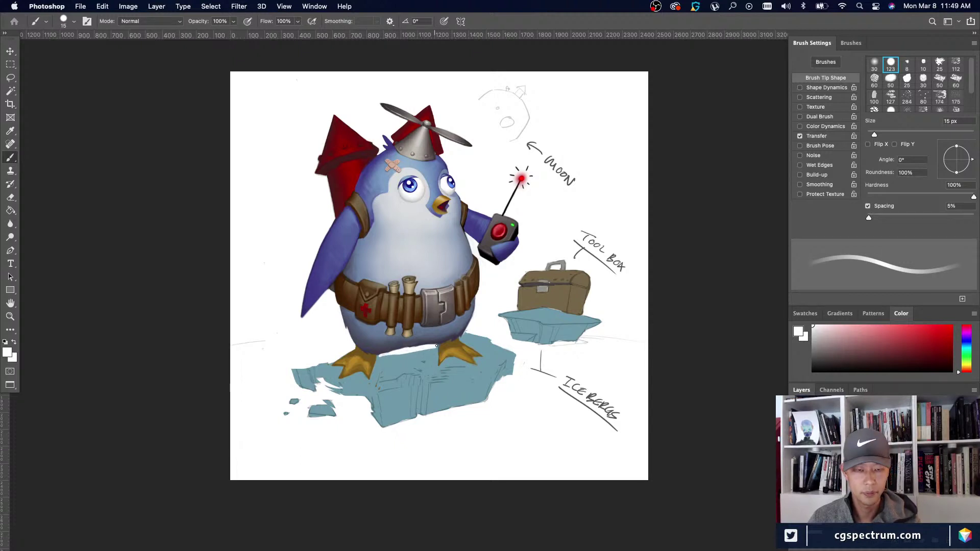
Trim the iceberg's upper edge around and behind the feet in white, using a 20 px brush.
key("bracketright")
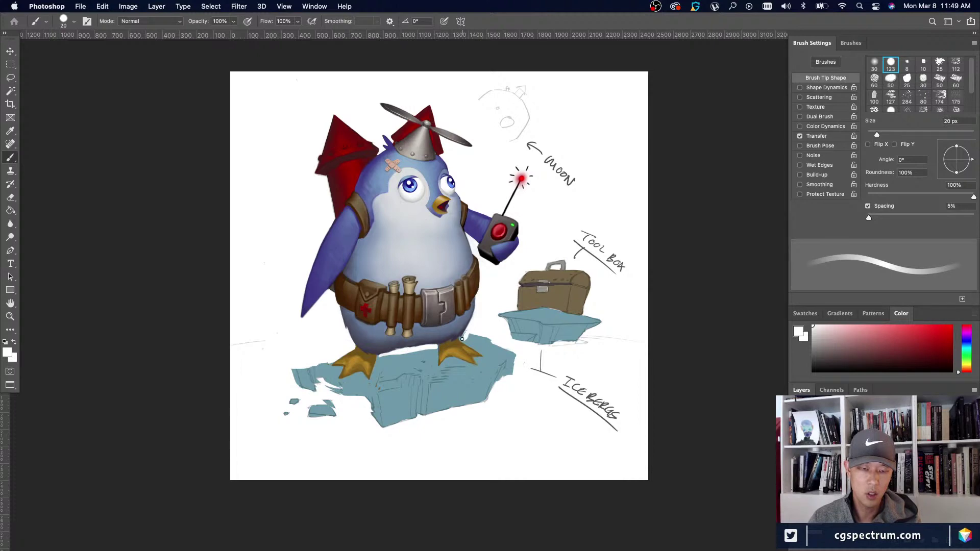
left_click_drag(462, 339, 503, 343)
left_click_drag(433, 348, 319, 364)
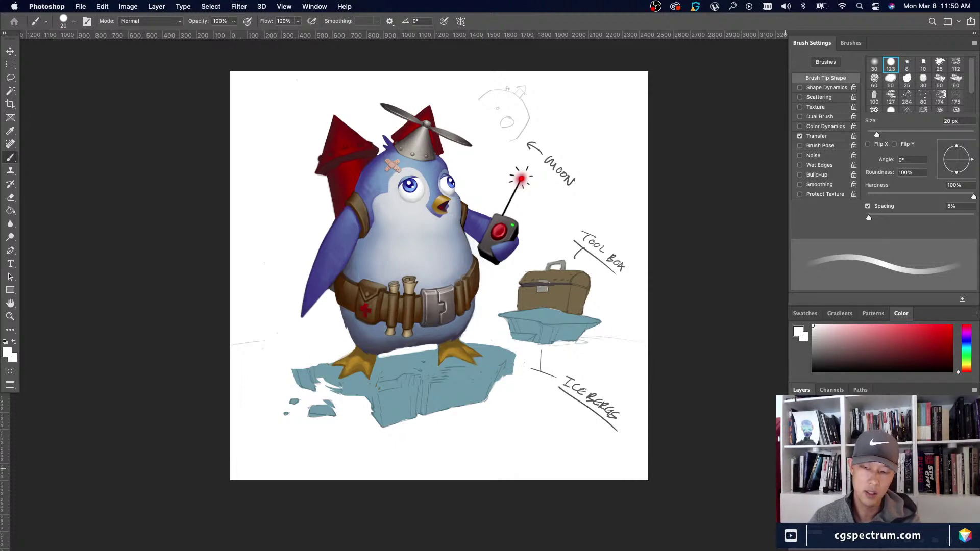
Compare the trimmed iceberg edge with its earlier shape and check it against the whole composition.
key("super+minus")
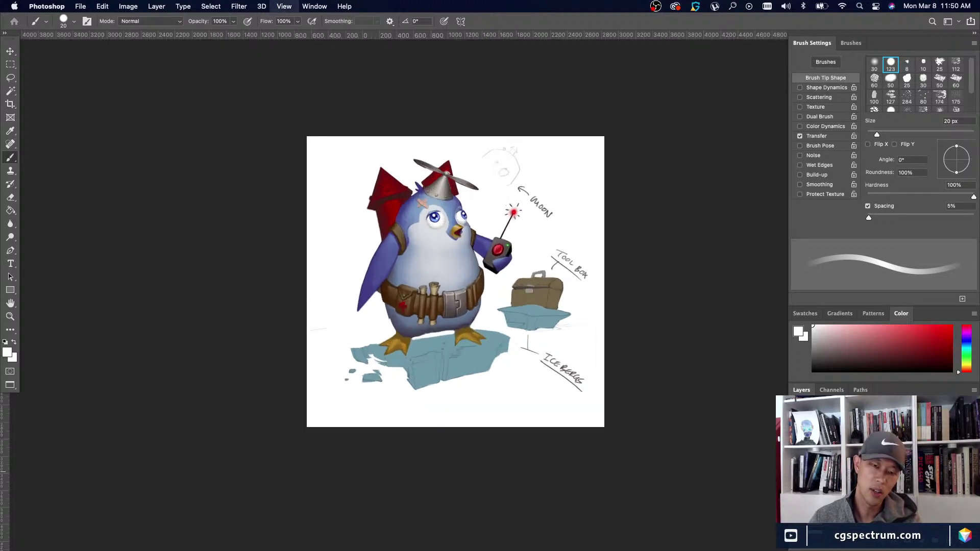
key("super+plus")
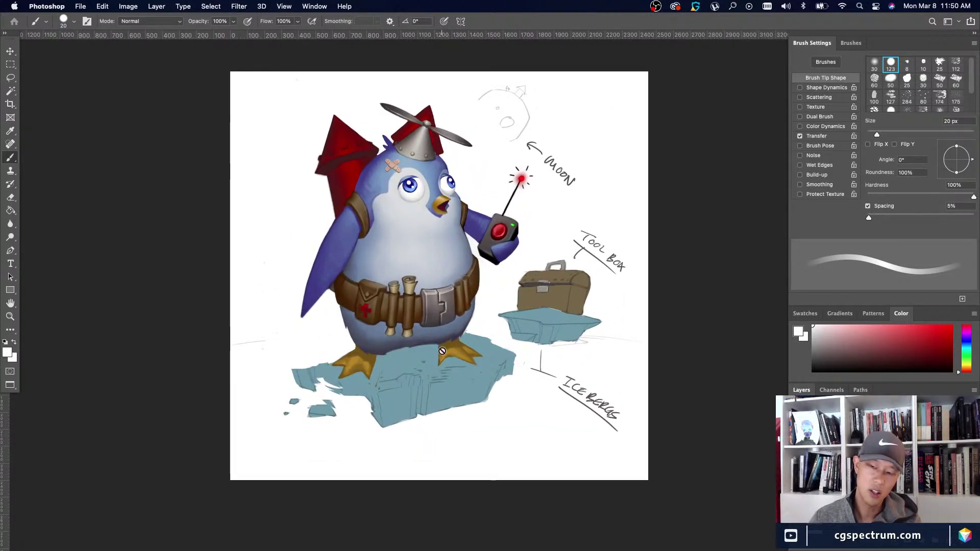
left_click(797, 475)
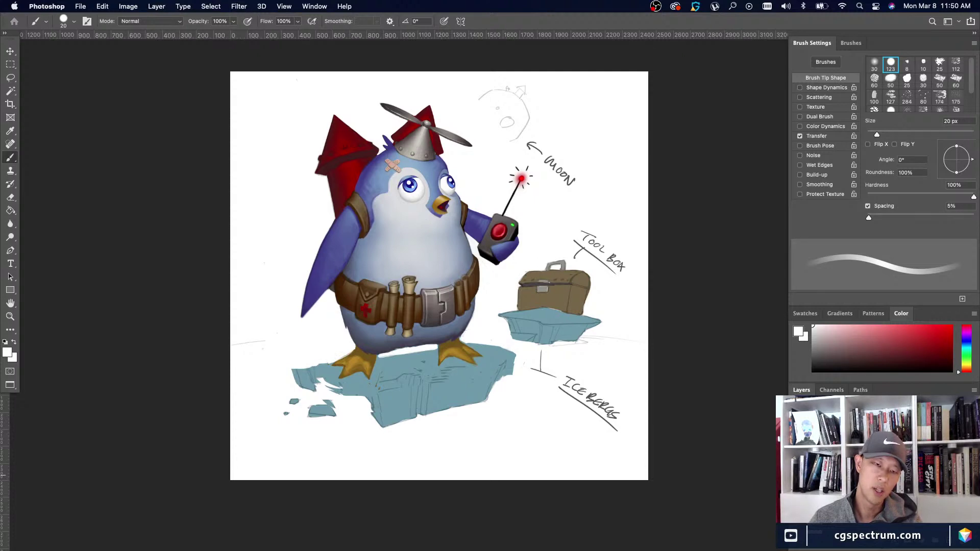
key("super+minus")
key("super+minus")
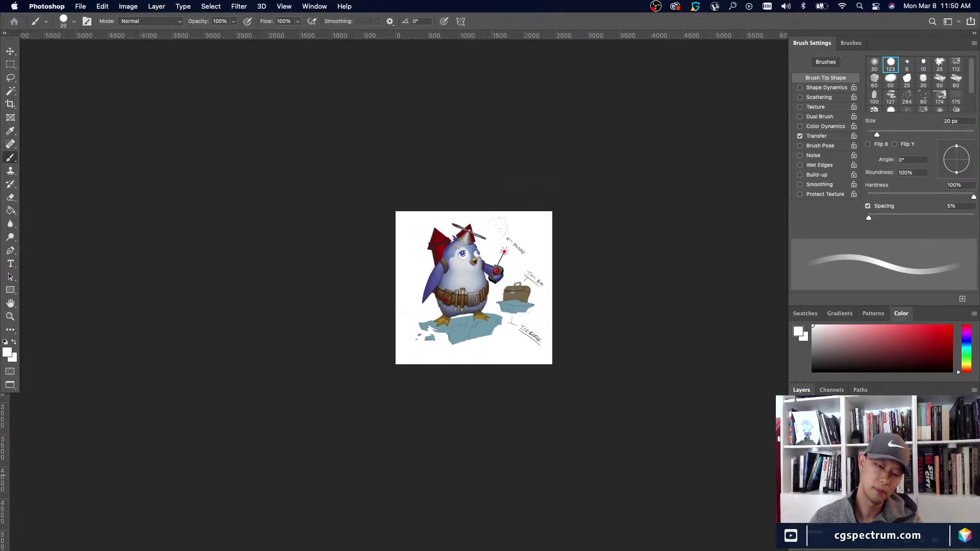
key("super+plus")
key("super+plus")
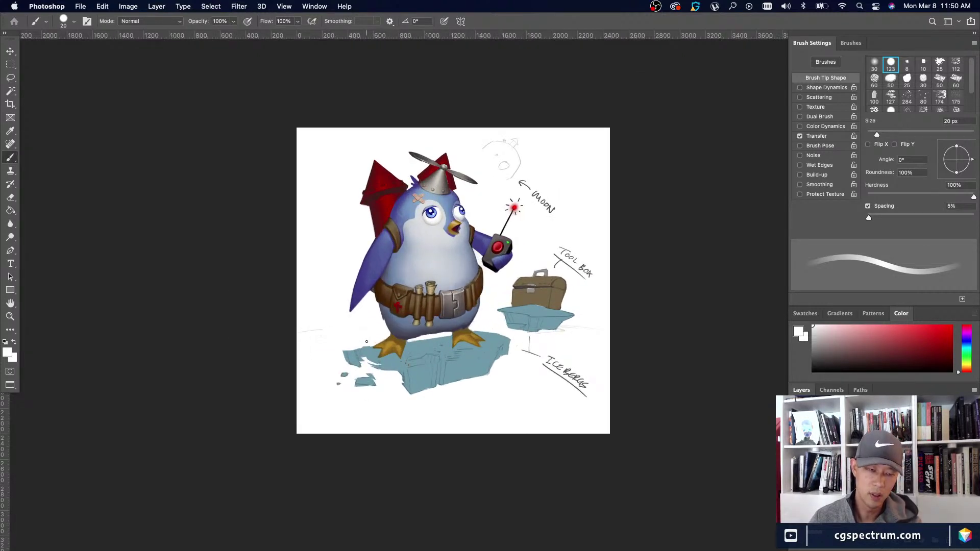
Fill the gaps at the iceberg's broken outer end with sampled teal and trim its tip in white, enlarging the brush to 40 px.
left_click(363, 352, "alt")
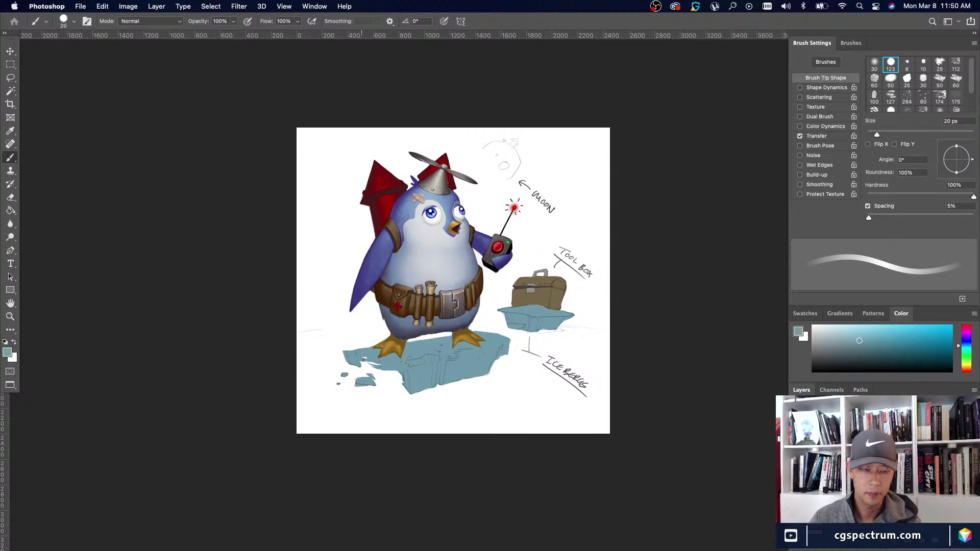
left_click(357, 345, "alt")
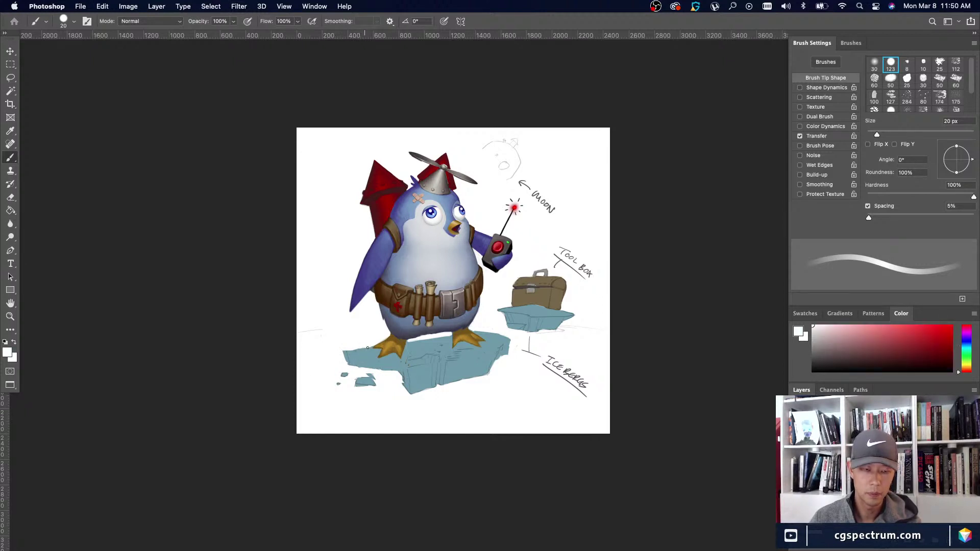
left_click(356, 354, "alt")
key("bracketright")
key("bracketright")
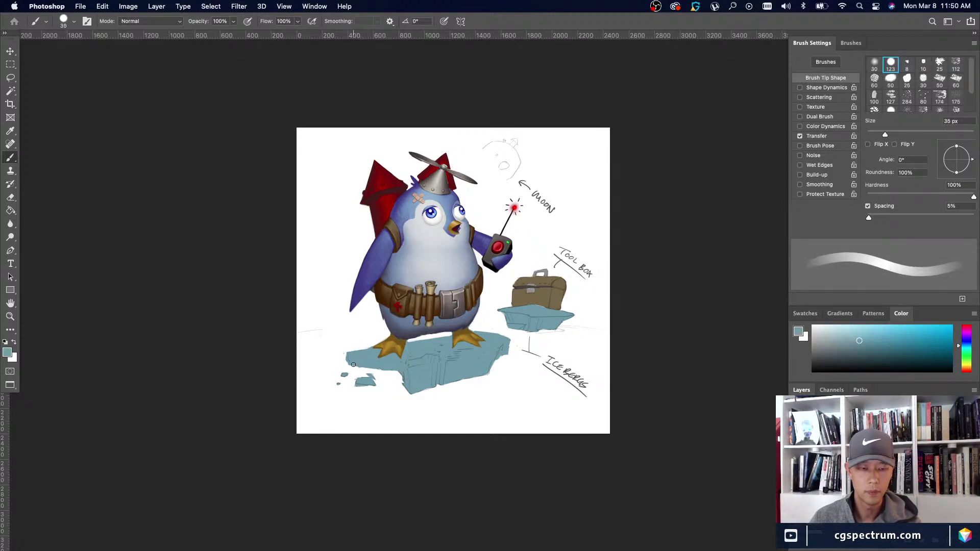
mouse_move(356, 360)
left_mouse_down()
mouse_move(408, 378)
mouse_move(356, 371)
mouse_move(349, 356)
mouse_move(320, 362)
left_mouse_up()
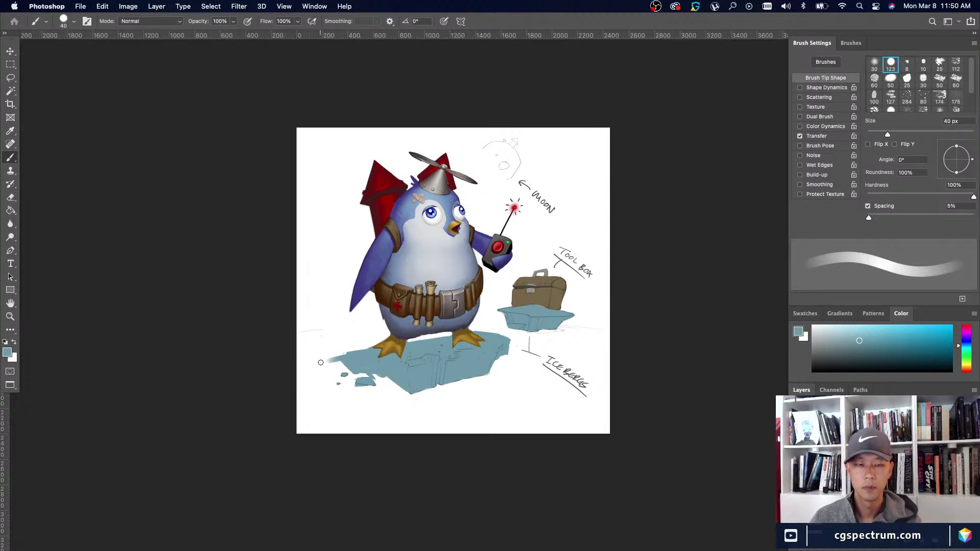
left_click(327, 361, "alt")
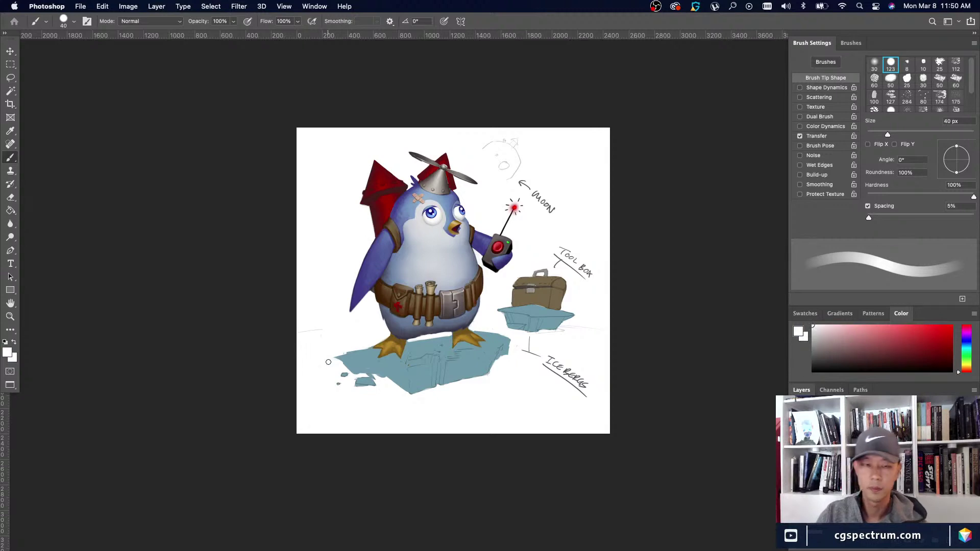
Examine the penguin and the reshaped iceberg at several view sizes to judge the overall composition.
key("super+equal")
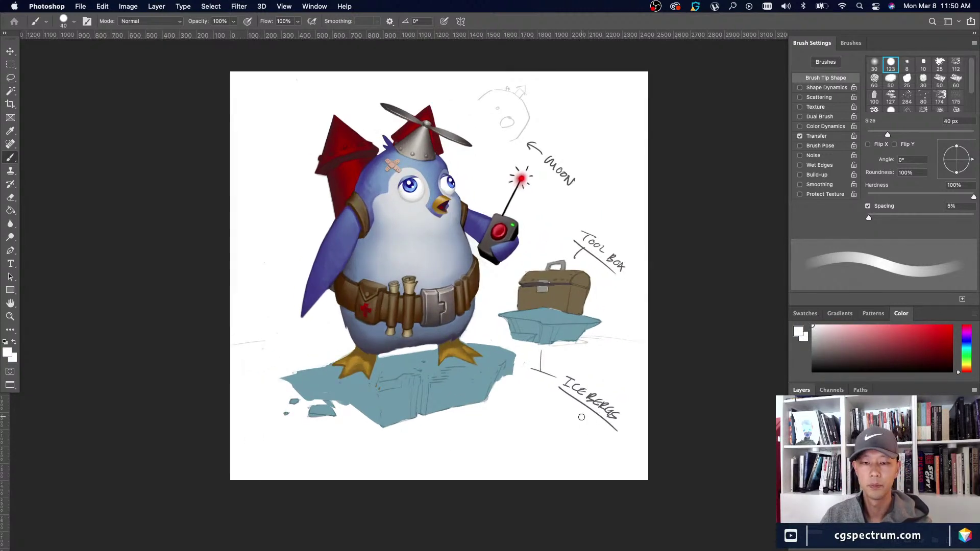
scroll(579, 434, "up", 2)
key("super+equal")
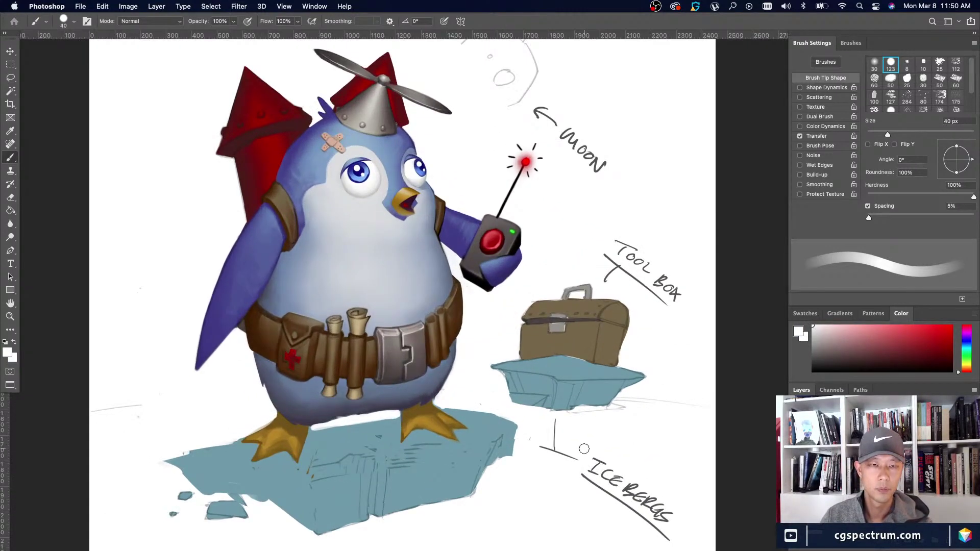
key("super+minus")
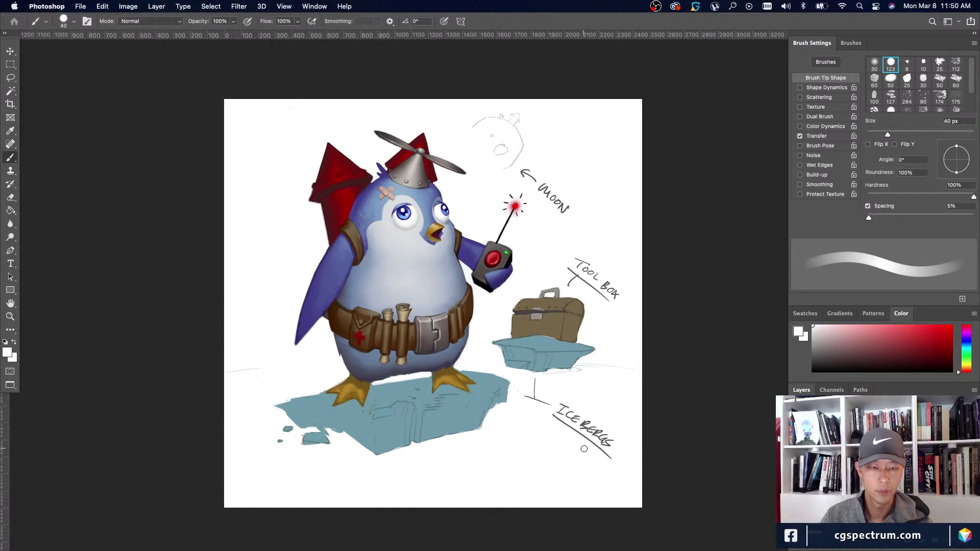
key("super+minus")
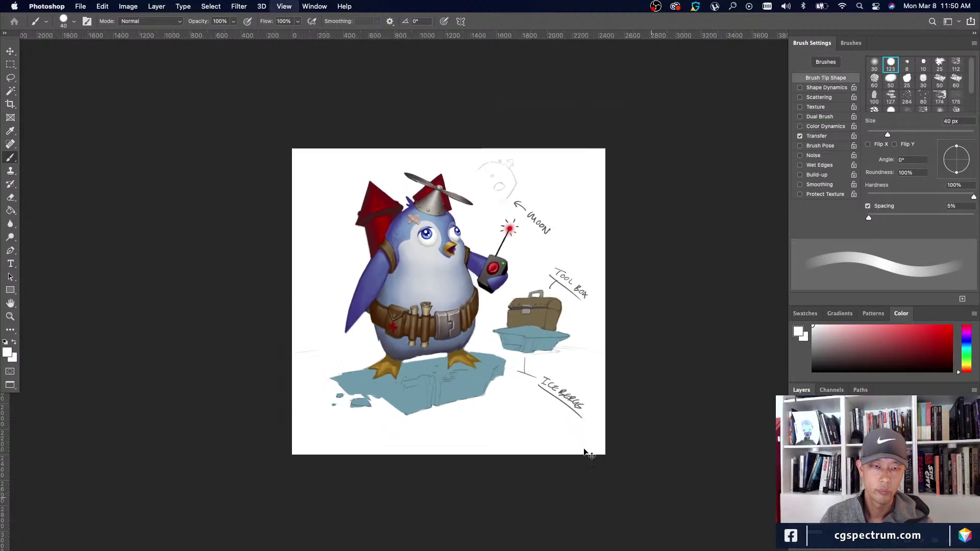
key("super+minus")
key("super+equal")
key("super+equal")
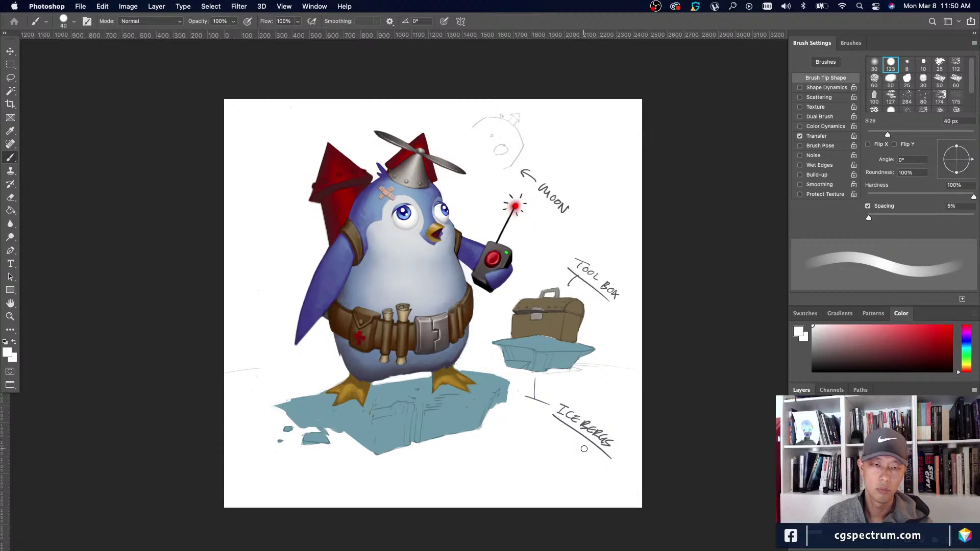
key("super+equal")
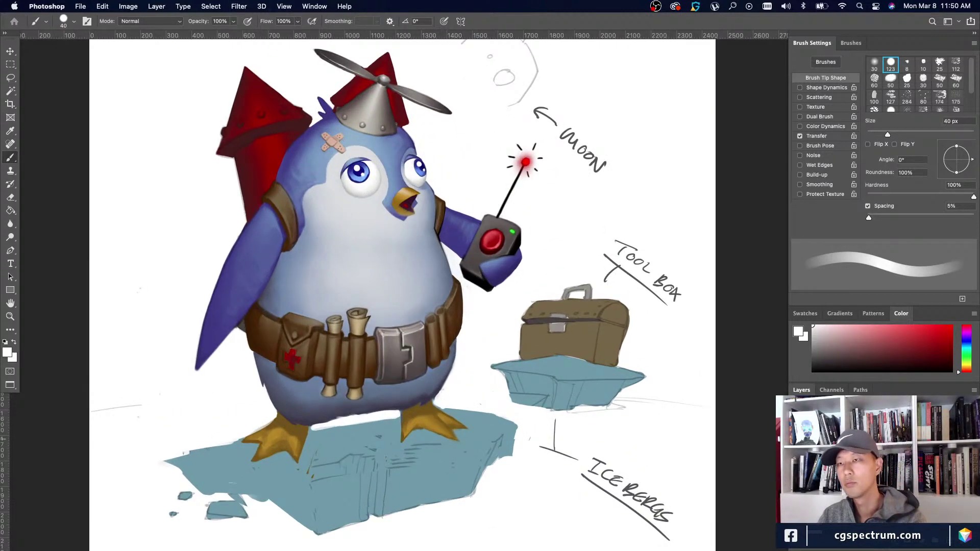
Touch up the area between the far eye and the beak with sampled pale grey, using a 6 to 7 px brush.
left_click_drag(481, 311, 476, 422)
key("super+equal")
left_click_drag(397, 382, 471, 416)
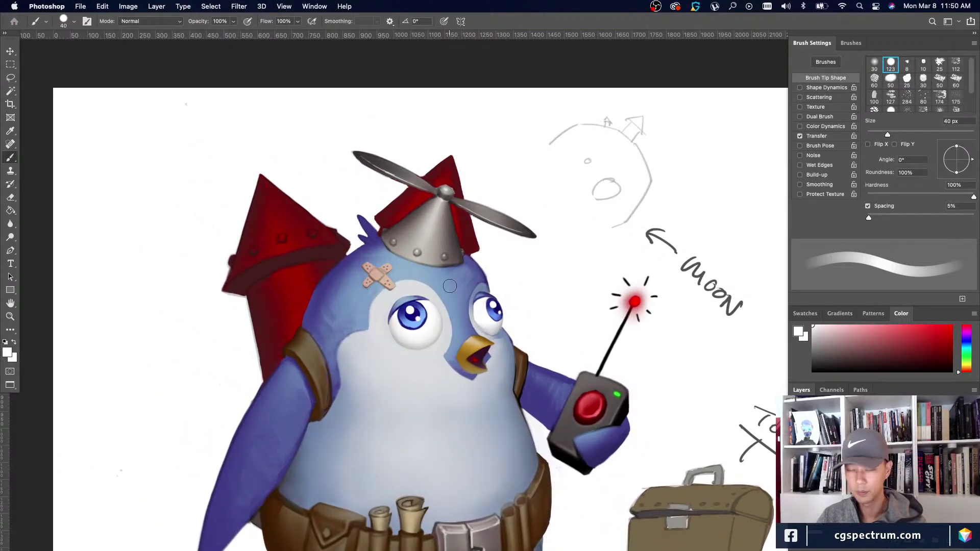
left_click(495, 340, "alt")
key("bracketleft")
key("bracketleft")
key("bracketleft")
key("bracketleft")
key("bracketleft")
key("bracketleft")
key("bracketleft")
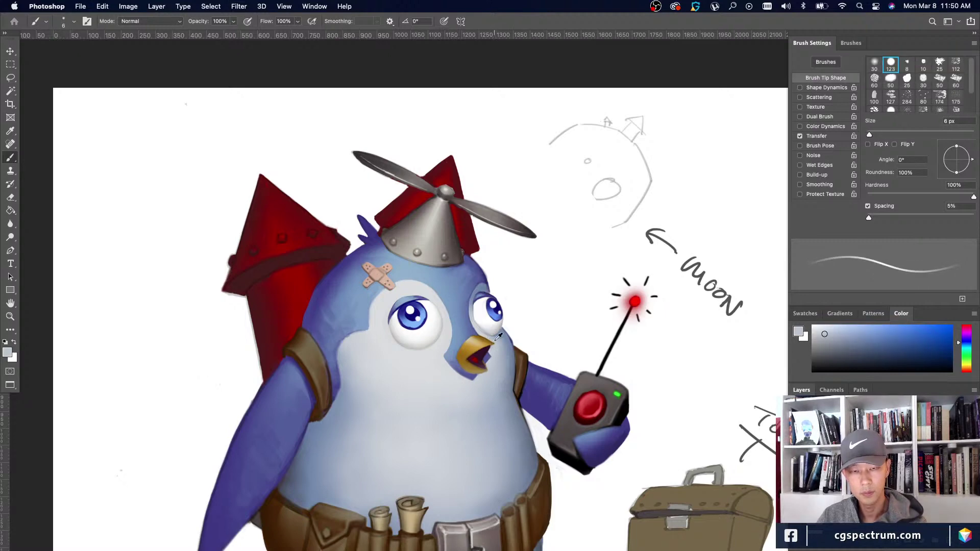
key("bracketright")
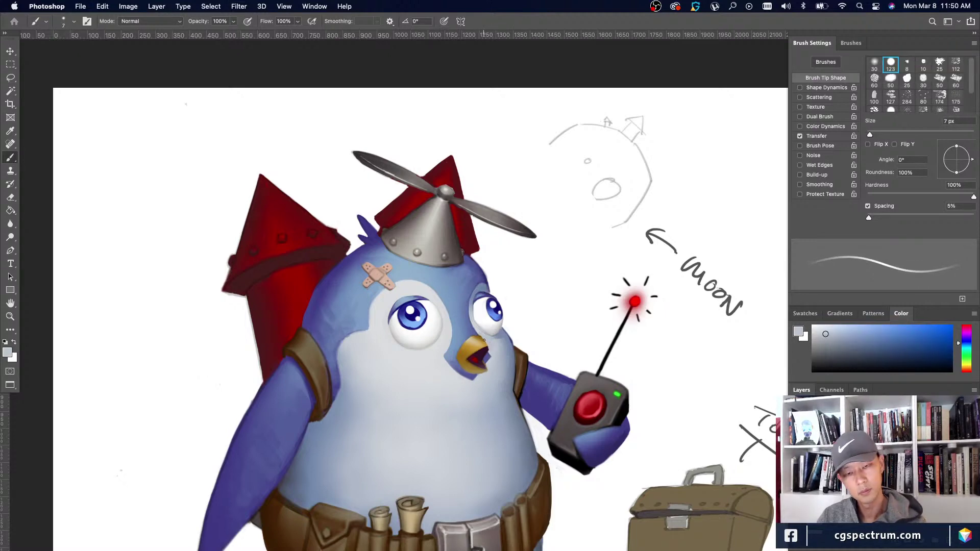
Refine the beak's upper edge and mouth corner with sampled gold, dark maroon and pale grey, using a 5 to 7 px brush.
left_click(479, 339, "alt")
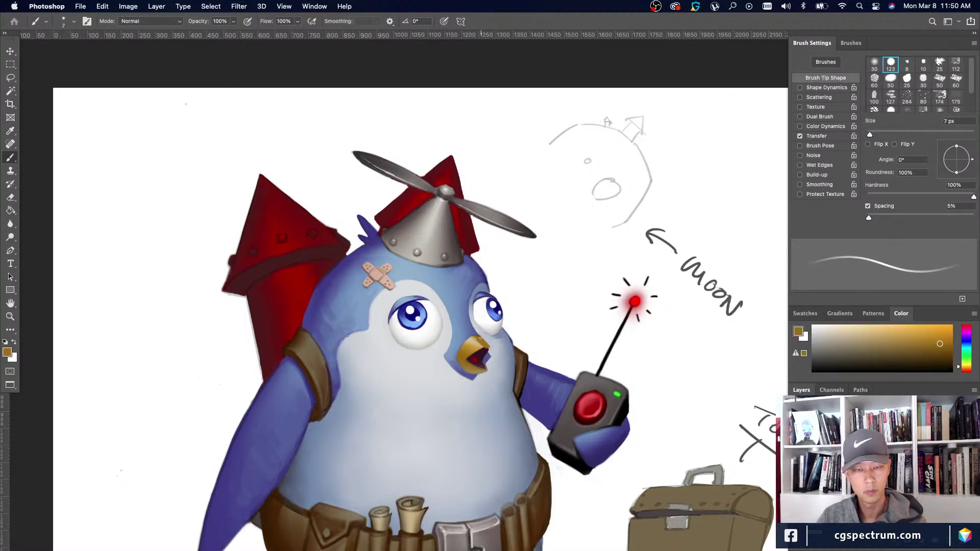
left_click(488, 350, "alt")
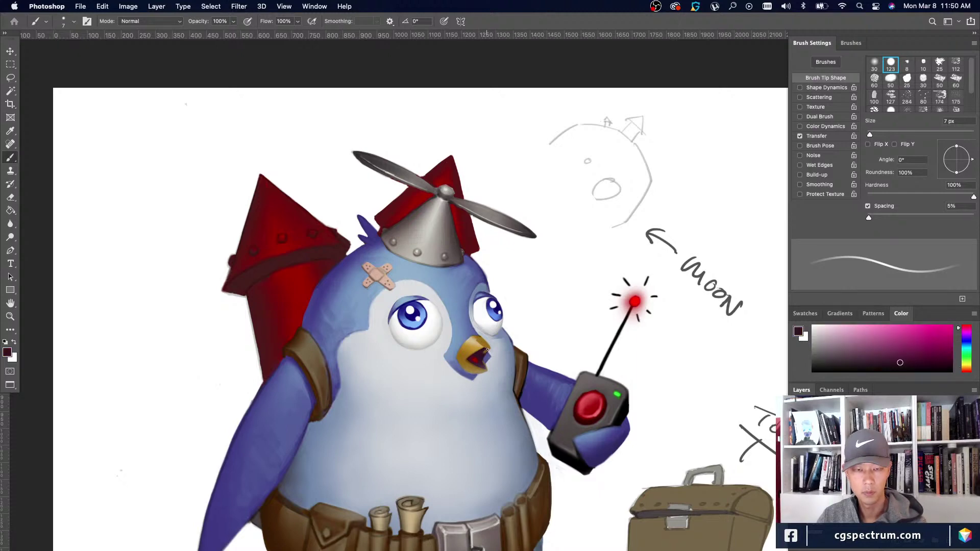
left_click(484, 371, "alt")
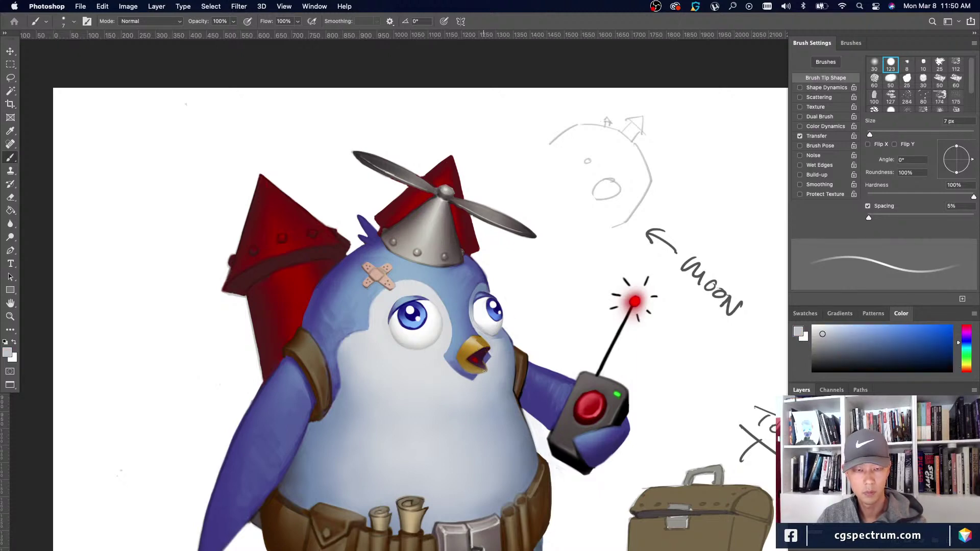
left_click(473, 348, "alt")
key("bracketleft")
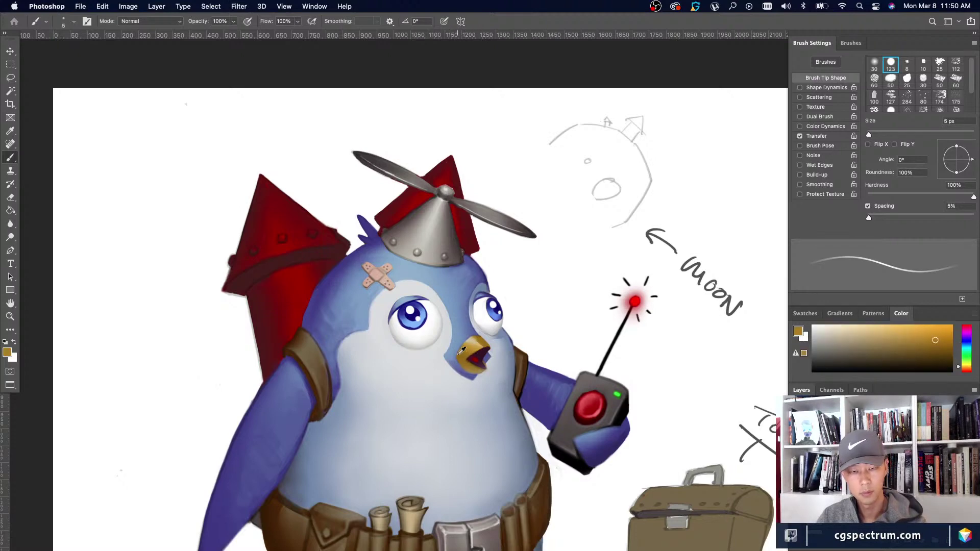
key("bracketright")
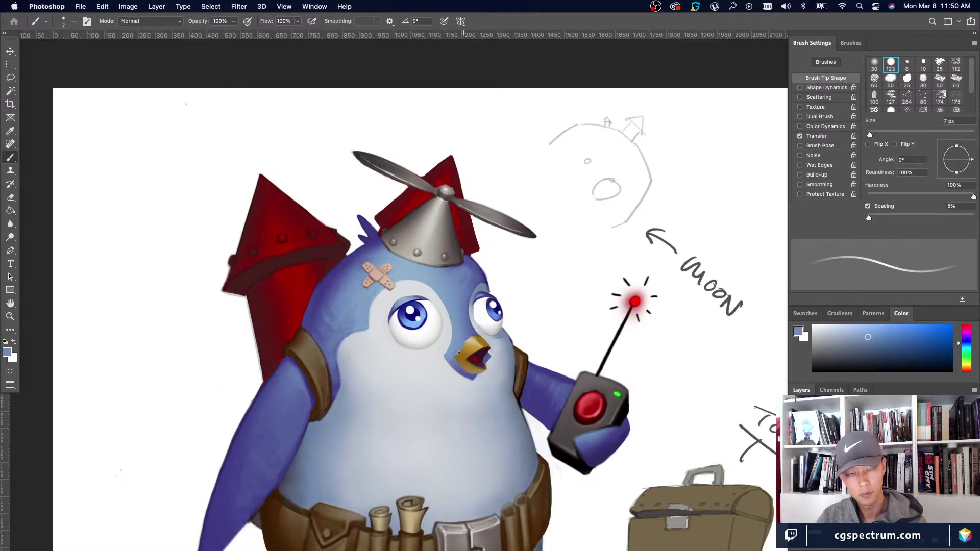
Rework the base of the beak where it meets the face with sampled gold and light tan, using an 8 px brush.
left_click(459, 353, "alt")
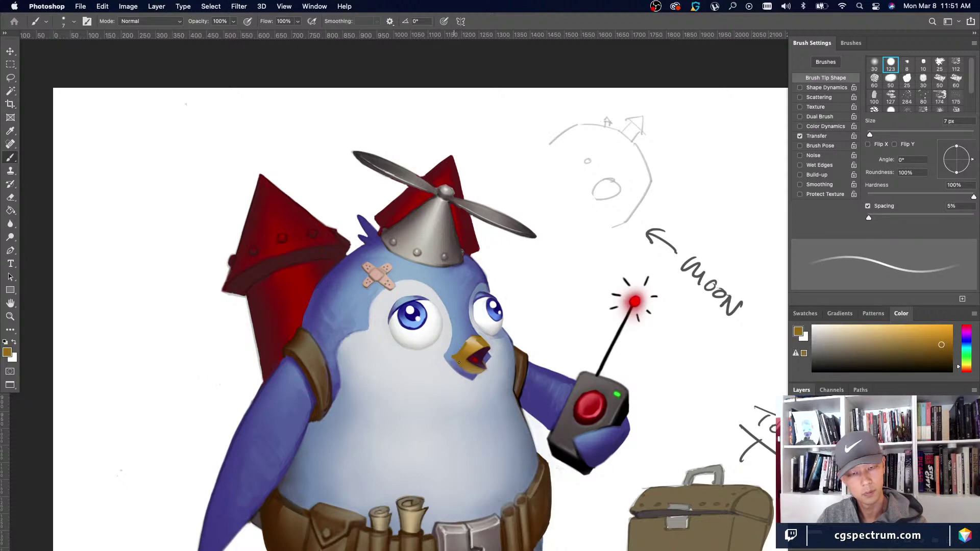
left_click(457, 354, "alt")
key("bracketright")
left_click(459, 352, "alt")
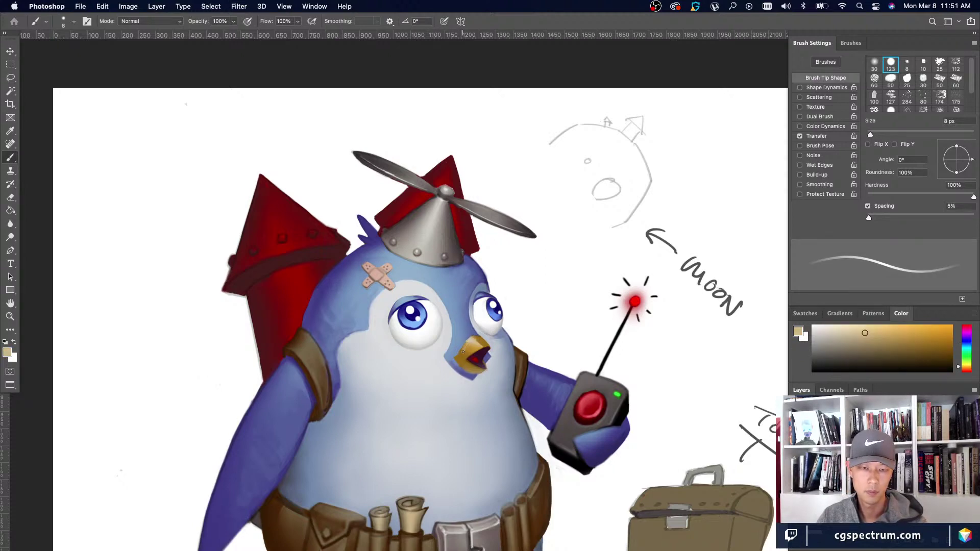
left_click(457, 356, "alt")
key("super+minus")
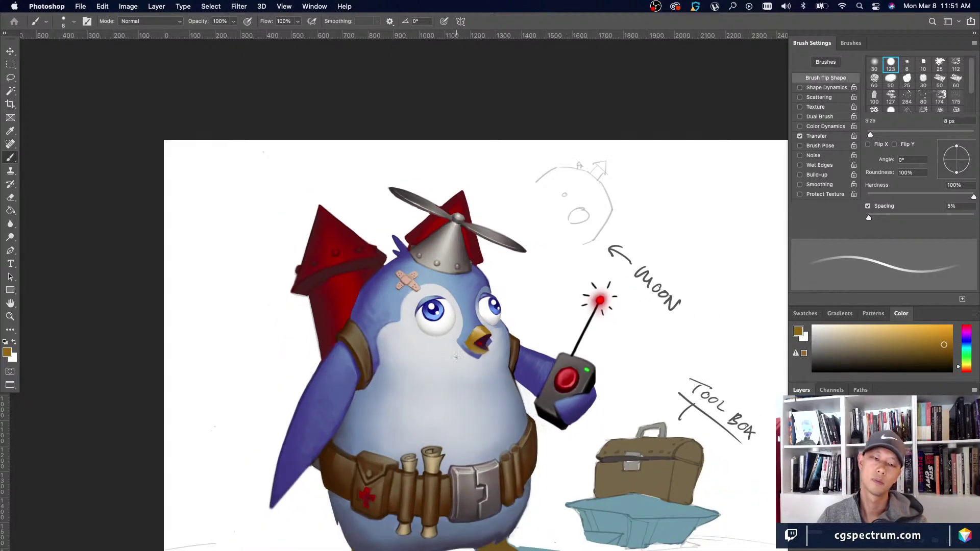
Paint a light tan highlight along the top of the beak and touch up the mouth edge in maroon with an 8 to 9 px brush.
key("super+equal")
left_click(476, 339, "alt")
left_click_drag(477, 340, 486, 347)
key("bracketright")
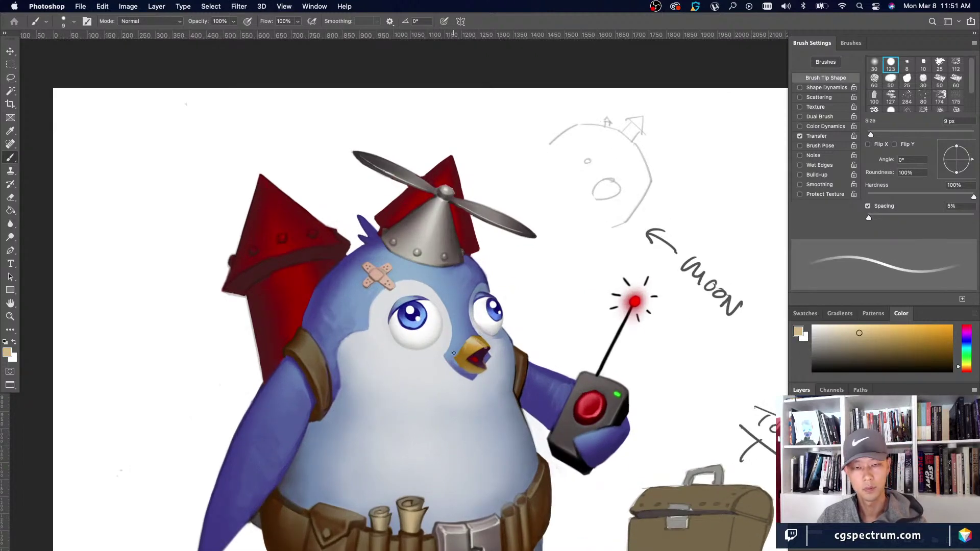
left_click(486, 350, "alt")
key("super+minus")
key("super+minus")
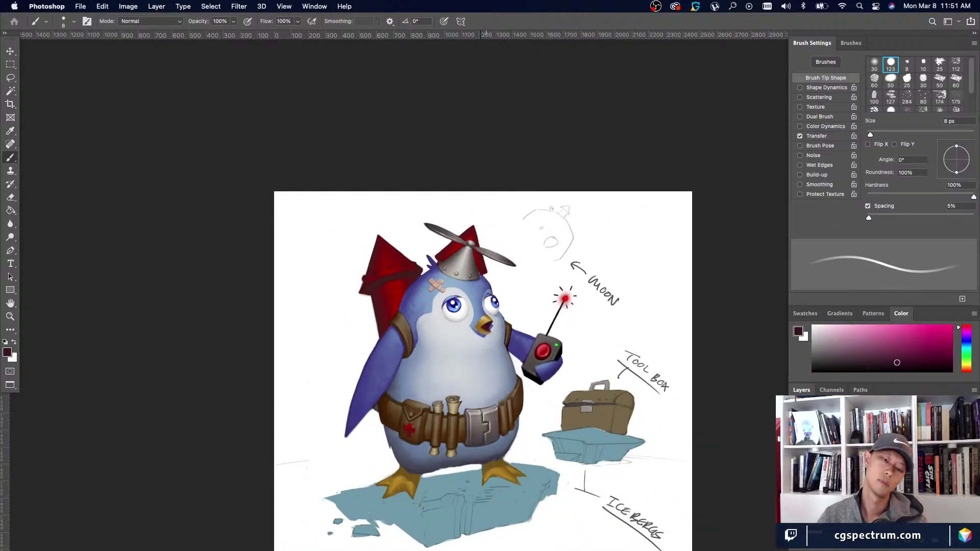
Touch up the upper beak with sampled tan and the mouth interior with dark maroon, using an 8 px brush.
key("super+equal")
key("super+equal")
key("super+equal")
left_click(454, 367, "alt")
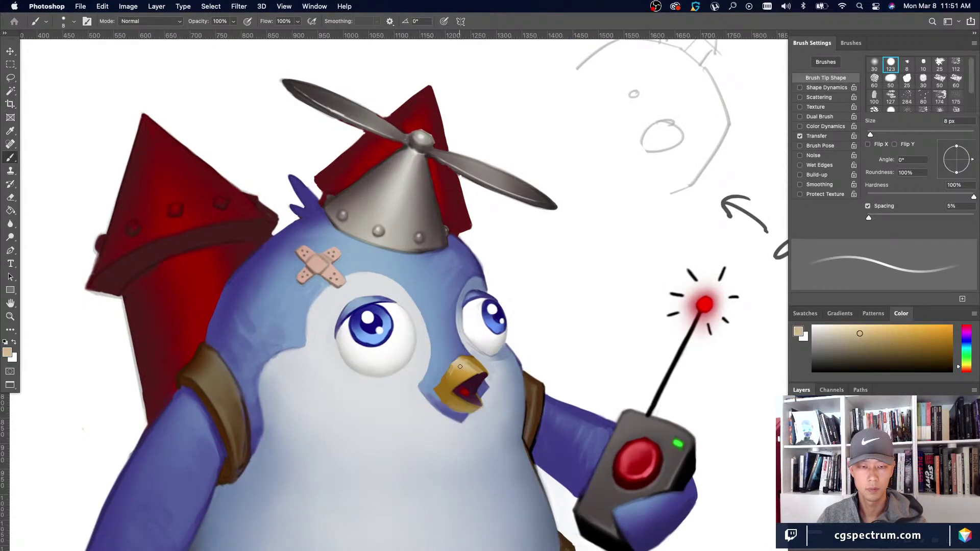
left_click(473, 380, "alt")
key("super+minus")
key("super+minus")
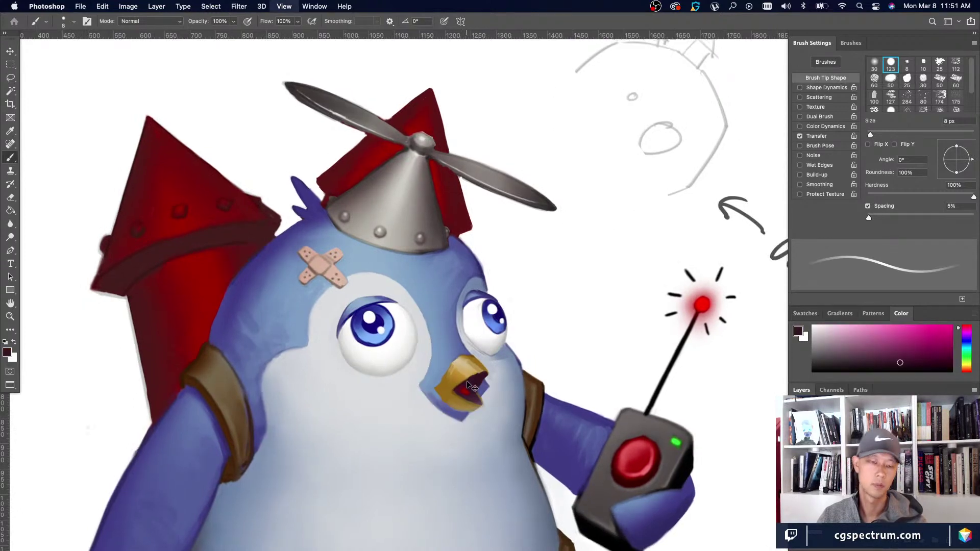
Model the top of the beak with sampled gold and light tan tones, using a 9 to 10 px brush.
key("super+equal")
key("super+equal")
left_click(457, 367, "alt")
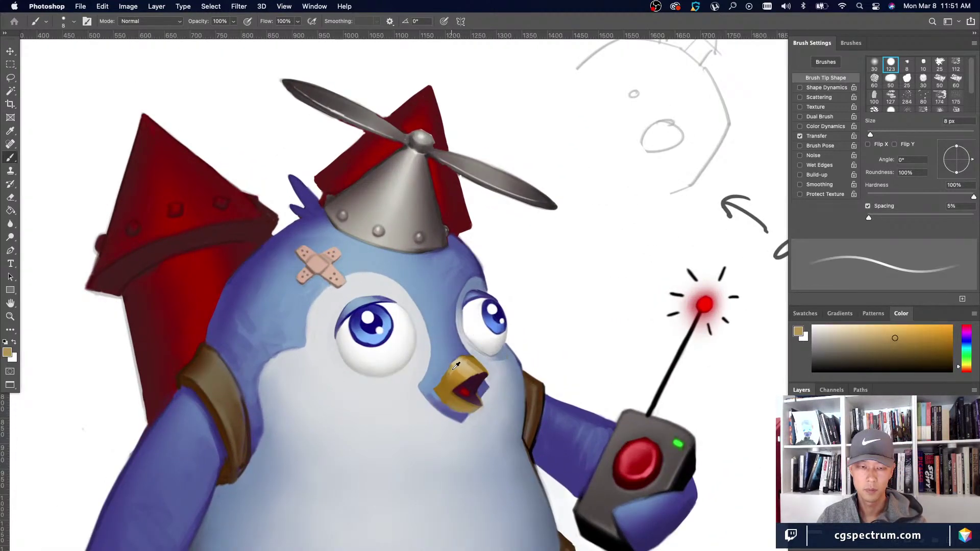
left_click(465, 358, "alt")
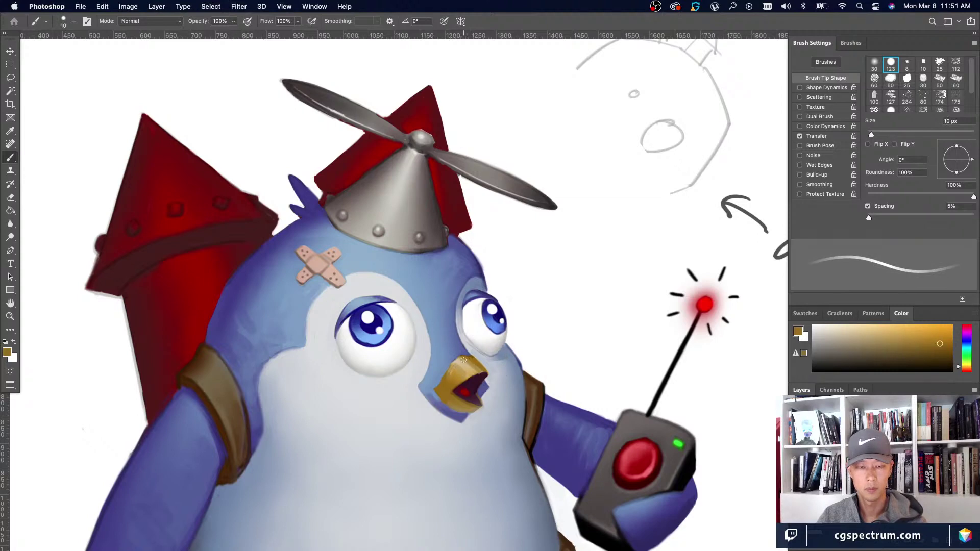
key("bracketright")
left_click(462, 361, "alt")
left_click(463, 364, "alt")
key("bracketleft")
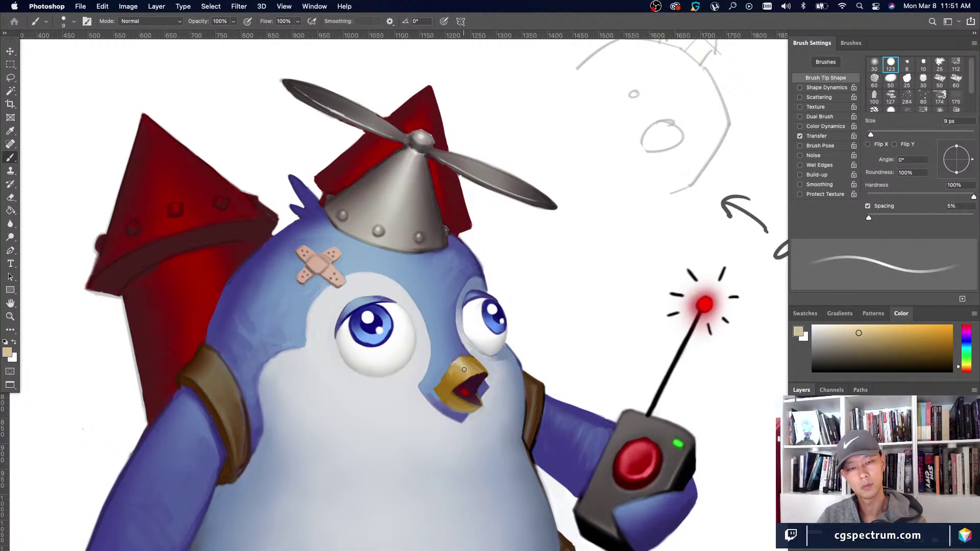
Soften the upper beak's highlight with a sampled mid gold, using a 9 px brush, and check it at a smaller view size.
key("super+minus")
key("super+minus")
key("super+equal")
key("super+equal")
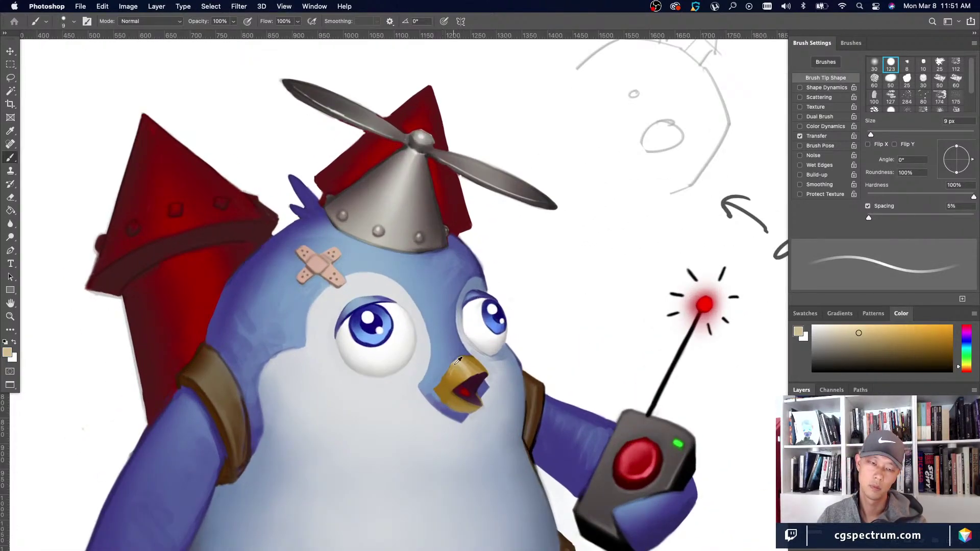
left_click(460, 363, "alt")
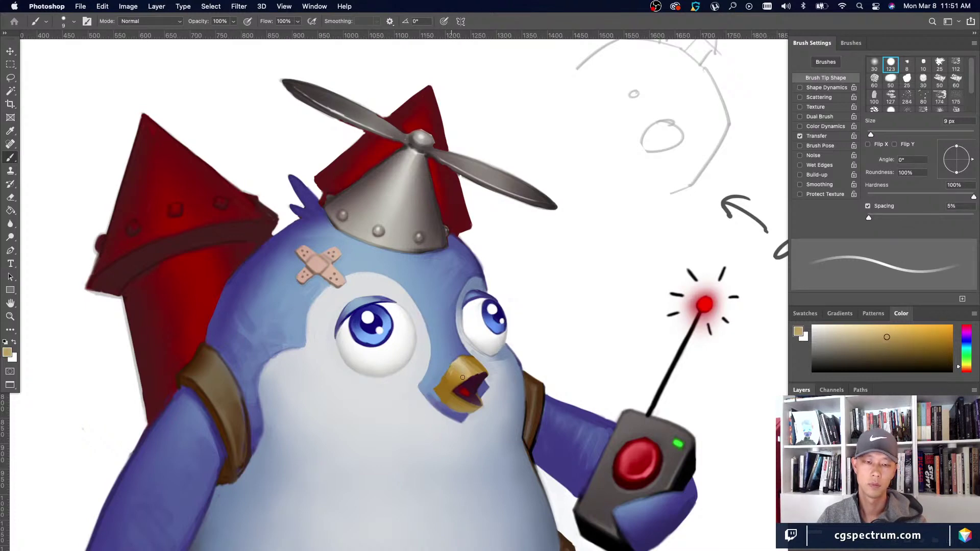
key("super+minus")
key("super+minus")
key("super+equal")
key("super+equal")
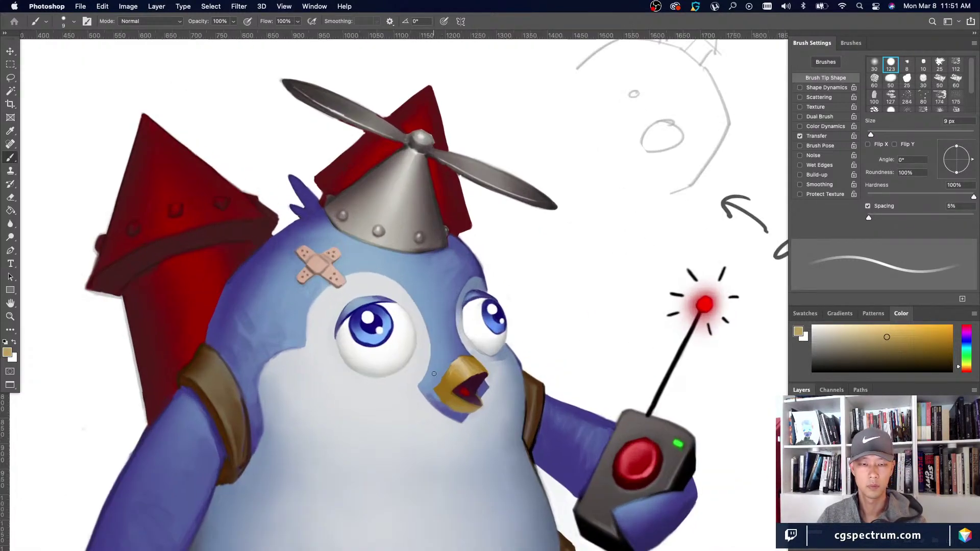
Sharpen the mouth and the beak's outline against the face with sampled maroon and blues, using a 3 to 4 px brush.
left_click(473, 380, "alt")
key("bracketleft")
key("bracketleft")
key("bracketleft")
key("bracketleft")
key("bracketleft")
key("bracketleft")
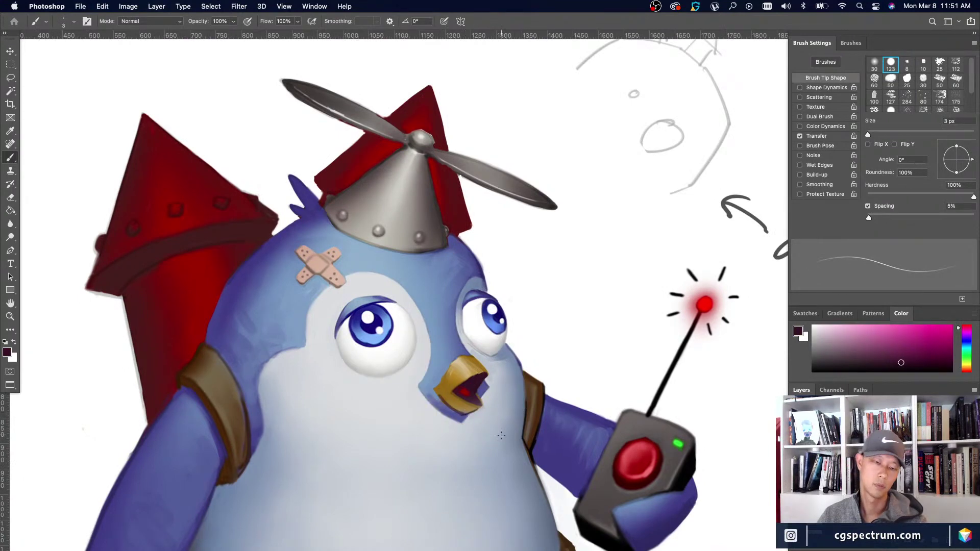
left_click(439, 389, "alt")
key("bracketright")
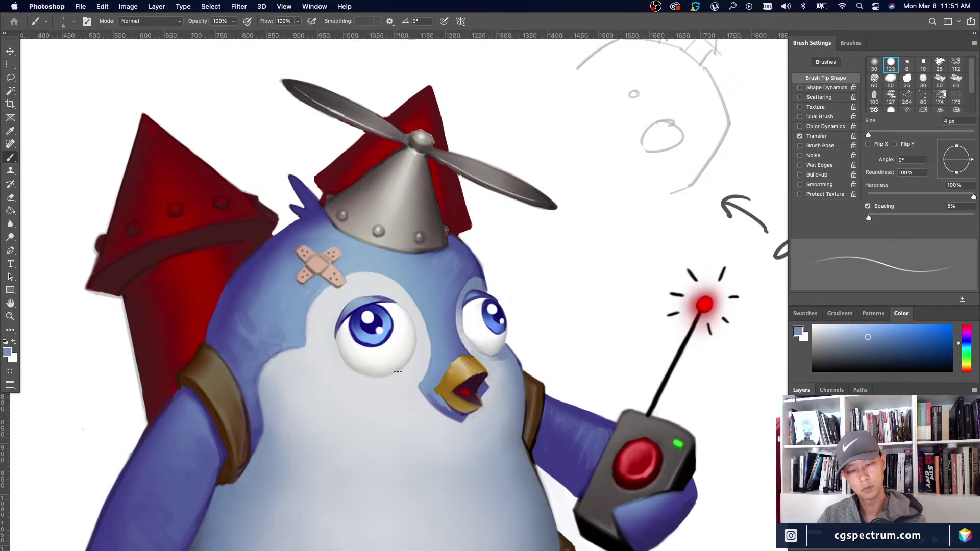
left_click(449, 407, "alt")
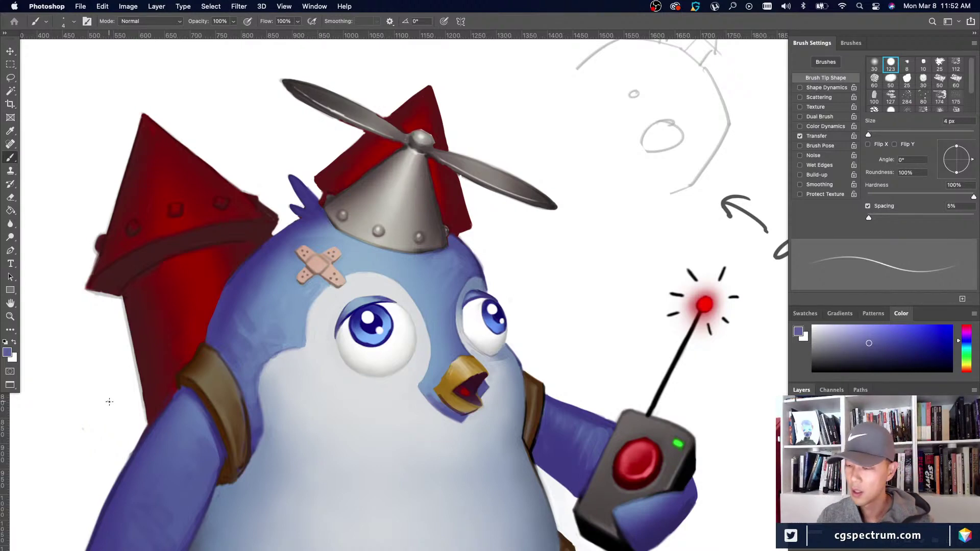
Refine the tip of the upper beak with sampled dark gold, using a 1 to 2 px brush.
key("super+minus")
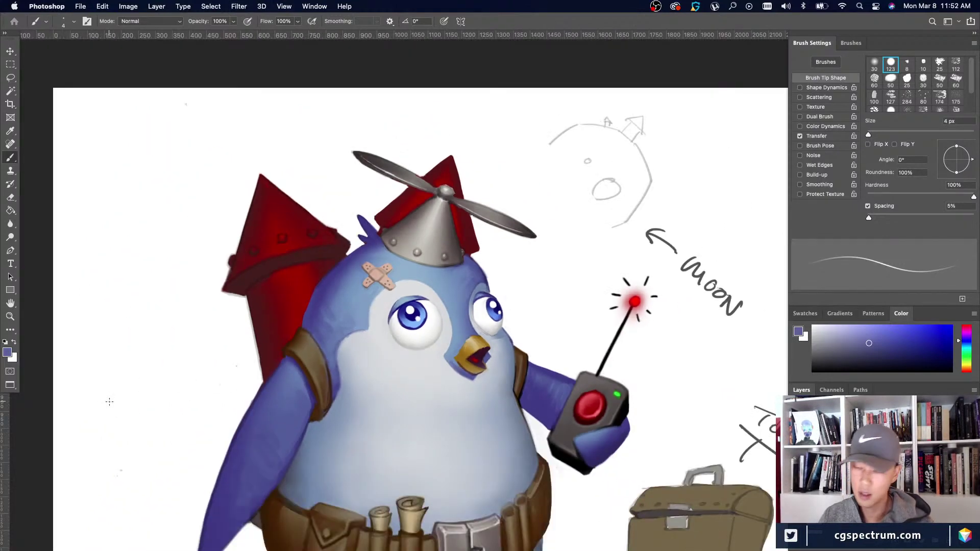
key("super+plus")
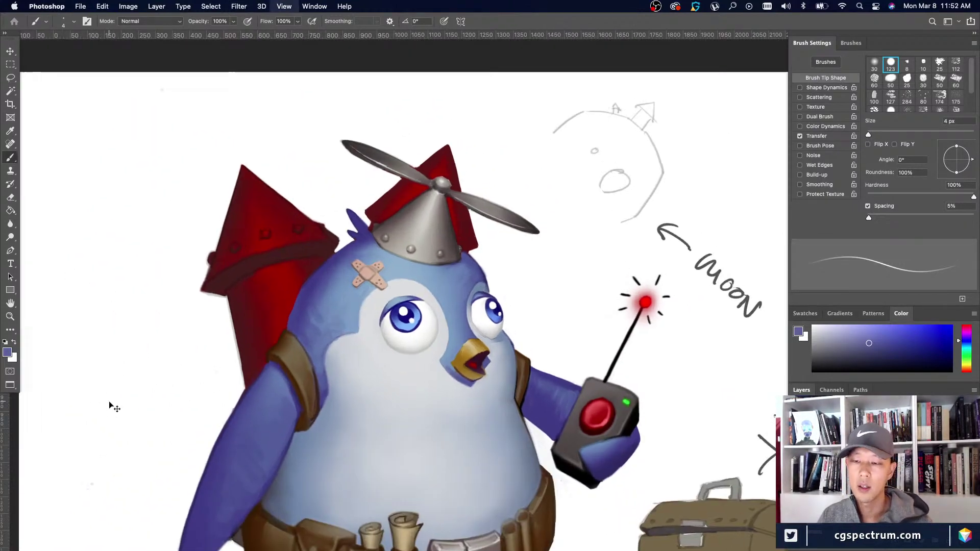
key("super+minus")
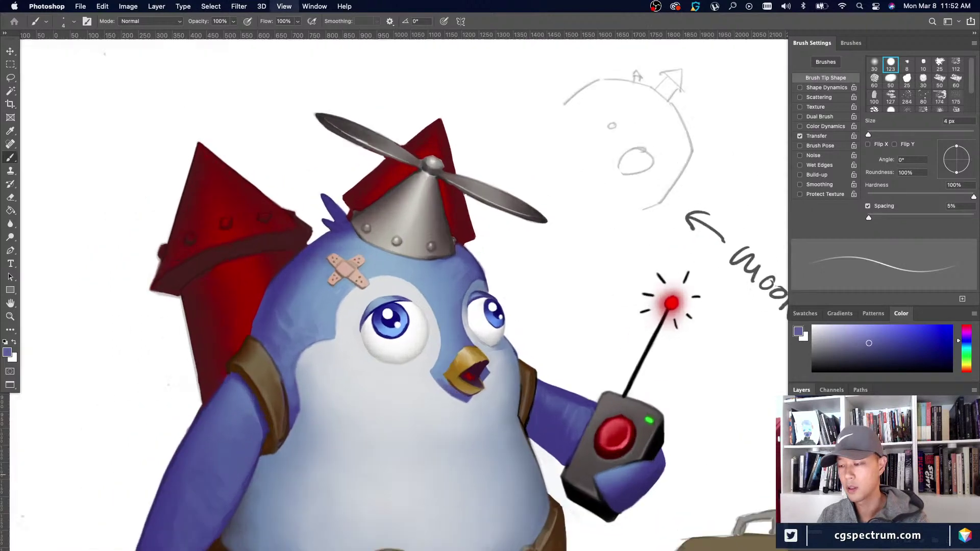
key("super+plus")
left_click(480, 360, "alt")
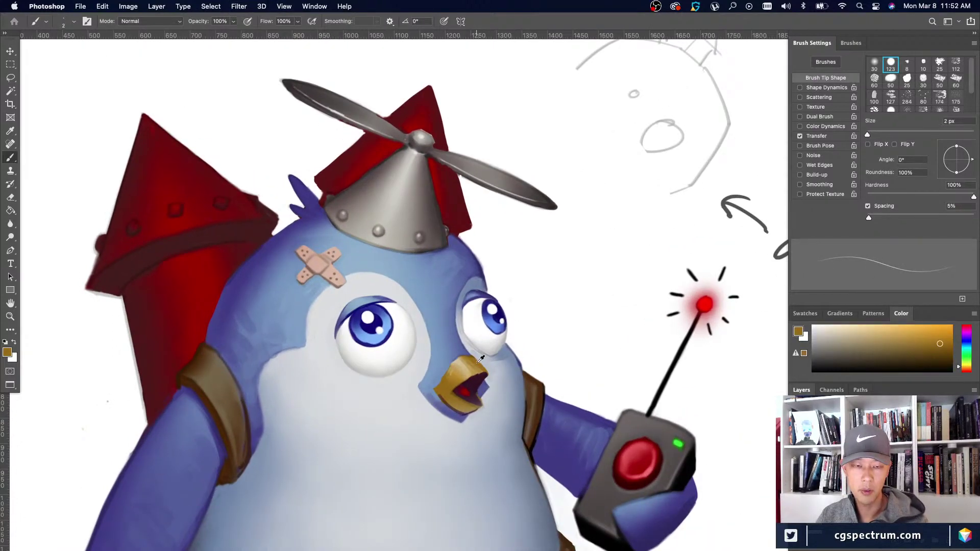
key("bracketleft")
key("bracketleft")
key("bracketleft")
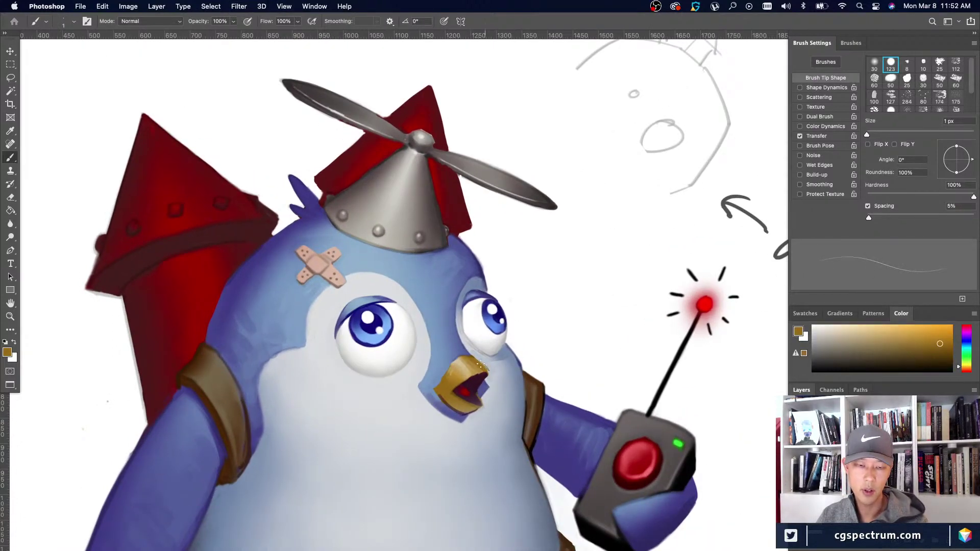
left_click(484, 362, "alt")
left_click(483, 365, "alt")
left_click(481, 359, "alt")
left_click(480, 363, "alt")
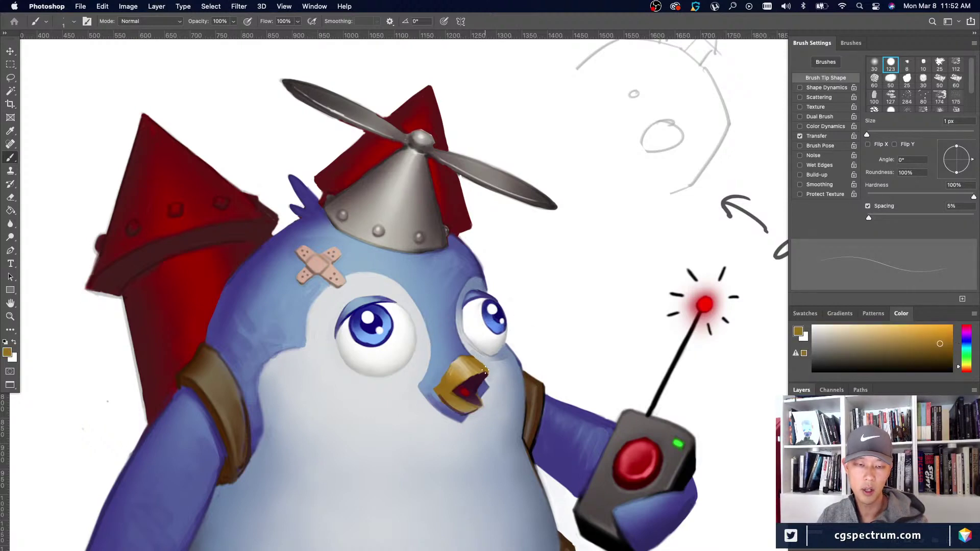
Define the upper edge of the mouth opening near the beak's tip with sampled dark maroon, using a 1 px brush.
left_click(485, 373, "alt")
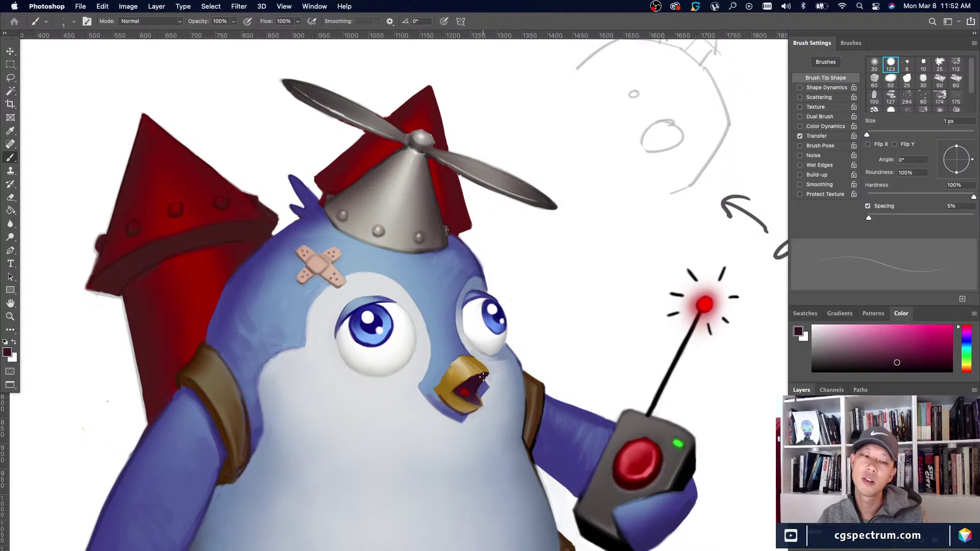
scroll(483, 377, "down", 4)
scroll(483, 376, "up", 2)
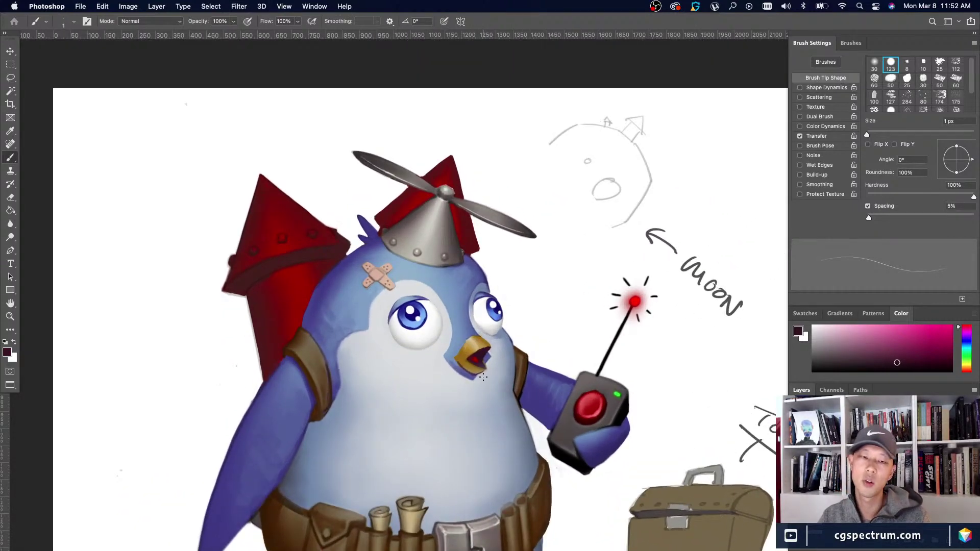
scroll(483, 377, "up", 2)
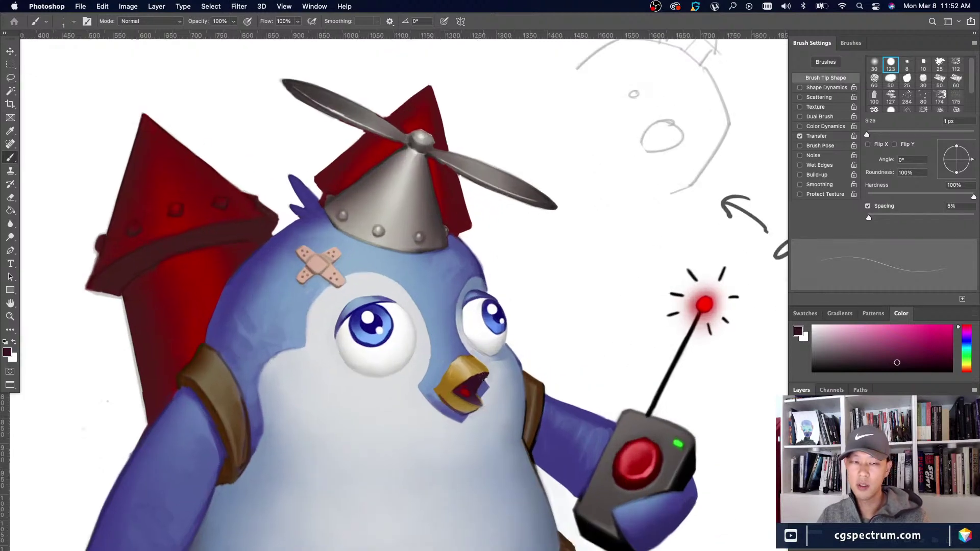
Touch up the beak's rear edge with sampled gold and the mouth corner with dark maroon, using a 1 to 2 px brush.
left_click(438, 393, "alt")
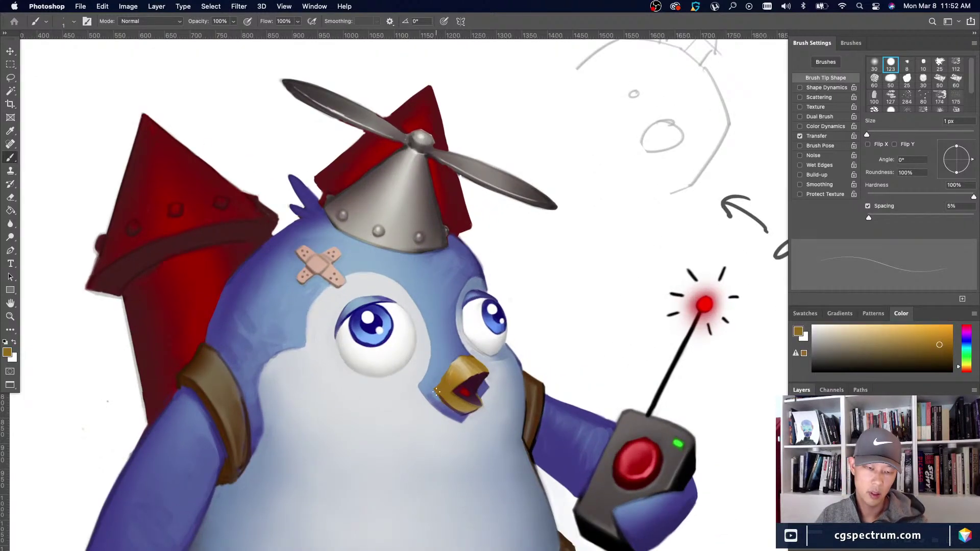
key("bracketright")
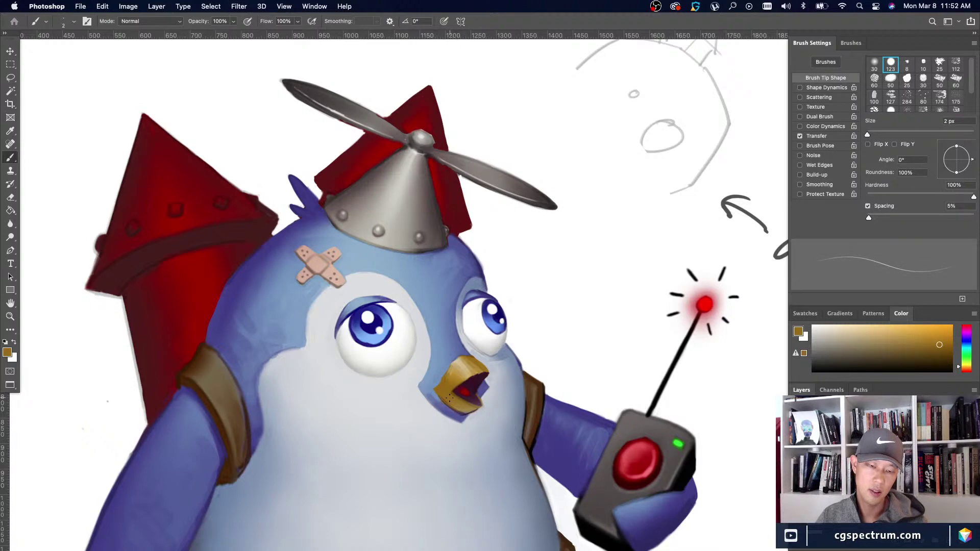
left_click(457, 390, "alt")
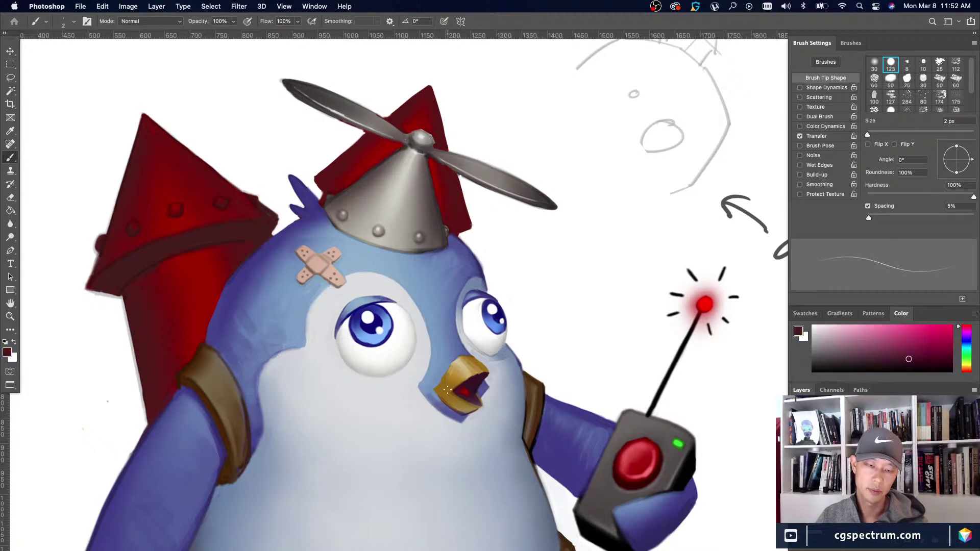
left_click(454, 392, "alt")
left_click(456, 391, "alt")
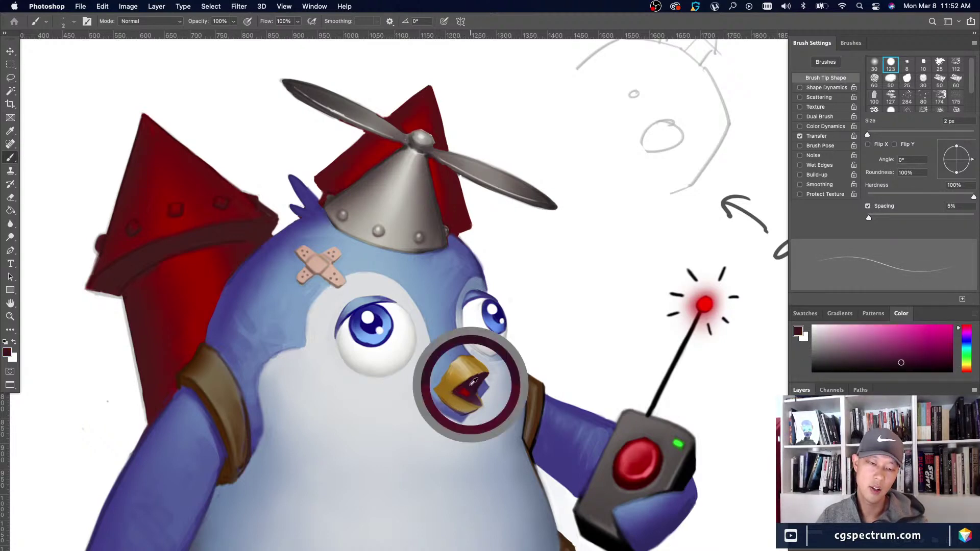
Rework the inner corner of the mouth with sampled dark maroon and gold, using a 4 px brush.
left_click(465, 384, "alt")
key("bracketright")
key("bracketright")
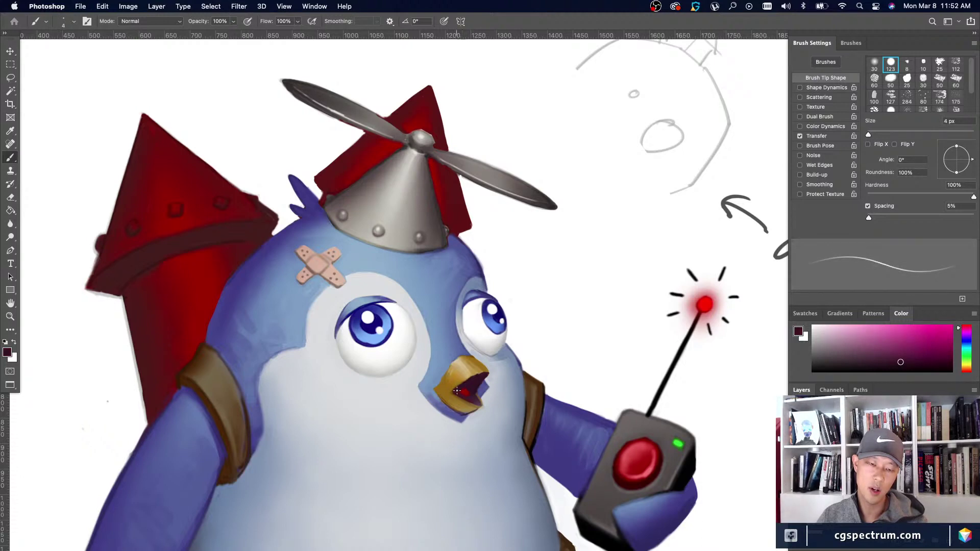
left_click(456, 387, "alt")
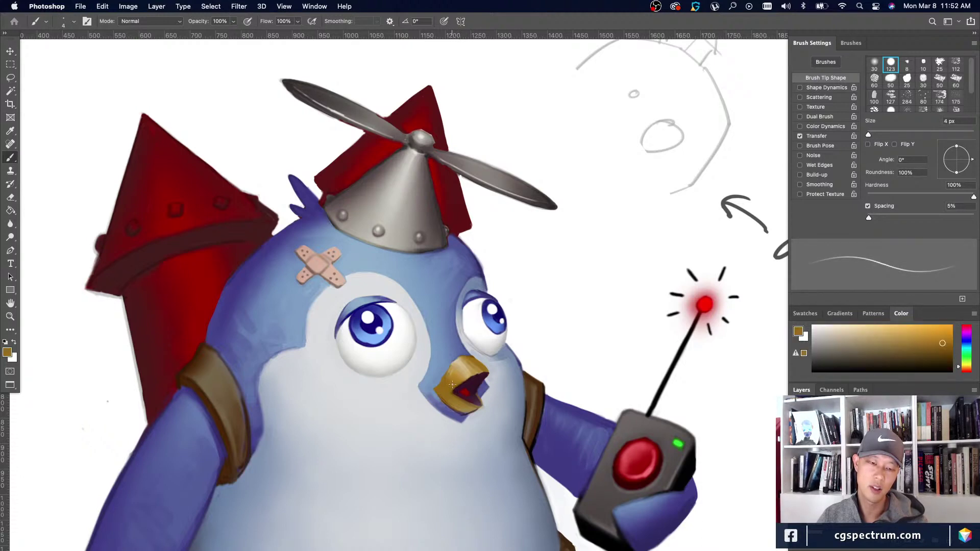
left_click(460, 387, "alt")
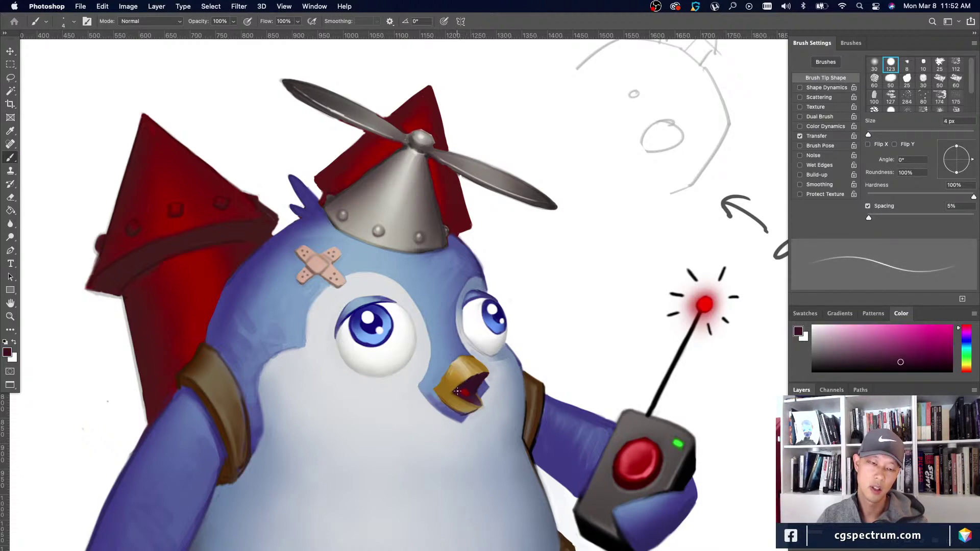
left_click(469, 387, "alt")
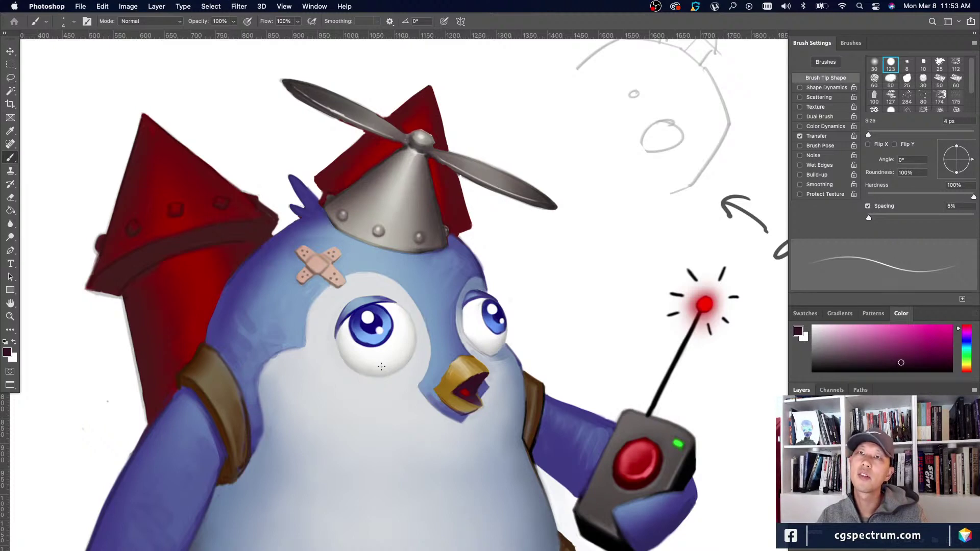
Blend the rear side of the upper beak with sampled dark and light gold, using a 7 to 9 px brush.
key("super+minus")
key("super+minus")
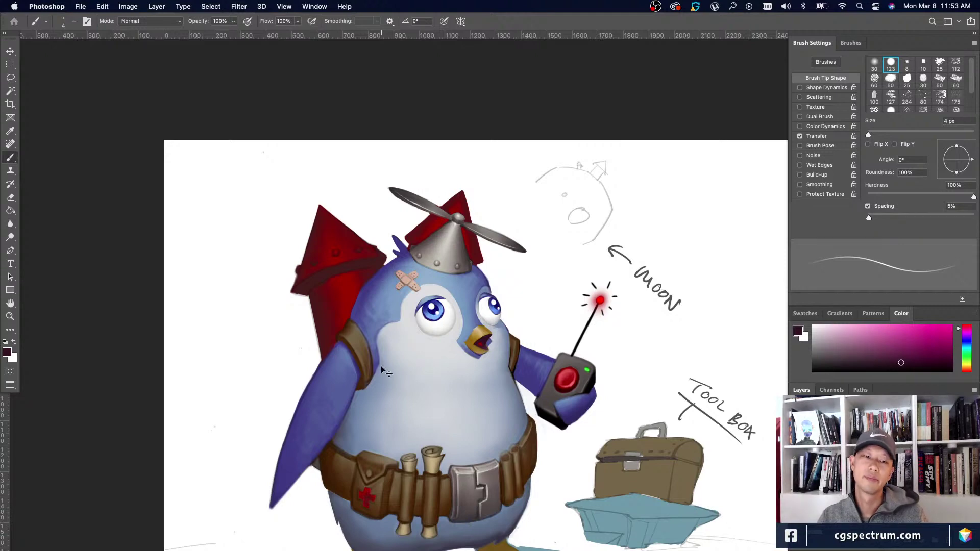
key("super+plus")
key("super+plus")
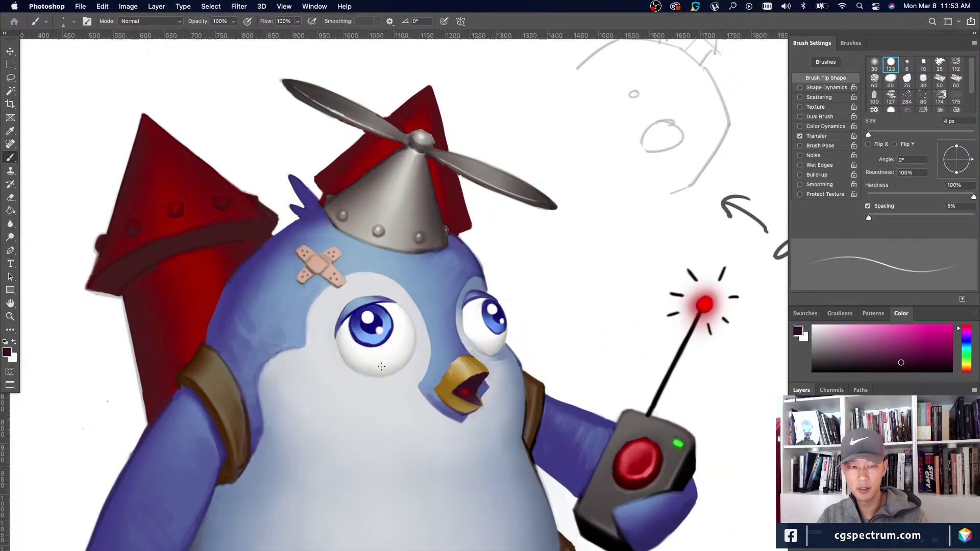
left_click(460, 366, "alt")
key("bracketright")
key("bracketright")
key("bracketright")
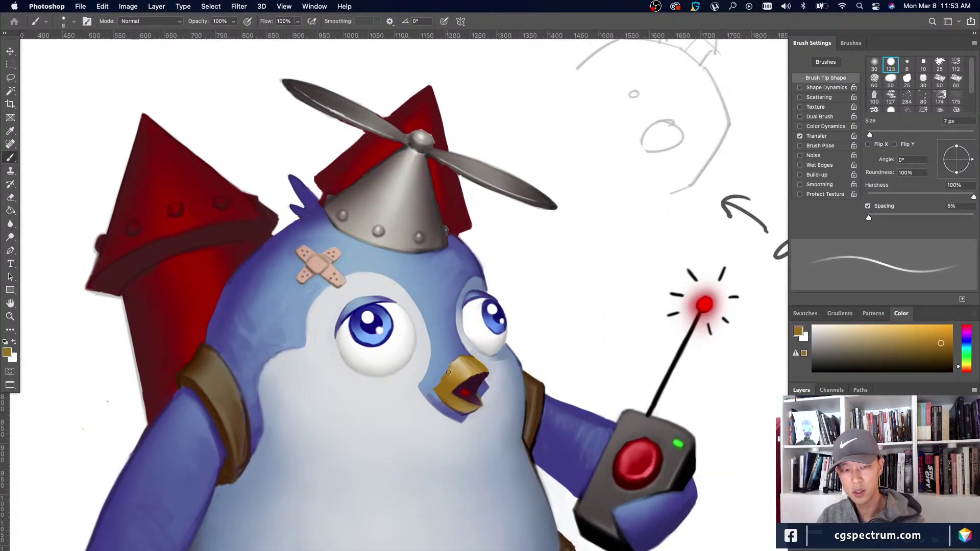
key("bracketright")
left_click(446, 377, "alt")
key("bracketright")
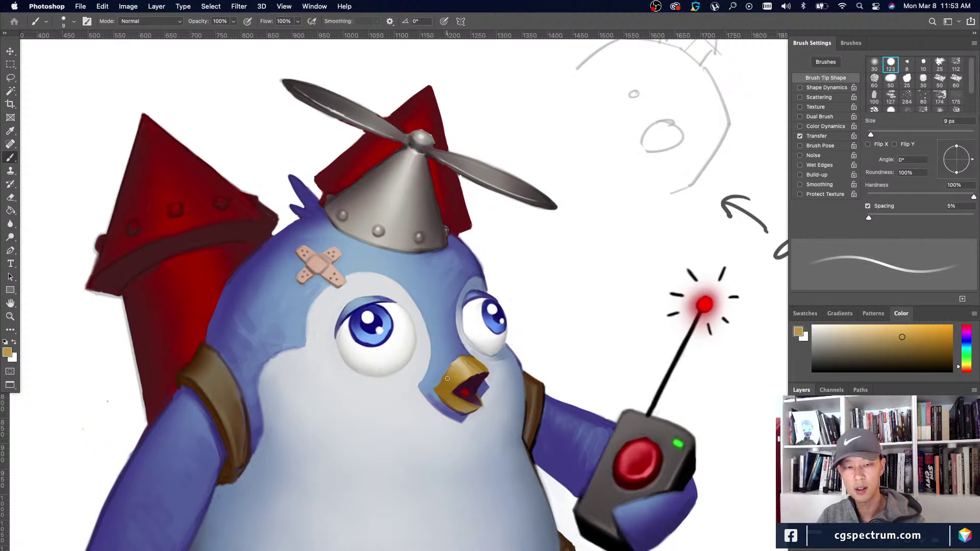
Examine the finished beak and the overall illustration at several smaller view sizes.
key("super+minus")
key("super+minus")
key("super+minus")
key("super+minus")
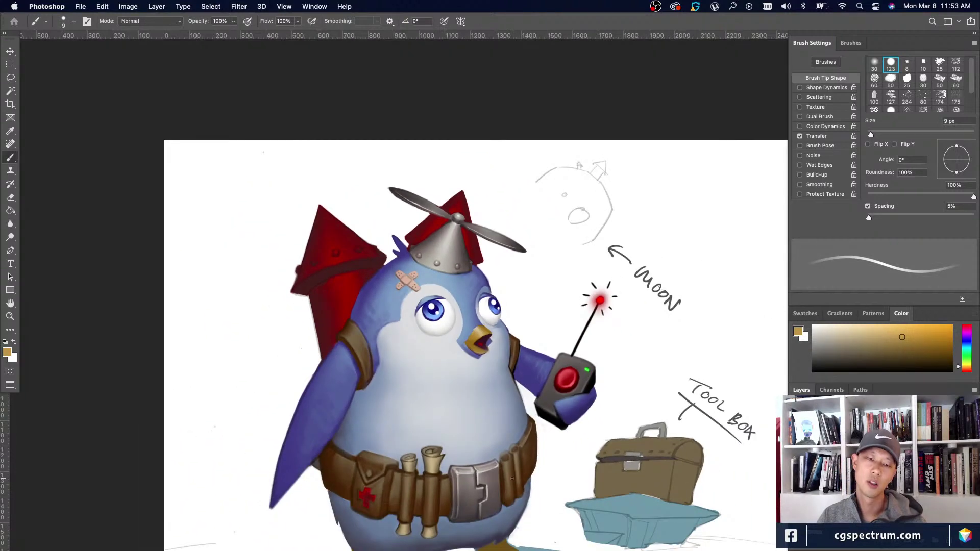
key("super+plus")
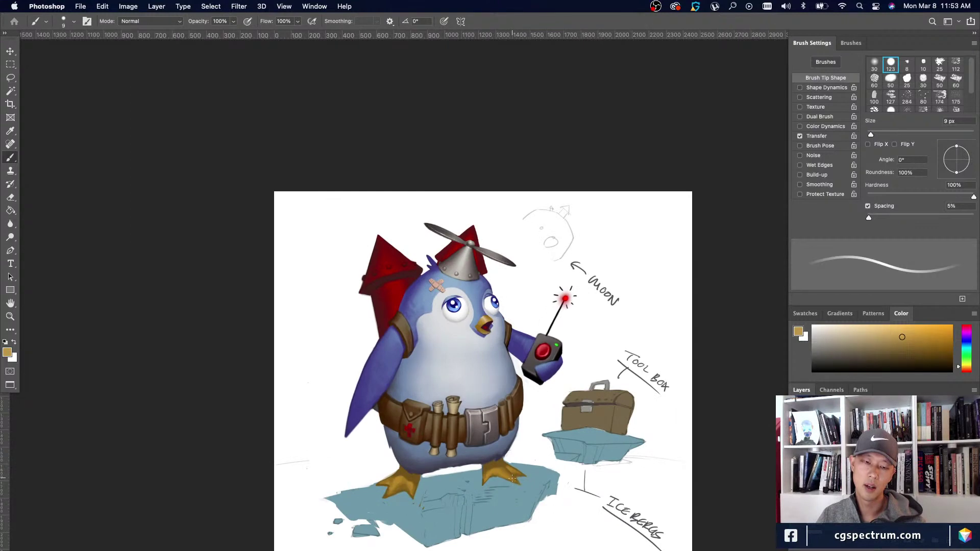
key("super+plus")
key("super+minus")
key("super+minus")
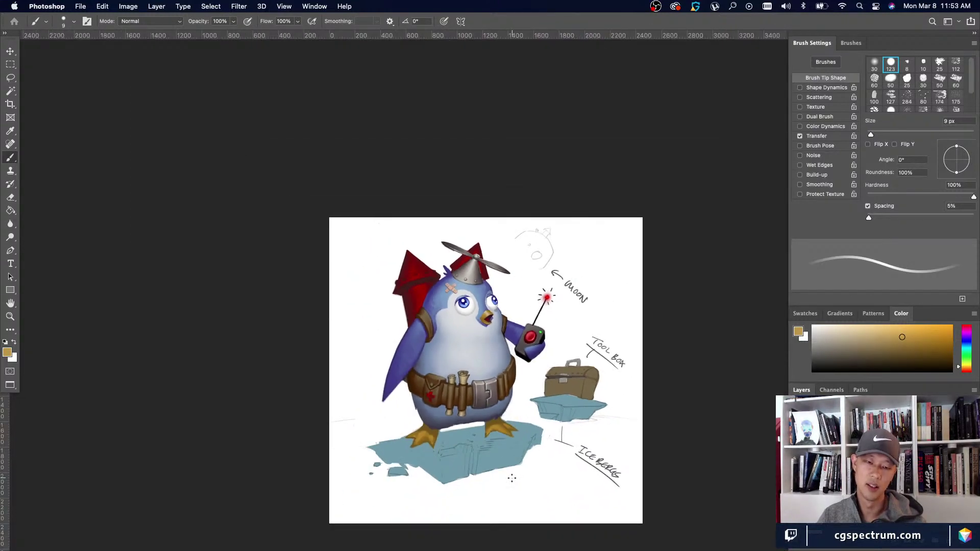
key("super+plus")
key("super+plus")
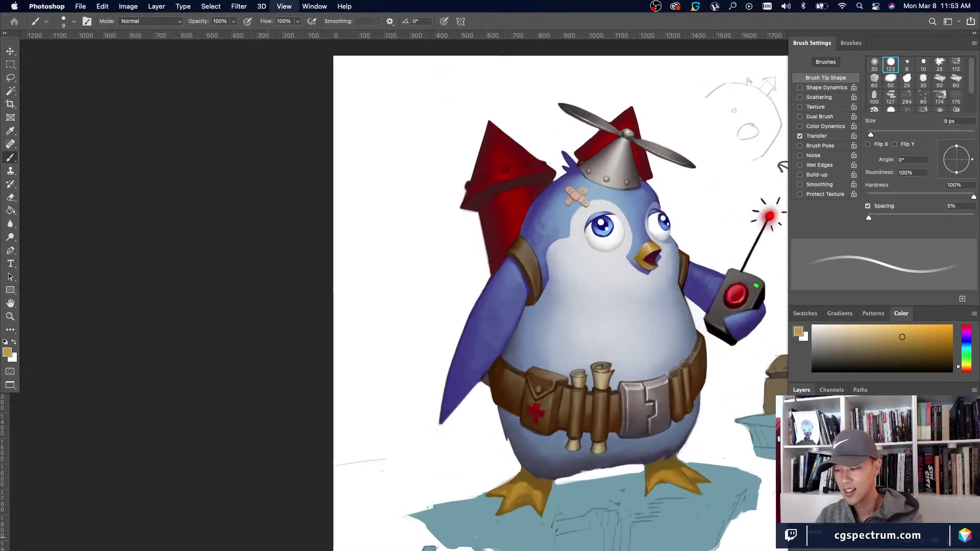
Shade the body's outer edge just below the belt on the remote's side with sampled dark violet-blue, using a 6 to 7 px brush.
left_click_drag(694, 428, 630, 430)
left_click(630, 430, "alt")
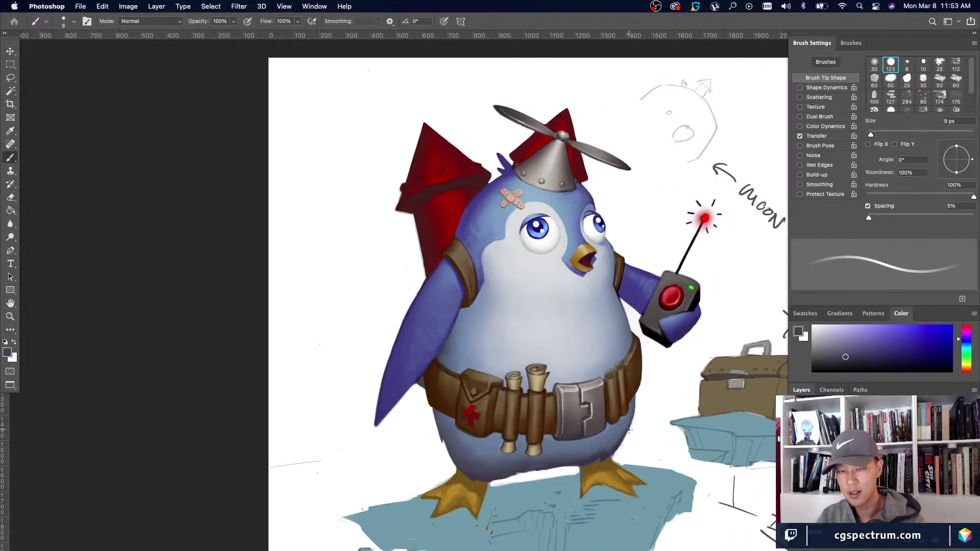
key("bracketleft")
key("bracketleft")
left_click_drag(633, 390, 636, 411)
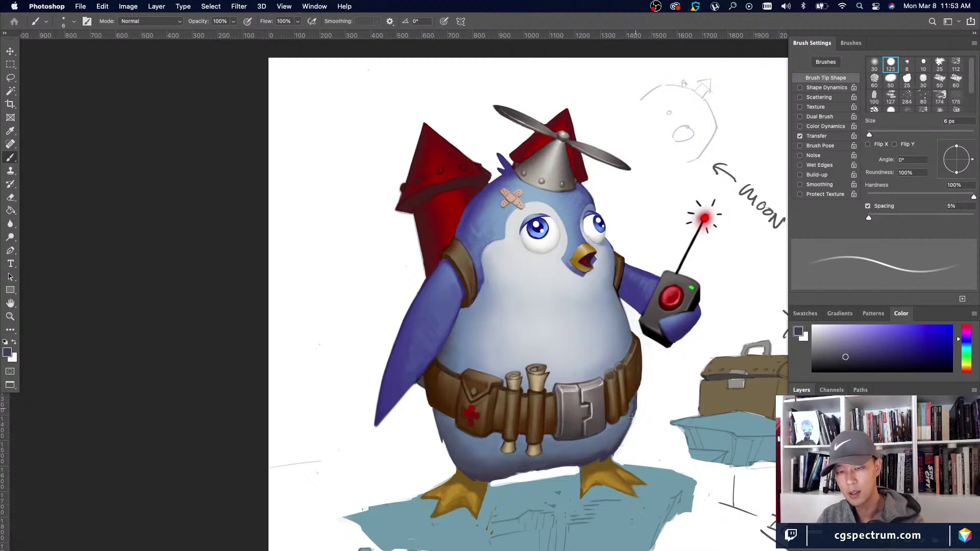
left_click(639, 403, "alt")
key("bracketright")
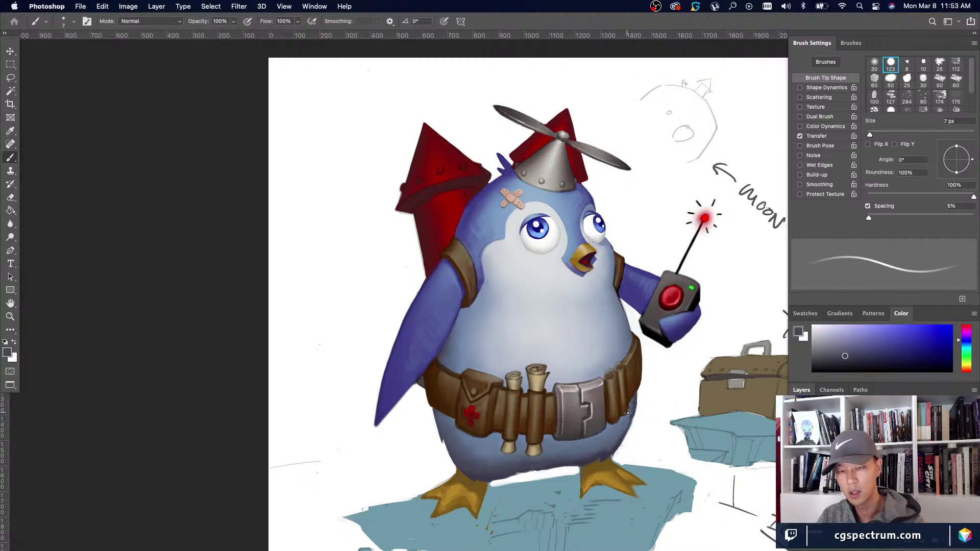
left_click(631, 402, "alt")
left_click(636, 403, "alt")
key("bracketleft")
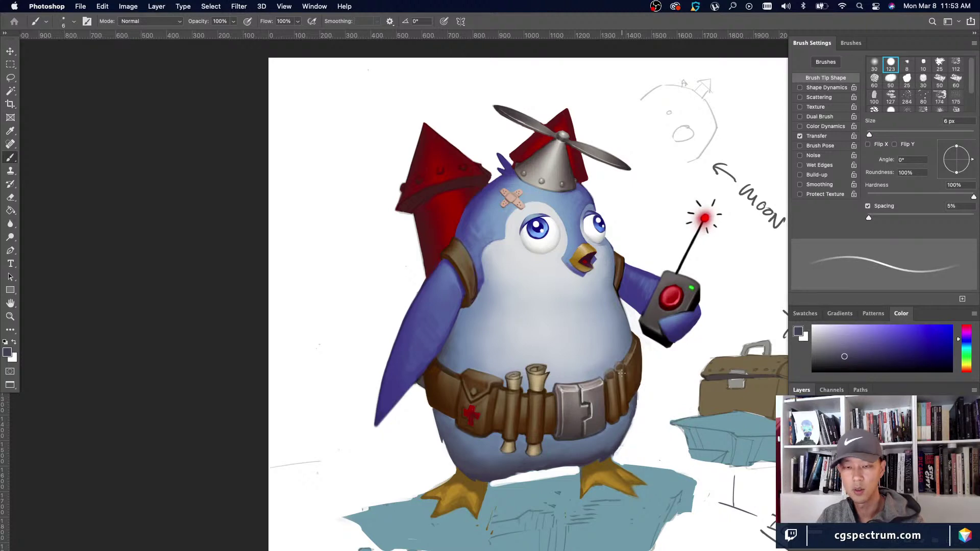
Soften the shaded body edge below the belt with a sampled grey-blue, using a 7 px brush, and check it zoomed out.
key("super+minus")
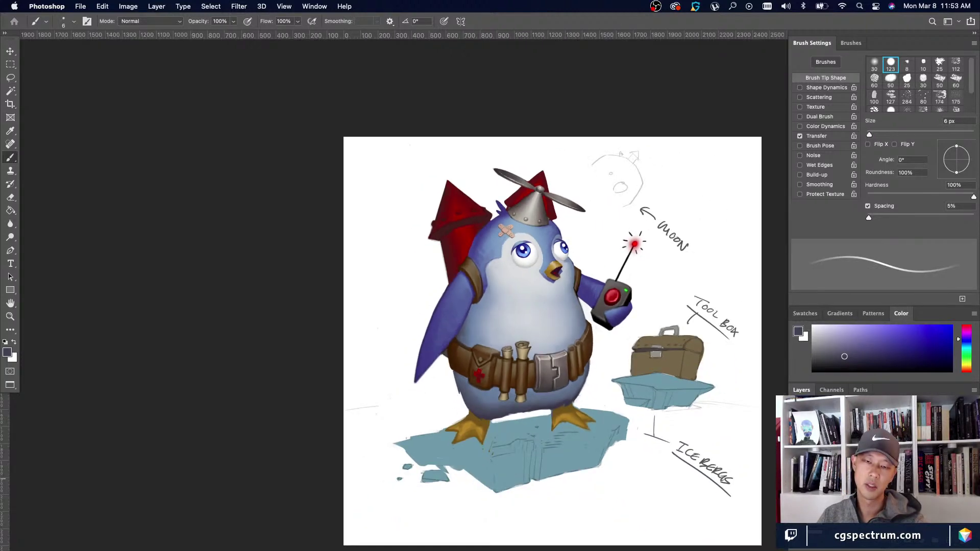
key("super+equal")
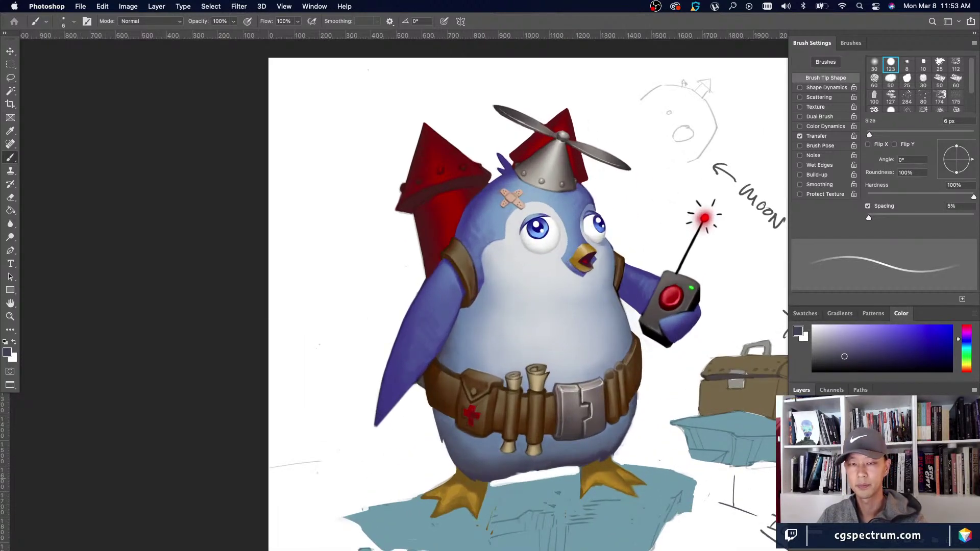
left_click(641, 401, "alt")
key("bracketright")
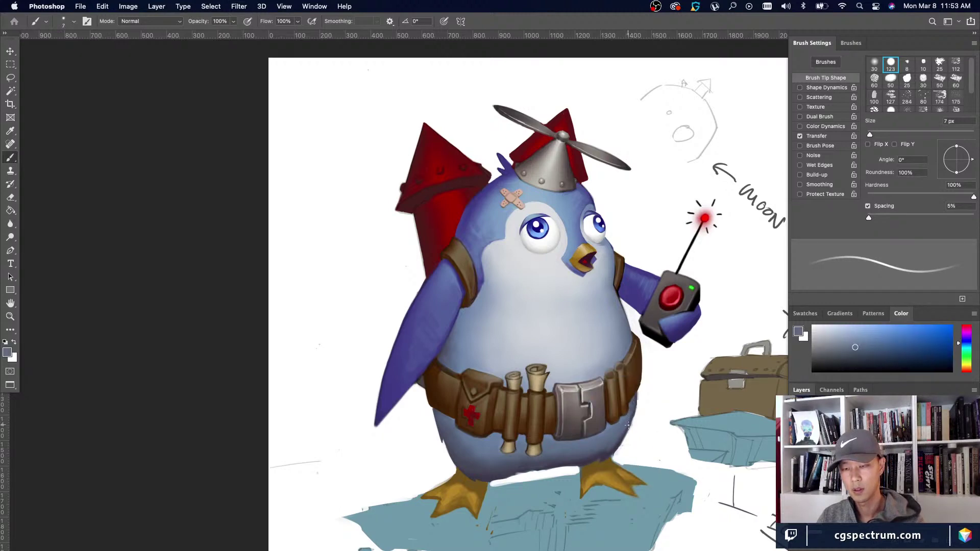
key("super+minus")
key("super+equal")
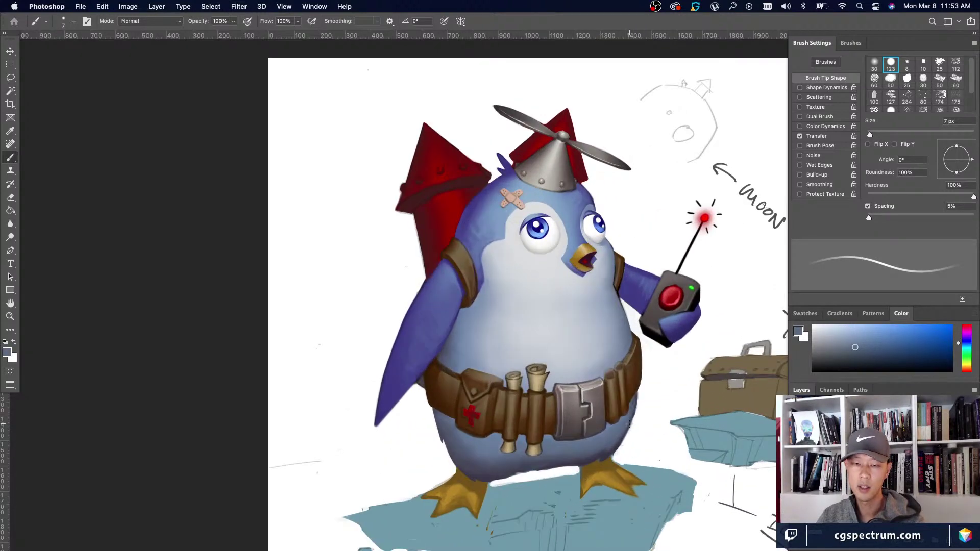
Deepen the shadow along the body's edge under the belt with sampled dark violet-blue, using a 5 px brush.
left_click(623, 438, "alt")
left_click(636, 405, "alt")
key("bracketleft")
key("bracketleft")
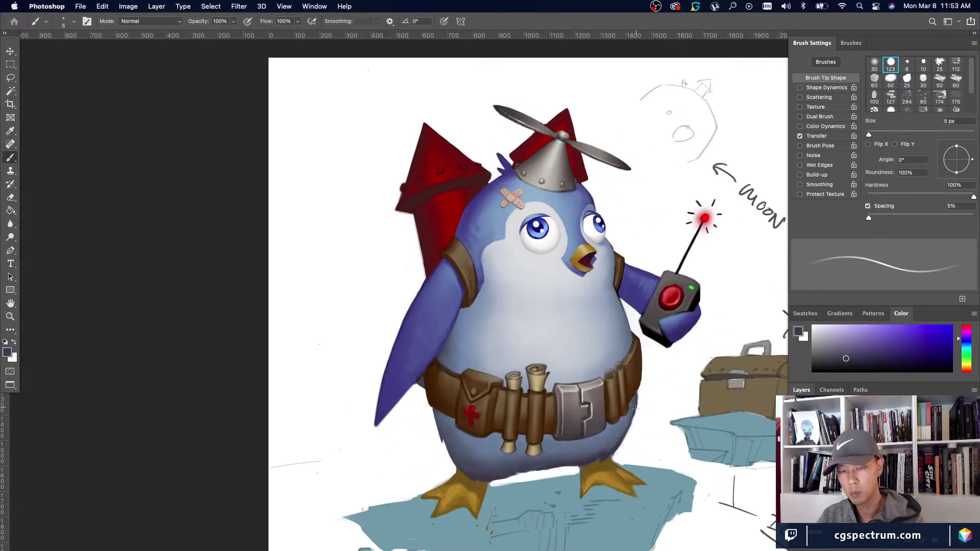
left_click_drag(633, 406, 632, 428)
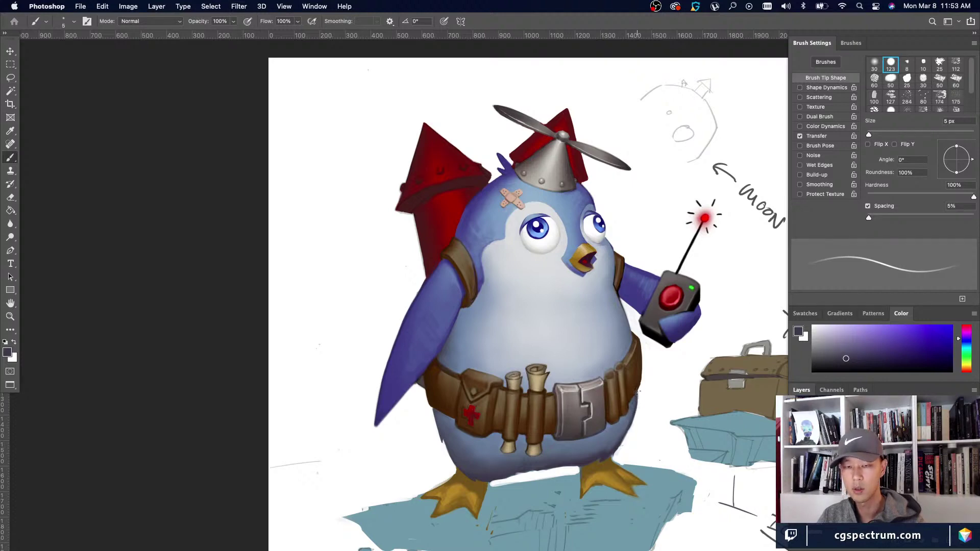
Refine the body's edge under the belt on the remote's side with a 5 px stroke, and sample the white background beside it.
left_click_drag(639, 390, 638, 410)
left_click(646, 389, "alt")
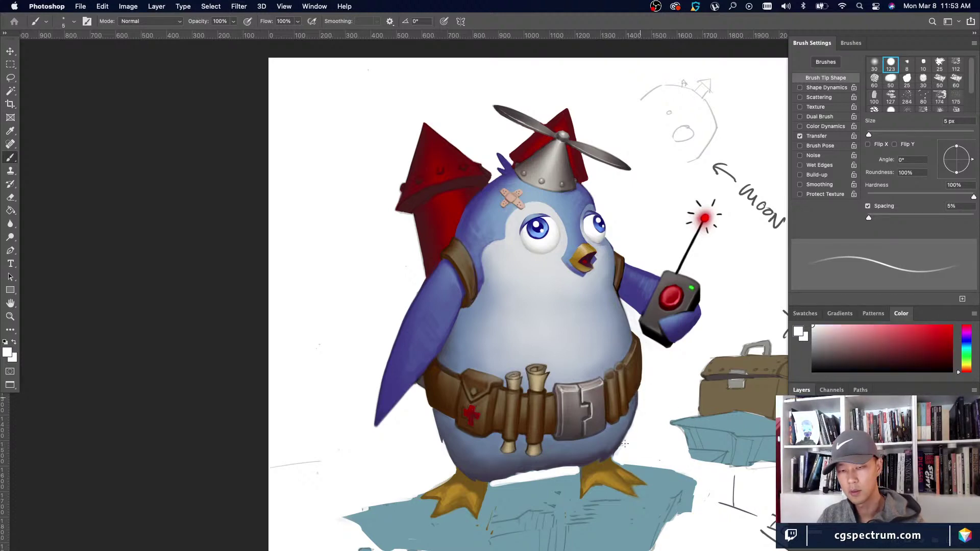
Examine the overall illustration at several smaller view sizes to judge the body's shading and silhouette.
key("super+minus")
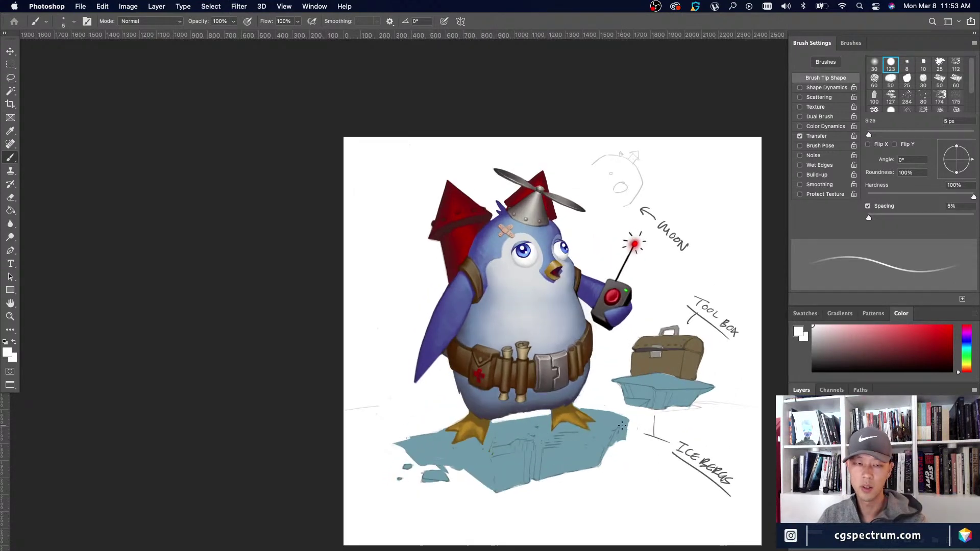
key("super+minus")
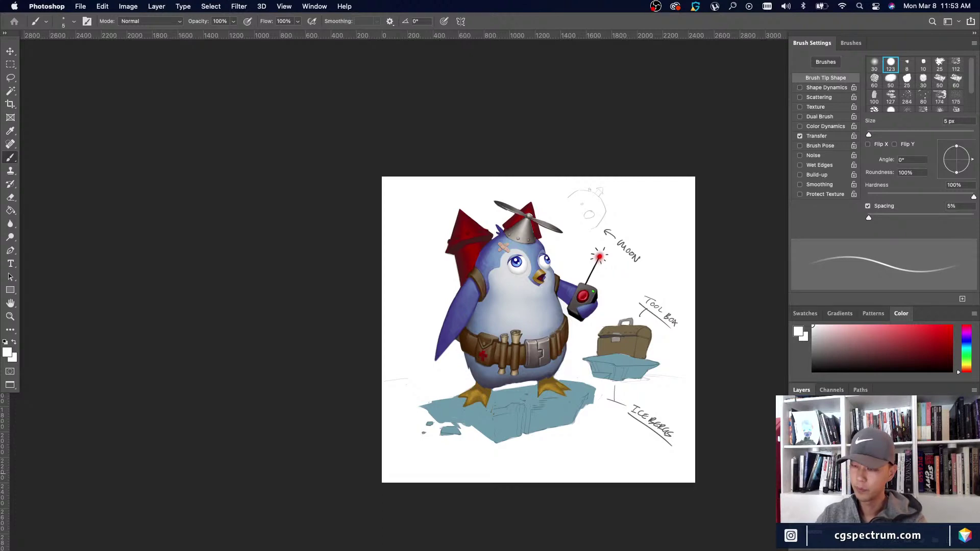
key("super+minus")
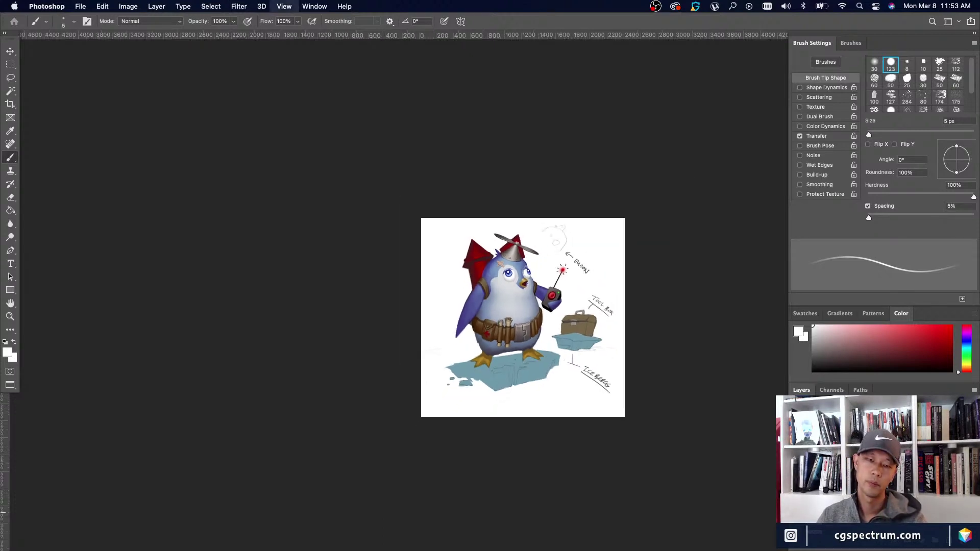
key("super+plus")
key("super+plus")
key("super+plus")
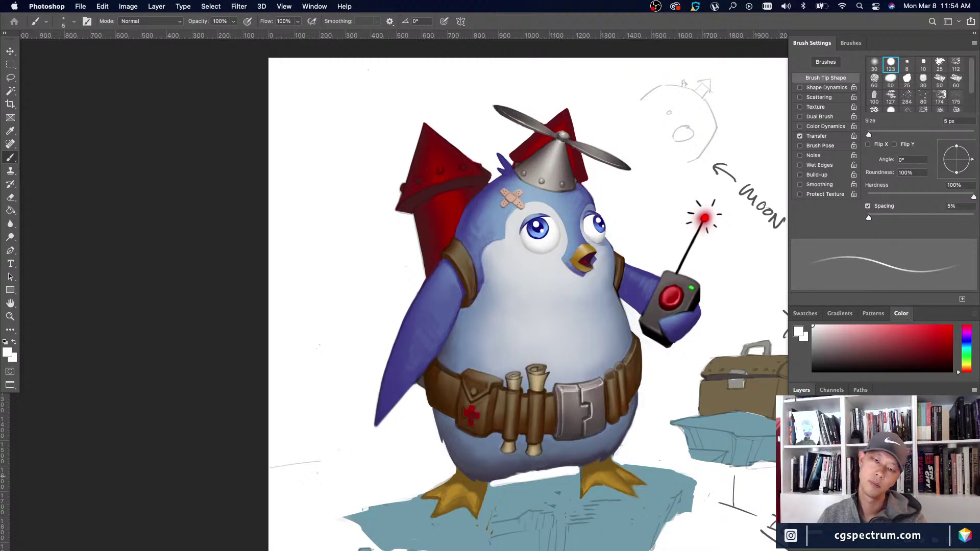
key("super+minus")
key("super+minus")
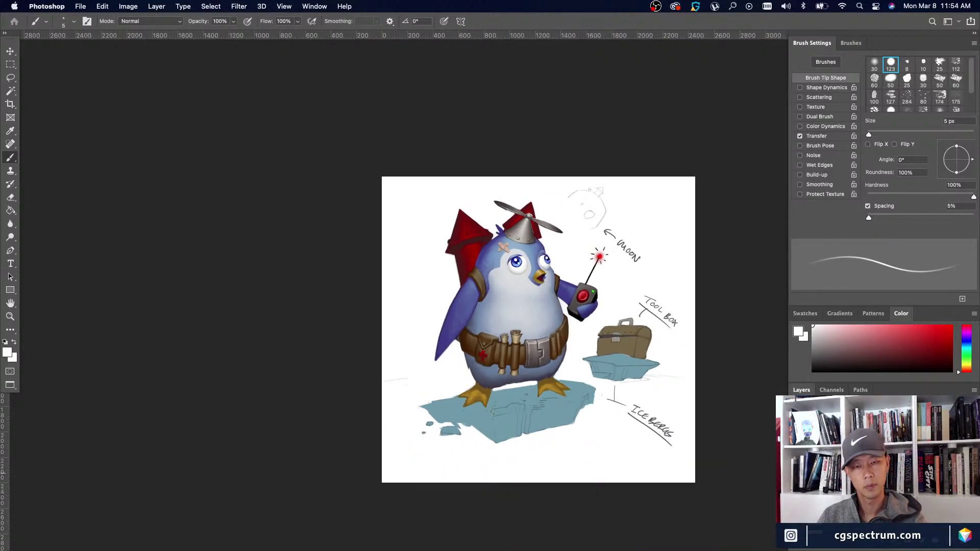
key("super+plus")
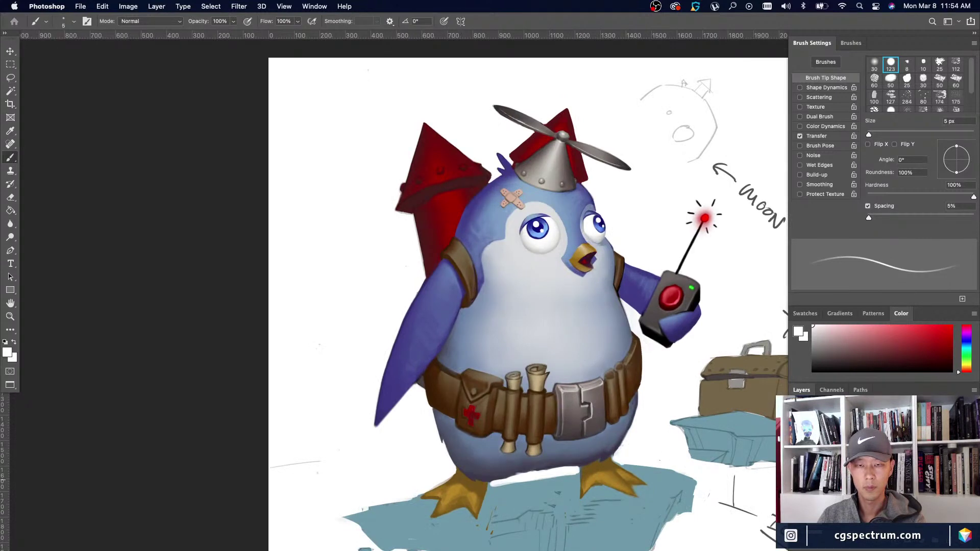
Add a light edge to the lower beak with sampled pale tan, using a 3 px brush.
key("super+plus")
key("super+plus")
left_click_drag(700, 382, 530, 496)
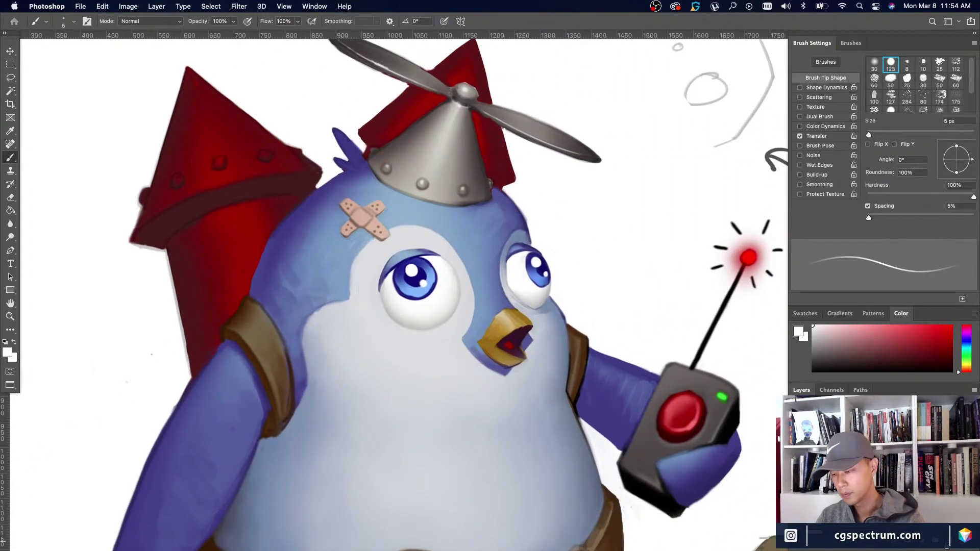
left_click(504, 312, "alt")
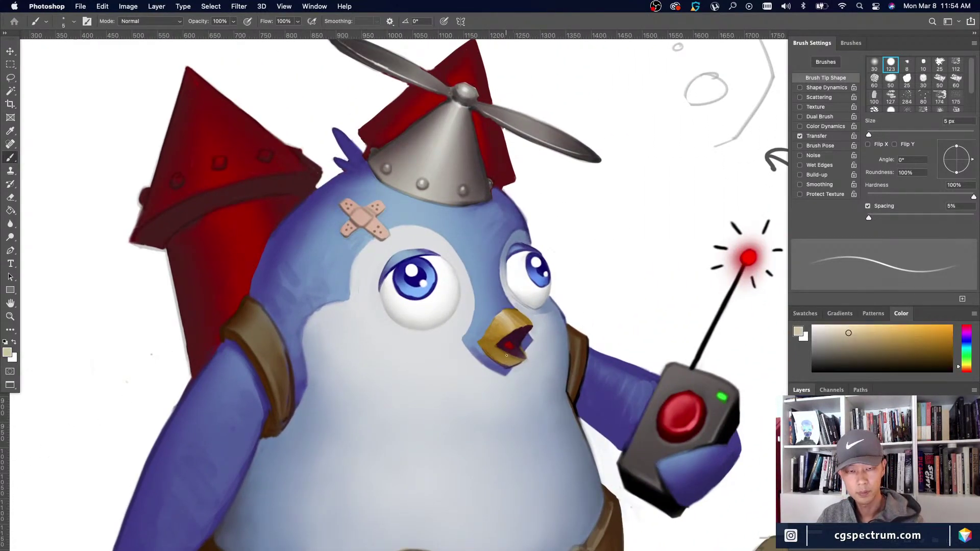
key("bracketleft")
key("bracketleft")
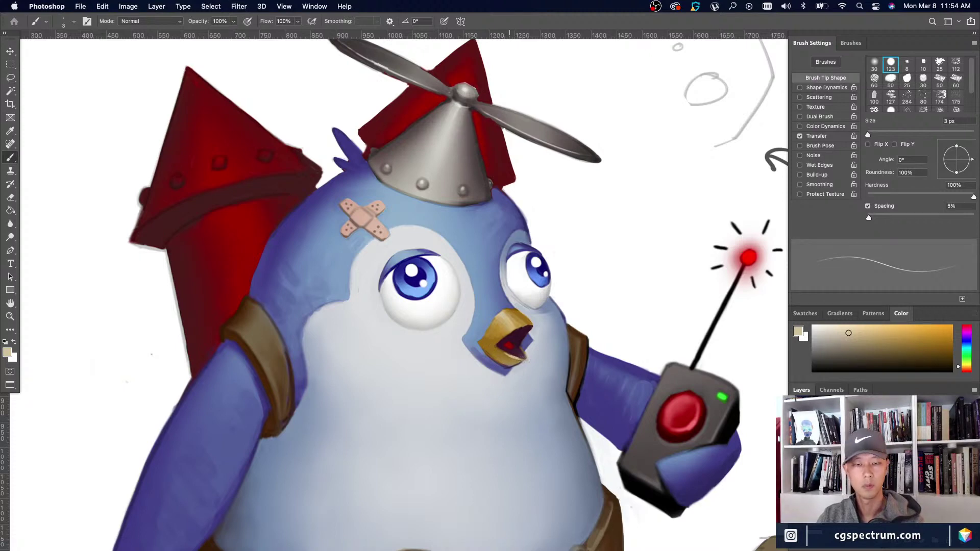
Refine the tip of the lower beak and the mouth's corner with sampled dark plum and light grey, using a 3 px brush.
key("e")
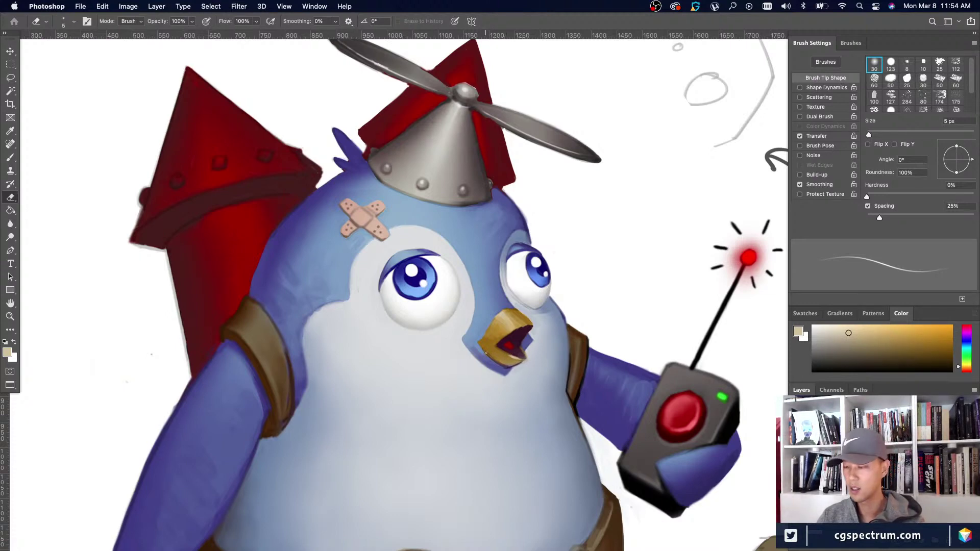
key("b")
left_click(524, 358, "alt")
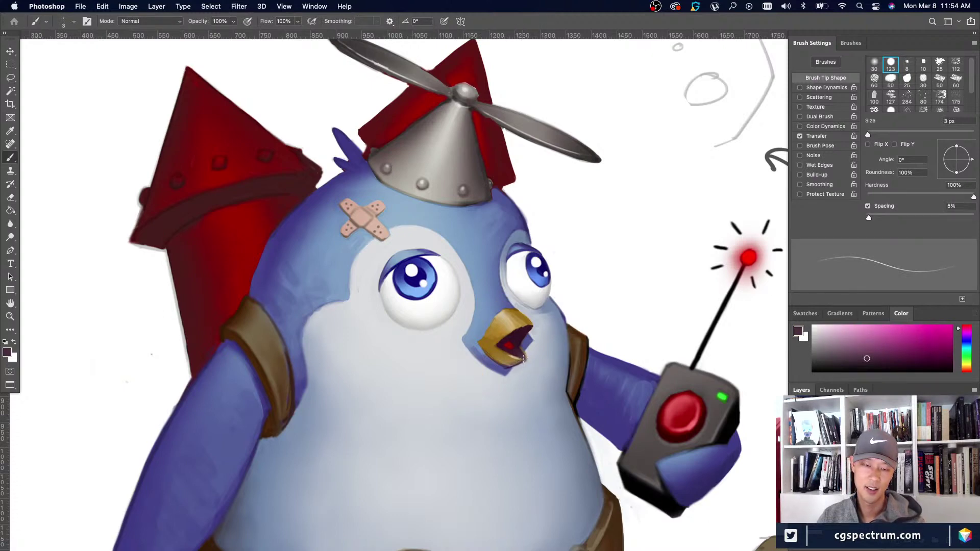
left_click(528, 360, "alt")
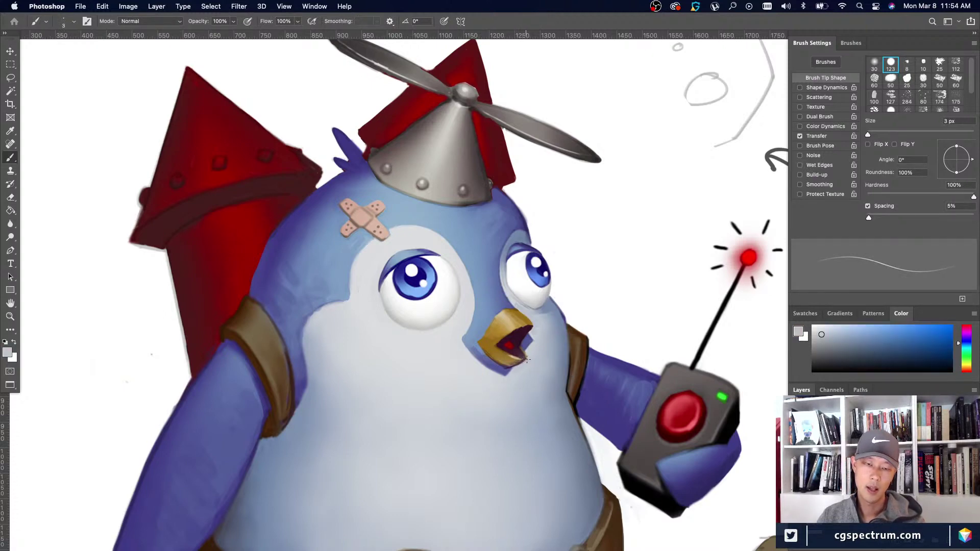
left_click(519, 351, "alt")
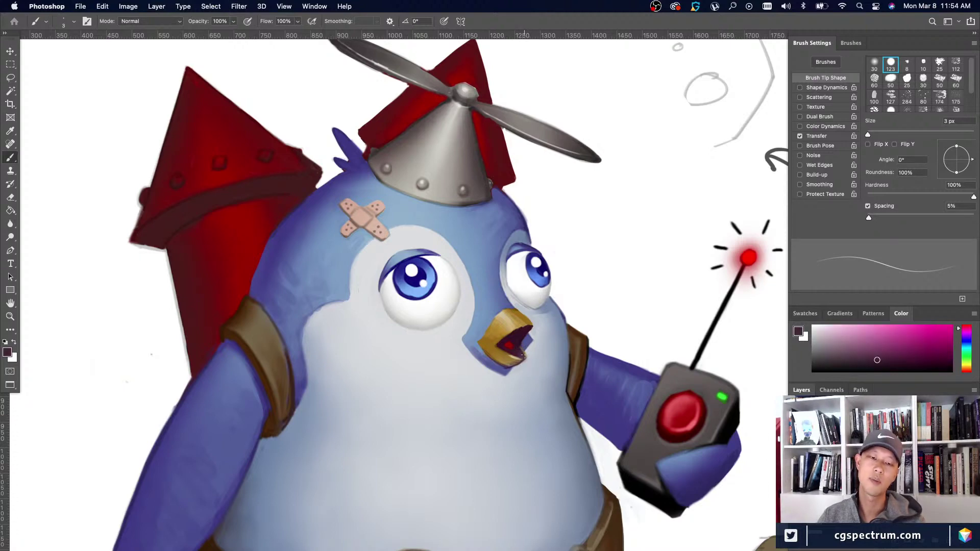
Touch up the beak's base color with sampled golden ochre, enlarging the brush to 8 px.
left_click(485, 346, "alt")
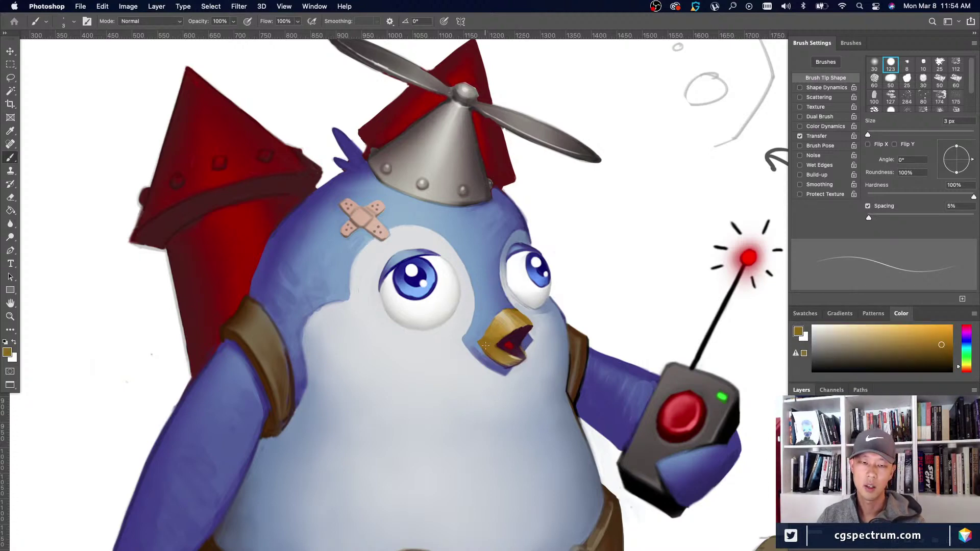
key("bracketright")
key("bracketright")
key("bracketright")
key("bracketright")
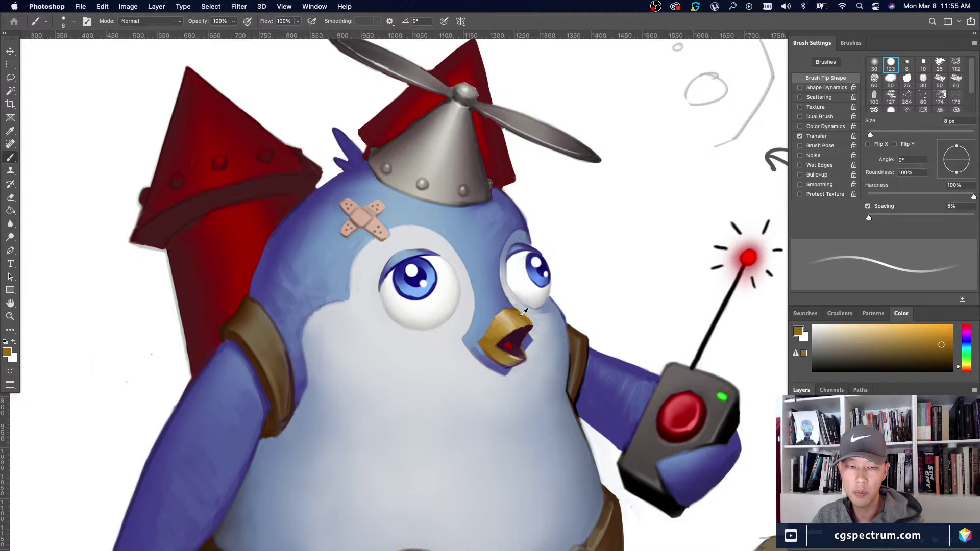
Clean up the upper beak's edge below the far eye with sampled ochre and light grey, reducing the brush from 5 to 3 px.
key("bracketleft")
key("bracketleft")
key("bracketleft")
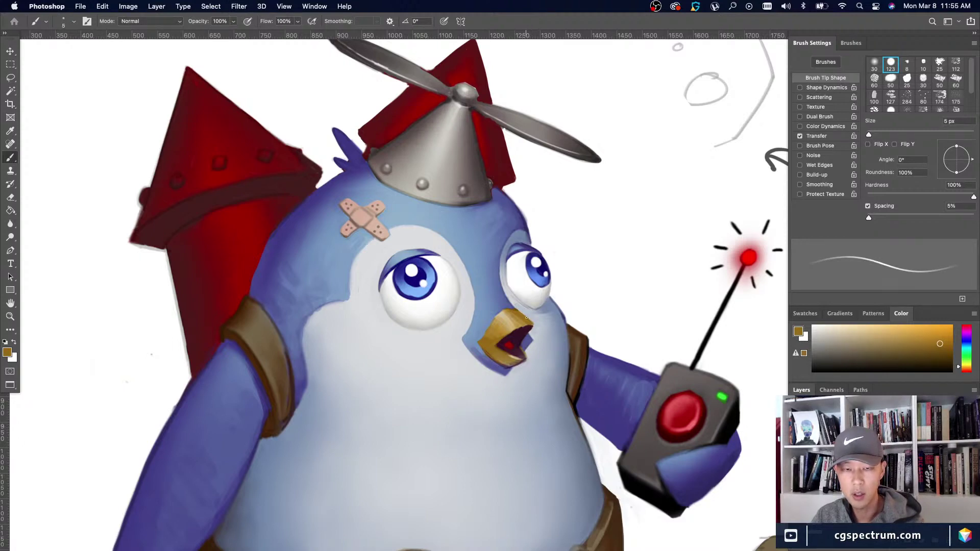
left_click(535, 323, "alt")
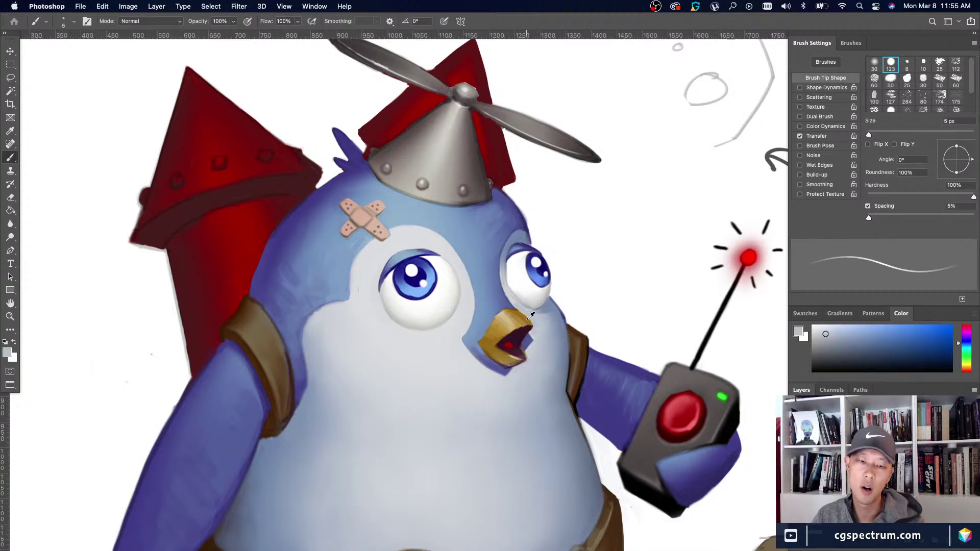
left_click(532, 314, "alt")
key("bracketleft")
key("bracketleft")
Check the beak at different view sizes and touch up its lower part with sampled light tan, using a 3 px brush.
scroll(526, 314, "down", 5)
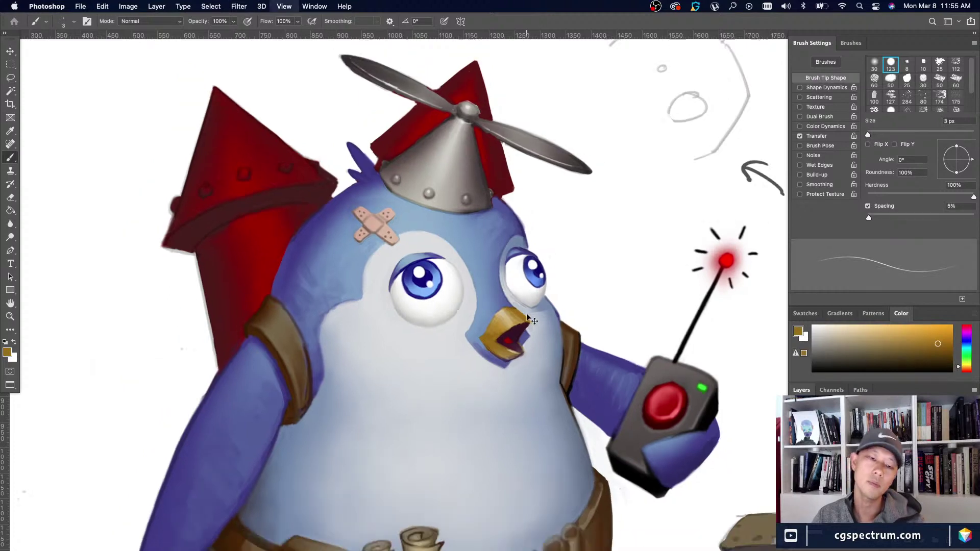
scroll(526, 313, "up", 3)
scroll(526, 313, "down", 3)
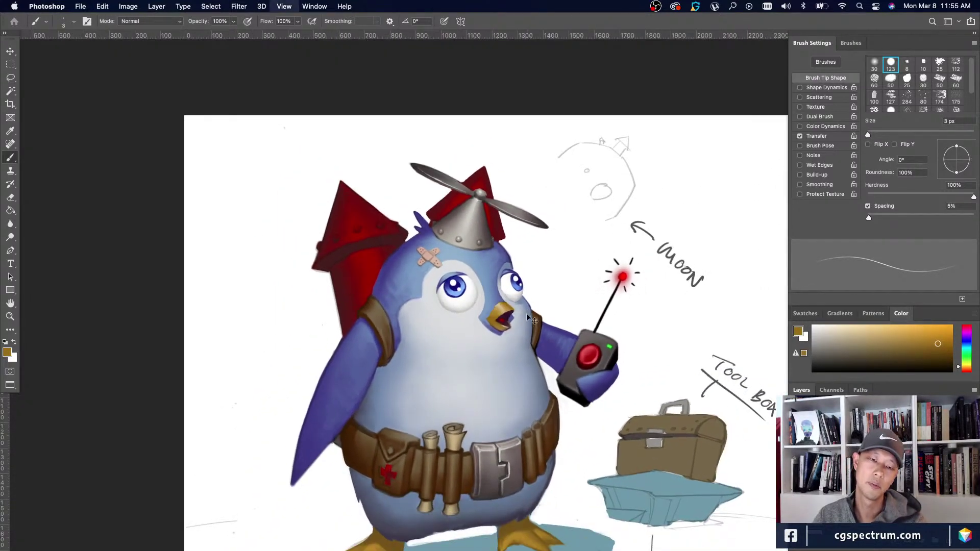
scroll(526, 313, "up", 3)
left_click(511, 351, "alt")
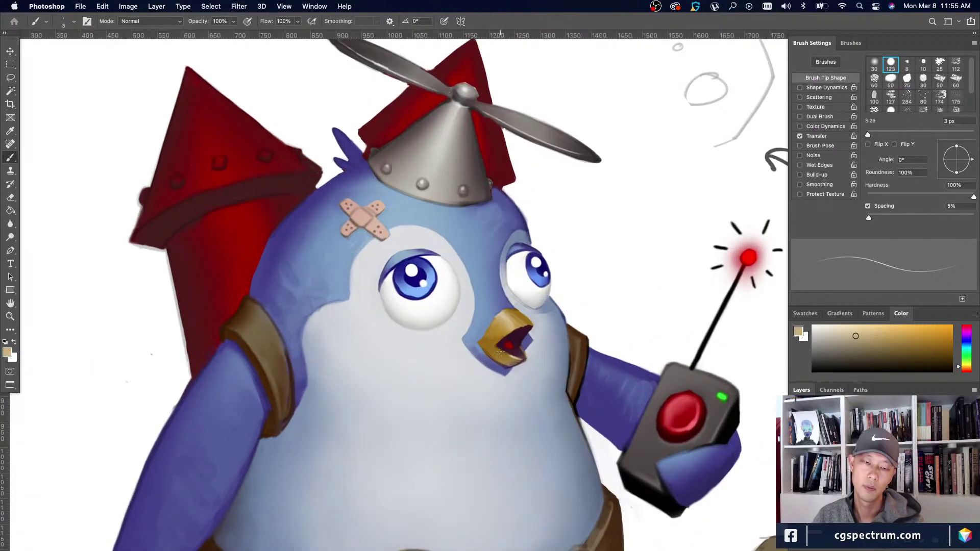
scroll(503, 349, "down", 3)
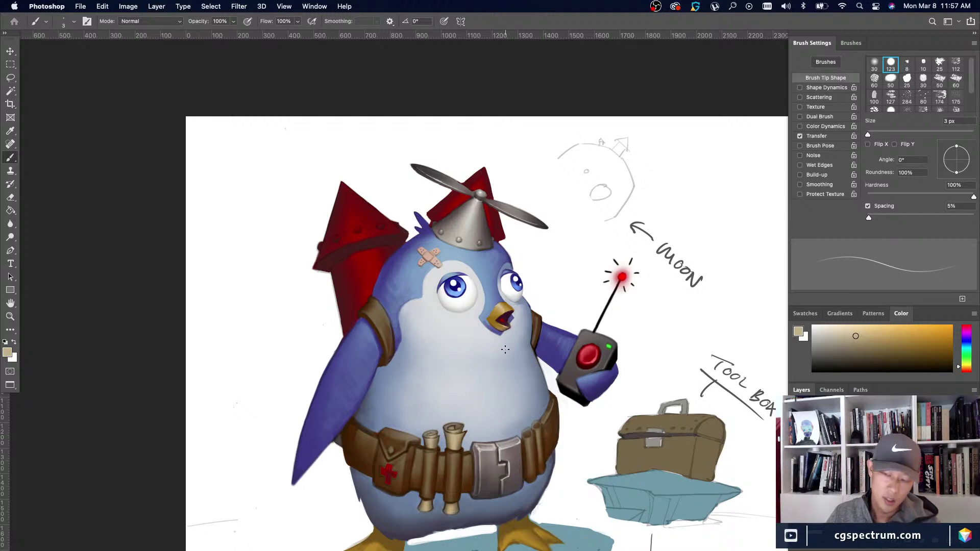
left_click(118, 367)
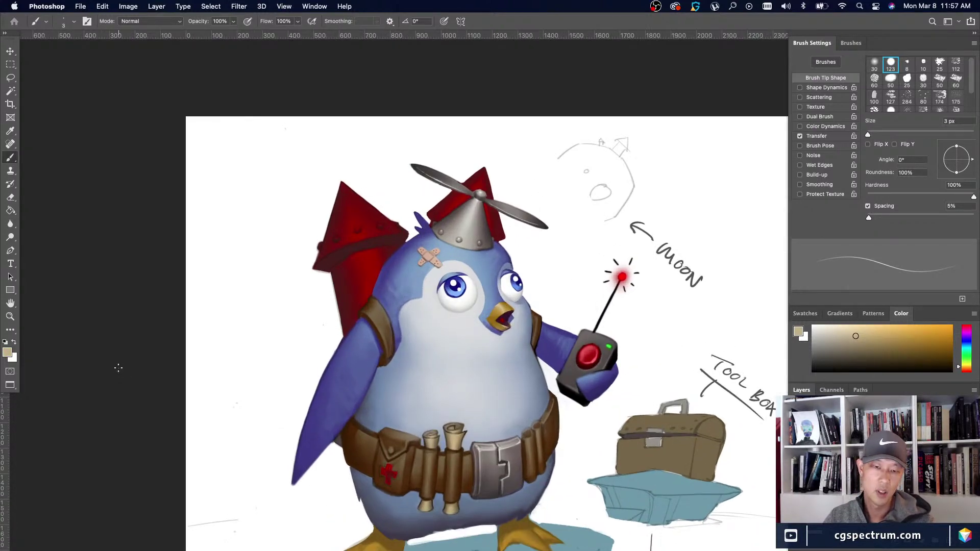
left_click(119, 368)
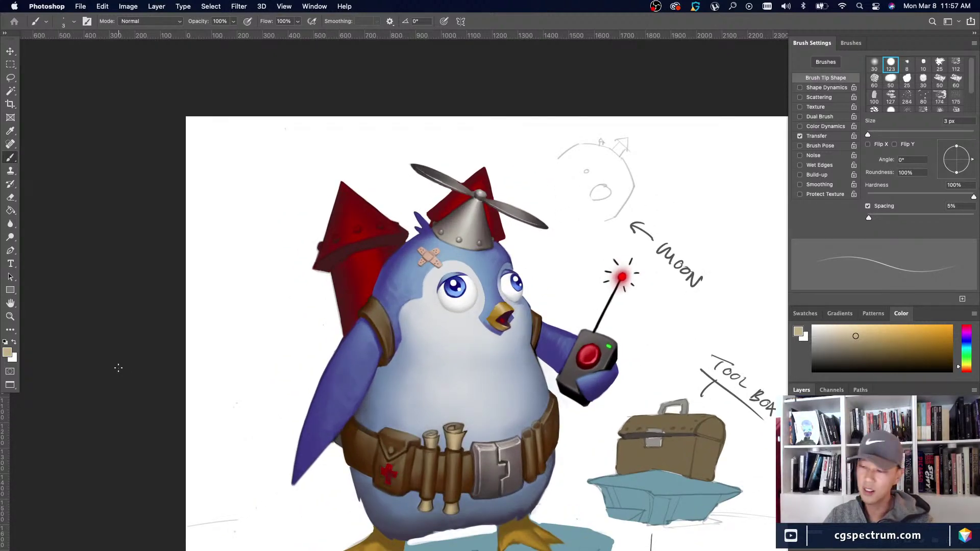
Blend the forehead just under the metal hat's rim with sampled violet-blue and mid blue at 3 px, and check it zoomed out.
key("super+plus")
left_click_drag(501, 387, 475, 468)
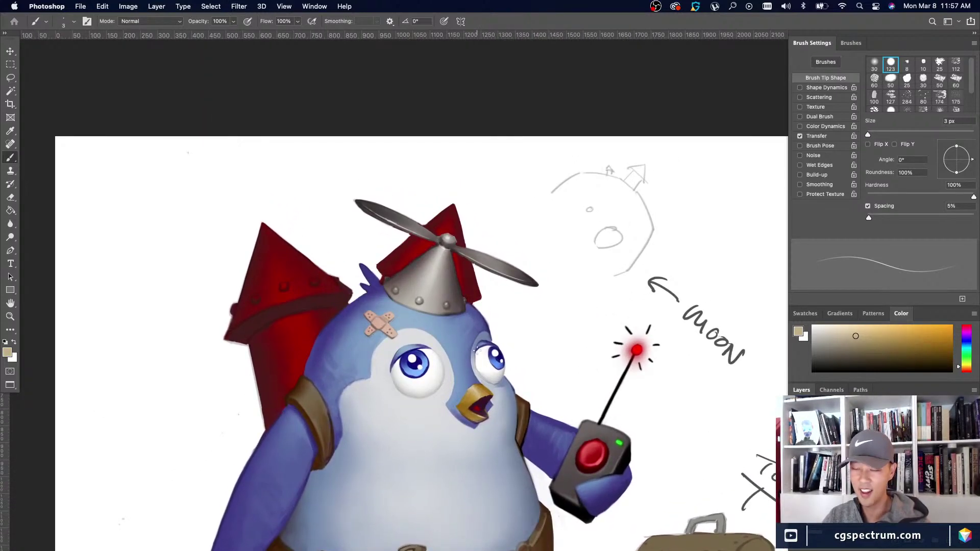
left_click(470, 310, "alt")
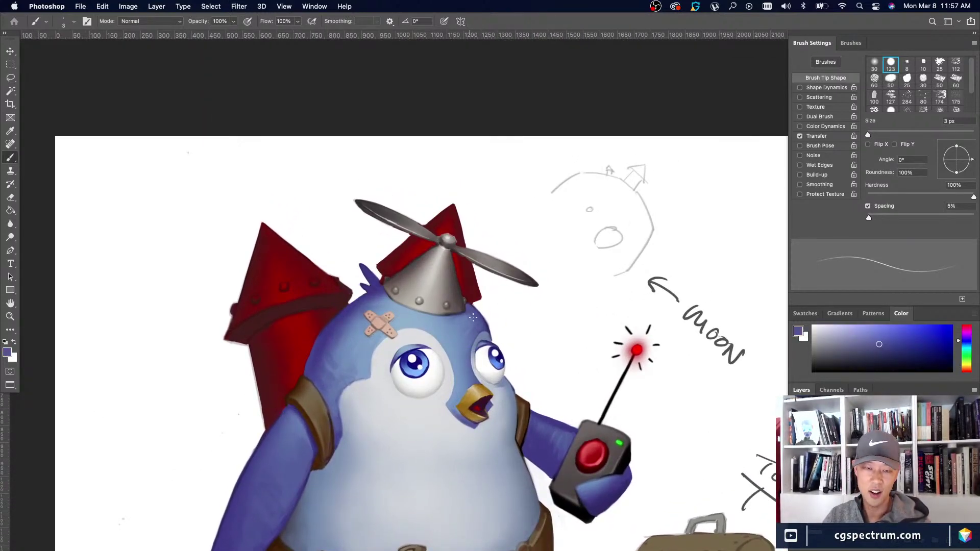
left_click(471, 320, "alt")
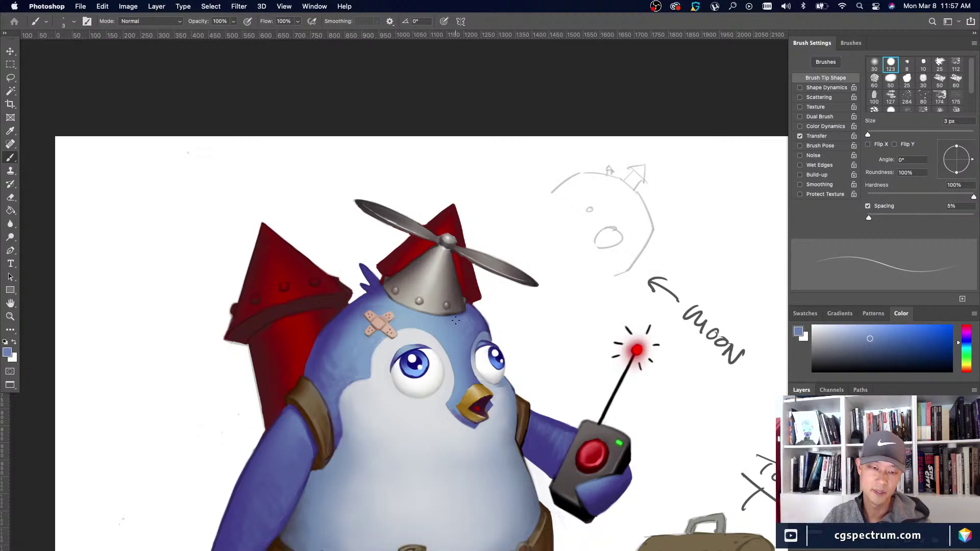
scroll(448, 317, "down", 5)
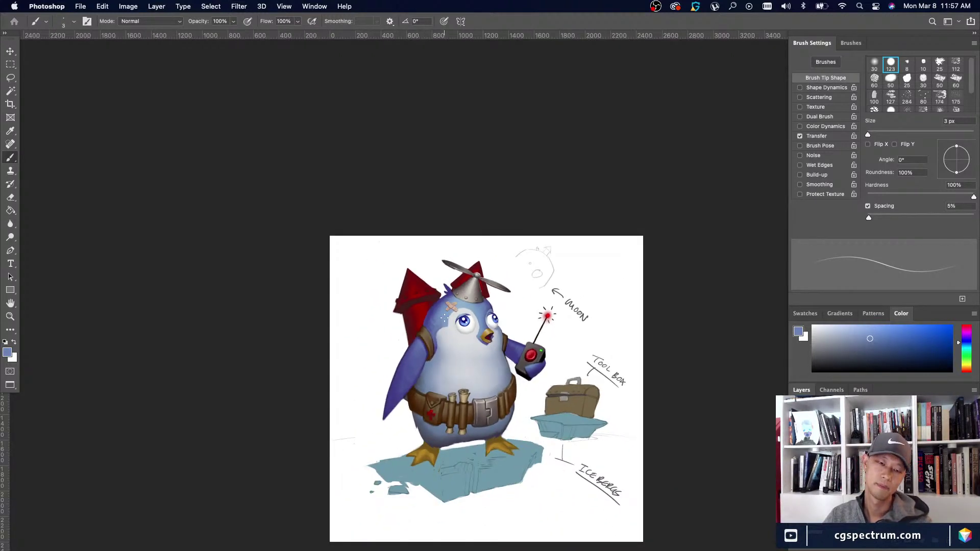
scroll(445, 318, "down", 3)
scroll(443, 316, "up", 5)
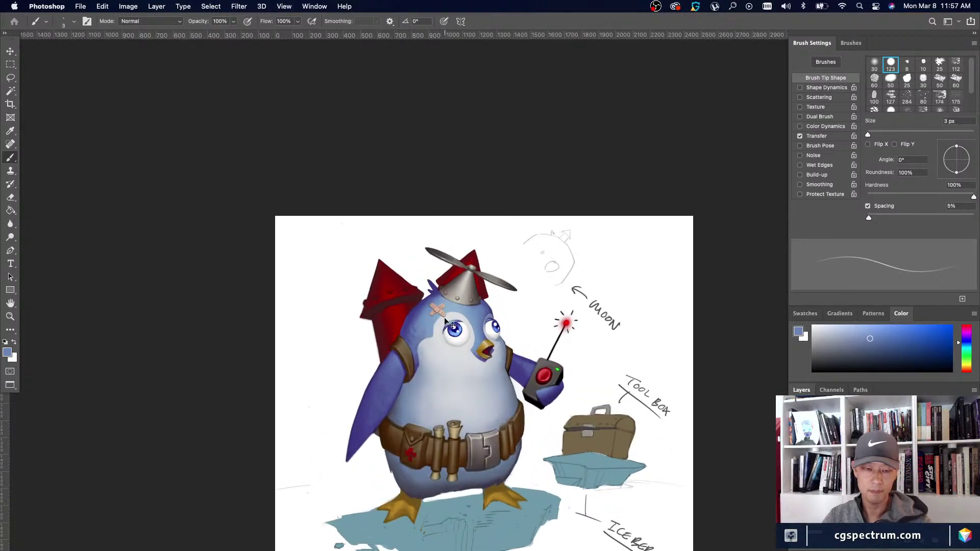
scroll(448, 322, "down", 2)
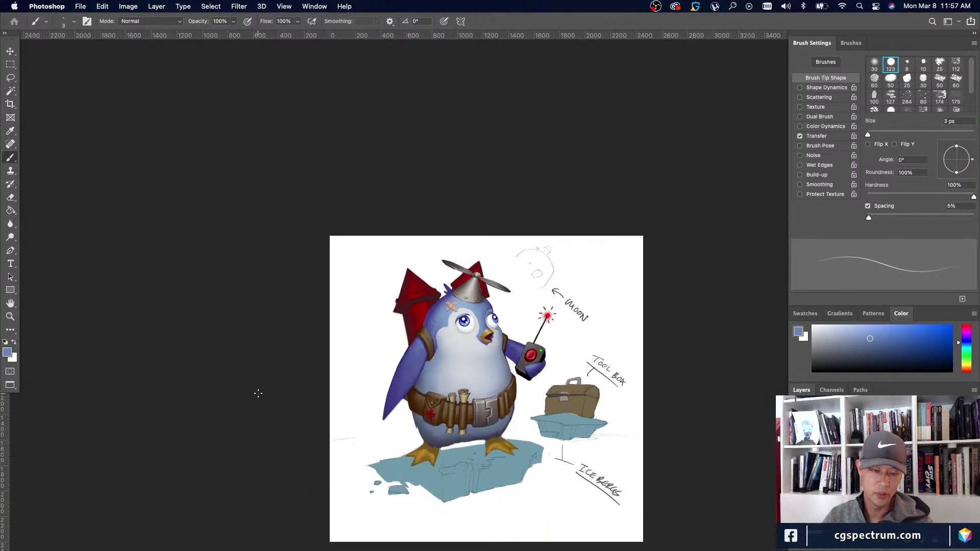
Sample dark brown from the belt's outer edge beside the lowered wing for the 3 px brush.
key("super+equal")
left_click(390, 420, "alt")
key("super+minus")
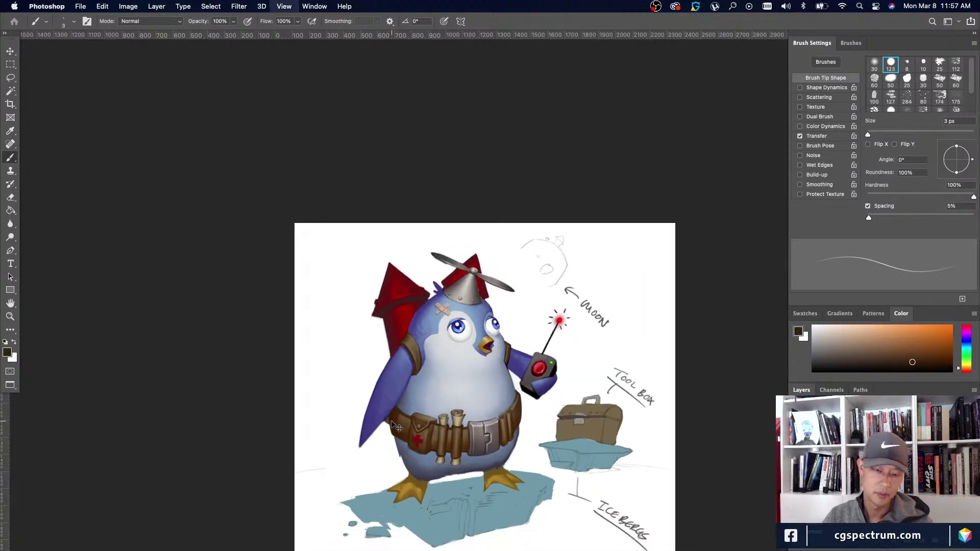
Examine the whole penguin illustration, including the icebergs and tool box, at several view sizes.
key("super+minus")
key("super+minus")
key("super+minus")
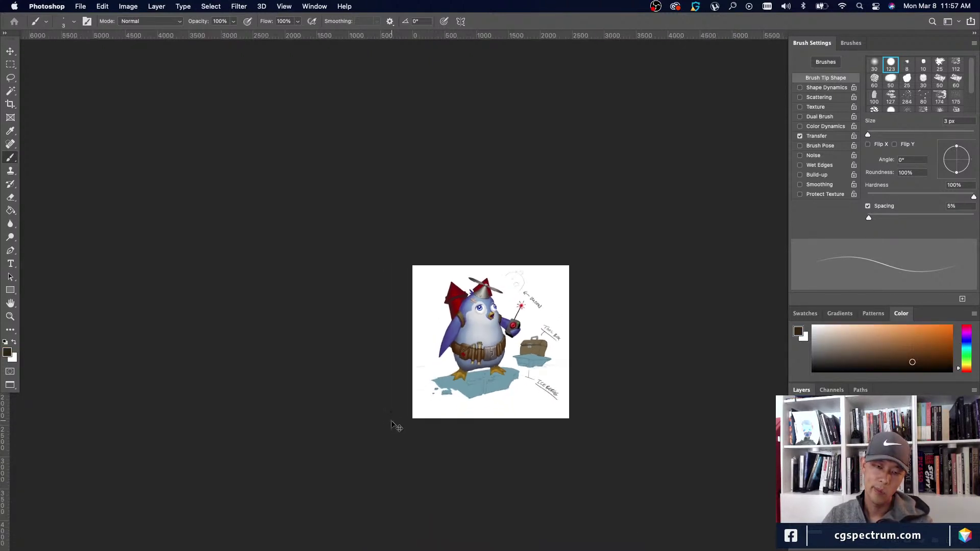
key("super+equal")
key("super+equal")
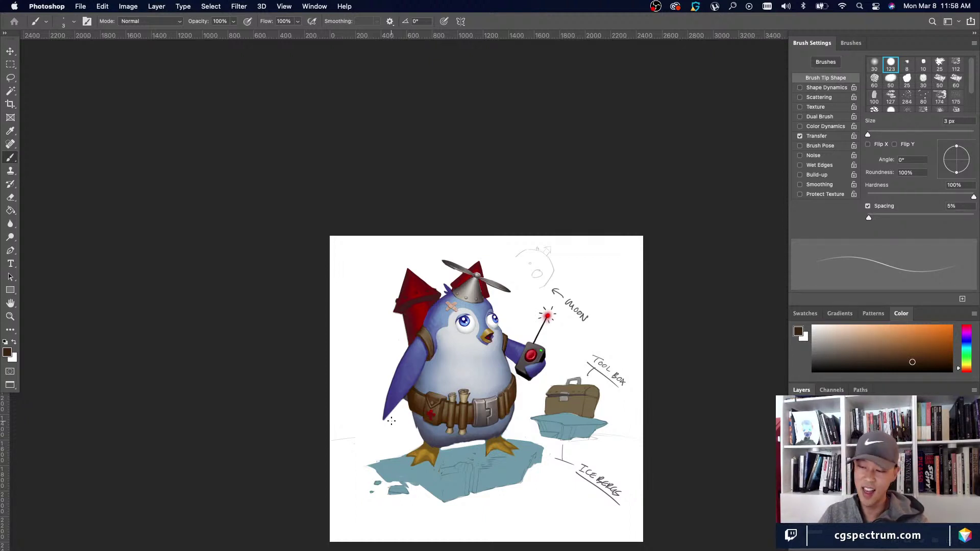
scroll(316, 471, "up", 3)
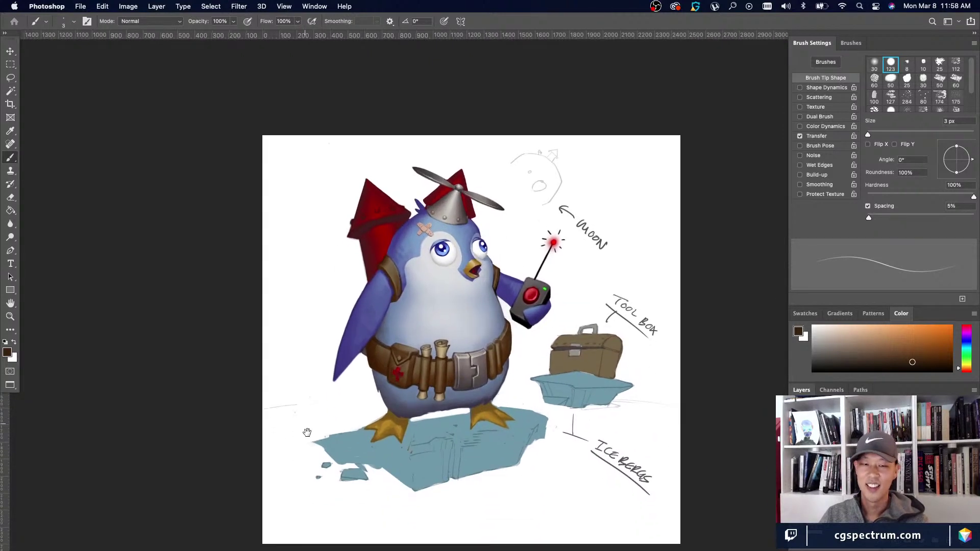
left_click_drag(331, 491, 316, 491)
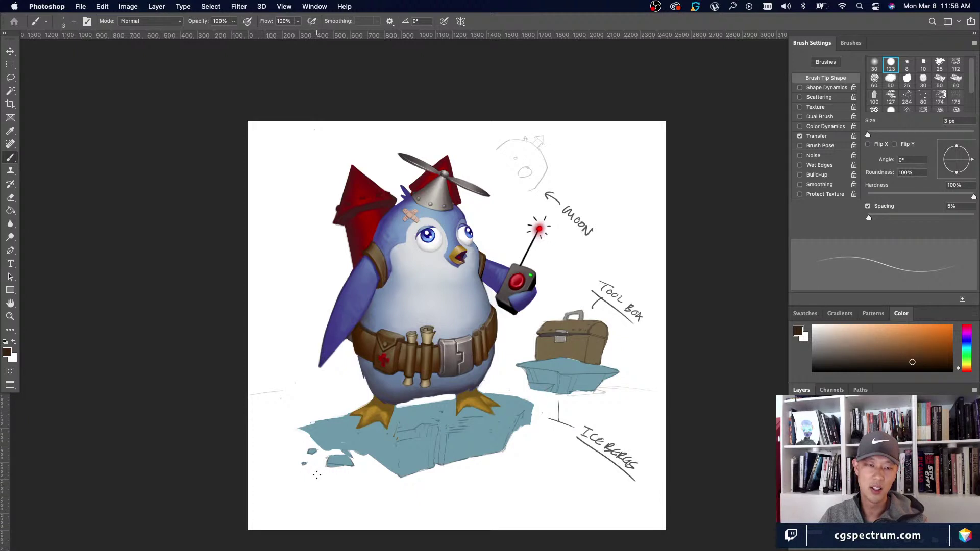
scroll(332, 485, "down", 1)
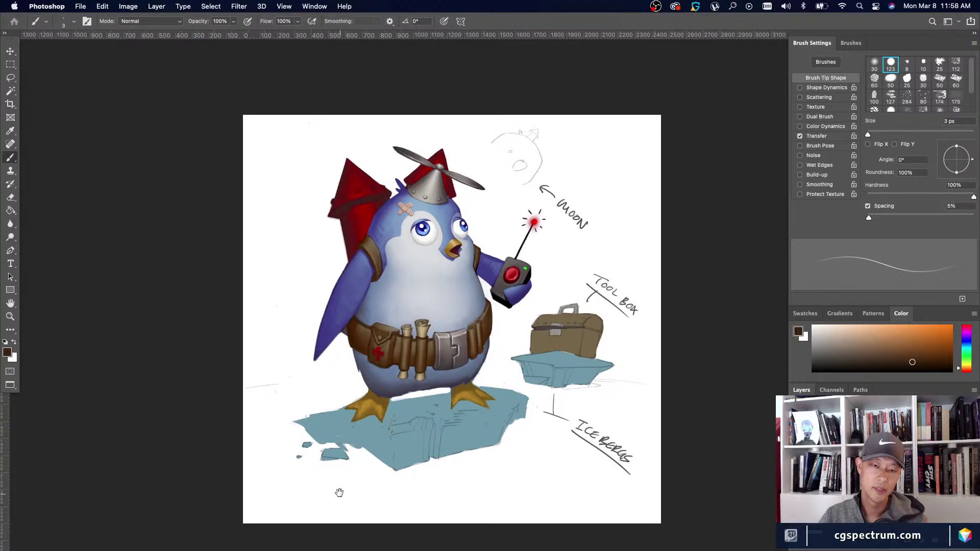